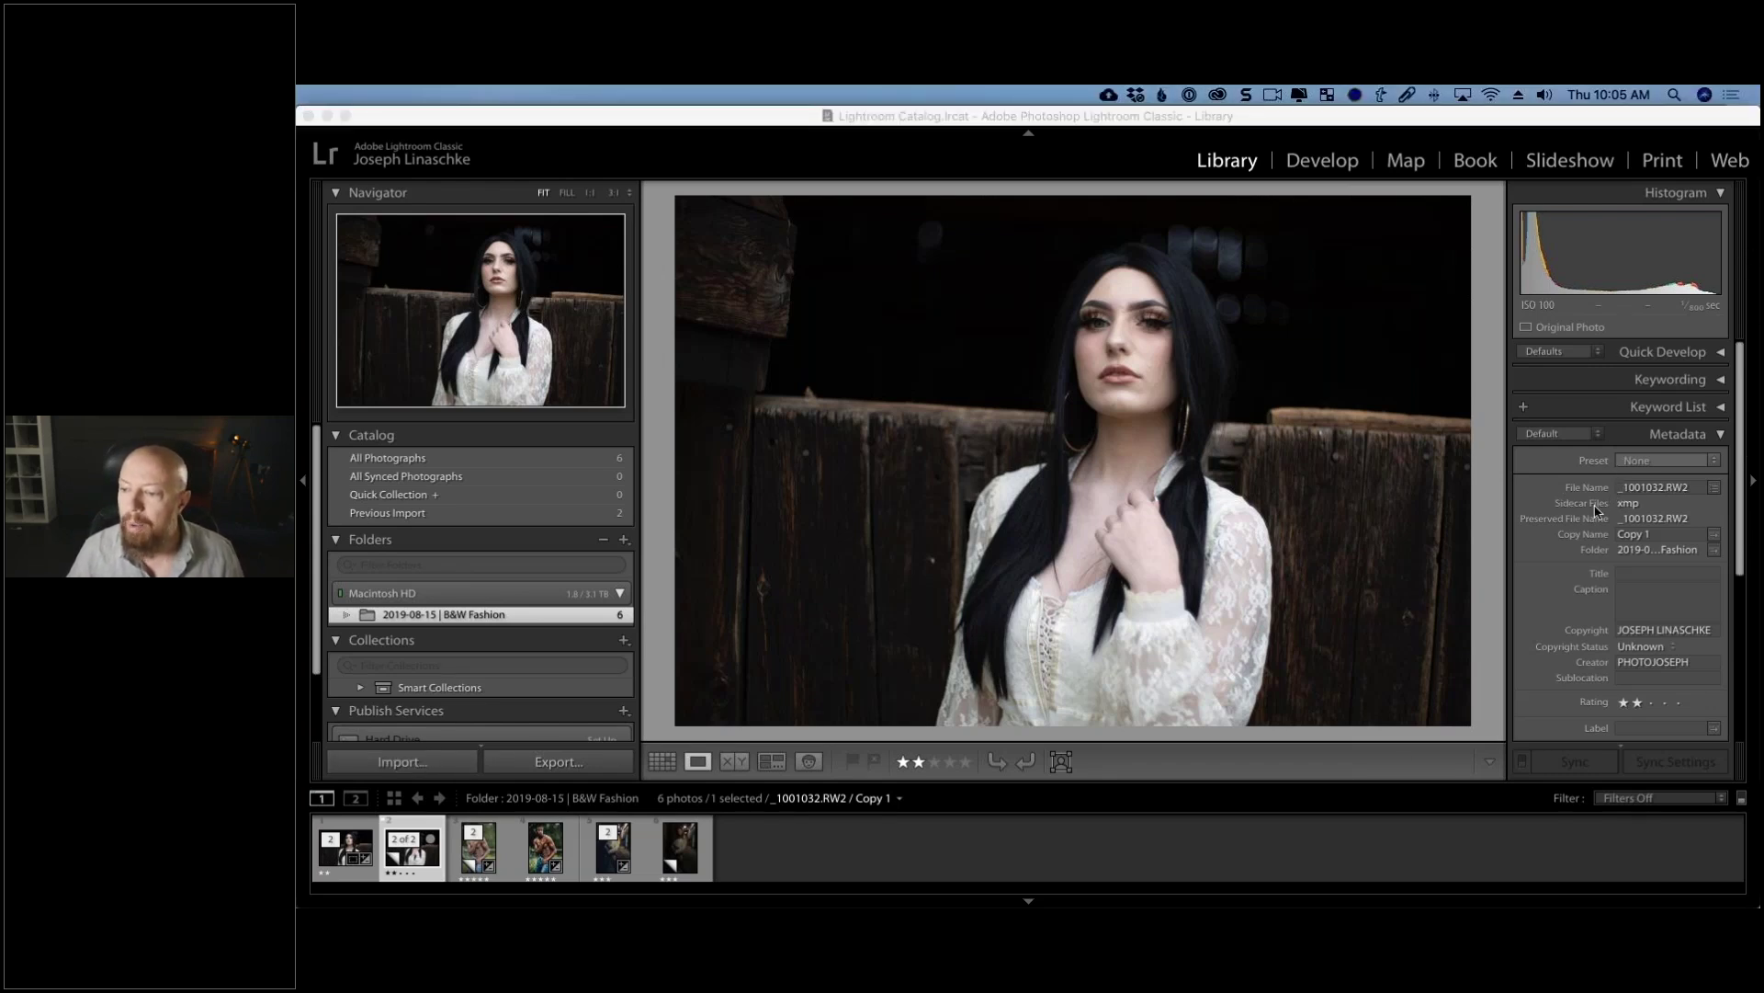
# Step: Switch to Chrome, open dxo.com in a new tab and look through the articles on its blog
pyautogui.press('super+Tab')
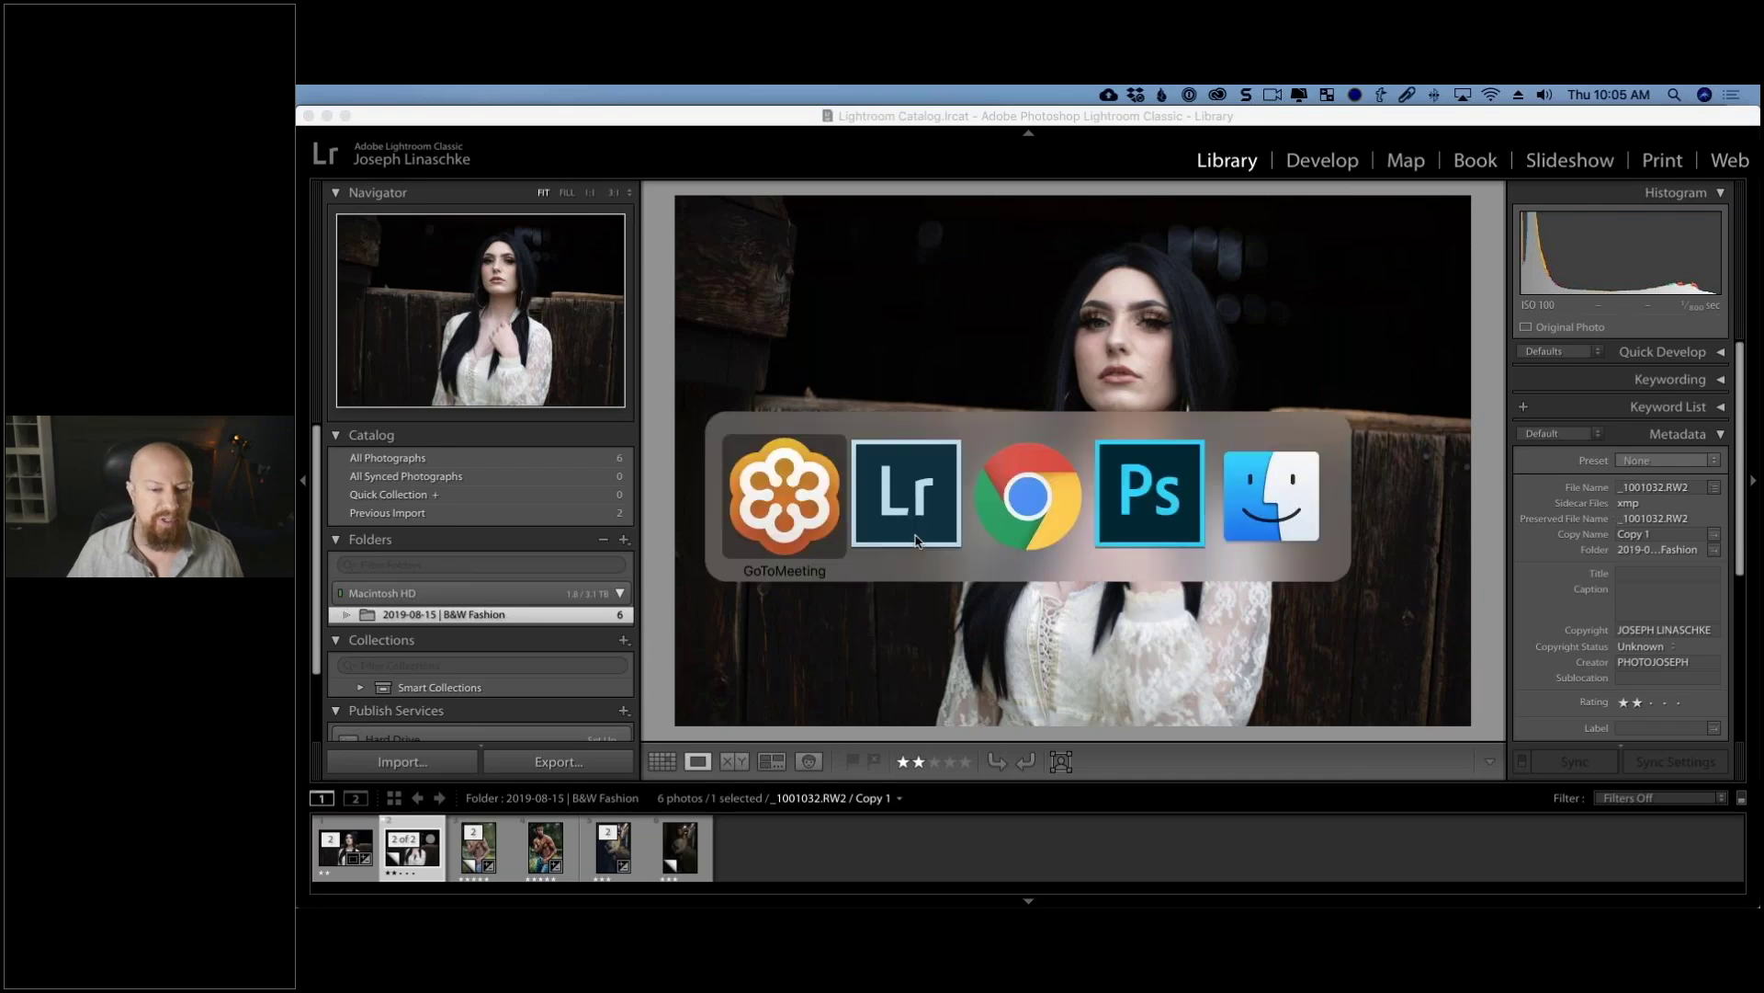
pyautogui.click(1057, 491)
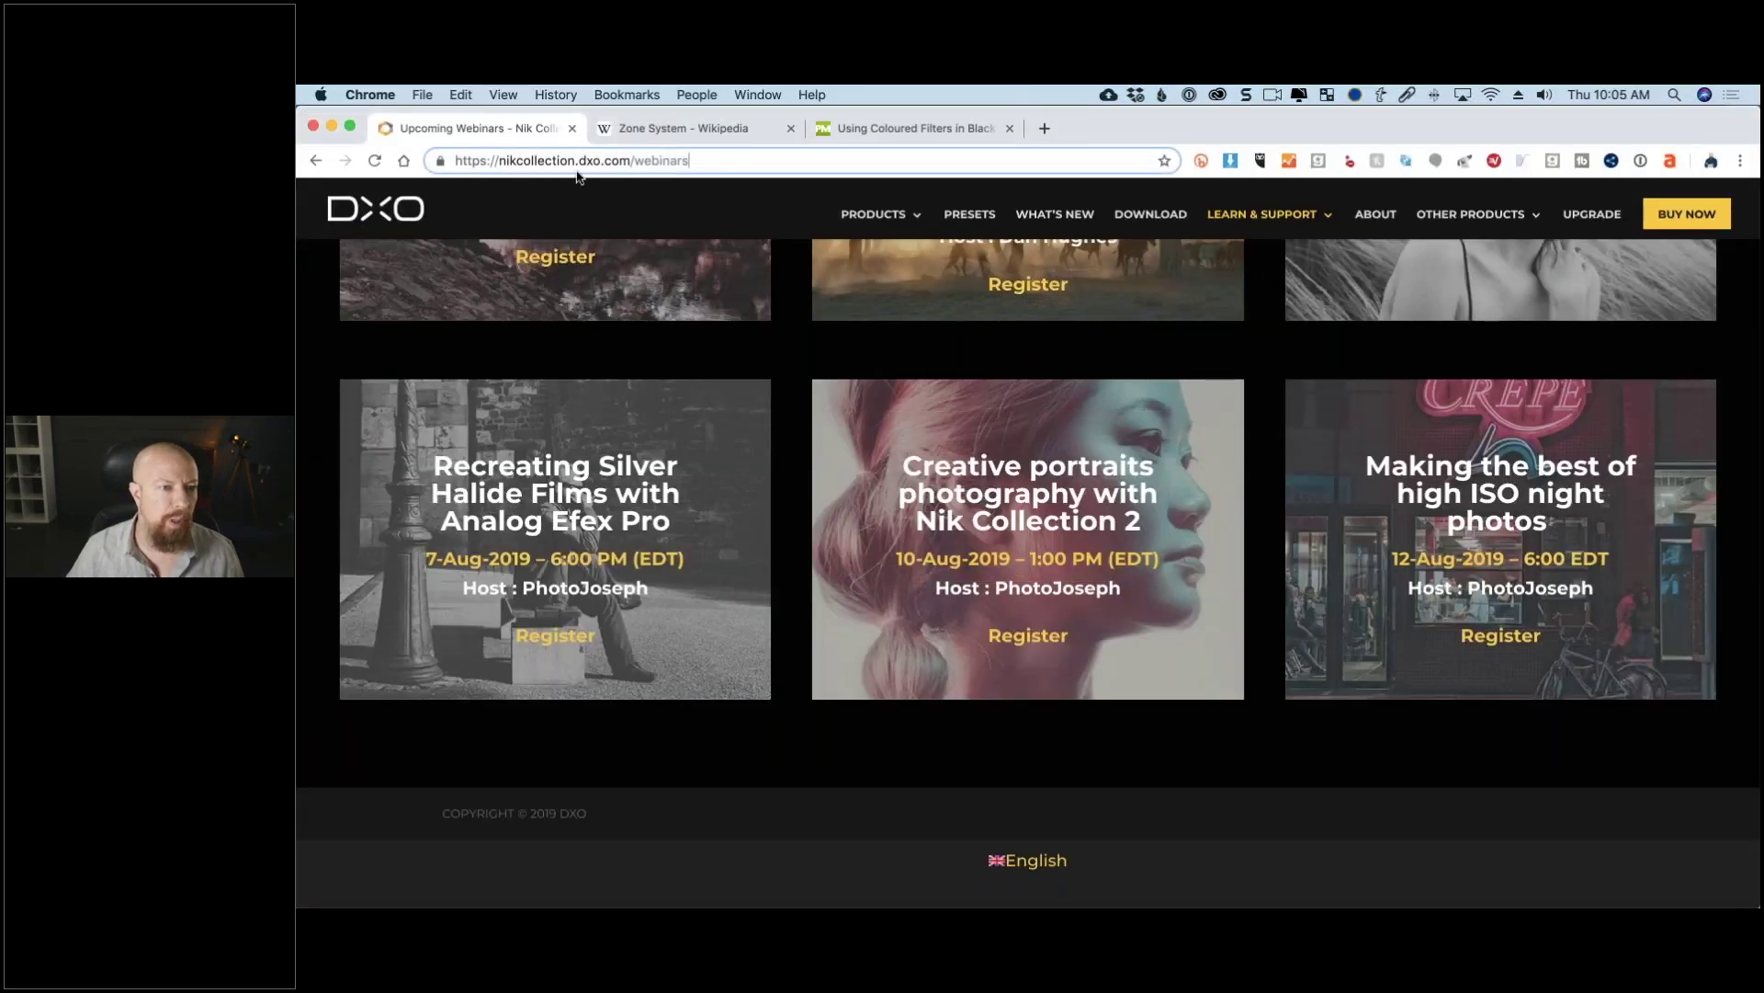
pyautogui.press('super+t')
pyautogui.write('dxo')
pyautogui.press('Return')
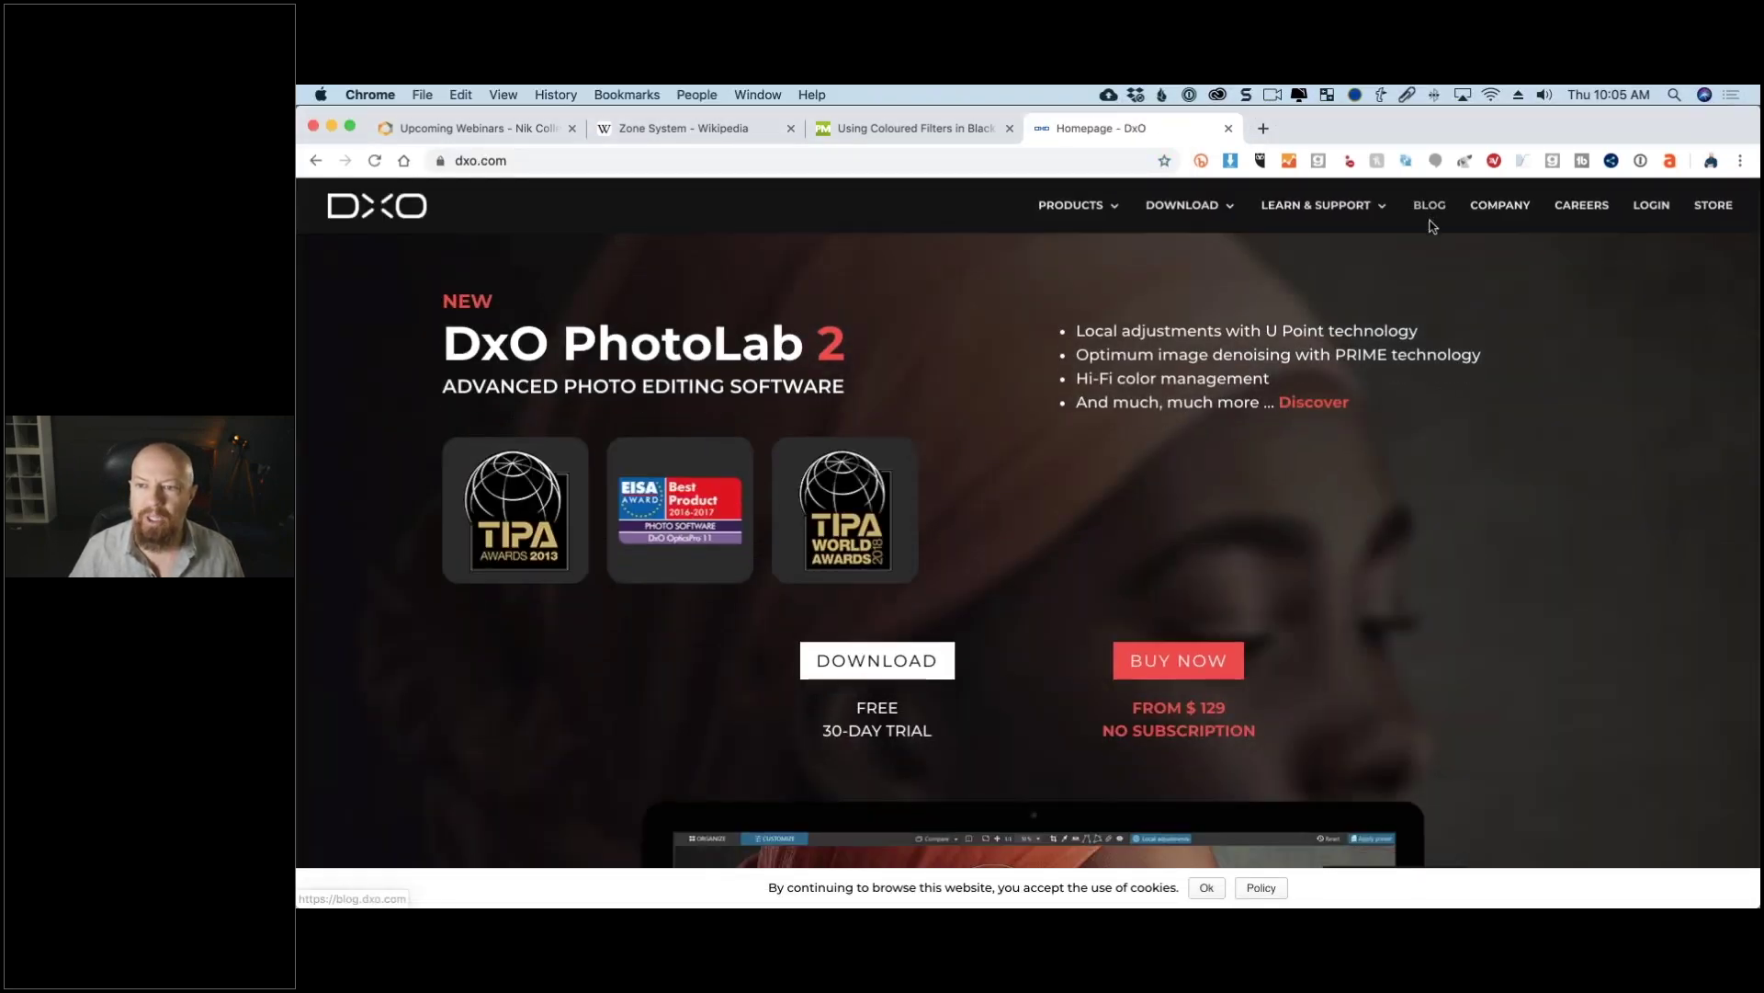
pyautogui.click(1432, 208)
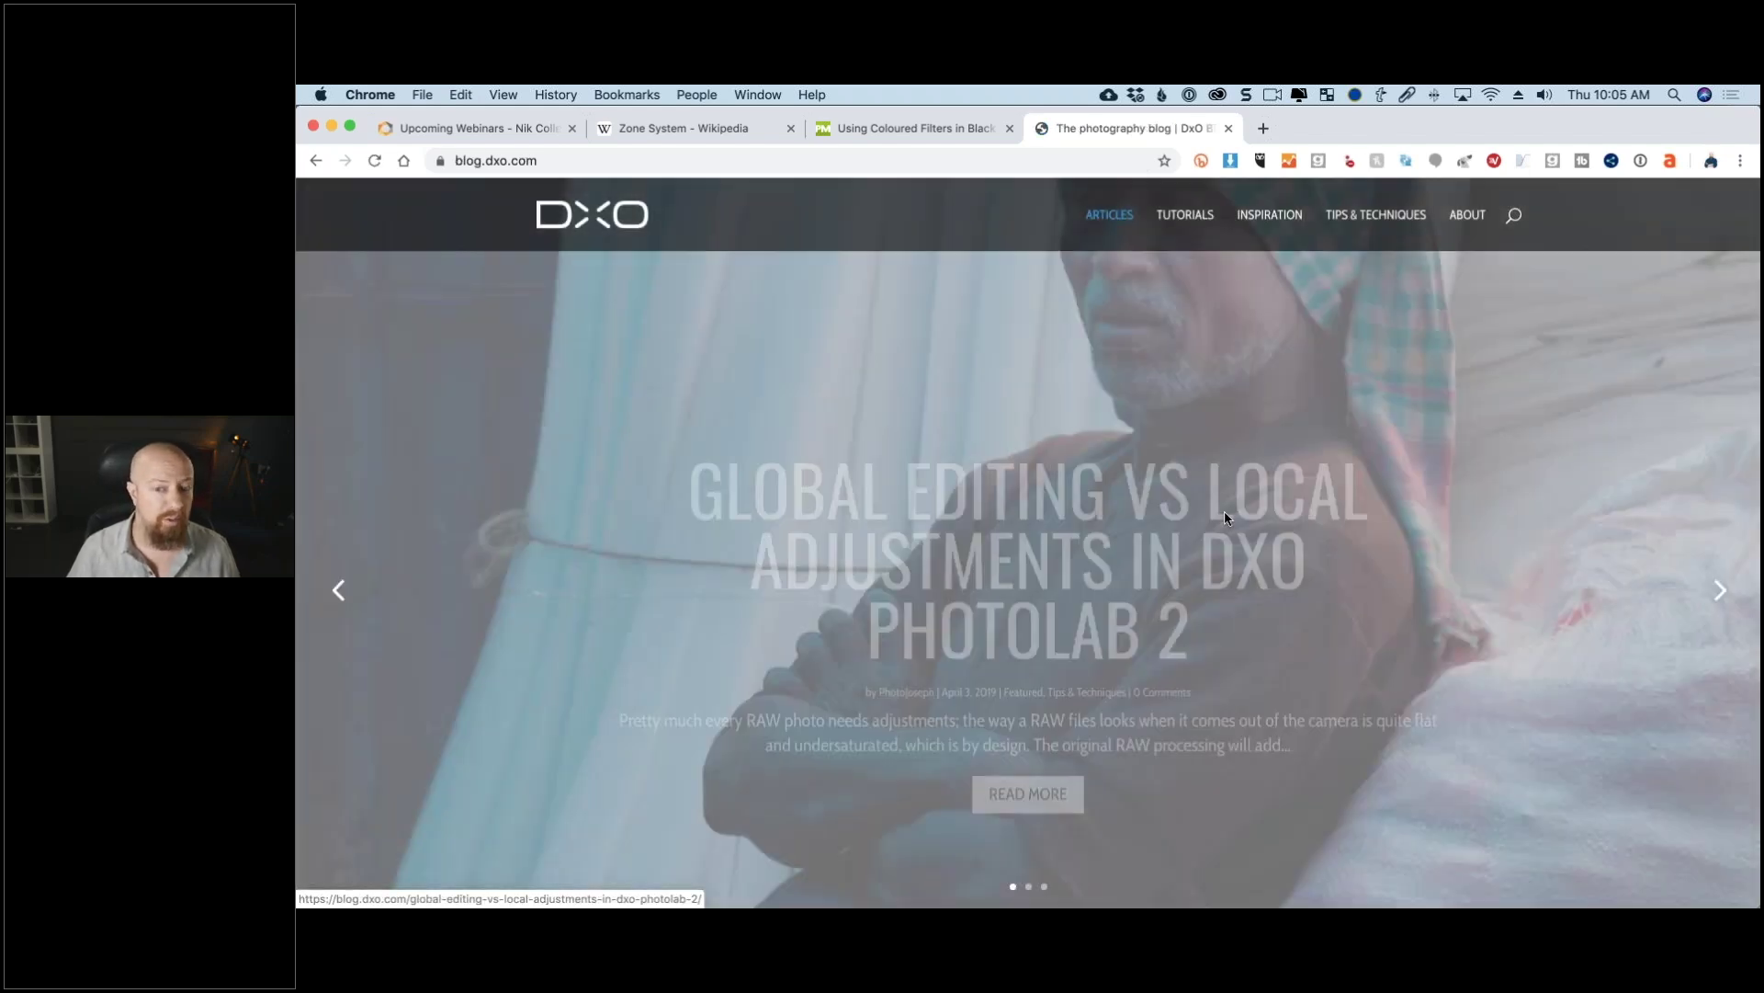
pyautogui.scroll(-10, 1235, 554)
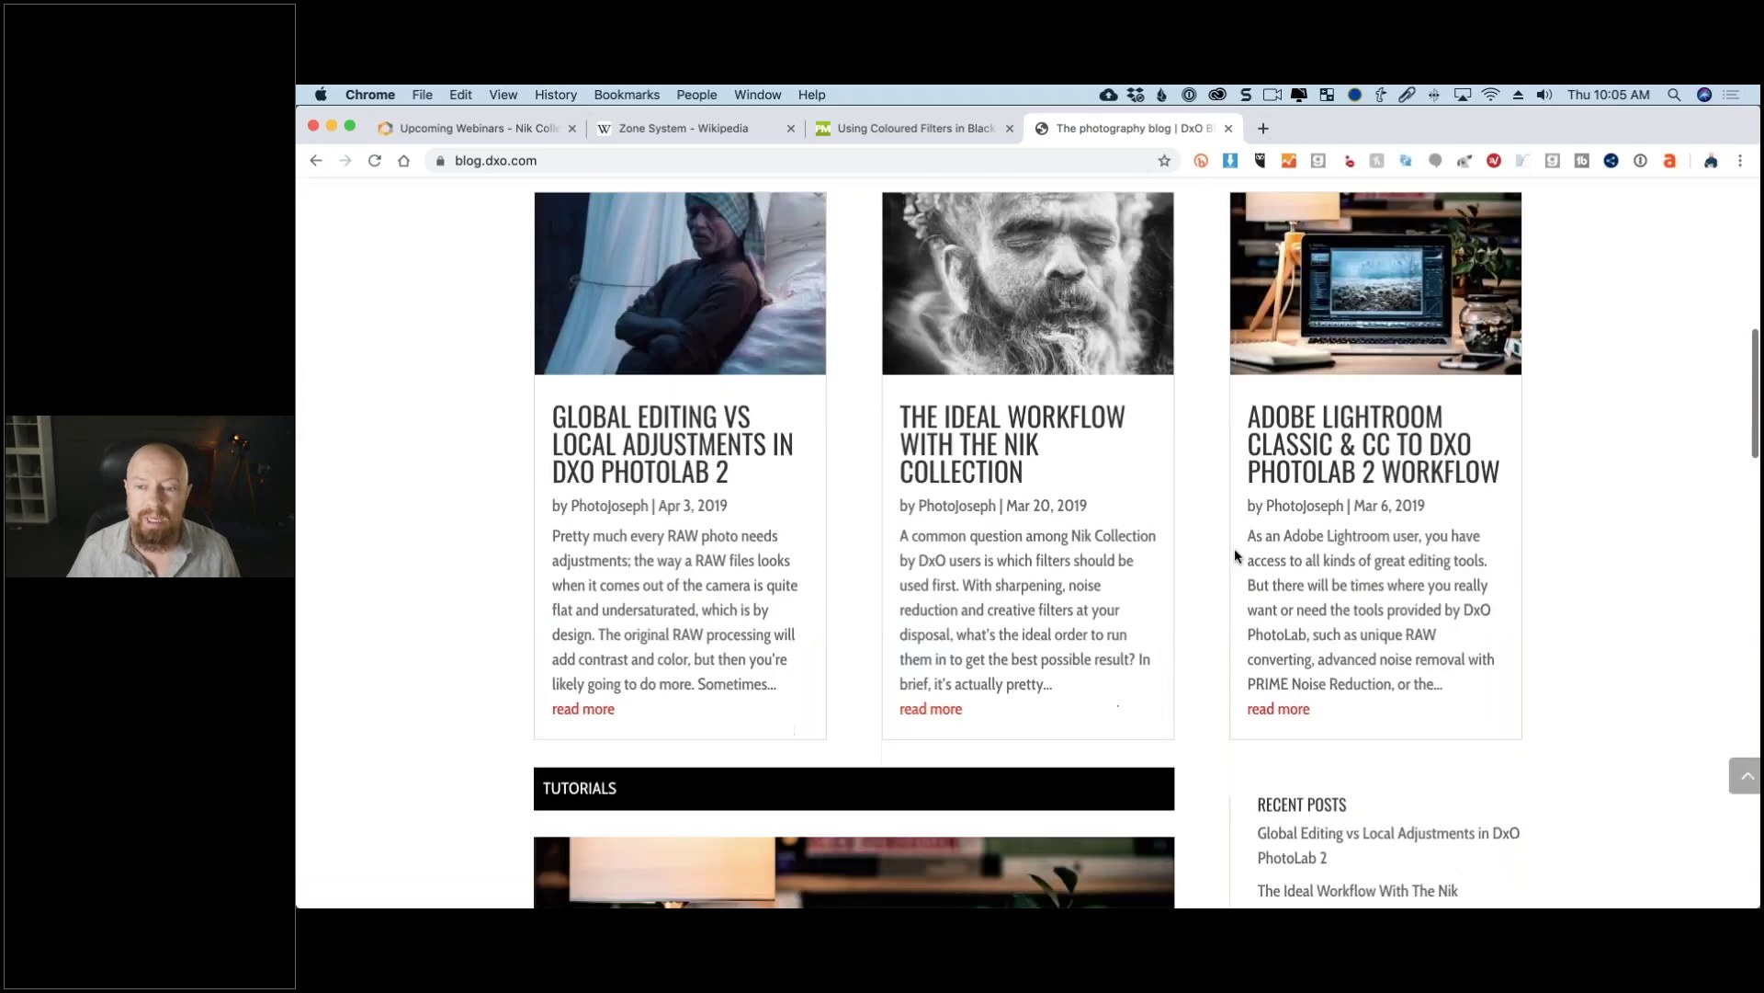
pyautogui.scroll(-15, 1235, 552)
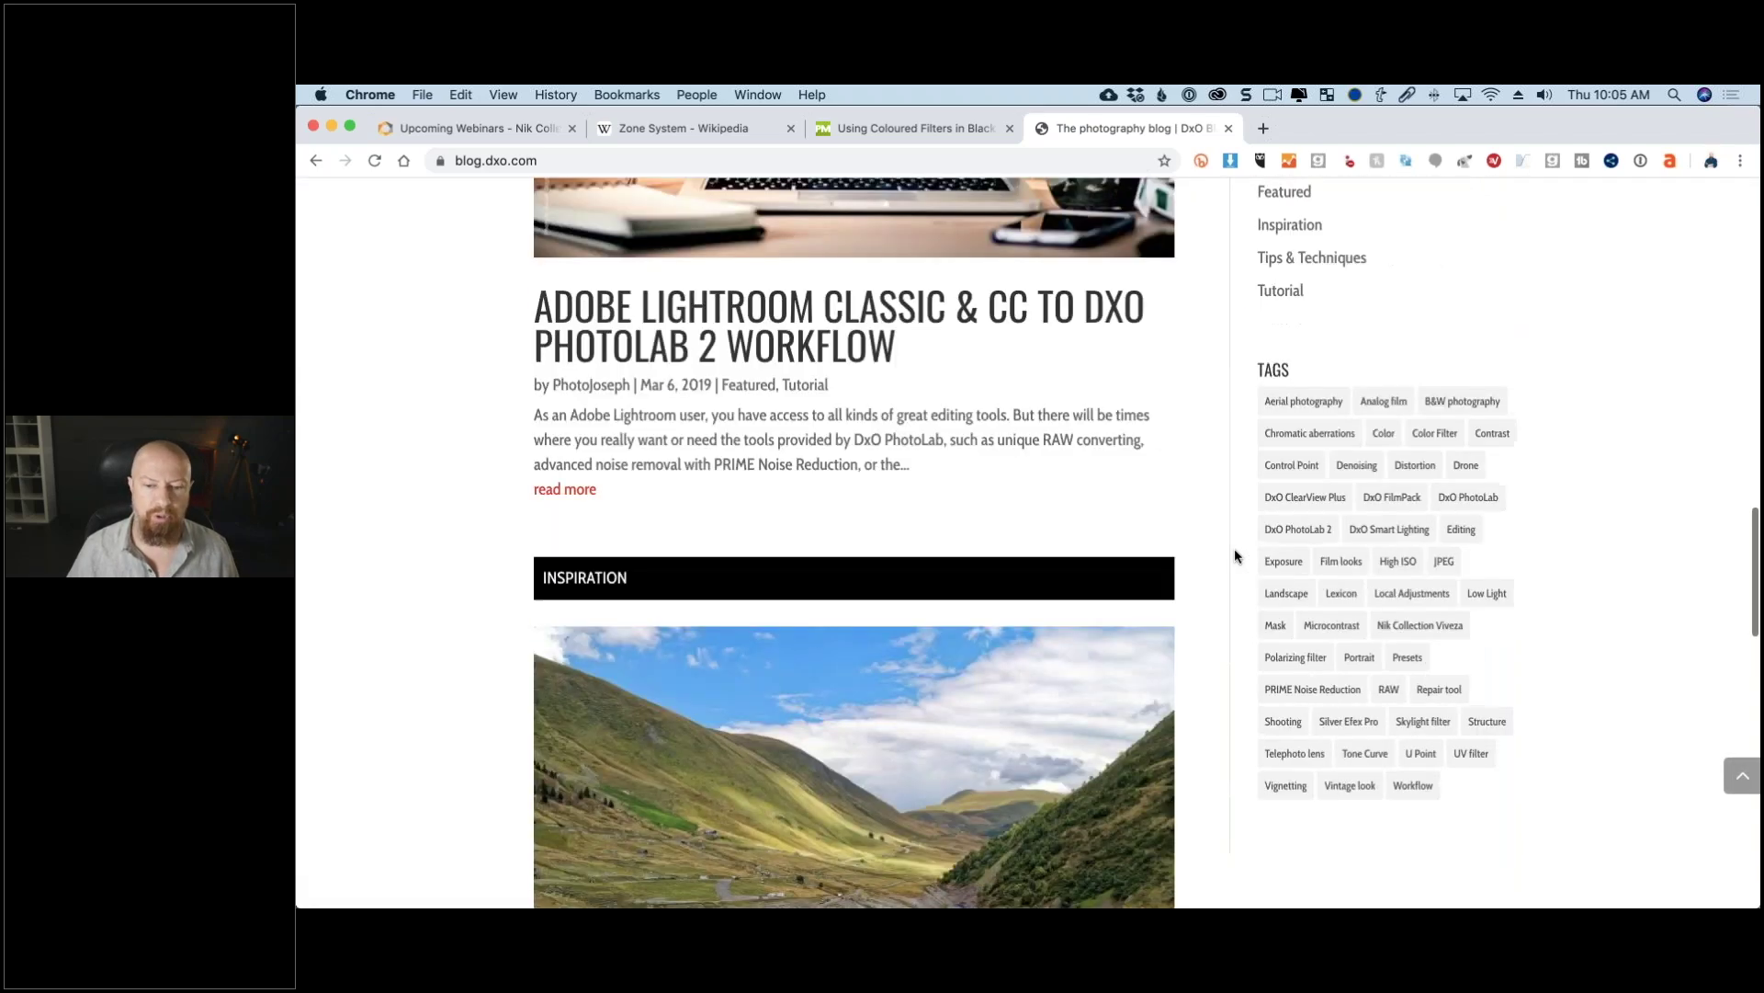
pyautogui.scroll(-8, 1233, 551)
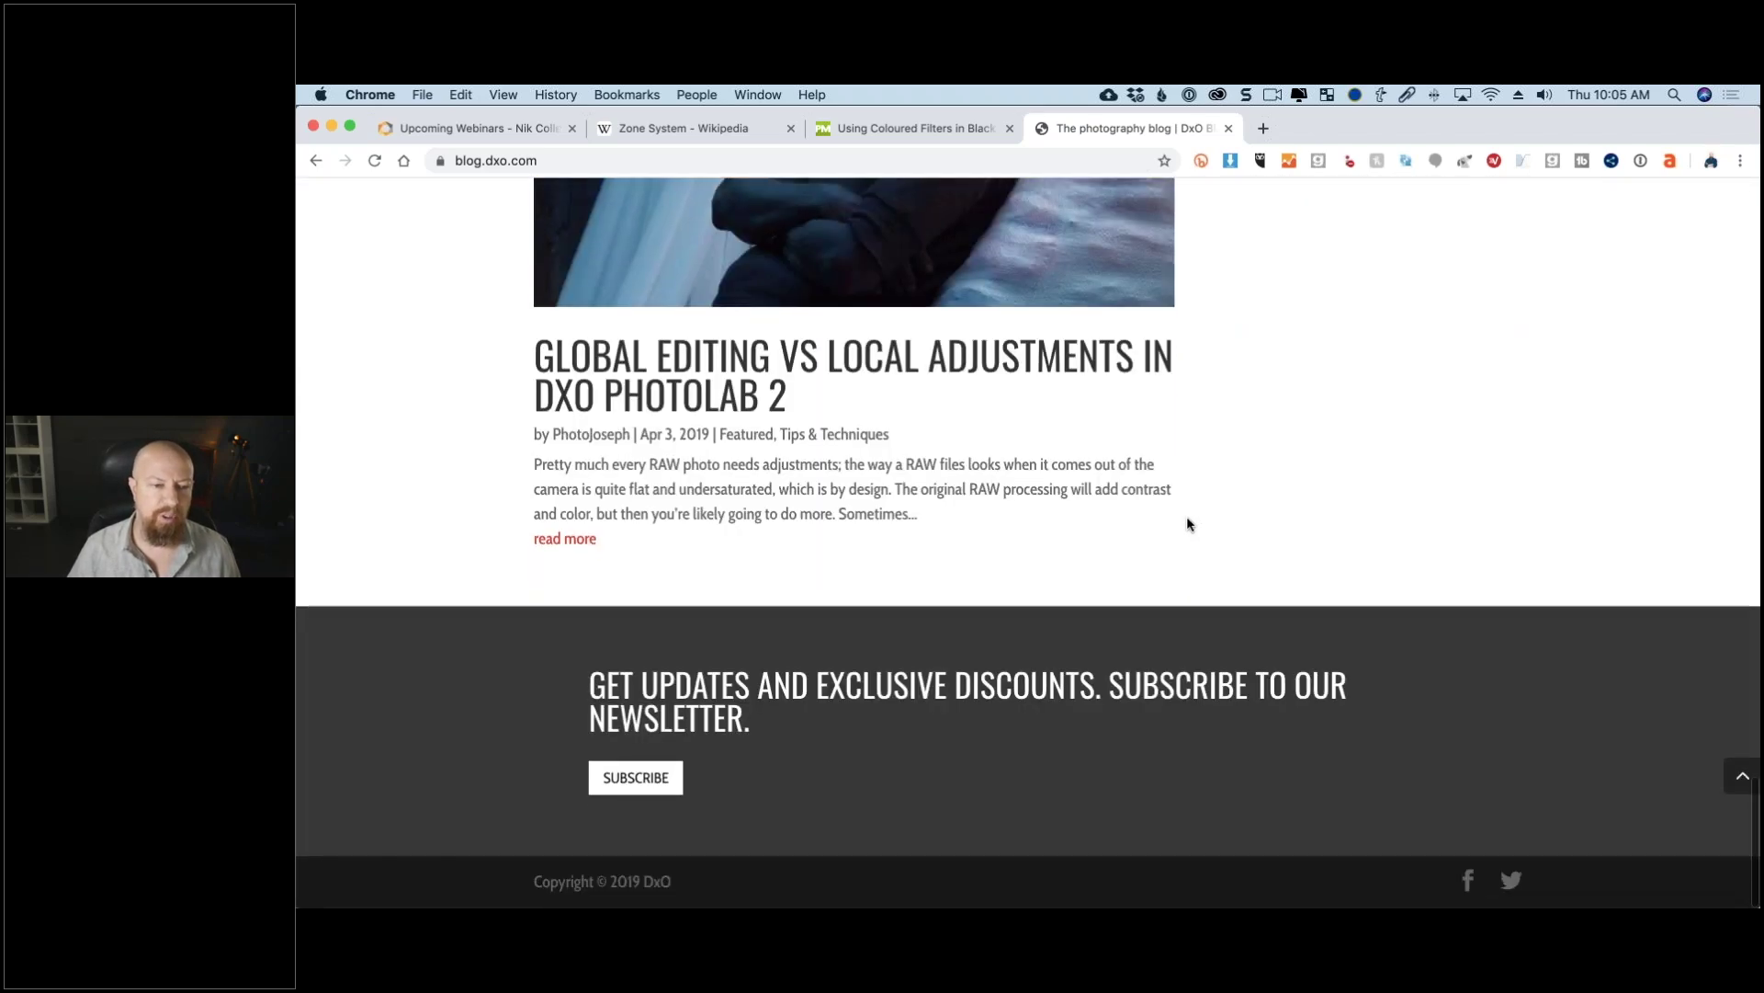
pyautogui.scroll(12, 1111, 410)
pyautogui.scroll(20, 1112, 416)
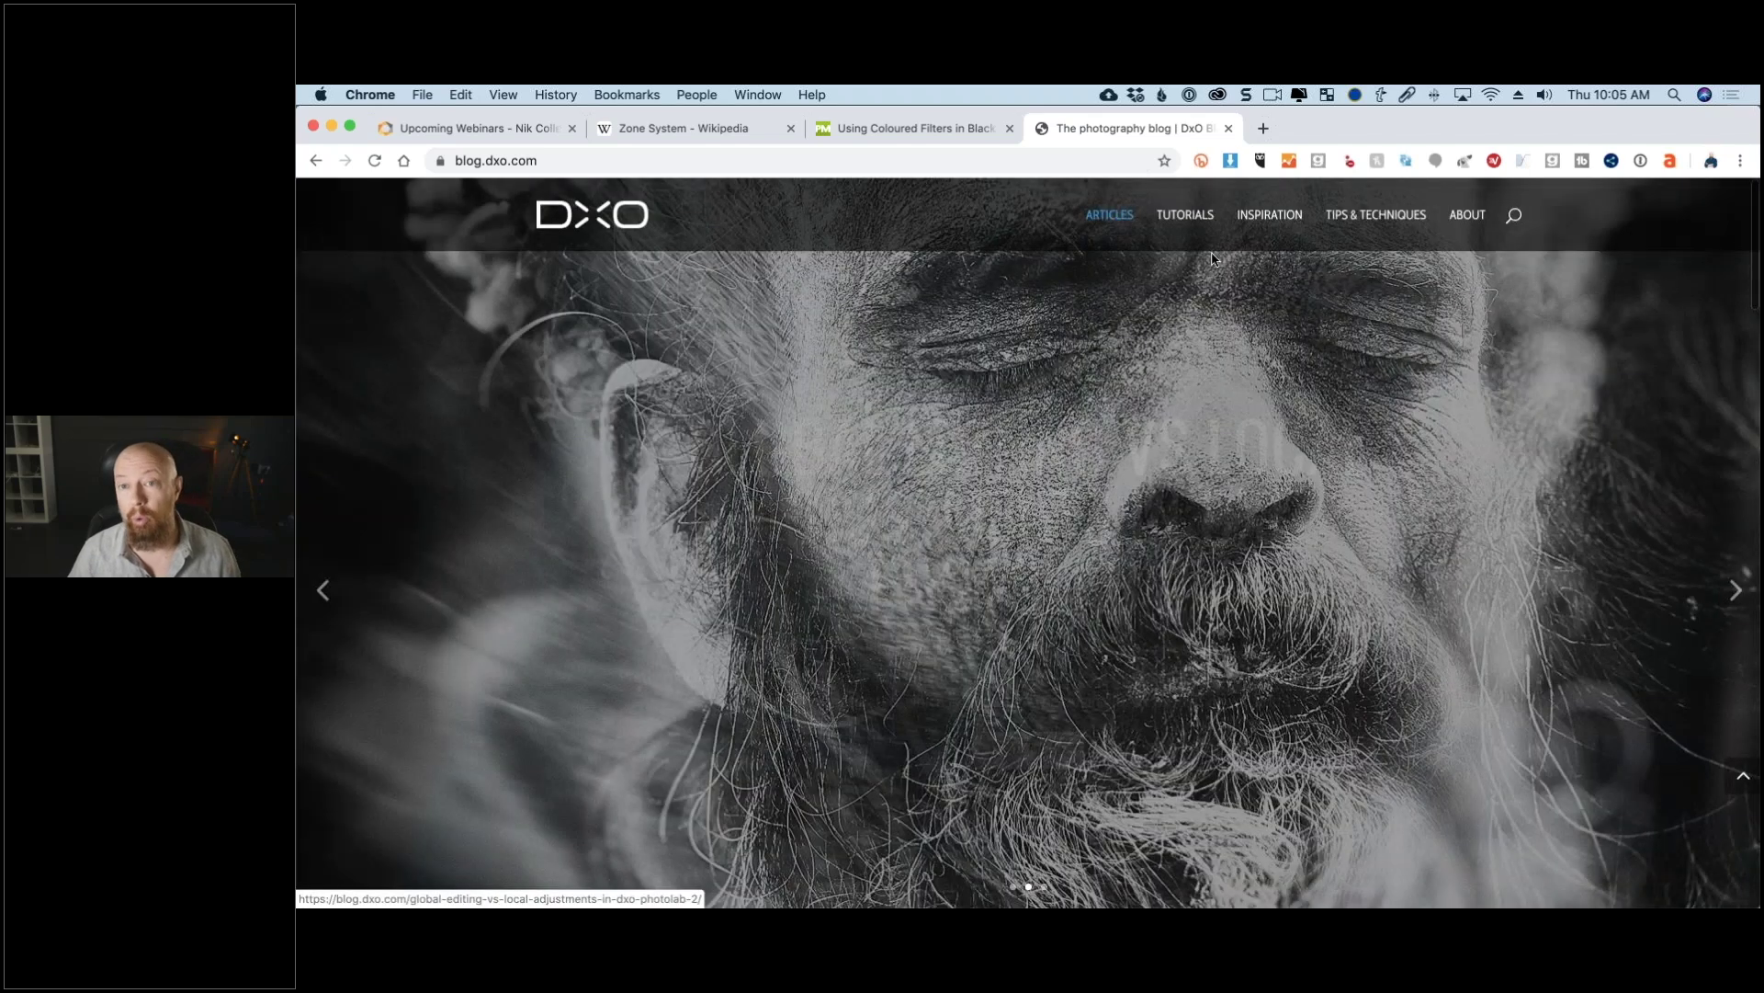
# Step: Switch back to Lightroom Classic, view the male portrait and the night street portrait, and return to the virtual copy of the white-blouse portrait
pyautogui.press('super+Tab')
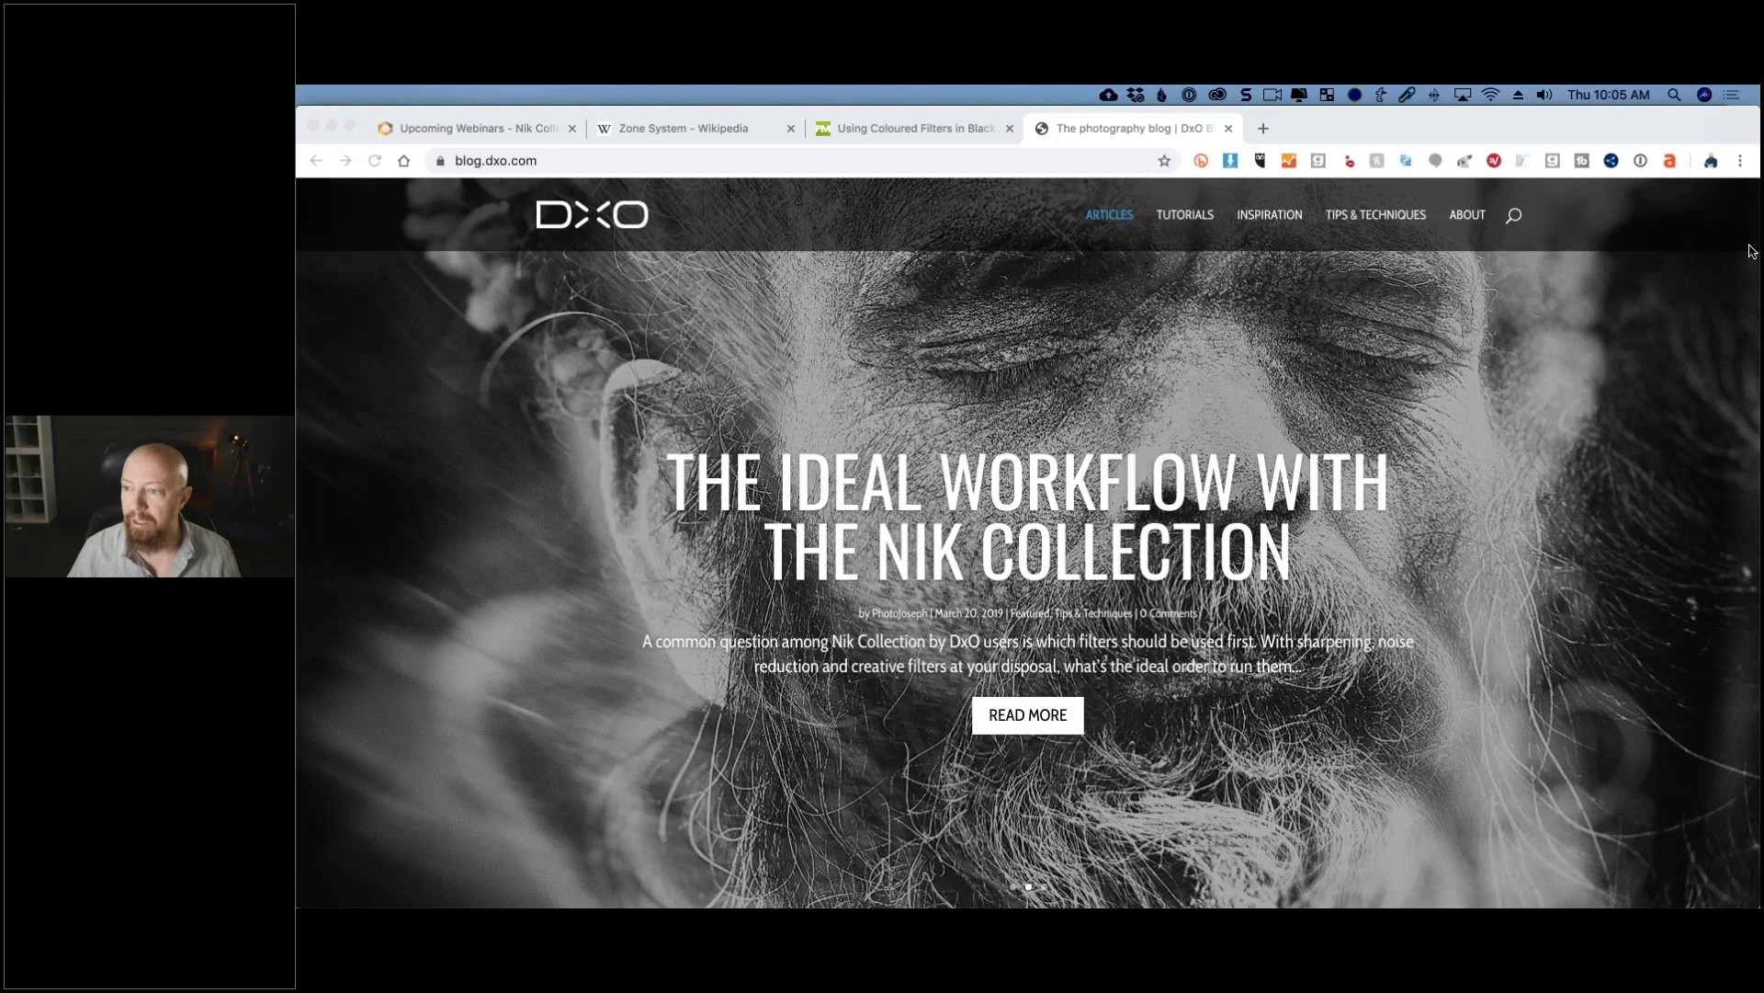
pyautogui.press('super+Tab')
pyautogui.press('super+Tab')
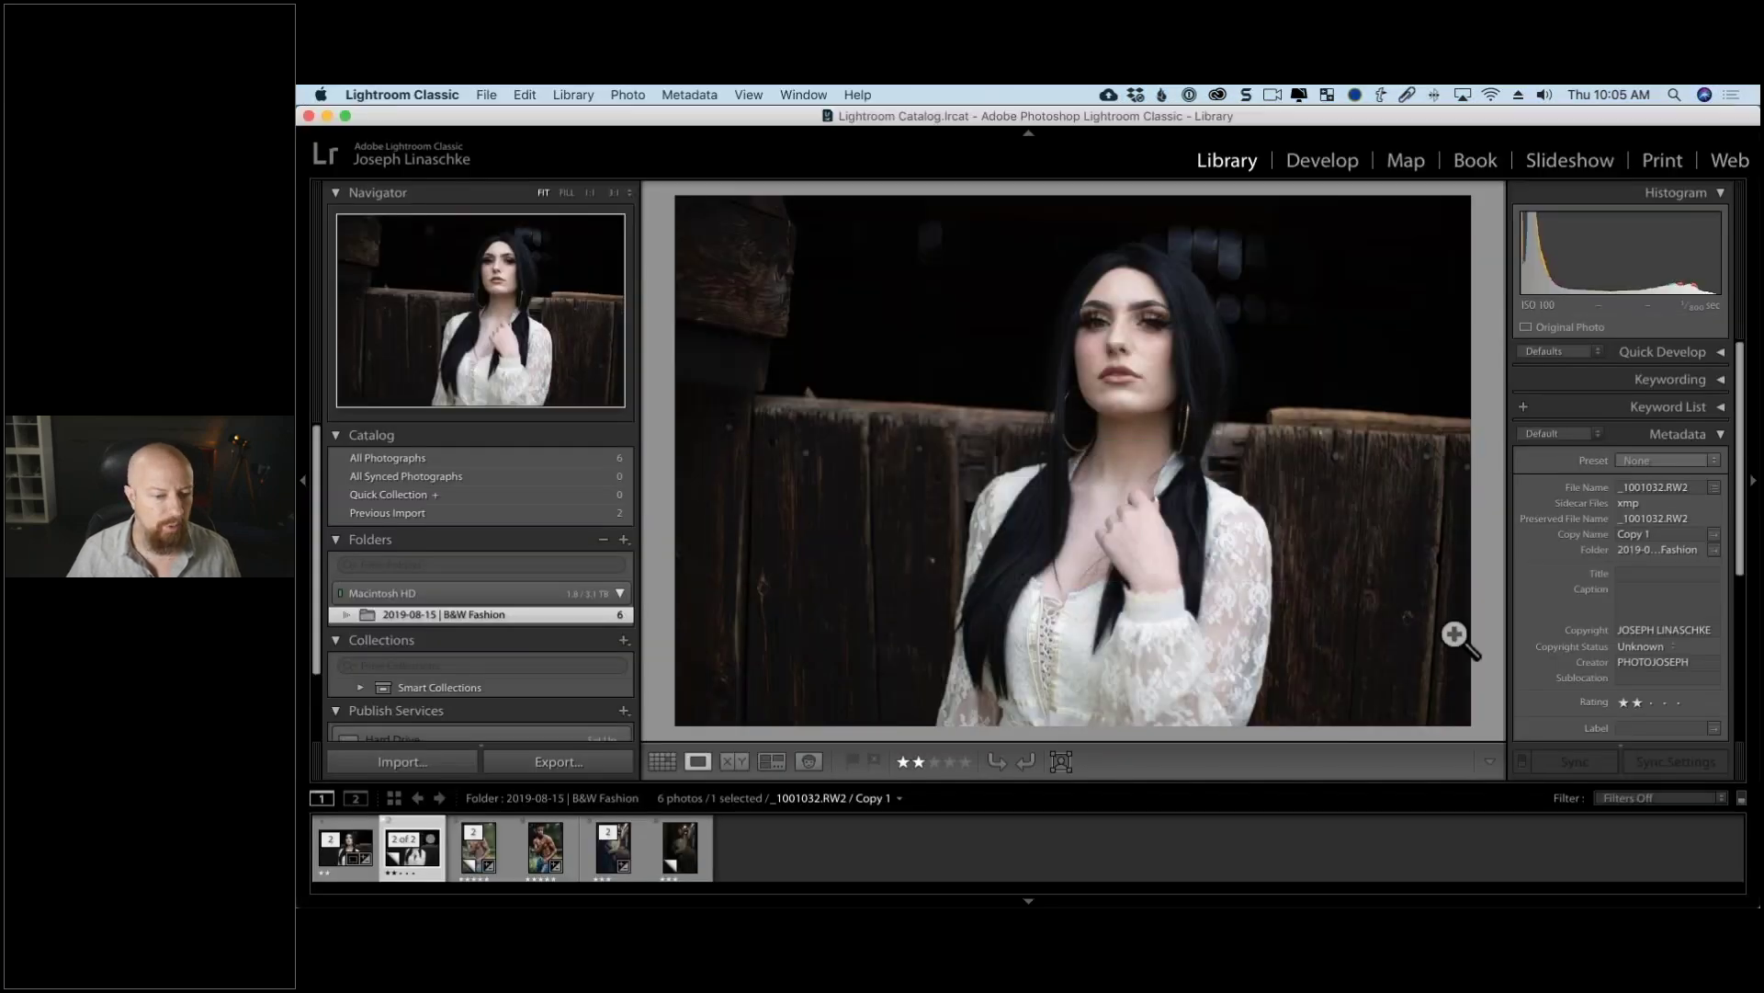
pyautogui.click(423, 859)
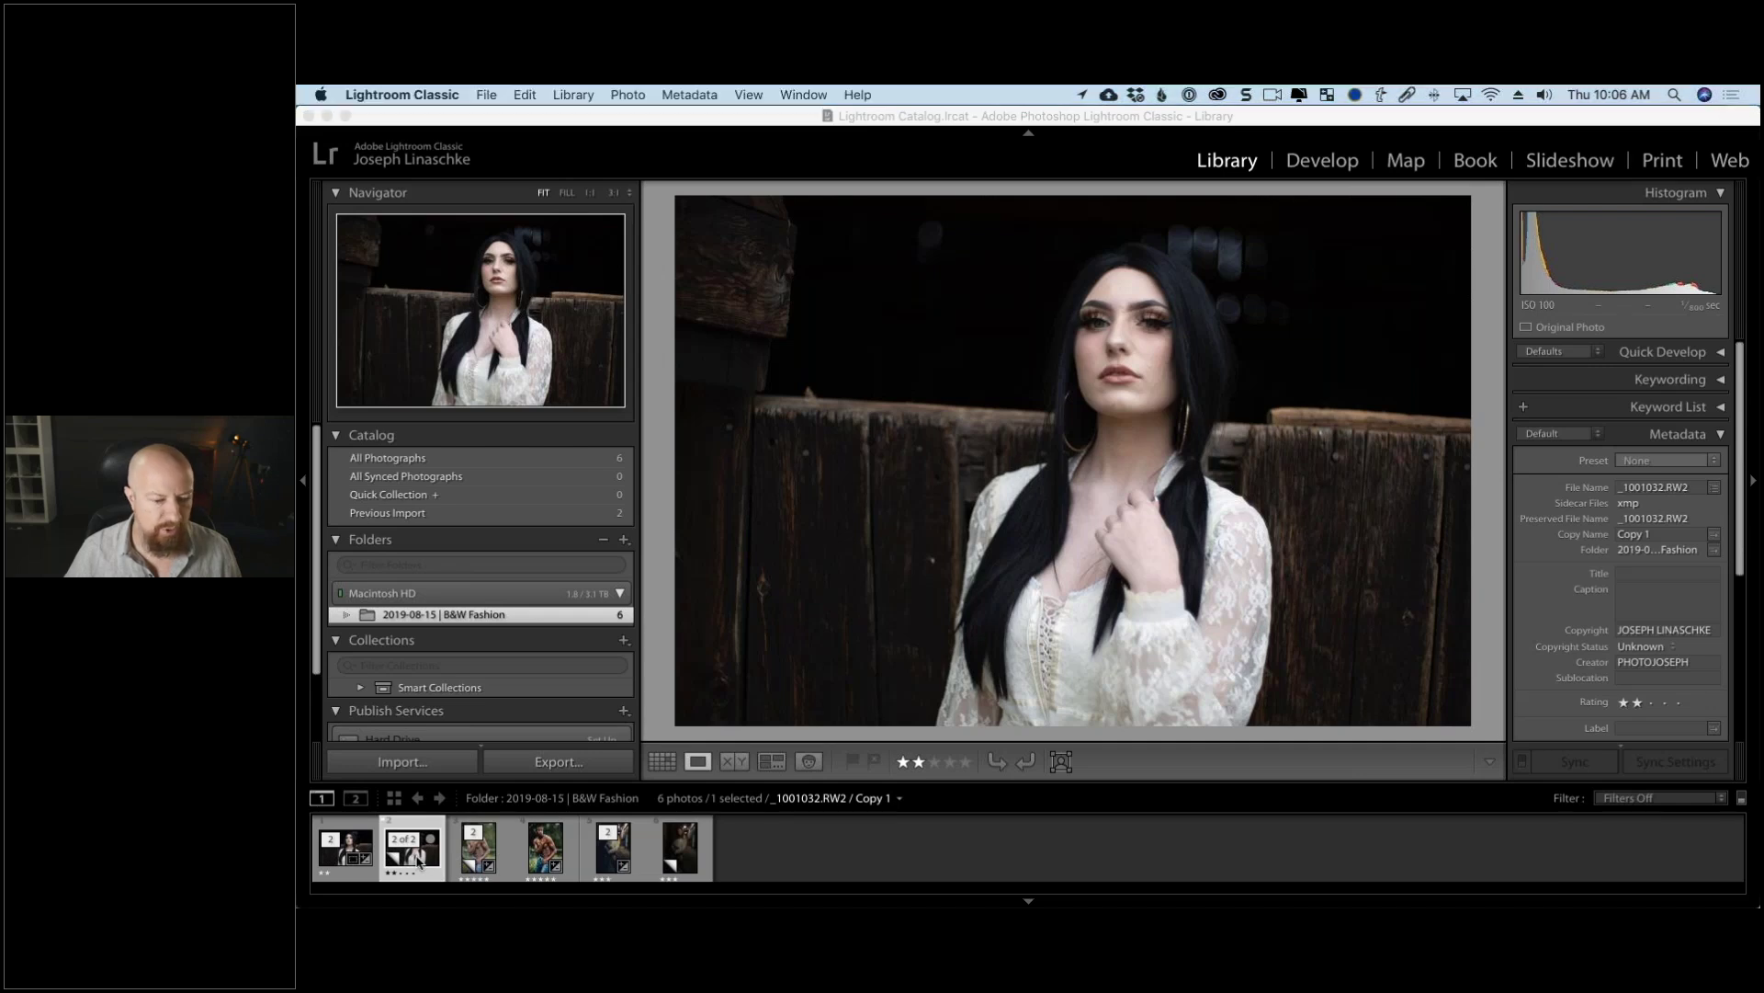
pyautogui.click(484, 862)
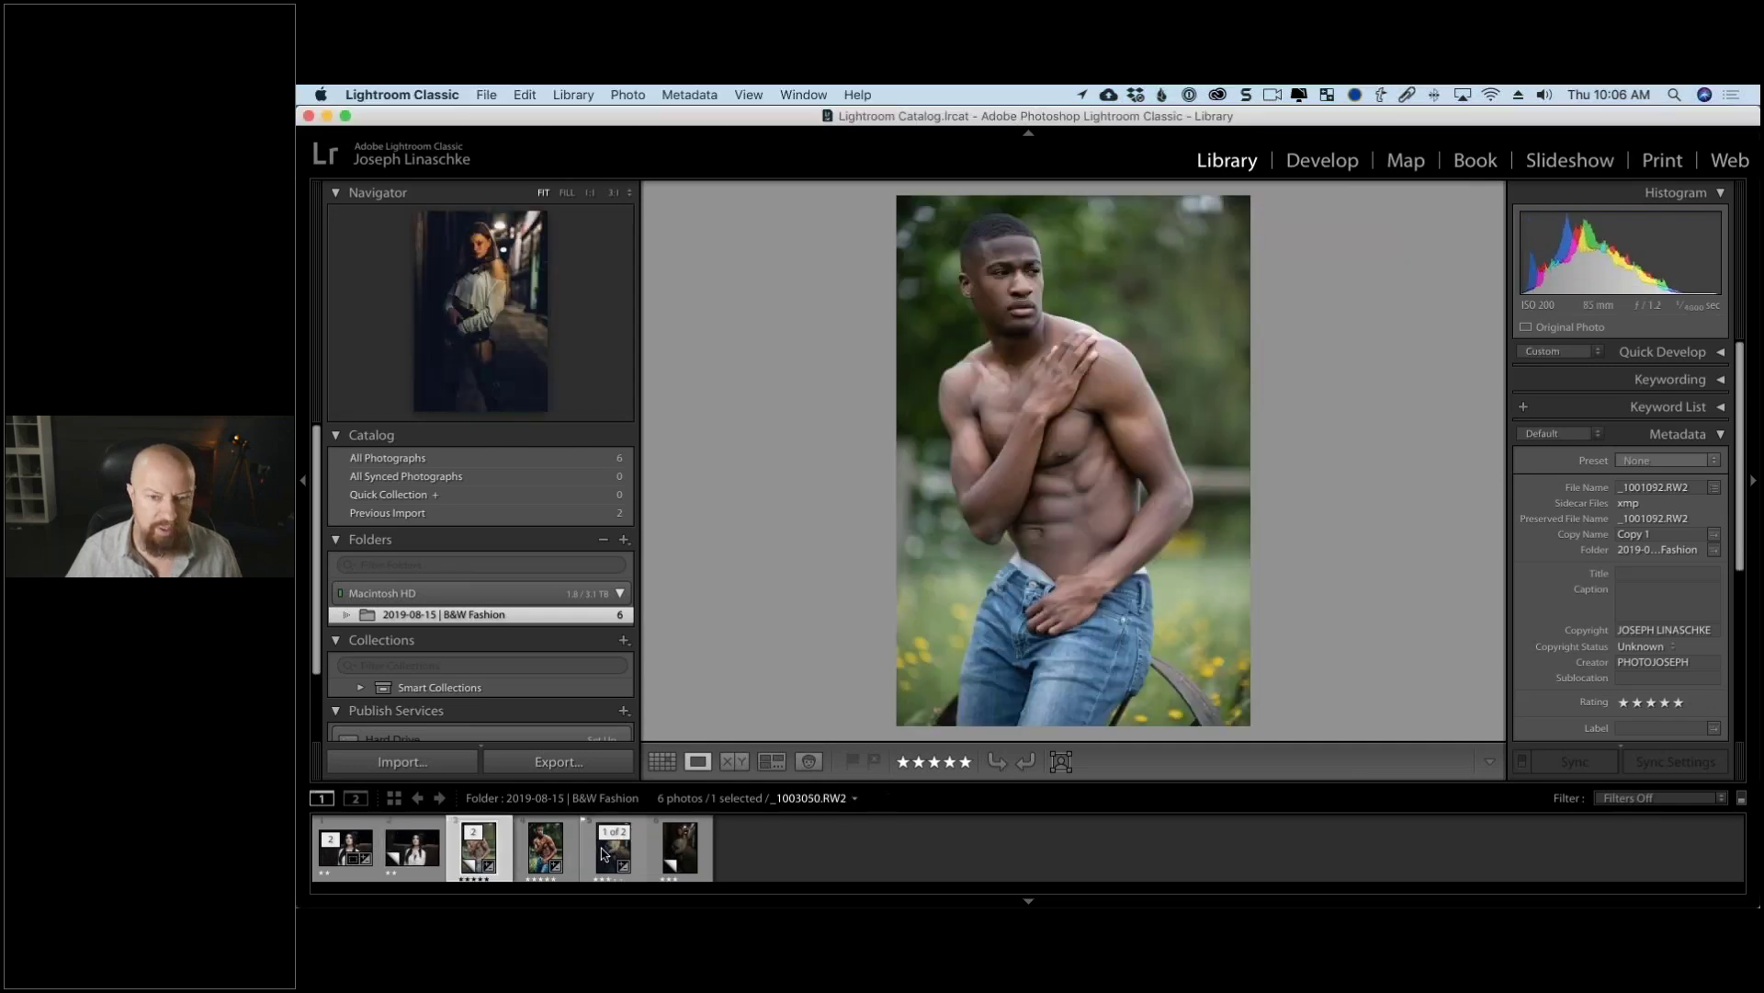
pyautogui.click(608, 862)
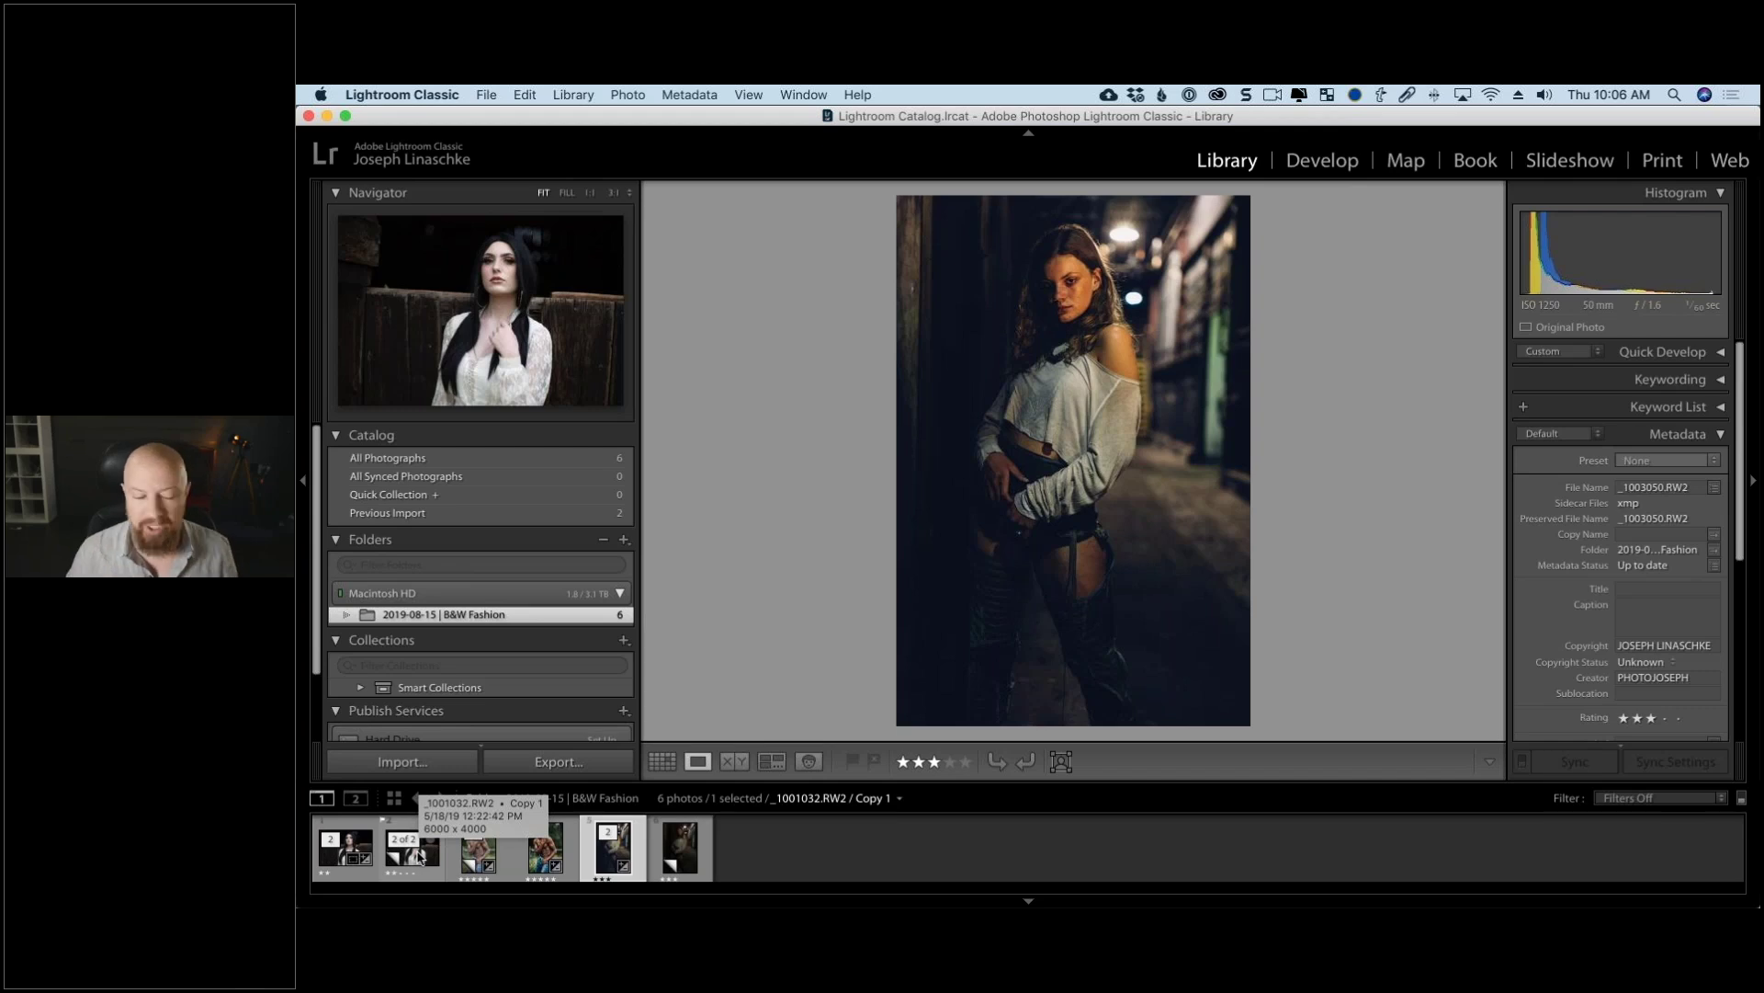
pyautogui.click(415, 847)
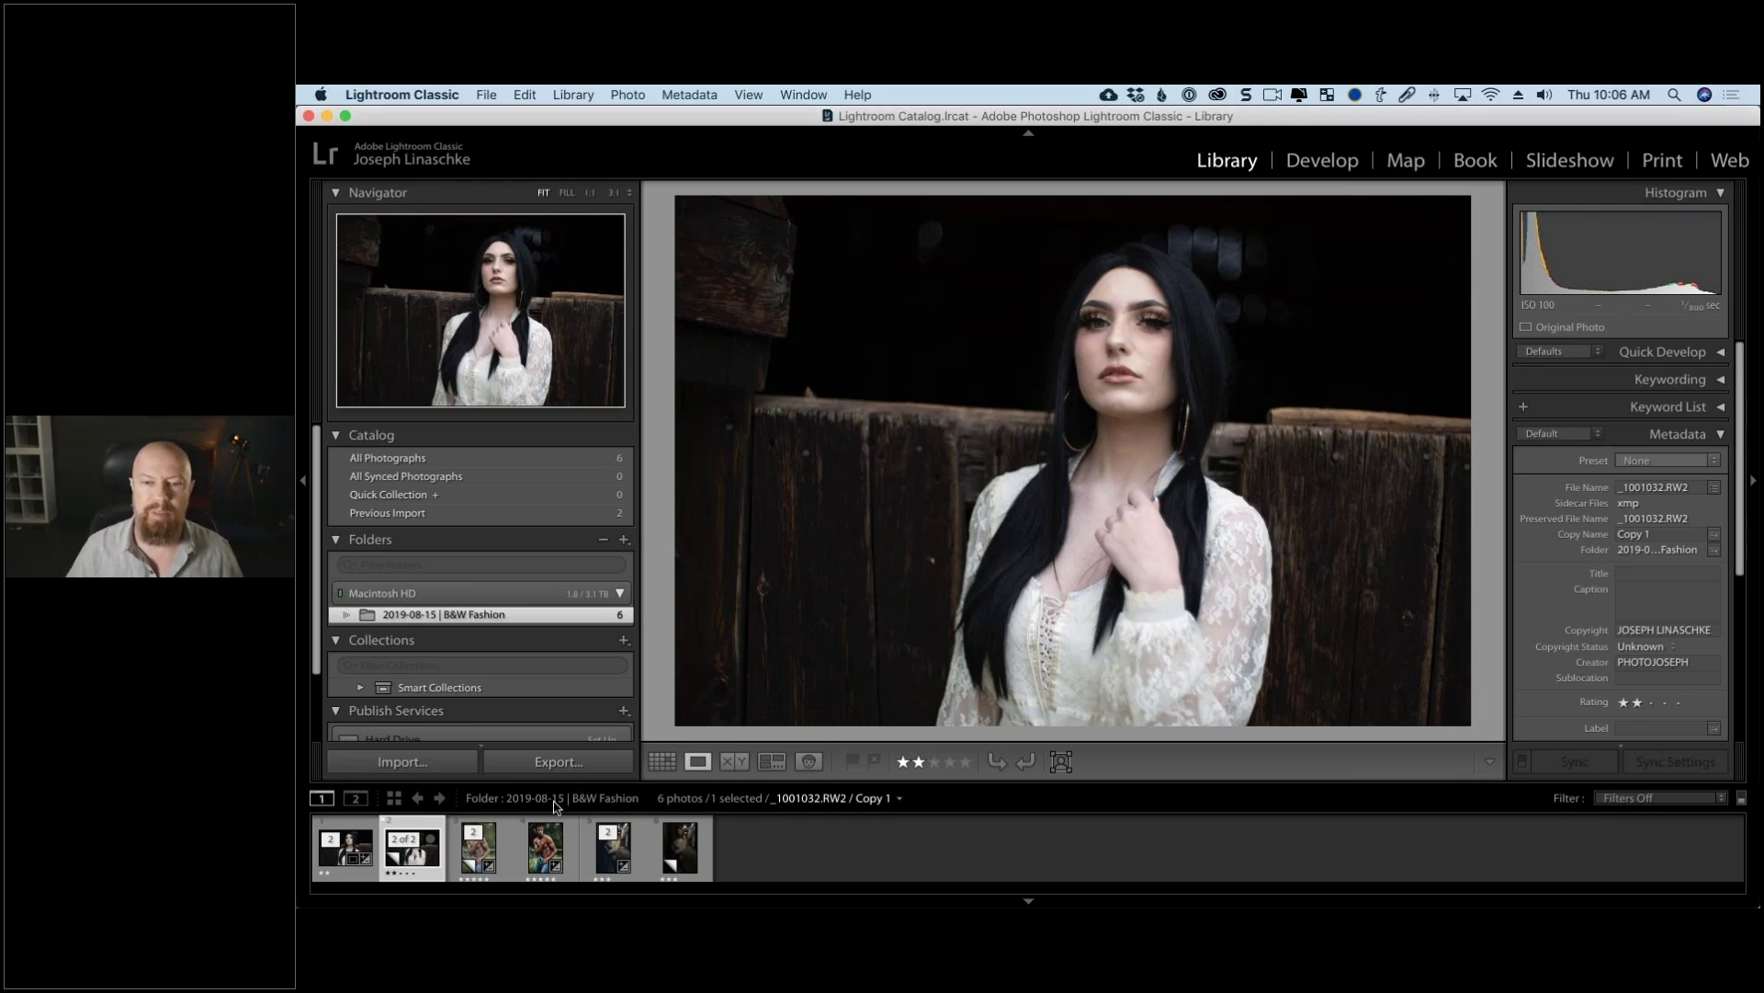
# Step: Open the virtual copy of the white-blouse portrait in the Develop module and examine the face up close
pyautogui.click(1132, 492)
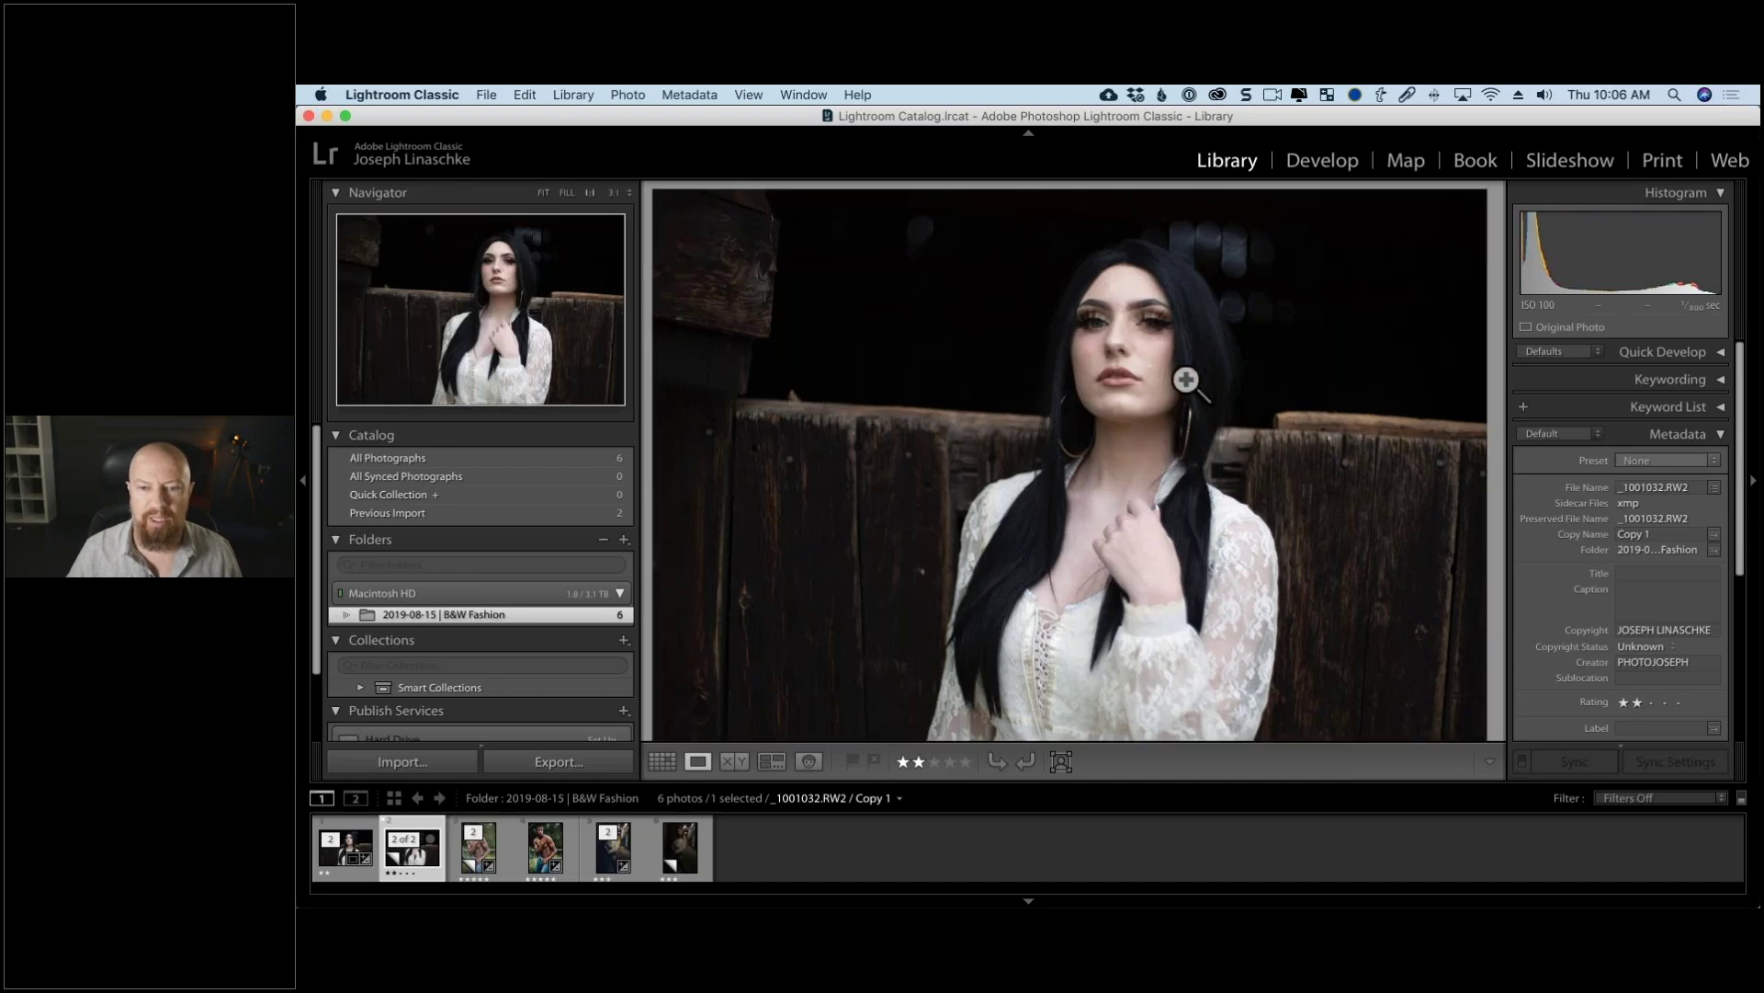
pyautogui.click(1158, 411)
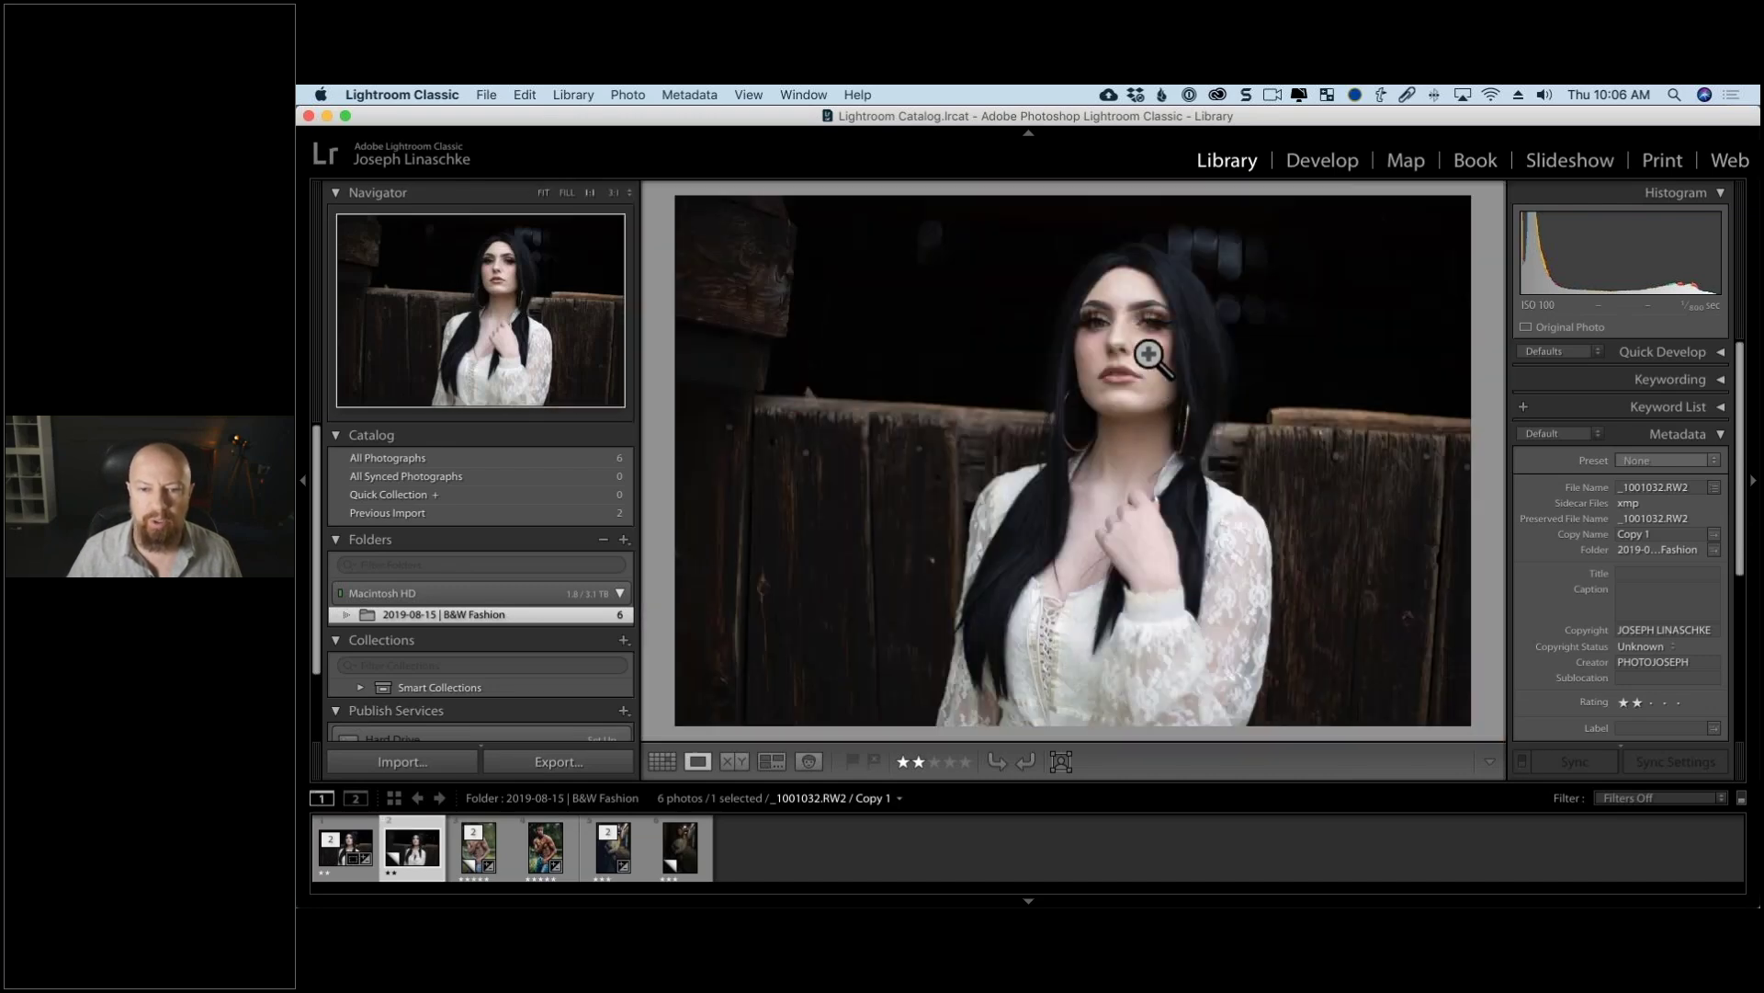
pyautogui.press('d')
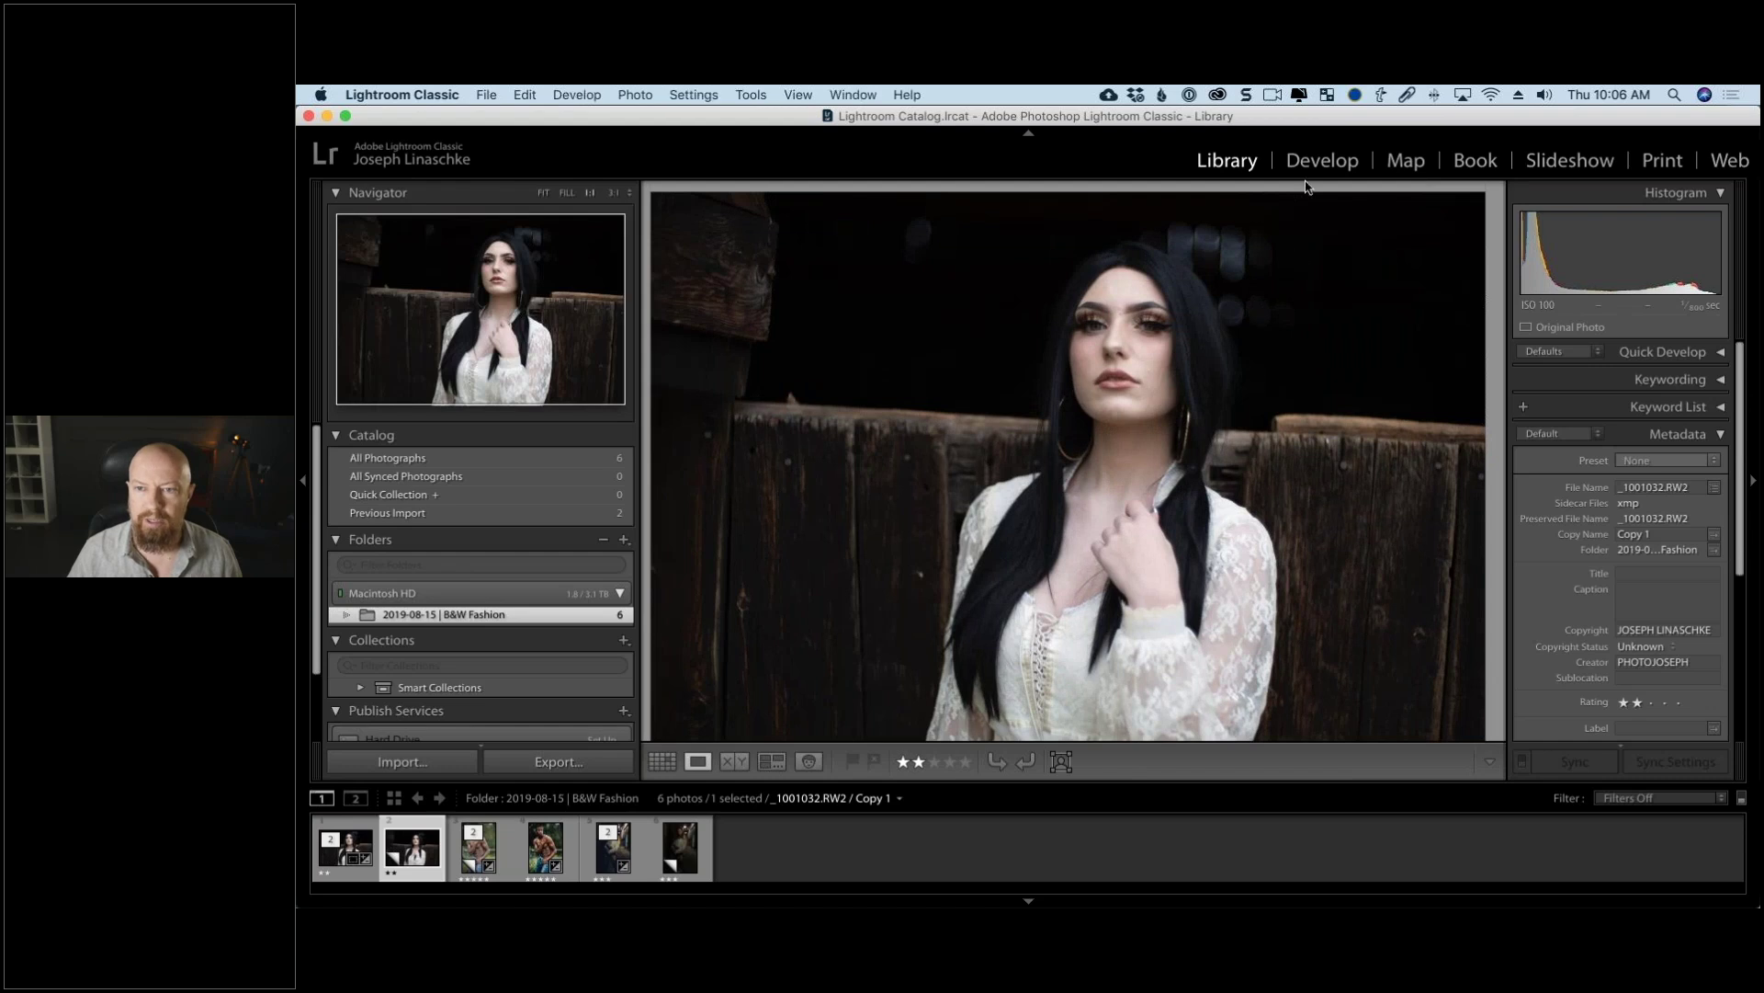
pyautogui.click(1073, 437)
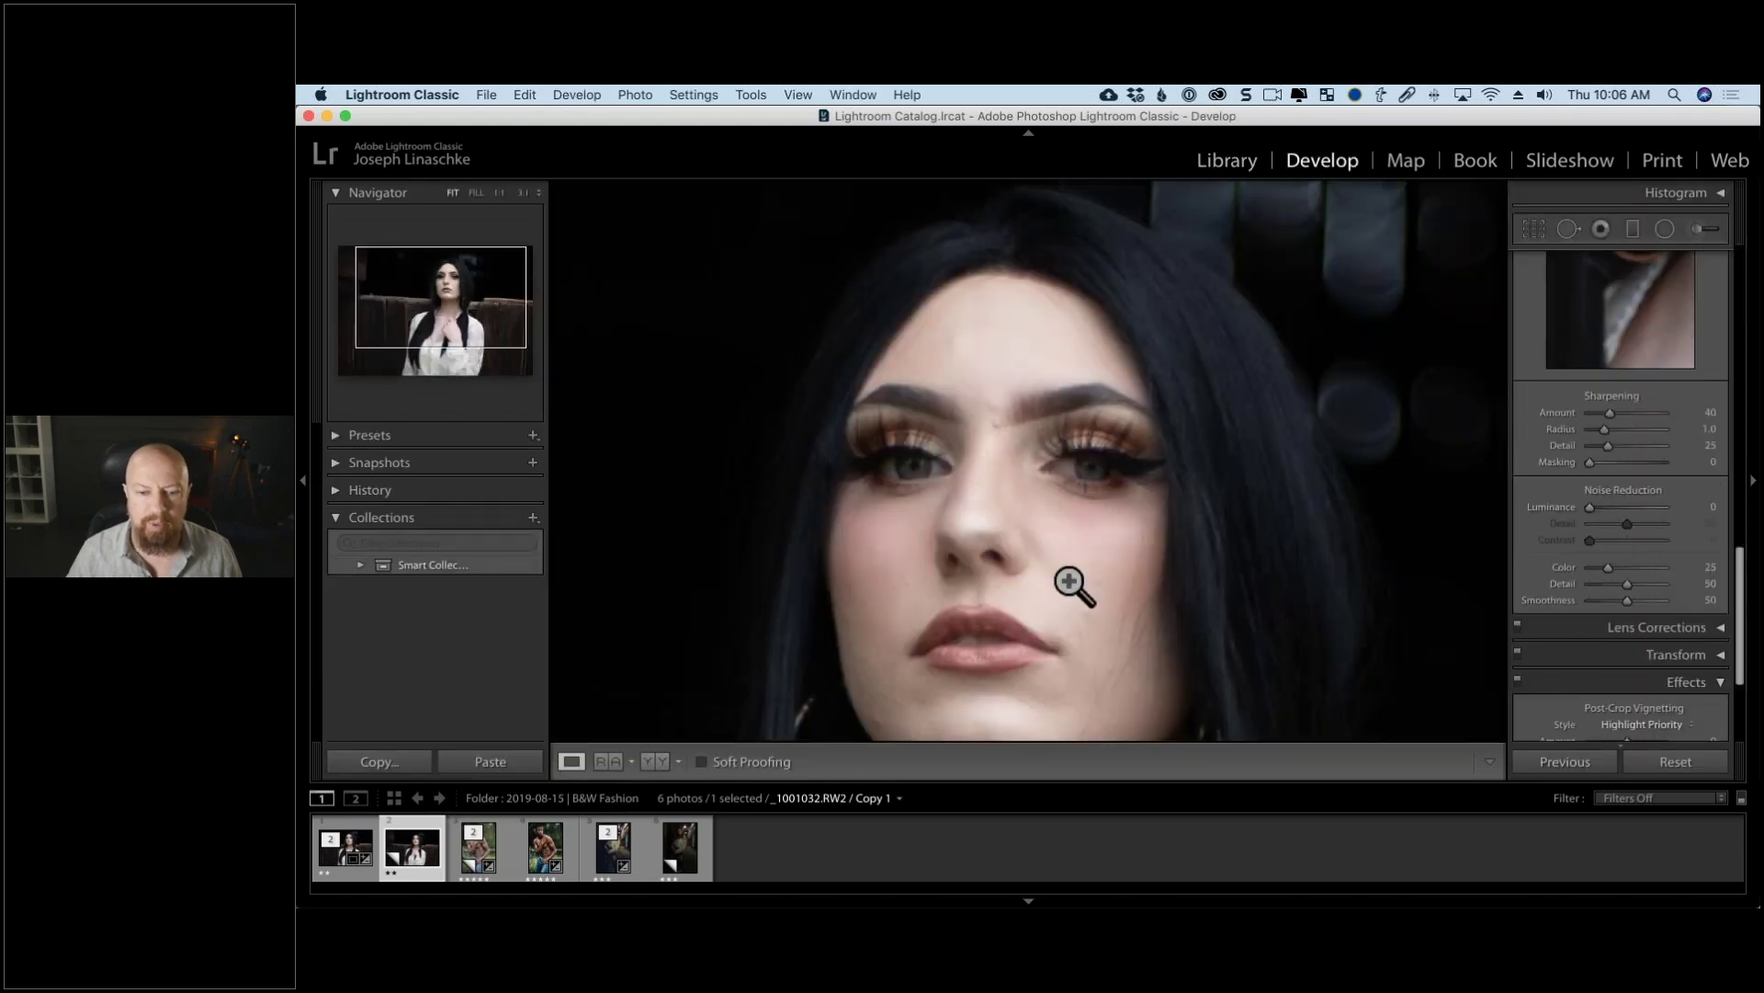
pyautogui.scroll(-2, 1100, 487)
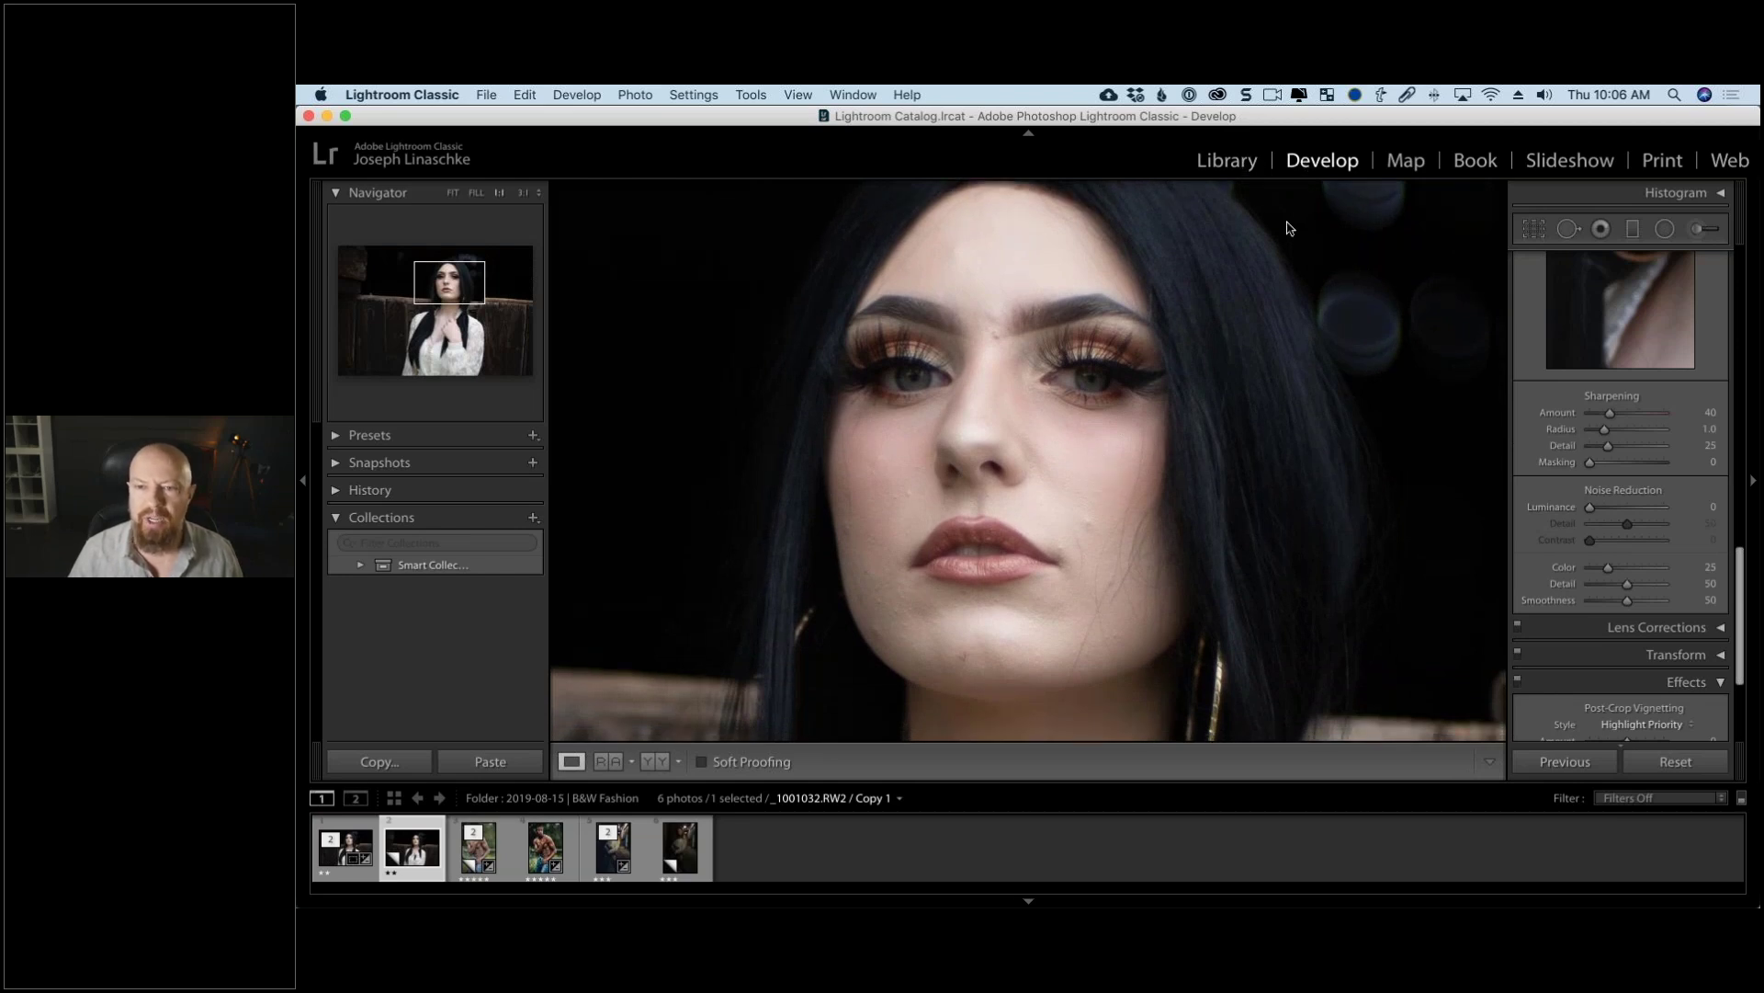
pyautogui.click(1266, 280)
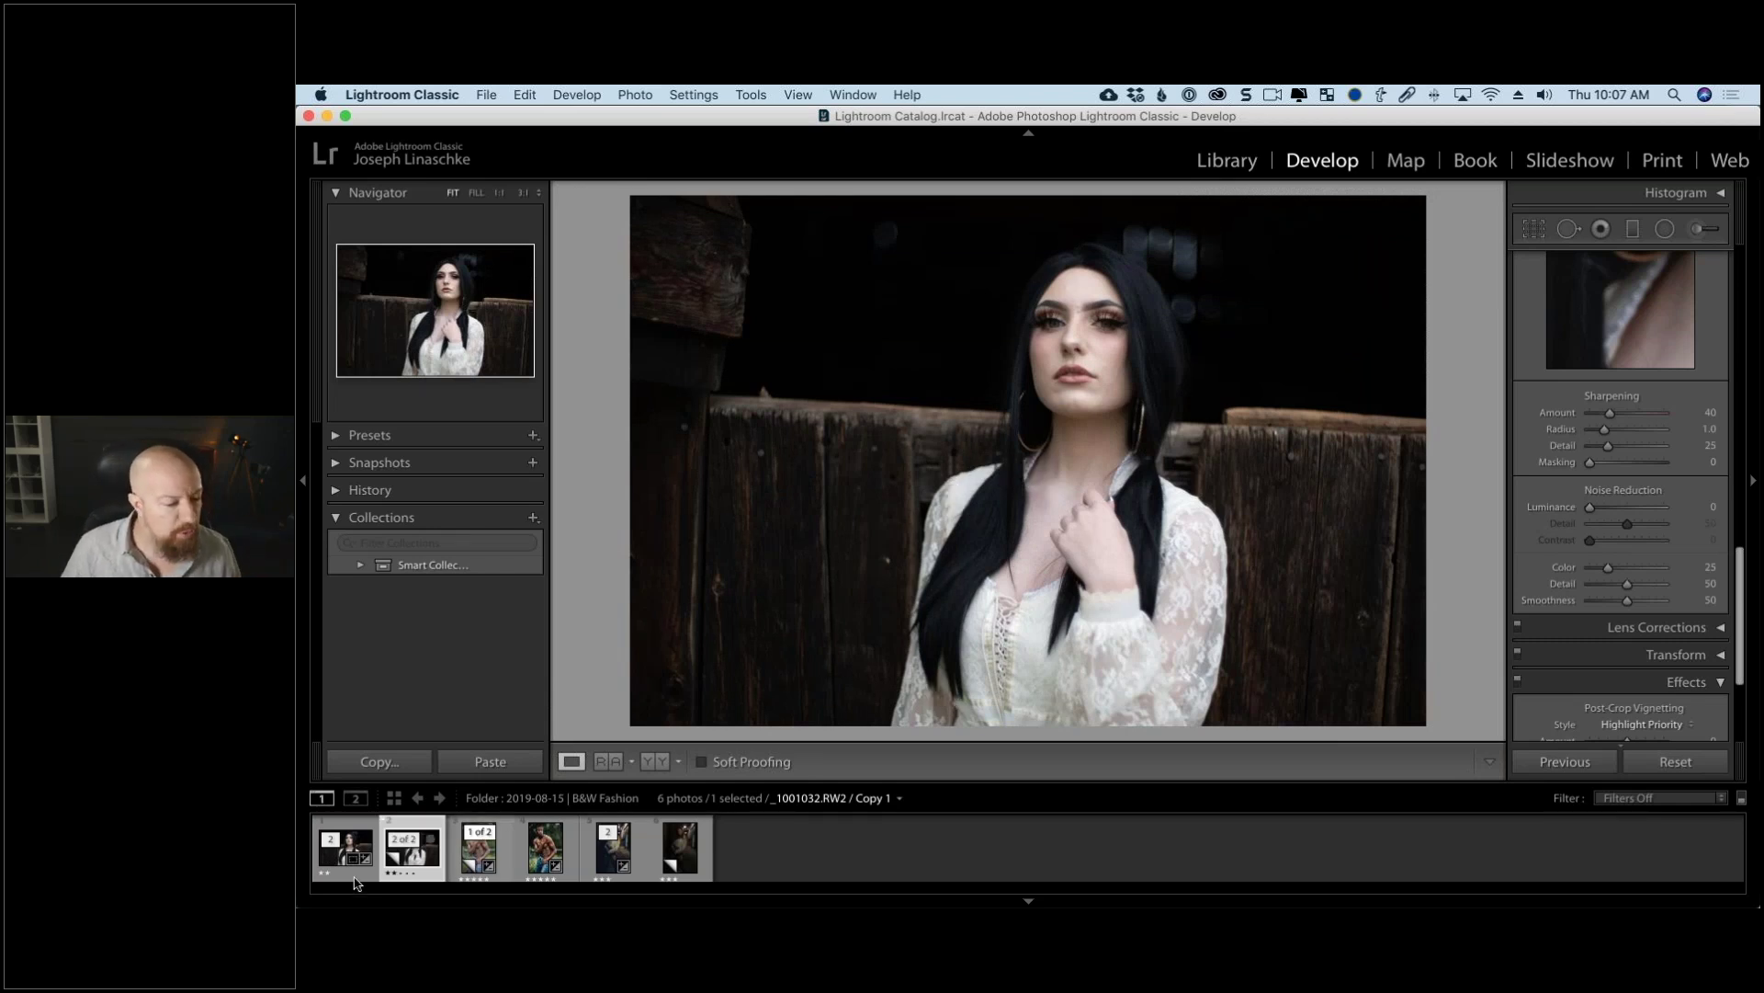
# Step: Collapse the white-blouse portrait's stack to the original and inspect the radial filter centred on the nose up close
pyautogui.click(354, 842)
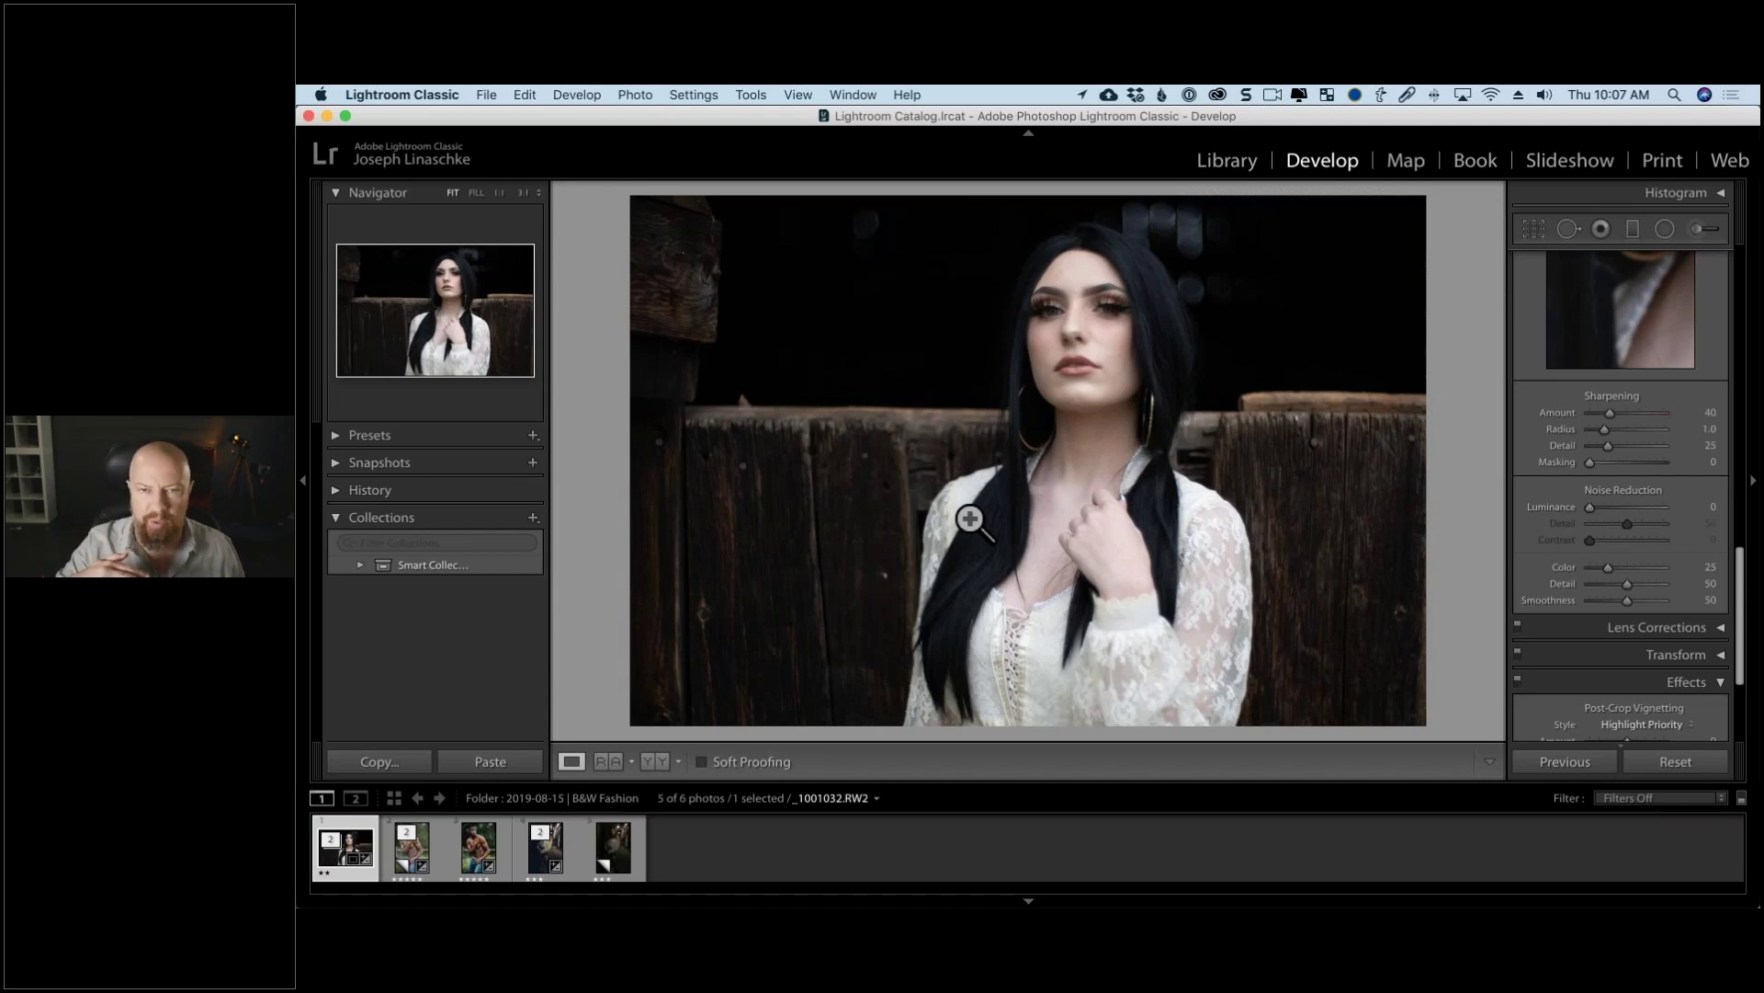
pyautogui.click(1087, 344)
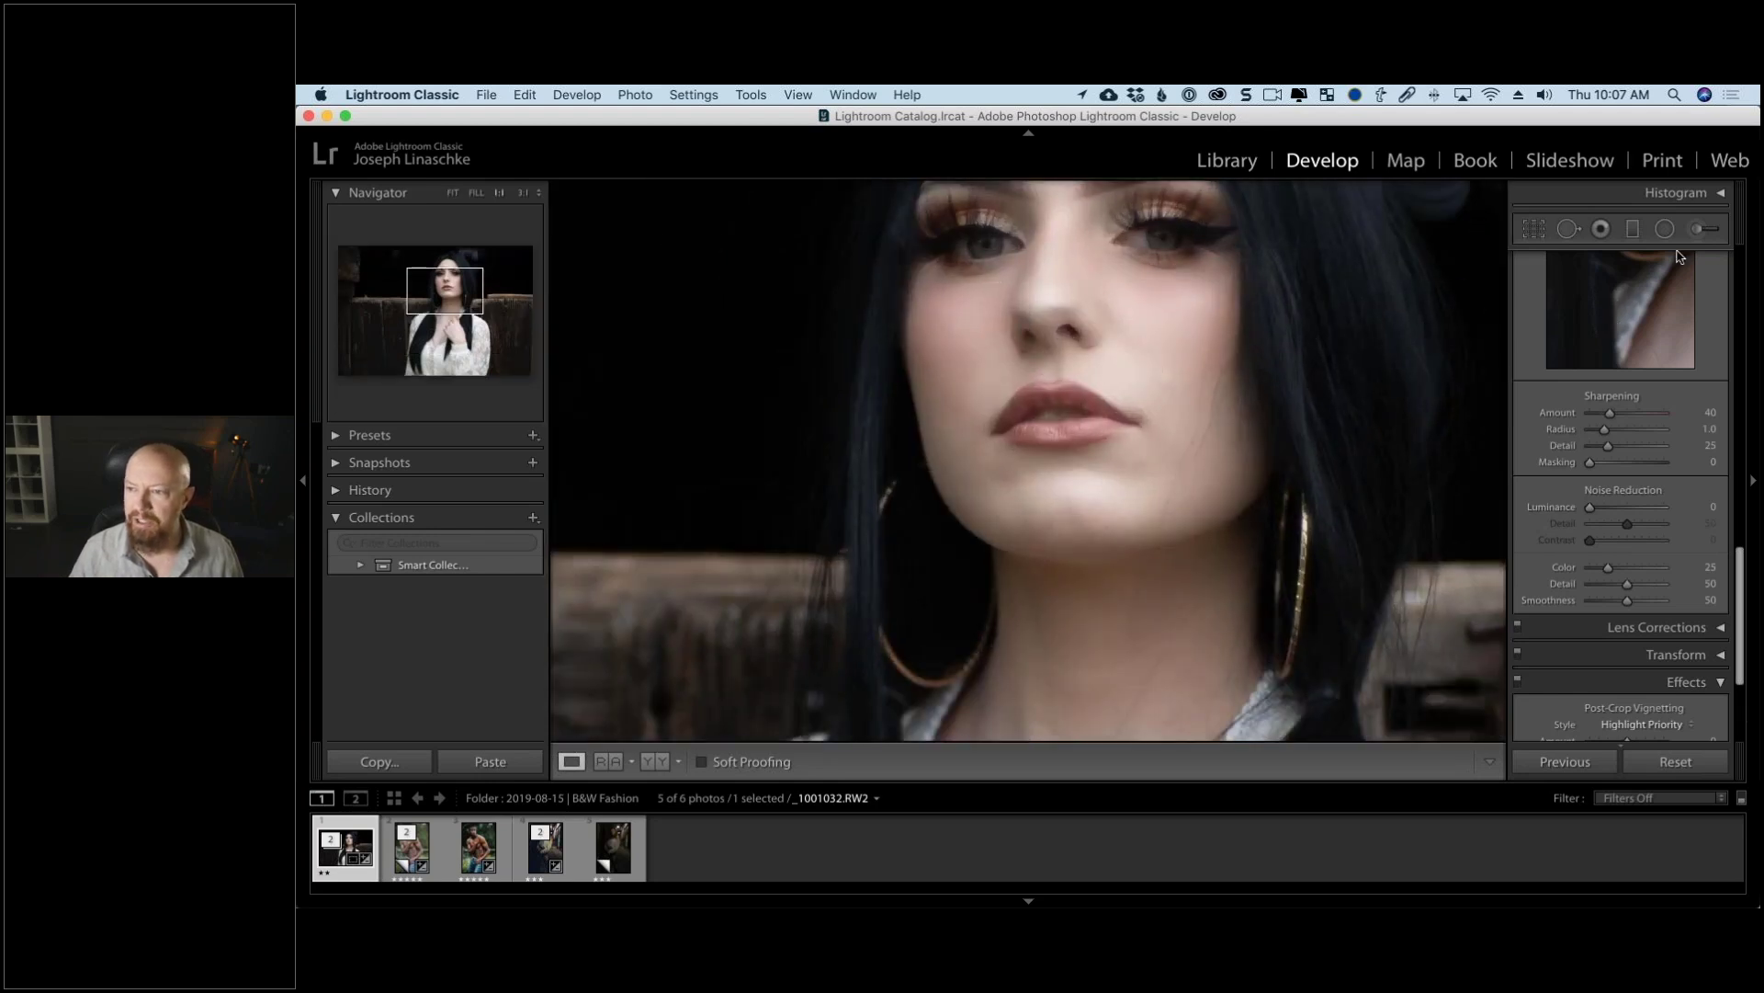
pyautogui.click(1567, 228)
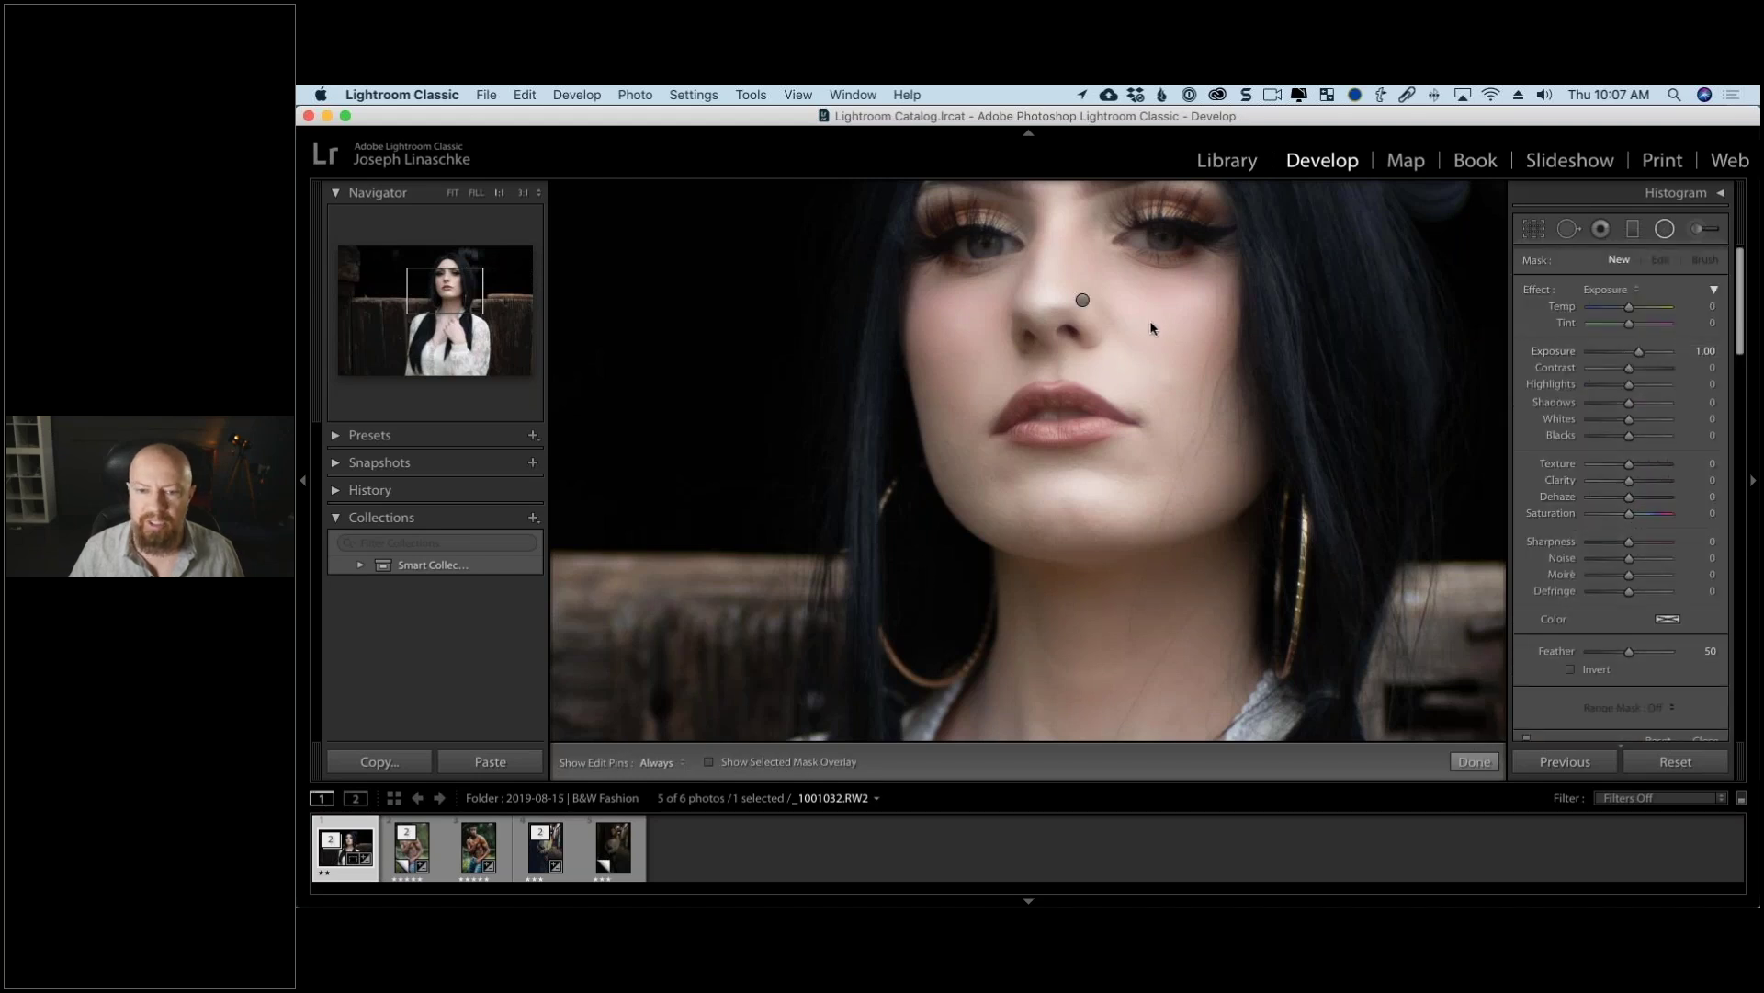
pyautogui.scroll(5, 1159, 318)
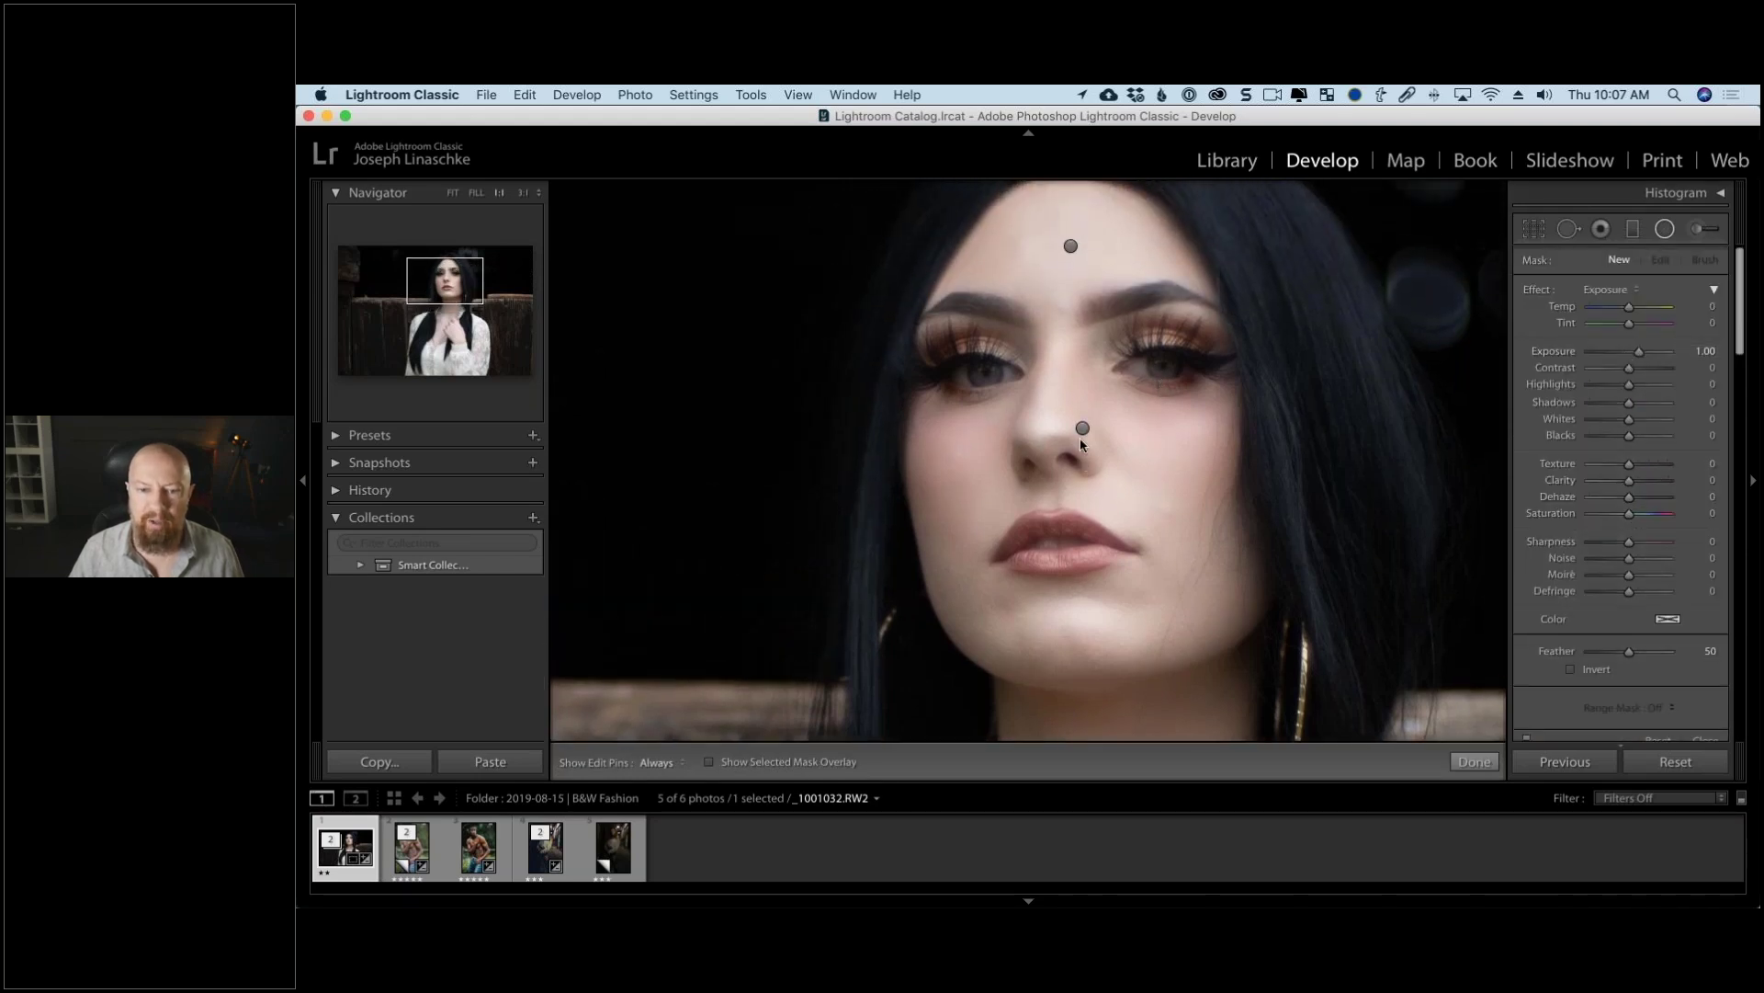
pyautogui.click(1084, 430)
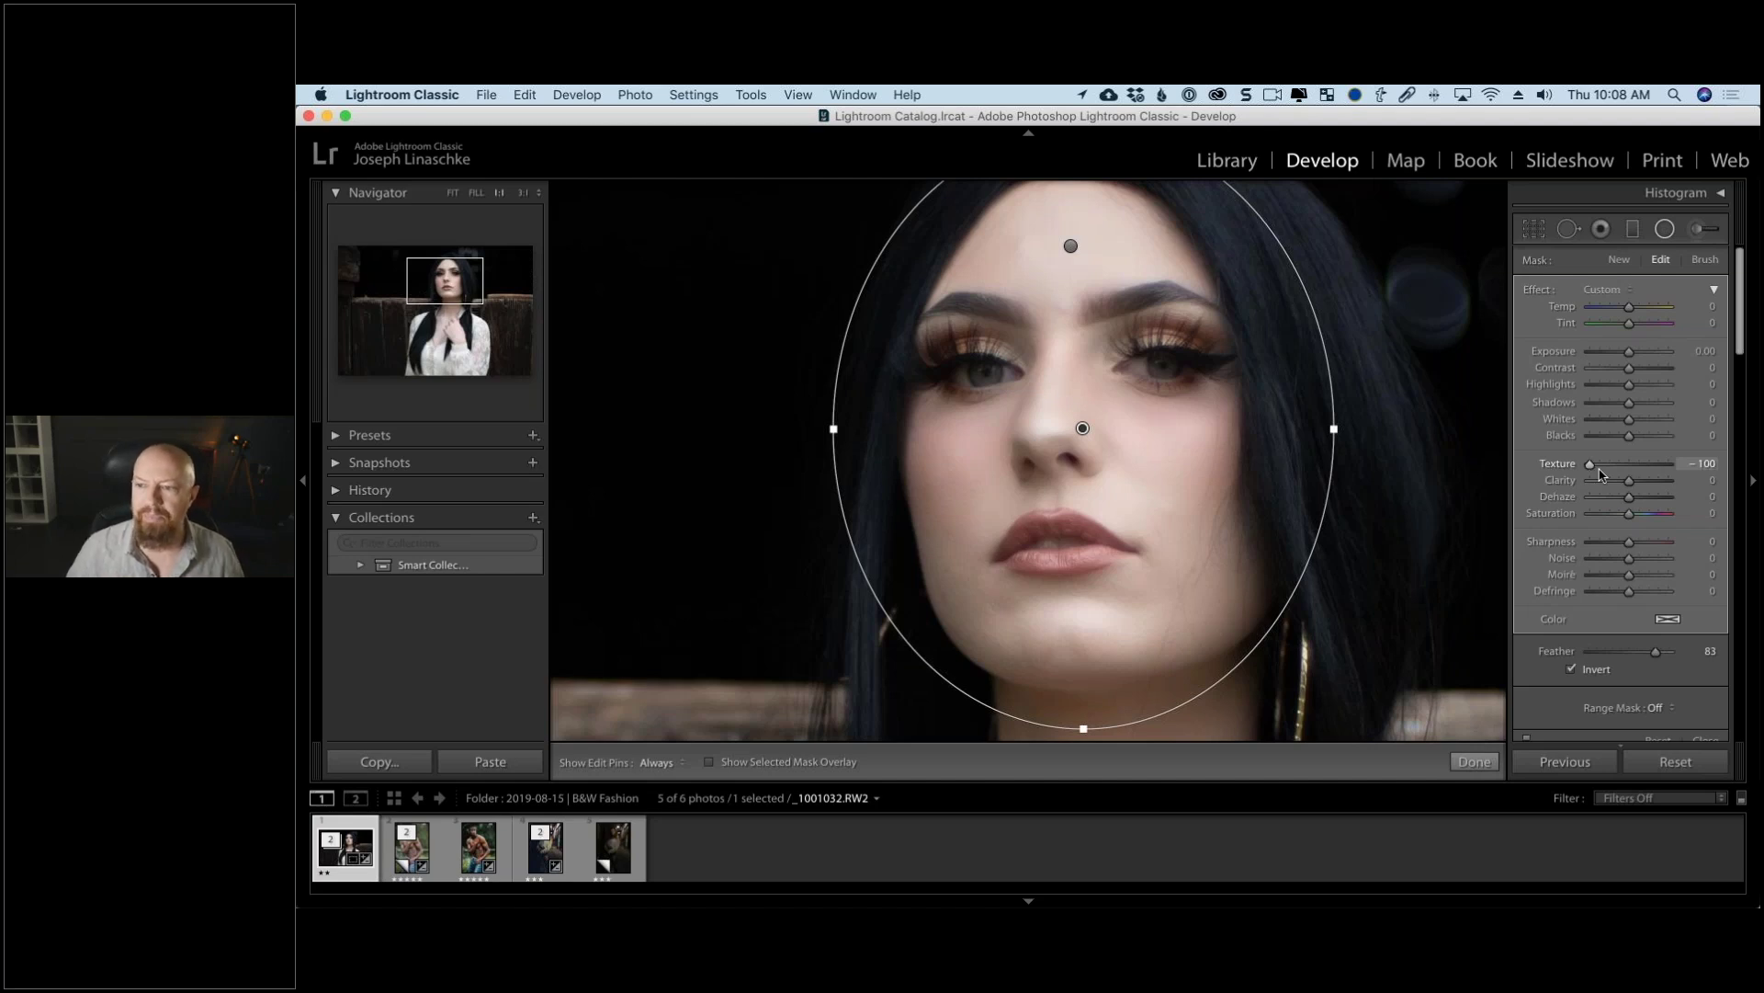
pyautogui.click(1664, 229)
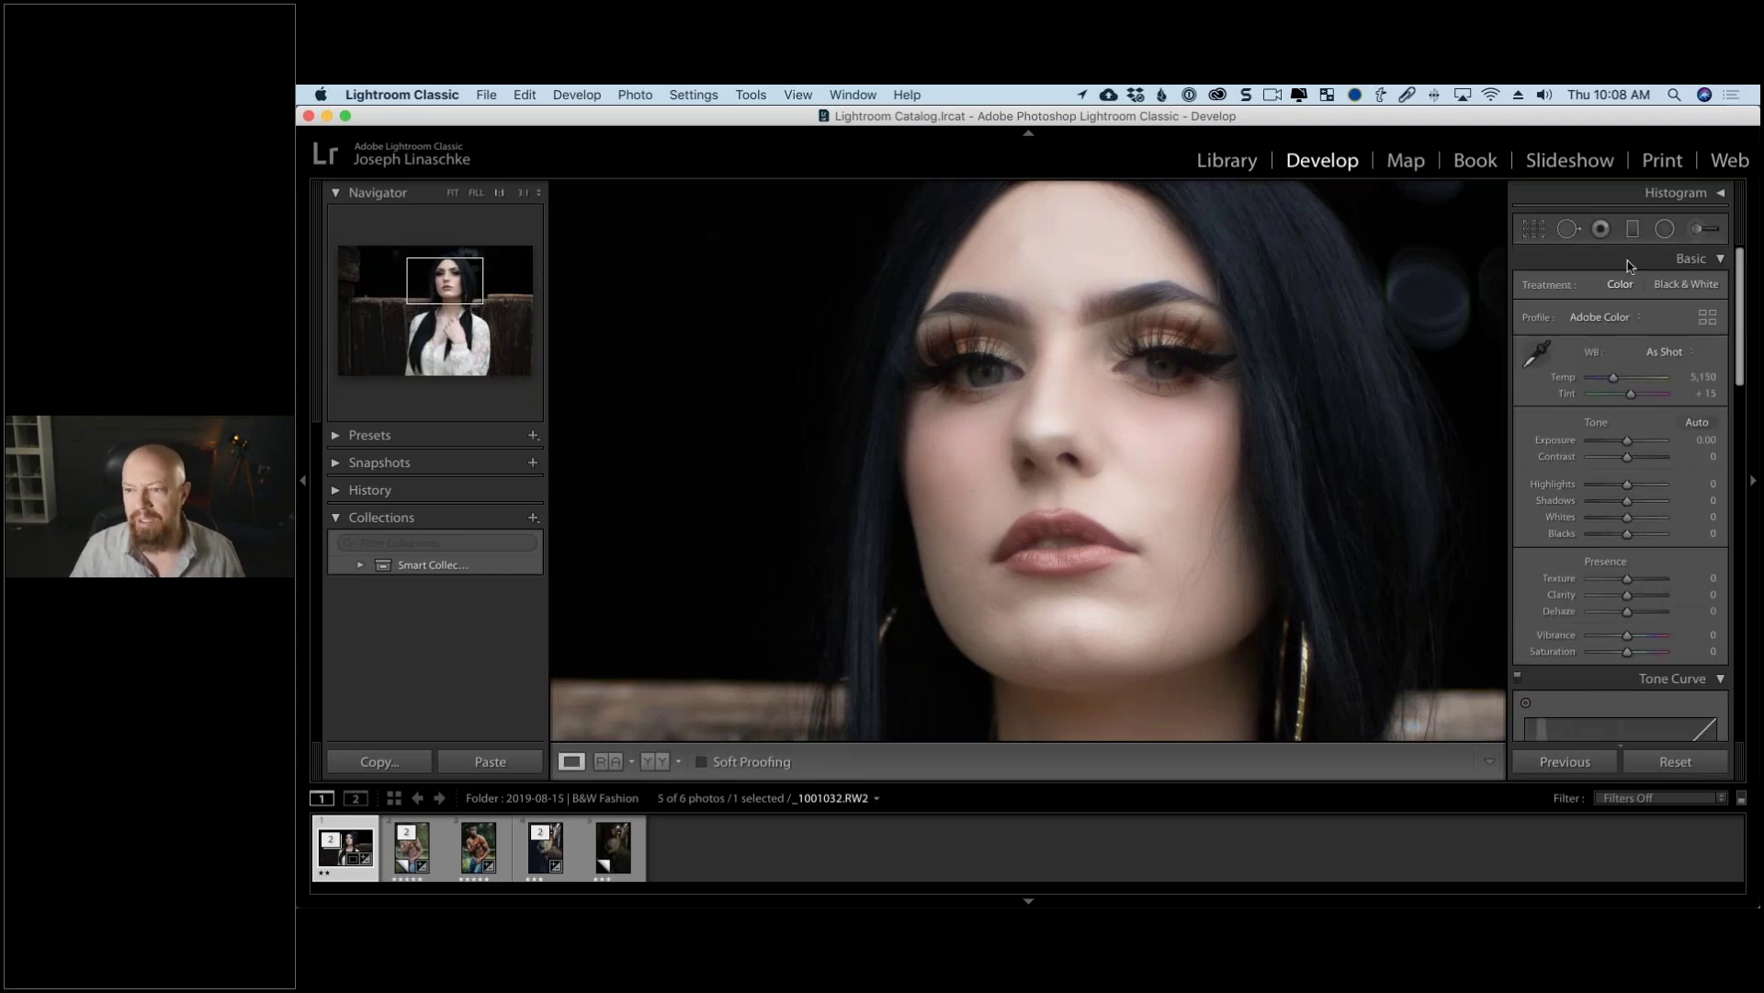
pyautogui.click(1392, 397)
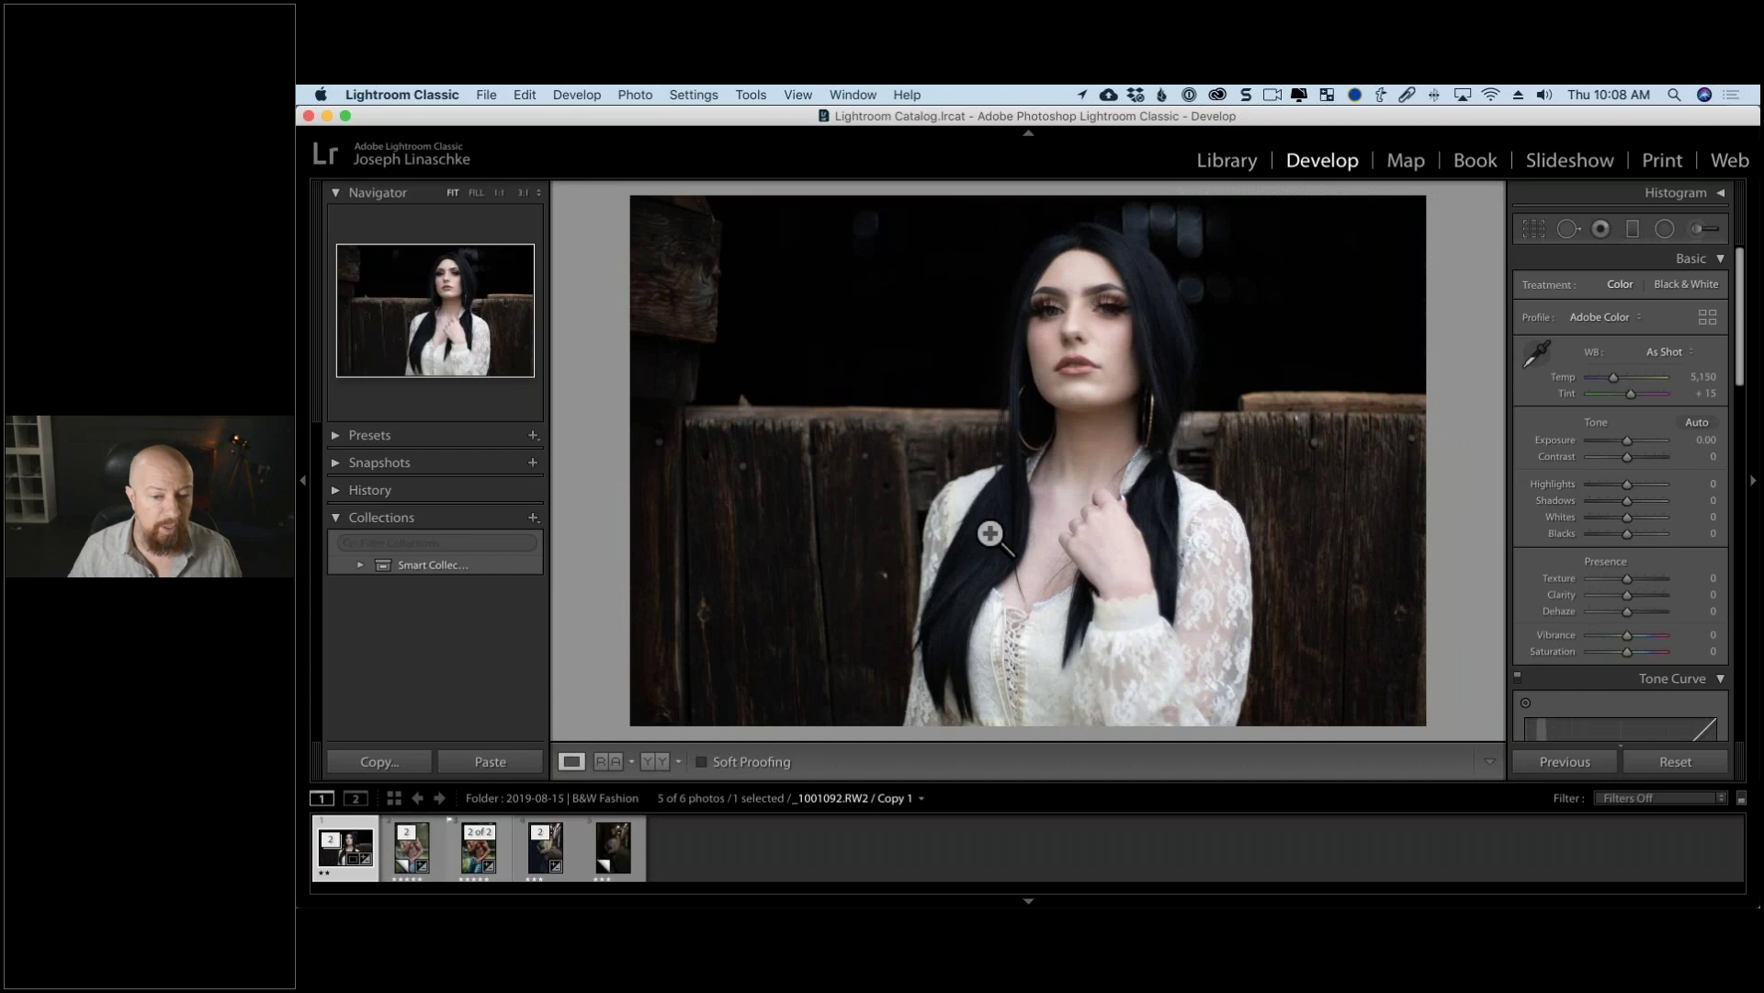
pyautogui.rightClick(965, 399)
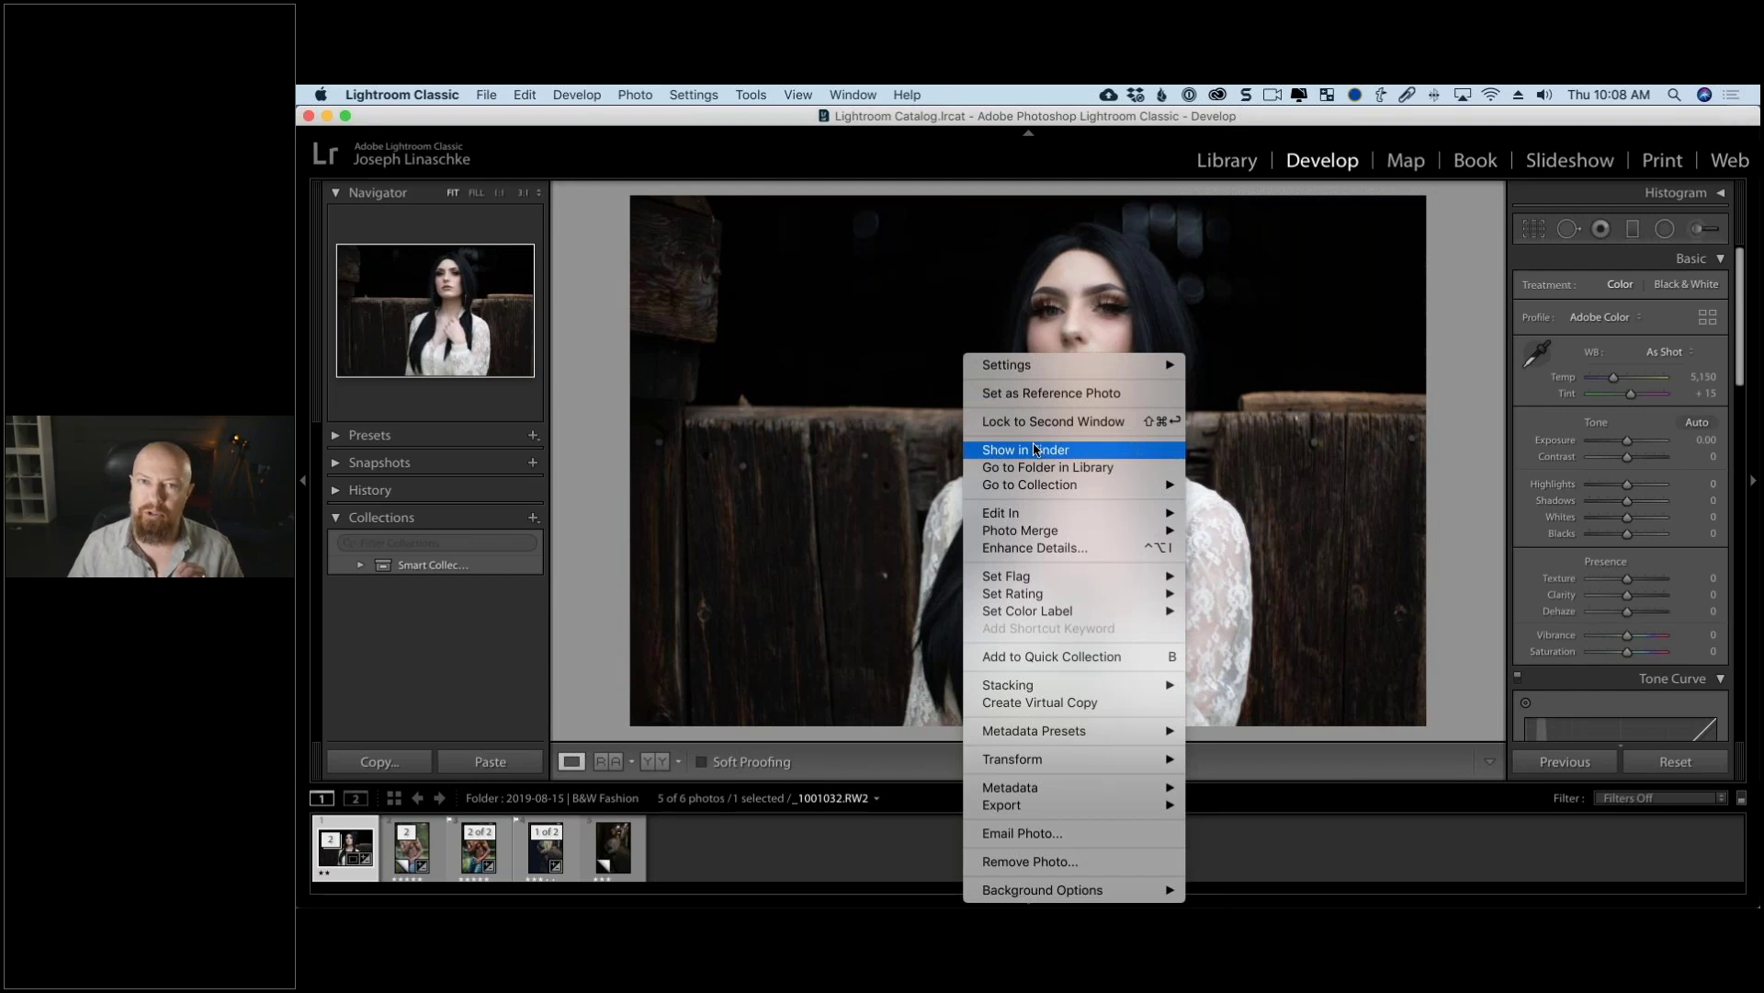
pyautogui.moveTo(1027, 518)
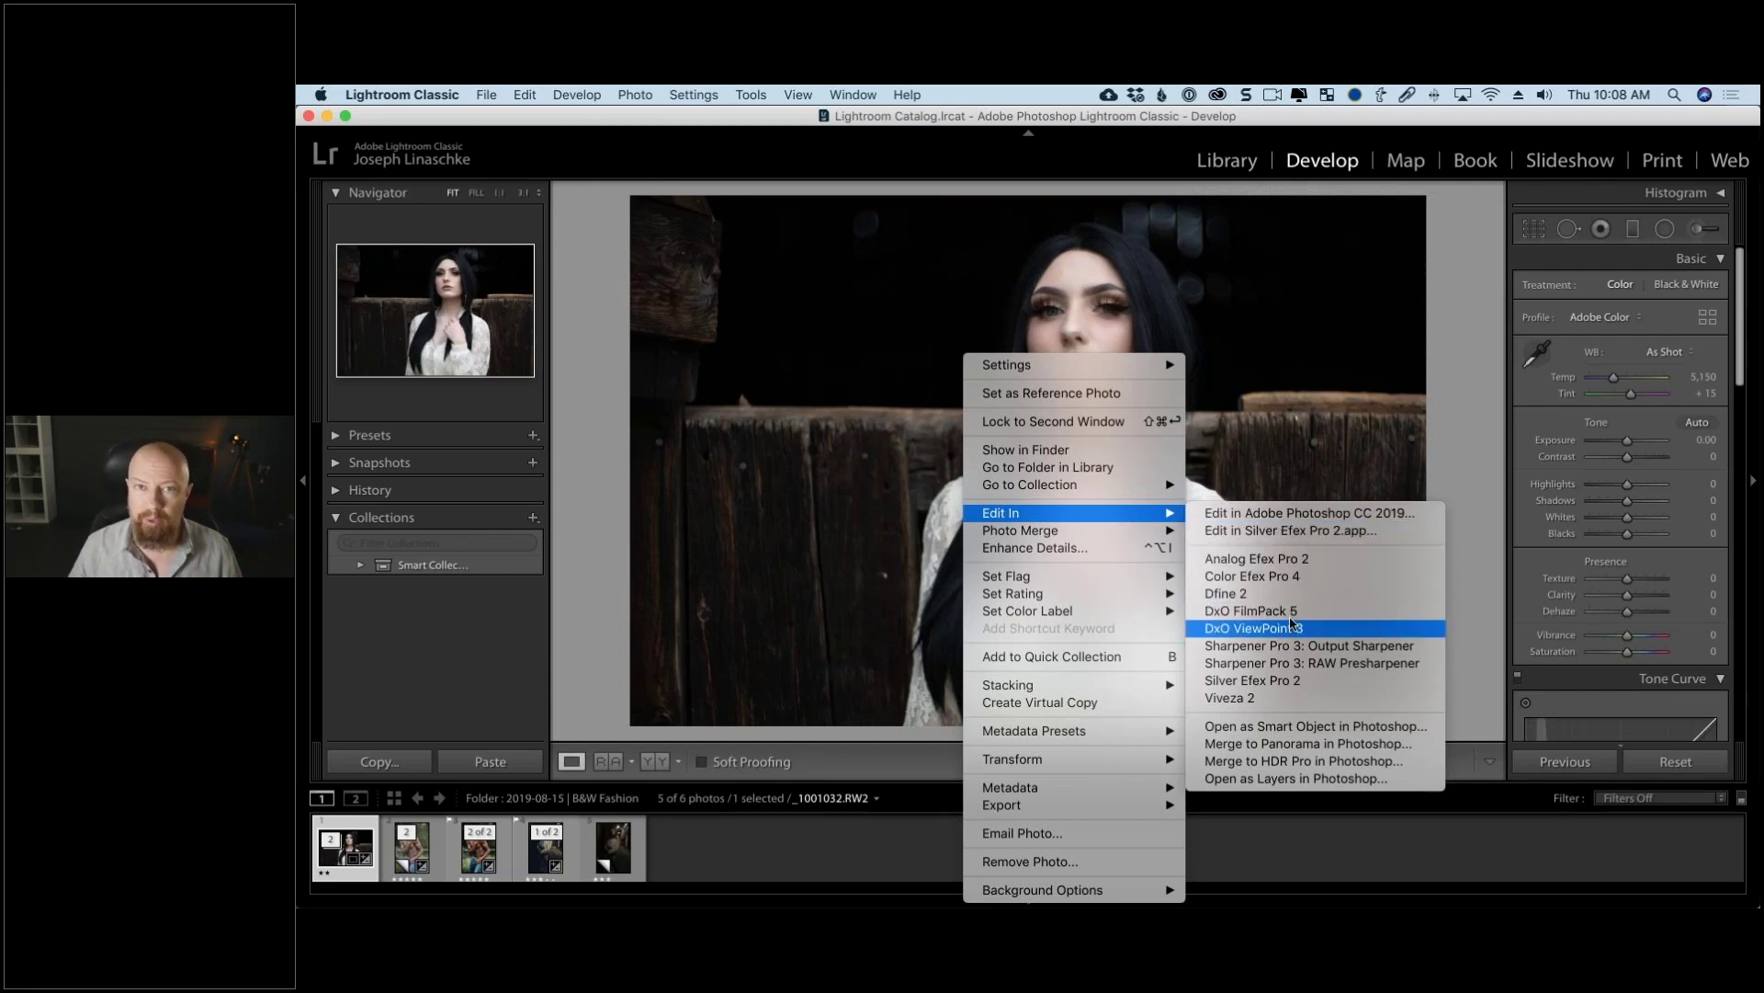
pyautogui.click(1316, 727)
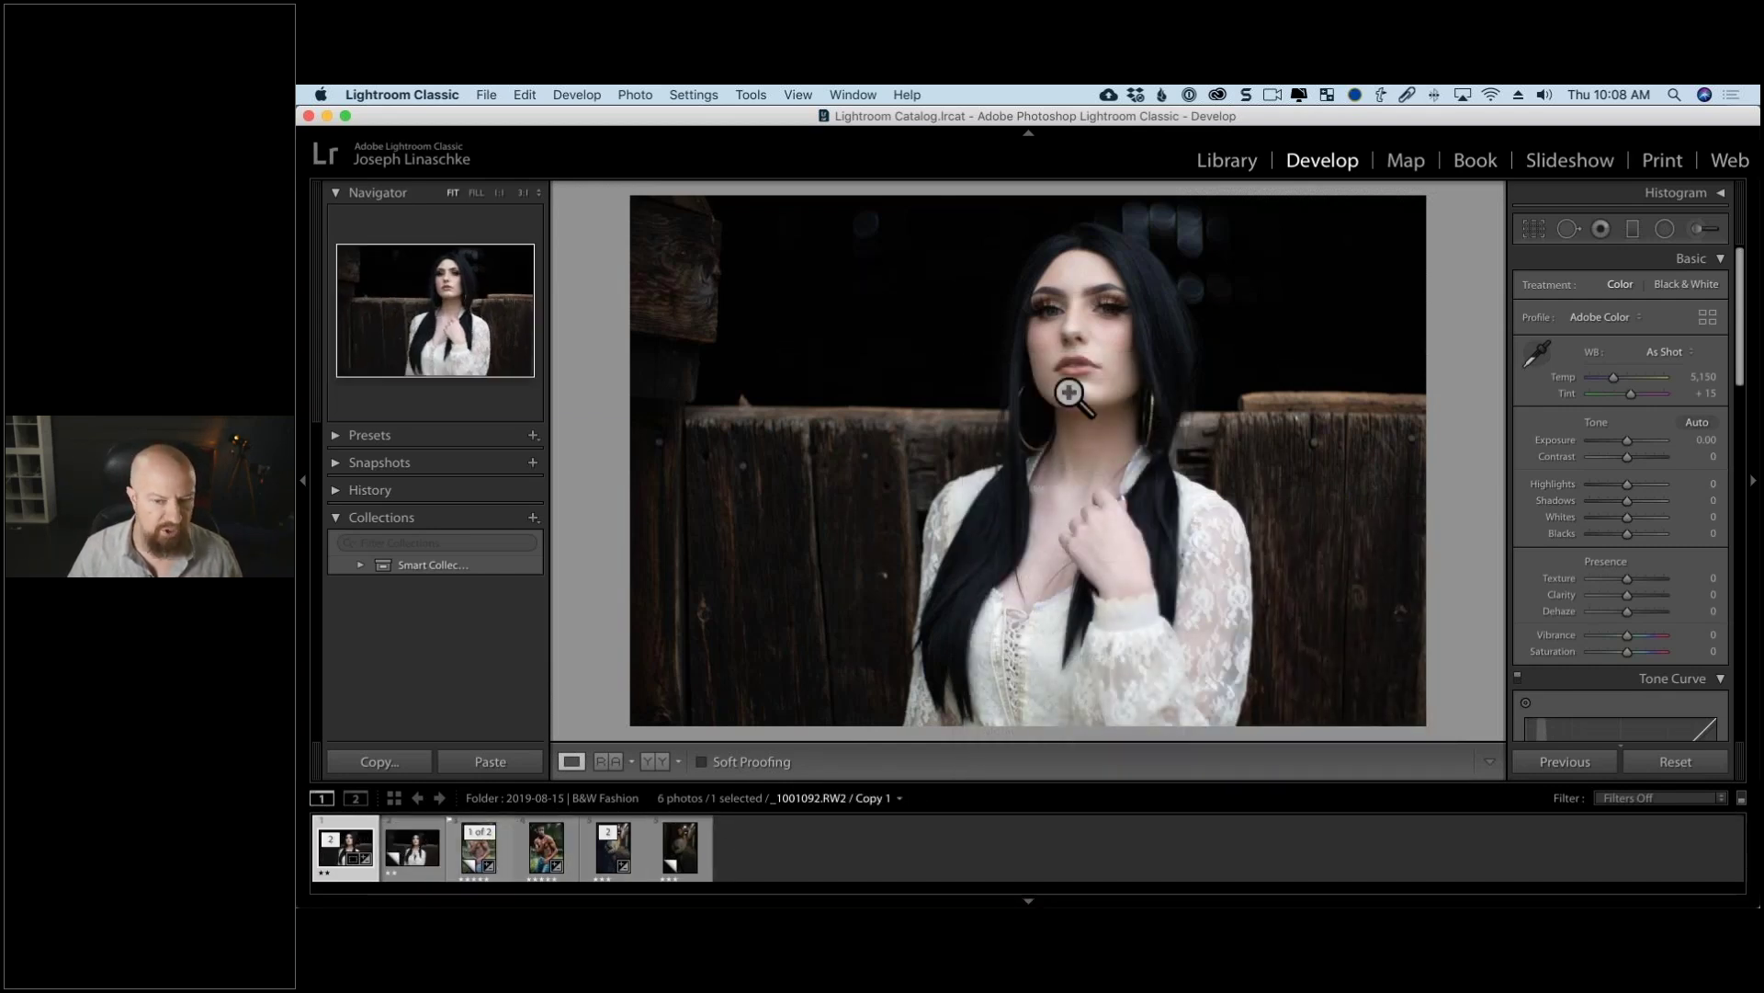
# Step: Send the original white-blouse portrait to Adobe Photoshop CC 2019 for editing
pyautogui.rightClick(1068, 393)
pyautogui.moveTo(1172, 515)
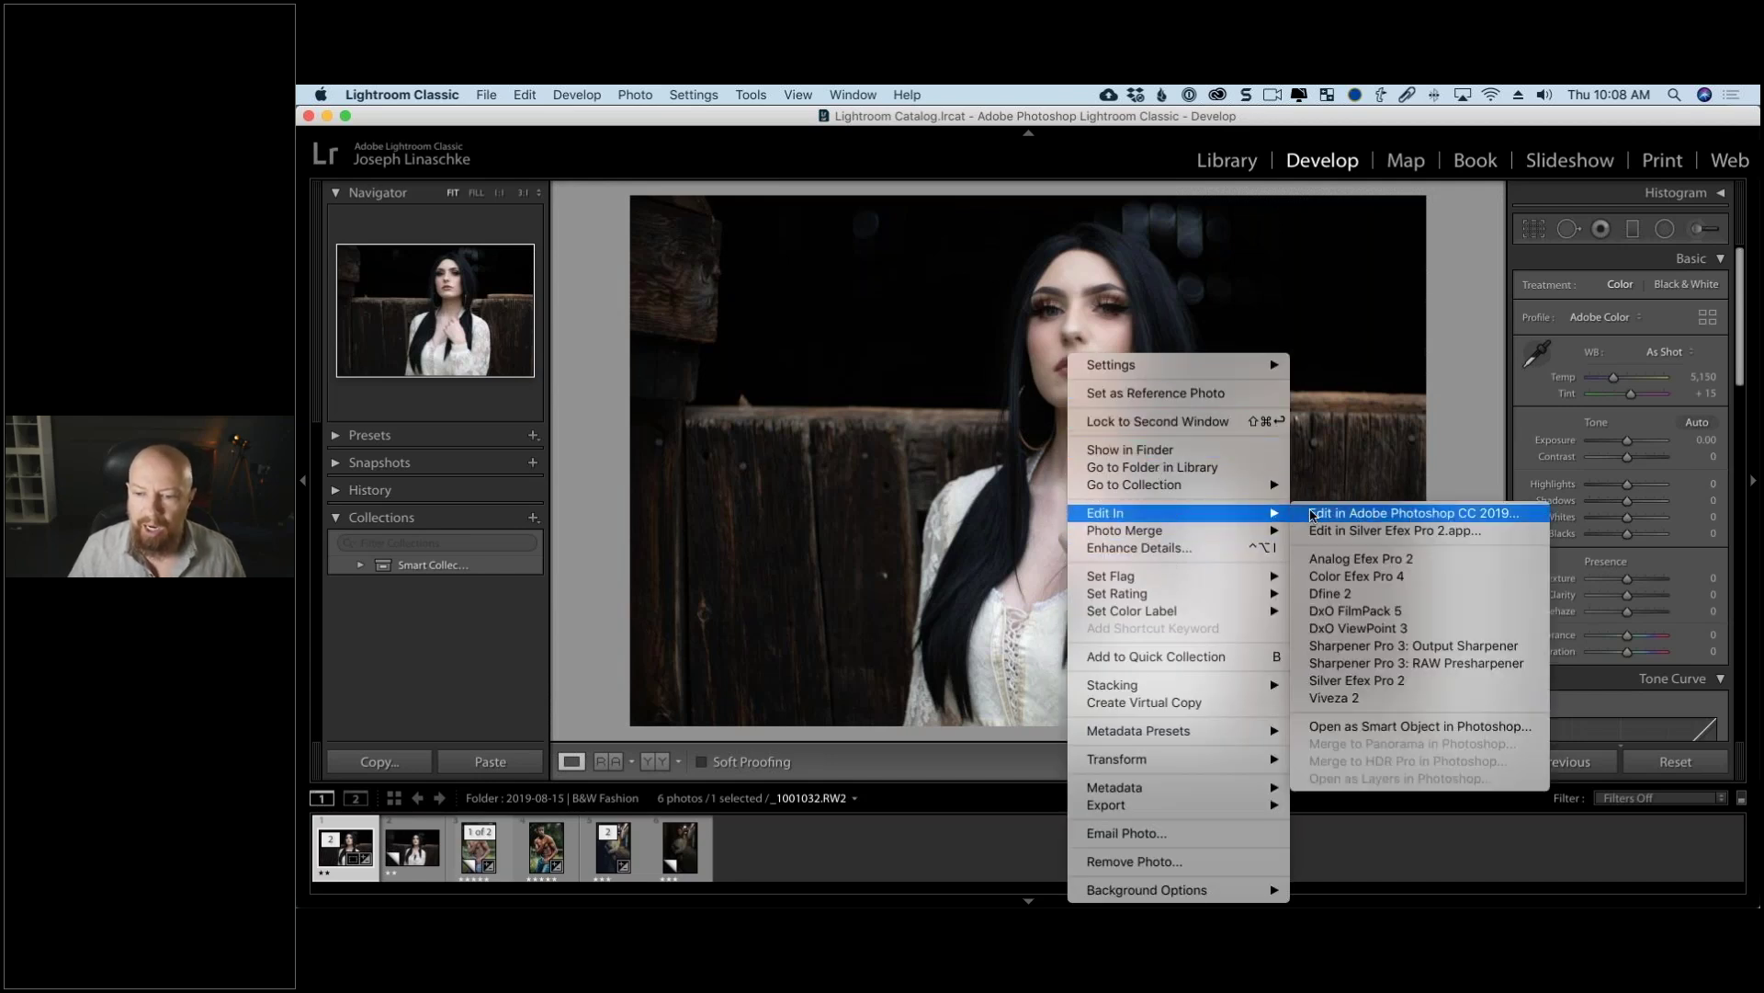
pyautogui.click(1376, 514)
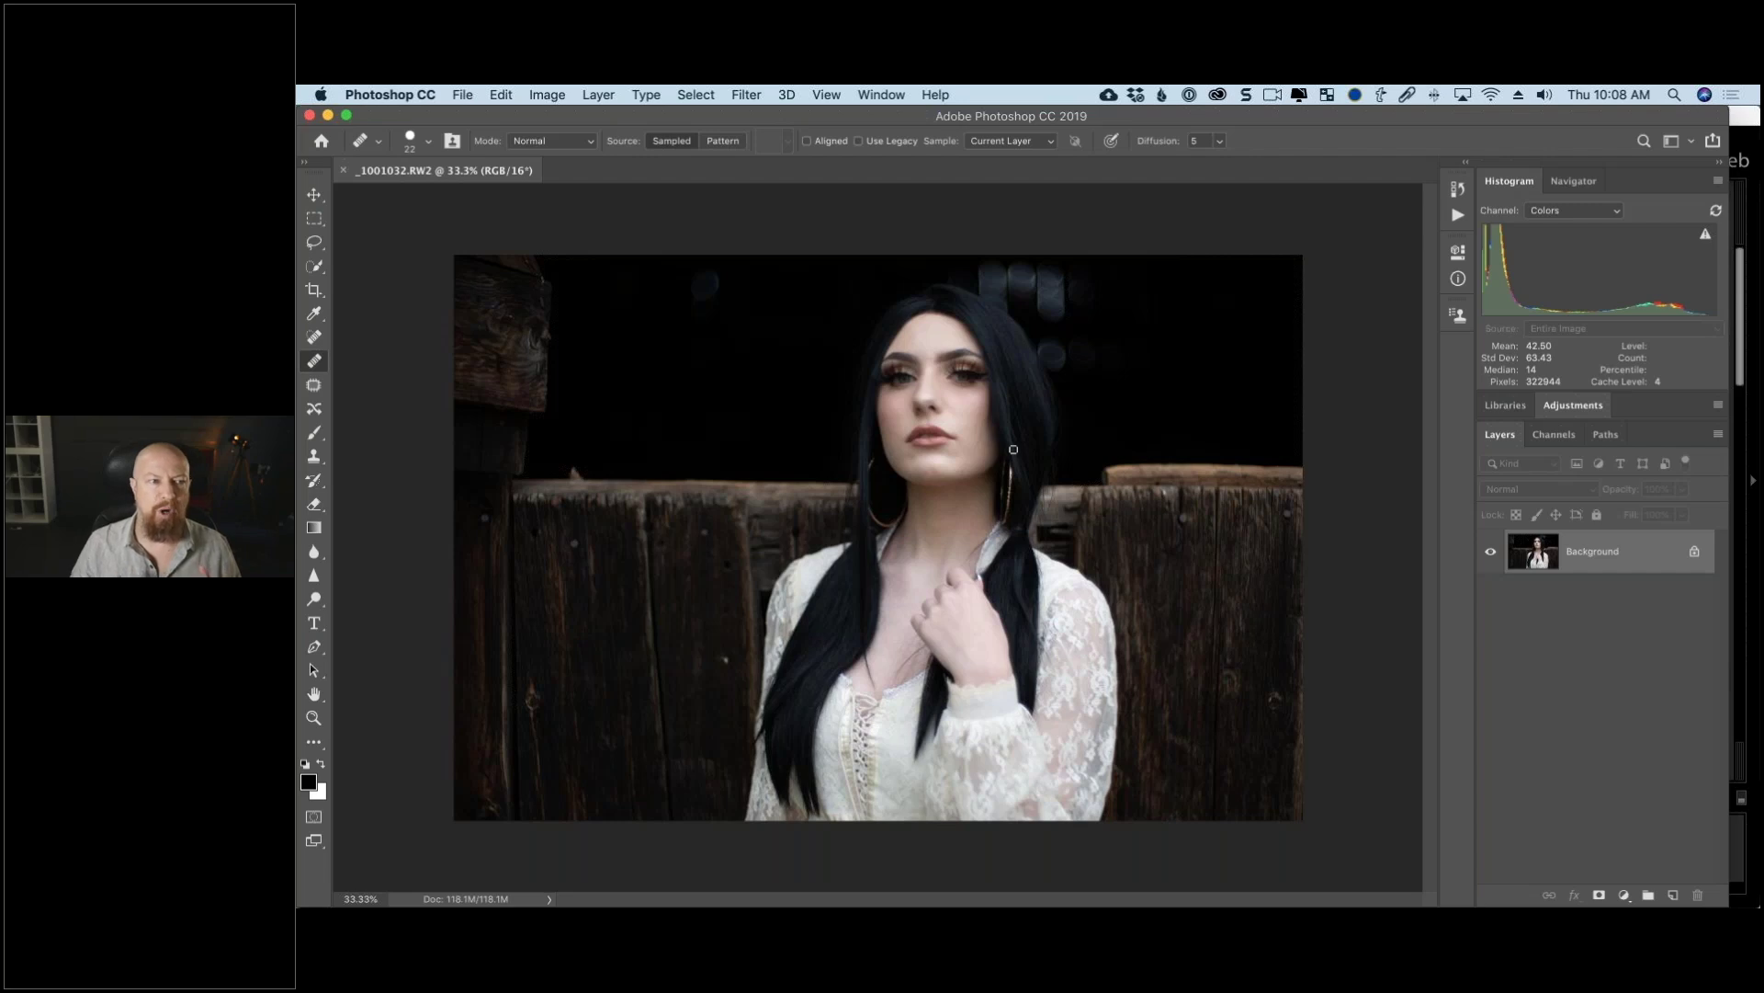
# Step: Close the portrait without saving, switch back to Lightroom Classic and collapse the portrait's stack
pyautogui.press('super+w')
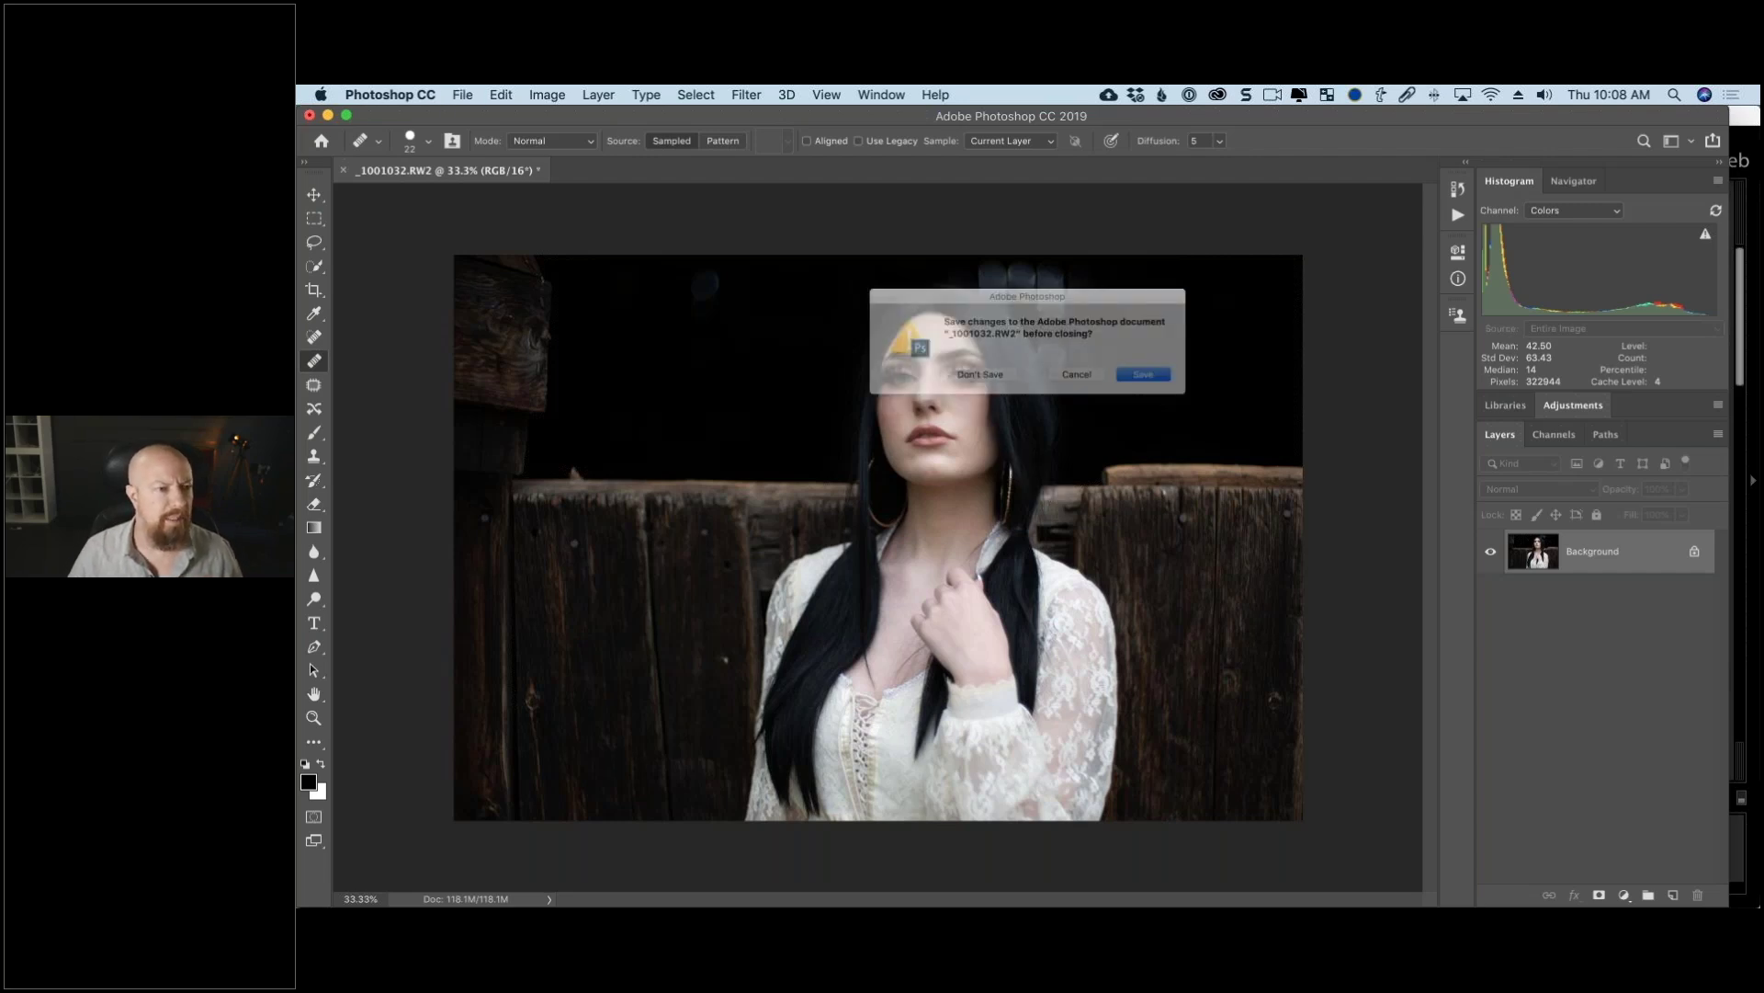
pyautogui.click(976, 383)
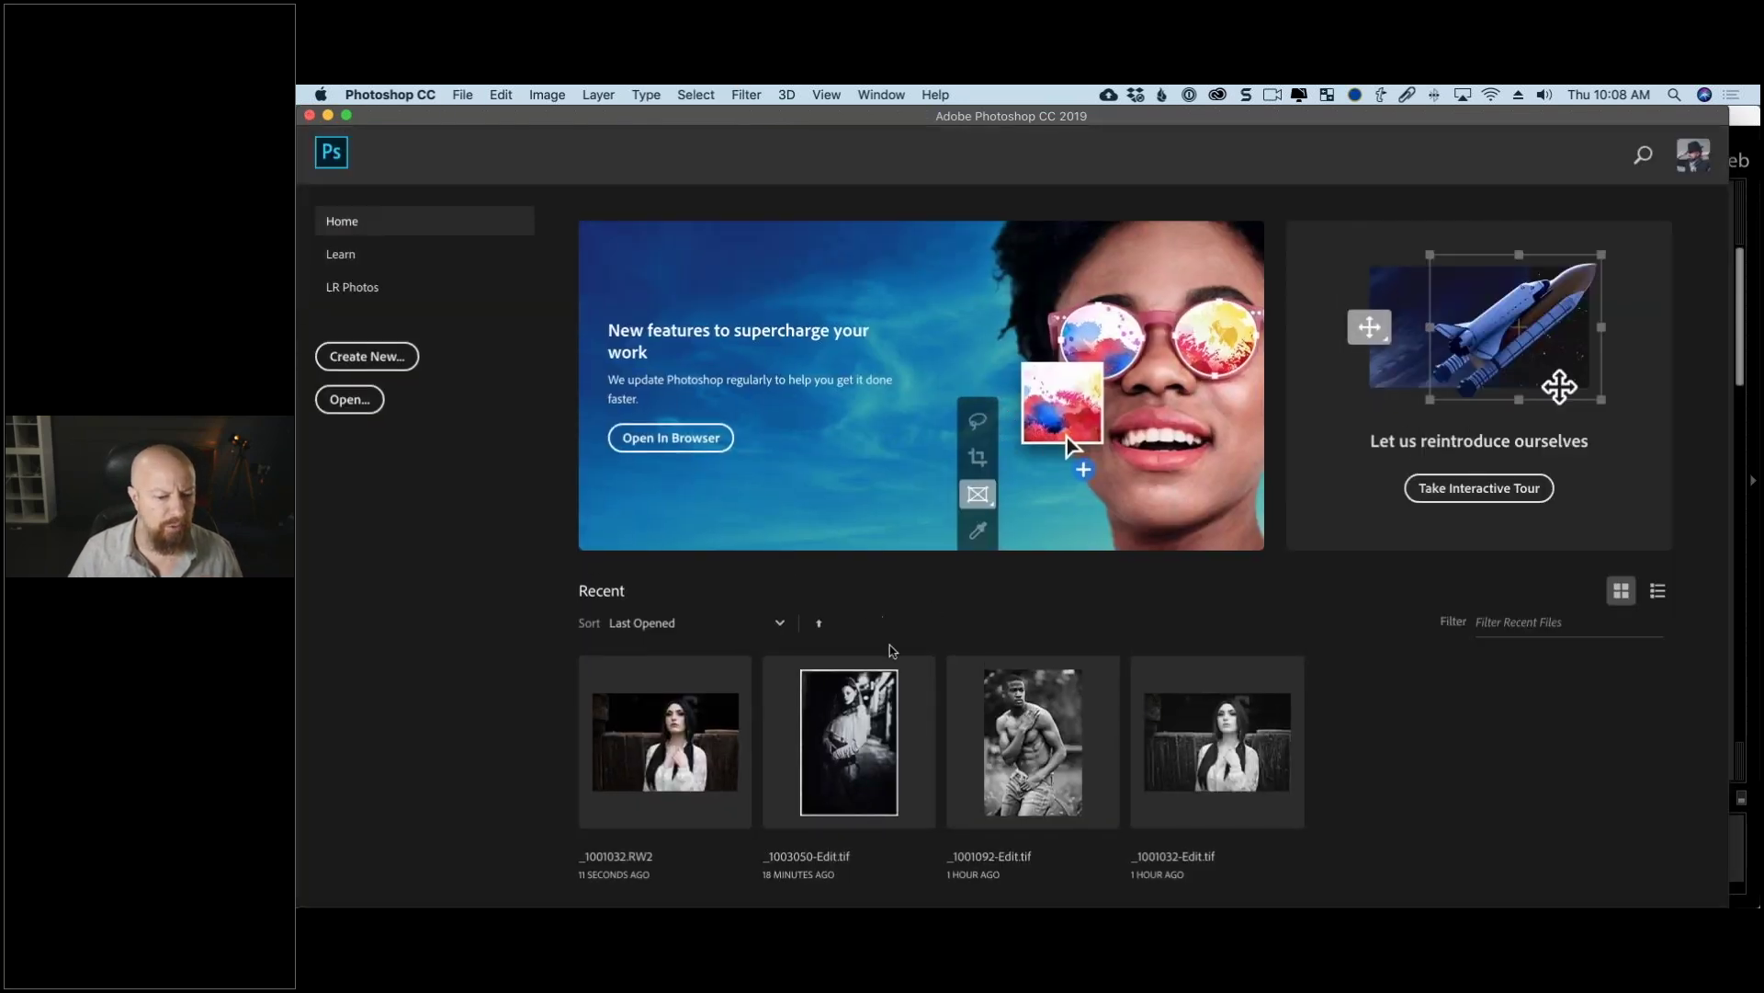
pyautogui.press('super+Tab')
pyautogui.click(404, 840)
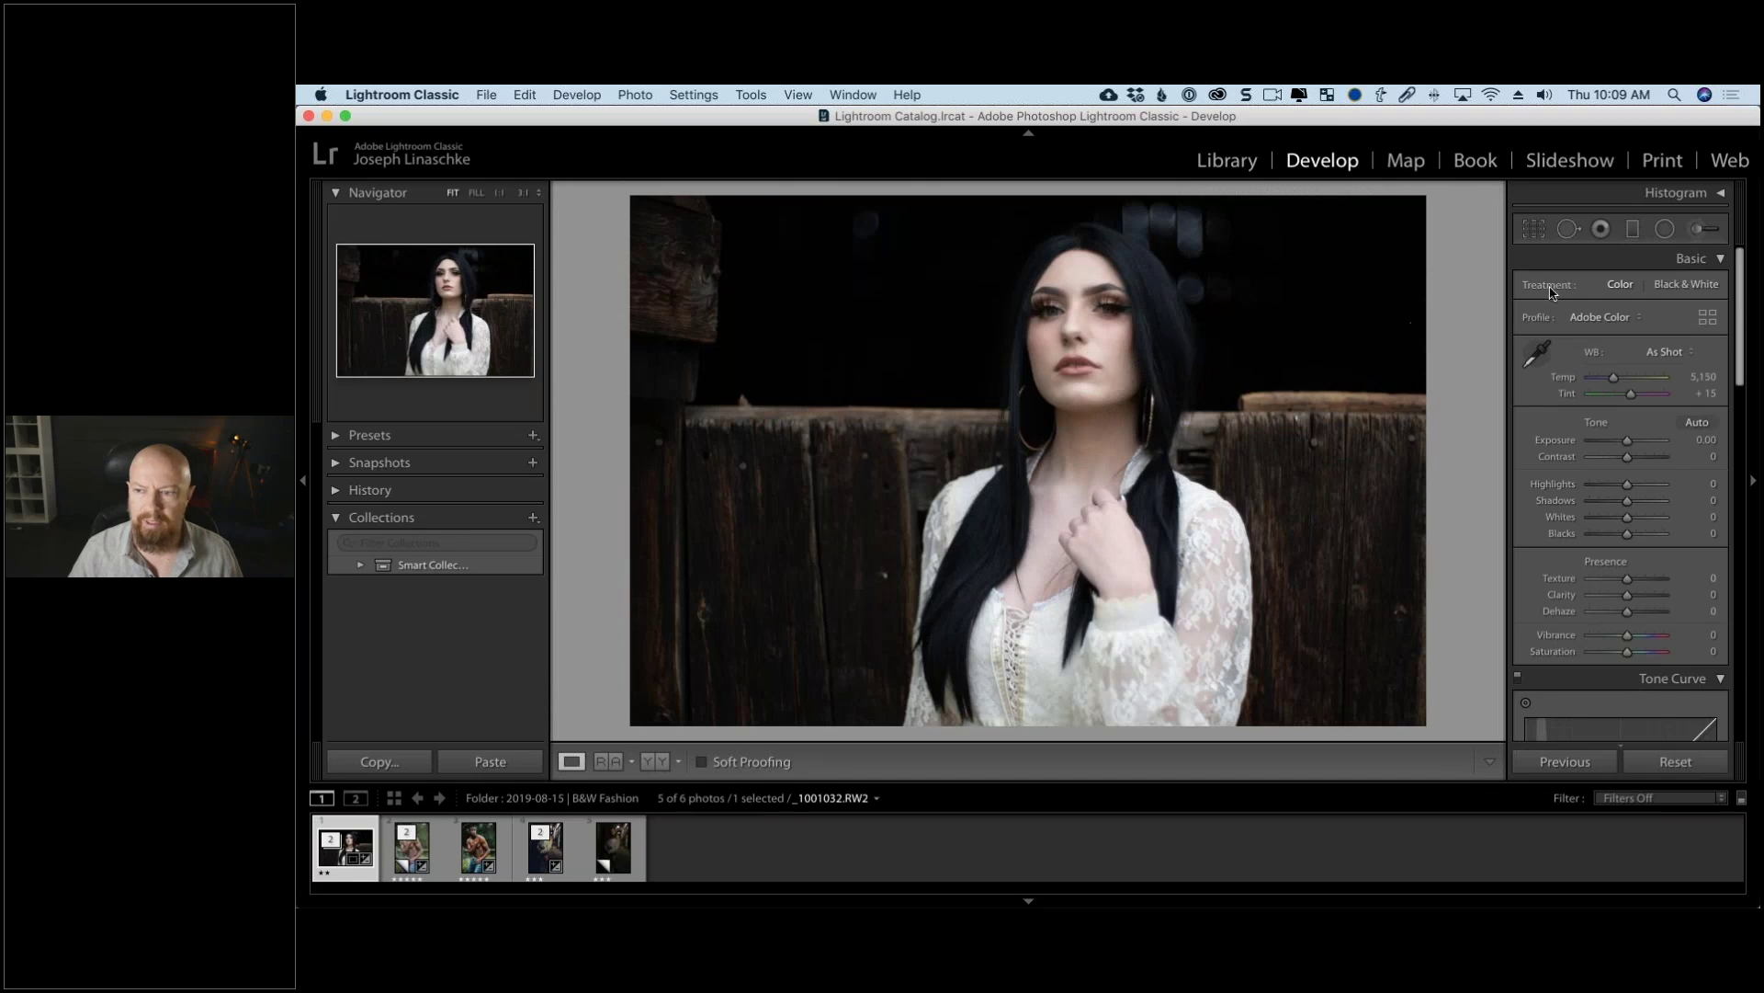
# Step: Check the crop of the original white-blouse portrait and send it to Adobe Photoshop CC 2019 again
pyautogui.click(1541, 237)
pyautogui.click(1541, 237)
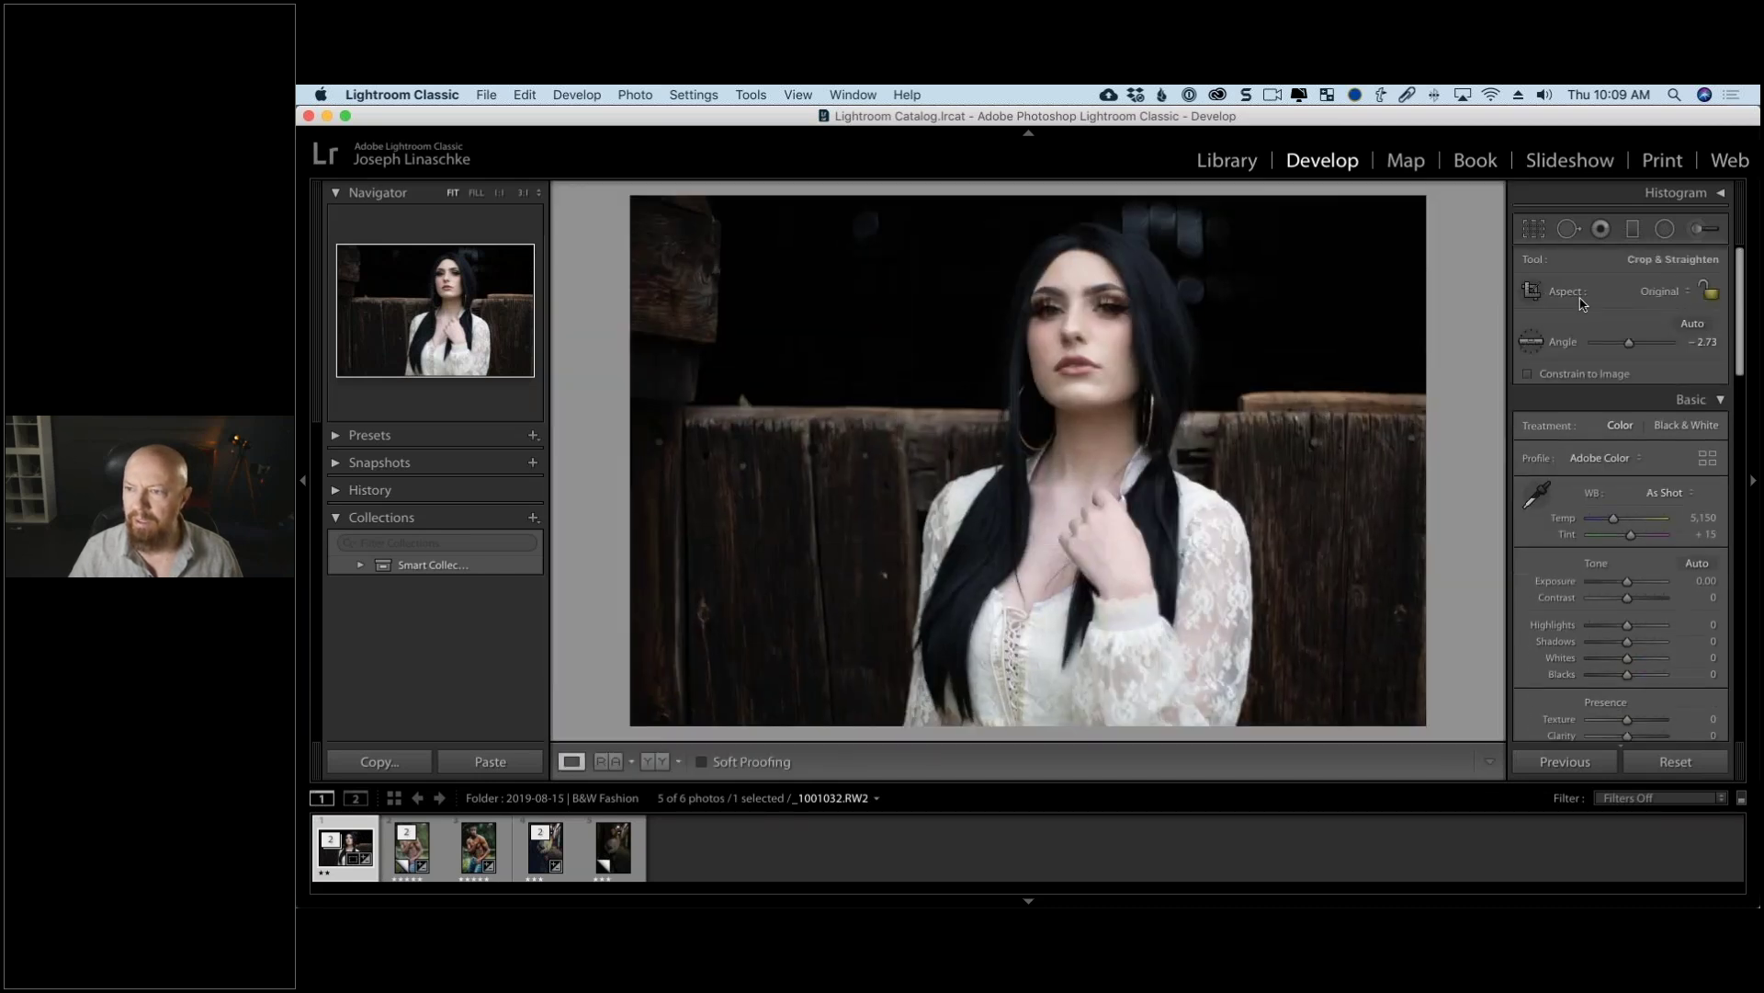
pyautogui.rightClick(1101, 359)
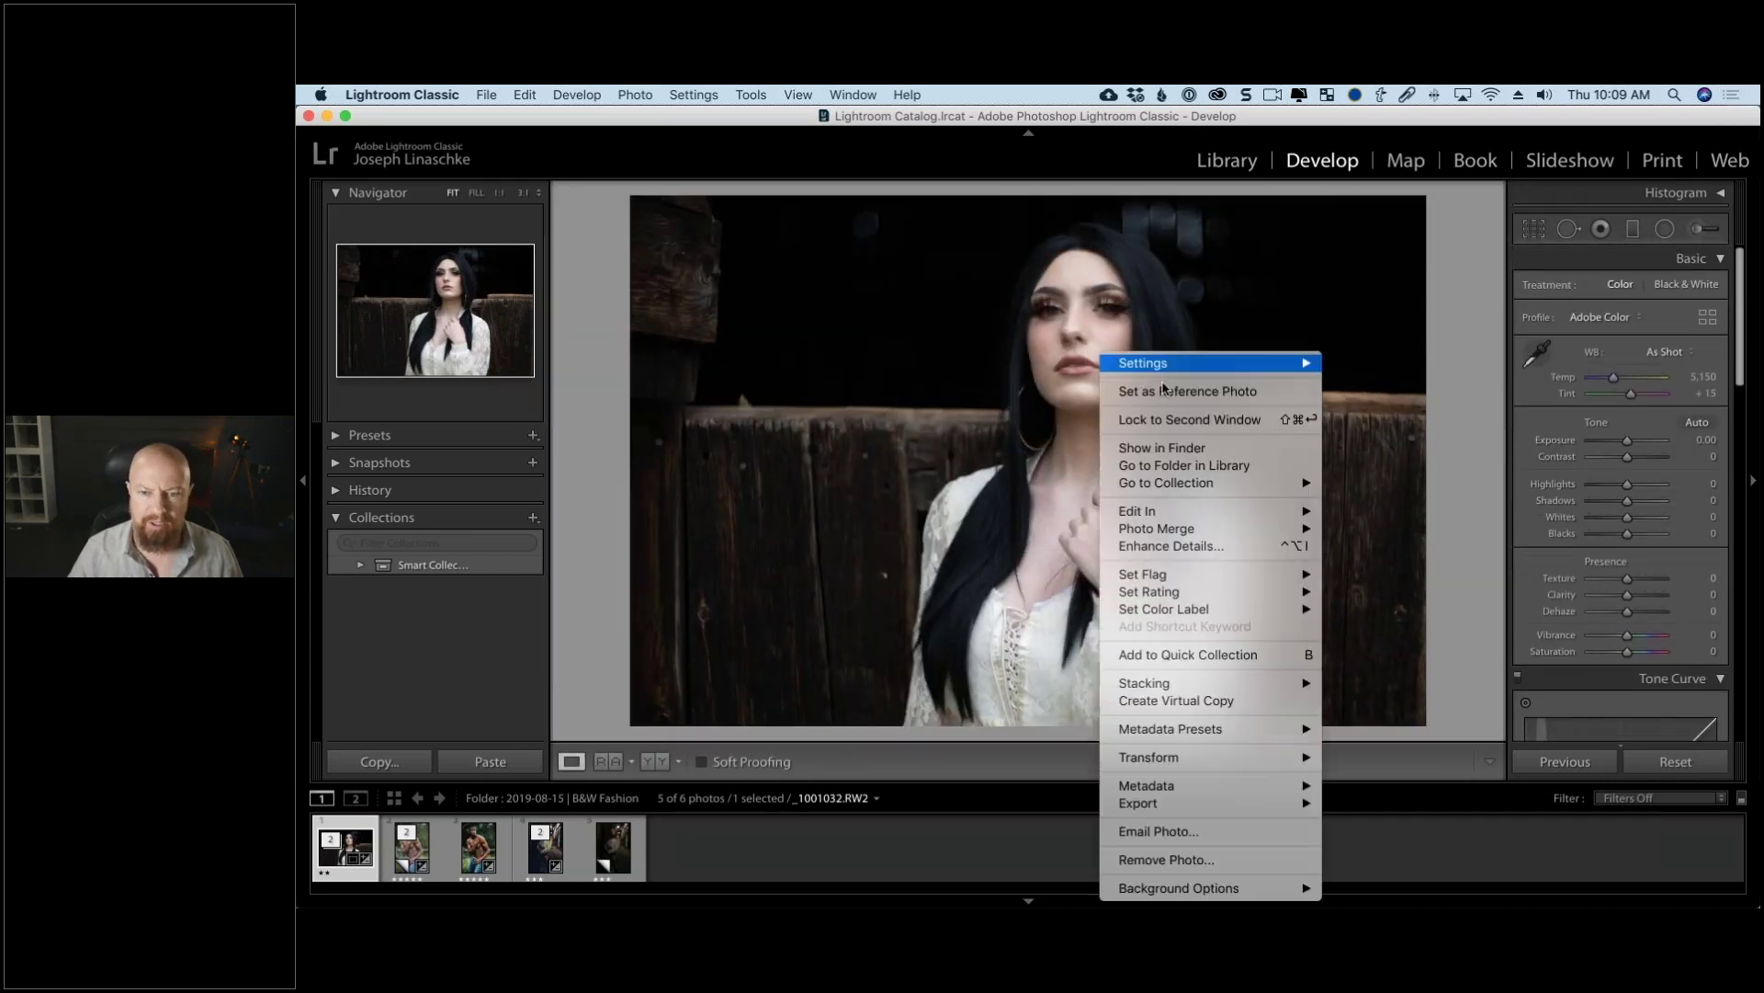
pyautogui.moveTo(1226, 516)
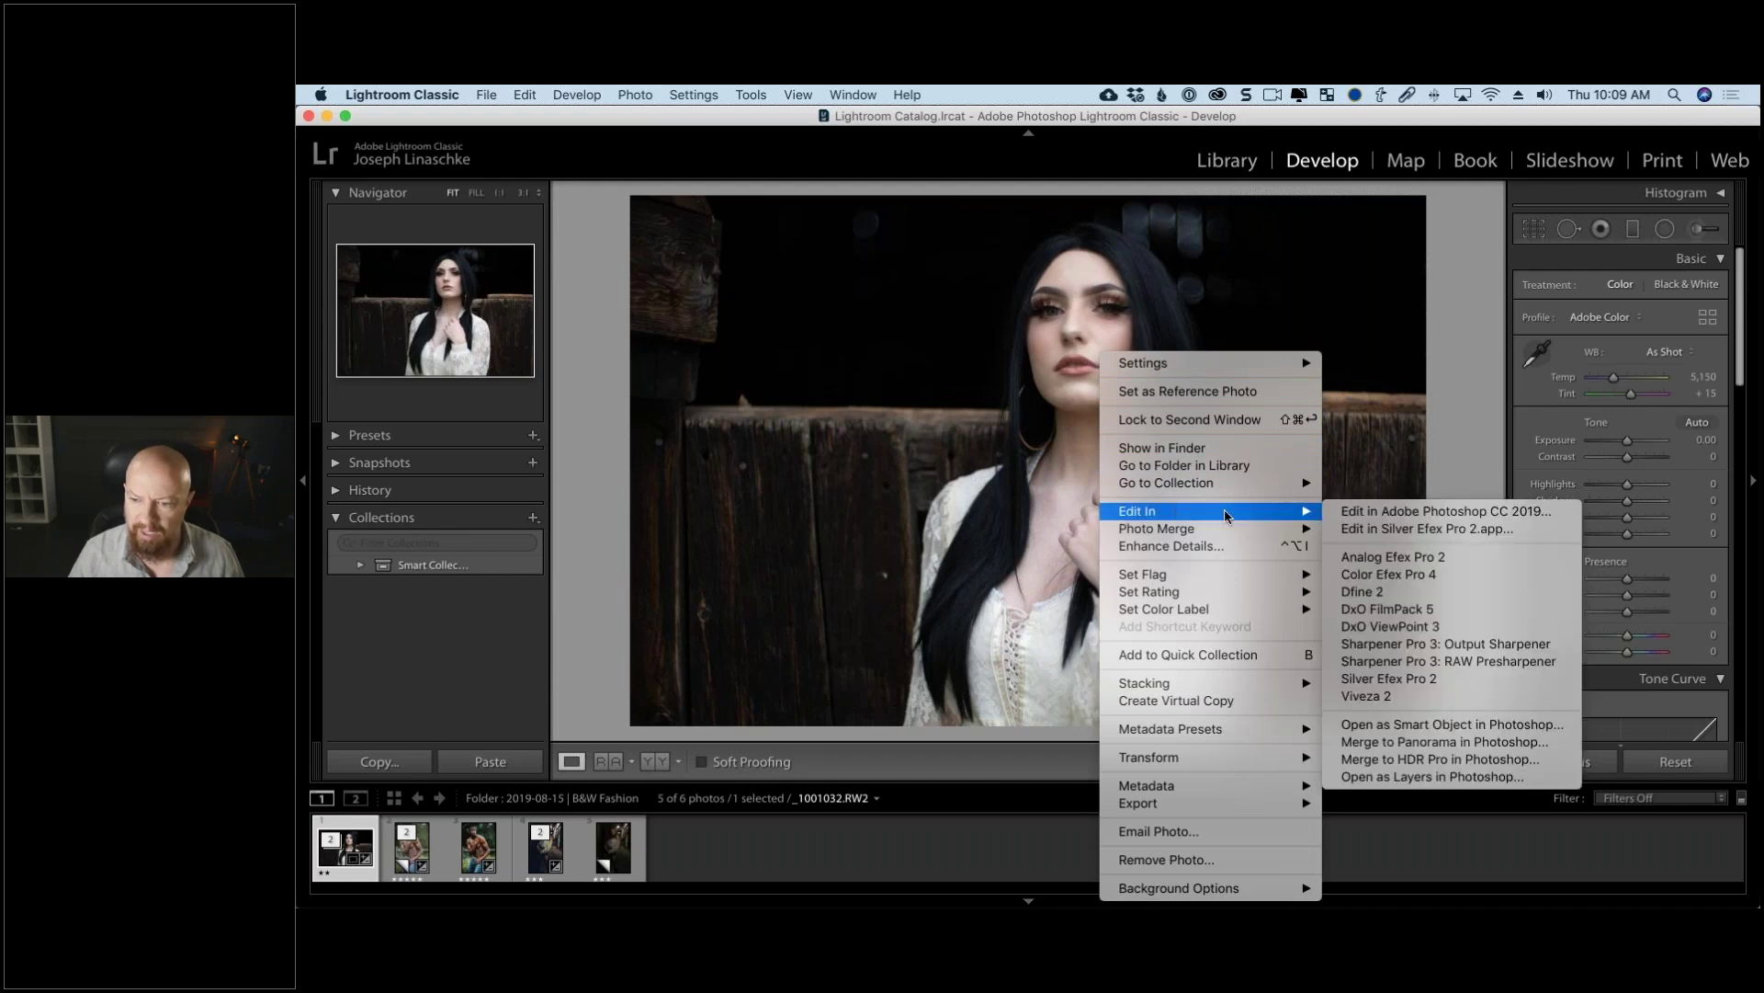
pyautogui.click(1383, 513)
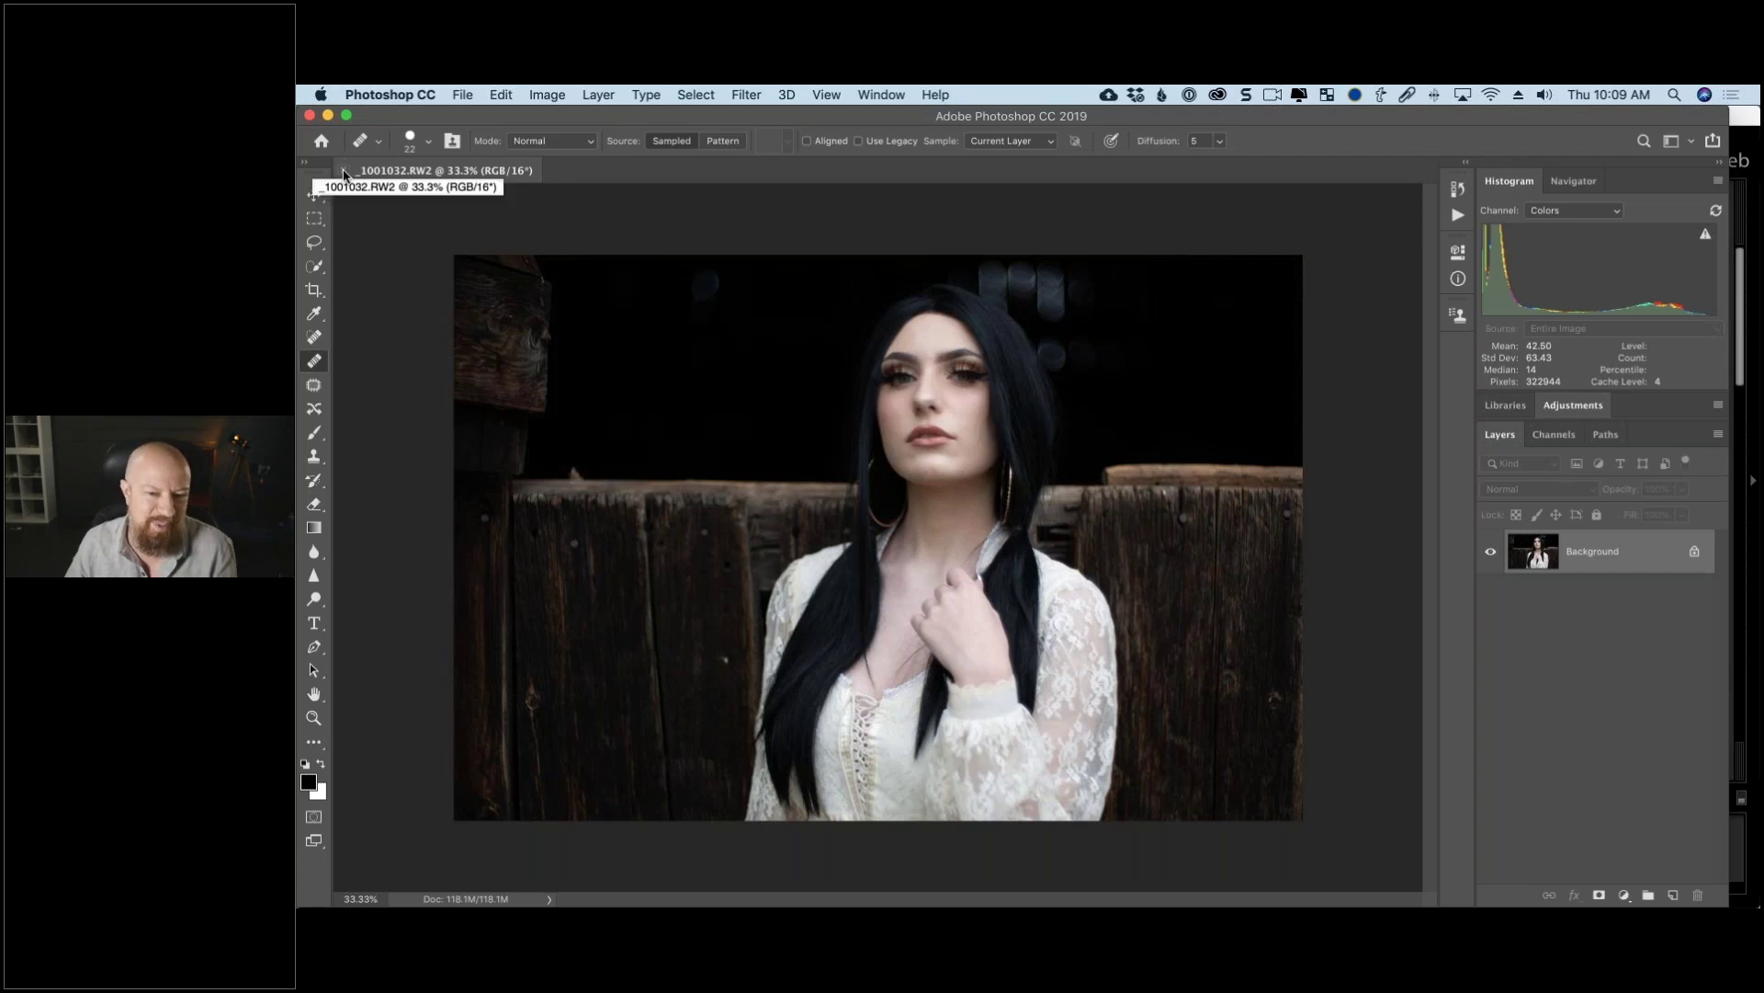
# Step: Examine the portrait's face at 100% and try to convert the Background into a regular layer
pyautogui.click(968, 387)
pyautogui.click(1163, 384)
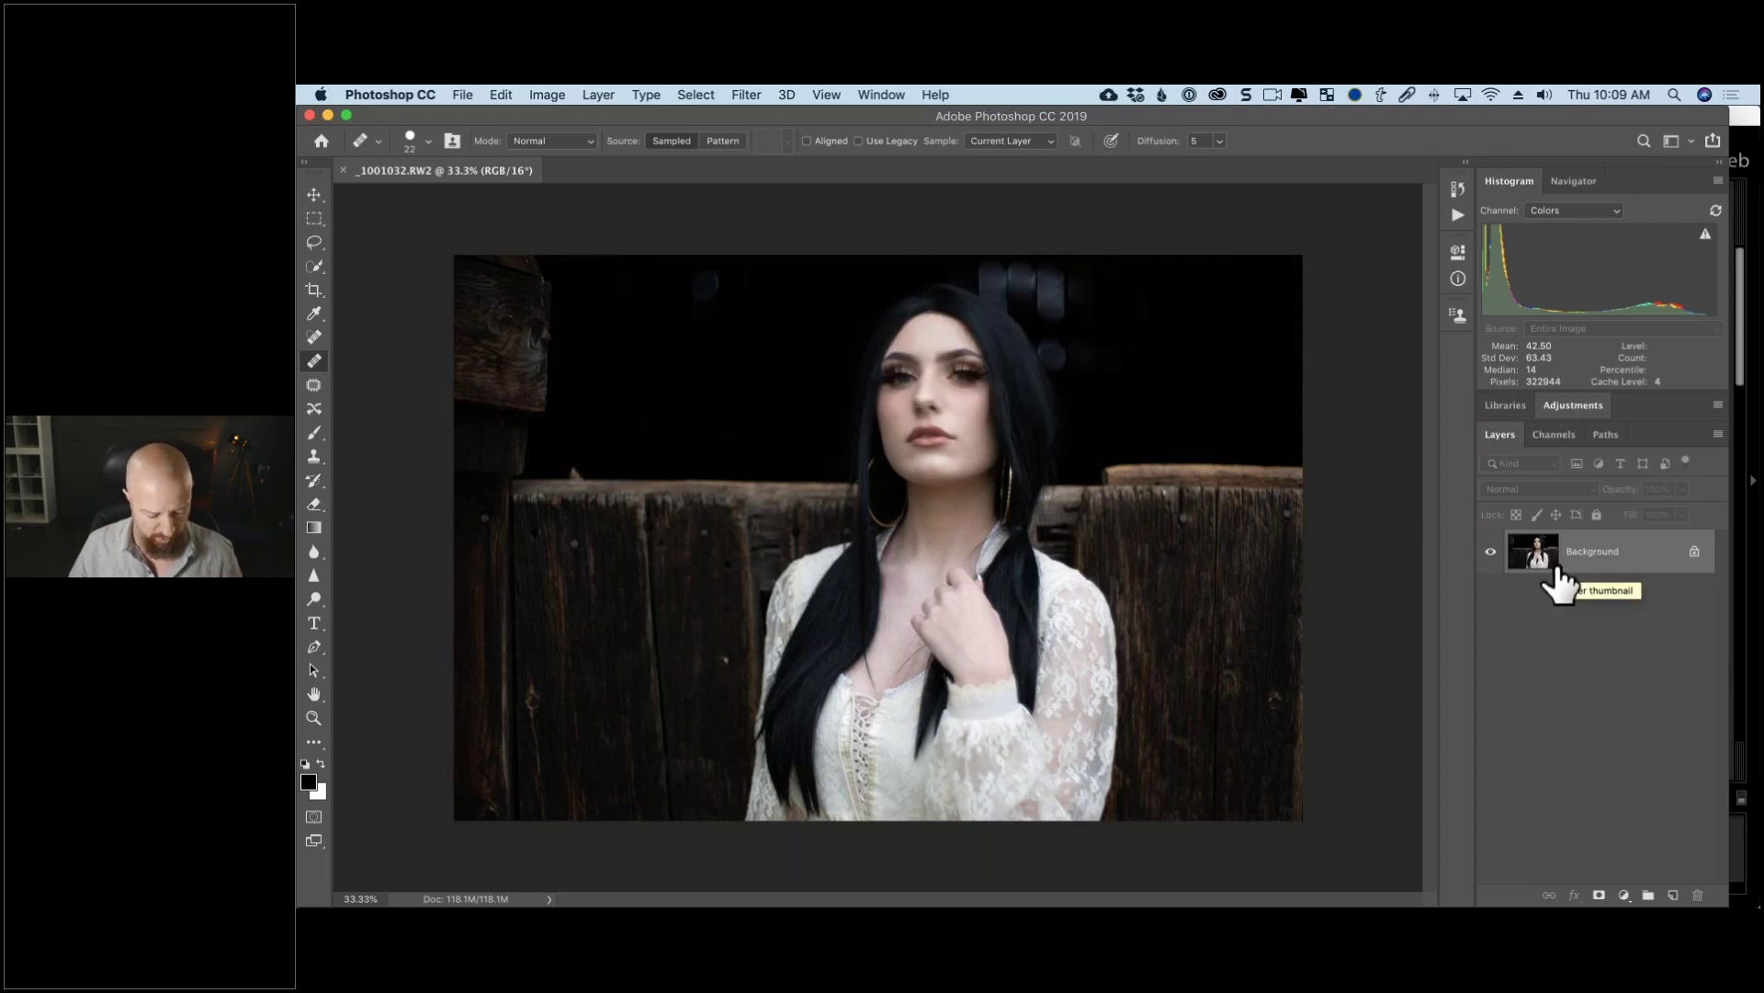
pyautogui.press('super+1')
pyautogui.scroll(6, 1083, 591)
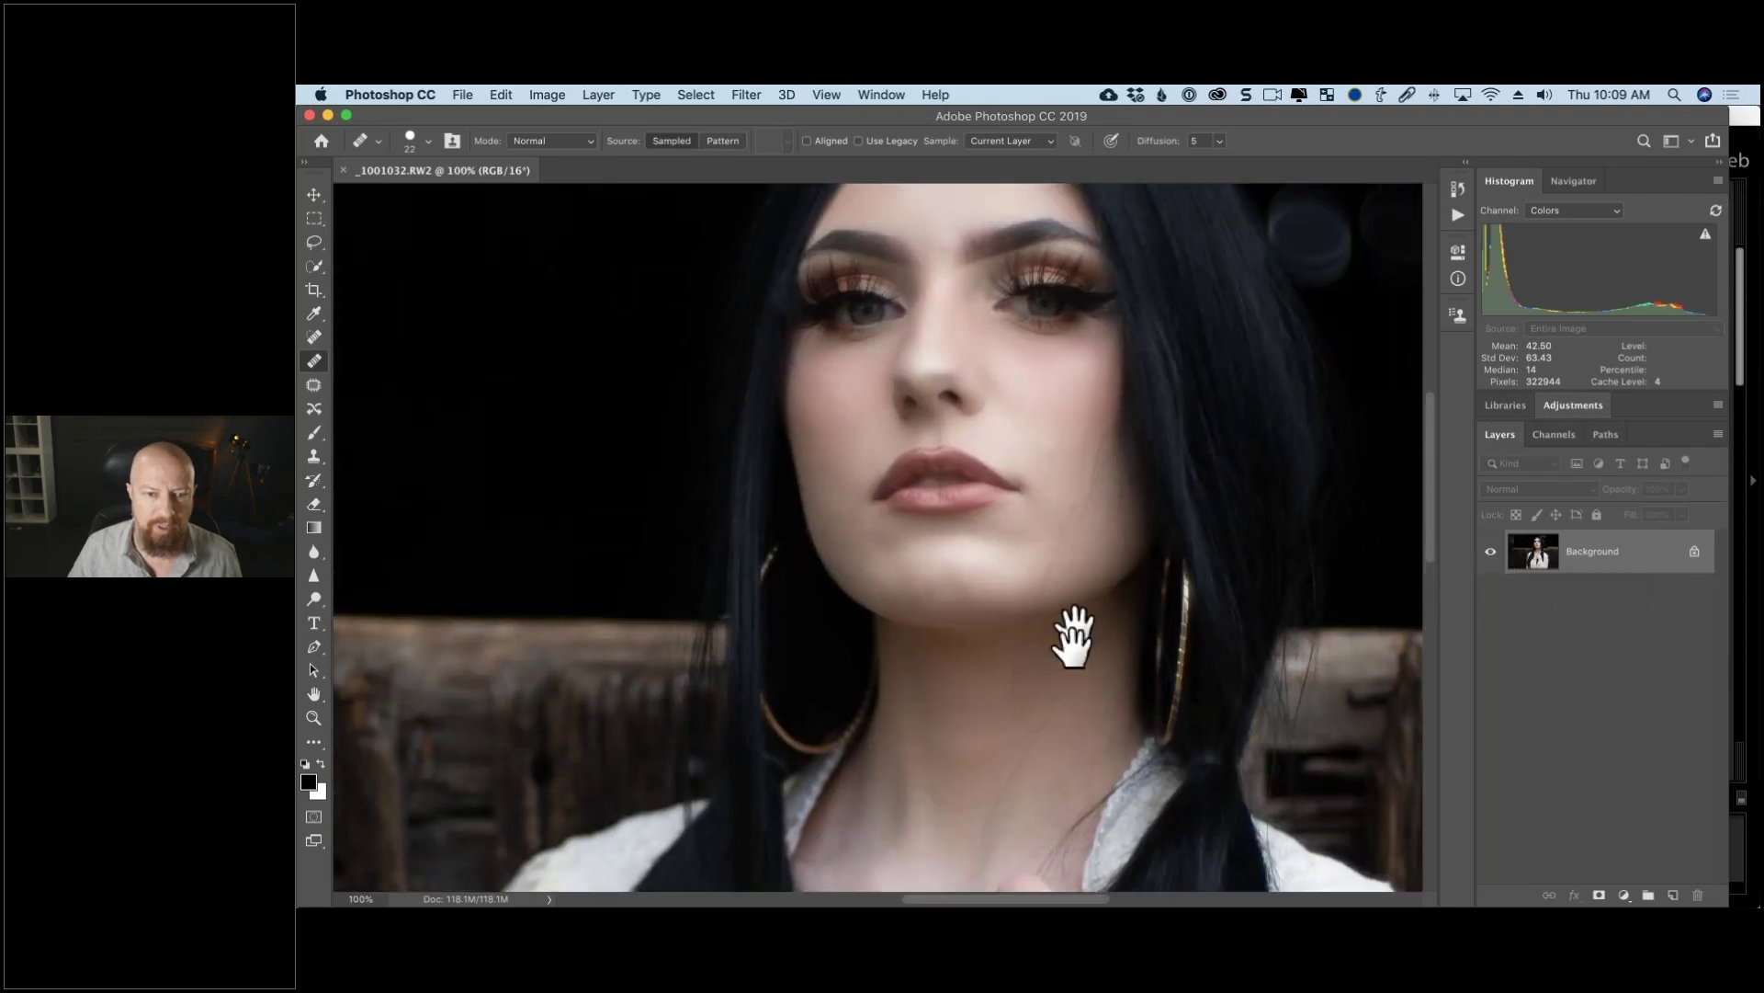
pyautogui.doubleClick(1534, 557)
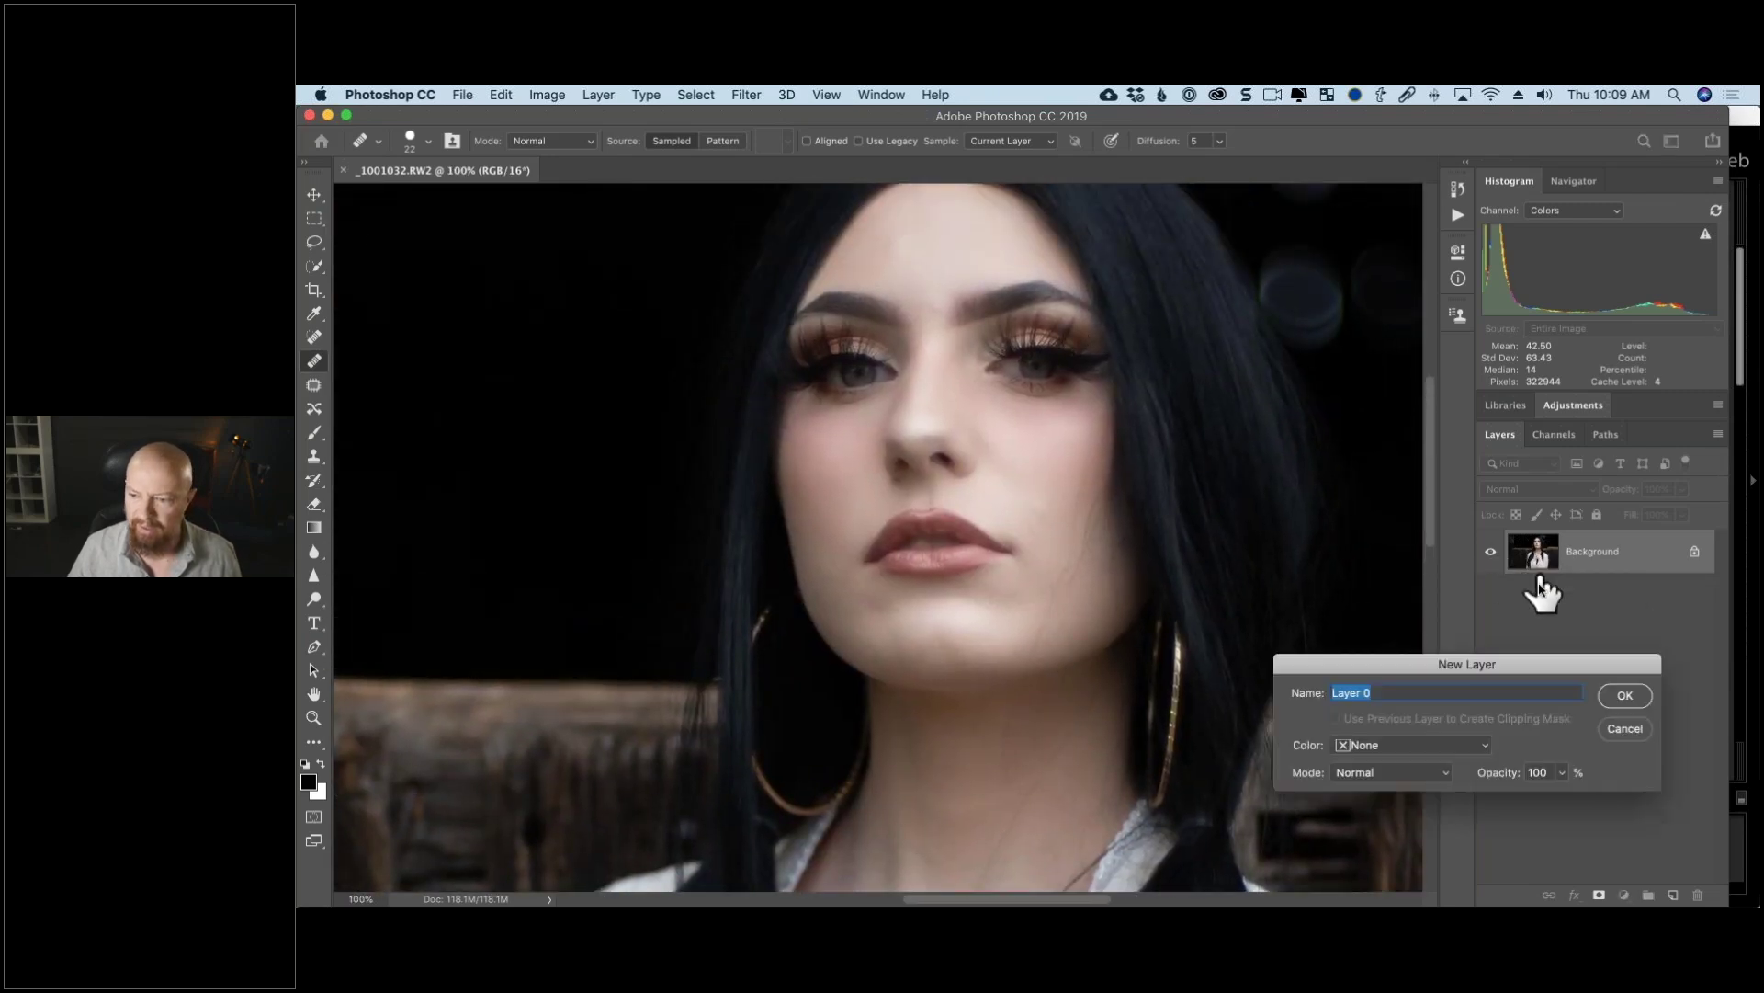
pyautogui.click(1625, 728)
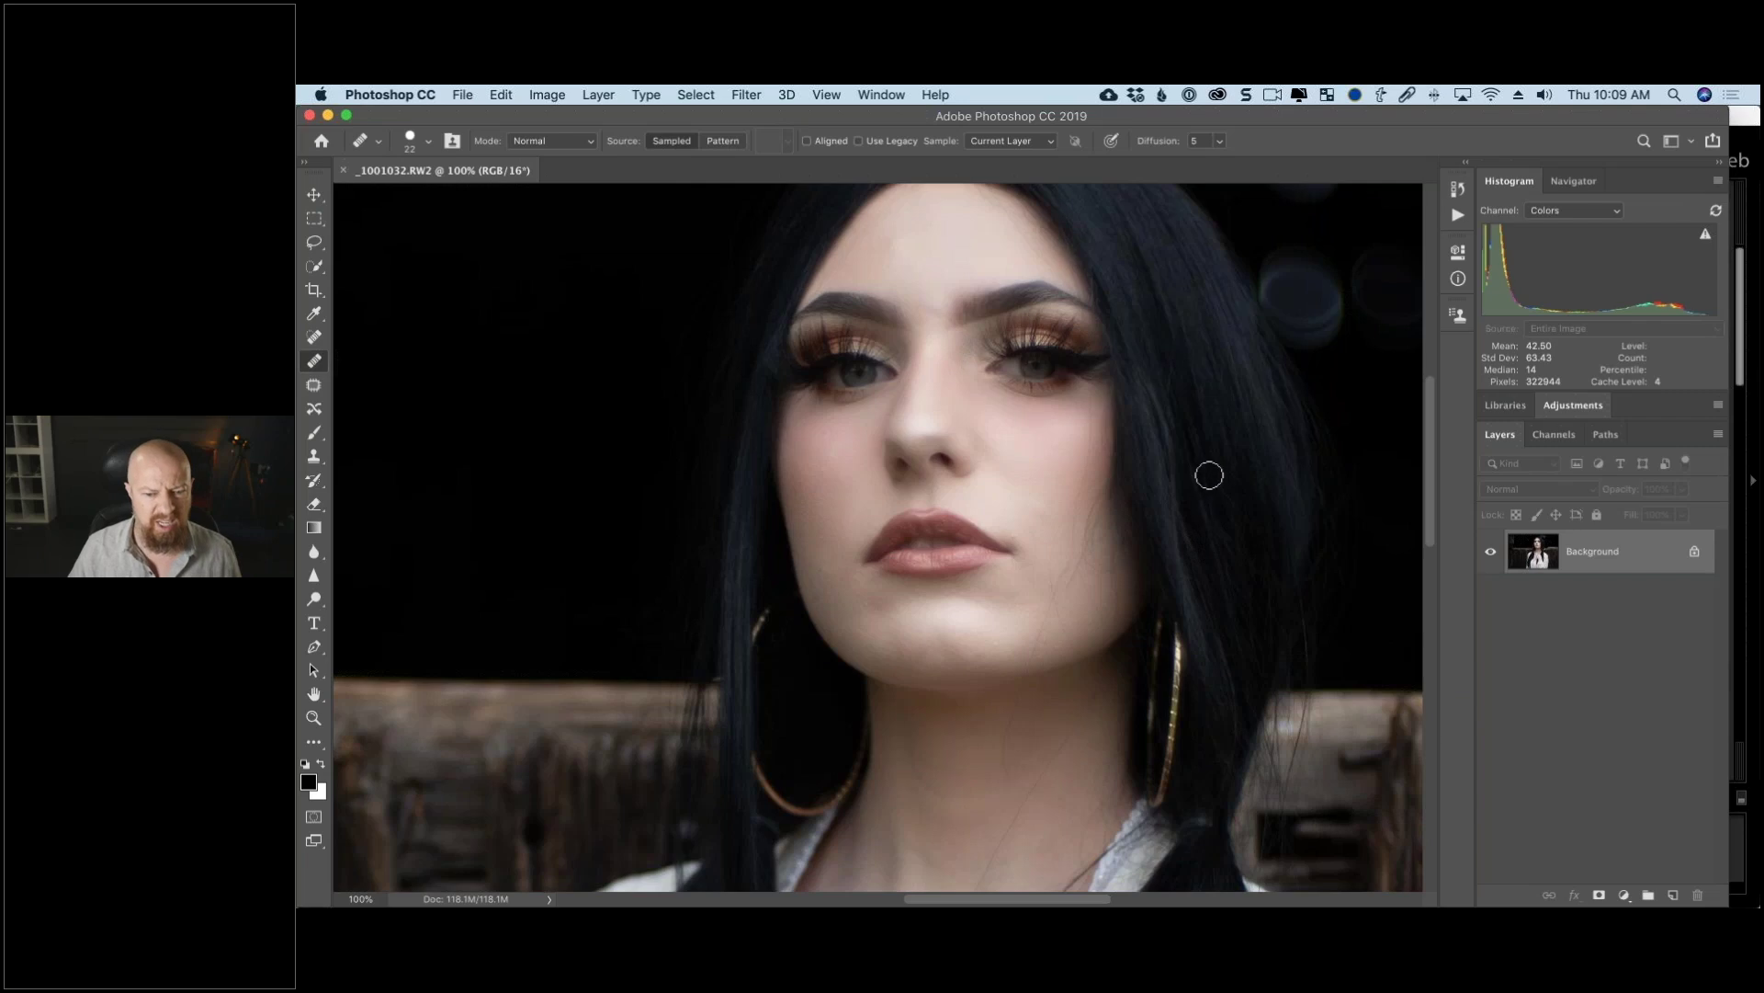
# Step: Close the portrait without saving and switch back to Lightroom Classic
pyautogui.press('super+w')
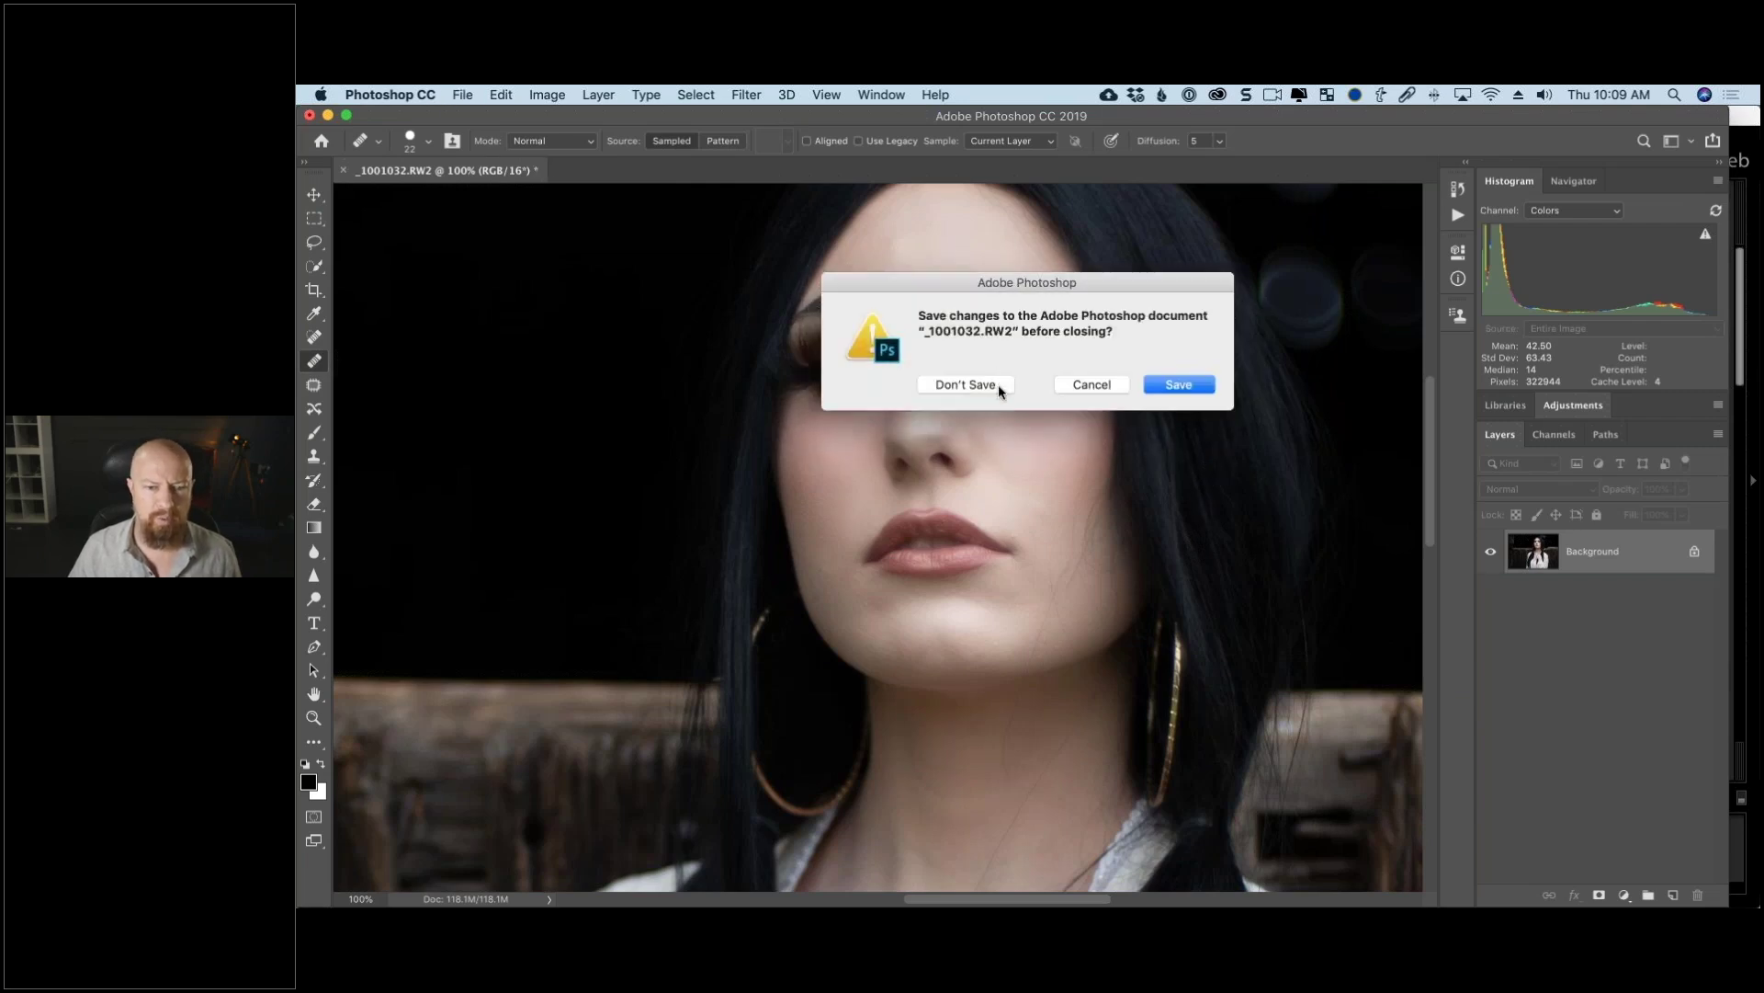
pyautogui.click(985, 388)
pyautogui.press('super+Tab')
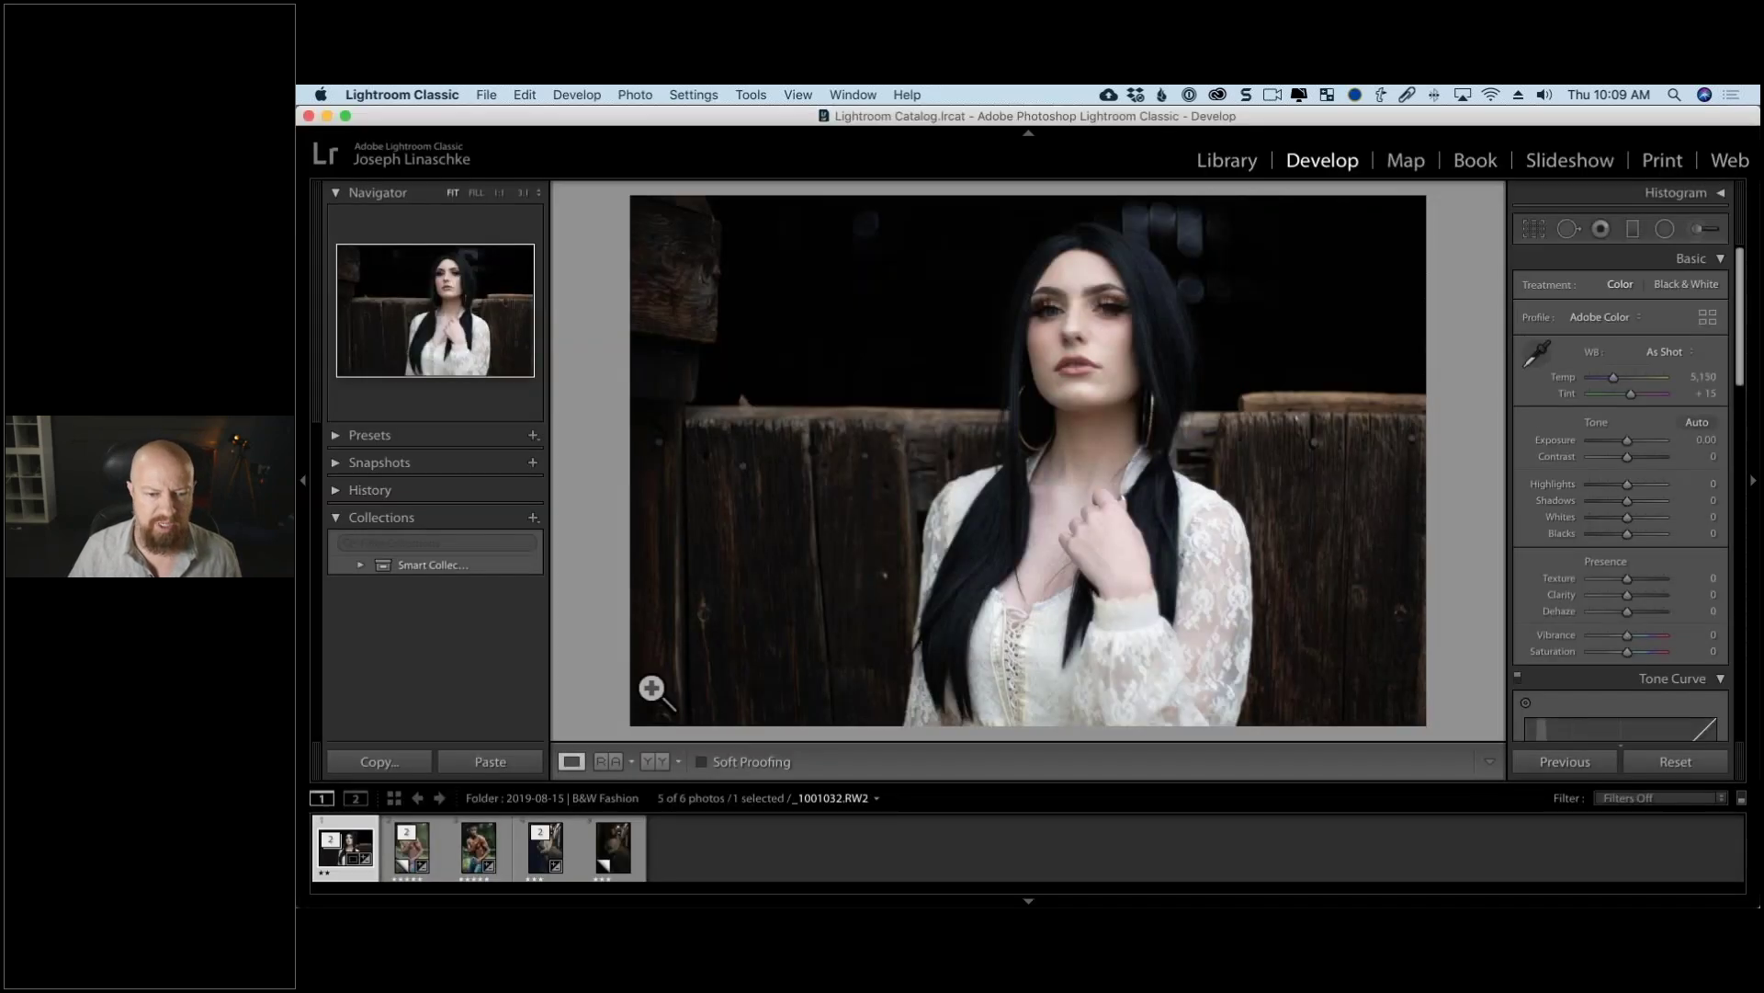
# Step: Compare the white-blouse portrait's original and virtual copy in Develop and Library, including the original's crop
pyautogui.click(332, 839)
pyautogui.click(425, 855)
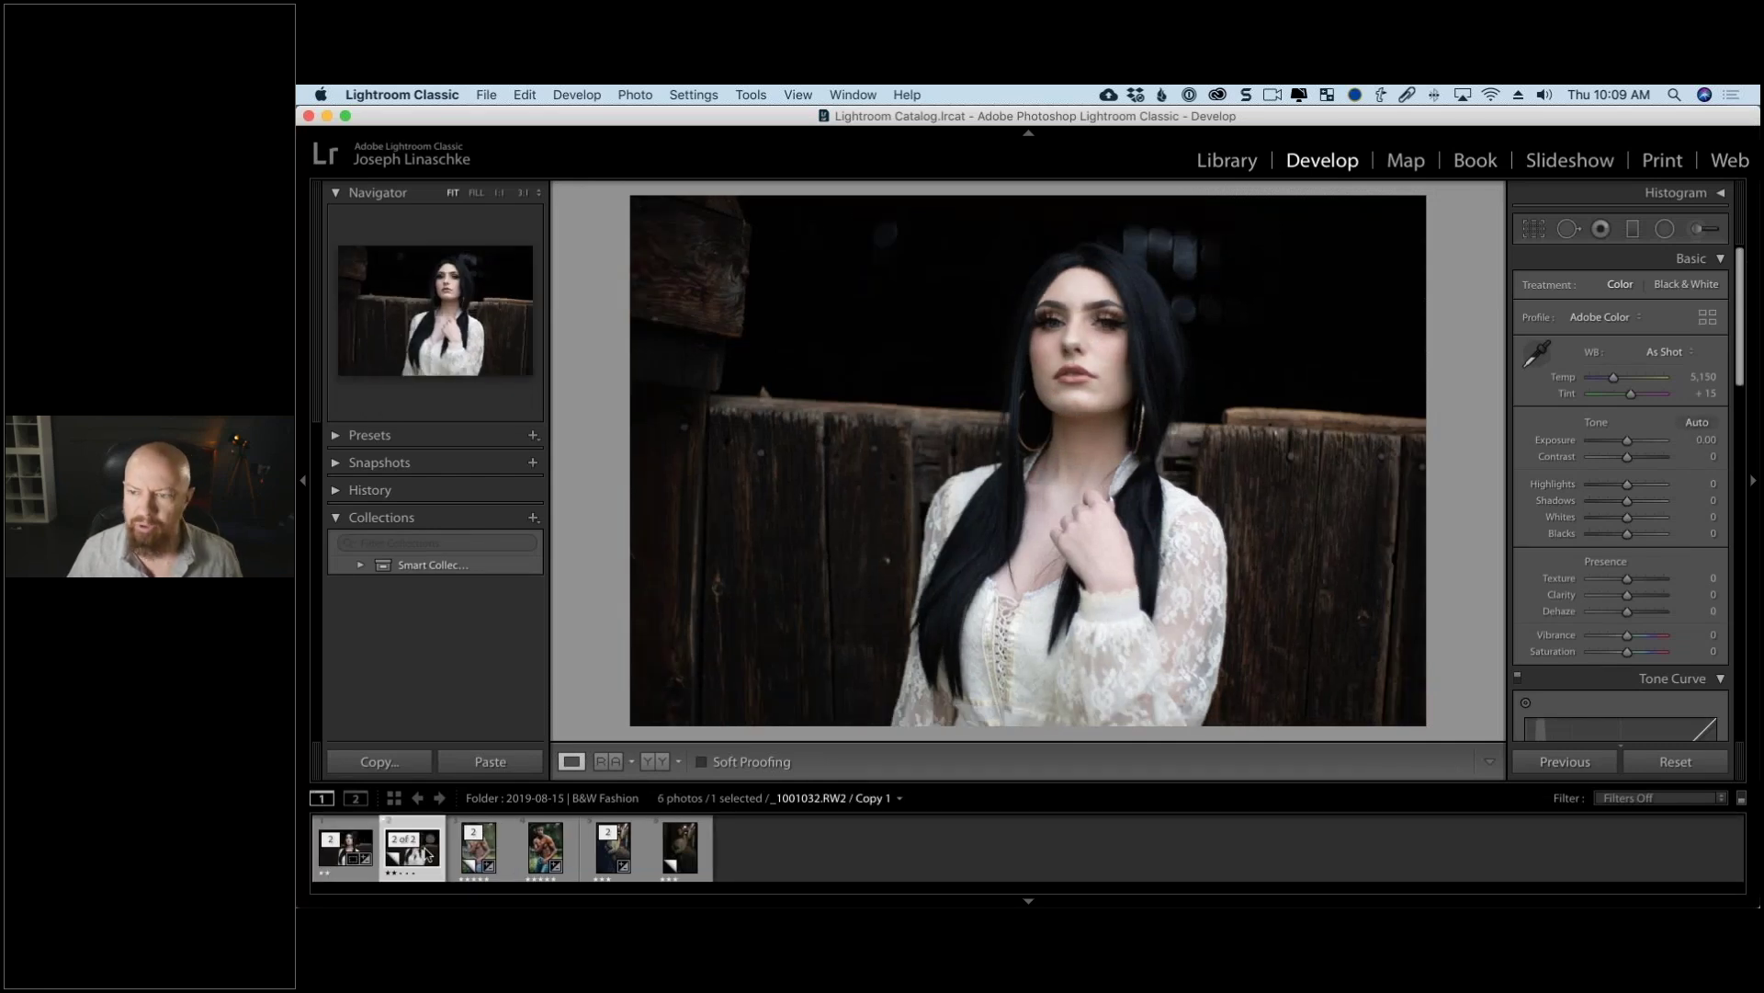
pyautogui.click(1243, 164)
pyautogui.click(347, 864)
pyautogui.press('r')
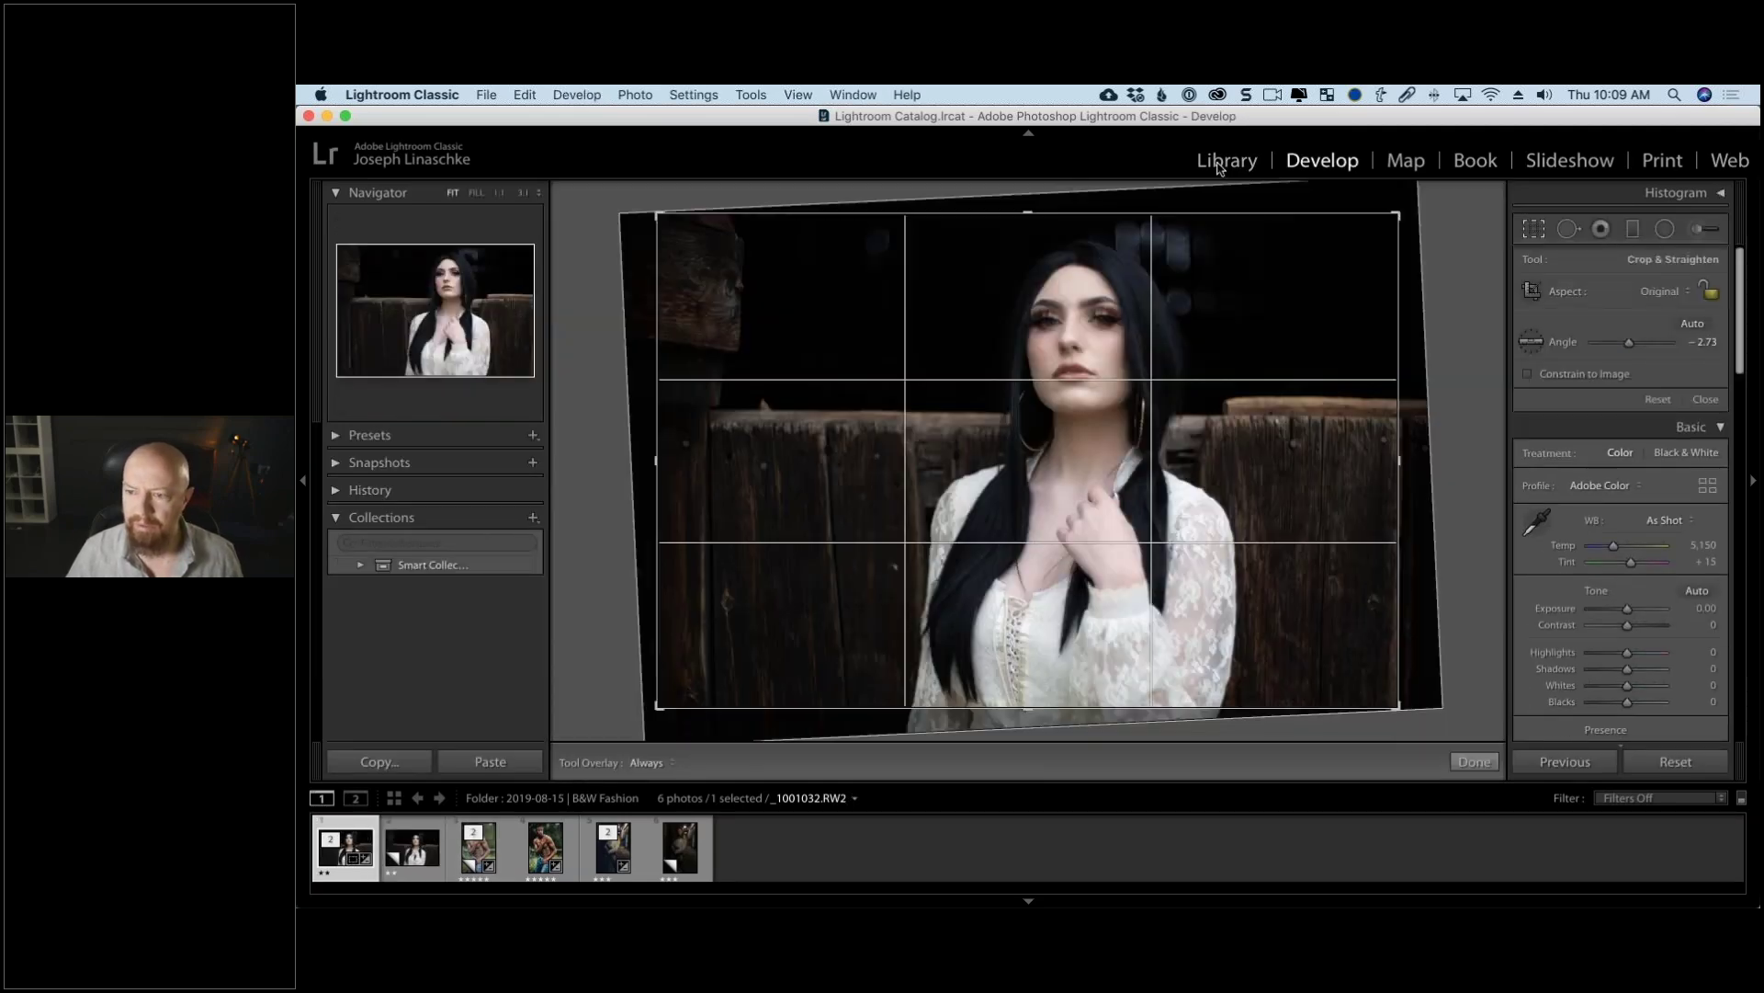
pyautogui.click(1230, 163)
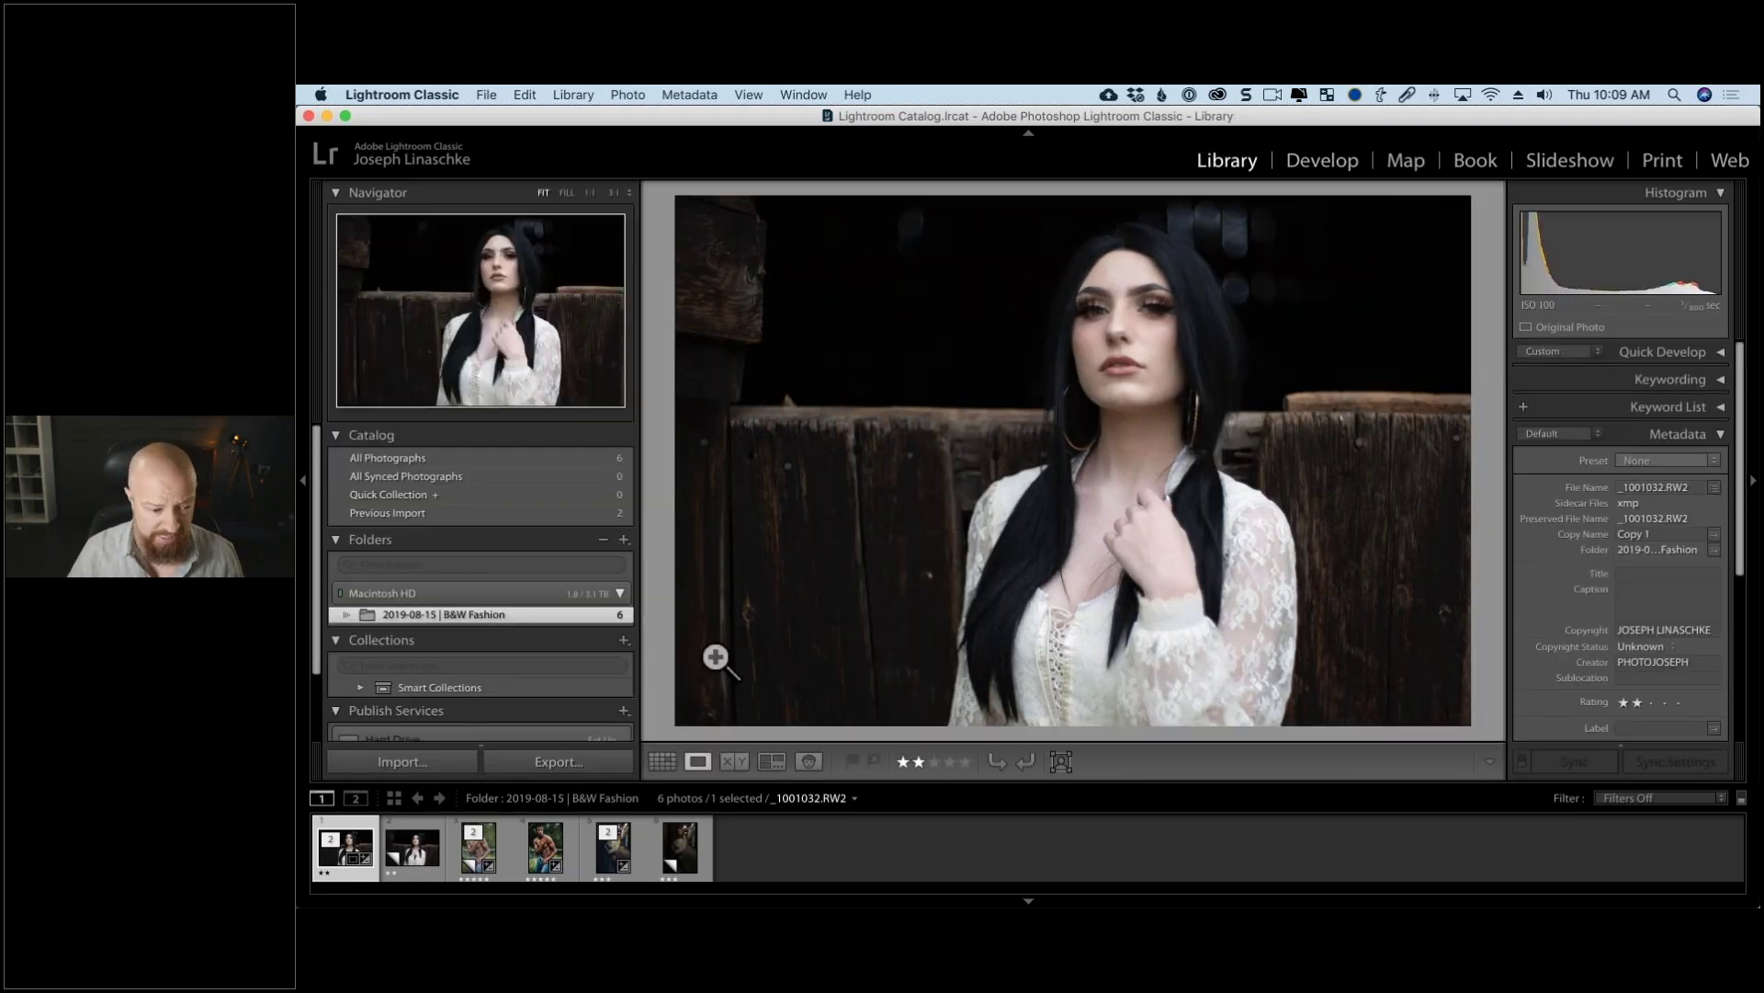
pyautogui.click(404, 853)
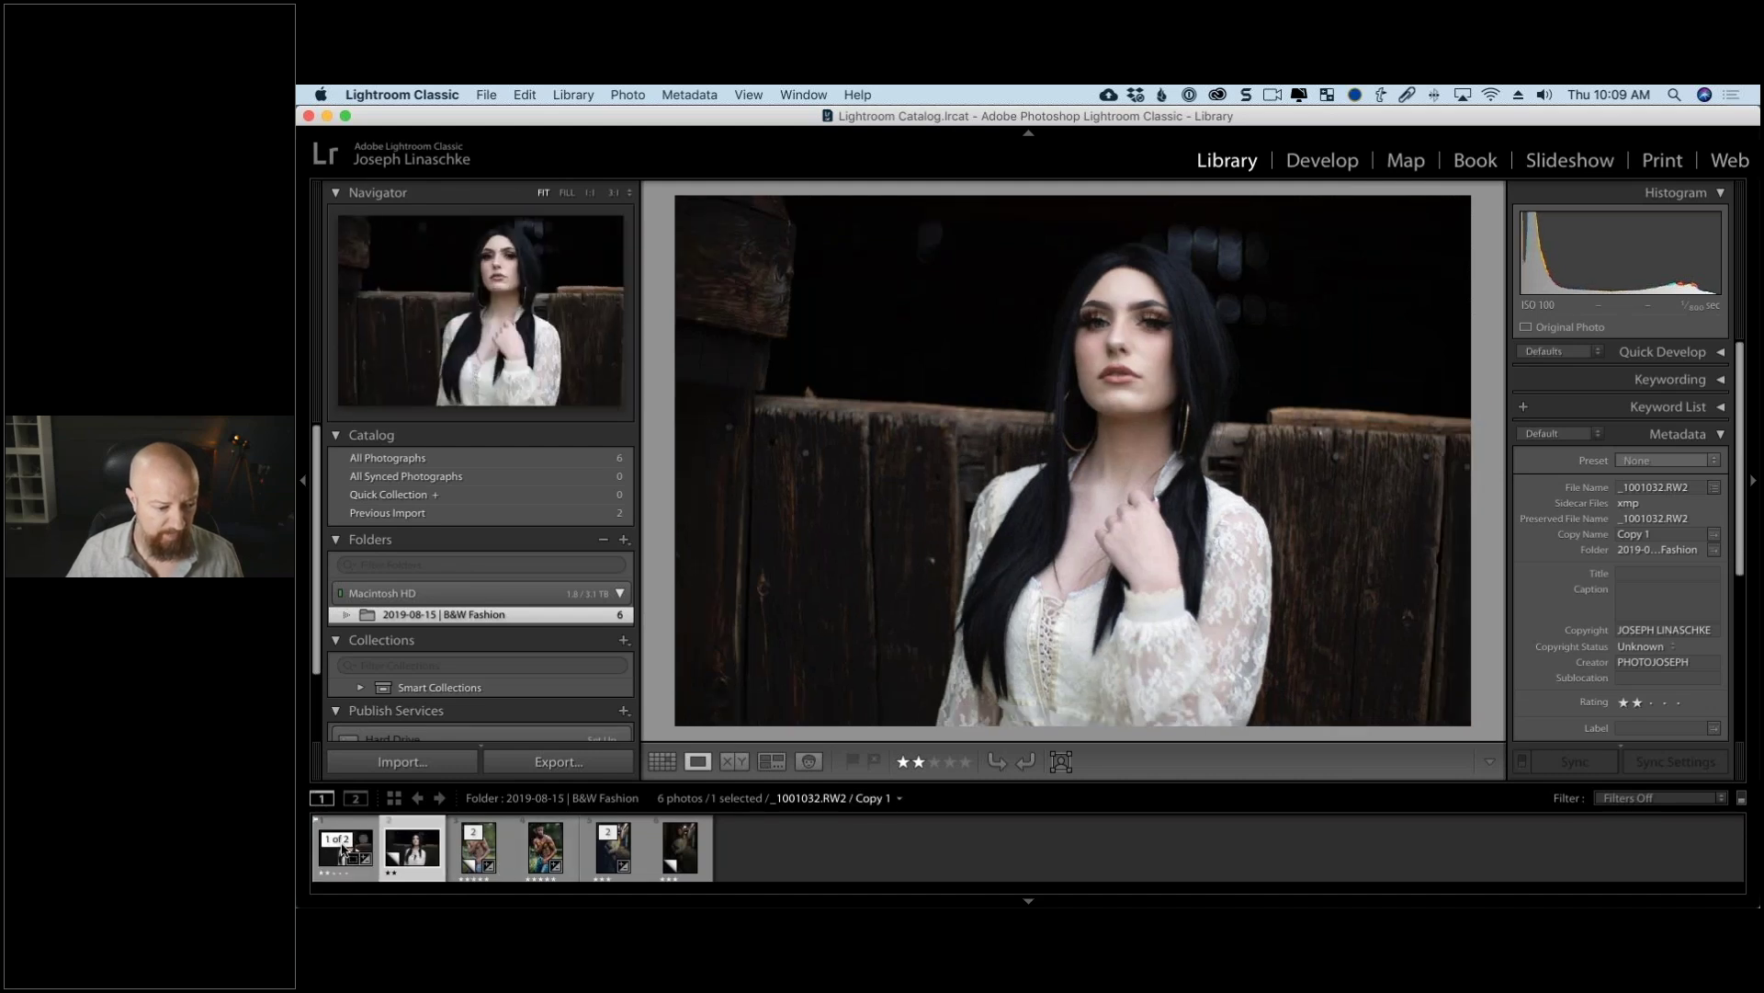
pyautogui.click(340, 848)
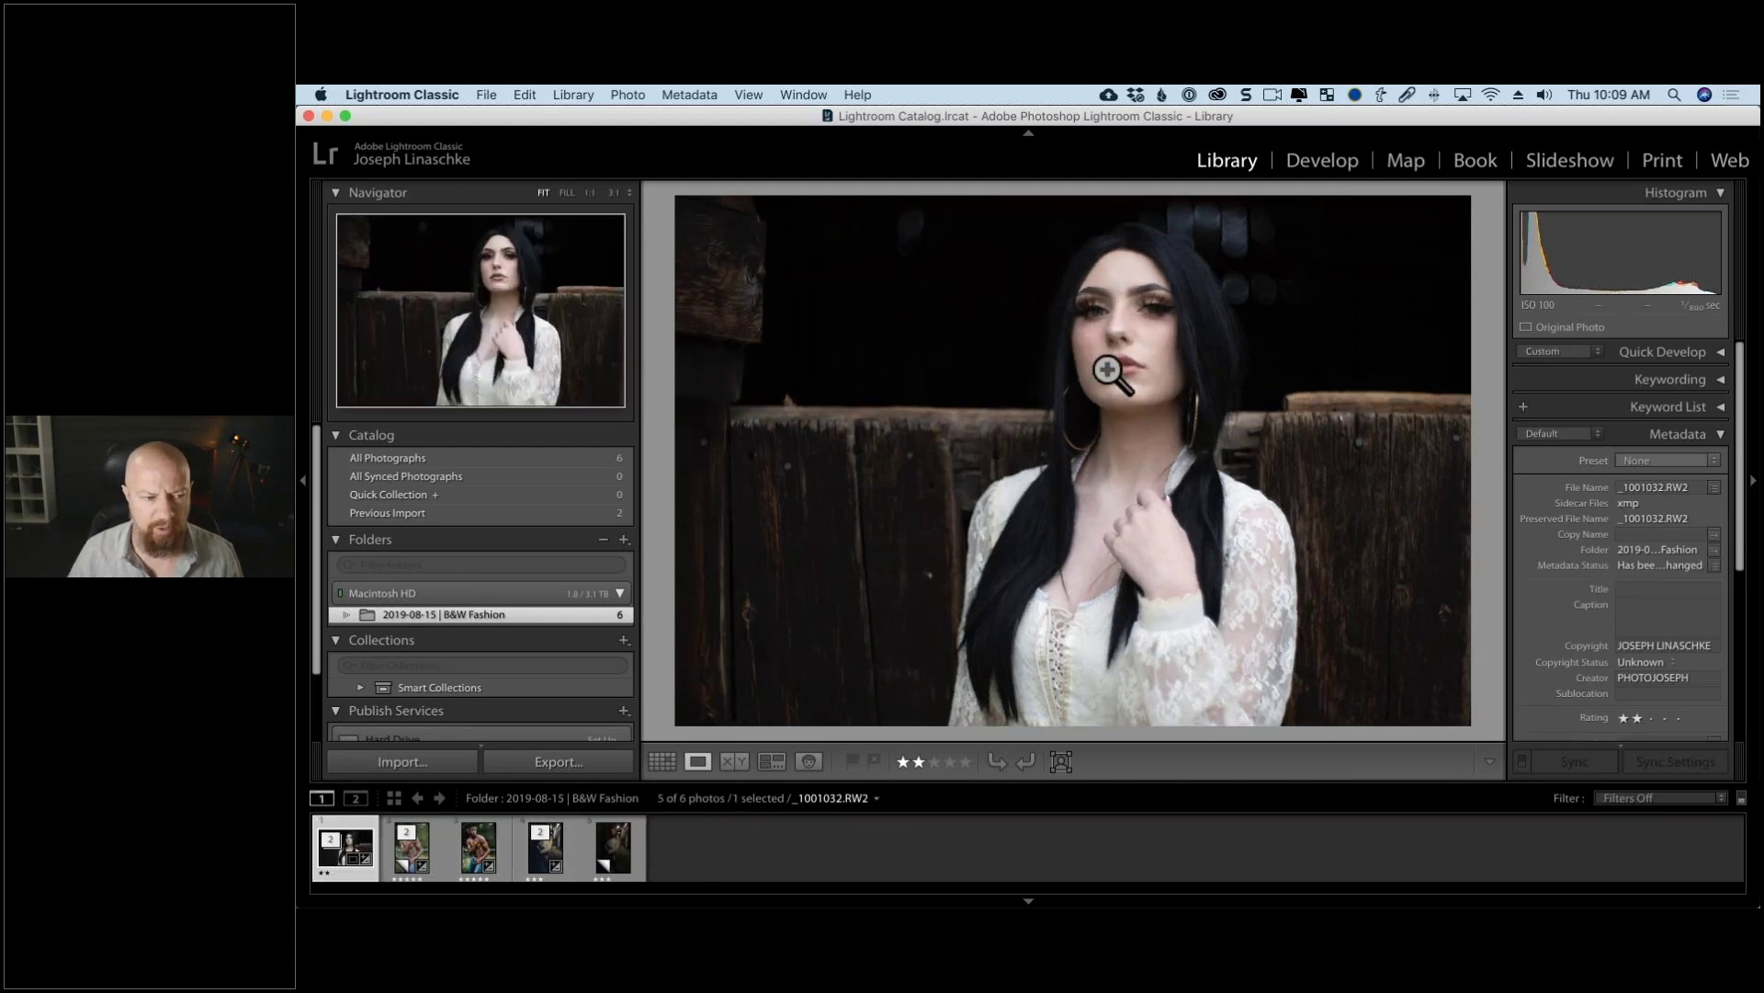
# Step: Quit Lightroom Classic, skip the catalog backup this time and relaunch the program
pyautogui.press('super+q')
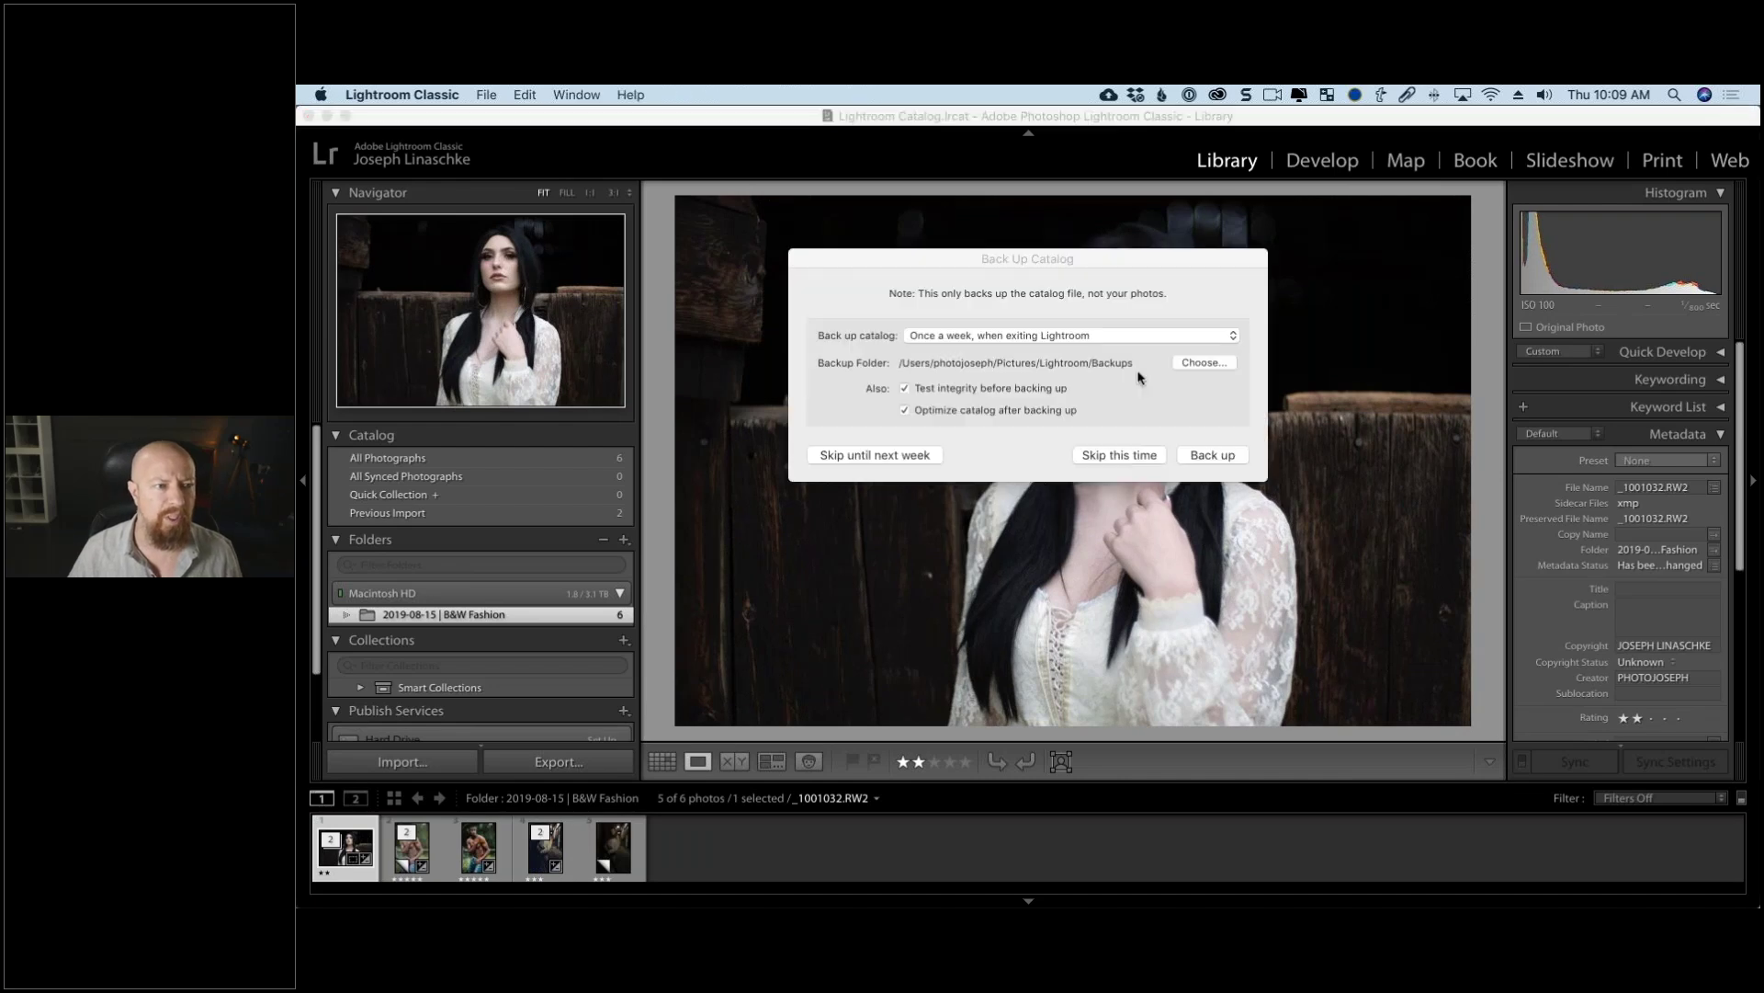
pyautogui.click(1132, 455)
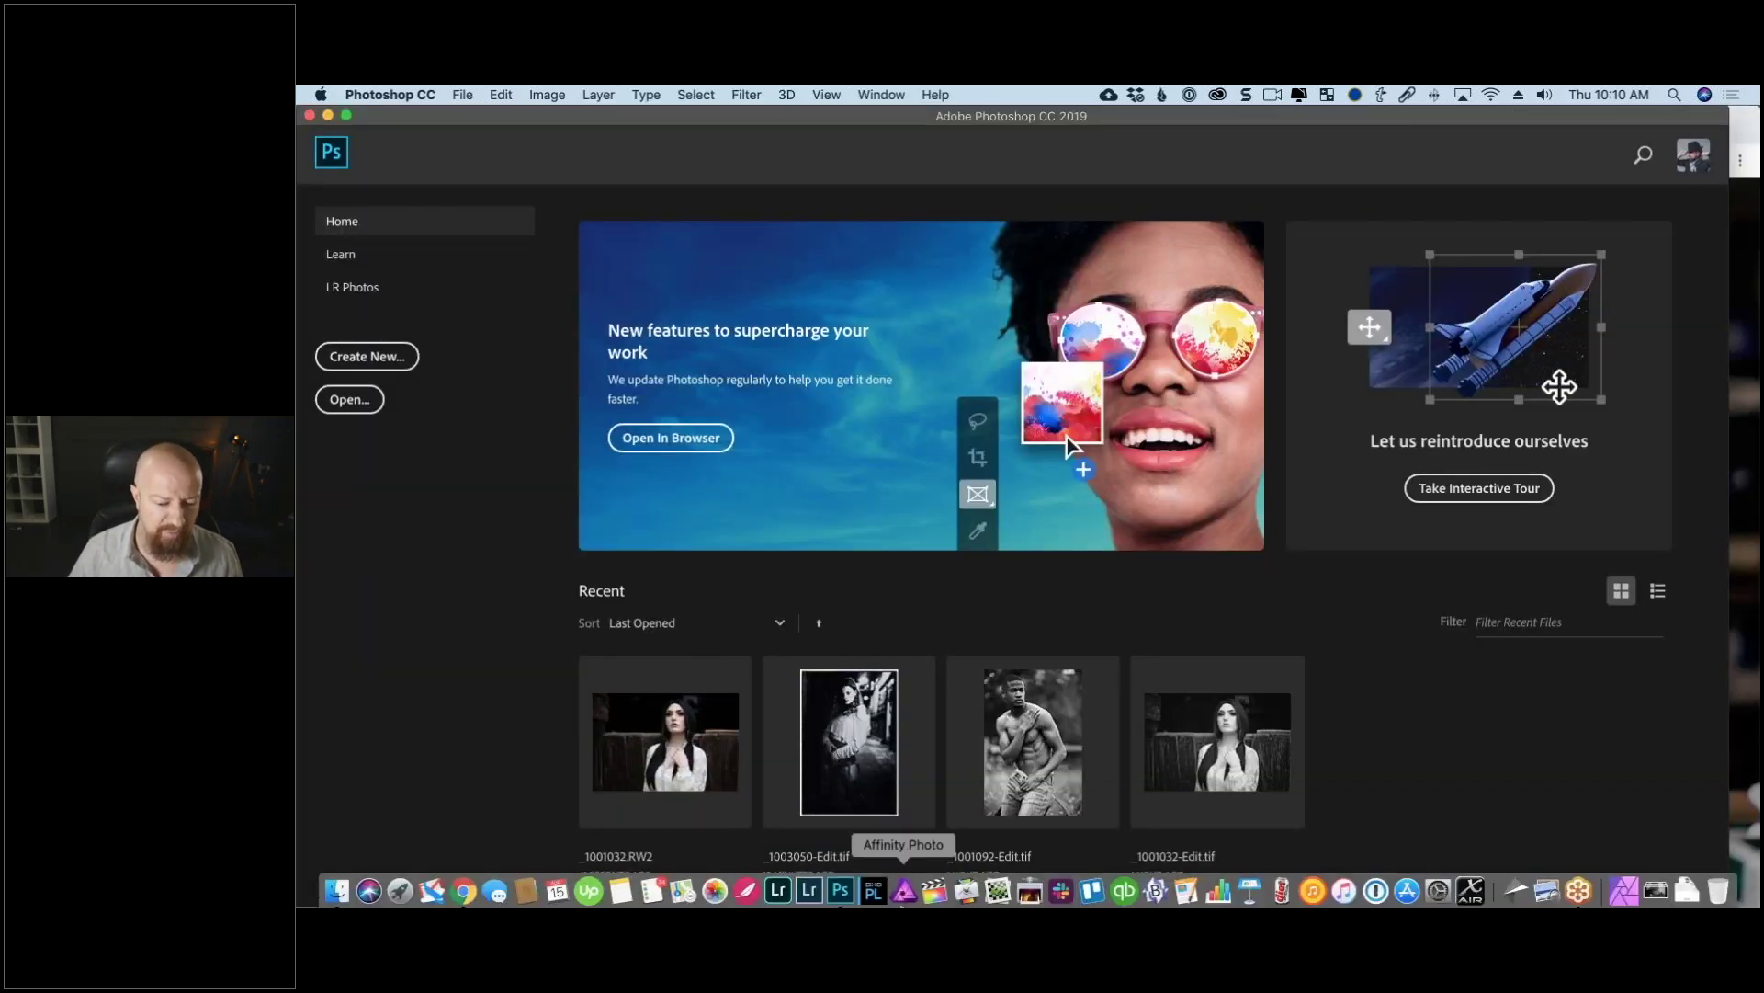
pyautogui.click(812, 893)
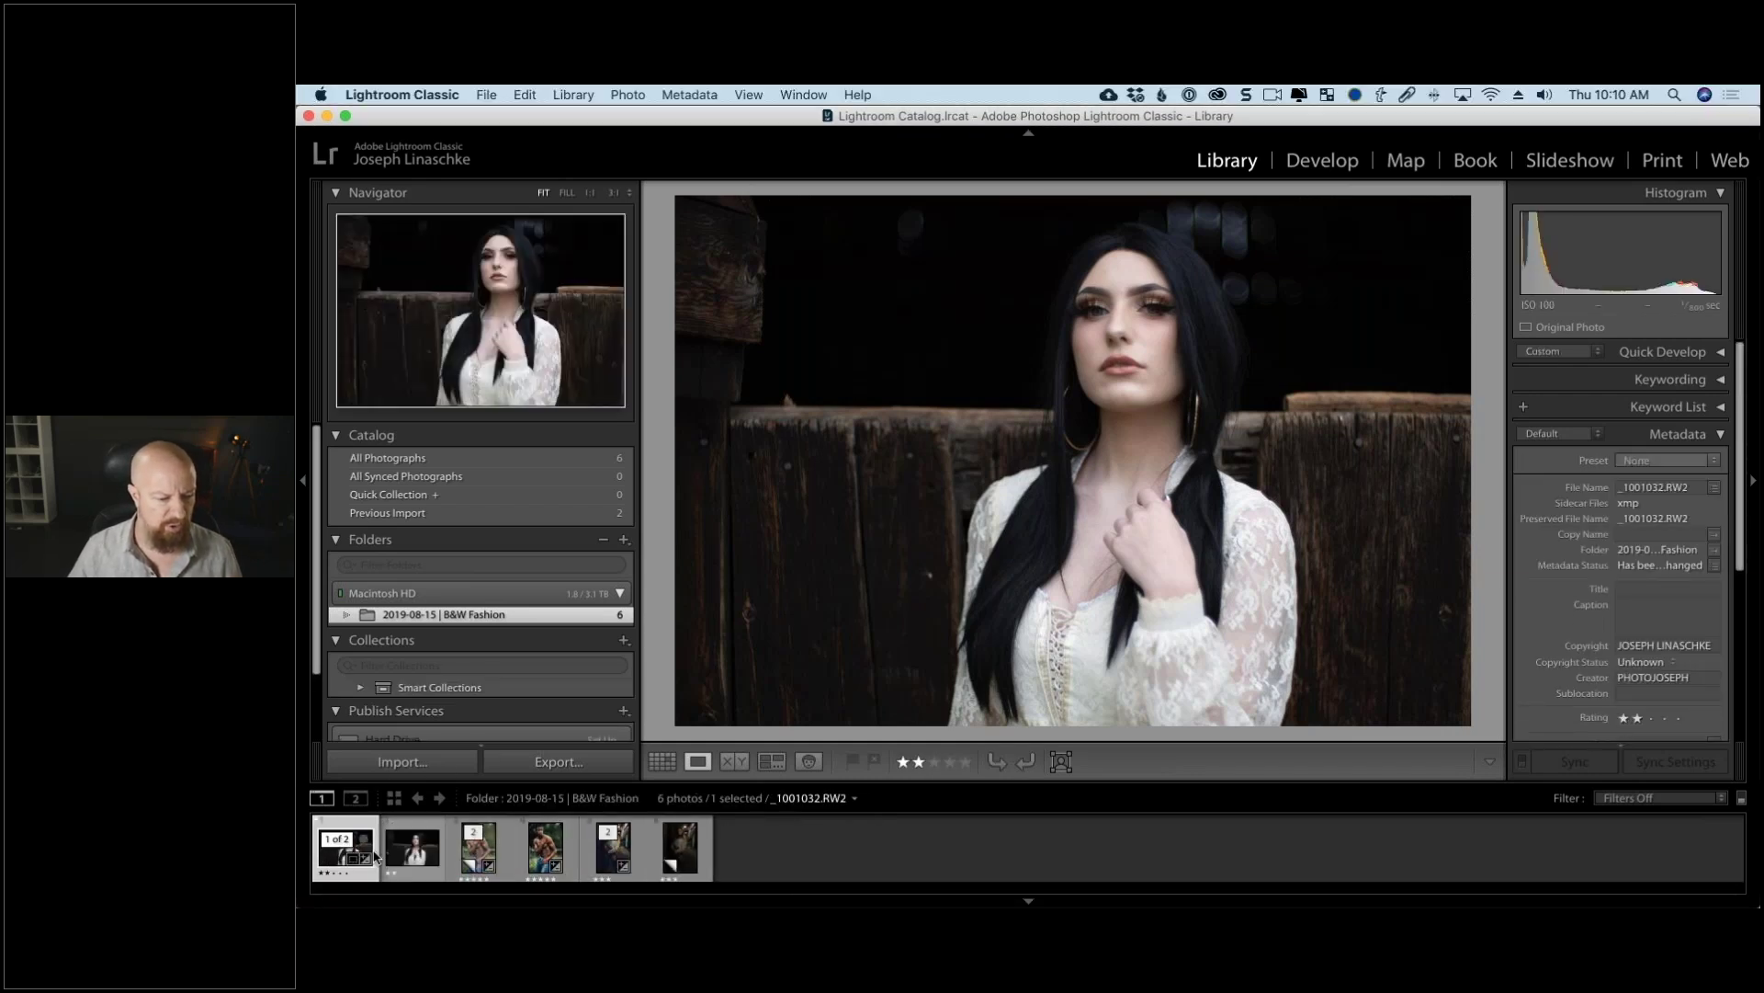
# Step: Open the original white-blouse portrait in the Develop module and inspect its crop and histogram
pyautogui.click(407, 850)
pyautogui.click(363, 855)
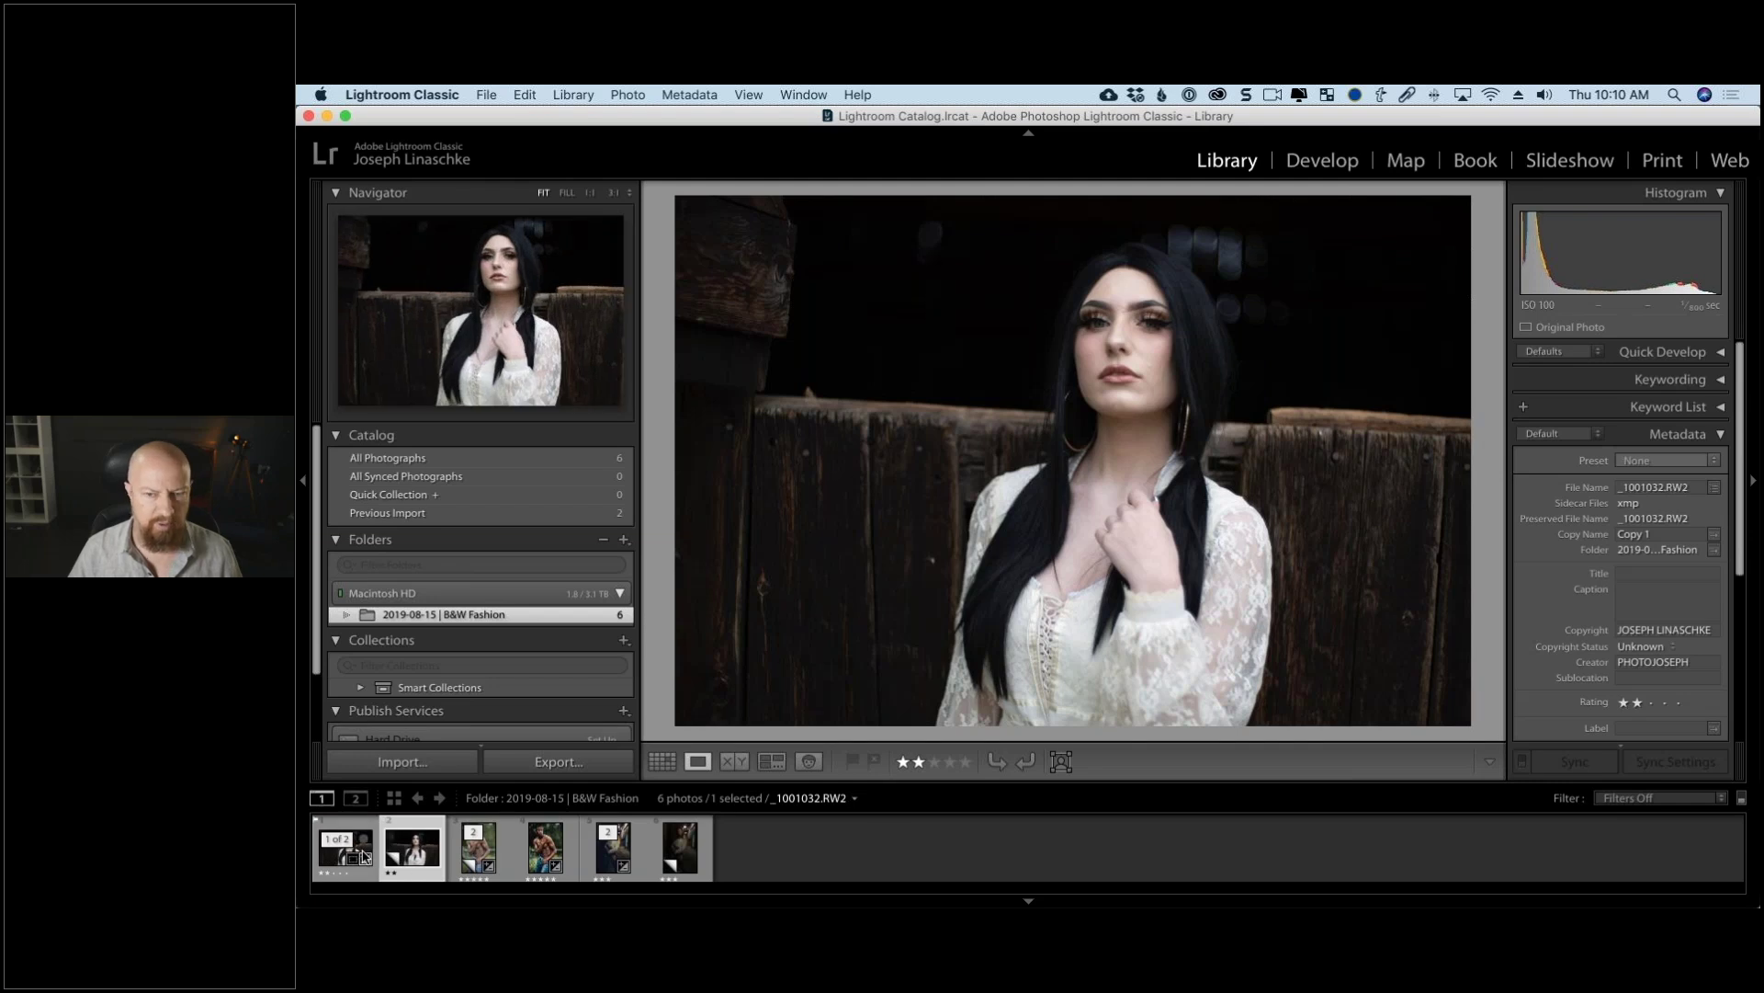
pyautogui.press('d')
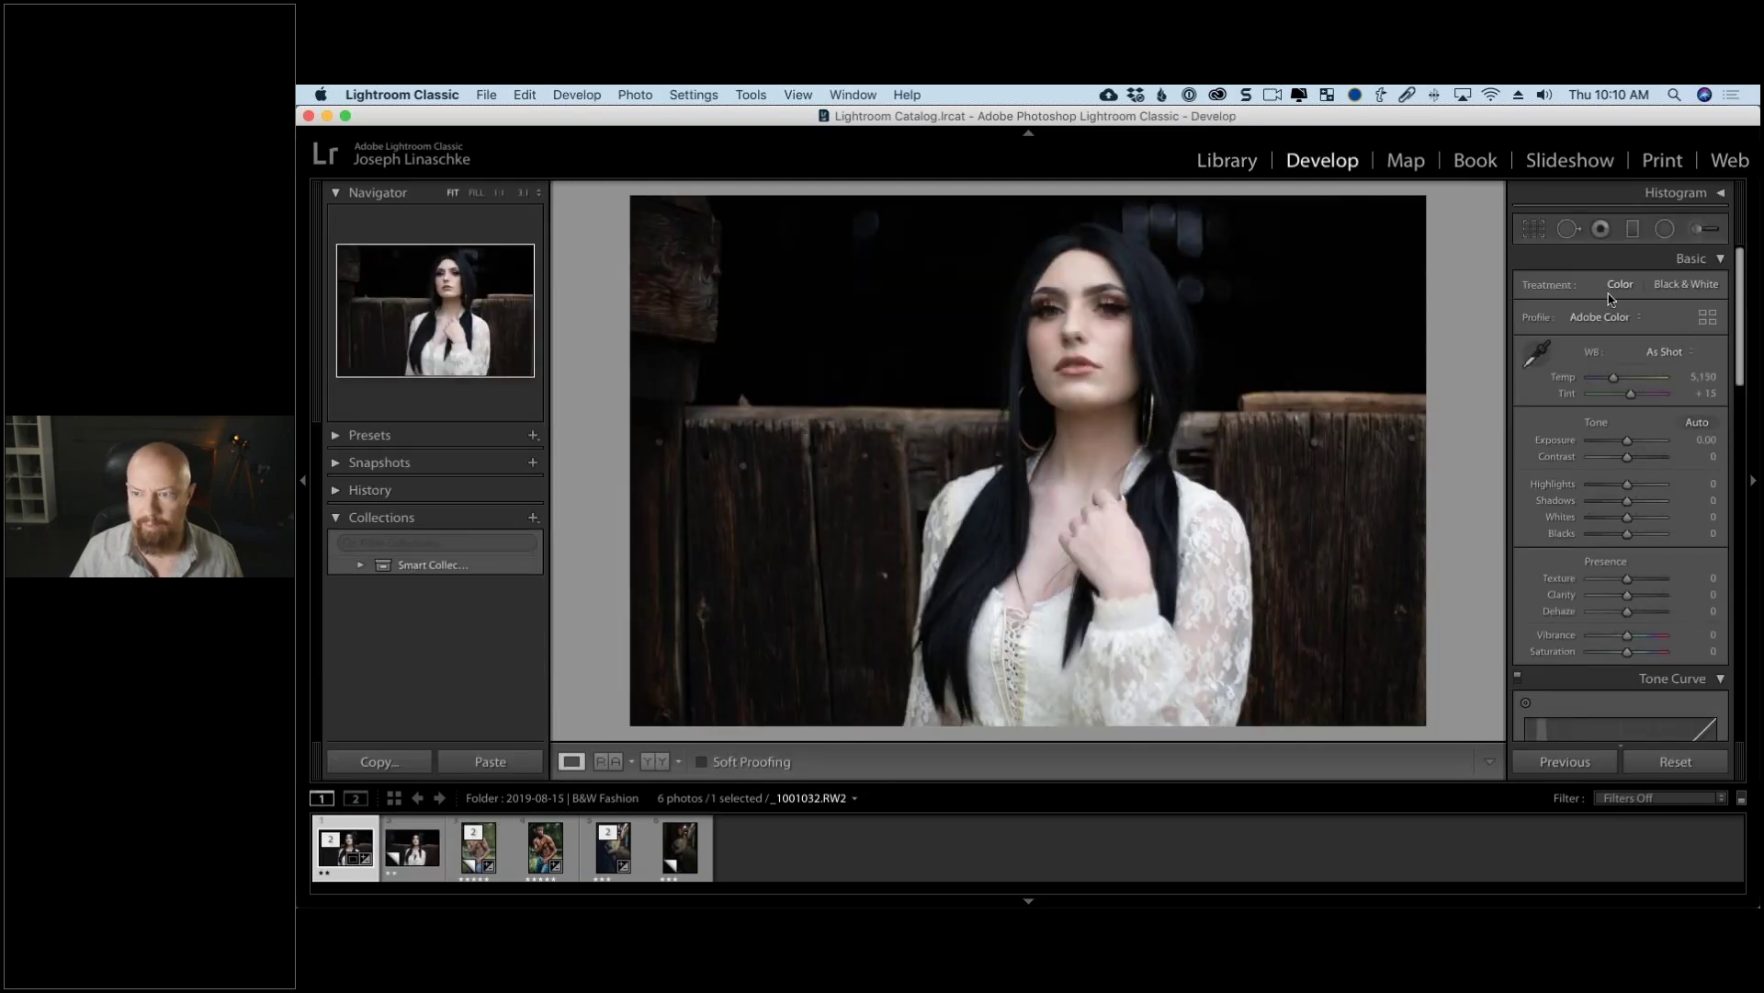
pyautogui.click(1533, 229)
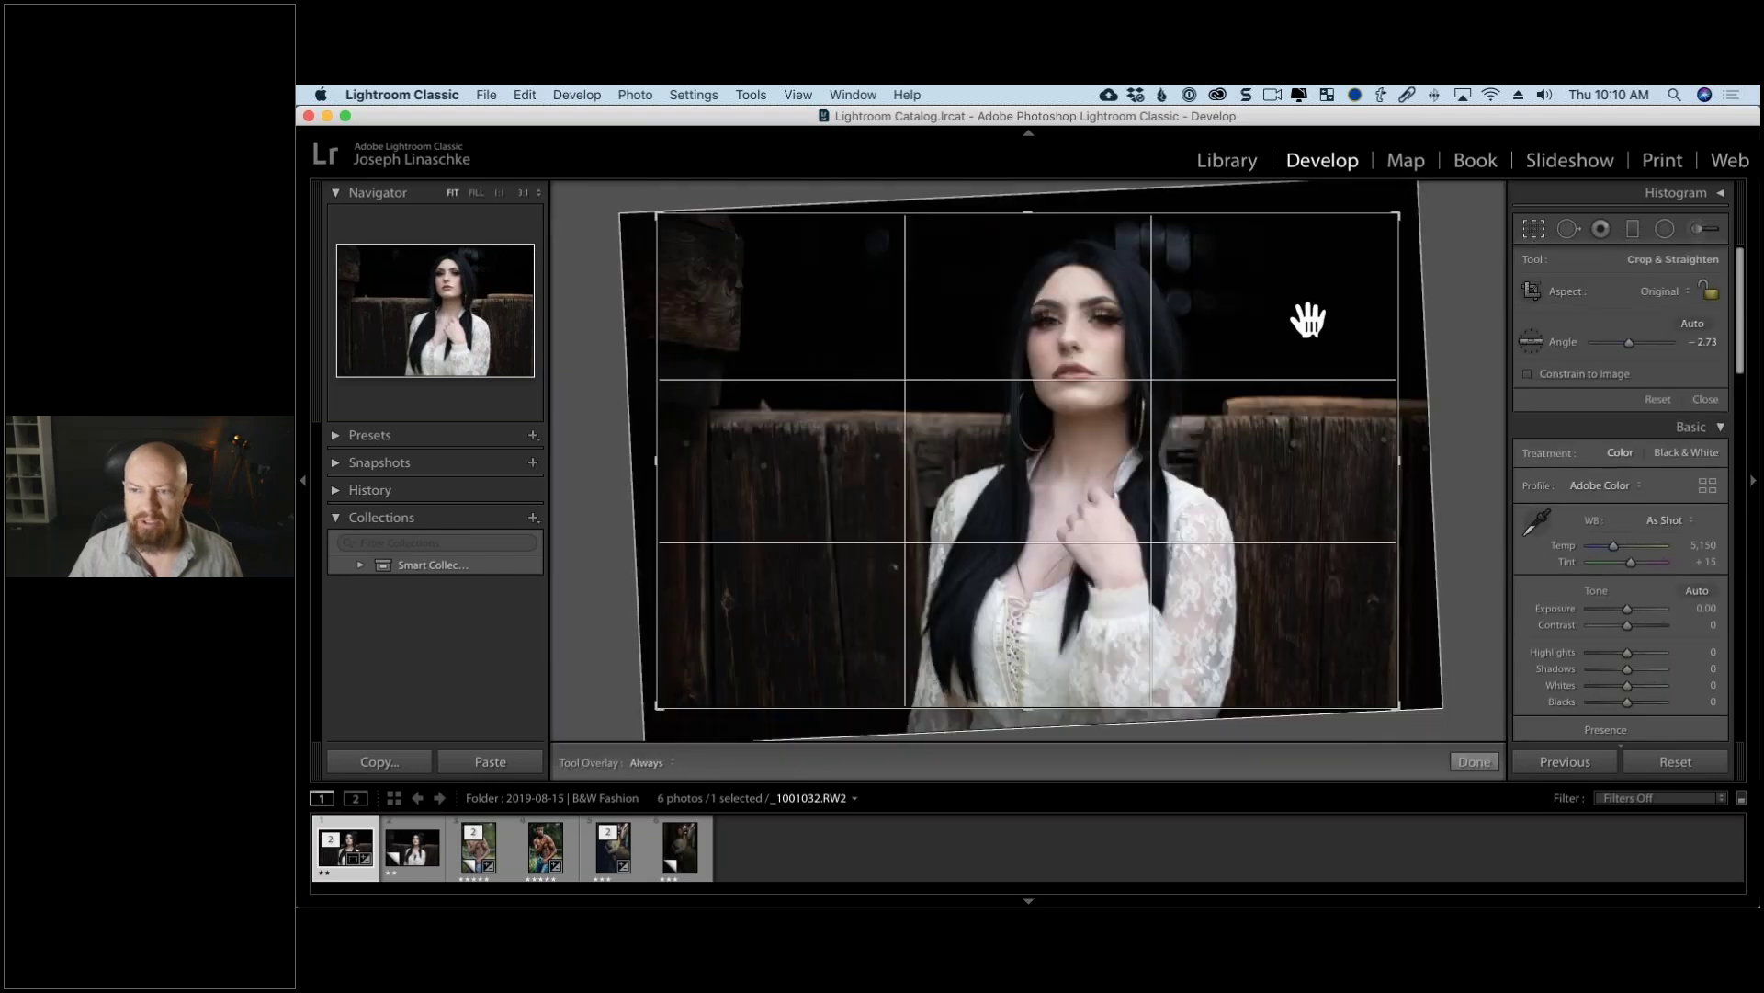
pyautogui.click(1540, 232)
pyautogui.click(1711, 190)
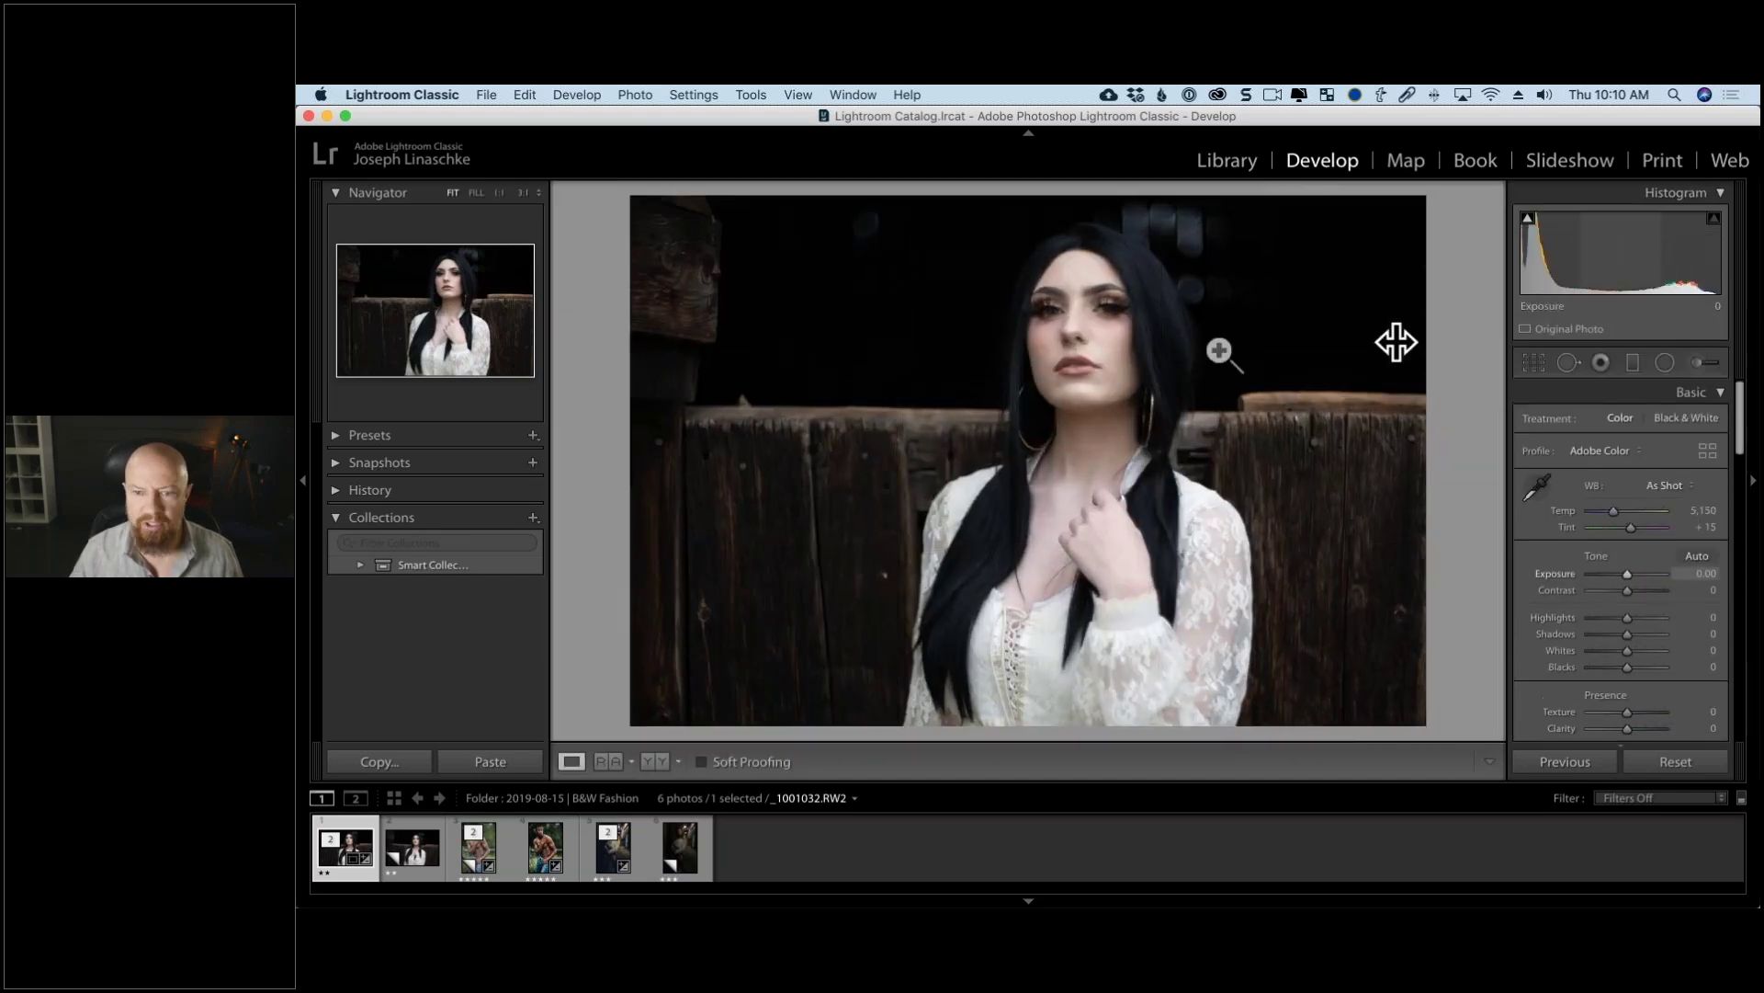
# Step: Send the original white-blouse portrait to Adobe Photoshop CC 2019 for editing
pyautogui.rightClick(1053, 335)
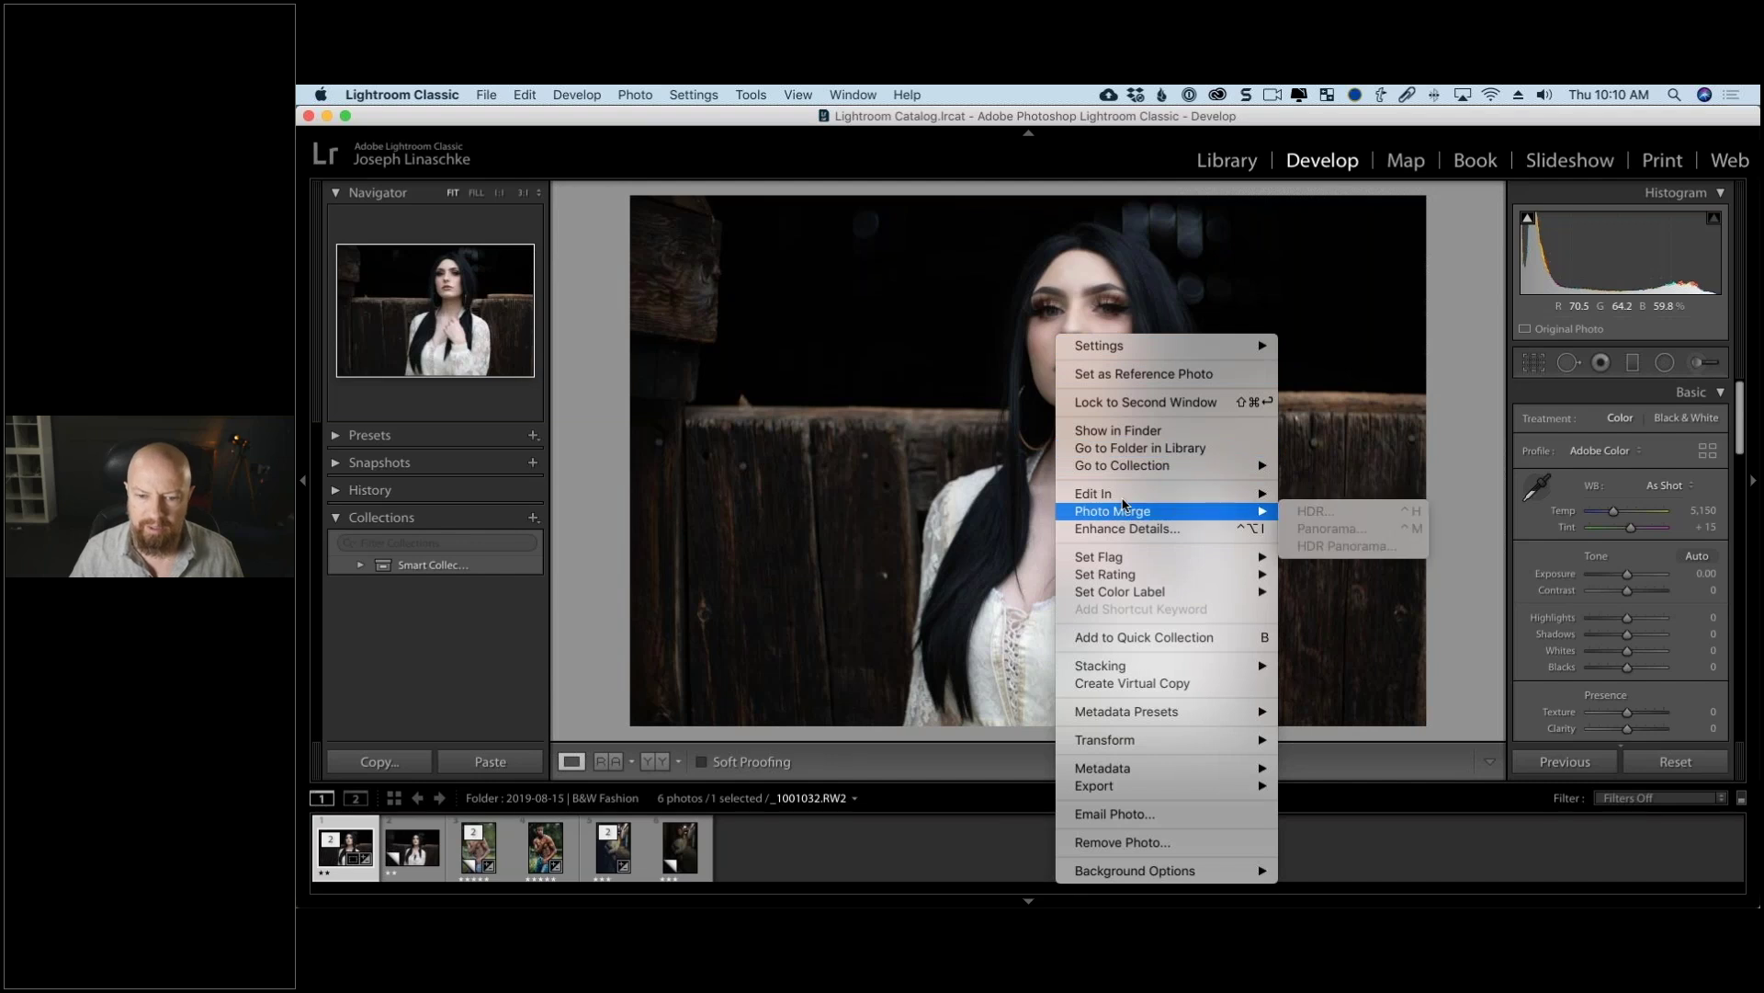
pyautogui.moveTo(1123, 501)
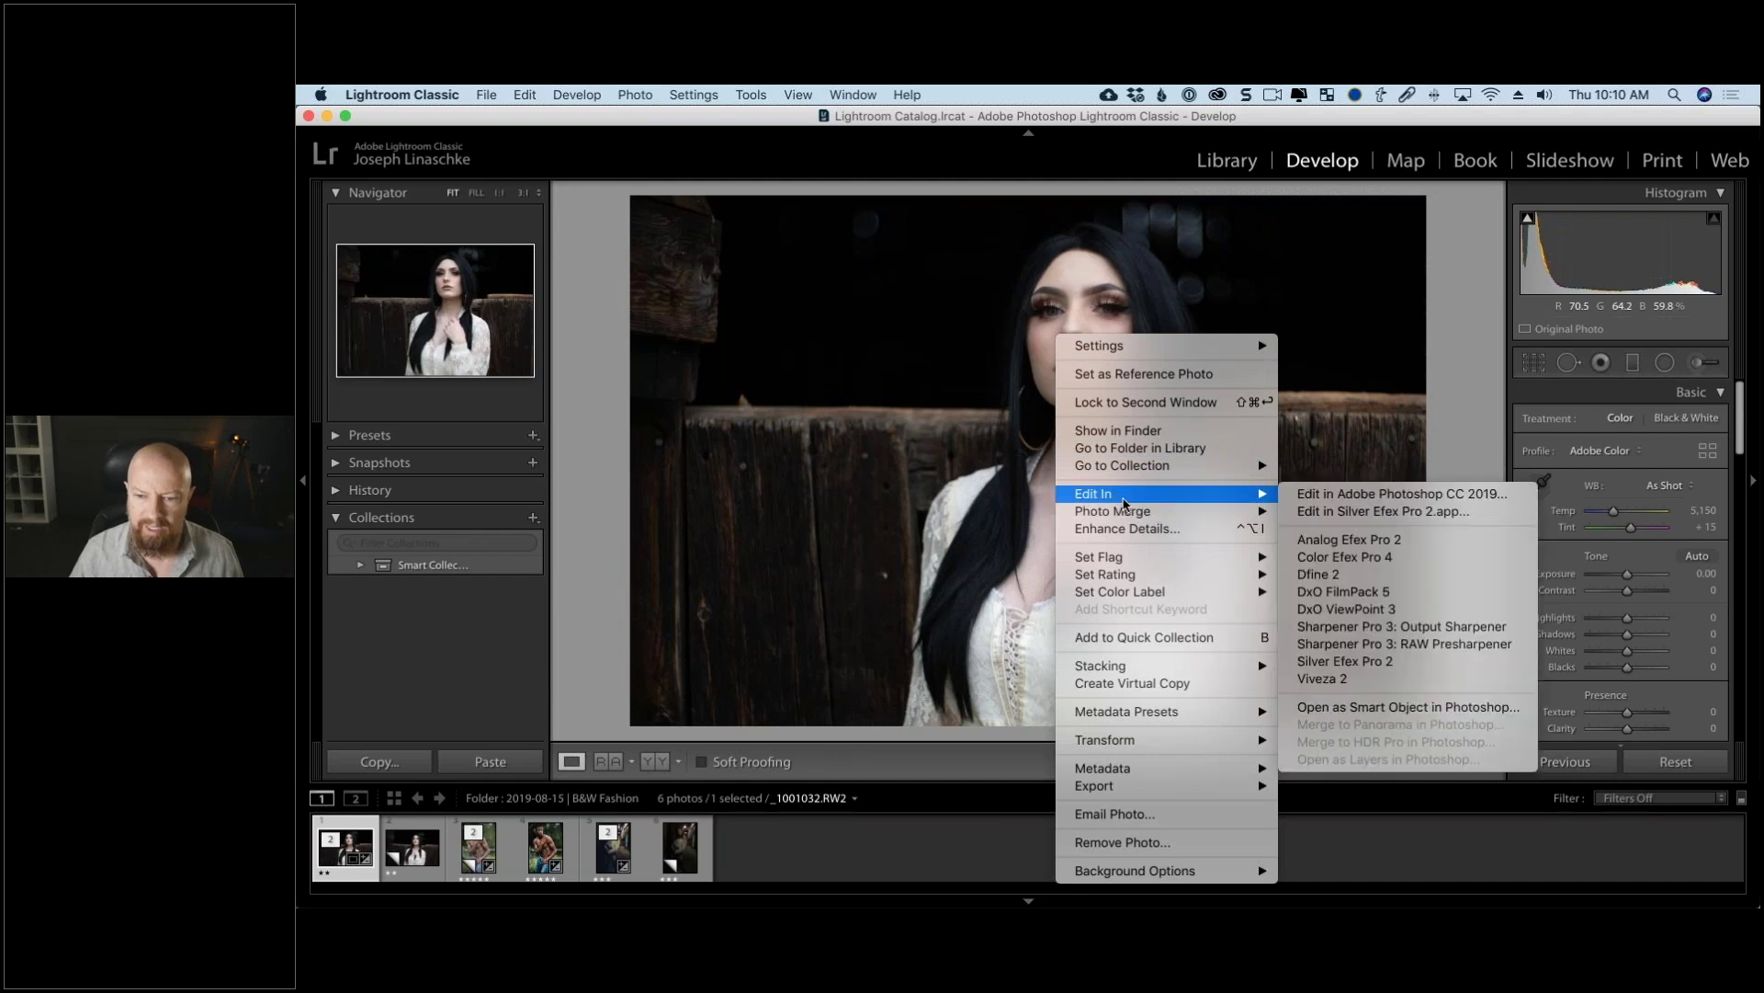
pyautogui.click(1355, 500)
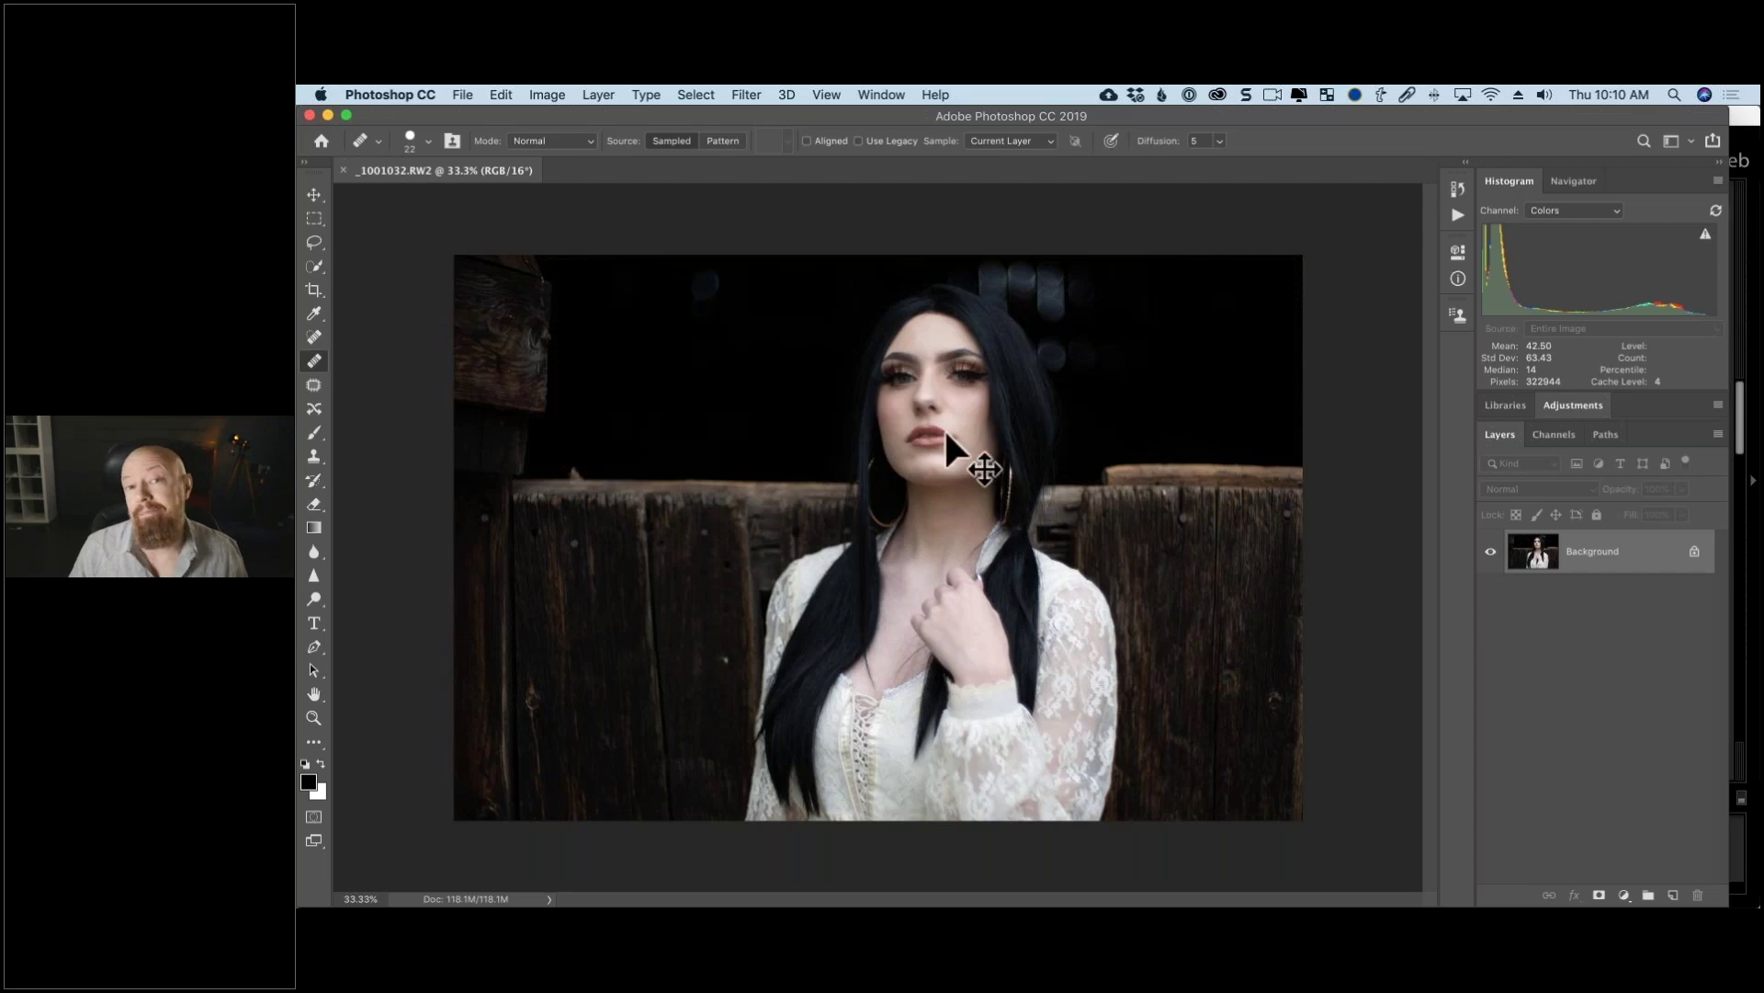
# Step: Examine the portrait's face at 100% and check the image's colour mode and bit depth
pyautogui.press('super+1')
pyautogui.moveTo(1063, 445)
pyautogui.mouseDown()
pyautogui.moveTo(909, 680)
pyautogui.moveTo(960, 616)
pyautogui.mouseUp()
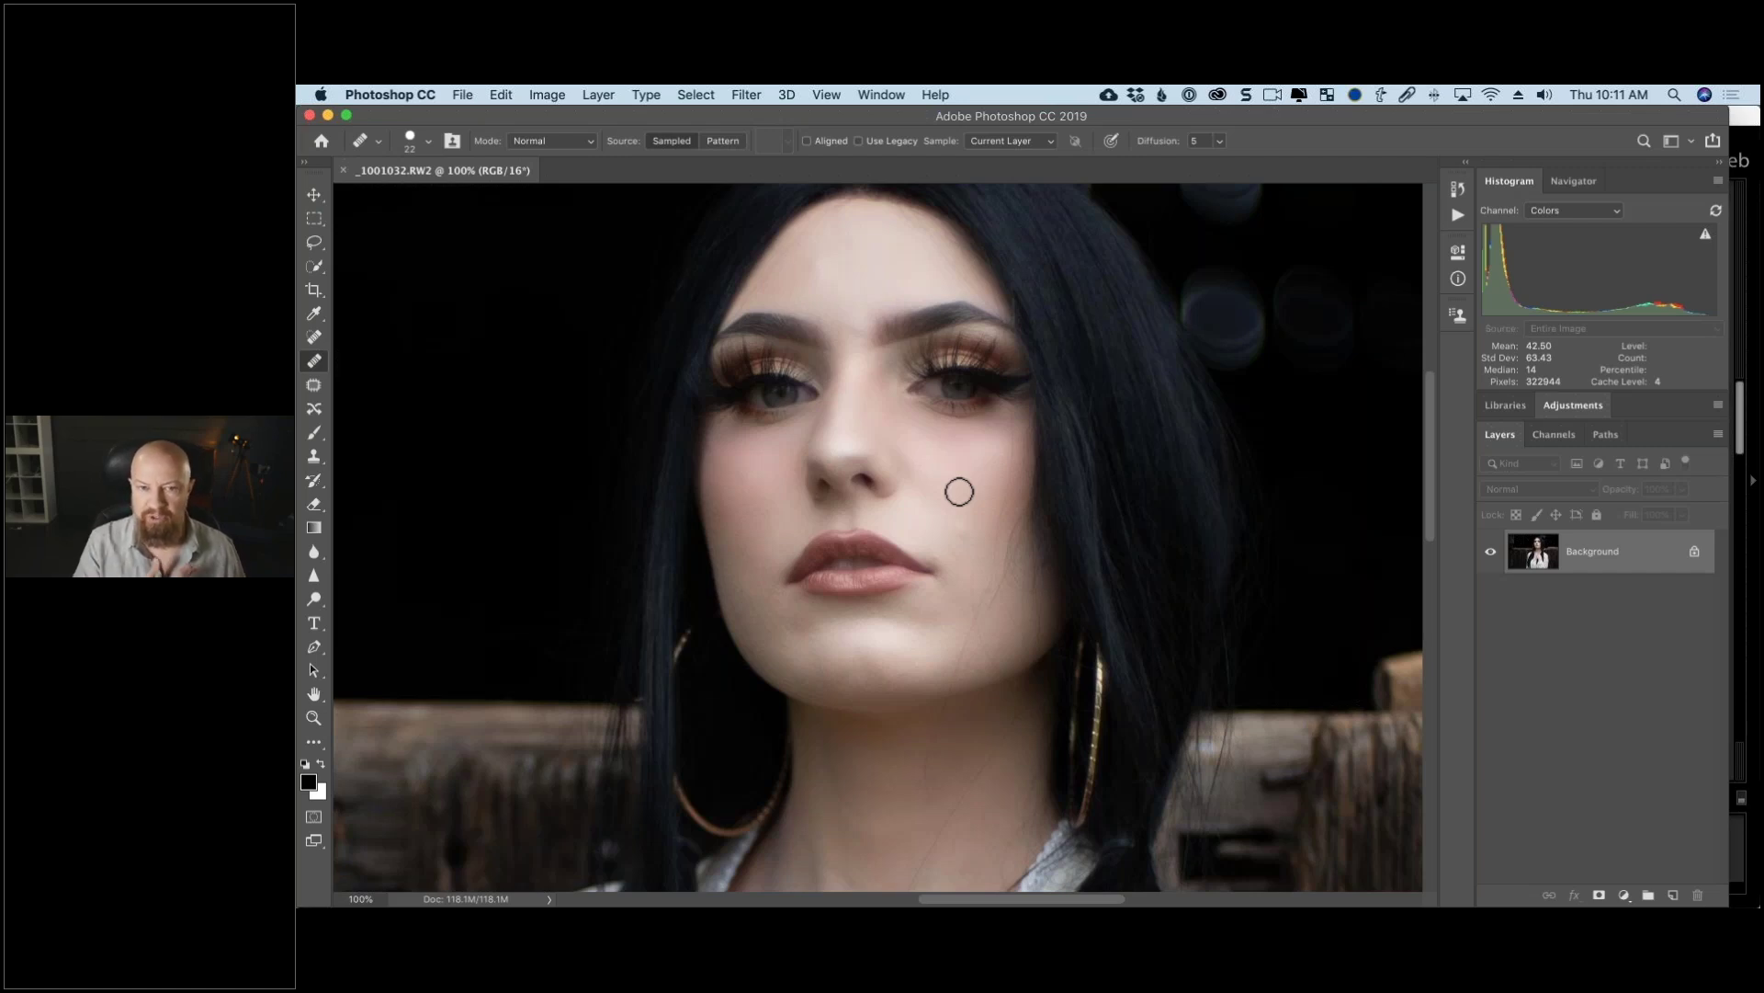
pyautogui.click(646, 95)
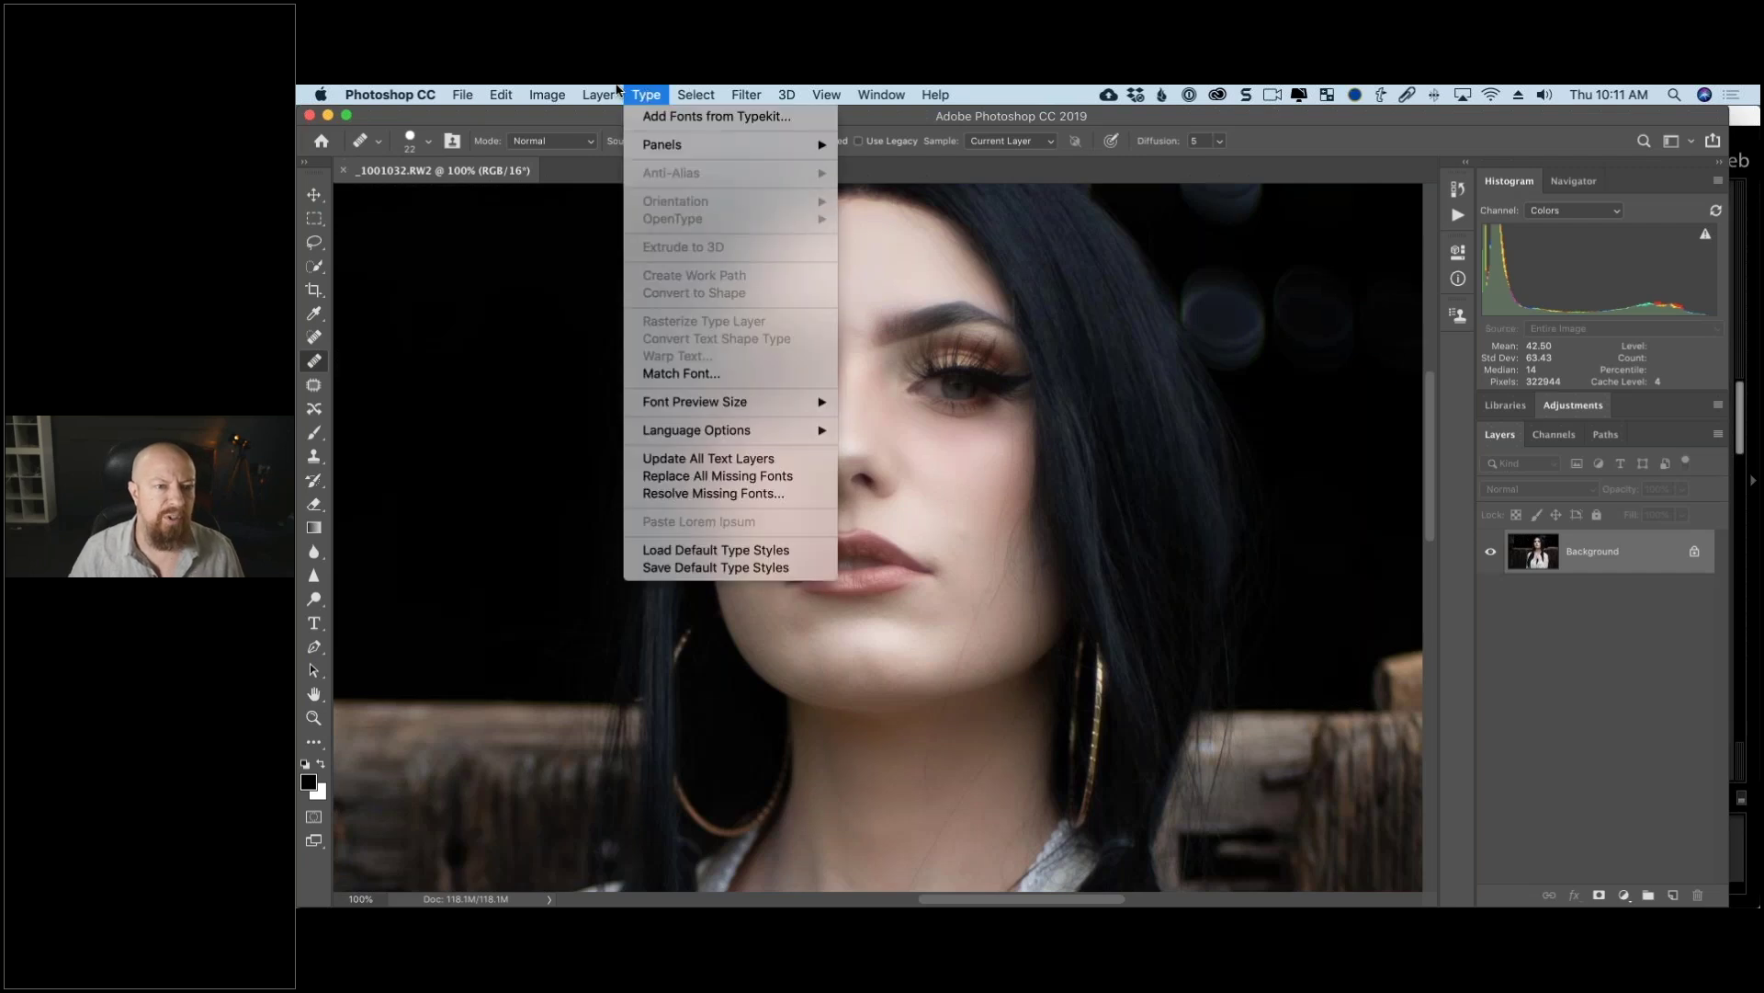
pyautogui.moveTo(603, 92)
pyautogui.moveTo(550, 95)
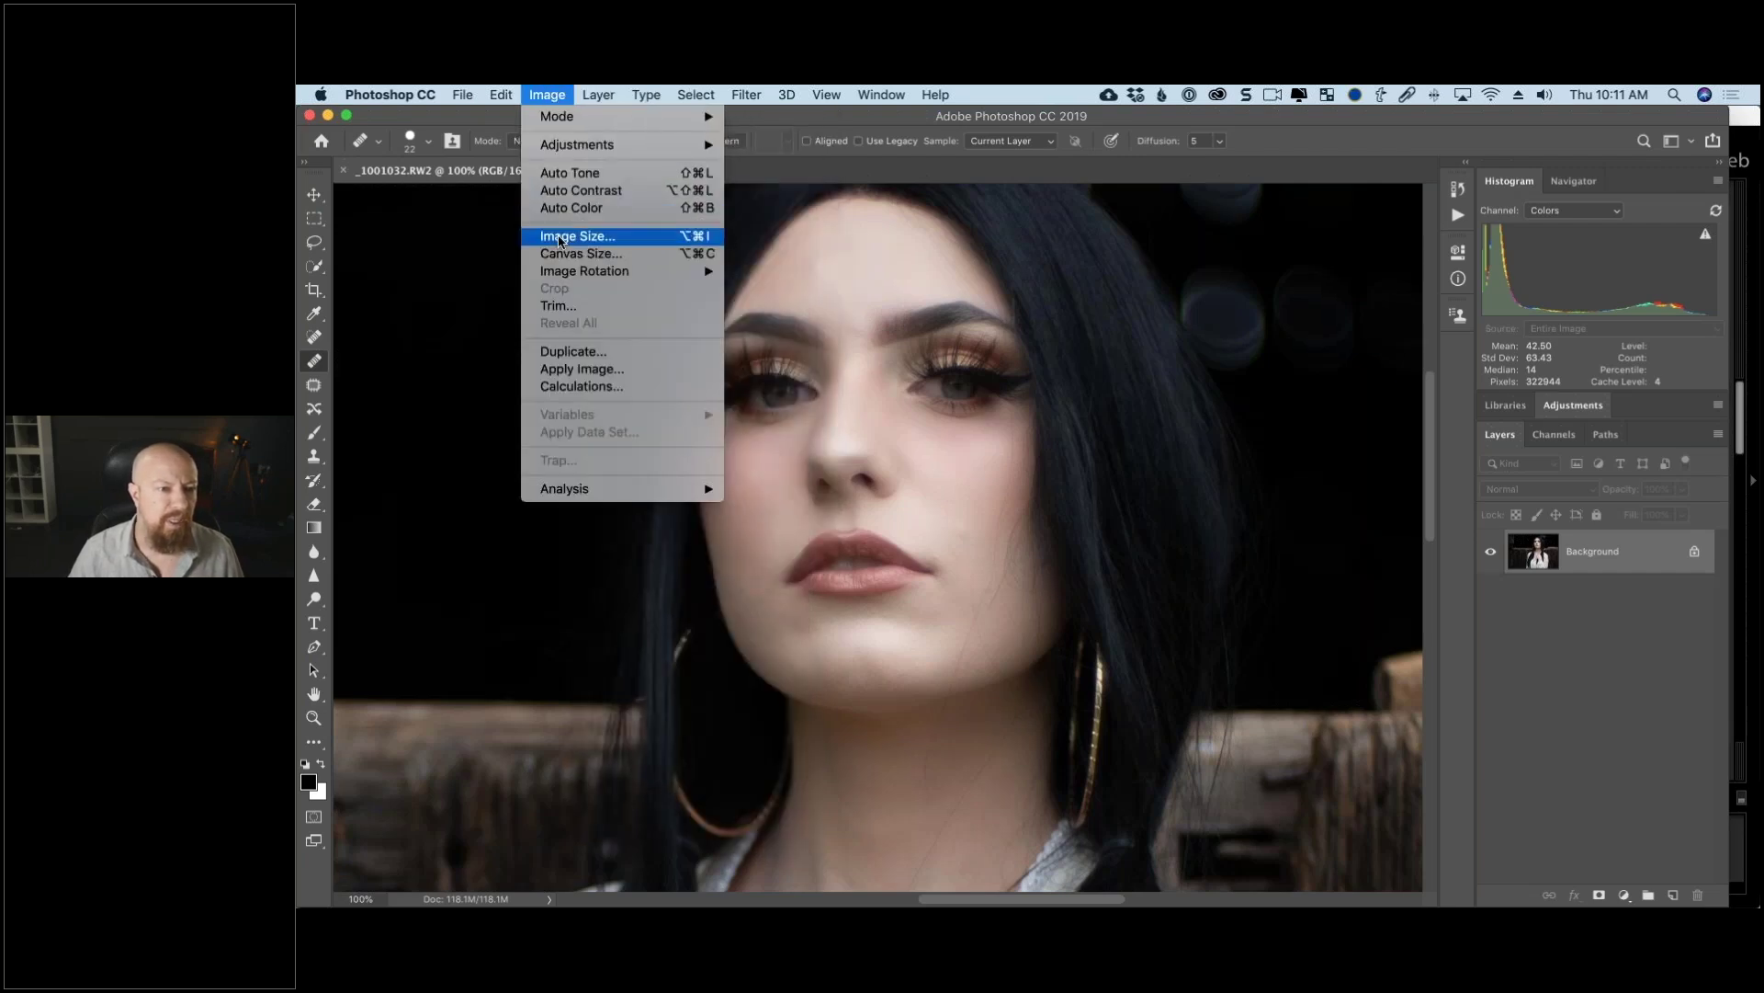
pyautogui.moveTo(682, 116)
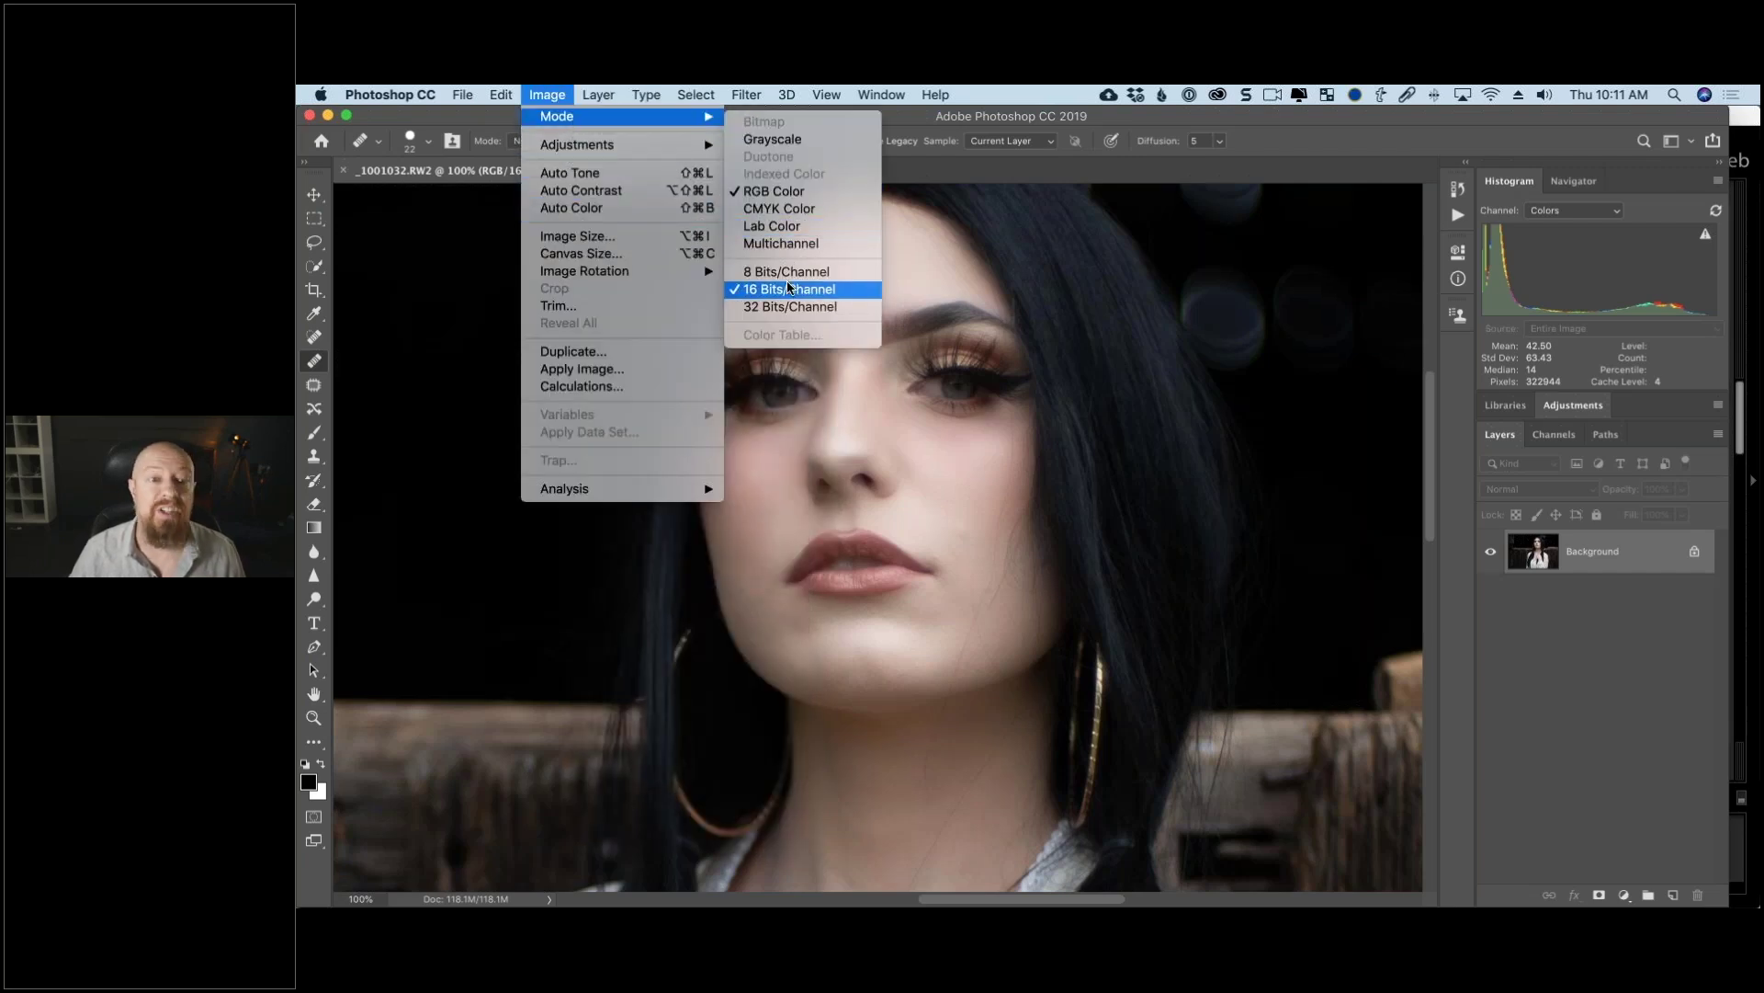
pyautogui.click(977, 286)
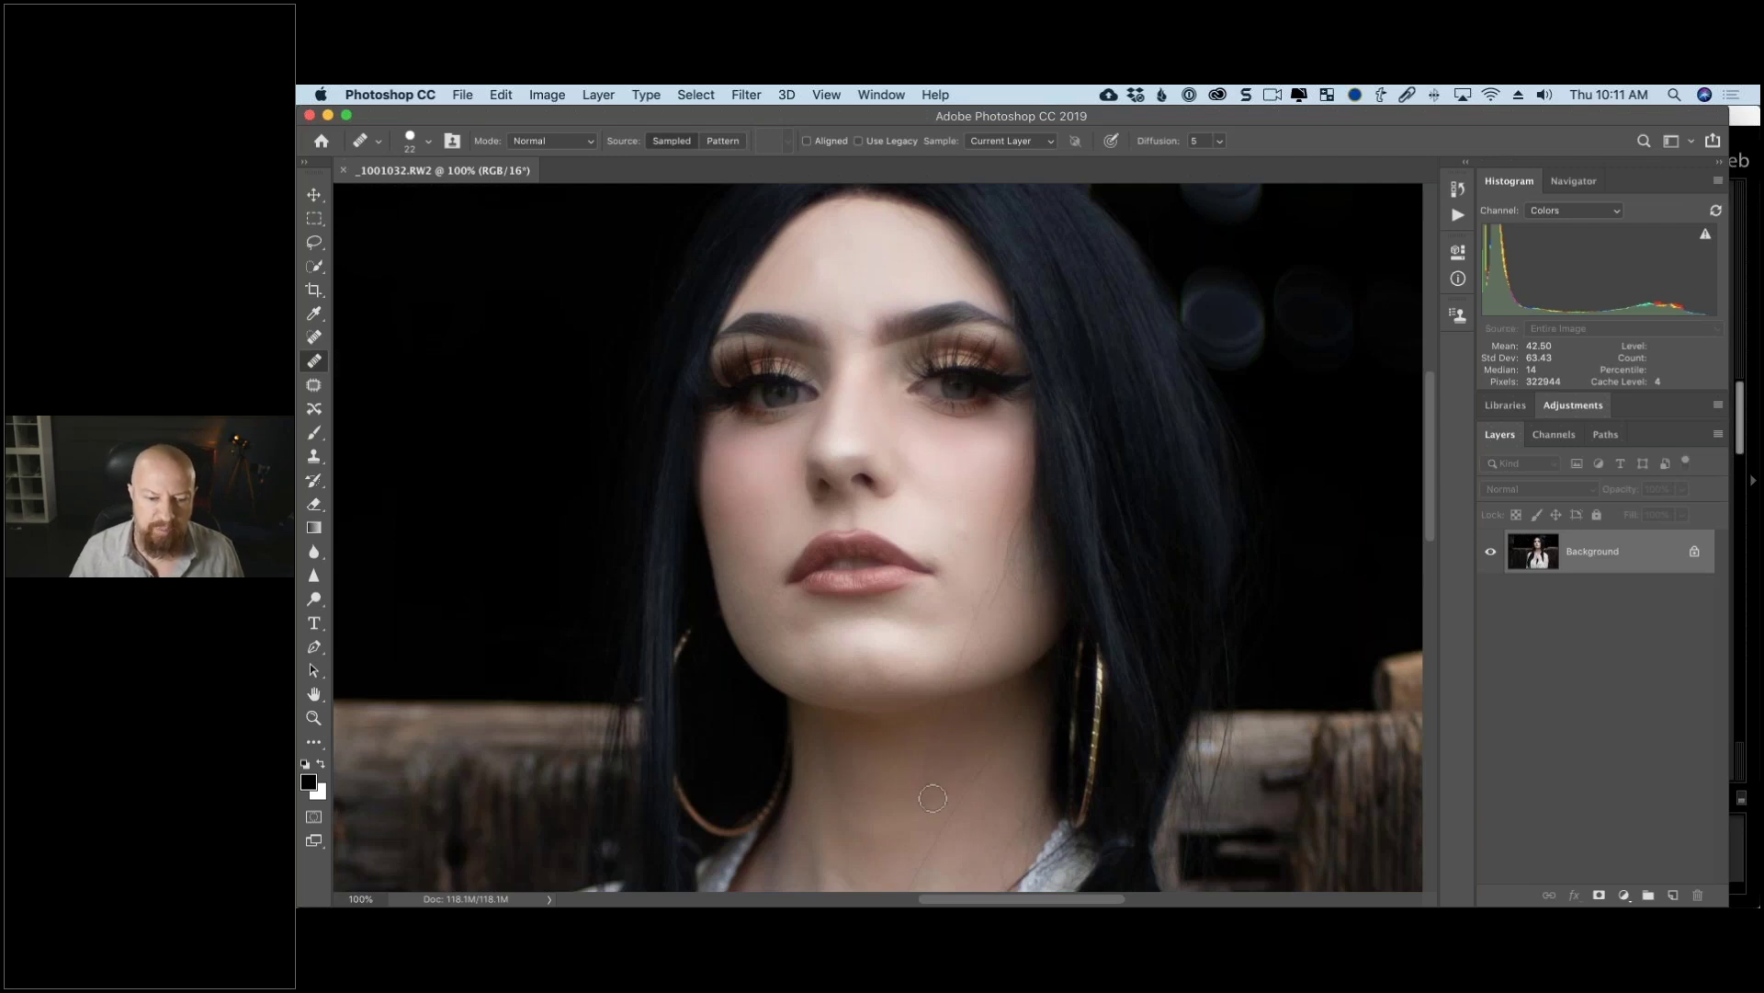
# Step: Inspect the skin and stray hairs around the portrait's cheeks and mouth at 200%
pyautogui.moveTo(1024, 642); pyautogui.dragTo(1053, 575)
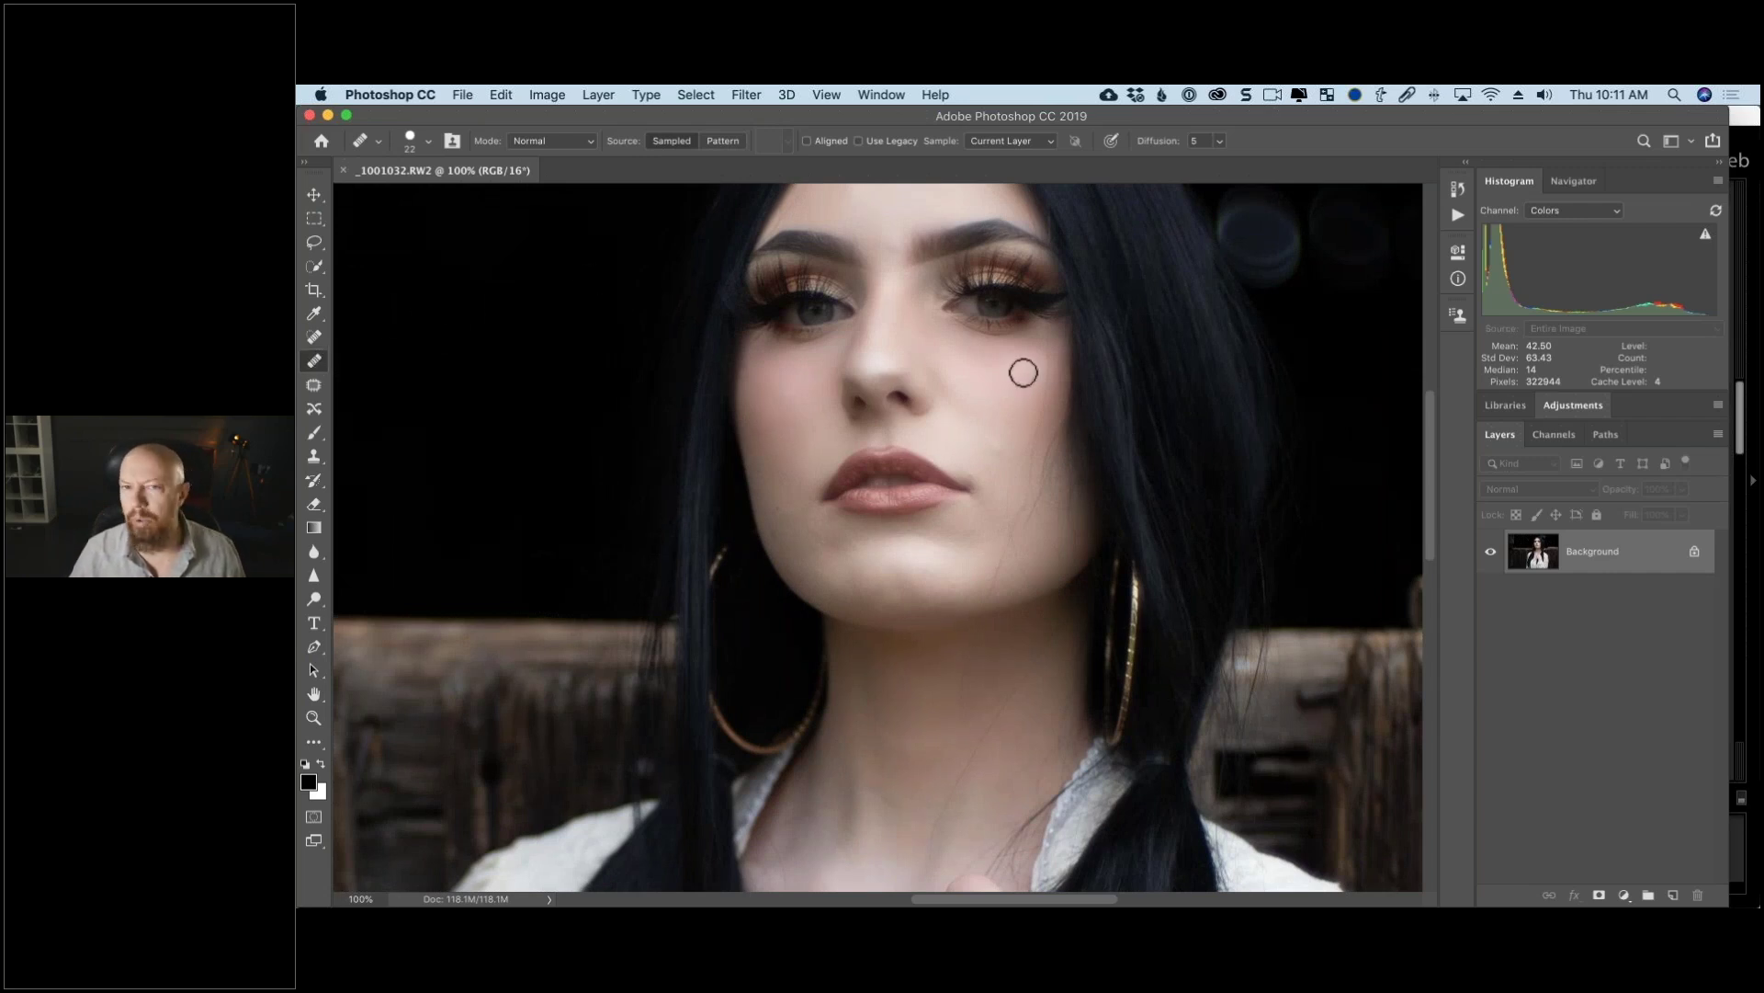
pyautogui.press('super+equal')
pyautogui.scroll(5, 1020, 375)
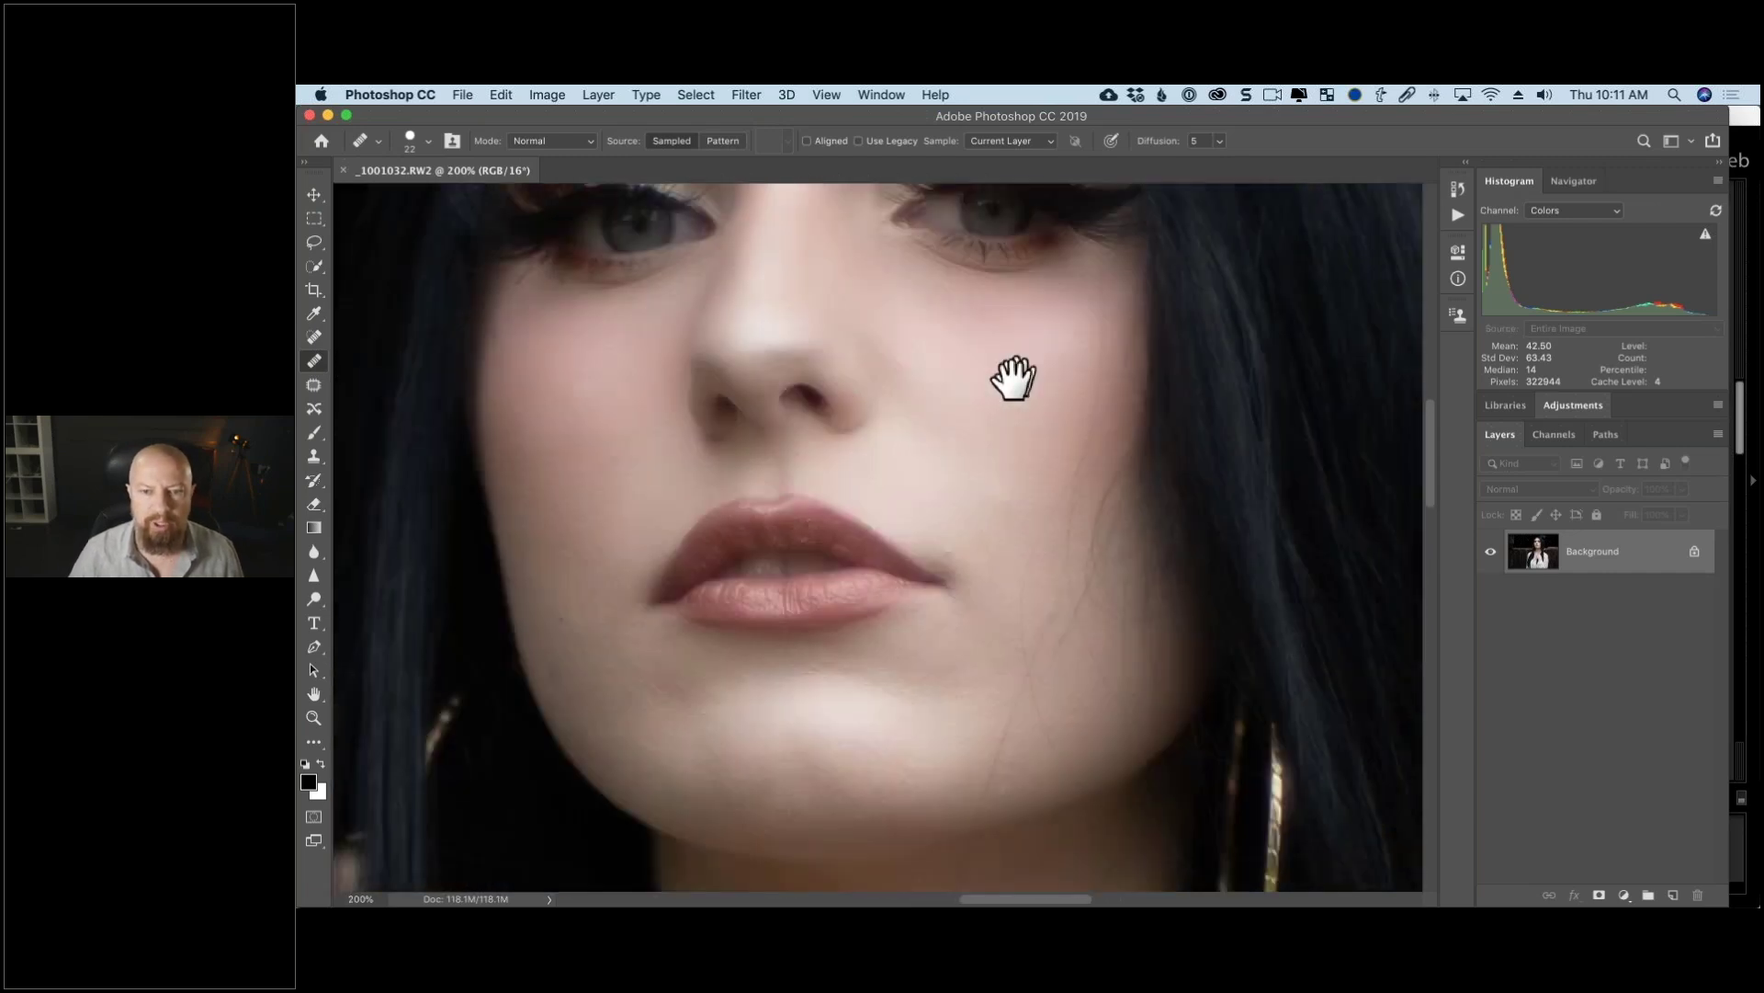
pyautogui.moveTo(1029, 360); pyautogui.dragTo(1033, 364)
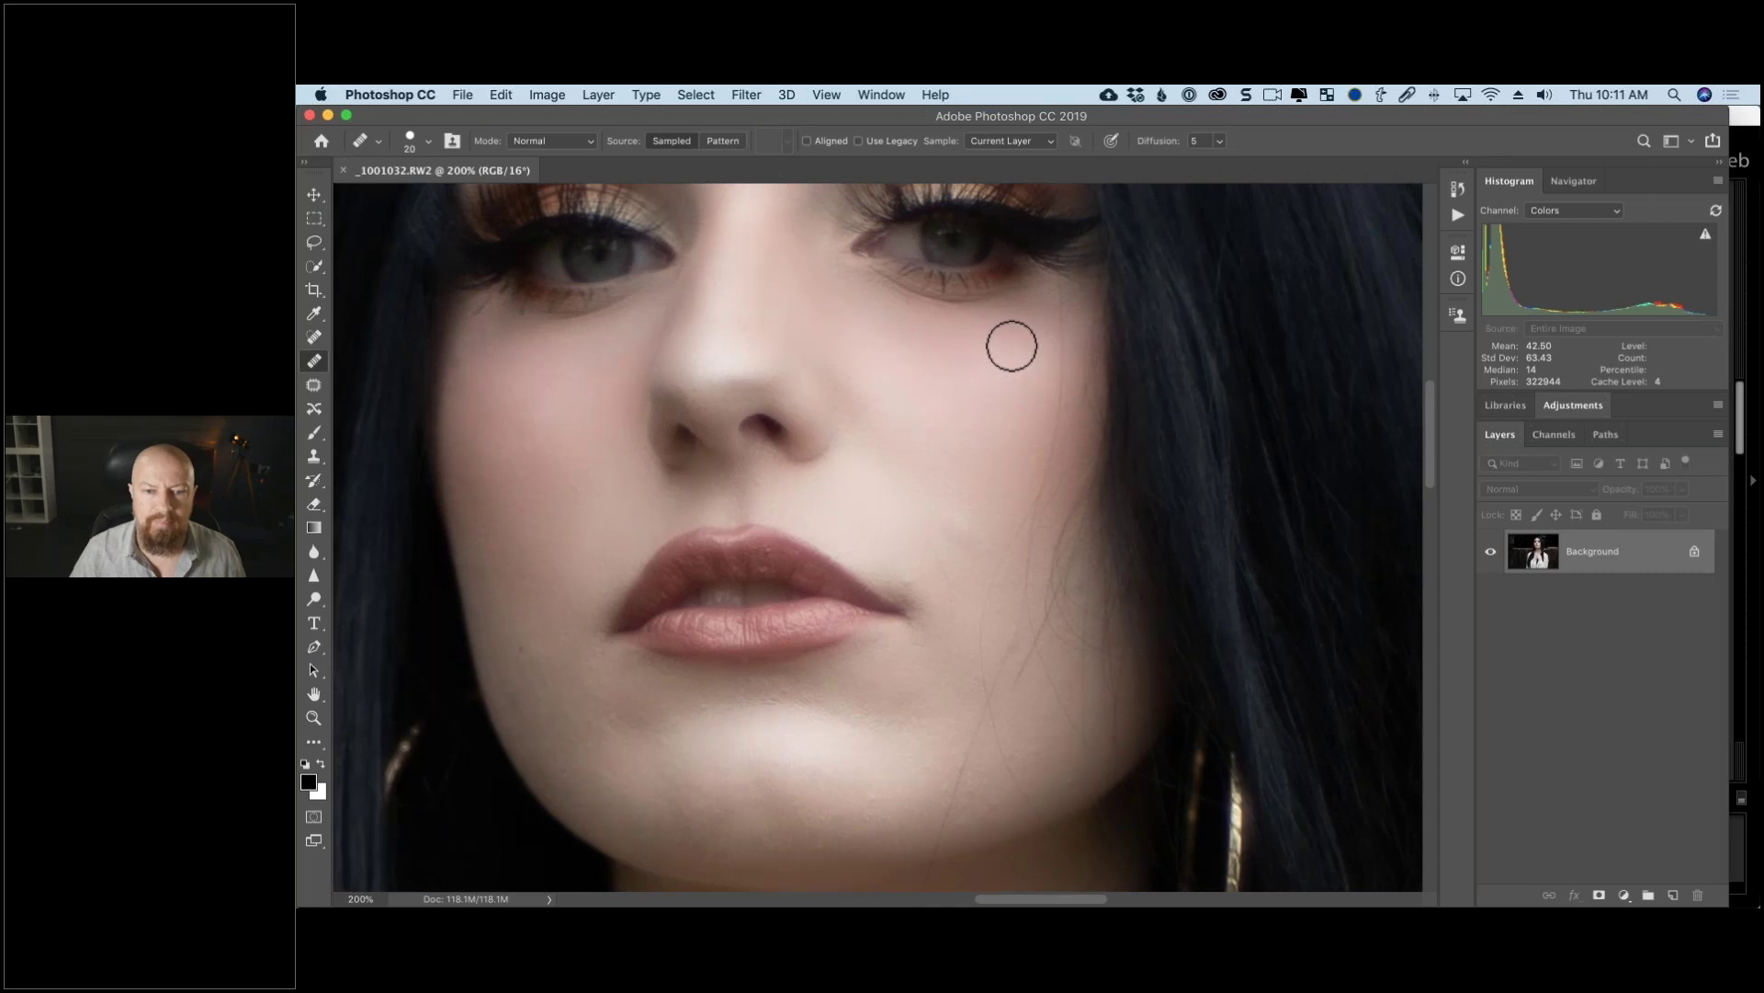
# Step: Open System Preferences, reduce the cursor size to Normal in the Accessibility display settings, and return to Photoshop
pyautogui.moveTo(1061, 901)
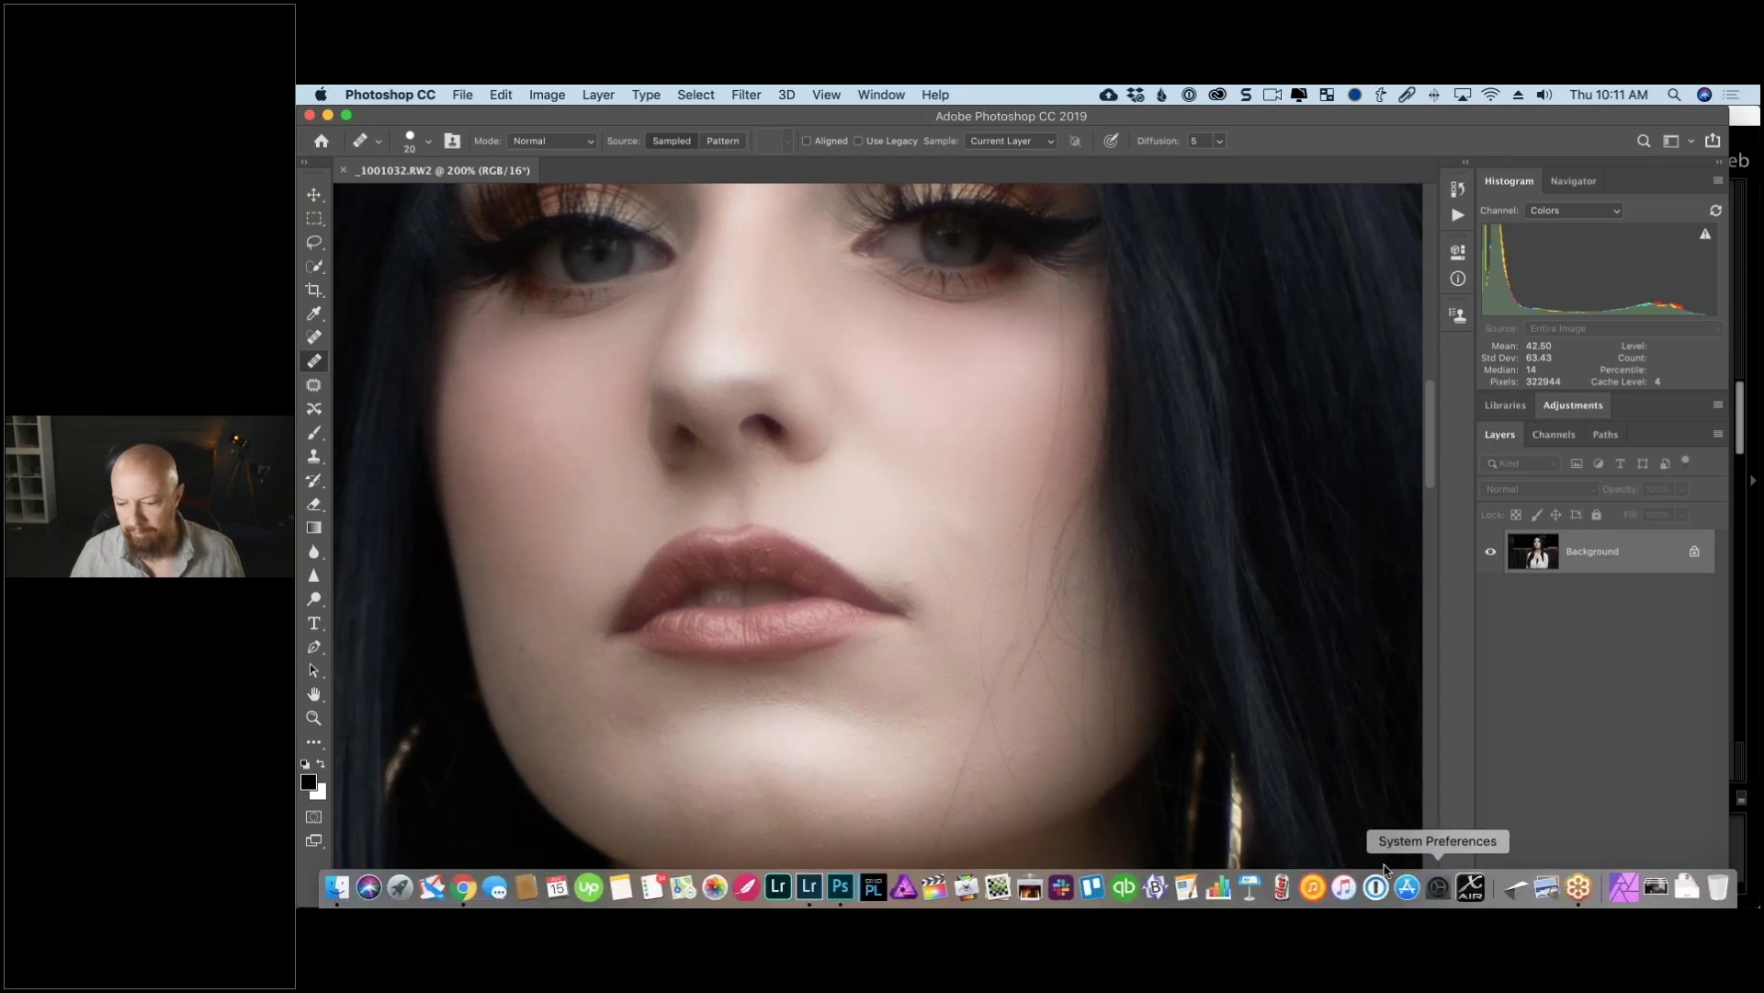
pyautogui.click(1439, 901)
pyautogui.click(1158, 505)
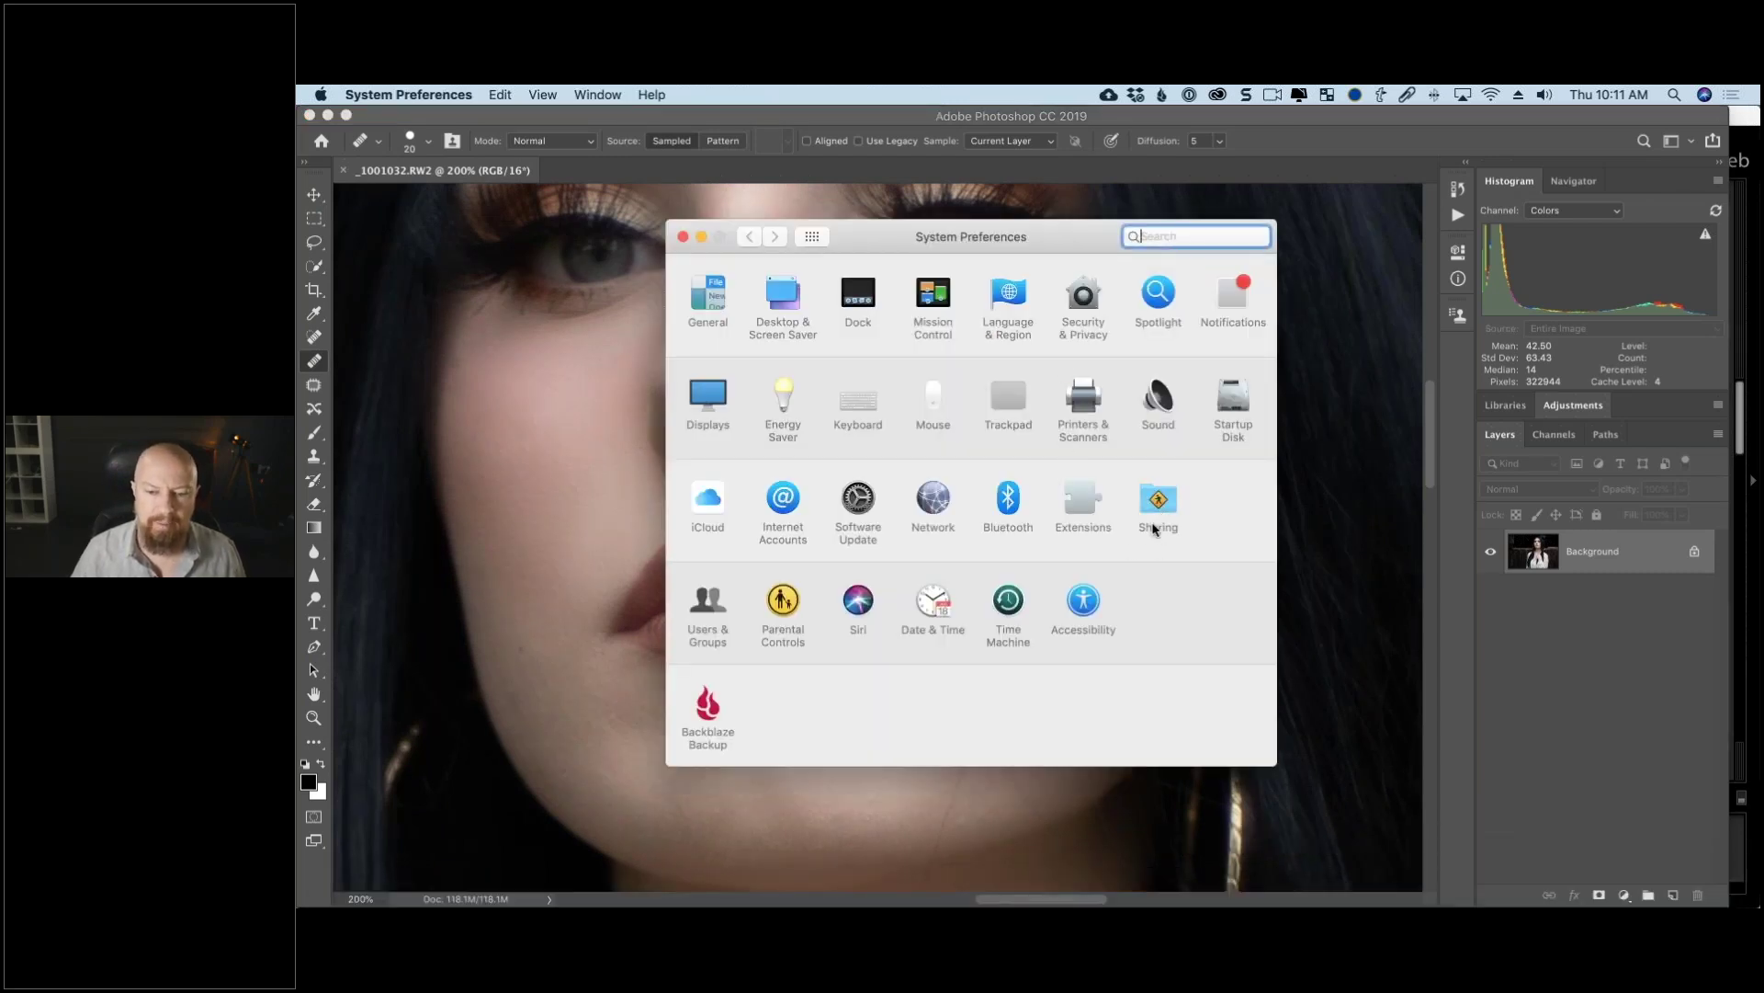
pyautogui.click(813, 241)
pyautogui.click(1080, 606)
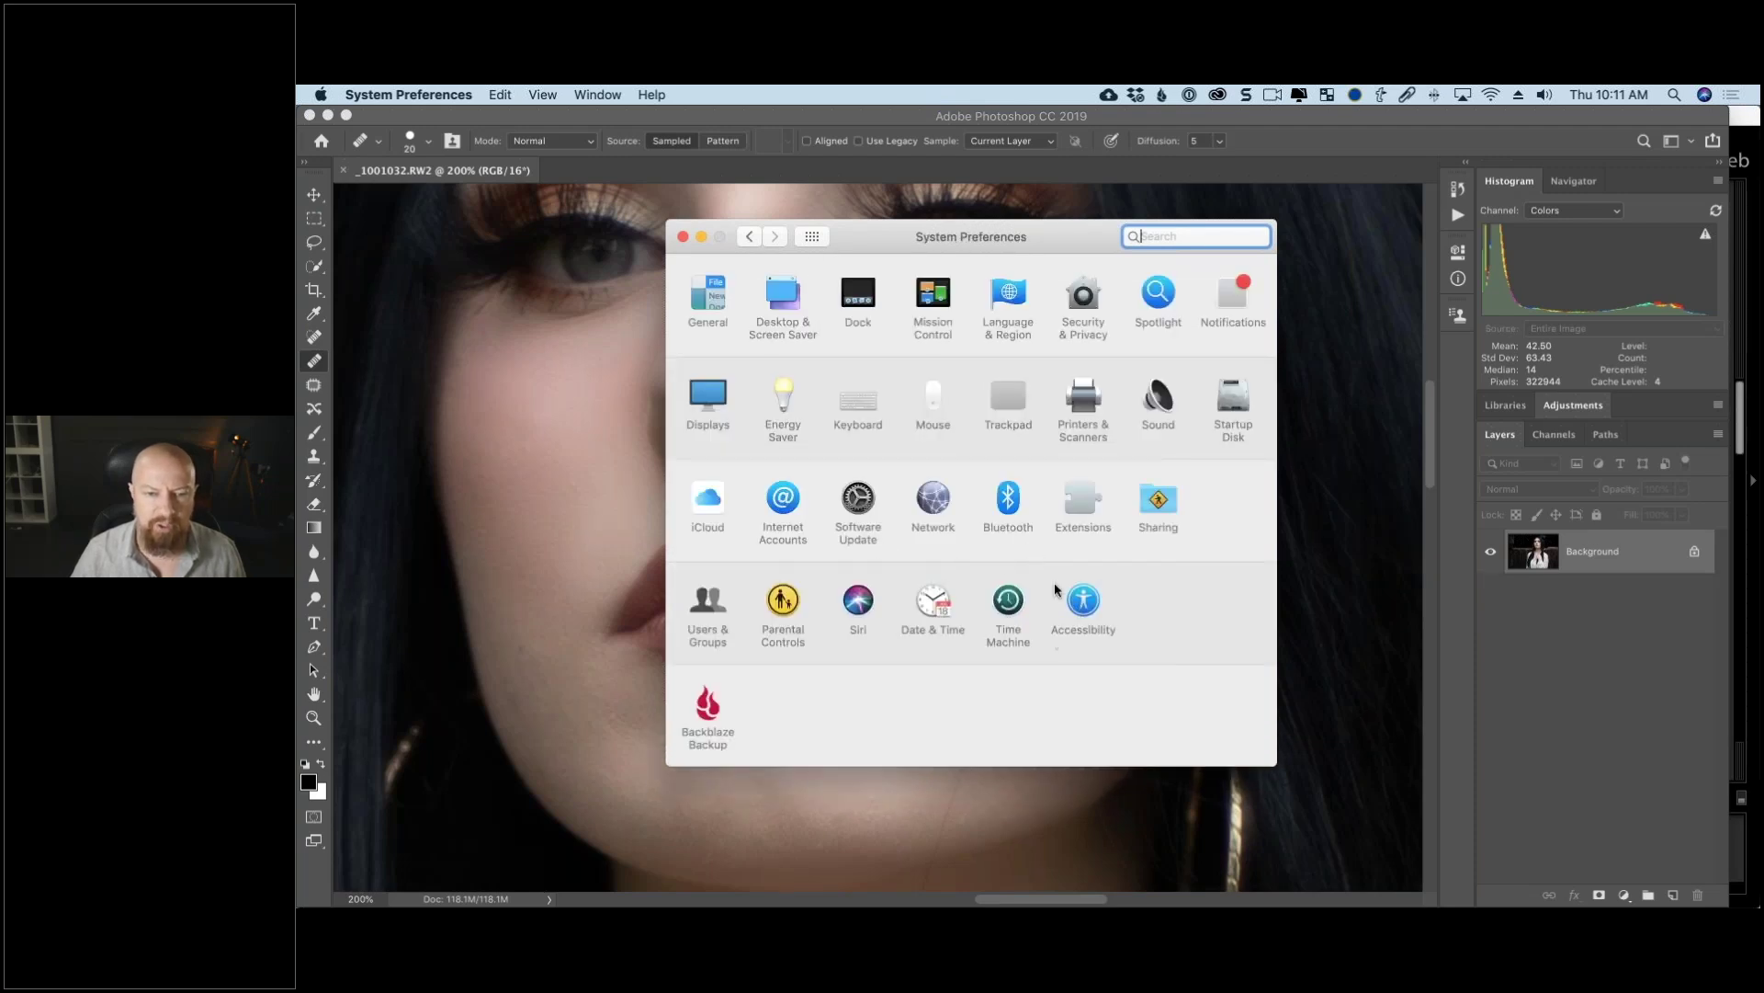
pyautogui.click(763, 440)
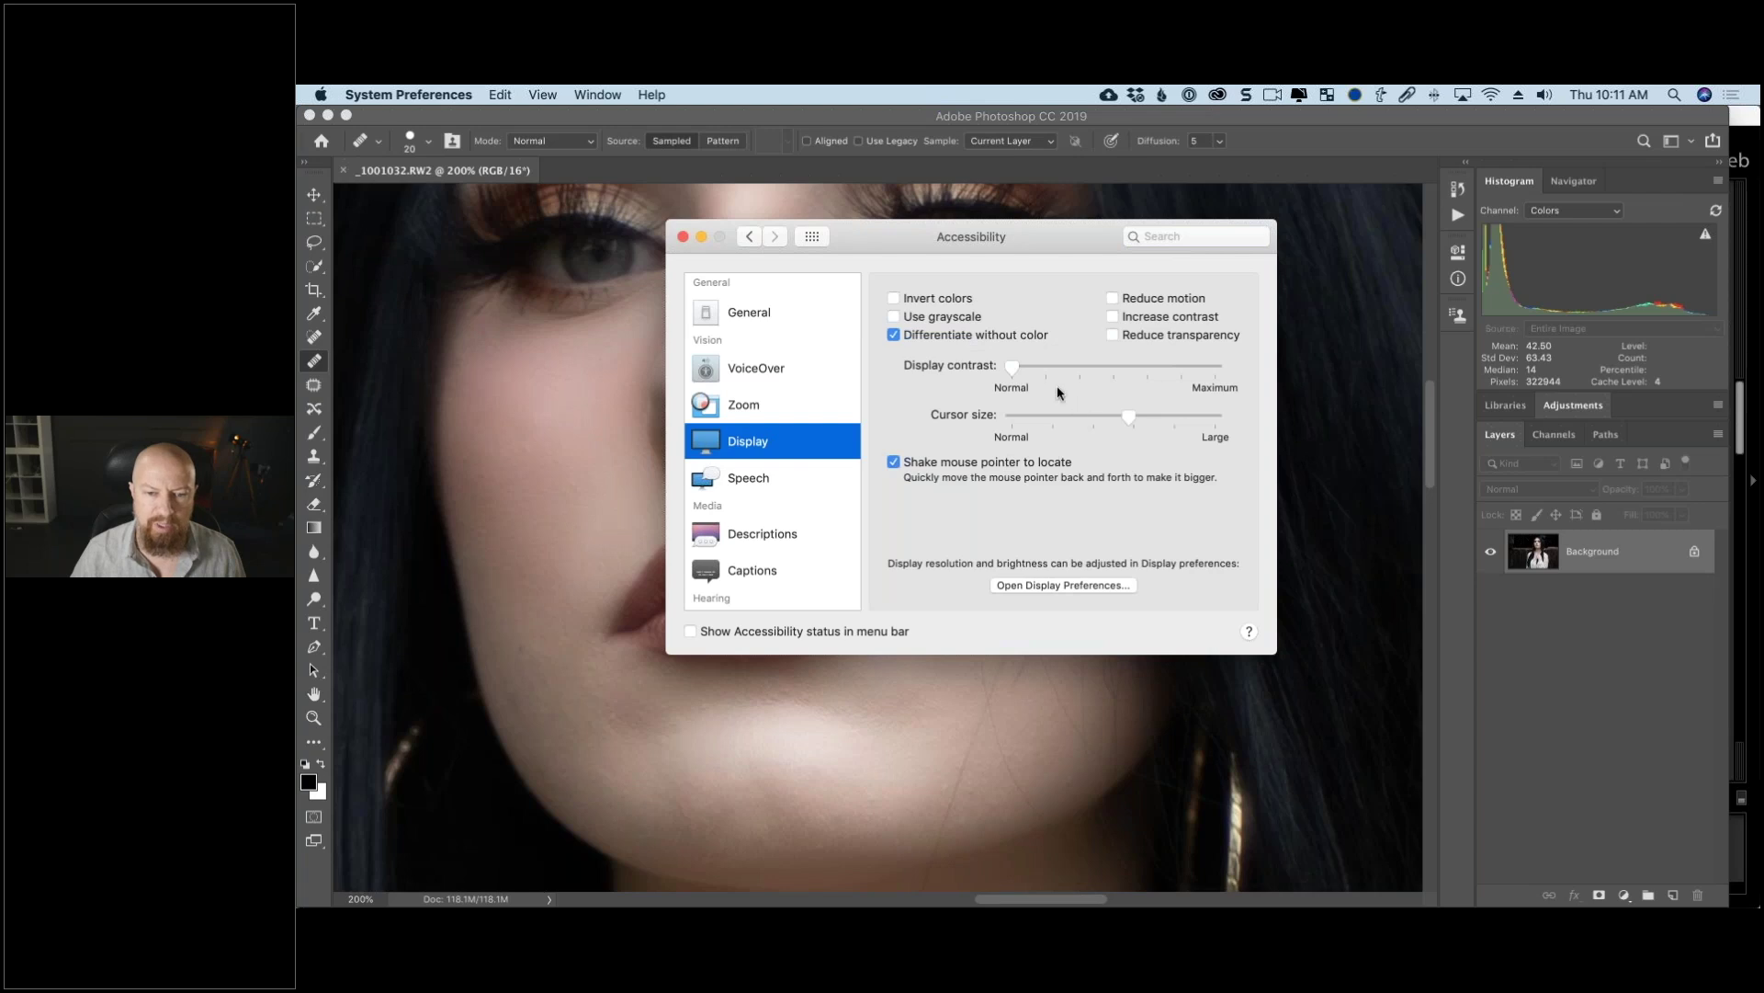
pyautogui.moveTo(1031, 242); pyautogui.dragTo(1067, 449)
pyautogui.click(938, 354)
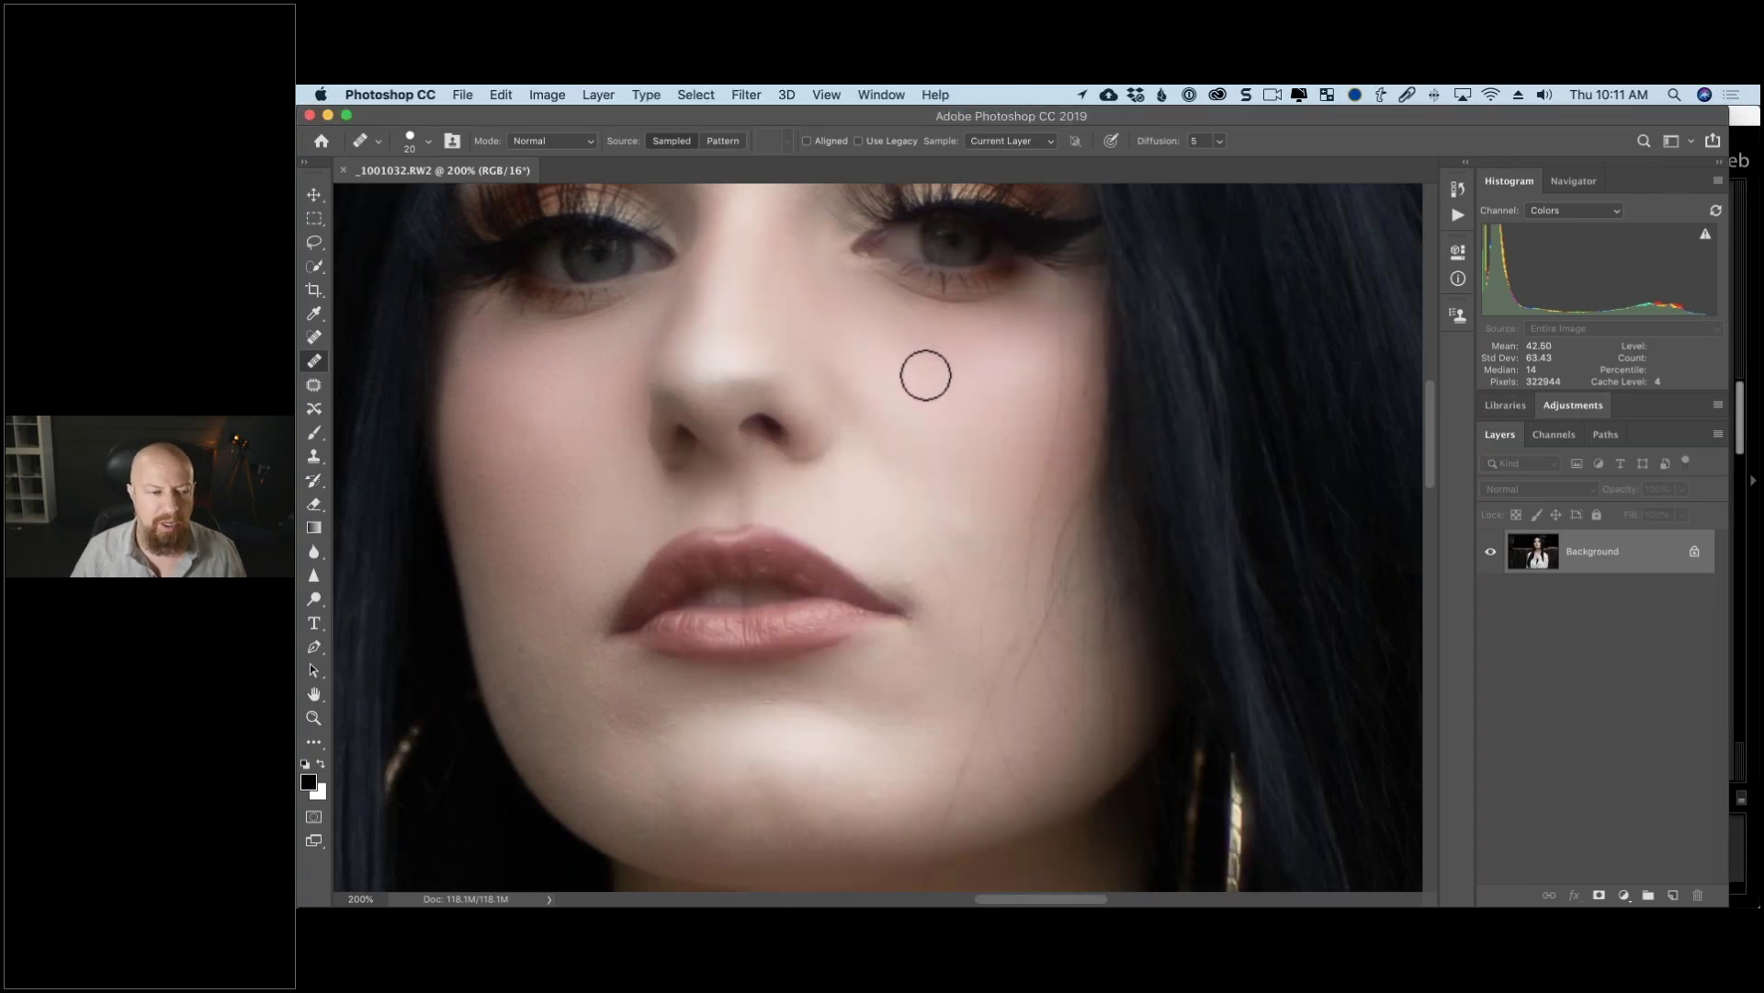
pyautogui.keyDown('ctrl'); pyautogui.keyDown('alt'); pyautogui.click(930, 377); pyautogui.keyUp('alt'); pyautogui.keyUp('ctrl')
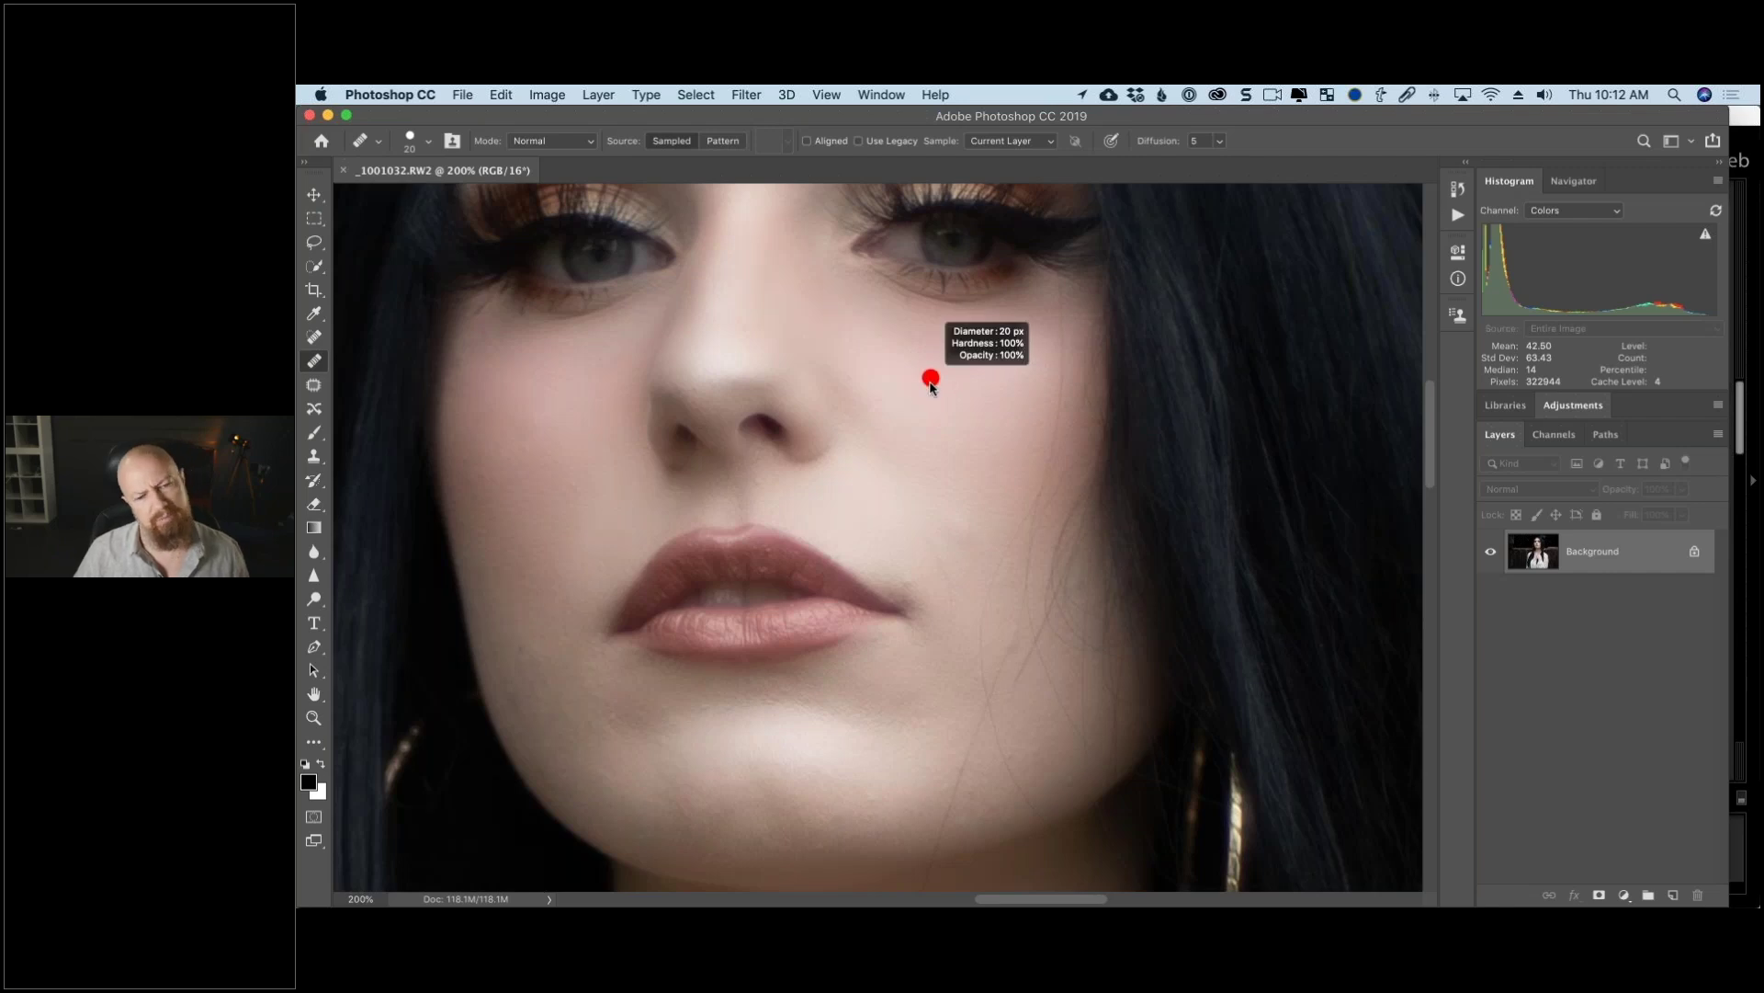
pyautogui.press('super+Tab')
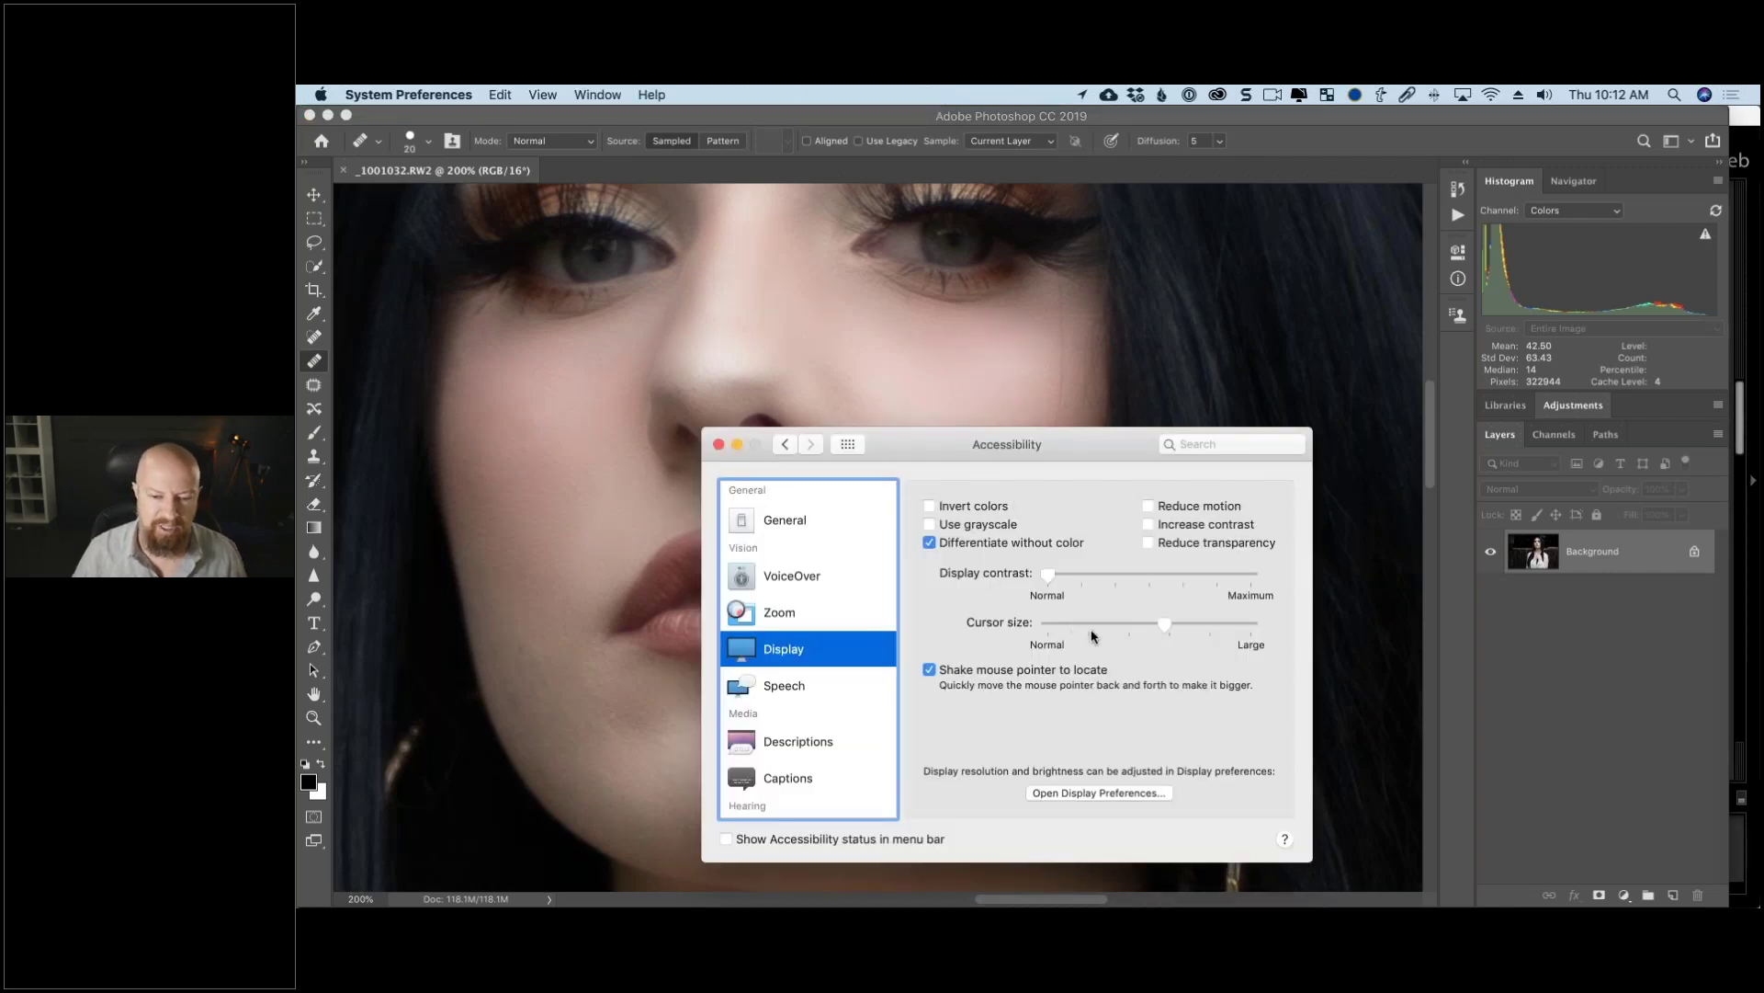
pyautogui.moveTo(1154, 629); pyautogui.dragTo(1036, 624)
pyautogui.click(968, 379)
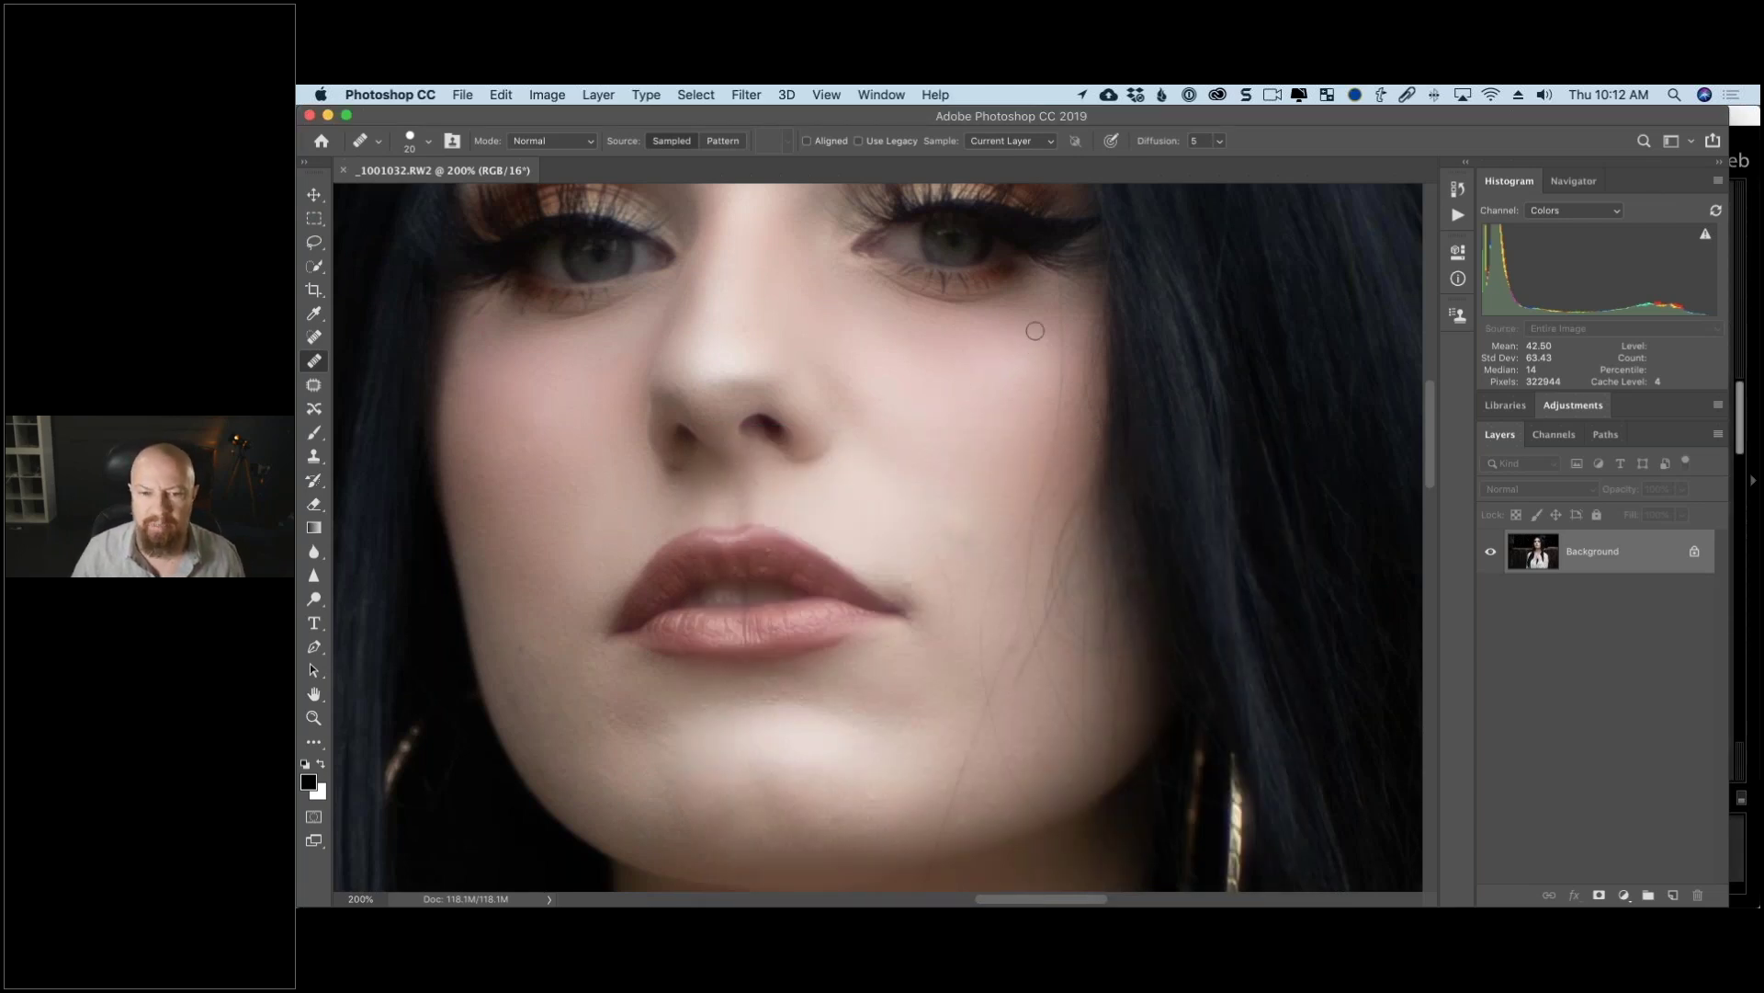
# Step: Sample clean cheek skin with the Healing Brush and heal the small mark on the cheek beside the mouth
pyautogui.press('super+z')
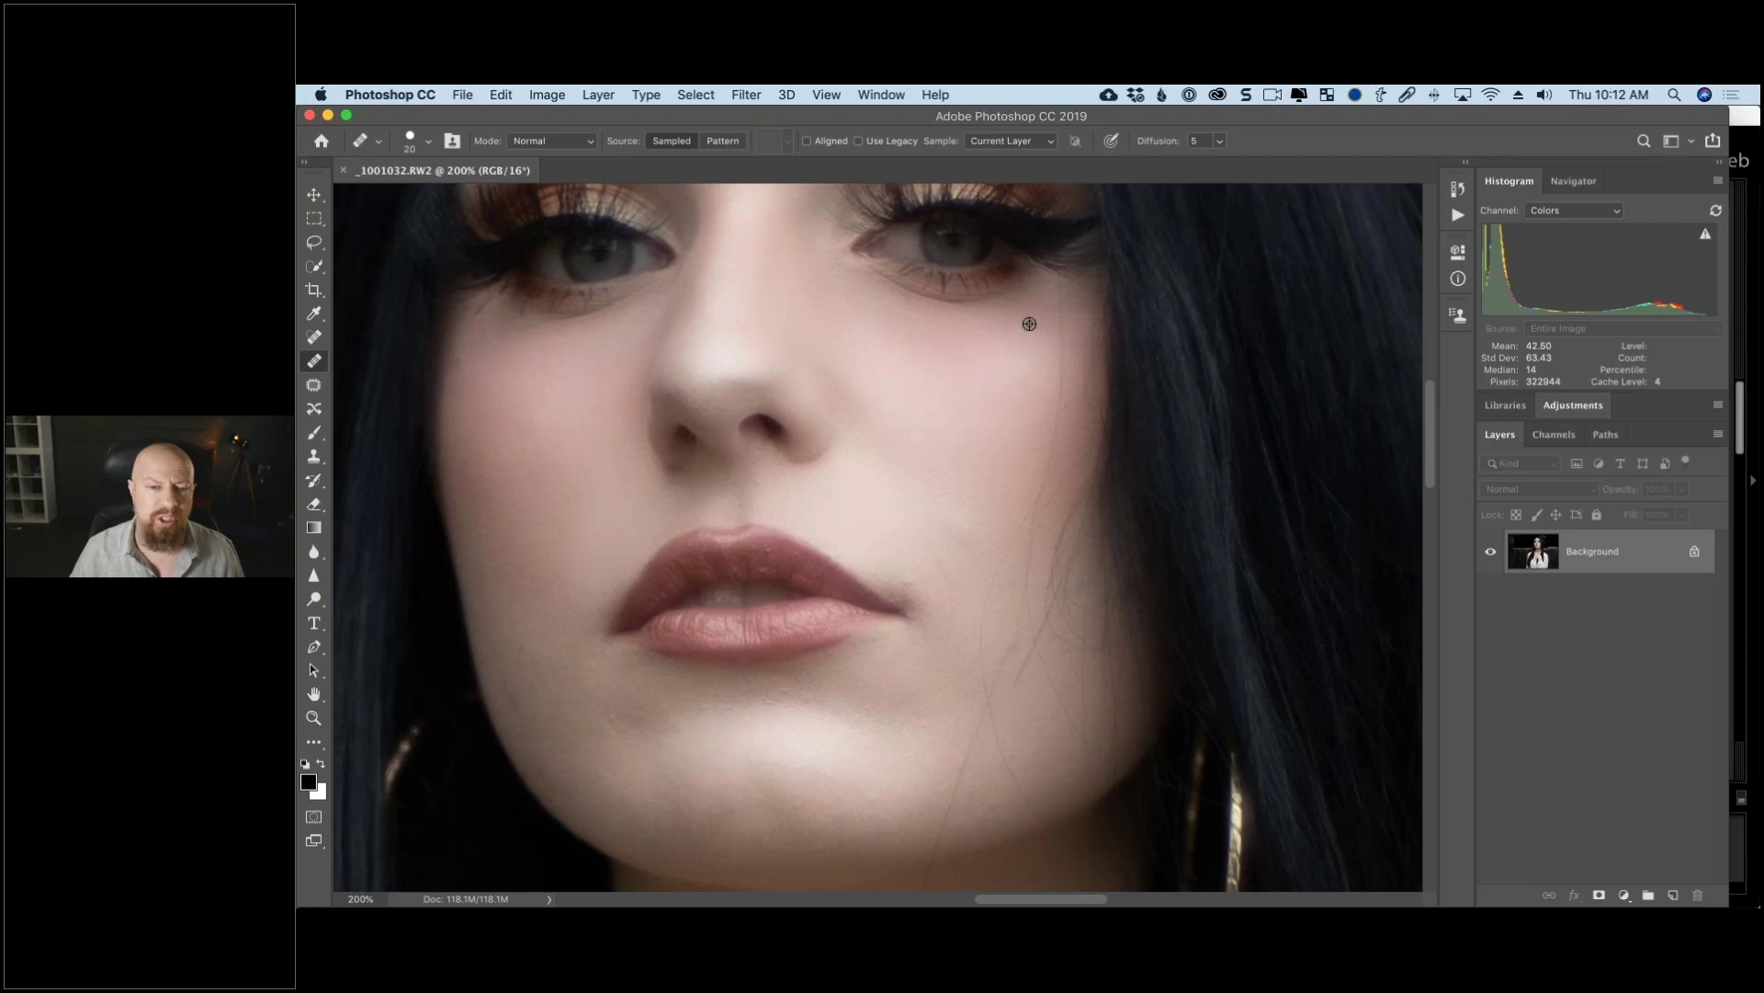
pyautogui.click(1026, 326)
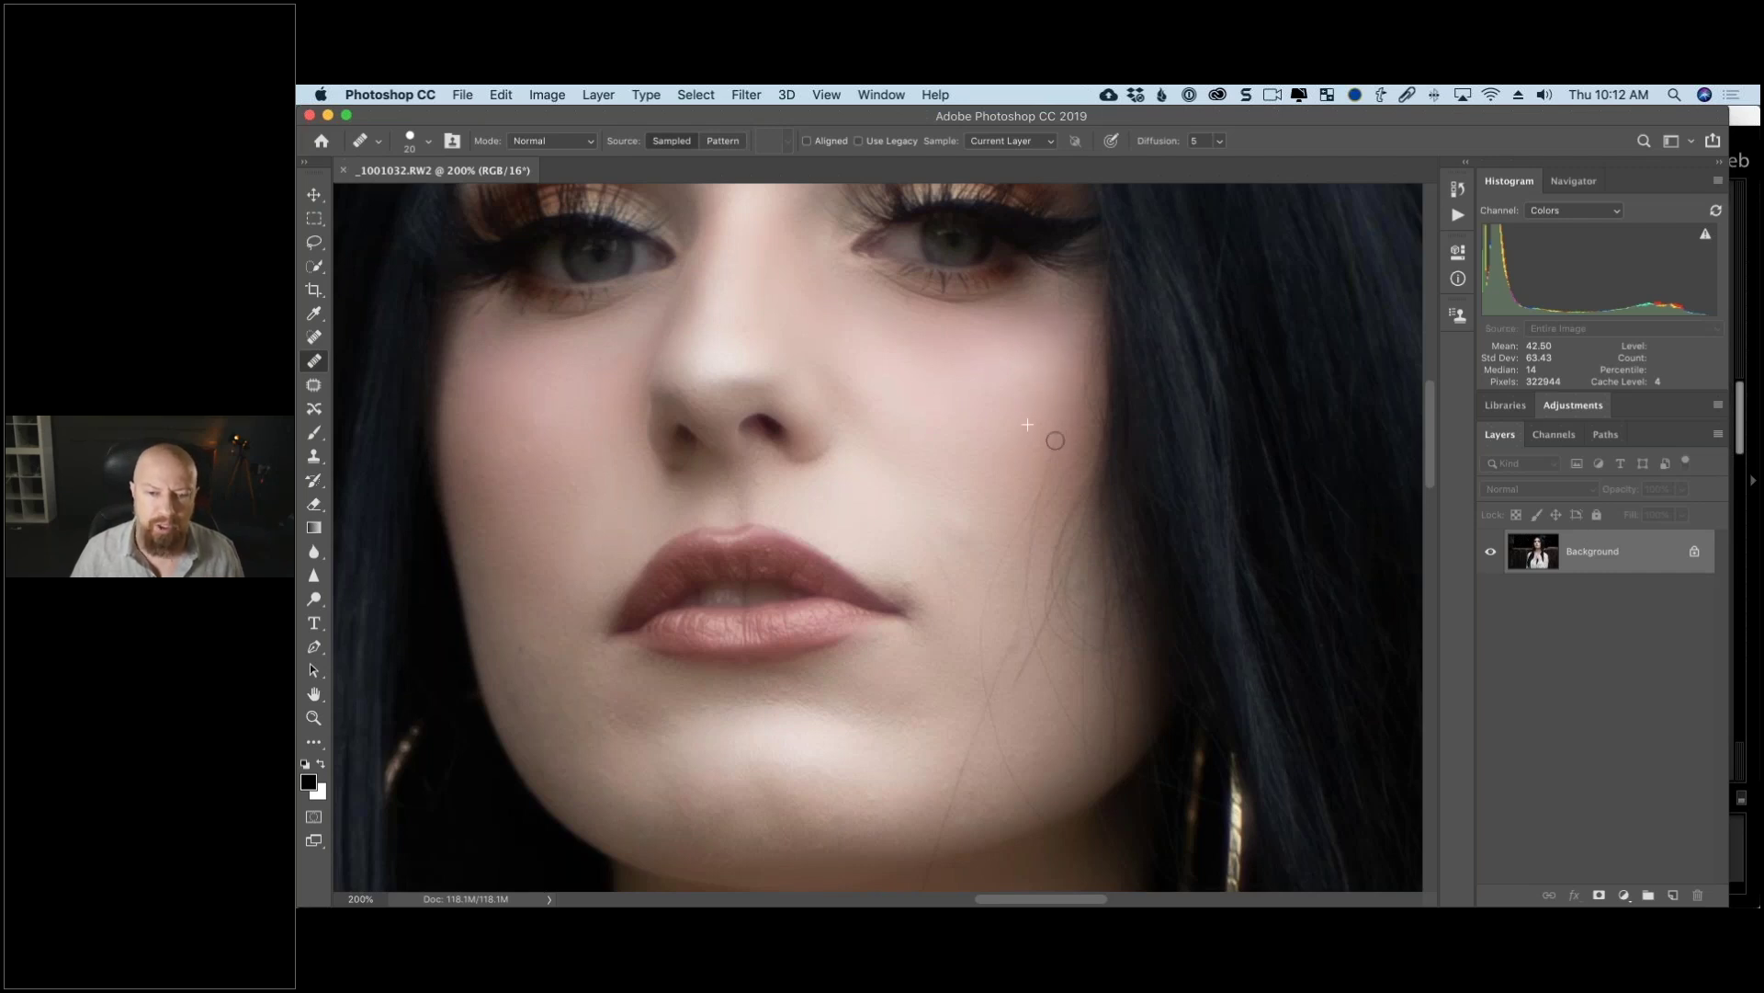
pyautogui.click(966, 570)
pyautogui.press('super+z')
pyautogui.click(969, 572)
pyautogui.press('super+z')
pyautogui.click(976, 568)
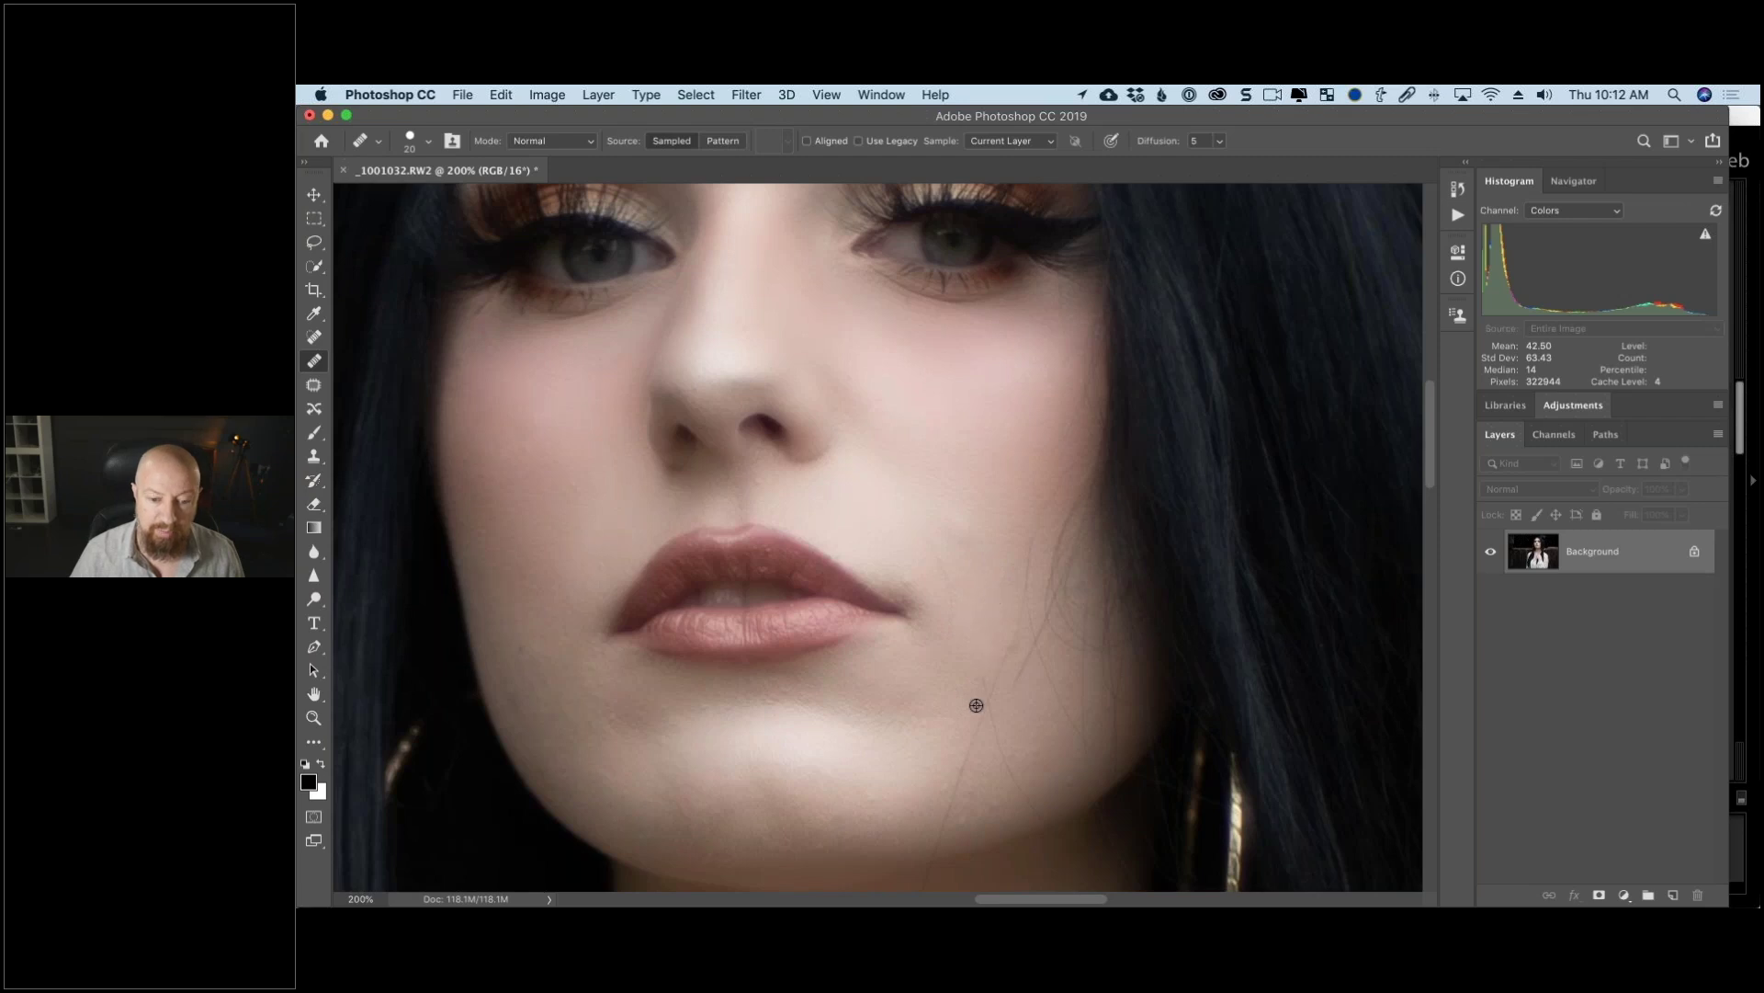
# Step: Heal the stray hair crossing the jaw and the short curved hair on the middle of the neck
pyautogui.scroll(-5, 982, 480)
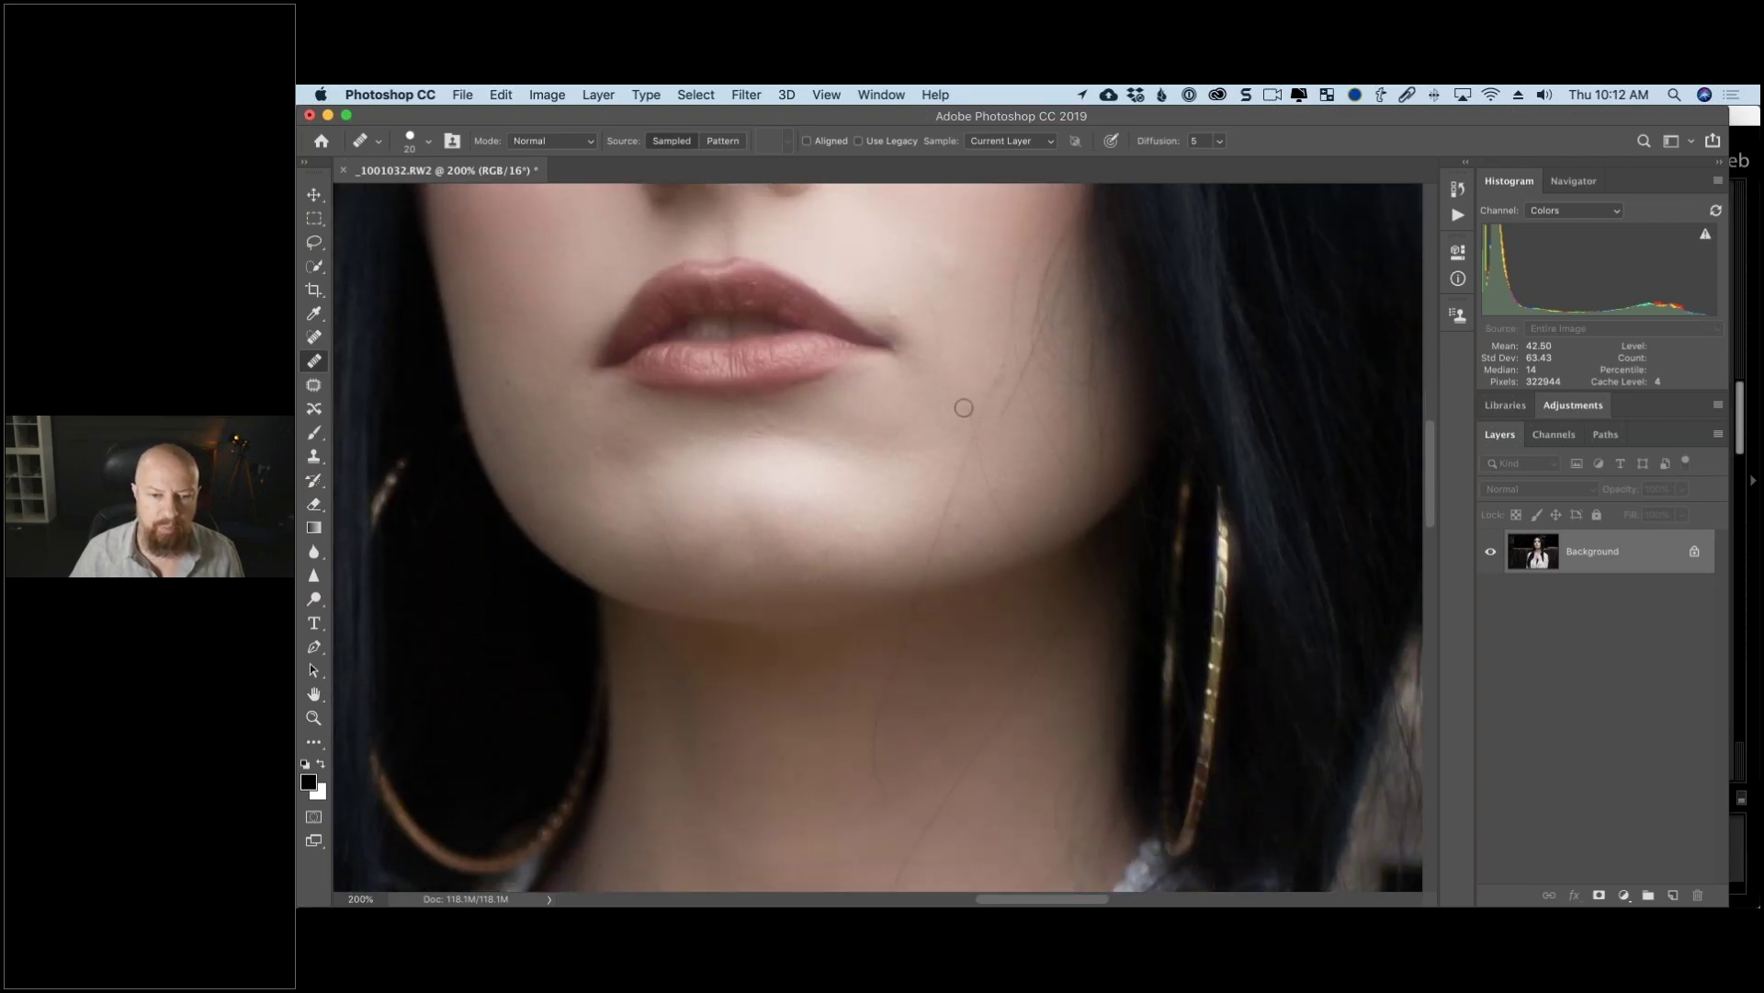
pyautogui.click(970, 470)
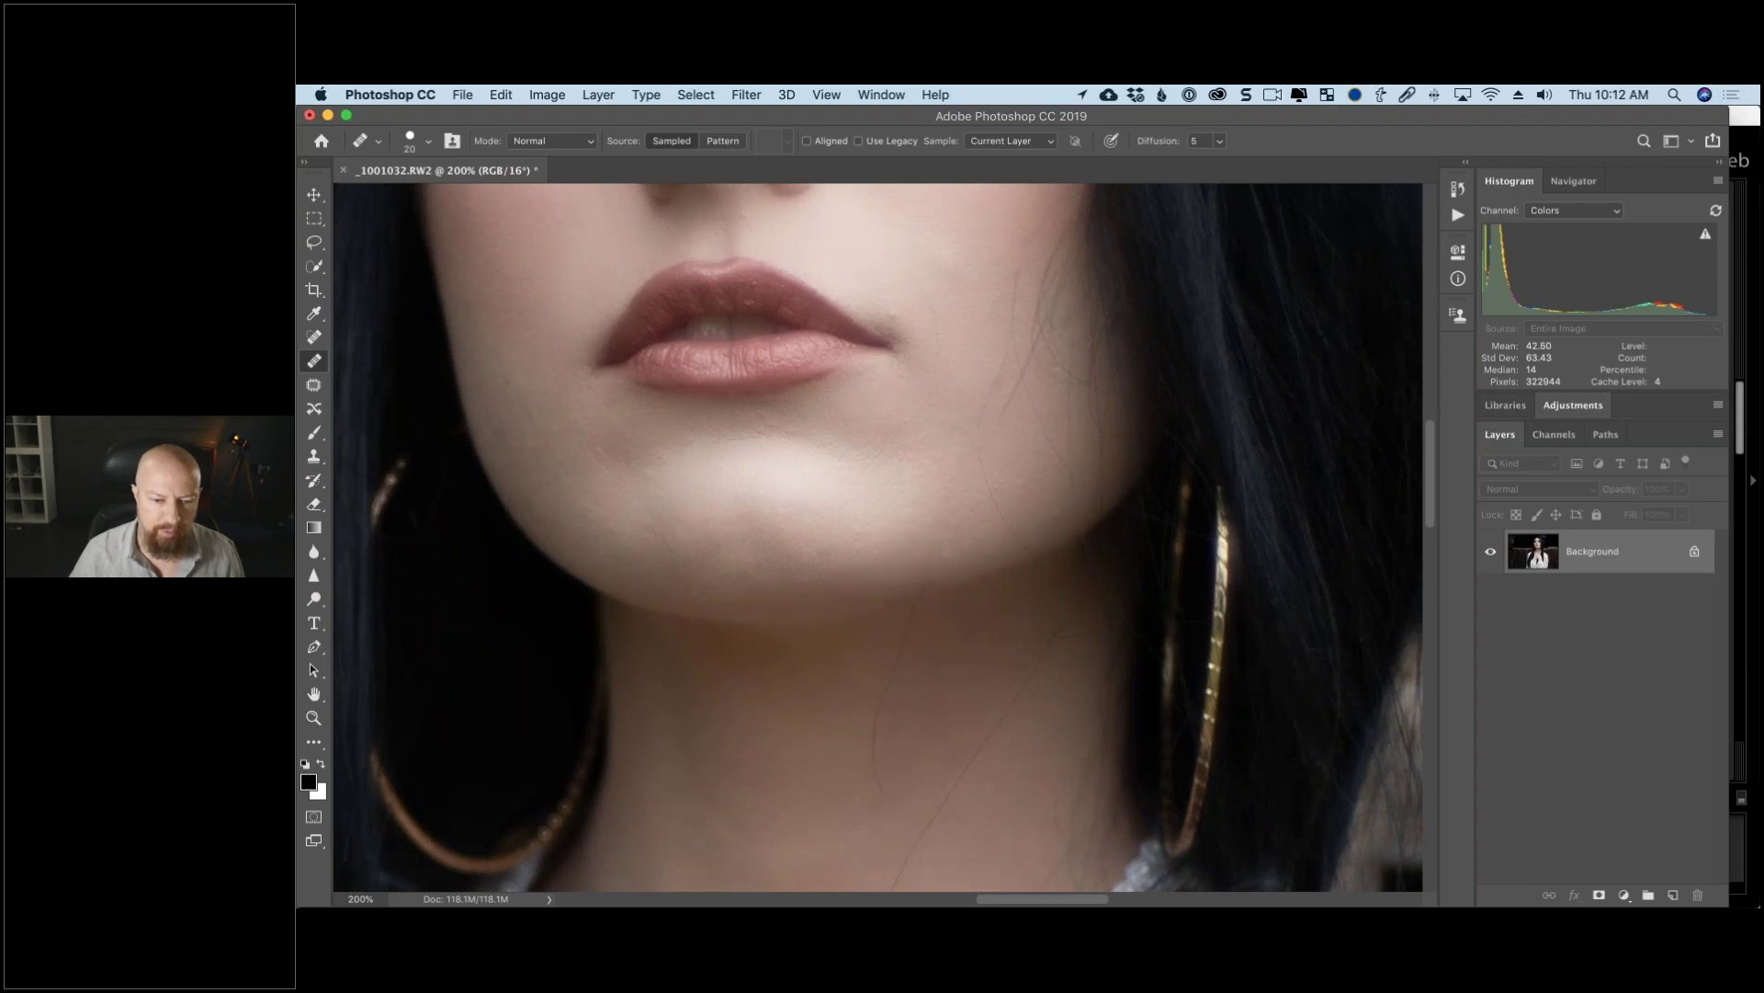
pyautogui.click(868, 798)
# Step: Heal the long diagonal stray hair running down the neck
pyautogui.scroll(-3, 941, 638)
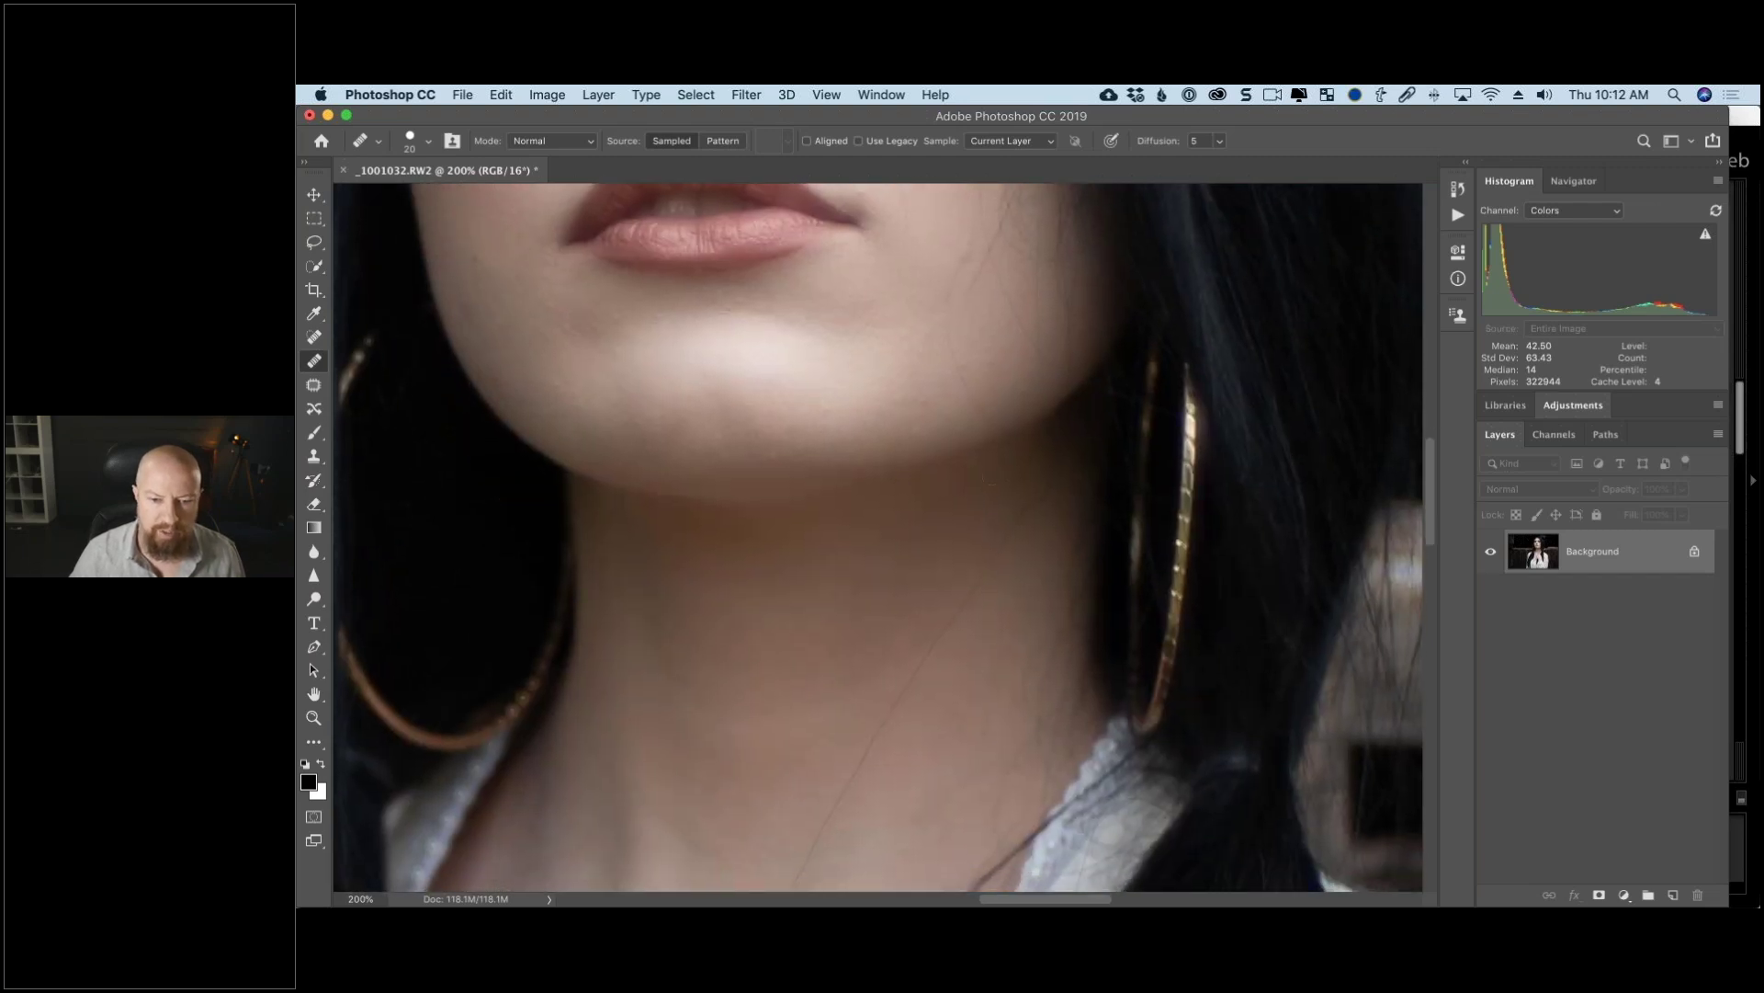
pyautogui.moveTo(953, 577); pyautogui.dragTo(1004, 473)
pyautogui.moveTo(944, 557)
pyautogui.mouseDown()
pyautogui.moveTo(833, 742)
pyautogui.moveTo(807, 839)
pyautogui.mouseUp()
pyautogui.moveTo(1093, 241); pyautogui.dragTo(1075, 508)
pyautogui.moveTo(1064, 277); pyautogui.dragTo(1045, 167)
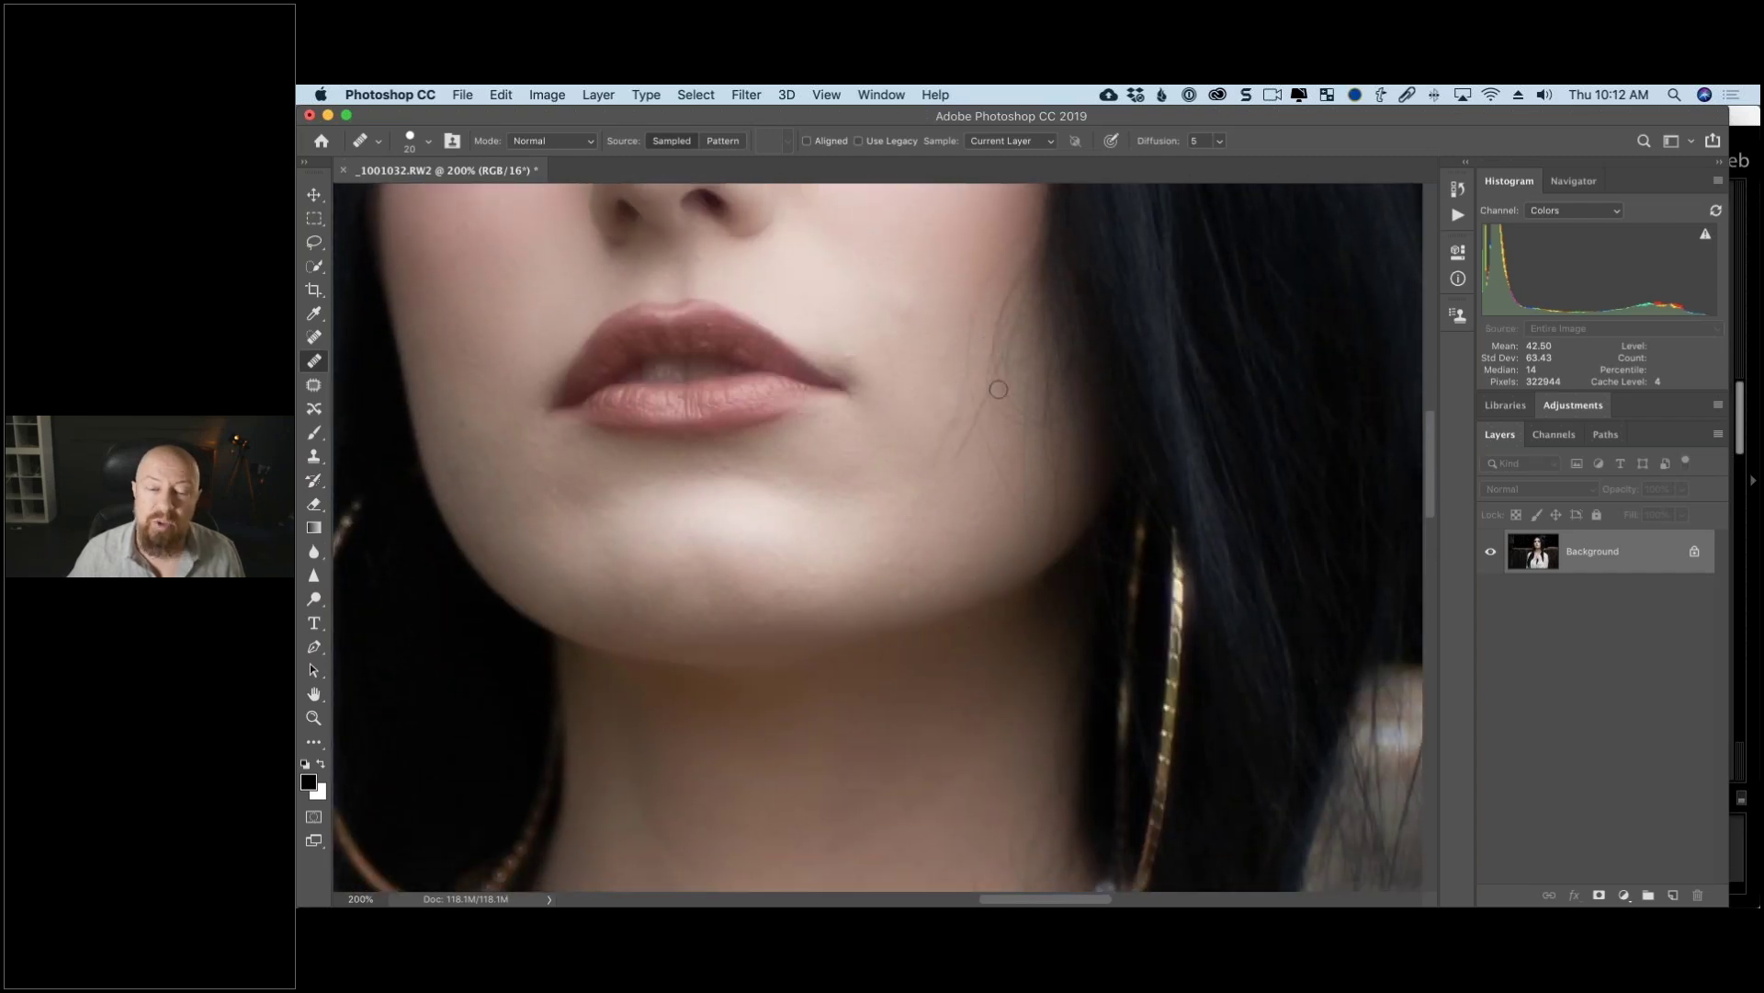
pyautogui.scroll(3, 1001, 423)
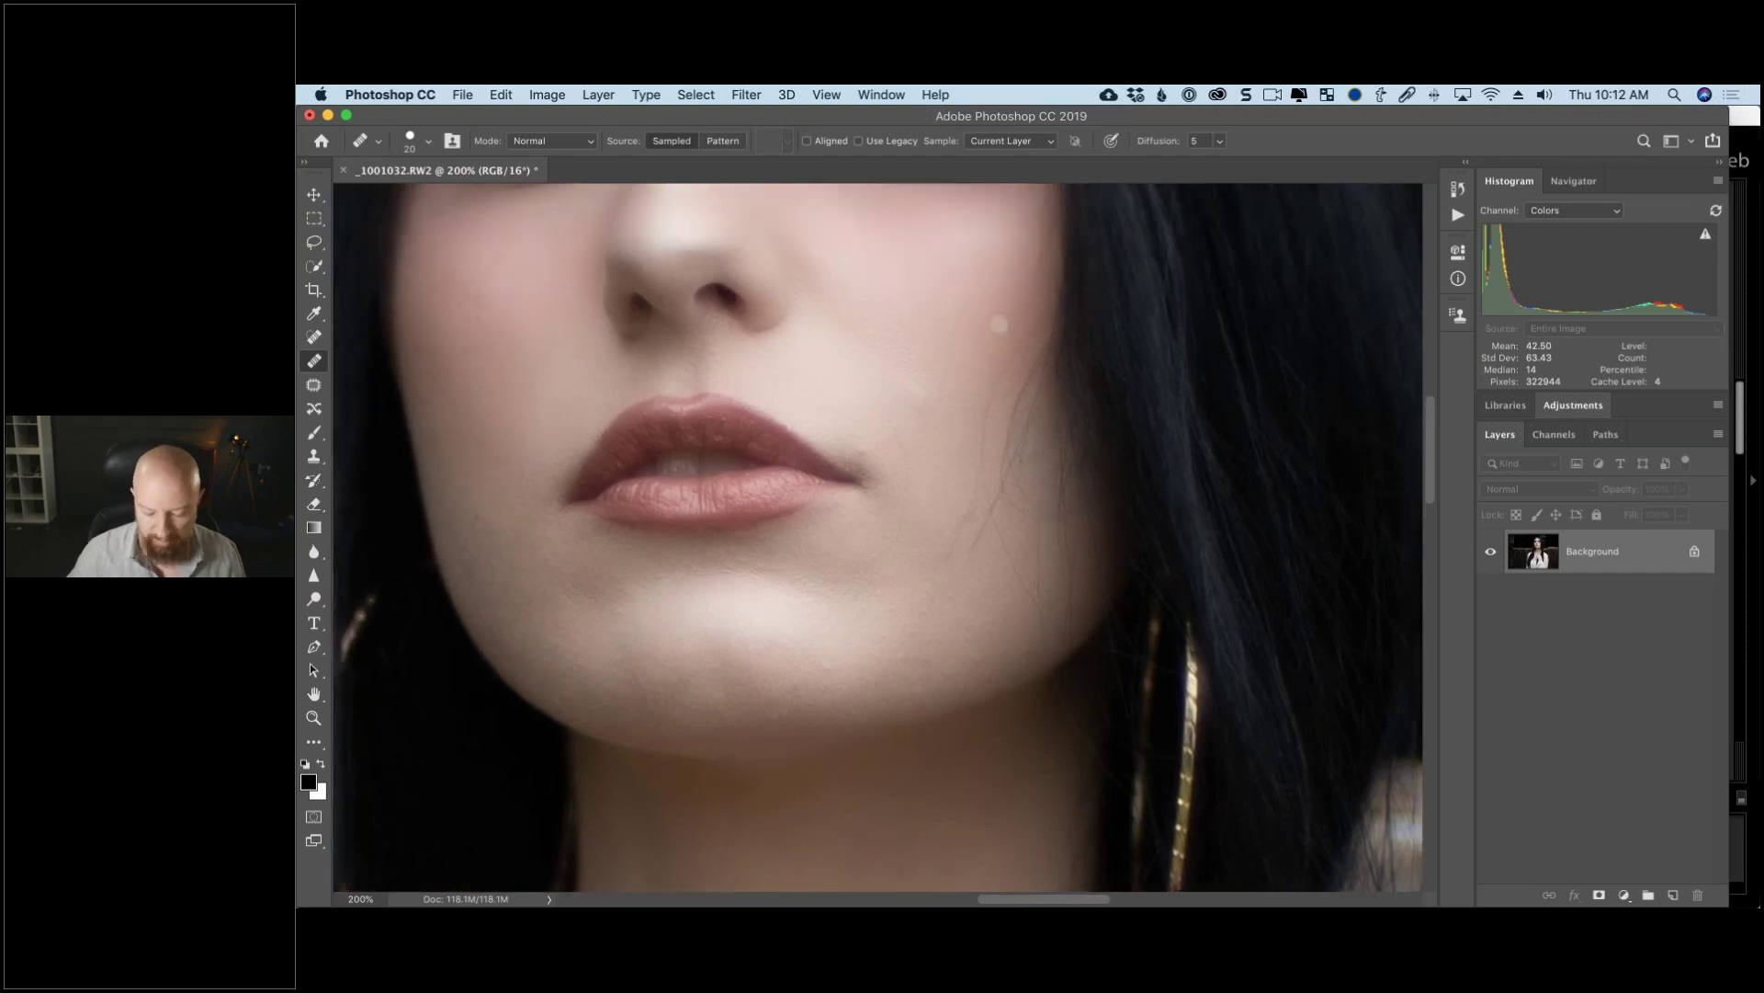
# Step: Convert the retouched Background layer to a Smart Object
pyautogui.press('super+minus')
pyautogui.press('super+minus')
pyautogui.moveTo(994, 330); pyautogui.dragTo(1080, 307)
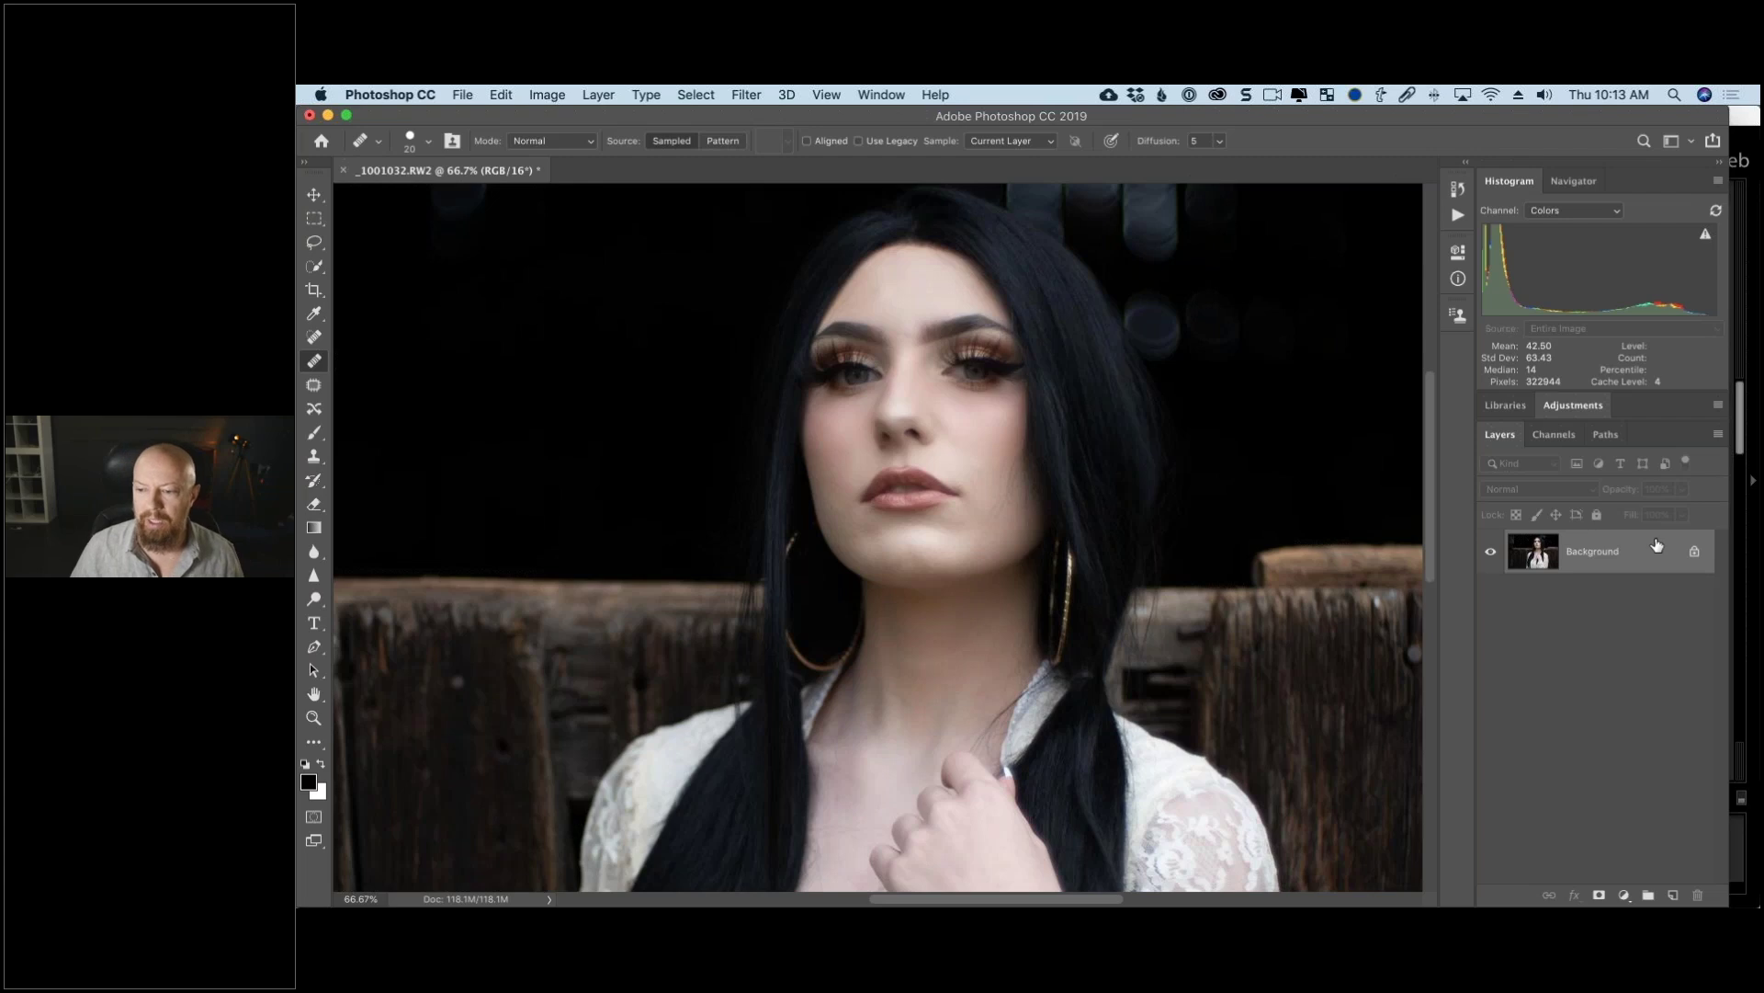
pyautogui.rightClick(1652, 544)
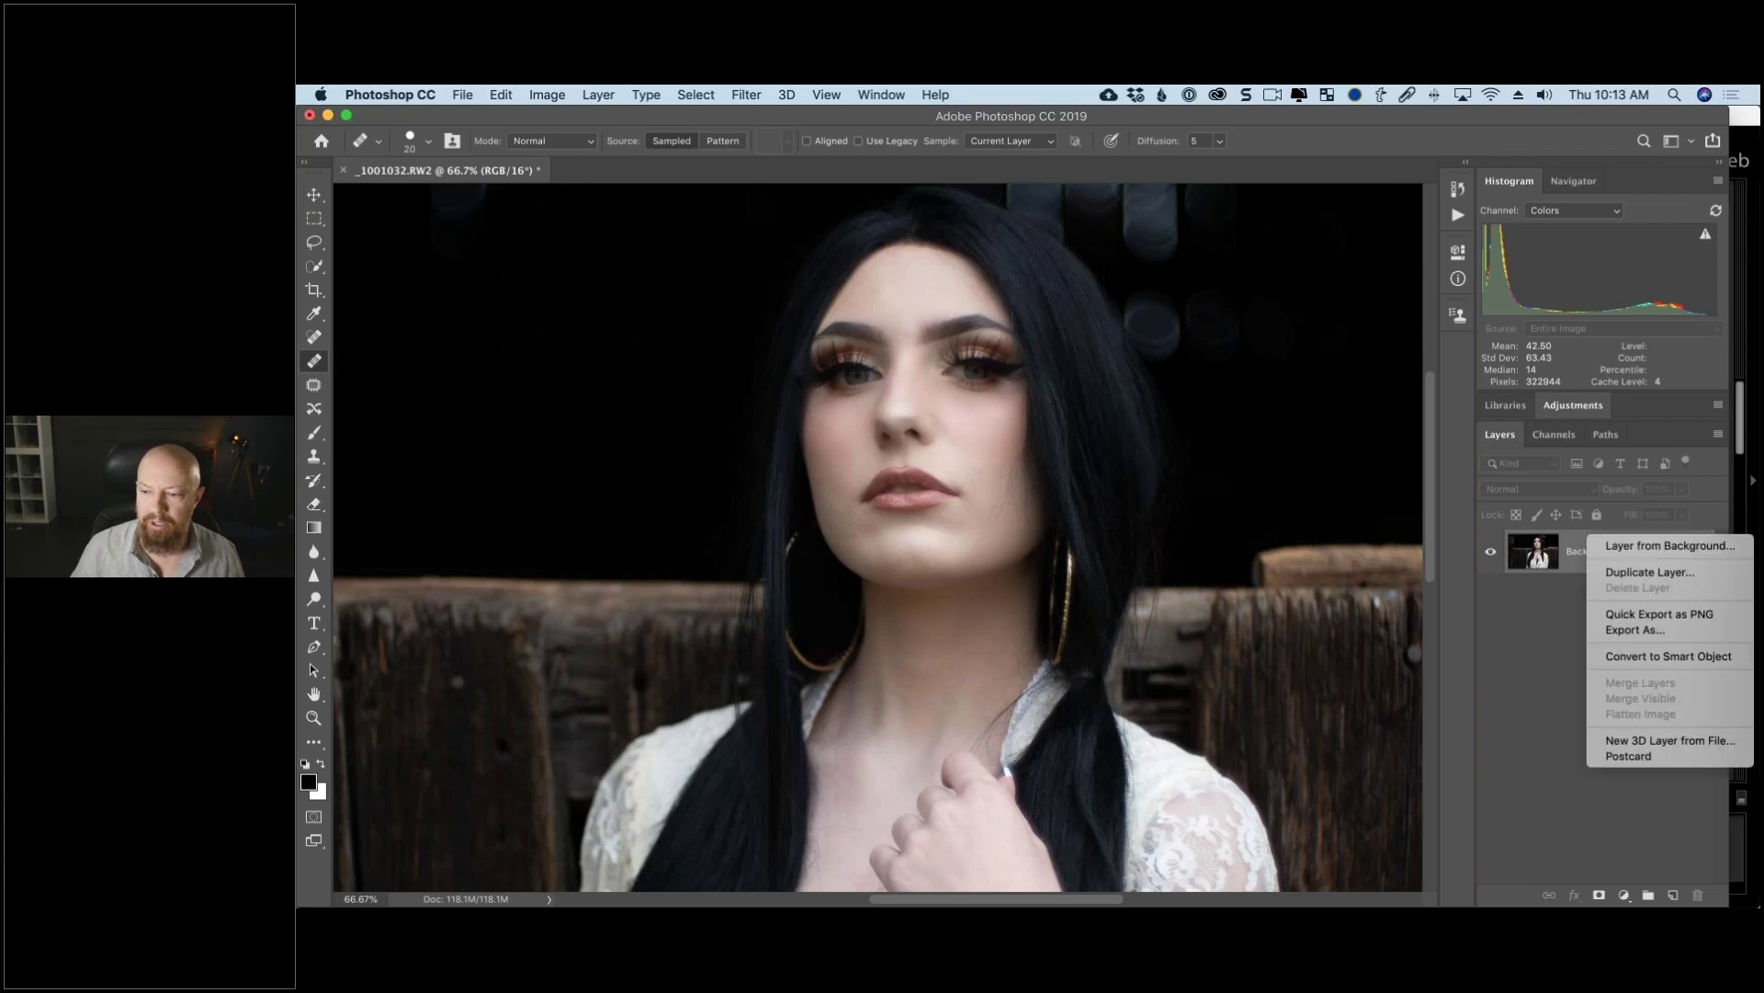
pyautogui.click(1640, 656)
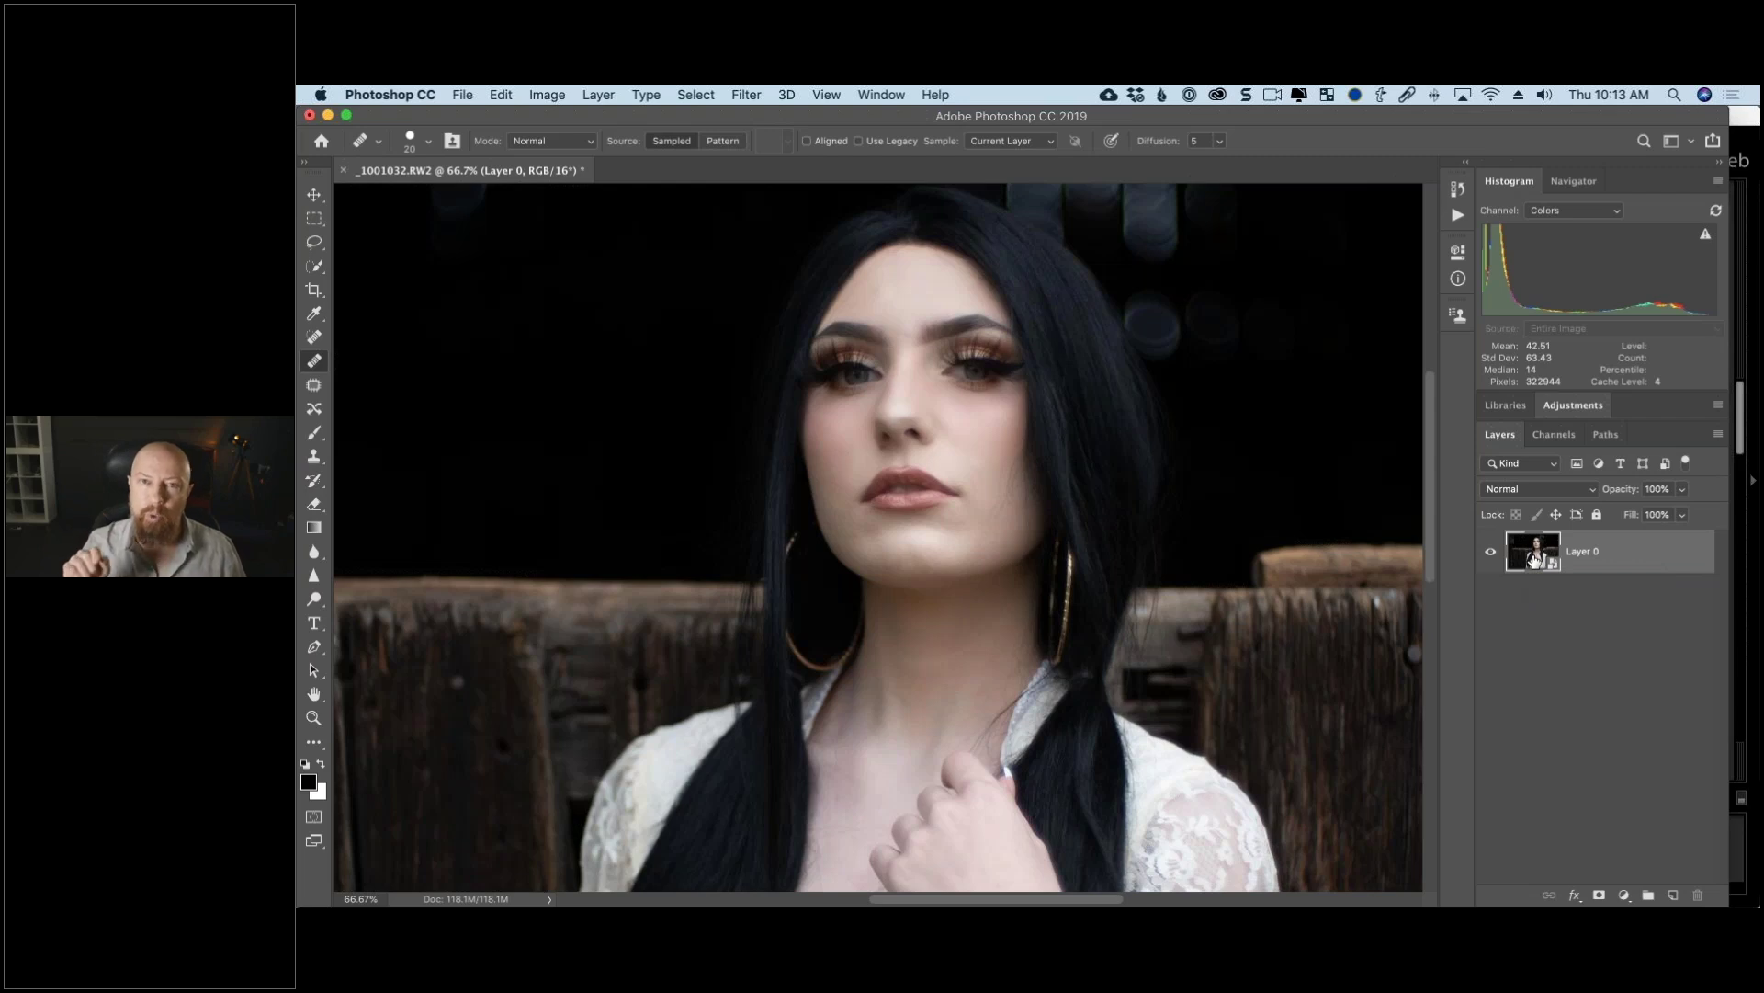
# Step: Open the Smart Object in the Nik Collection's Silver Efex Pro 2, accepting Smart Filter operation, and reposition the plug-in window
pyautogui.click(746, 94)
pyautogui.moveTo(808, 520)
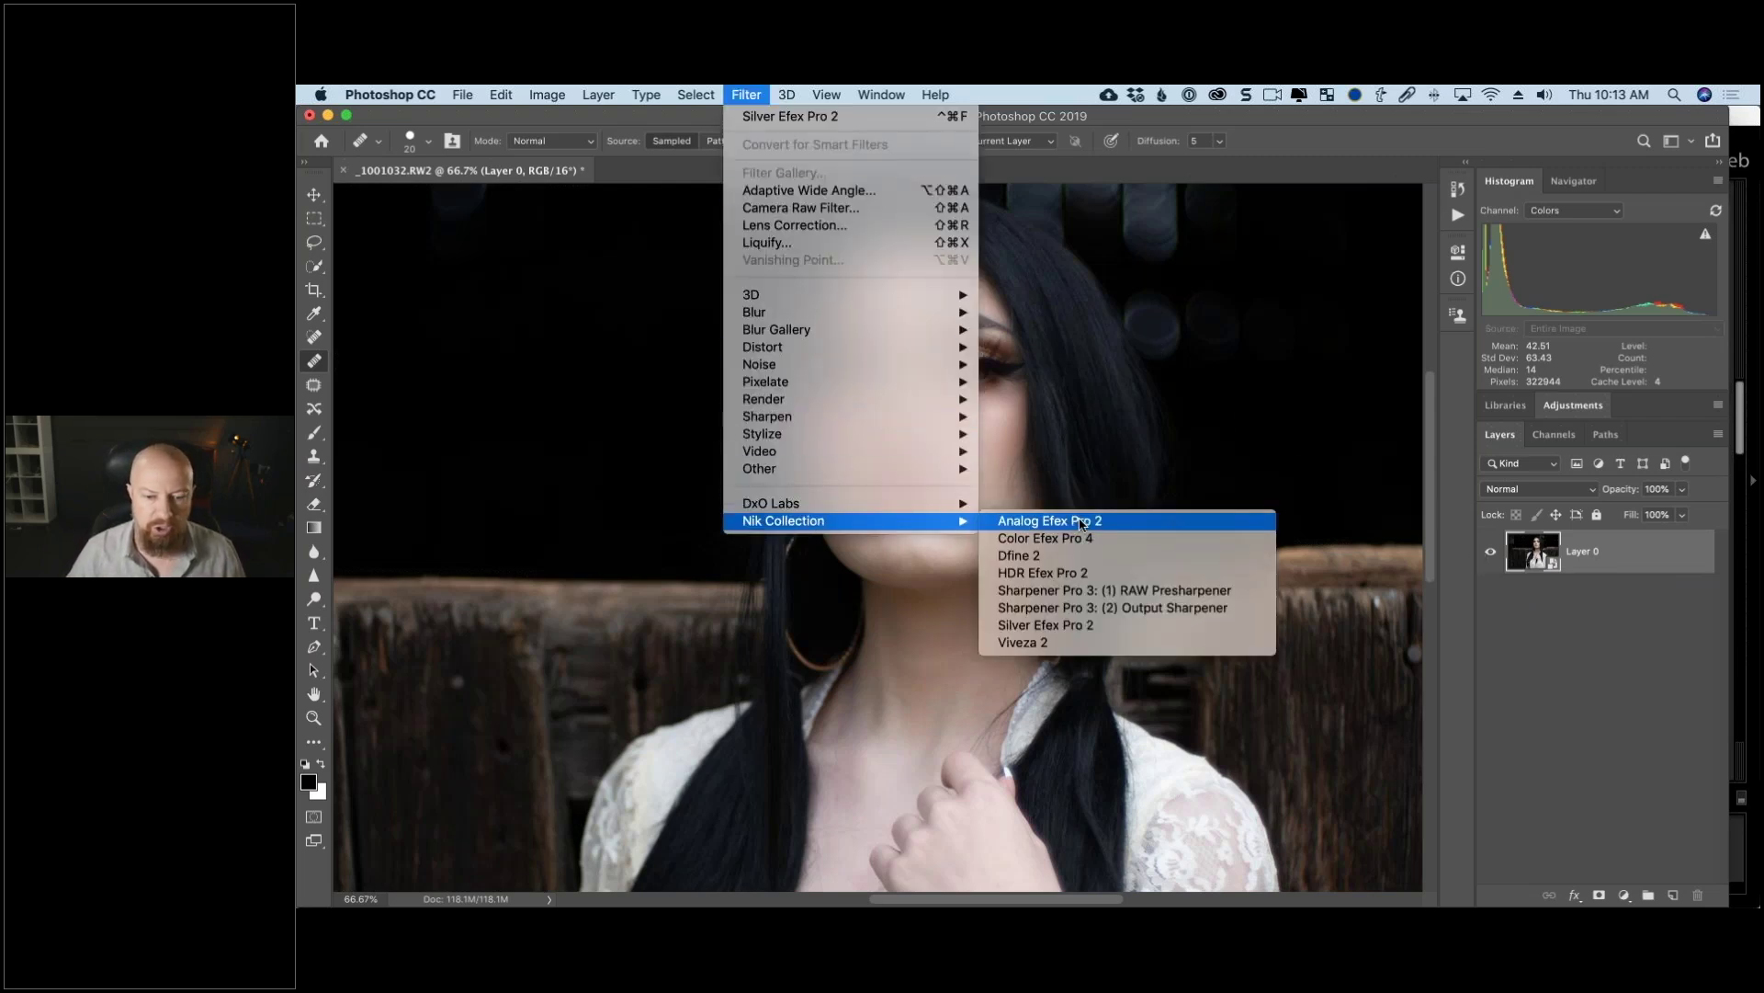
pyautogui.click(1088, 629)
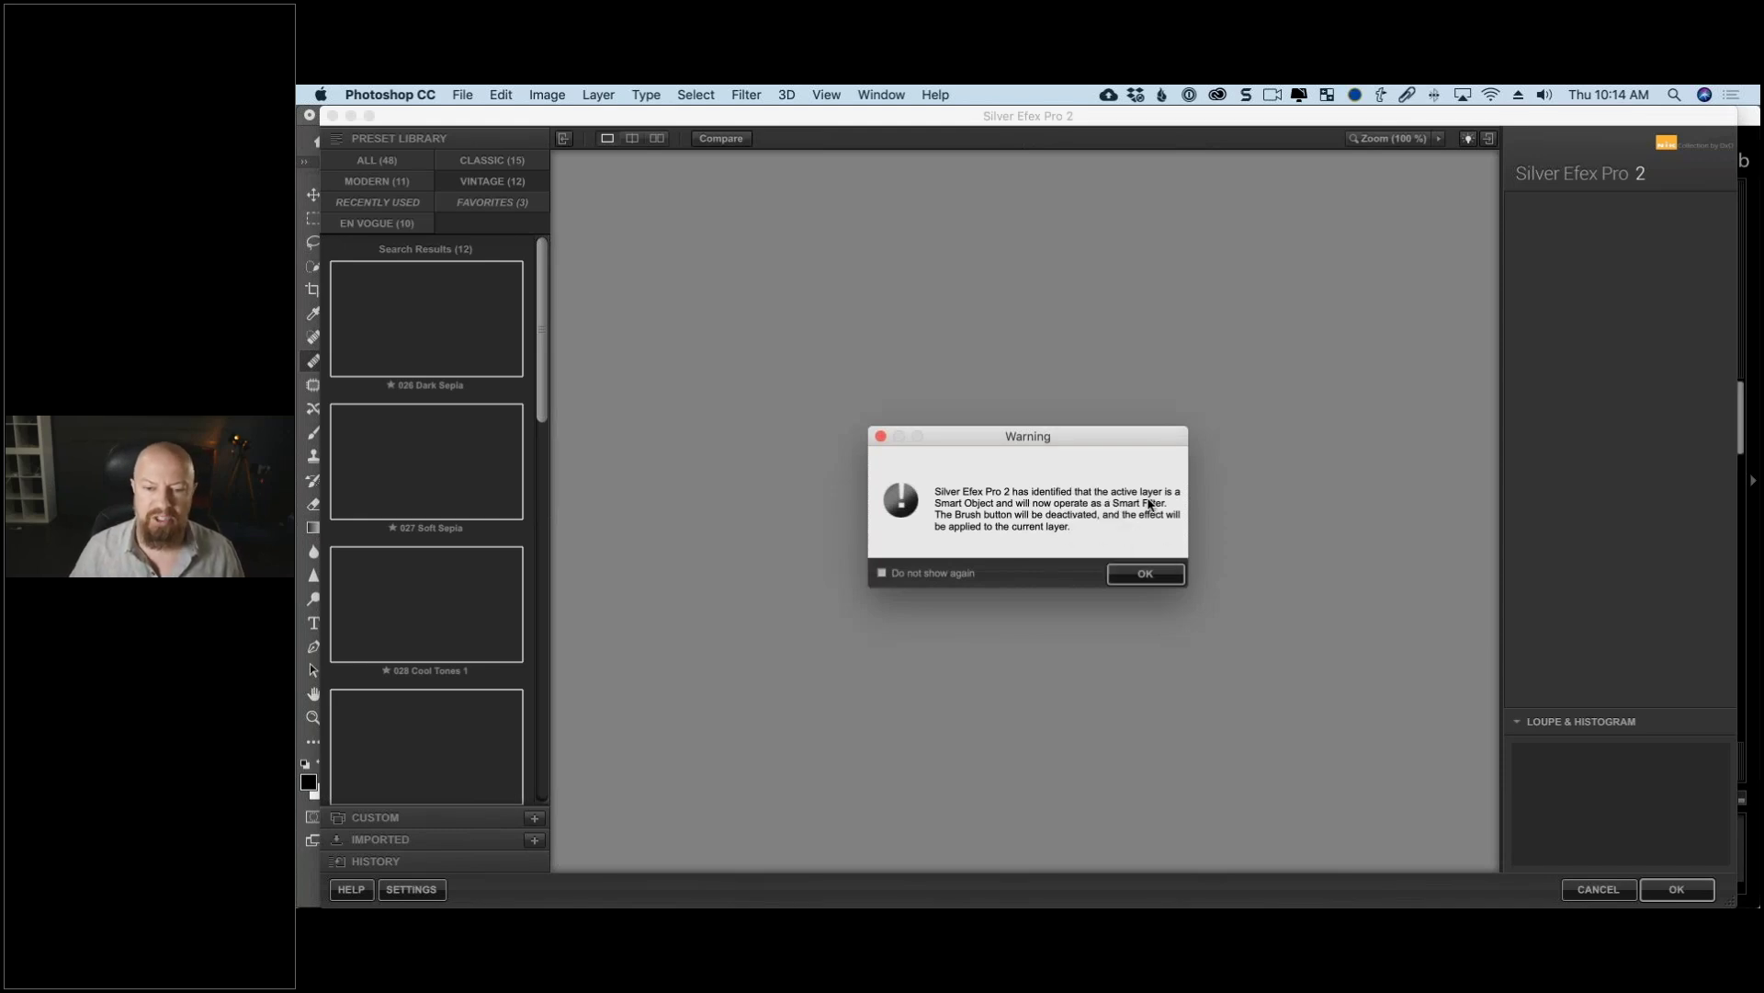
pyautogui.click(1157, 577)
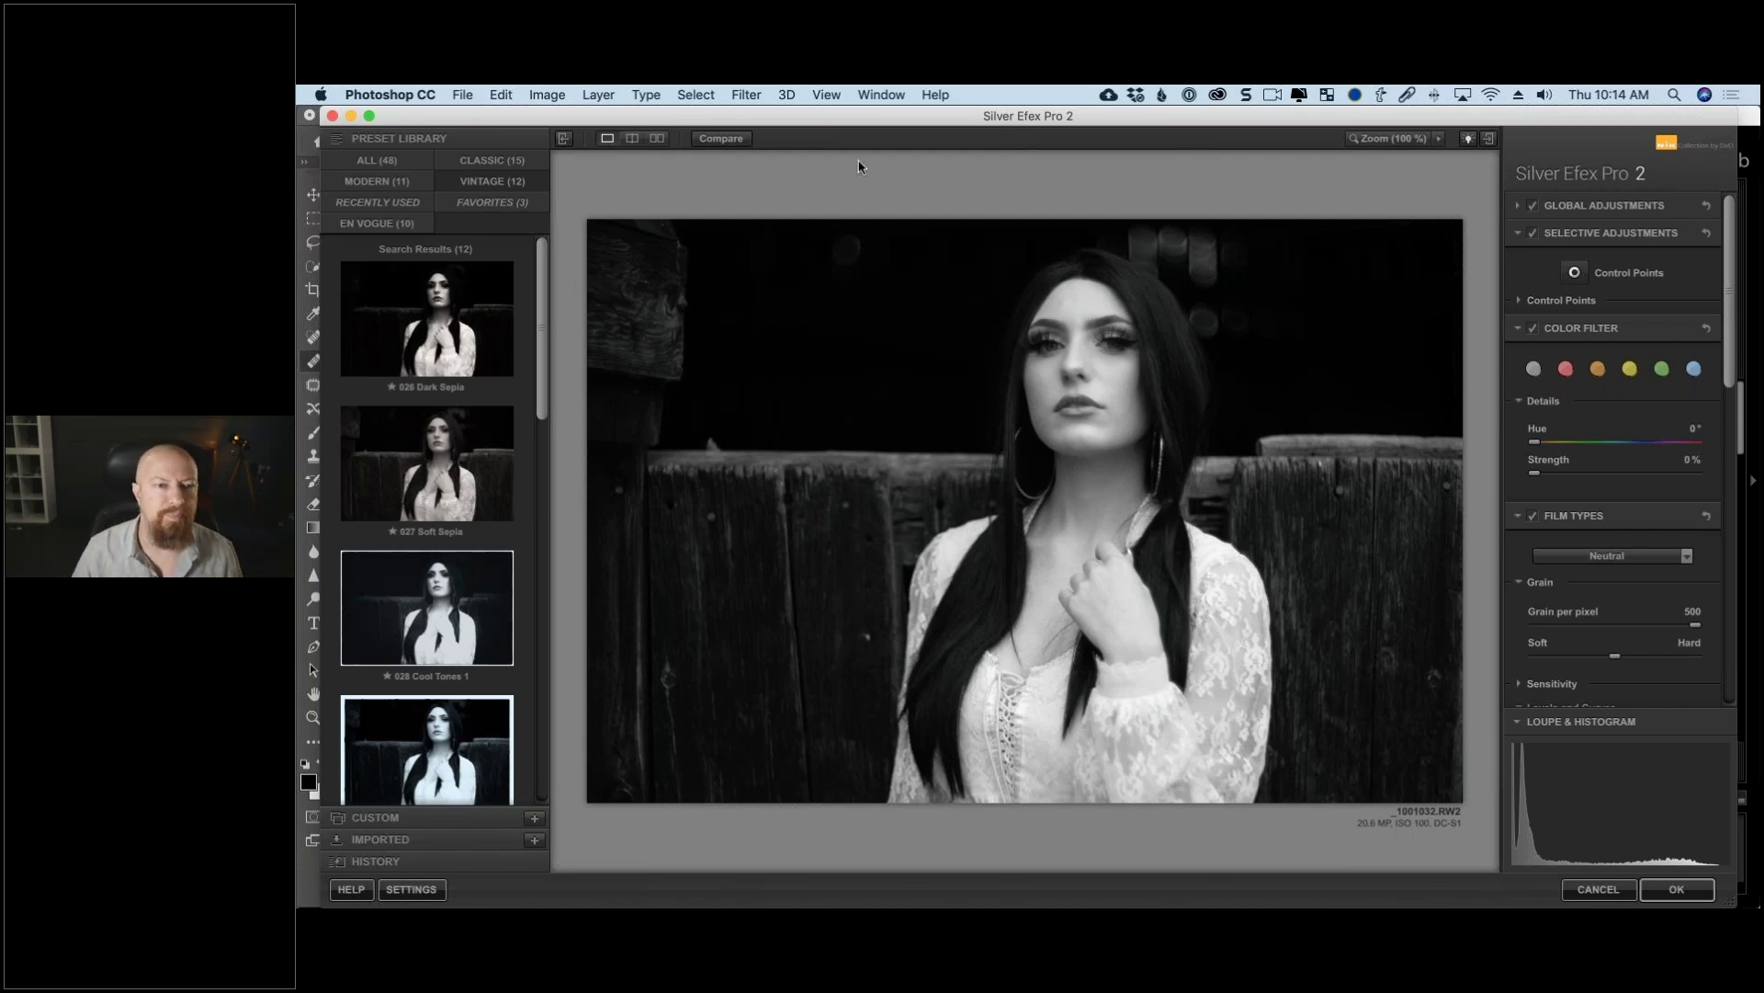
pyautogui.moveTo(816, 117); pyautogui.dragTo(792, 119)
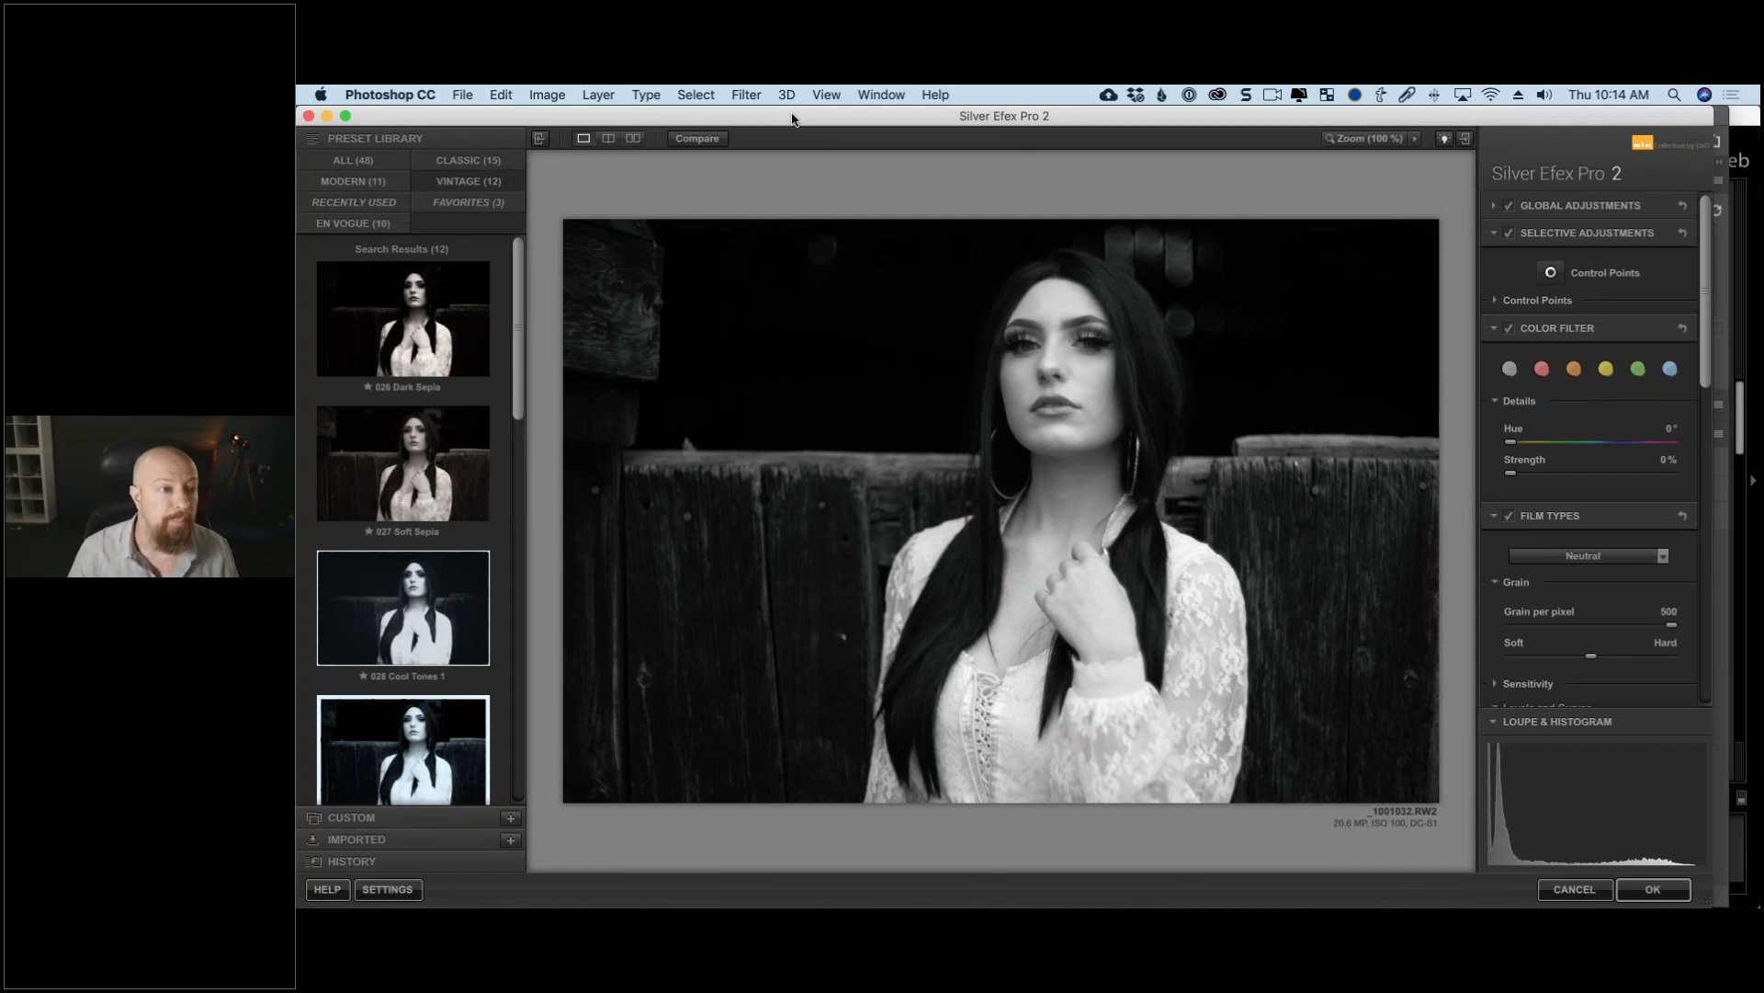
# Step: Browse the All, Classic, Modern, Vintage and Favorites categories of the preset library
pyautogui.click(372, 162)
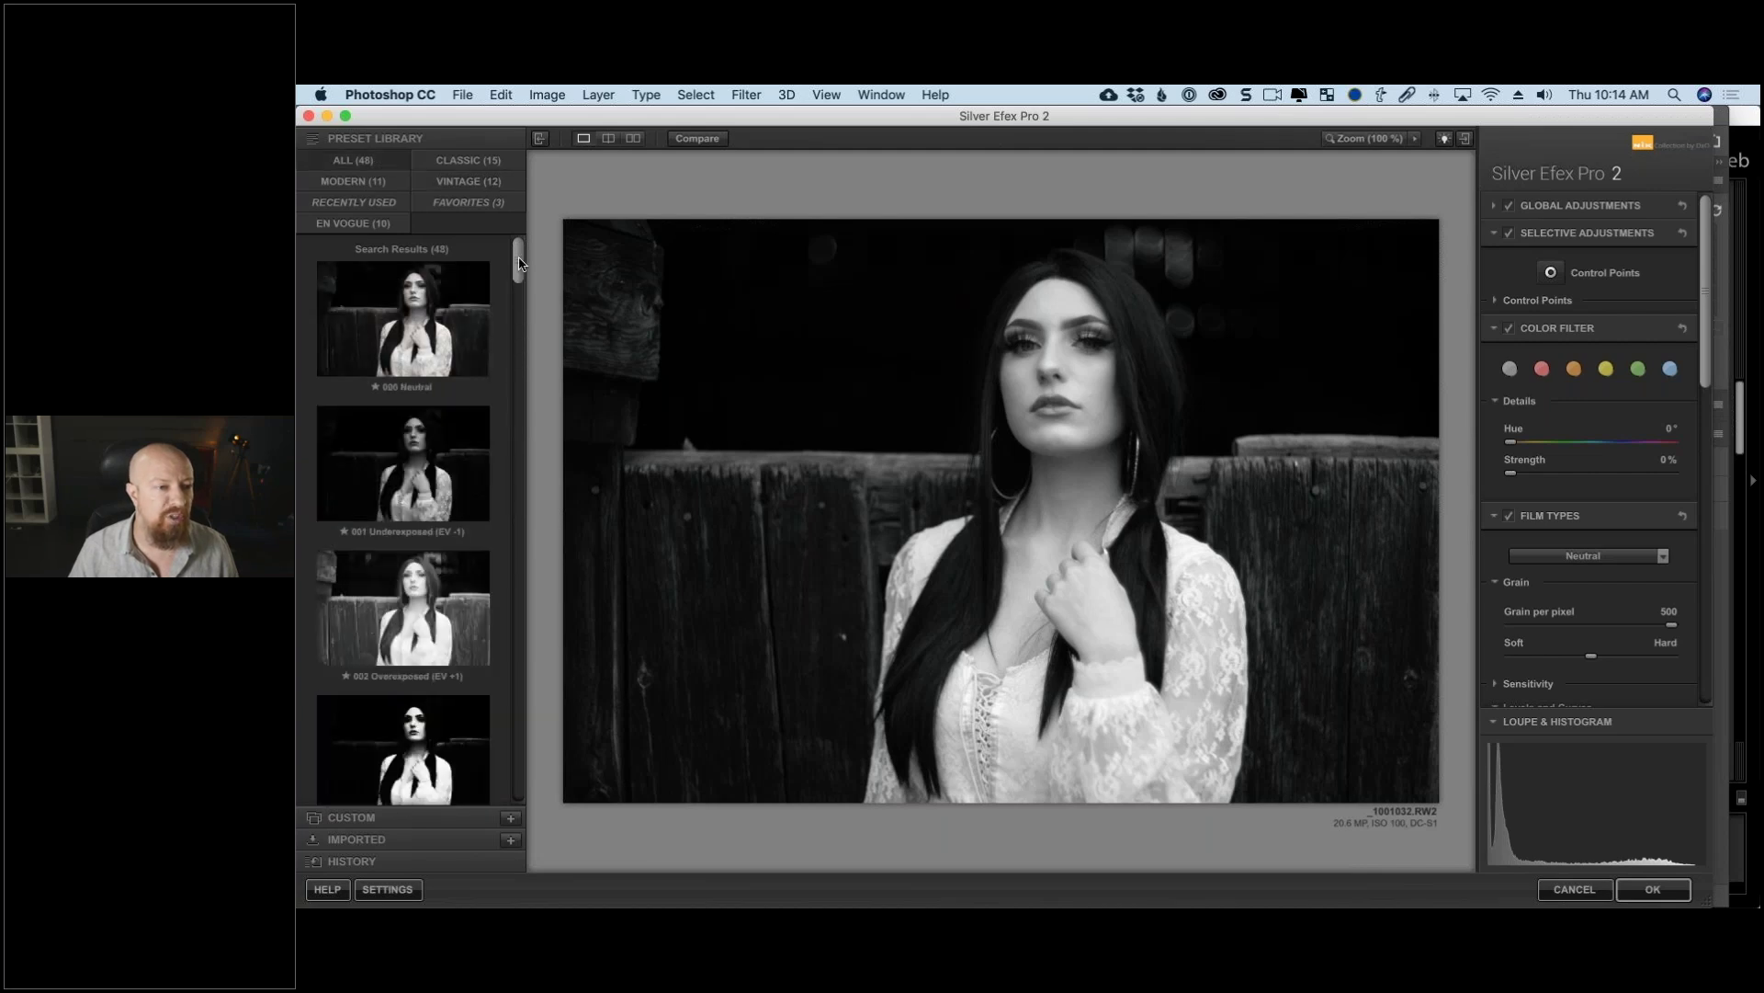
pyautogui.scroll(-10, 519, 450)
pyautogui.scroll(5, 513, 367)
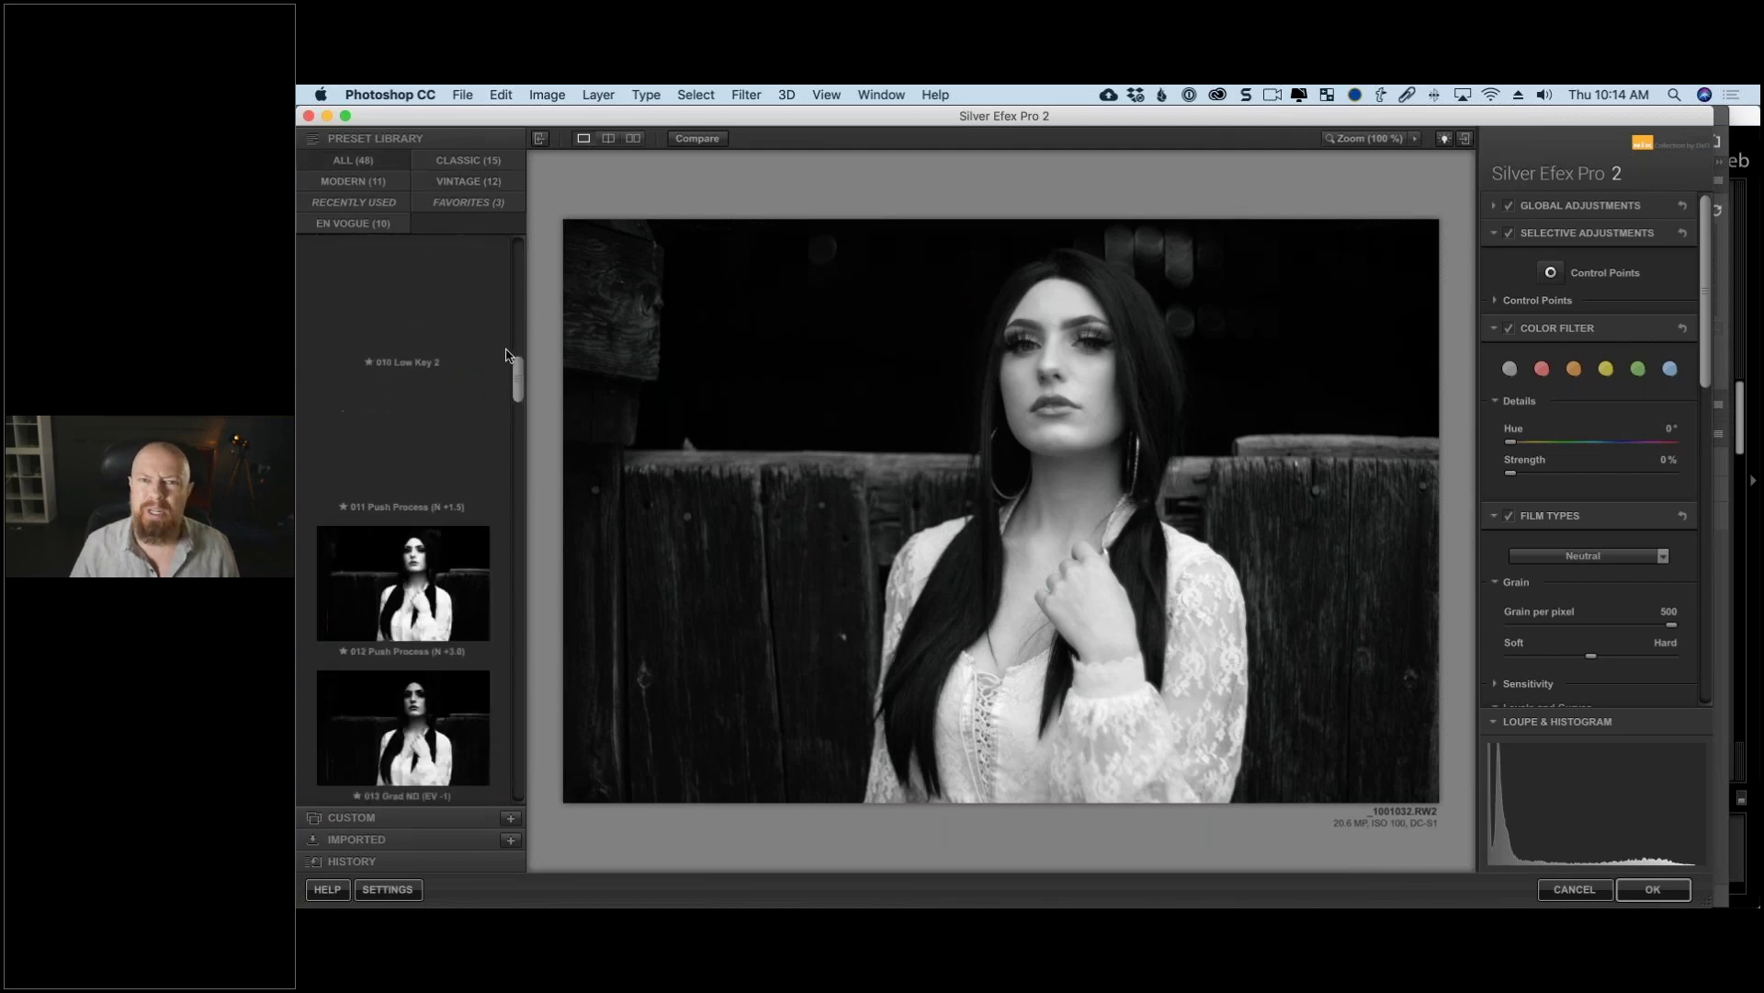
pyautogui.click(455, 164)
pyautogui.click(352, 182)
pyautogui.click(452, 184)
pyautogui.click(474, 203)
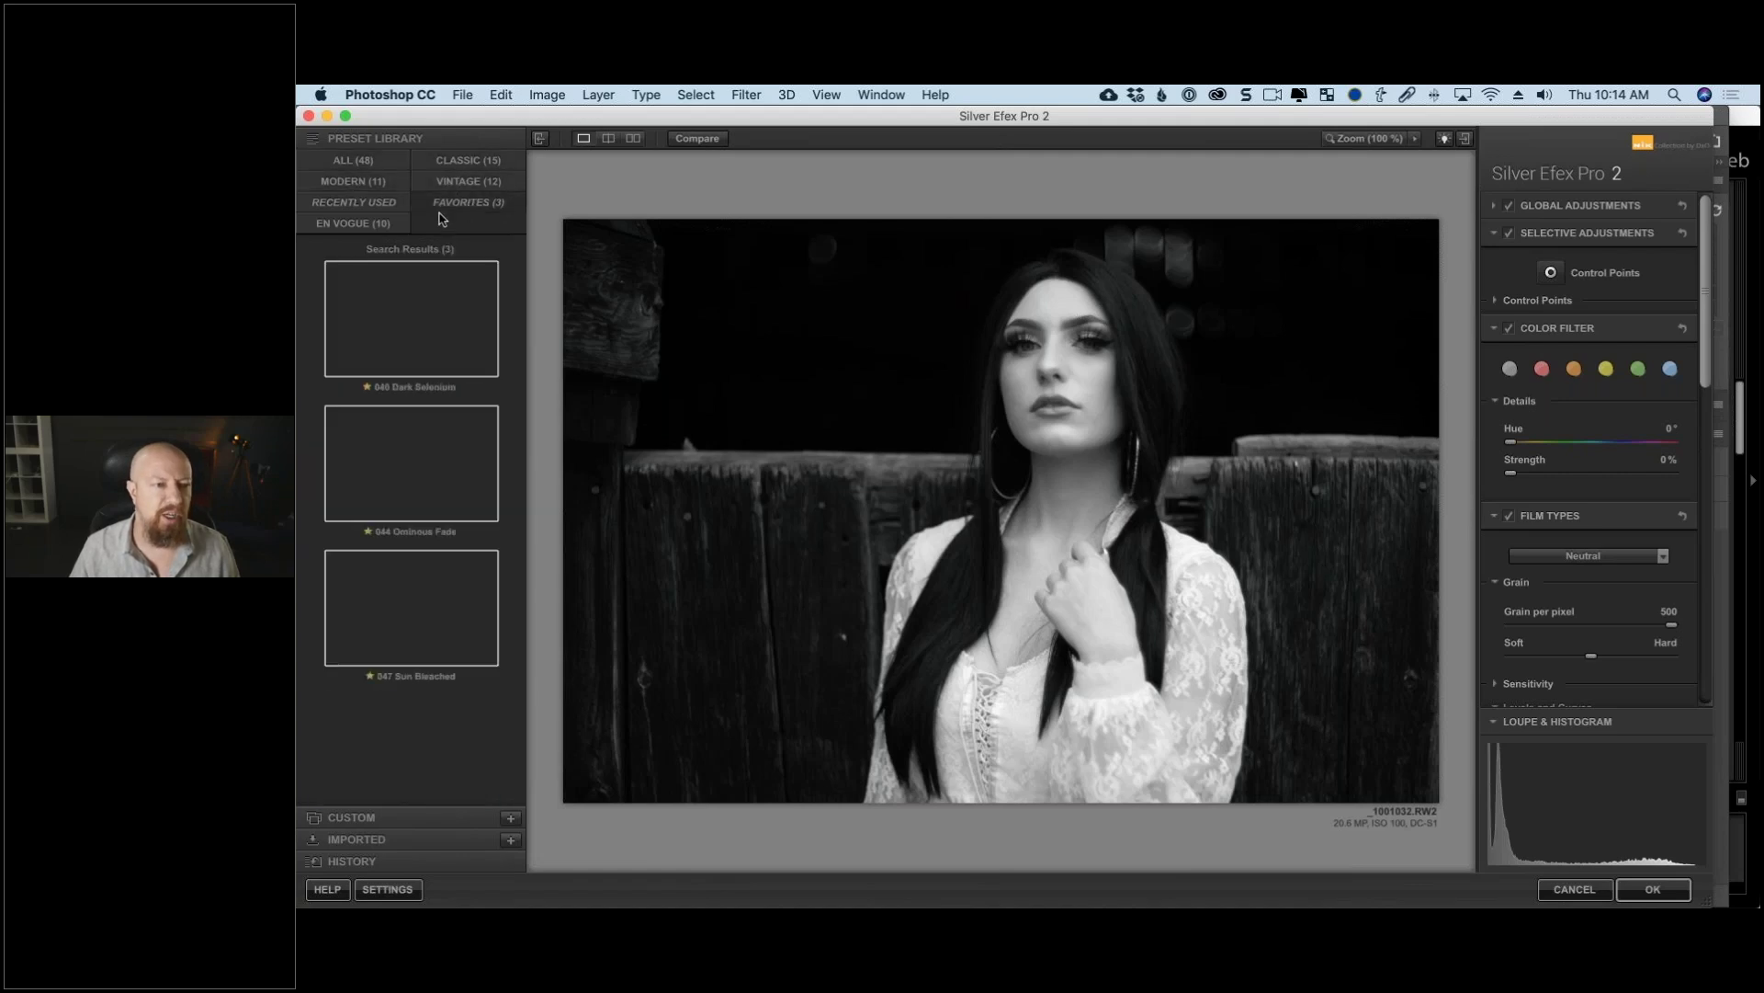
# Step: Try the En Vogue presets Dark Glow and Dark Pop on the portrait, and apply 040 Dark Selenium
pyautogui.click(354, 223)
pyautogui.moveTo(521, 281); pyautogui.dragTo(510, 202)
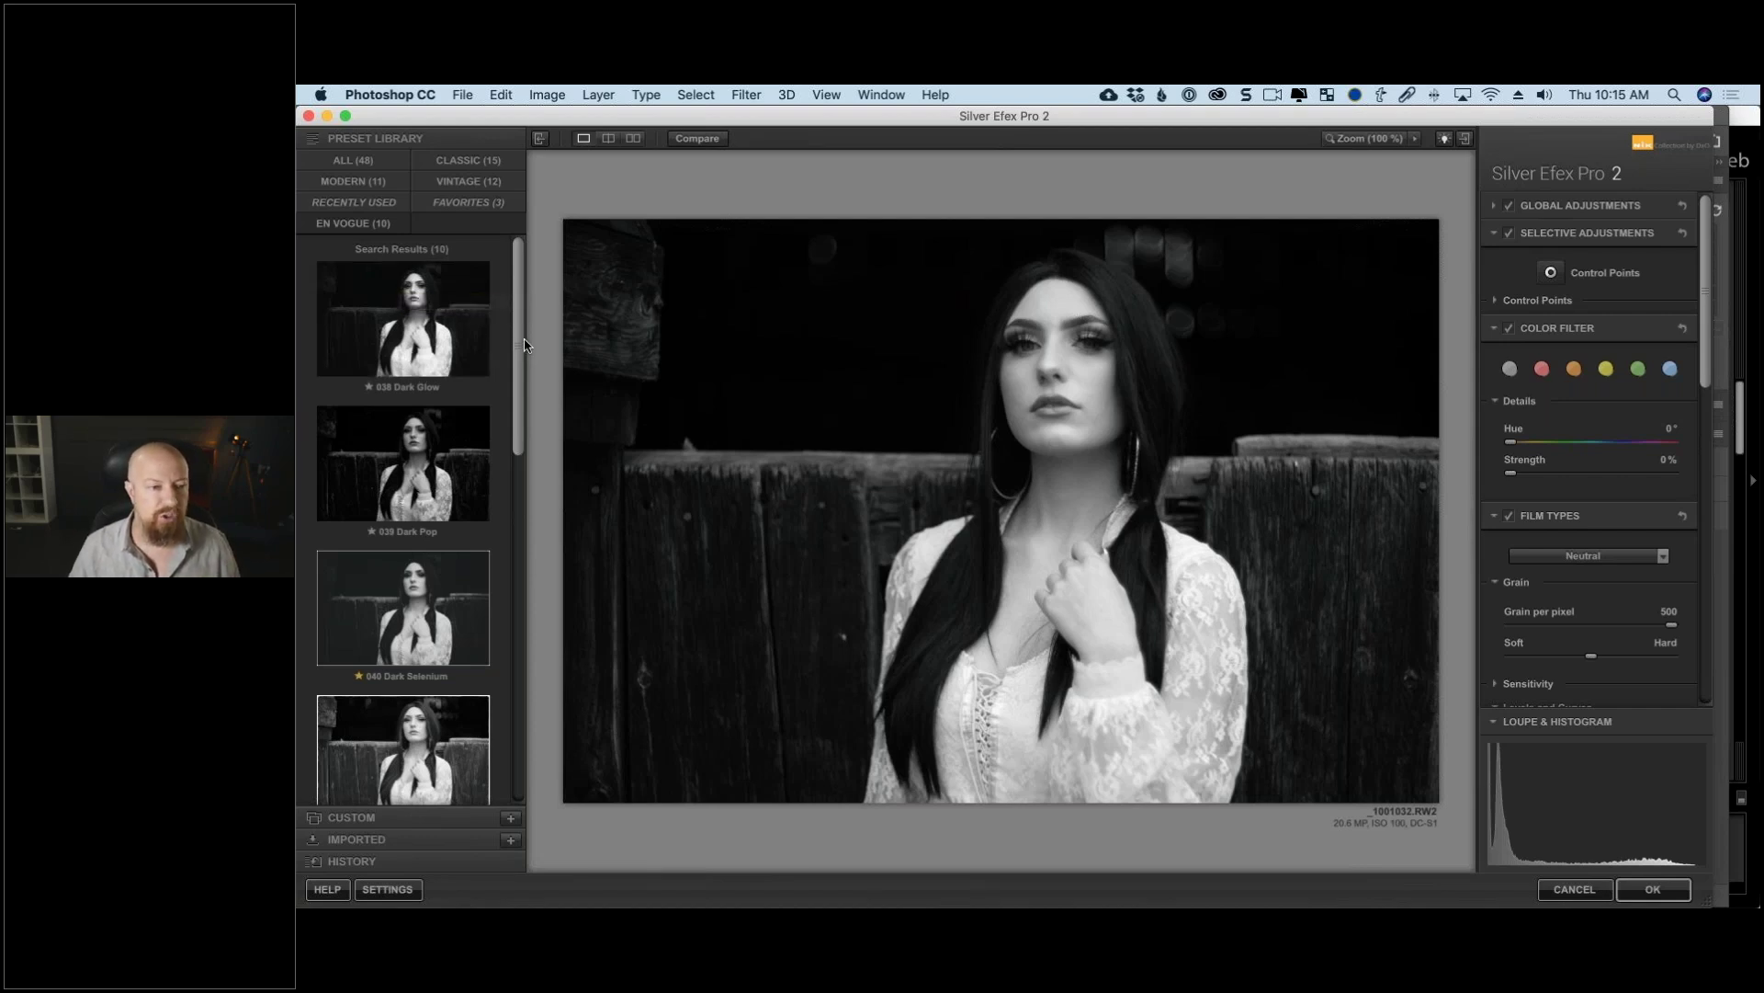
pyautogui.scroll(-1, 404, 414)
pyautogui.click(405, 303)
pyautogui.click(419, 457)
pyautogui.click(373, 599)
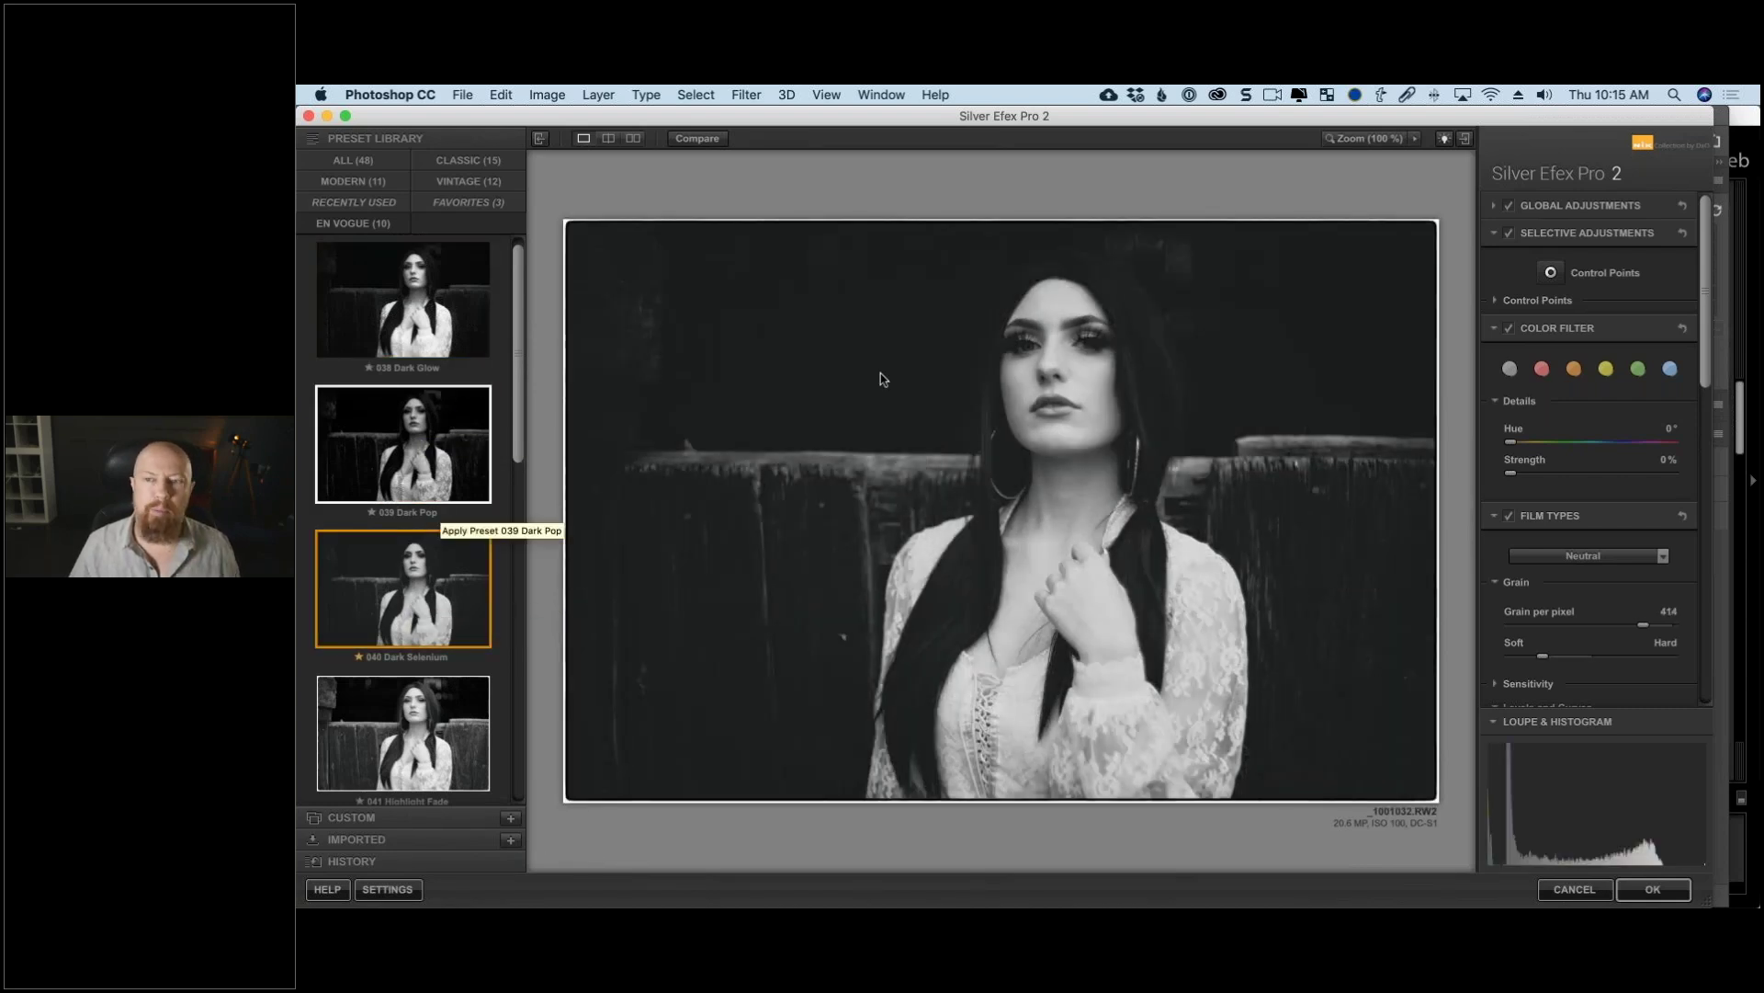
# Step: Collapse the Selective Adjustments, Color Filter, Film Types and Finishing Adjustments sections
pyautogui.moveTo(1711, 255); pyautogui.dragTo(1695, 584)
pyautogui.scroll(10, 1686, 376)
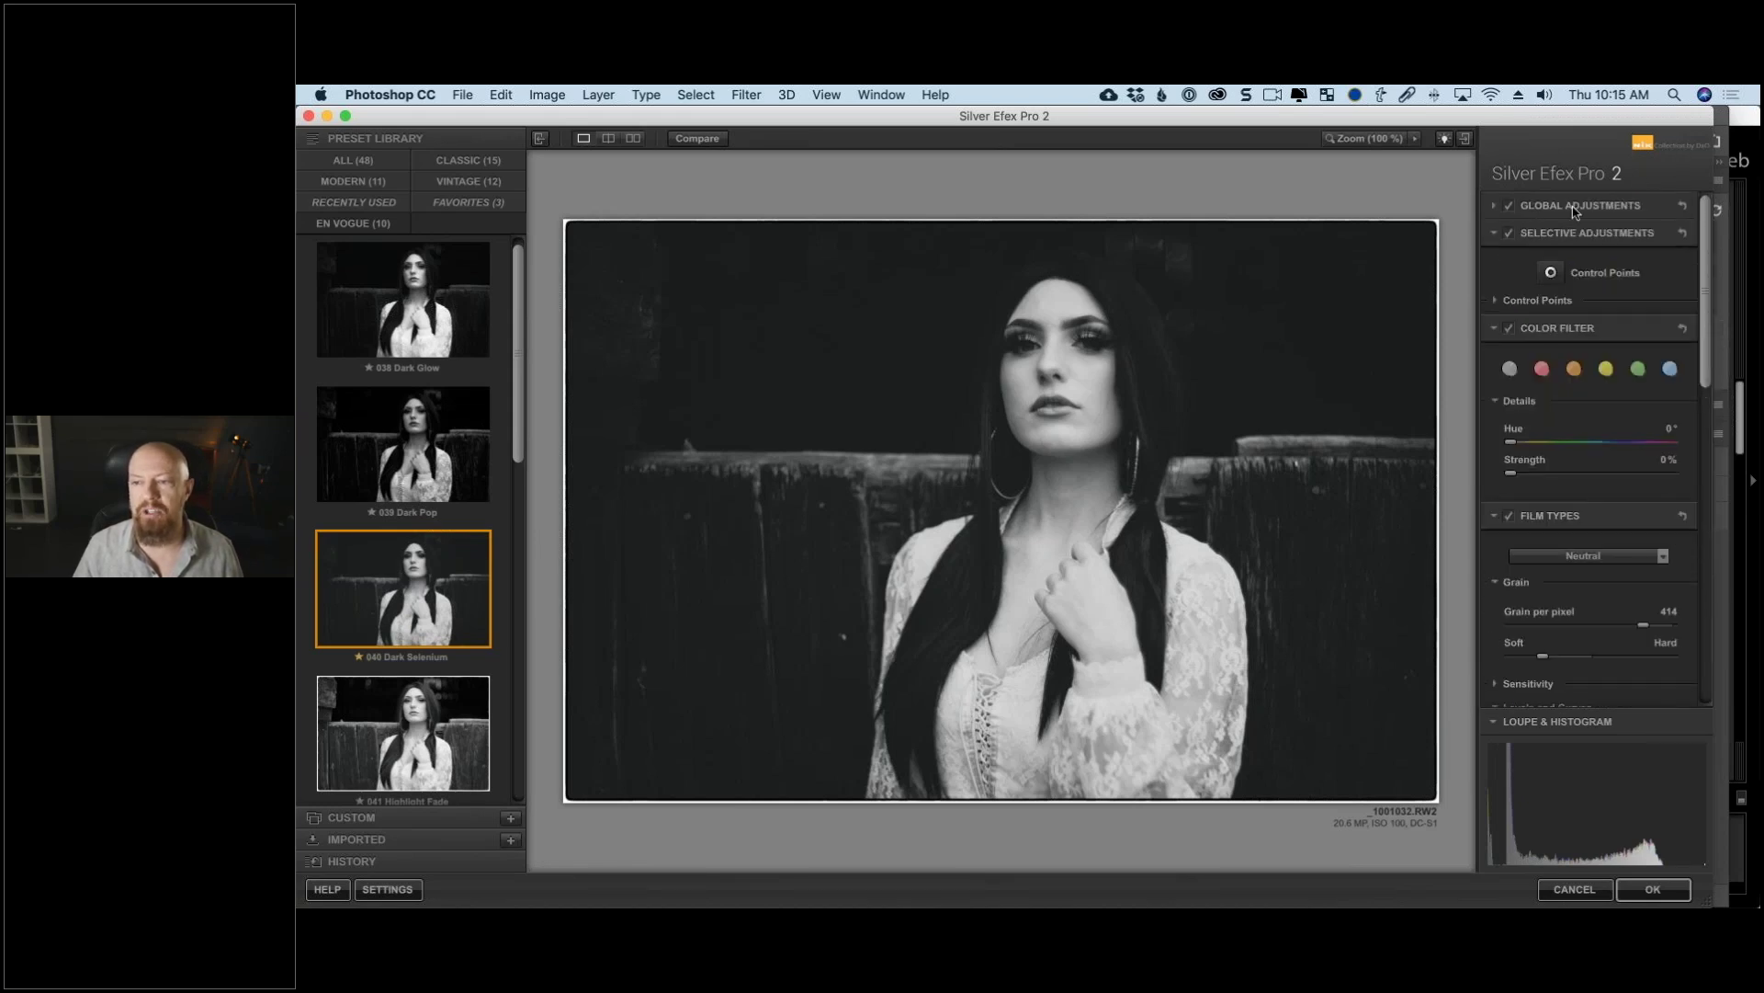
pyautogui.click(1494, 233)
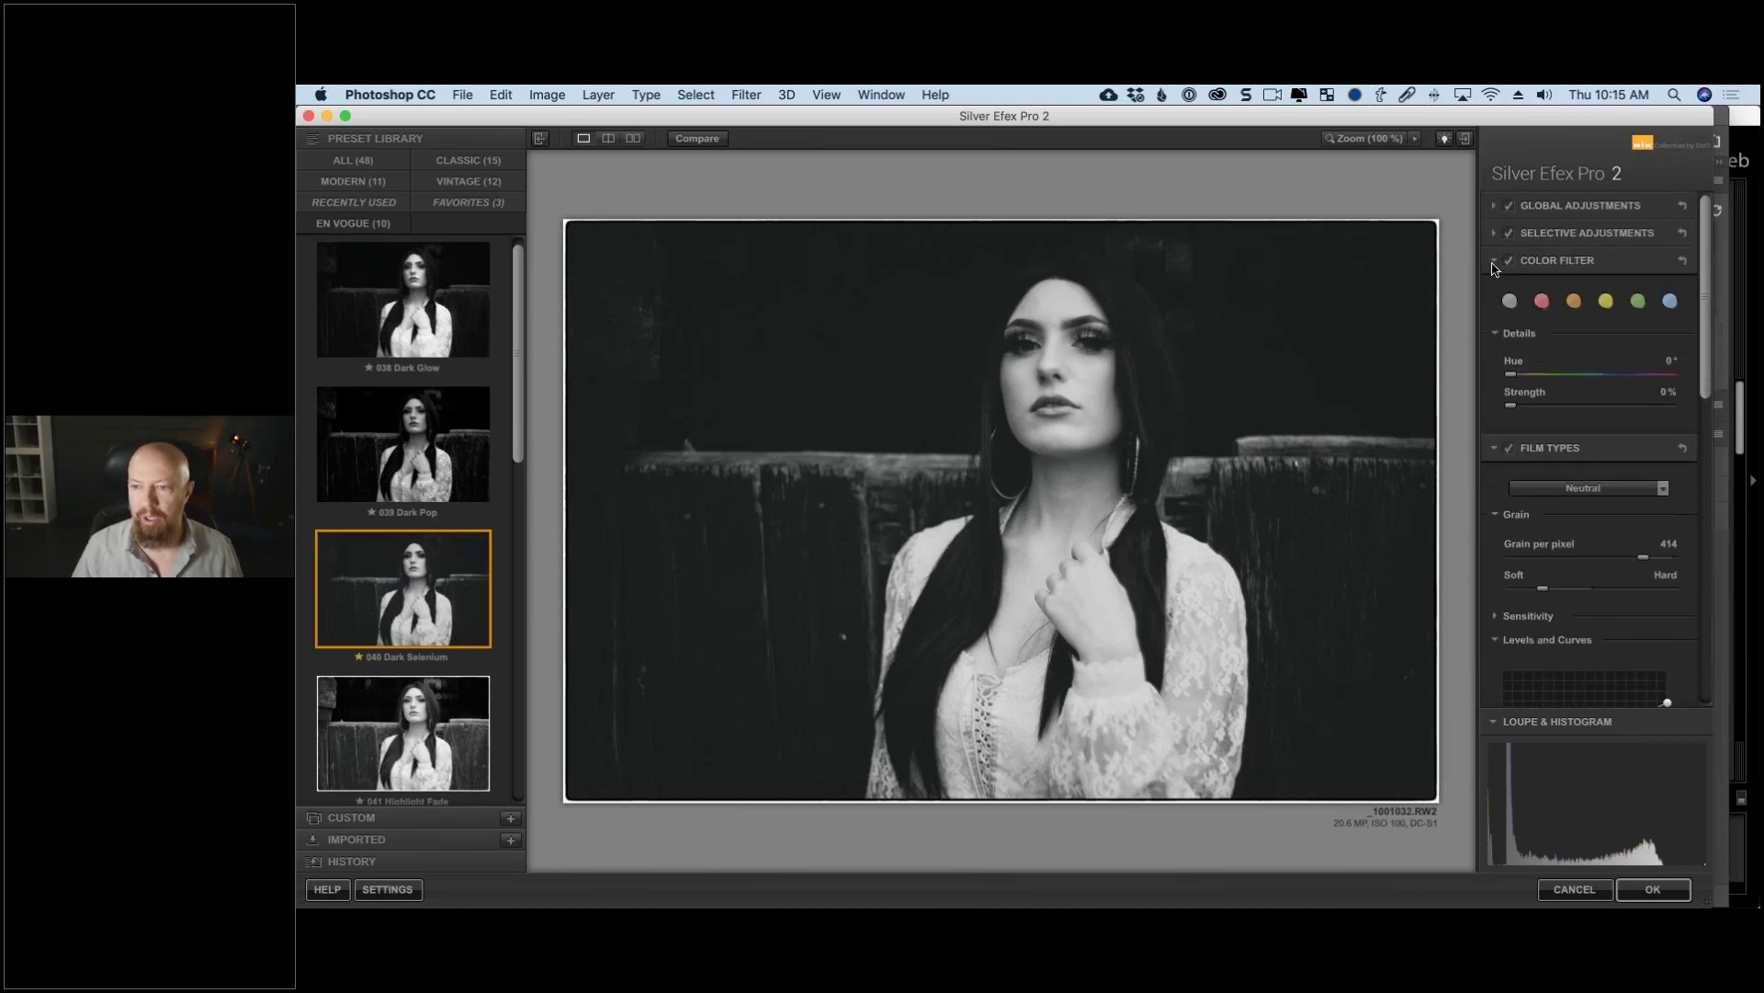
pyautogui.click(1494, 260)
pyautogui.click(1495, 288)
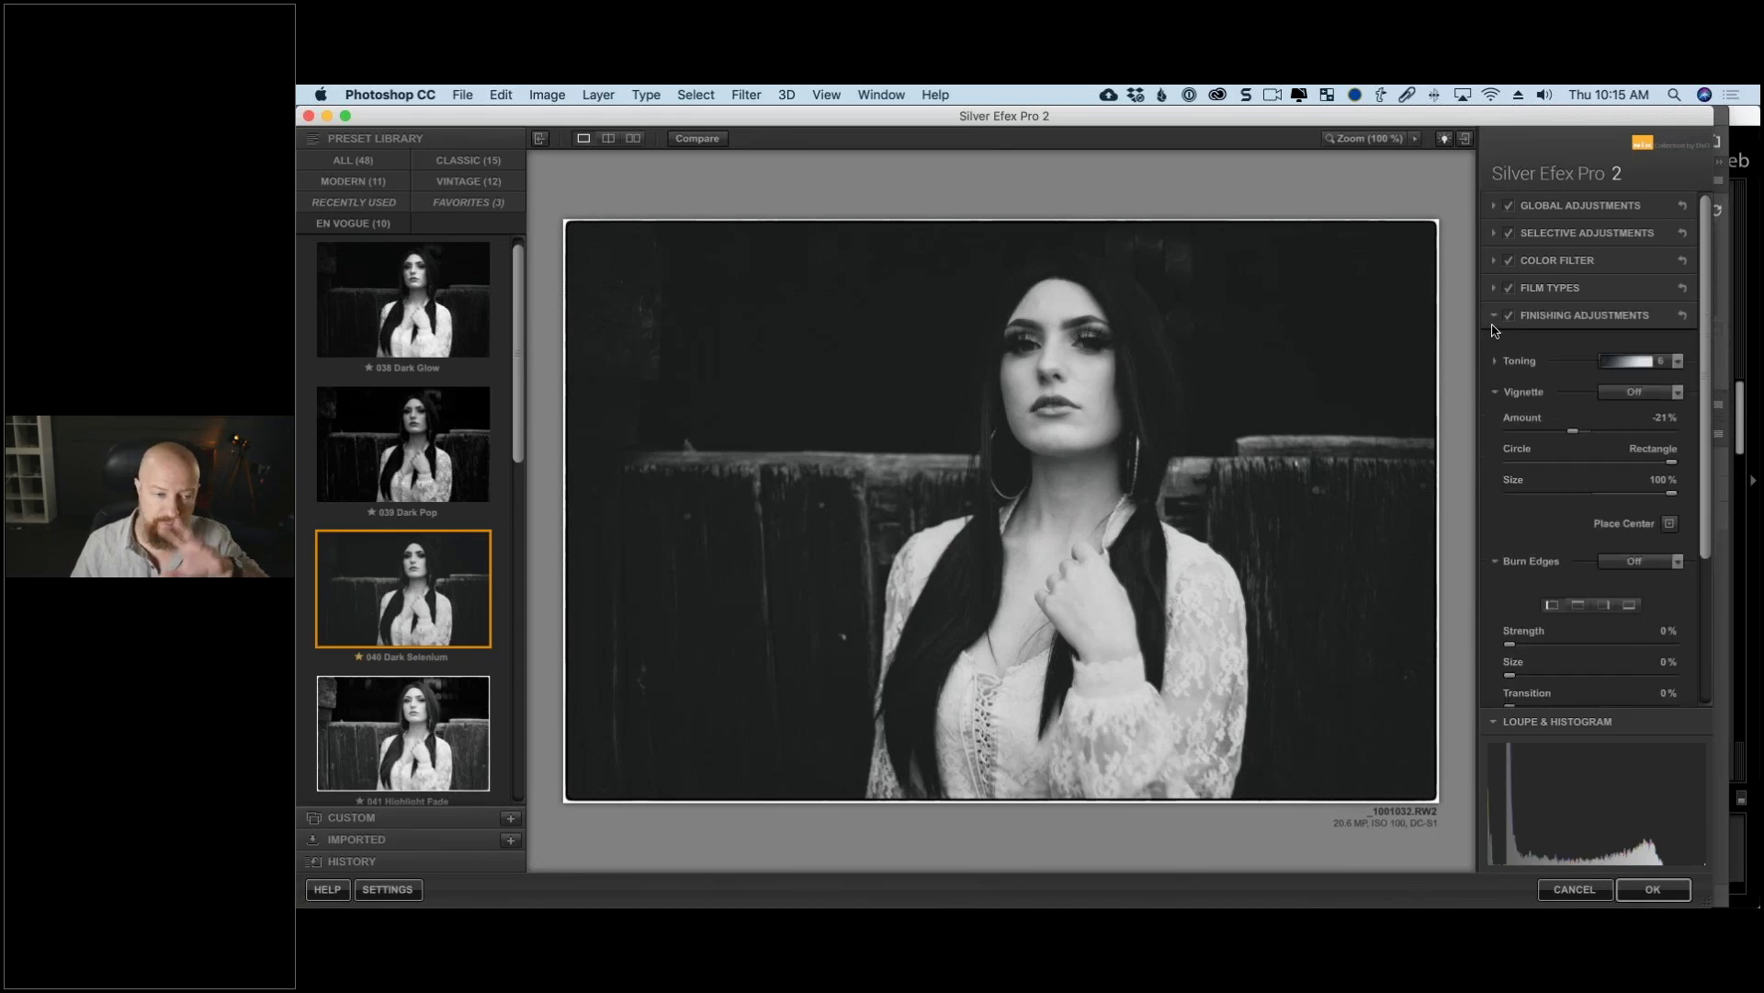
pyautogui.click(1495, 316)
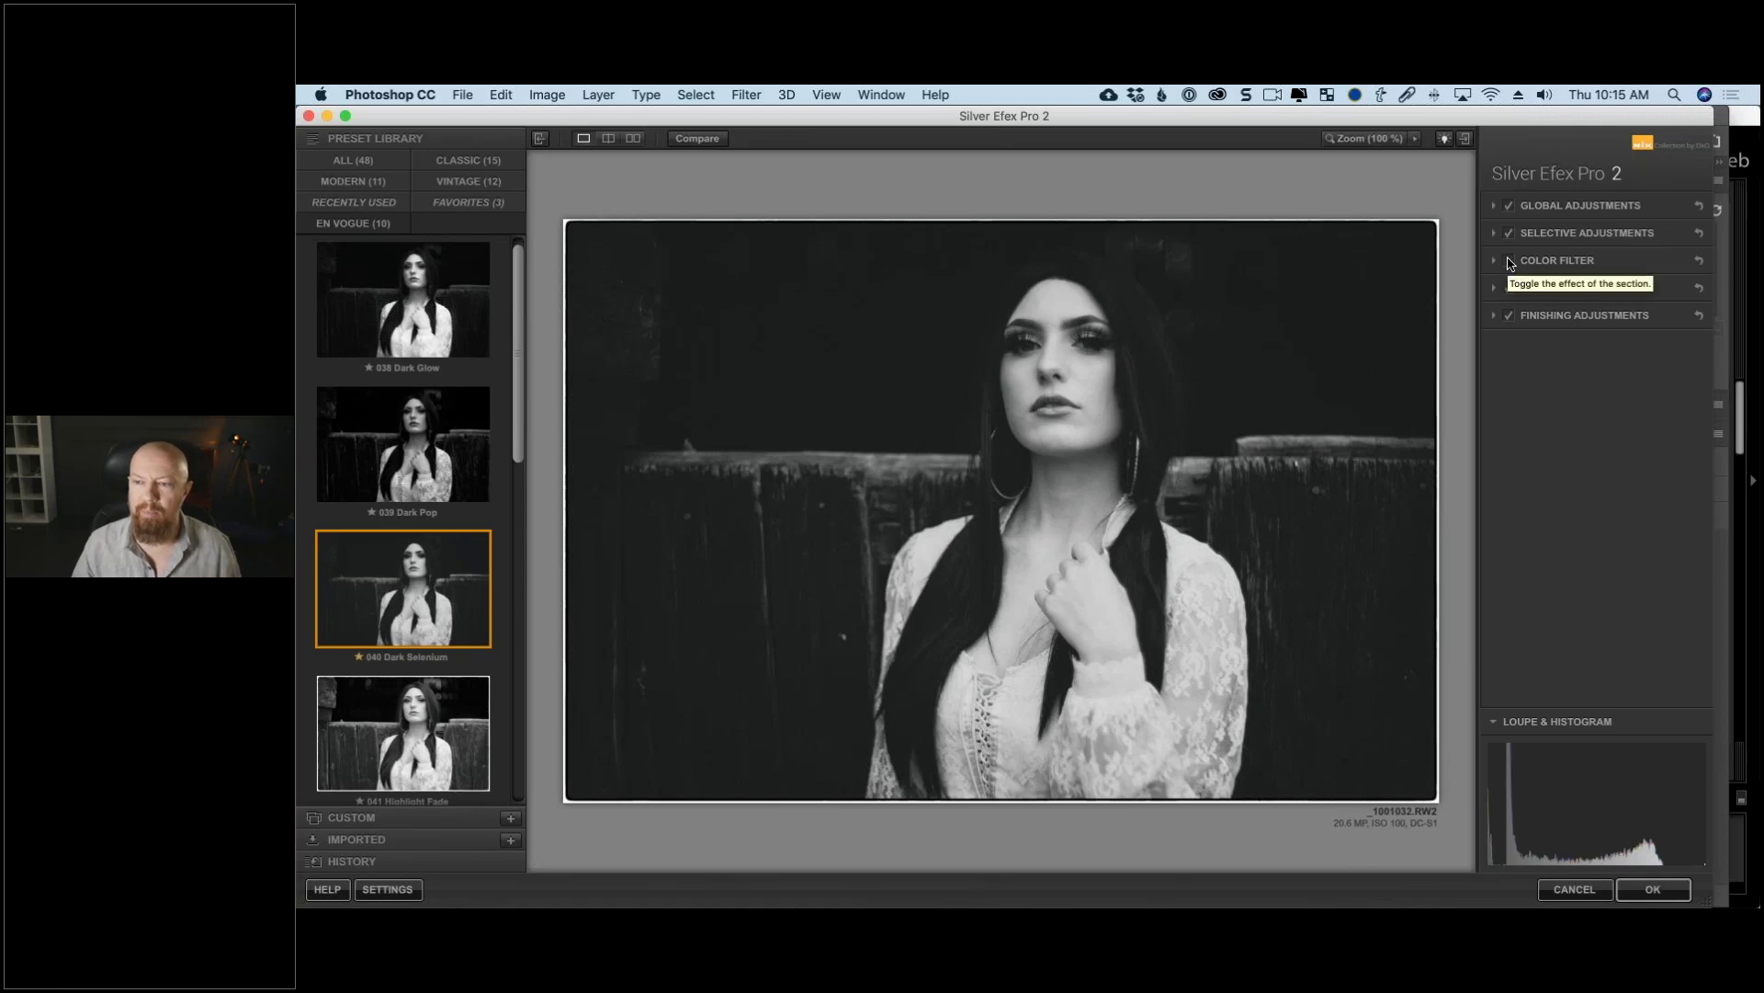
# Step: Review the Global Adjustments controls, collapse their Brightness and Structure groups, and close the section
pyautogui.click(1494, 208)
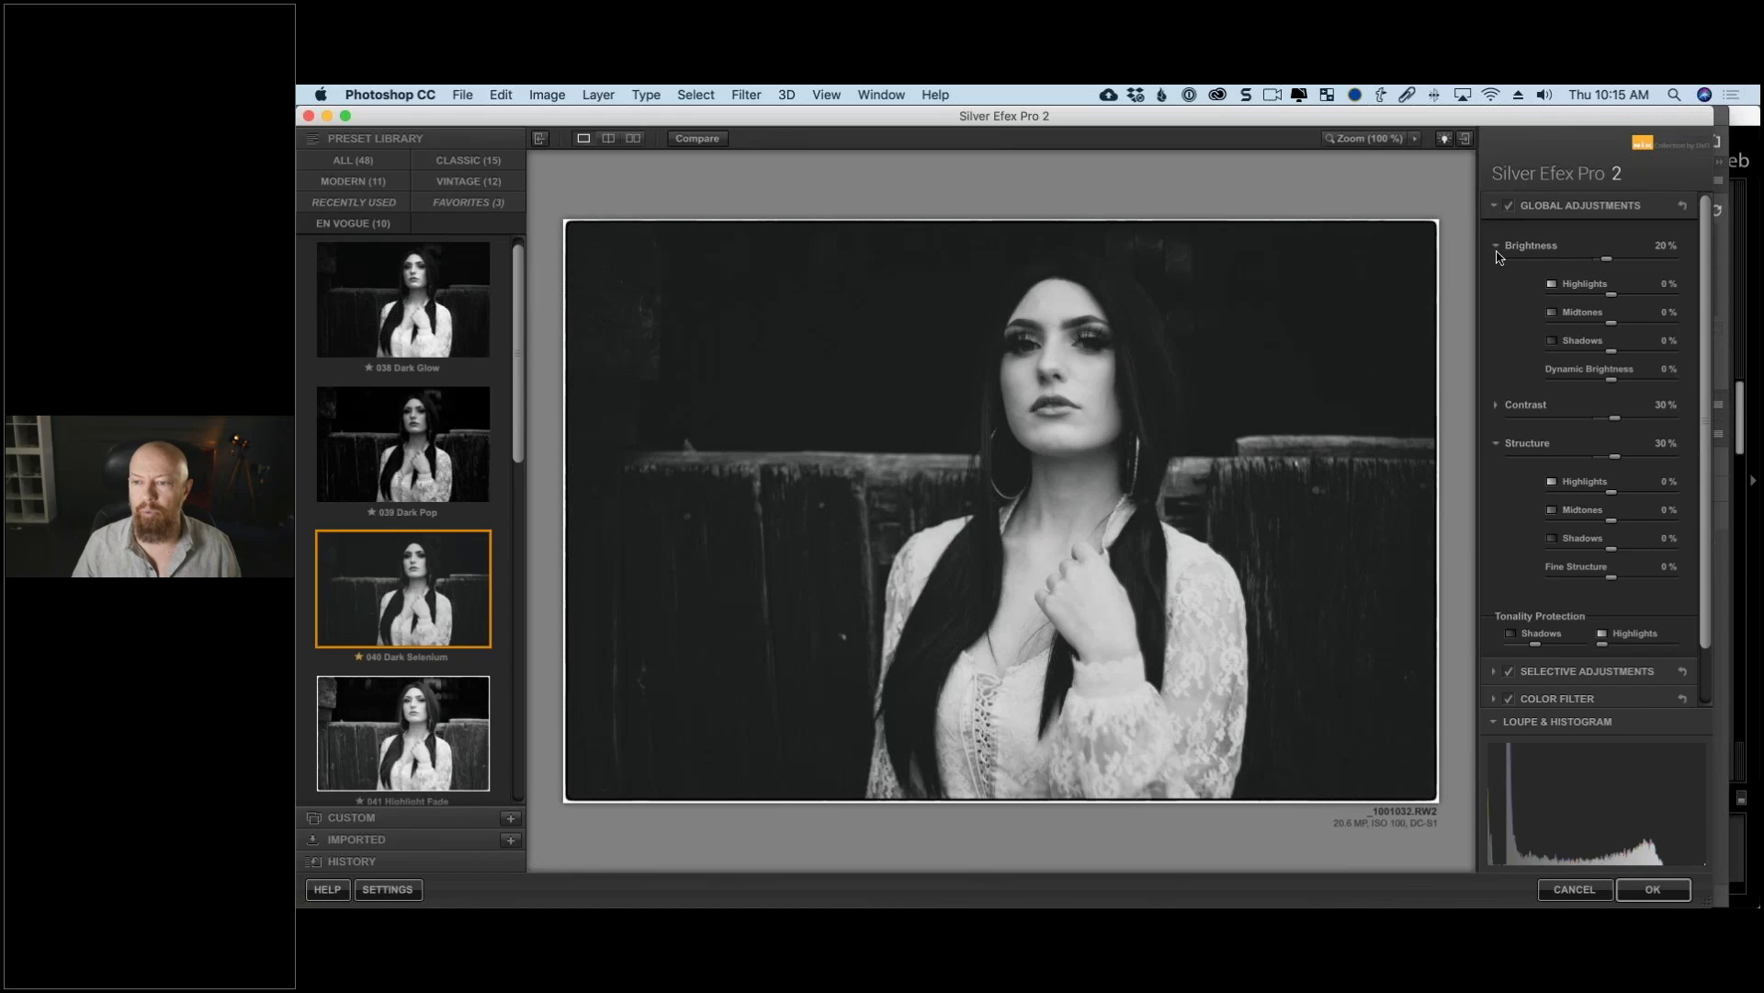
pyautogui.click(1497, 246)
pyautogui.click(1496, 323)
pyautogui.click(1493, 207)
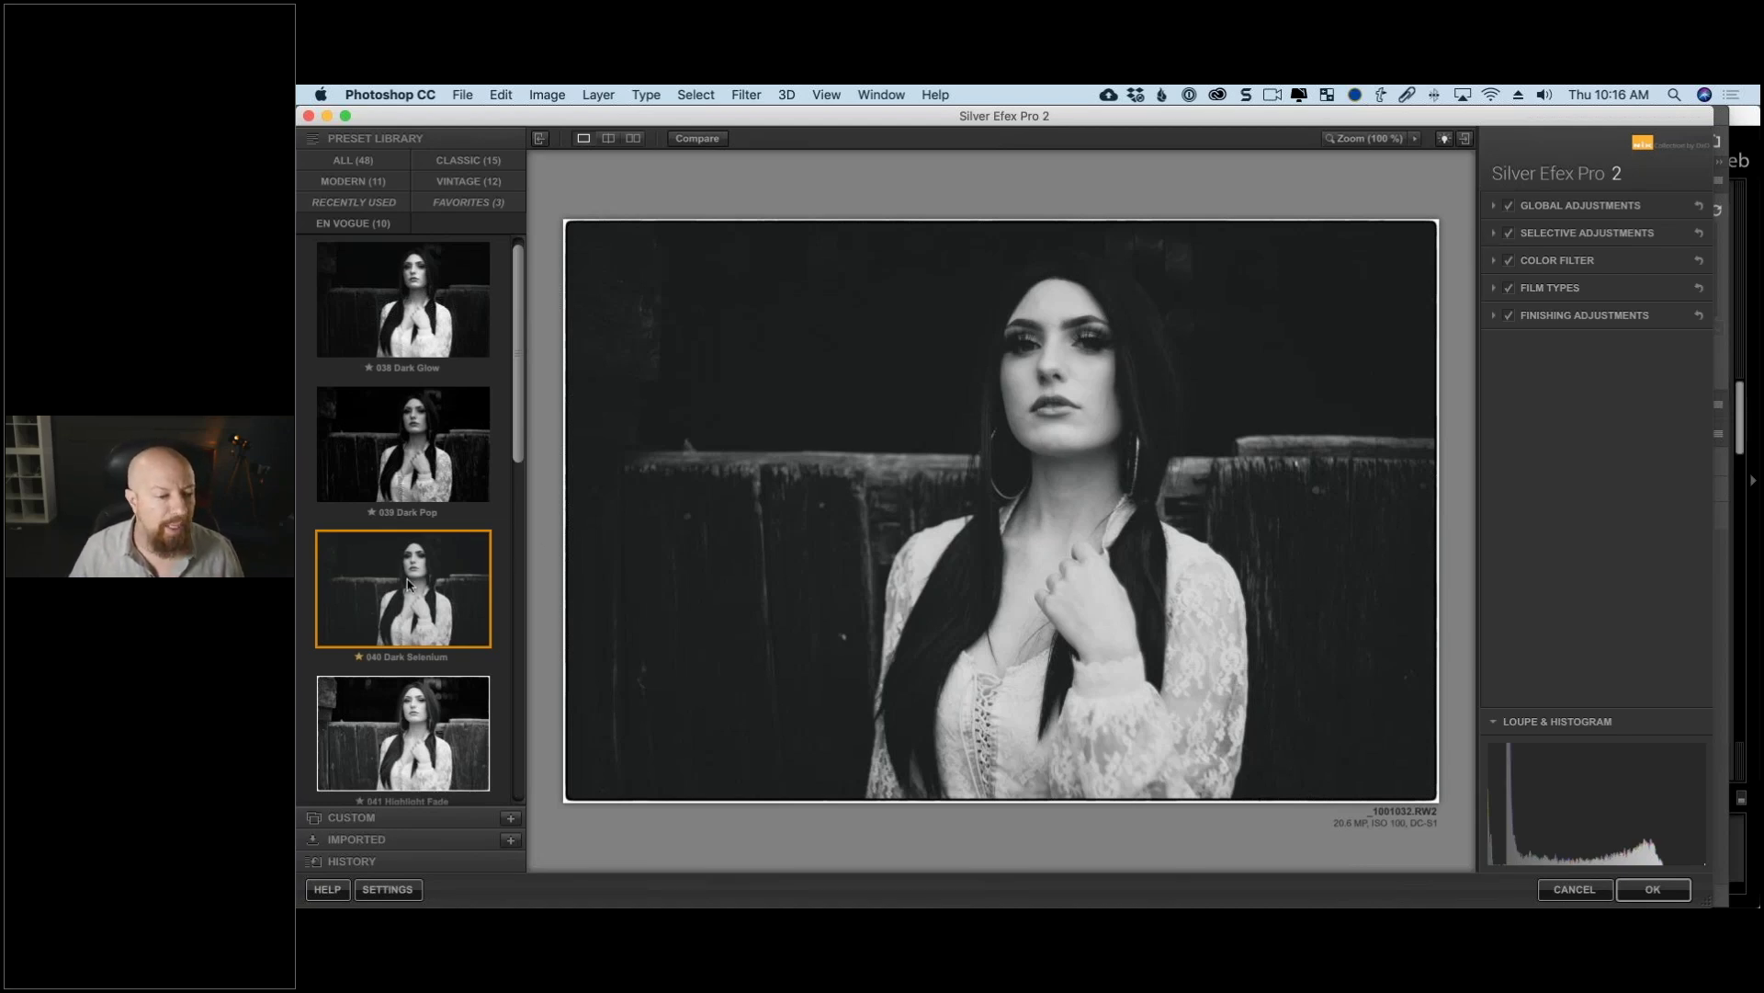
pyautogui.scroll(-2, 499, 485)
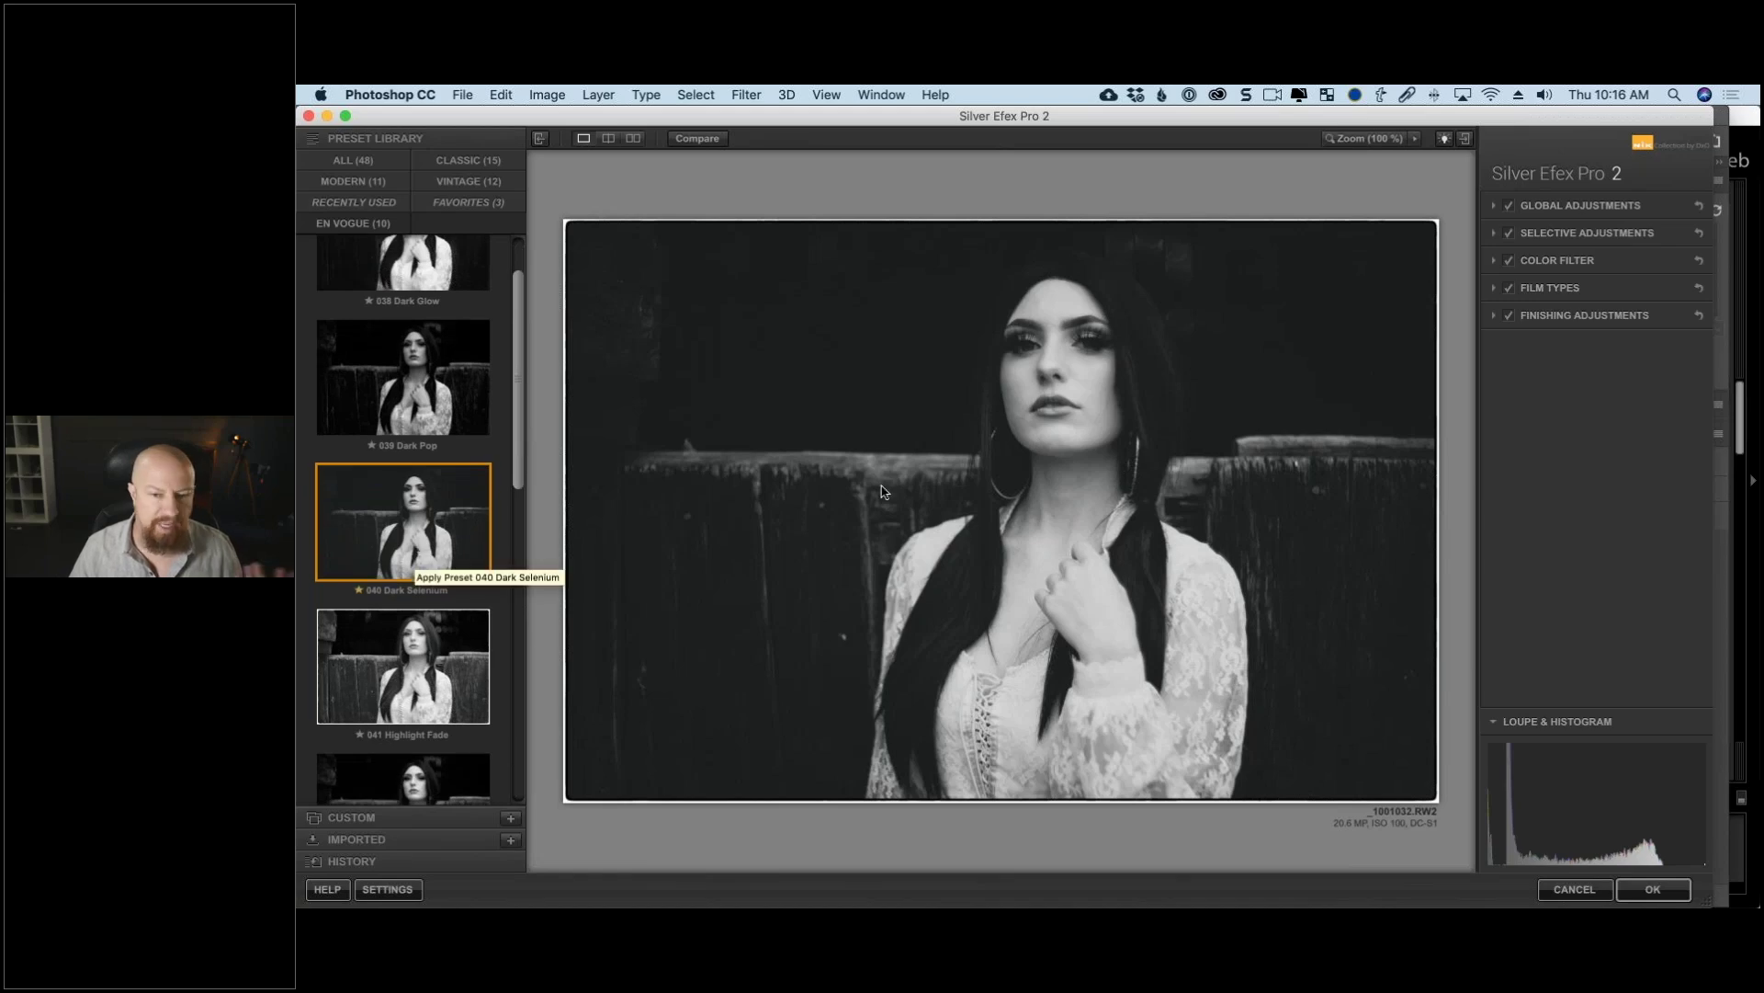
# Step: Compare the Dark Selenium preset result with the original image by toggling the comparison on and off
pyautogui.click(714, 140)
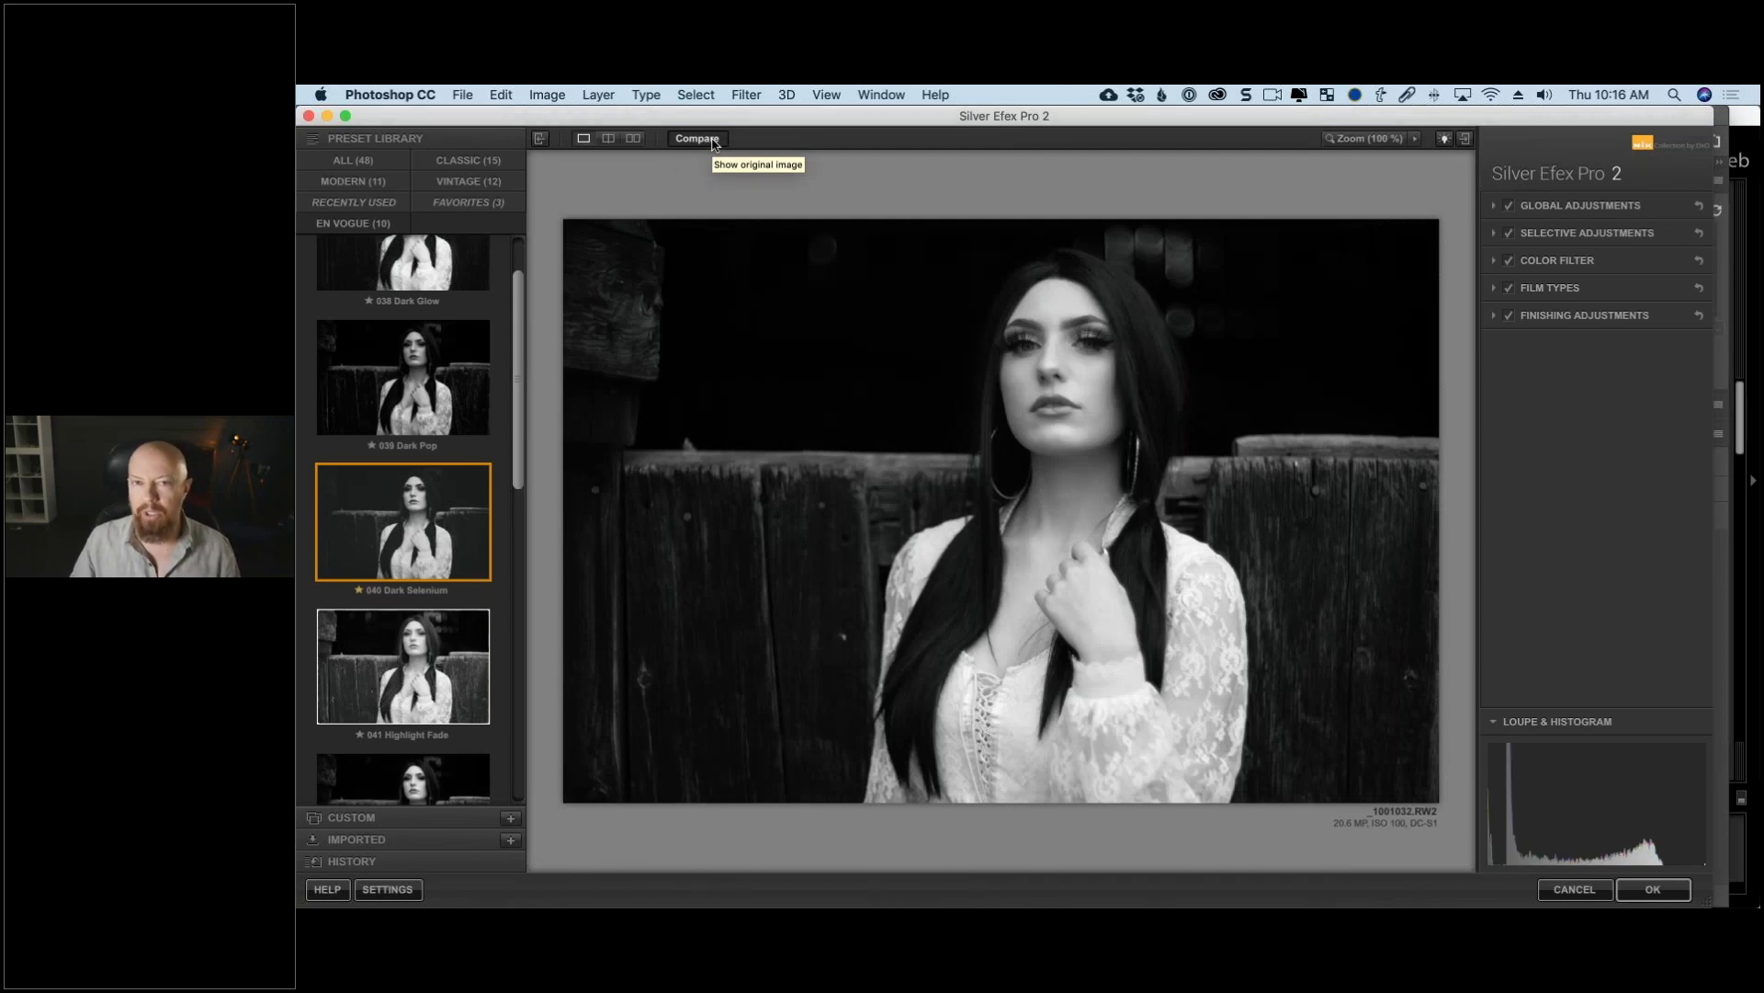
pyautogui.click(714, 140)
pyautogui.click(714, 141)
pyautogui.click(714, 140)
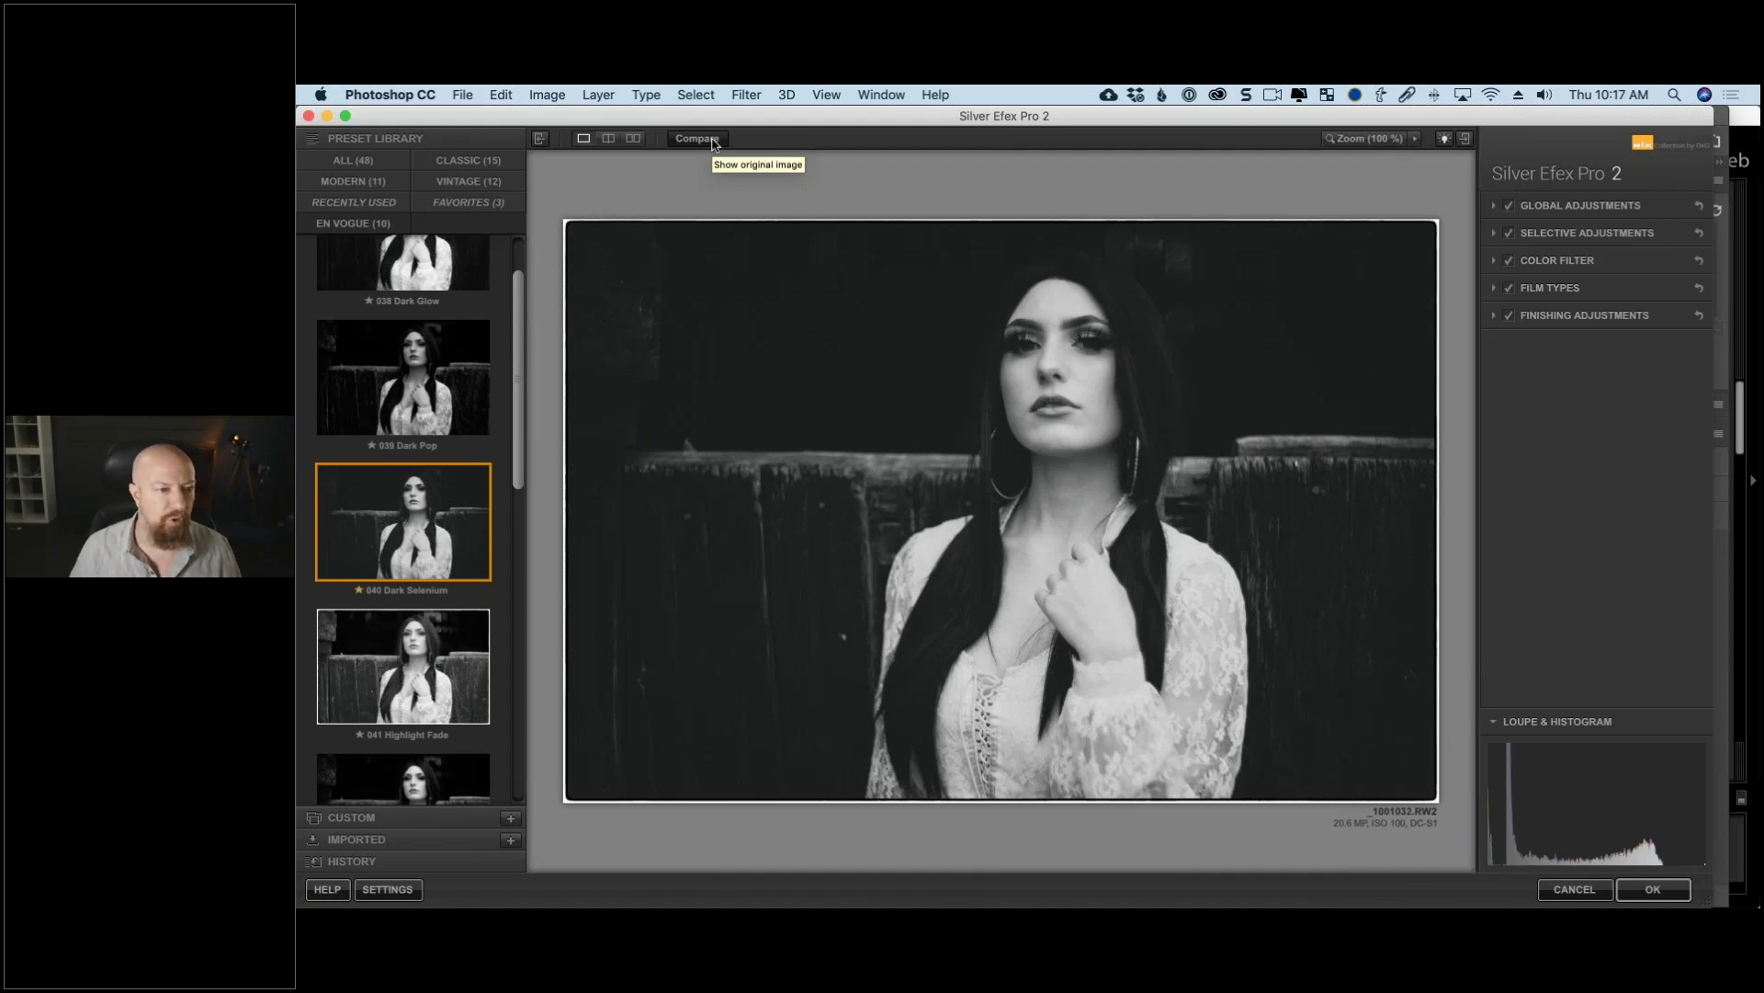
# Step: List all presets, apply 000 Neutral to the portrait, and advance through the presets to 002 Overexposed (EV +1)
pyautogui.click(368, 163)
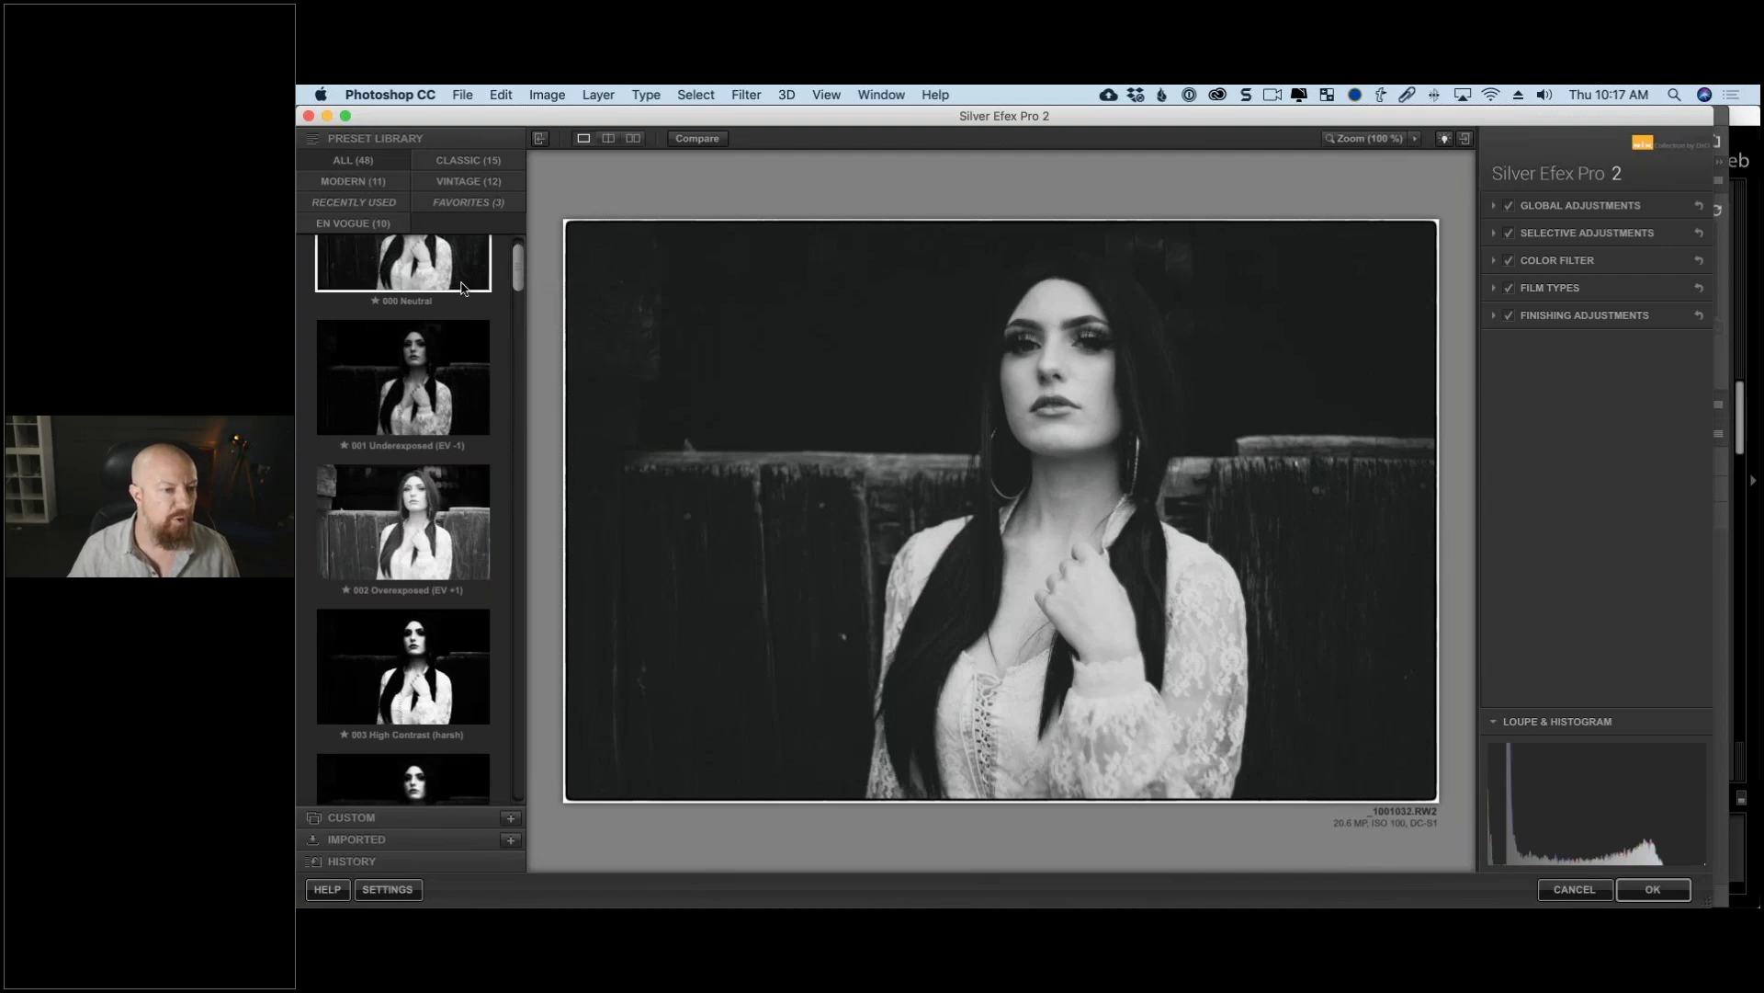
pyautogui.scroll(1, 467, 285)
pyautogui.click(459, 317)
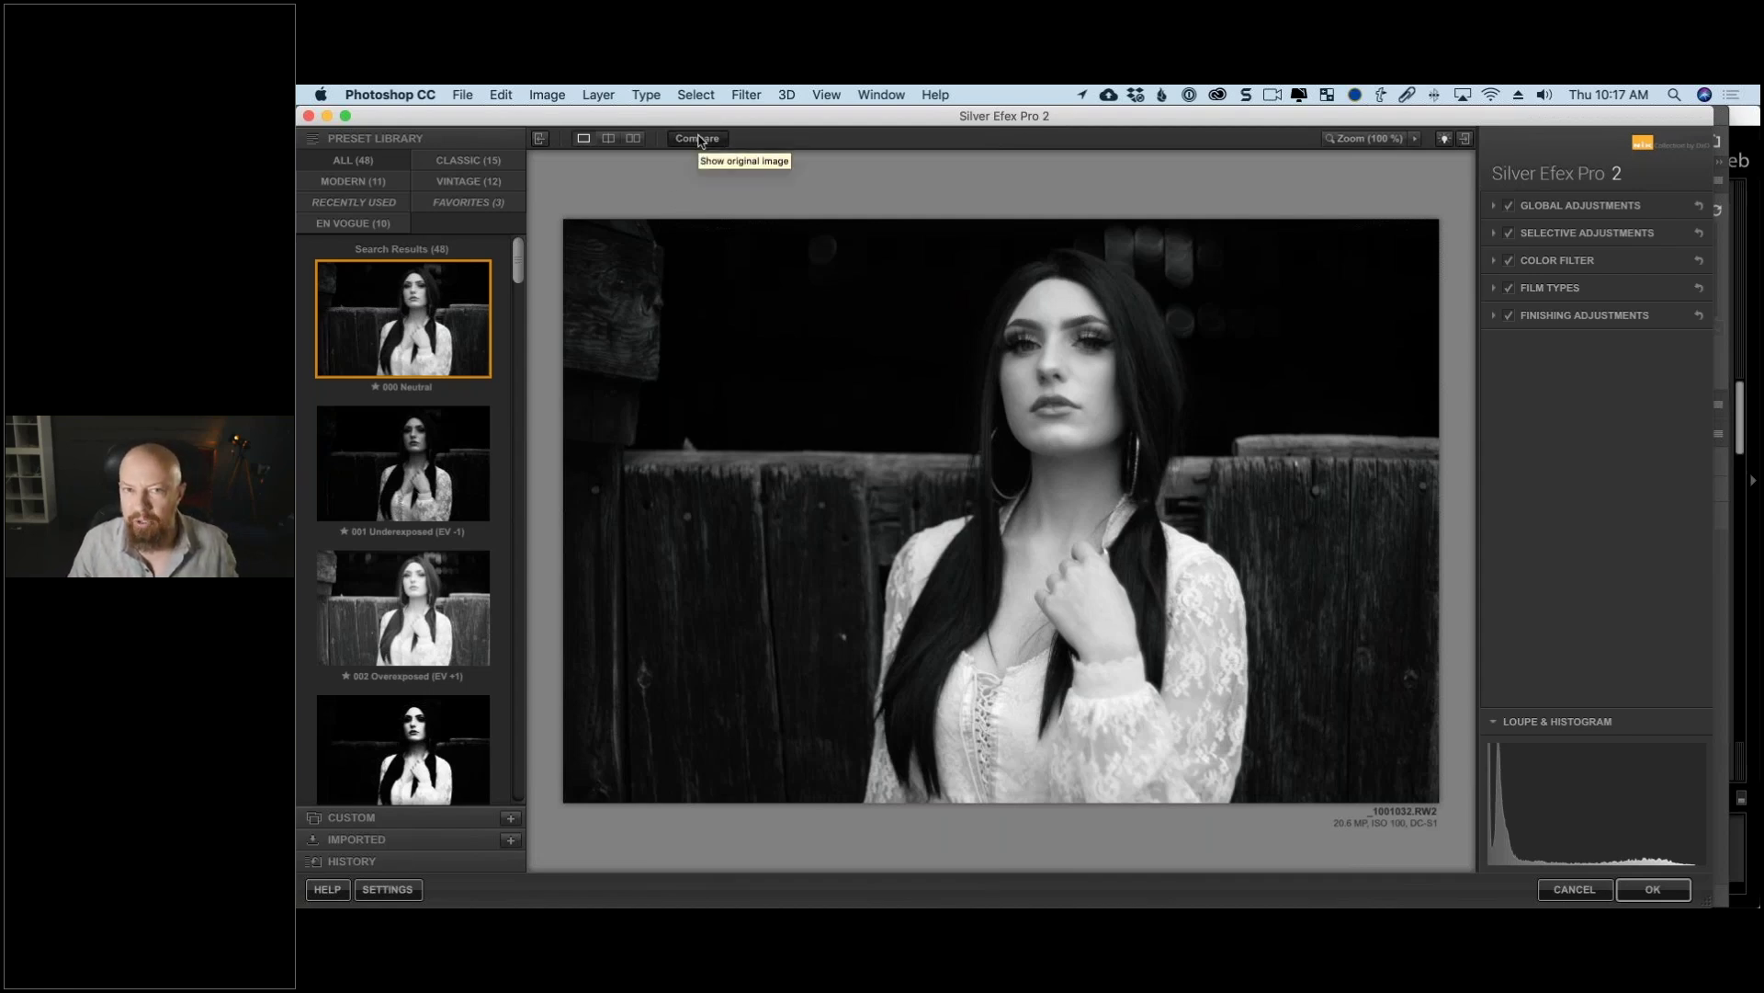
pyautogui.press('Down')
pyautogui.press('Down')
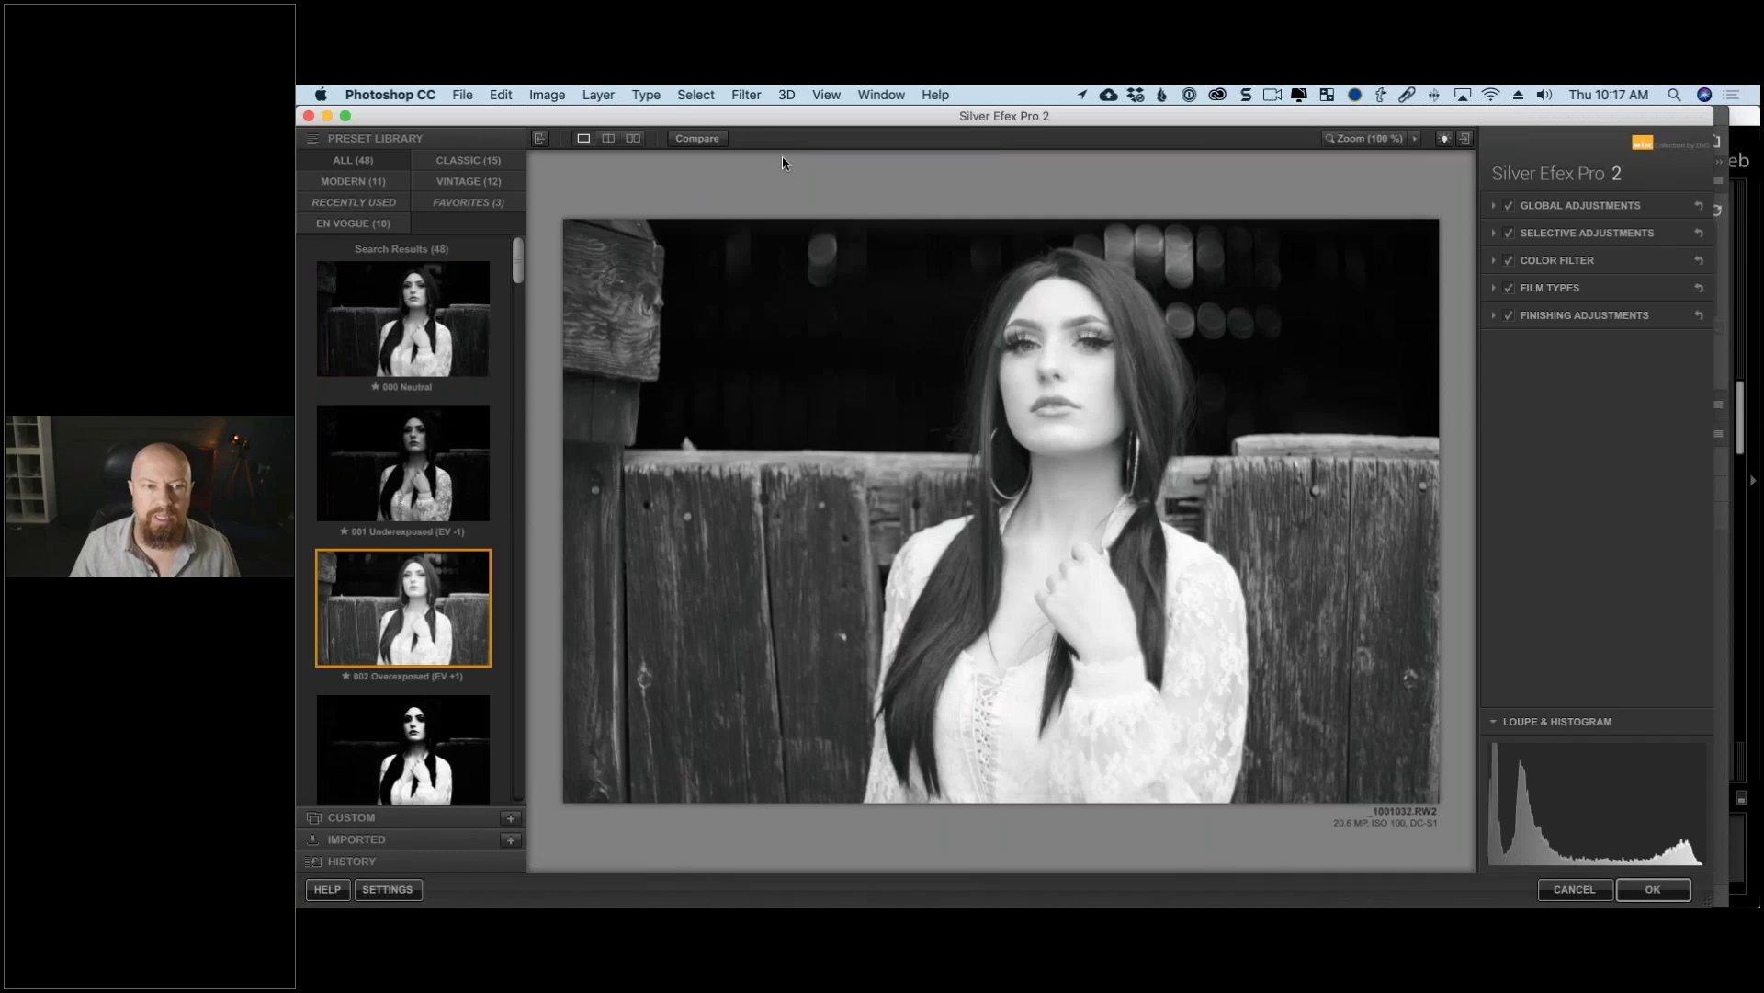
# Step: Compare the 002 Overexposed (EV +1) result with the original image several times
pyautogui.click(709, 139)
pyautogui.click(708, 138)
pyautogui.click(709, 139)
pyautogui.click(709, 139)
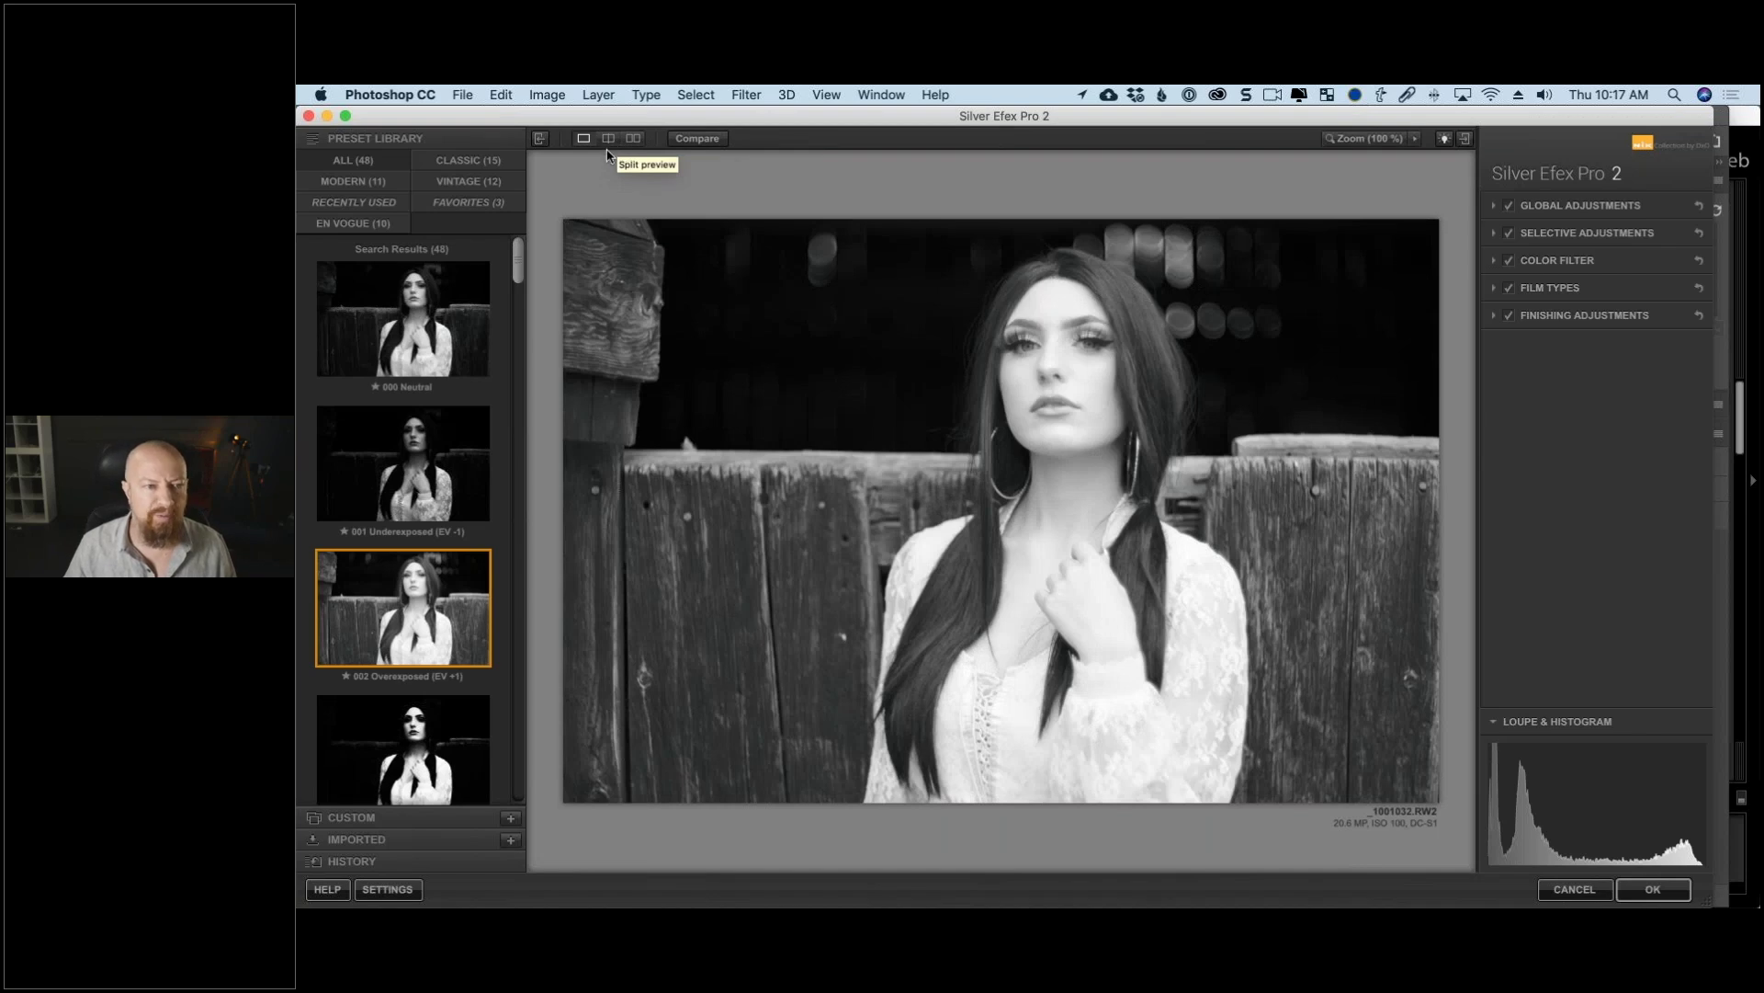
pyautogui.click(698, 140)
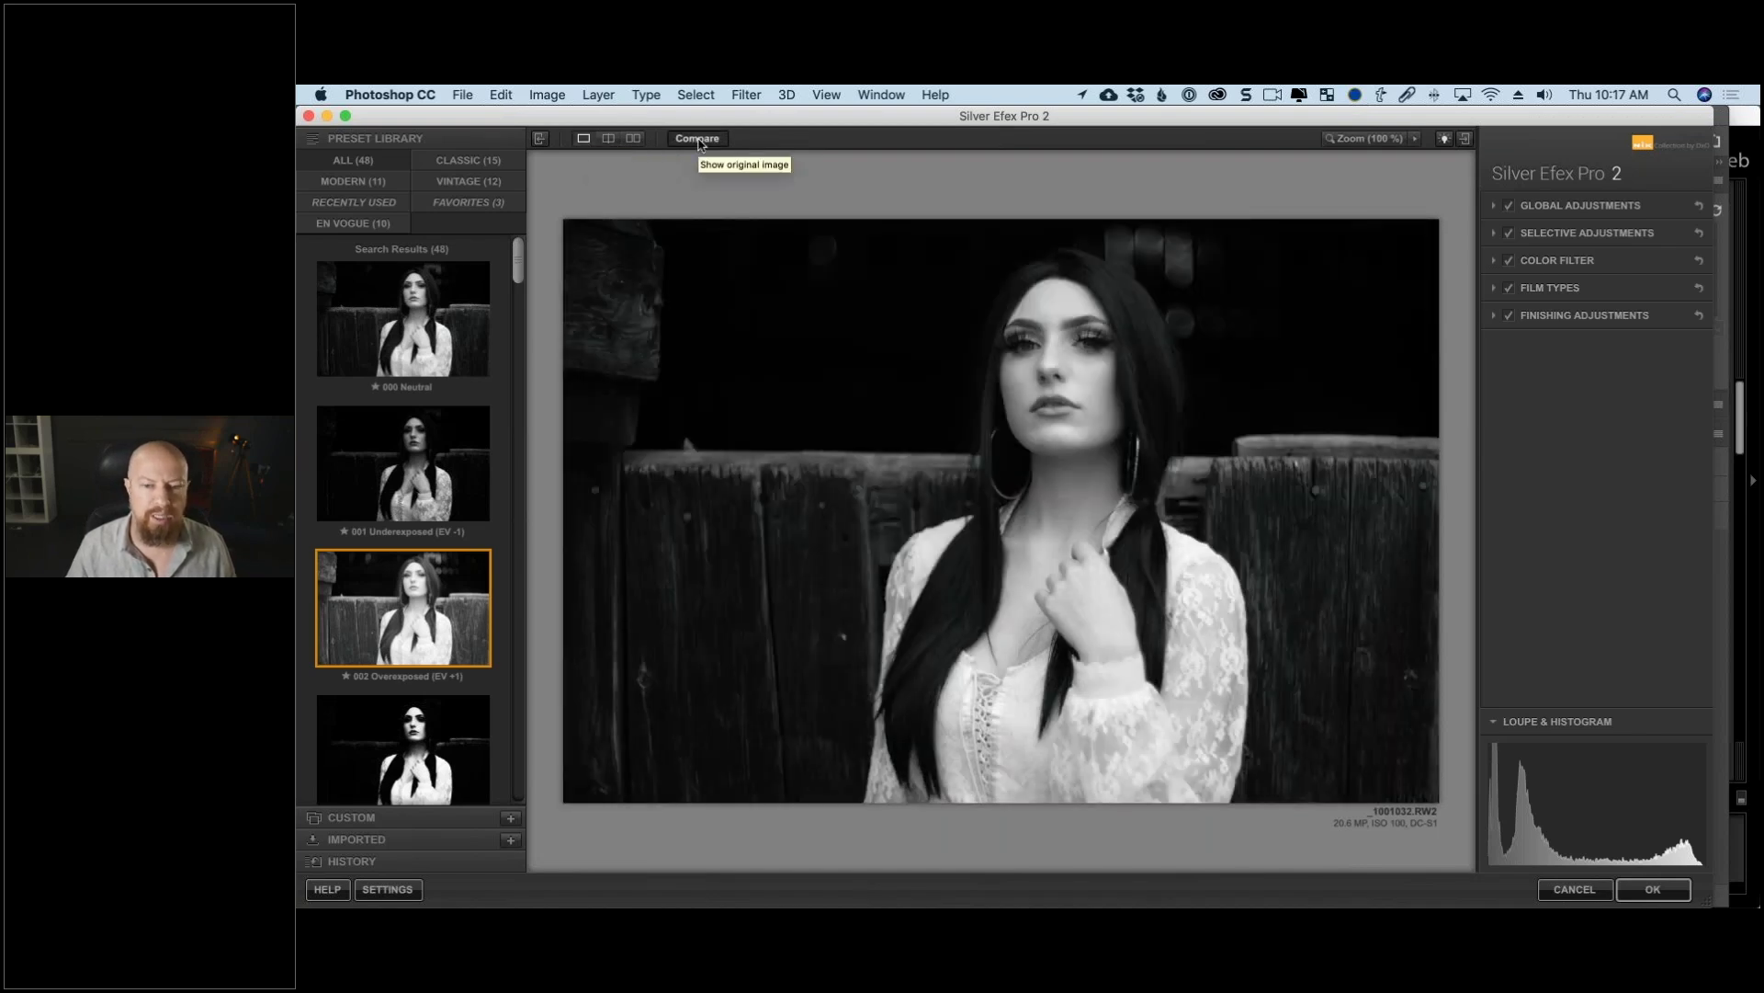
pyautogui.click(698, 140)
pyautogui.click(699, 139)
pyautogui.click(698, 139)
# Step: View the portrait in split preview, switch the divider to horizontal, move it across the face, and restore the vertical split
pyautogui.click(608, 138)
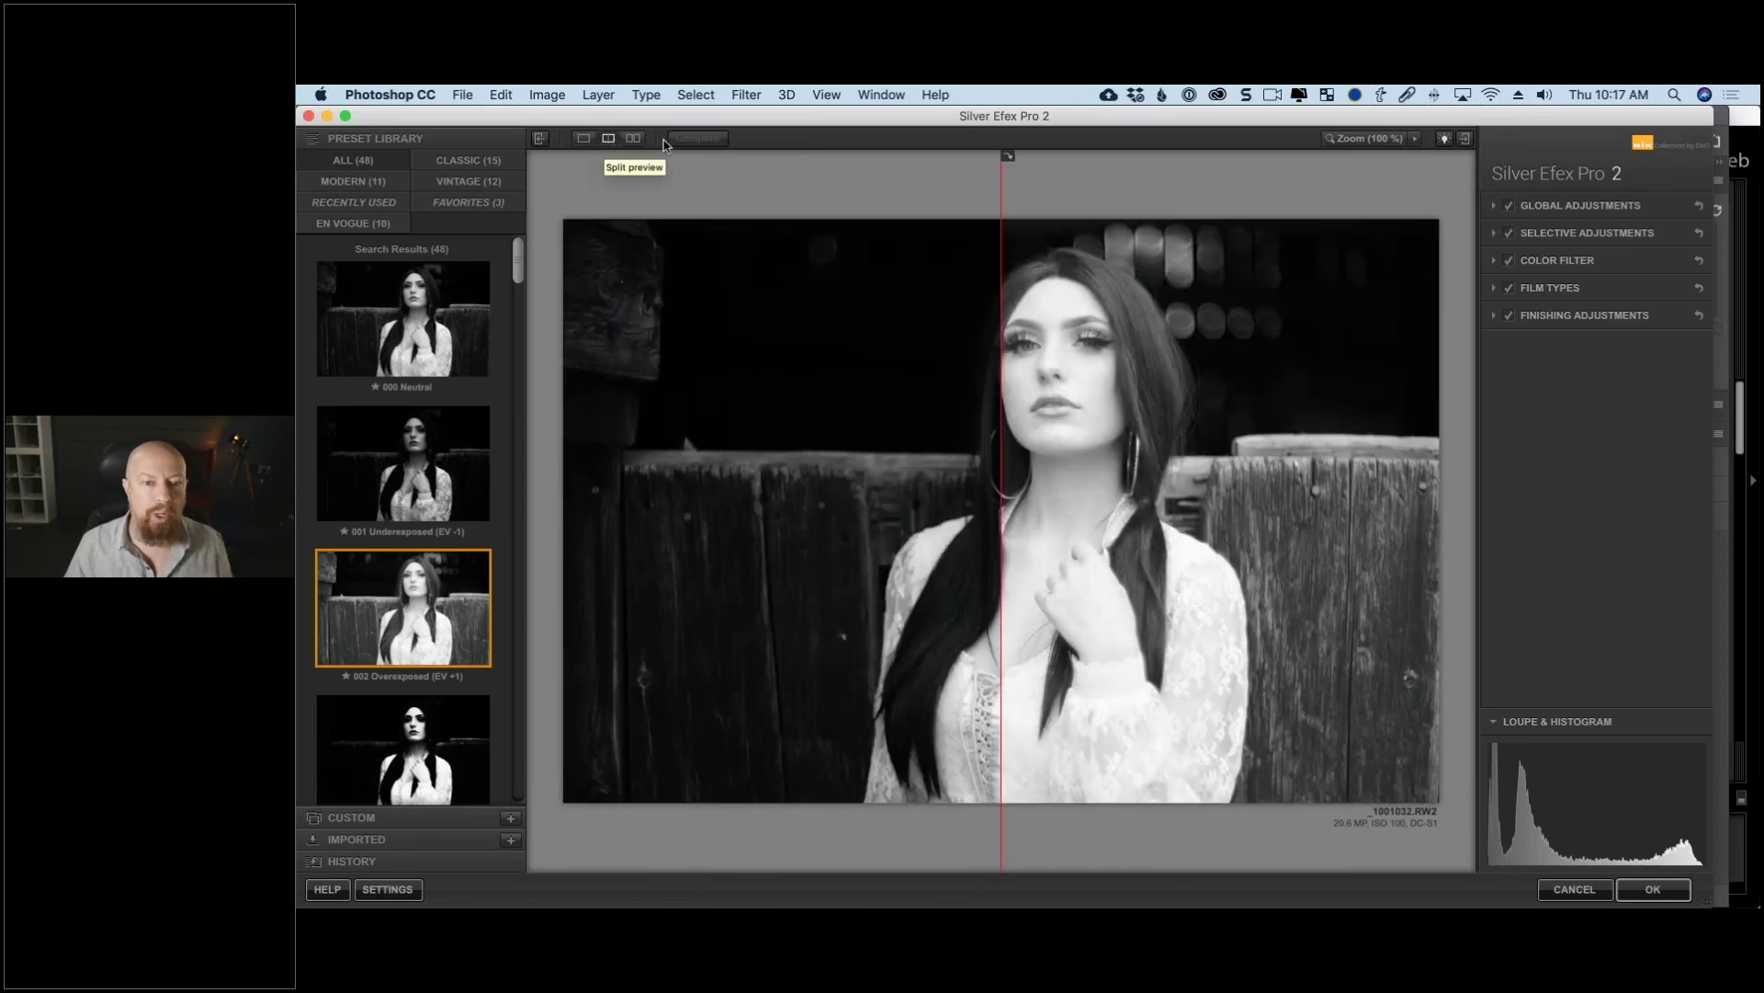
pyautogui.moveTo(1115, 247); pyautogui.dragTo(1087, 198)
pyautogui.click(1090, 158)
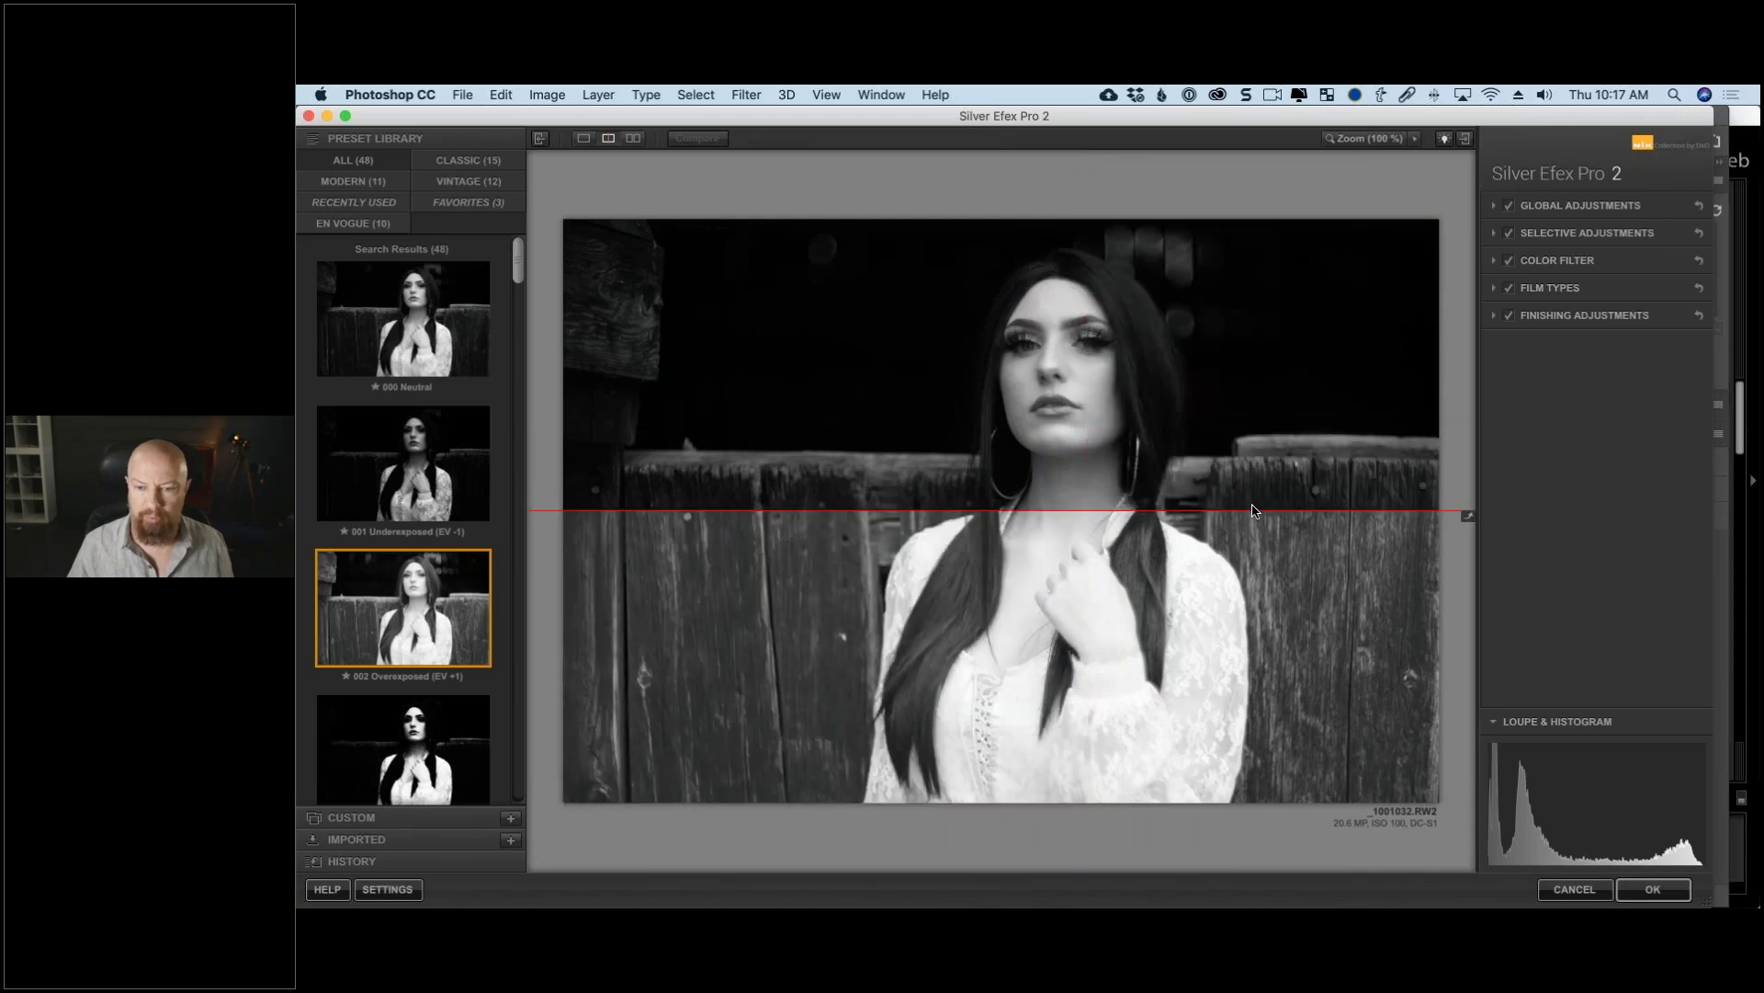
pyautogui.moveTo(1253, 510); pyautogui.dragTo(1468, 411)
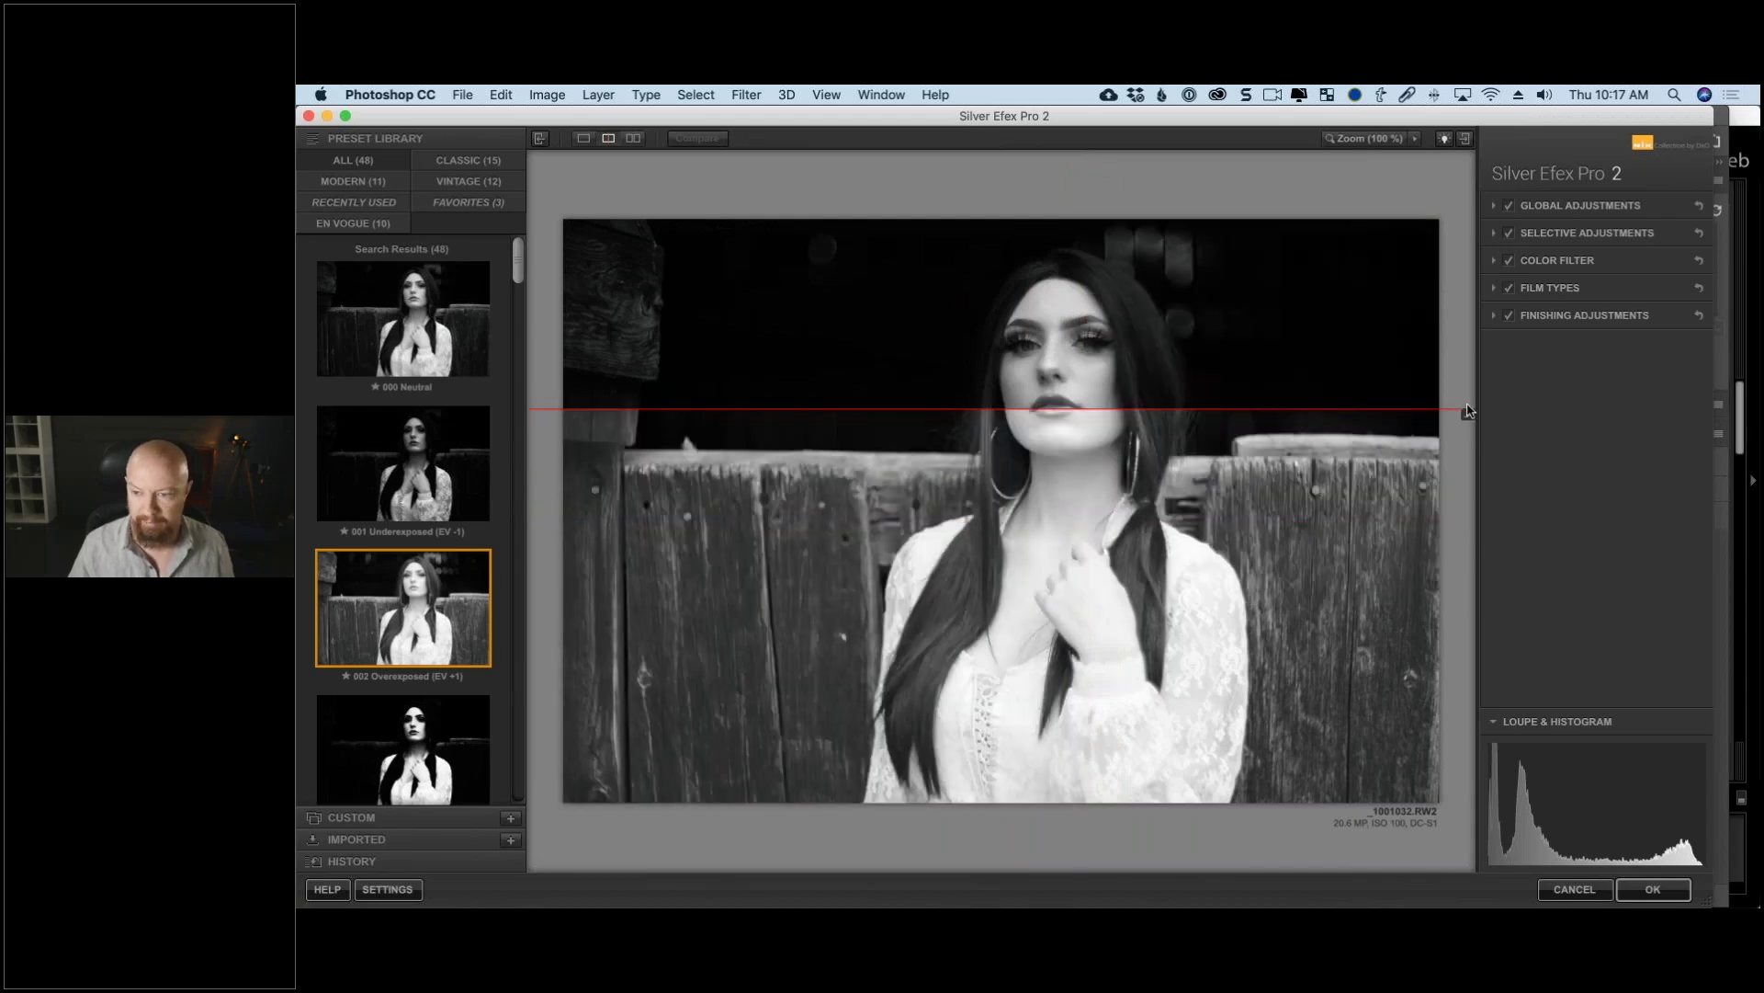
pyautogui.click(1467, 411)
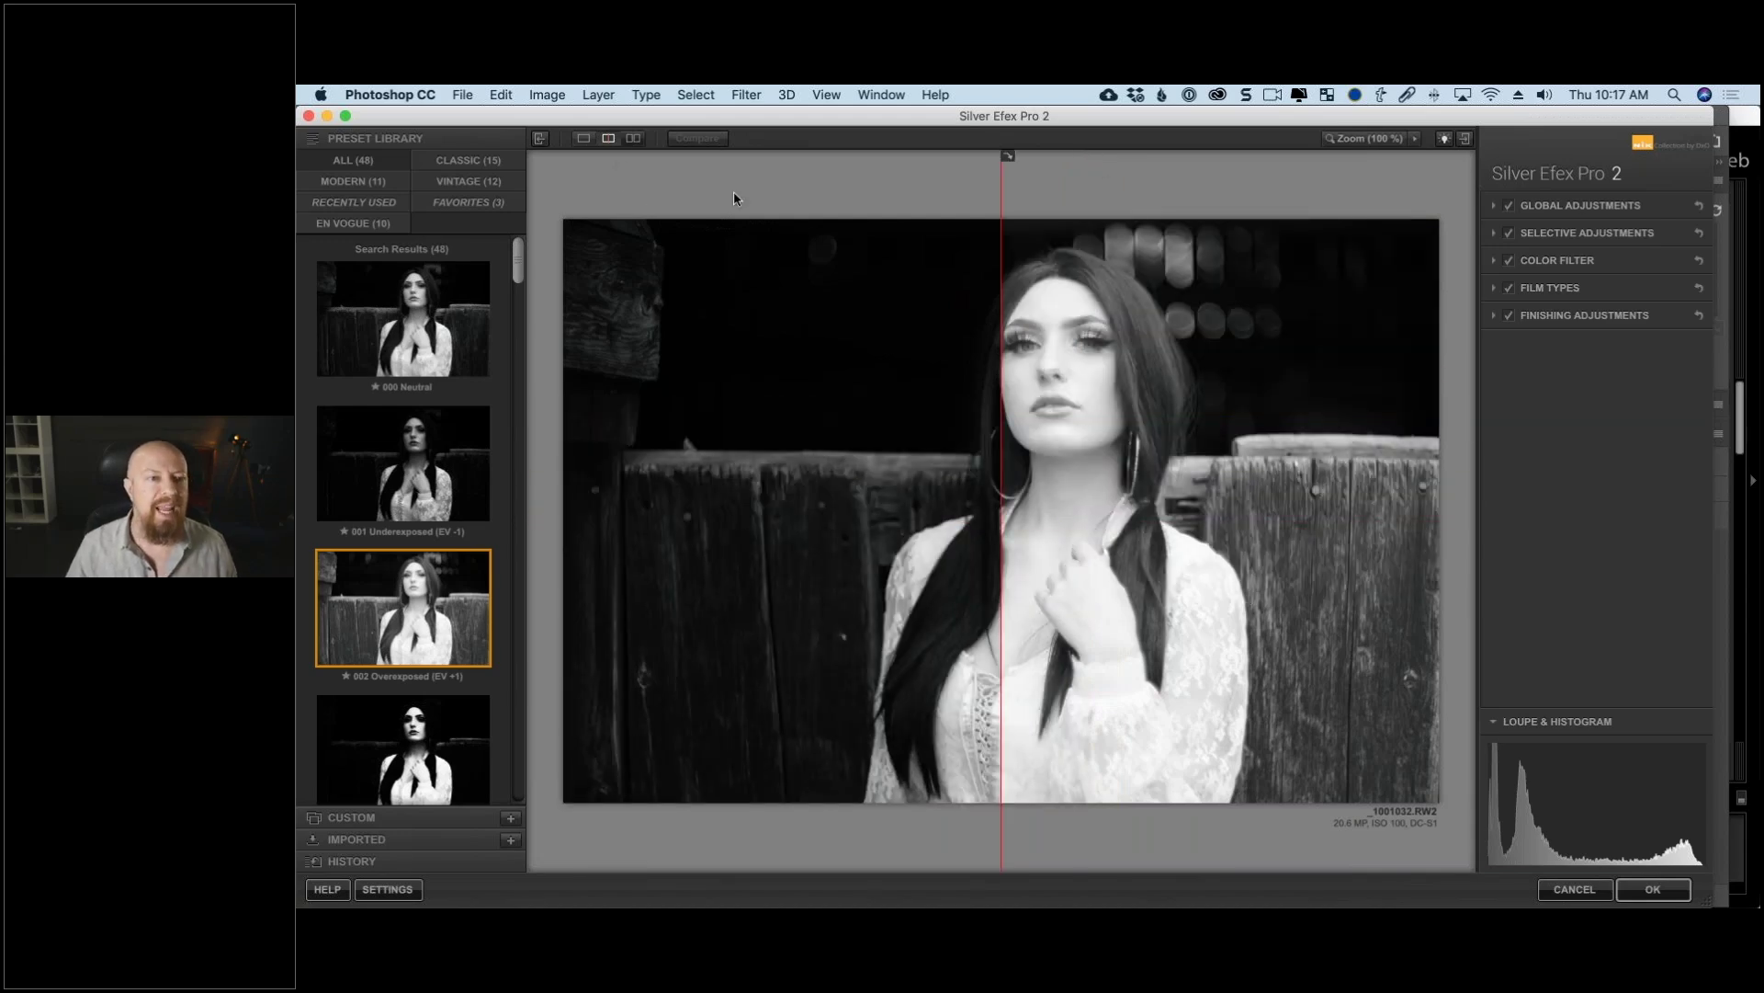
# Step: View the before and after images side by side and stacked, and return to the single-image view
pyautogui.click(633, 138)
pyautogui.click(1001, 511)
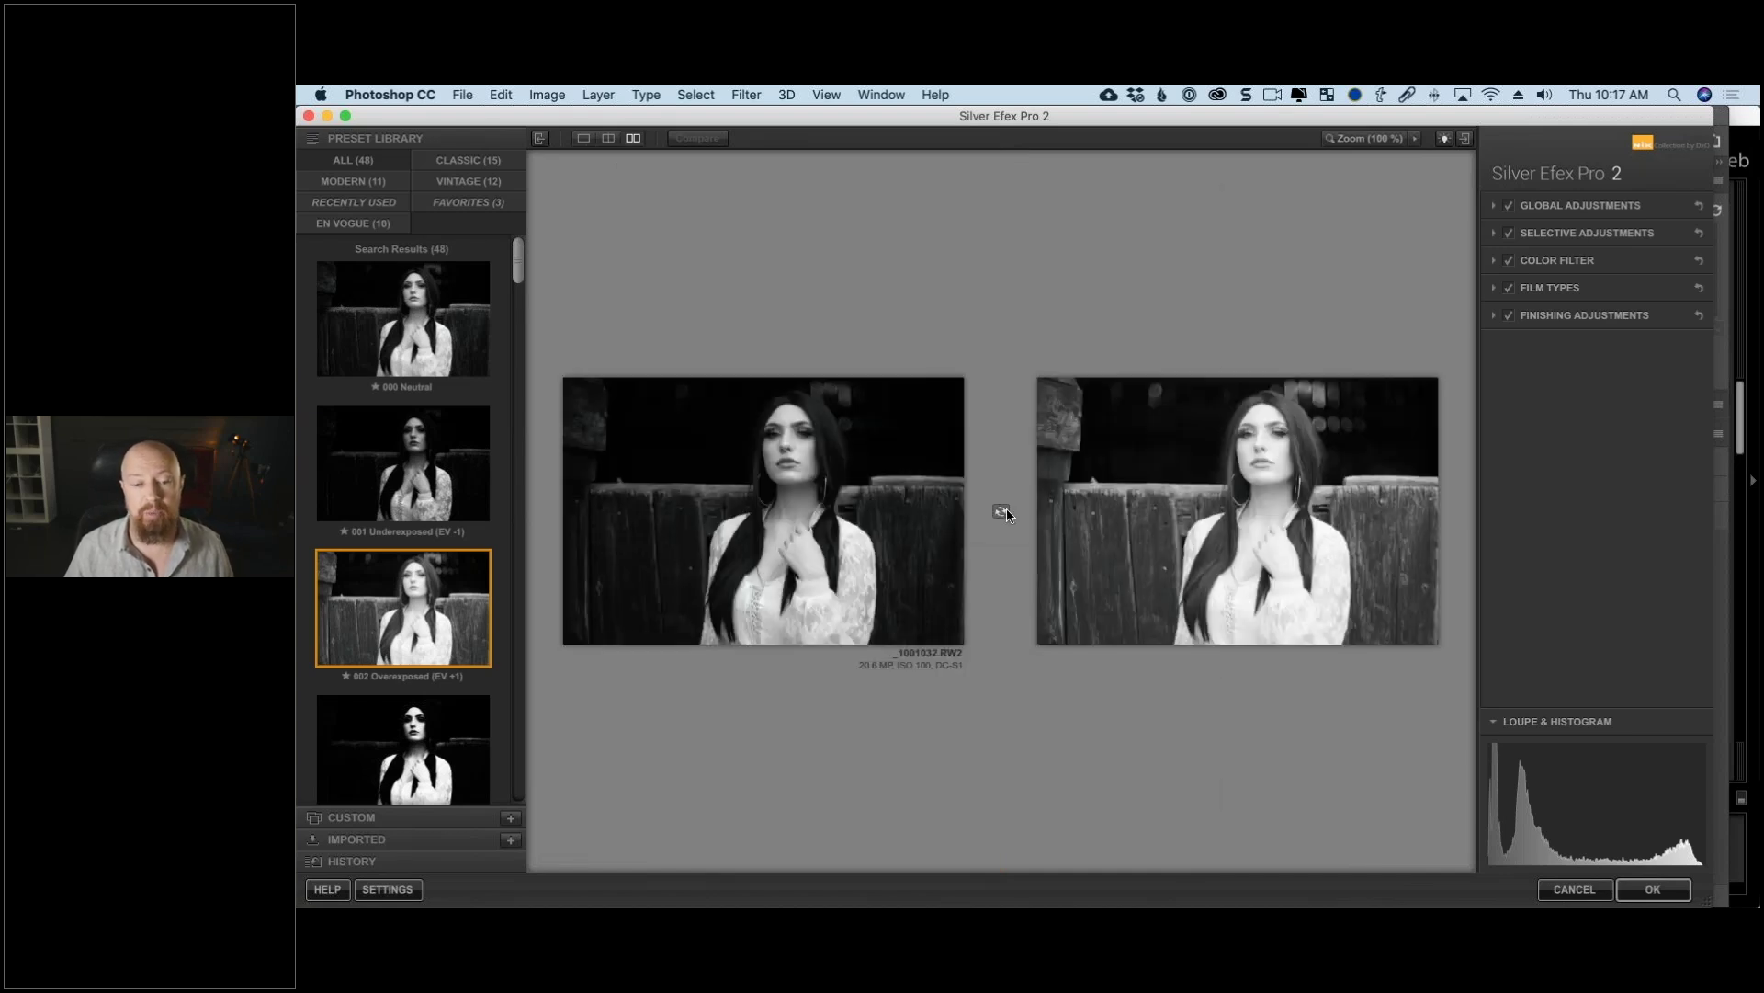
pyautogui.click(1001, 511)
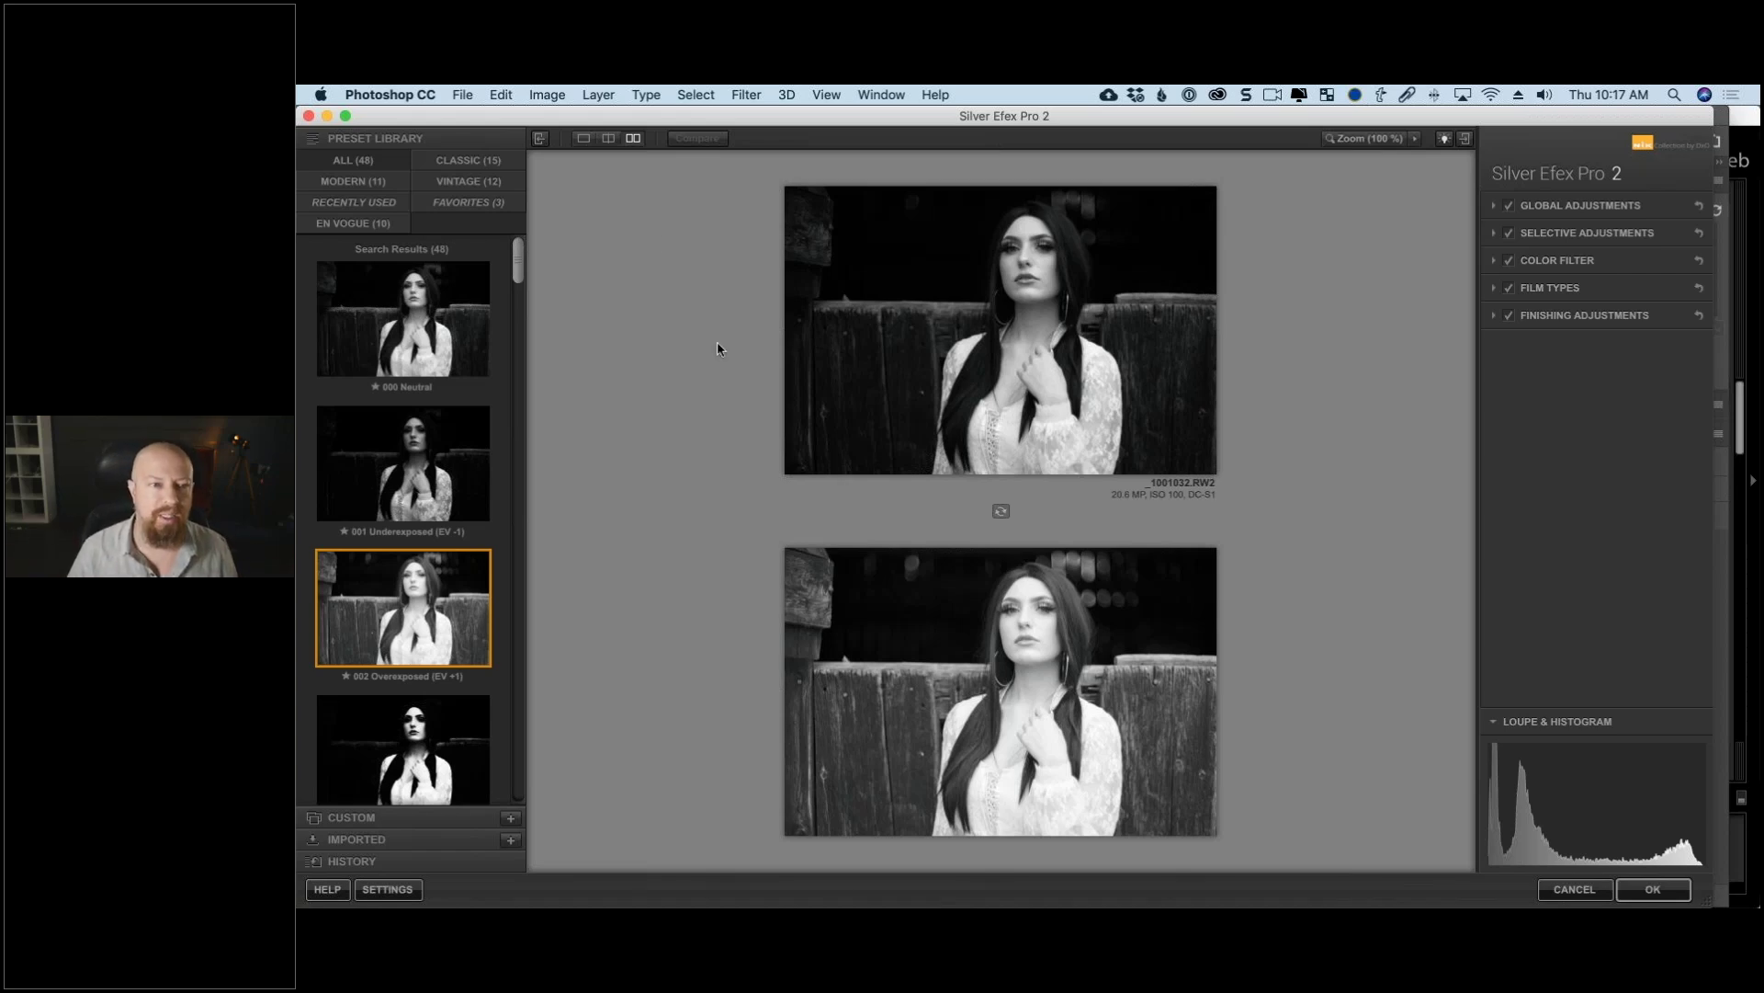
pyautogui.click(583, 137)
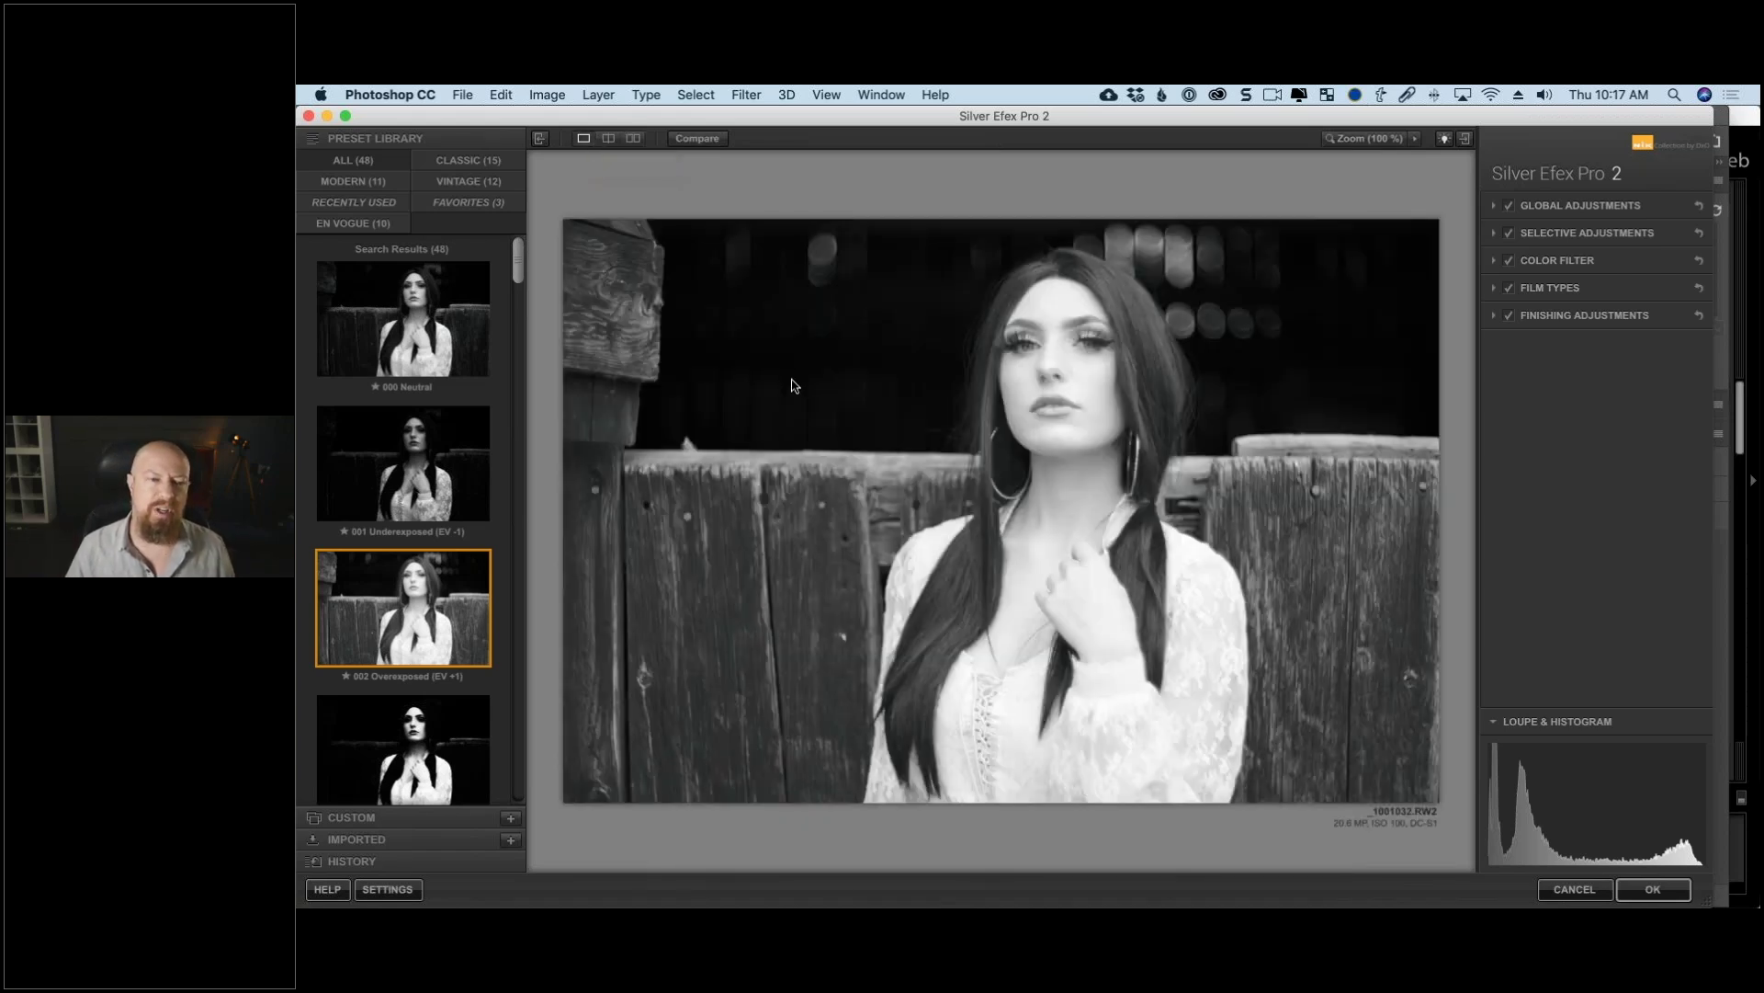
# Step: Compare the overexposed preset with the original once more, and apply the 000 Neutral preset
pyautogui.click(716, 140)
pyautogui.click(716, 140)
pyautogui.click(427, 322)
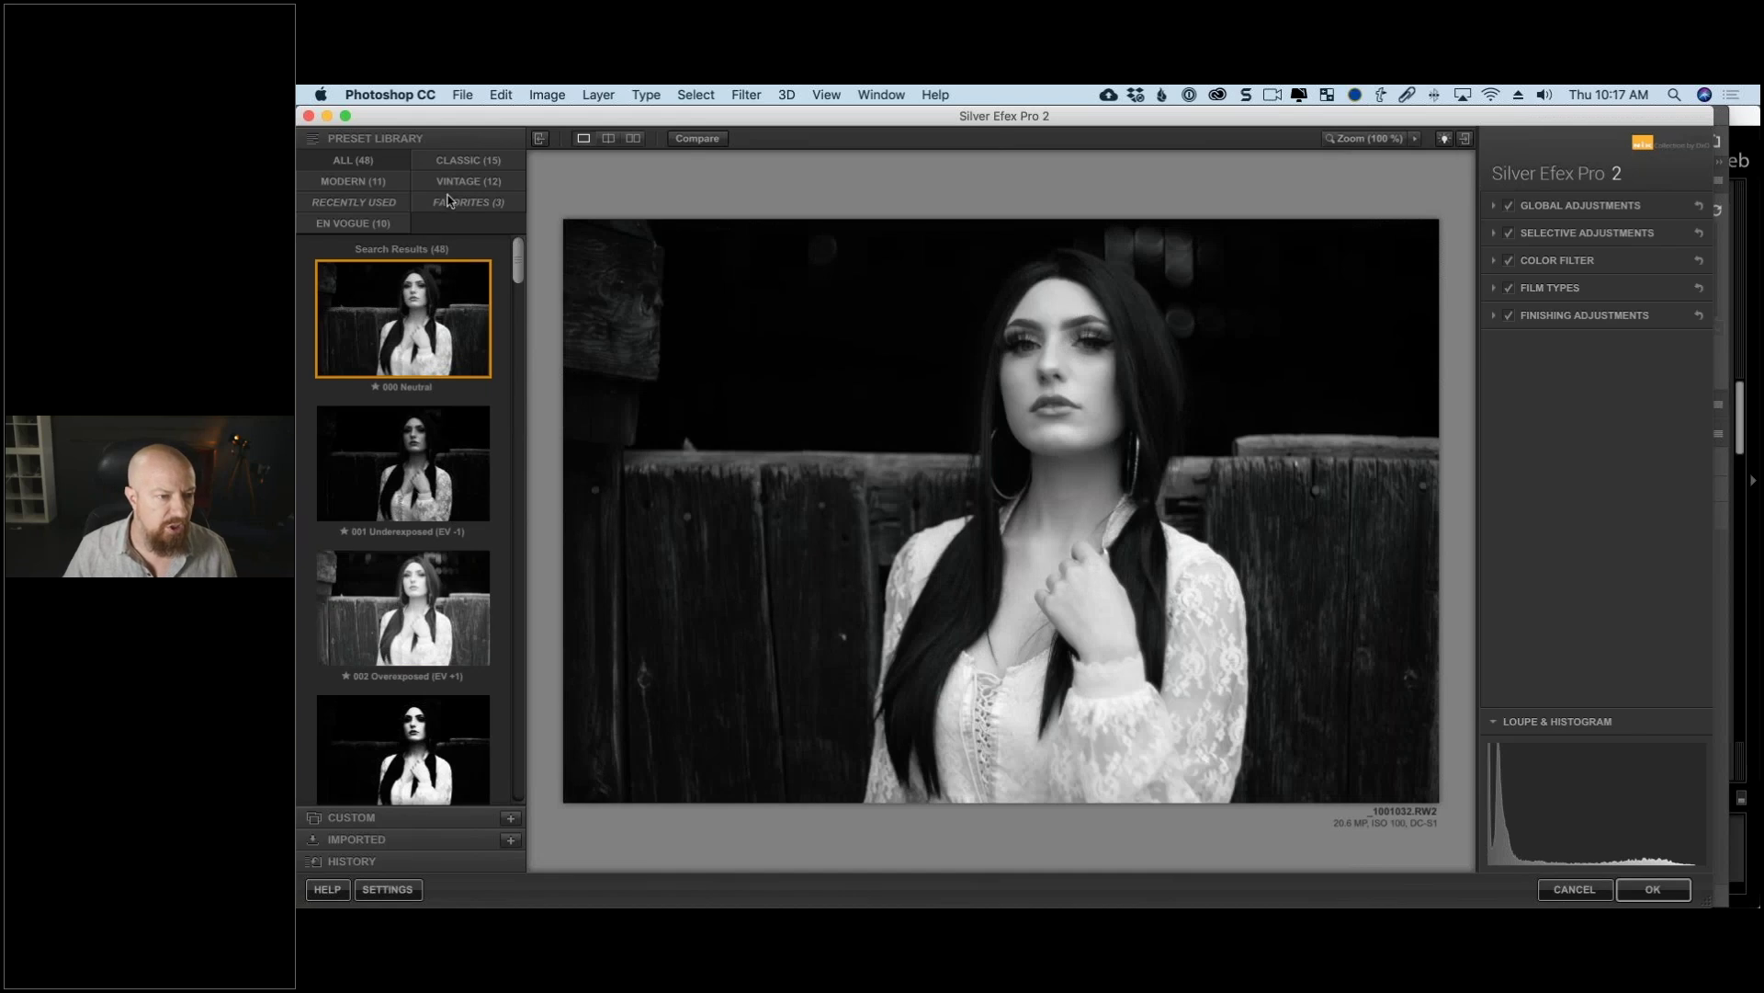
# Step: Try the En Vogue presets 038 Dark Glow, 039 Dark Pop and 040 Dark Selenium on the portrait
pyautogui.click(379, 224)
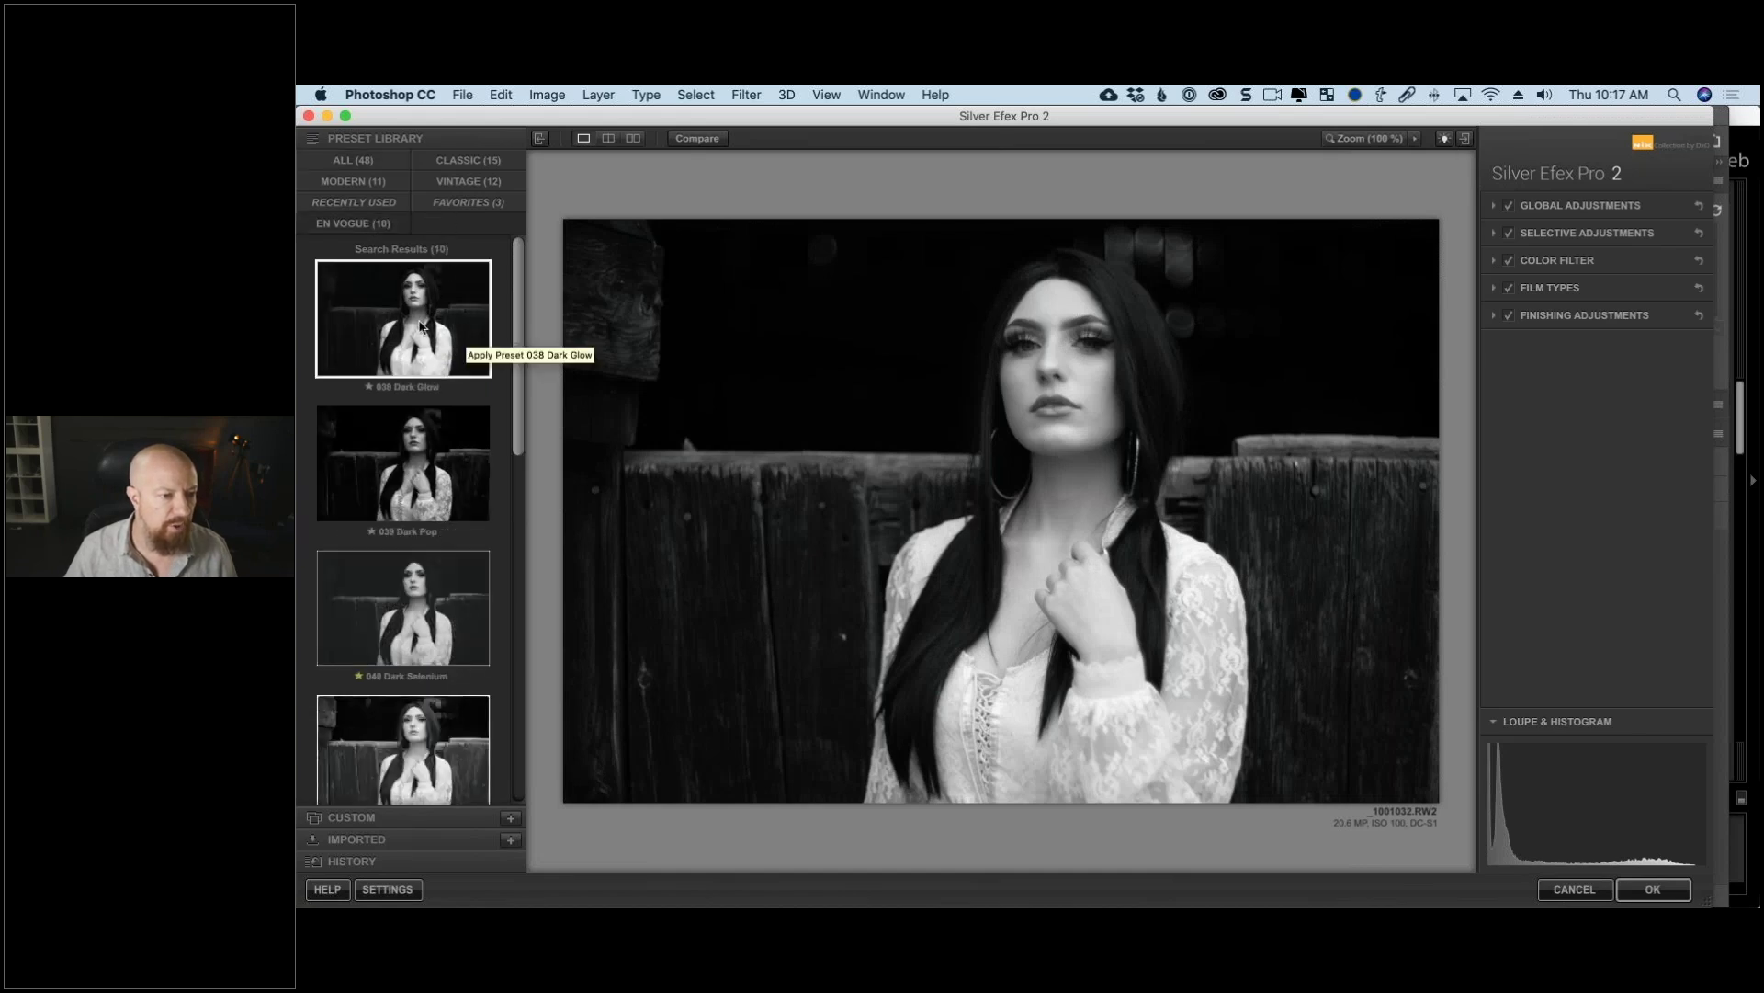
pyautogui.click(456, 349)
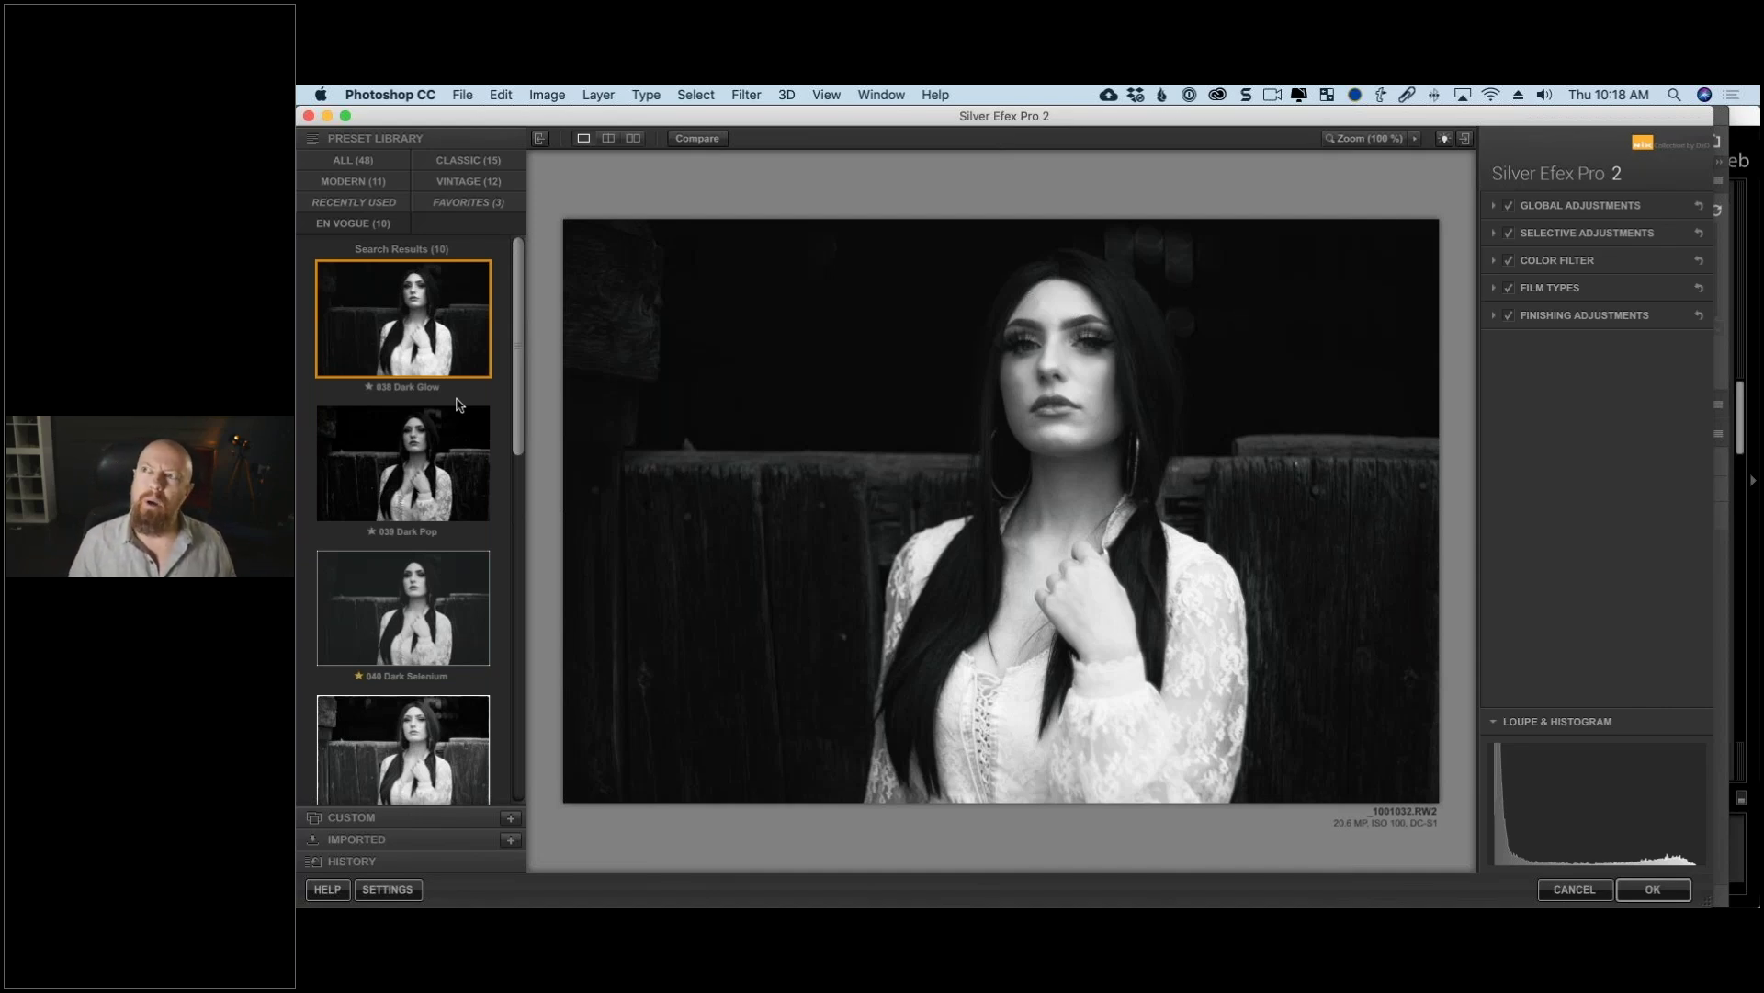
pyautogui.click(415, 459)
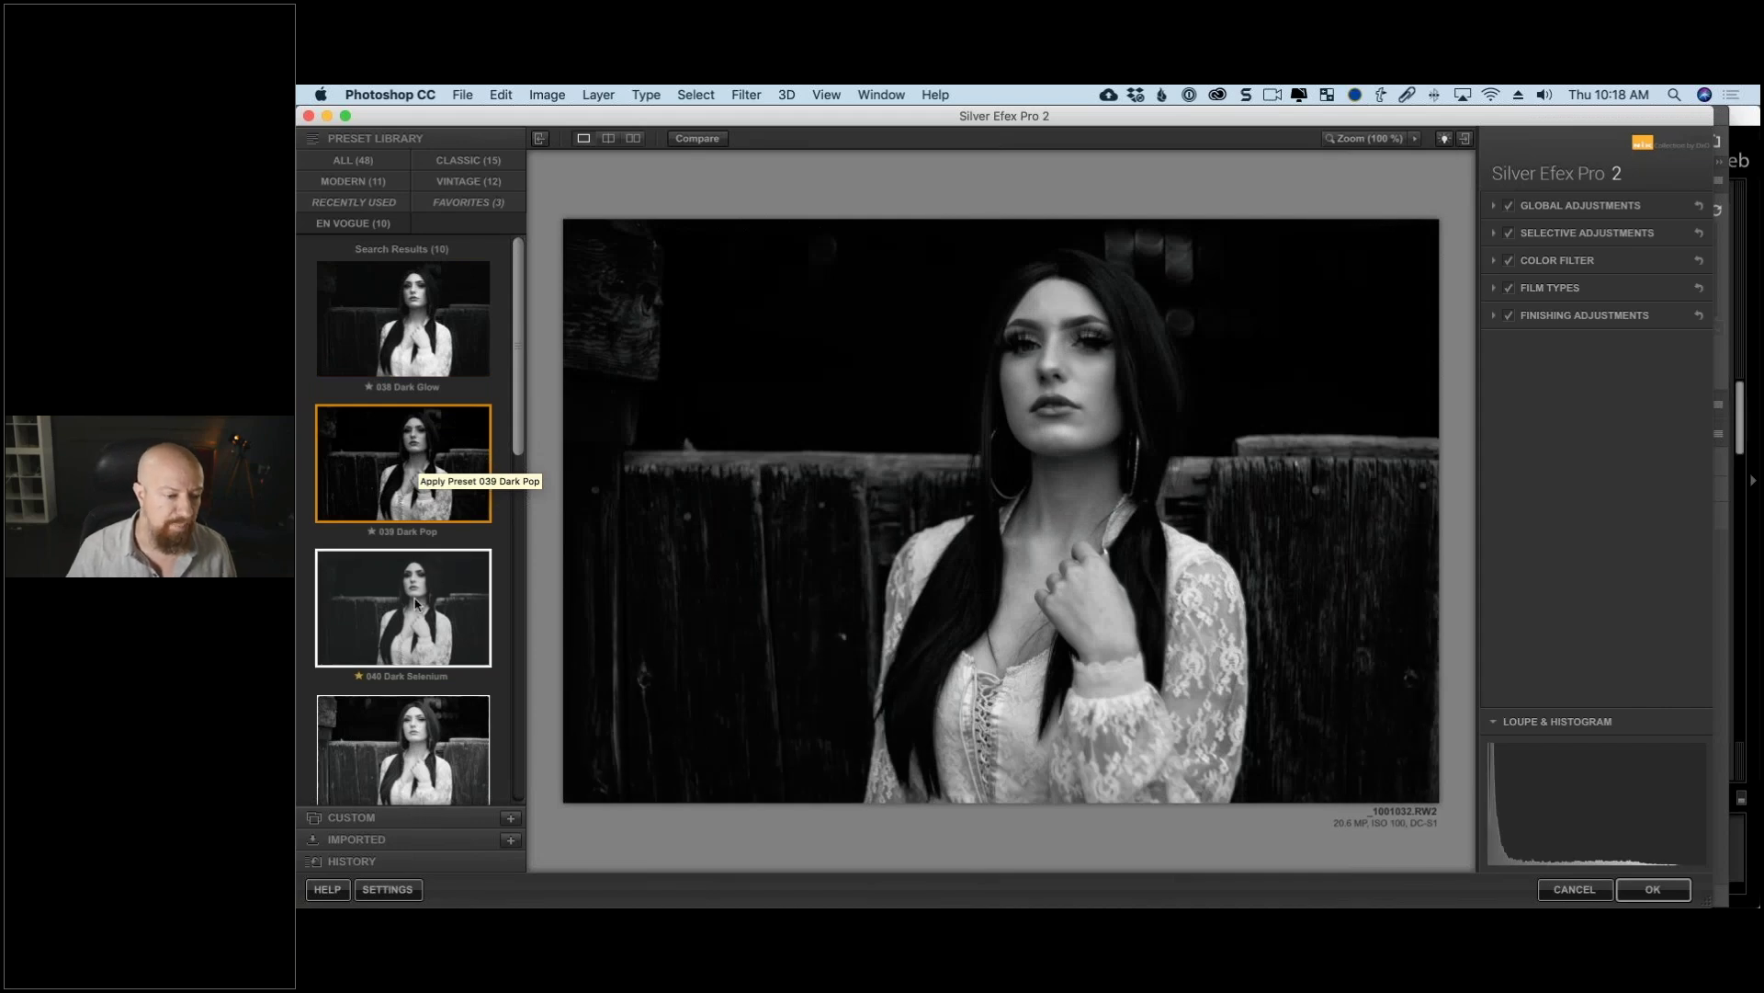
pyautogui.click(460, 607)
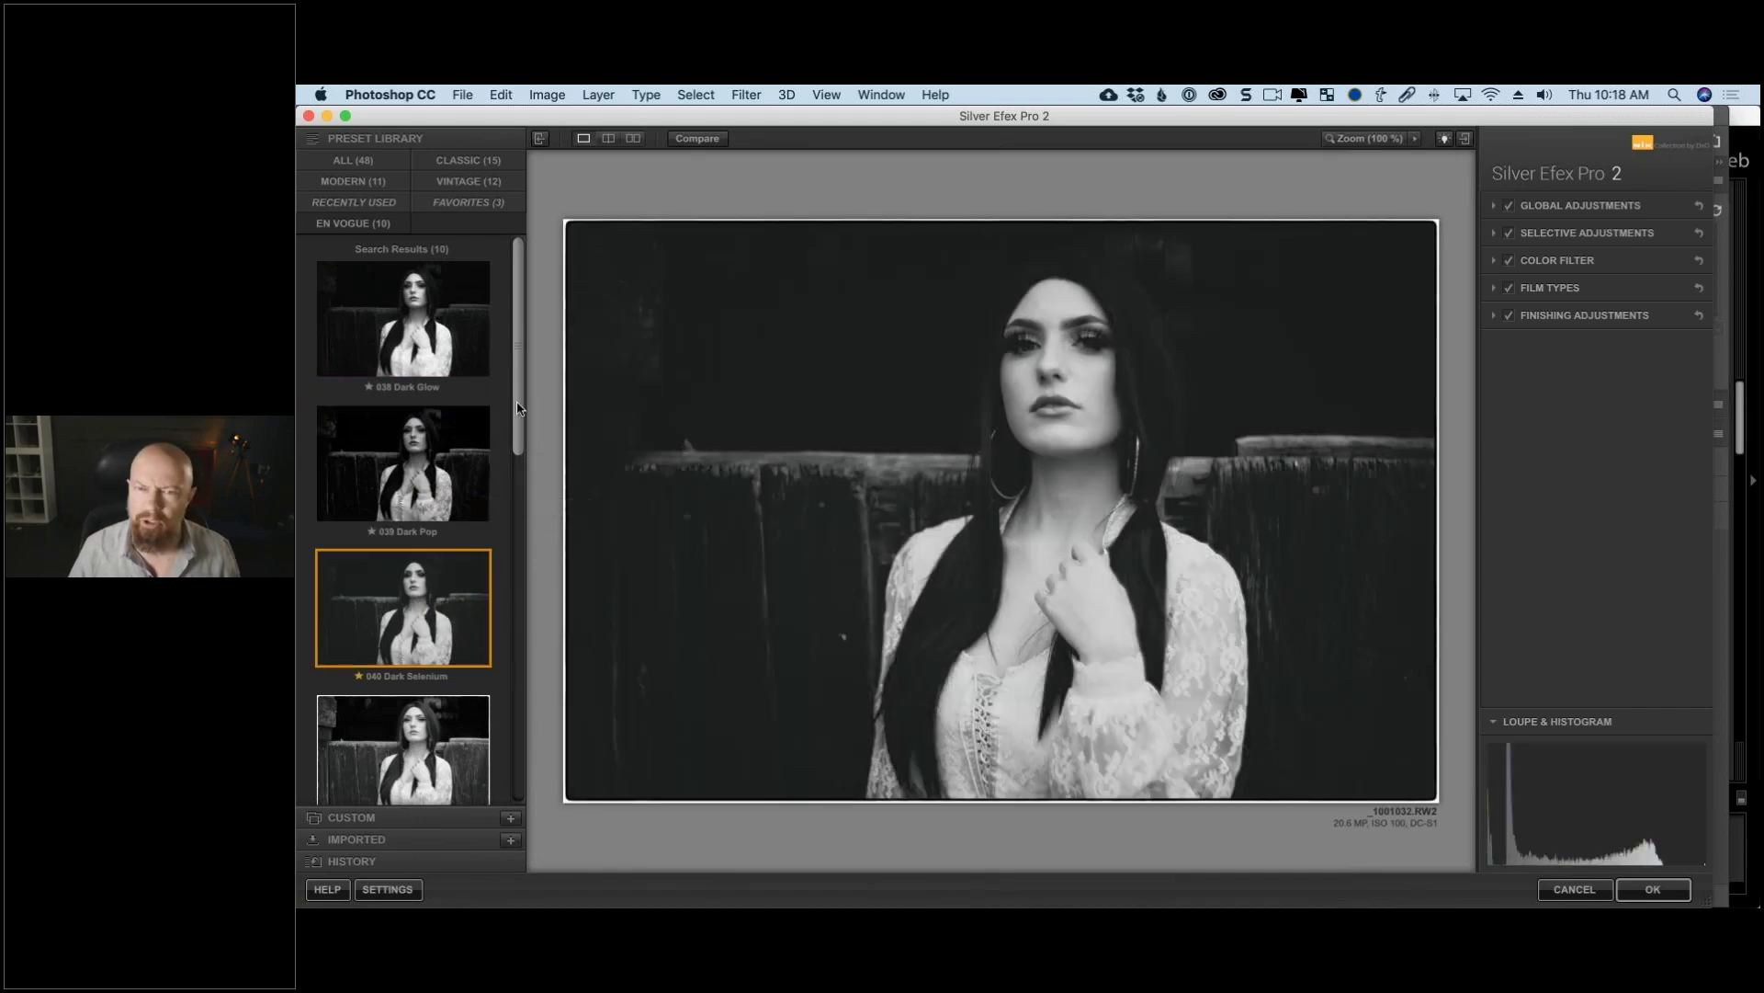
# Step: Try the En Vogue presets 041 Highlight Fade, 042 Intensifier, 043 More Silver and 044 Ominous Fade on the portrait
pyautogui.scroll(-5, 517, 407)
pyautogui.click(442, 466)
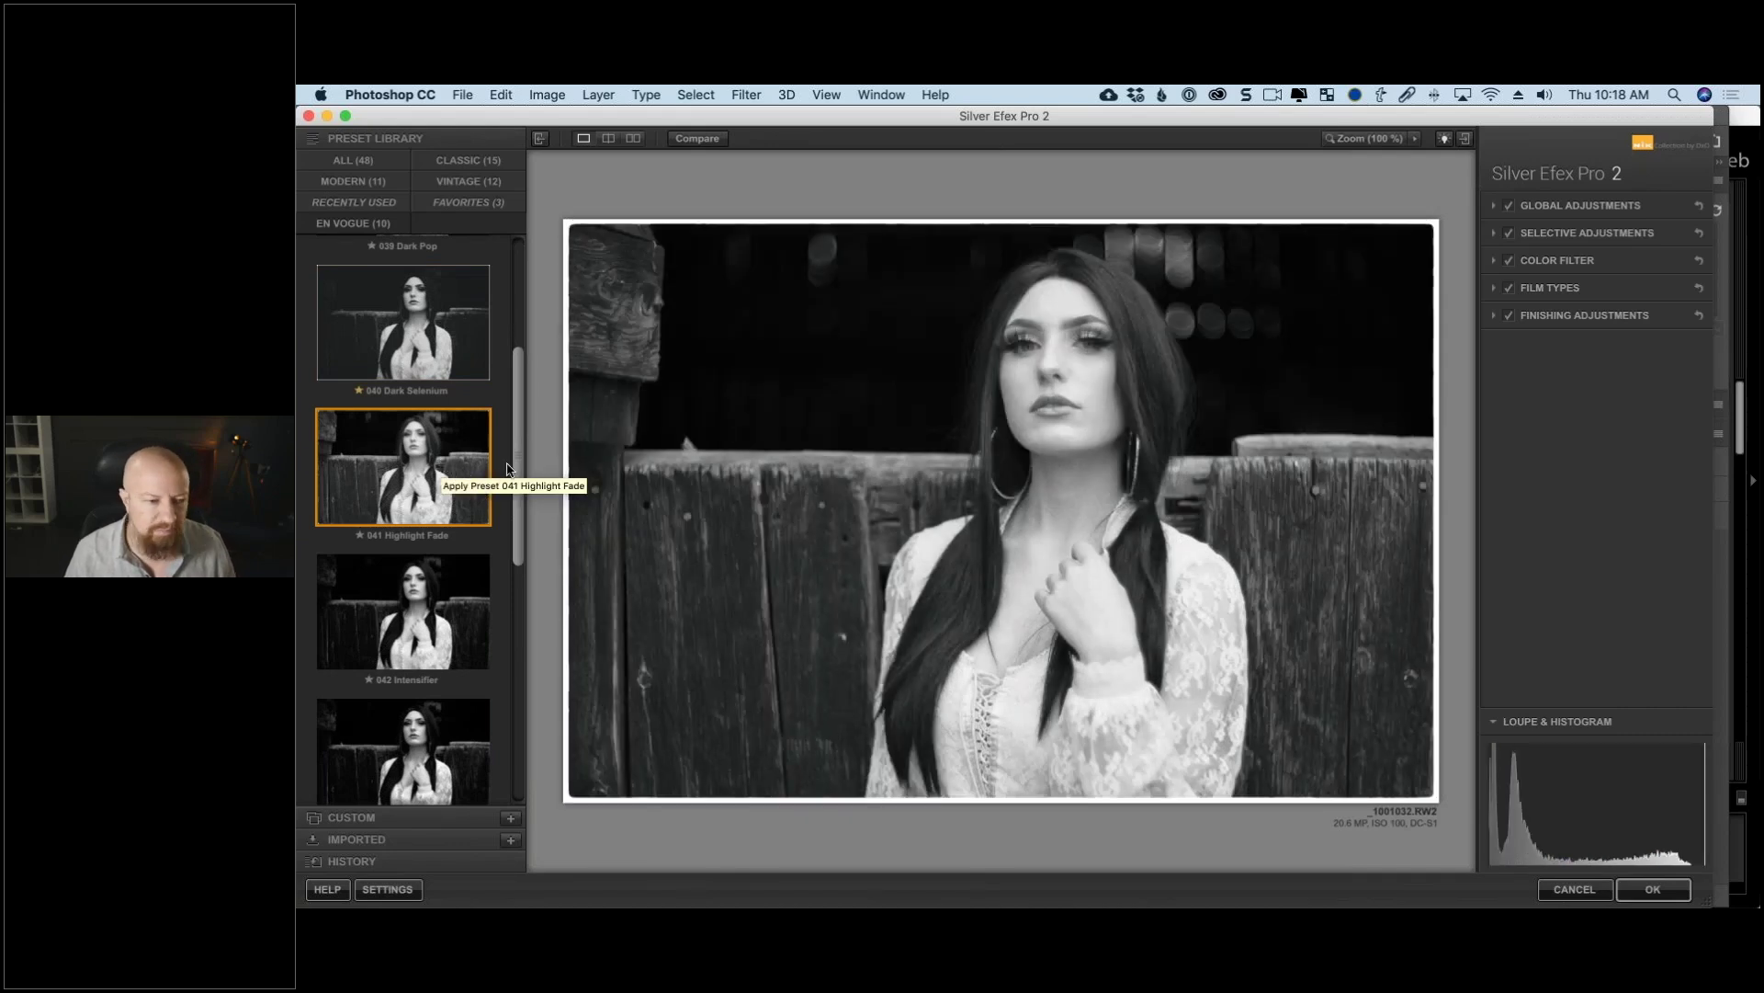
pyautogui.scroll(-1, 517, 463)
pyautogui.click(452, 610)
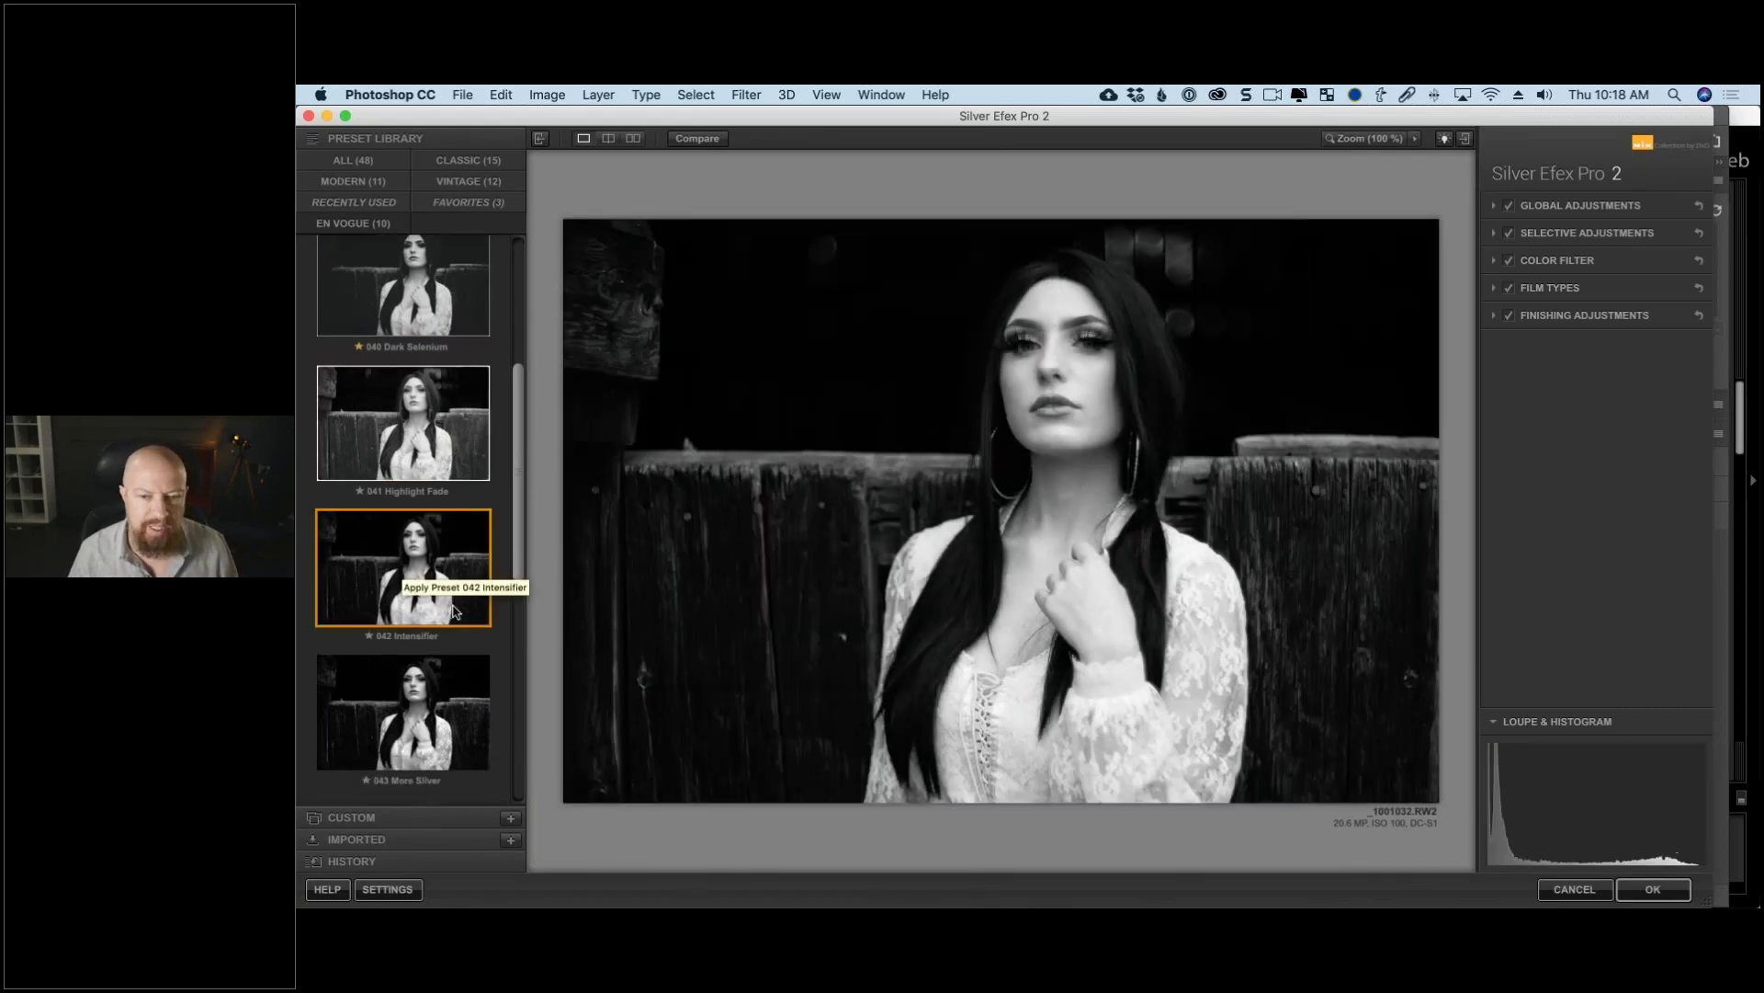
pyautogui.click(441, 758)
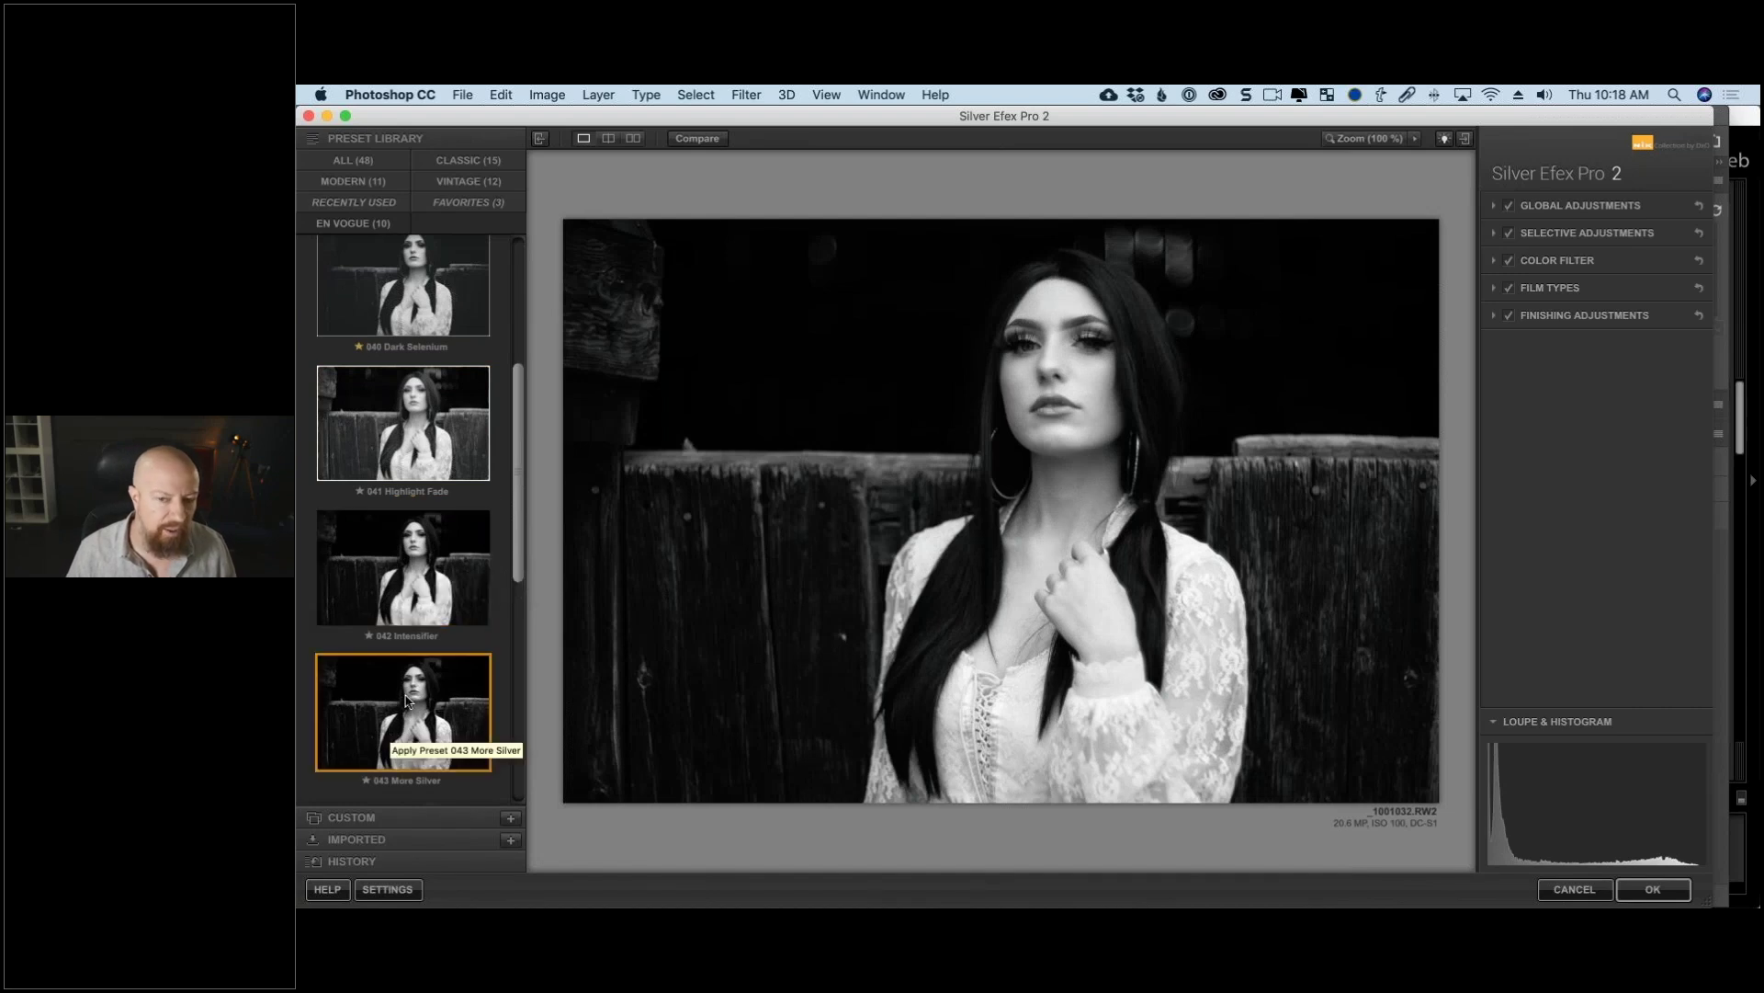
pyautogui.scroll(-7, 414, 569)
pyautogui.click(389, 543)
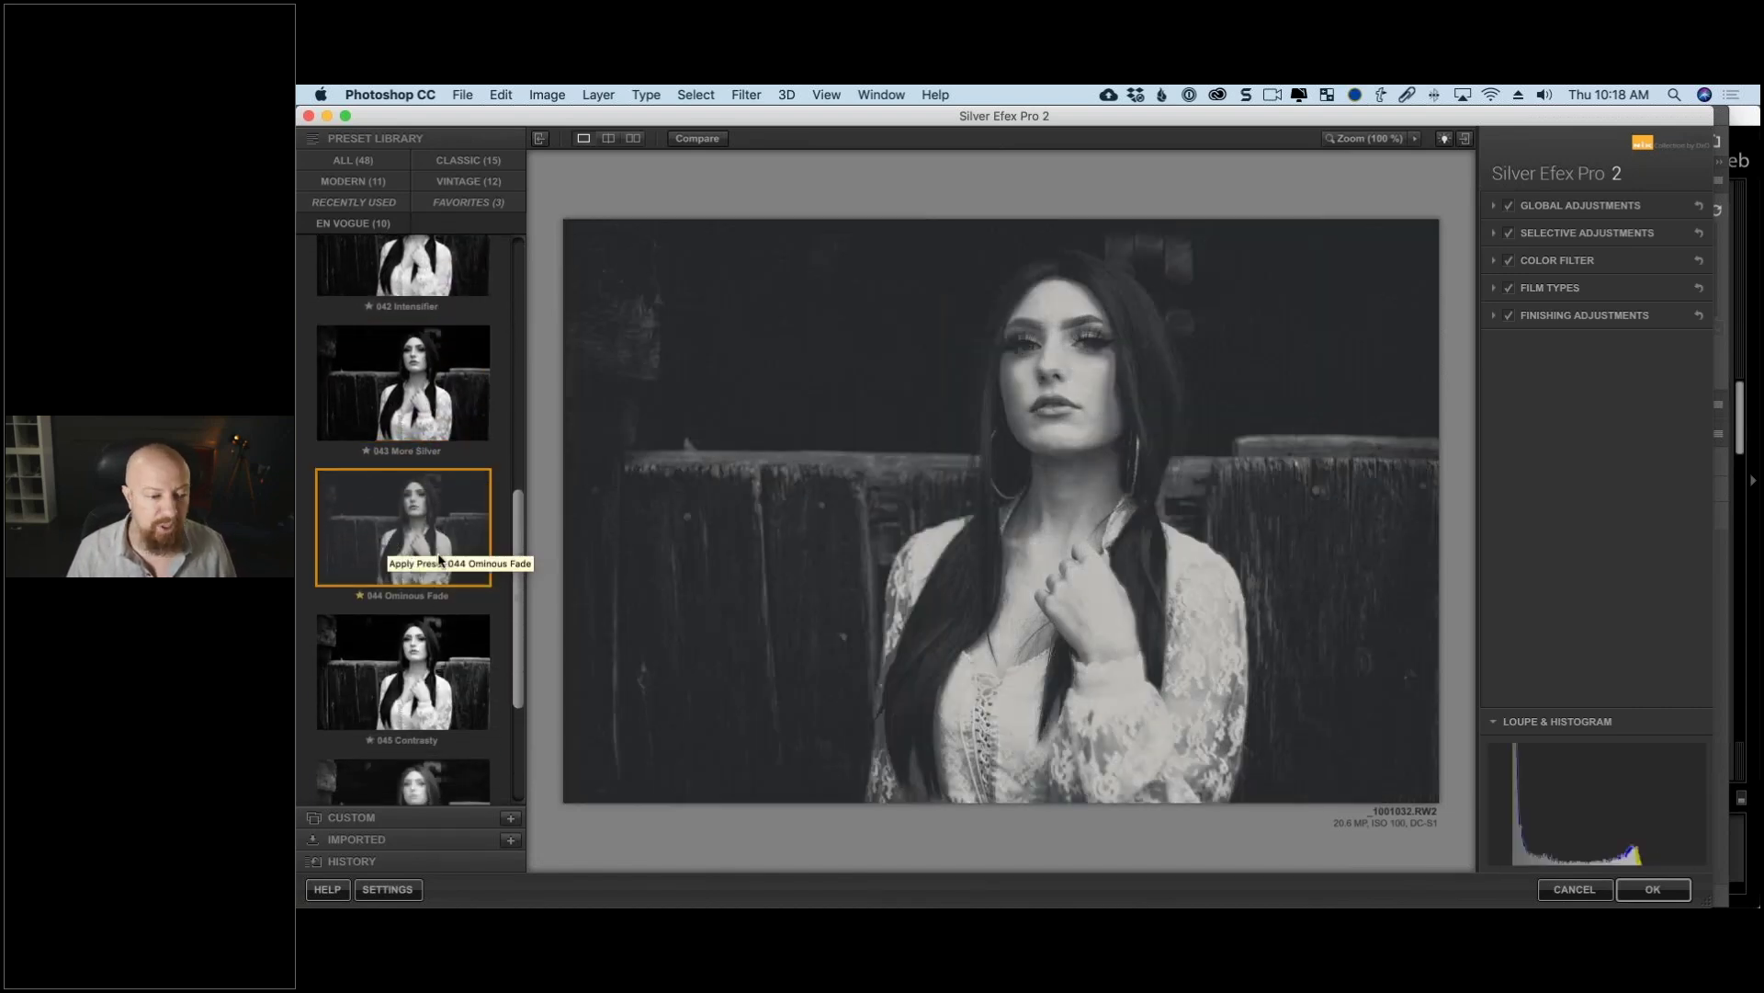
# Step: Try the En Vogue presets 045 Contrasty, 046 Subtle Glow and 047 Sun Bleached on the portrait
pyautogui.scroll(-3, 445, 558)
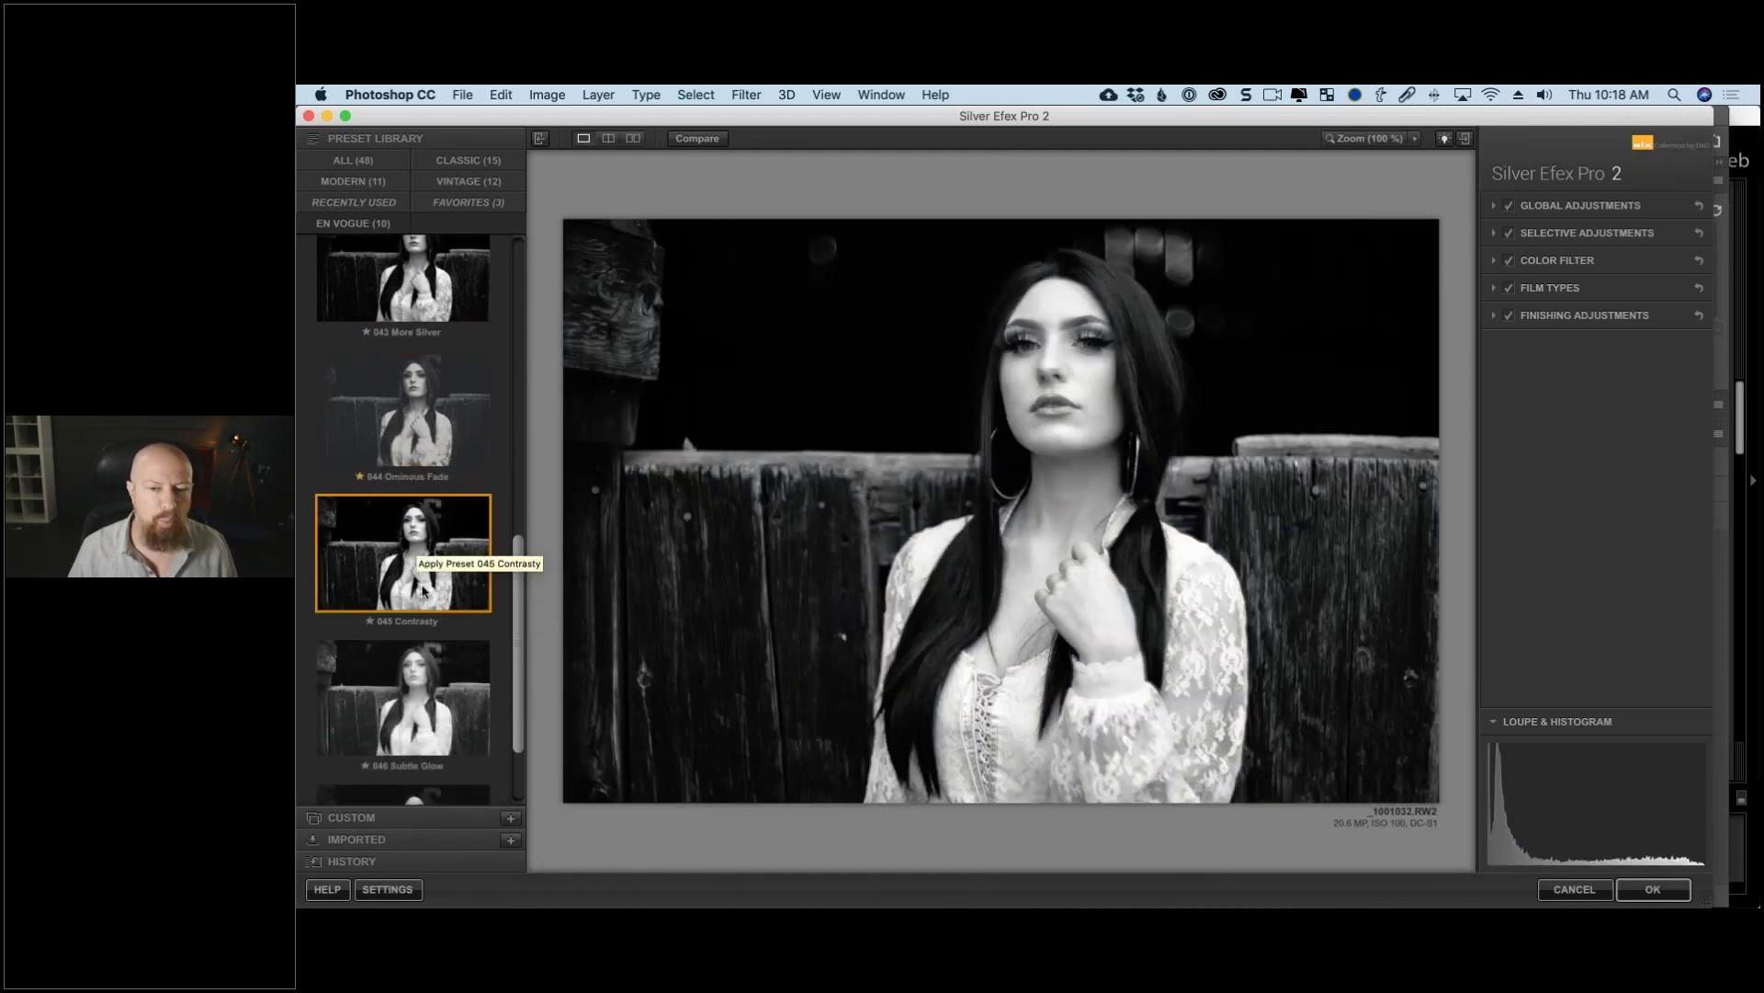
pyautogui.scroll(-3, 409, 566)
pyautogui.click(392, 567)
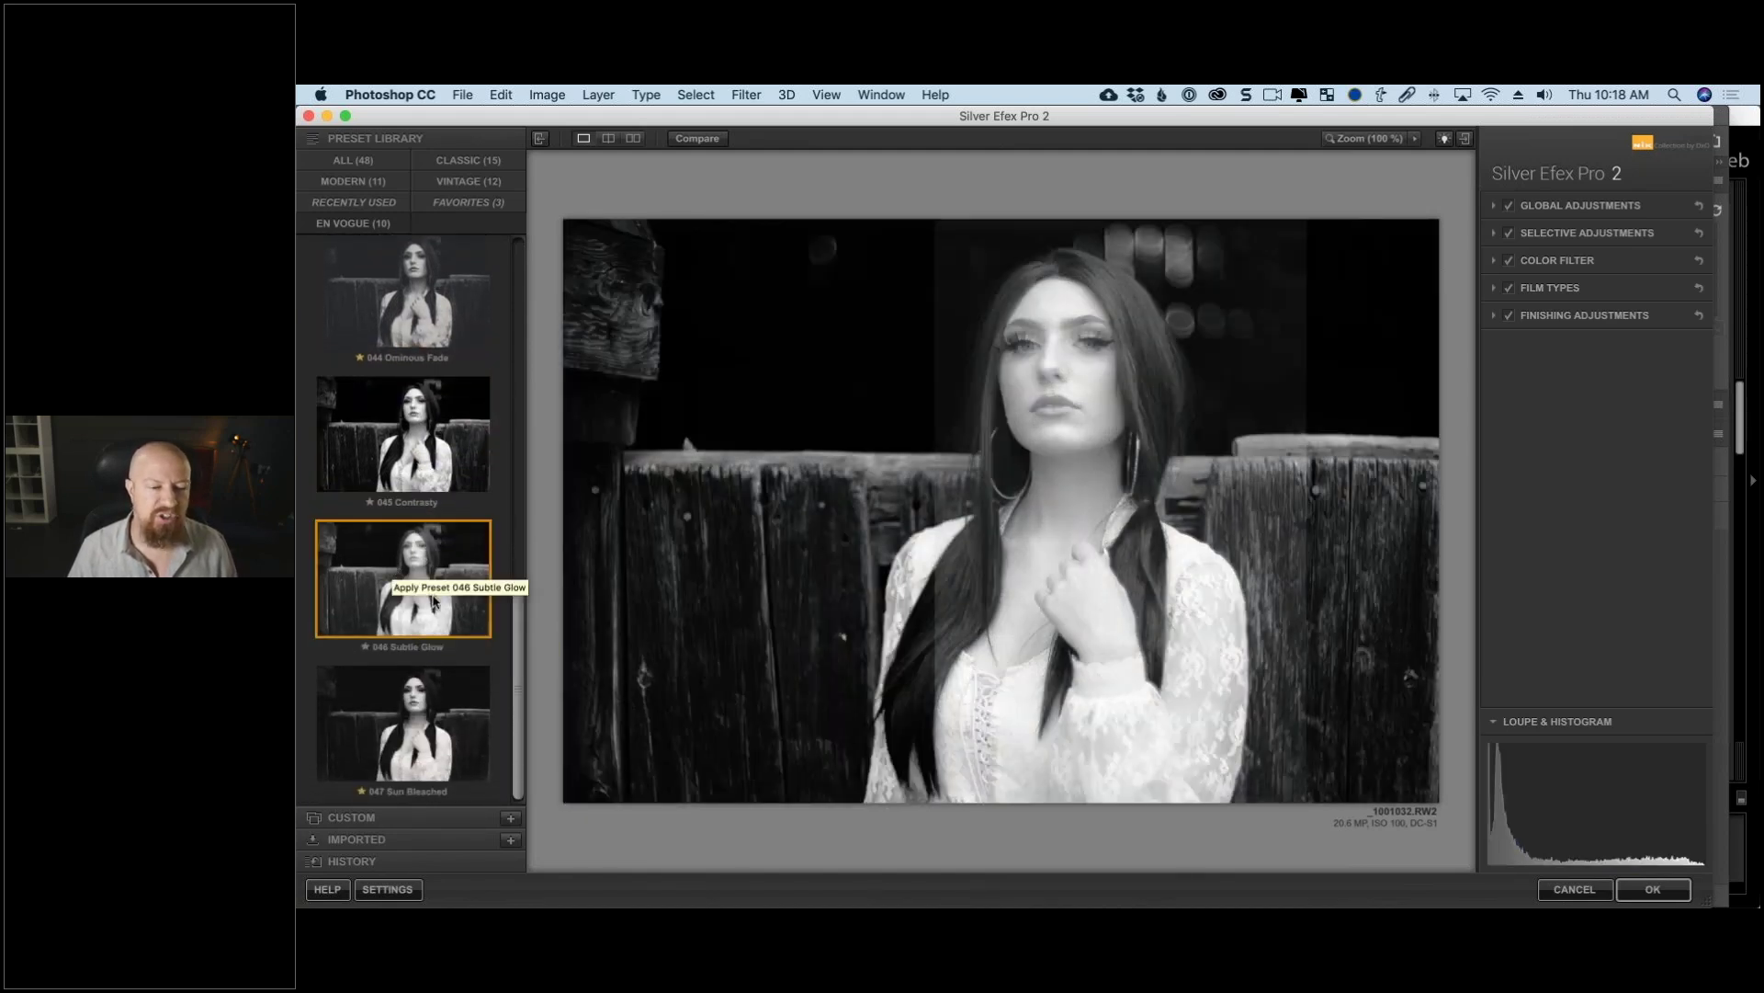
pyautogui.click(413, 712)
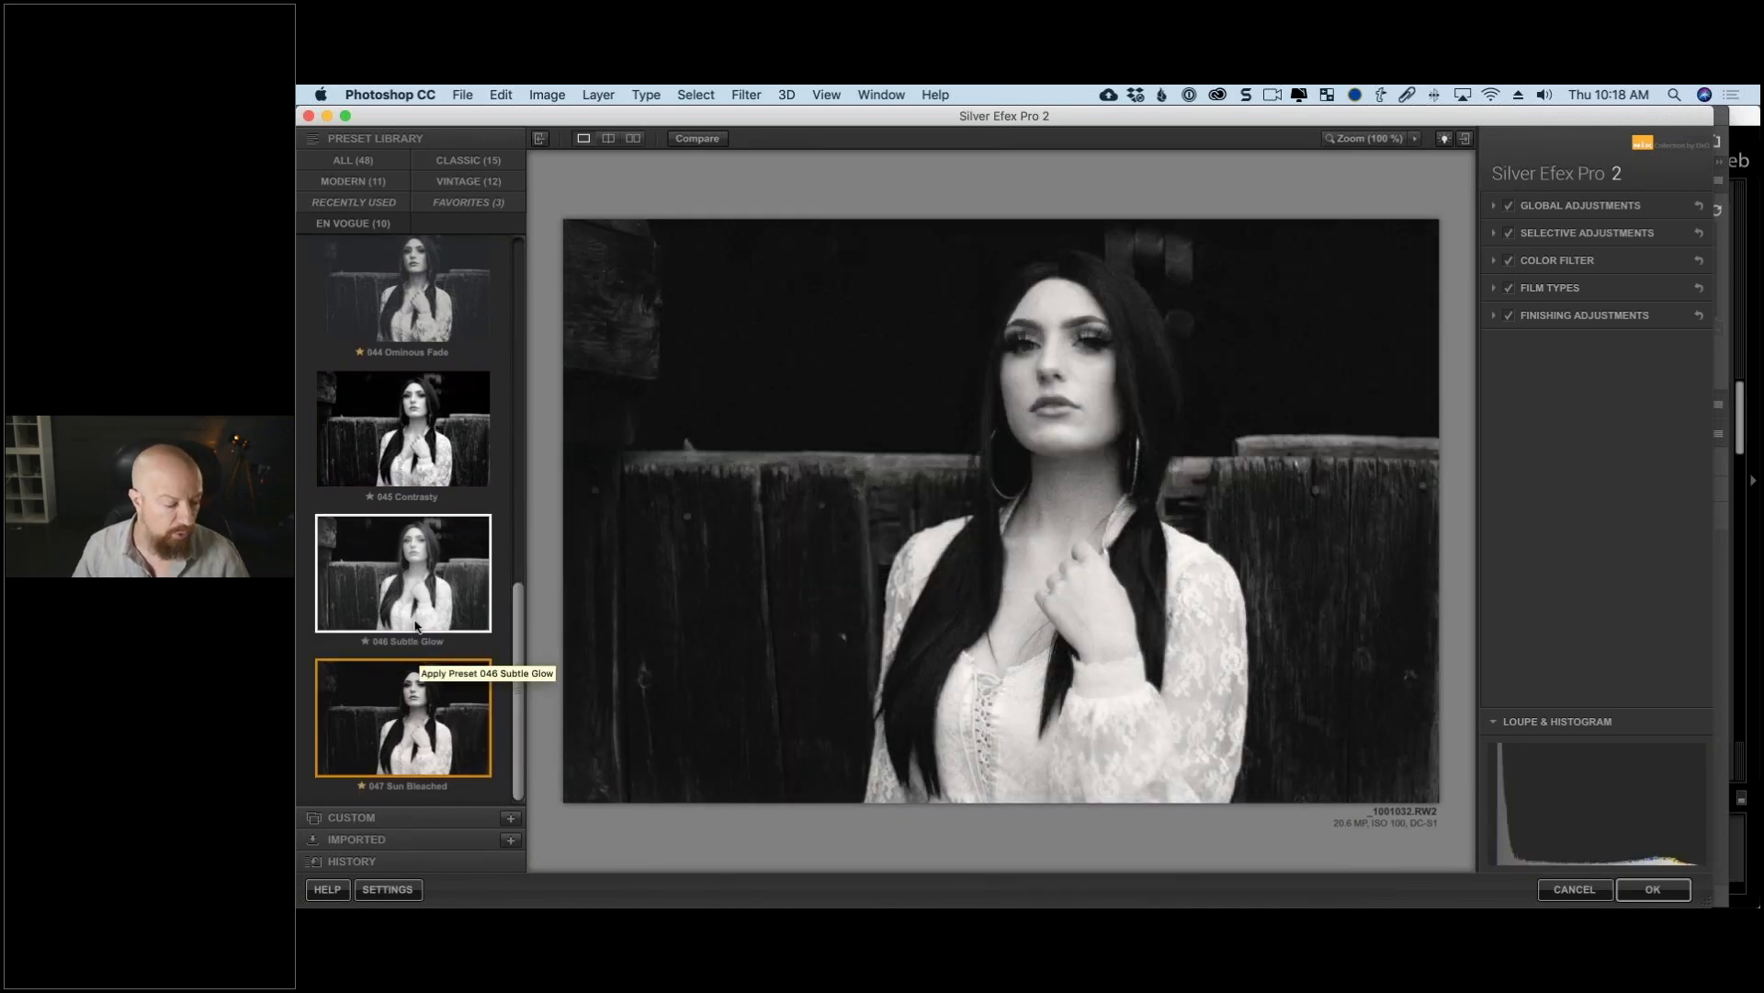
# Step: Apply the 040 Dark Selenium preset from the Favorites category
pyautogui.click(468, 204)
pyautogui.click(411, 333)
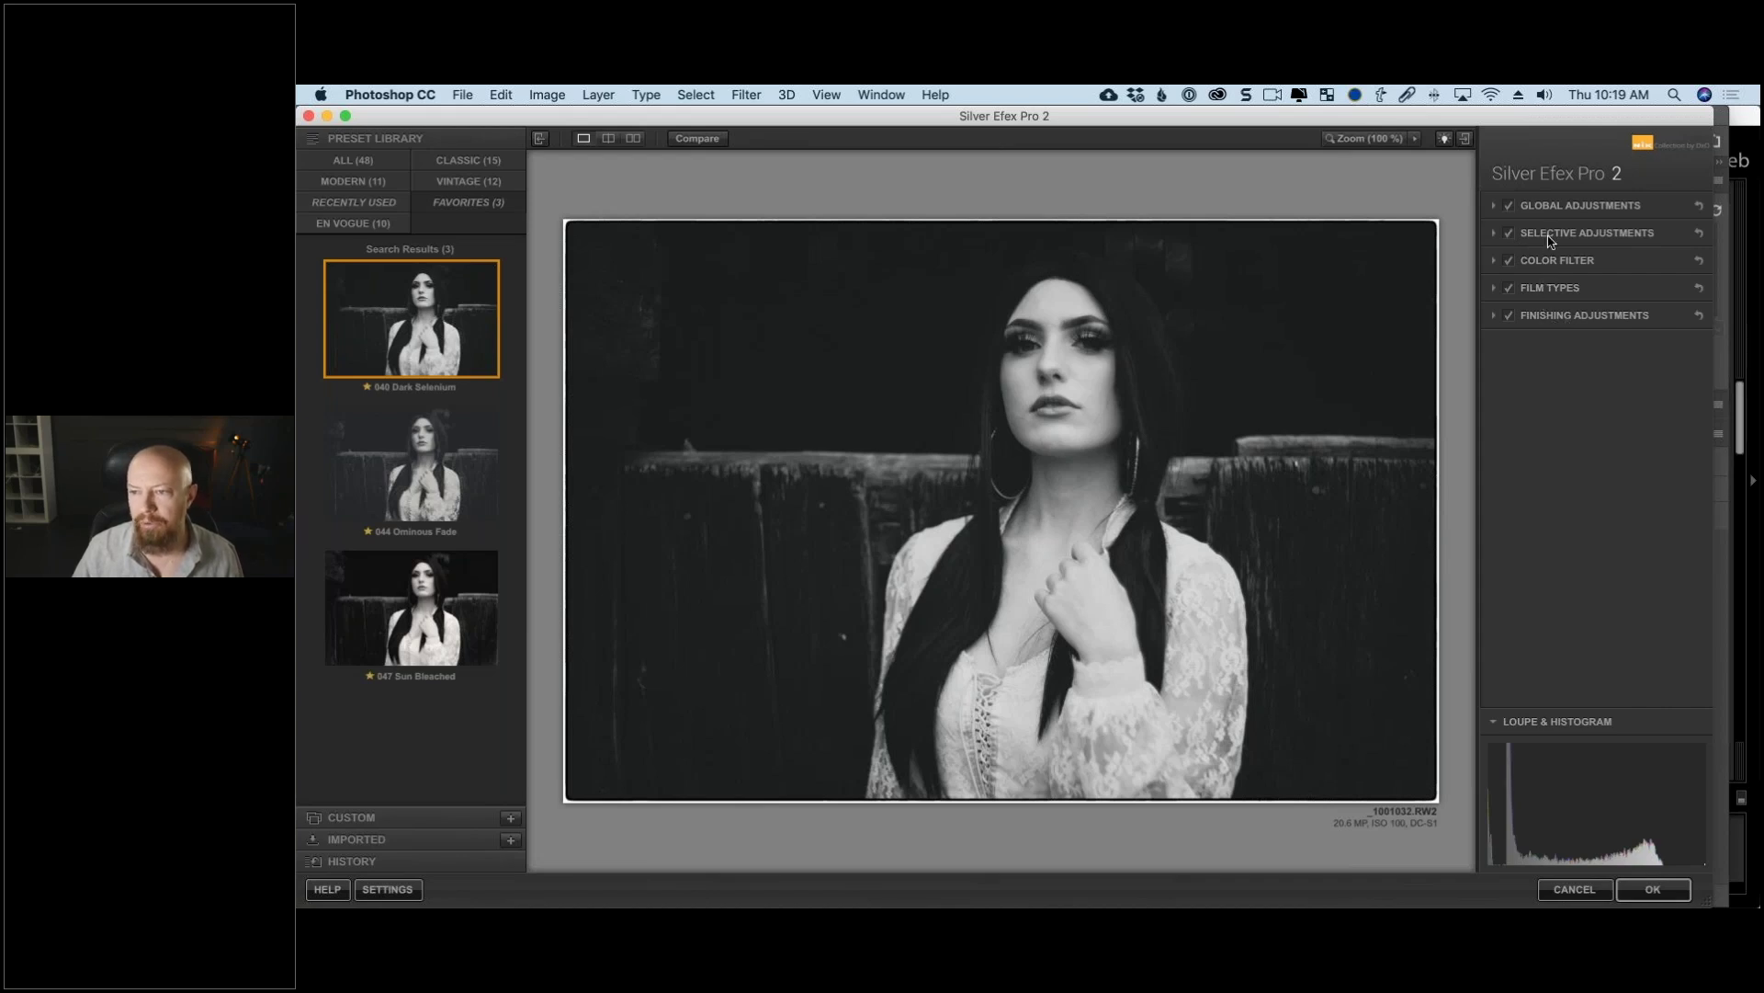
# Step: Expand Global Adjustments and set the overall Brightness to 22 %
pyautogui.click(1493, 207)
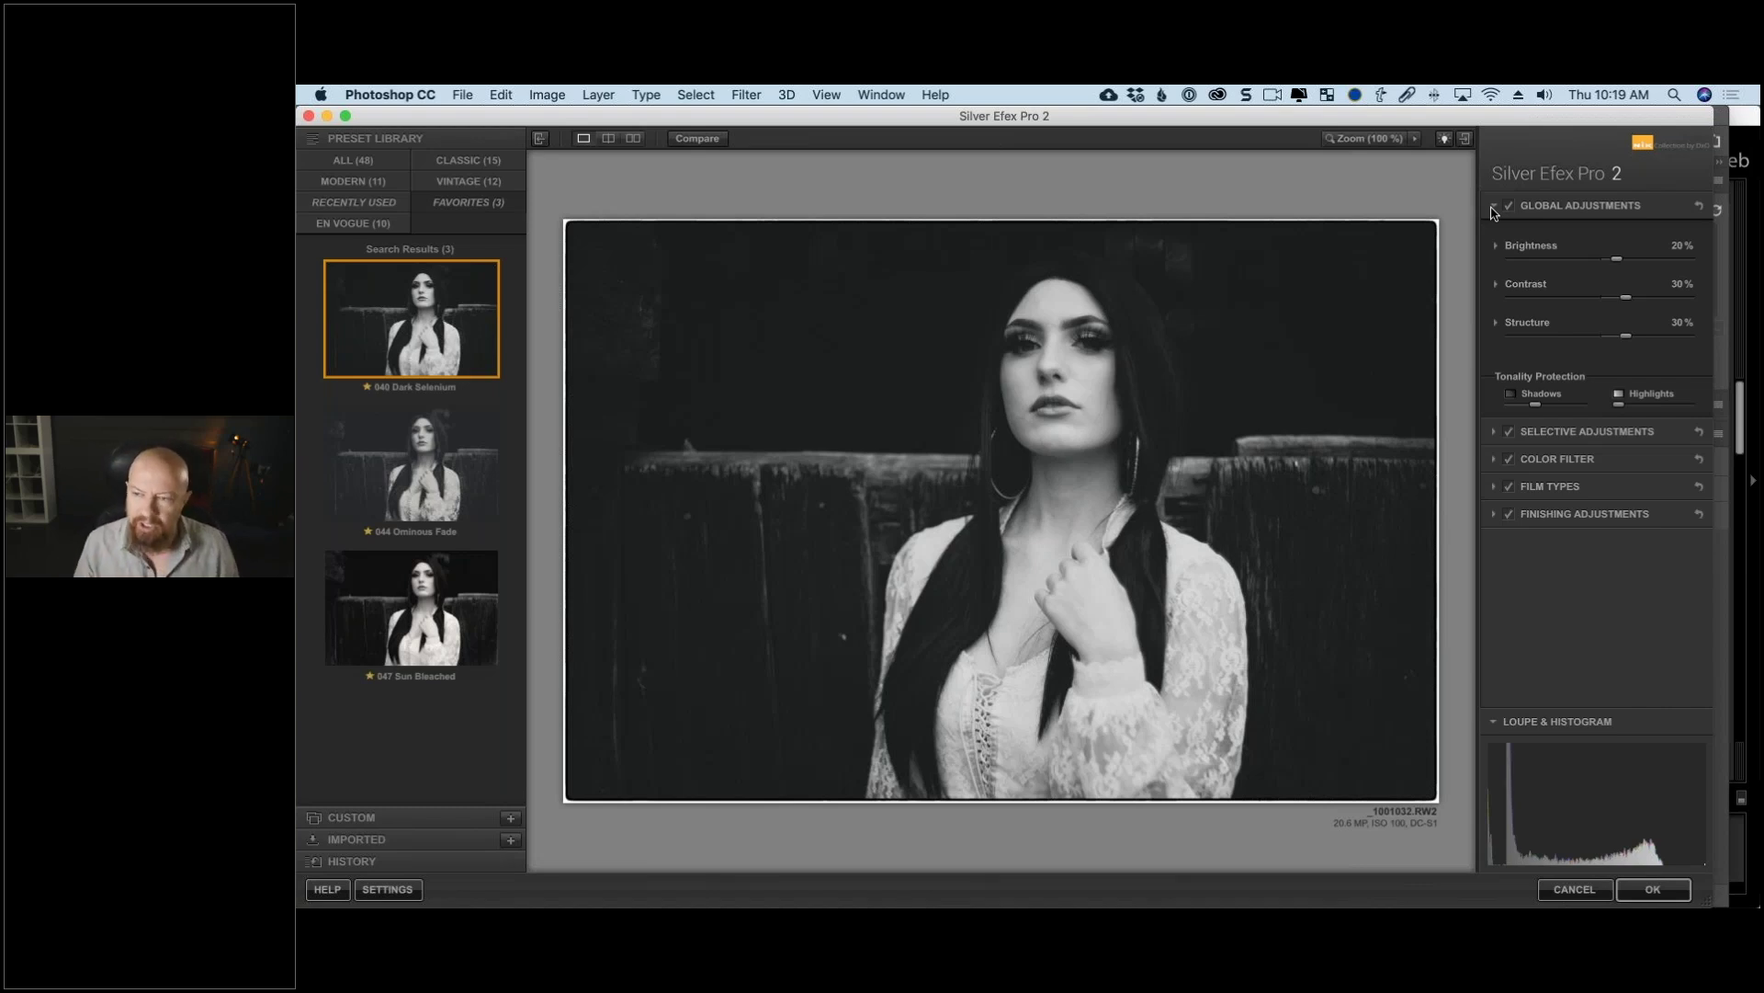
pyautogui.moveTo(1617, 260); pyautogui.dragTo(1633, 267)
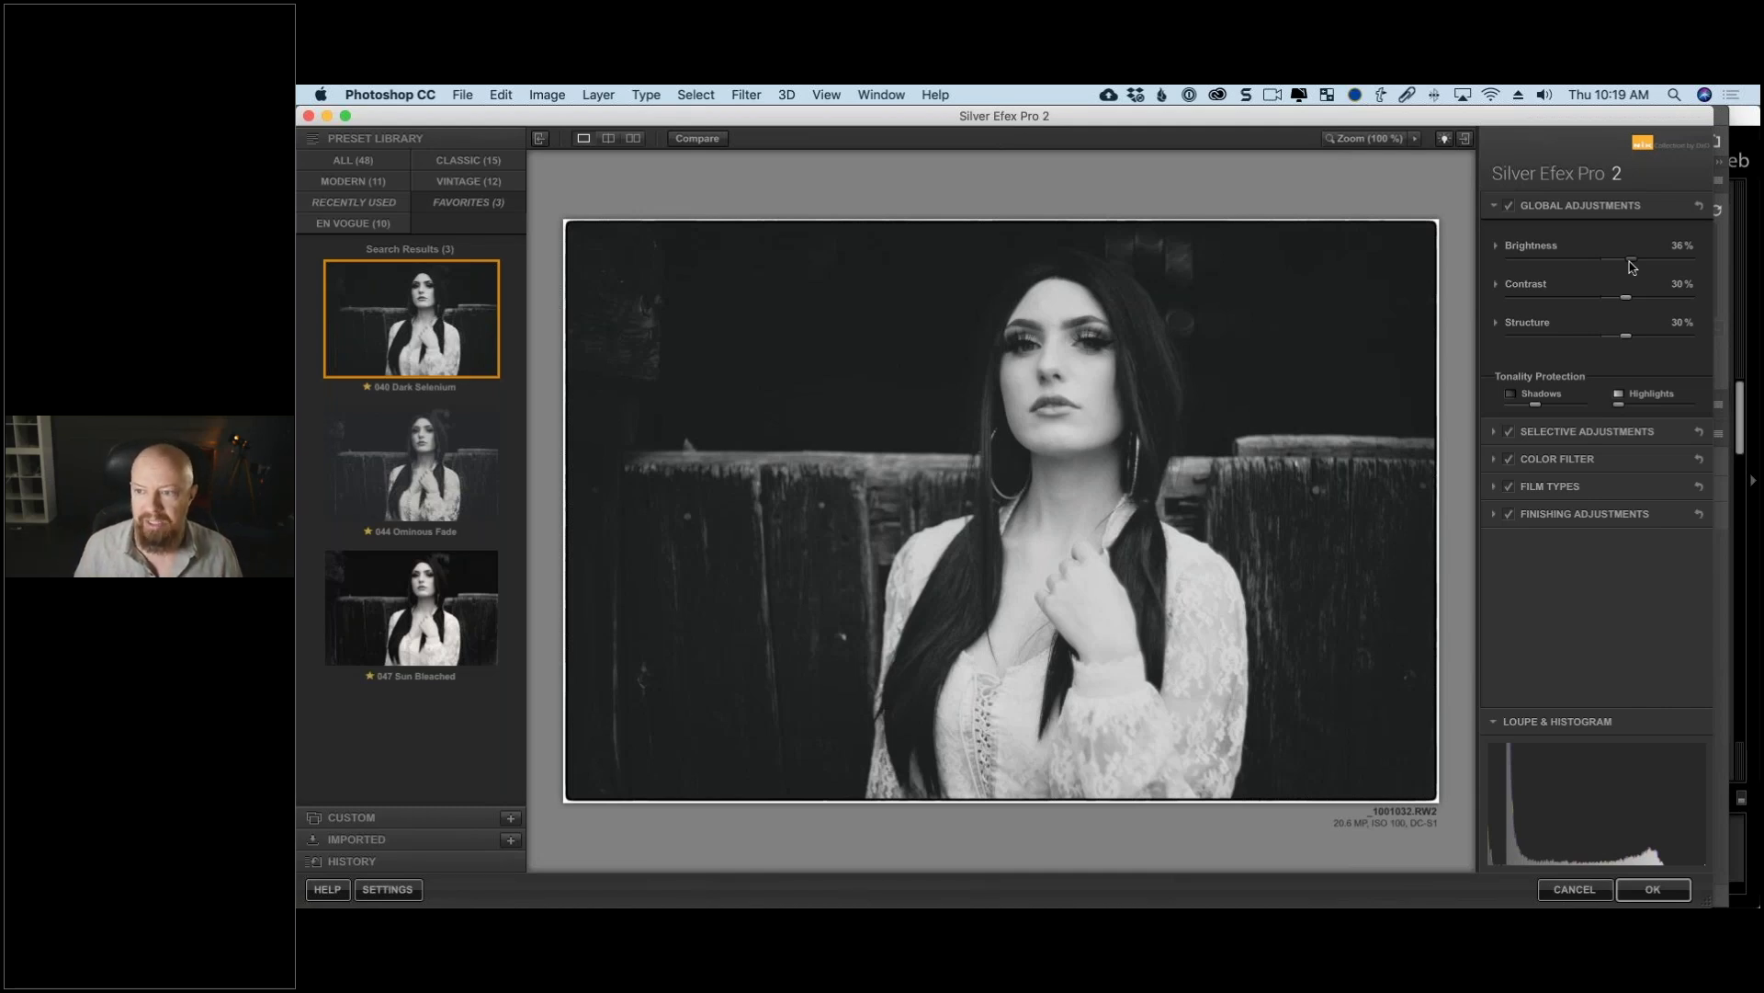
pyautogui.moveTo(1632, 266); pyautogui.dragTo(1619, 268)
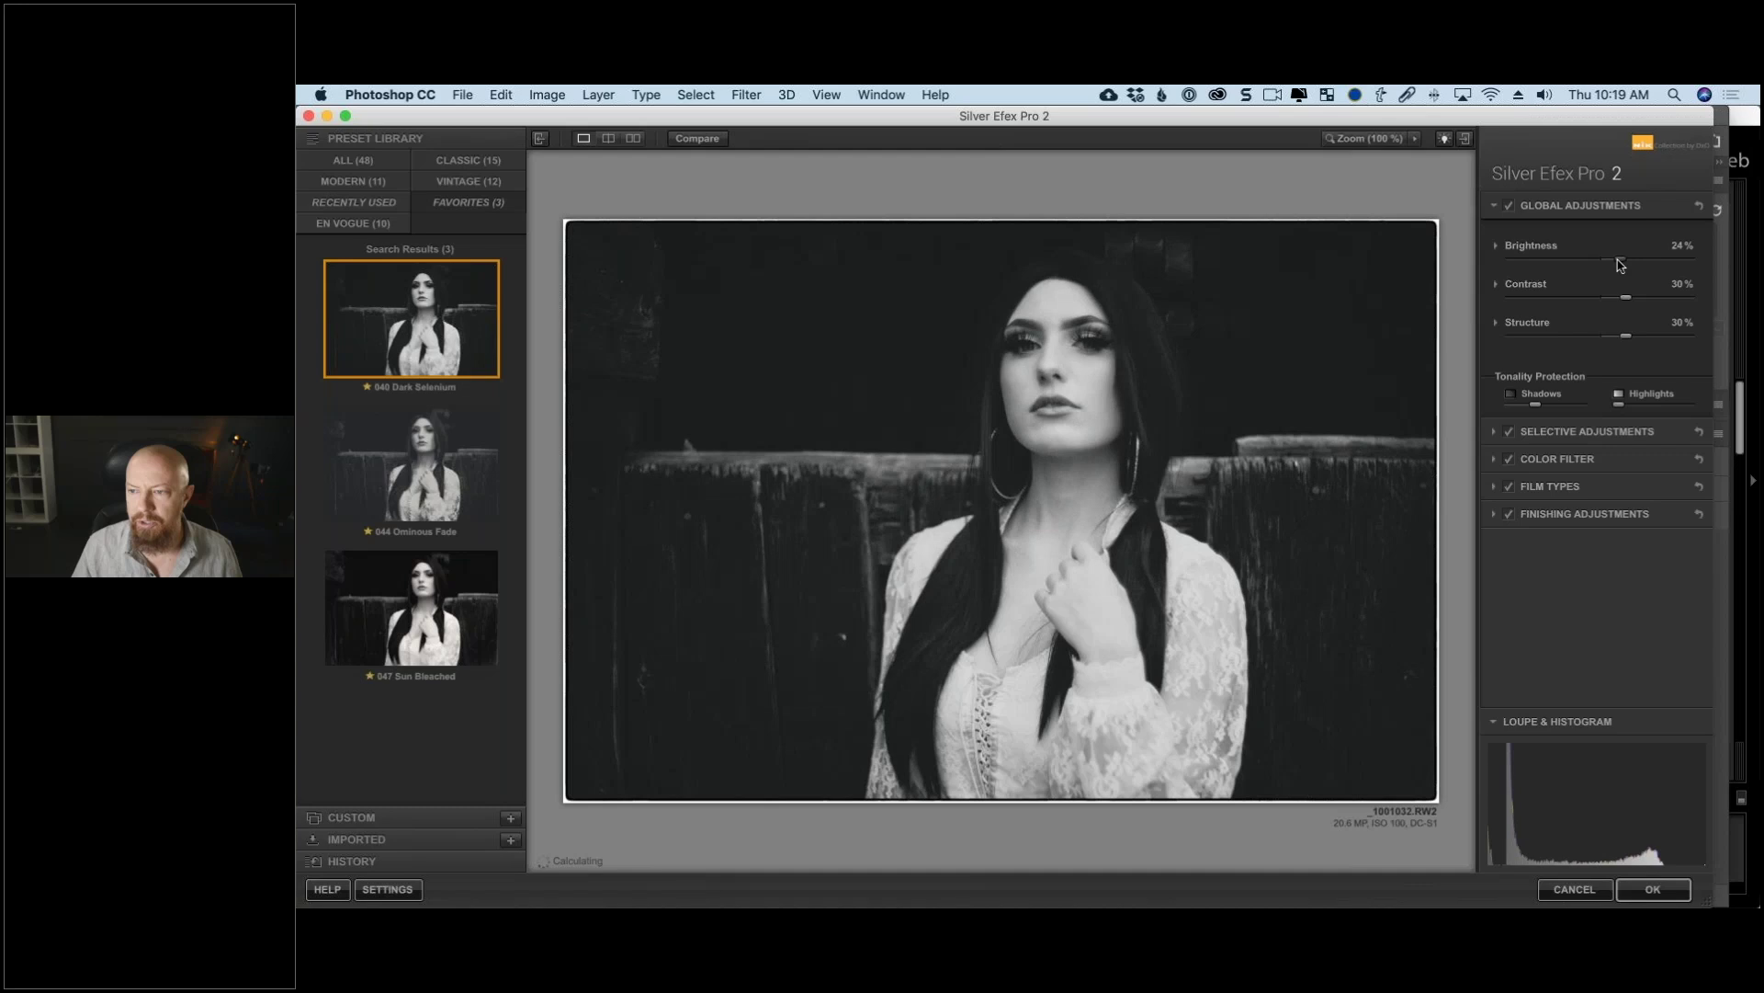
# Step: Expand the Brightness and Contrast groups, set the Brightness Highlights to 59 %, and collapse Global Adjustments
pyautogui.click(1497, 247)
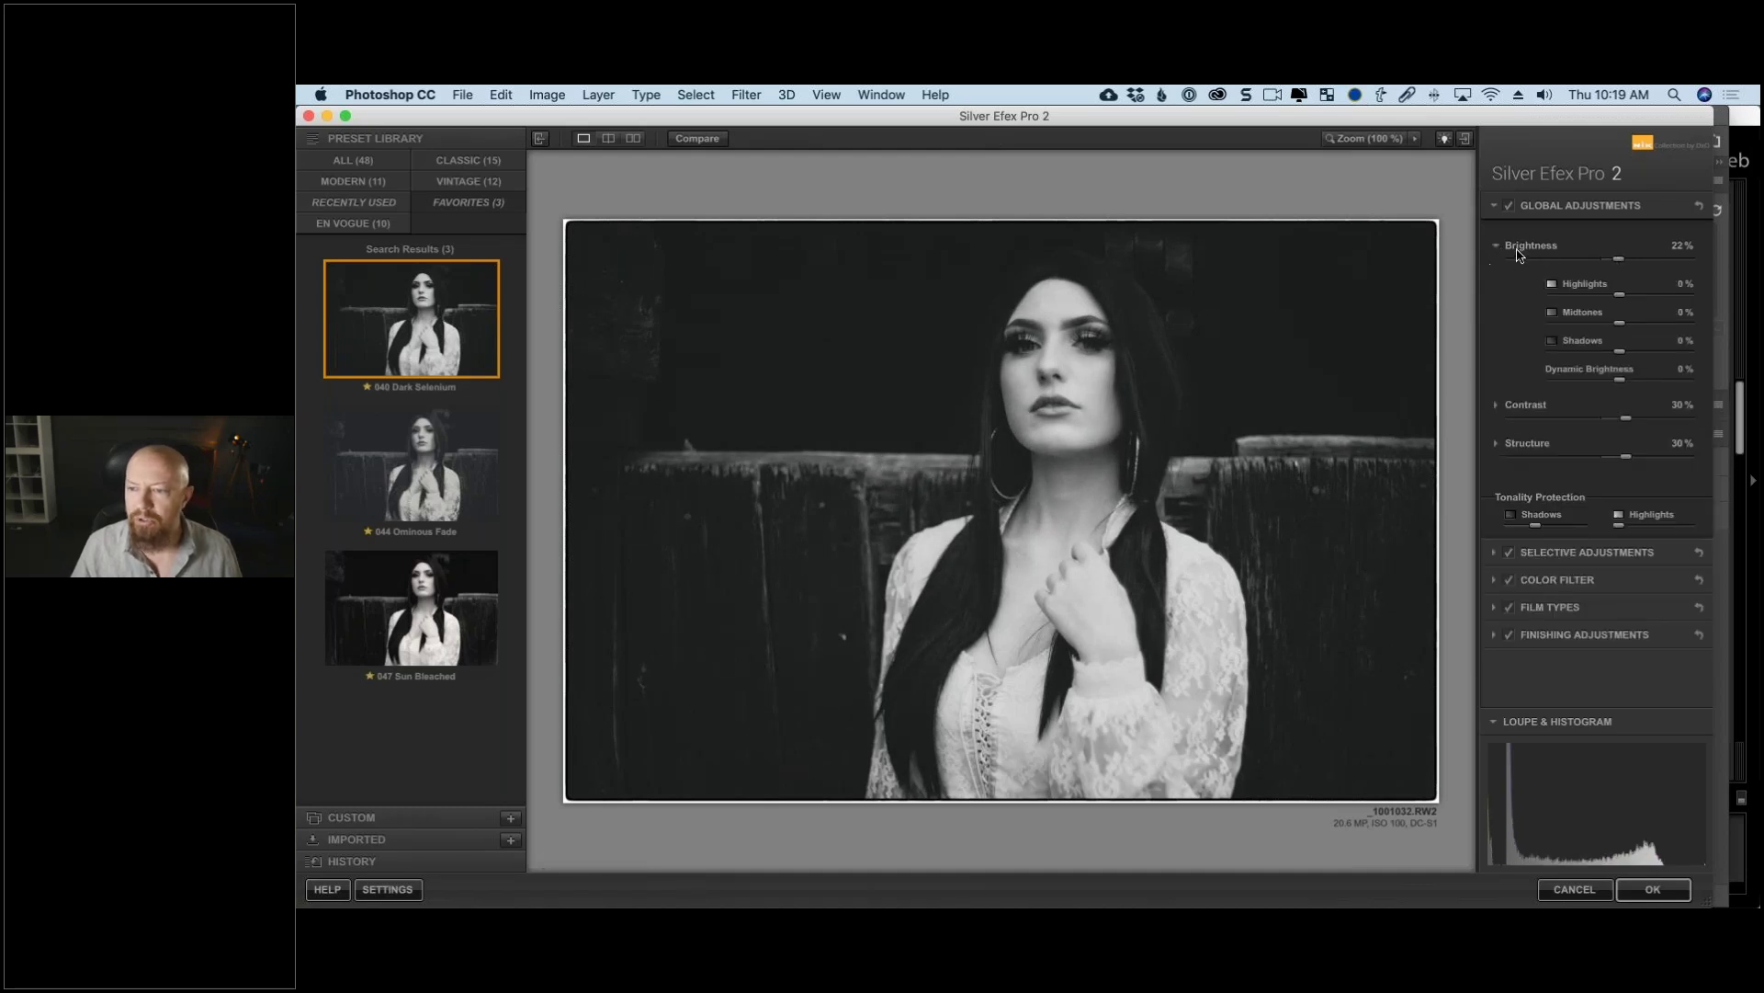
pyautogui.click(1495, 407)
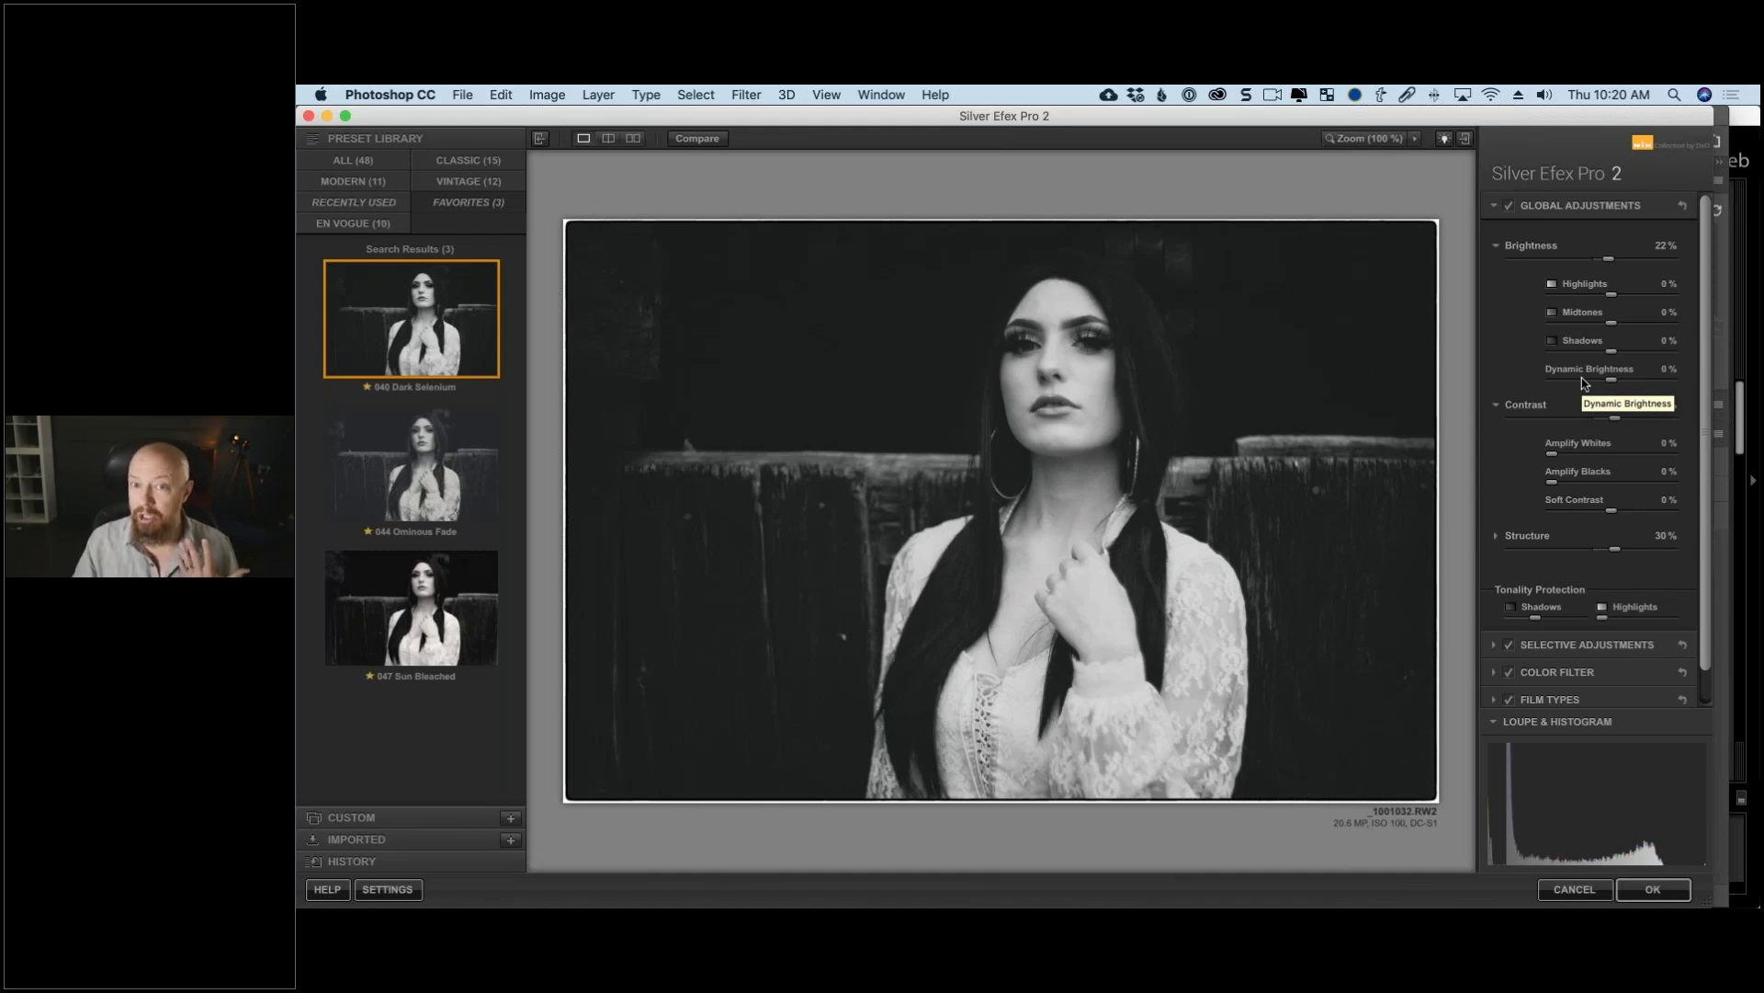
pyautogui.moveTo(1614, 299); pyautogui.dragTo(1645, 300)
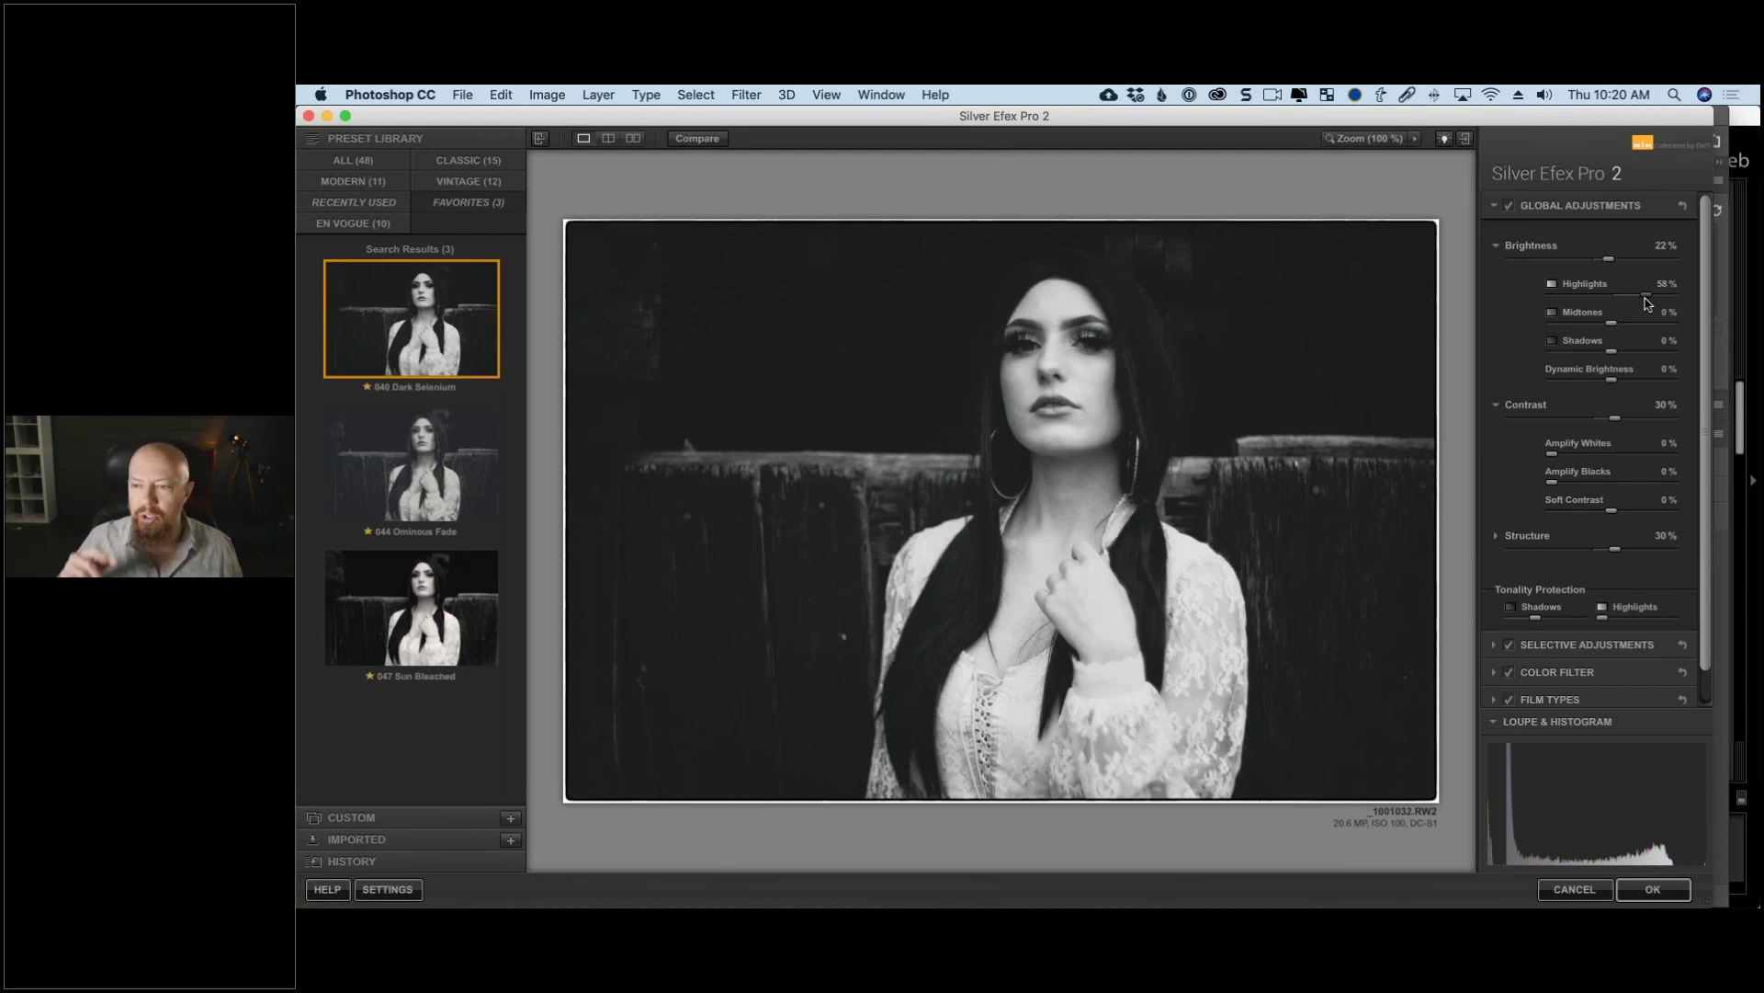
pyautogui.moveTo(1611, 324); pyautogui.dragTo(1649, 297)
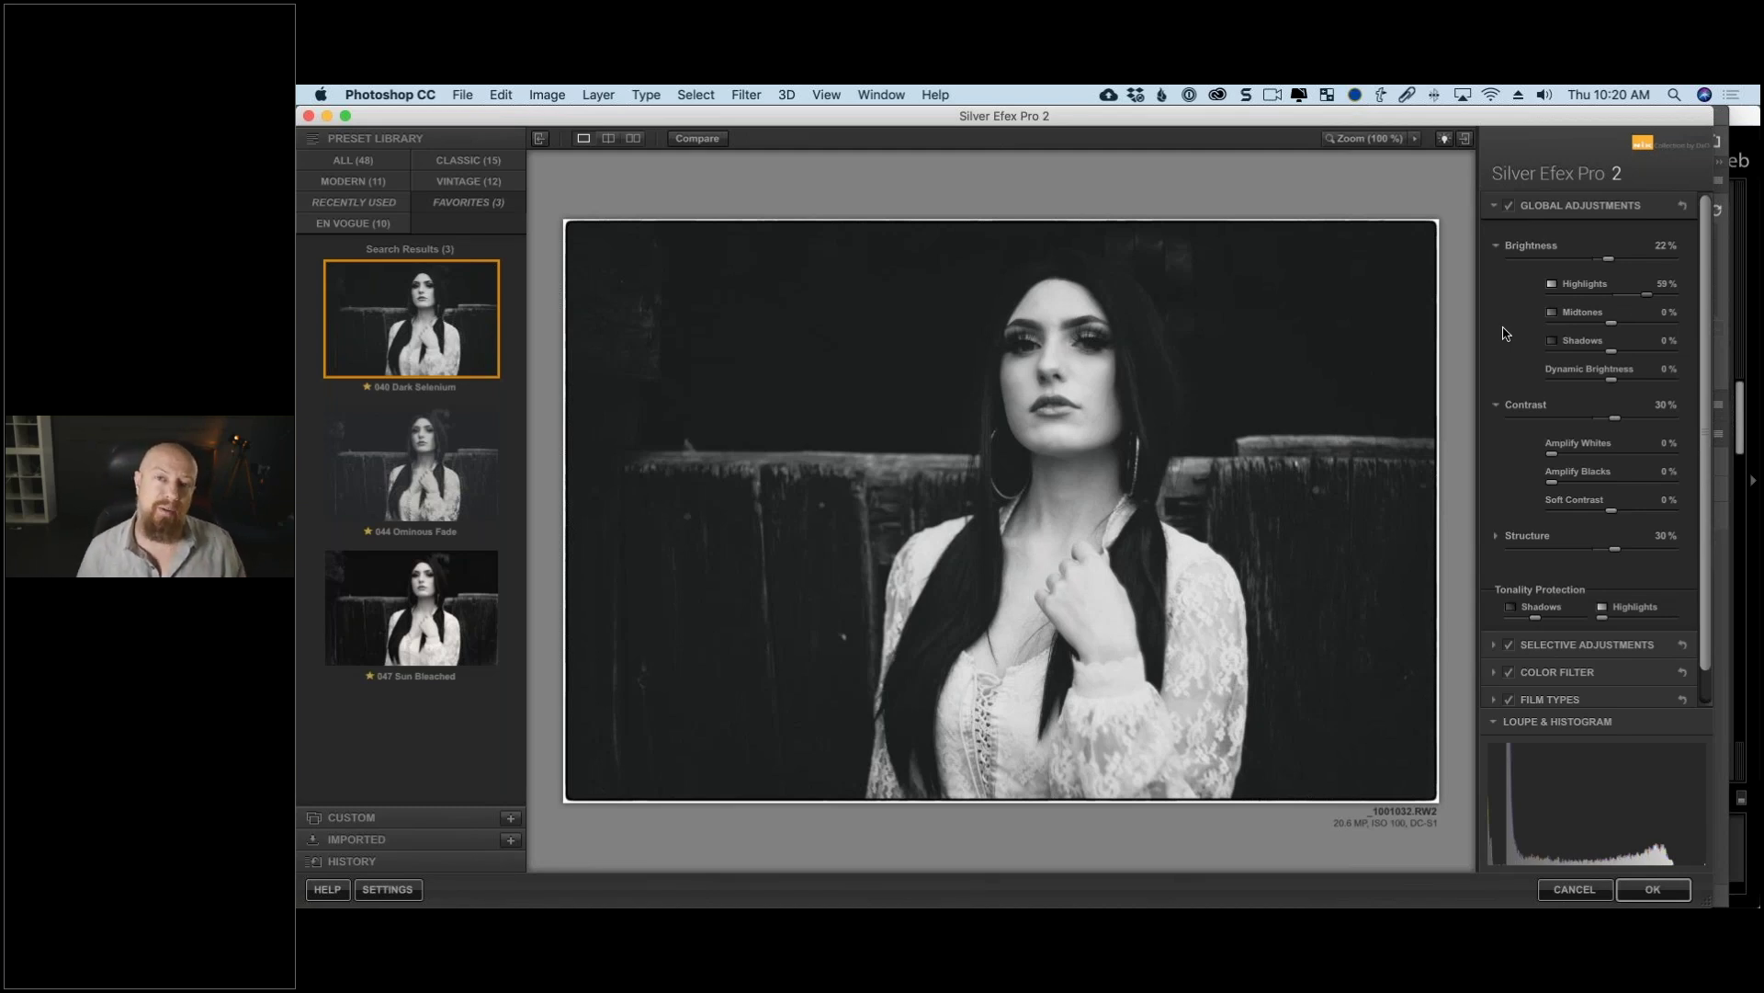
pyautogui.click(1495, 206)
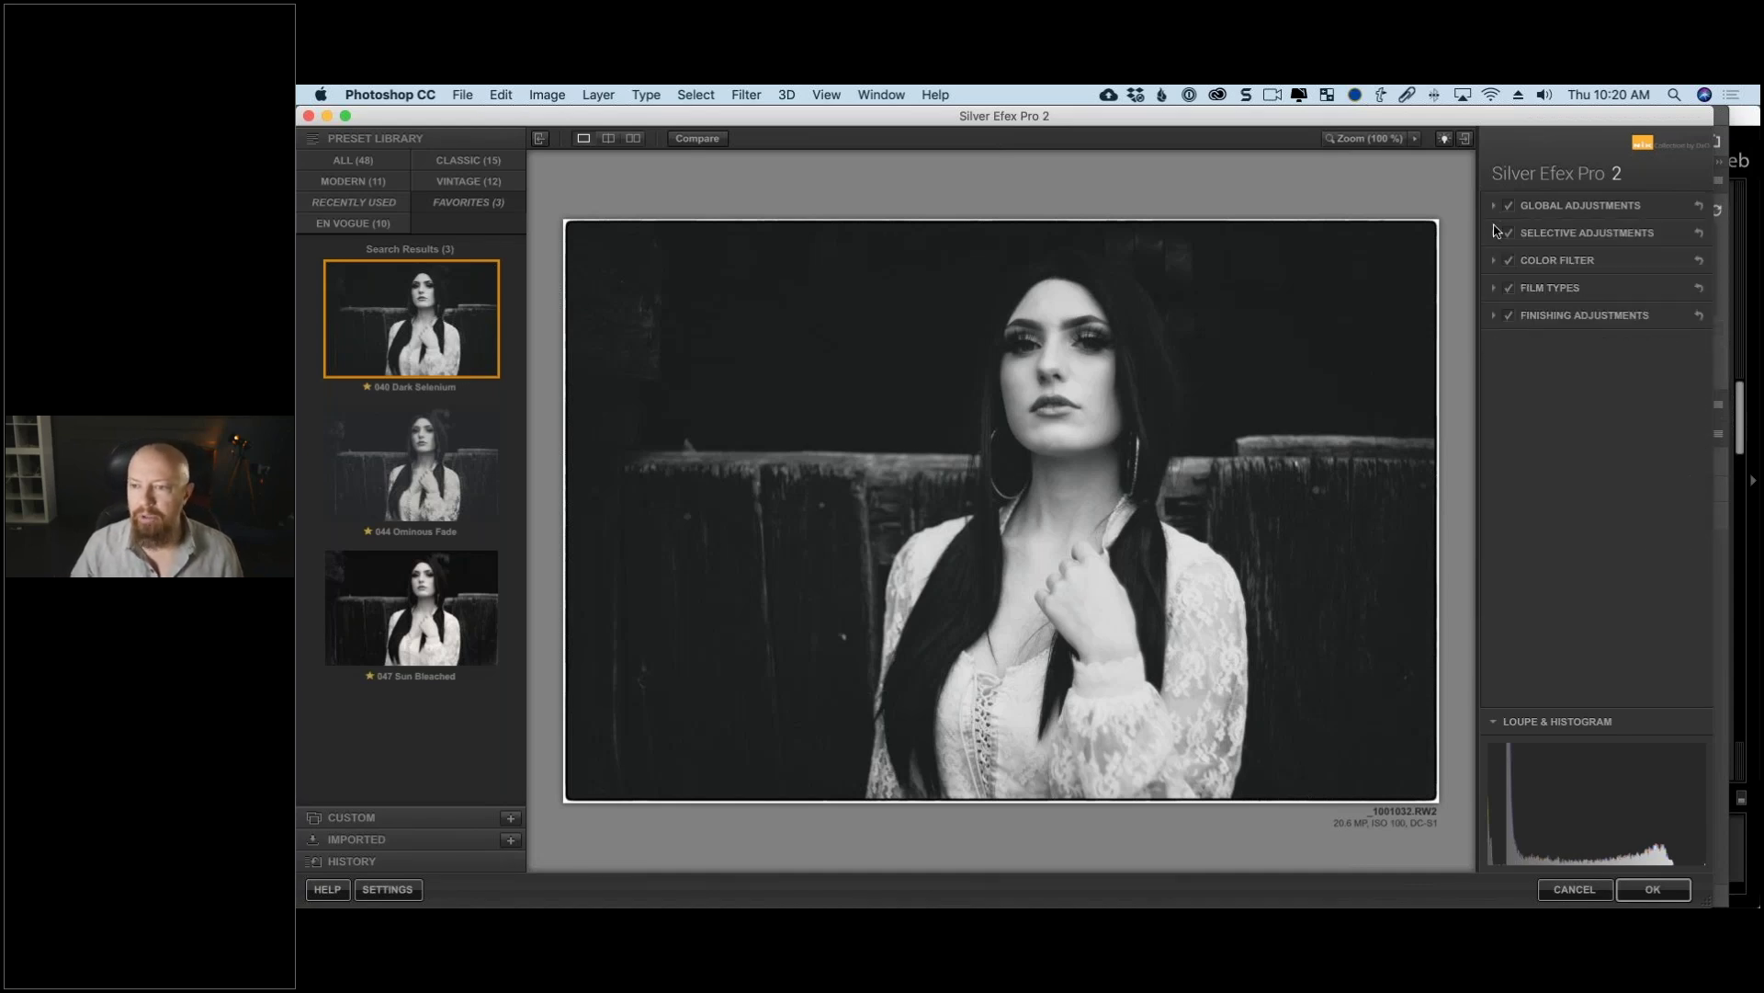
# Step: Review the Film Types settings and collapse the Brightness and Contrast groups within Global Adjustments
pyautogui.click(1495, 288)
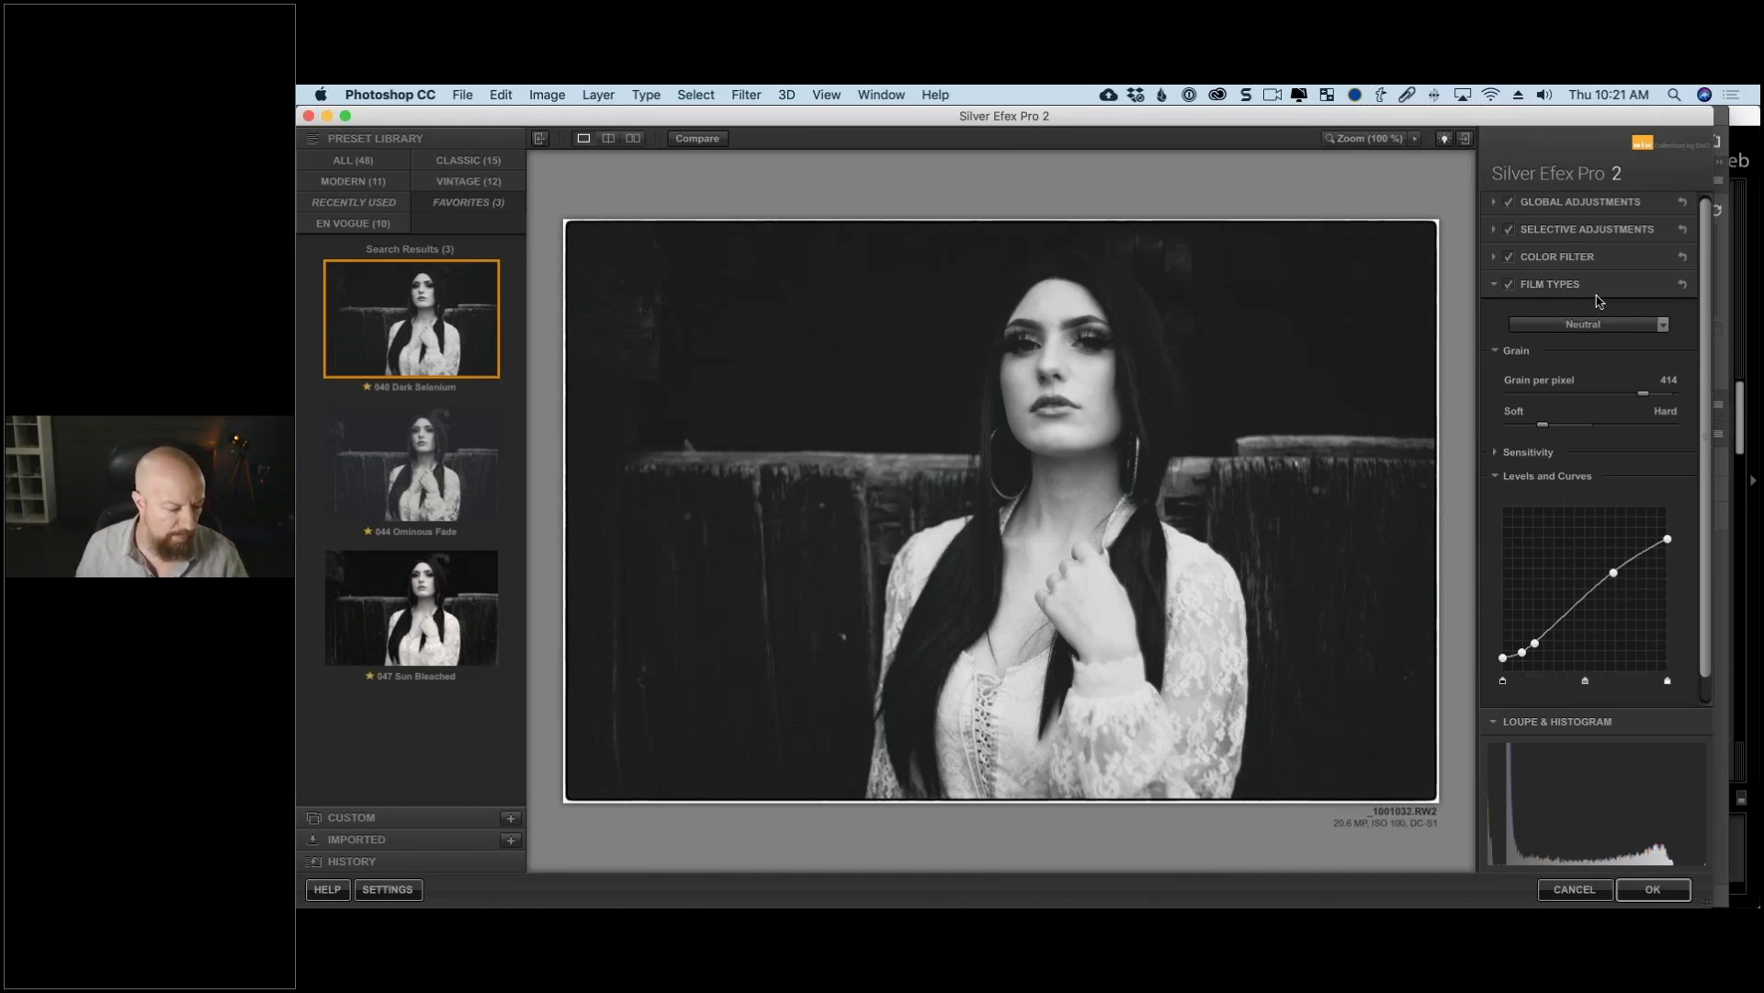
pyautogui.click(1493, 286)
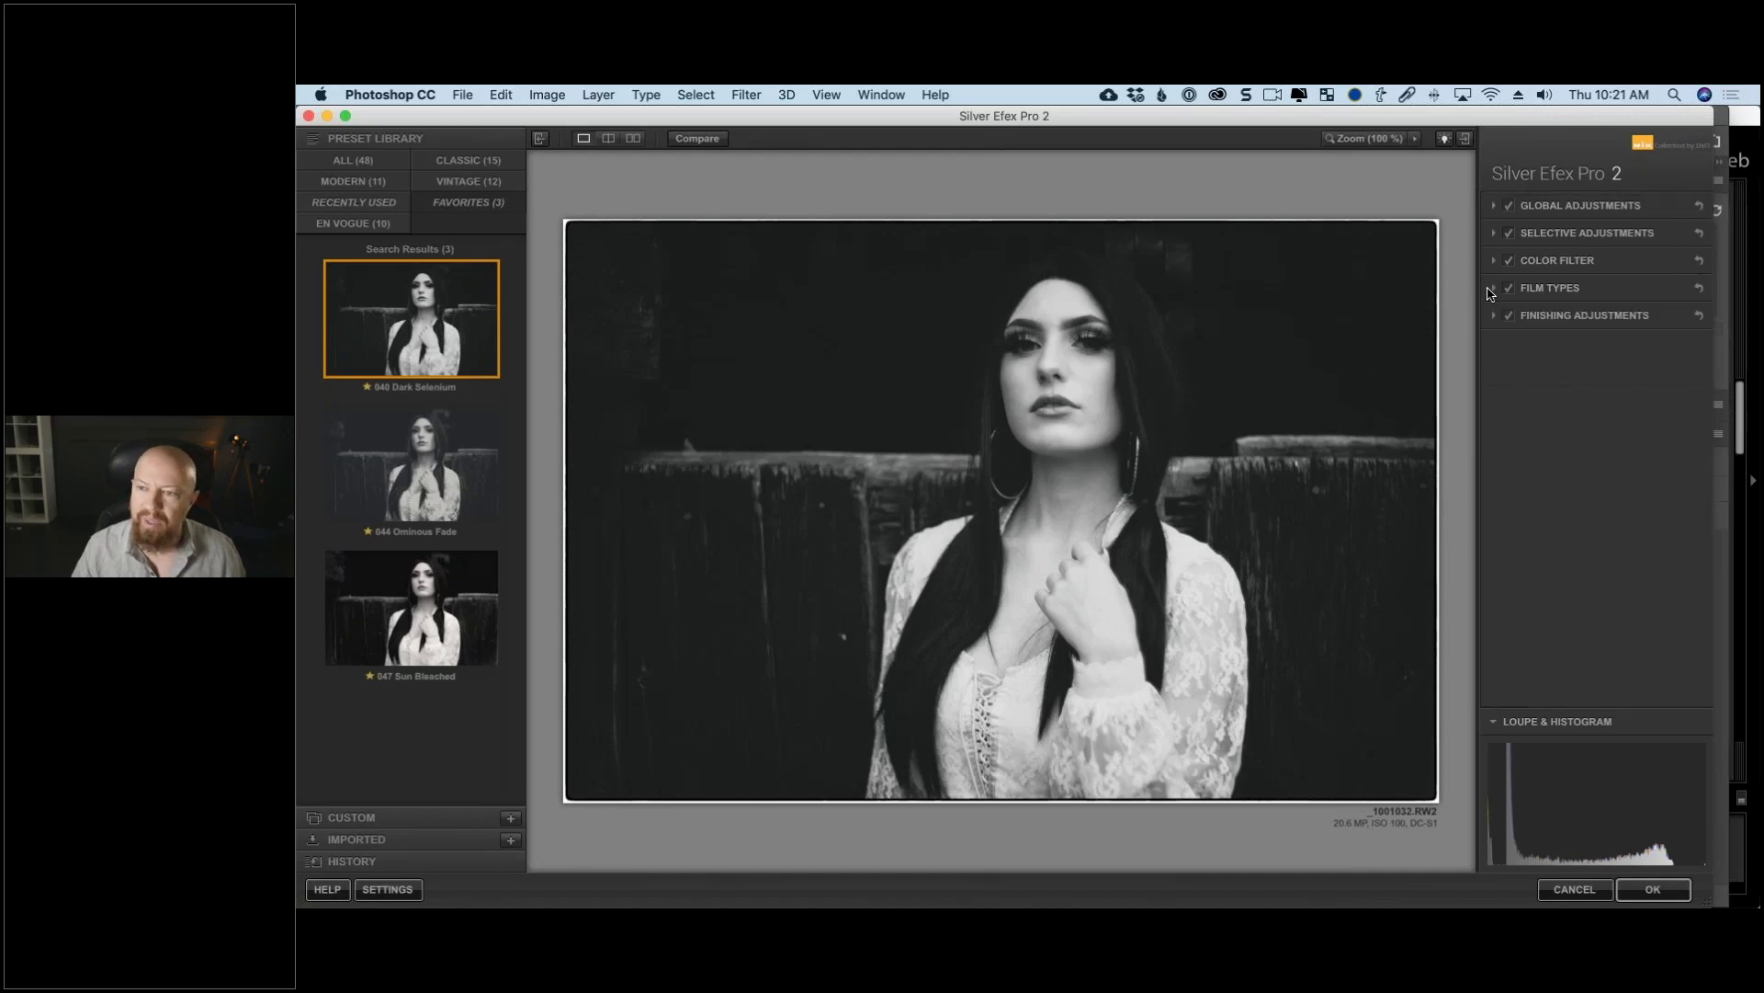
pyautogui.click(1489, 206)
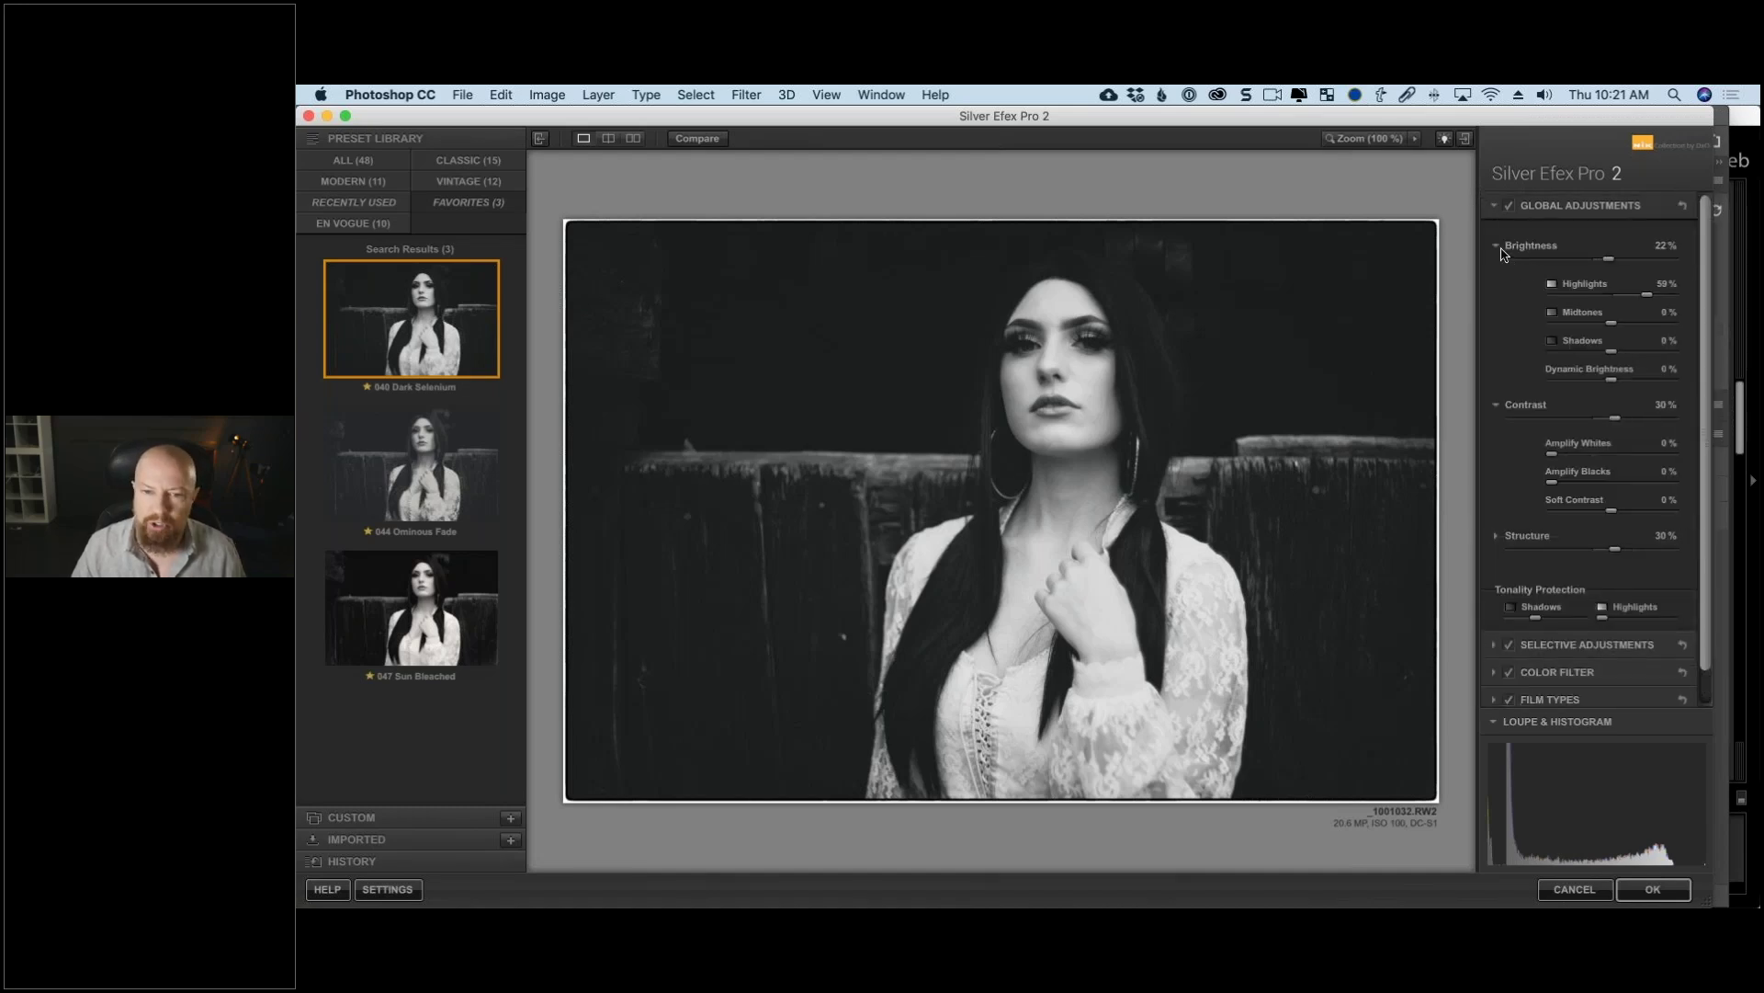
pyautogui.click(1498, 246)
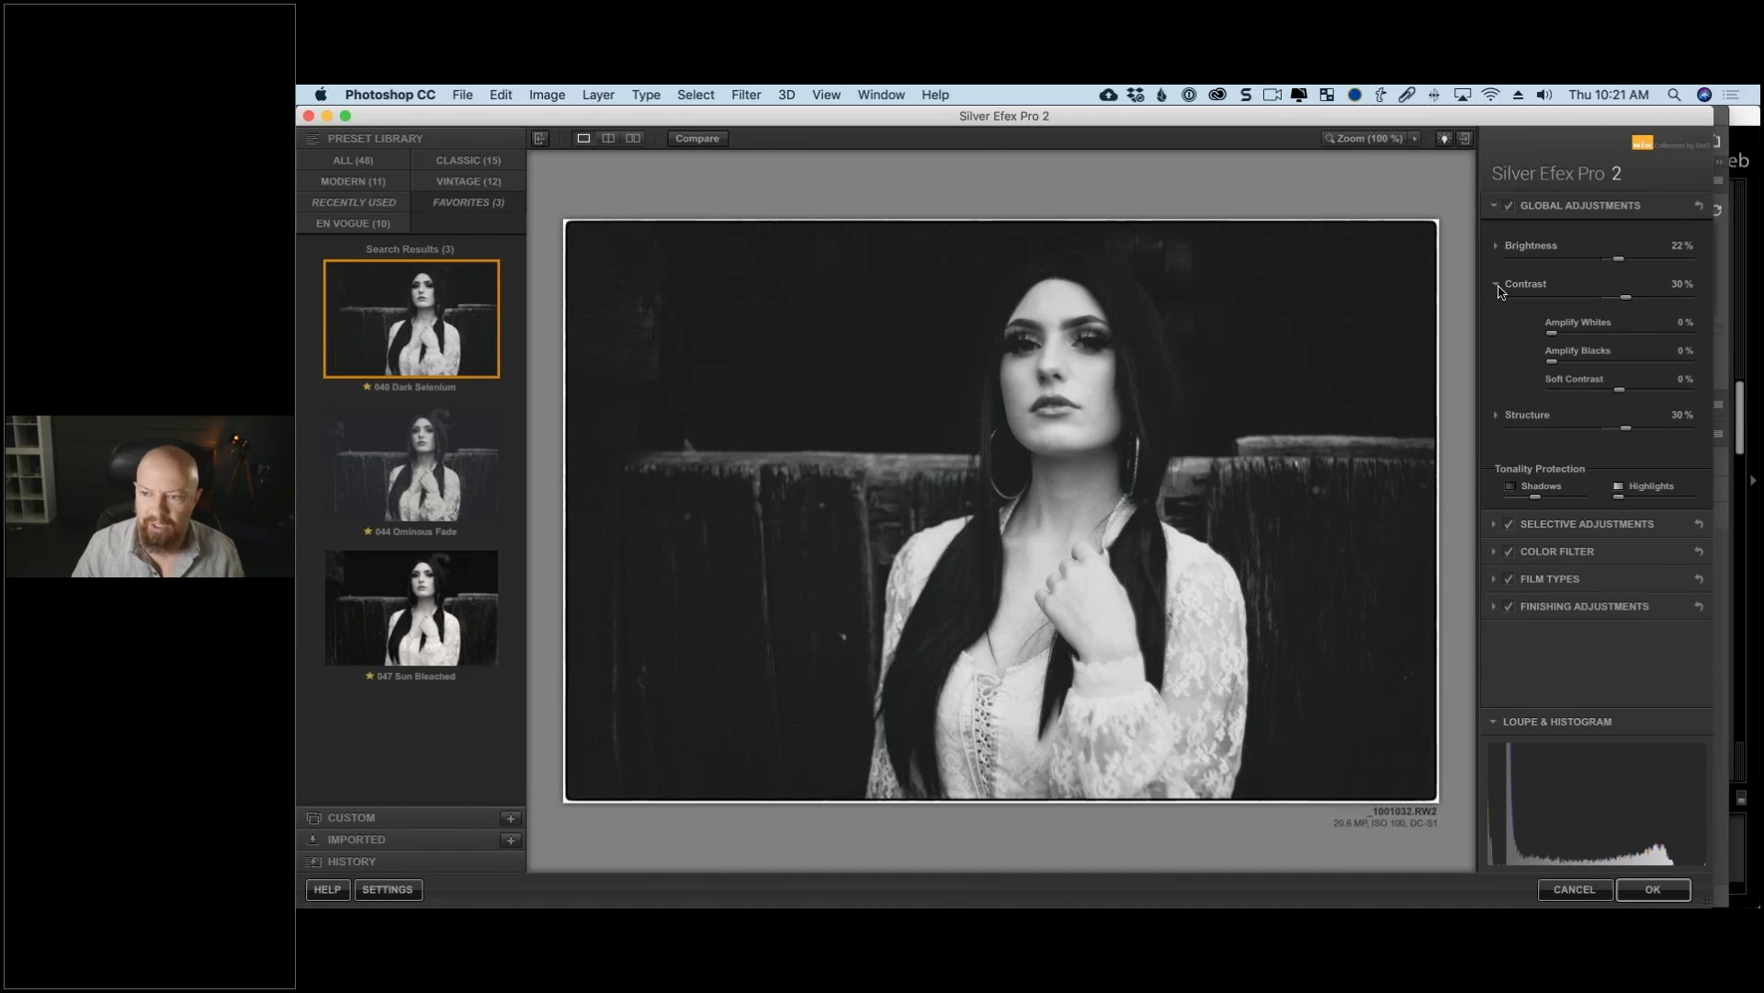
pyautogui.click(1497, 286)
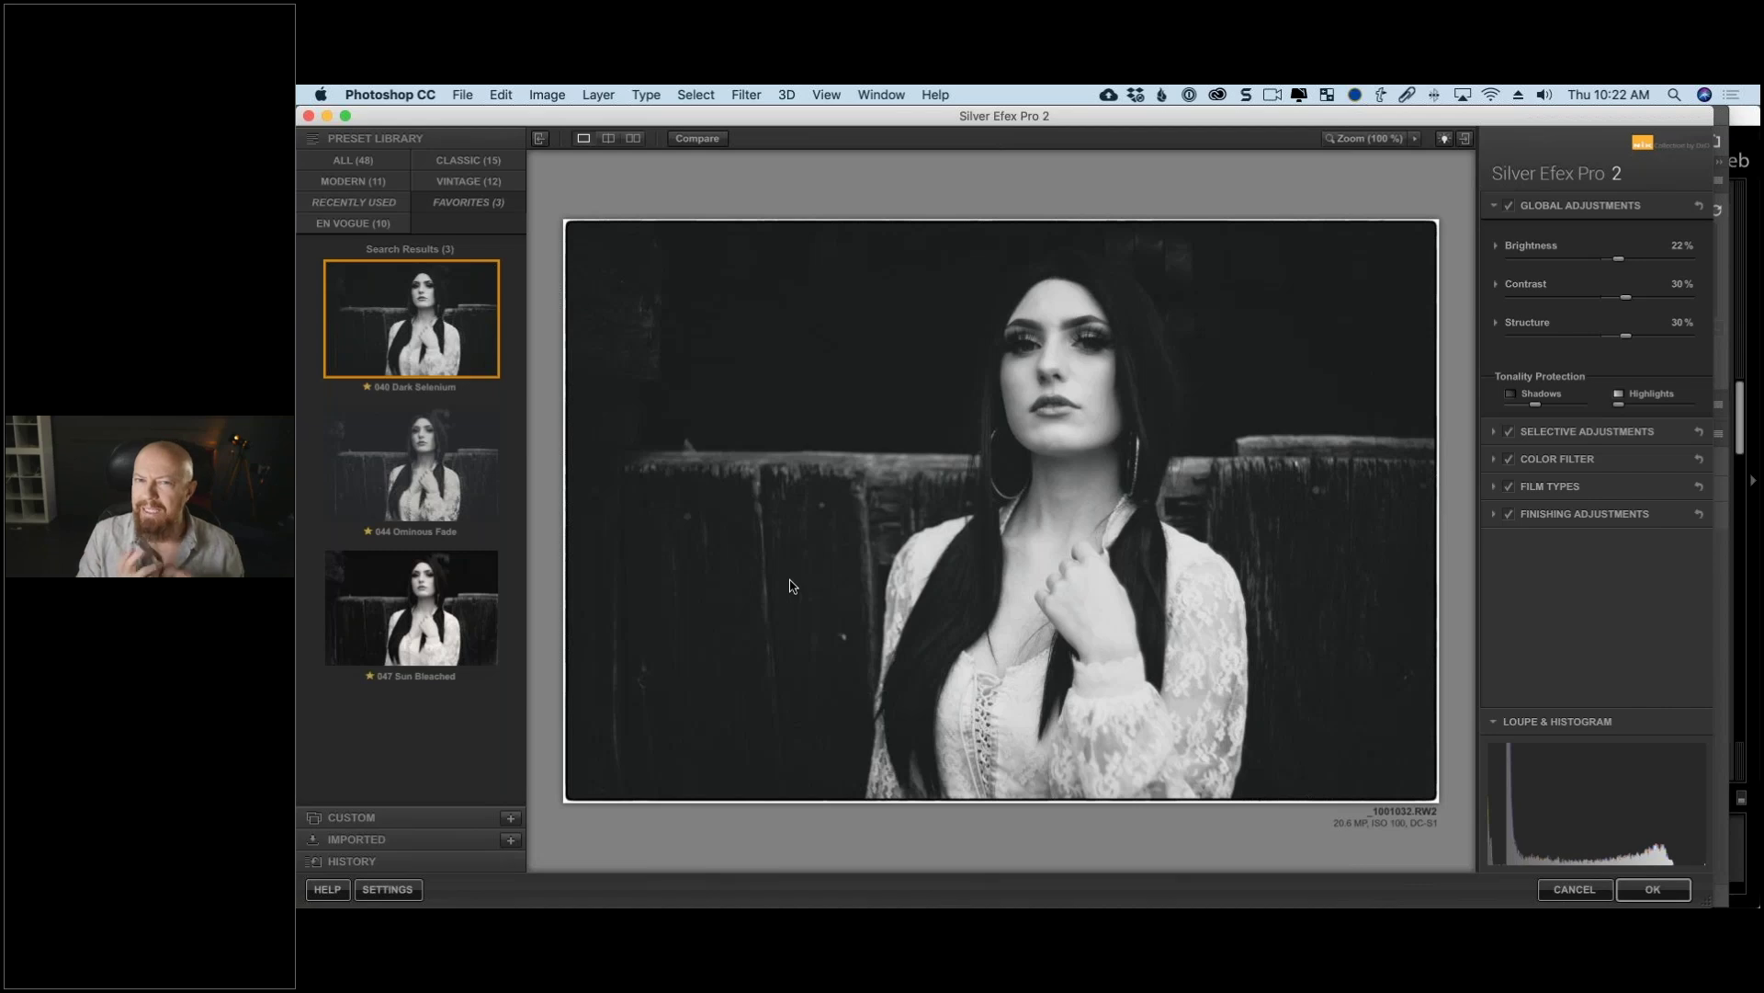
# Step: Zoom the preview to 100 % on the model's face and turn off the Film Types adjustments
pyautogui.click(1379, 140)
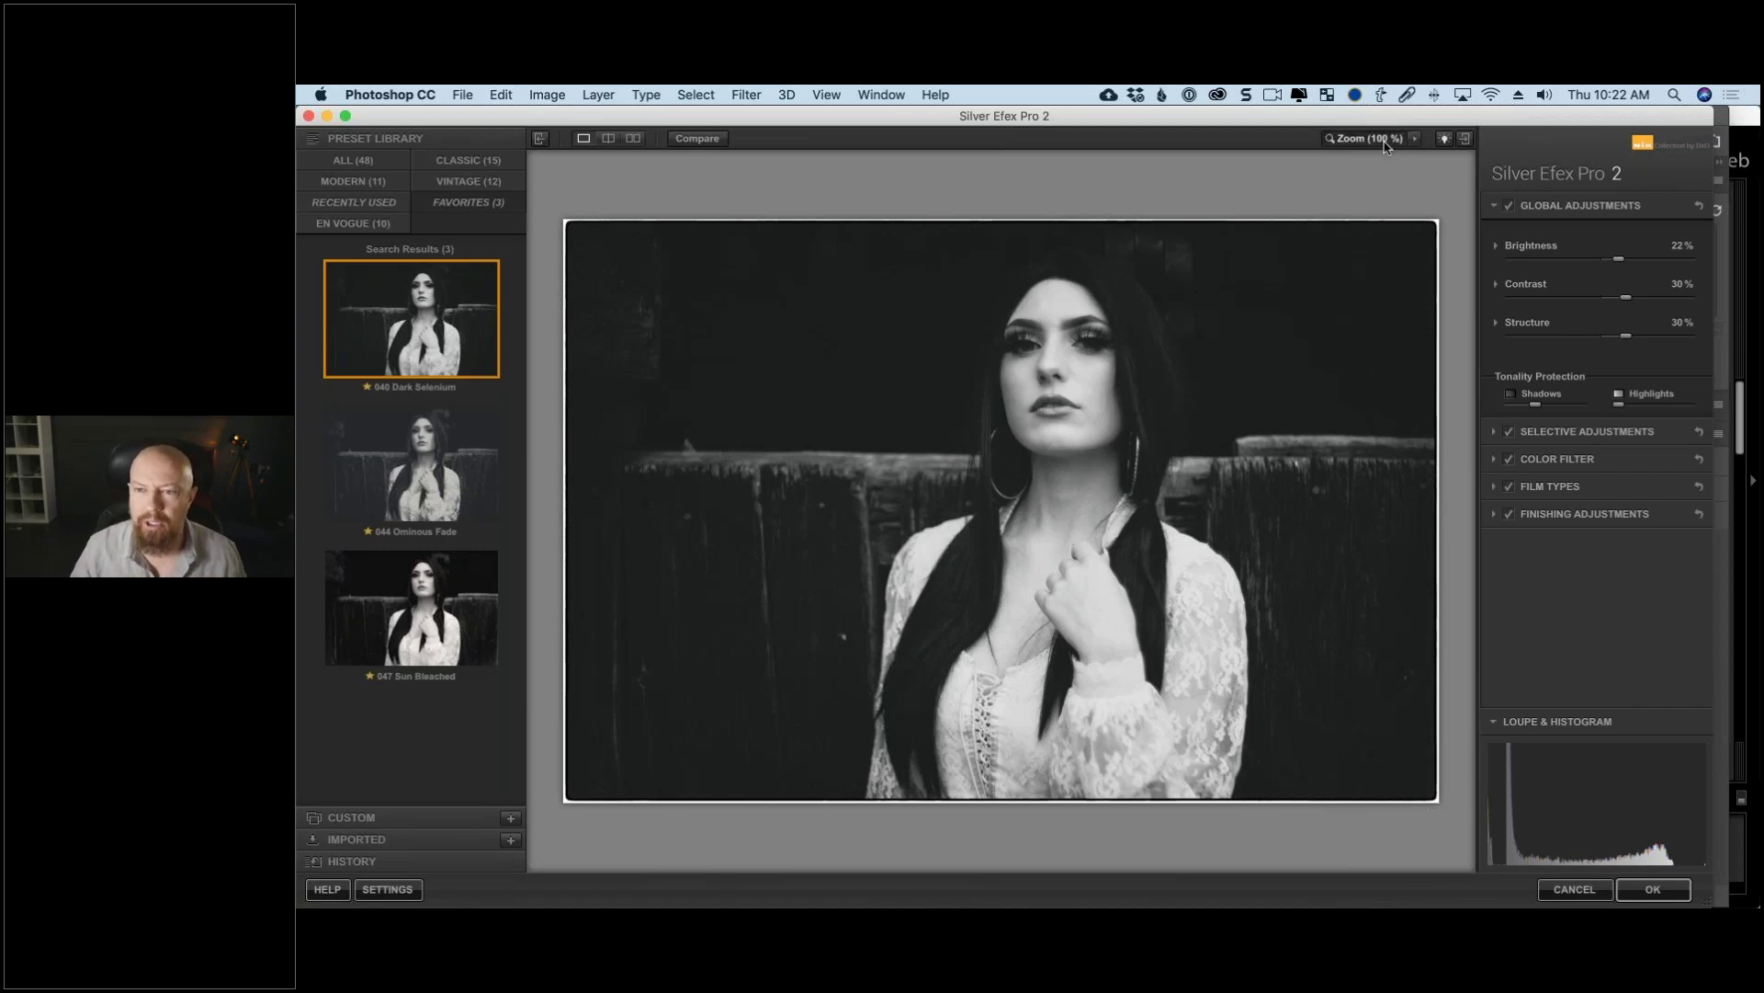
pyautogui.moveTo(1387, 276); pyautogui.dragTo(1402, 217)
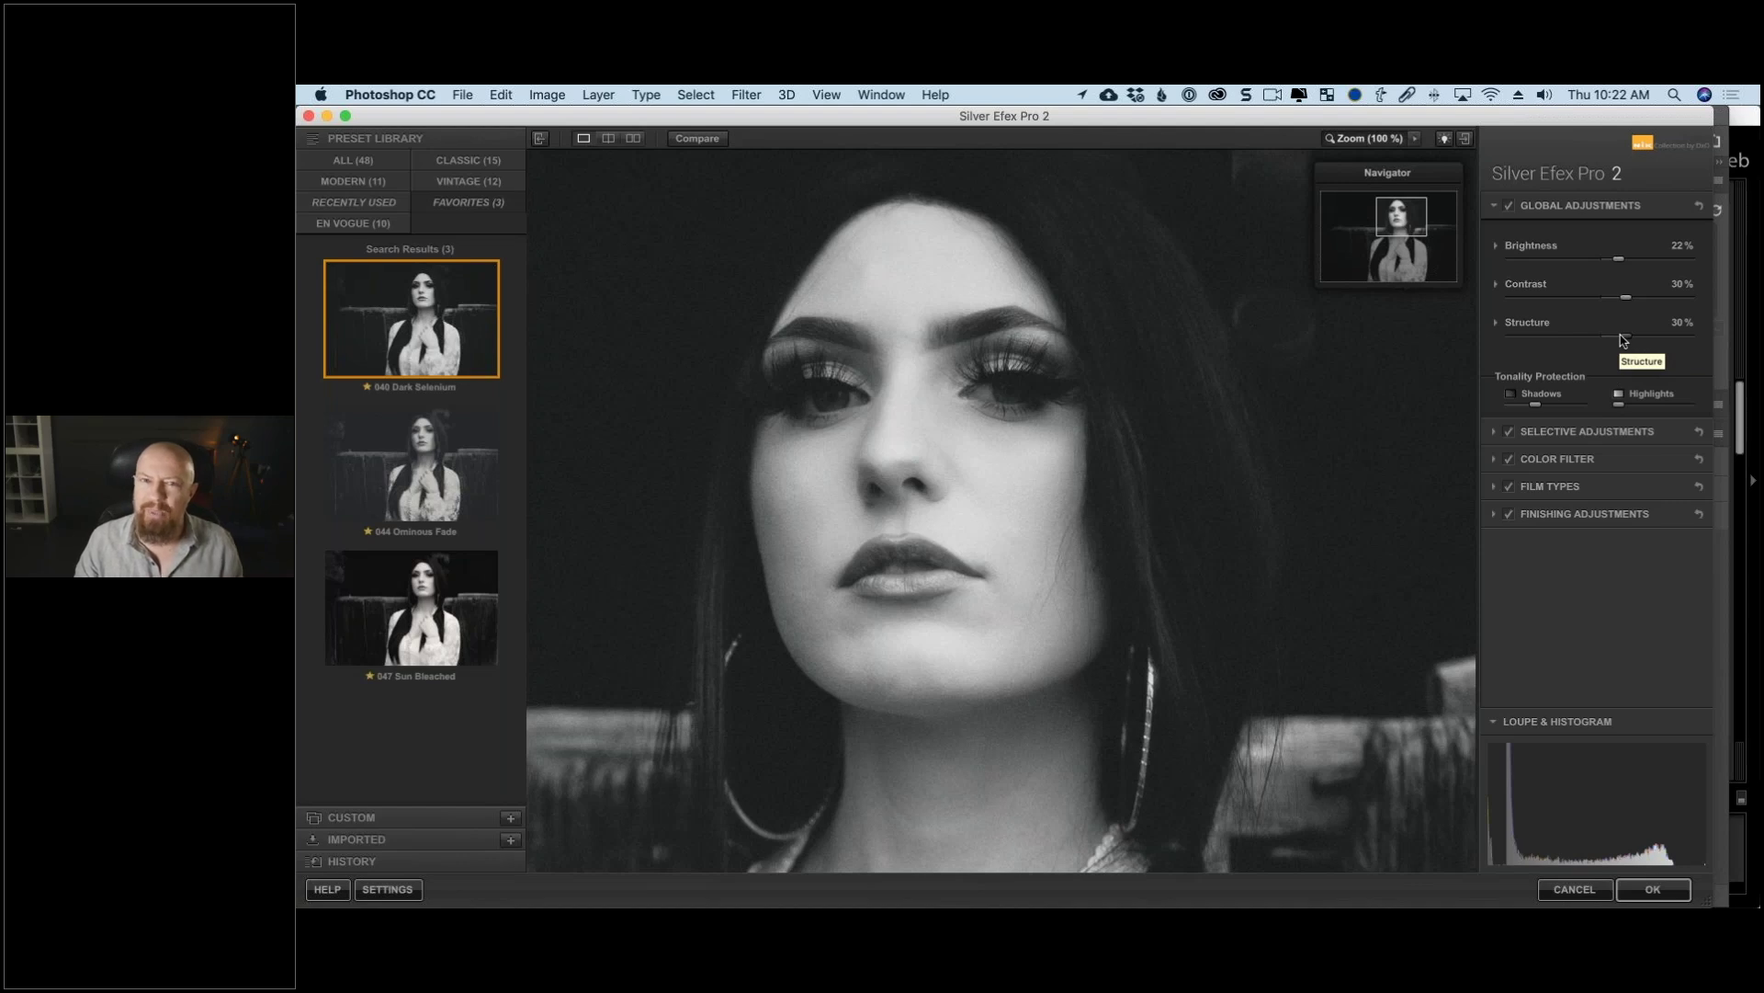
pyautogui.click(1495, 487)
pyautogui.scroll(-5, 1569, 537)
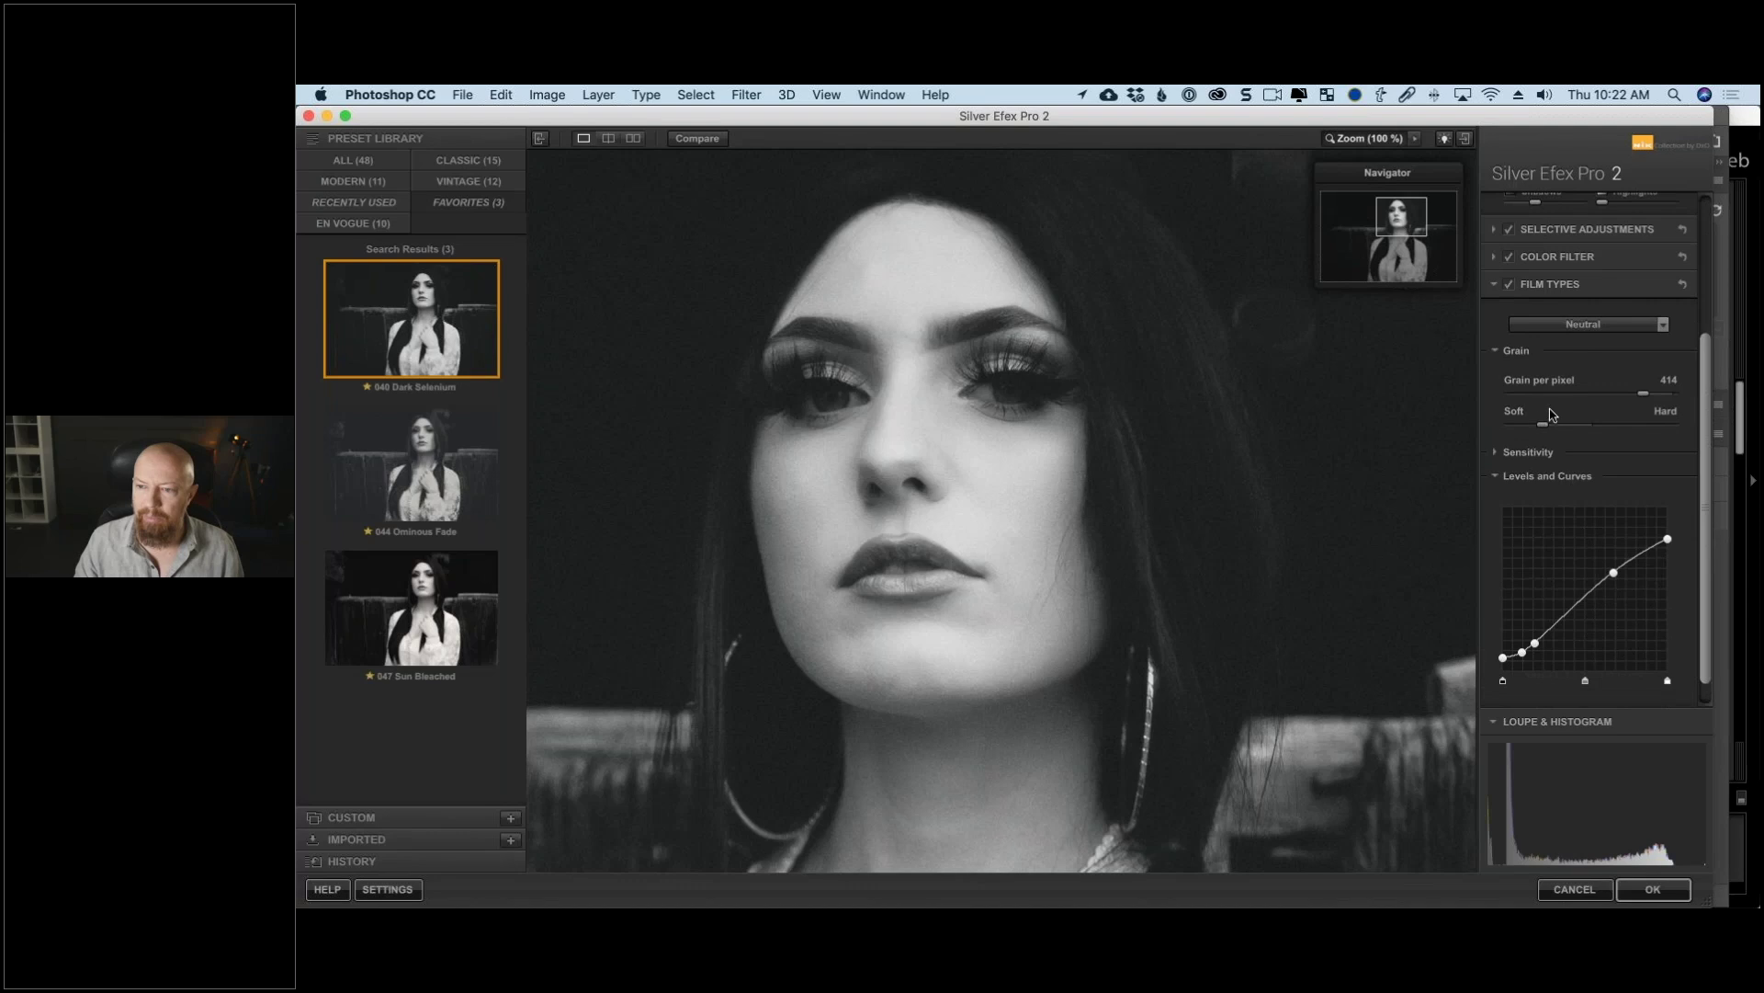
pyautogui.click(1509, 284)
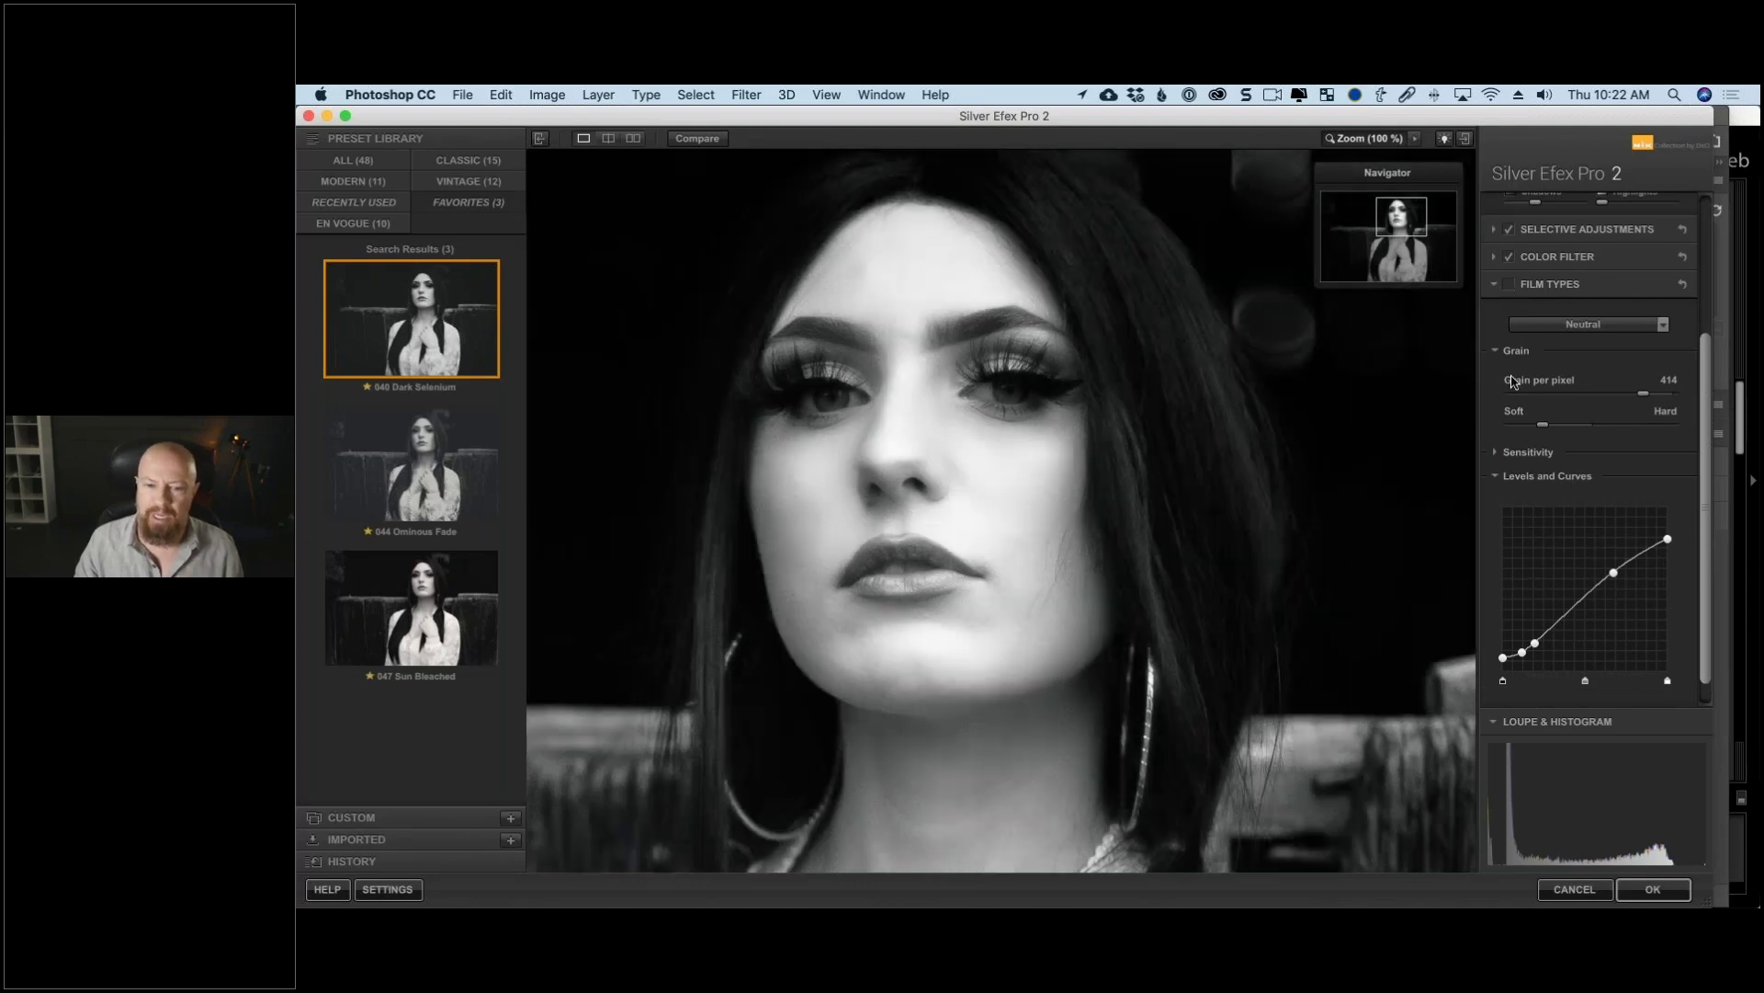
# Step: Try the overall Structure at 34 % and 100 %, and settle on 0 %
pyautogui.scroll(5, 1514, 387)
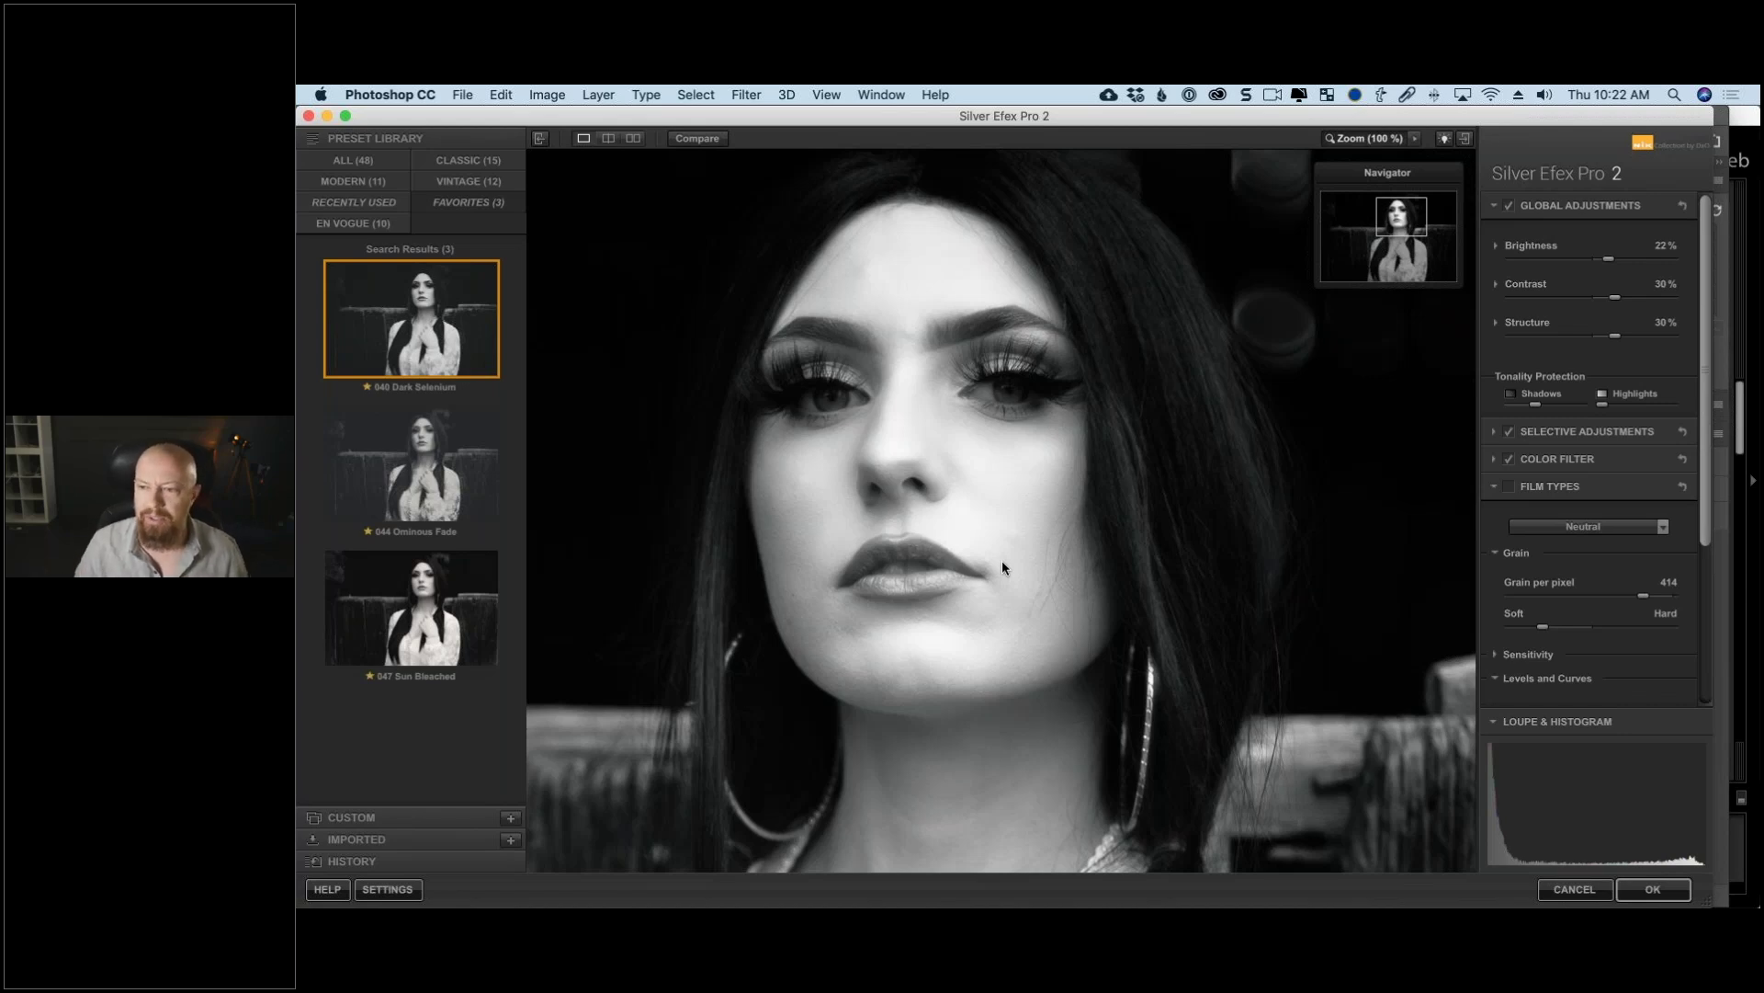
pyautogui.moveTo(1615, 336); pyautogui.dragTo(1620, 337)
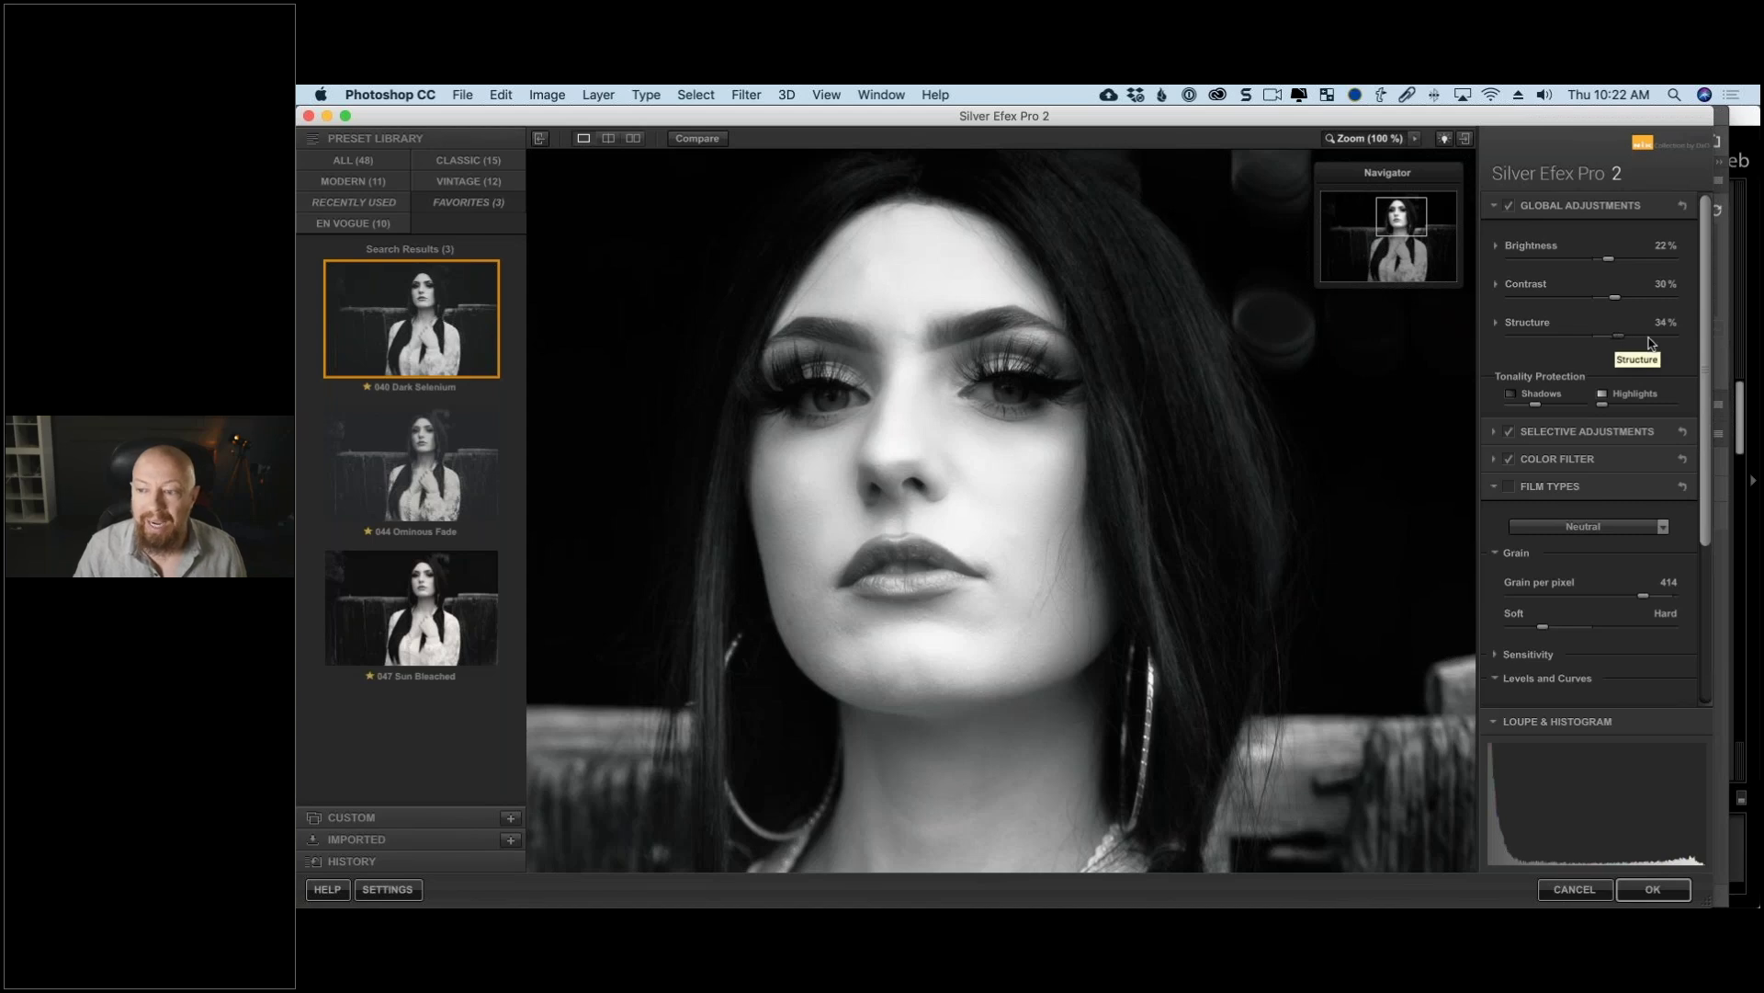
pyautogui.click(1679, 342)
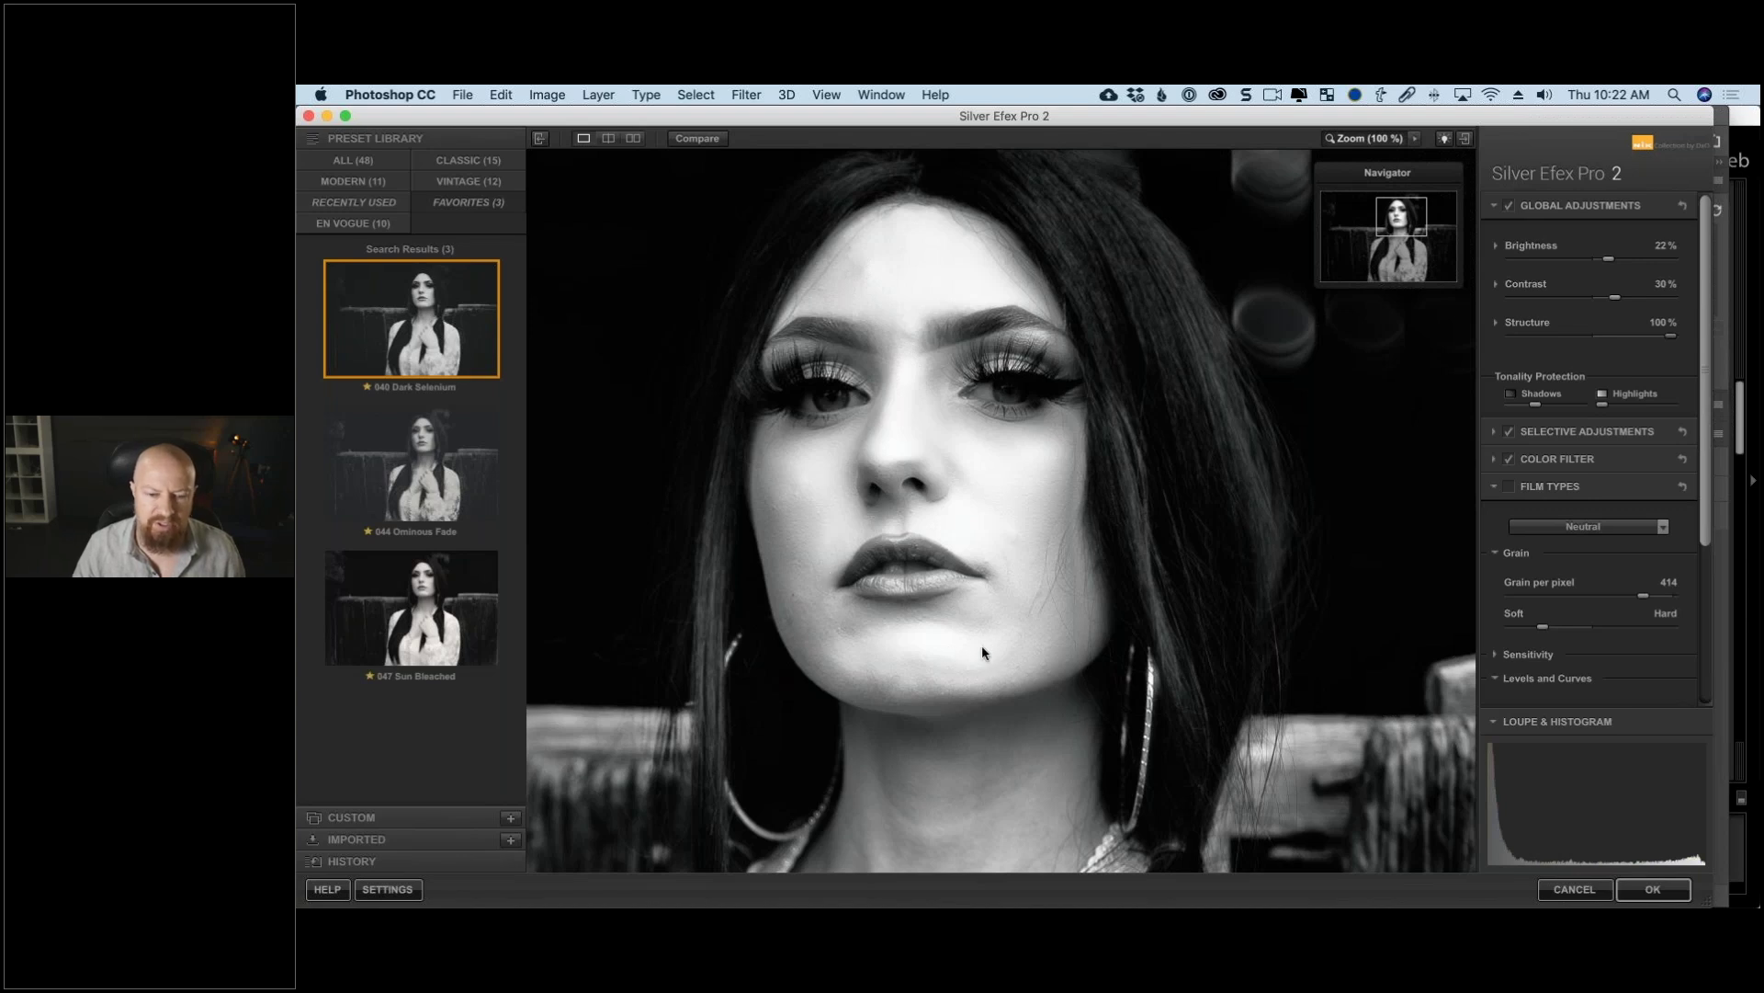
pyautogui.moveTo(1670, 337); pyautogui.dragTo(1591, 348)
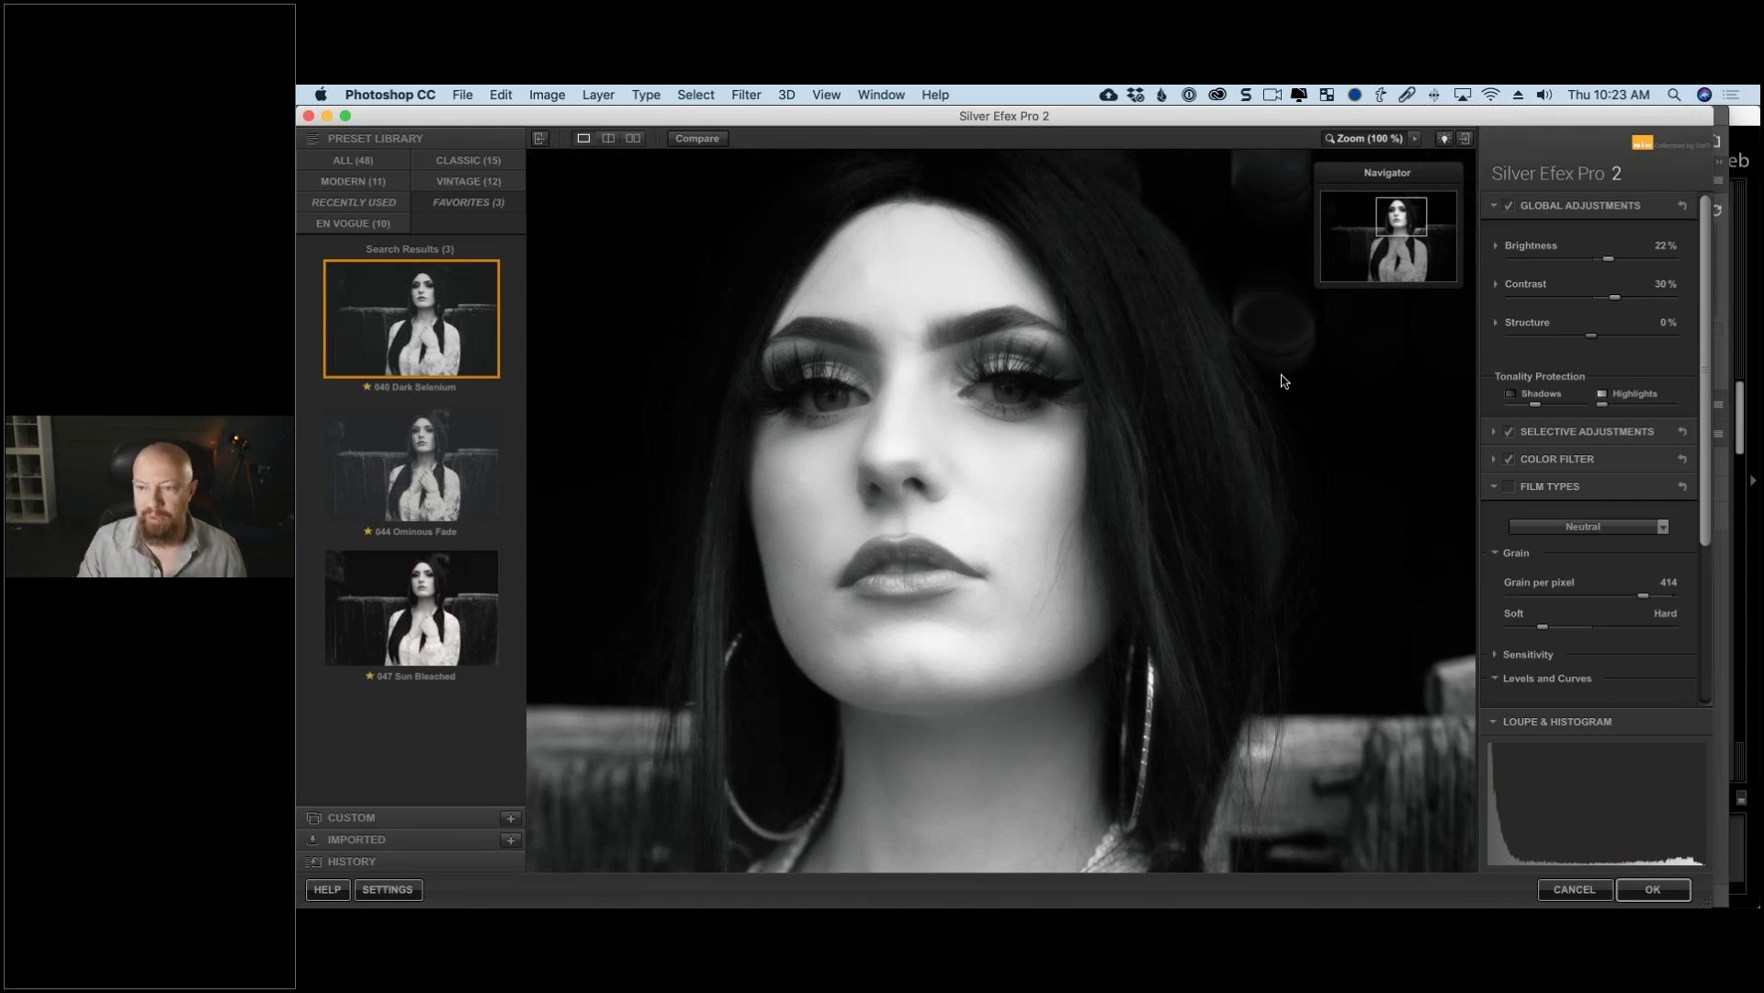
# Step: Collapse the Global Adjustments and Film Types sections
pyautogui.click(1752, 251)
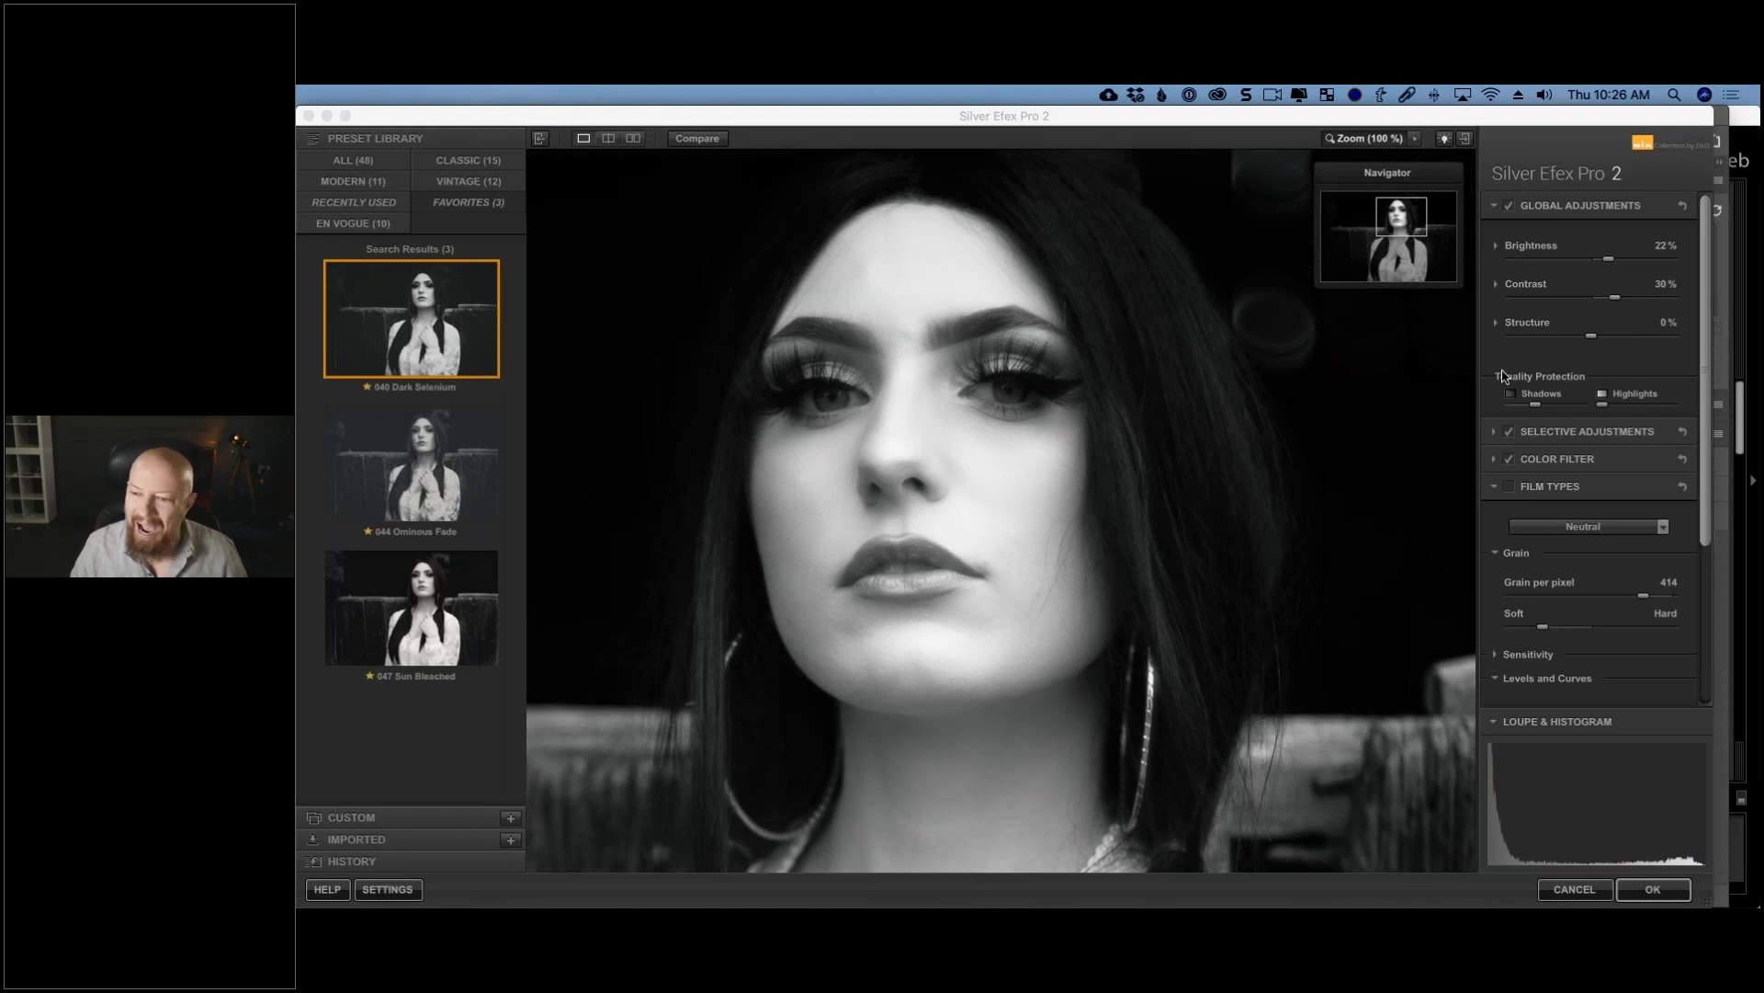
pyautogui.click(1495, 206)
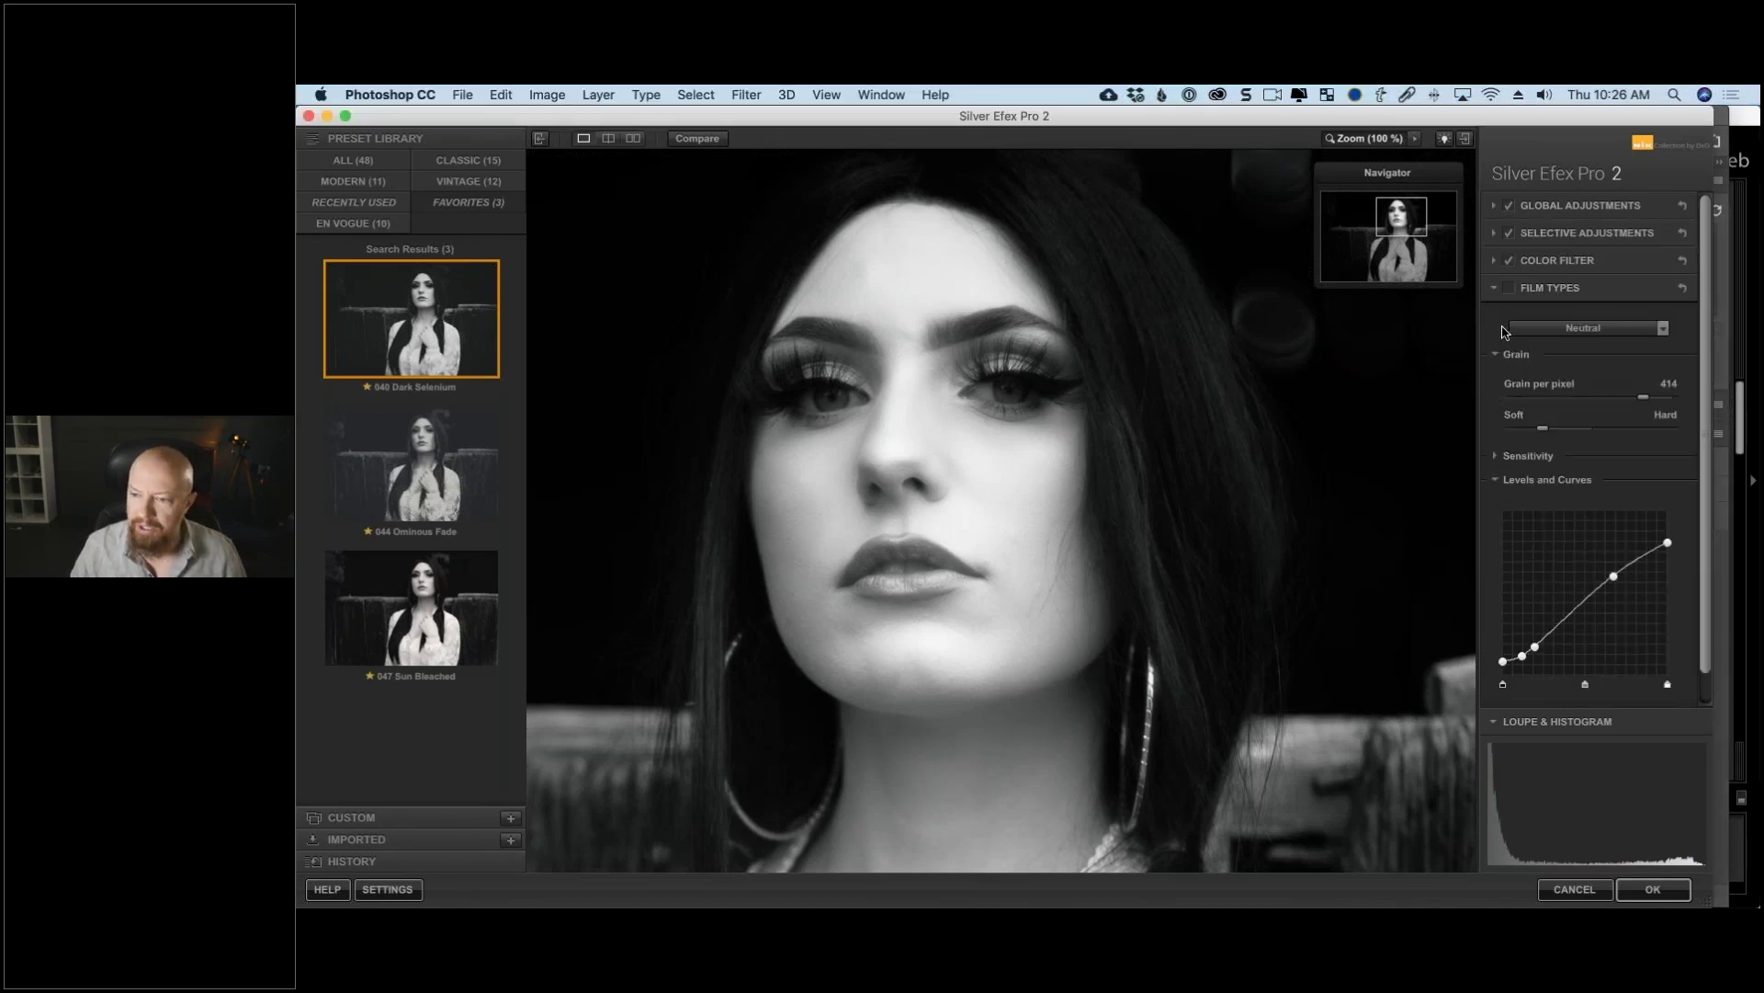
pyautogui.click(1494, 288)
# Step: Compare the Loupe view with the Histogram view and return to the histogram to preview the Zone 4 area
pyautogui.click(1541, 742)
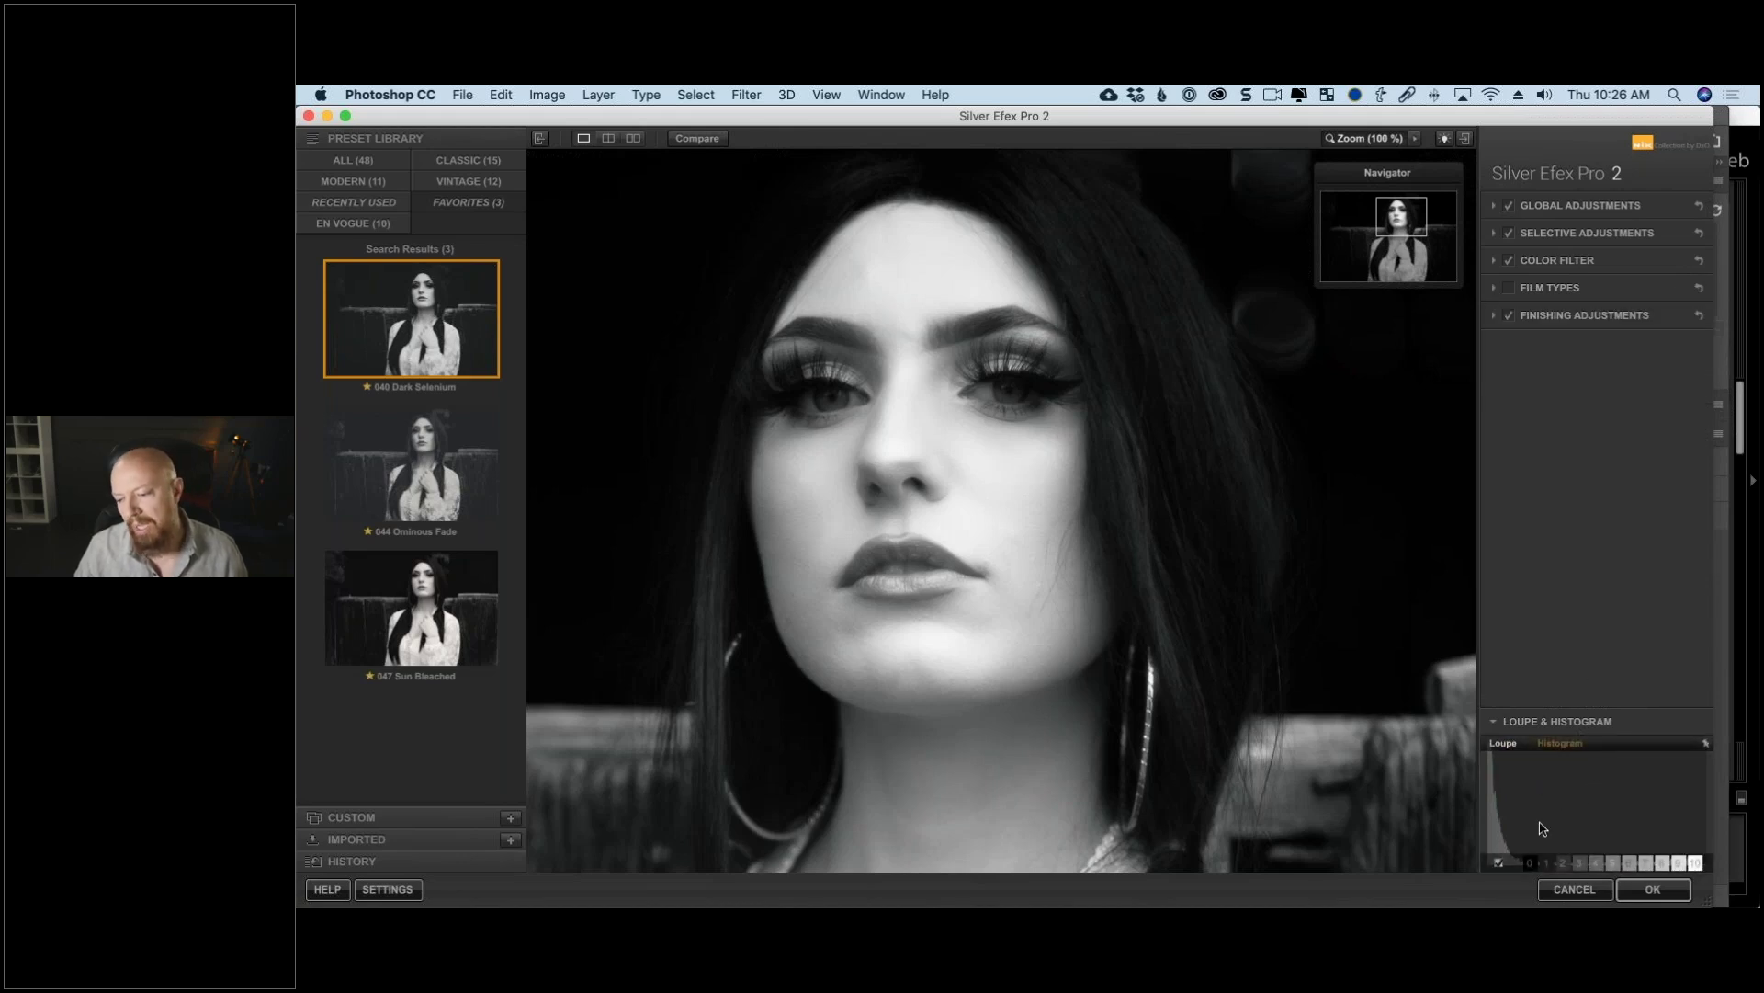
pyautogui.click(1508, 747)
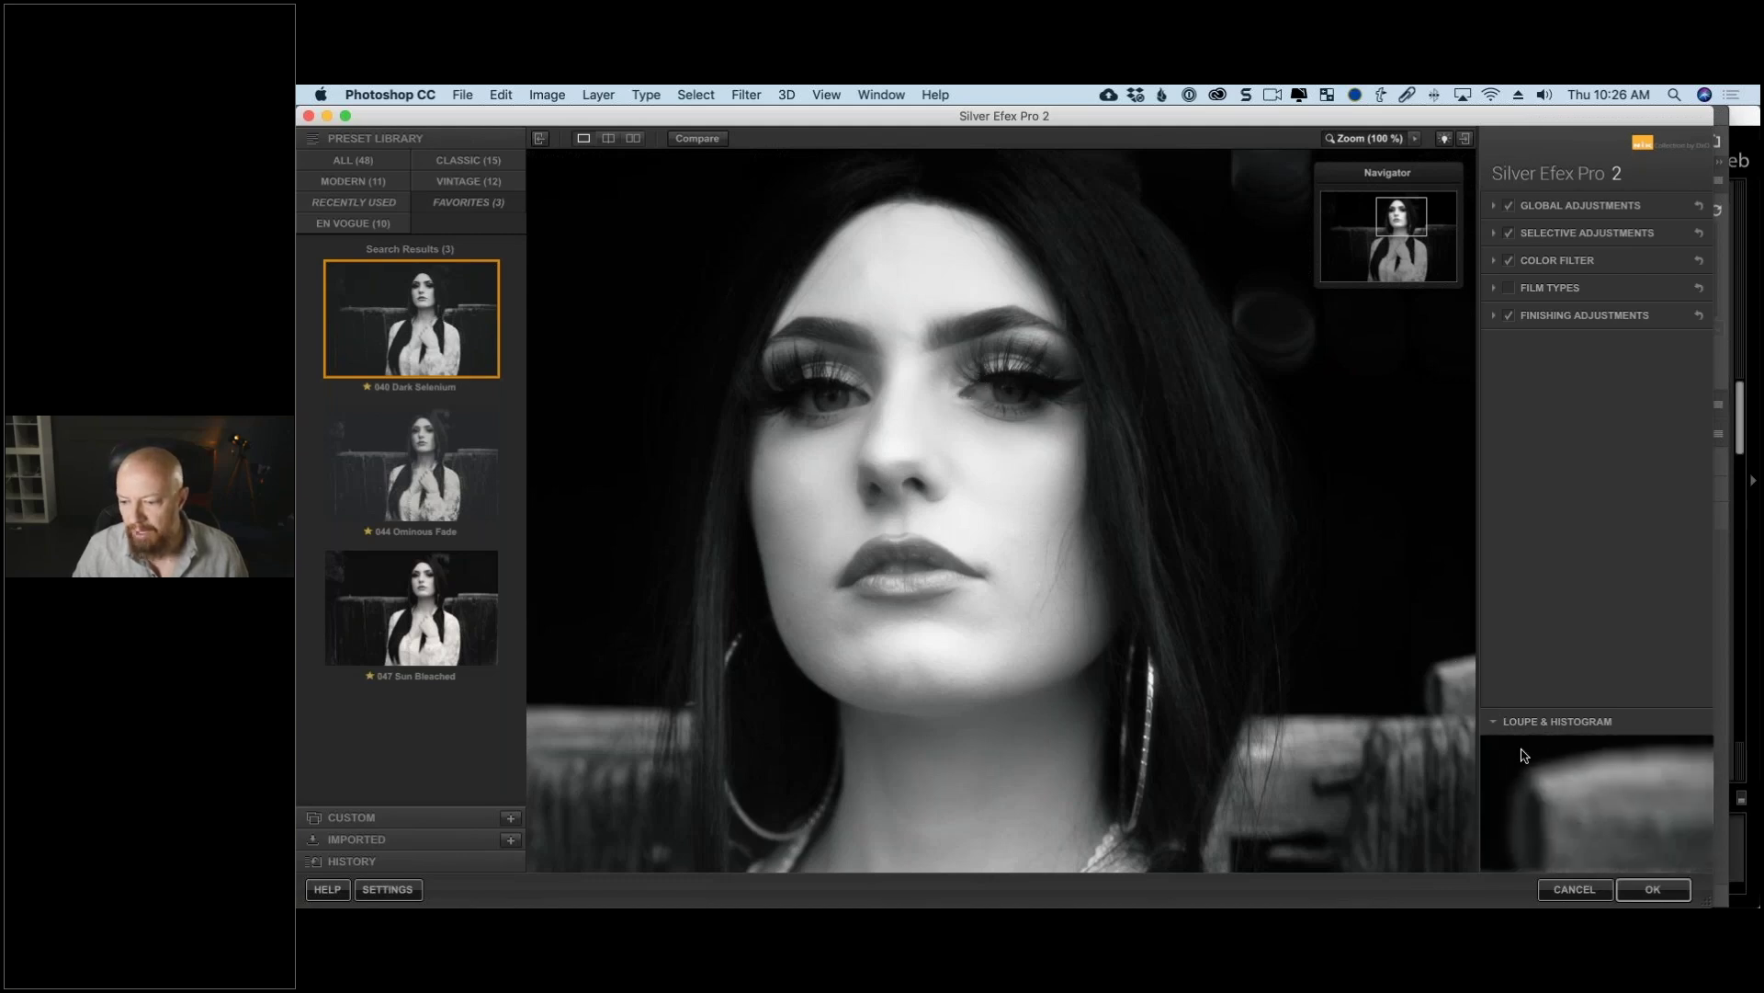
pyautogui.click(1560, 746)
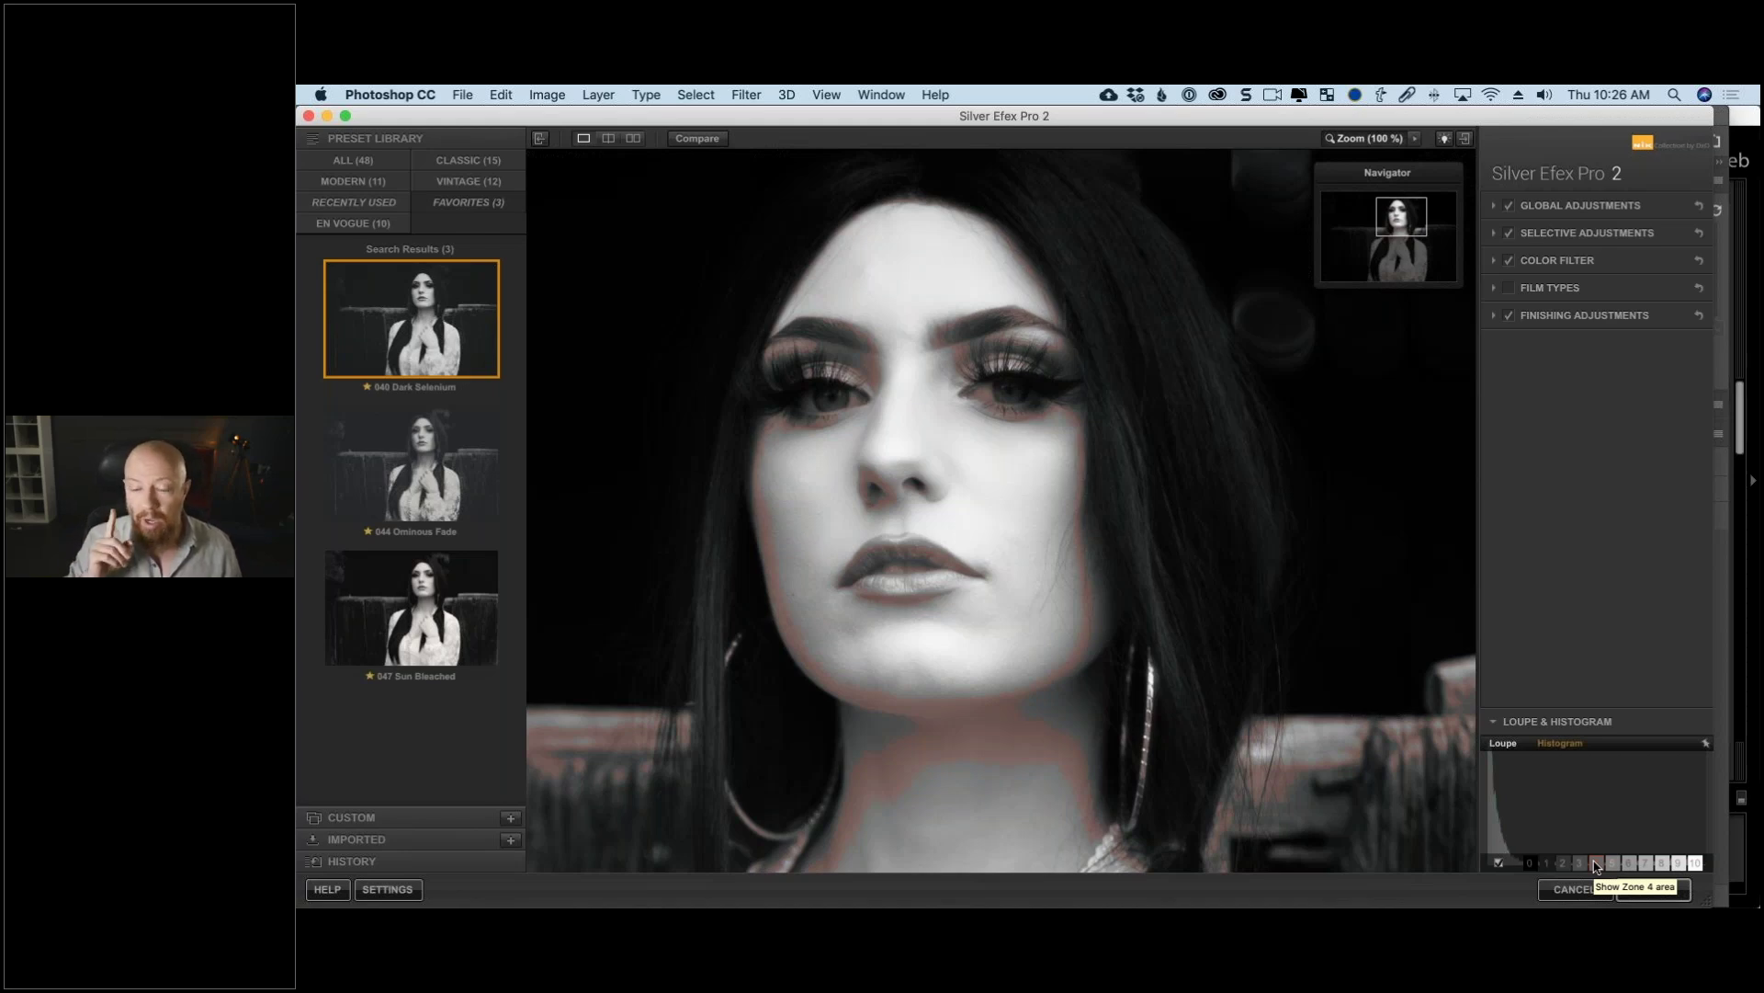
# Step: Switch to Chrome, show the Zone System article on Wikipedia and select its web address
pyautogui.press('super+Tab')
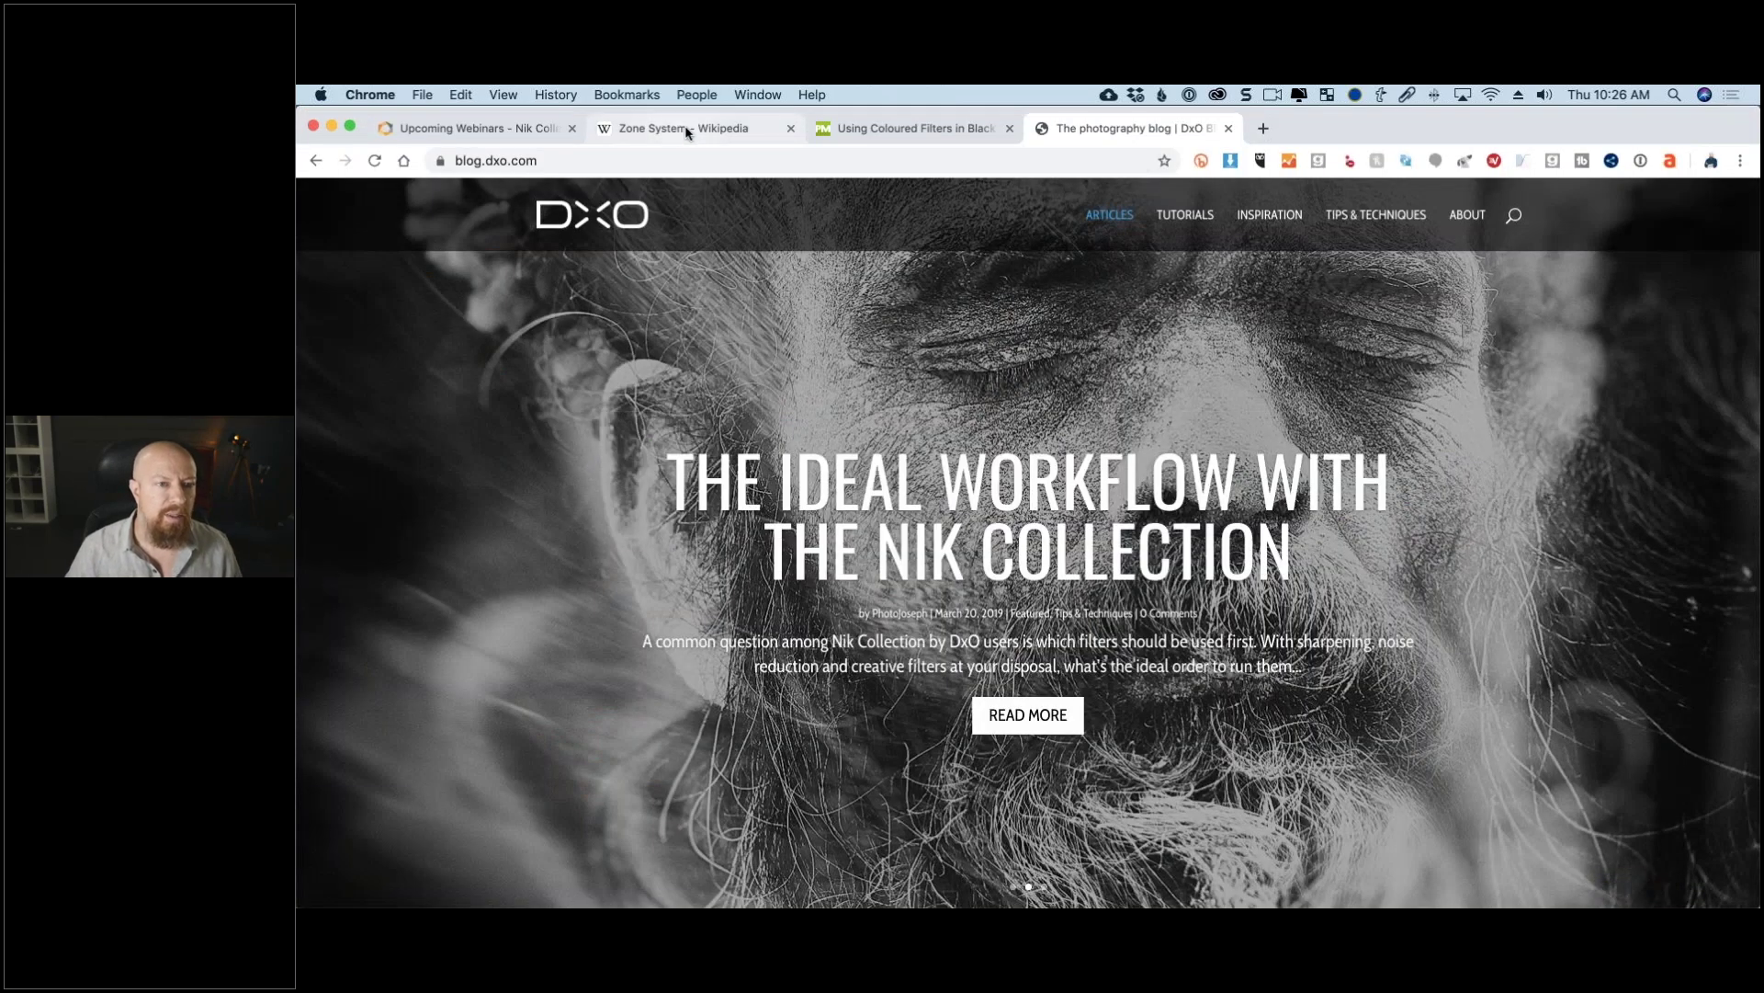
pyautogui.click(685, 129)
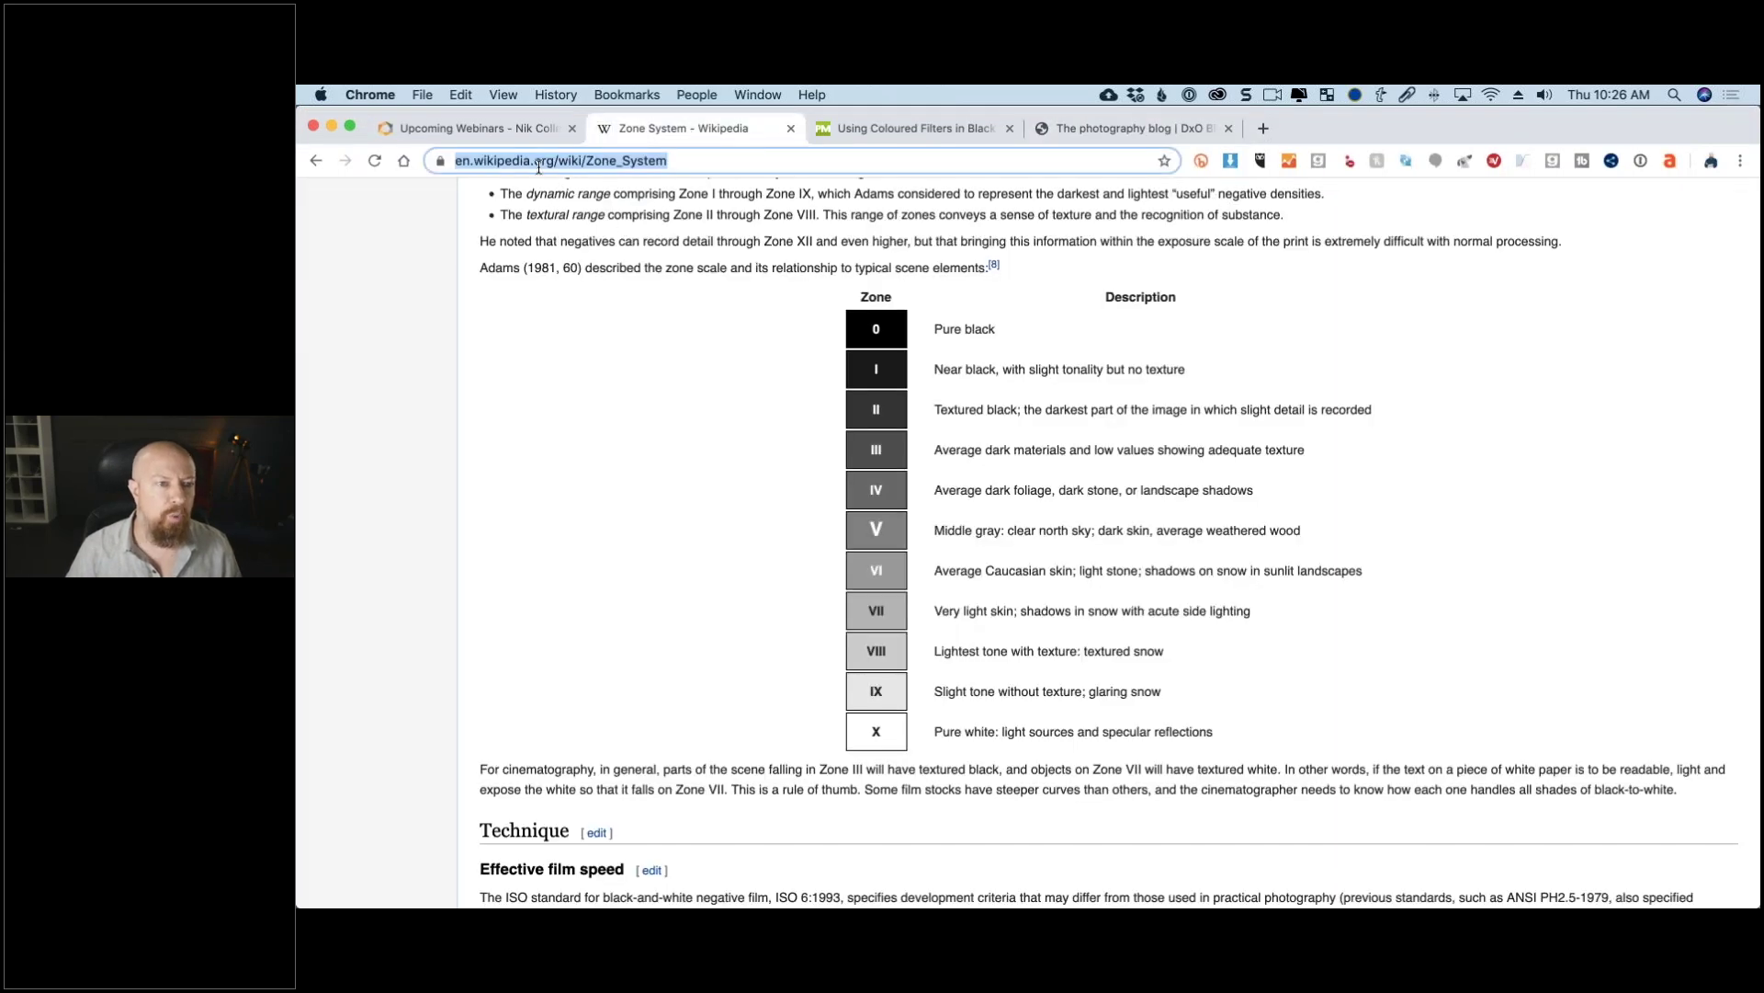
pyautogui.moveTo(715, 161); pyautogui.dragTo(454, 160)
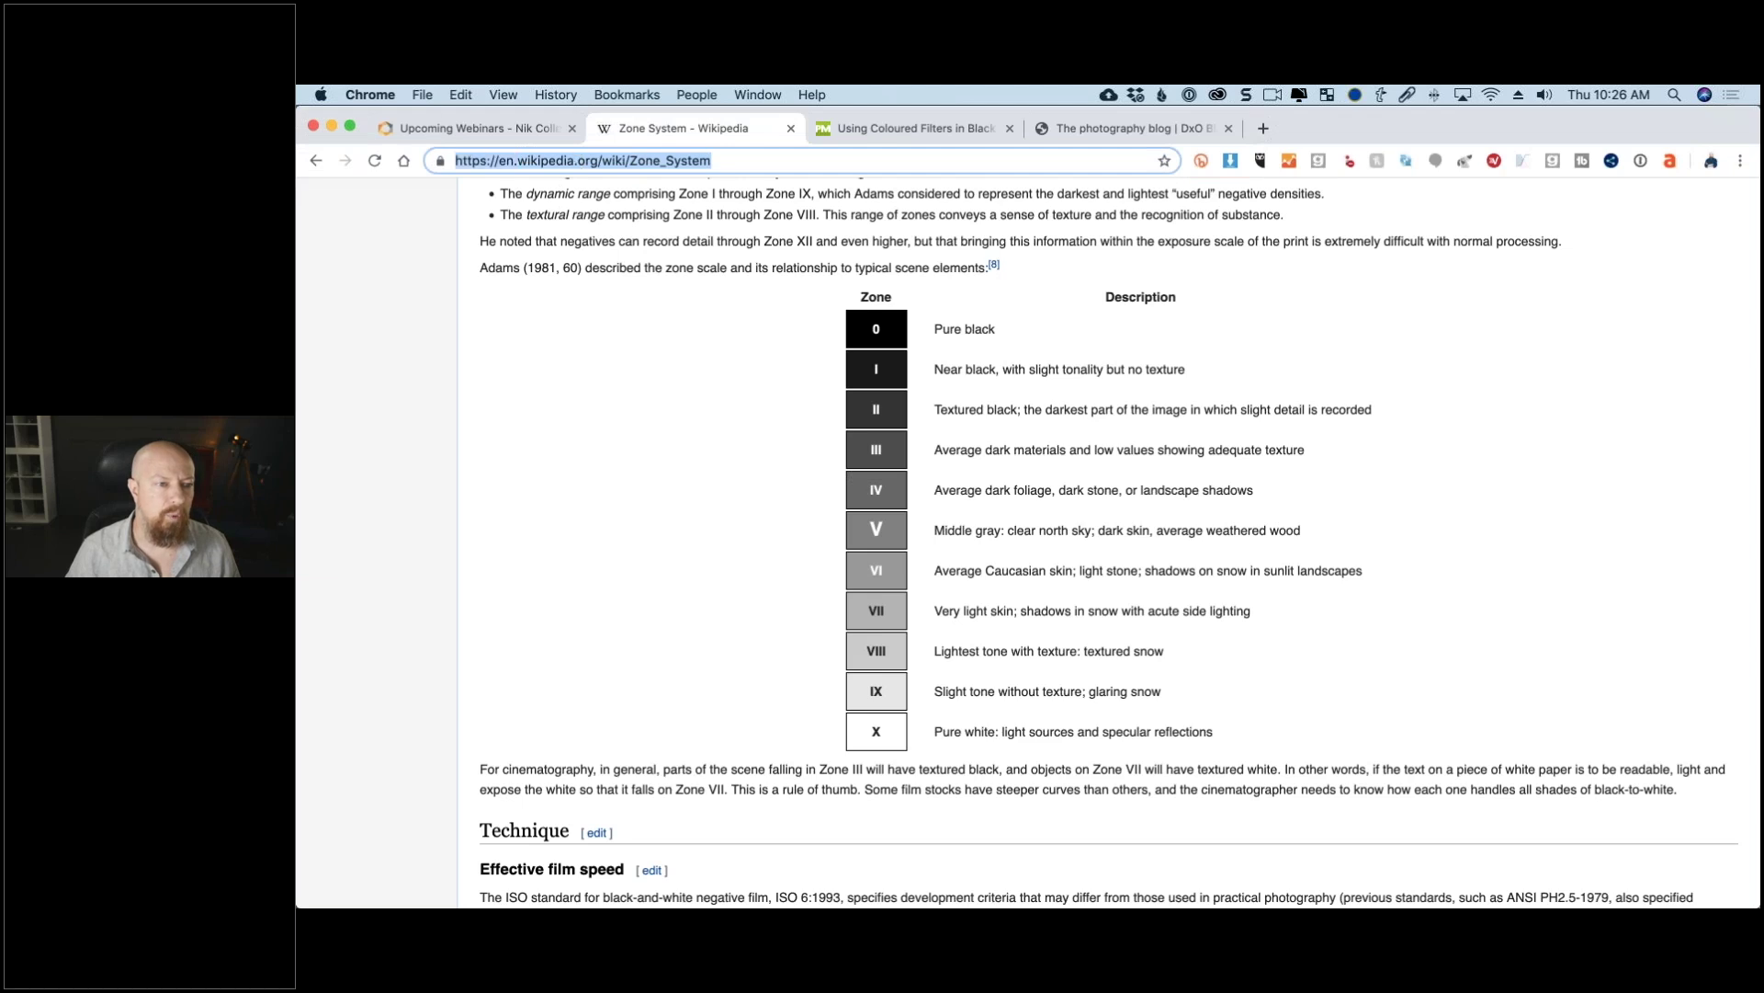
pyautogui.press('super+Tab')
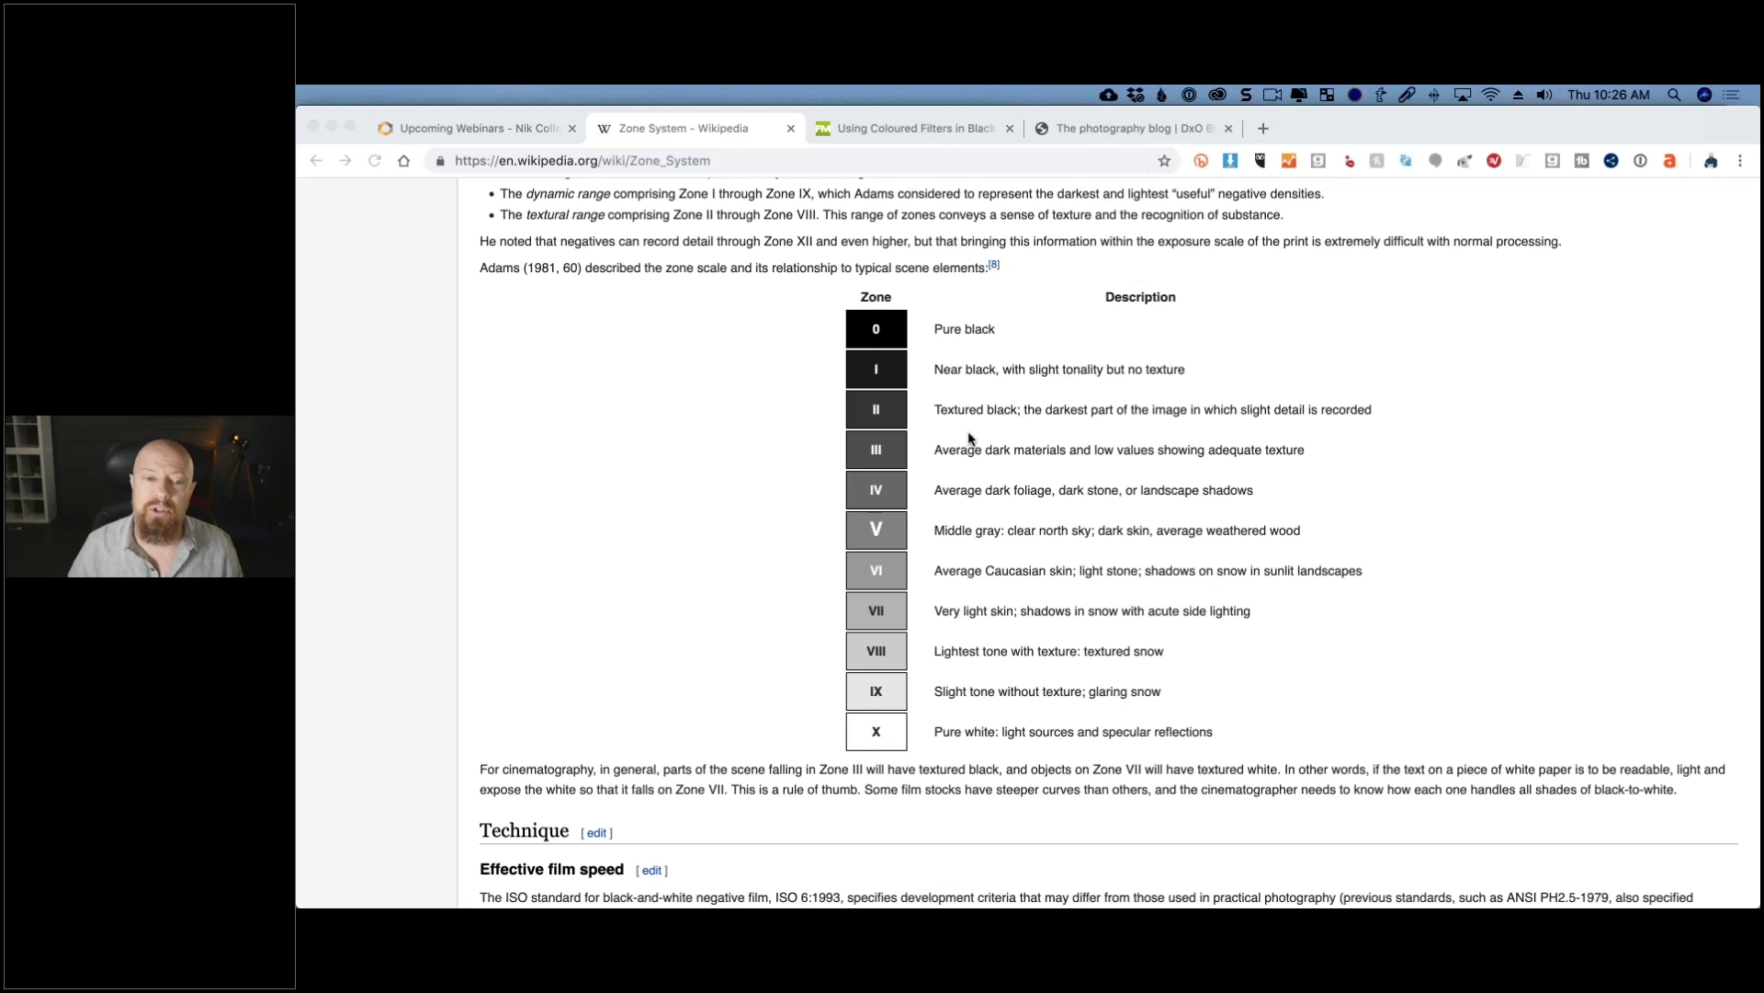
# Step: Examine the zone scale table and its descriptions, highlighting zones IX and VIII
pyautogui.scroll(-1, 1081, 414)
pyautogui.scroll(1, 1081, 414)
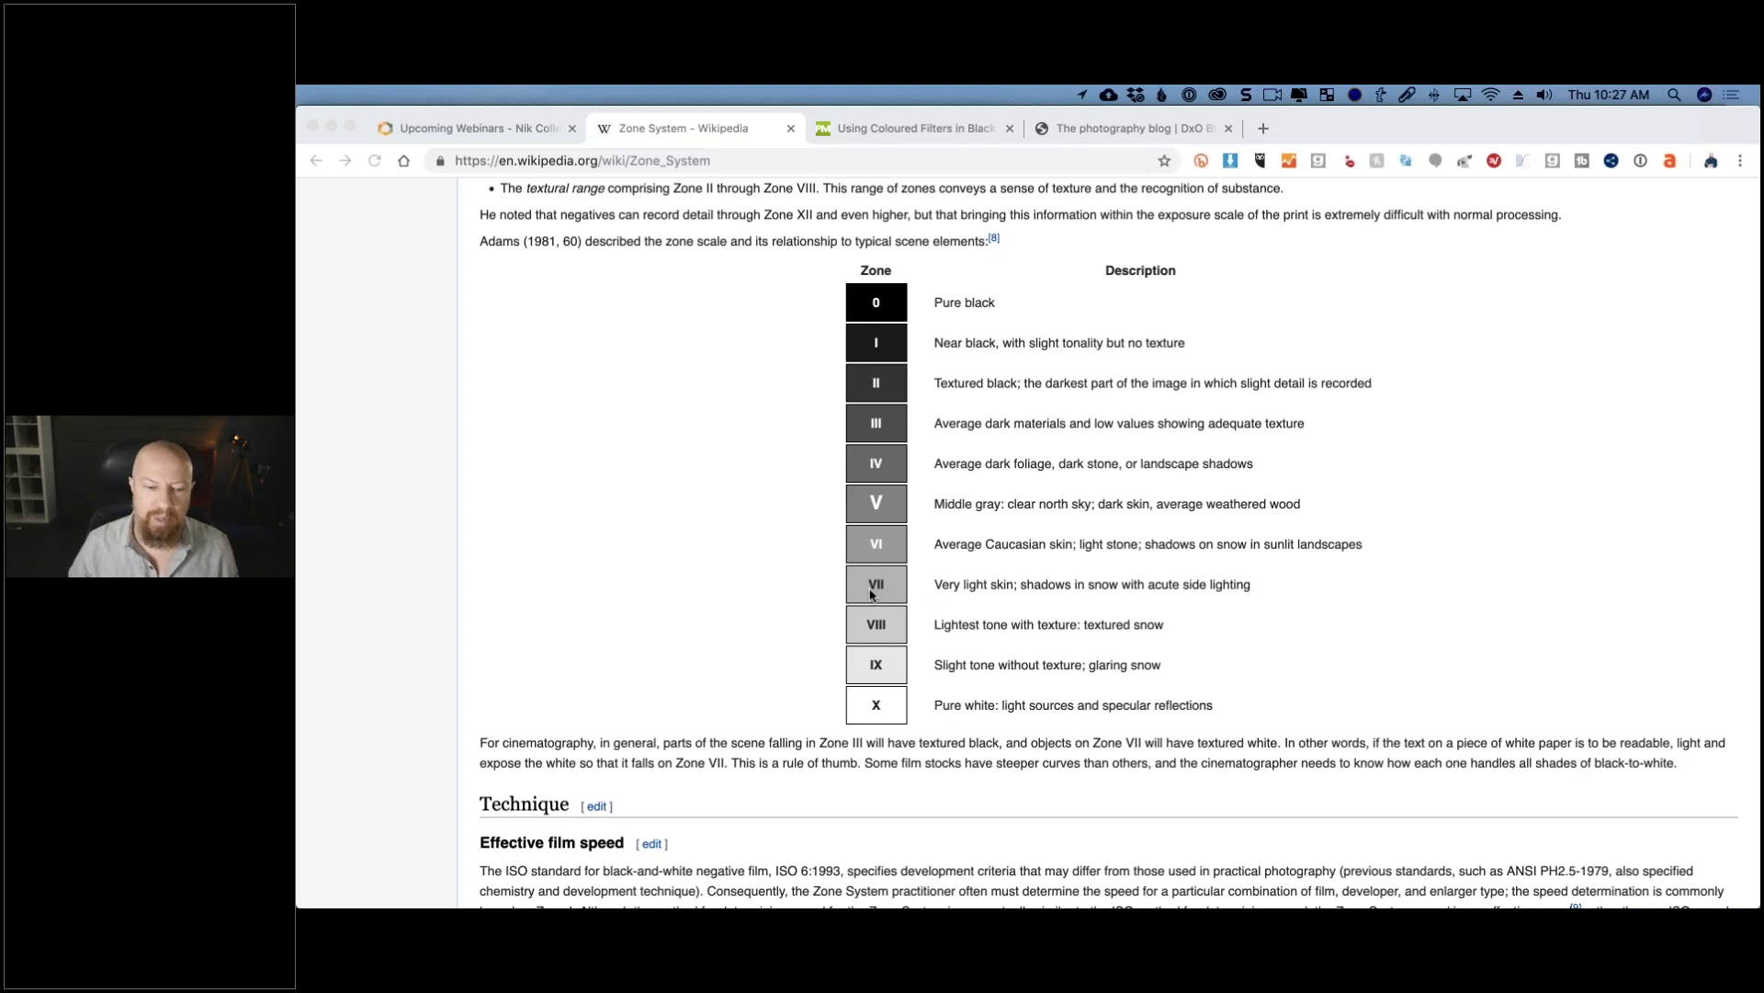
pyautogui.click(963, 588)
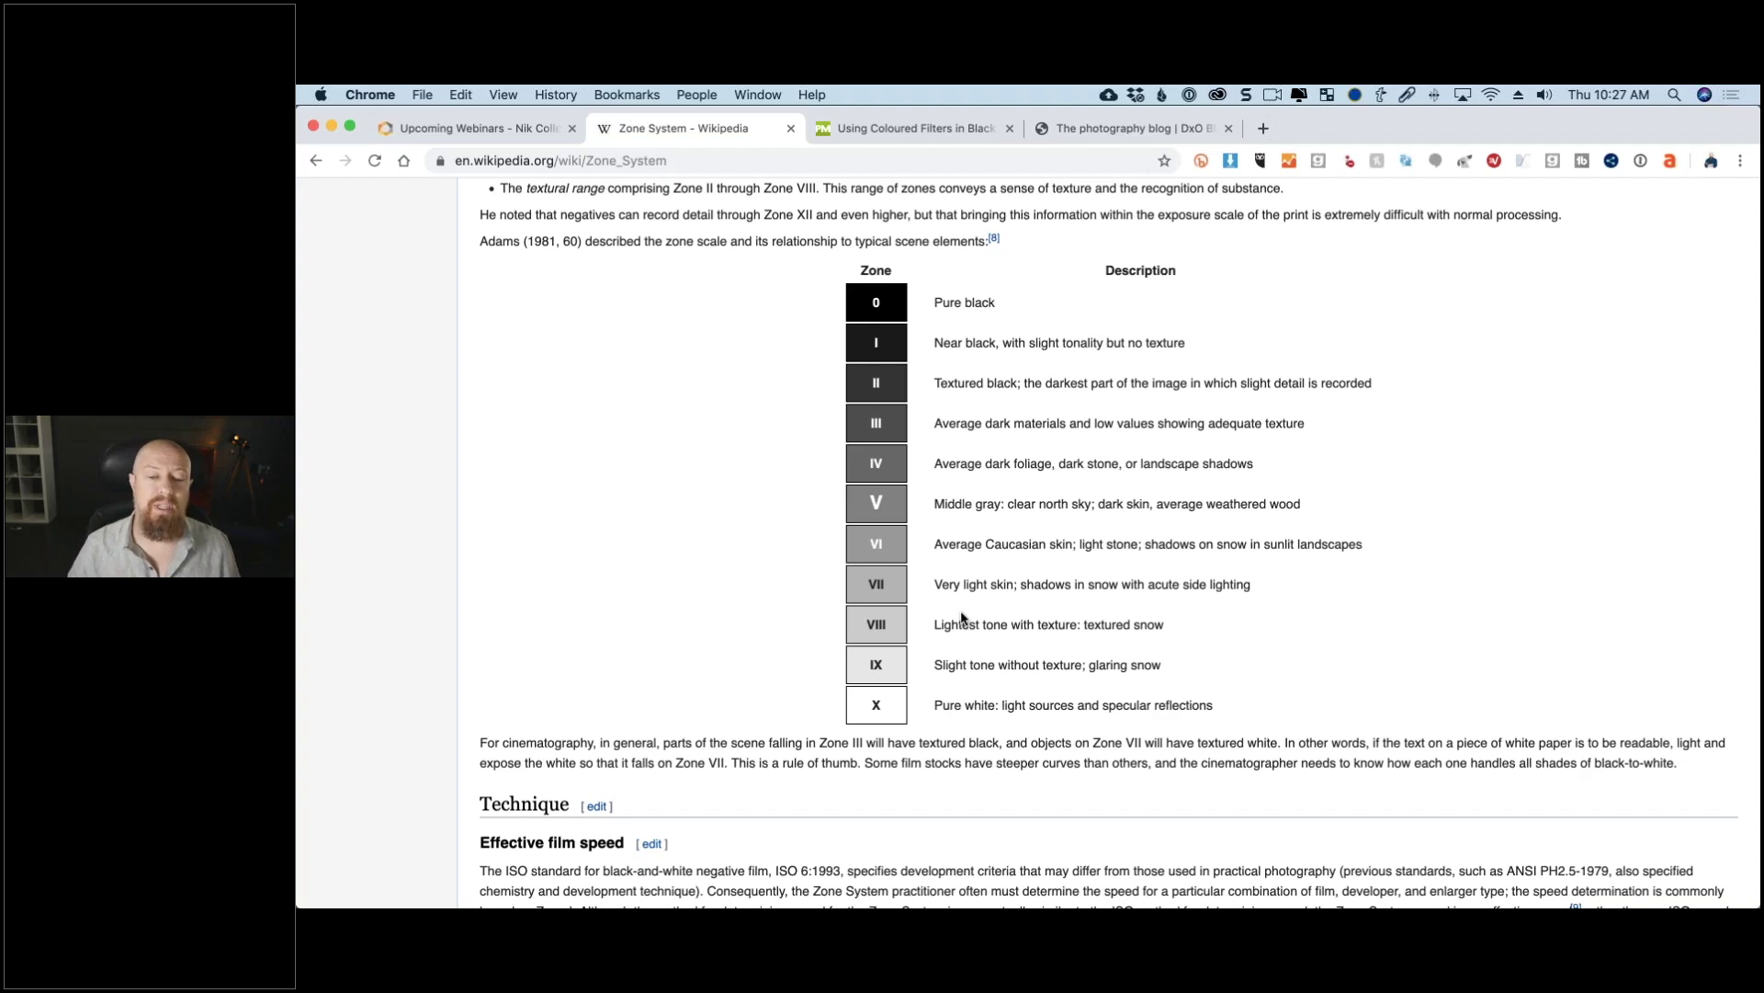
pyautogui.doubleClick(876, 664)
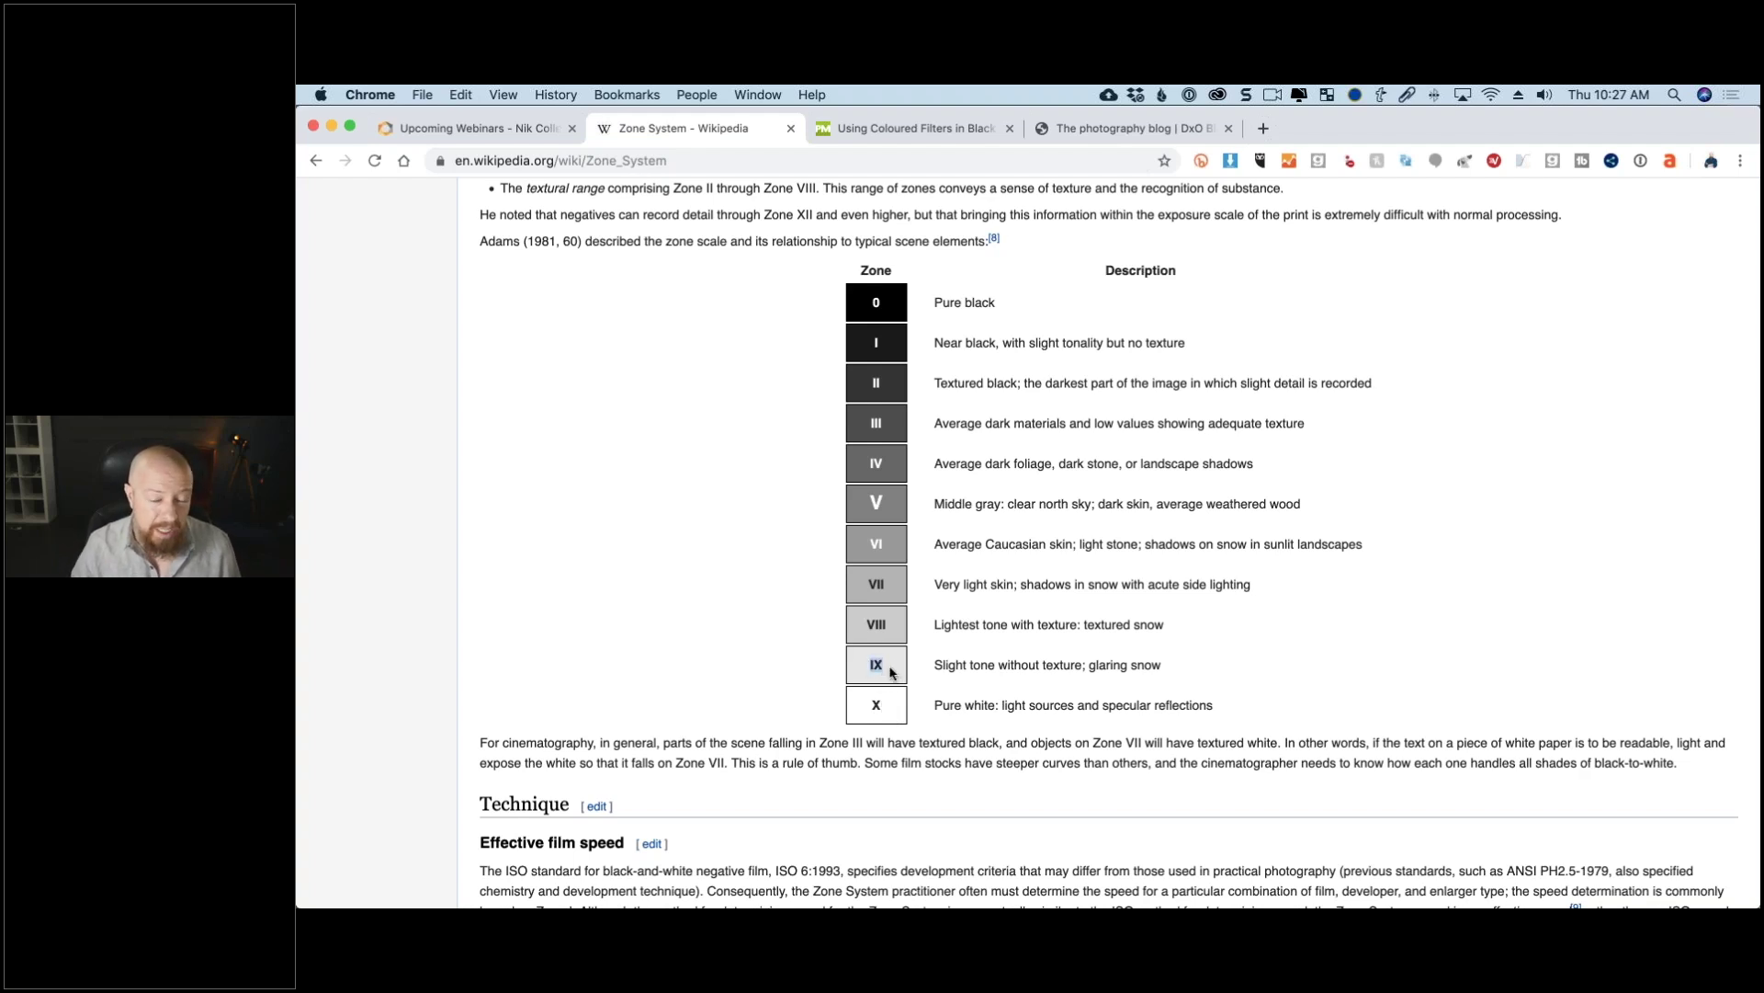
pyautogui.doubleClick(876, 624)
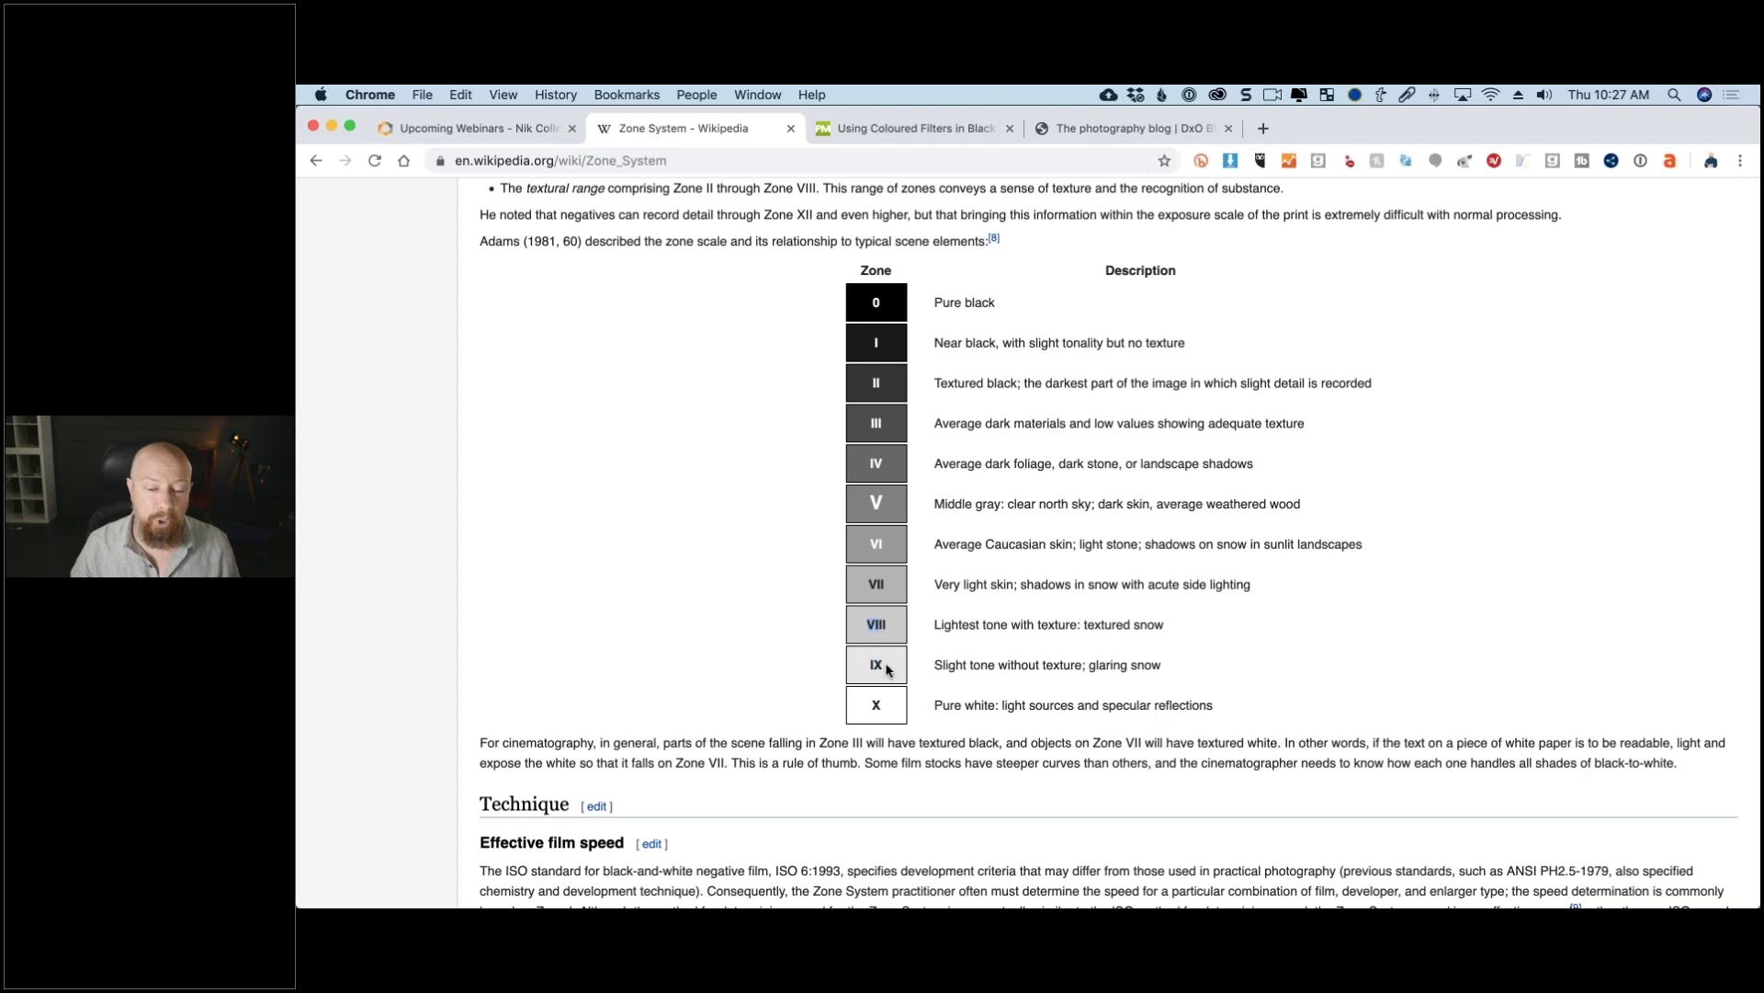
# Step: Switch back to Photoshop and preview the tonal zones on the portrait, keeping the Zone 7 area marked
pyautogui.press('super+Tab')
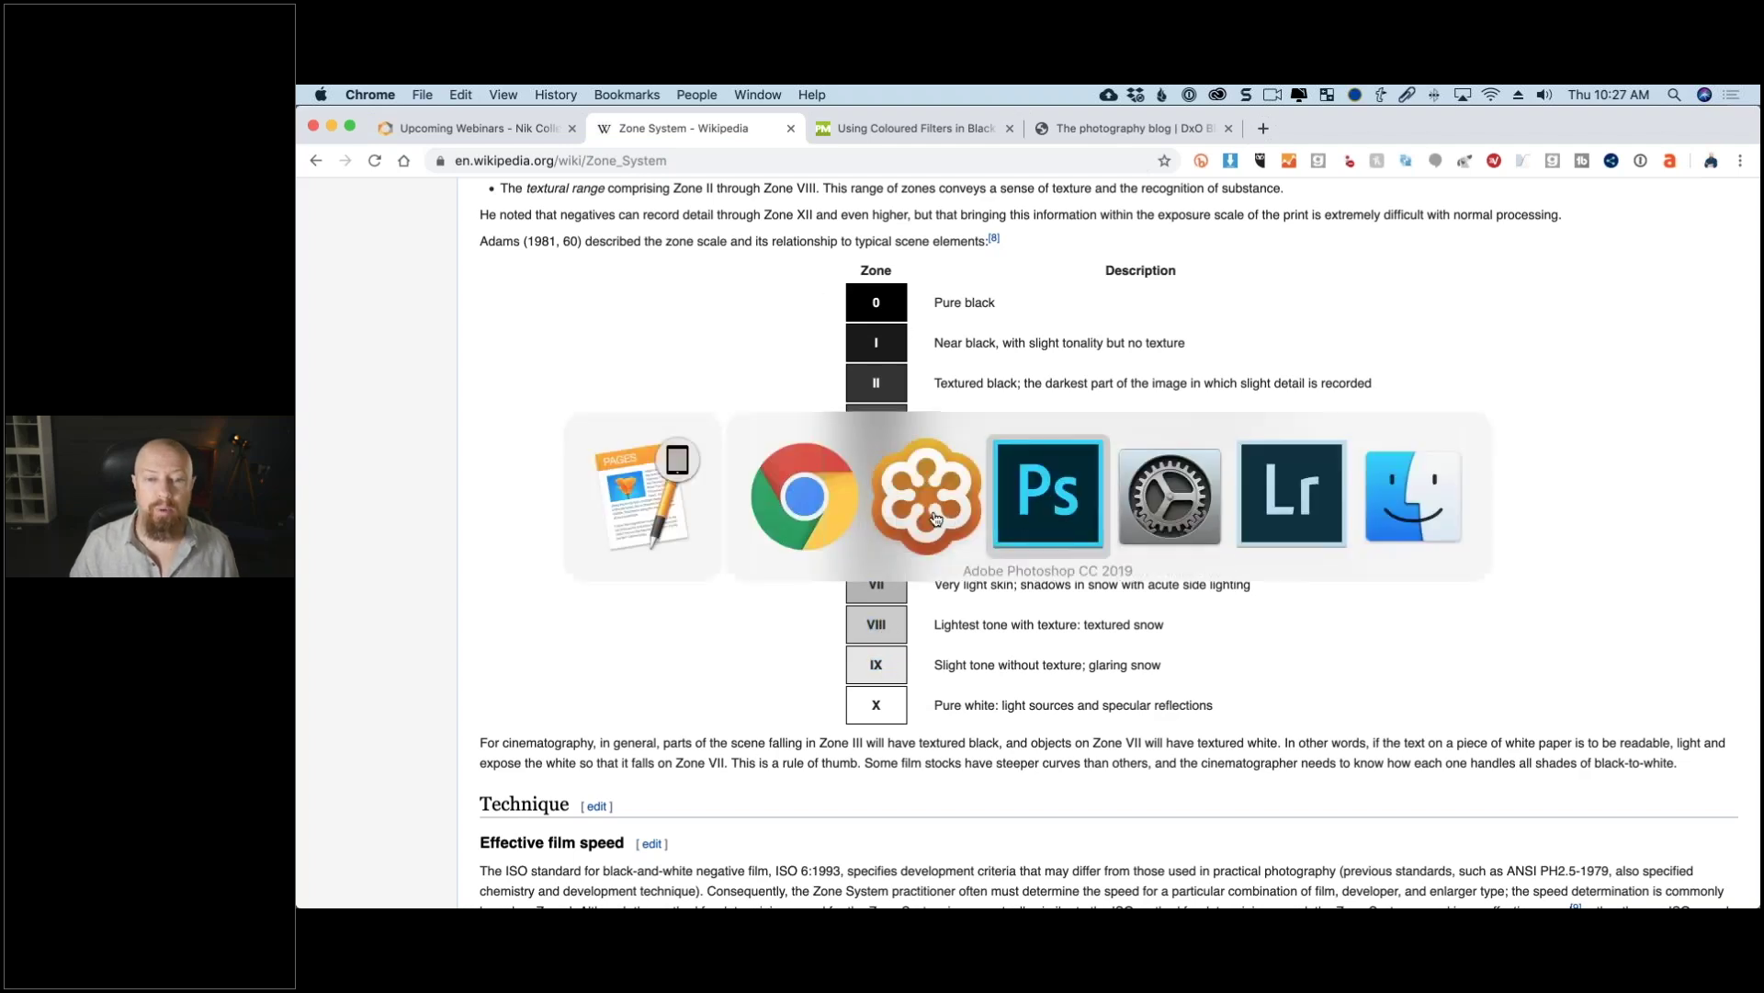
pyautogui.click(1078, 513)
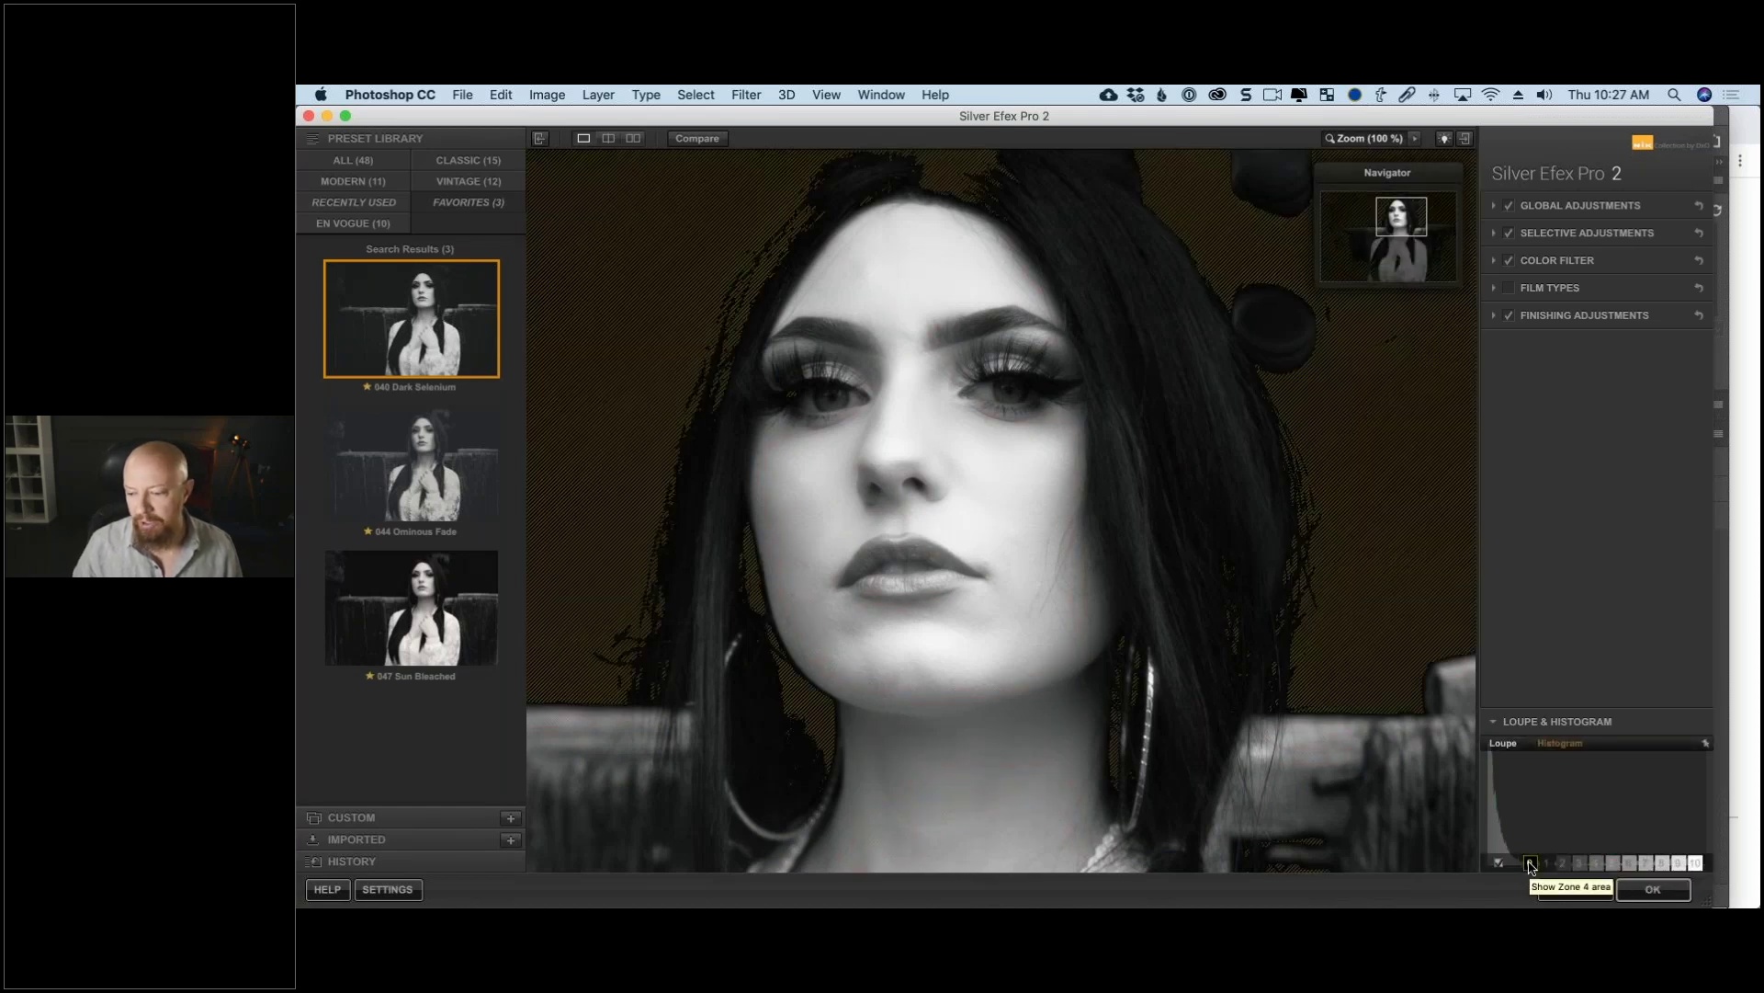
pyautogui.moveTo(1677, 866)
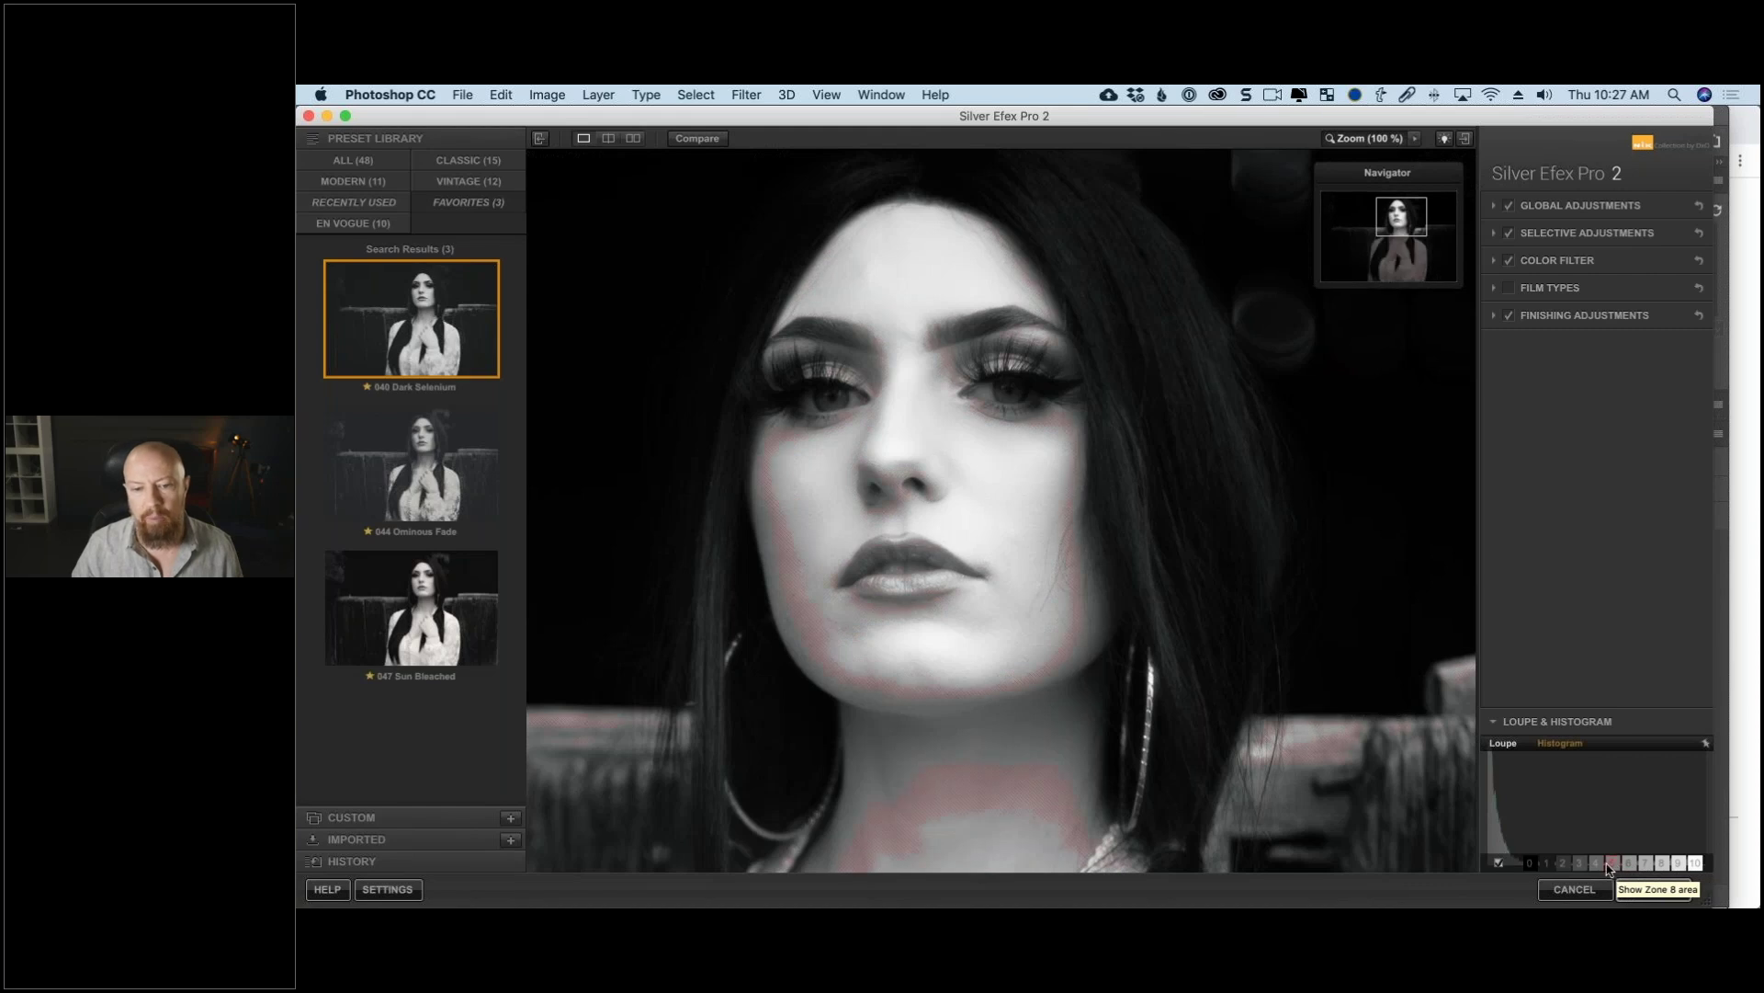
pyautogui.click(1696, 861)
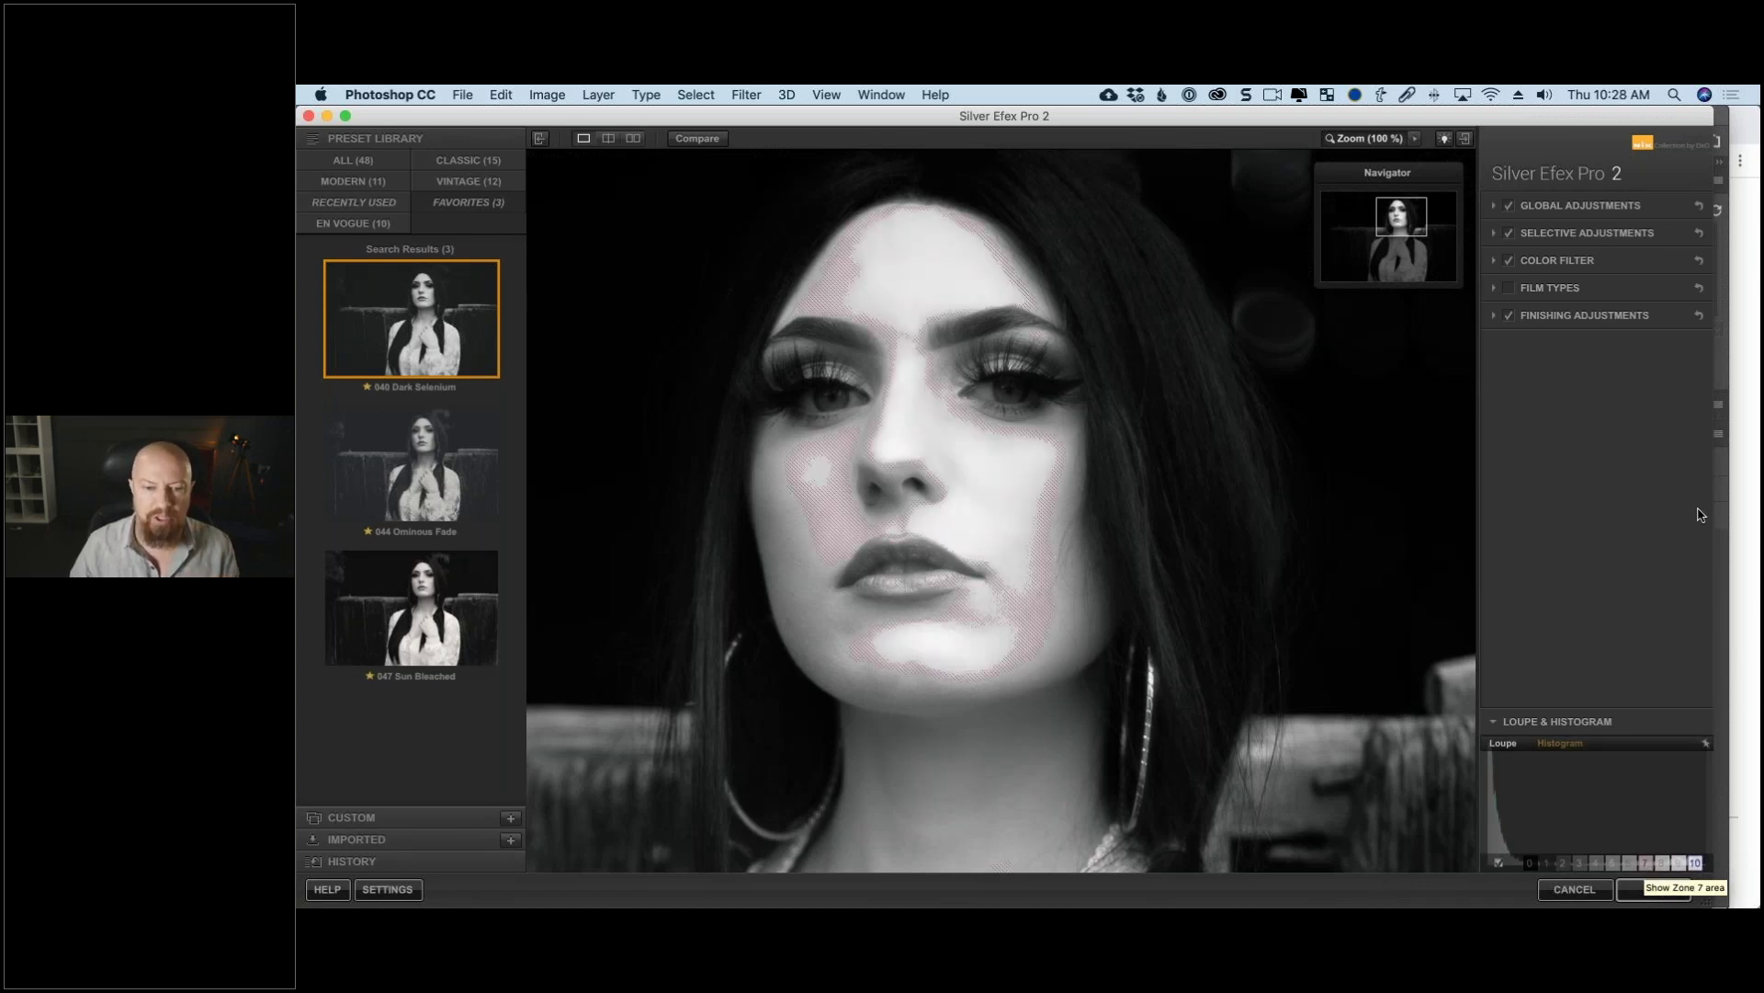
# Step: Expand Global Adjustments and show the Zone 10 area over the whole portrait
pyautogui.click(1495, 206)
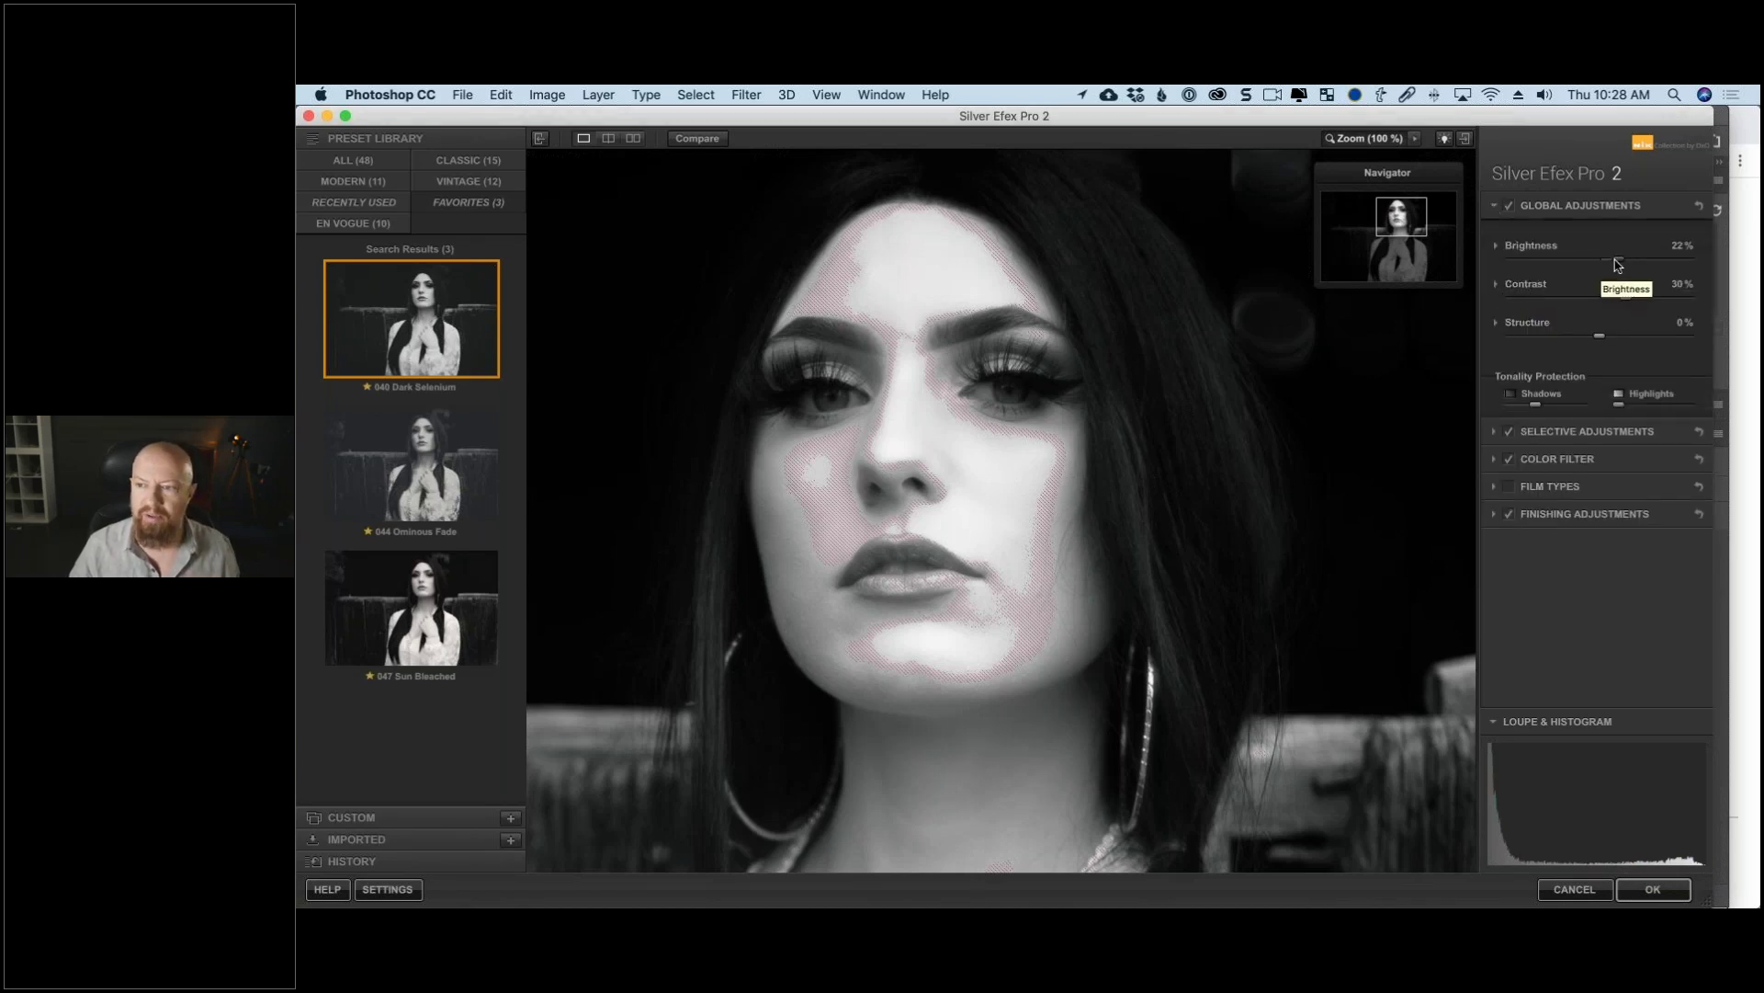
pyautogui.moveTo(1617, 264)
pyautogui.mouseDown()
pyautogui.moveTo(1553, 273)
pyautogui.moveTo(1622, 273)
pyautogui.mouseUp()
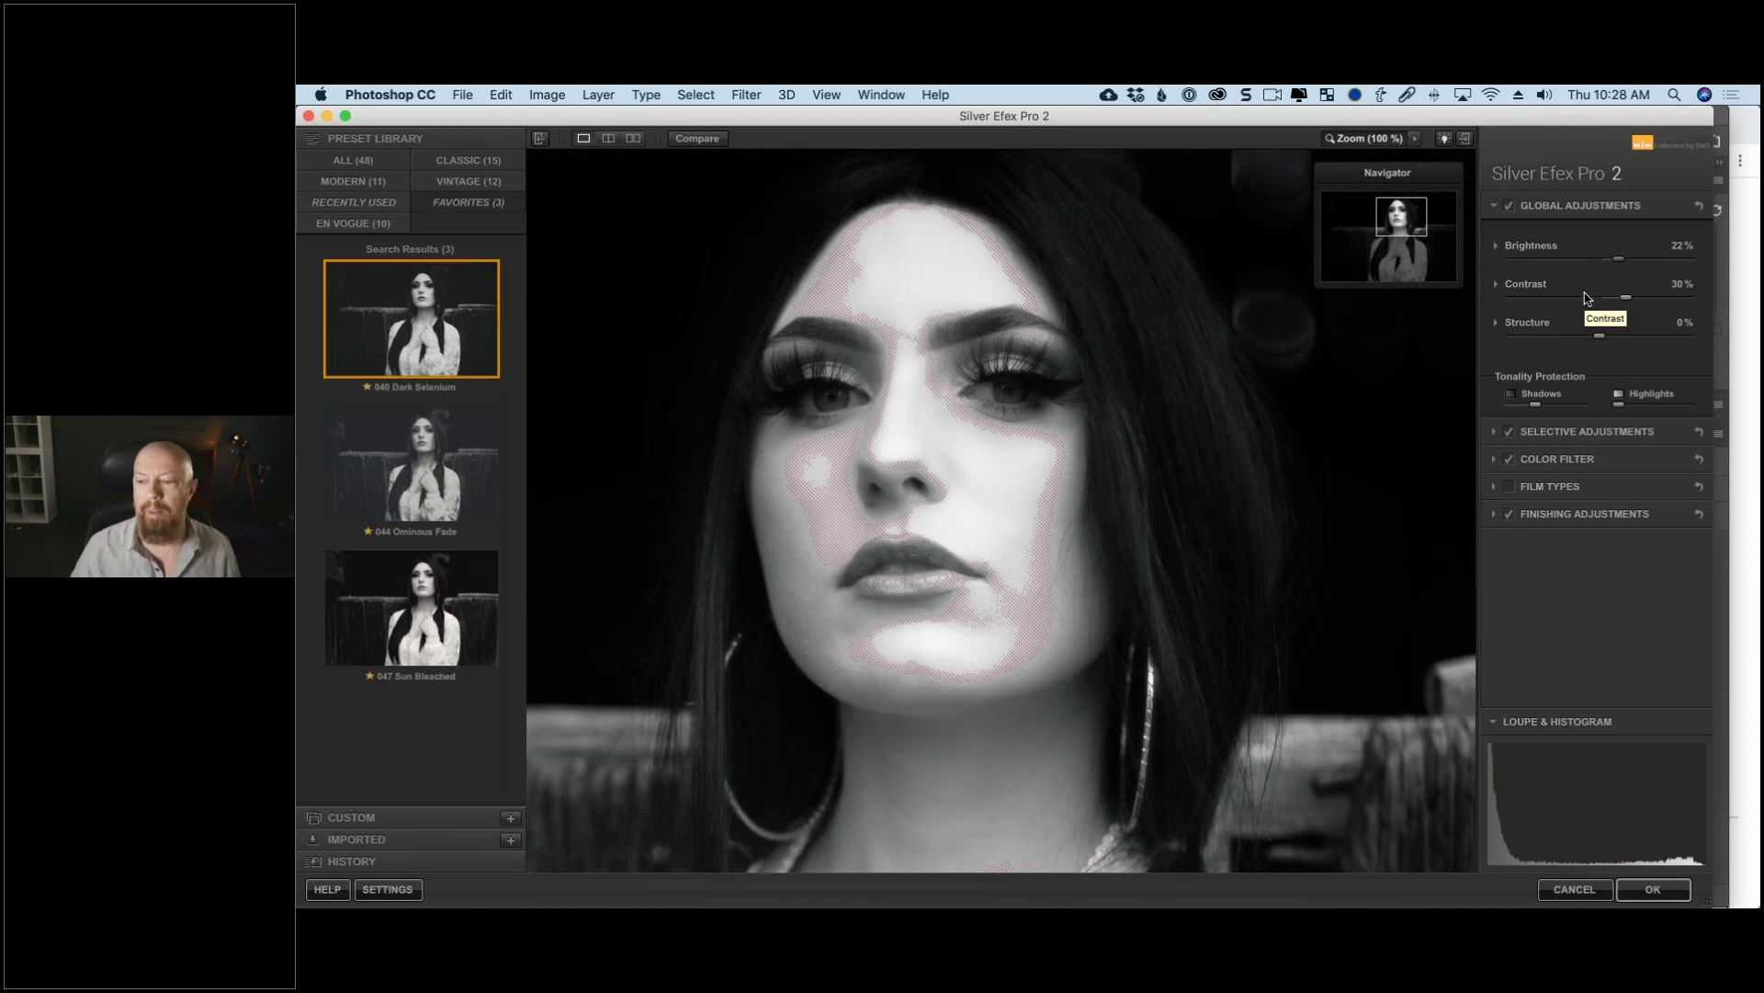
pyautogui.moveTo(1662, 851)
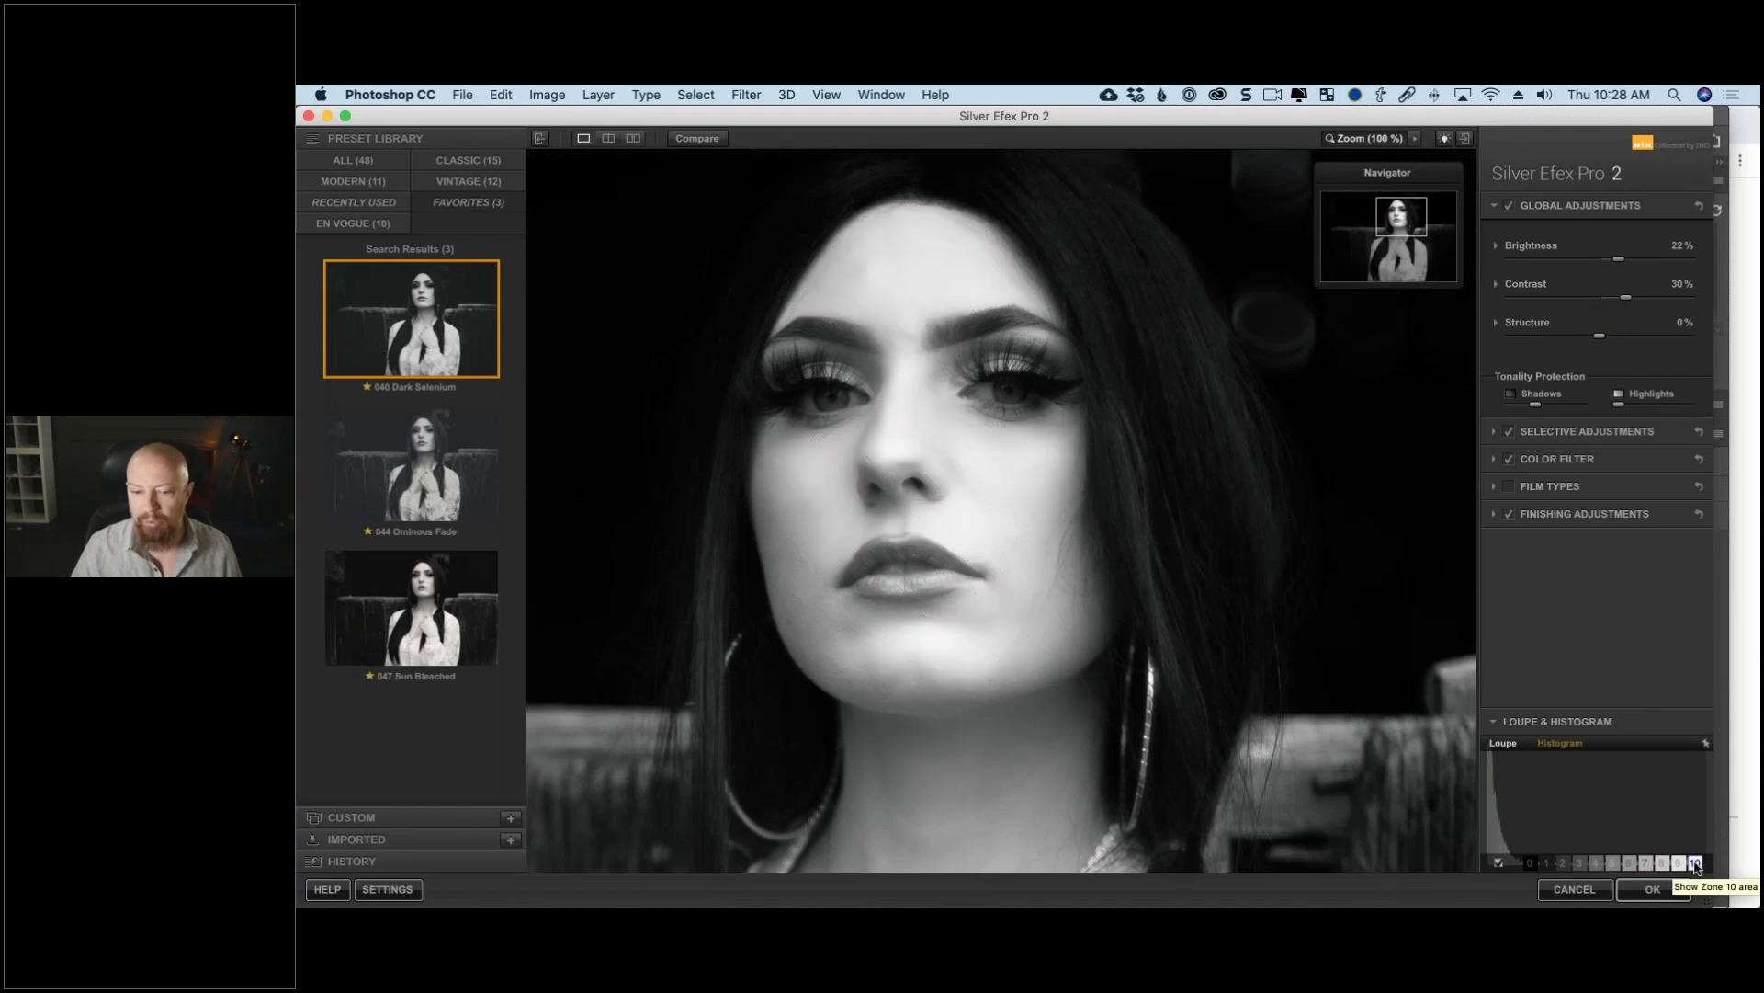
pyautogui.click(1696, 864)
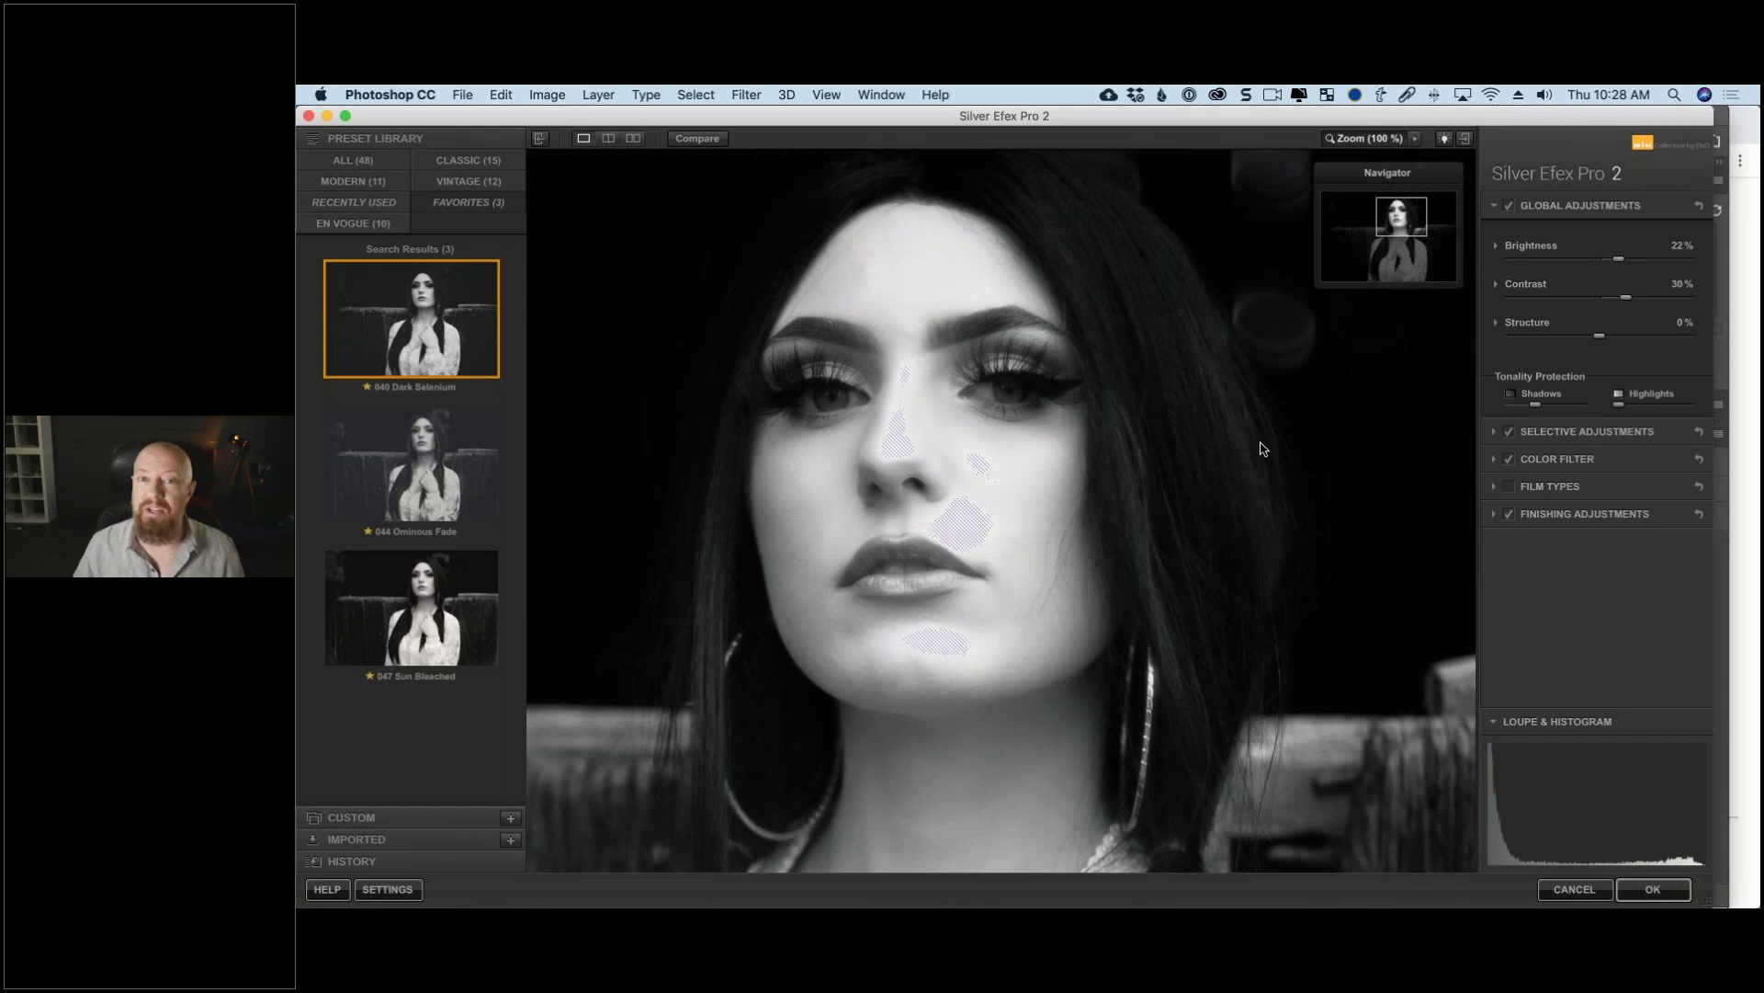
pyautogui.click(1370, 138)
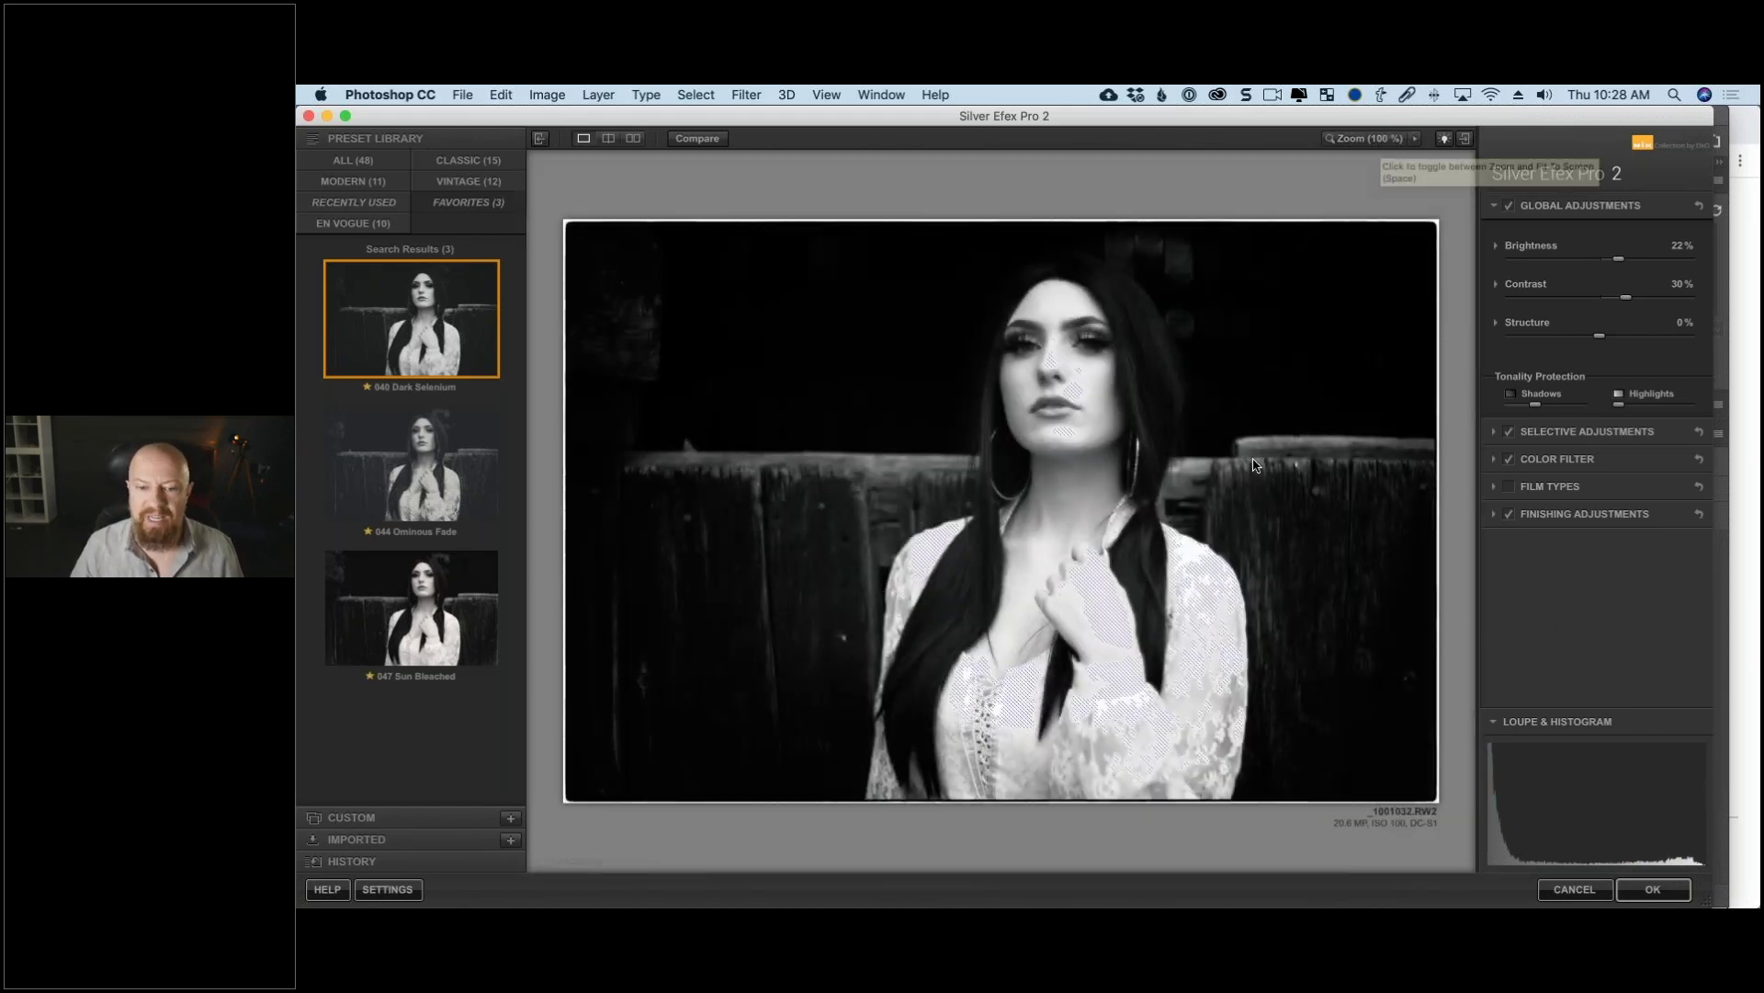
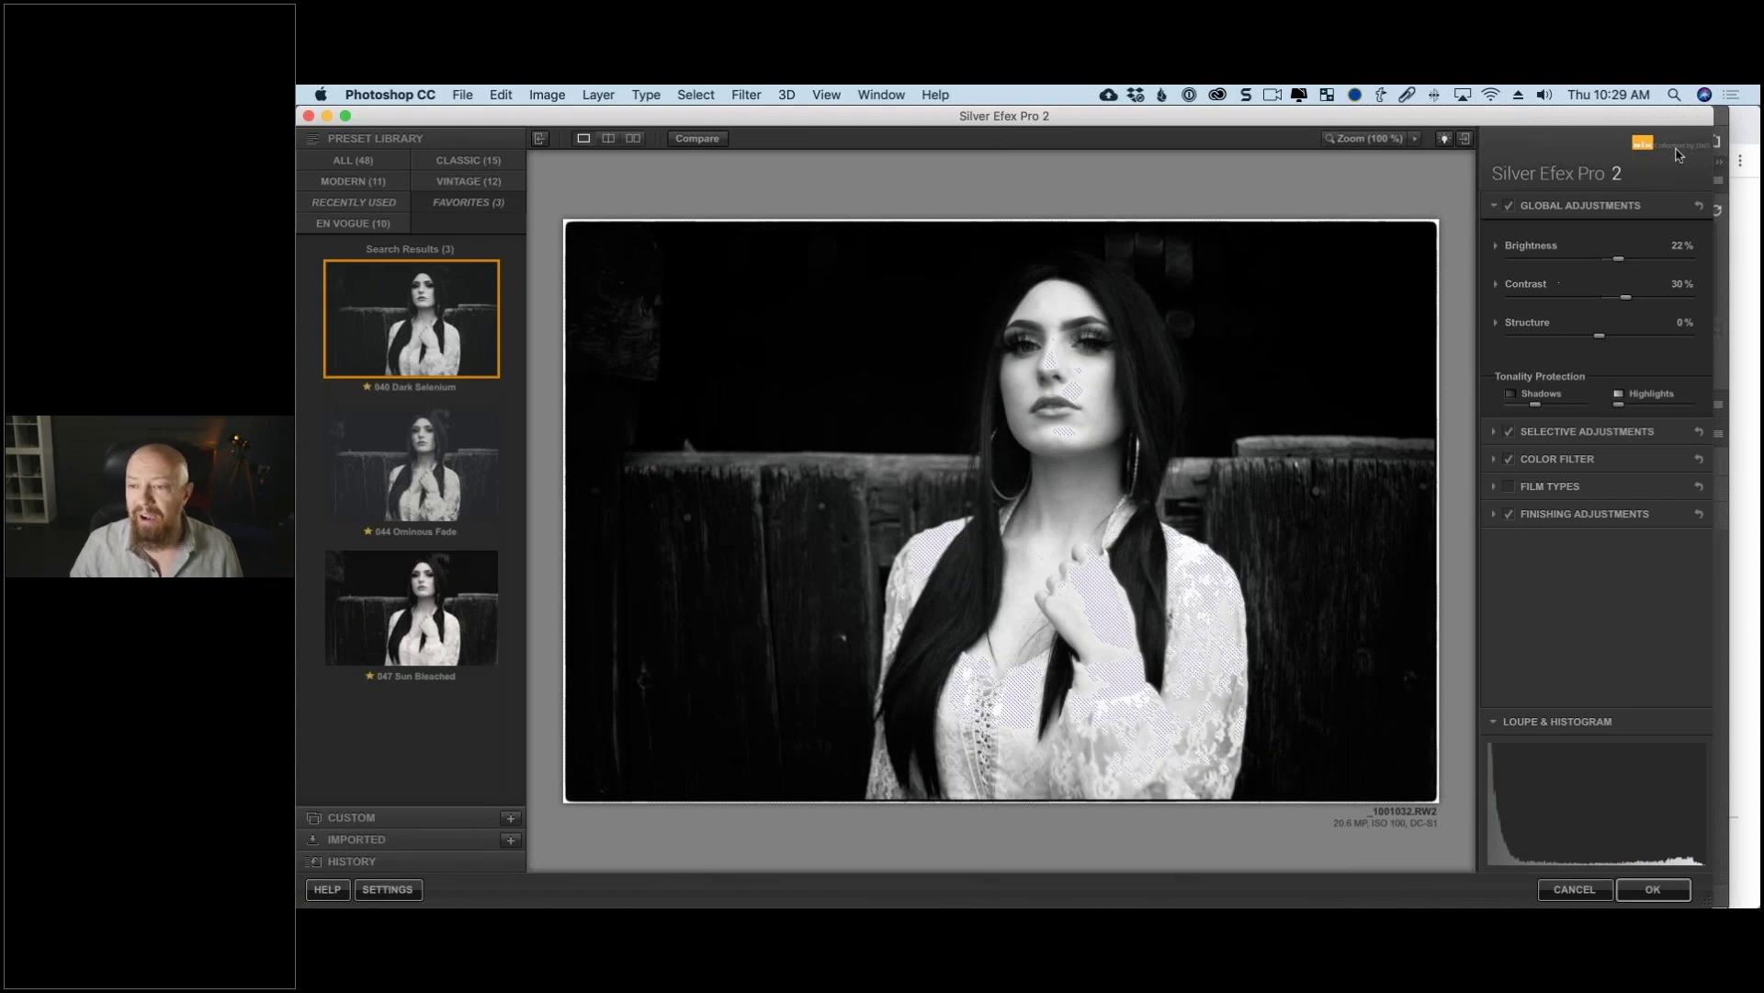
# Step: Try Brightness Highlights at -44%, set the value back to 59% and collapse Global Adjustments
pyautogui.click(1498, 246)
pyautogui.moveTo(1659, 301); pyautogui.dragTo(1592, 301)
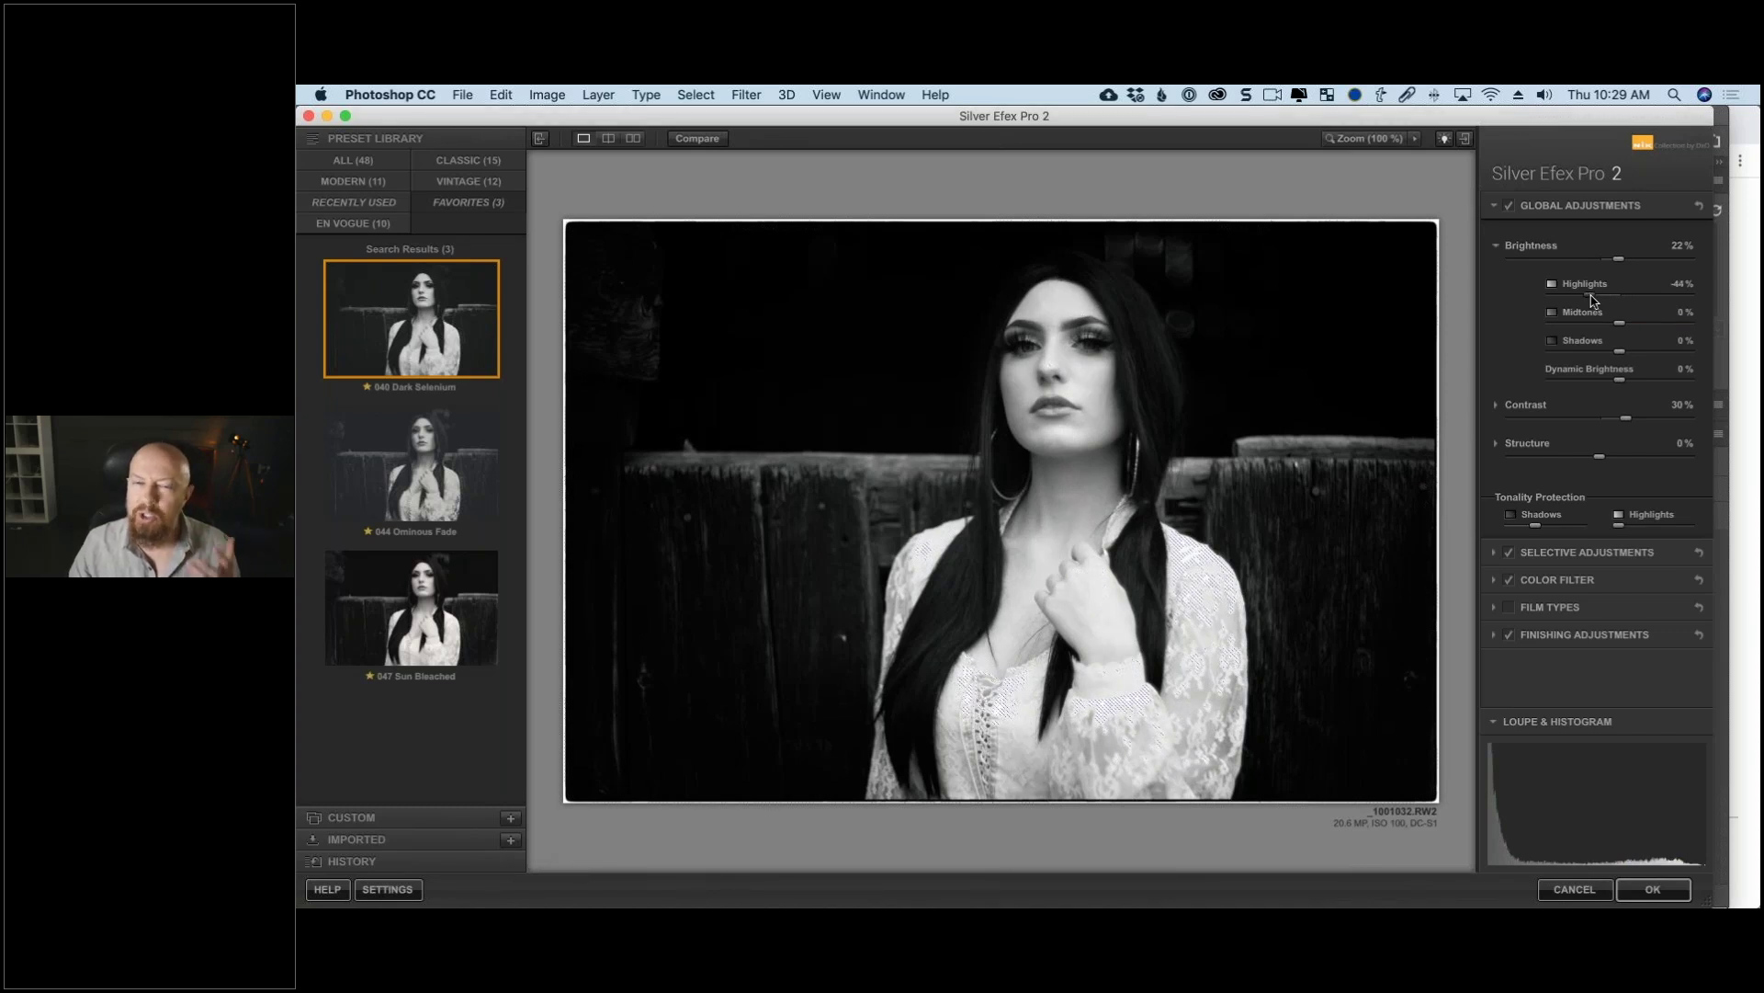
pyautogui.moveTo(1593, 302); pyautogui.dragTo(1660, 295)
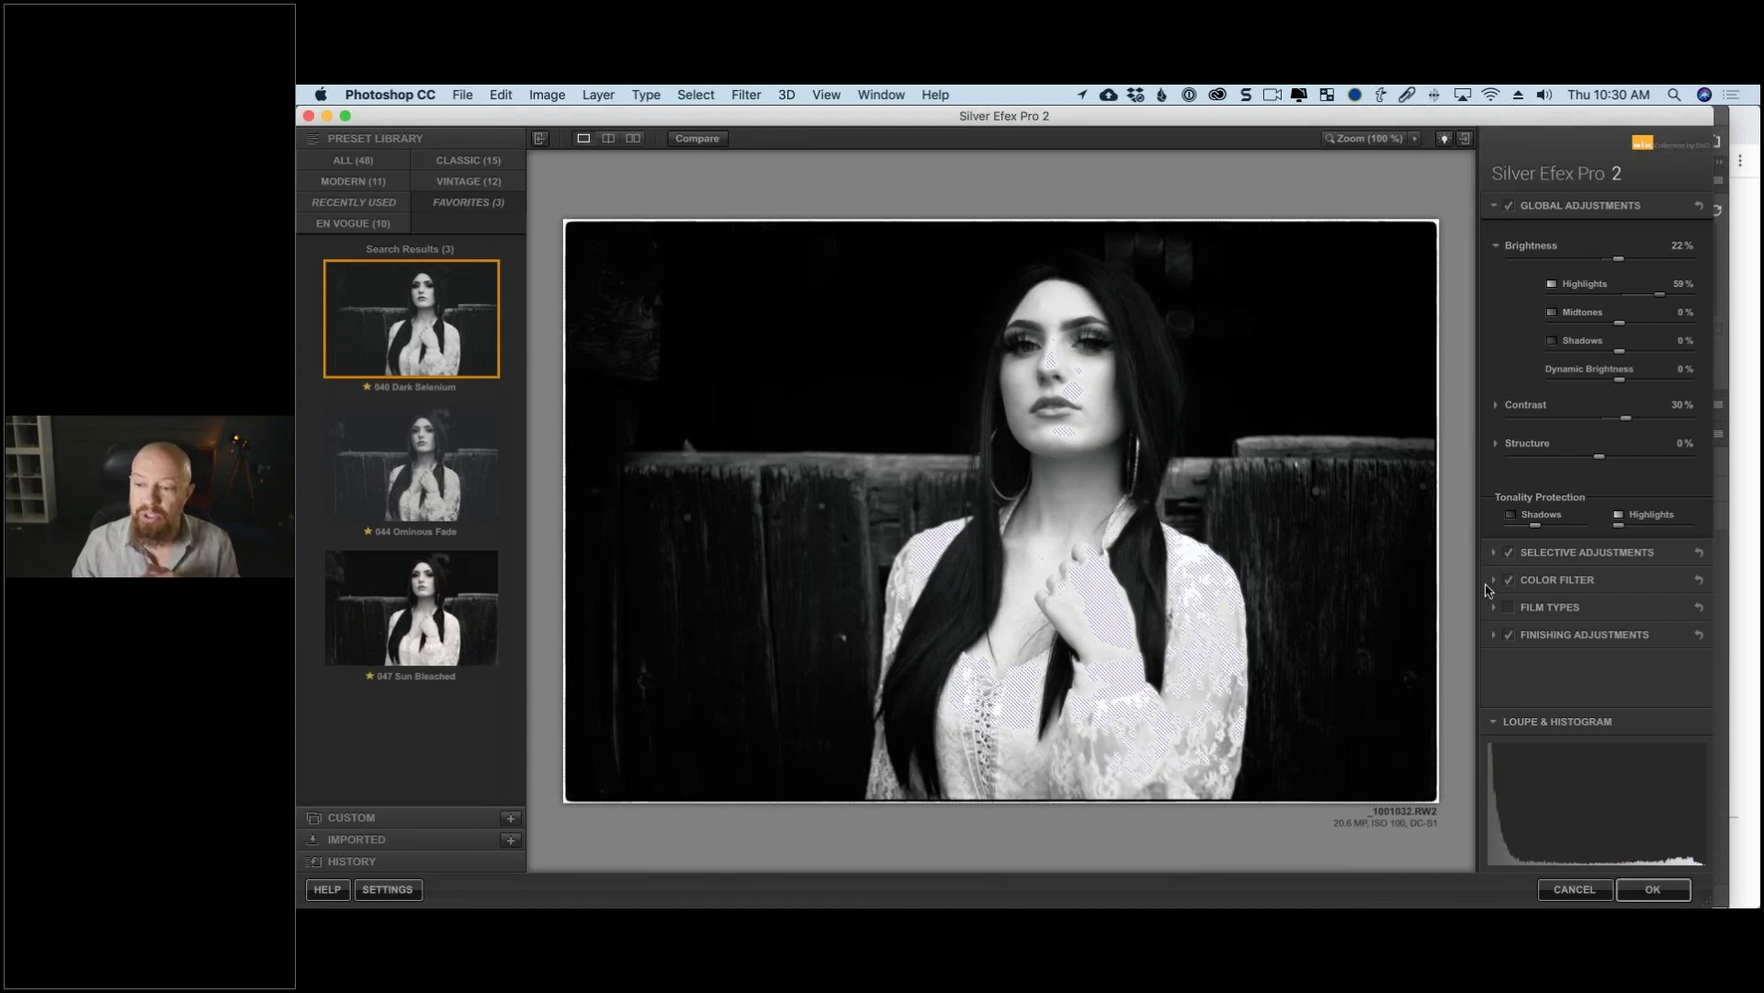
pyautogui.click(1496, 208)
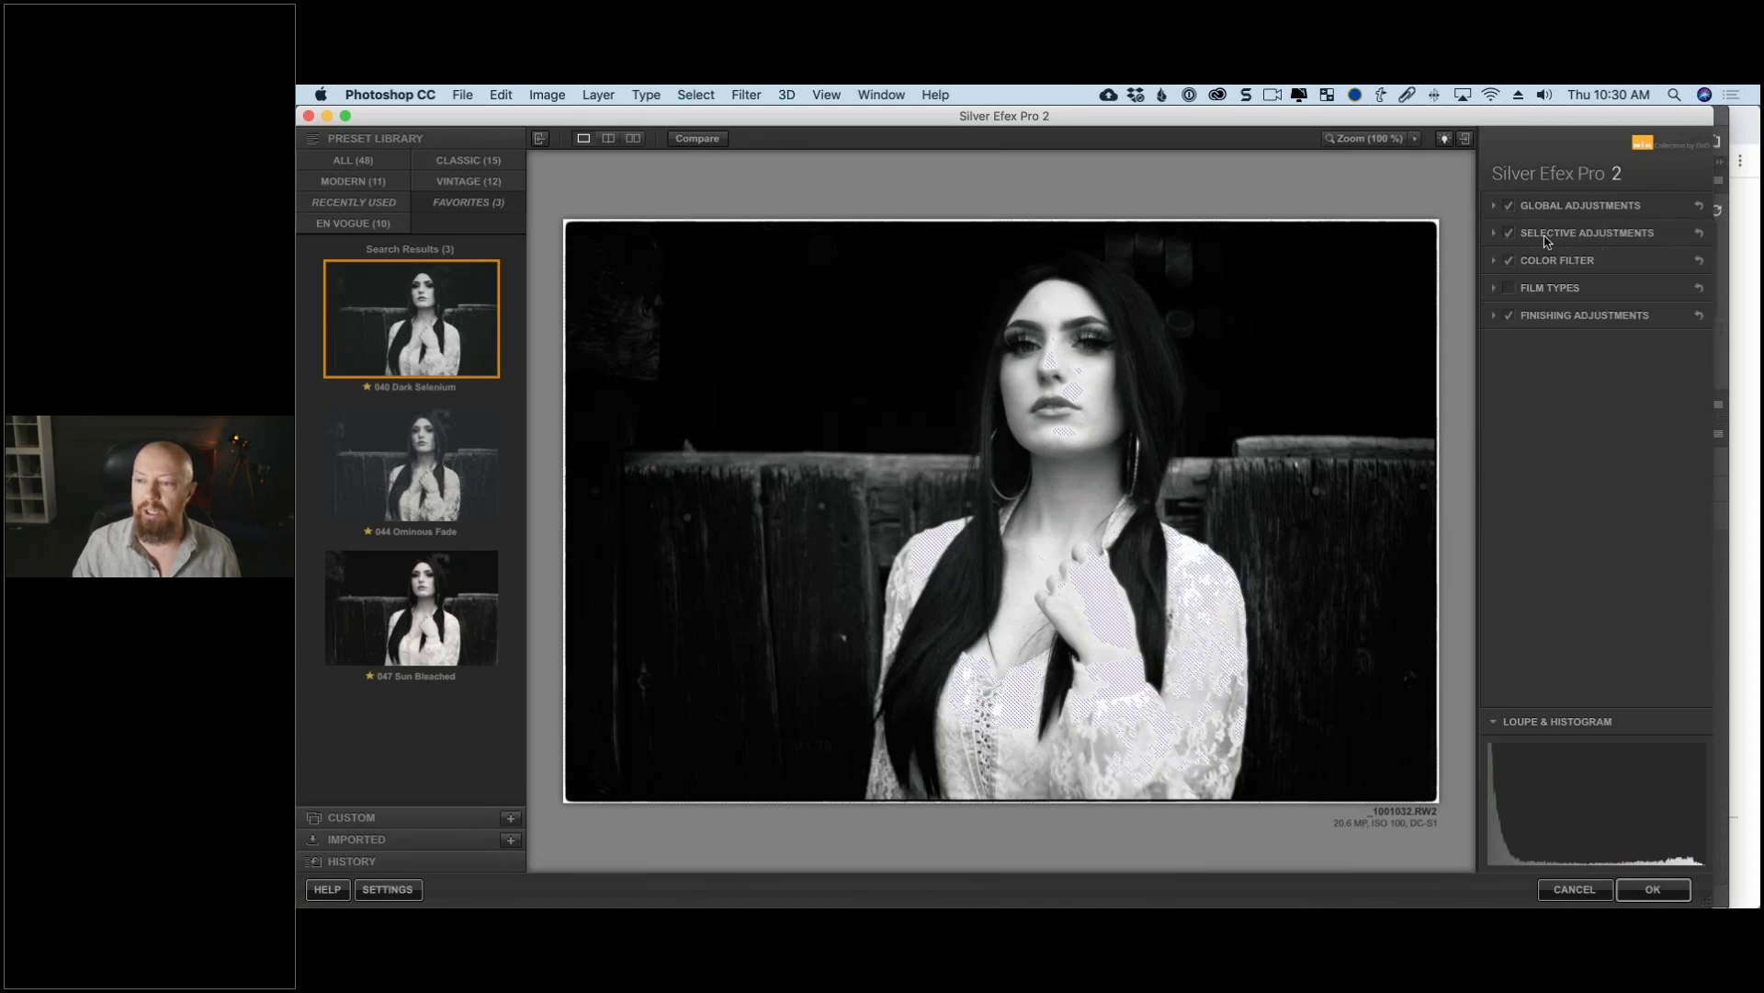
# Step: Switch to System Preferences, enlarge the cursor size in the Accessibility display settings, and return to Silver Efex Pro 2
pyautogui.press('super+Tab')
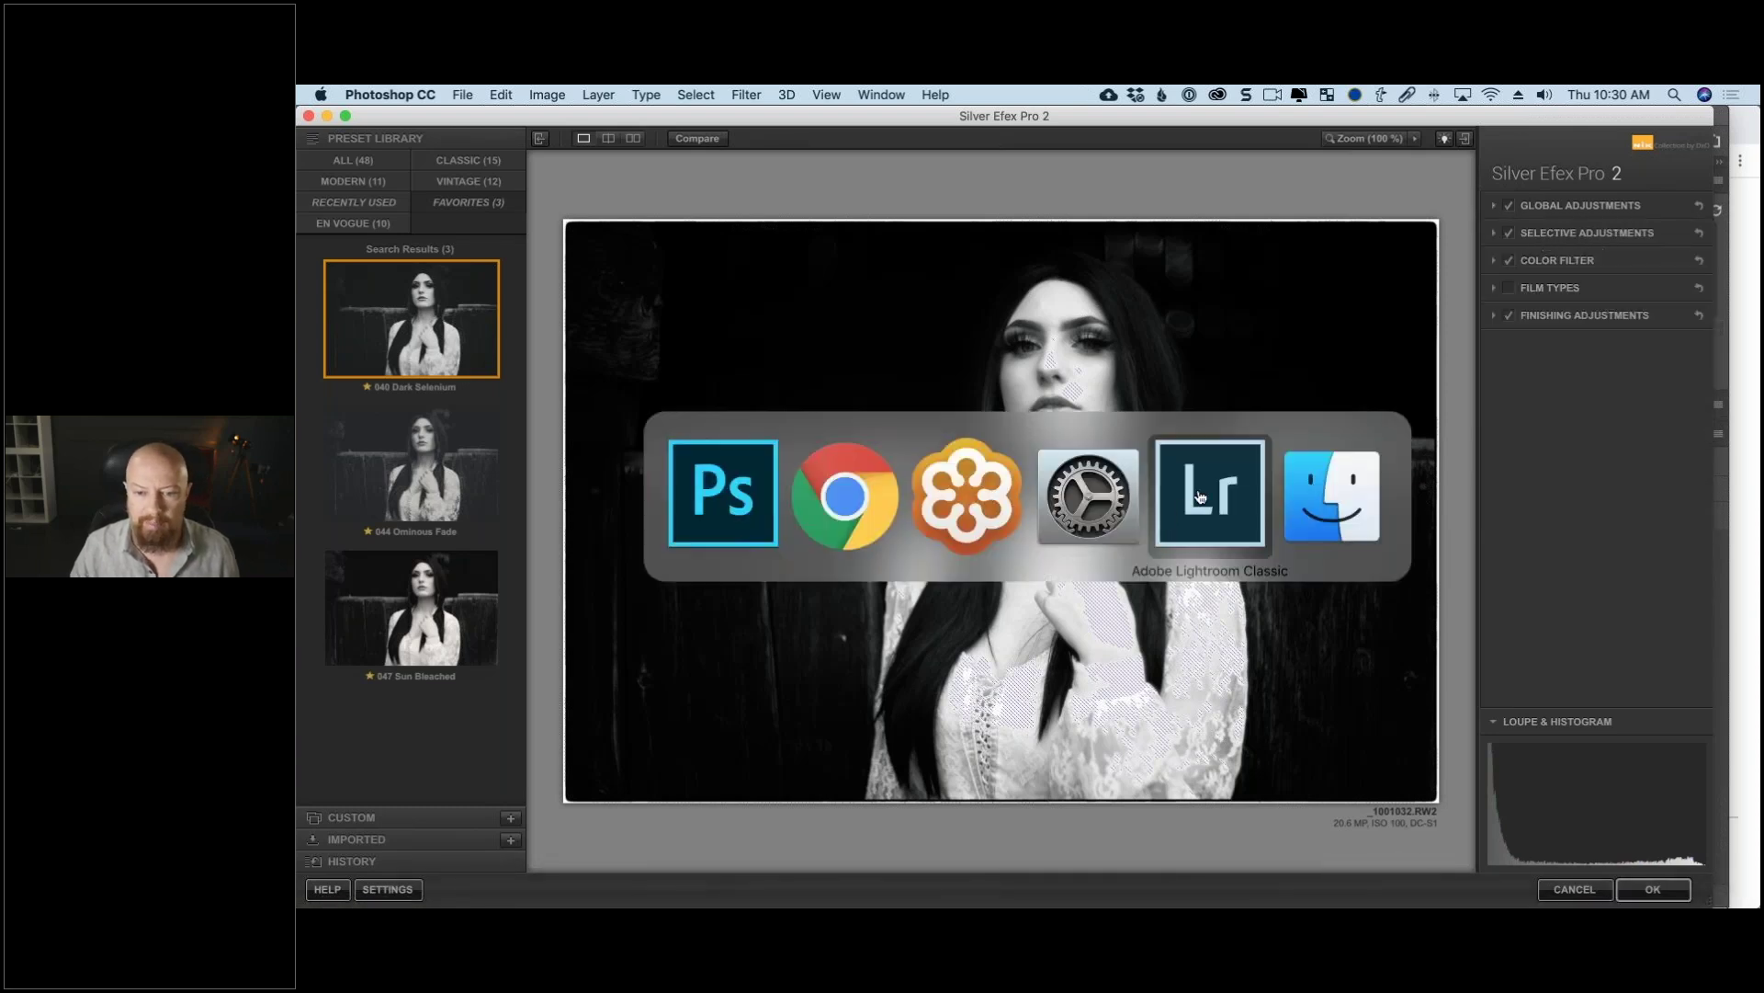
pyautogui.click(1105, 516)
pyautogui.moveTo(1039, 623); pyautogui.dragTo(1126, 623)
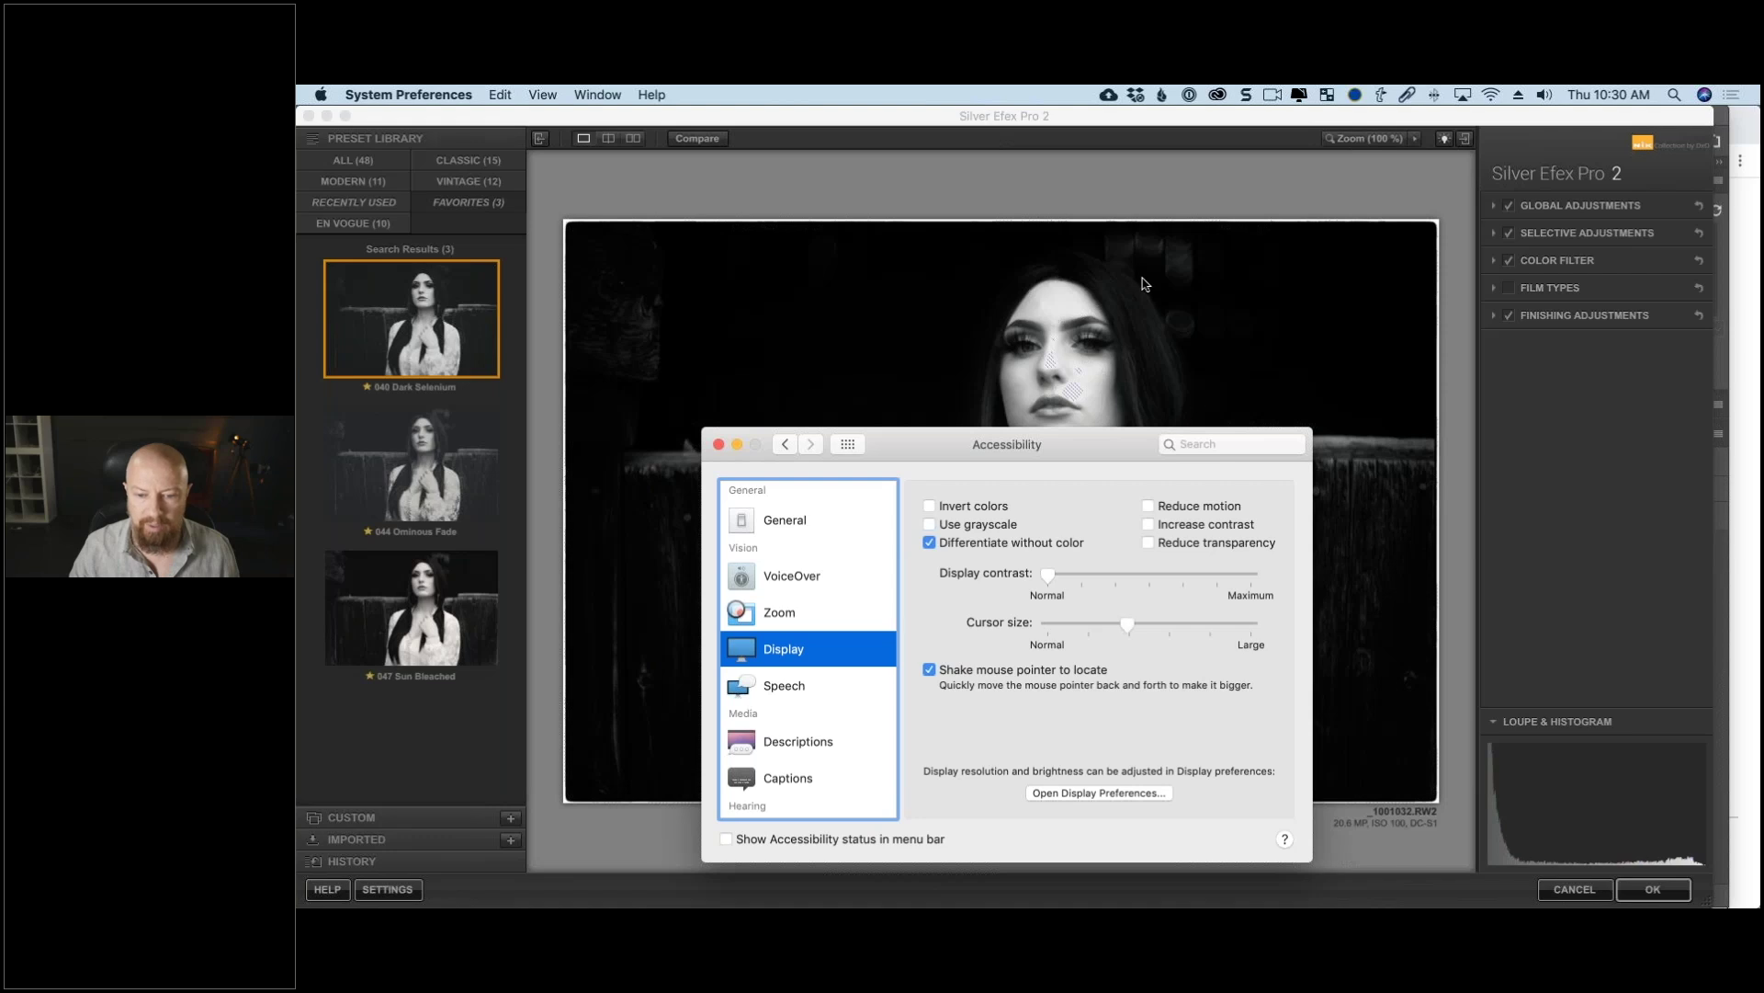
pyautogui.click(1185, 330)
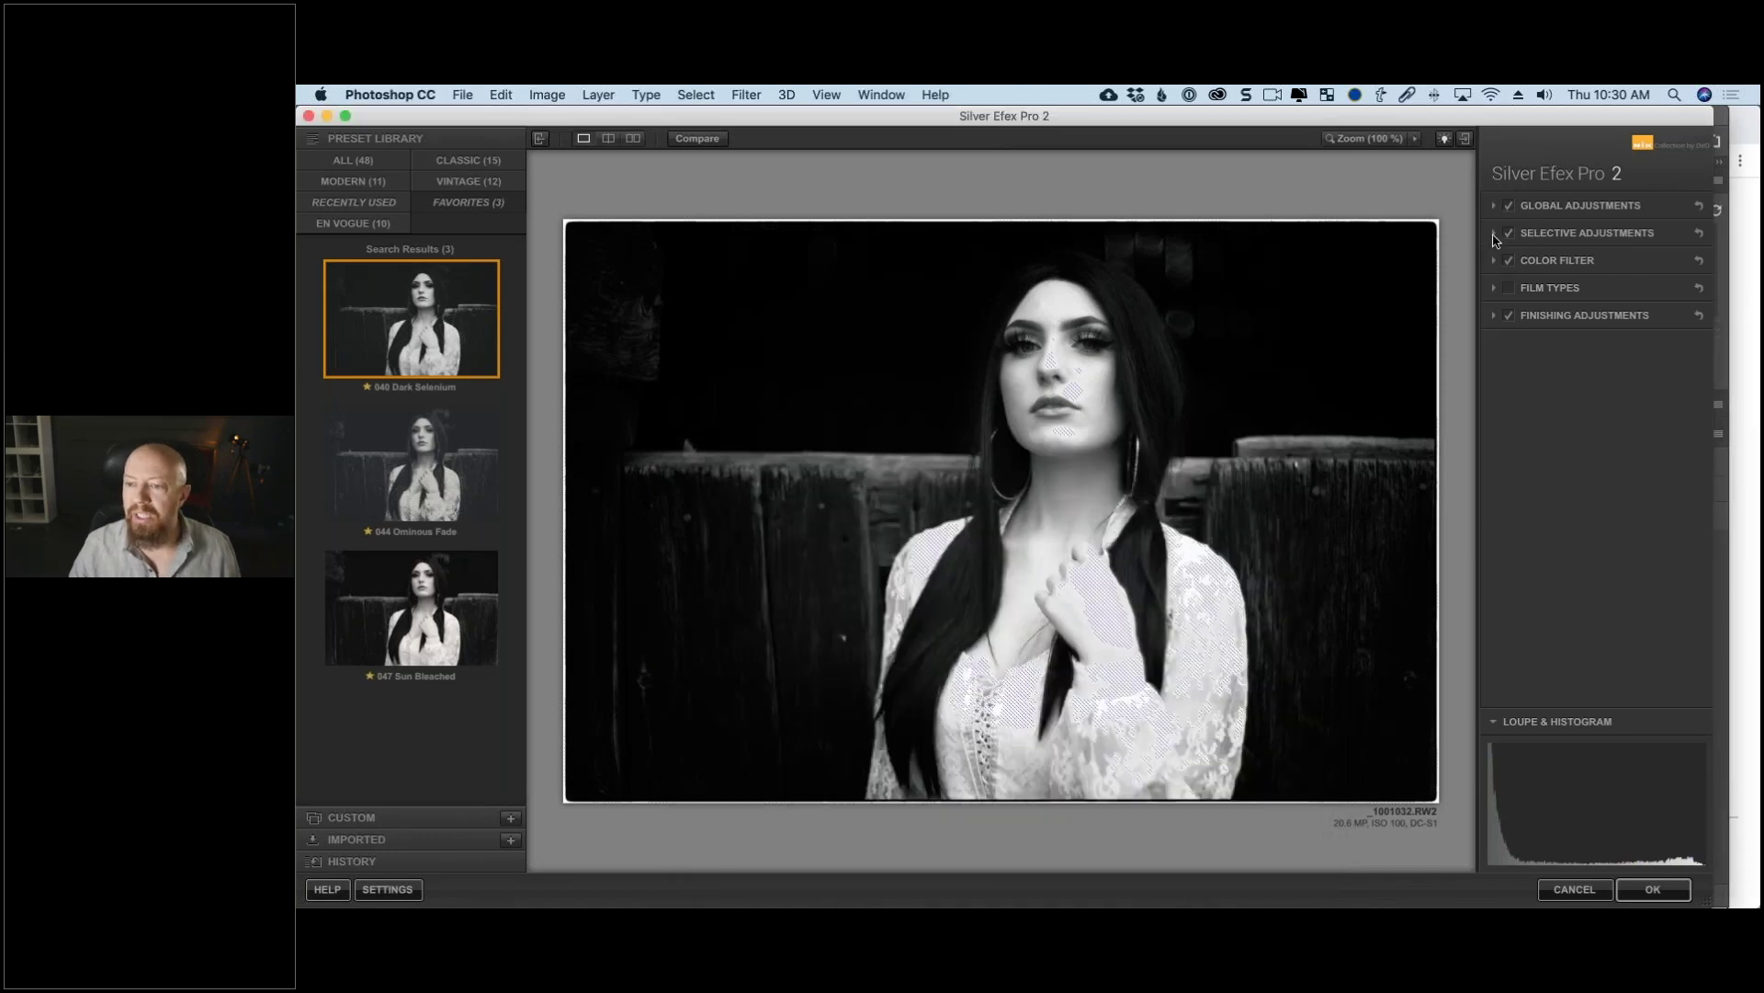
# Step: Expand Selective Adjustments and place a control point on the face beside the nose, with its size set to 16%
pyautogui.click(1493, 236)
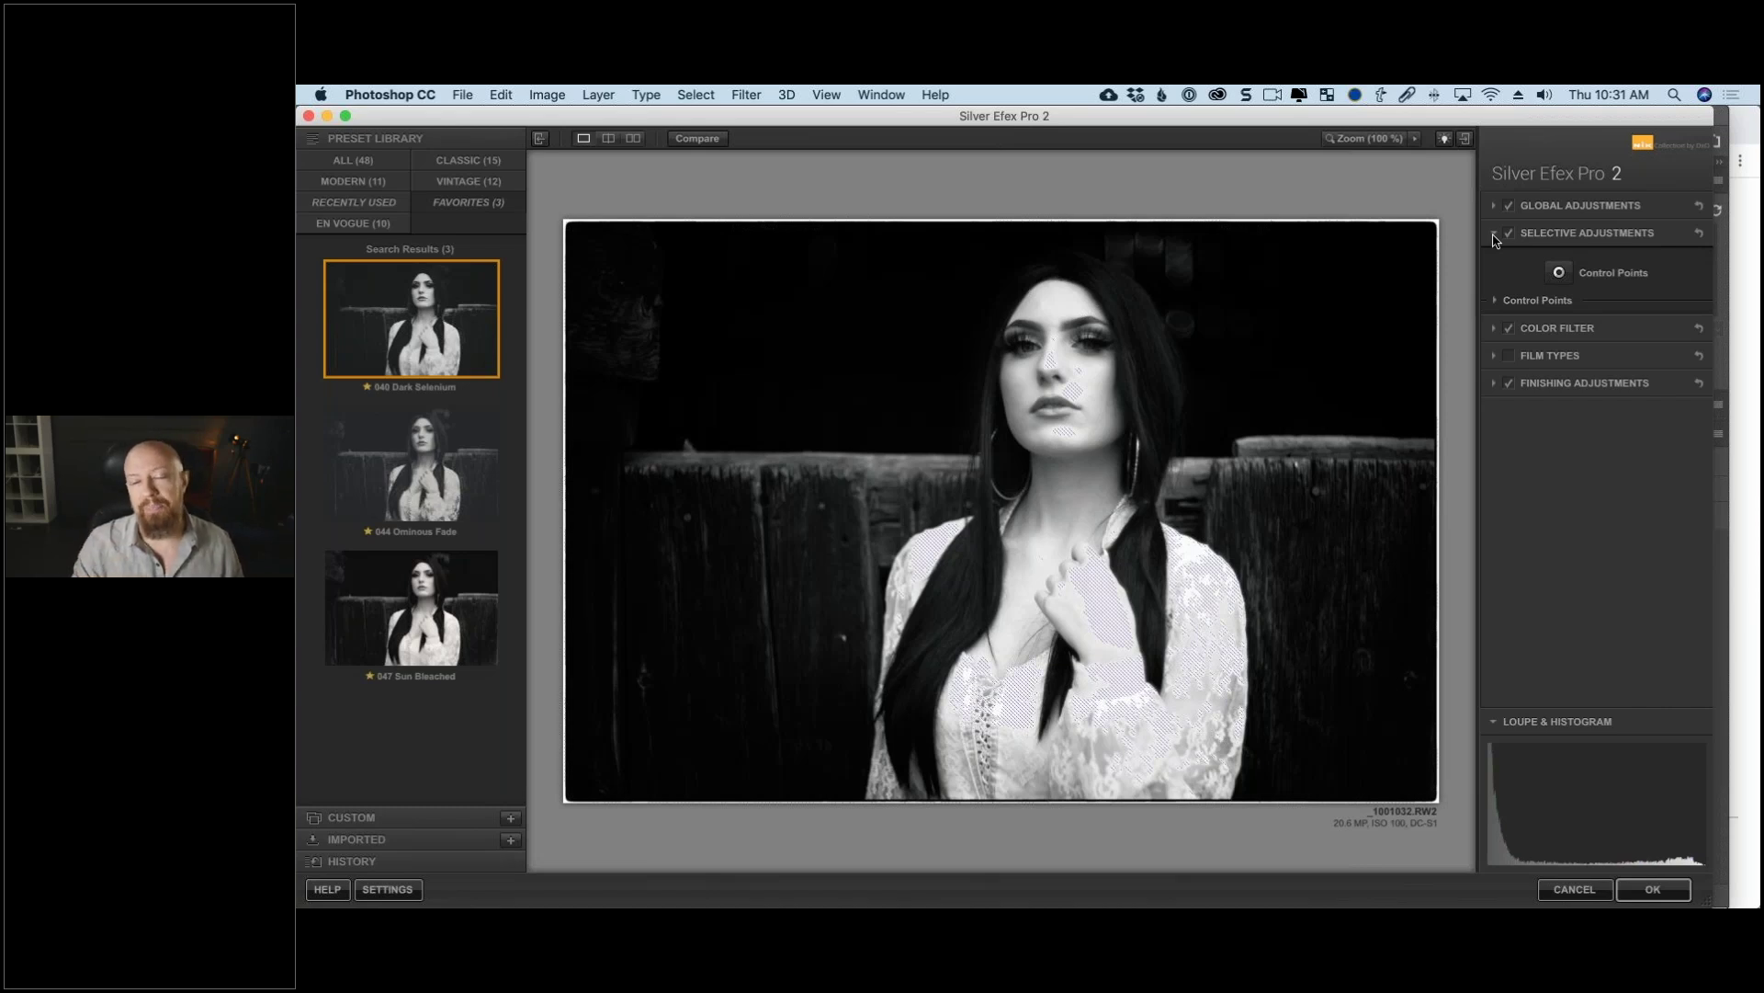
pyautogui.click(1559, 272)
pyautogui.click(1054, 370)
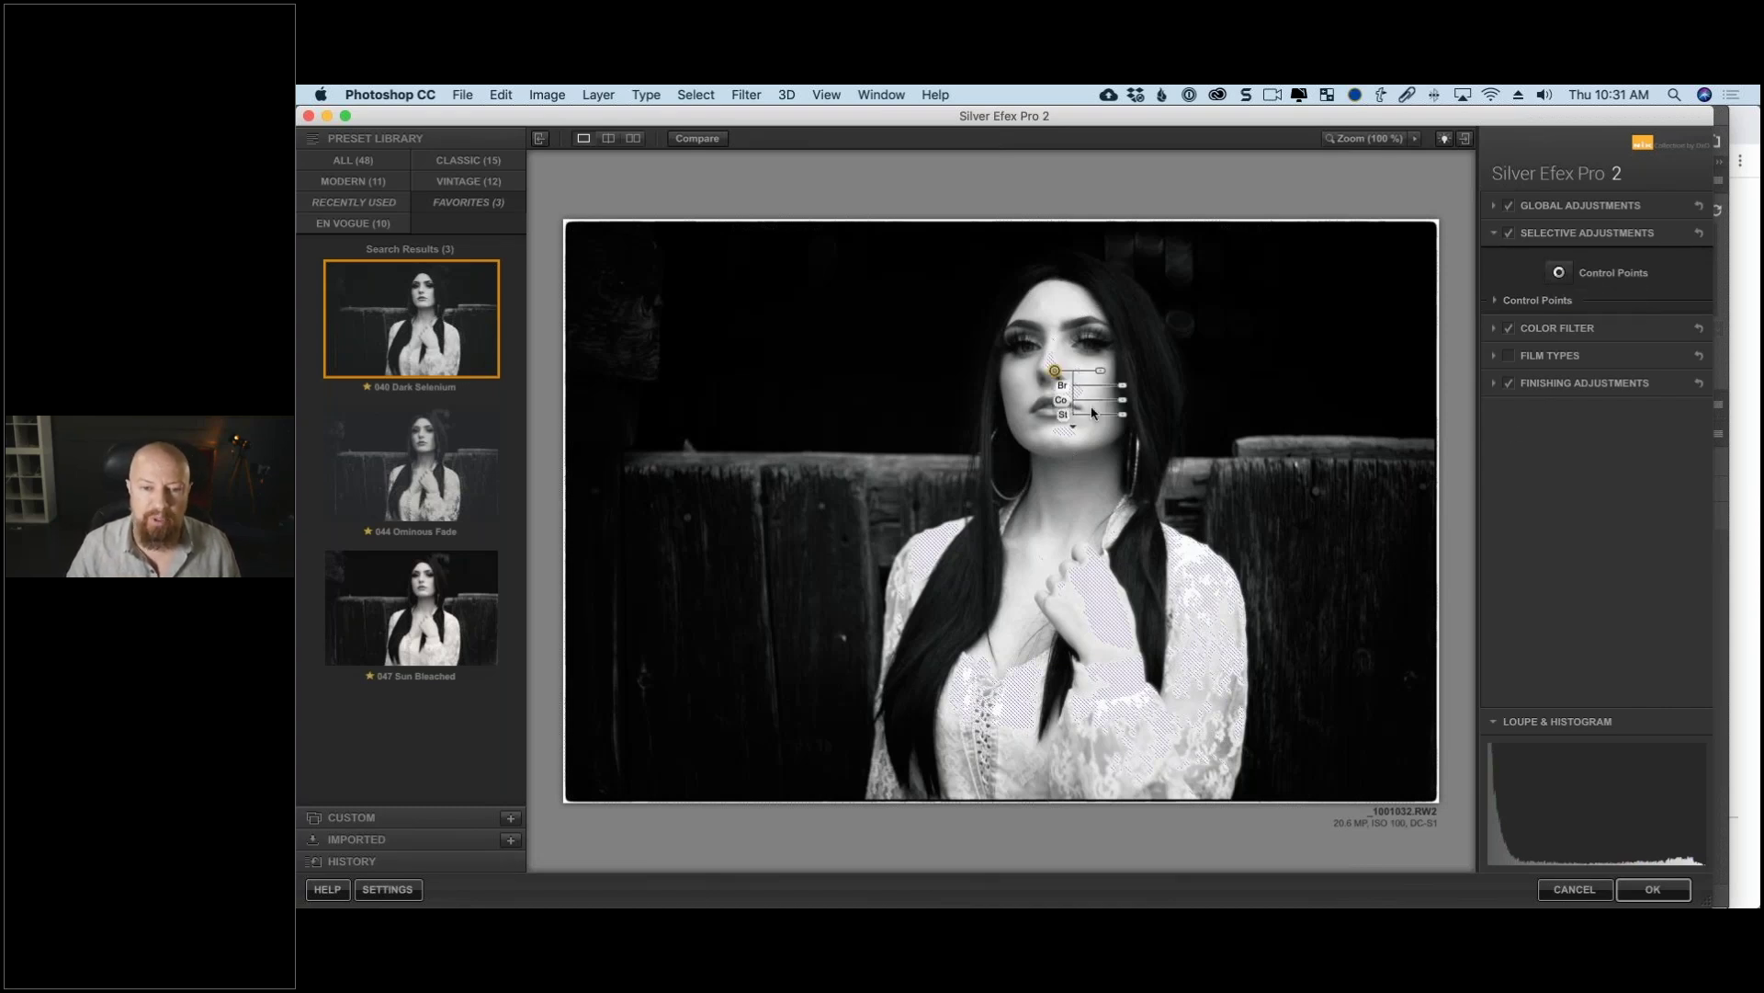
pyautogui.moveTo(1098, 372)
pyautogui.mouseDown()
pyautogui.moveTo(1139, 372)
pyautogui.moveTo(1099, 384)
pyautogui.mouseUp()
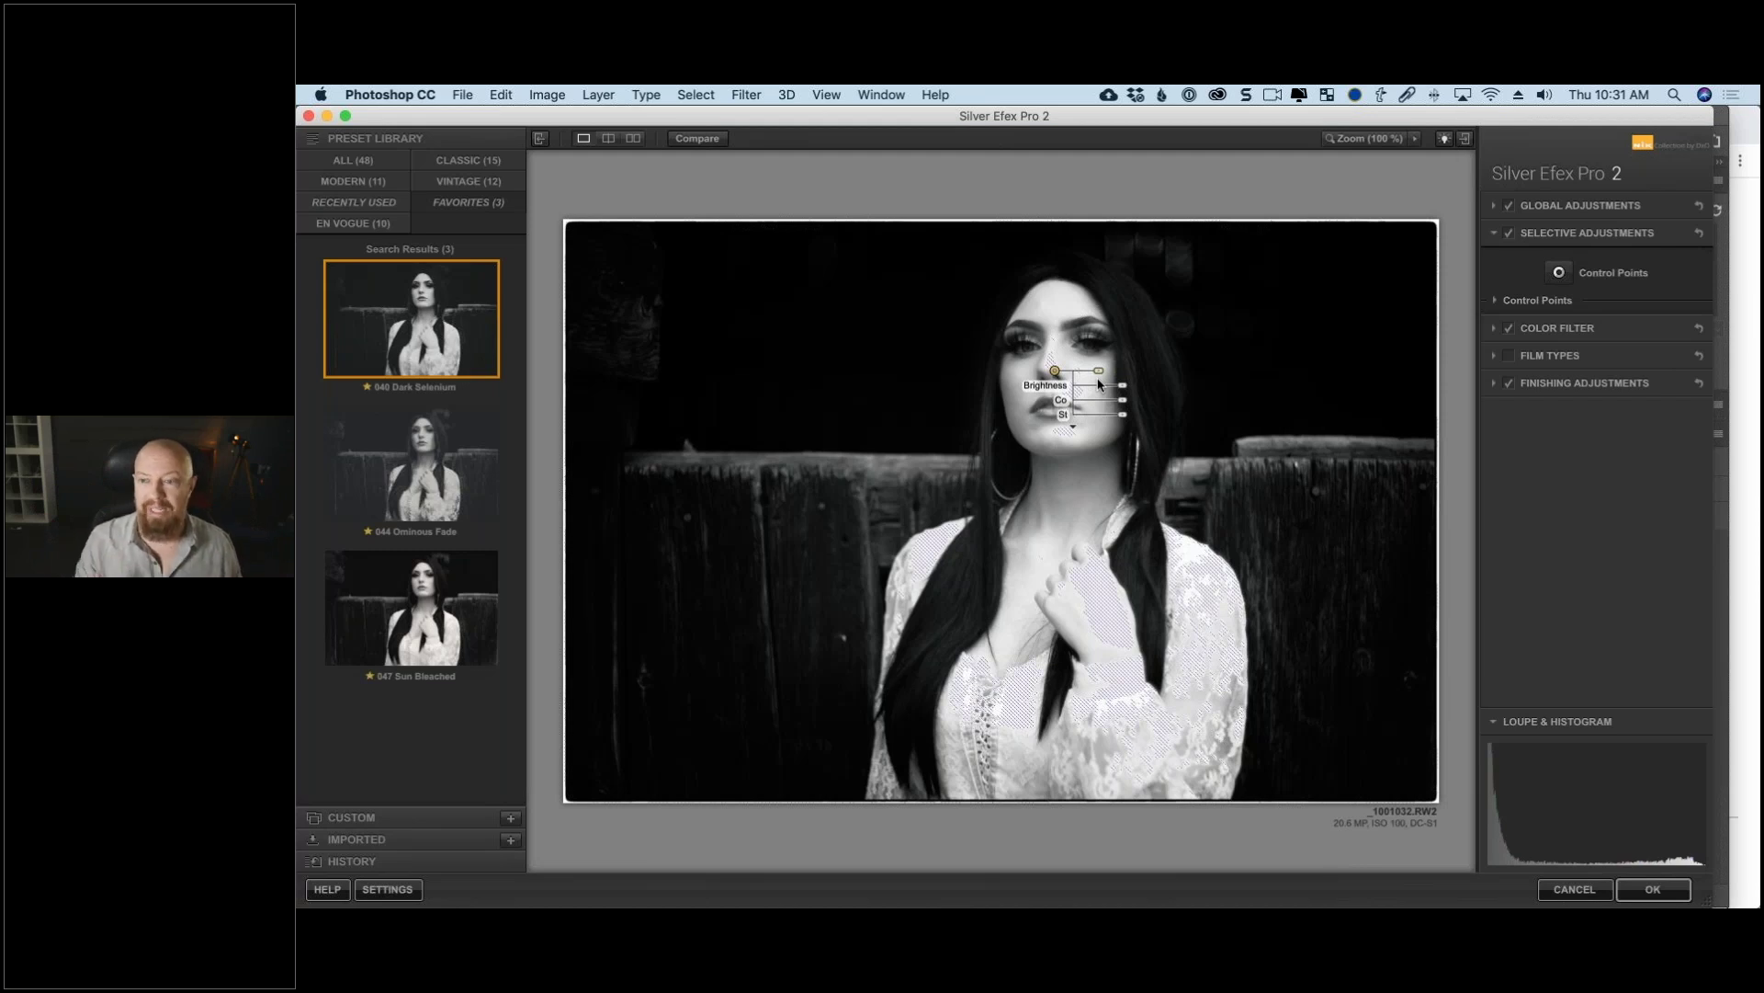
# Step: Show the mask of Control Point 1 and examine how it changes at different positions on the face
pyautogui.click(1525, 305)
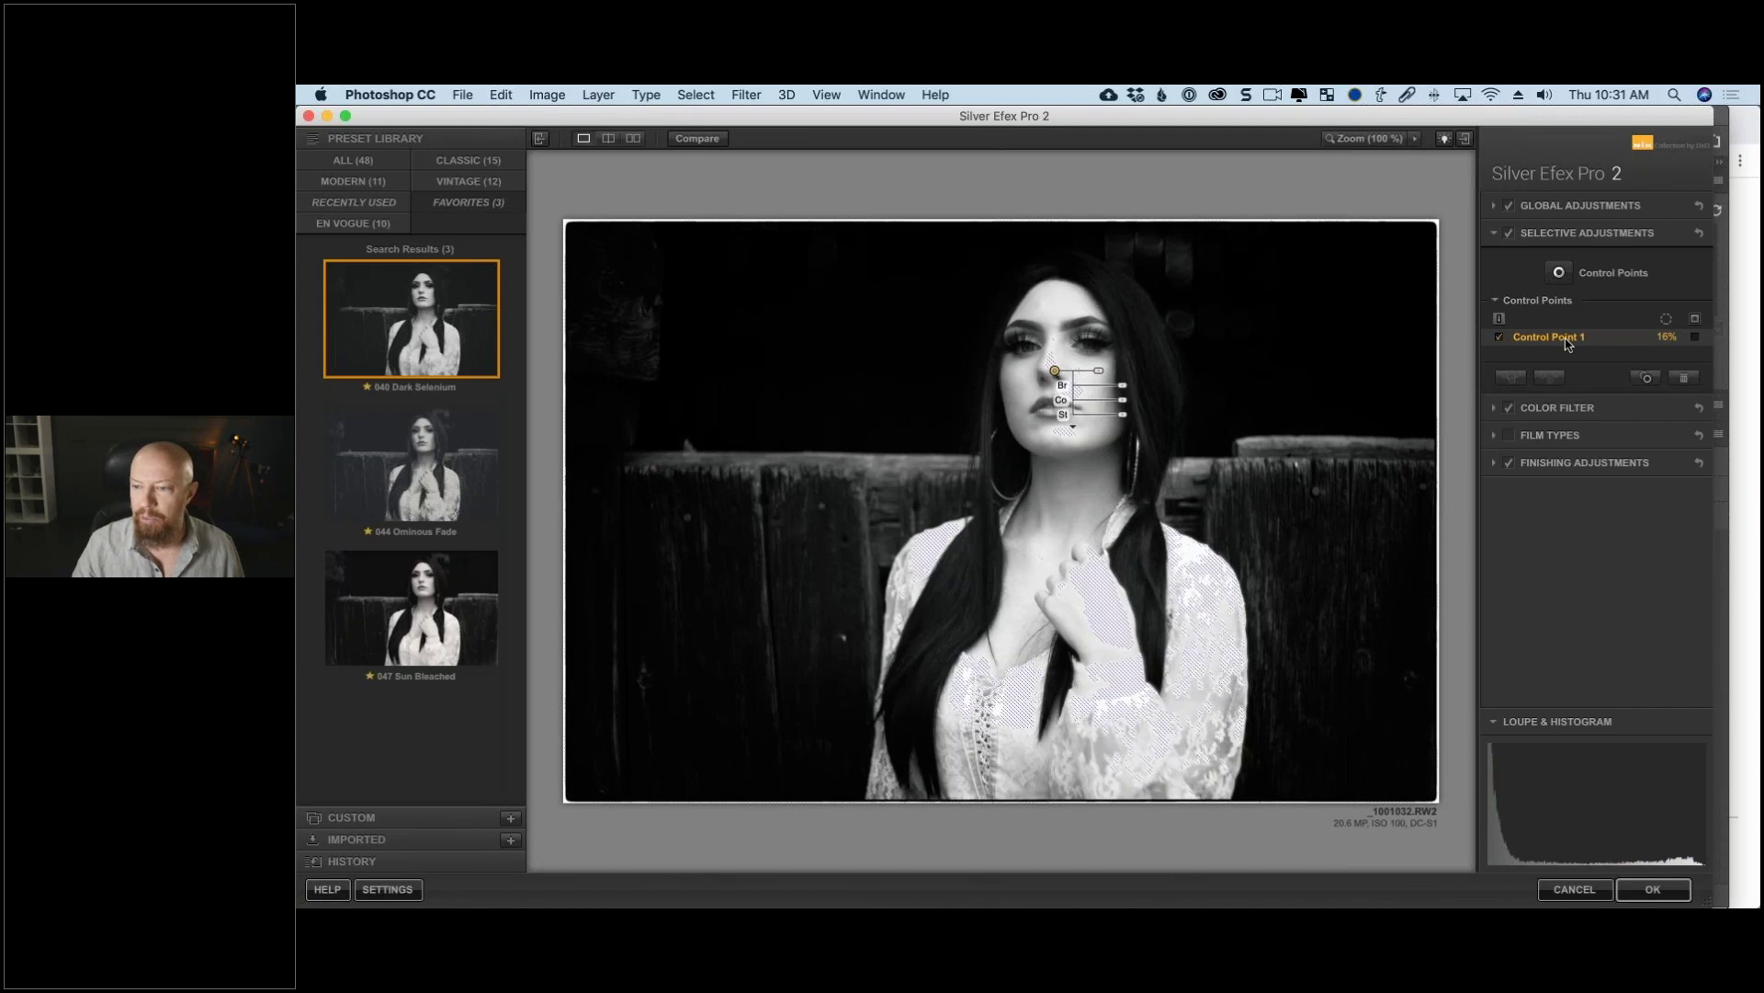
pyautogui.click(1695, 338)
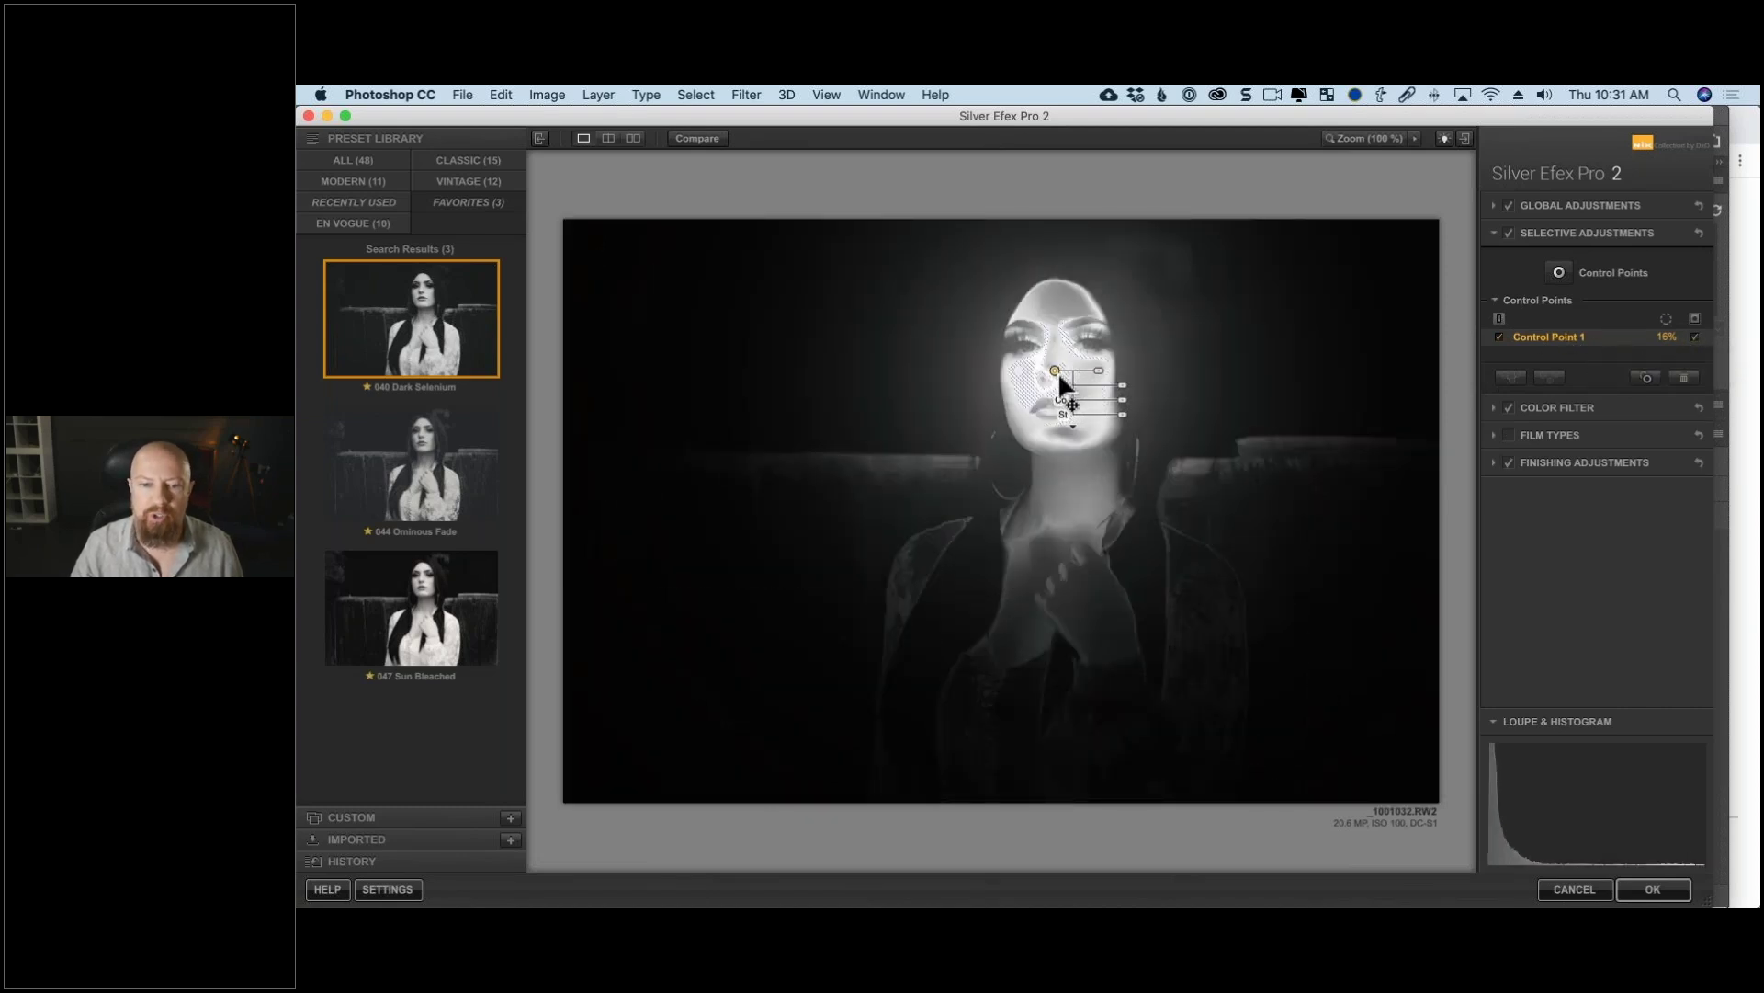
pyautogui.moveTo(1055, 367); pyautogui.dragTo(1059, 377)
pyautogui.moveTo(1690, 867)
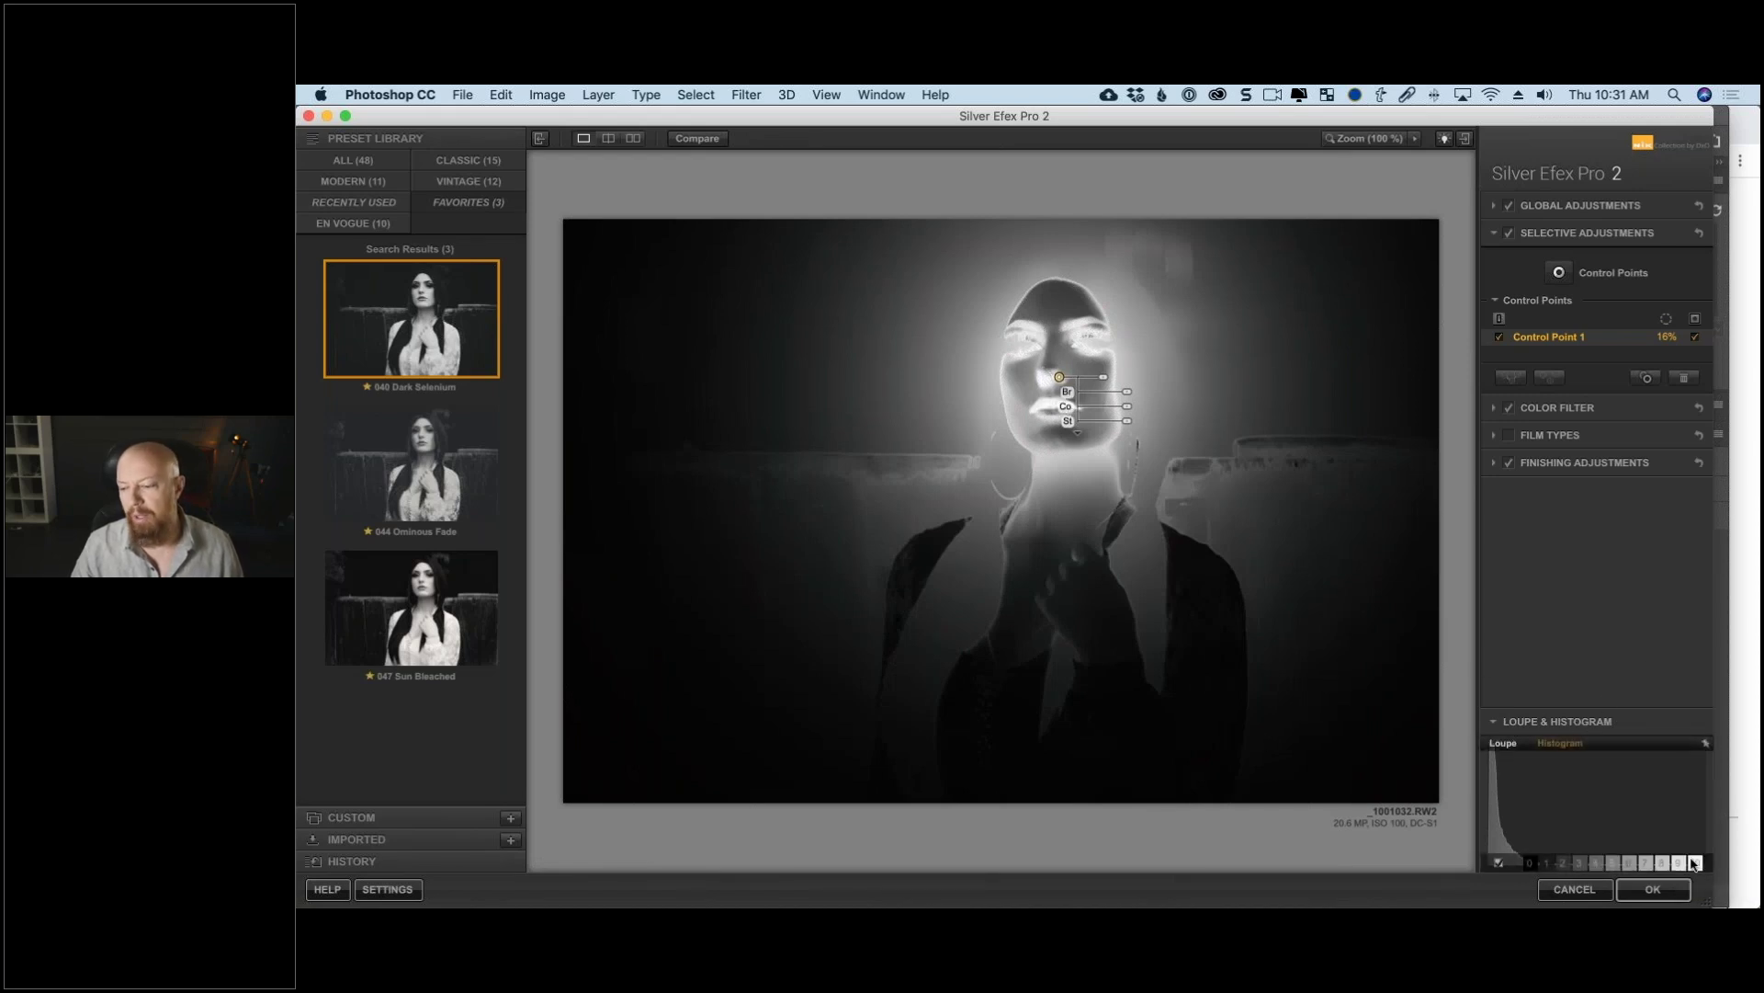
pyautogui.moveTo(1060, 376); pyautogui.dragTo(1056, 371)
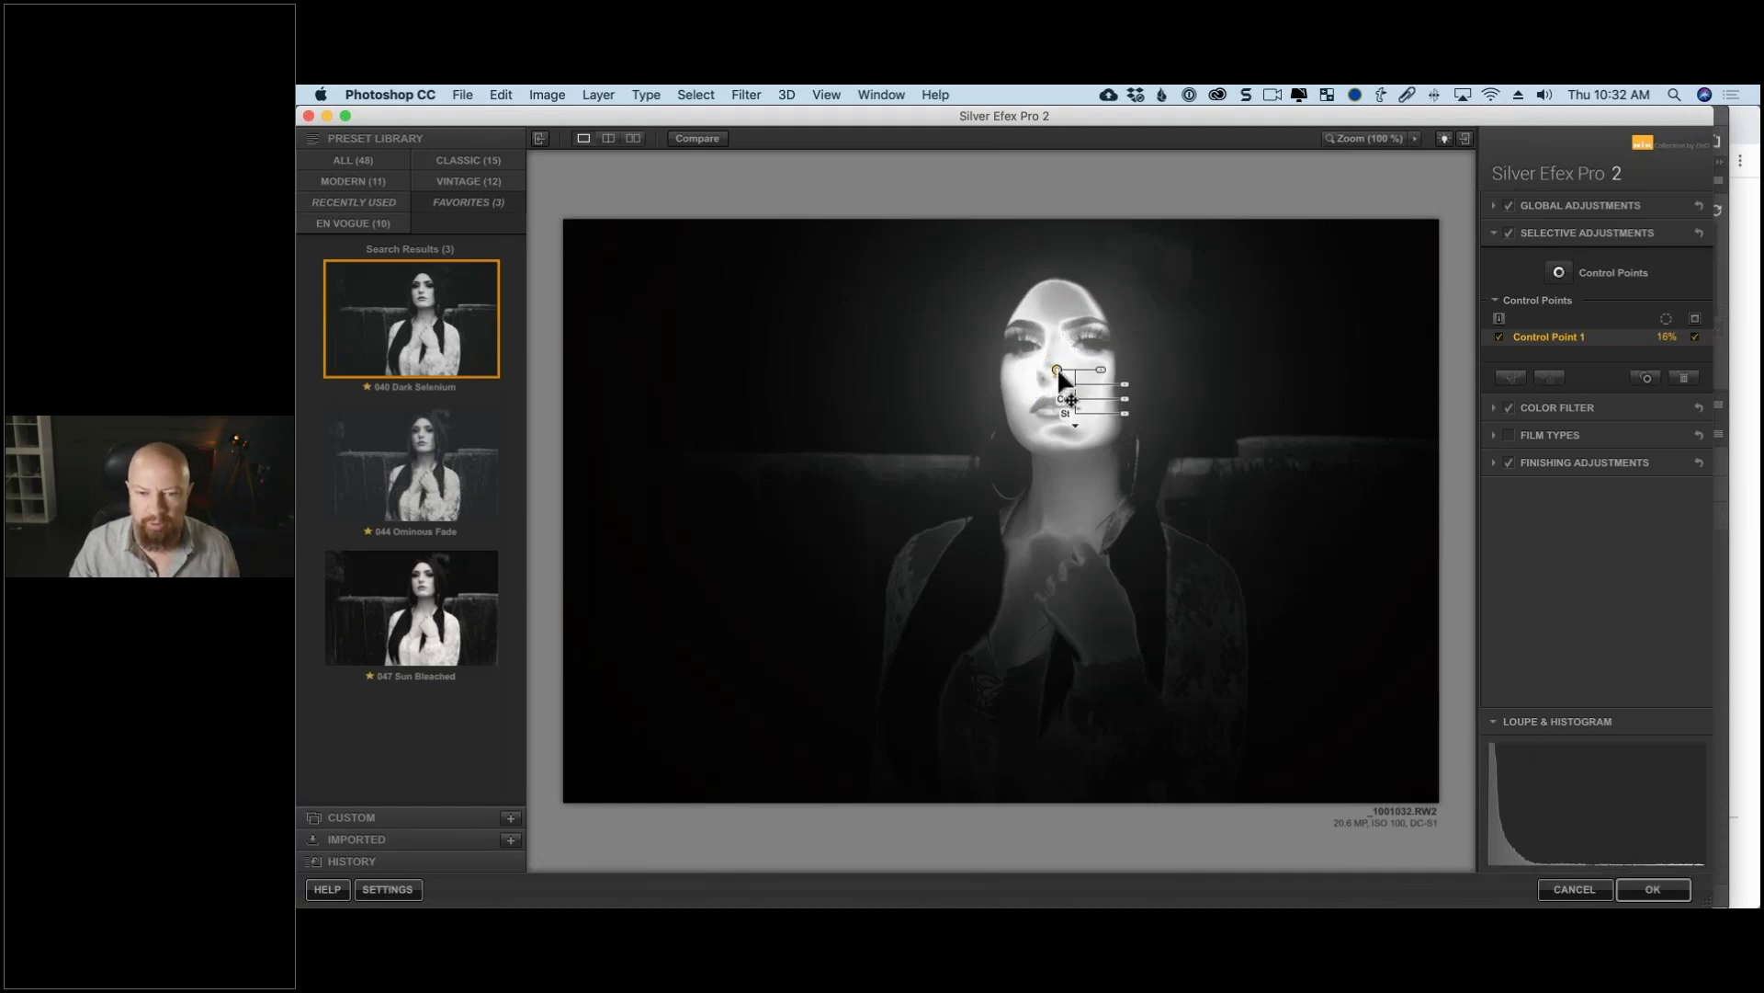
pyautogui.moveTo(1056, 367); pyautogui.dragTo(1022, 389)
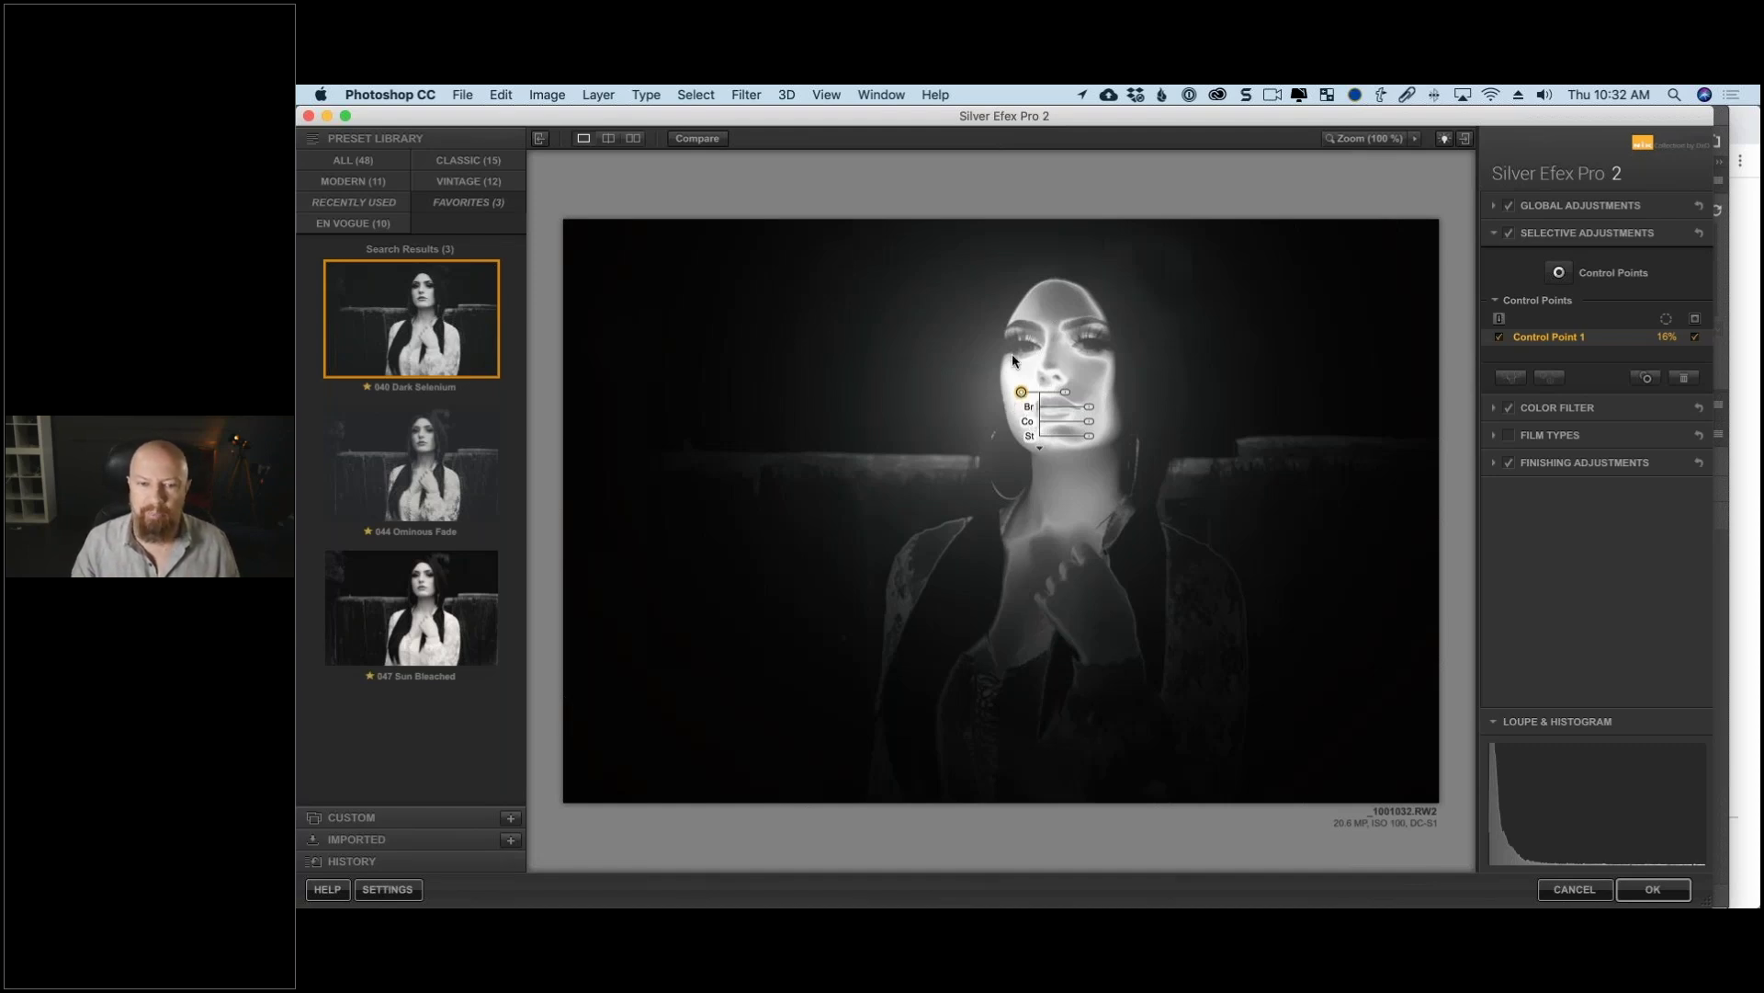
# Step: Move Control Point 1 onto the lace sleeve's shoulder, set its size to 10% and hide its mask
pyautogui.moveTo(1021, 392); pyautogui.dragTo(1206, 582)
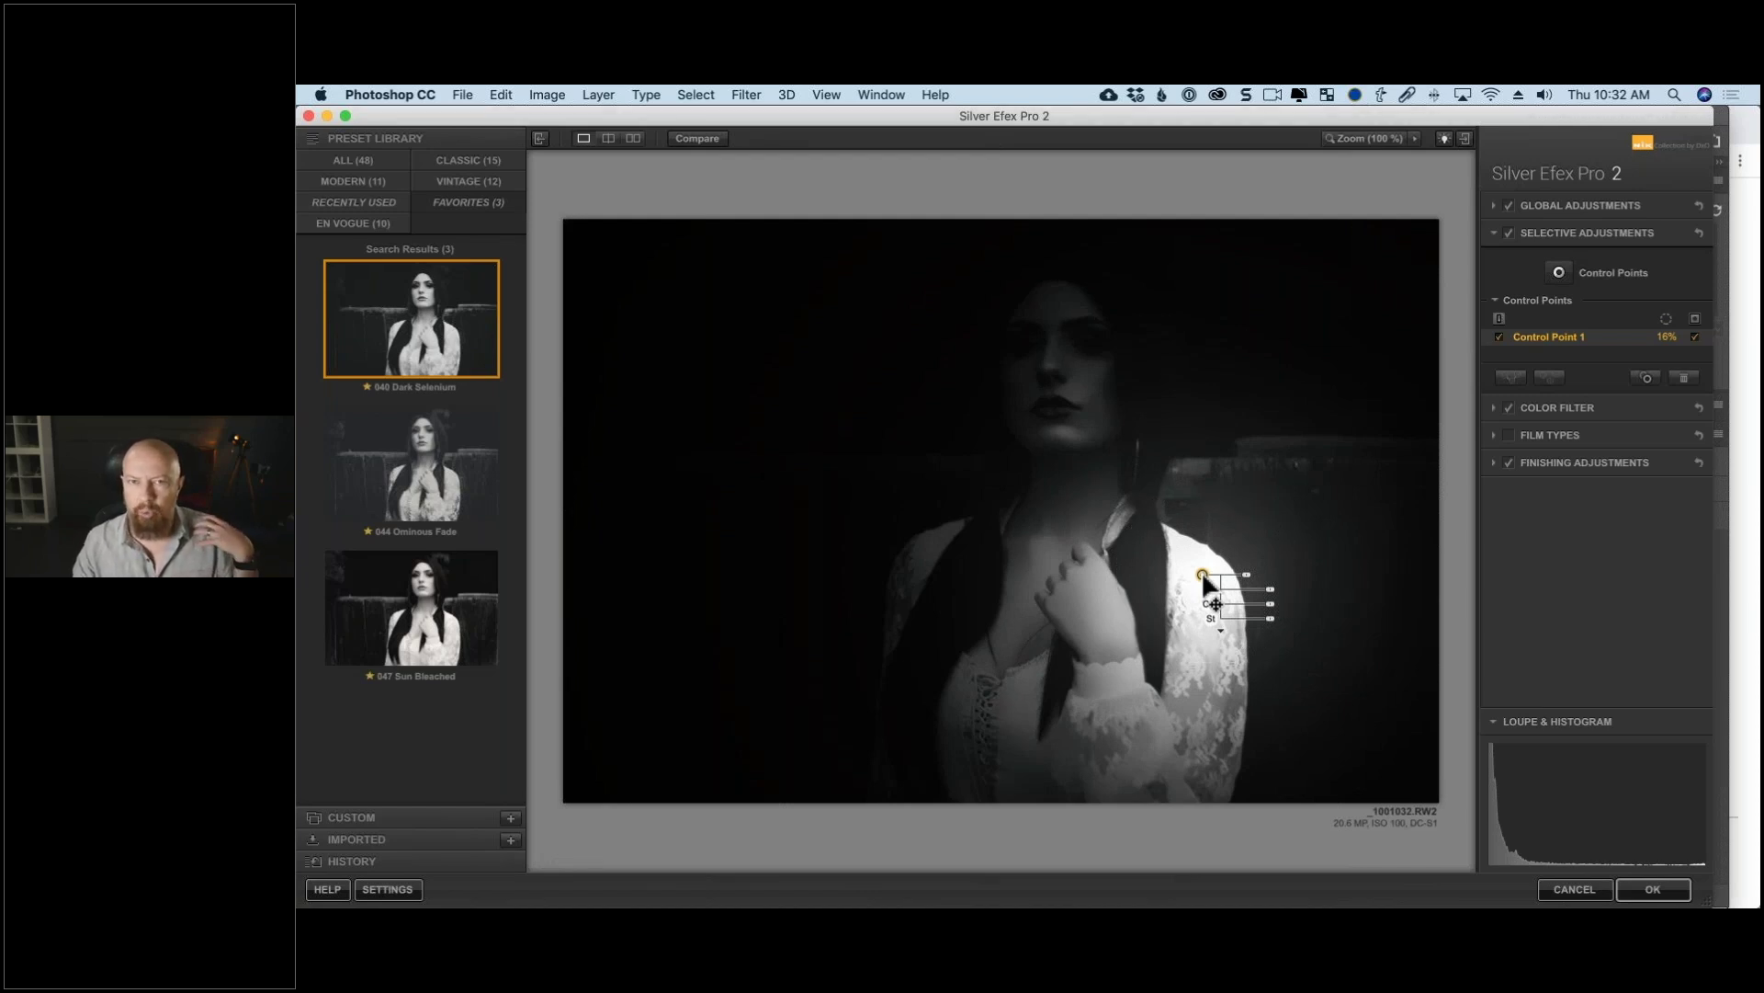
pyautogui.moveTo(1247, 575)
pyautogui.mouseDown()
pyautogui.moveTo(1264, 582)
pyautogui.moveTo(1241, 588)
pyautogui.mouseUp()
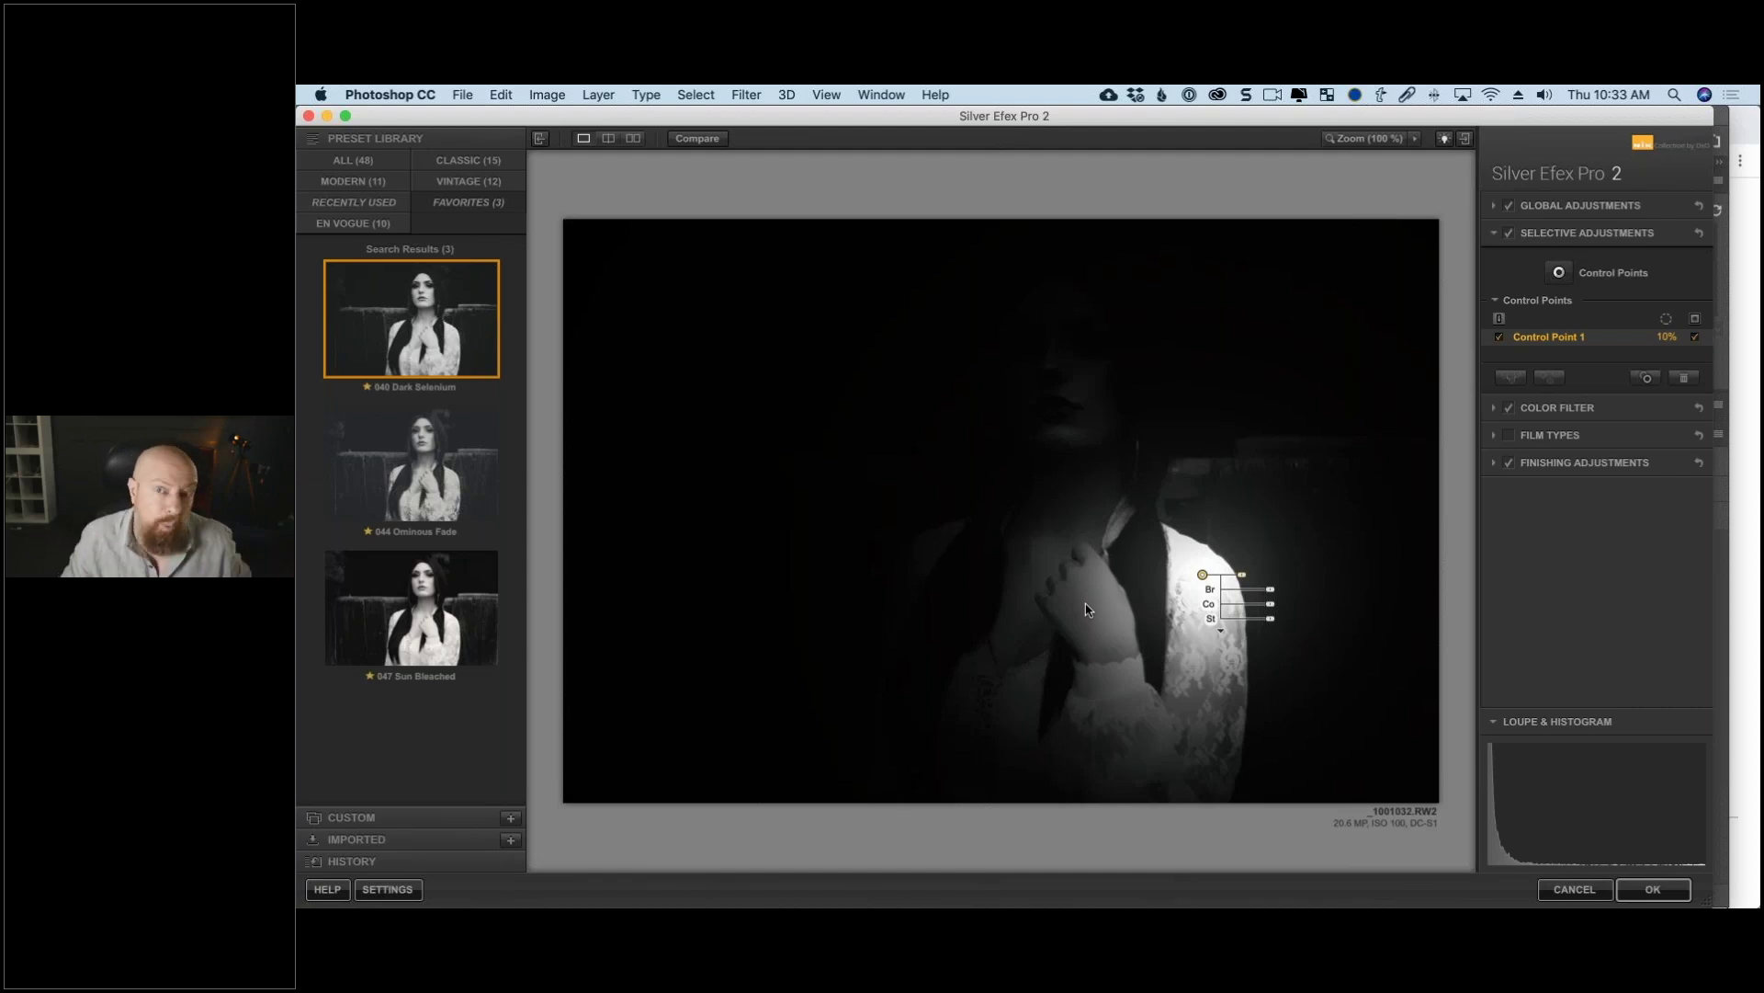
pyautogui.click(1696, 339)
pyautogui.click(1695, 863)
pyautogui.click(1678, 863)
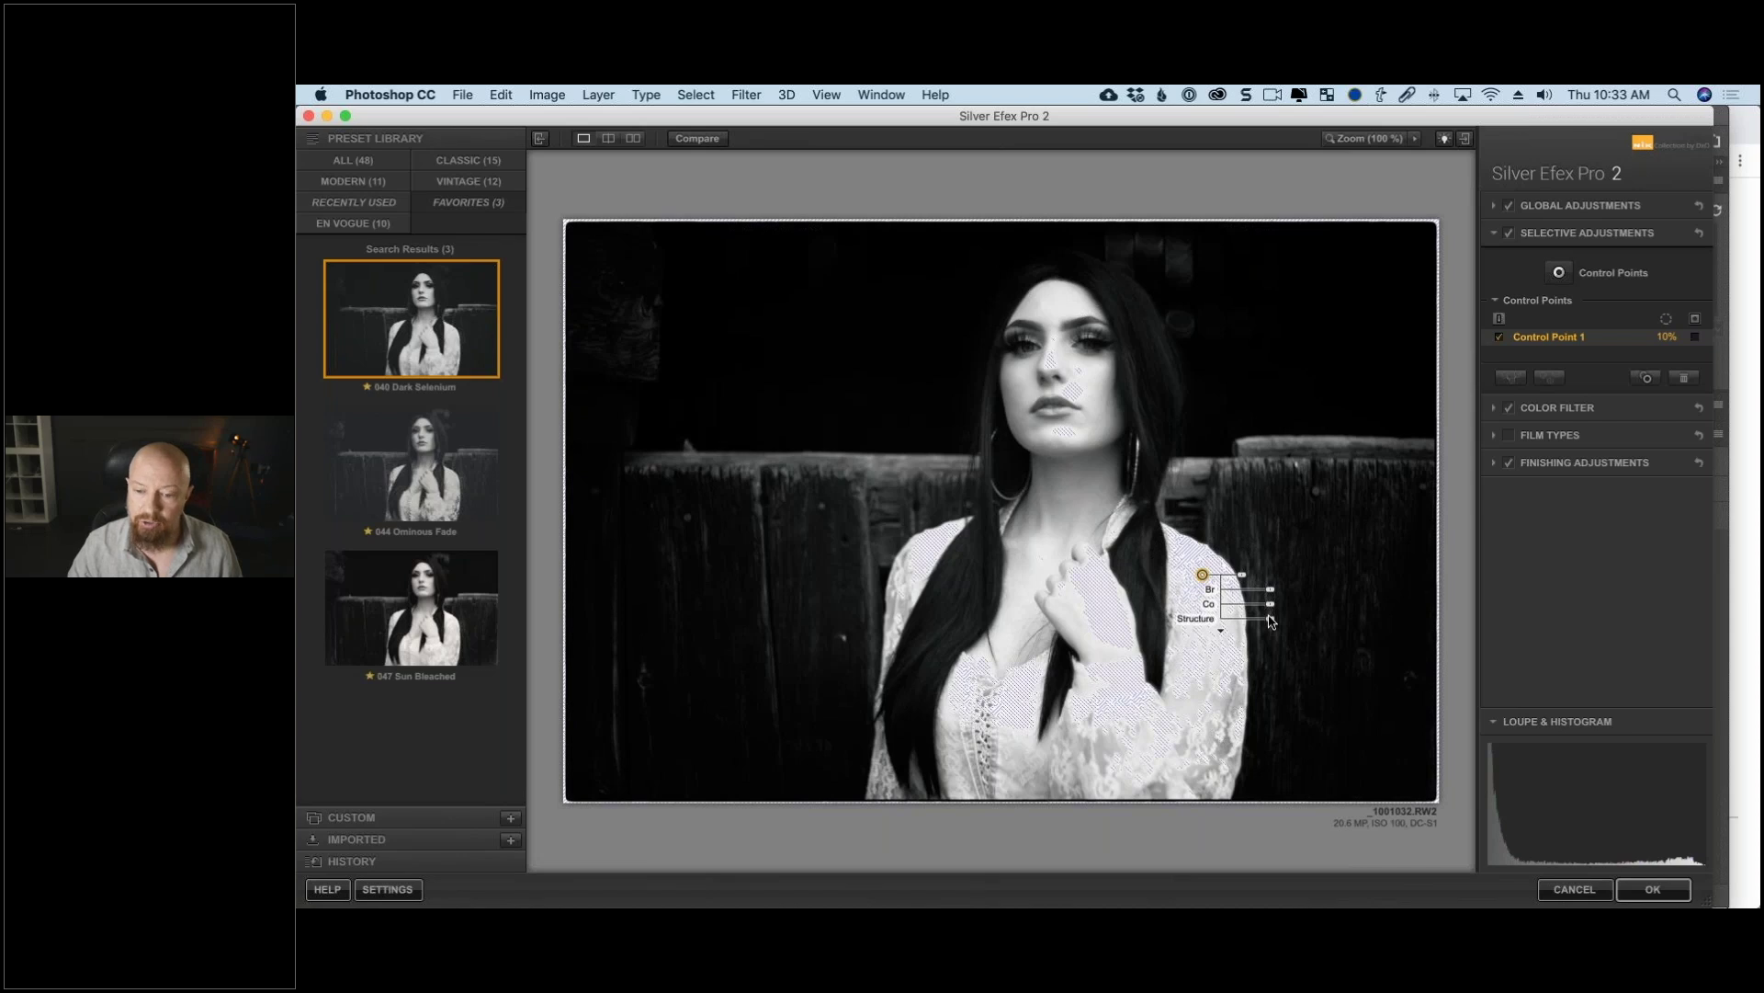
pyautogui.click(1221, 631)
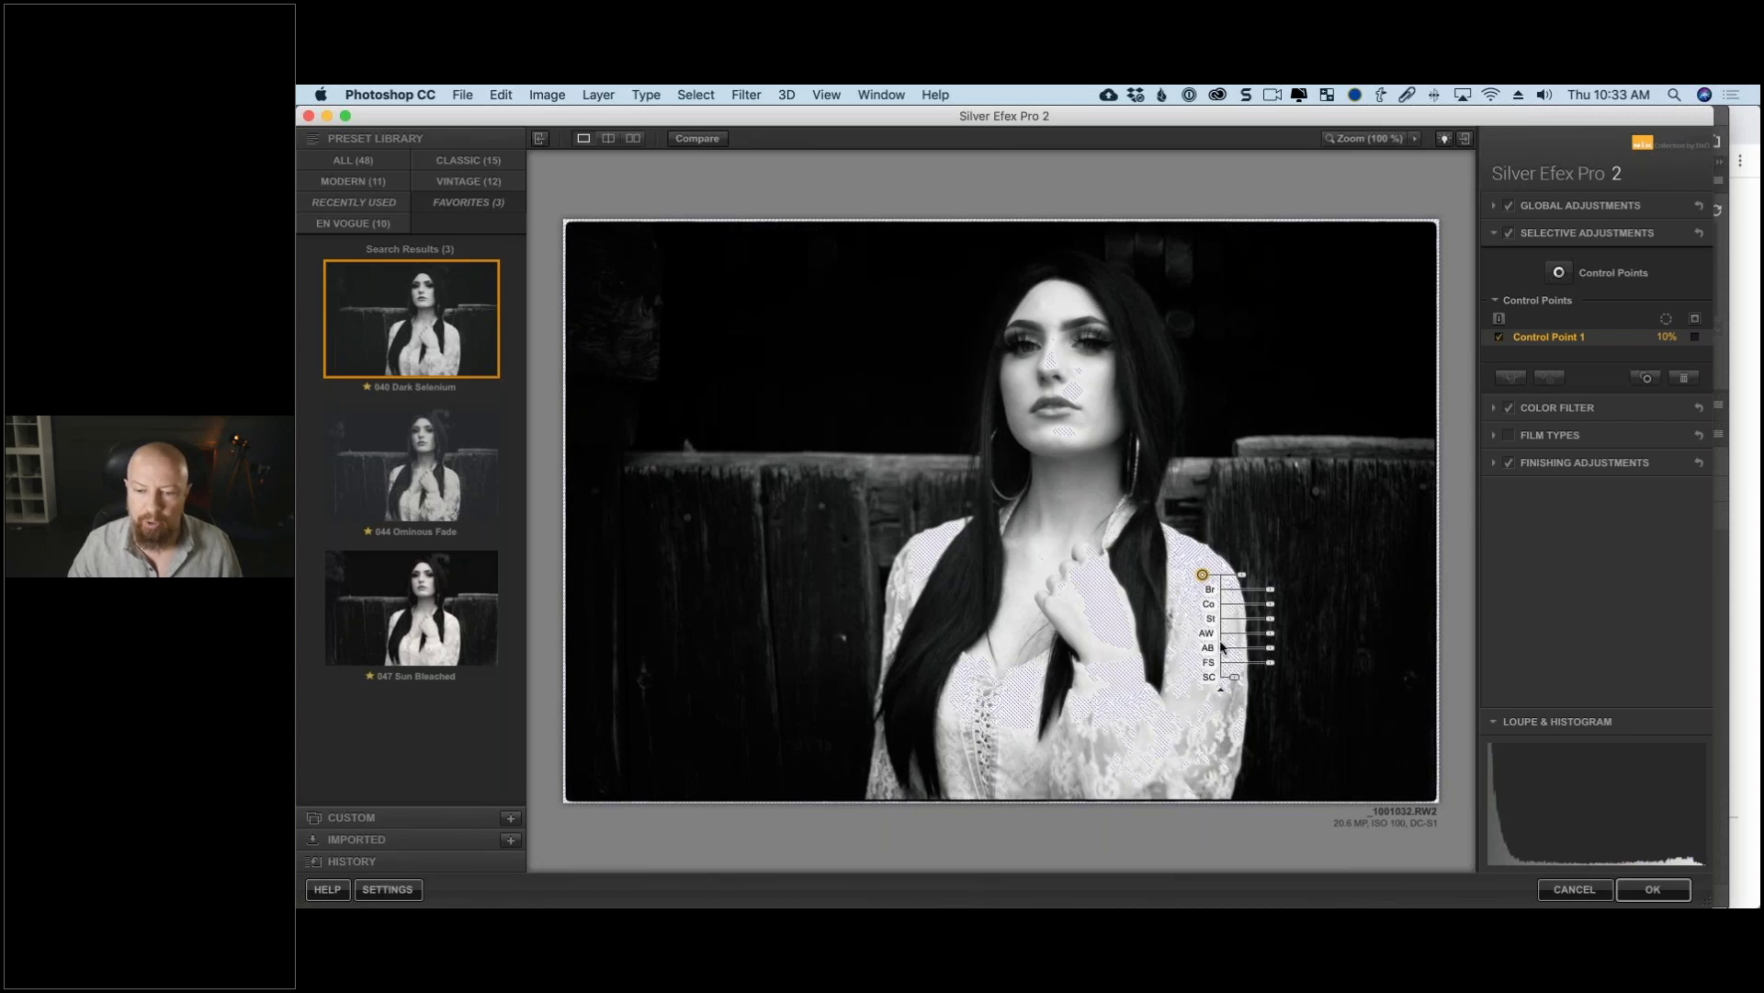
pyautogui.moveTo(1270, 638); pyautogui.dragTo(1265, 634)
pyautogui.click(1269, 633)
pyautogui.click(1221, 683)
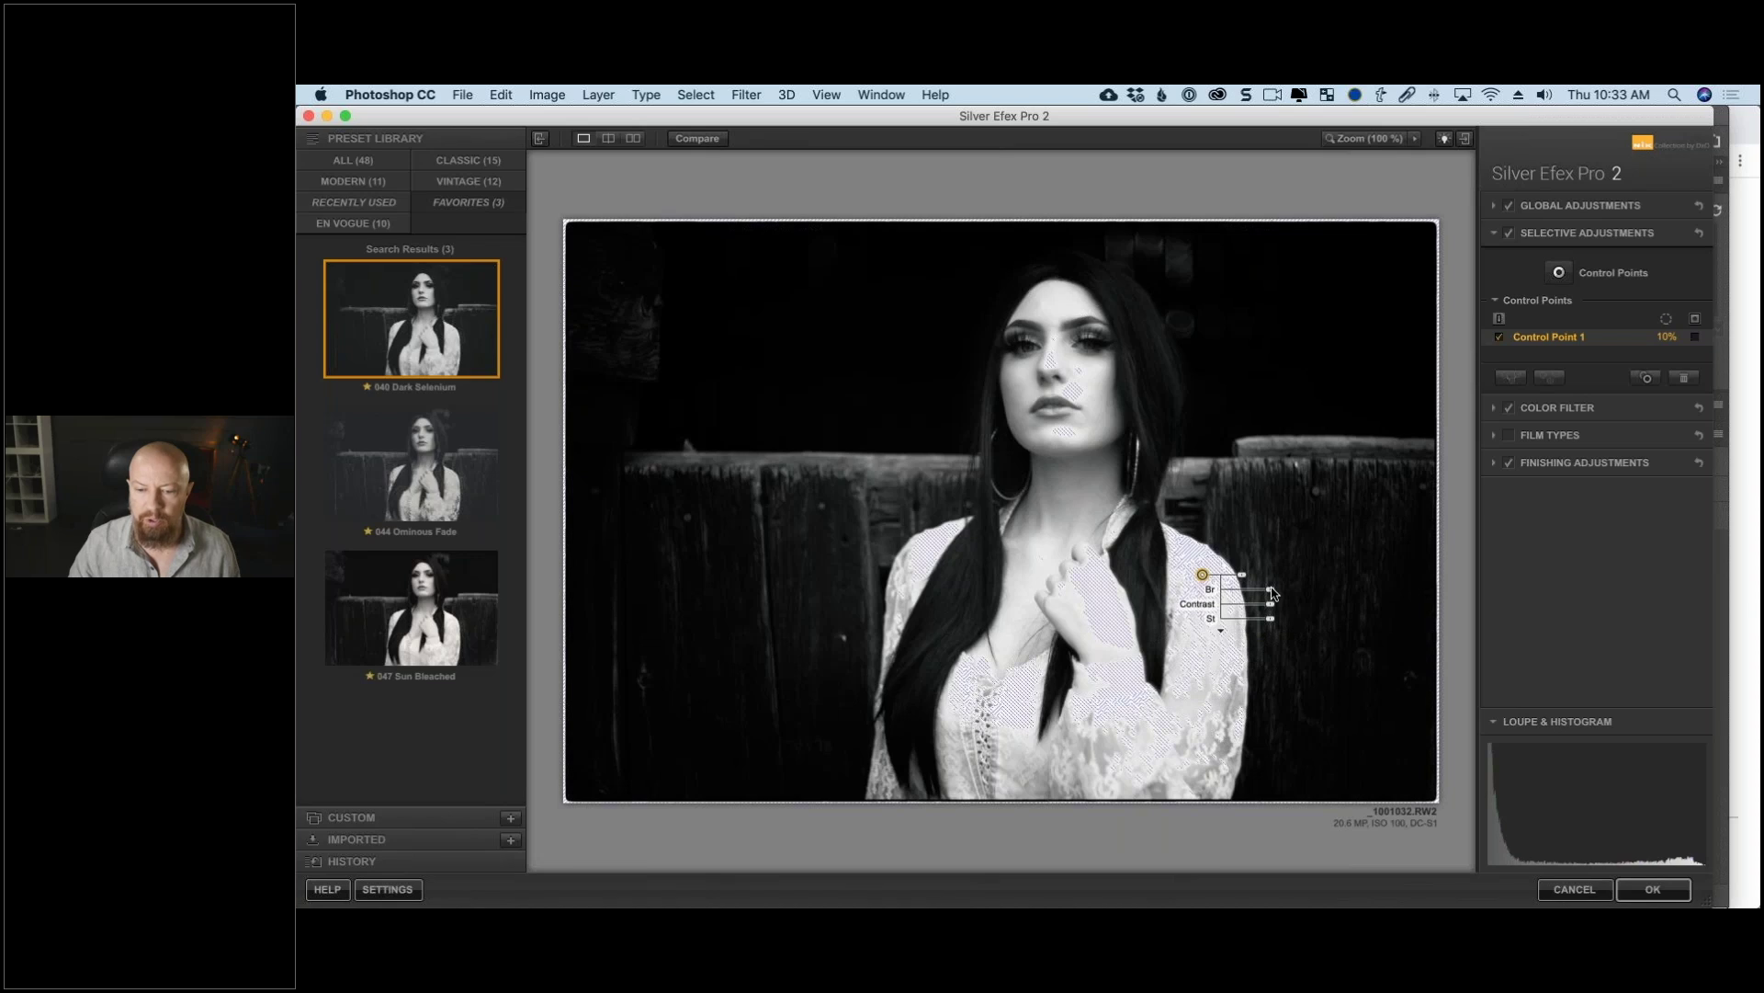
# Step: Lower the brightness of the sleeve's control point and fine-tune its position on the lace
pyautogui.moveTo(1271, 595); pyautogui.dragTo(1243, 596)
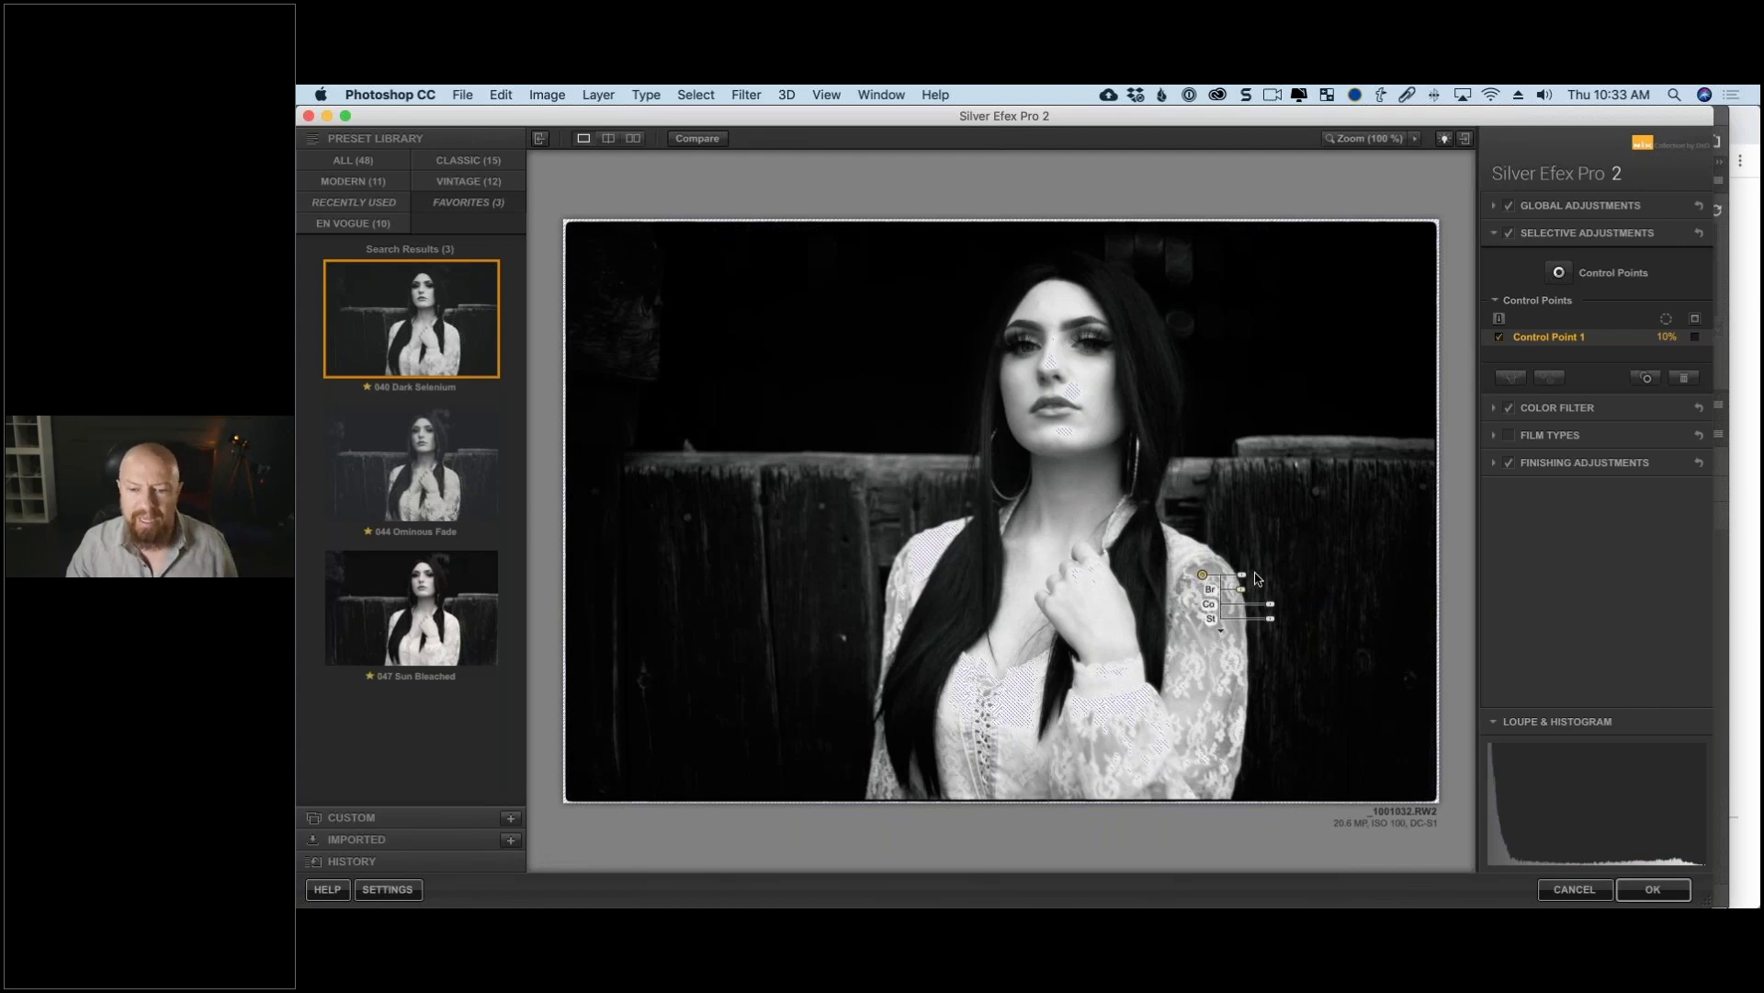
pyautogui.click(1367, 139)
pyautogui.moveTo(1408, 241); pyautogui.dragTo(1425, 377)
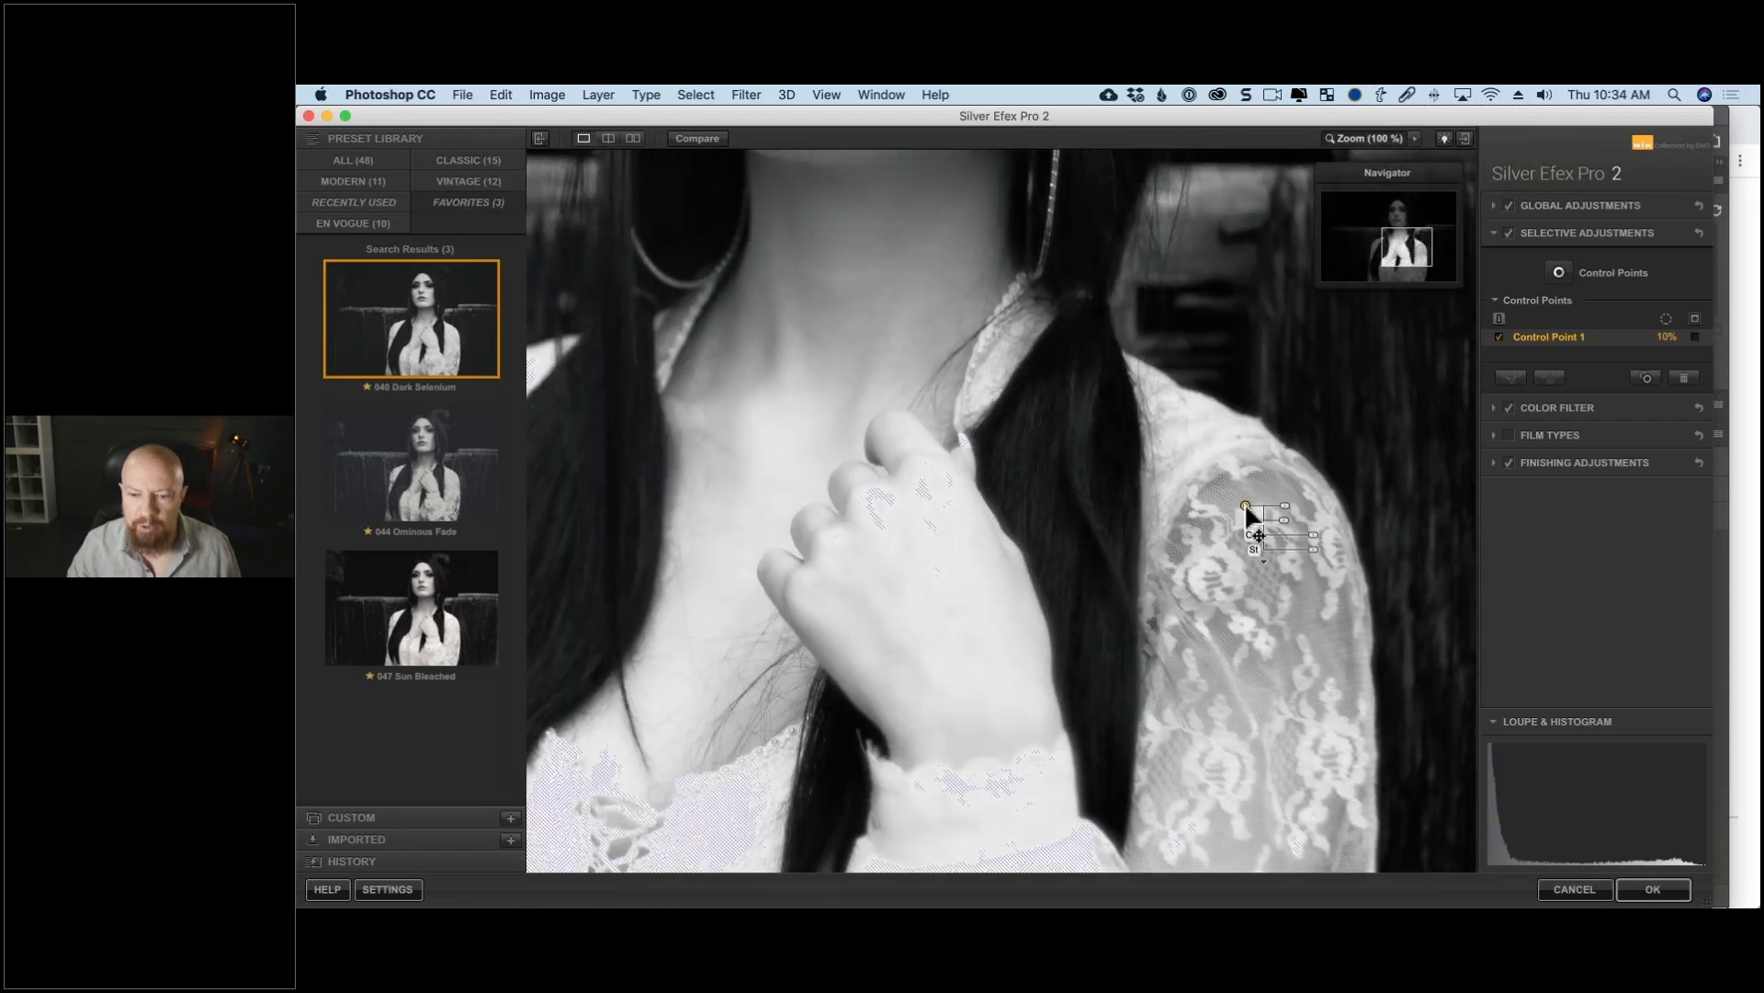
pyautogui.moveTo(1248, 510)
pyautogui.moveTo(1247, 511); pyautogui.dragTo(1244, 522)
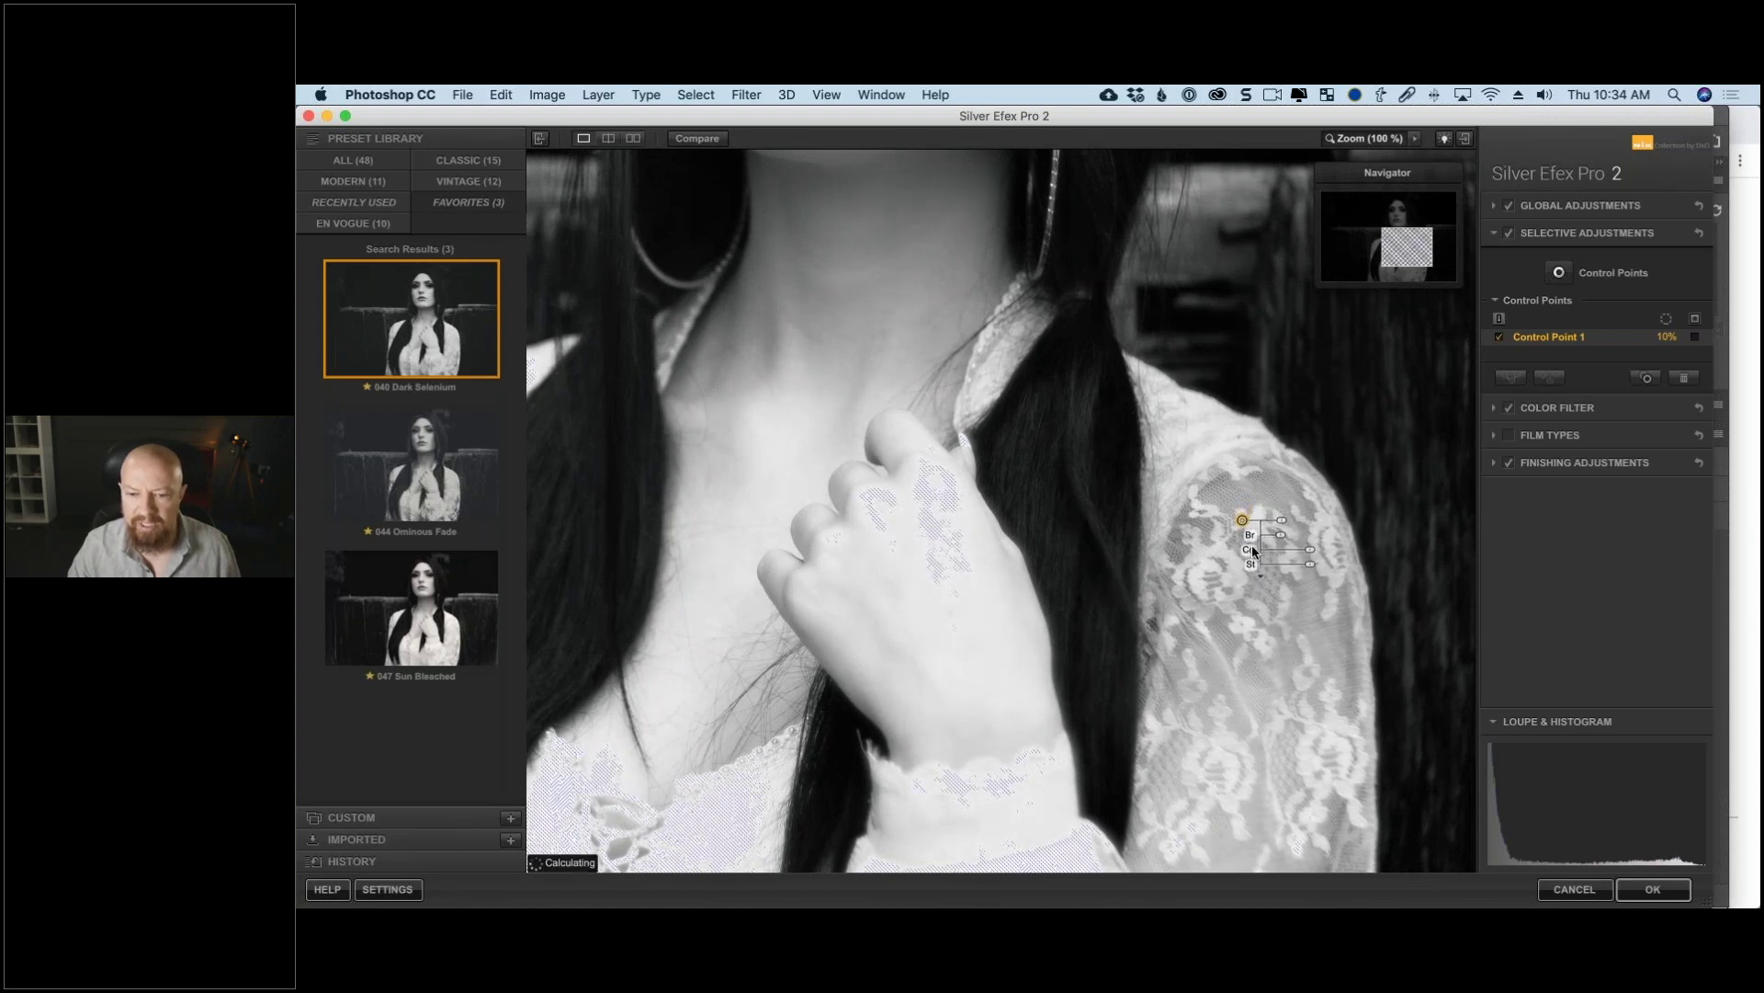
# Step: Preview the mask of Control Point 1 and check the Zone 9 area on the enlarged sleeve and hand
pyautogui.click(1695, 338)
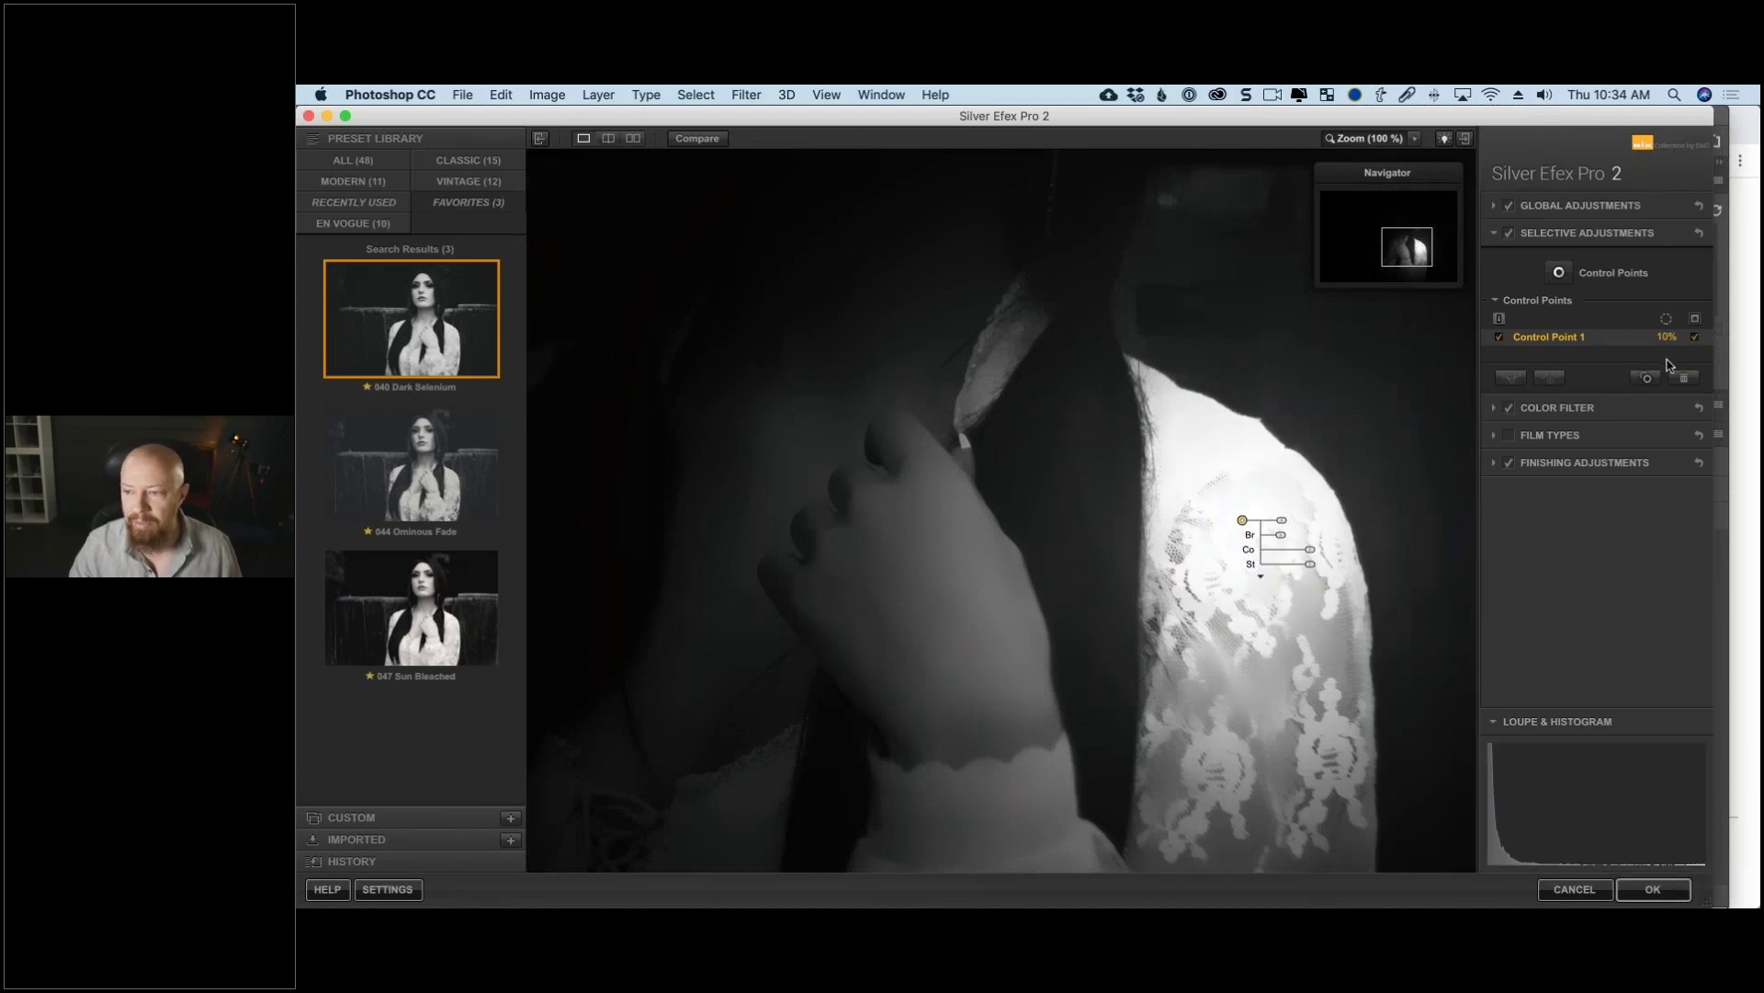
pyautogui.click(1696, 336)
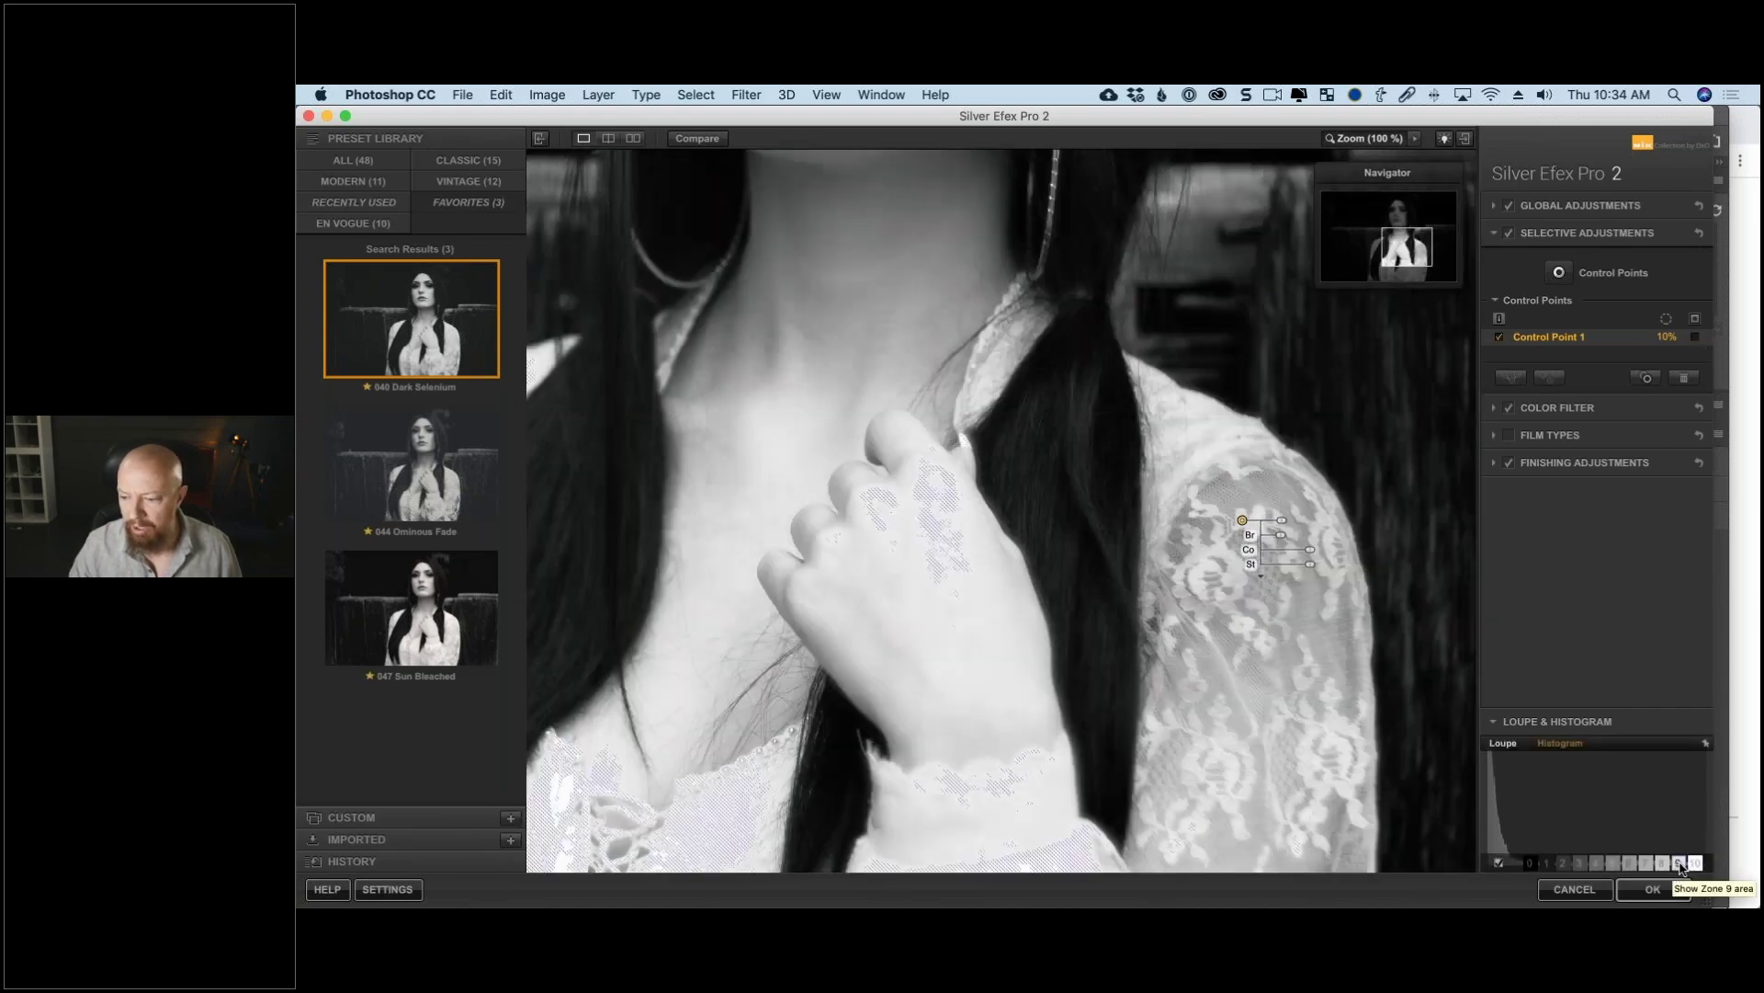
pyautogui.moveTo(1677, 867)
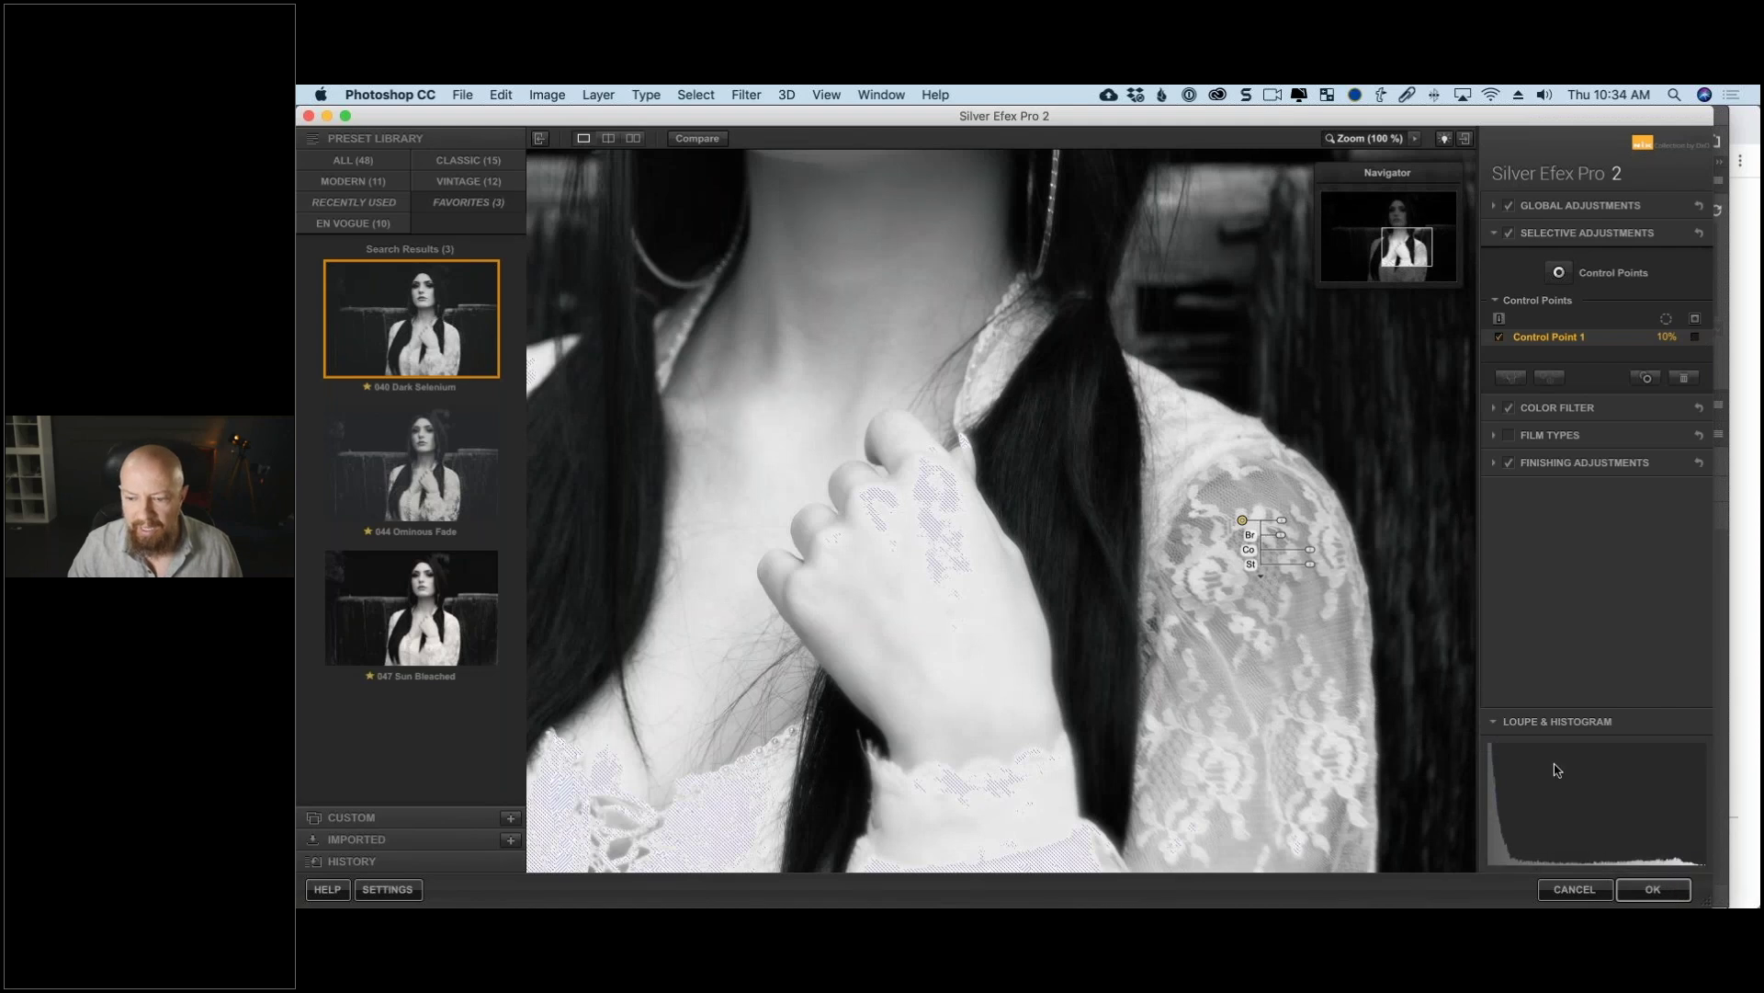
pyautogui.click(1677, 863)
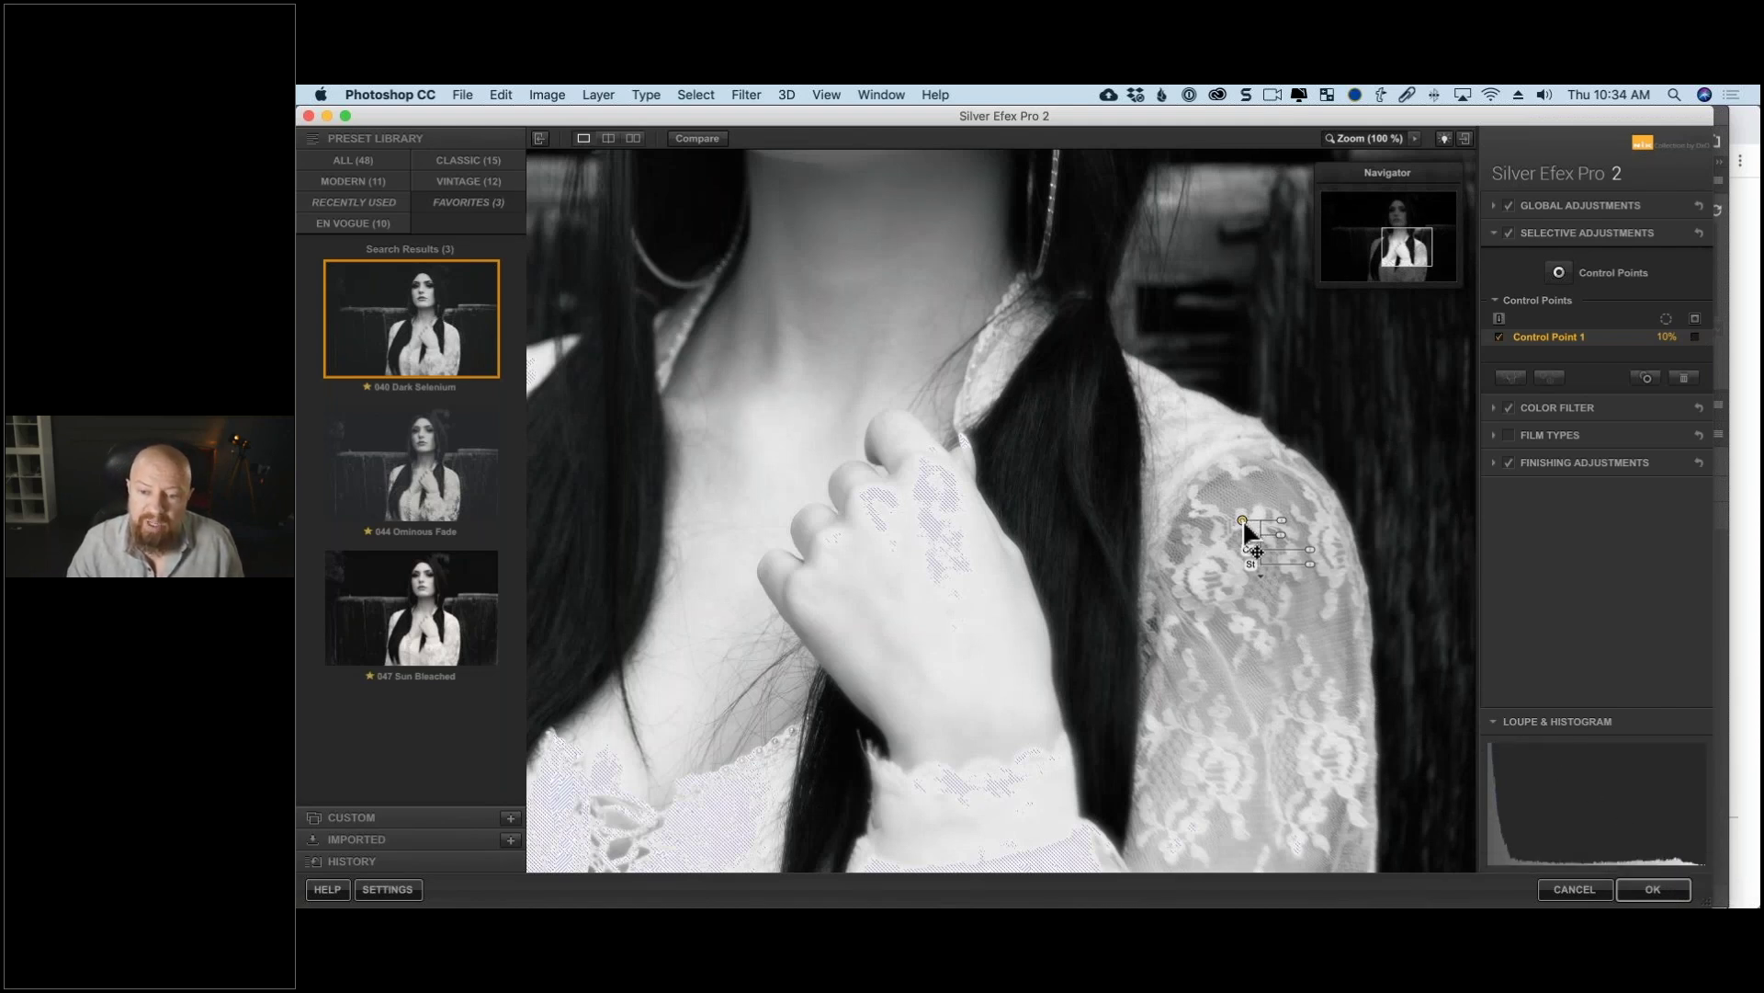
# Step: Compare the sleeve with the control point's effect off and on, and raise its brightness slightly
pyautogui.click(1501, 340)
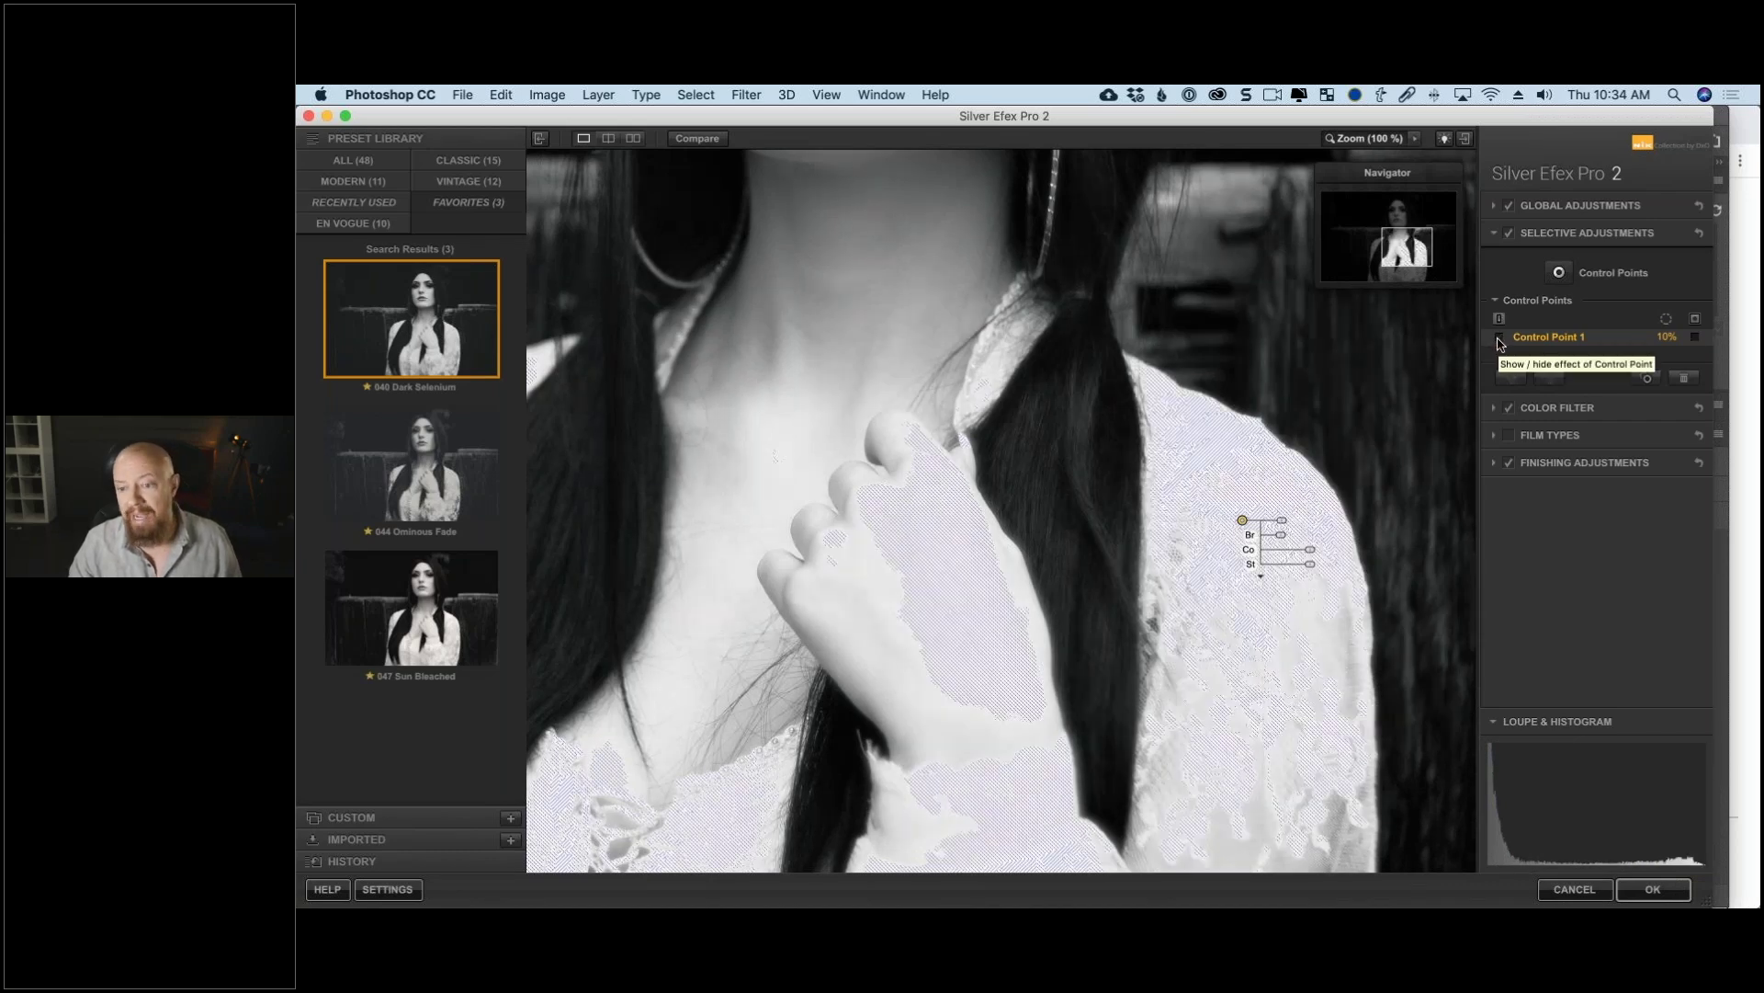
pyautogui.click(1499, 339)
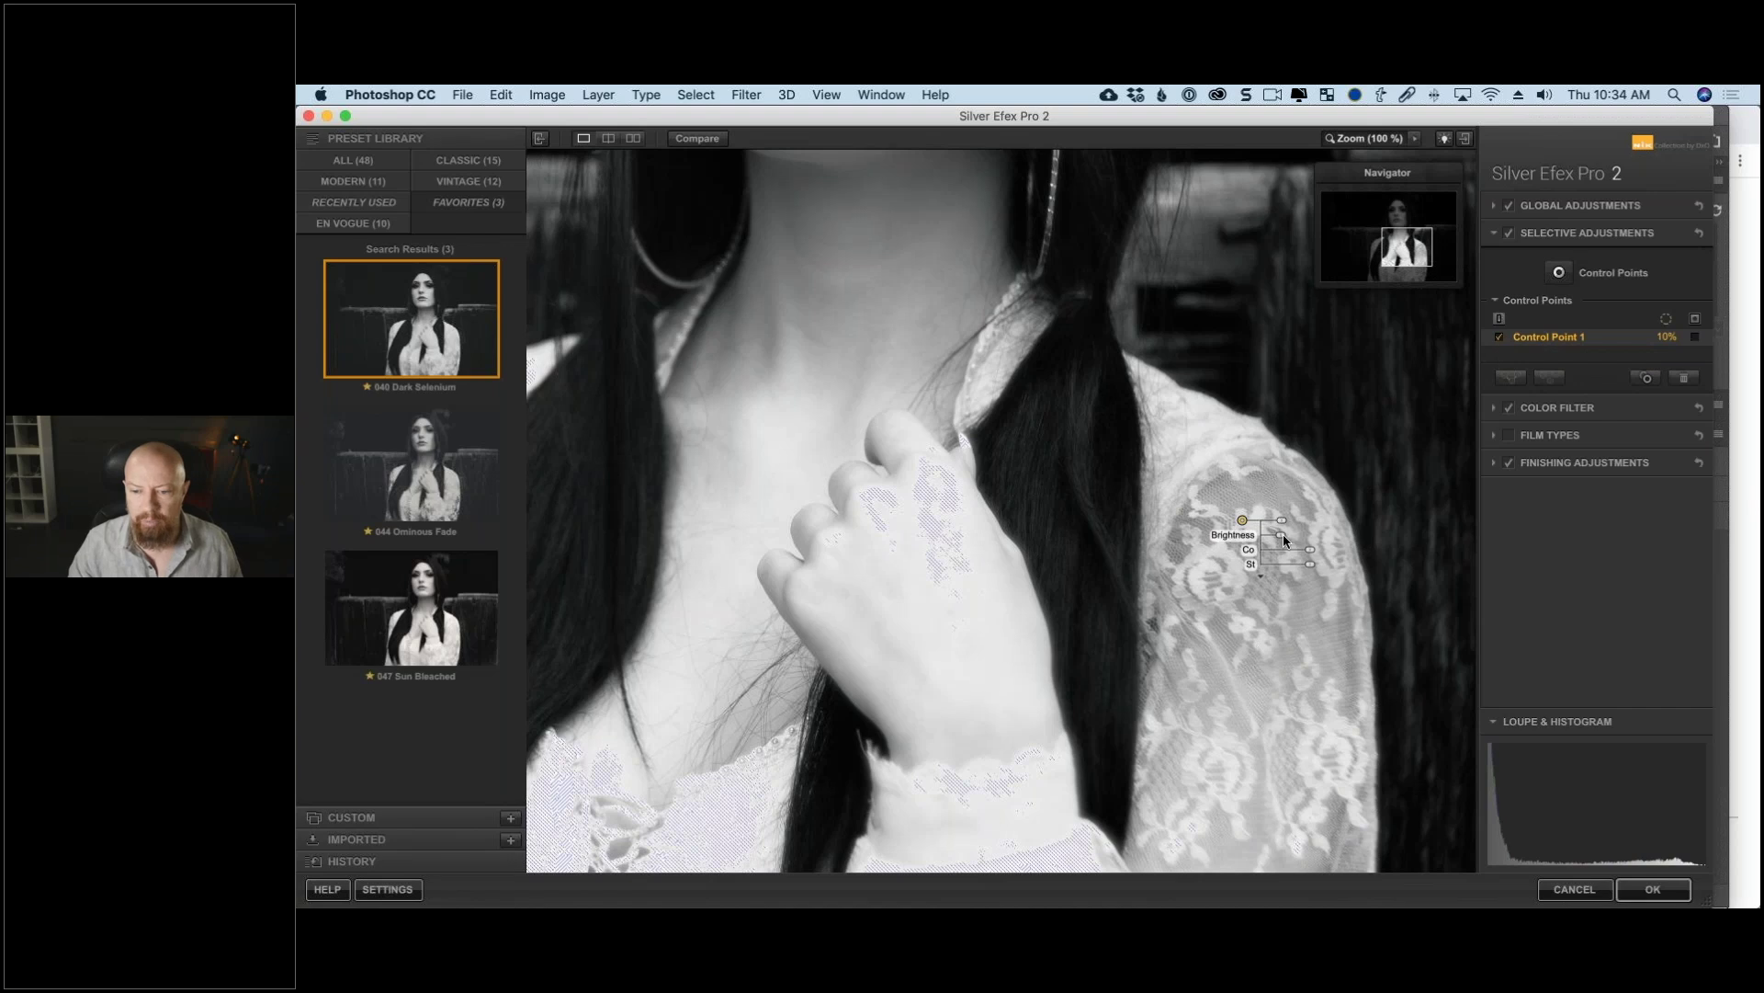
pyautogui.moveTo(1284, 536)
pyautogui.mouseDown()
pyautogui.moveTo(1299, 534)
pyautogui.moveTo(1285, 539)
pyautogui.mouseUp()
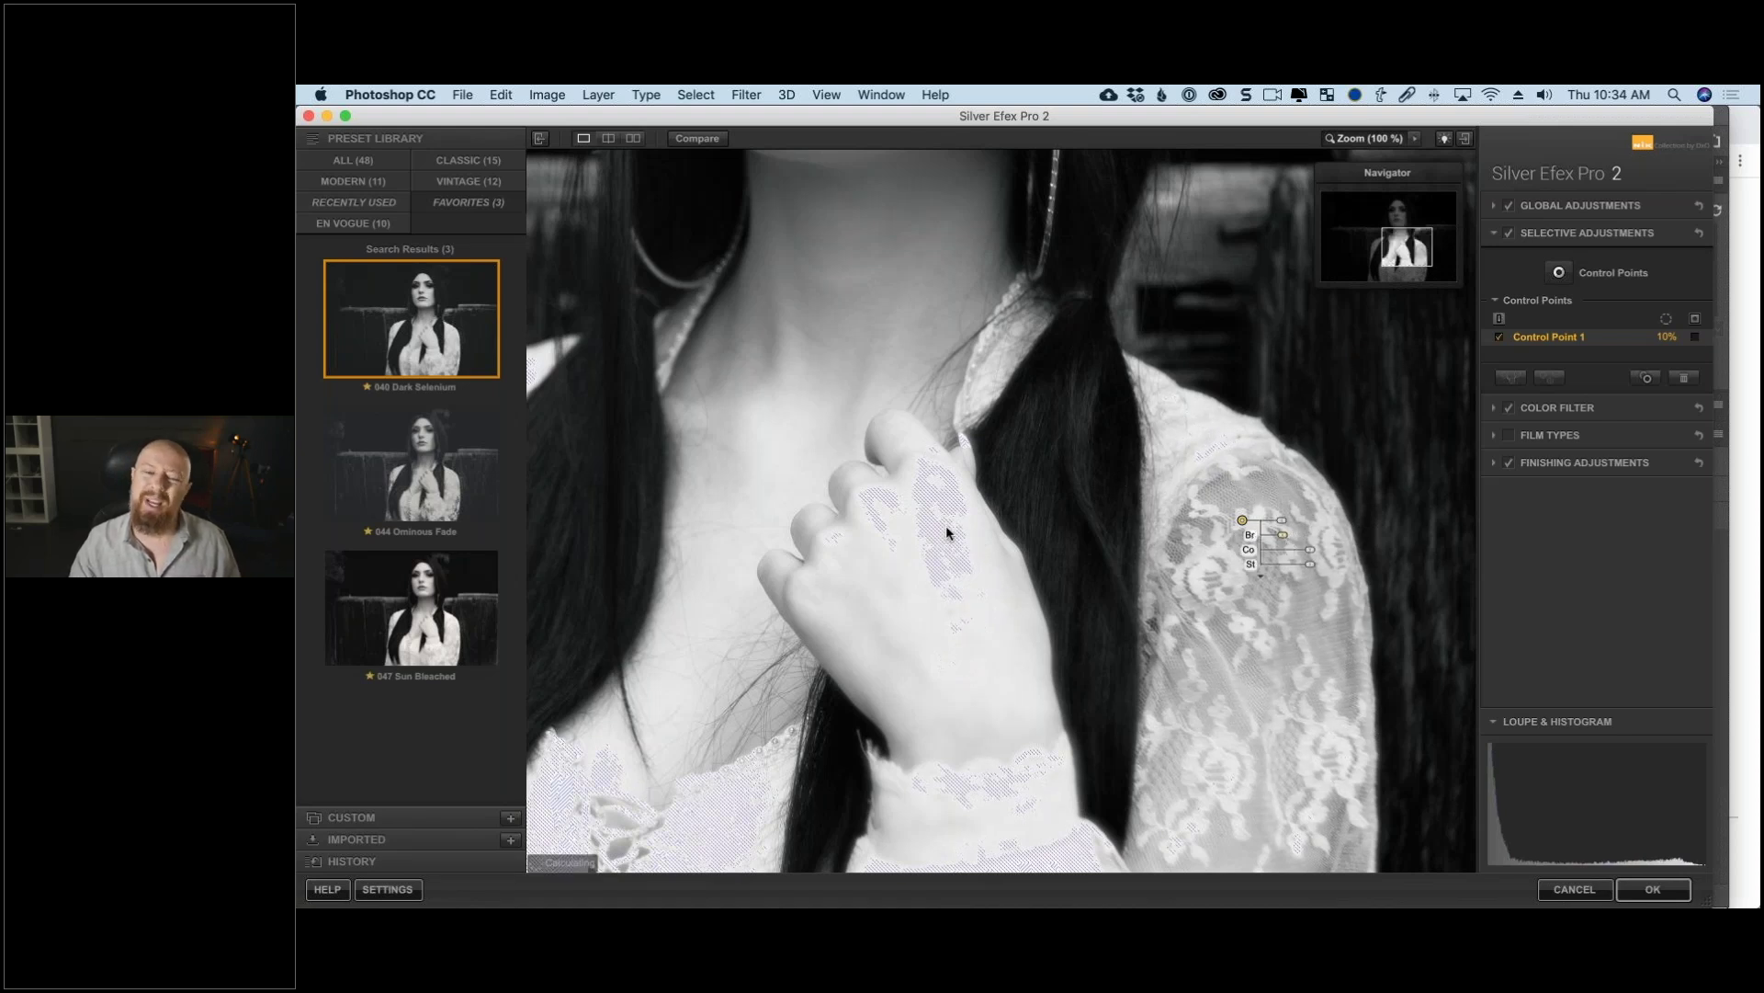
# Step: Try a second control point with a size of 4% on the back of the hand and delete it
pyautogui.click(1559, 272)
pyautogui.click(933, 532)
pyautogui.moveTo(981, 537); pyautogui.dragTo(971, 548)
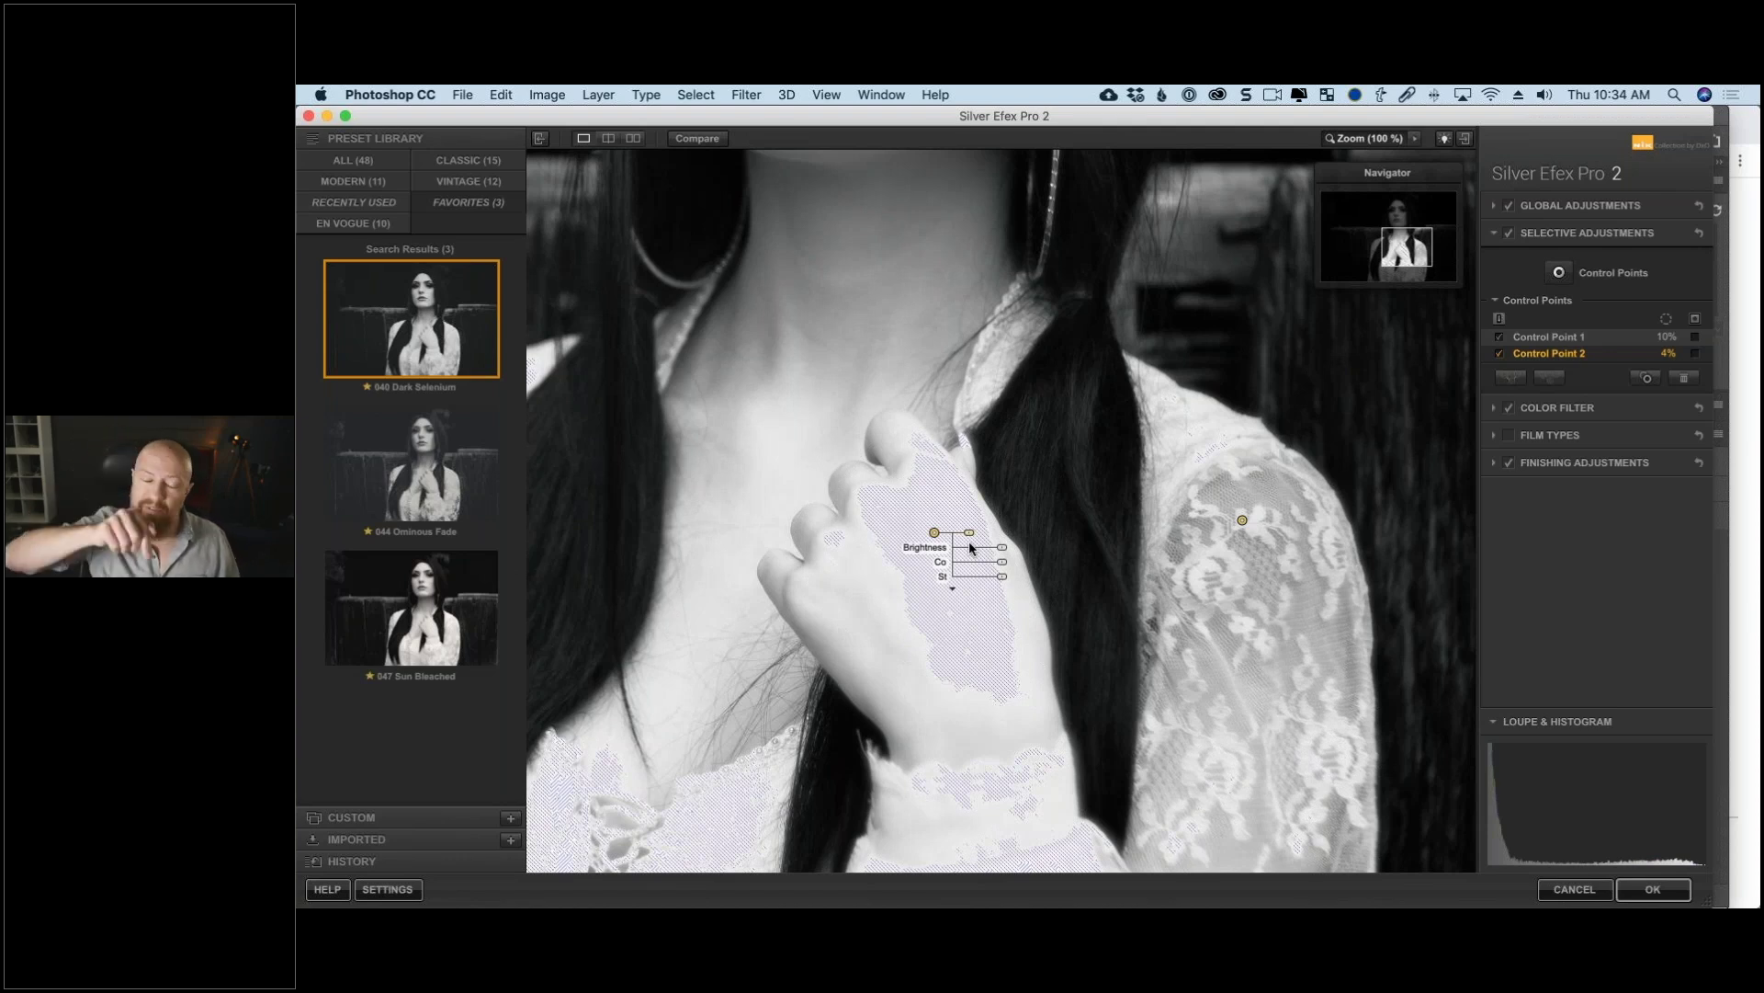
pyautogui.press('BackSpace')
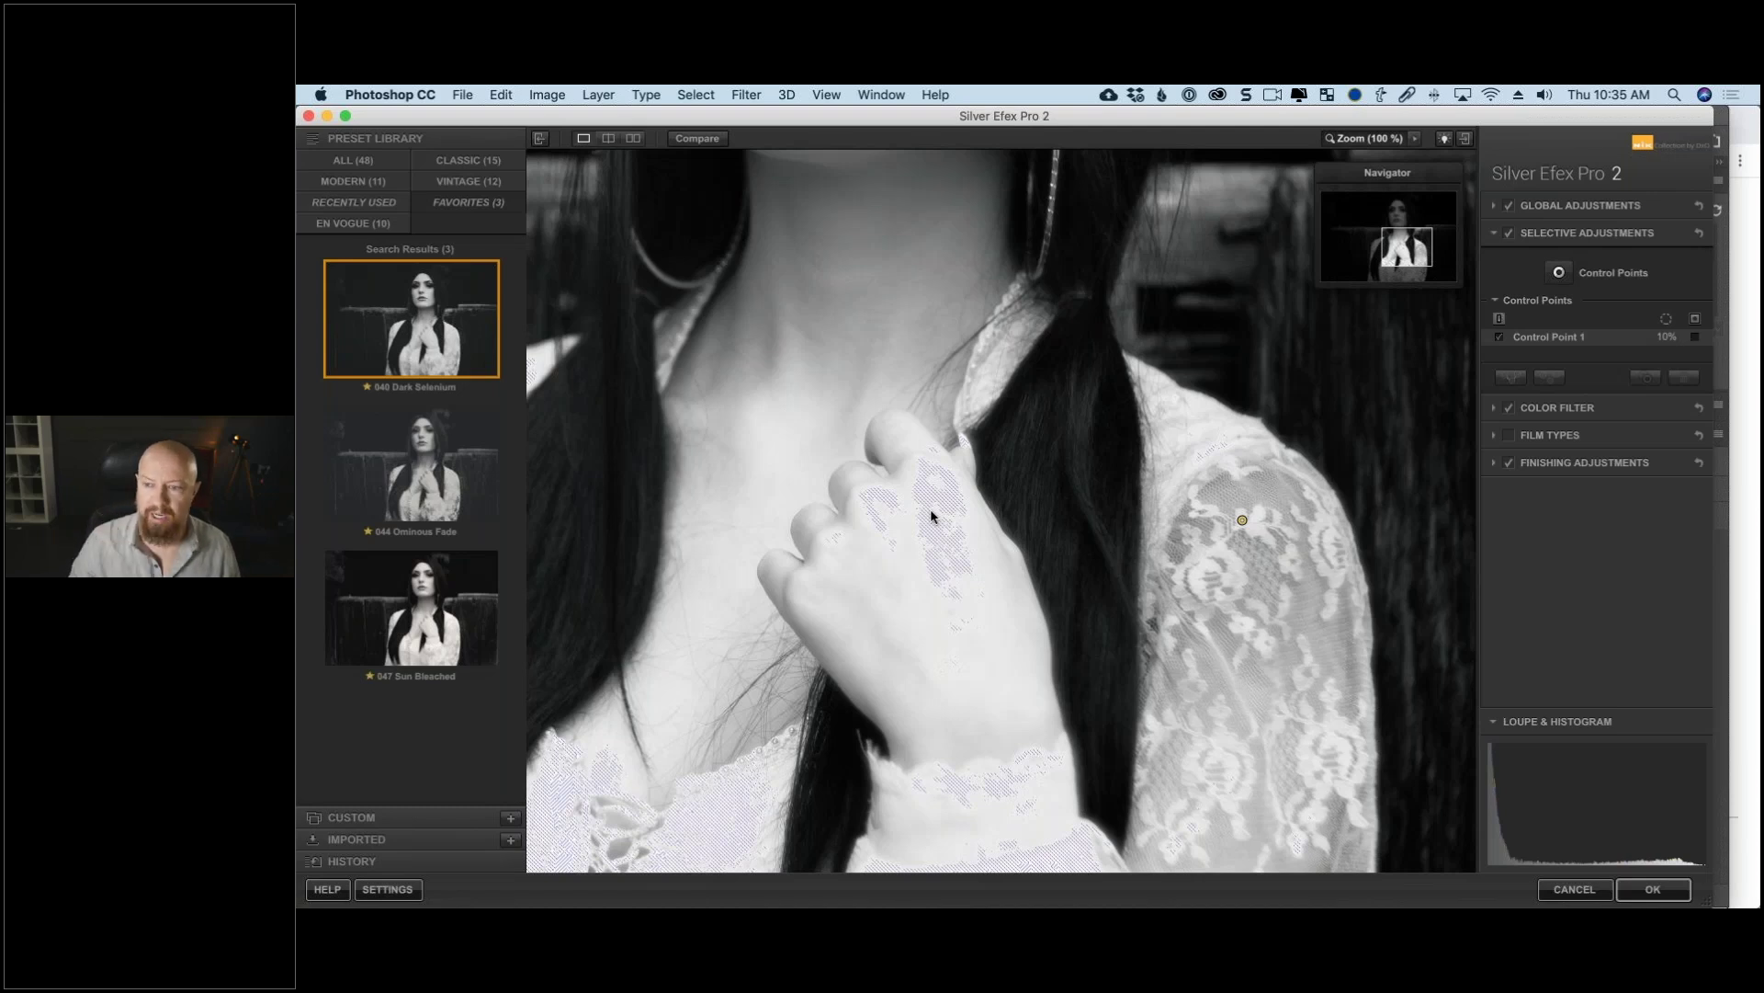
# Step: Toggle the effect of Control Point 1 off and on, and add a second control point on the back of the hand
pyautogui.click(1498, 337)
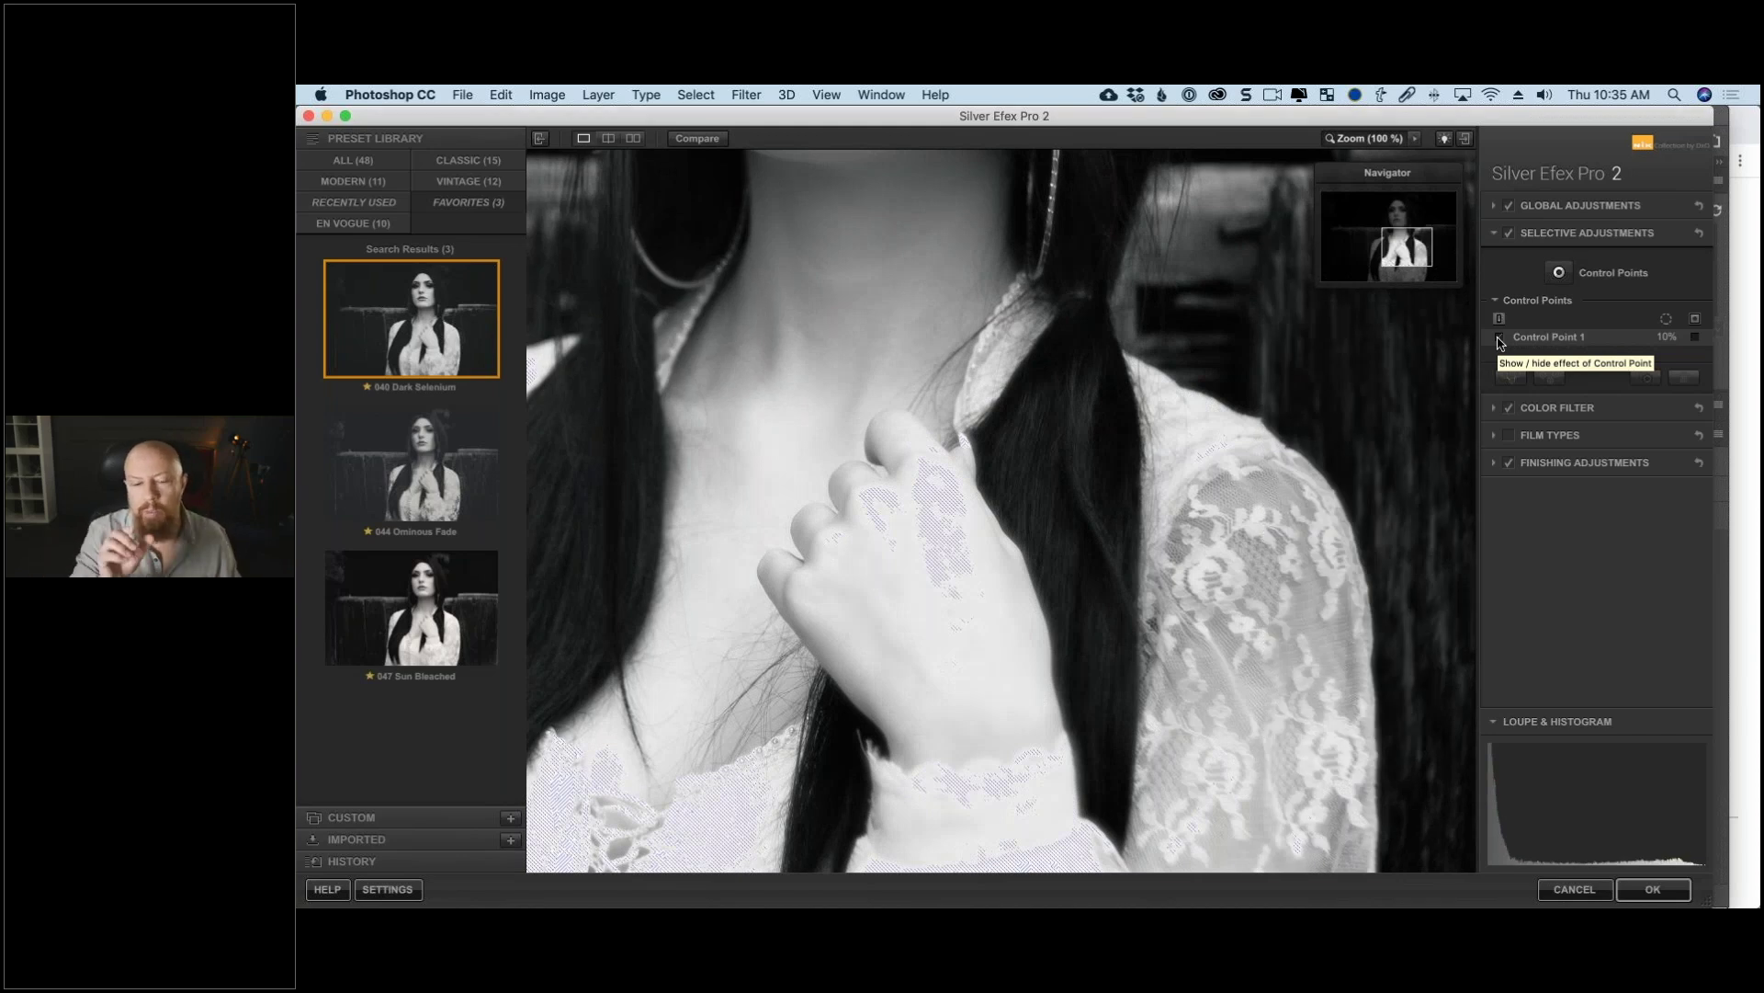
pyautogui.click(1501, 343)
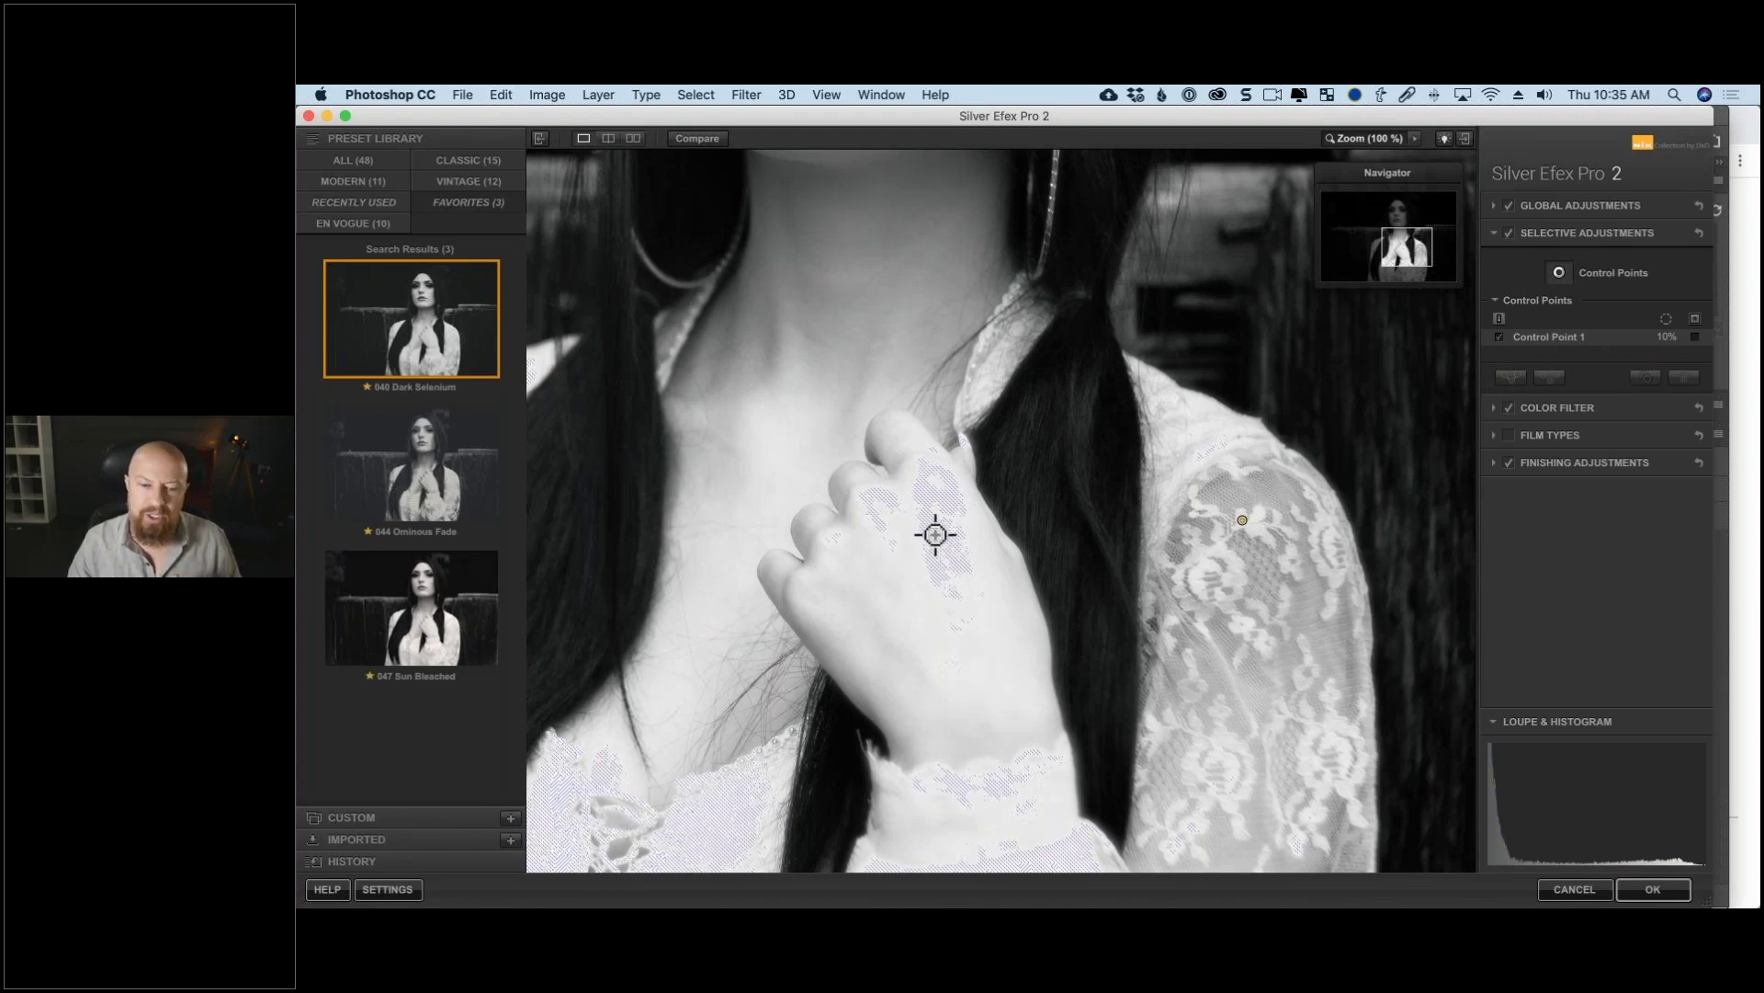
pyautogui.click(936, 534)
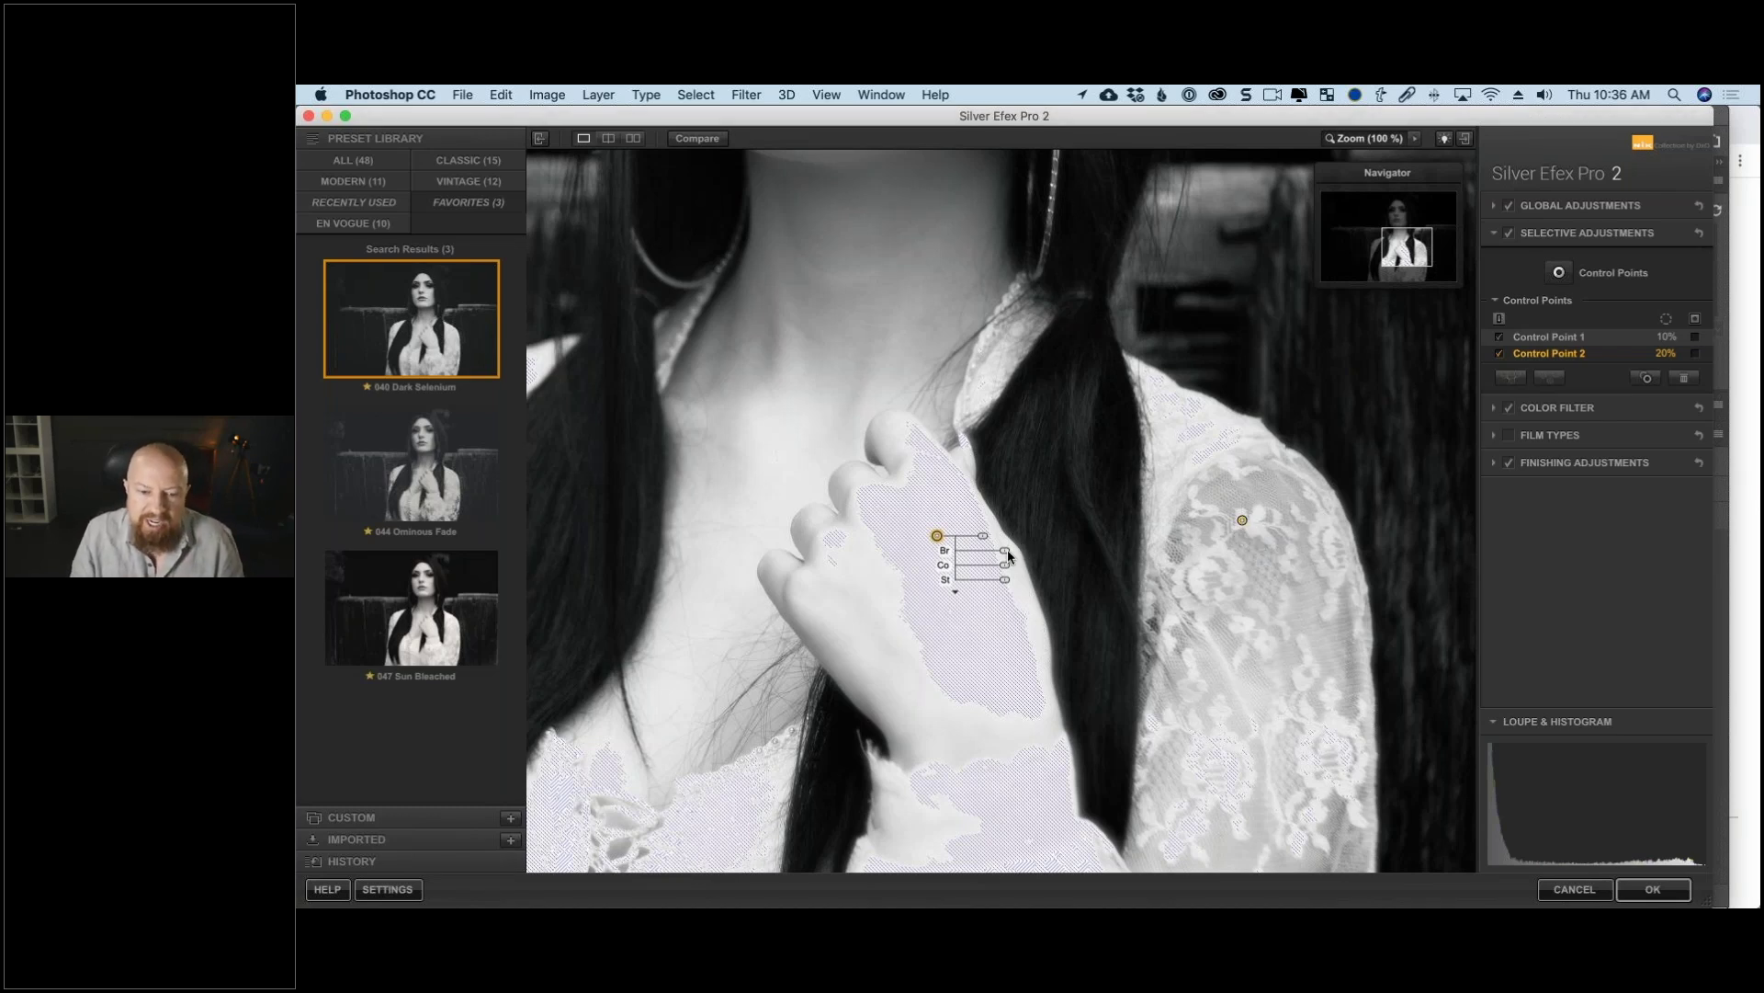
# Step: Lower the brightness of Control Point 2 on the hand and compare the full image with the selective adjustments off and on
pyautogui.moveTo(1005, 555); pyautogui.dragTo(990, 549)
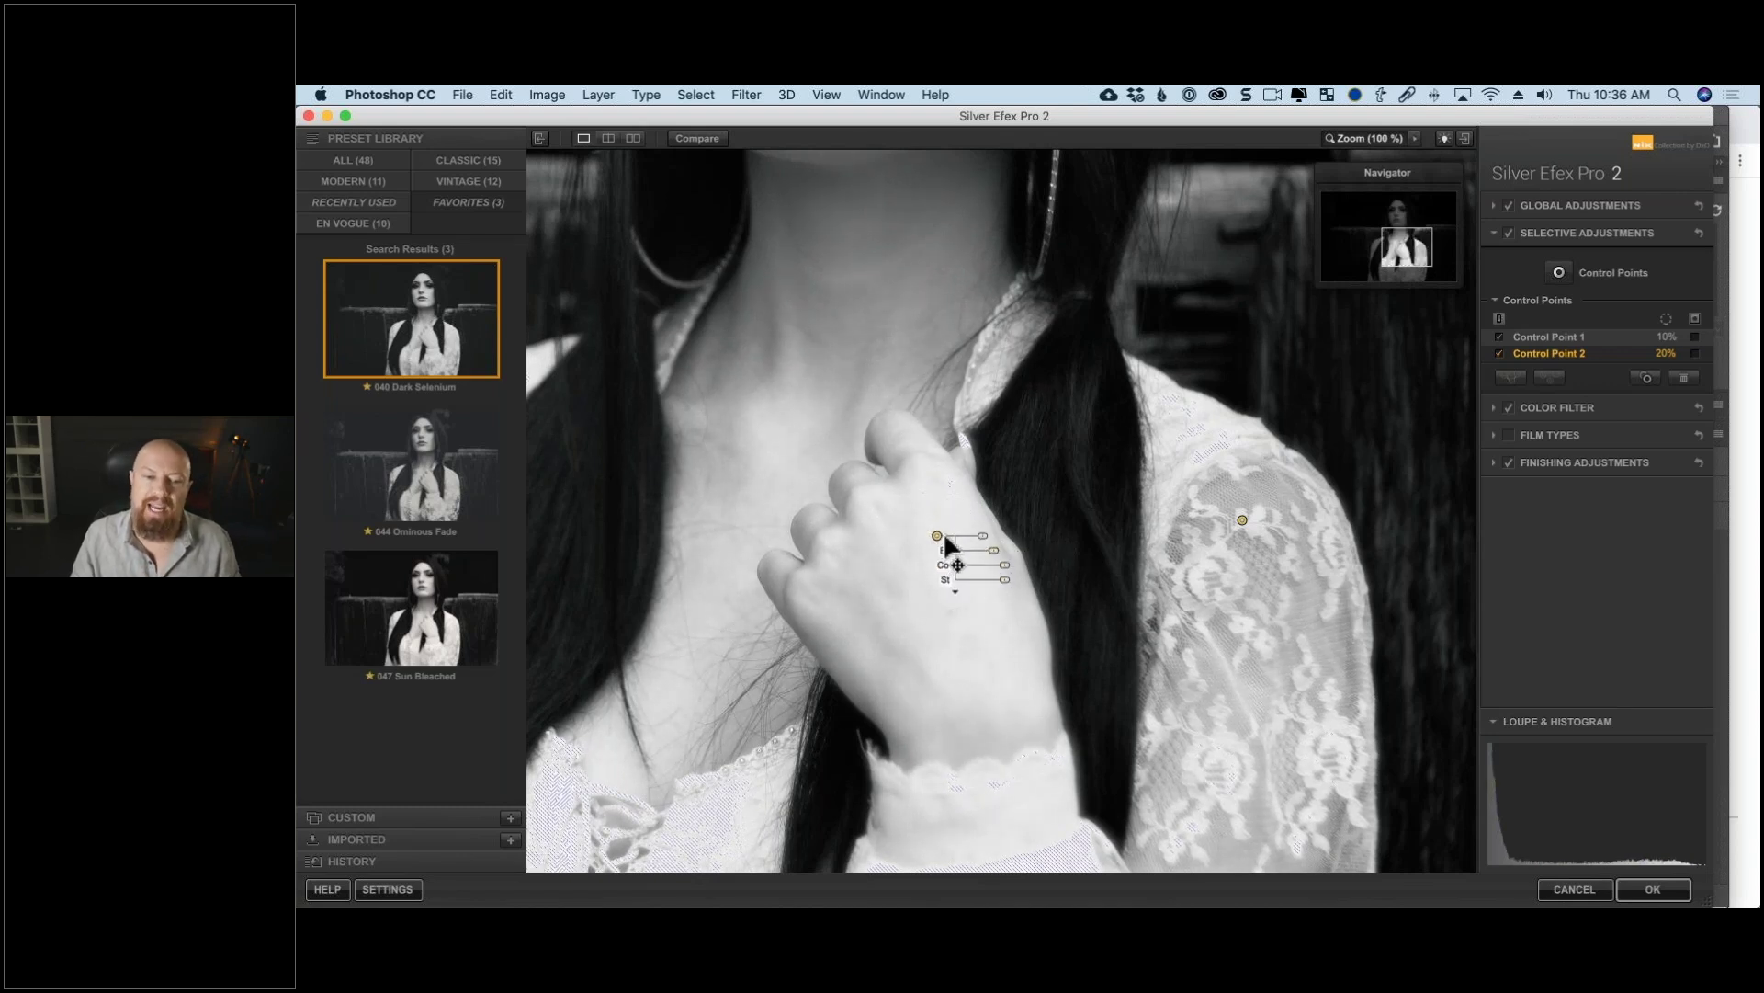
pyautogui.click(1367, 138)
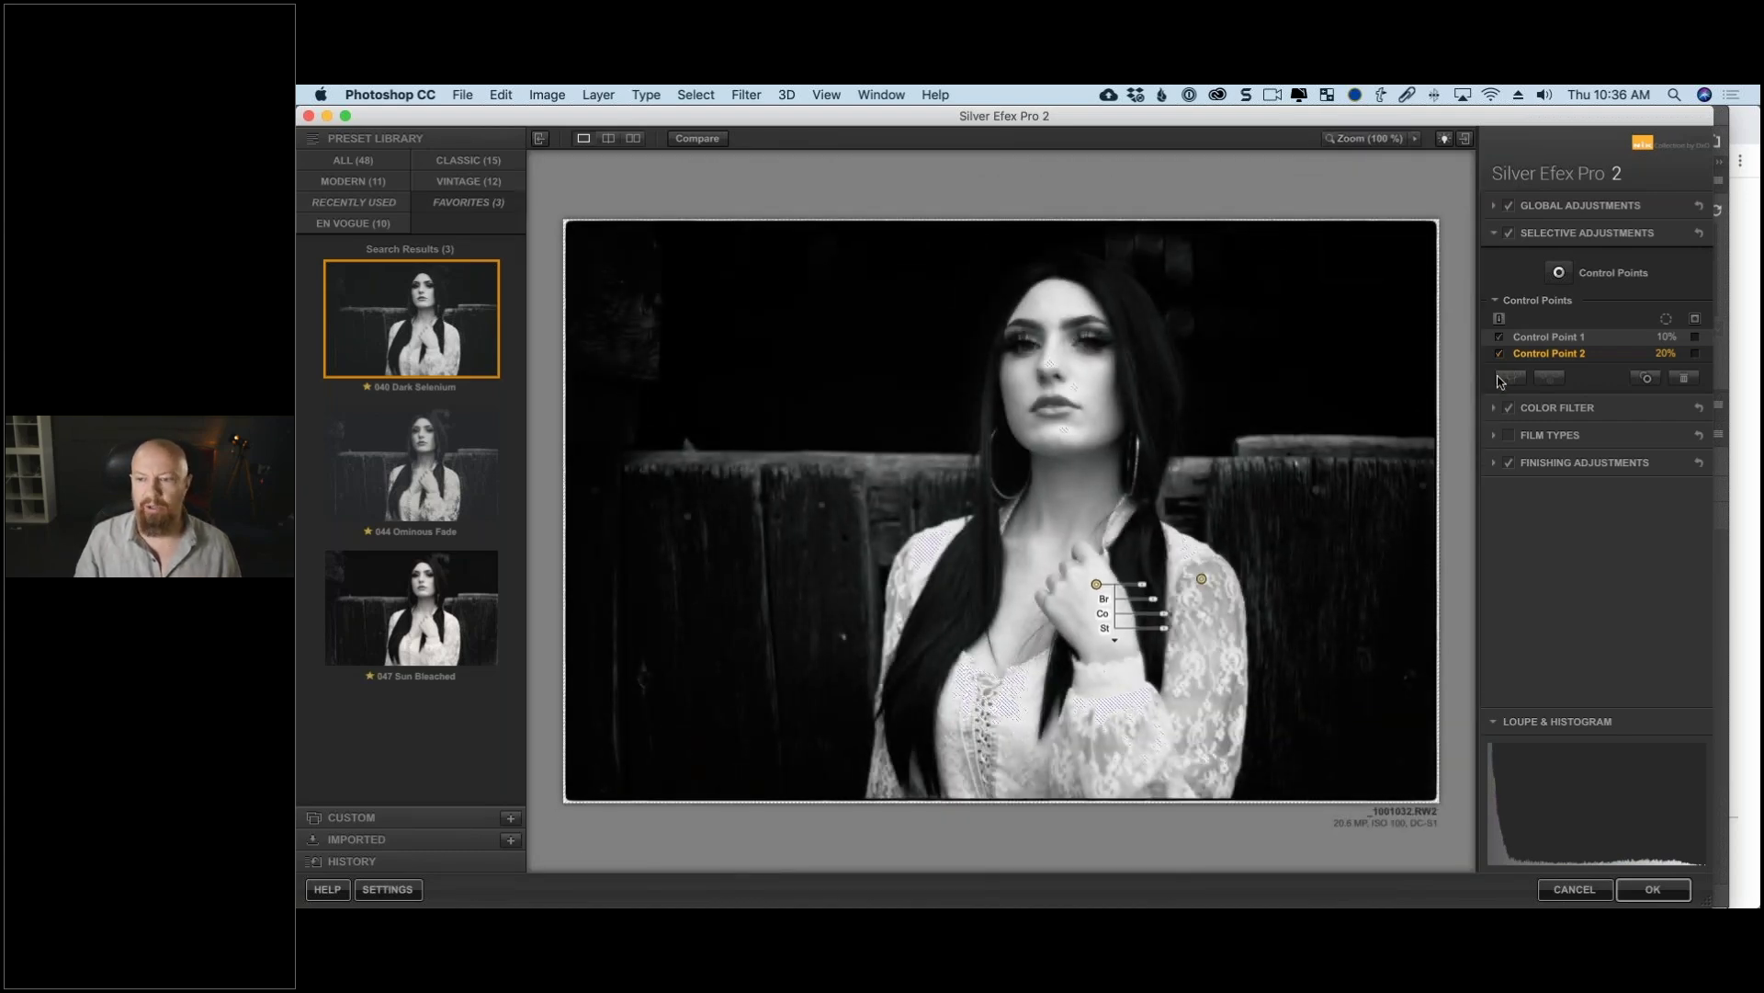
pyautogui.click(1508, 233)
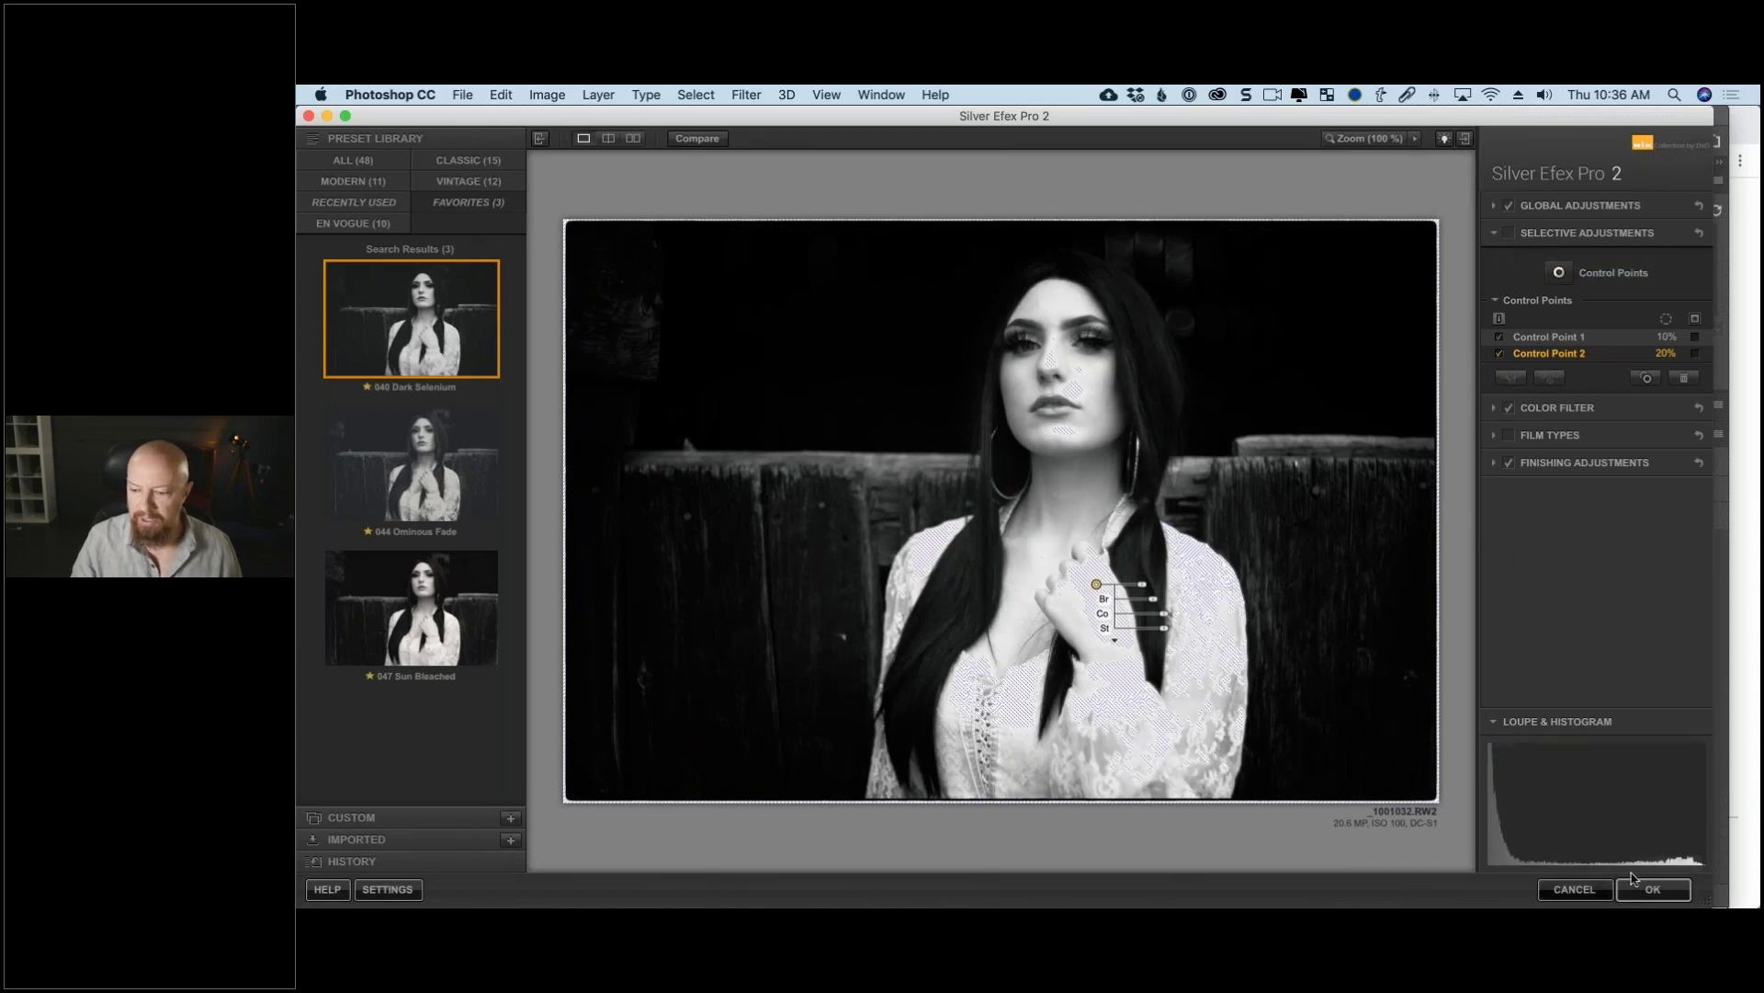
pyautogui.click(1391, 619)
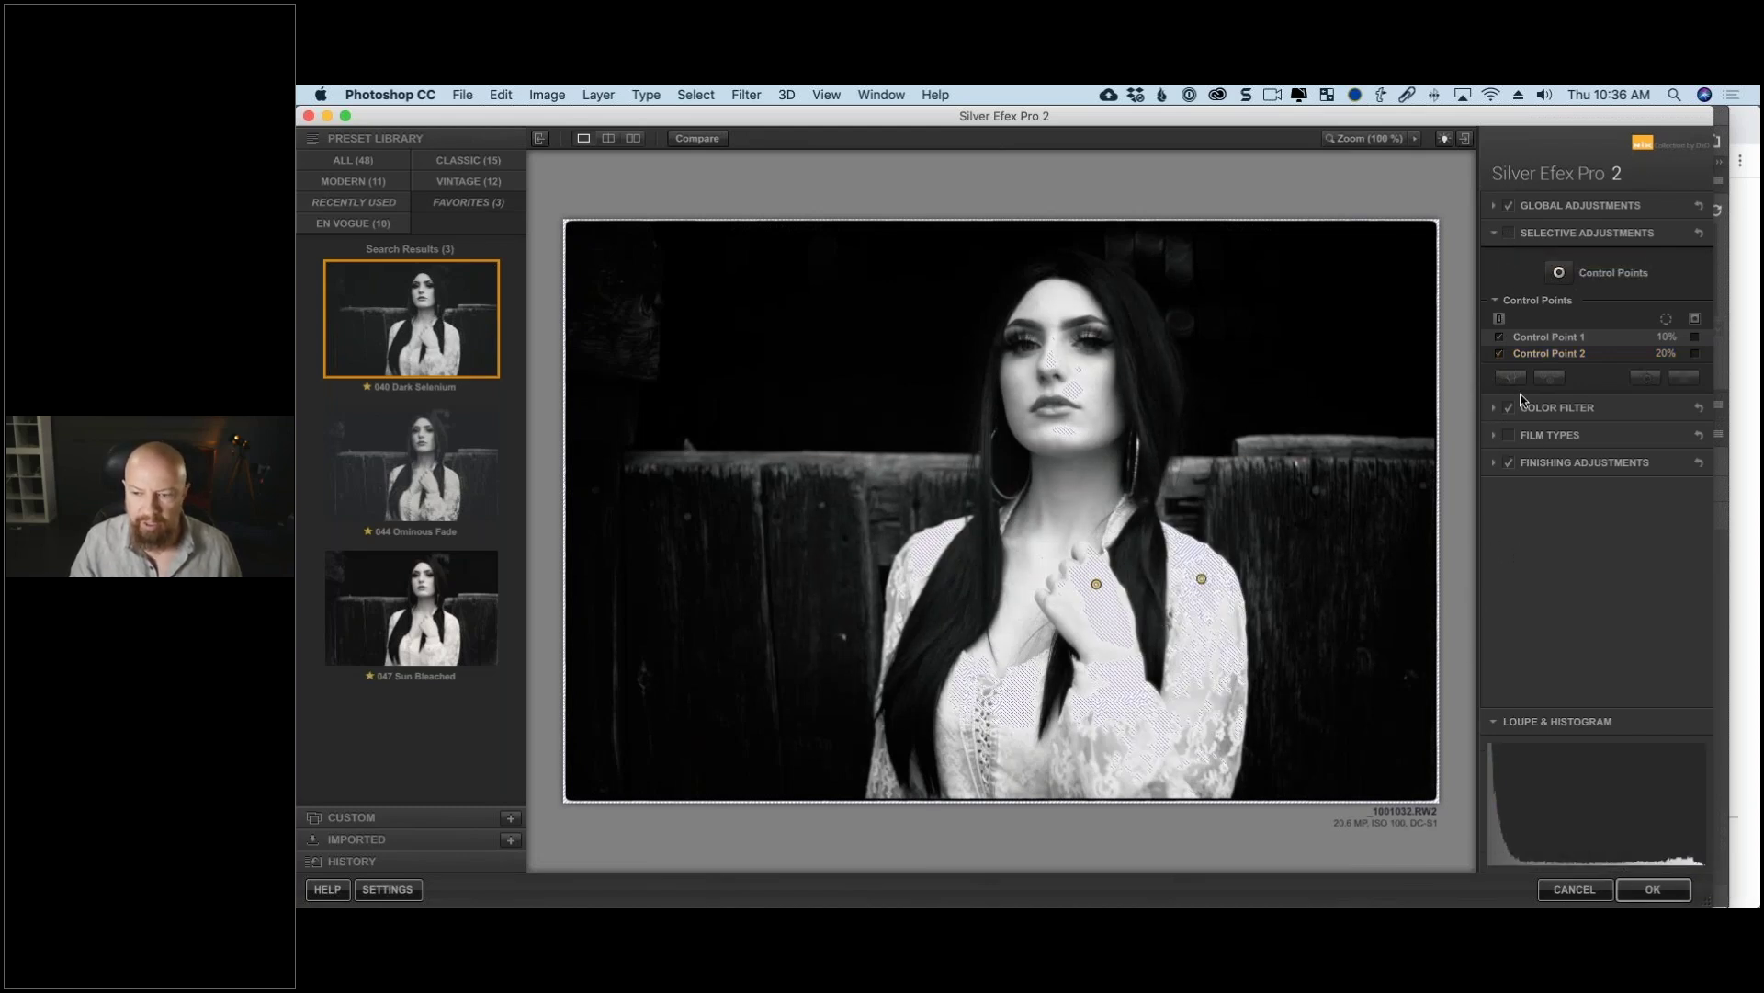
pyautogui.click(1509, 234)
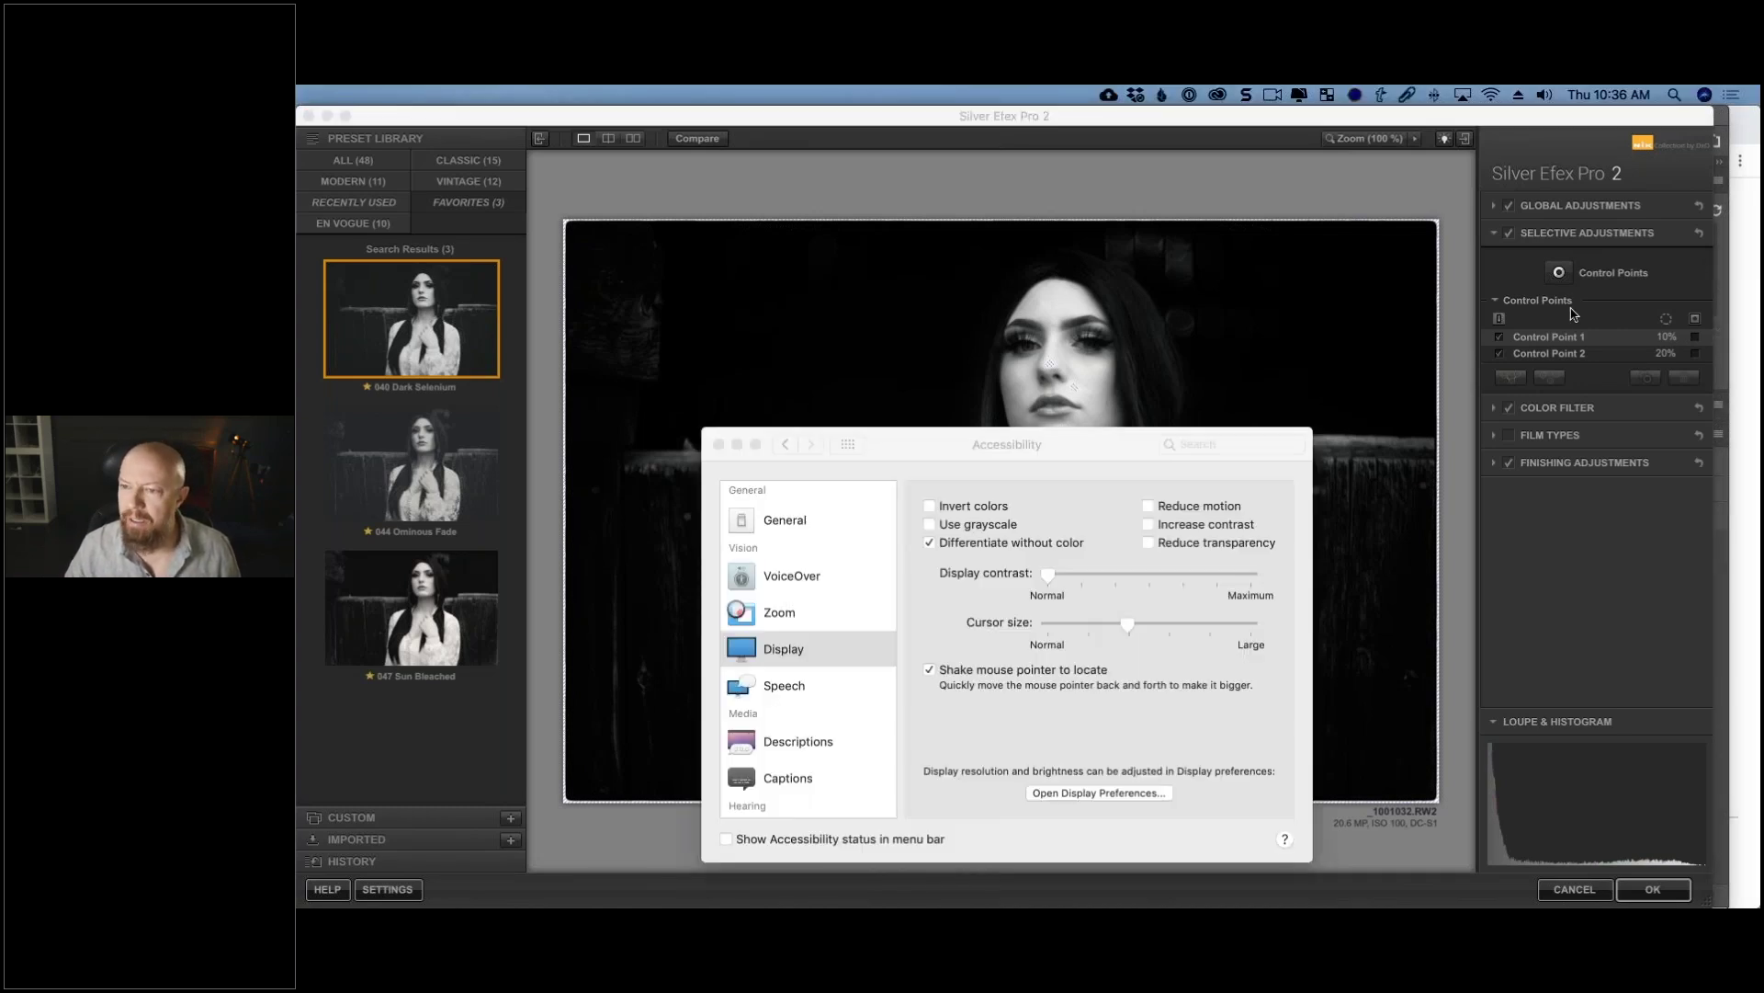
pyautogui.press('super+w')
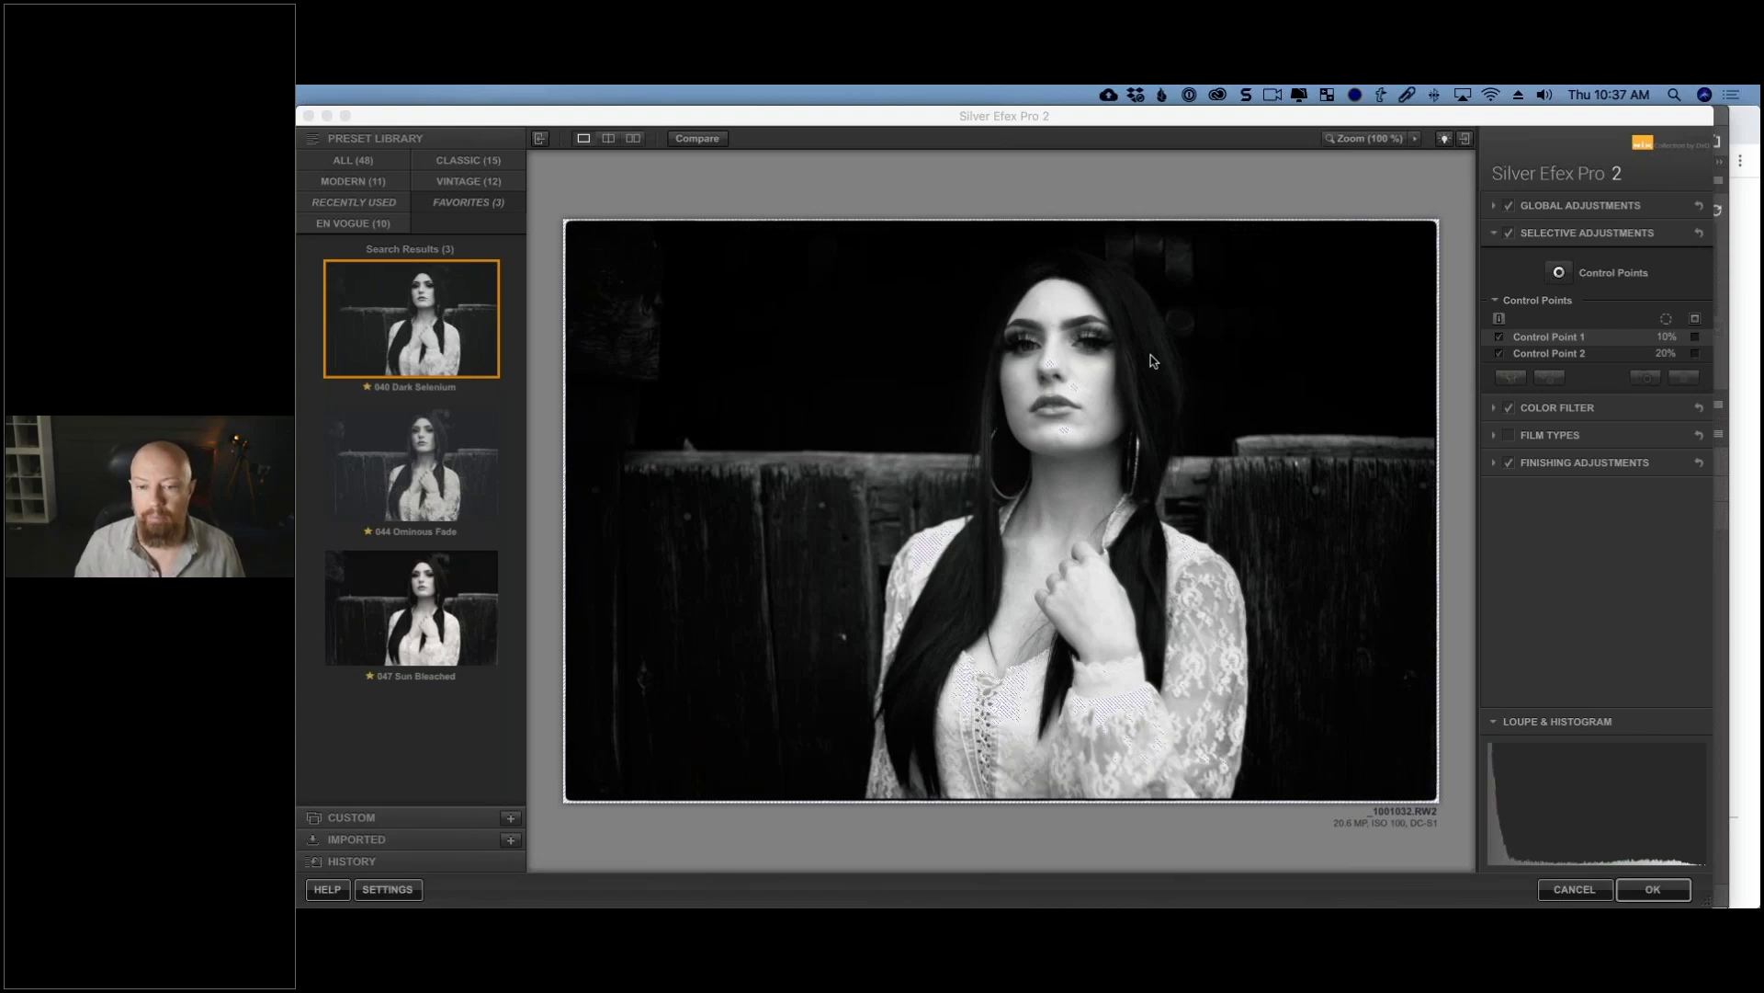
# Step: Add a third control point on the dark hair beside the face and show its mask
pyautogui.click(1379, 140)
pyautogui.moveTo(1414, 230); pyautogui.dragTo(1419, 196)
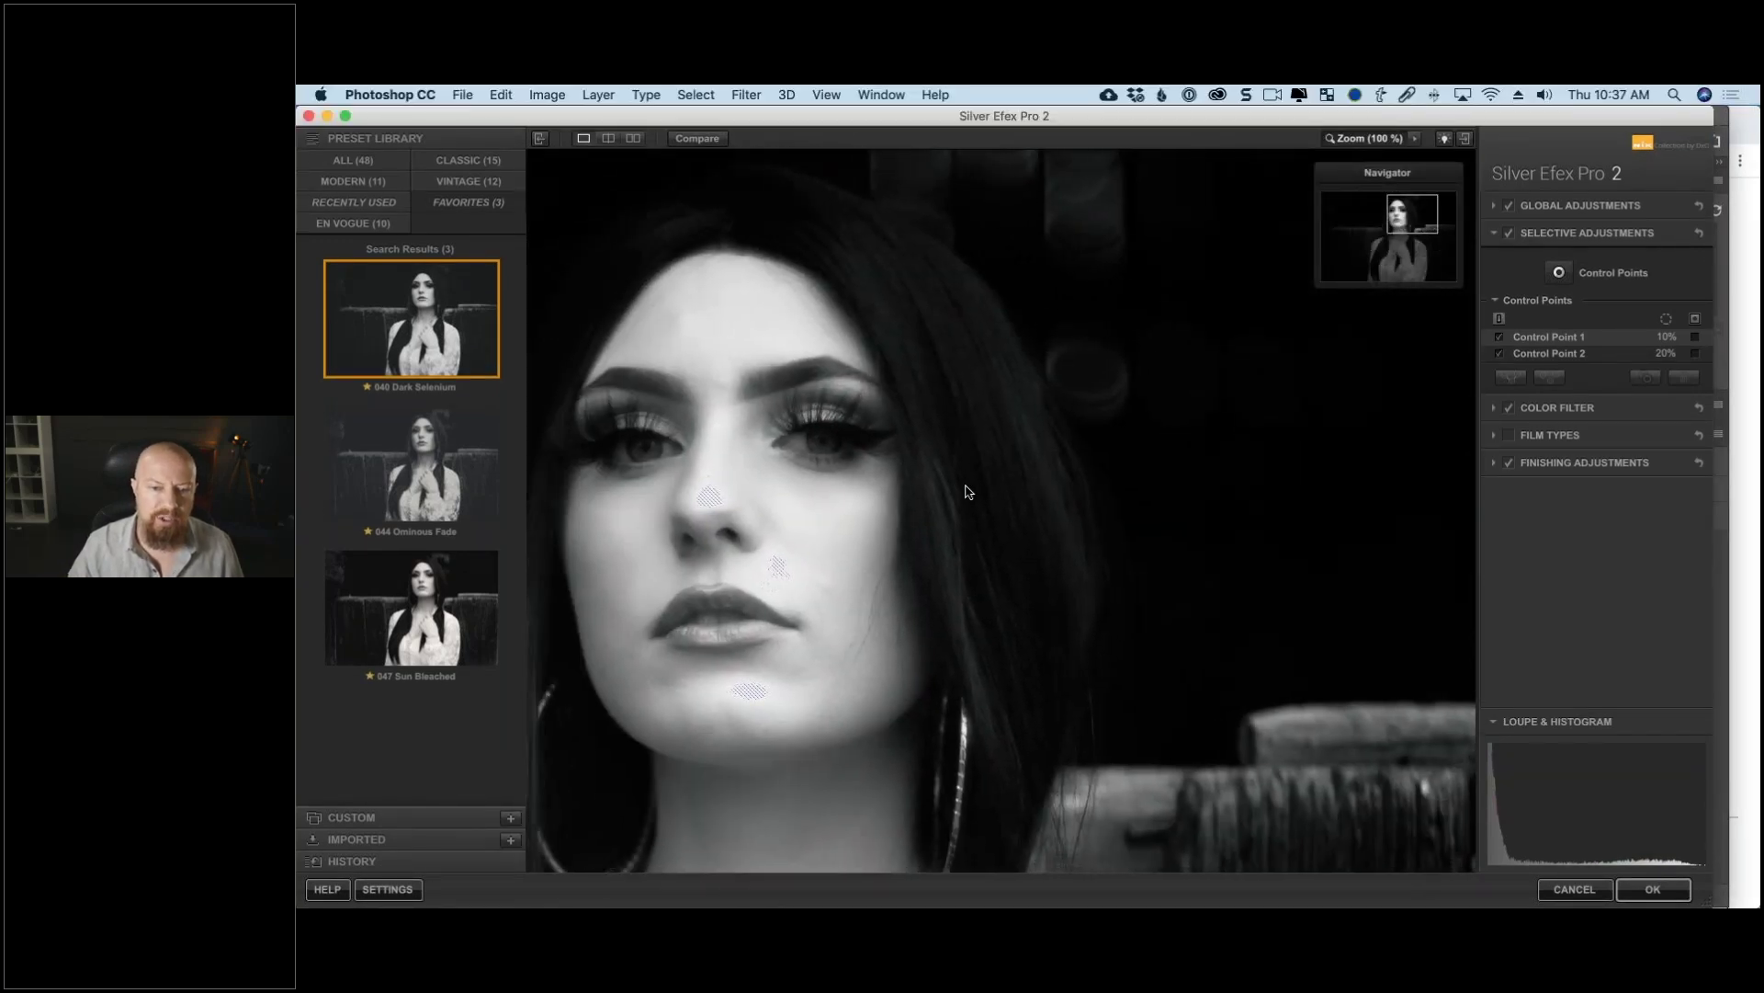
pyautogui.moveTo(966, 492); pyautogui.dragTo(992, 495)
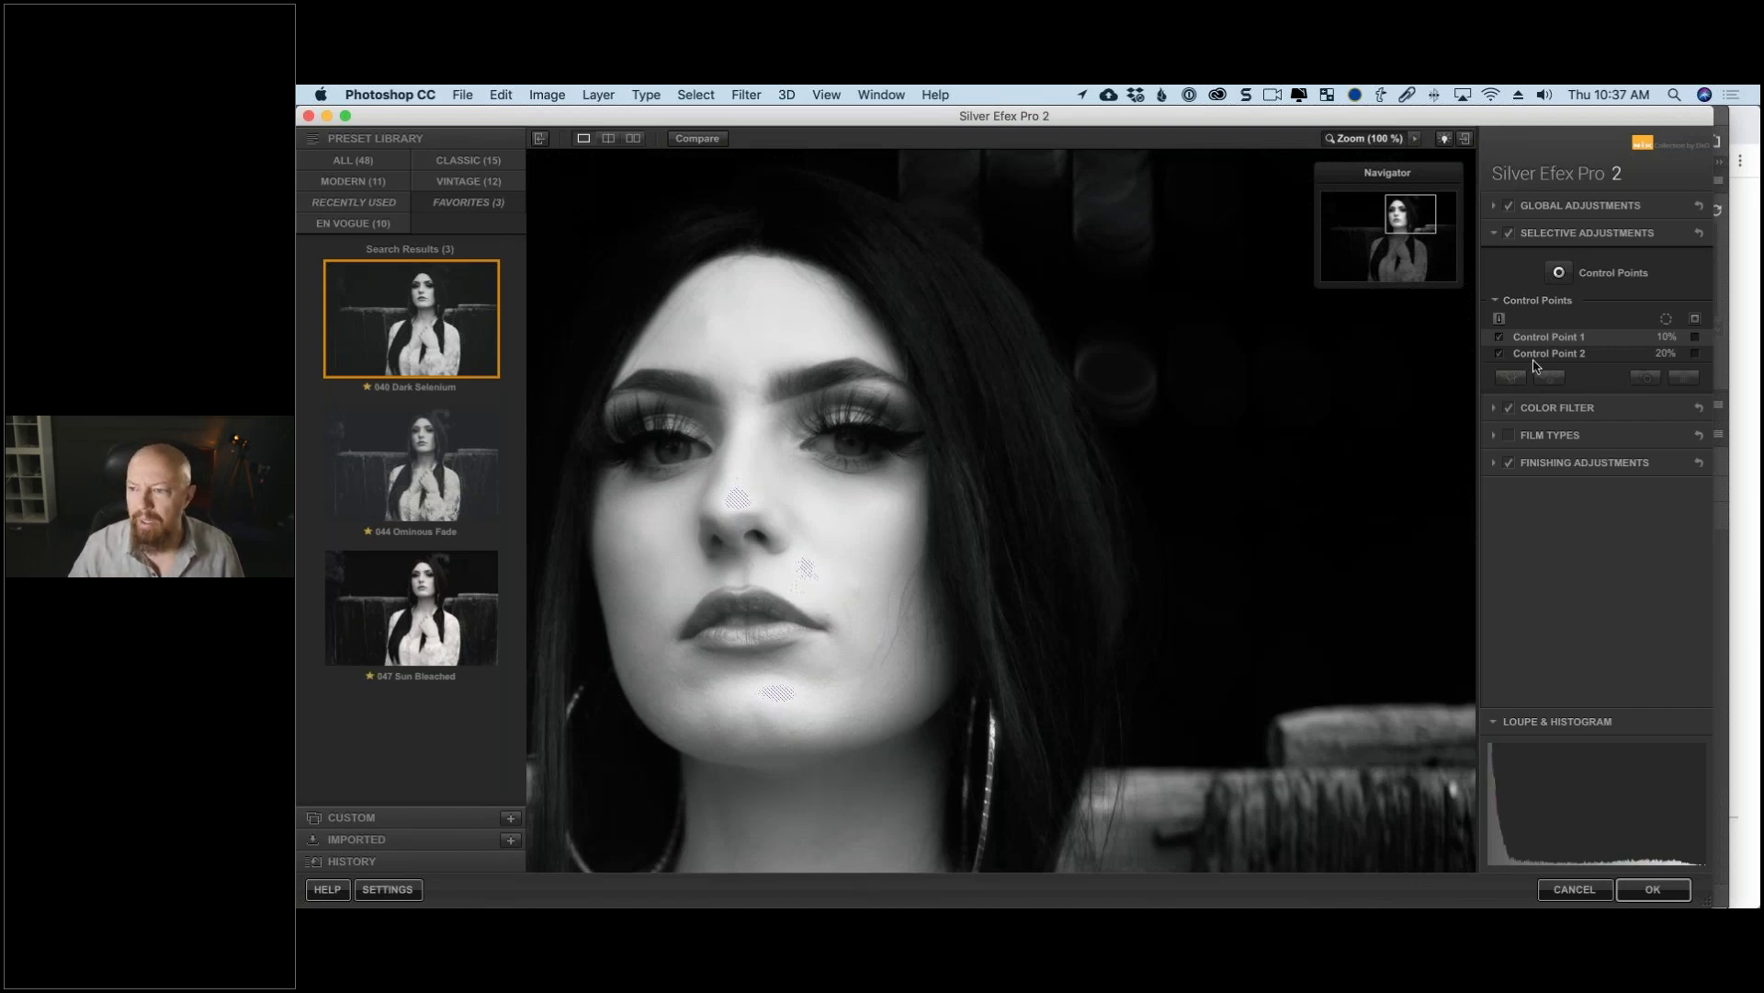
pyautogui.click(1696, 359)
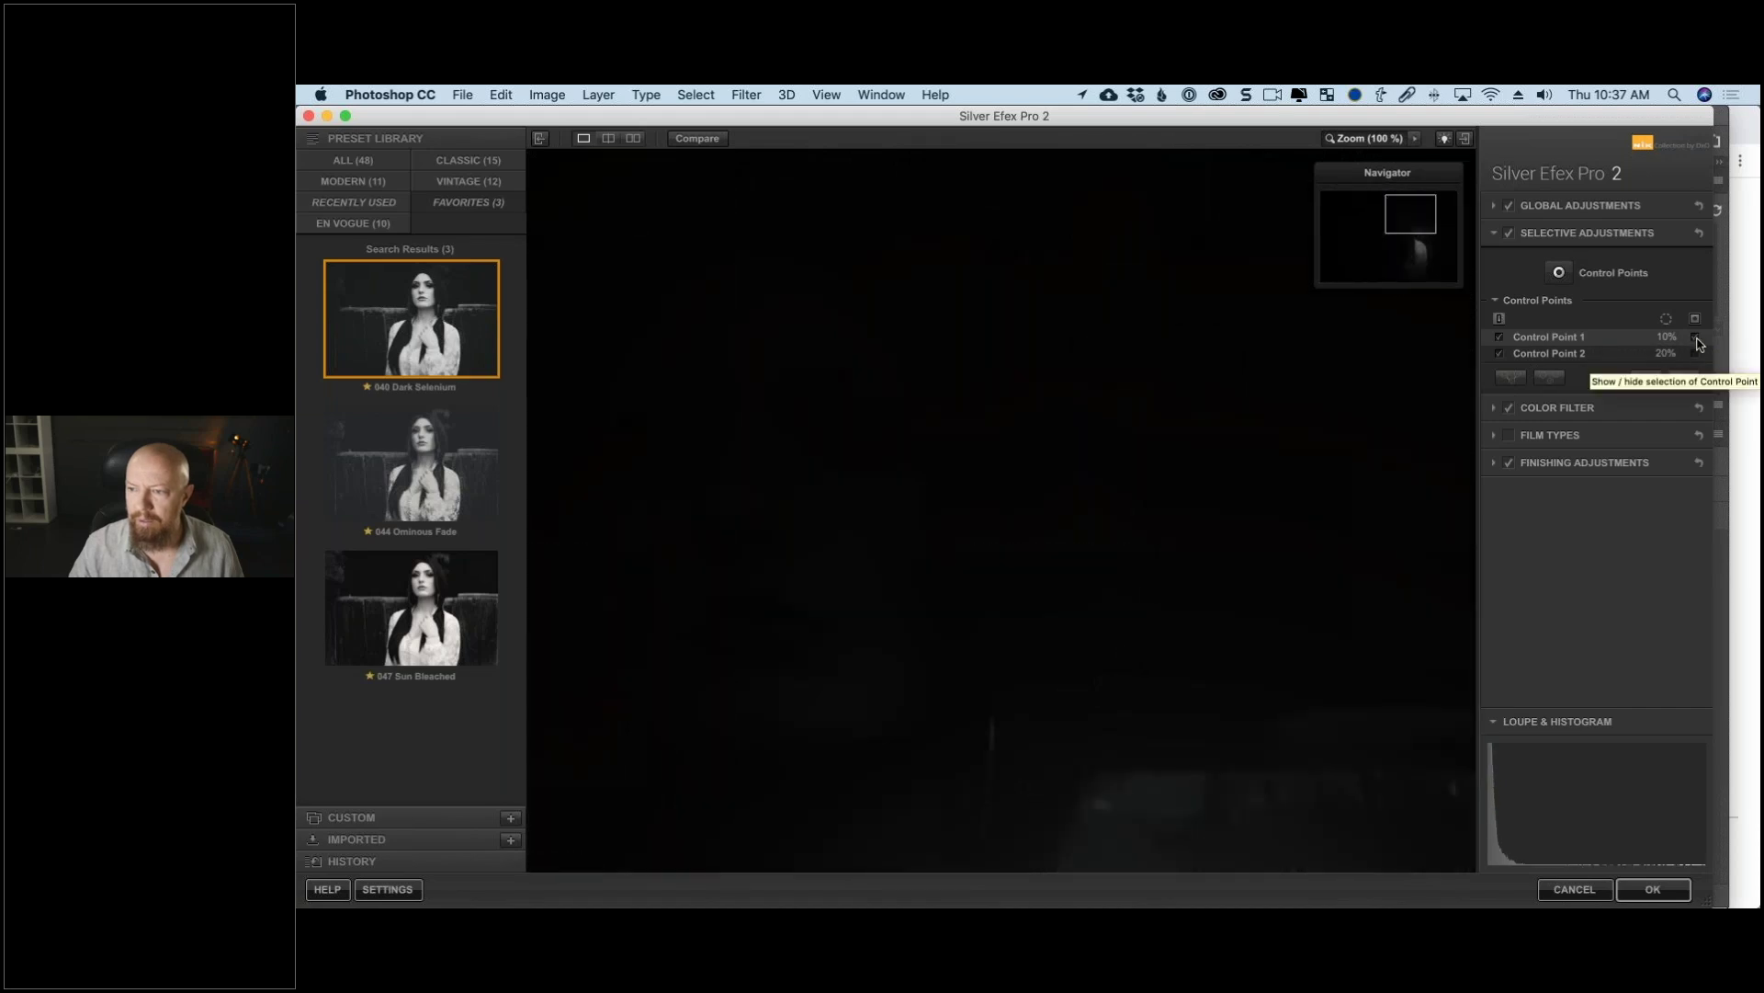
pyautogui.click(1561, 274)
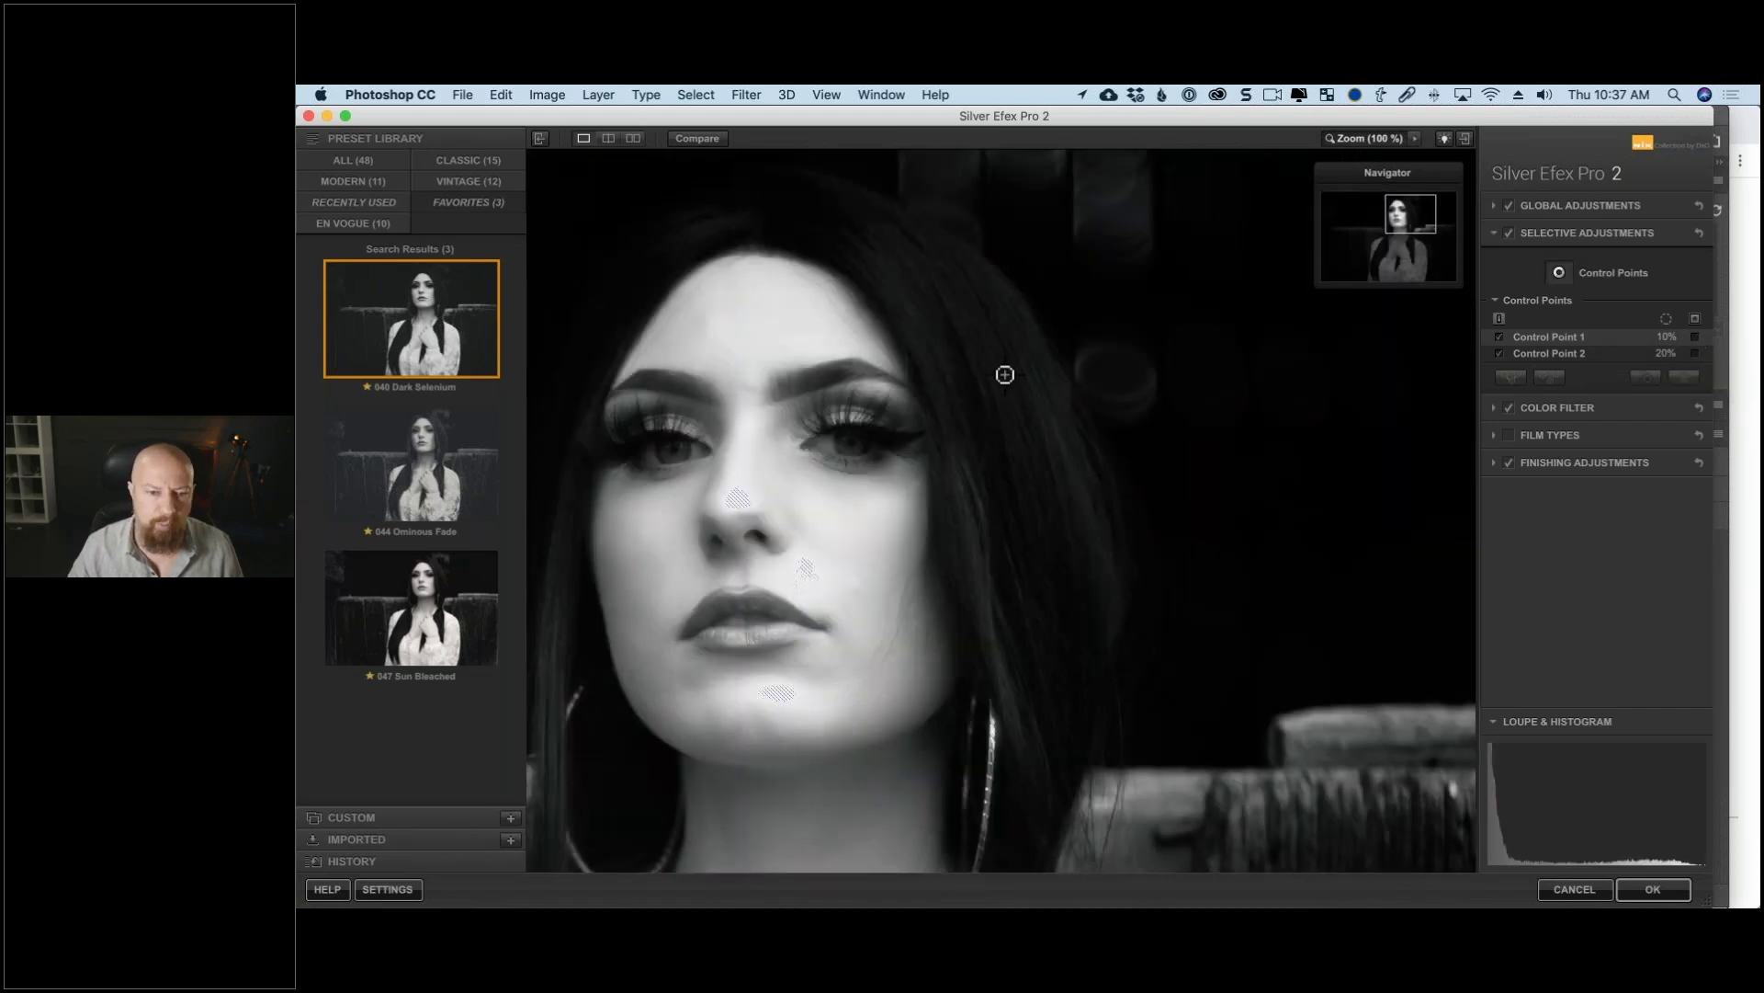
pyautogui.click(1007, 376)
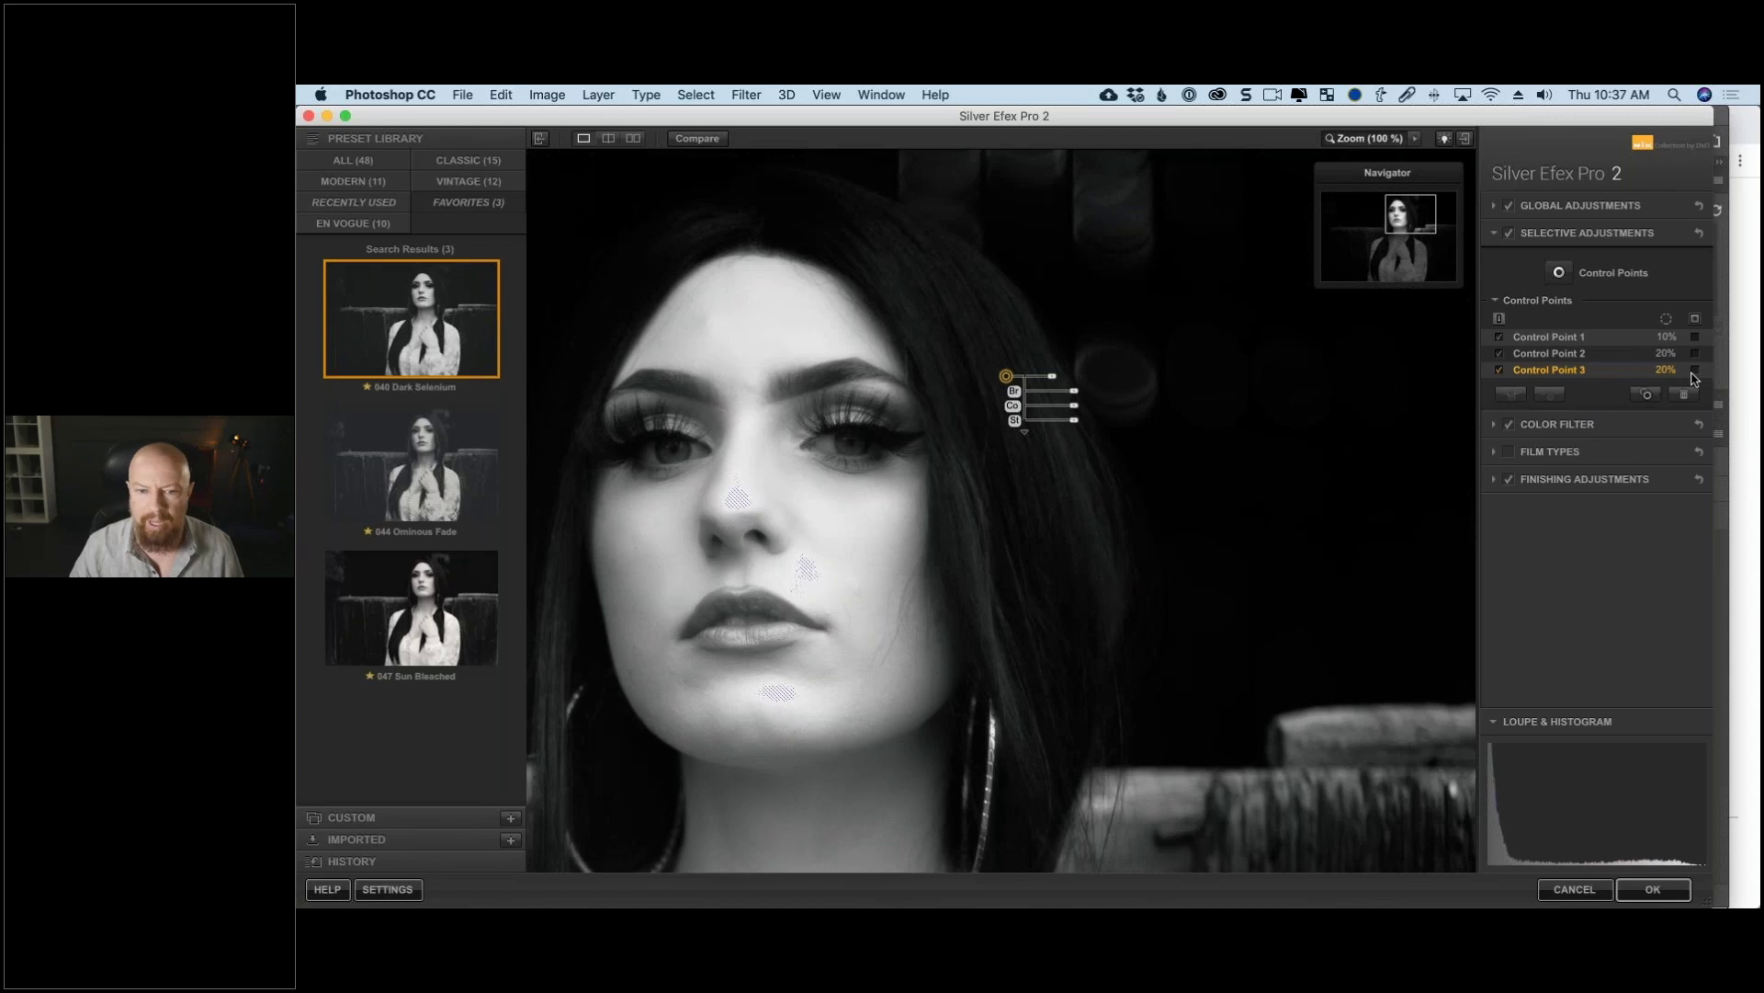
pyautogui.click(1695, 370)
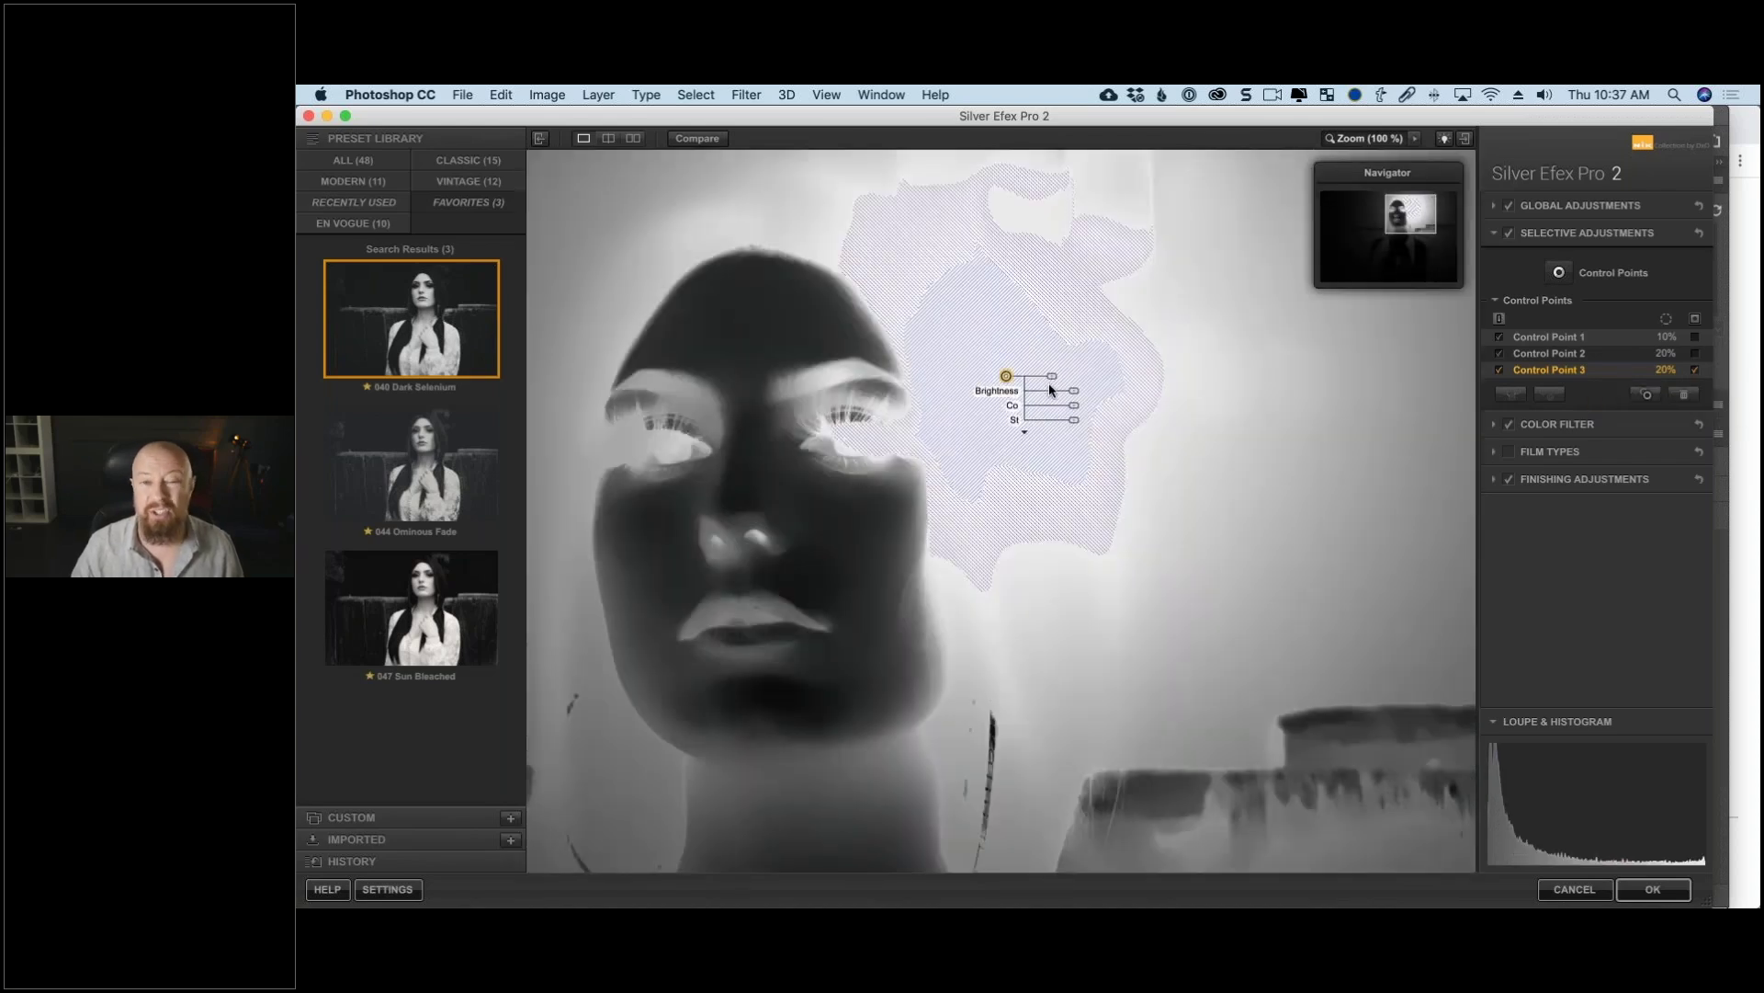
# Step: Reduce Control Point 3 to a size of 4% and reposition it on the hair beside the forehead
pyautogui.moveTo(1049, 374); pyautogui.dragTo(982, 363)
pyautogui.moveTo(1678, 864)
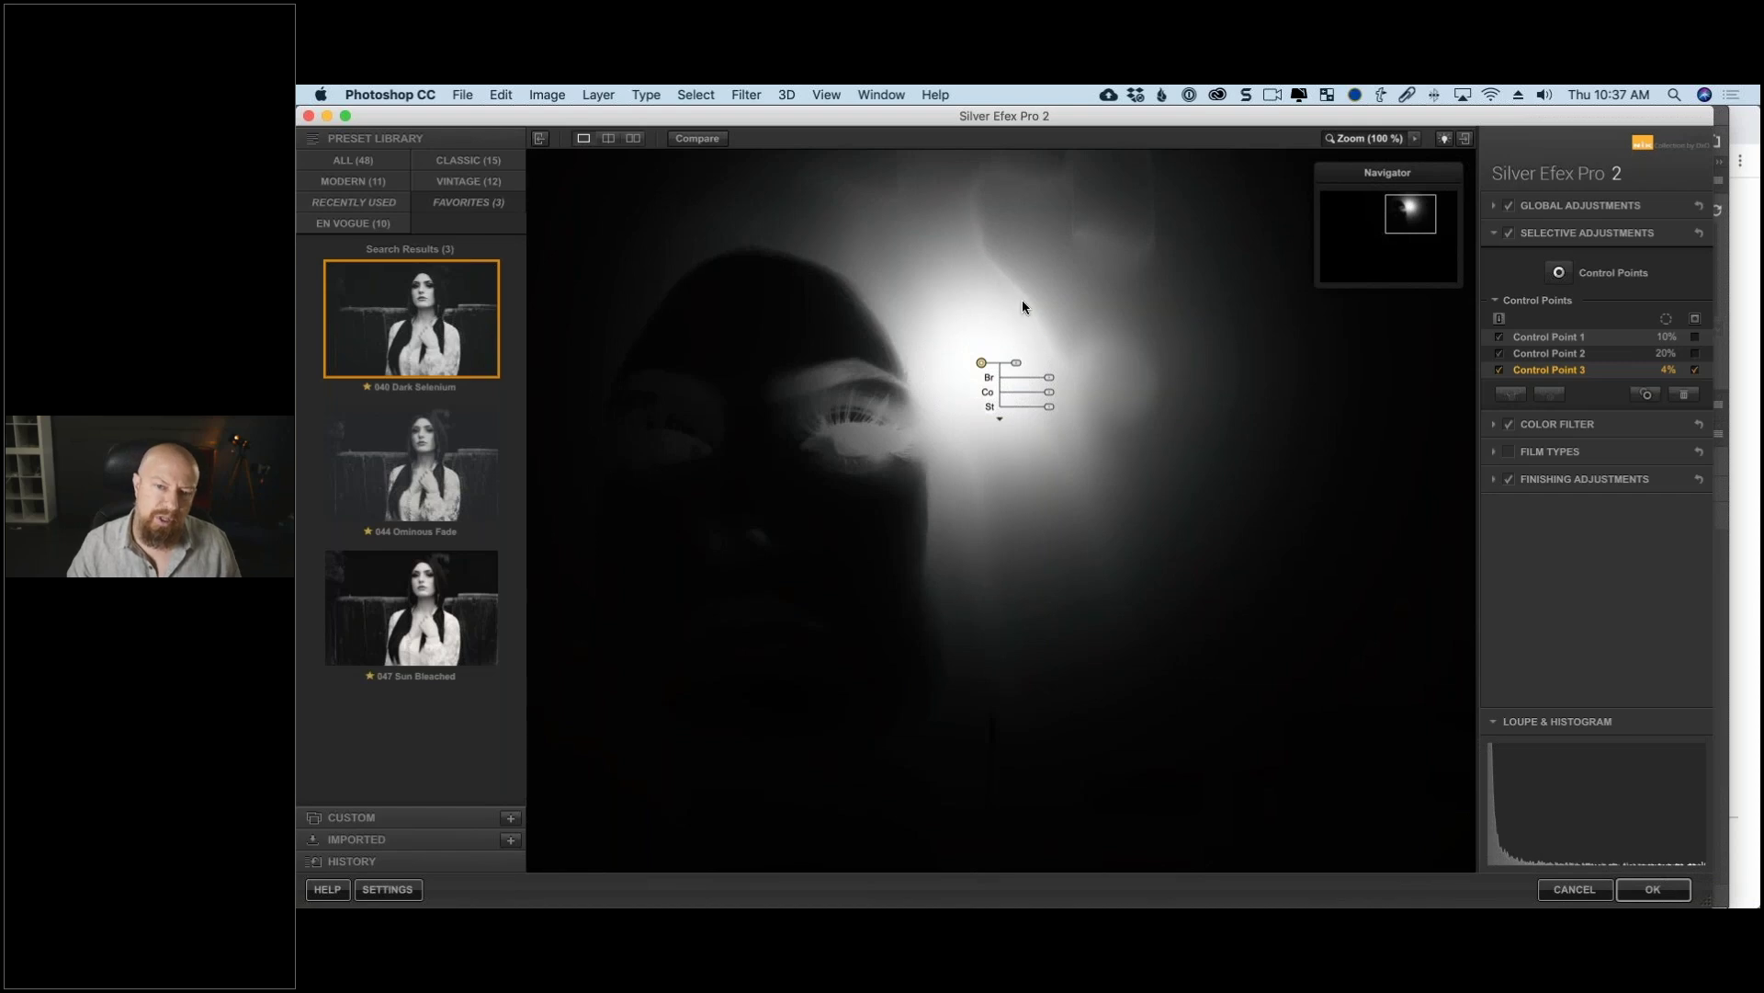
pyautogui.moveTo(985, 367); pyautogui.dragTo(987, 363)
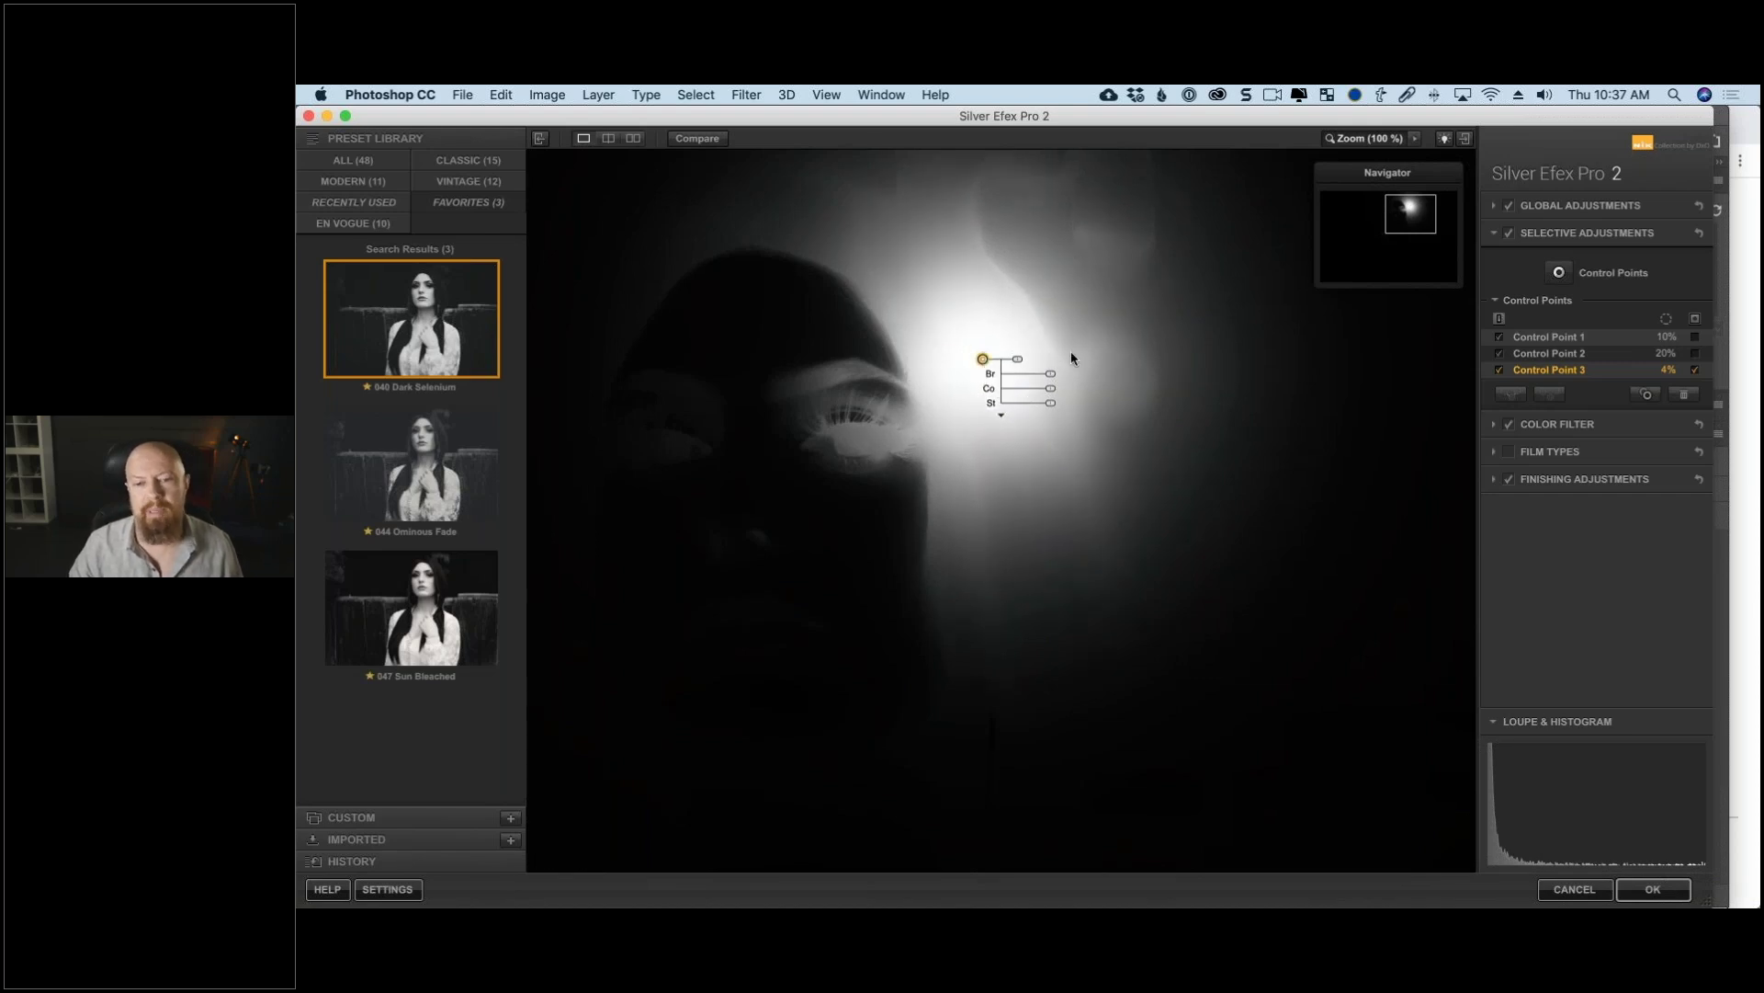
# Step: Add neutral control points on the dark background beside the hair and on the nearby eye to confine the mask
pyautogui.click(1559, 272)
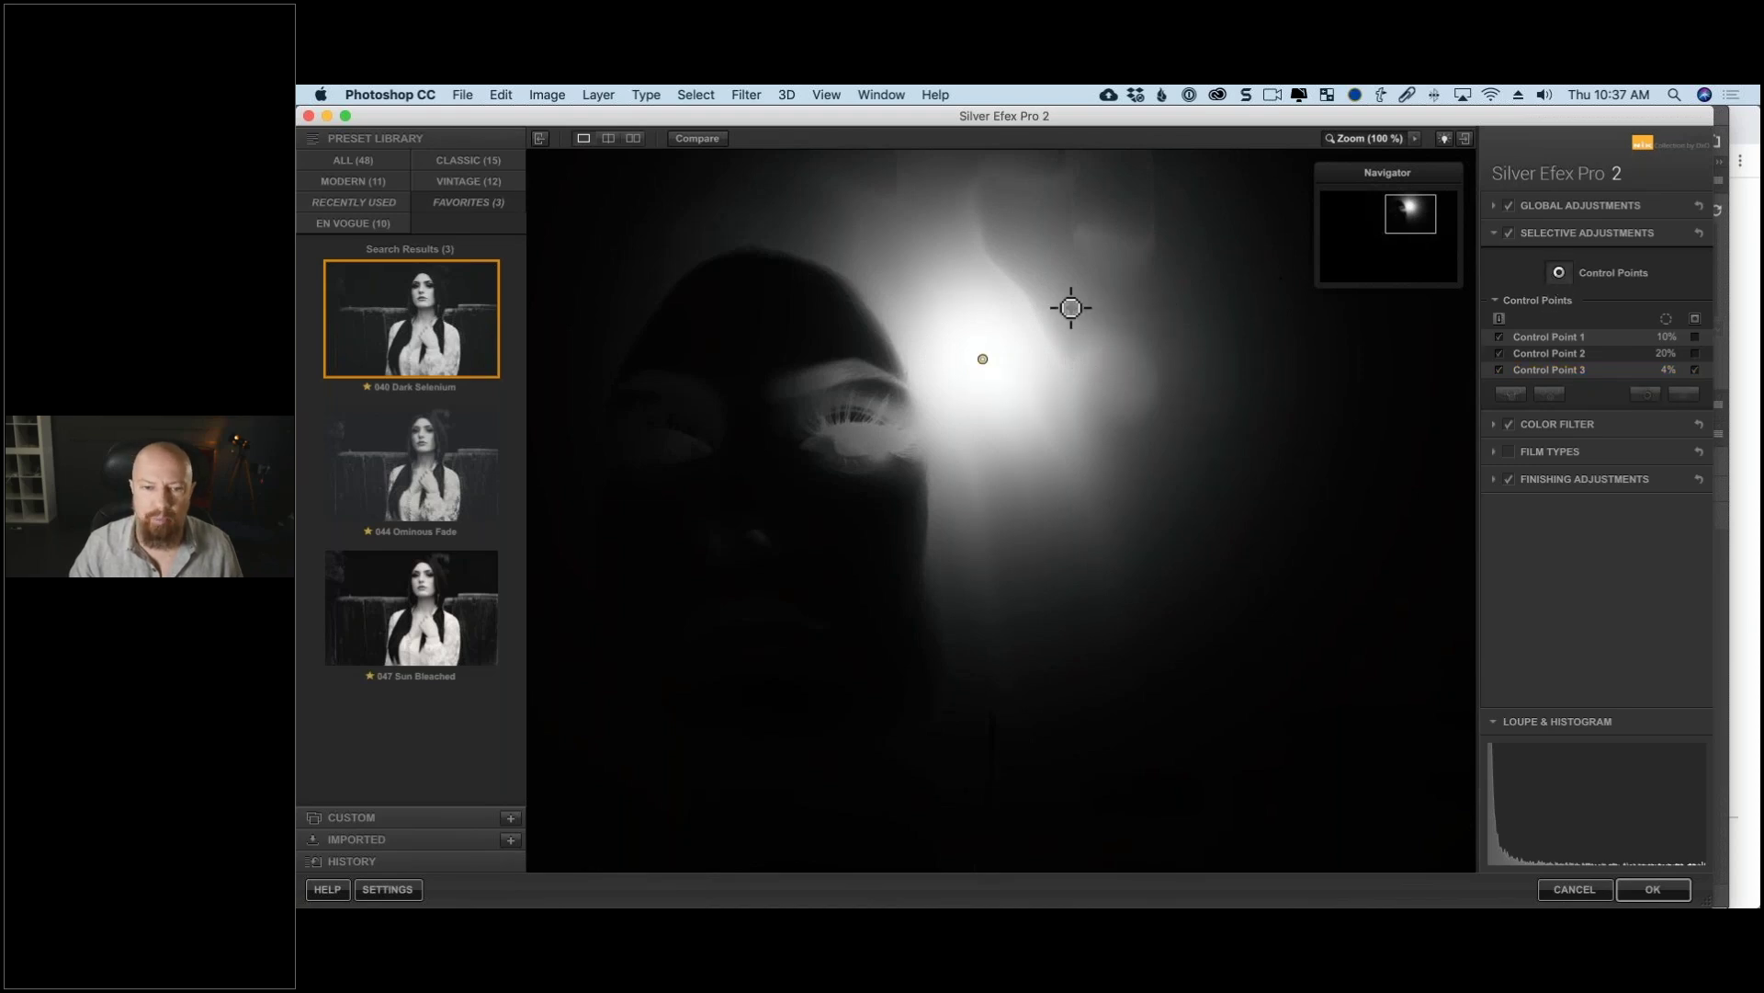
pyautogui.click(1072, 308)
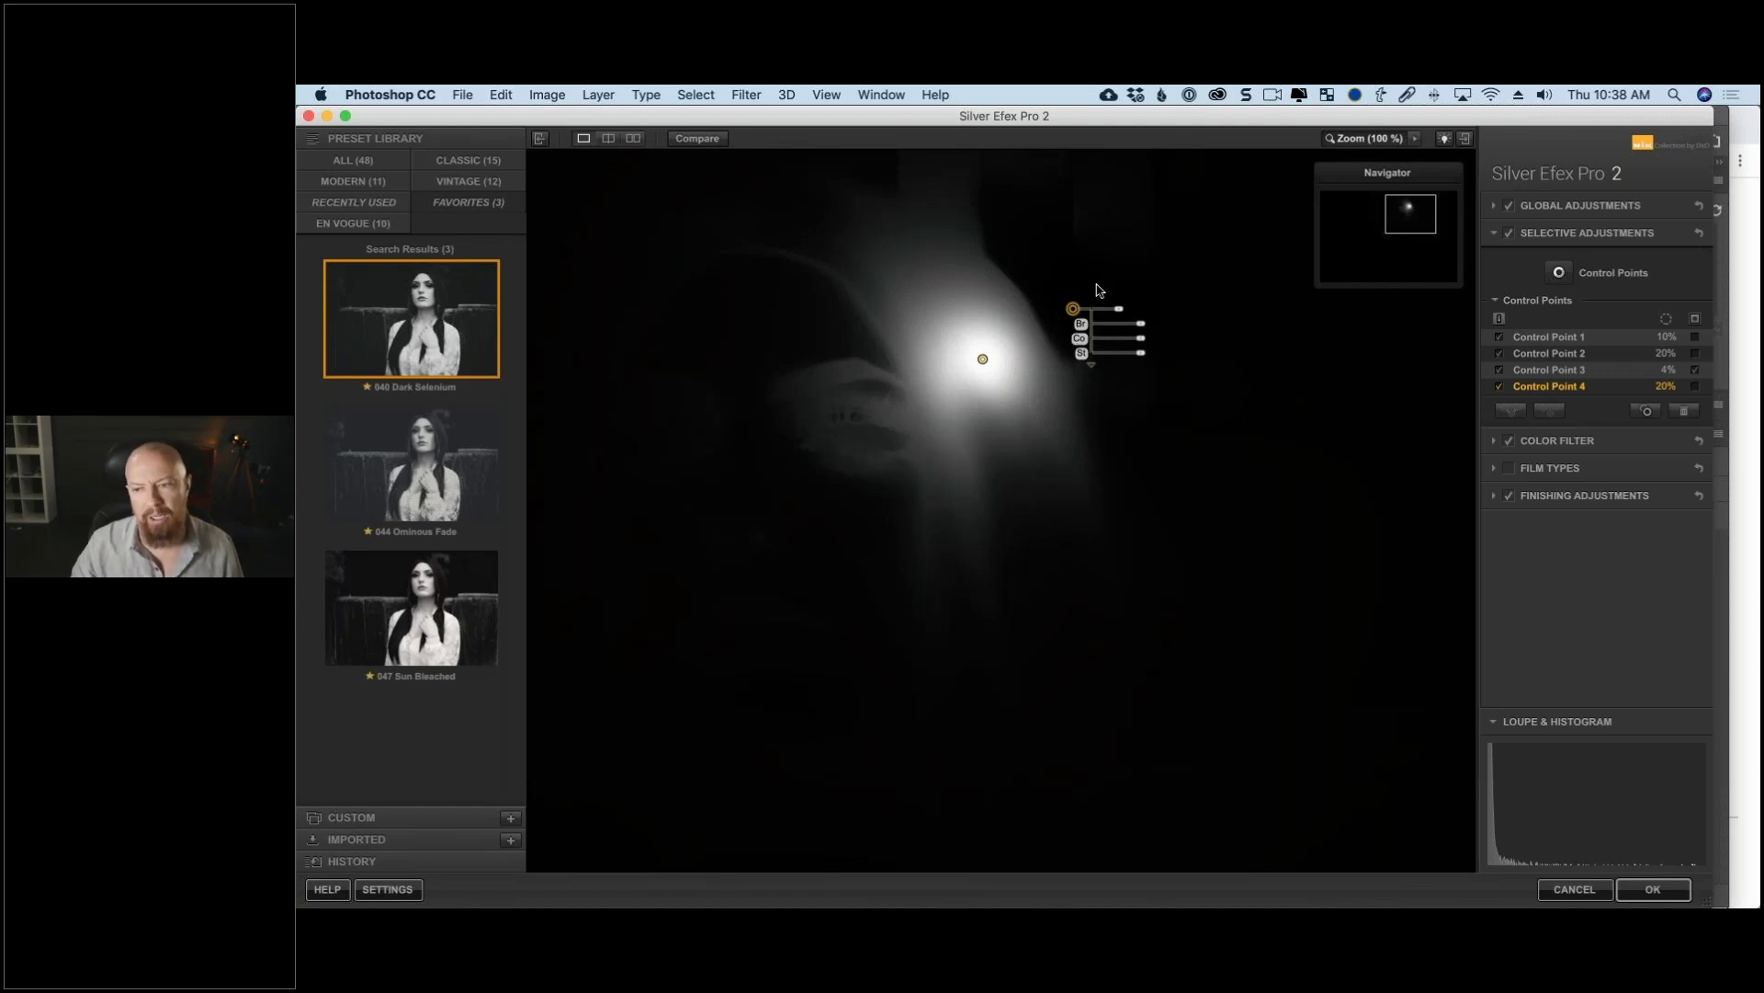
pyautogui.moveTo(1072, 309); pyautogui.dragTo(848, 450)
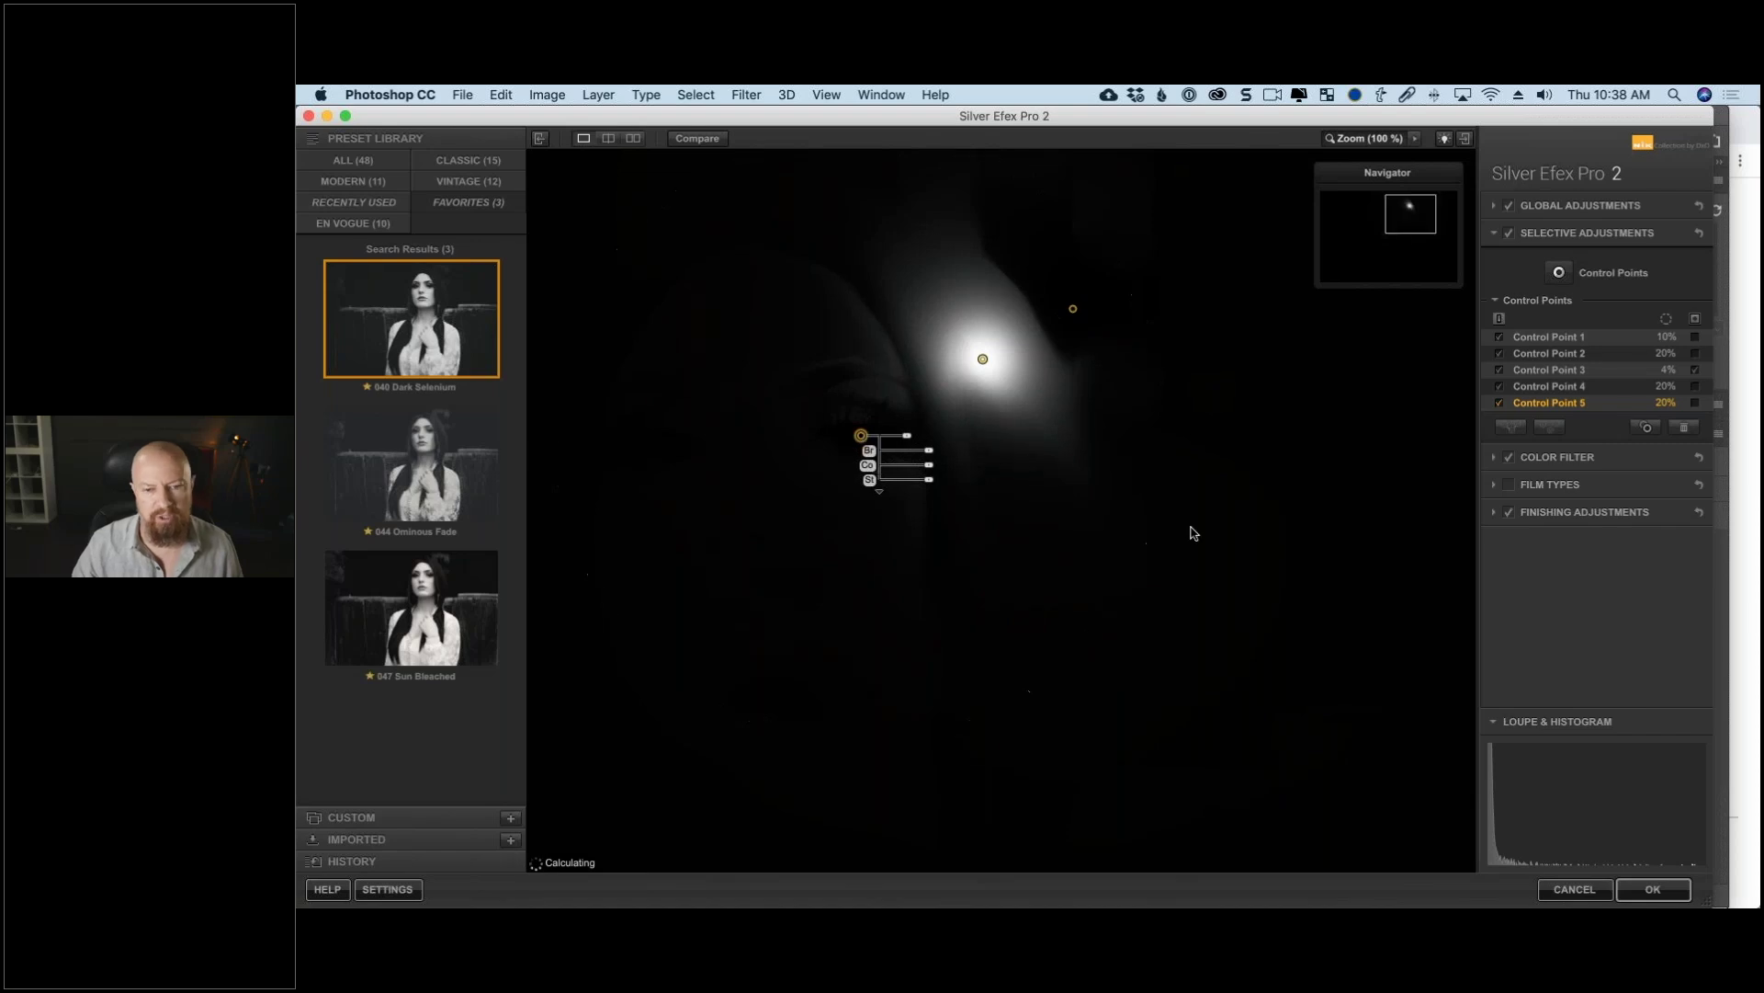
# Step: Enlarge Control Point 3 to 6% and place a duplicate of it slightly lower in the hair
pyautogui.click(984, 359)
pyautogui.moveTo(1017, 356); pyautogui.dragTo(1002, 394)
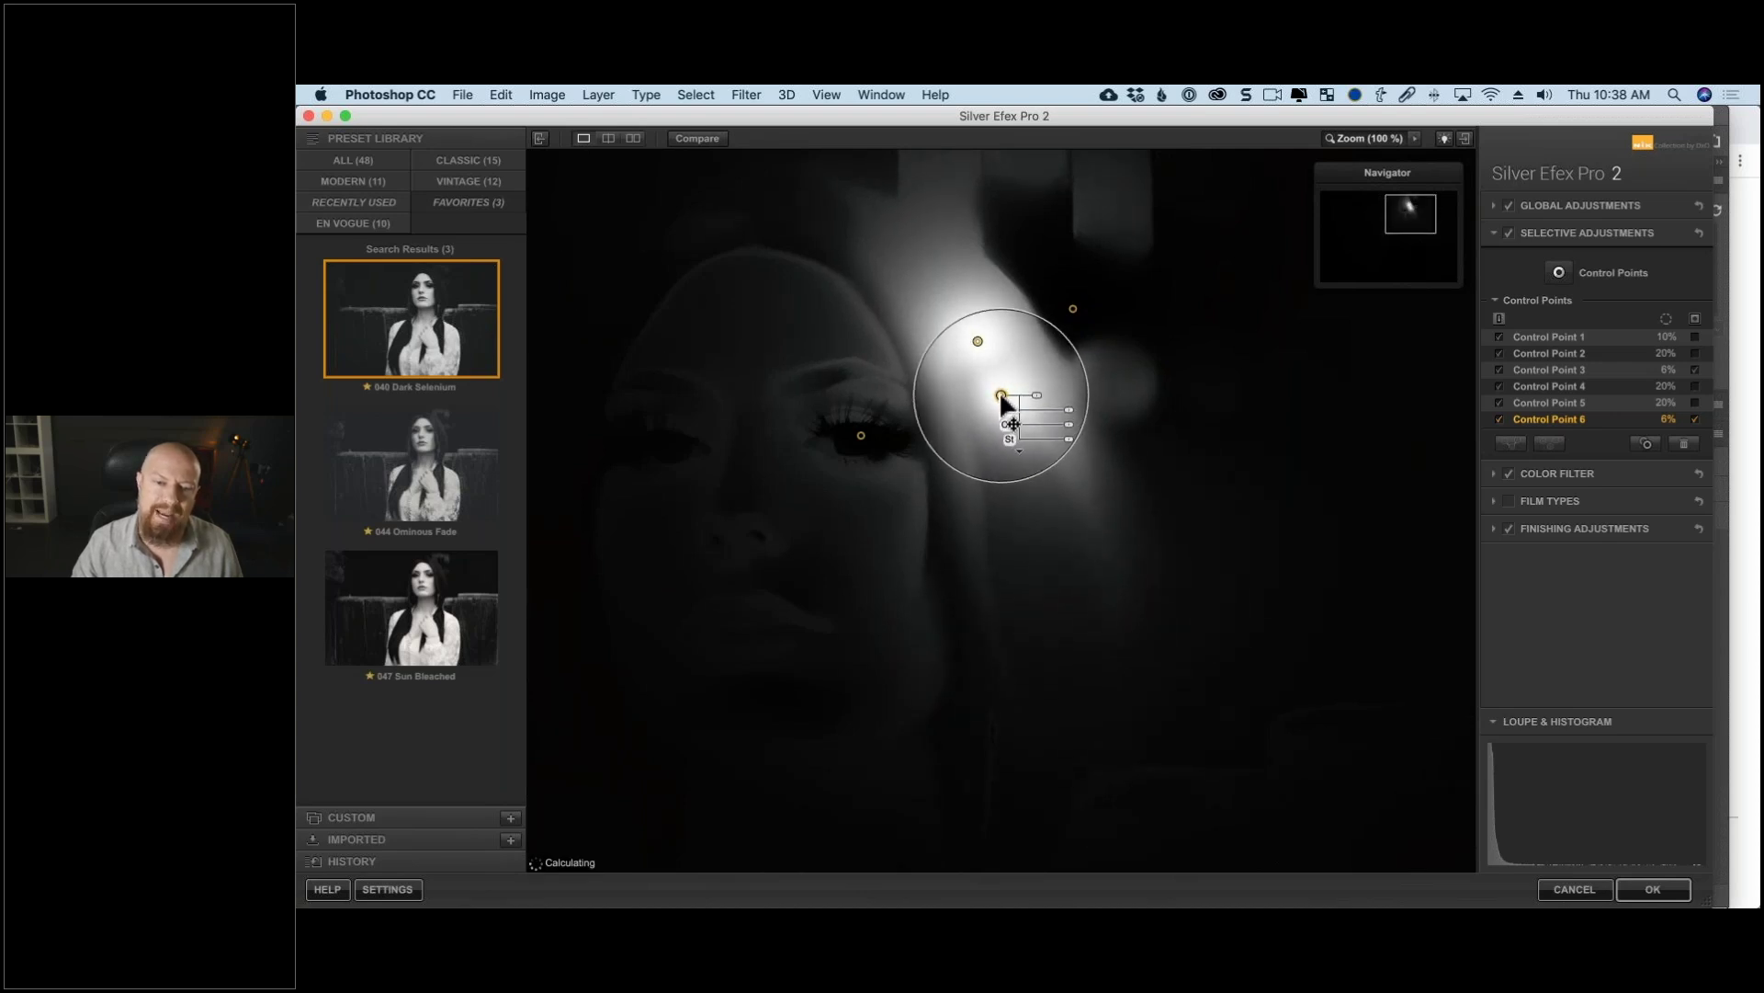
# Step: Add three more neutral 20% control points below the eye, on the background beside the hair and above the head
pyautogui.click(877, 480)
pyautogui.moveTo(877, 483); pyautogui.dragTo(884, 472)
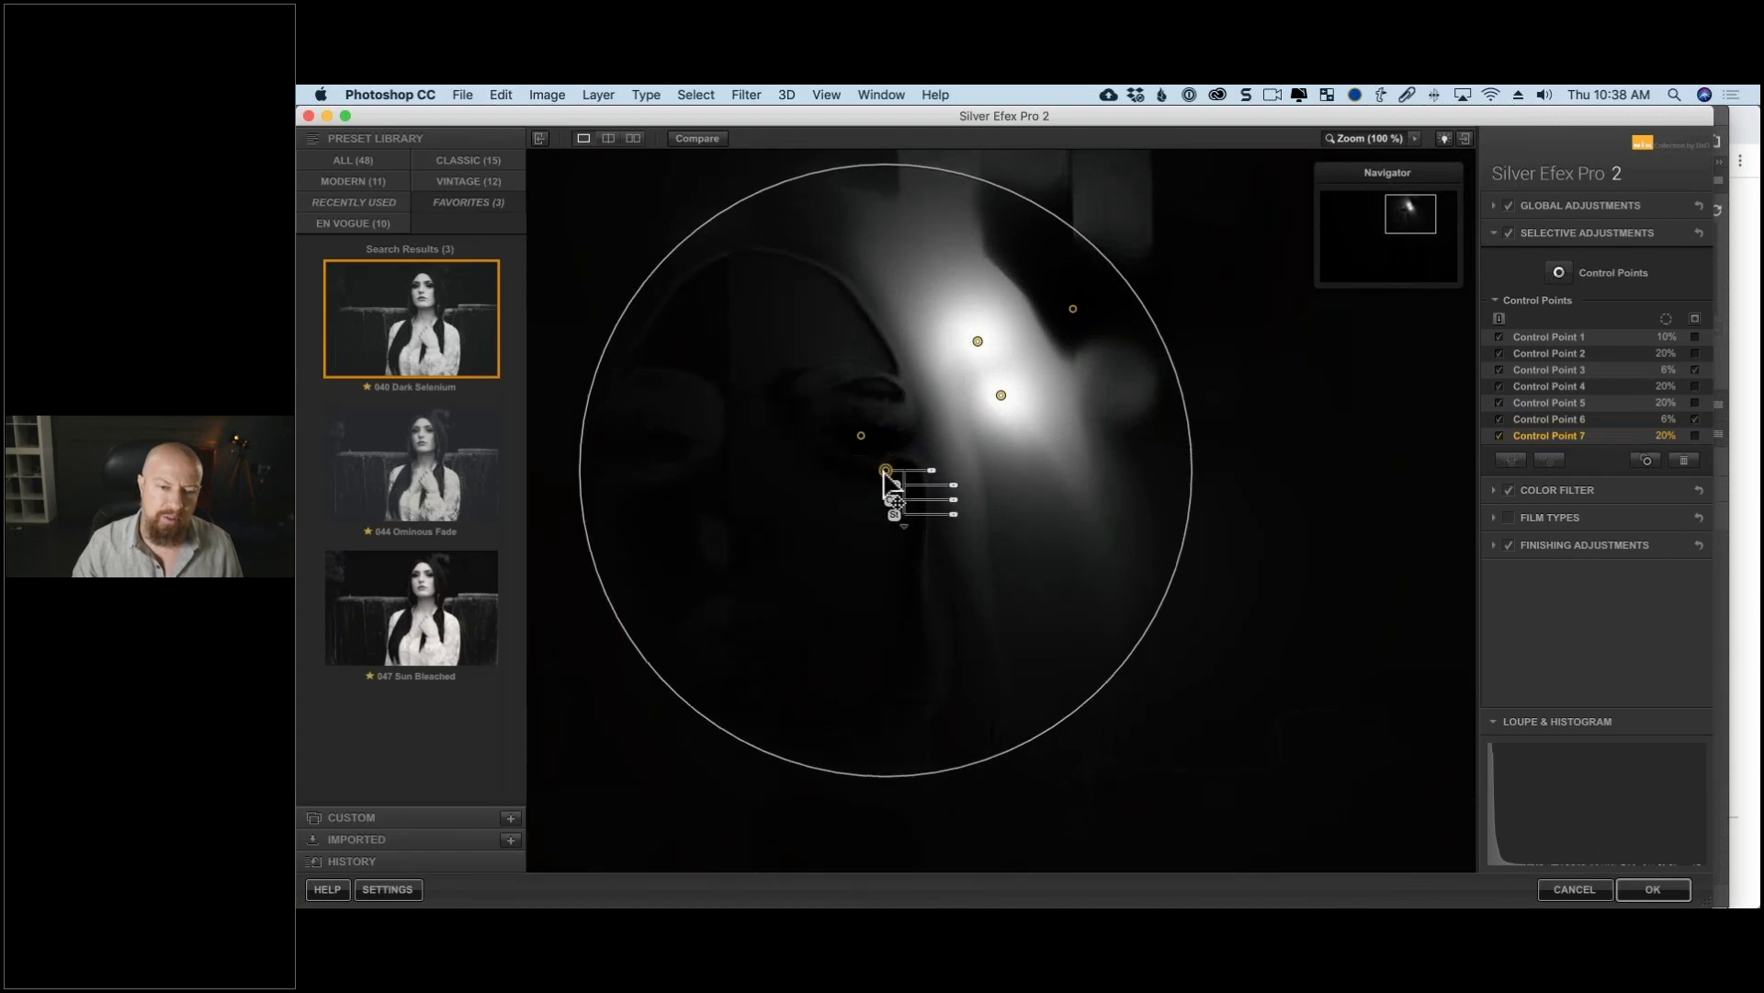
pyautogui.click(1072, 311)
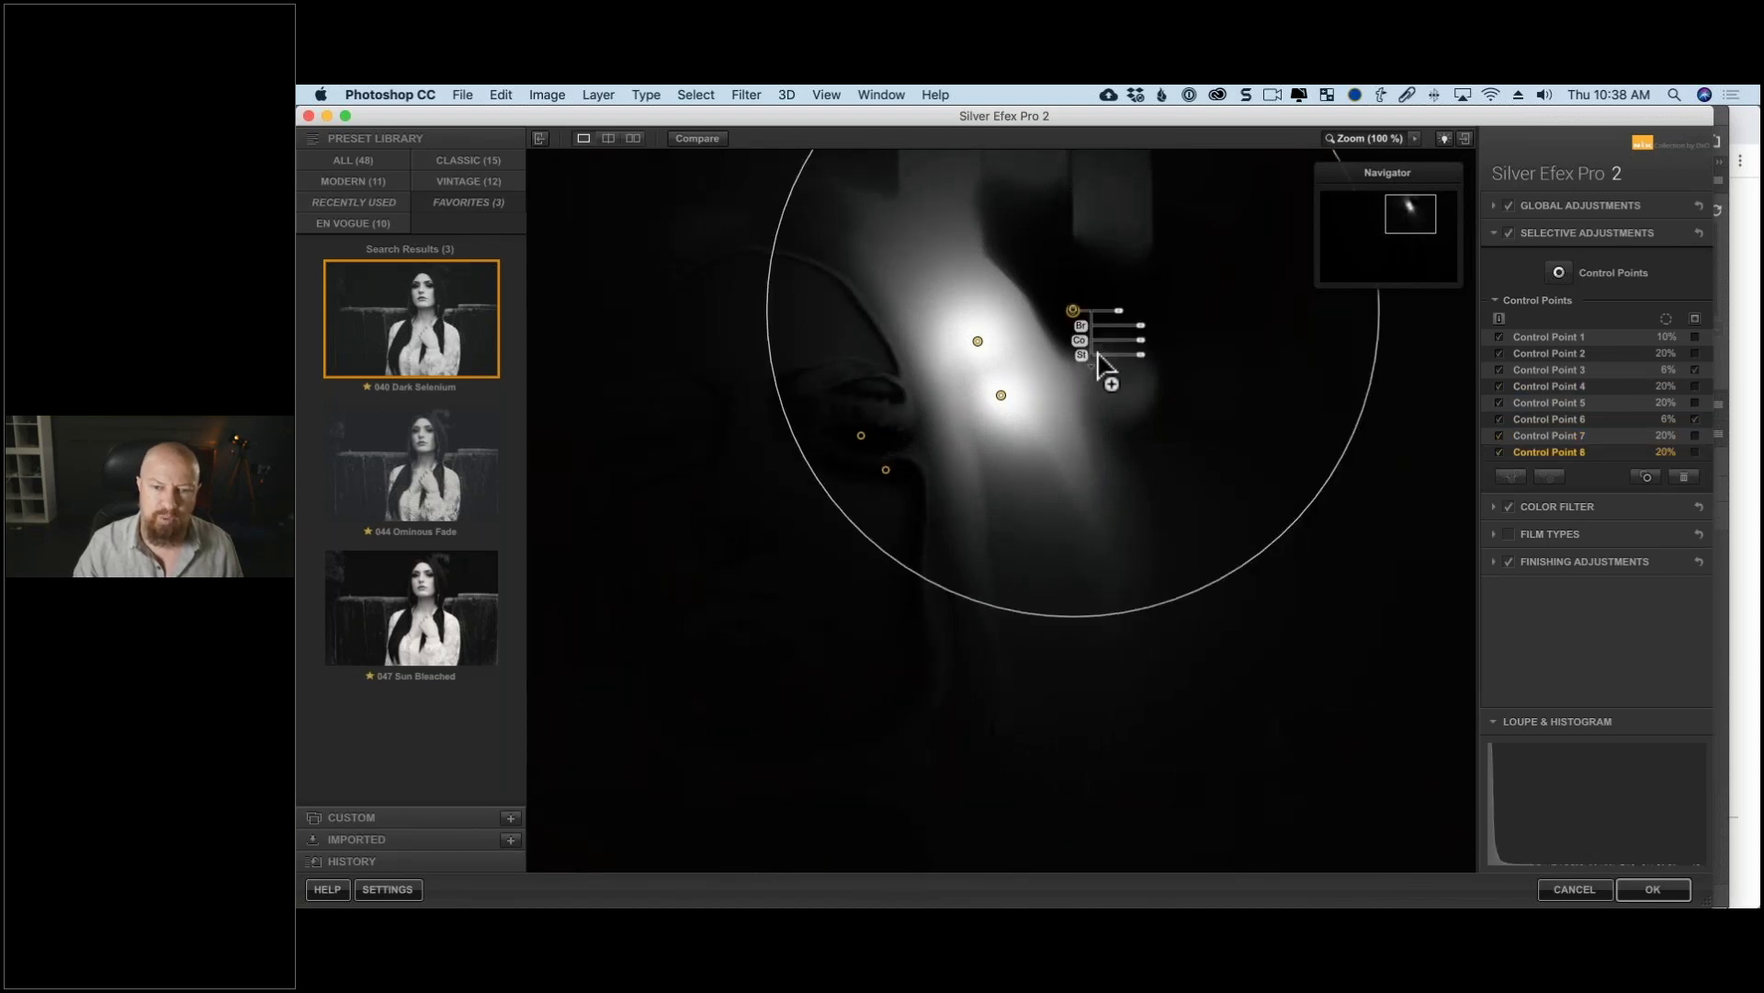
pyautogui.click(1114, 381)
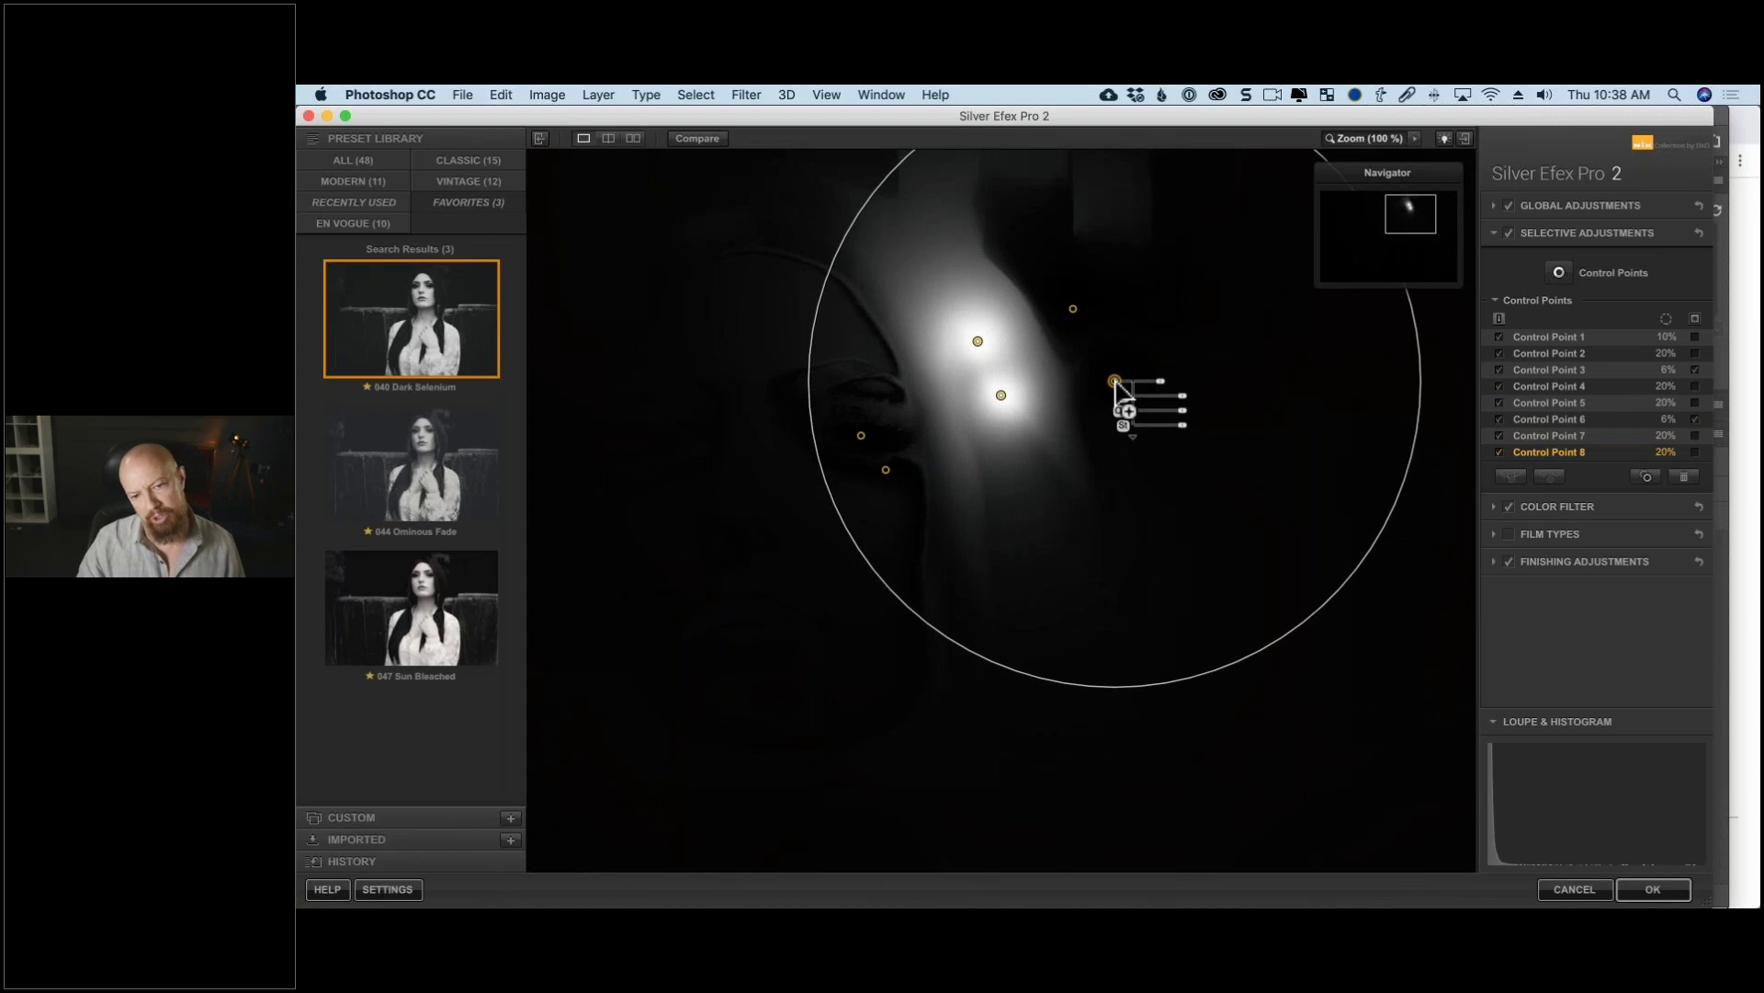
pyautogui.press('super+0')
pyautogui.press('space')
pyautogui.press('space')
pyautogui.press('space')
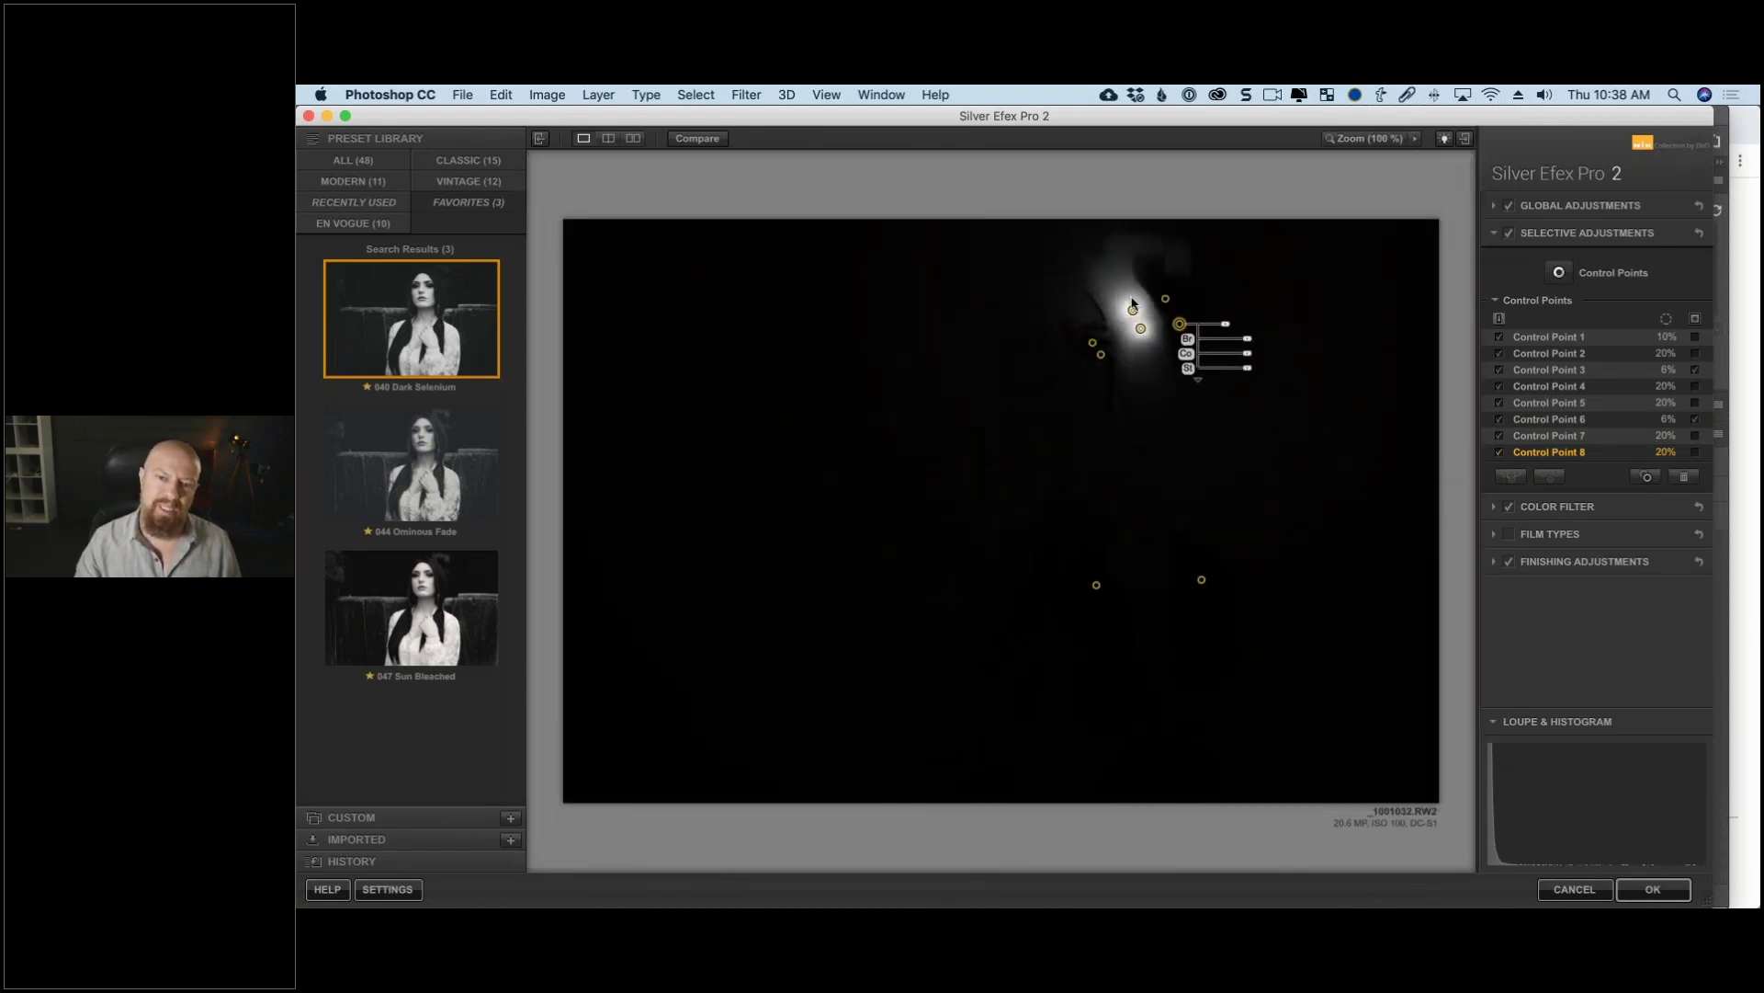
pyautogui.moveTo(1179, 324); pyautogui.dragTo(1125, 255)
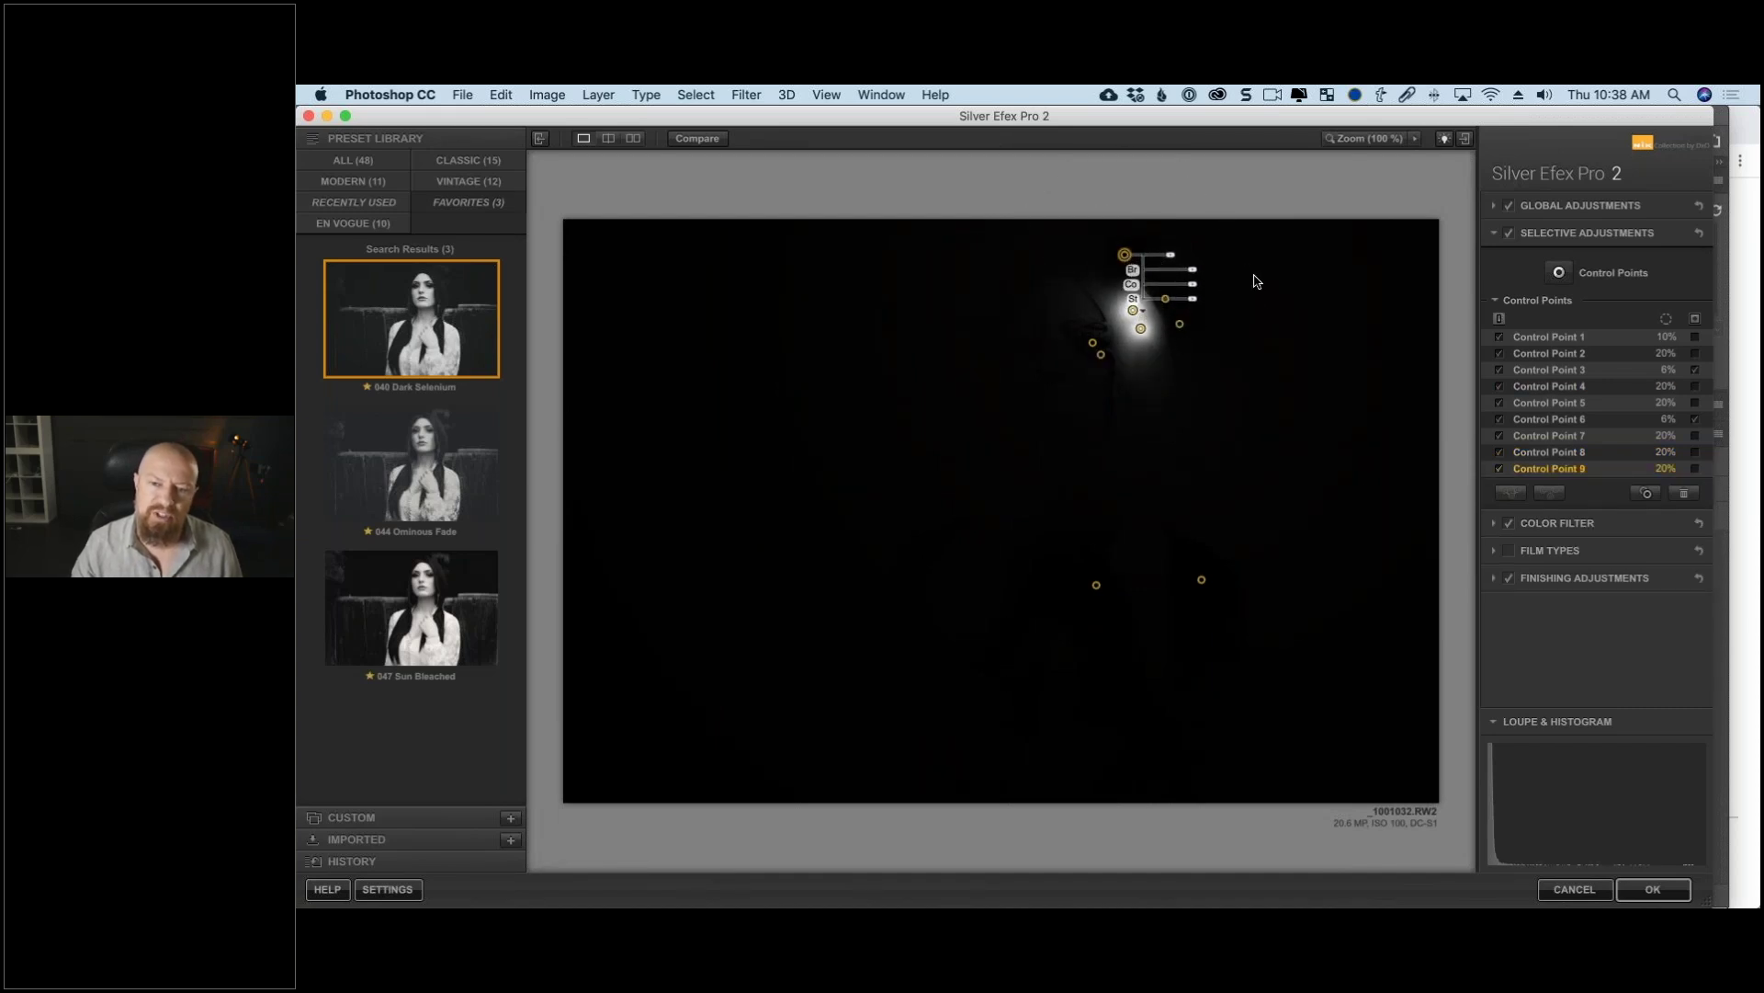
pyautogui.click(1254, 358)
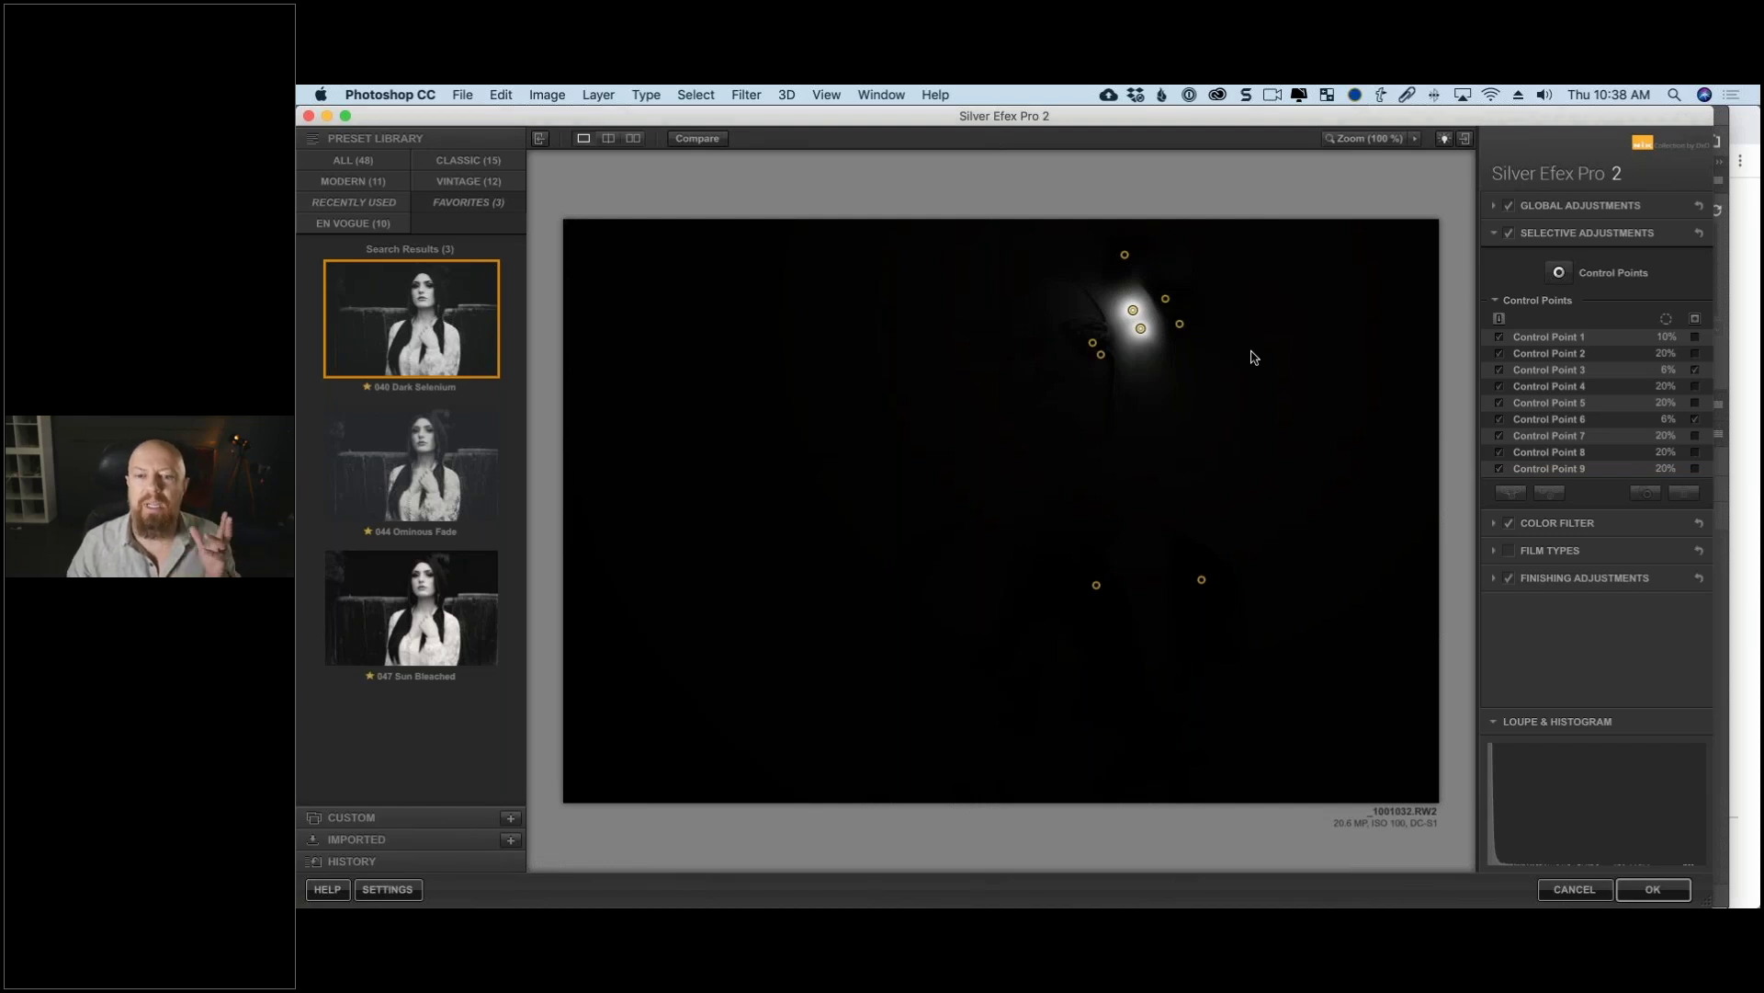
# Step: Shift Control Point 6 slightly lower in the hair and enlarge Control Point 3 to 8%
pyautogui.click(1369, 138)
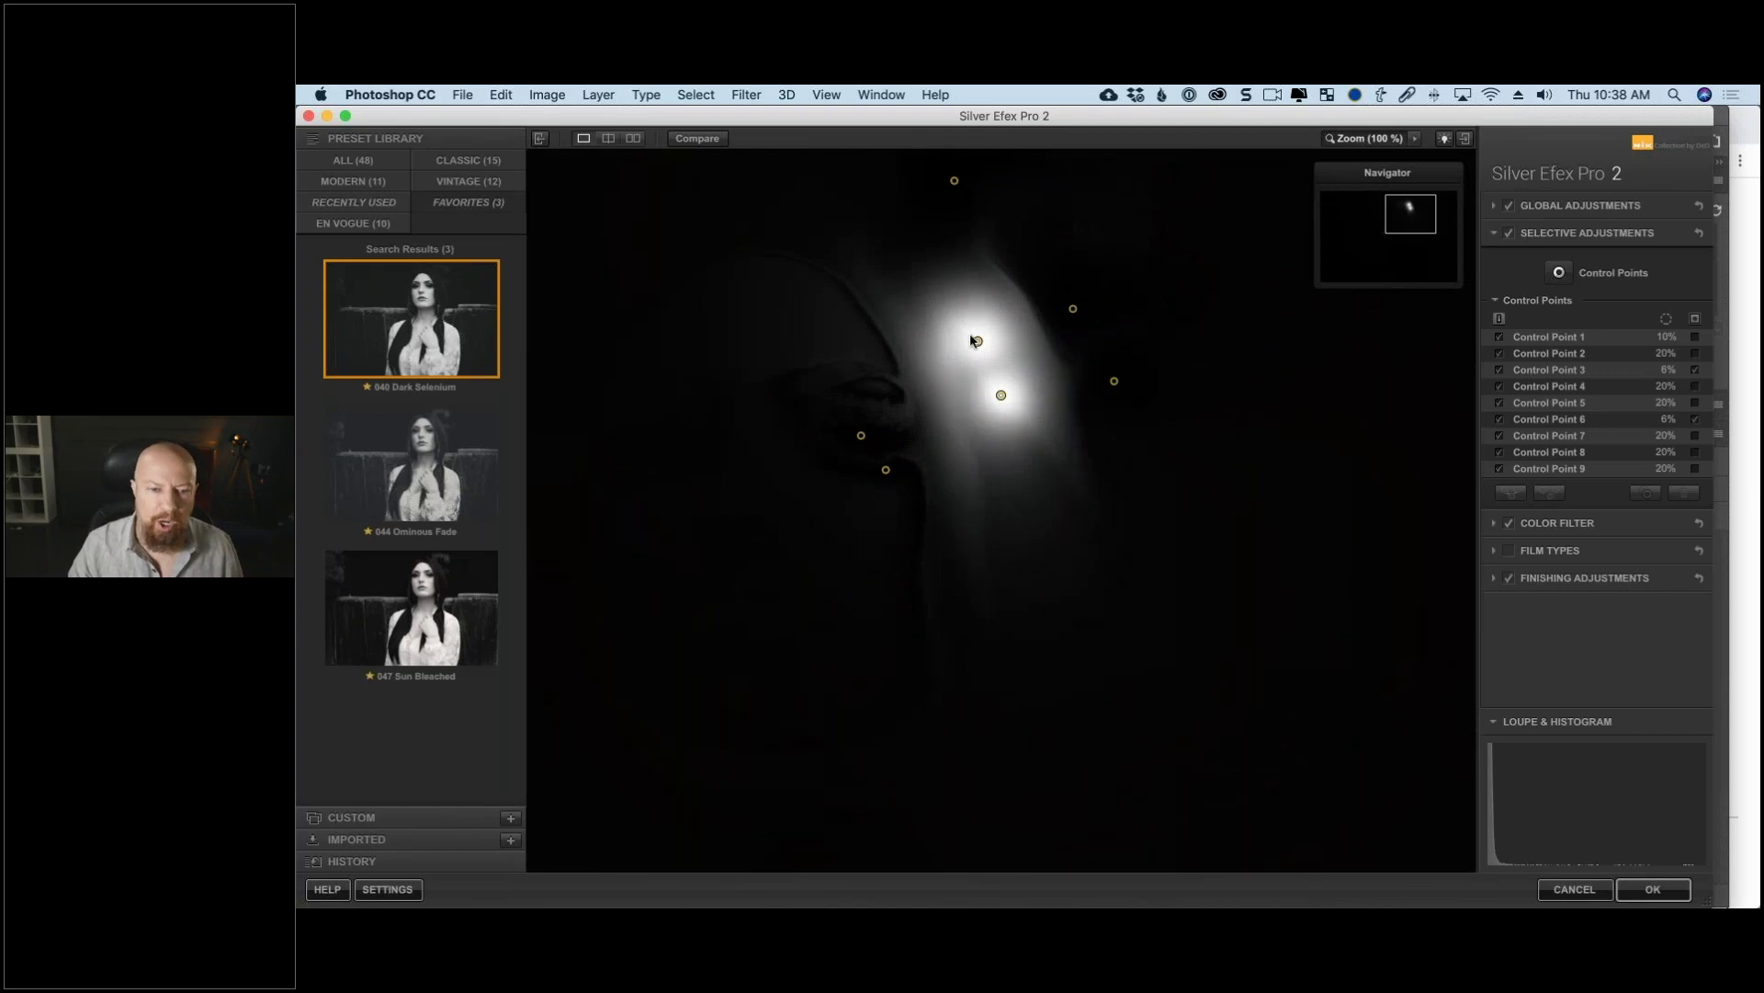
pyautogui.click(1000, 396)
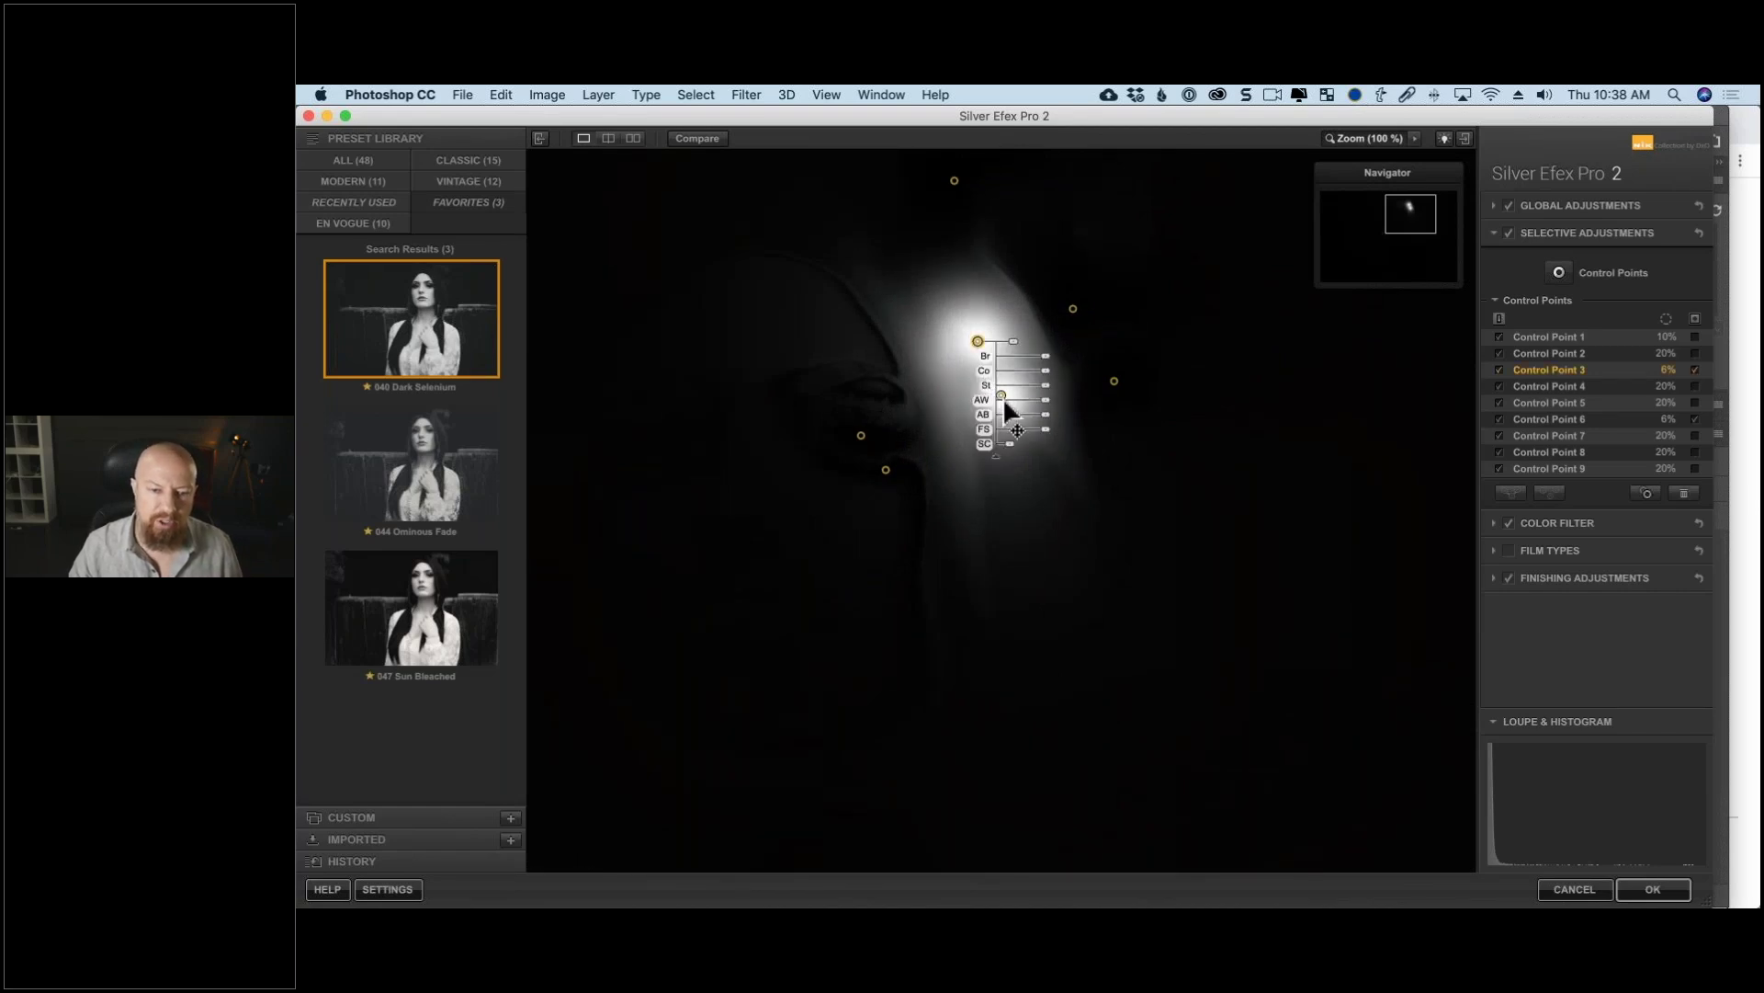
pyautogui.click(1002, 397)
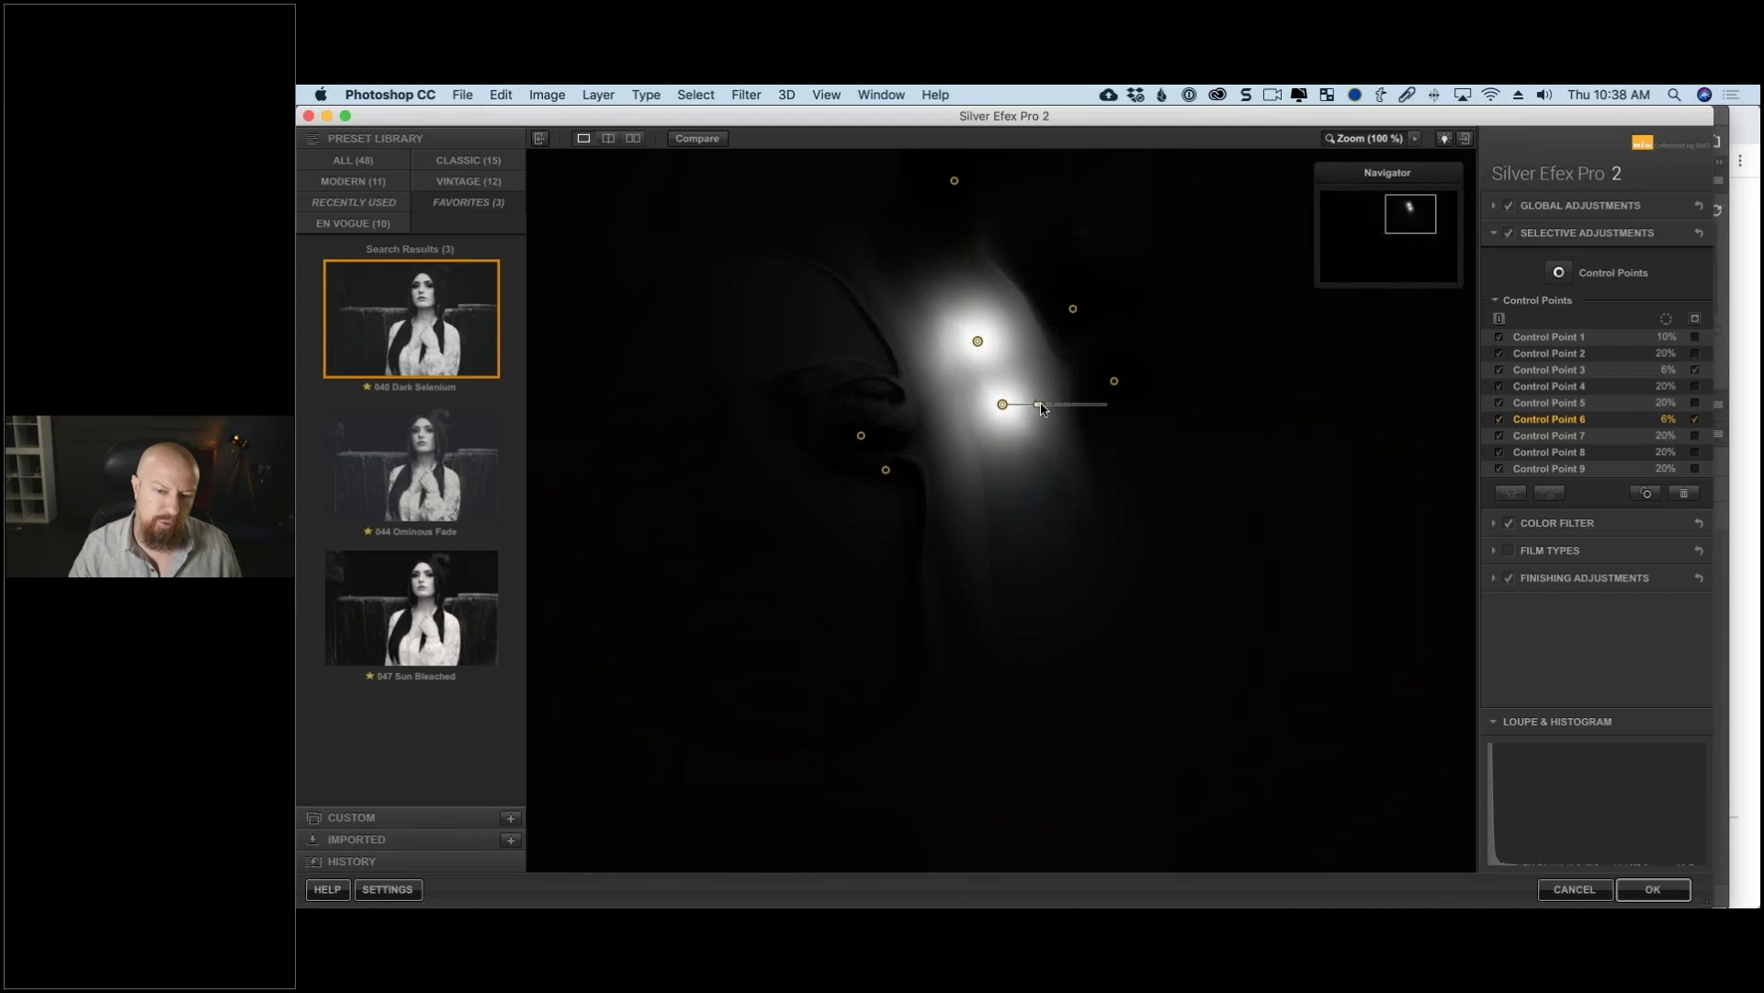
pyautogui.moveTo(1040, 406); pyautogui.dragTo(1042, 409)
pyautogui.click(978, 342)
pyautogui.click(1011, 343)
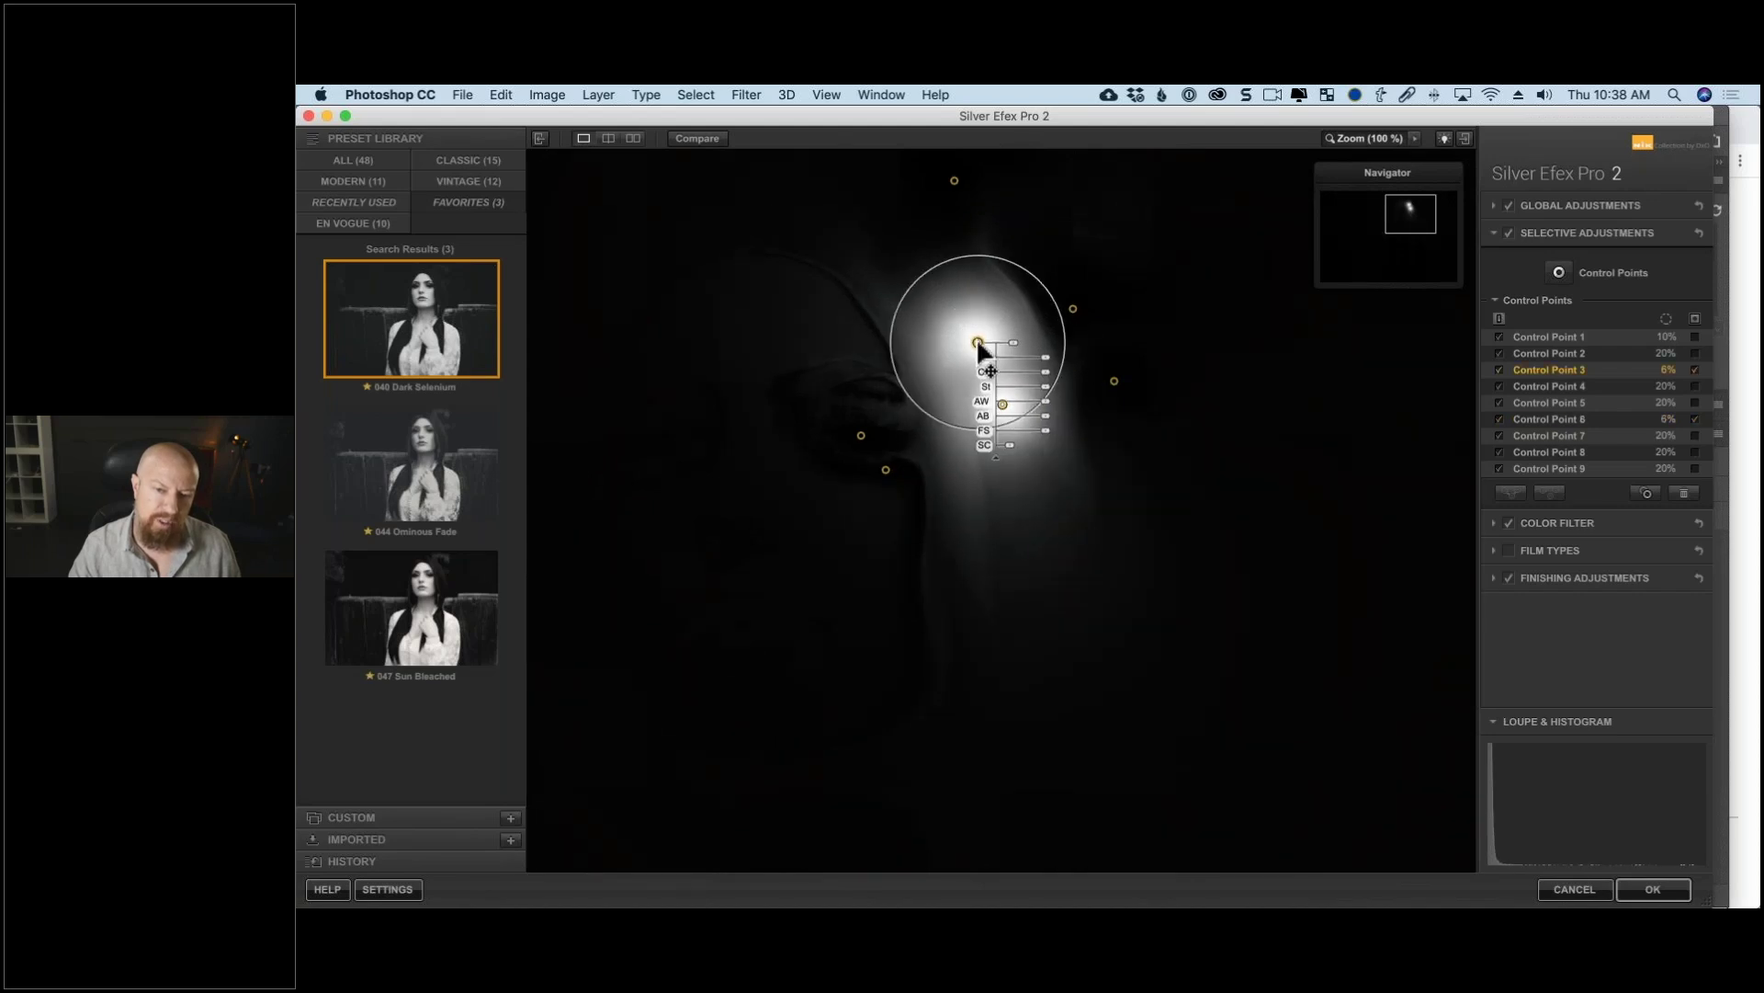
pyautogui.moveTo(1012, 342); pyautogui.dragTo(1016, 342)
pyautogui.moveTo(980, 345)
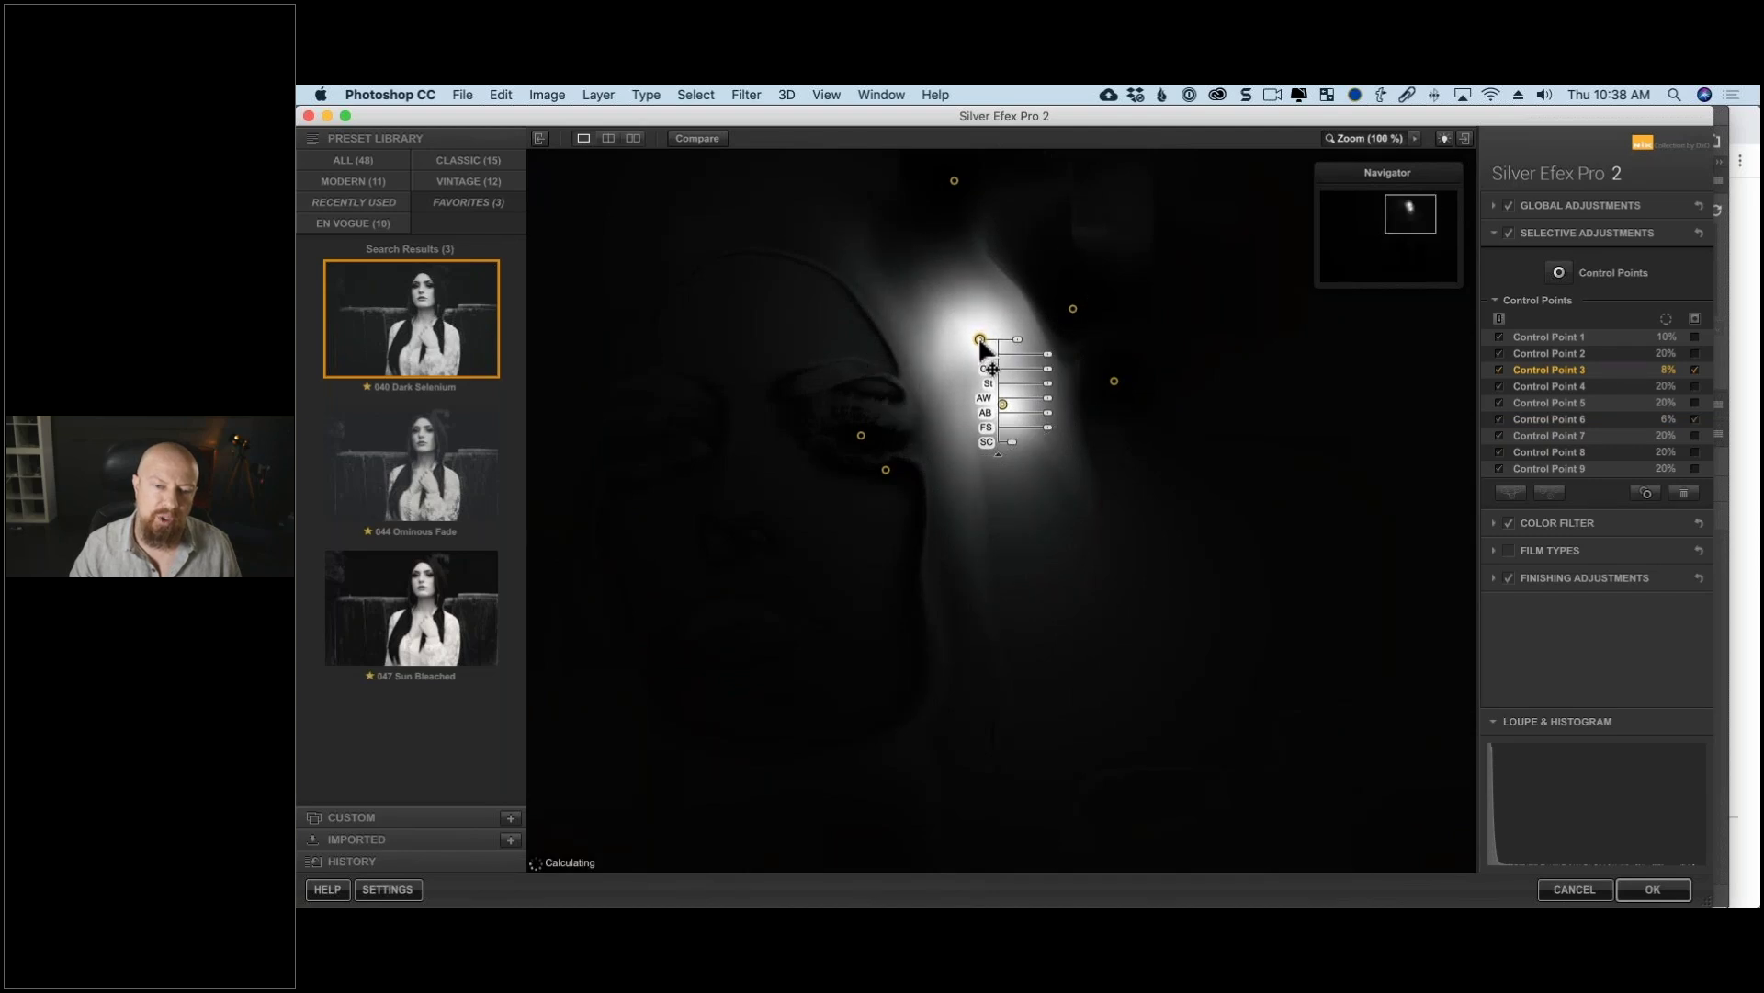
pyautogui.click(1033, 428)
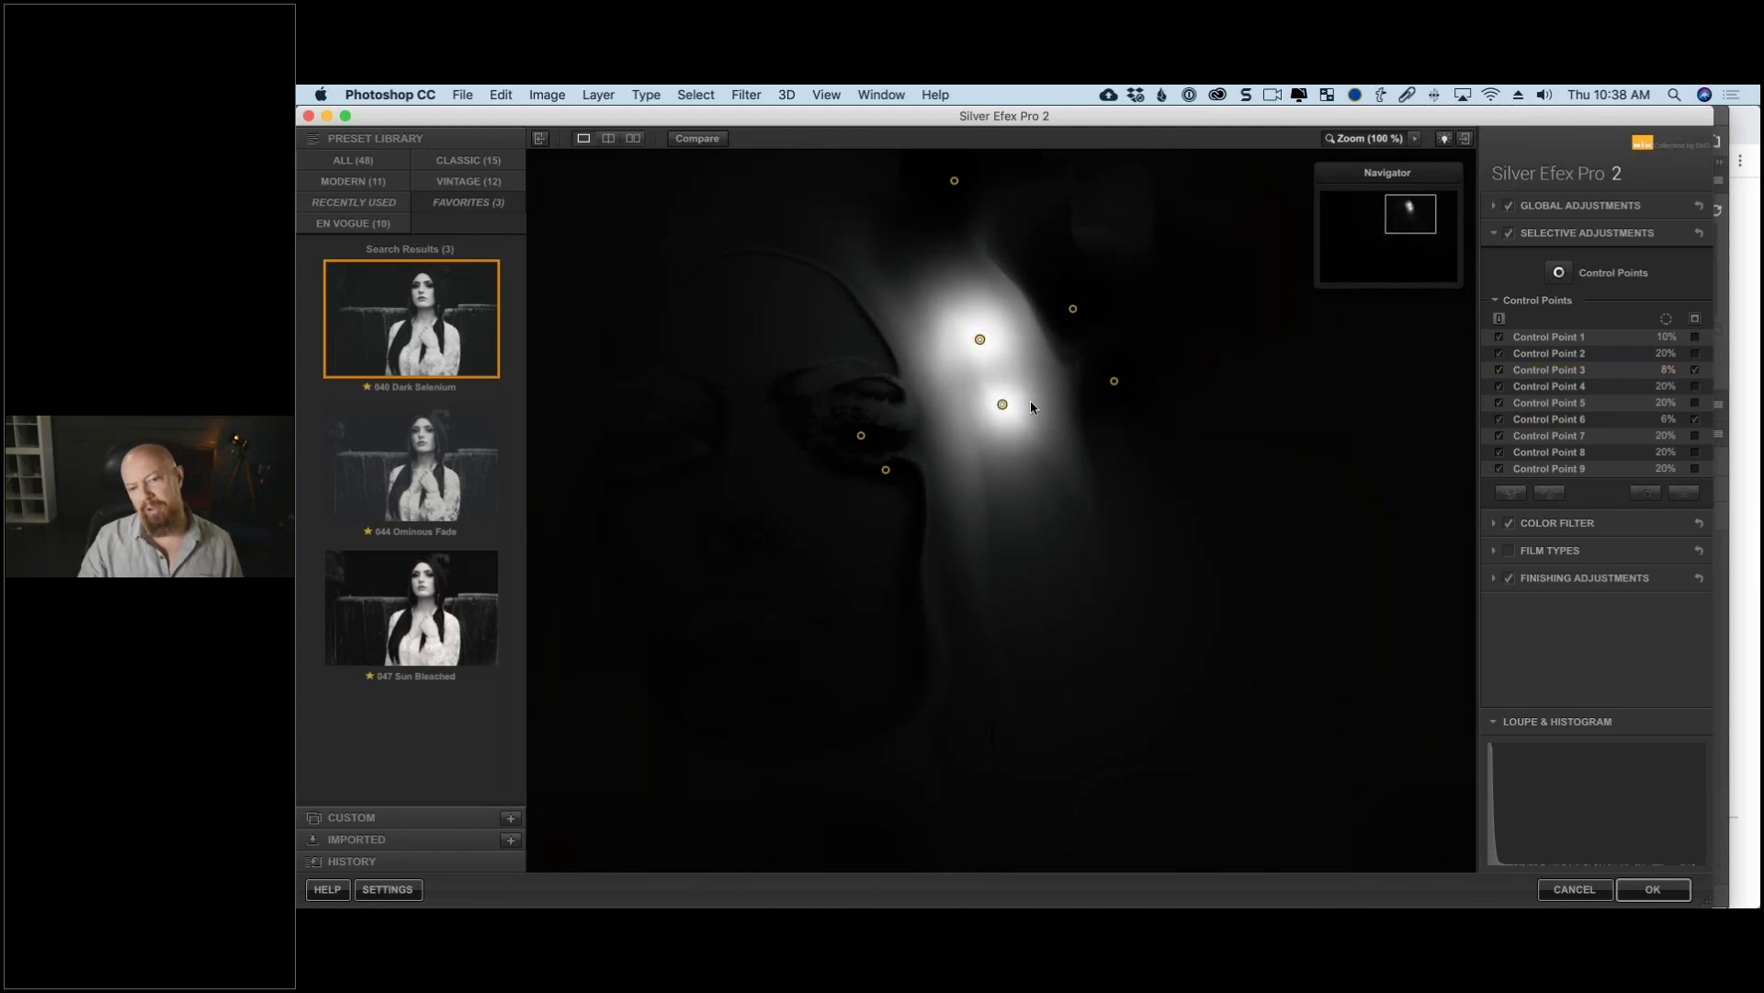
# Step: Group Control Points 3 and 6 on the hair and hide the group's mask
pyautogui.click(1003, 405)
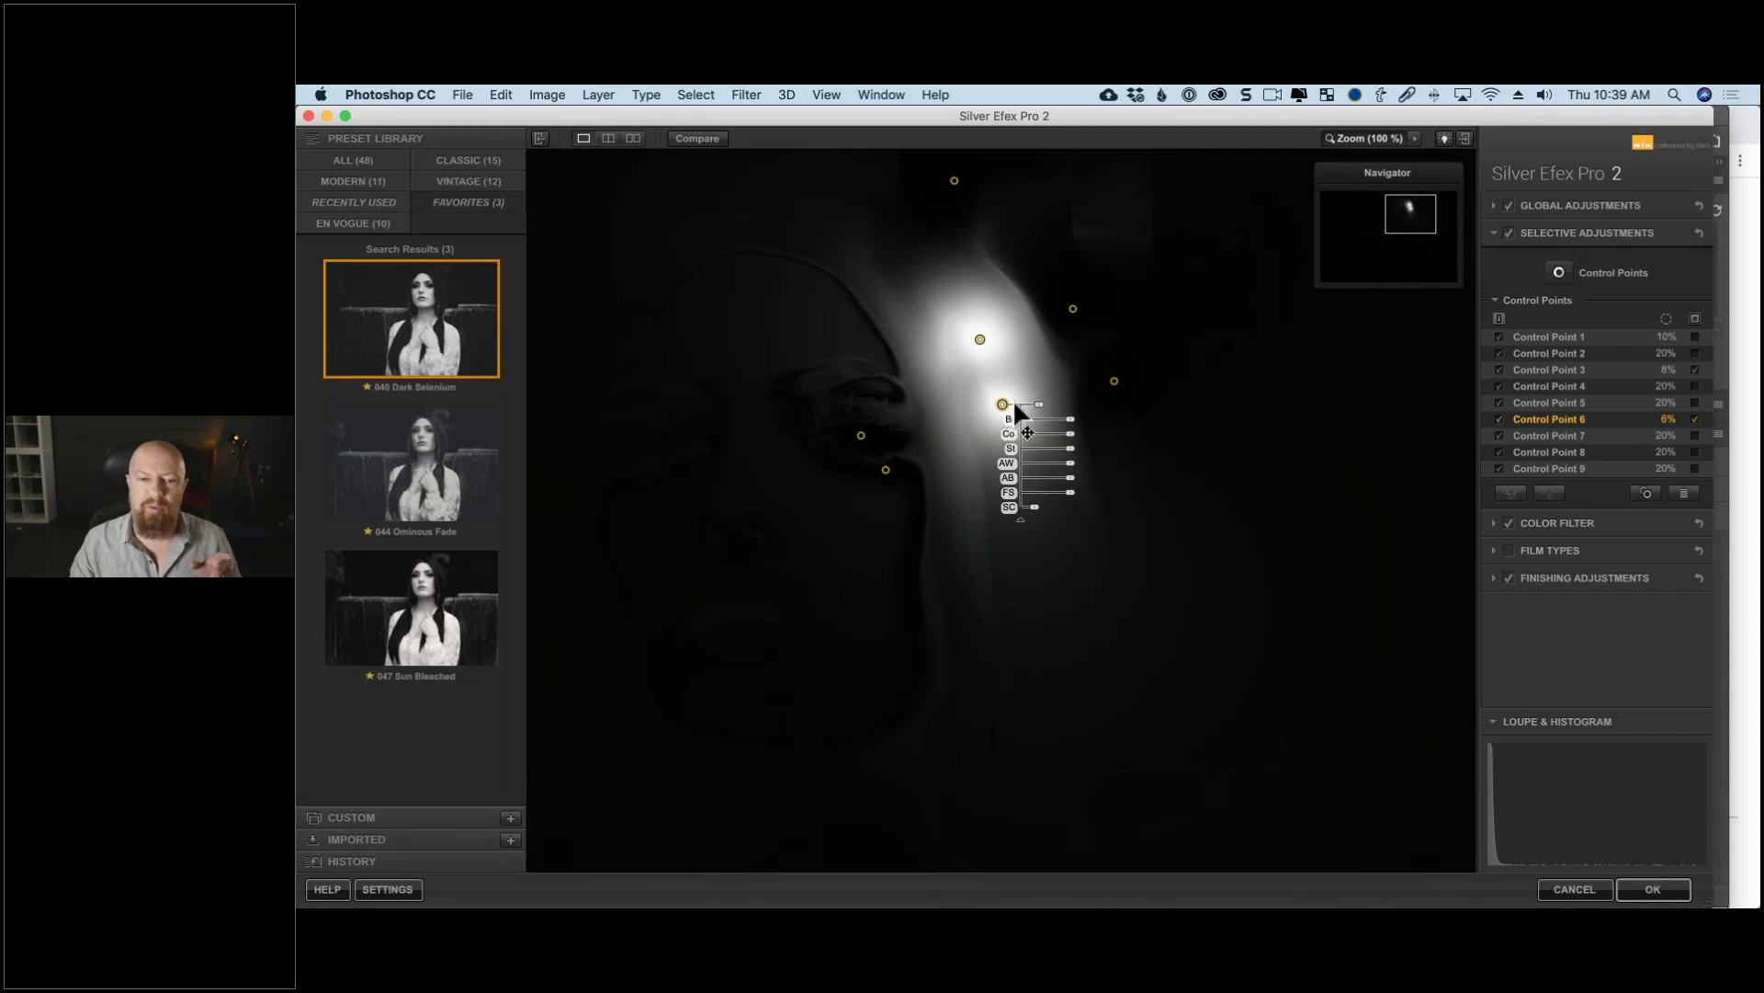
pyautogui.click(980, 340)
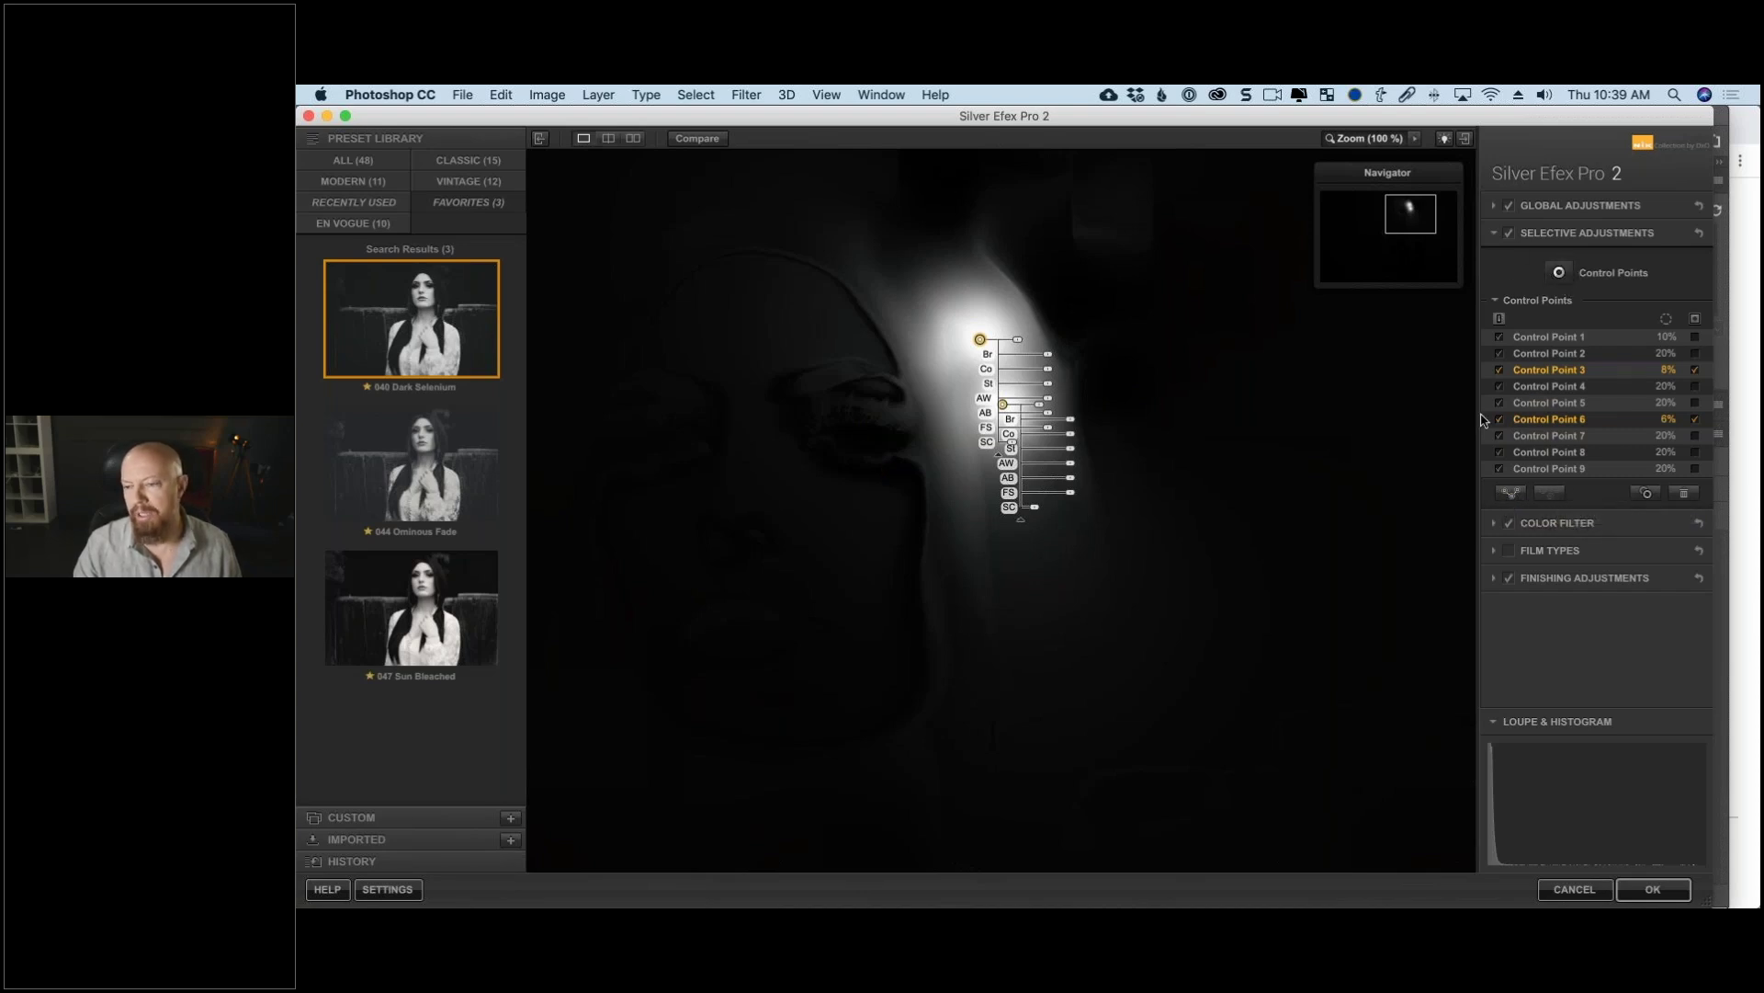
pyautogui.click(1517, 495)
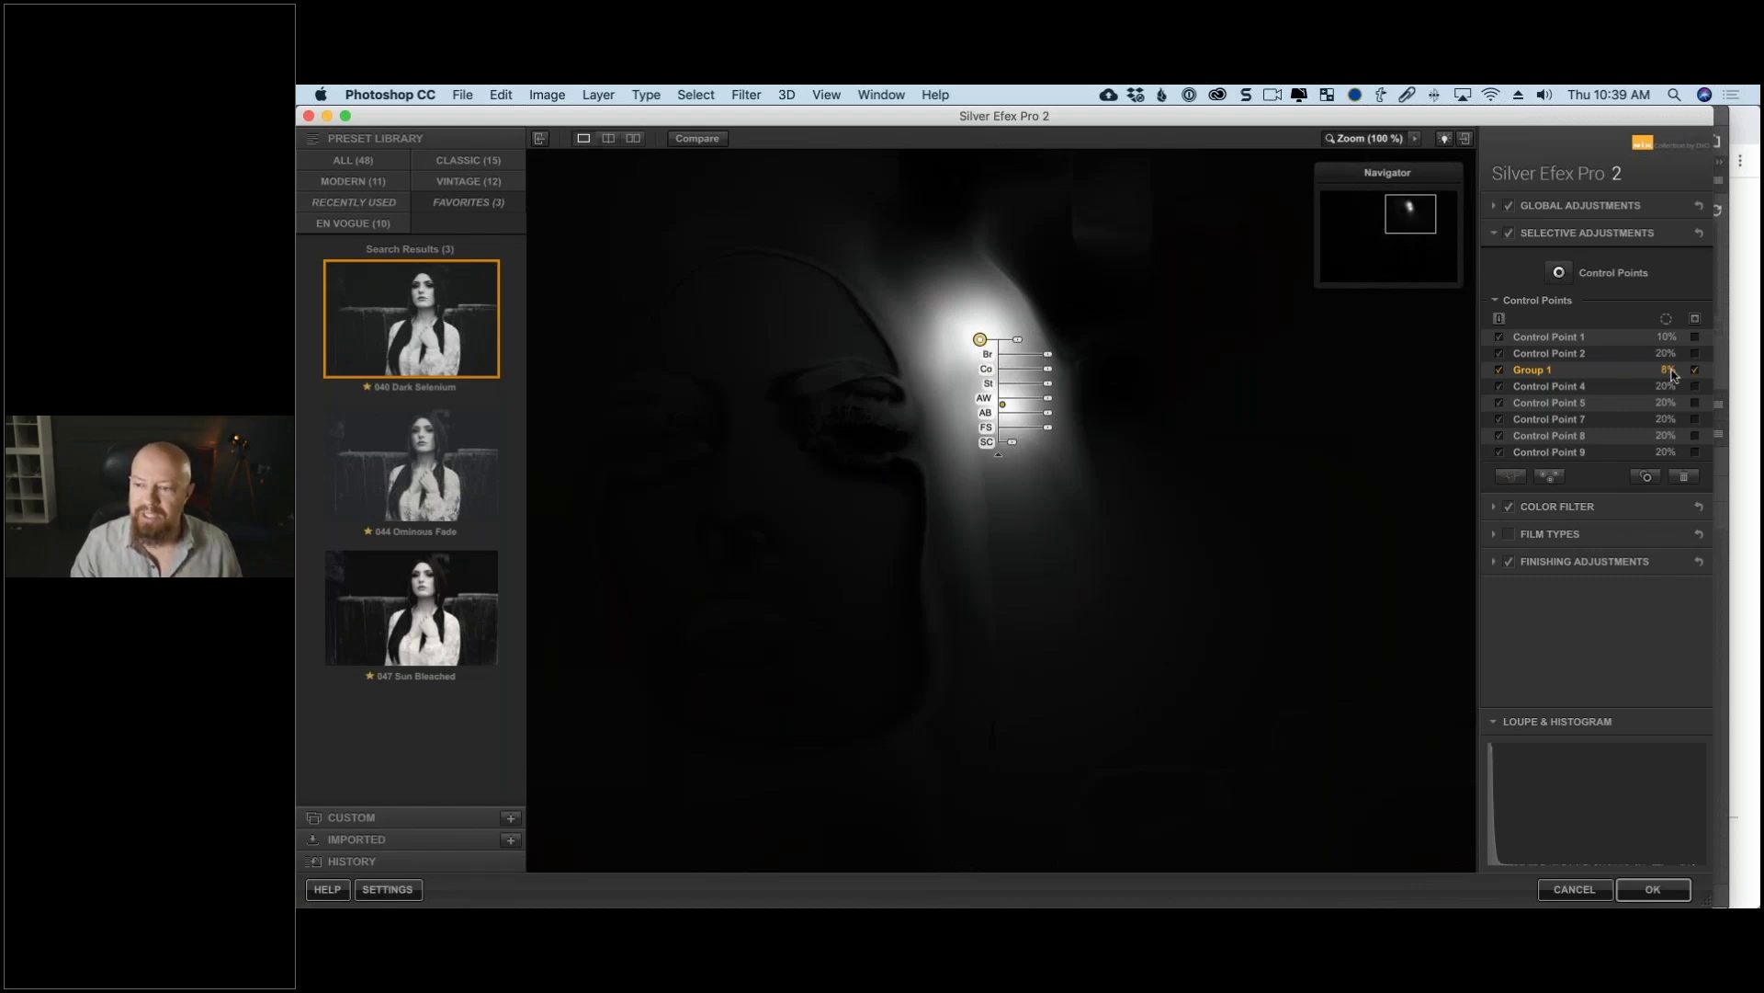
pyautogui.click(1695, 371)
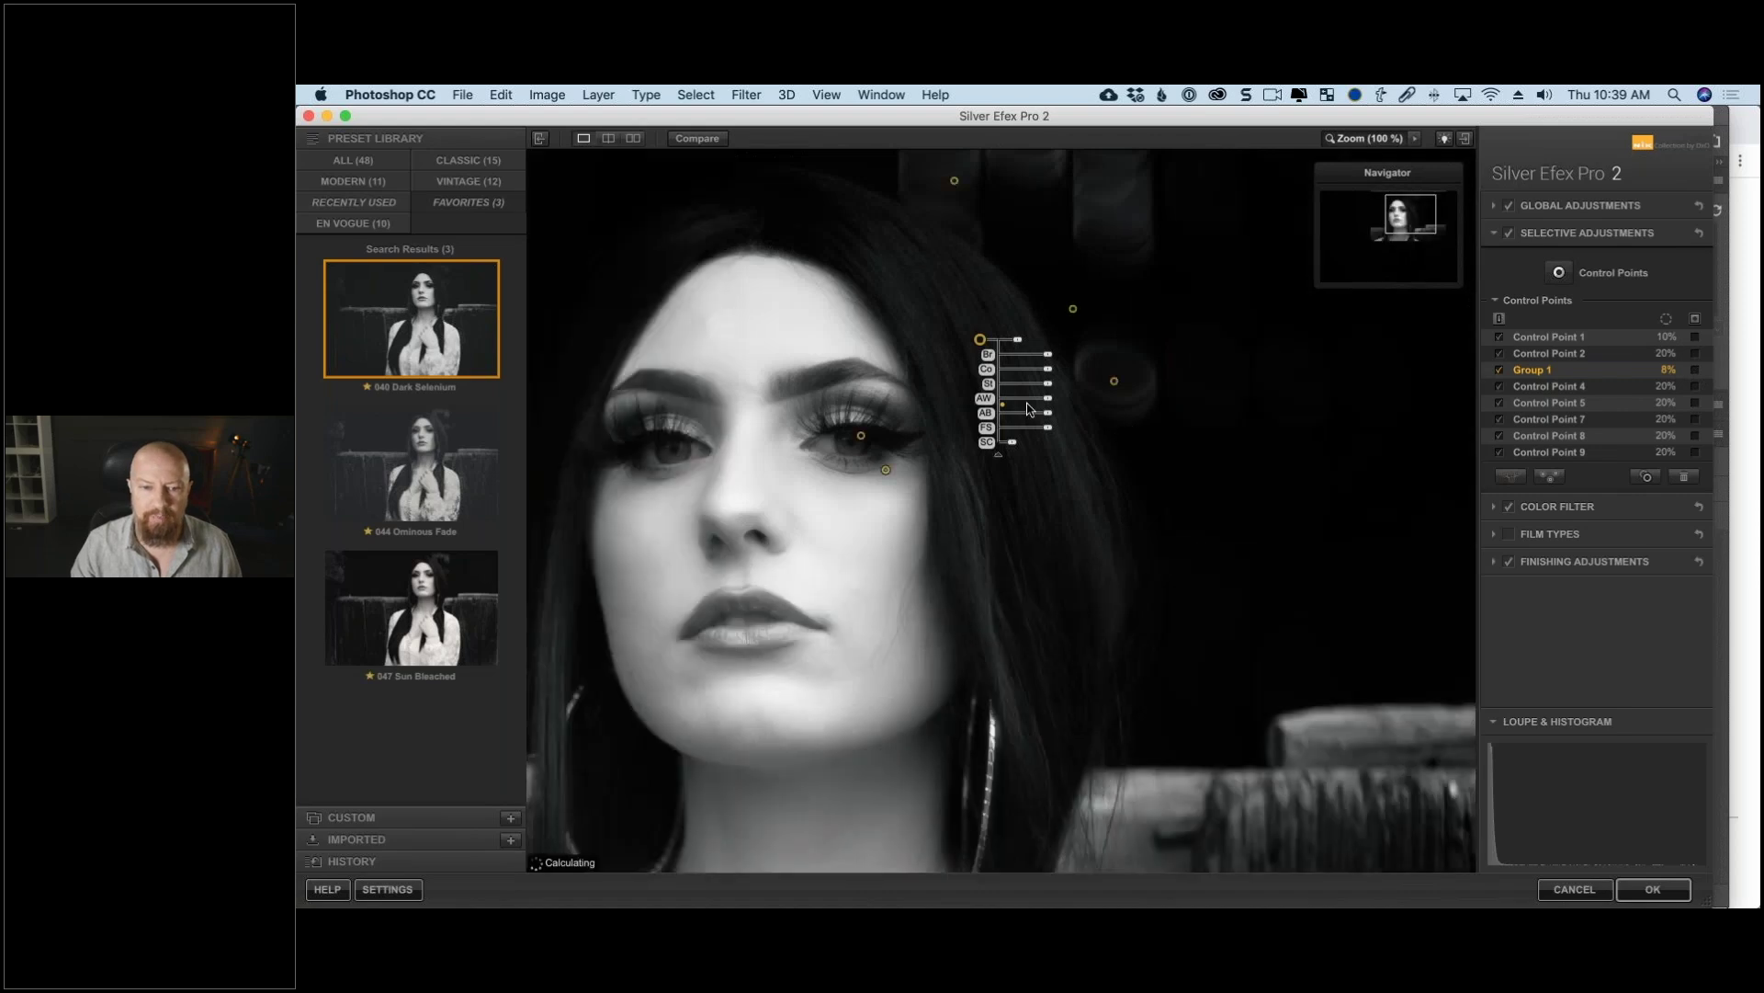
# Step: Raise the brightness of Group 1 slightly and add another linked point higher in the hair
pyautogui.moveTo(1049, 360); pyautogui.dragTo(1055, 360)
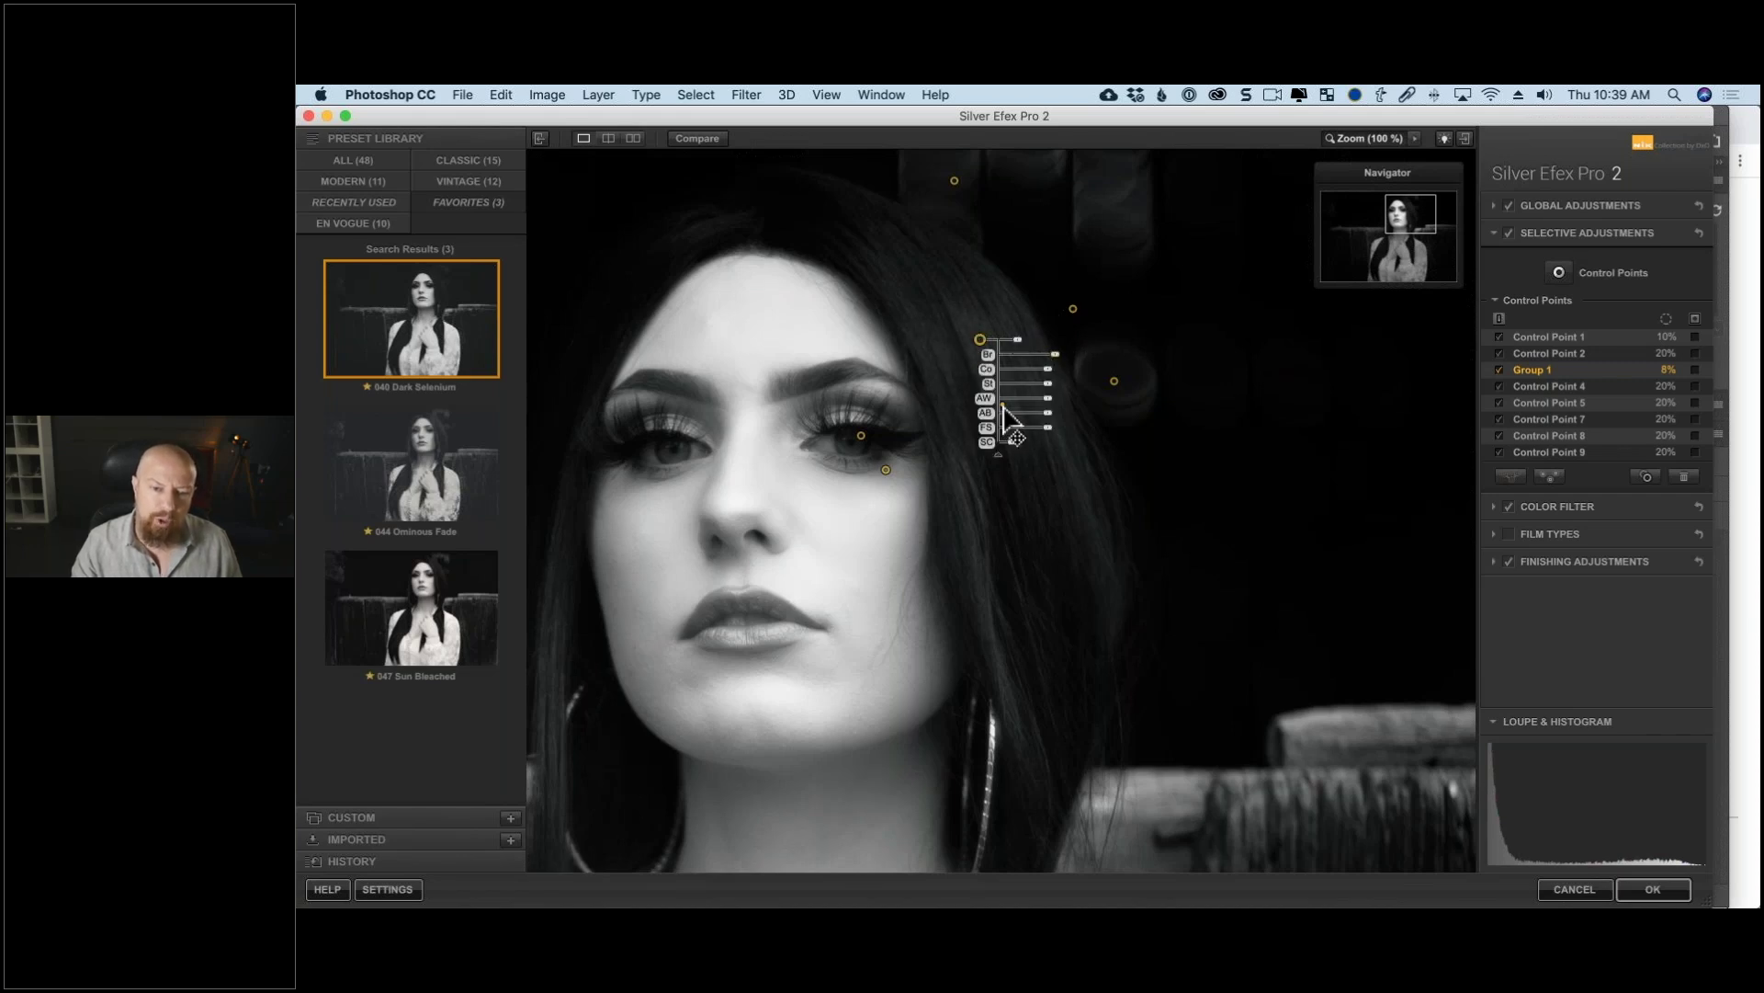
pyautogui.click(944, 276)
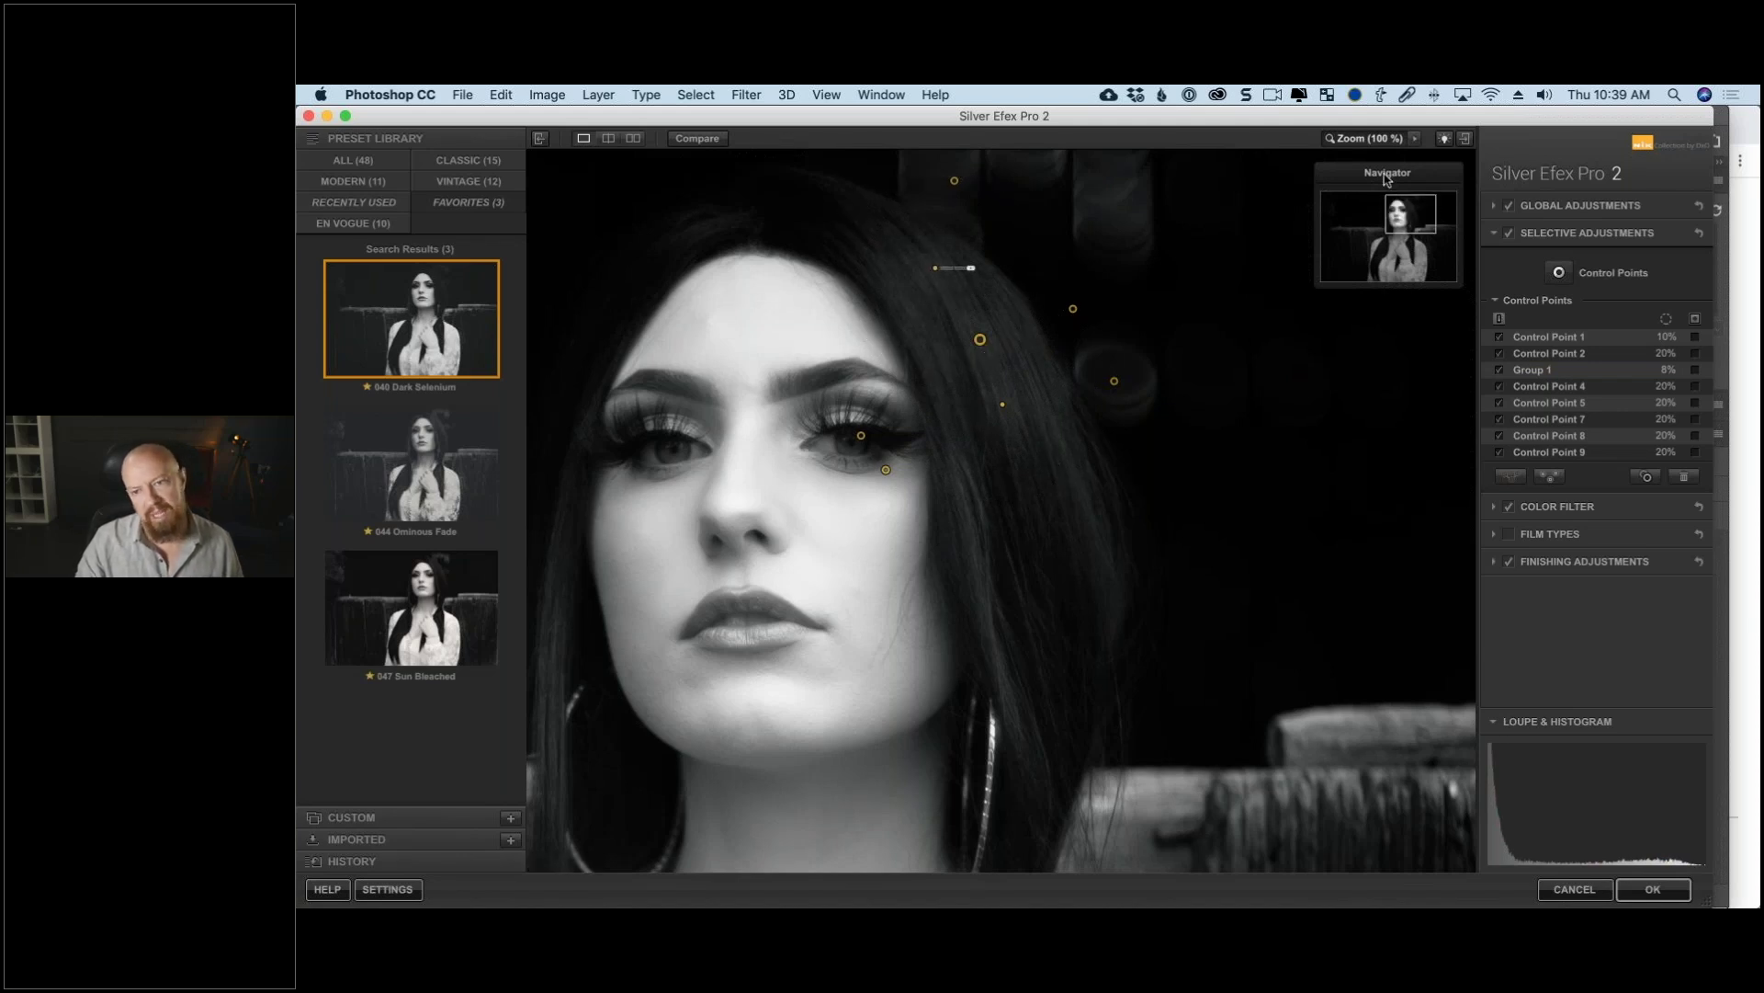
pyautogui.click(1367, 142)
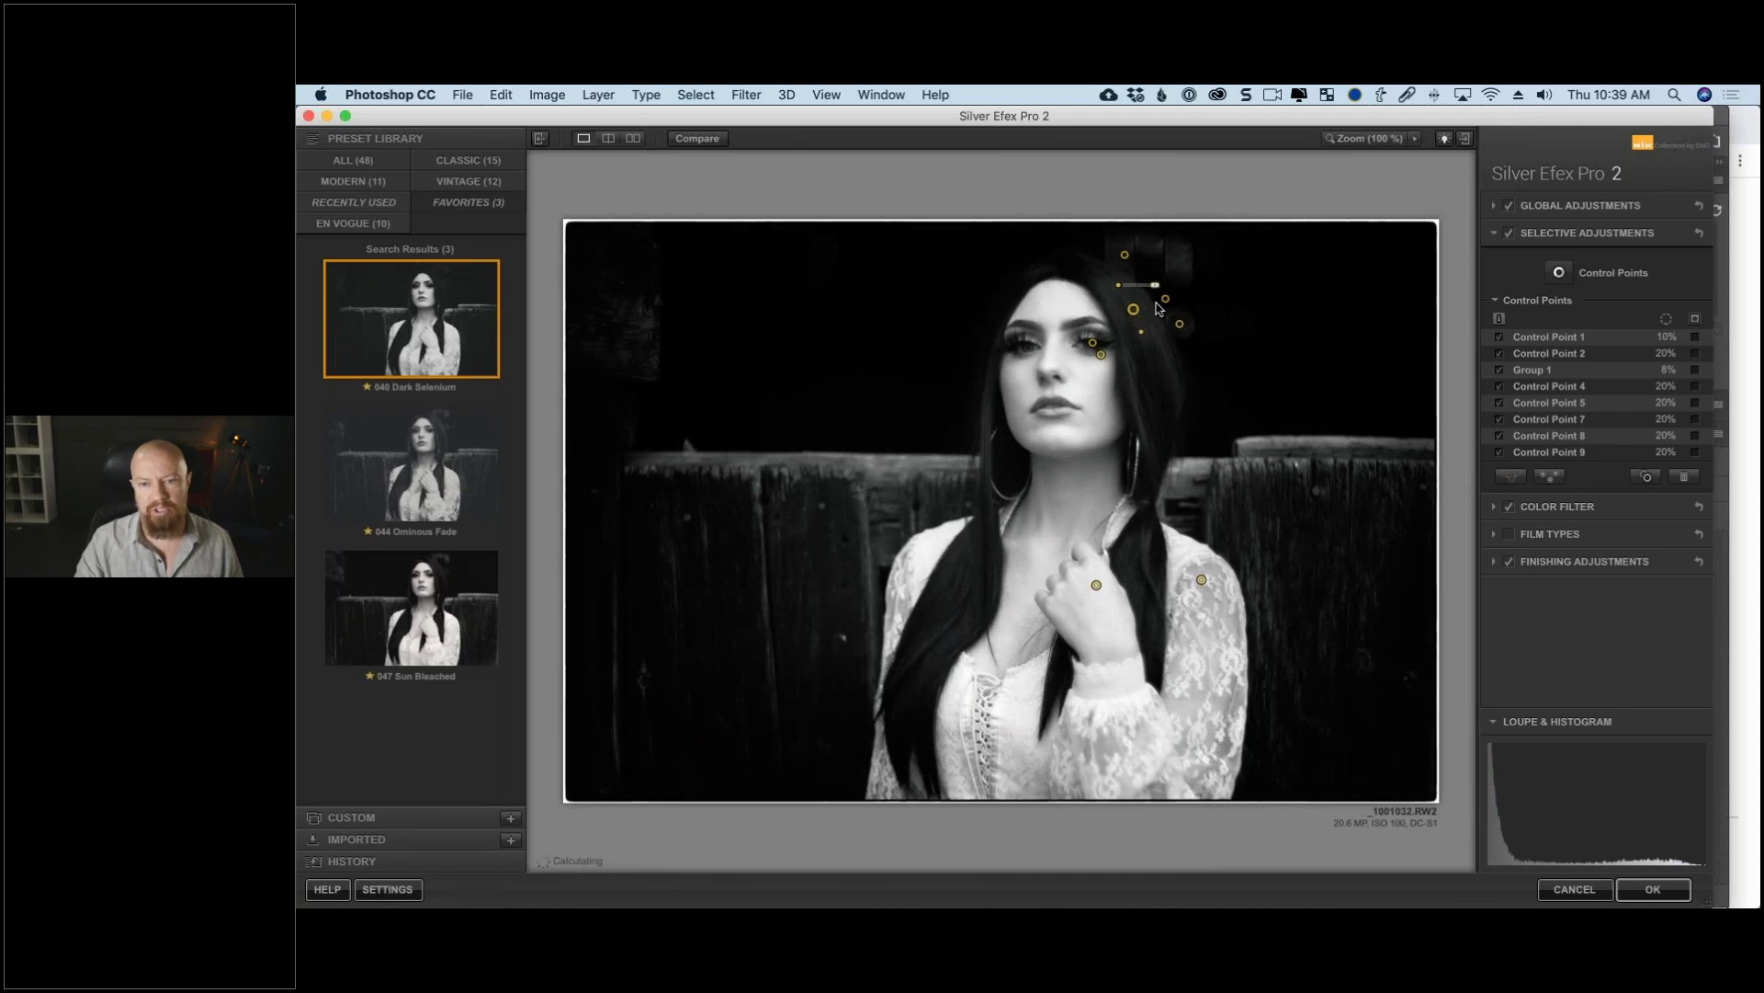
# Step: Readjust the brightness of Group 1 on the full image to slightly below neutral
pyautogui.click(1183, 328)
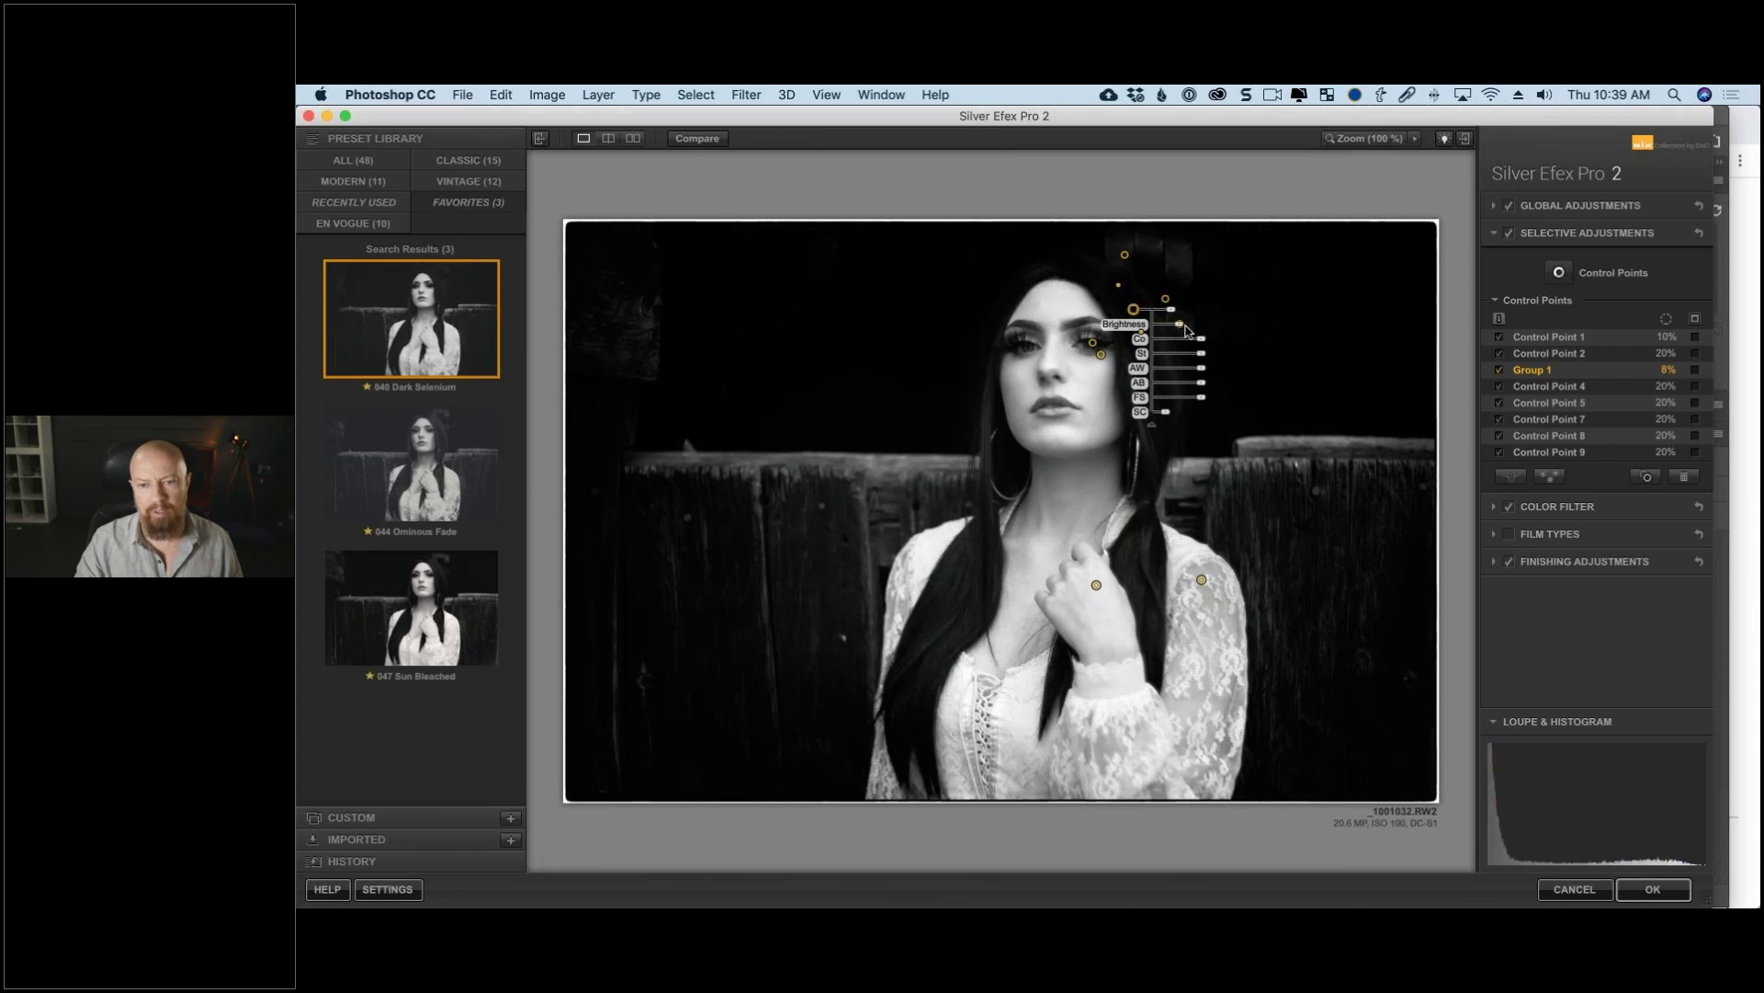
pyautogui.moveTo(1184, 326); pyautogui.dragTo(1185, 328)
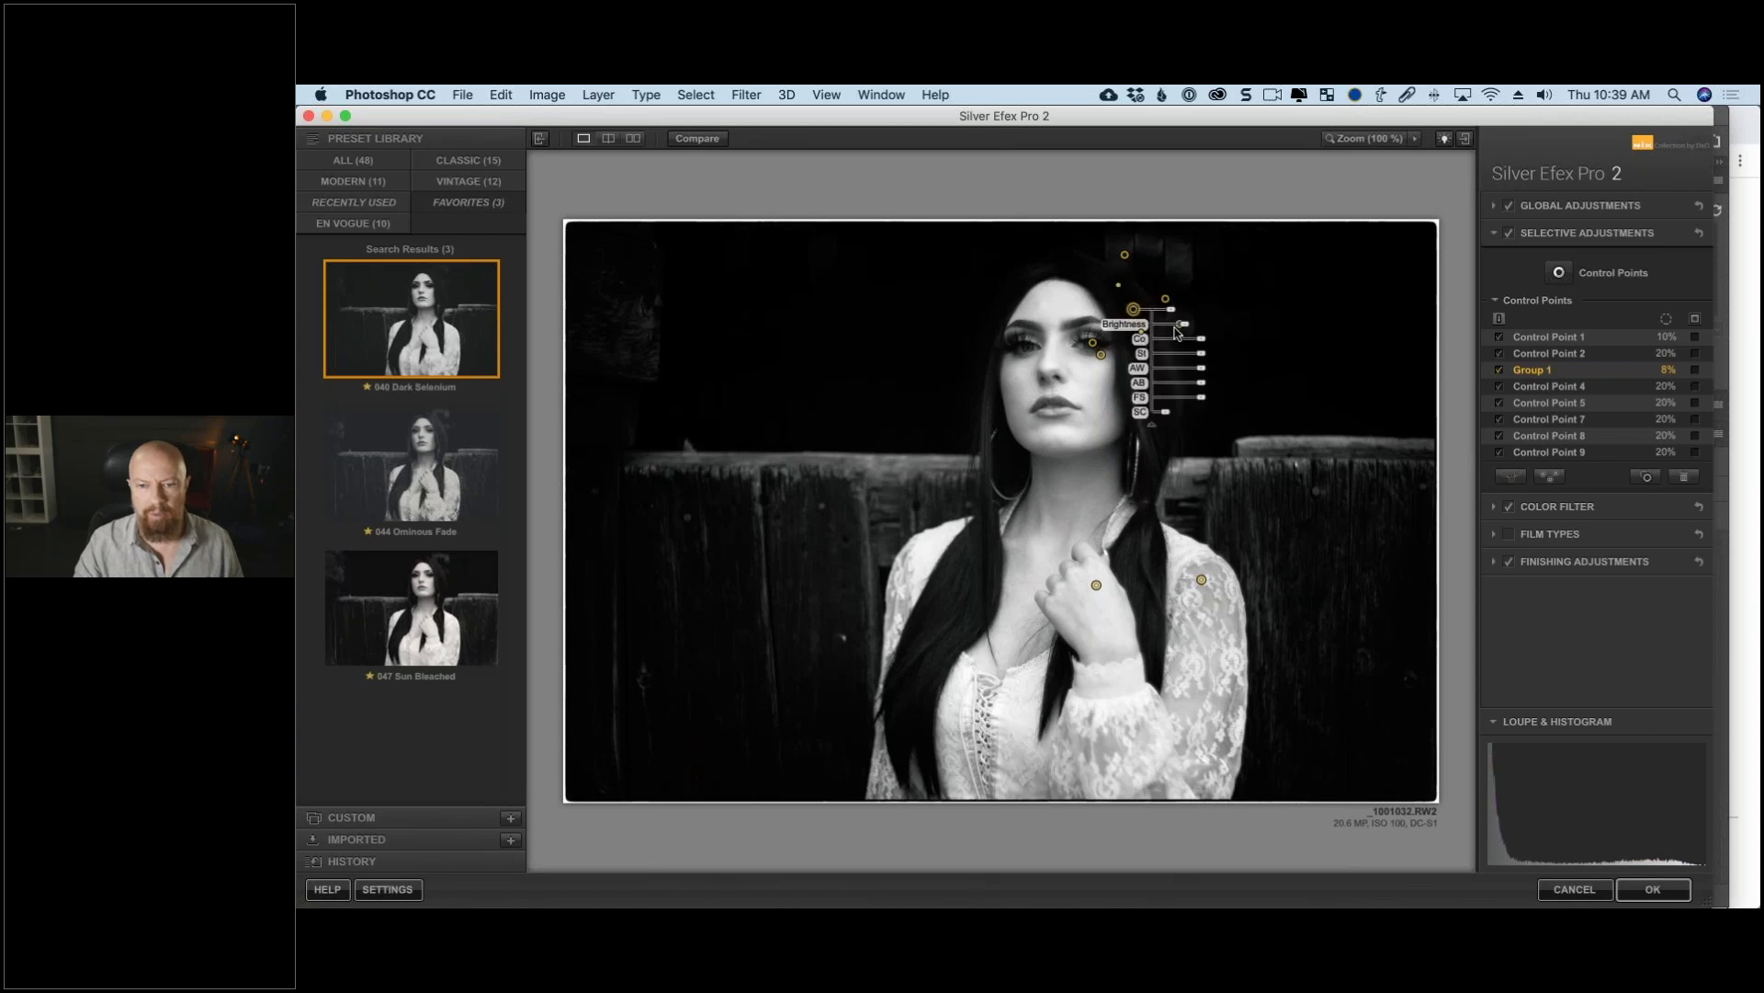
pyautogui.moveTo(1186, 327); pyautogui.dragTo(1194, 331)
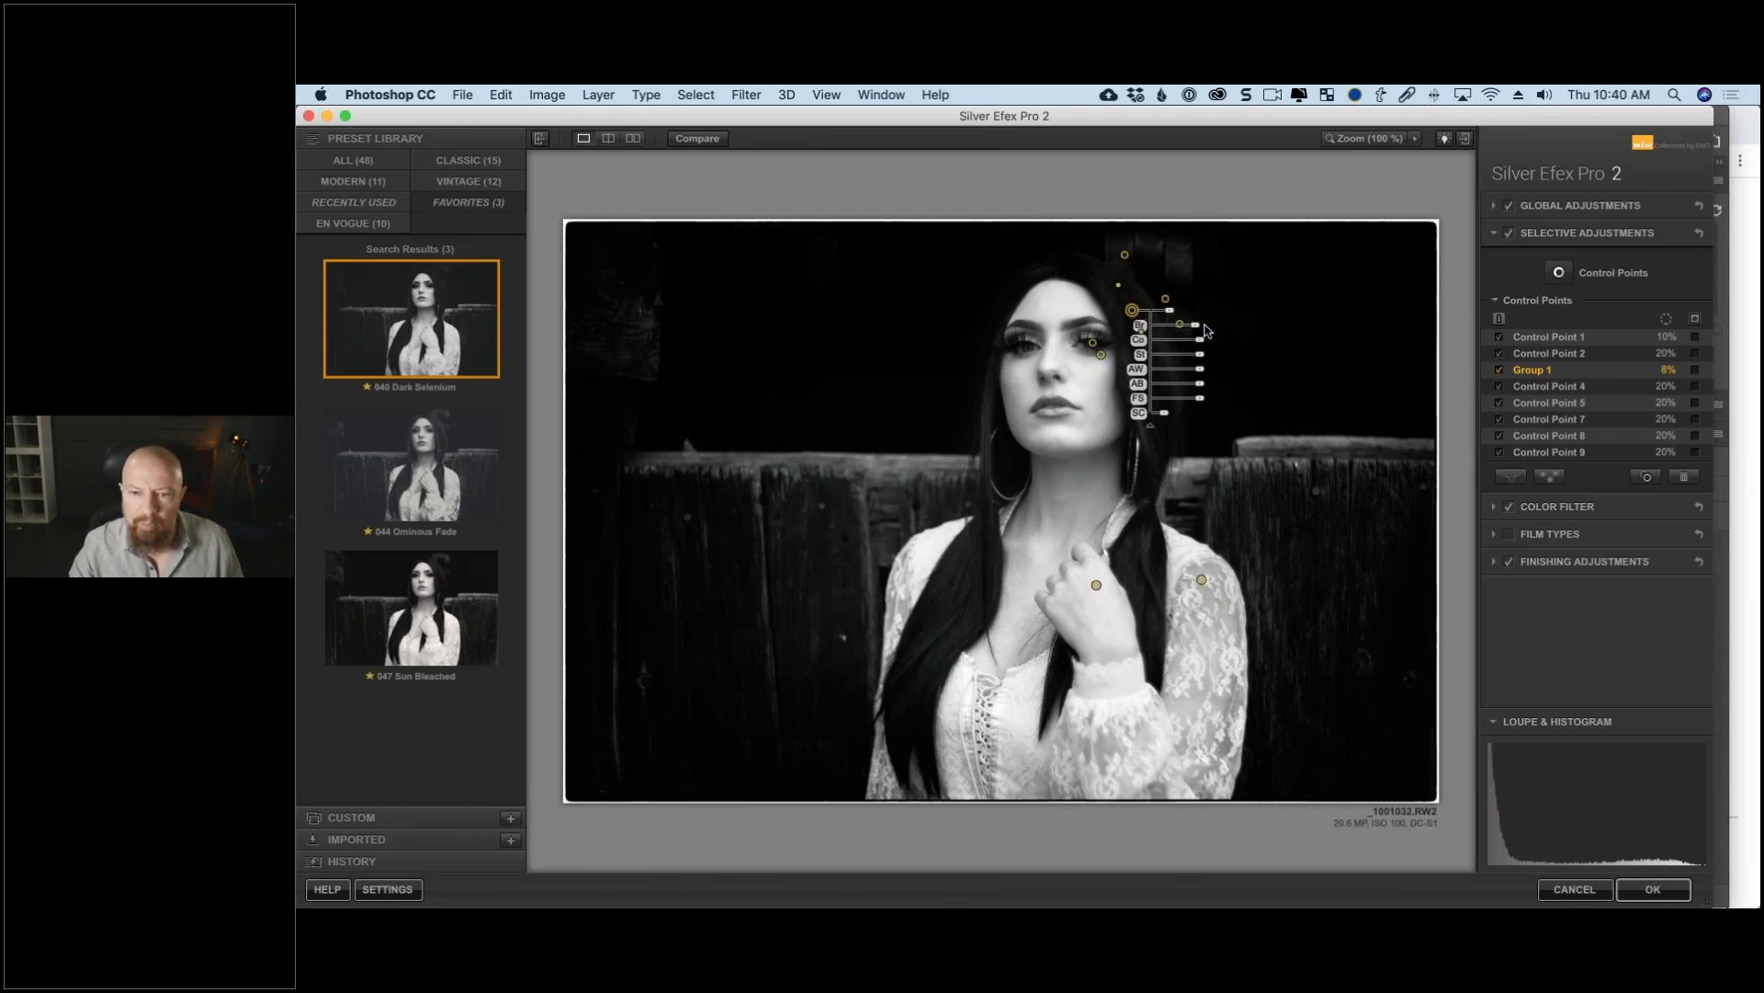
# Step: Add a control point on the fence beside the lace sleeve, raise its Structure to about 82%, and duplicate it onto the opposite fence section
pyautogui.moveTo(1207, 328); pyautogui.dragTo(1299, 366)
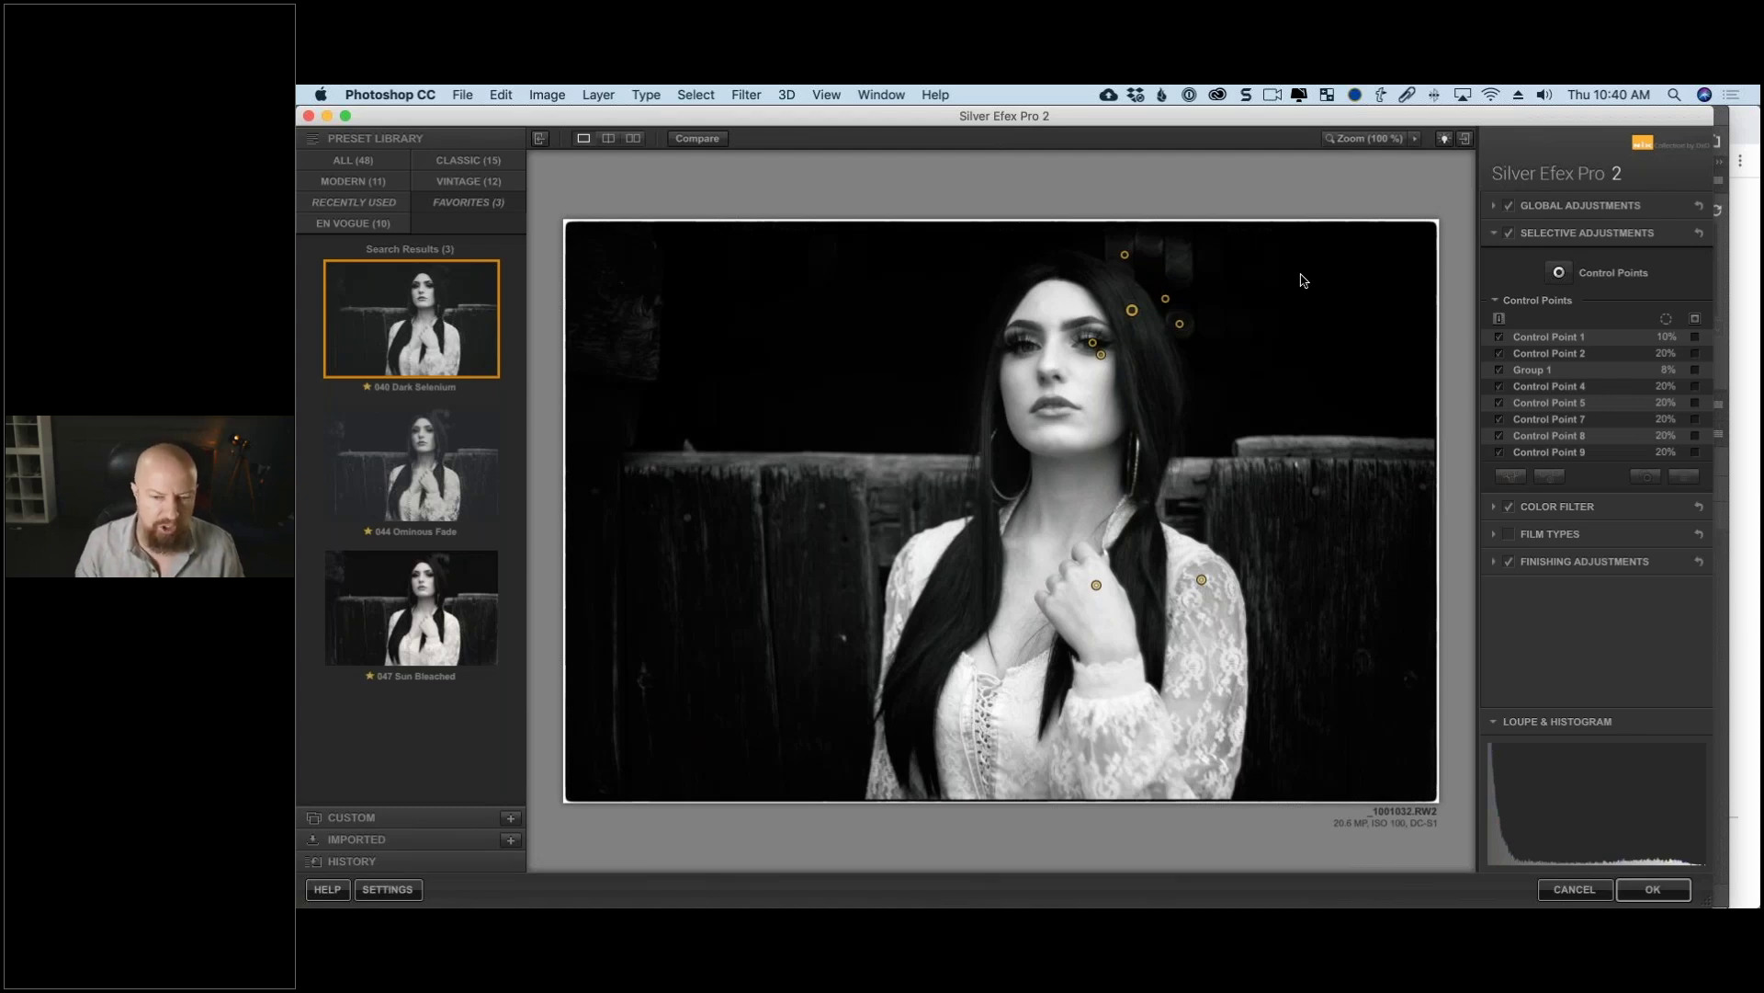
pyautogui.click(1559, 272)
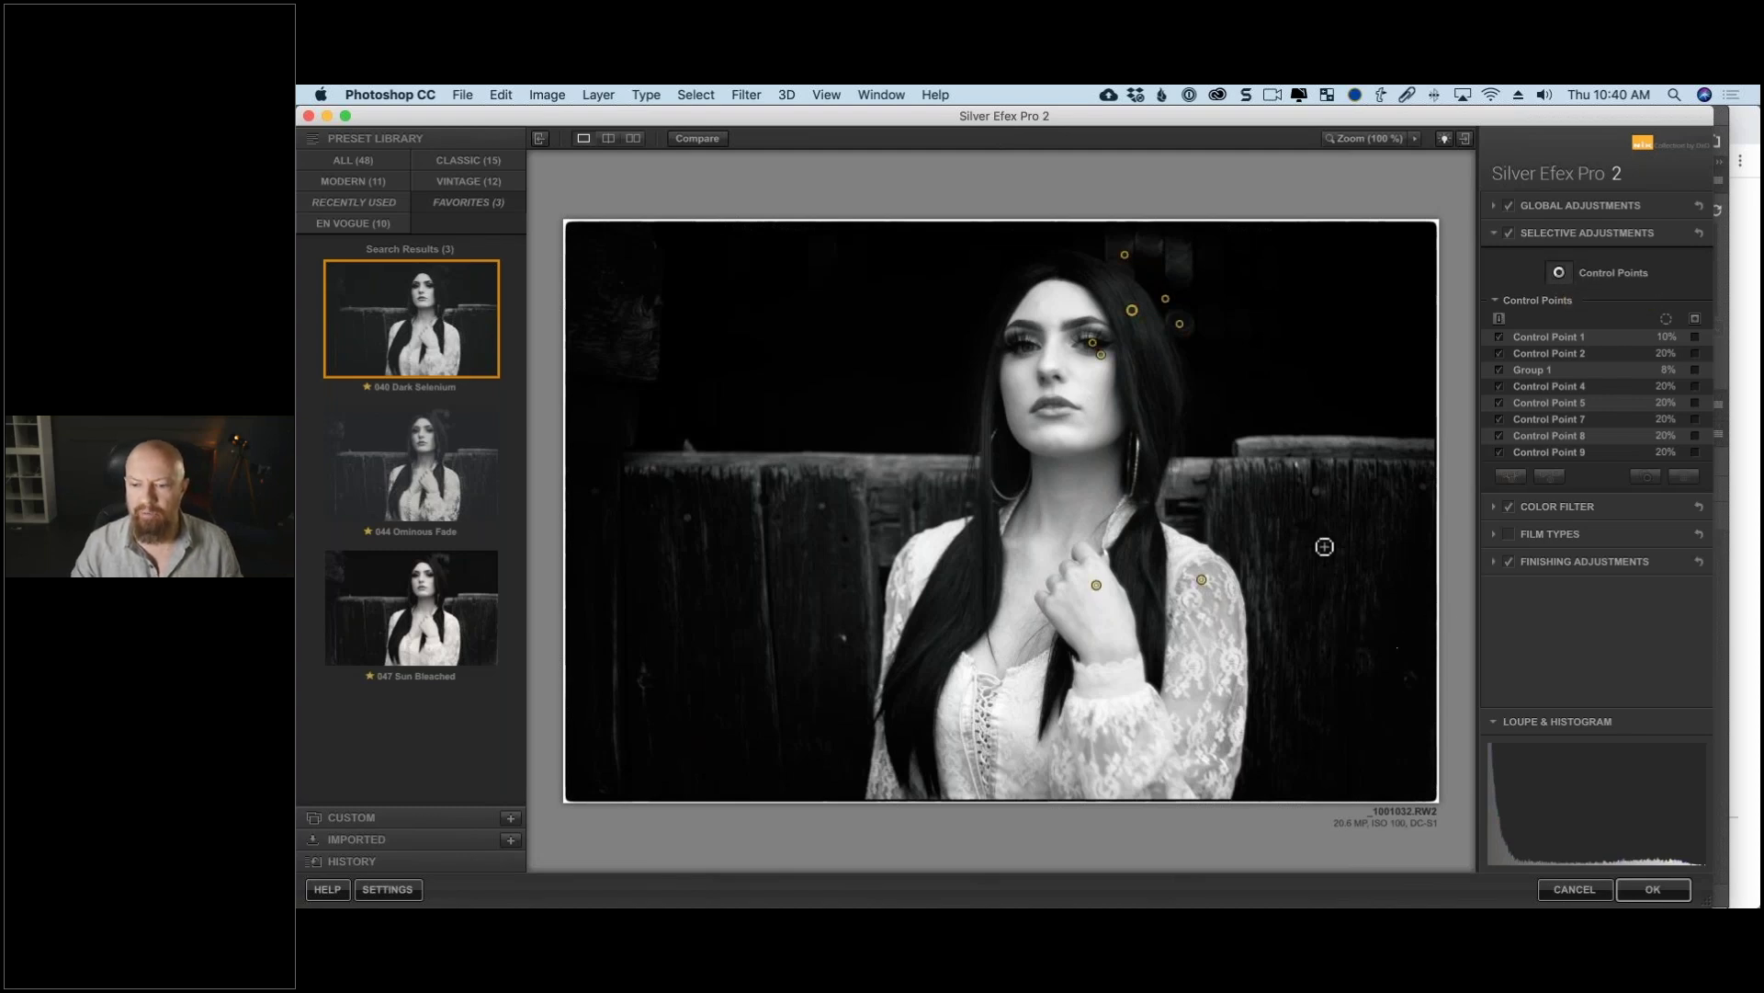
pyautogui.click(1329, 614)
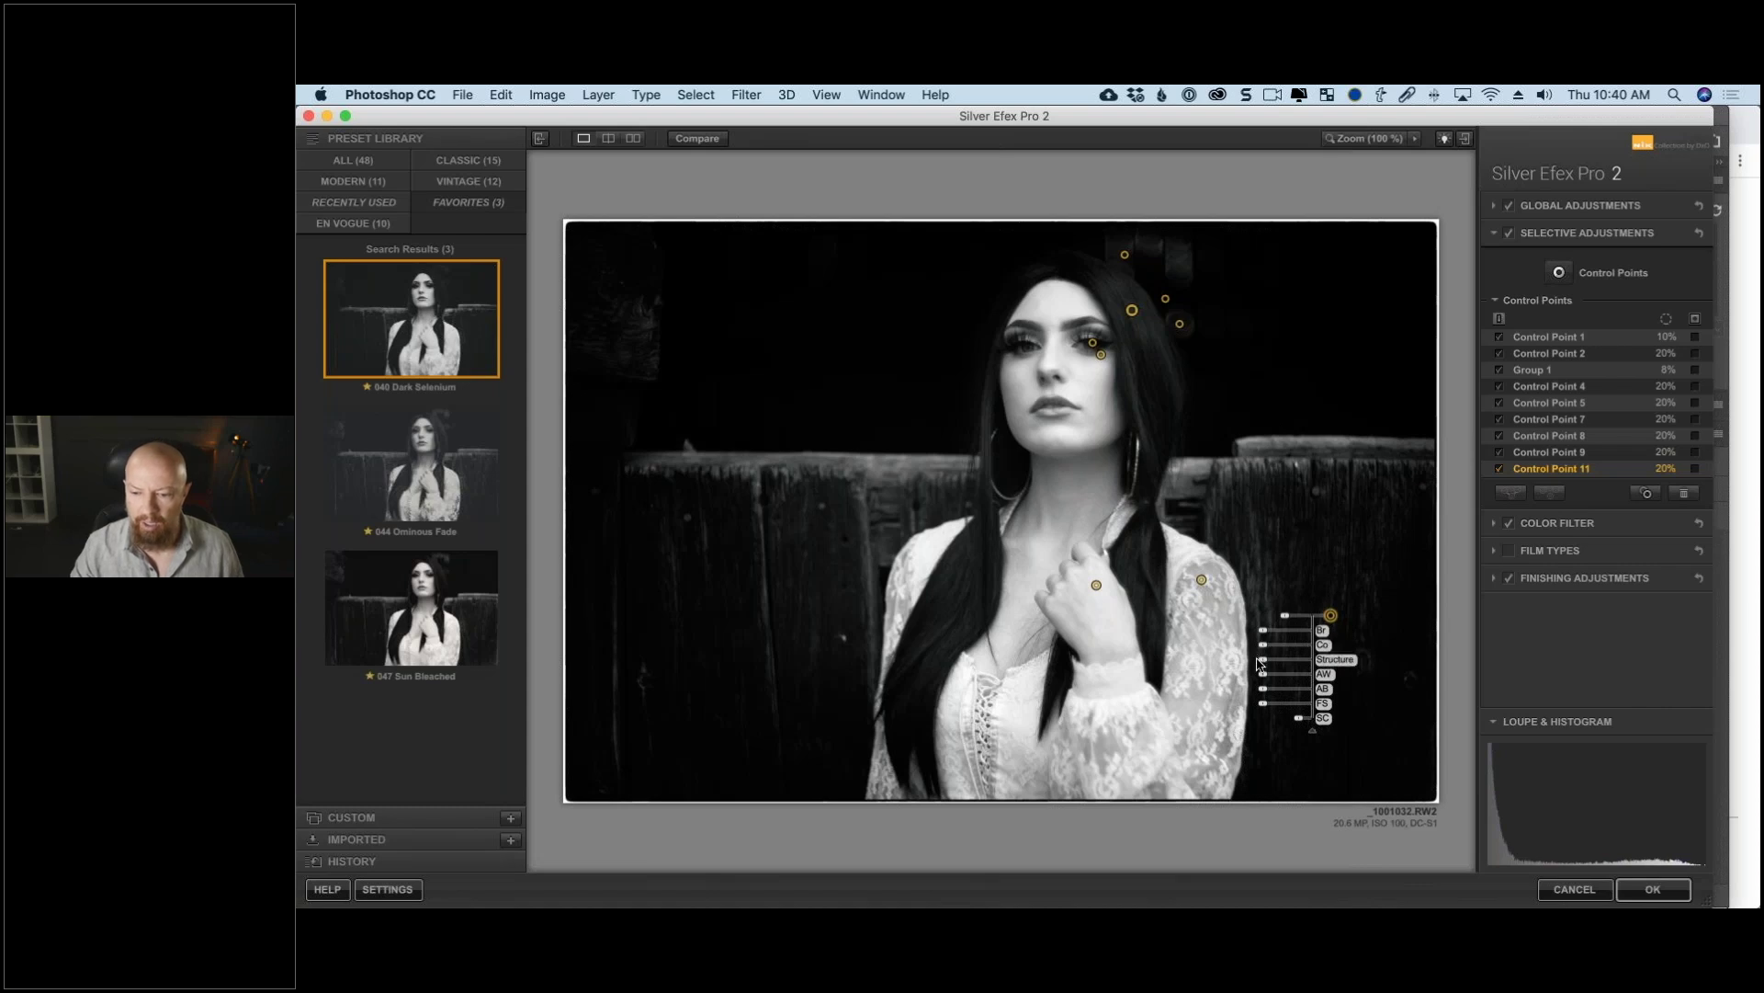
pyautogui.moveTo(1258, 660); pyautogui.dragTo(1230, 660)
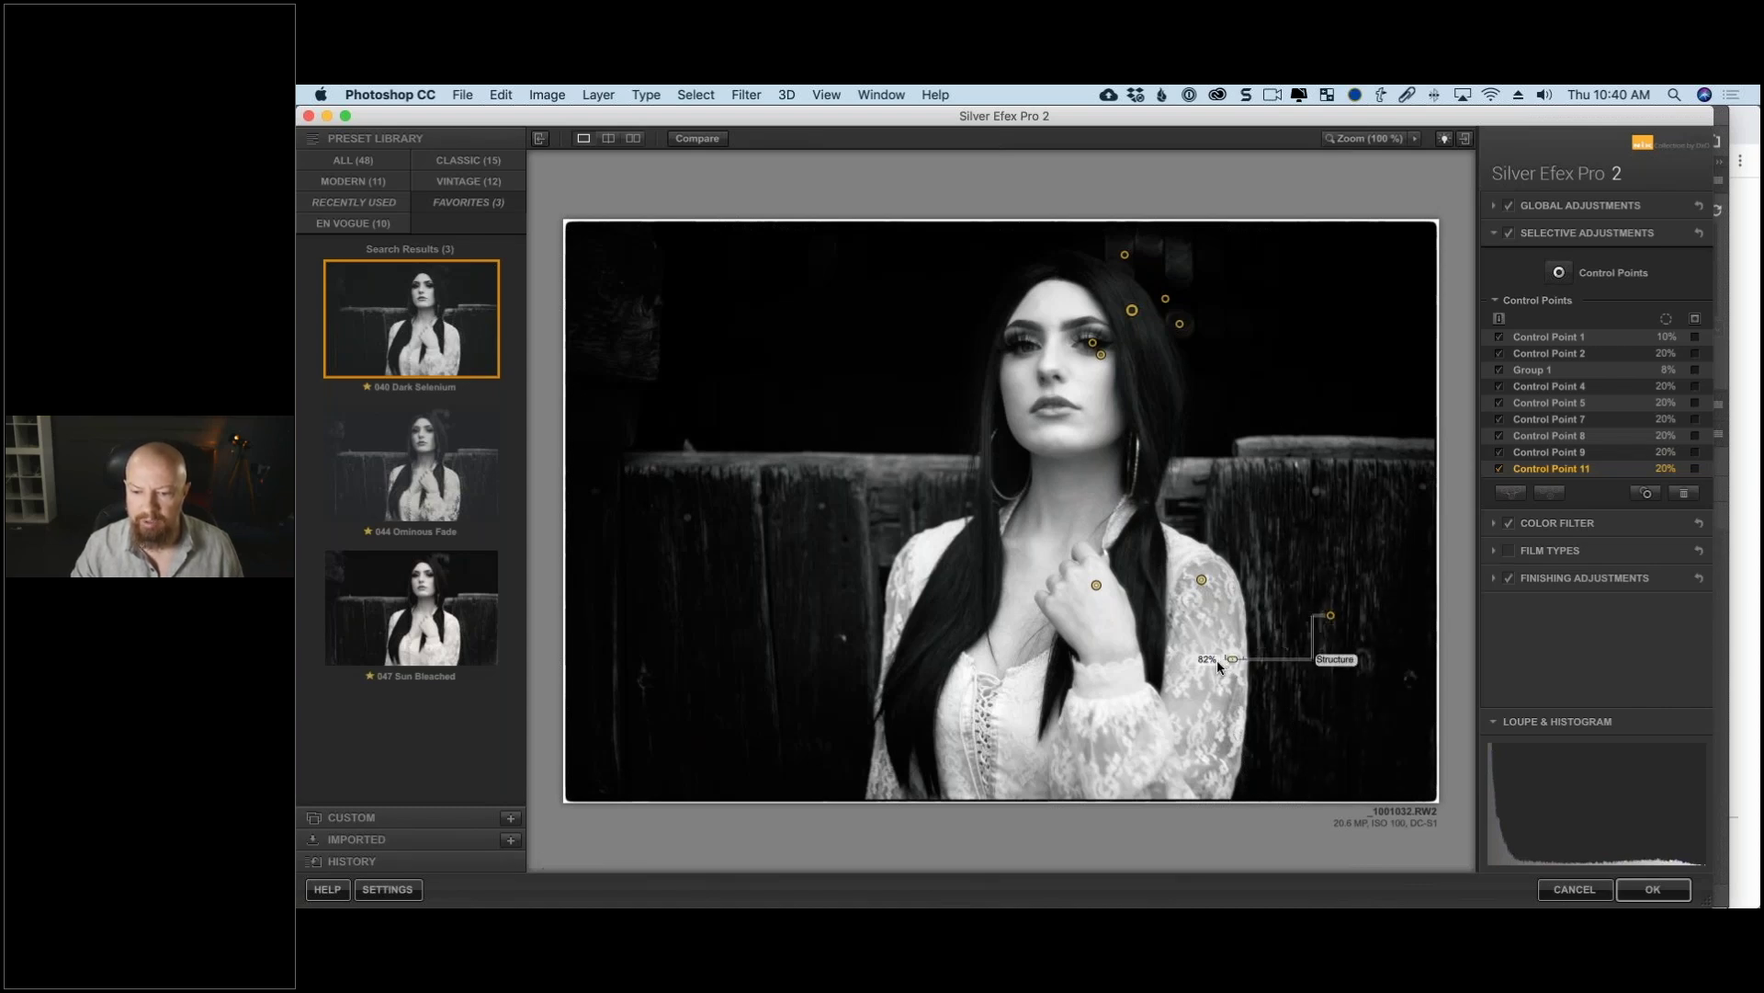
pyautogui.moveTo(1231, 658); pyautogui.dragTo(1226, 659)
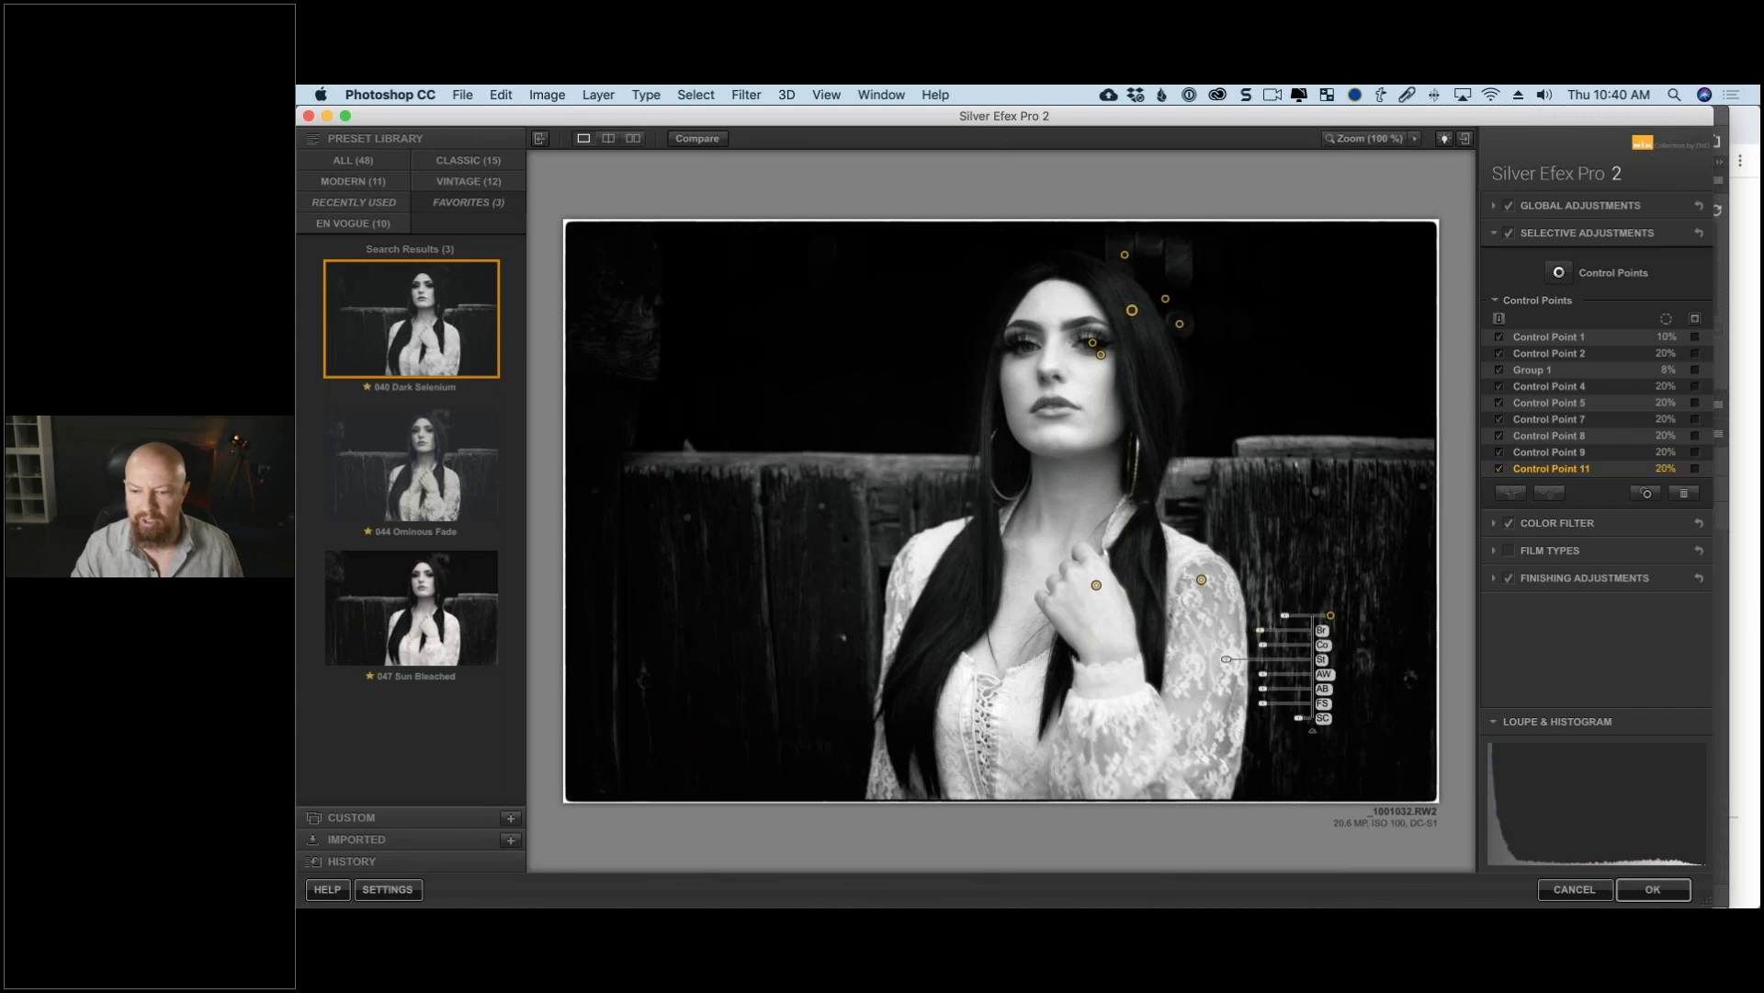
pyautogui.keyDown('alt'); pyautogui.moveTo(1331, 615); pyautogui.dragTo(774, 634); pyautogui.keyUp('alt')
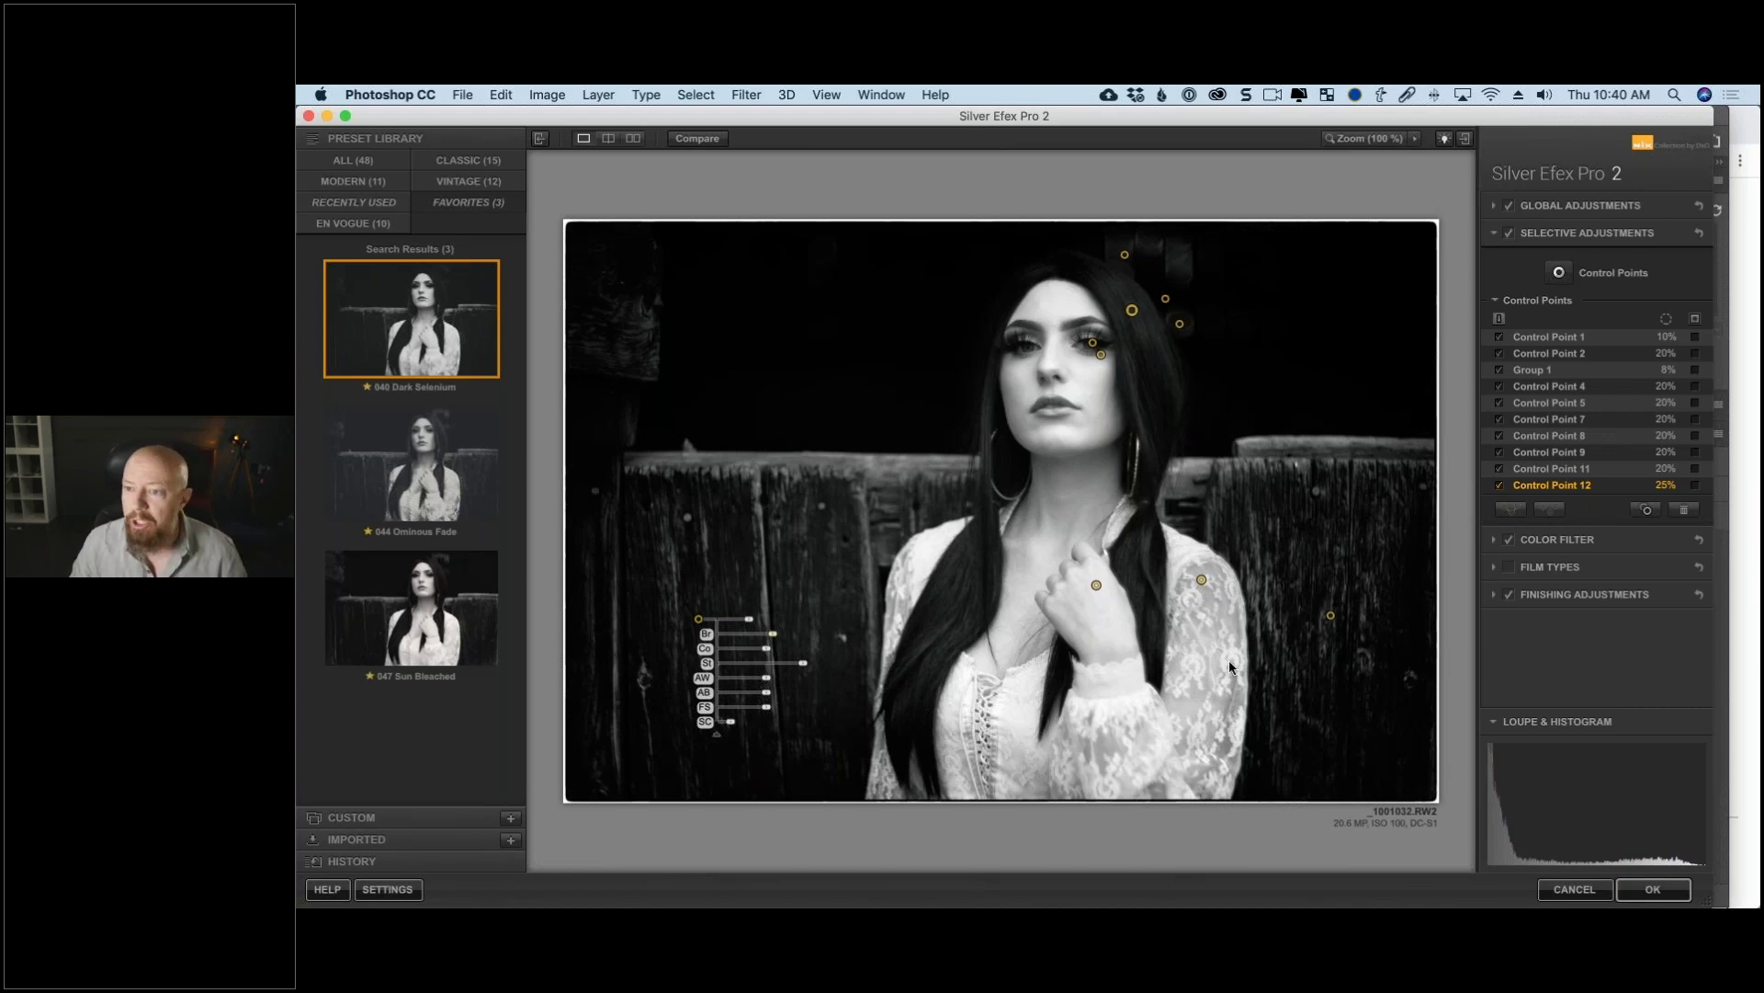
# Step: Collapse the selective adjustments and show the Color Filter settings
pyautogui.click(1493, 235)
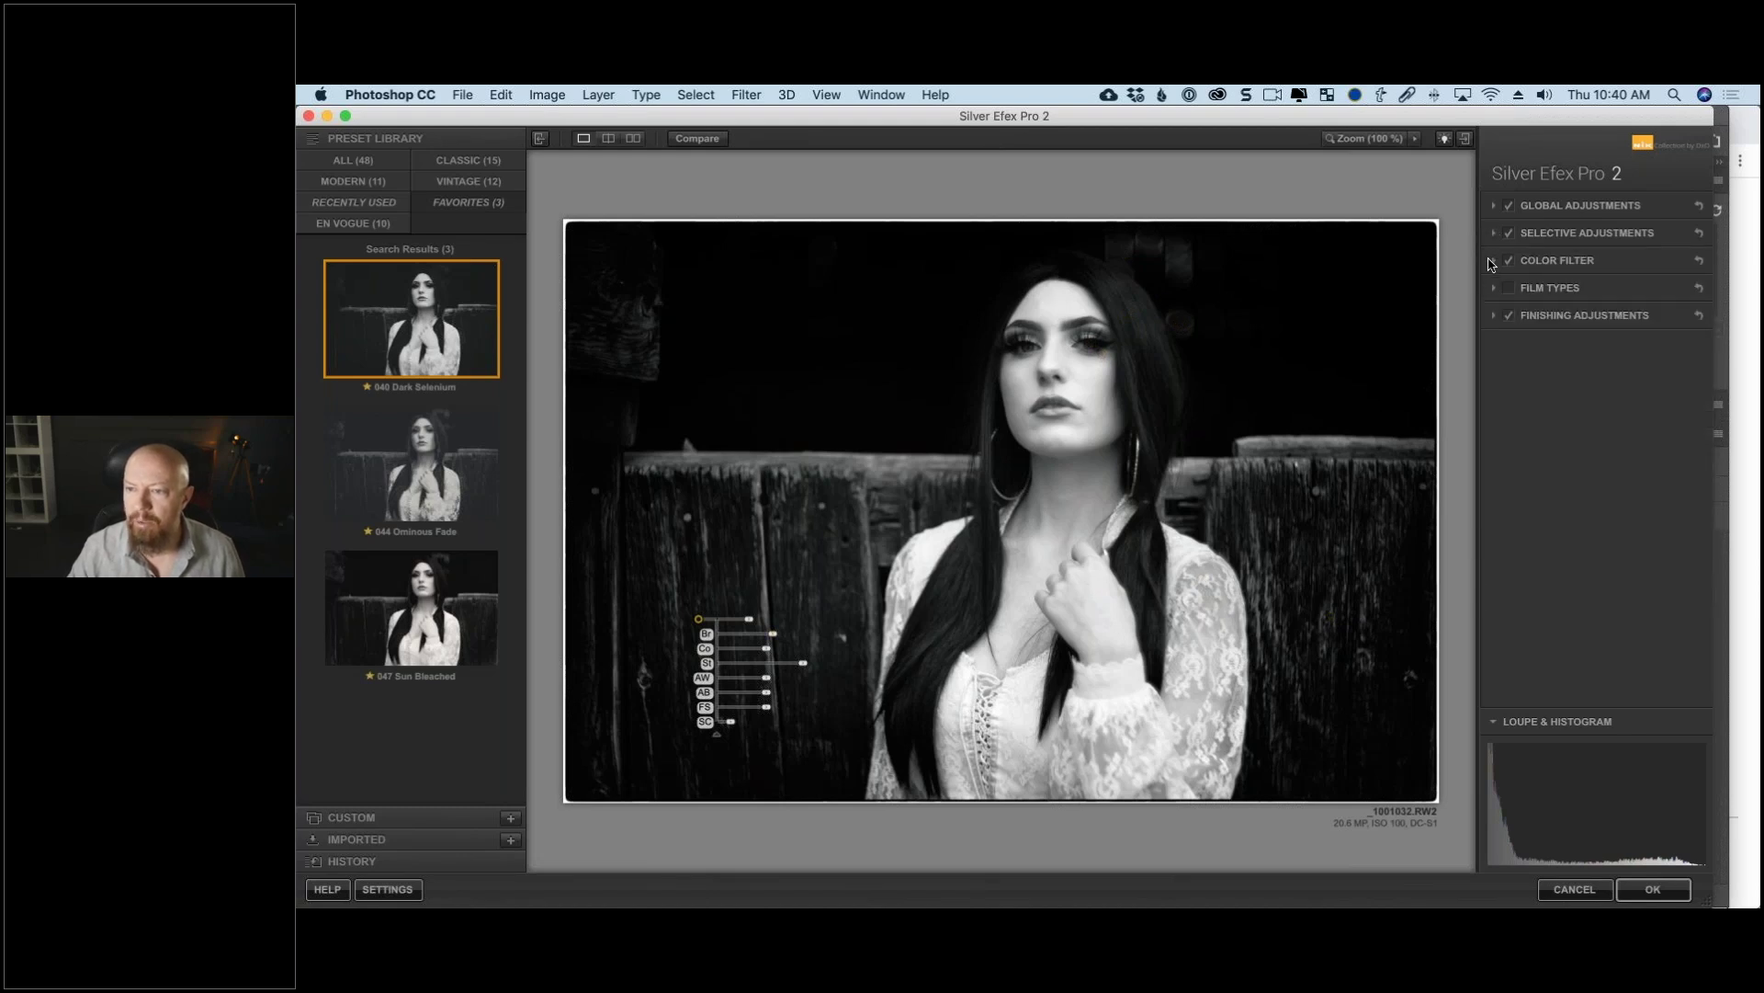
pyautogui.click(1494, 261)
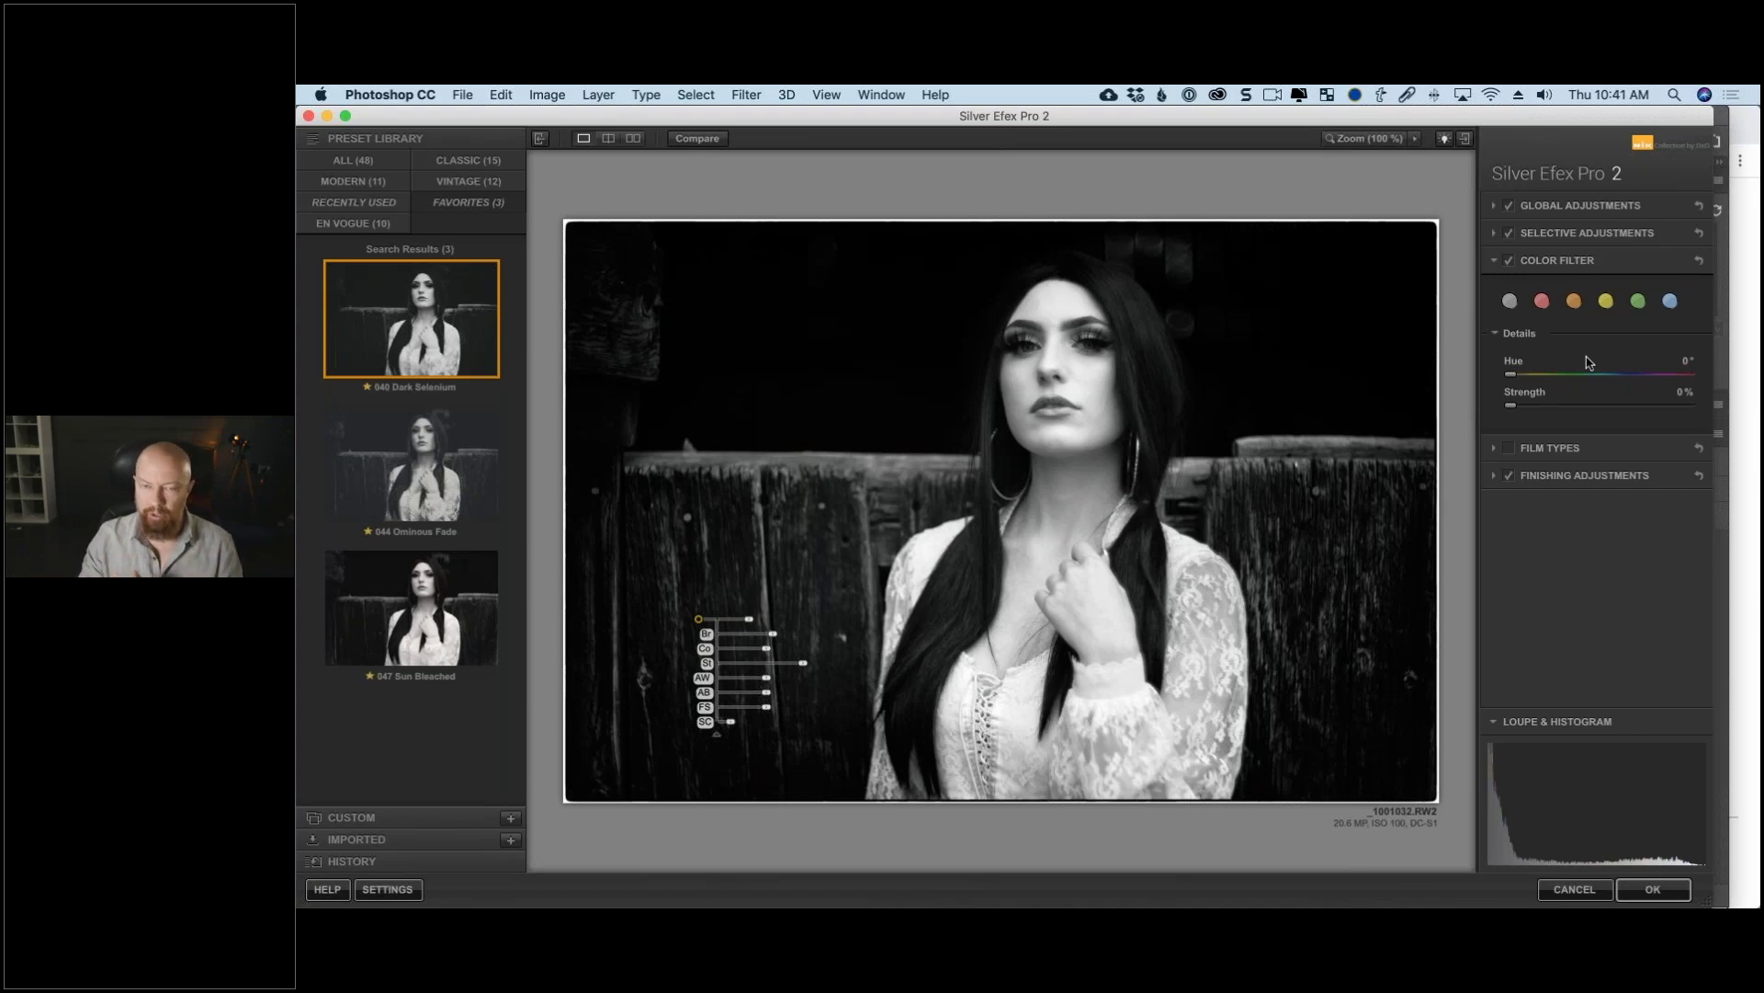
# Step: Switch to Chrome and examine the article on coloured filters in black and white photography, including its filter comparison chart
pyautogui.press('super+Tab')
pyautogui.press('super+Tab')
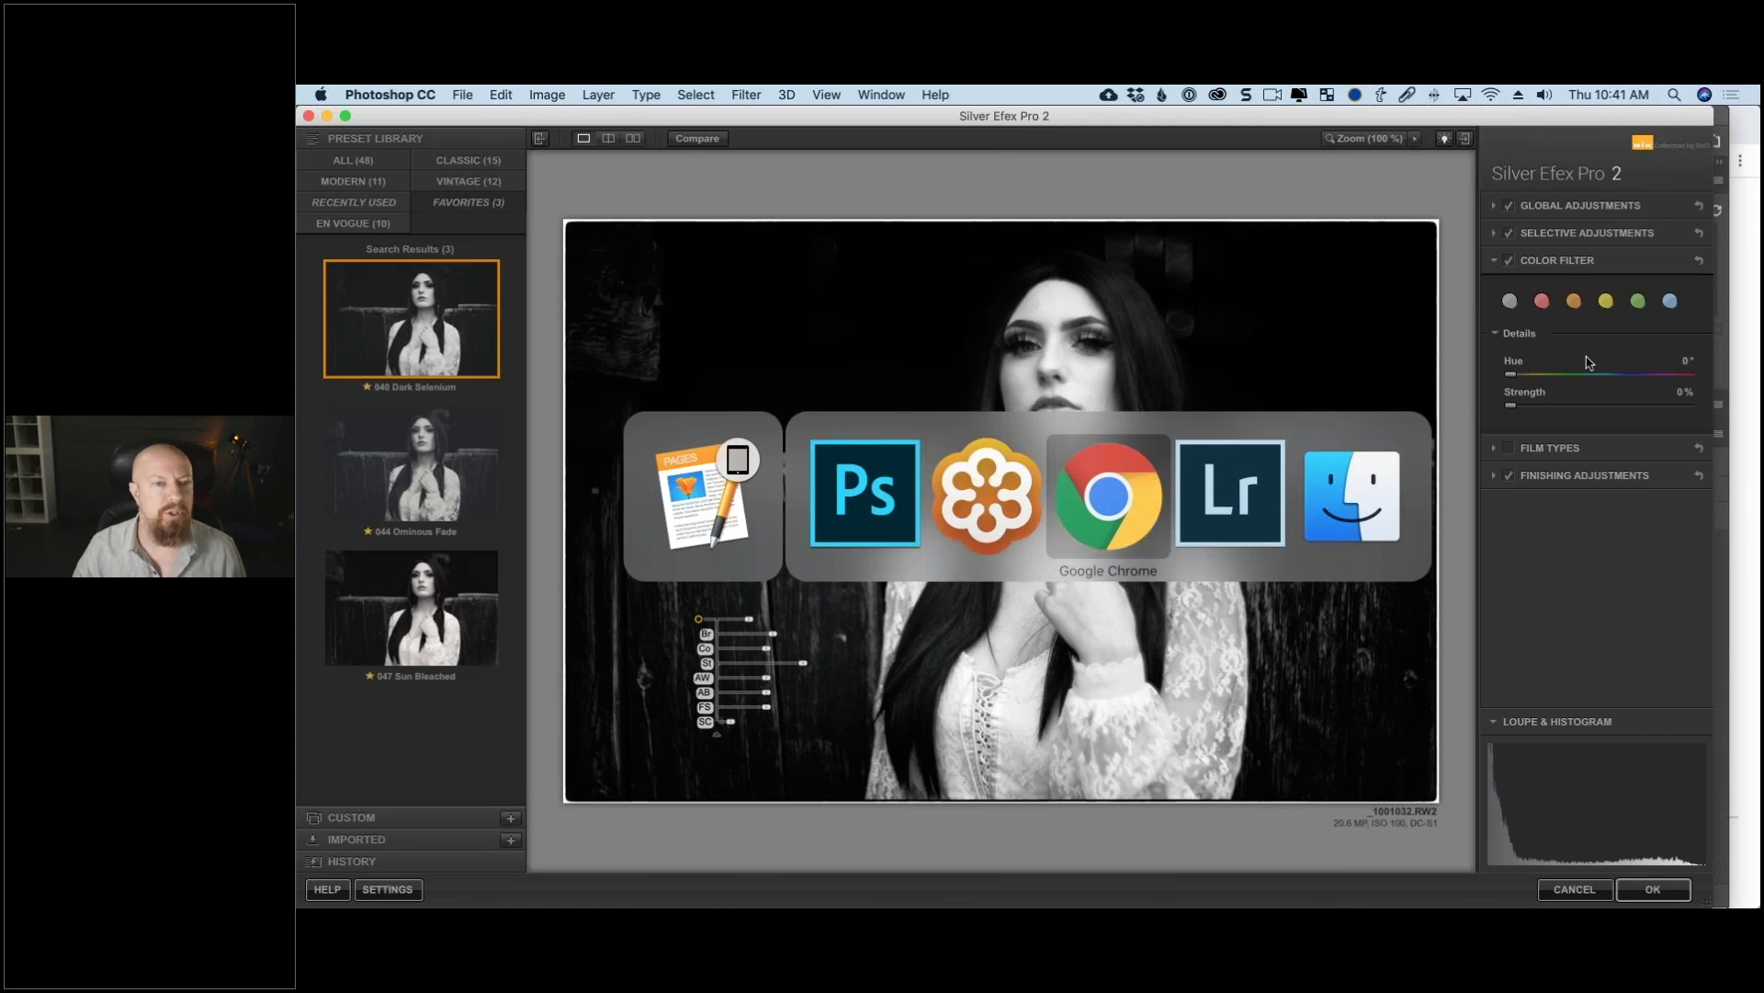
pyautogui.click(905, 130)
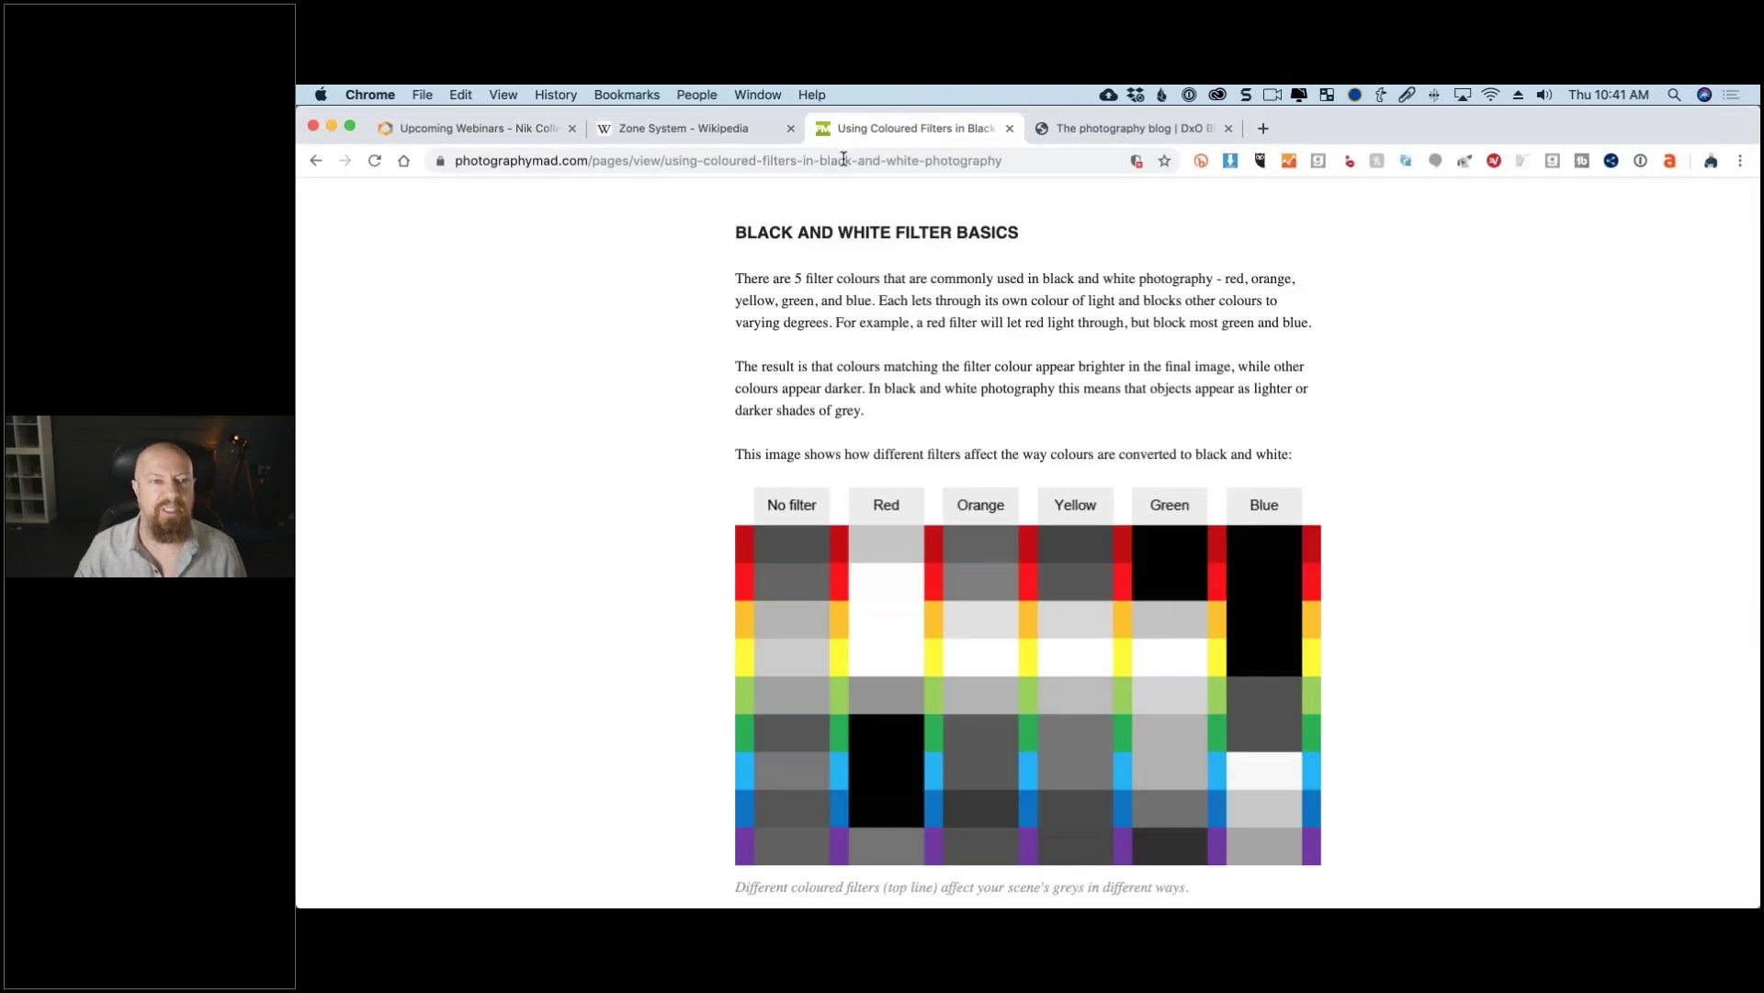
pyautogui.click(579, 162)
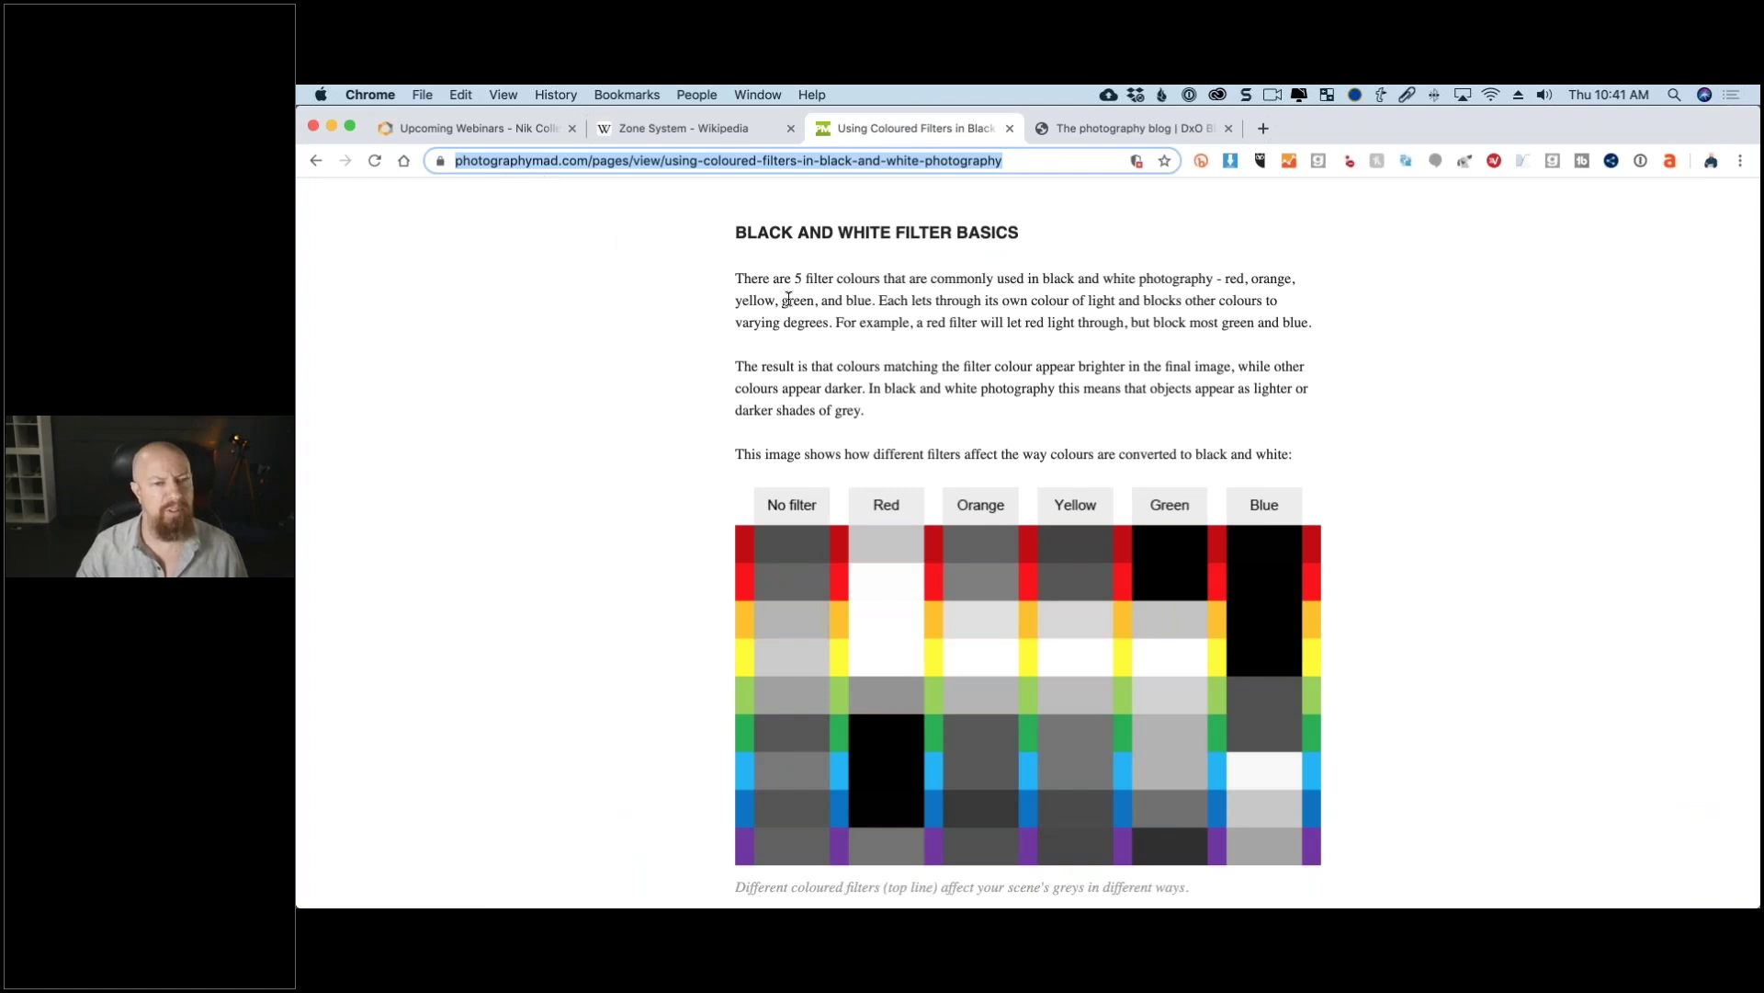
pyautogui.scroll(10, 796, 299)
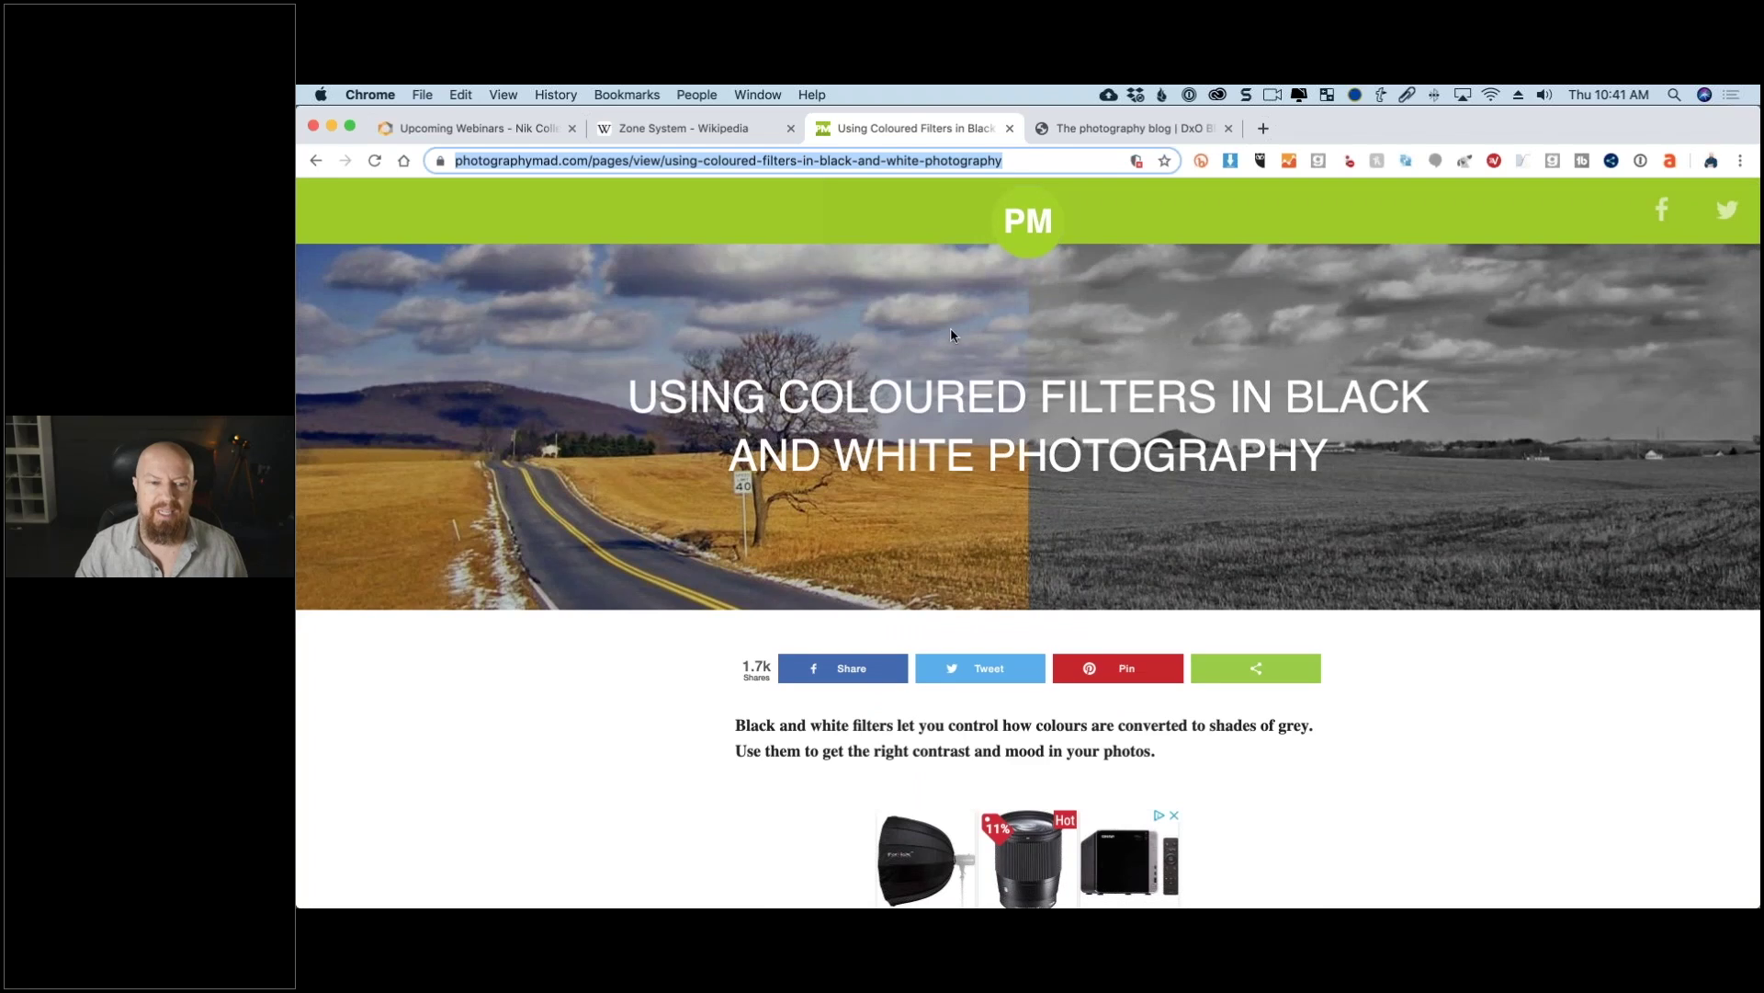
pyautogui.scroll(-10, 951, 340)
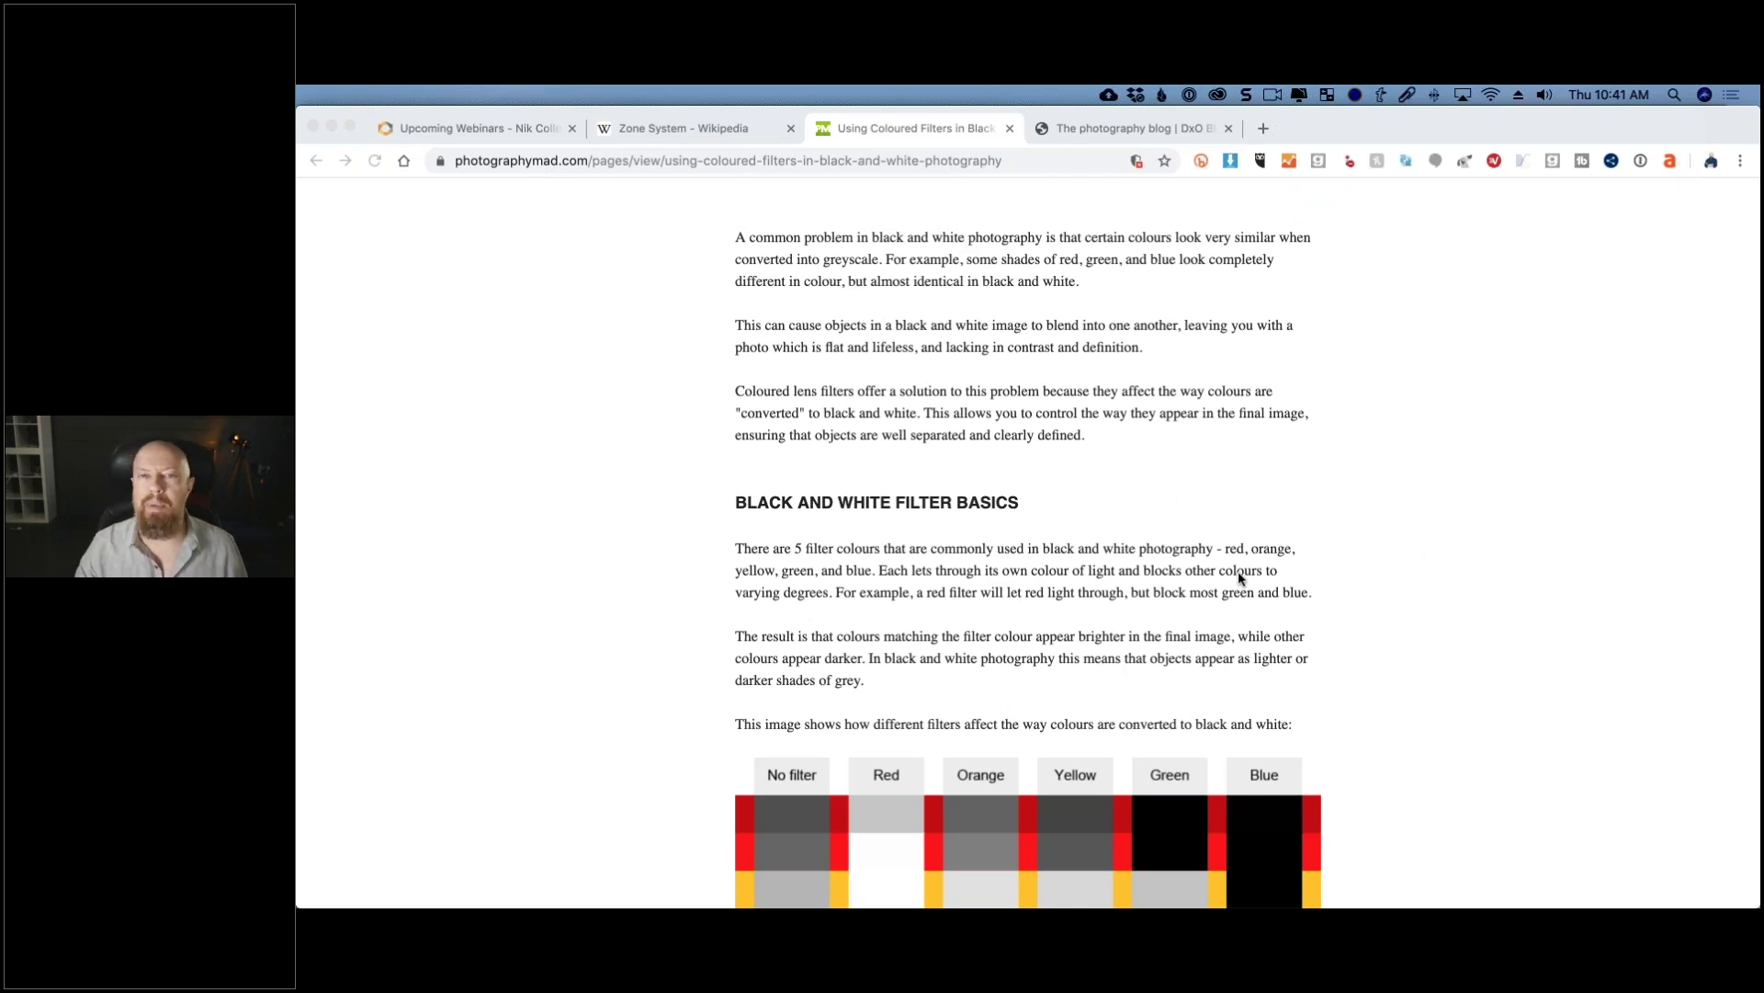
pyautogui.scroll(-5, 1239, 575)
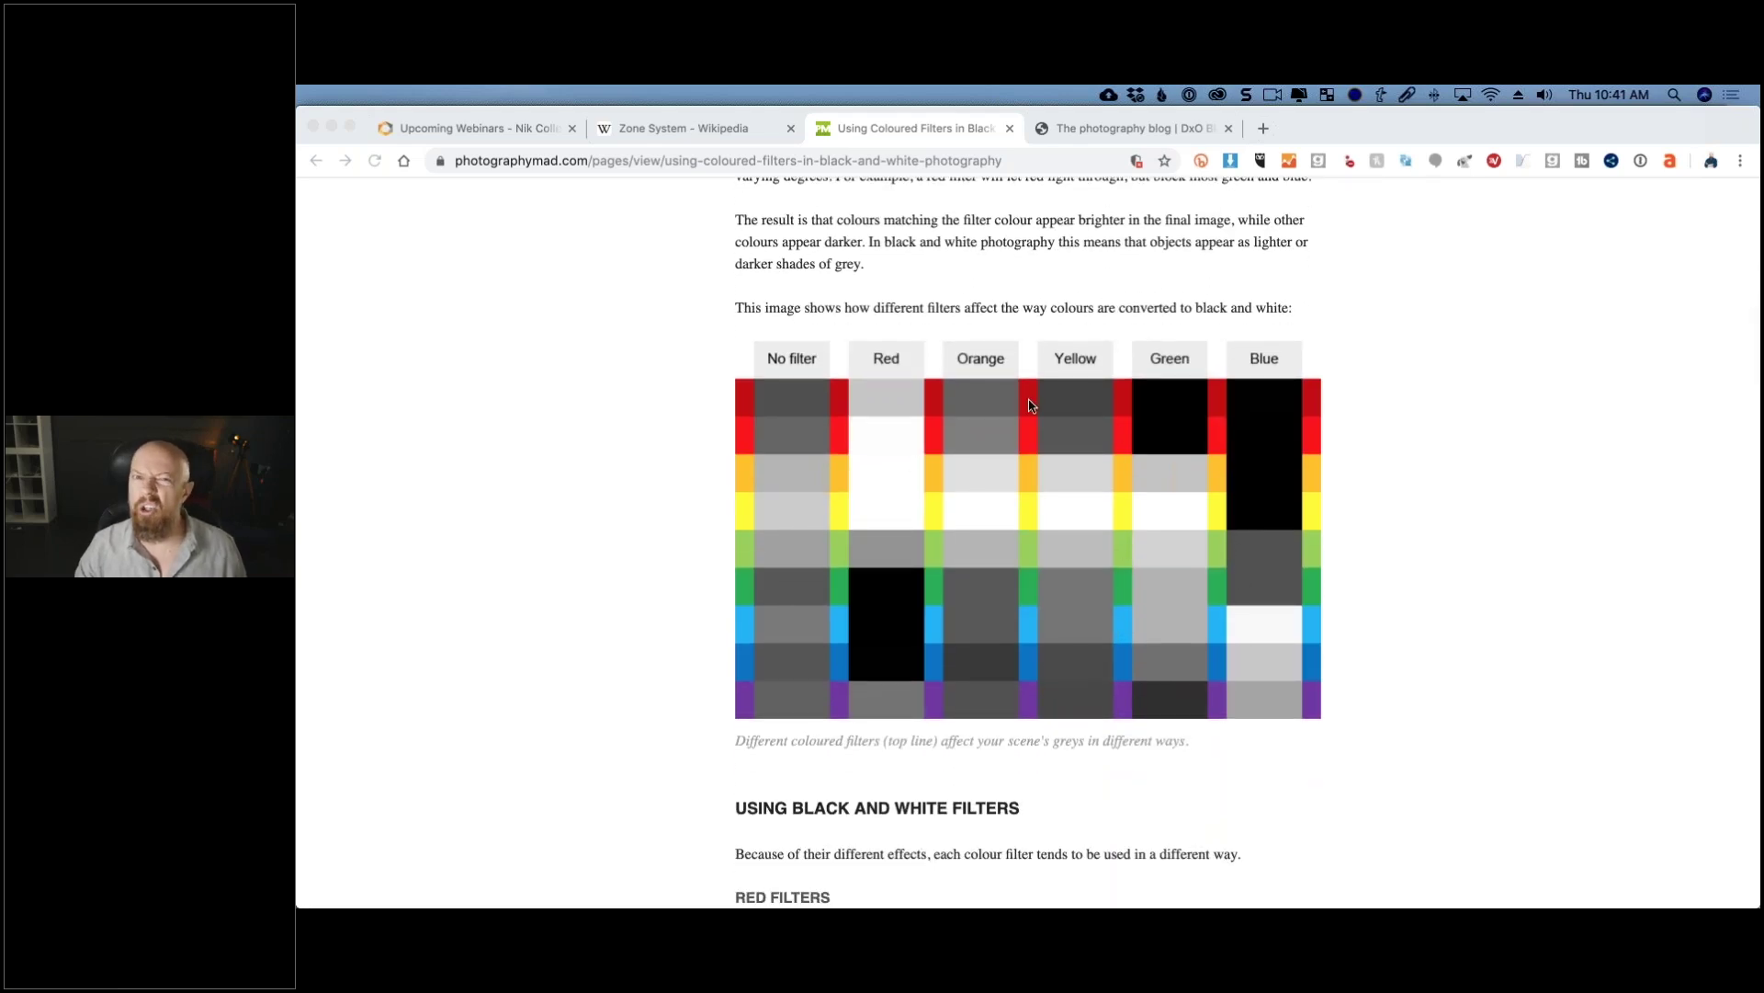
pyautogui.click(928, 284)
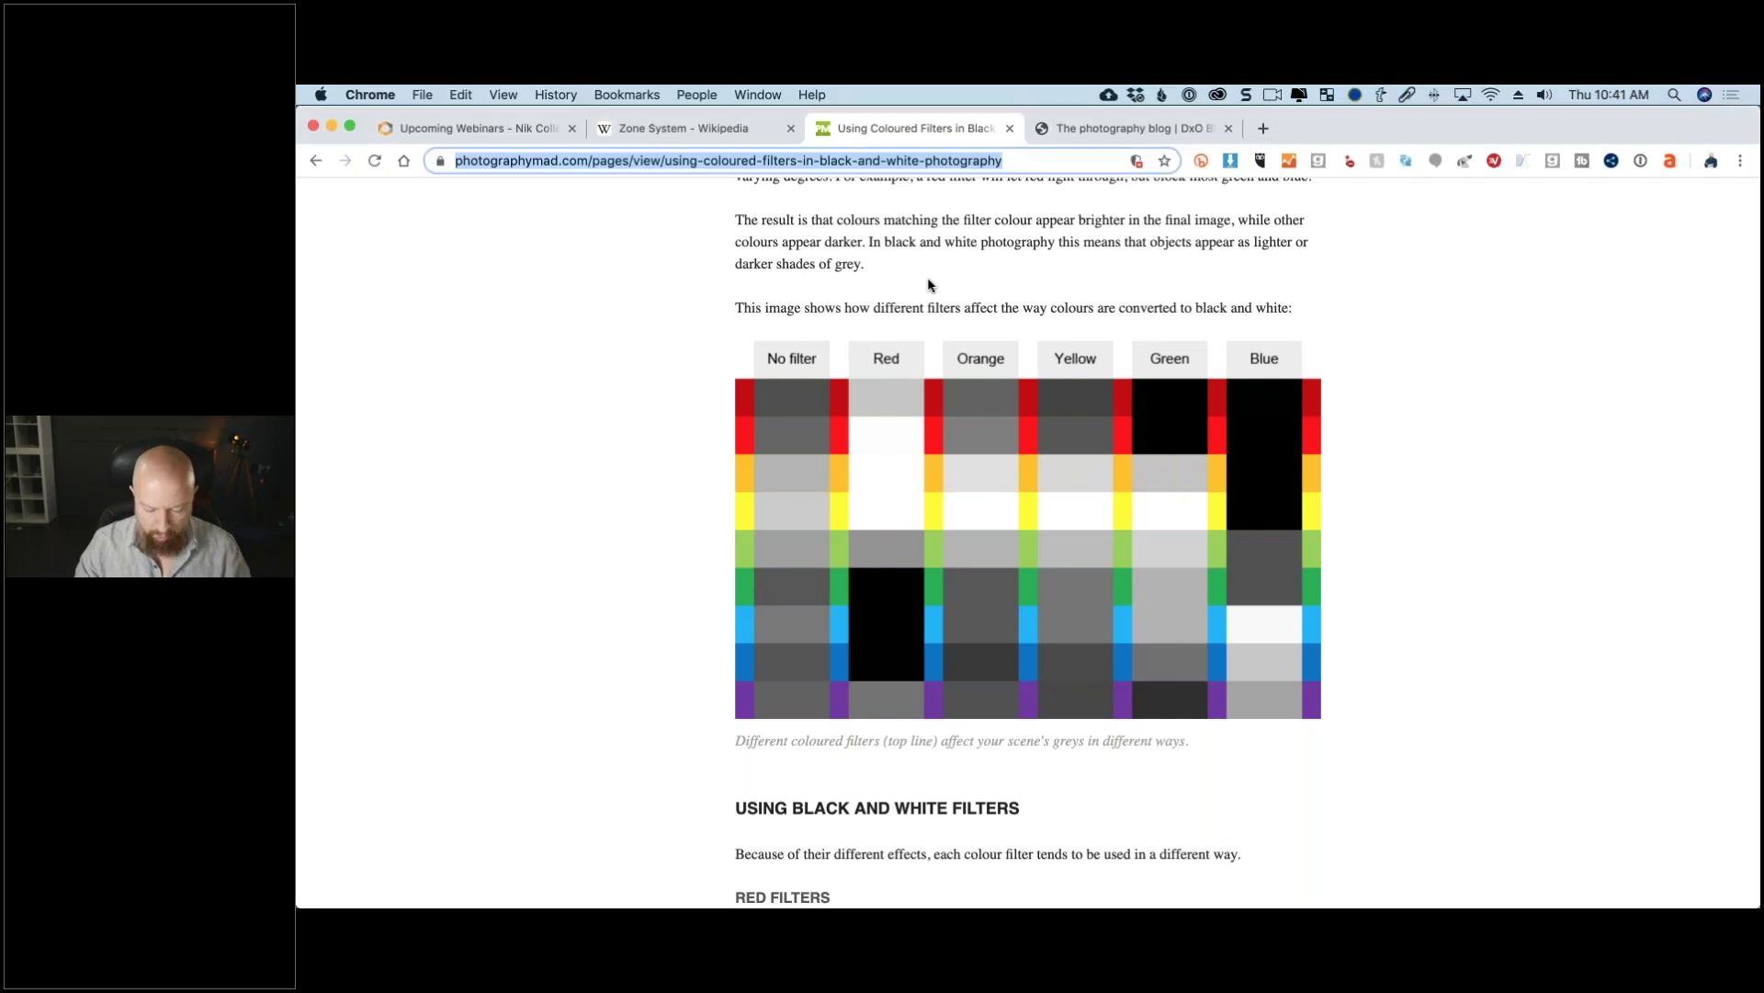
# Step: Return to Silver Efex Pro, compare the neutral, red and yellow color filters on the portrait, and apply the orange filter
pyautogui.press('super+Tab')
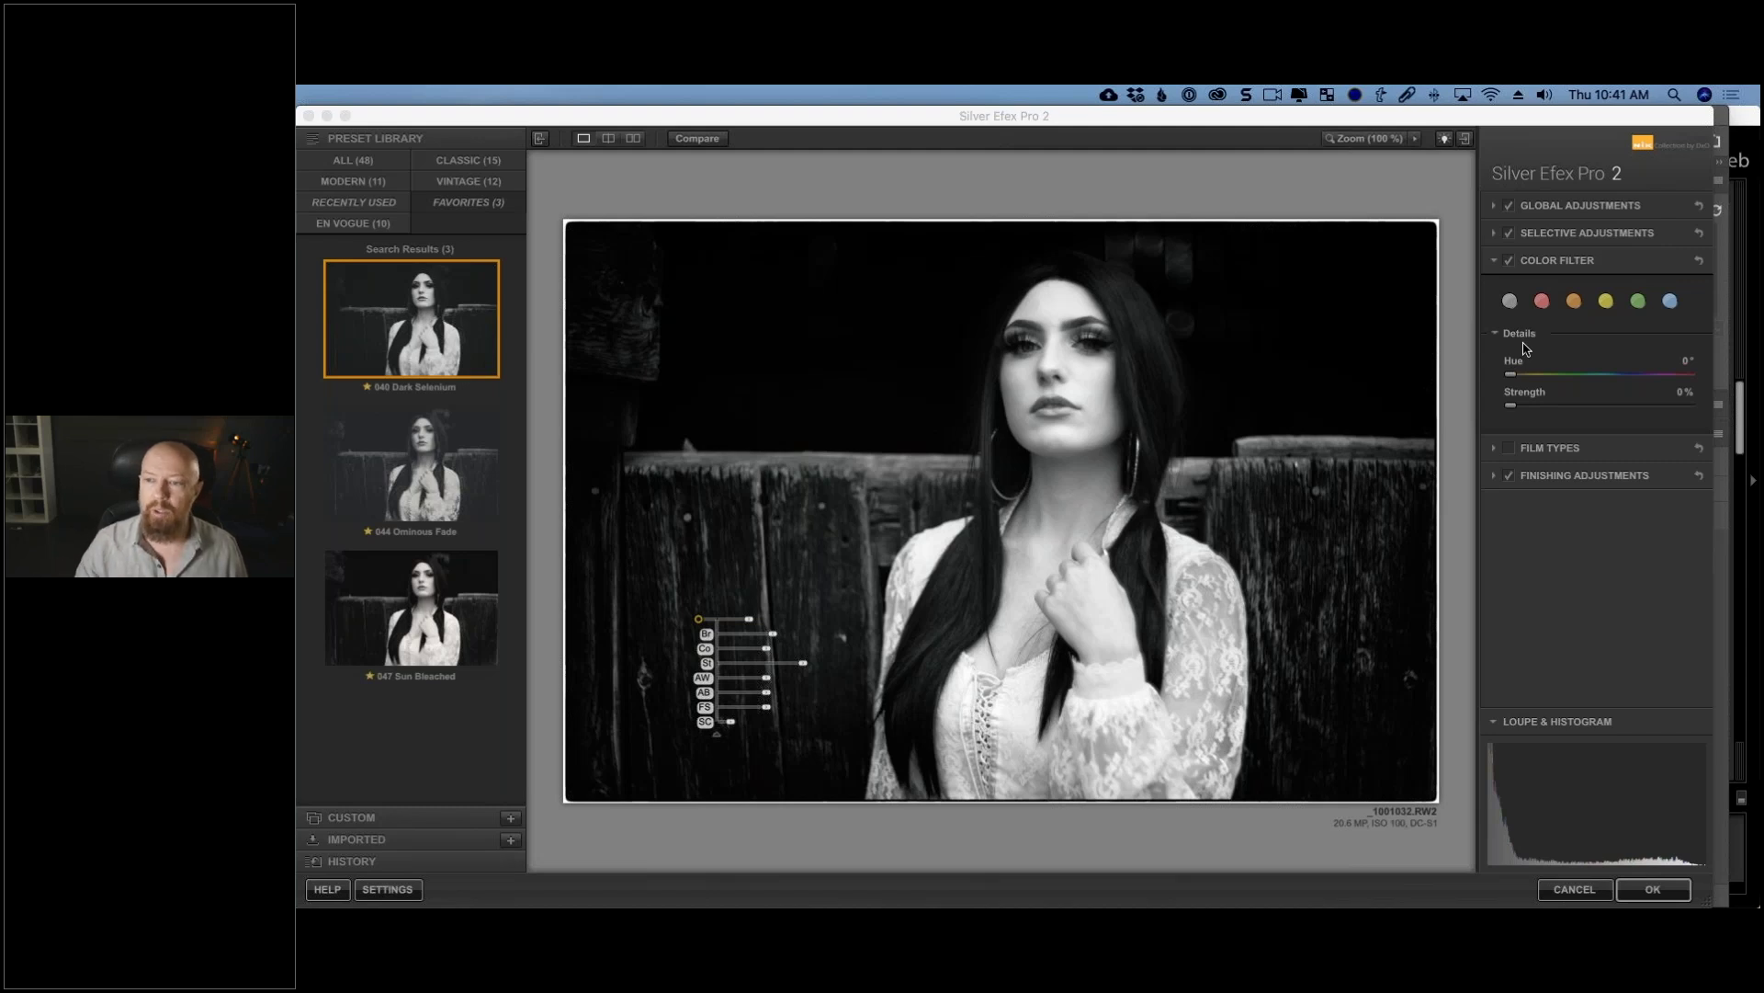
pyautogui.click(1508, 308)
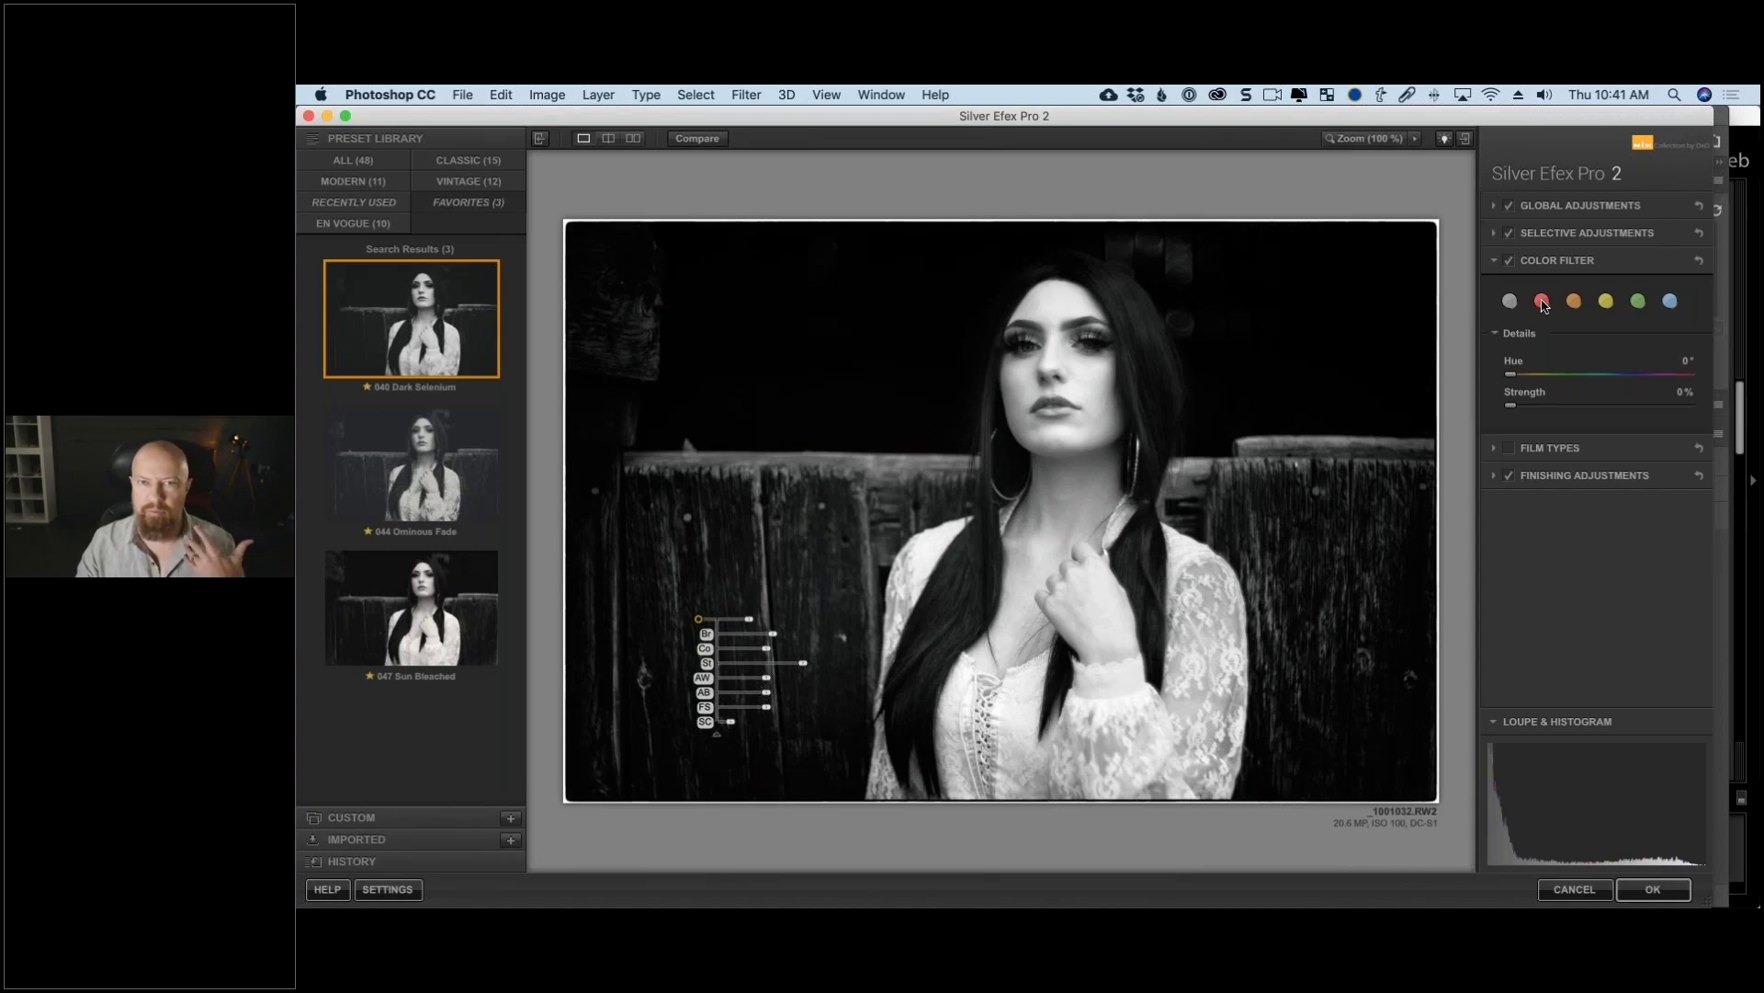
pyautogui.click(1574, 305)
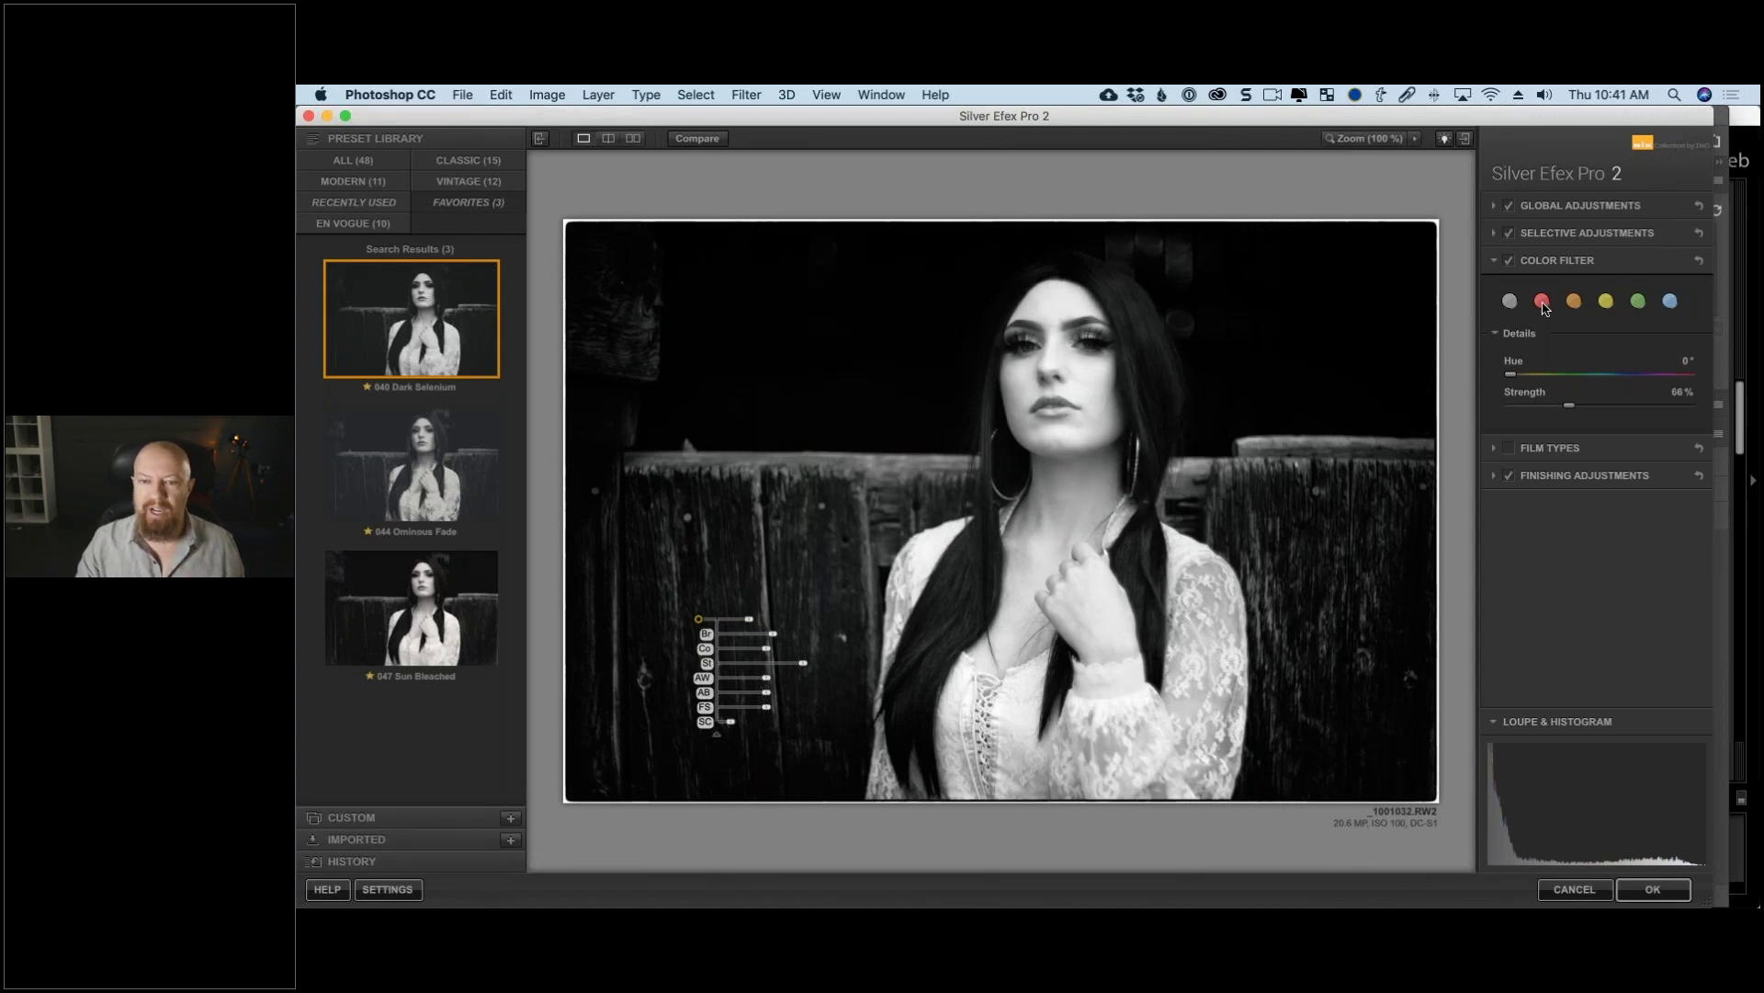
pyautogui.click(1606, 302)
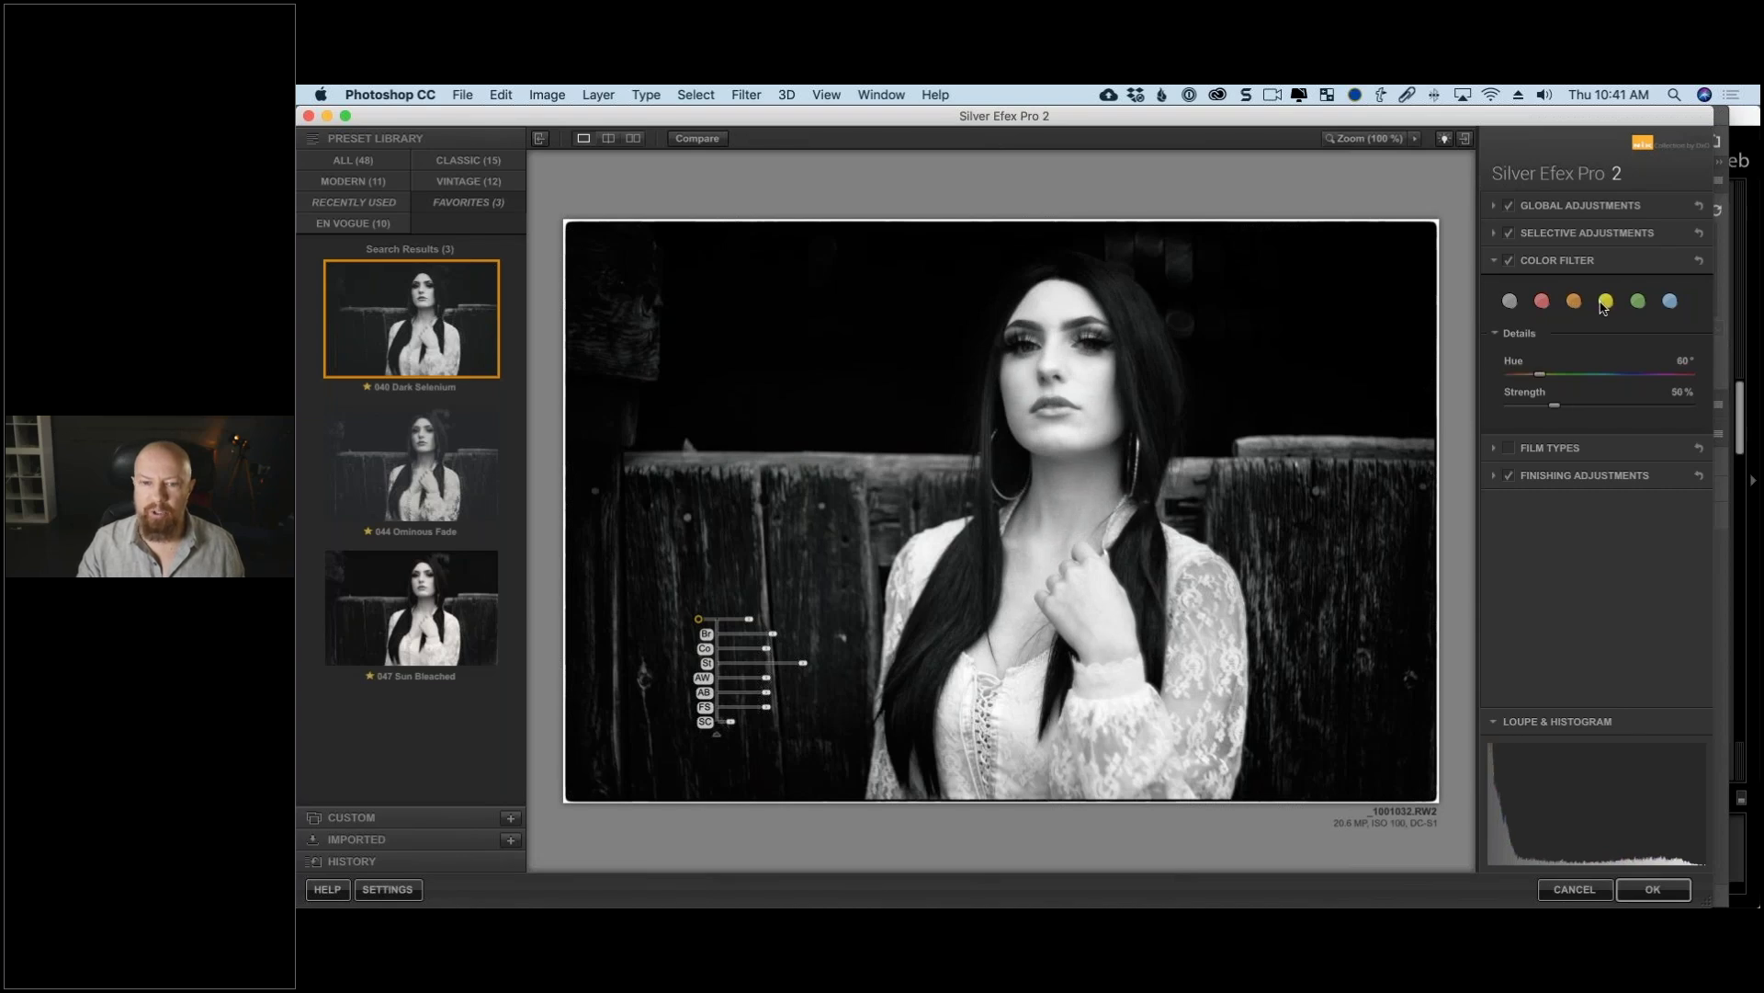
pyautogui.click(1511, 303)
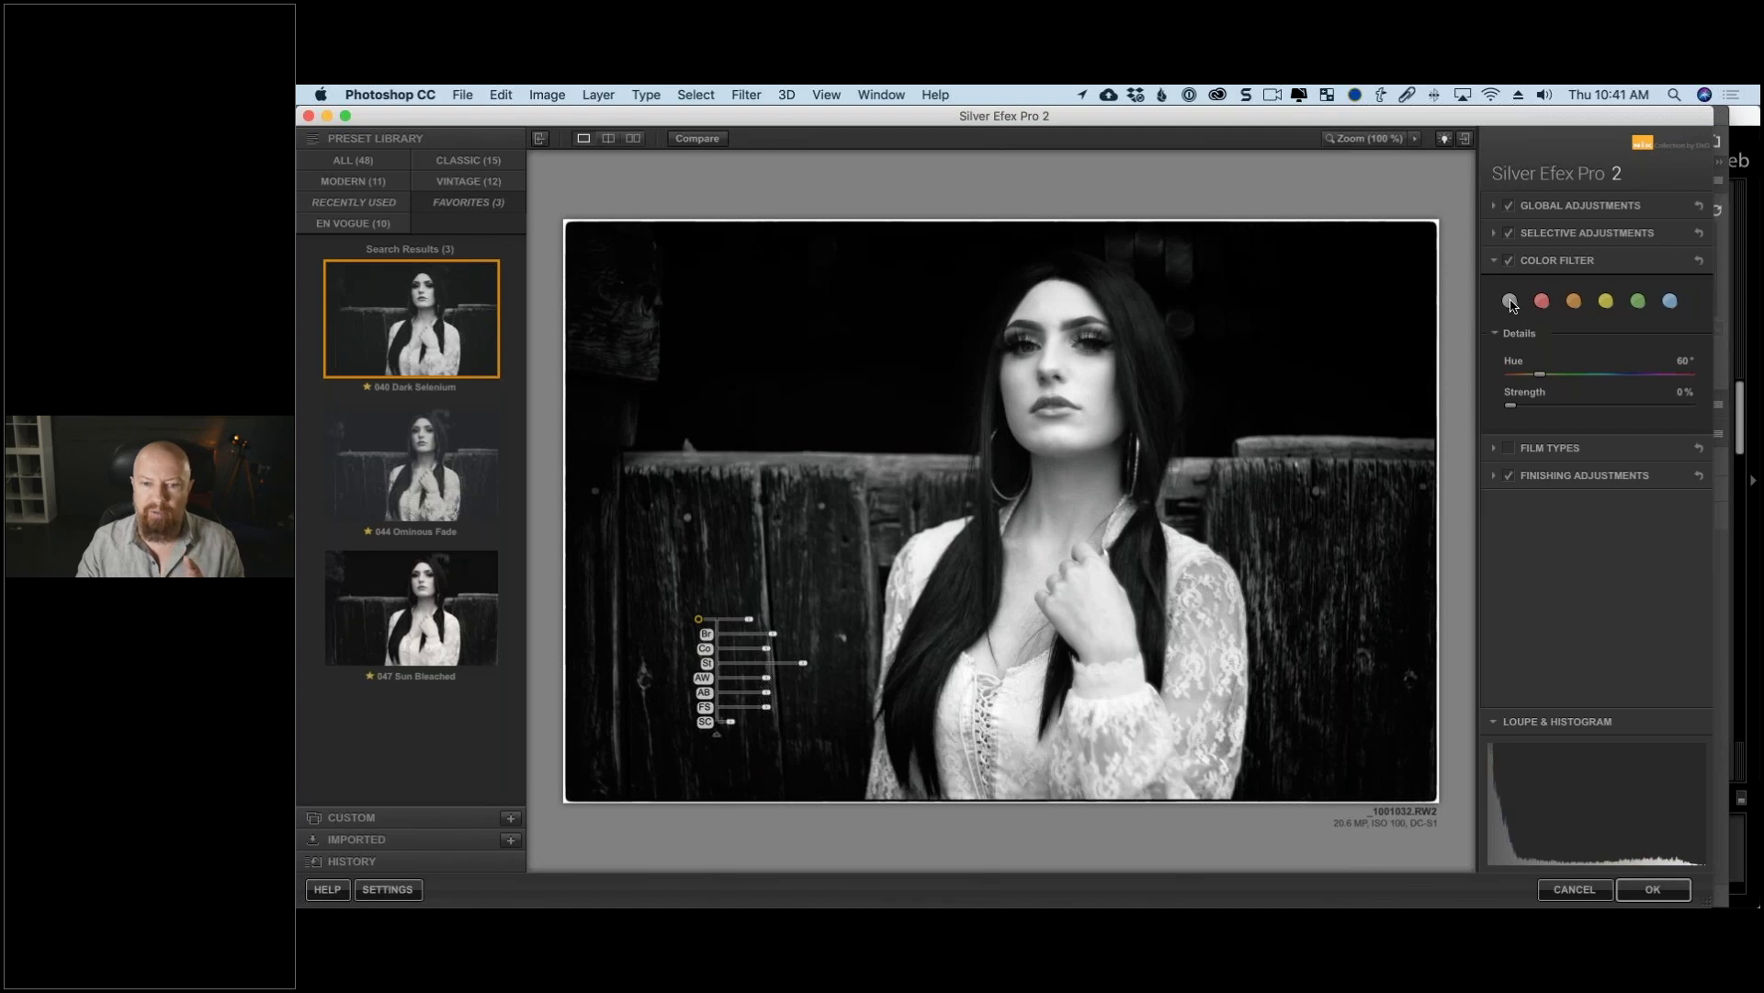
pyautogui.click(1543, 304)
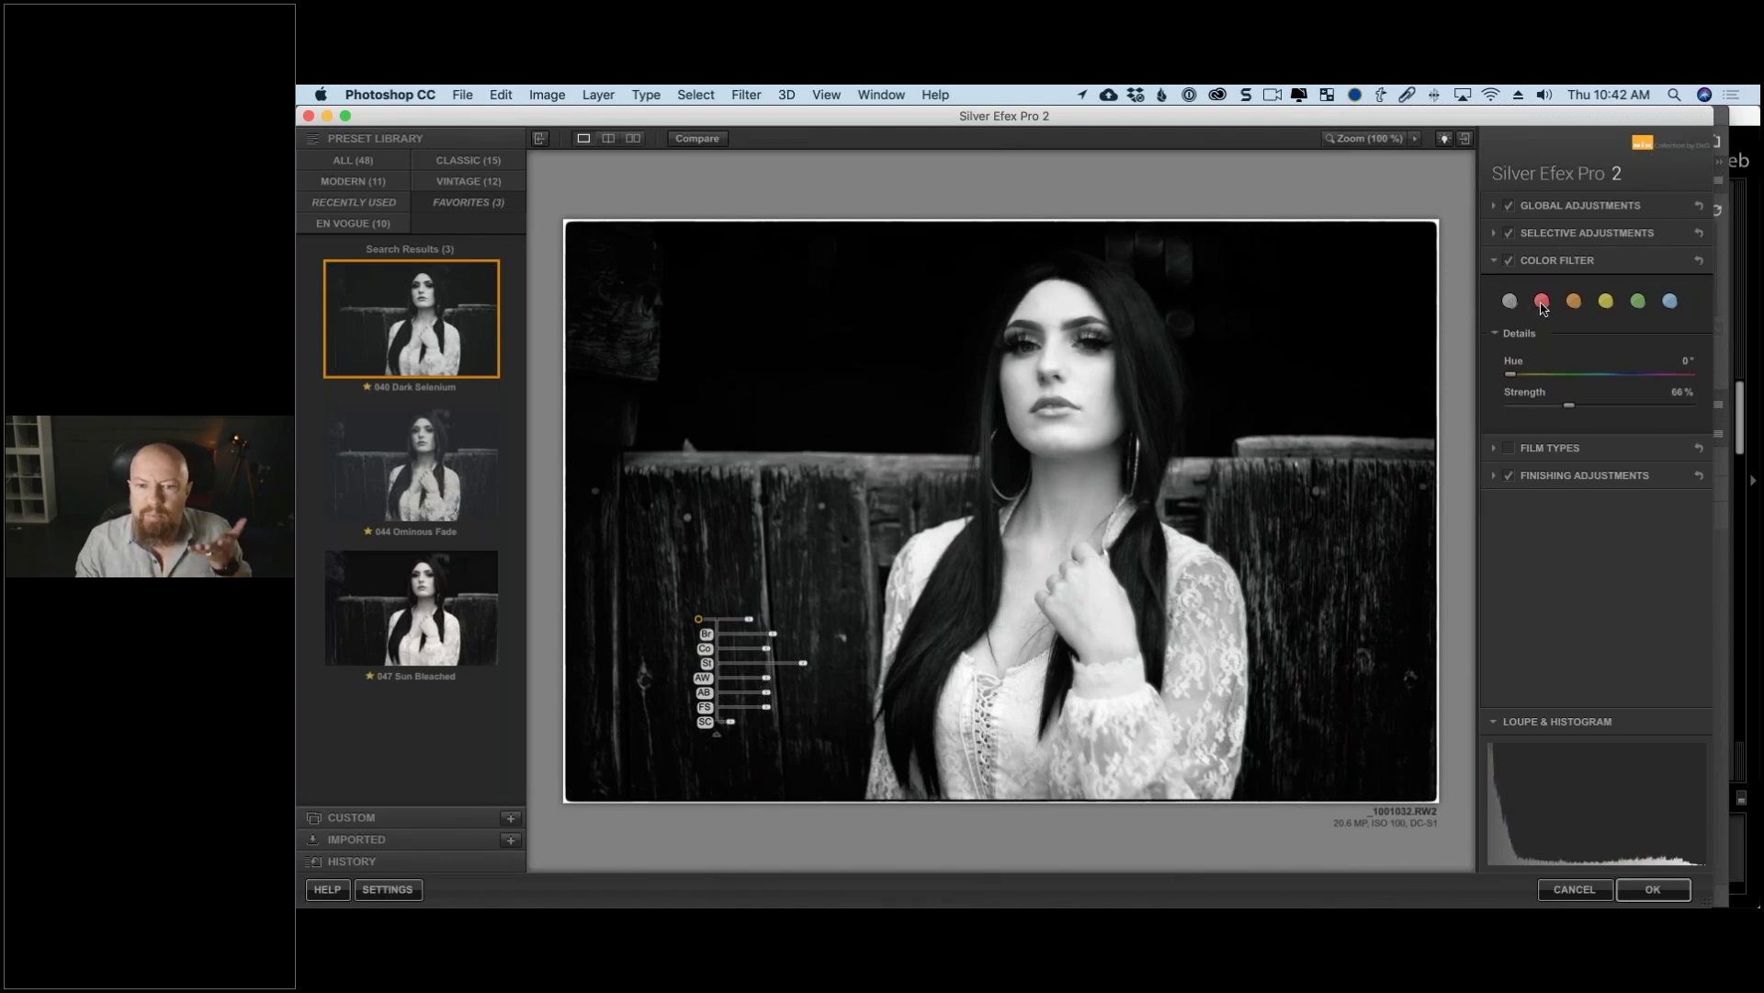
pyautogui.click(1574, 304)
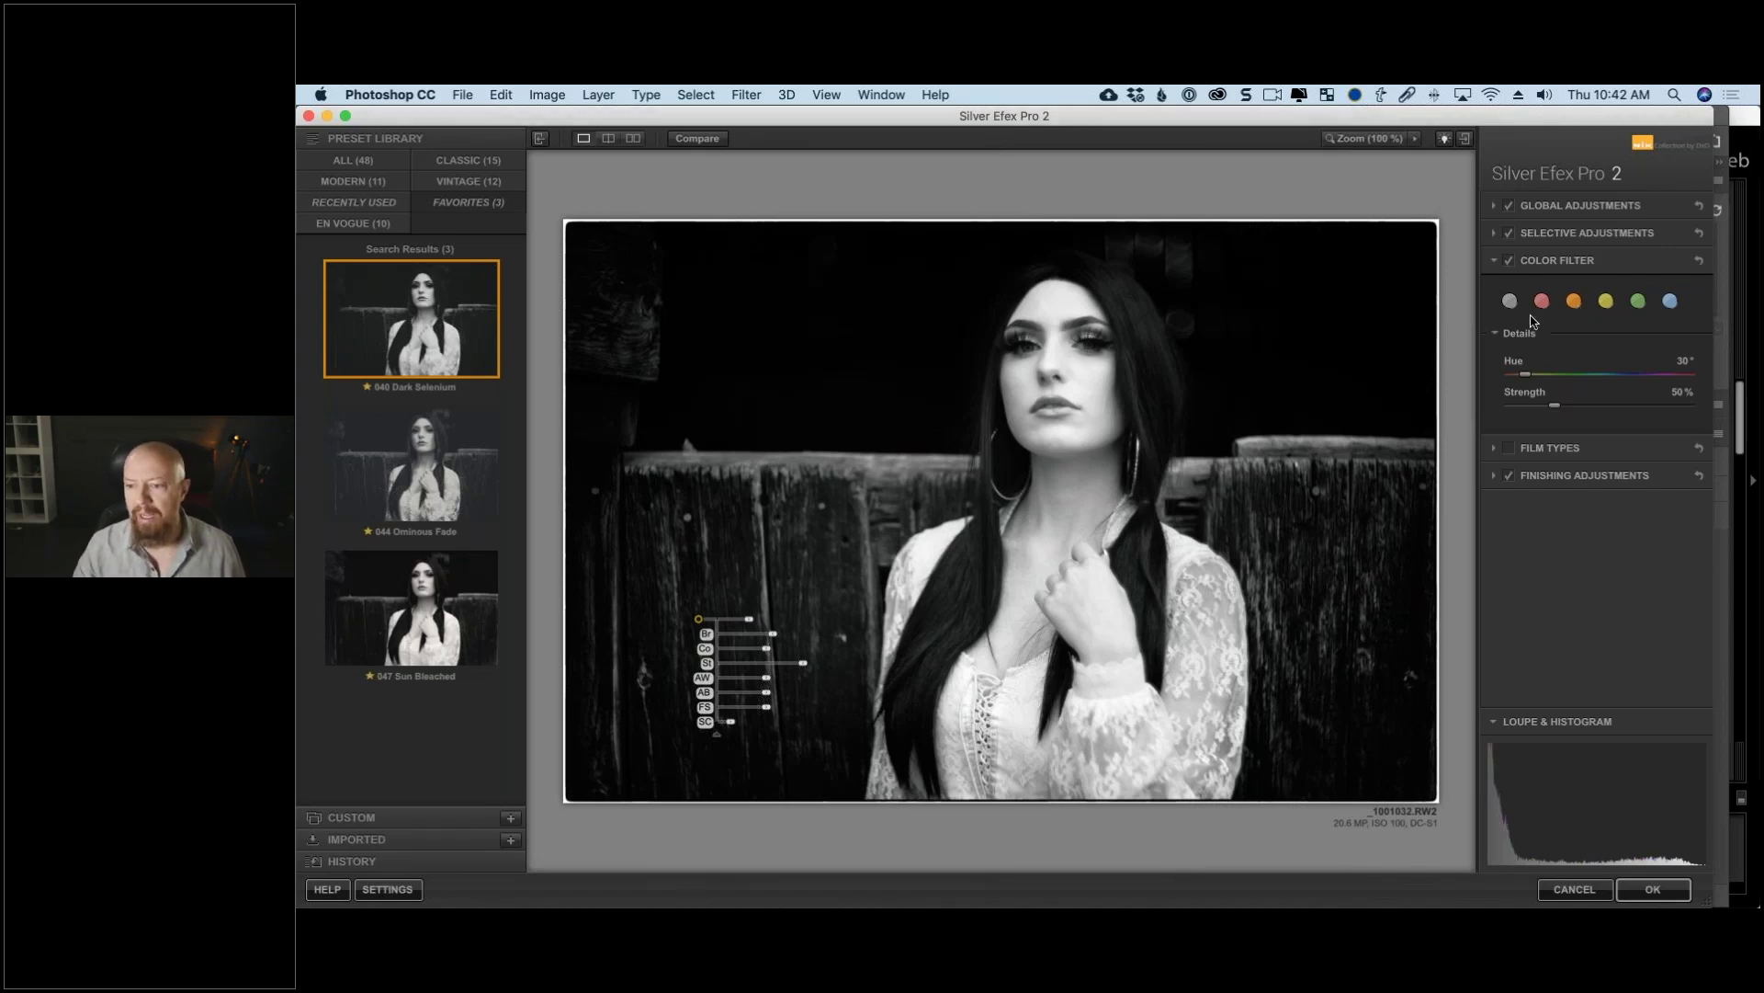
# Step: Enable Film Types, preview films such as Kodak P3200 TMAX Pro, and choose the Neutral film
pyautogui.click(1509, 450)
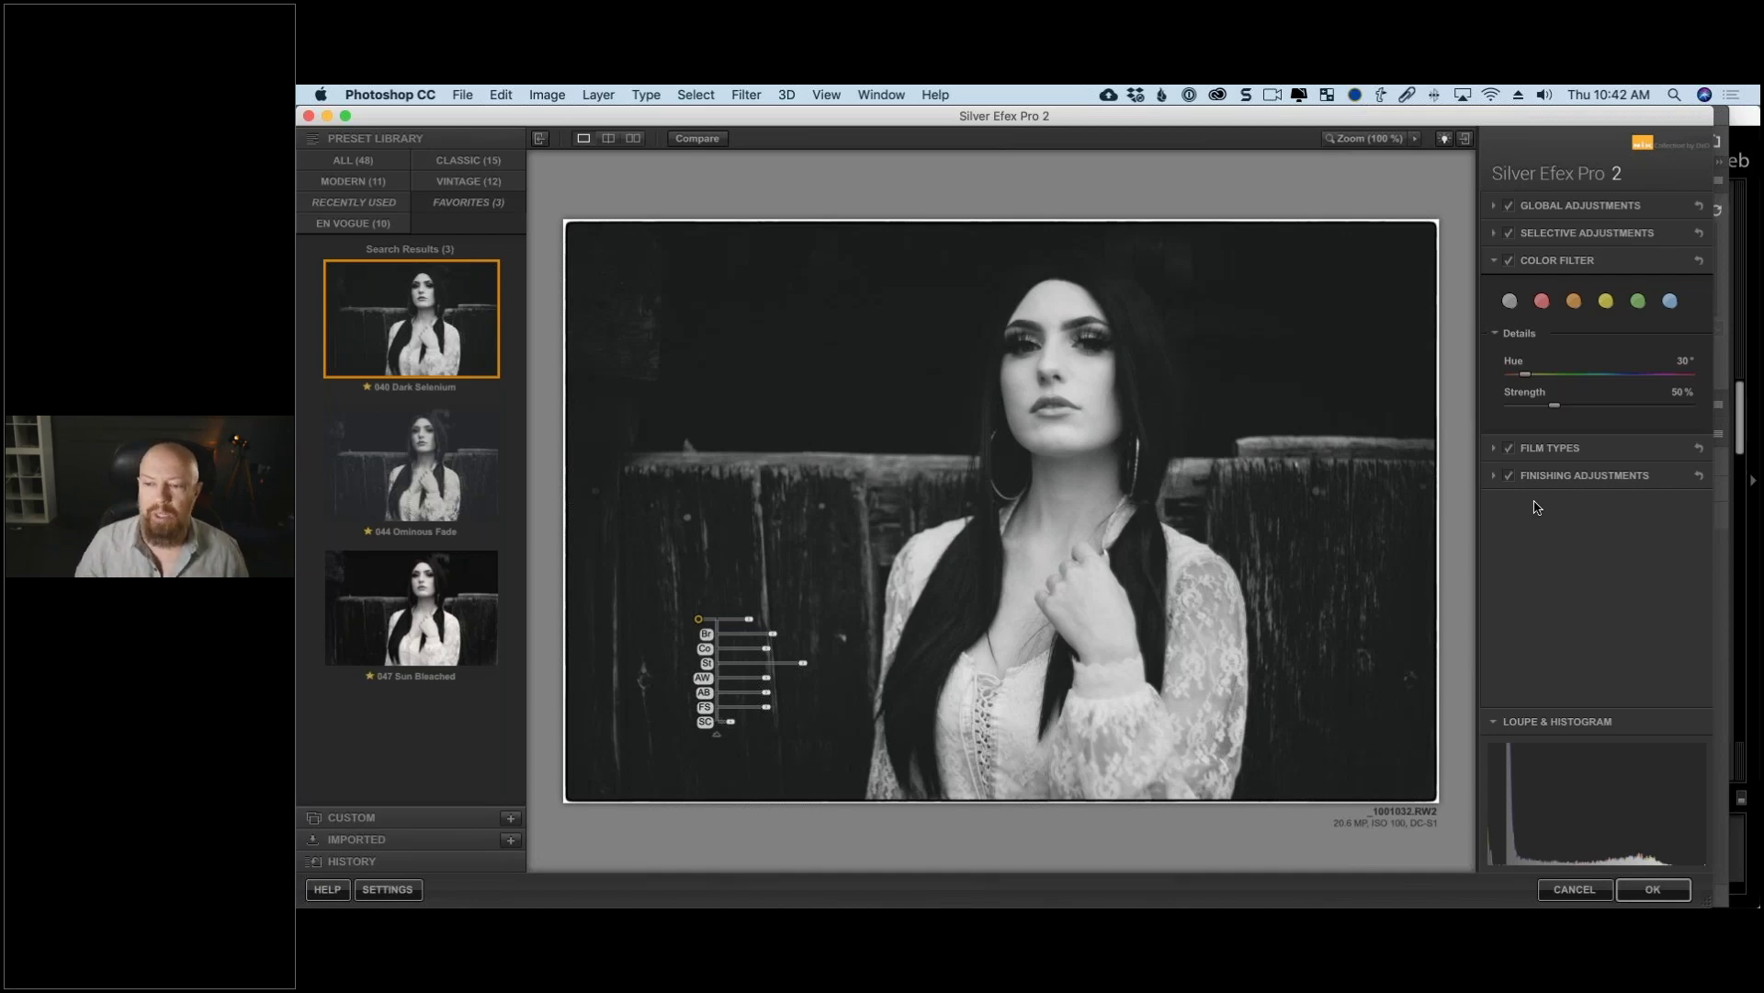
pyautogui.click(1493, 449)
pyautogui.scroll(-5, 1544, 395)
pyautogui.click(1579, 298)
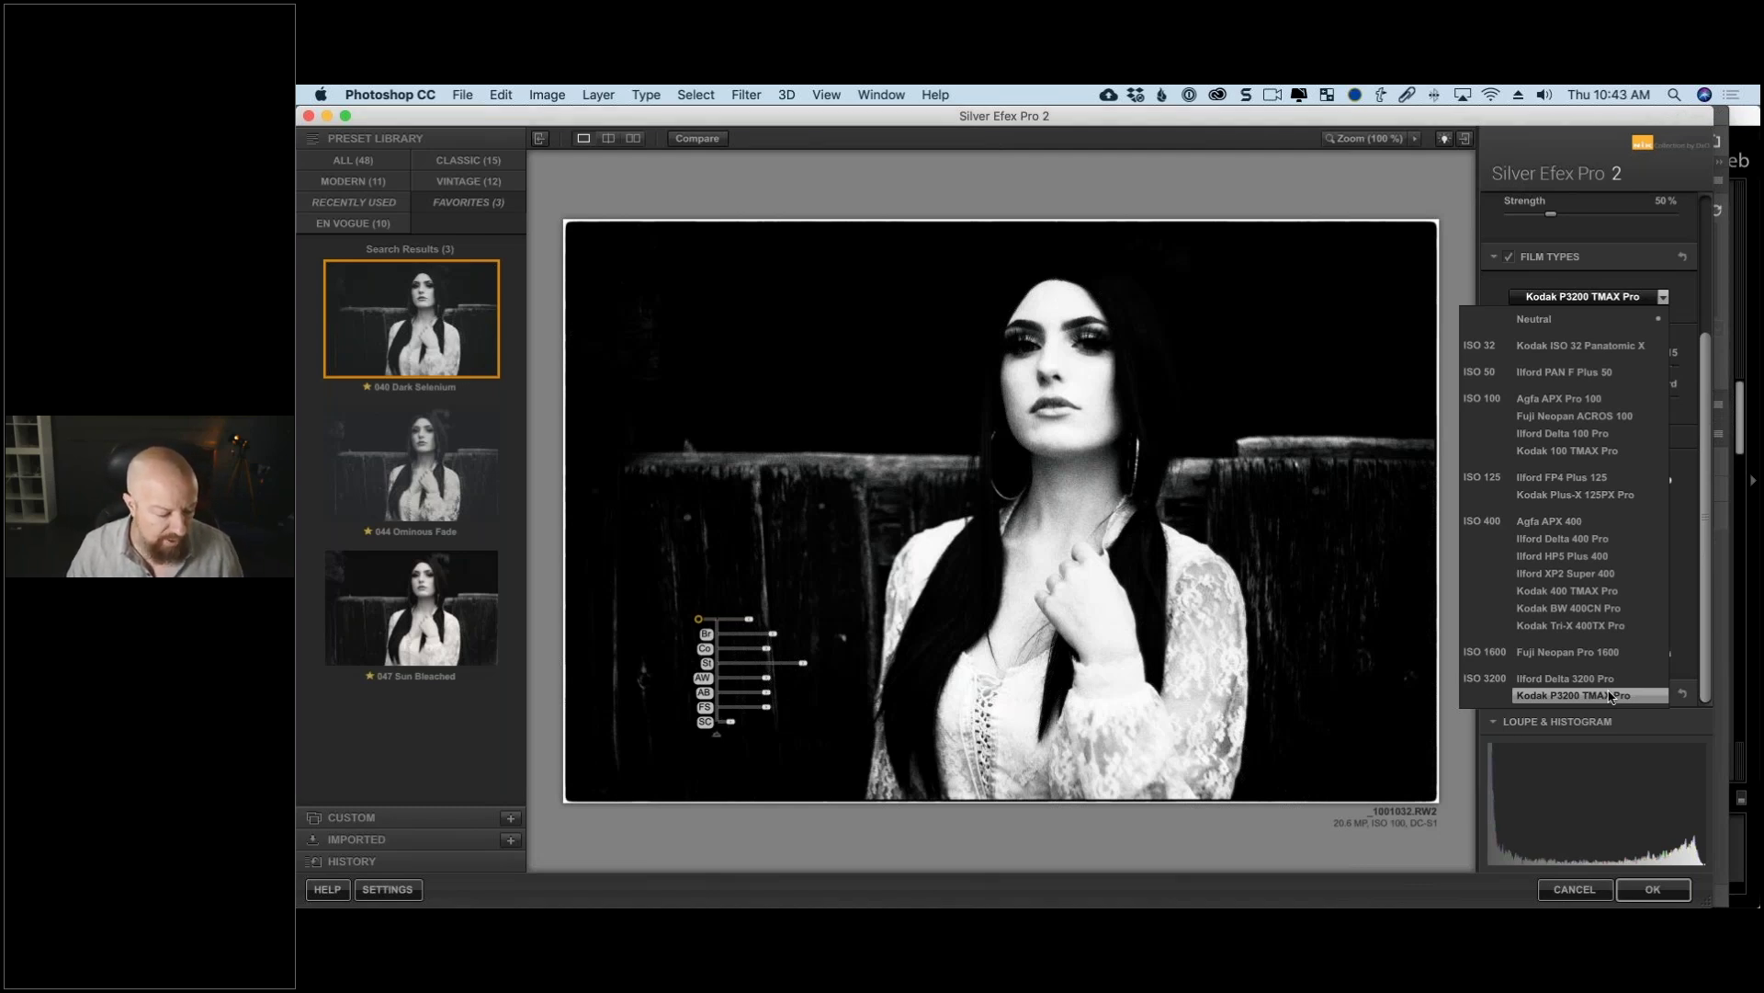
pyautogui.click(1594, 322)
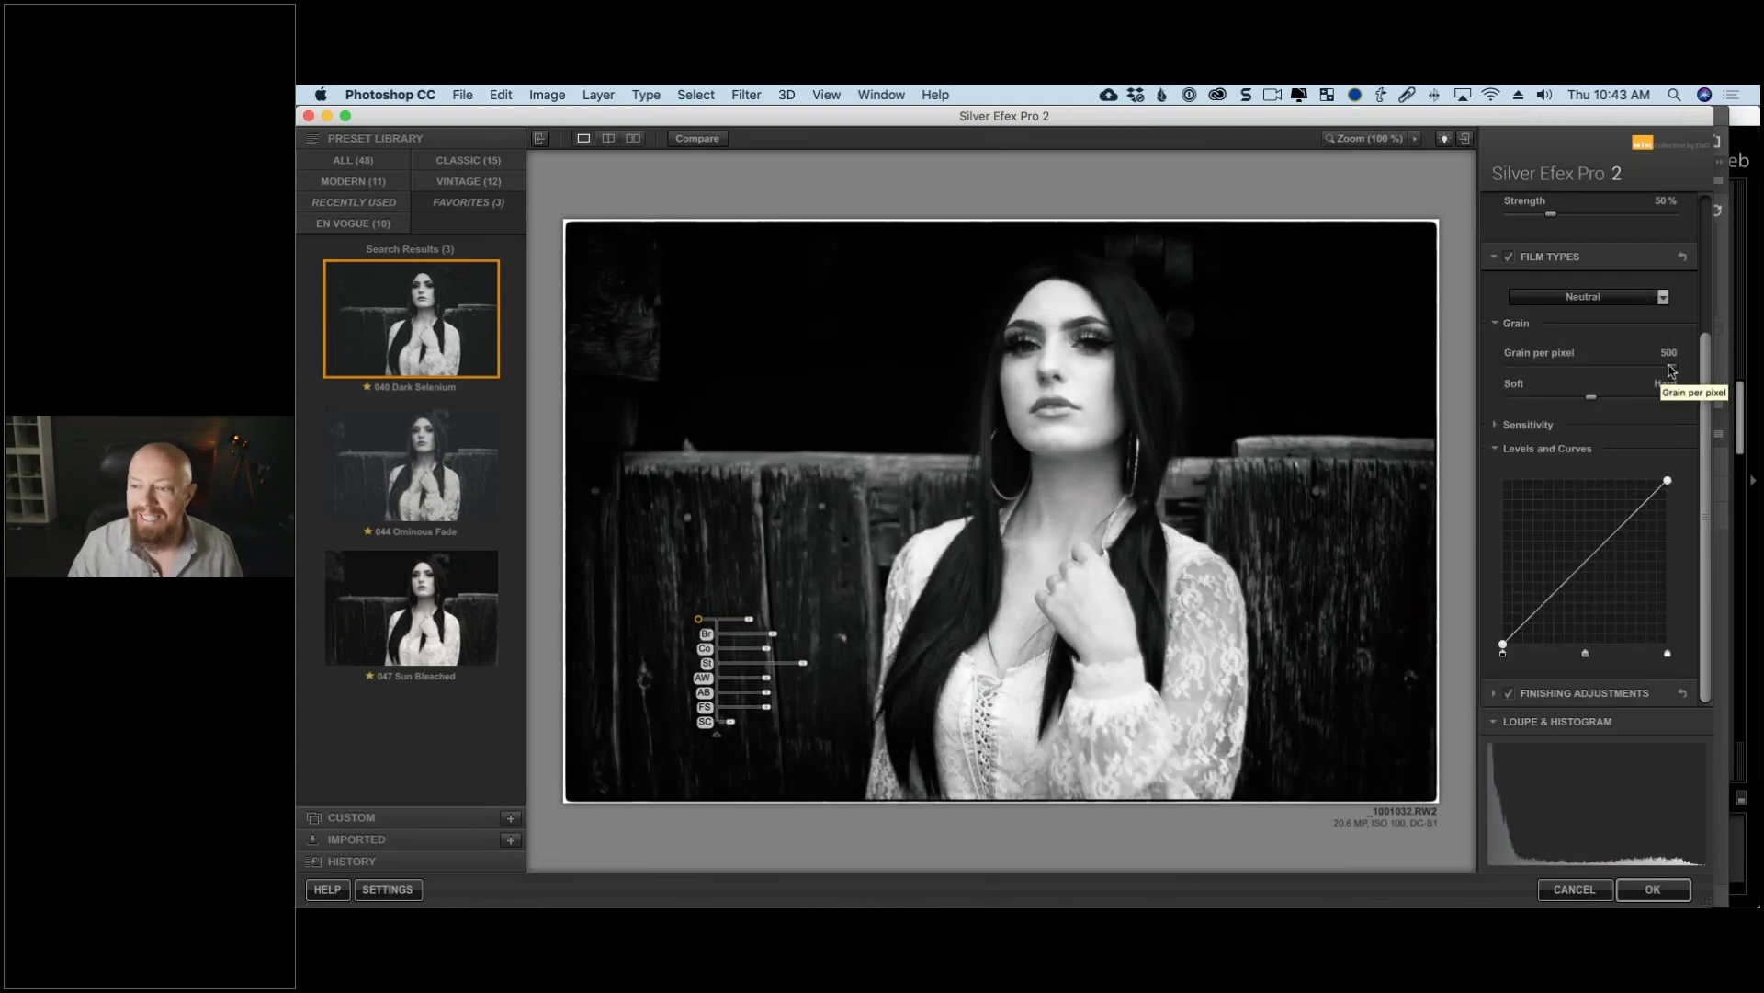
# Step: View the woman's face at 100%, try heavy film grain, and set Grain per pixel to 252
pyautogui.click(1359, 140)
pyautogui.moveTo(843, 528); pyautogui.dragTo(1089, 501)
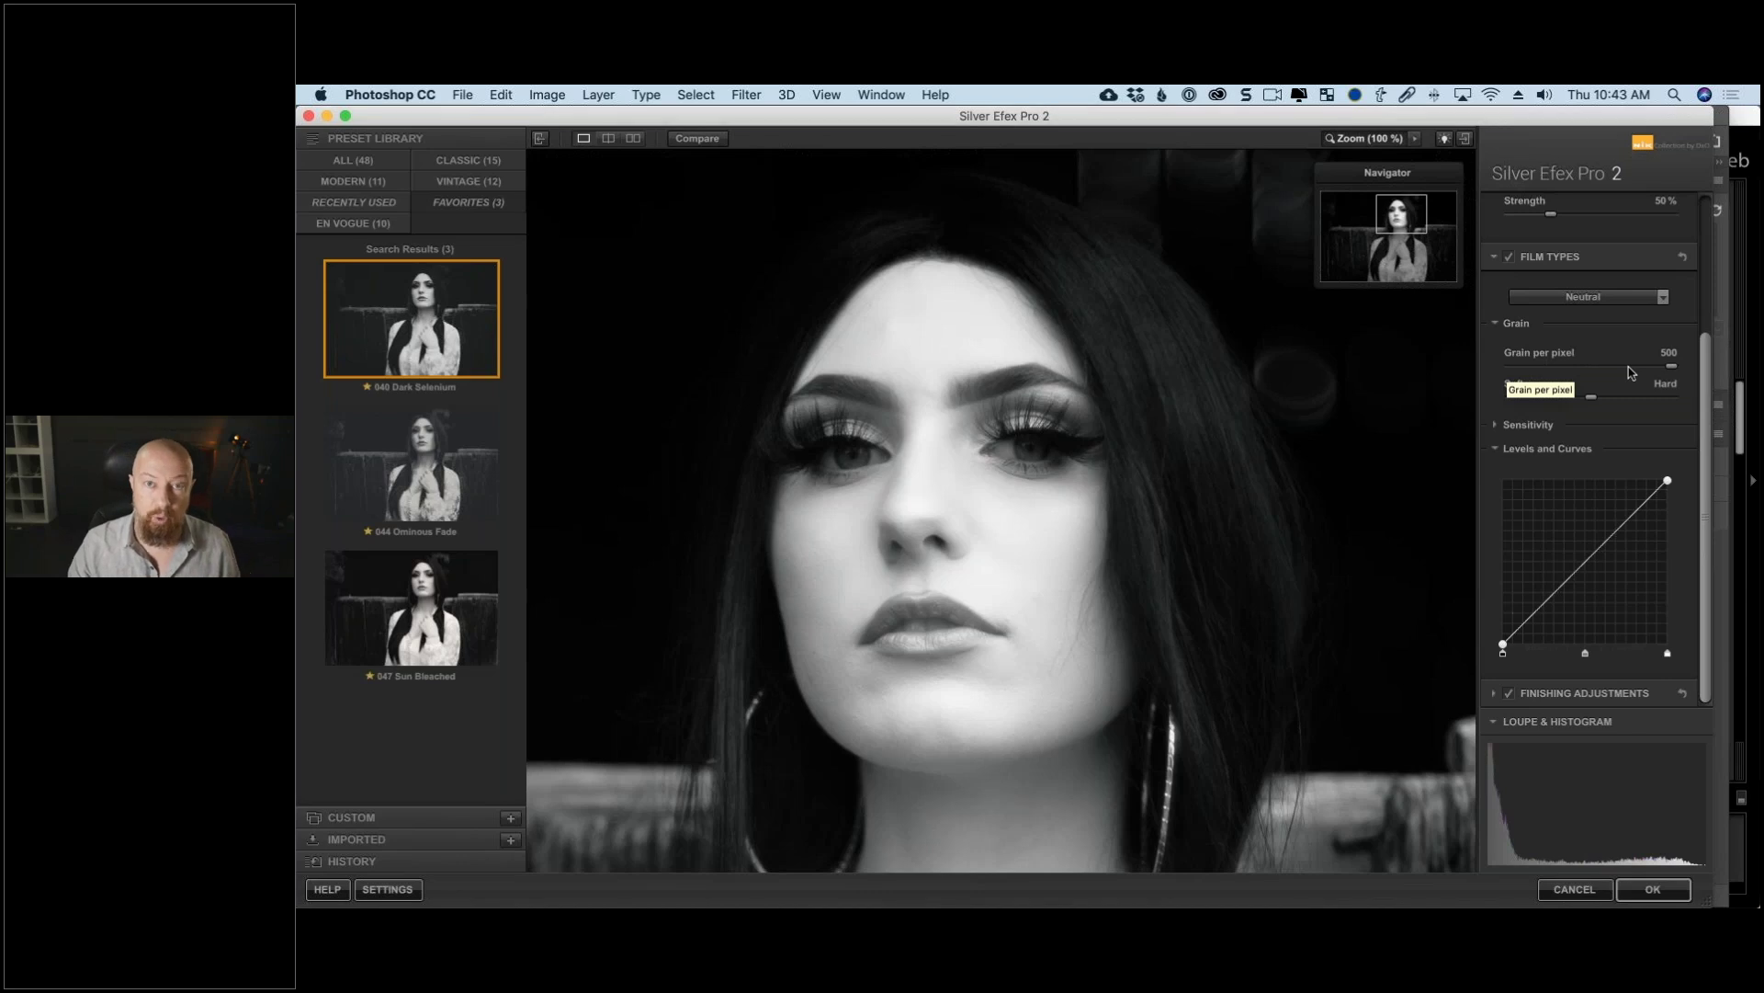
pyautogui.moveTo(1670, 367); pyautogui.dragTo(1522, 377)
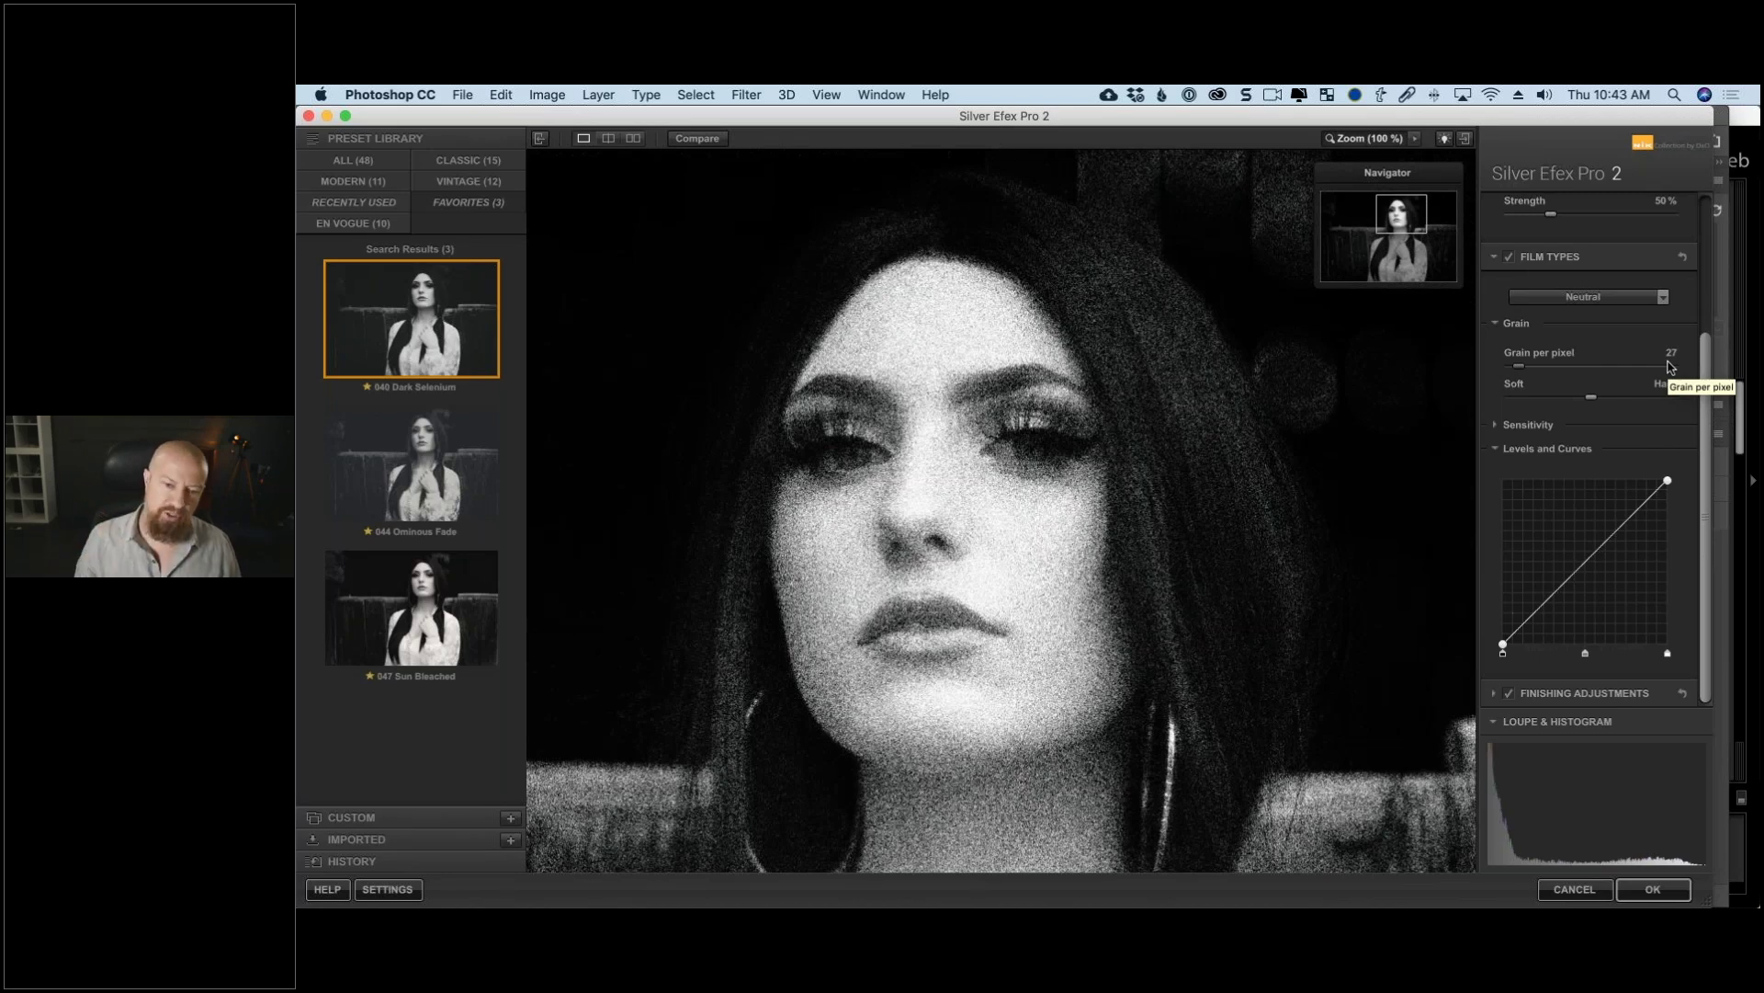
pyautogui.moveTo(1519, 367); pyautogui.dragTo(1481, 377)
pyautogui.click(1588, 371)
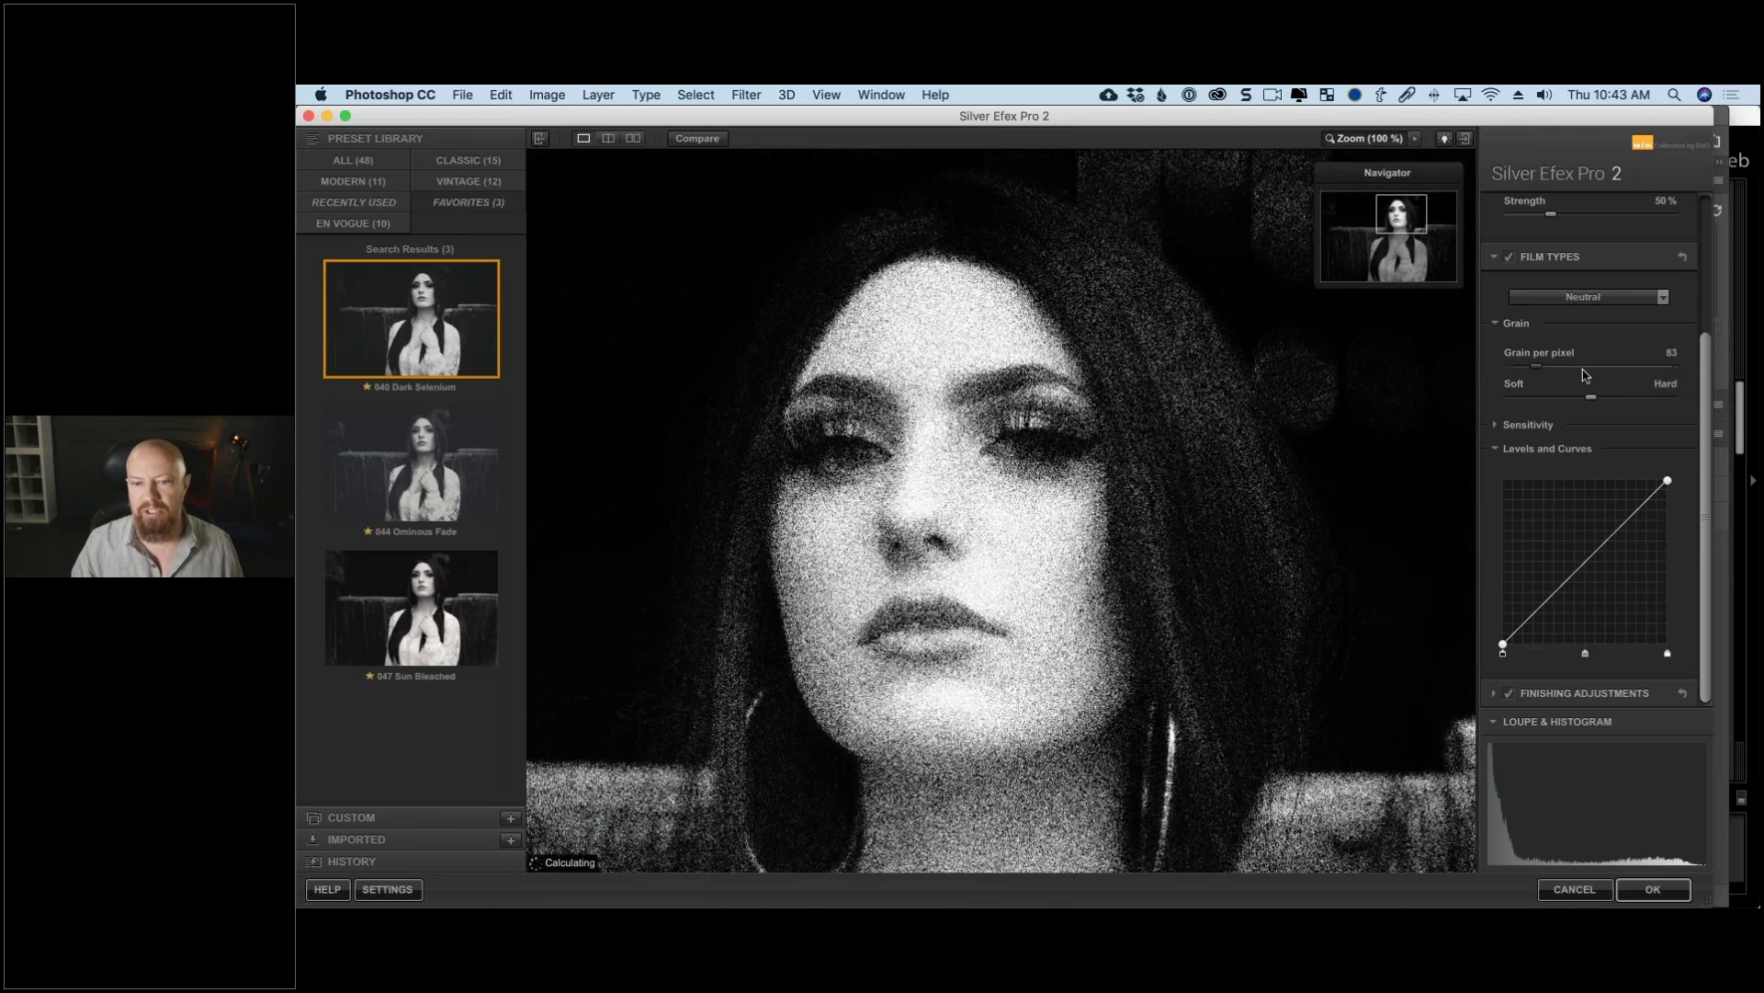
pyautogui.moveTo(1590, 375); pyautogui.dragTo(1597, 371)
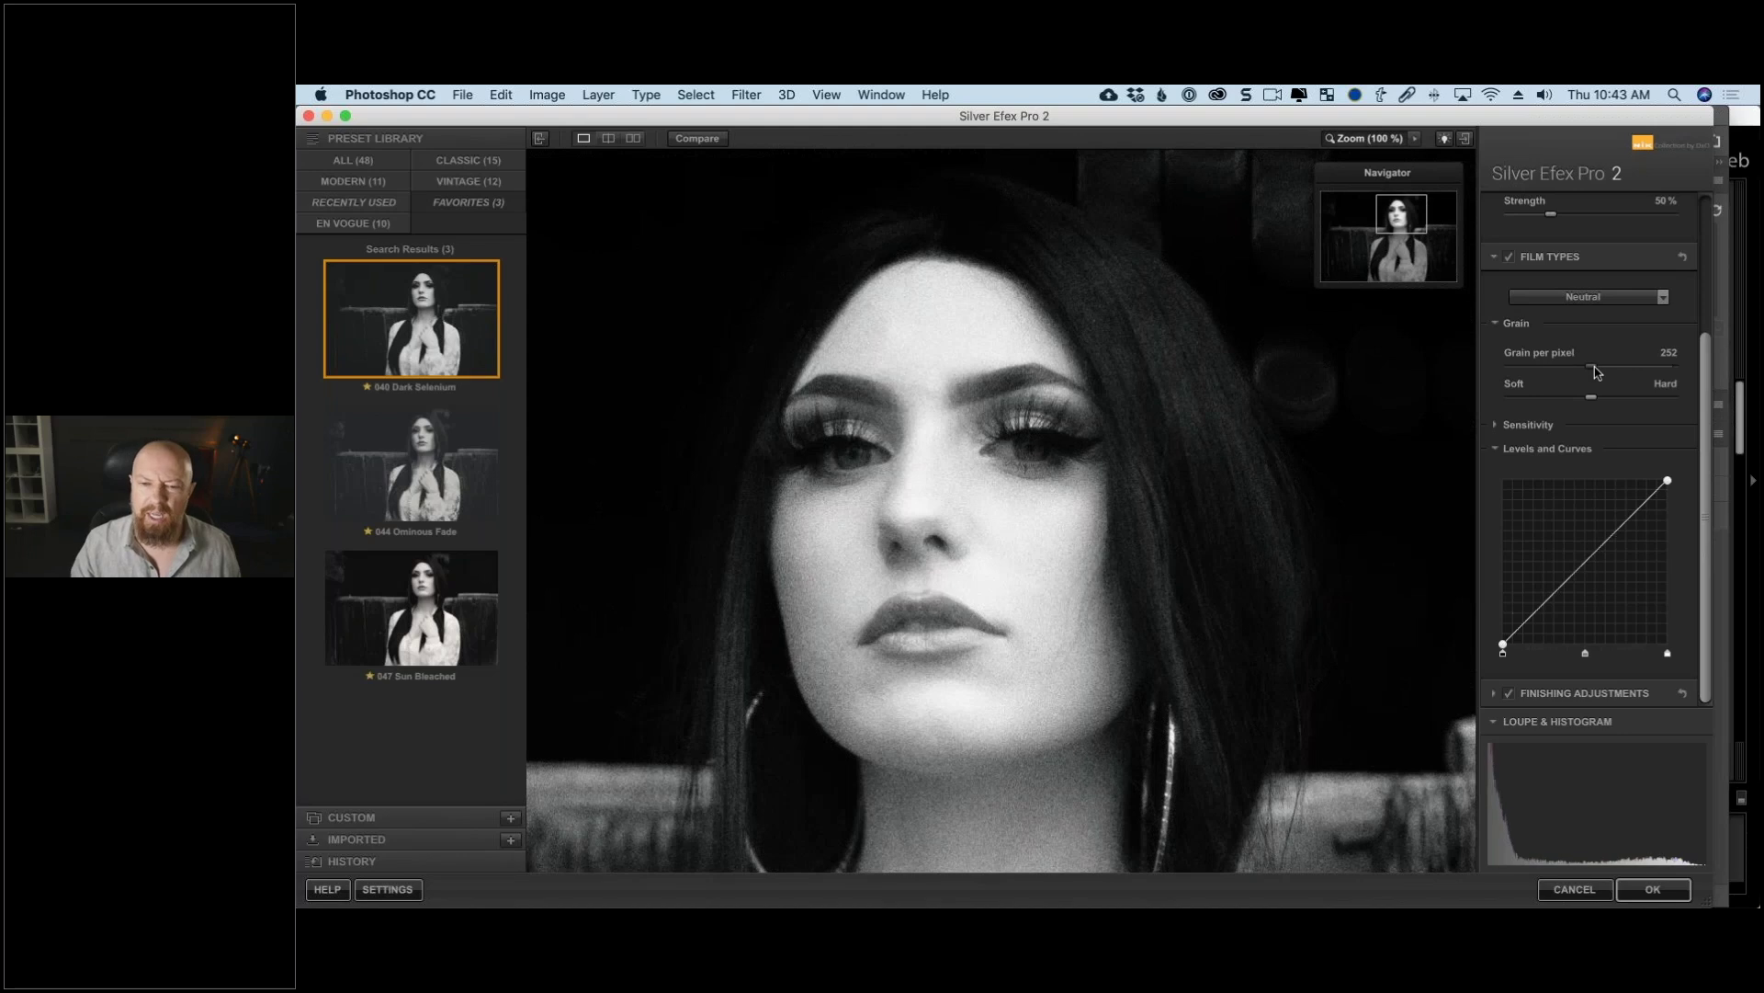
pyautogui.click(1594, 373)
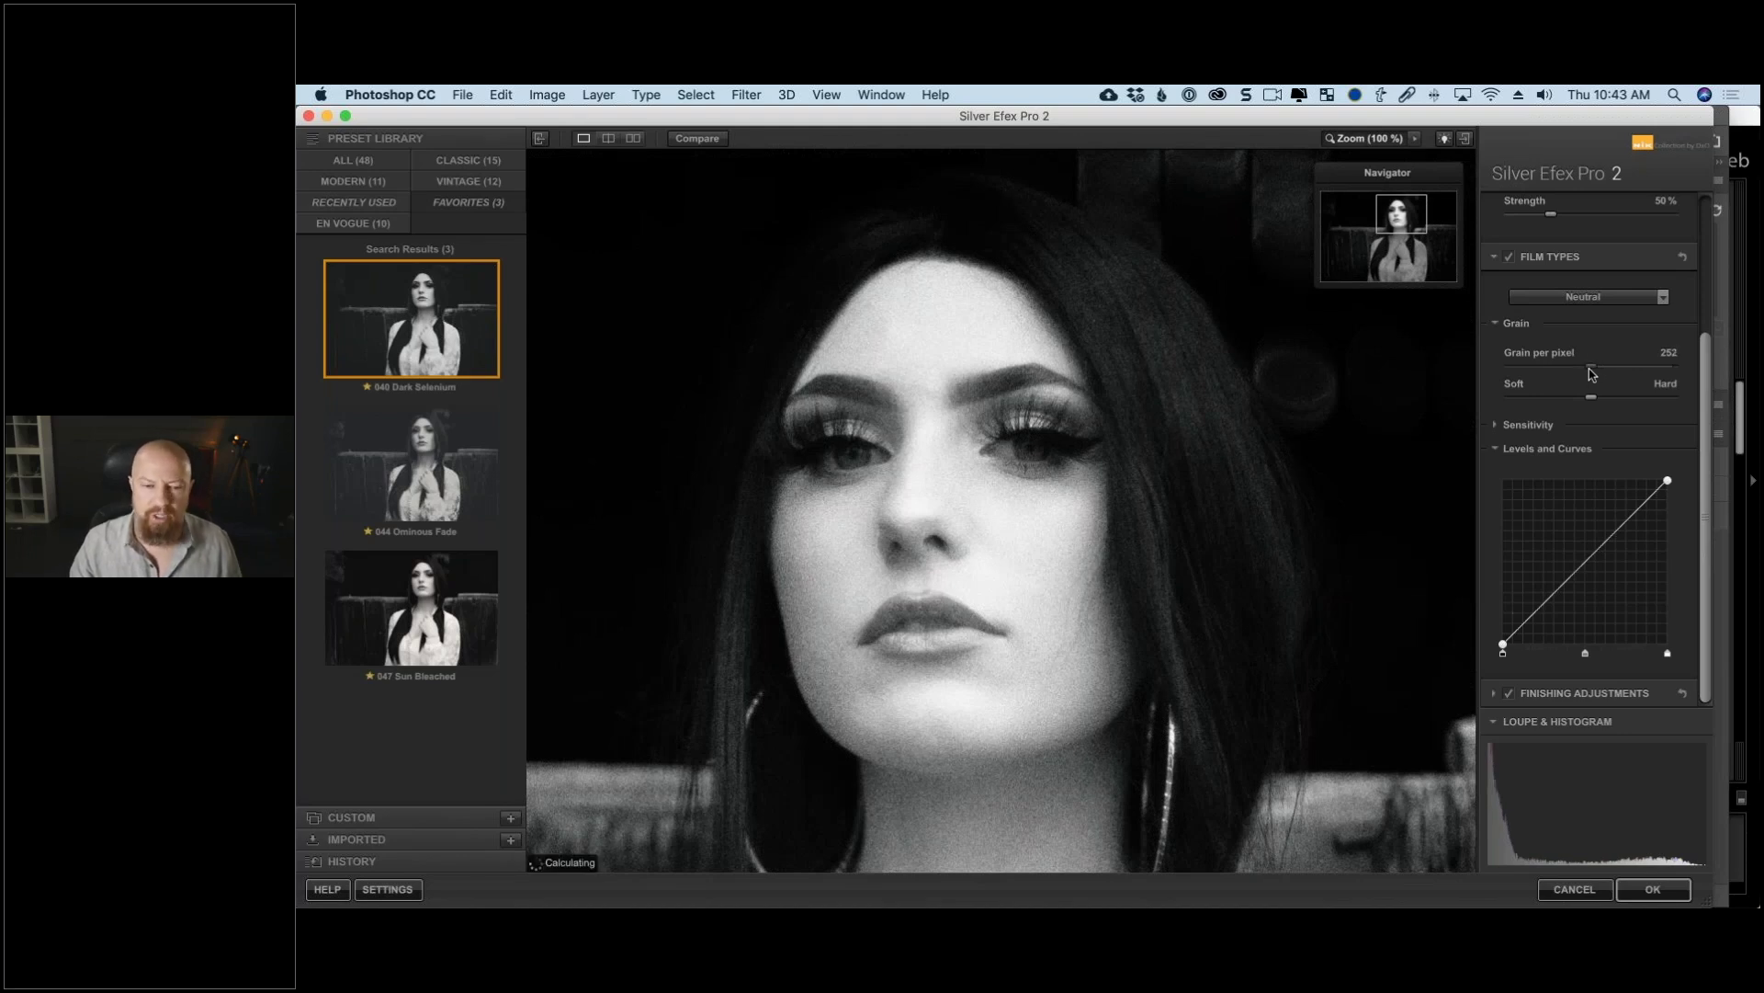
# Step: Compare the hardest and softest film grain on the face and set it slightly softer than the midpoint
pyautogui.moveTo(1592, 396); pyautogui.dragTo(1673, 403)
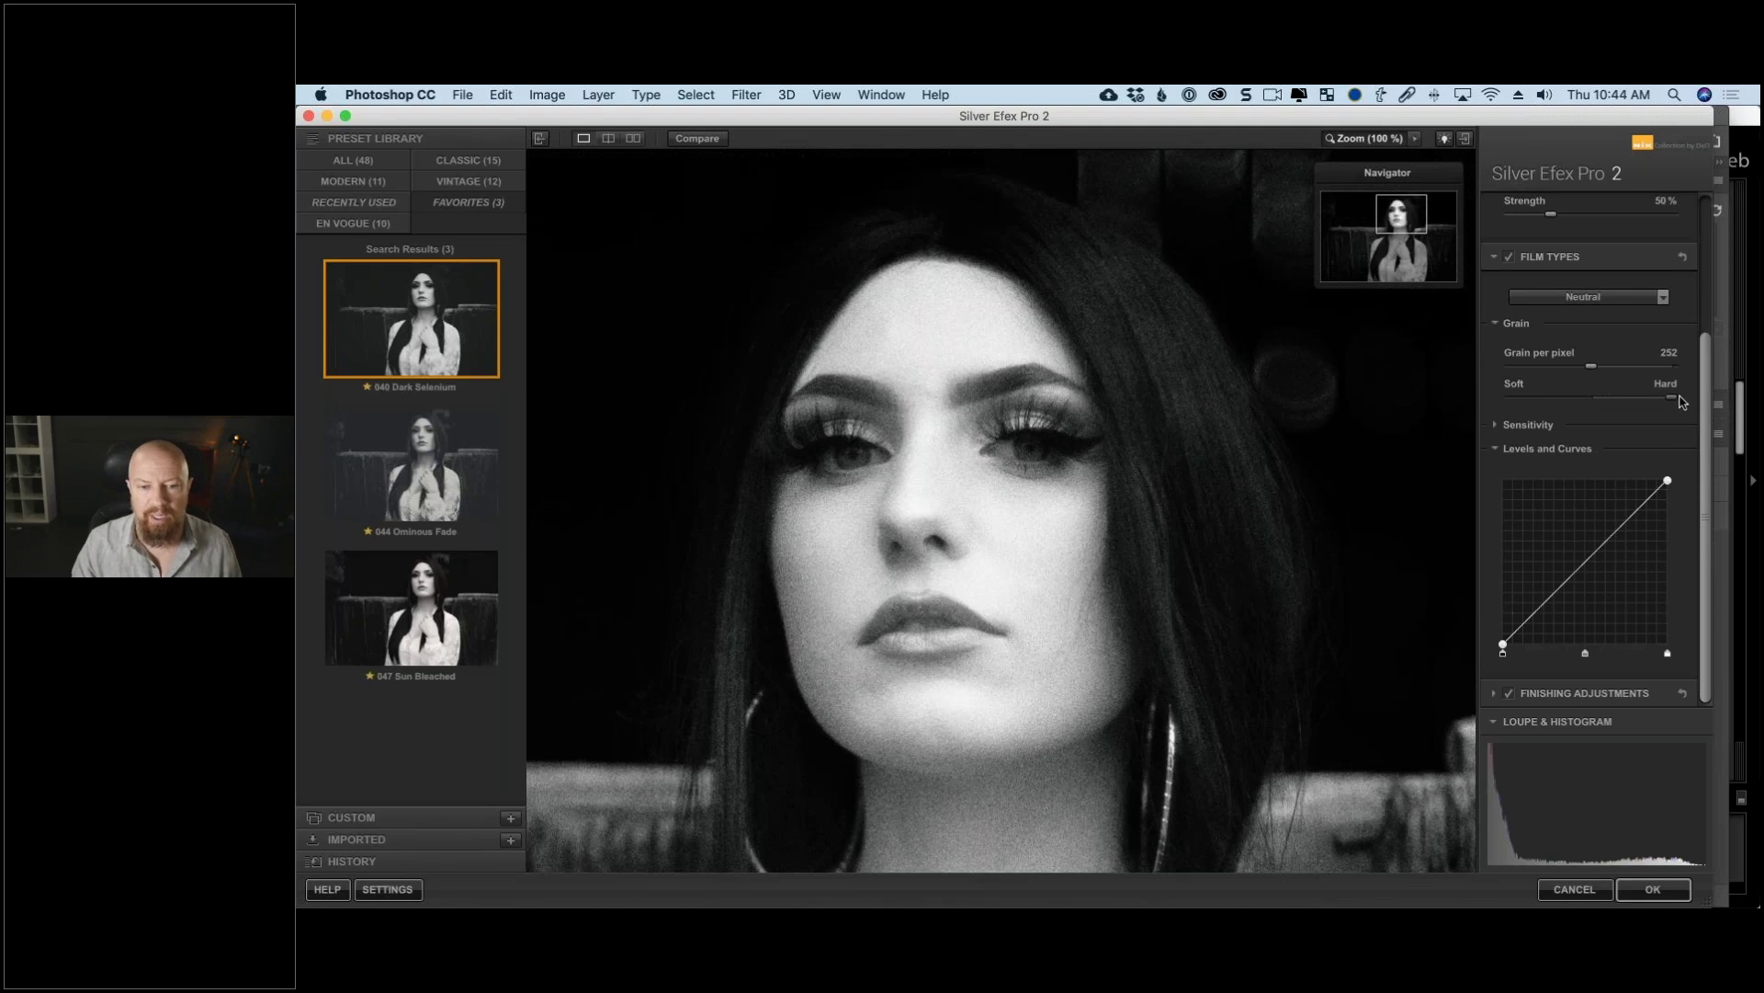
pyautogui.moveTo(889, 355)
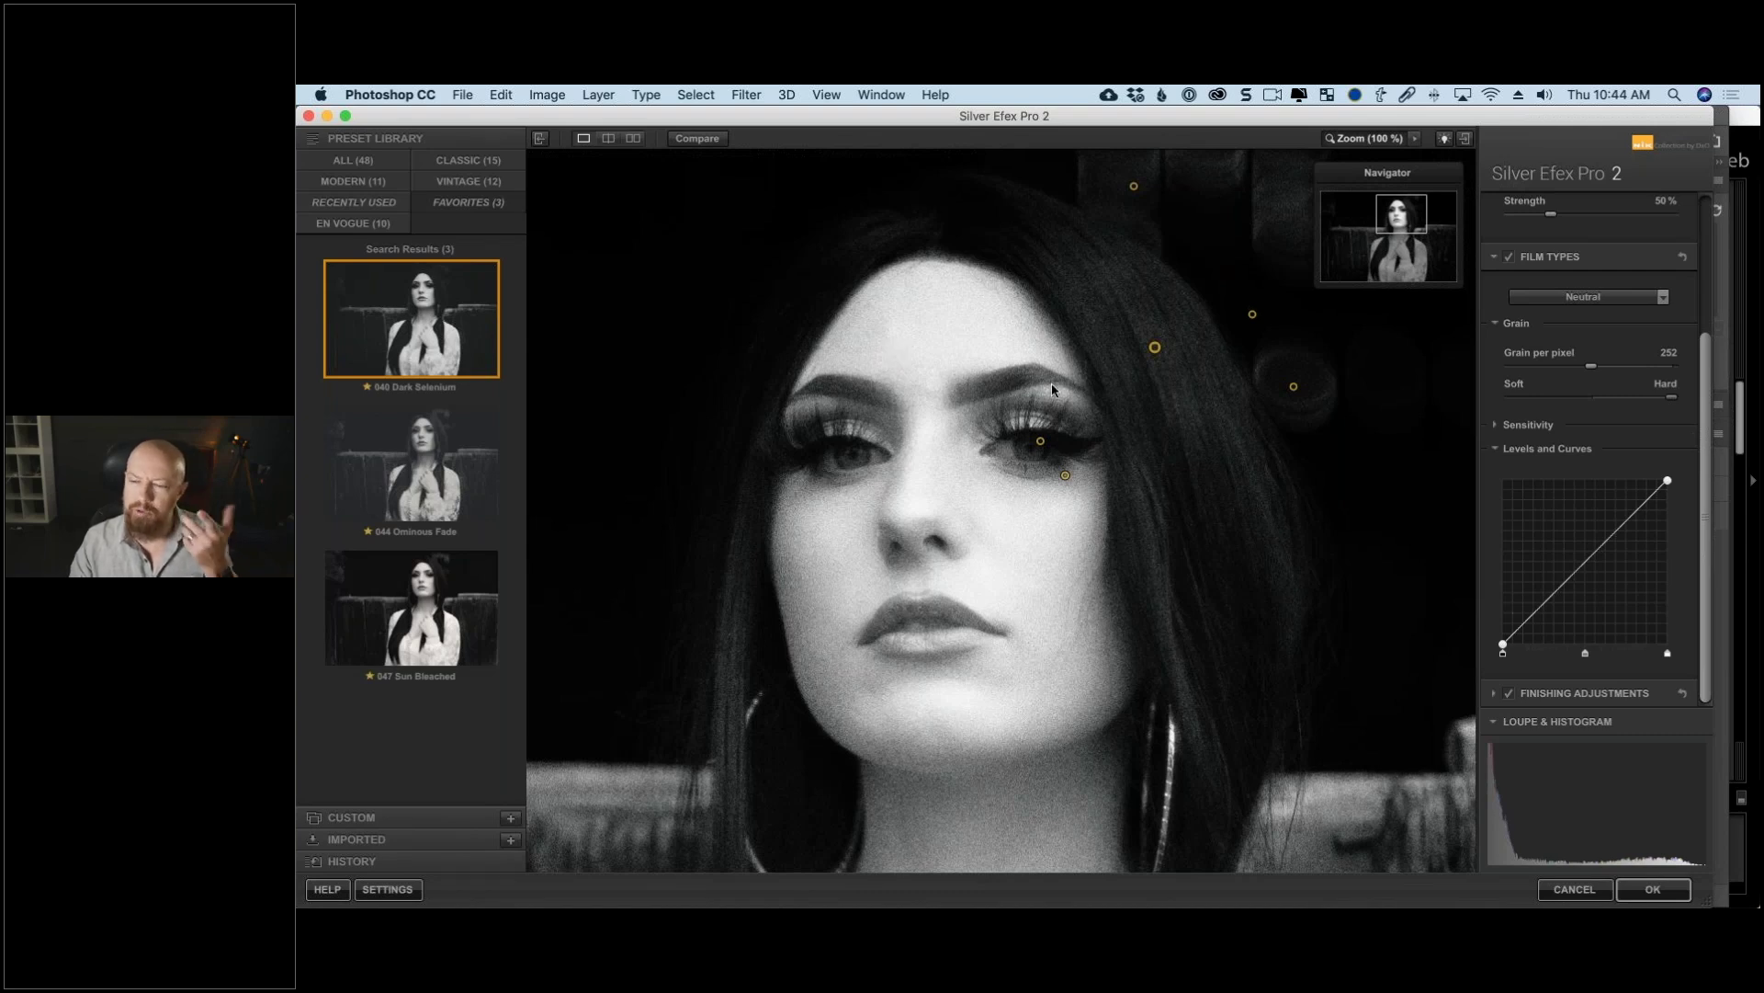
pyautogui.moveTo(1671, 397); pyautogui.dragTo(1496, 408)
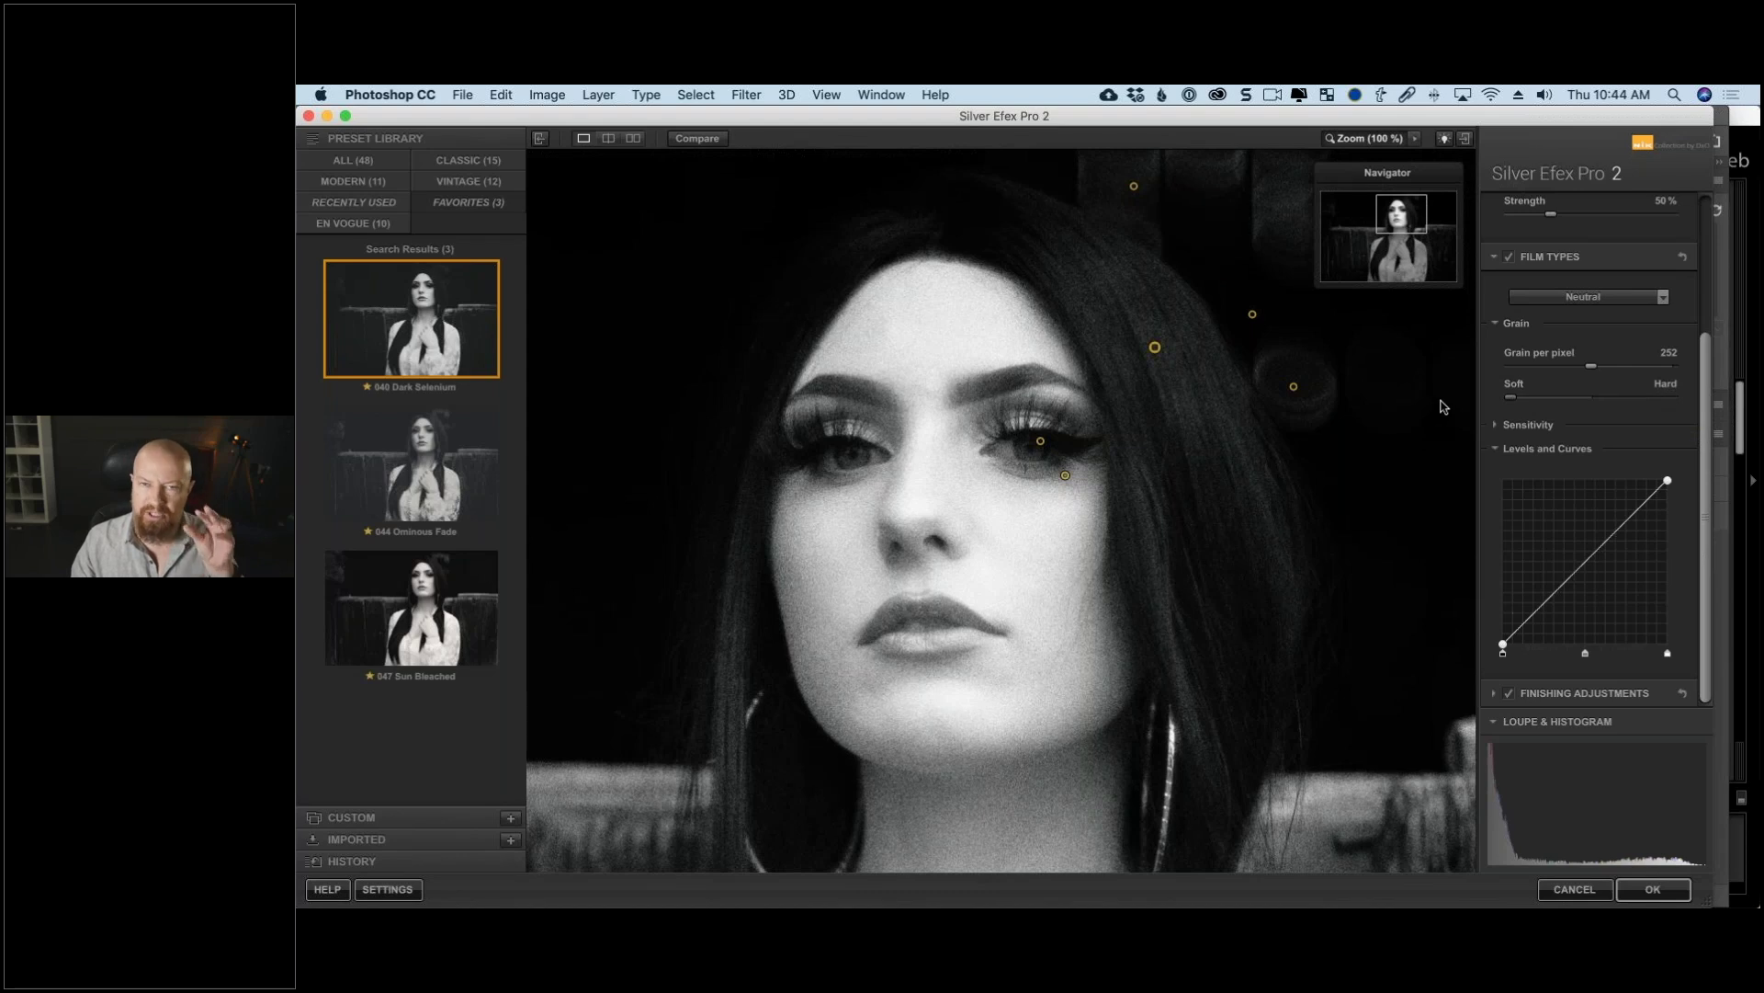
pyautogui.moveTo(1517, 405); pyautogui.dragTo(1569, 402)
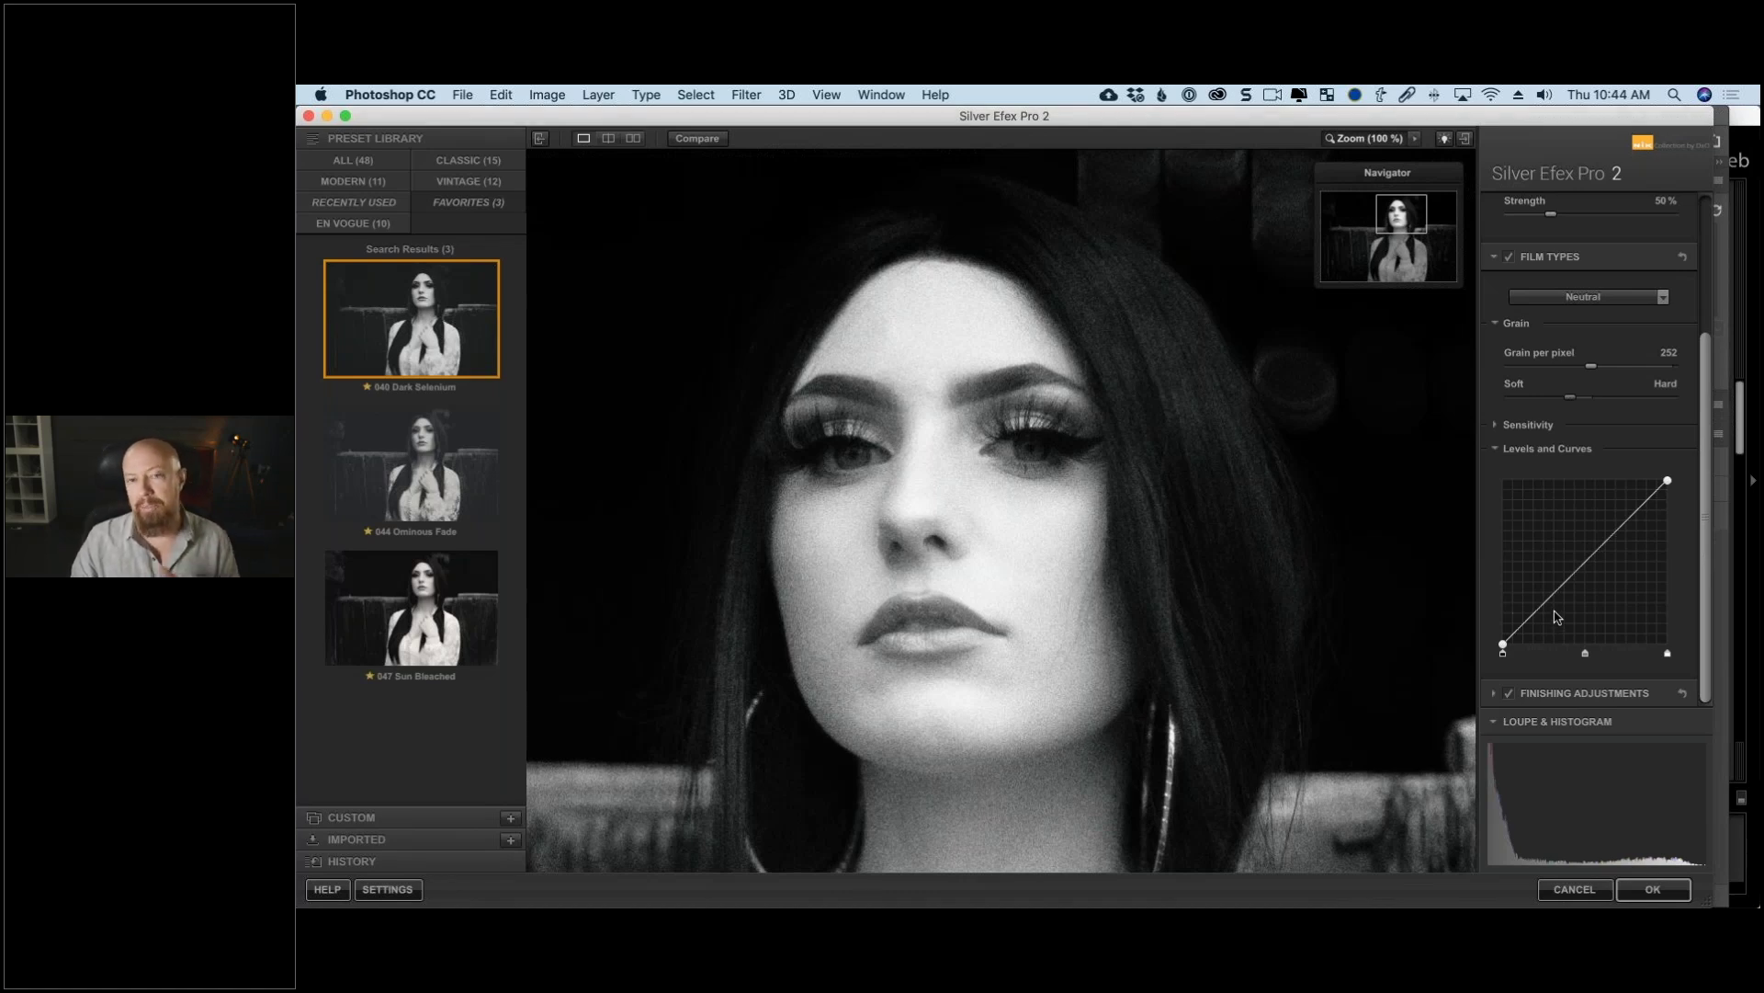
# Step: Apply the Ilford HP5 Plus 400 film type to the portrait
pyautogui.click(1608, 296)
pyautogui.click(1563, 545)
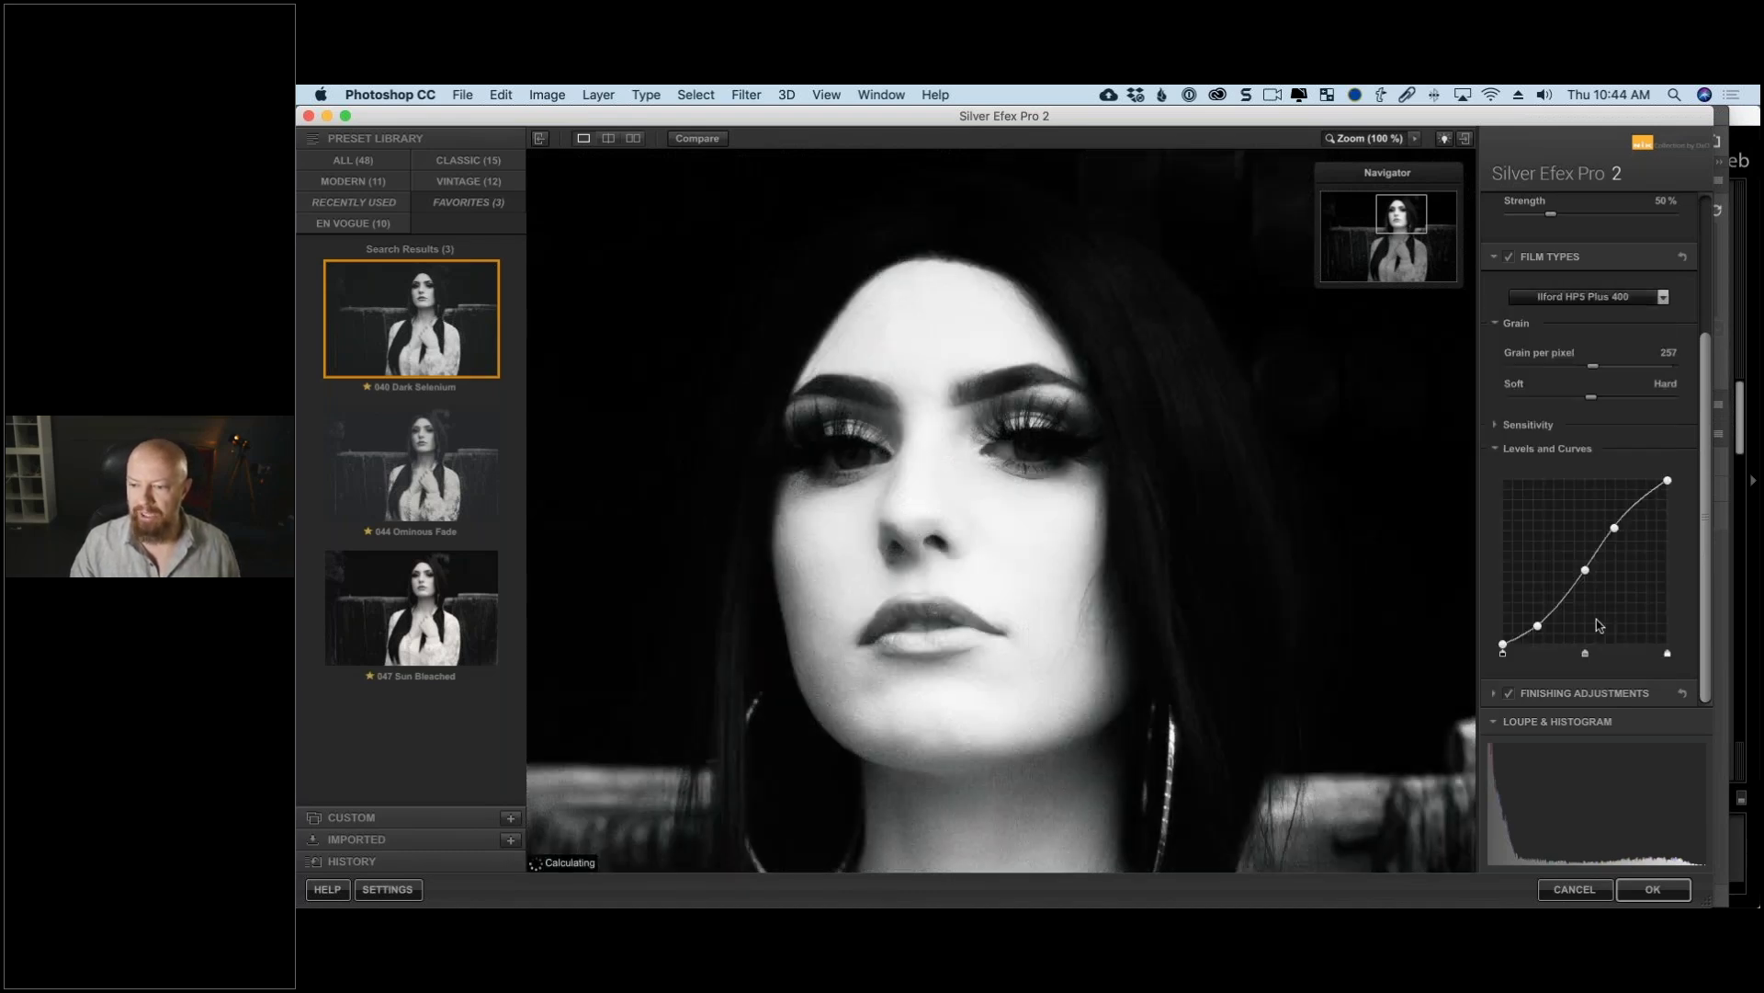
# Step: Undo the Ilford HP5 Plus 400 film type and return to the Neutral film
pyautogui.click(1538, 625)
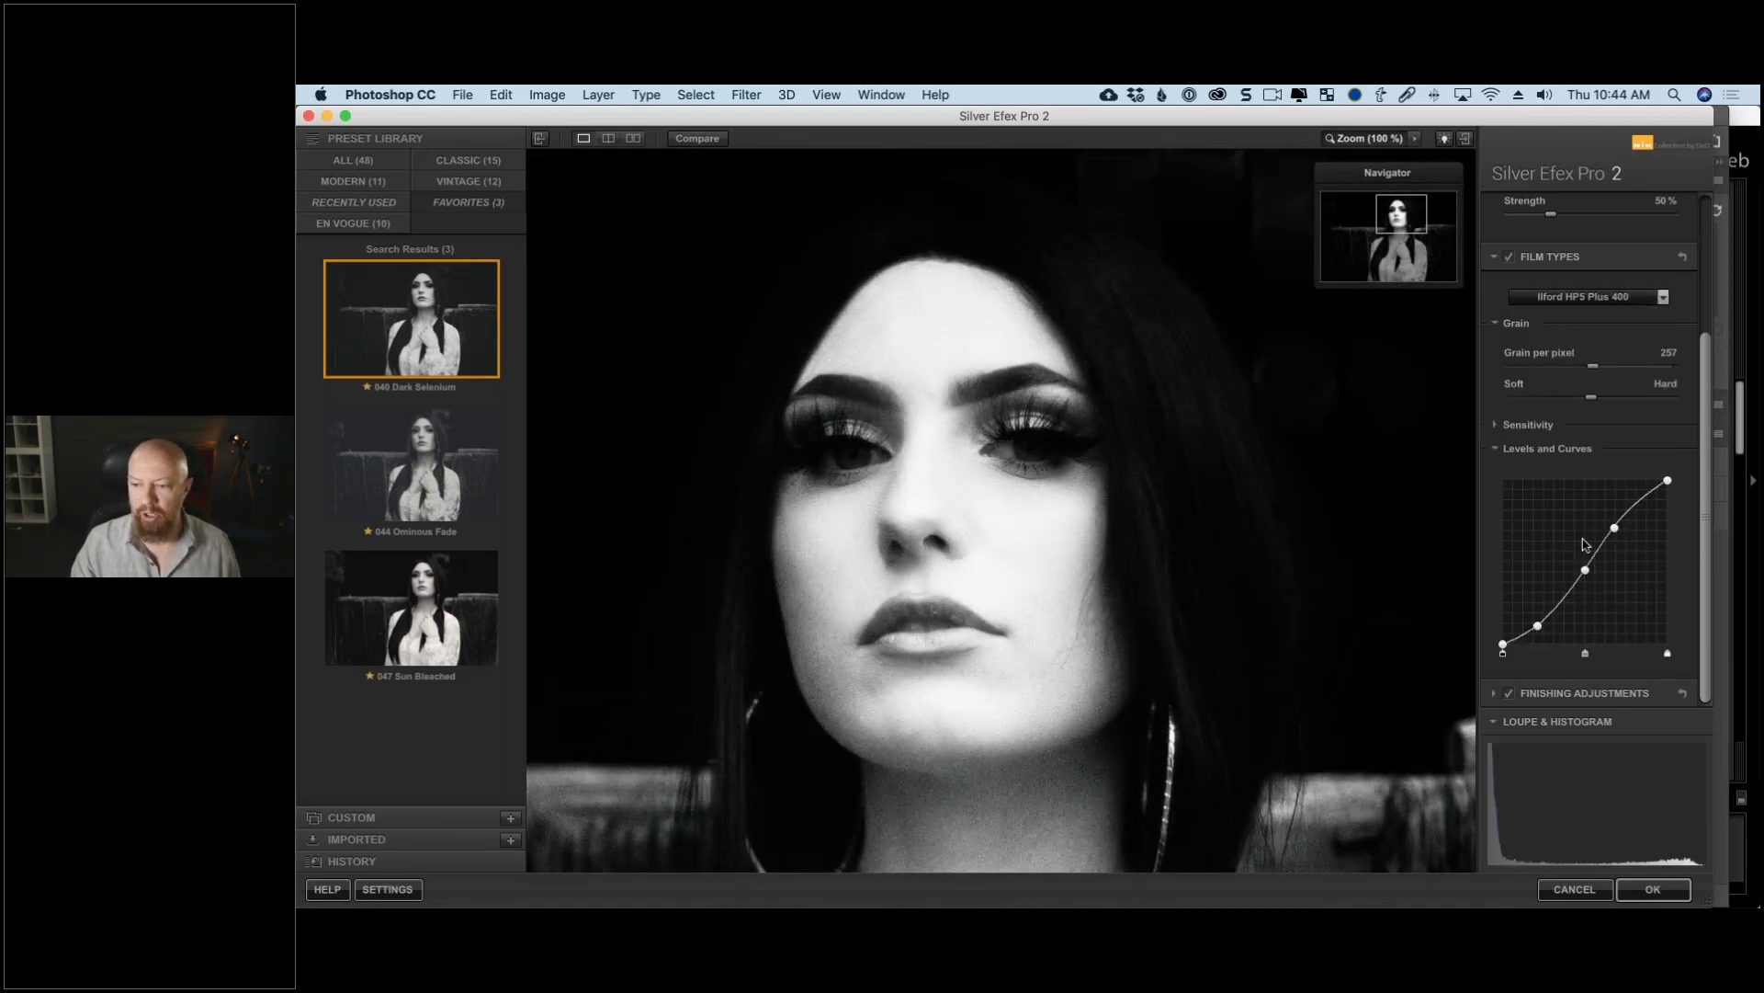
pyautogui.press('super+z')
pyautogui.press('super+z')
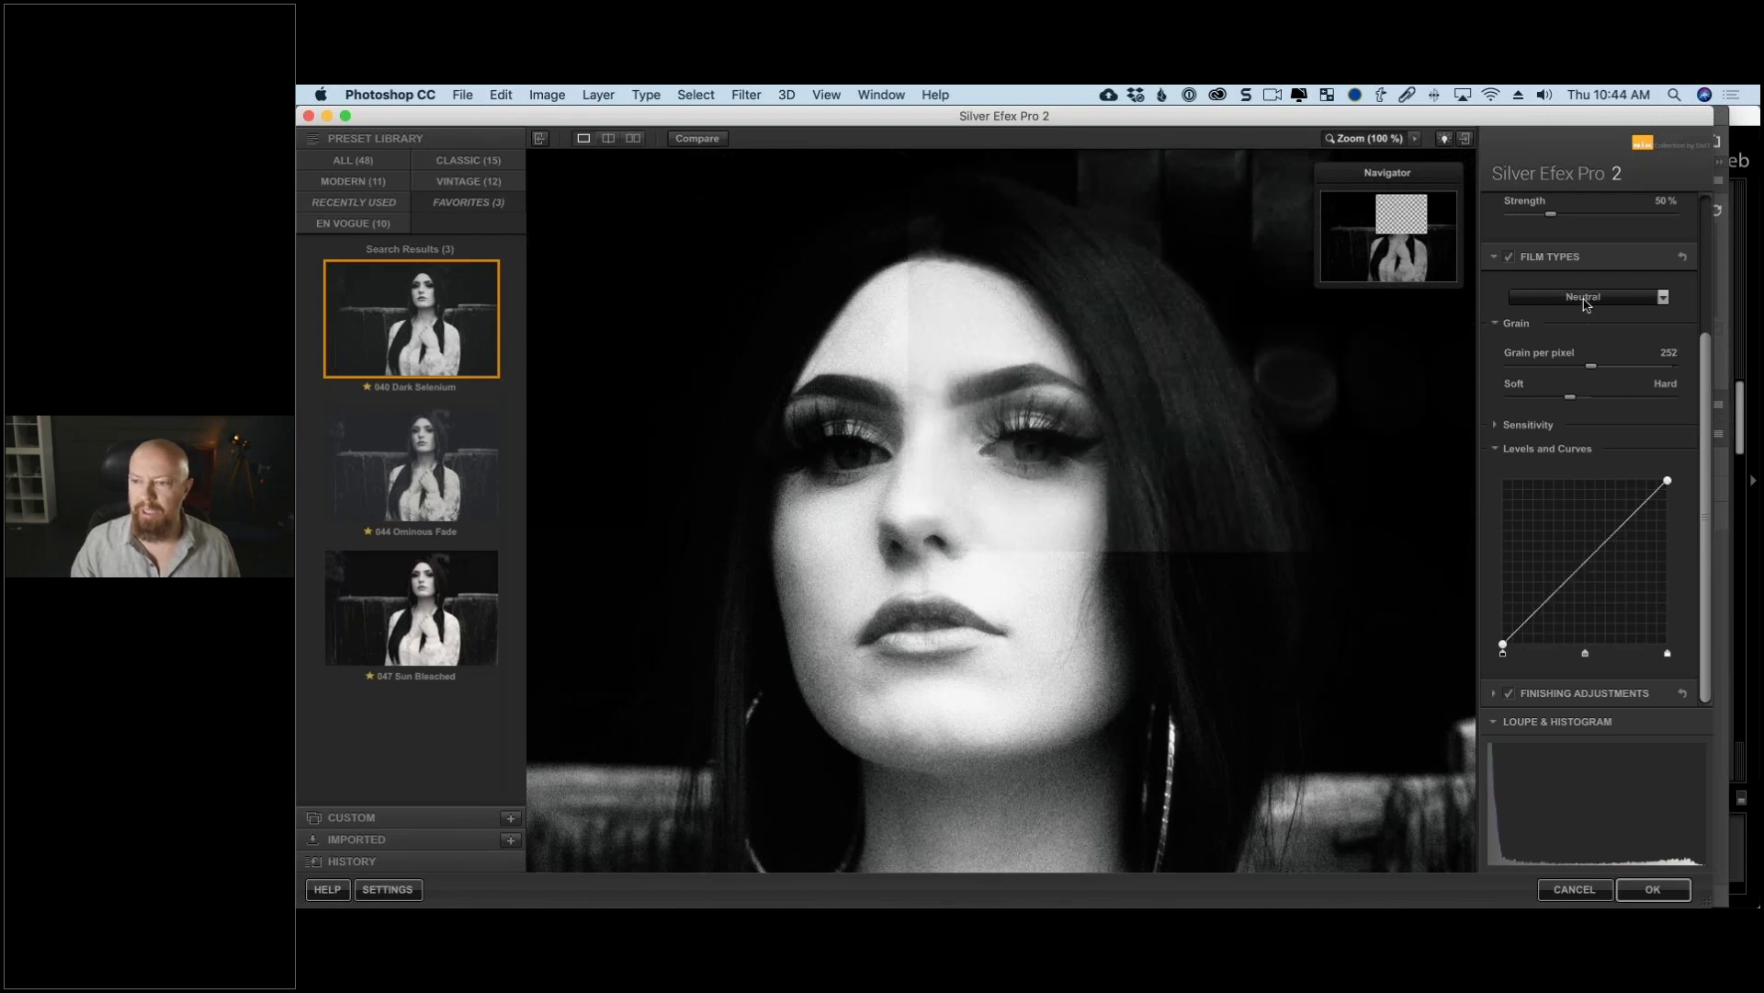
# Step: Try the Ilford Delta 100 Pro and Kodak Tri-X 400TX Pro film types and undo each one
pyautogui.click(1584, 296)
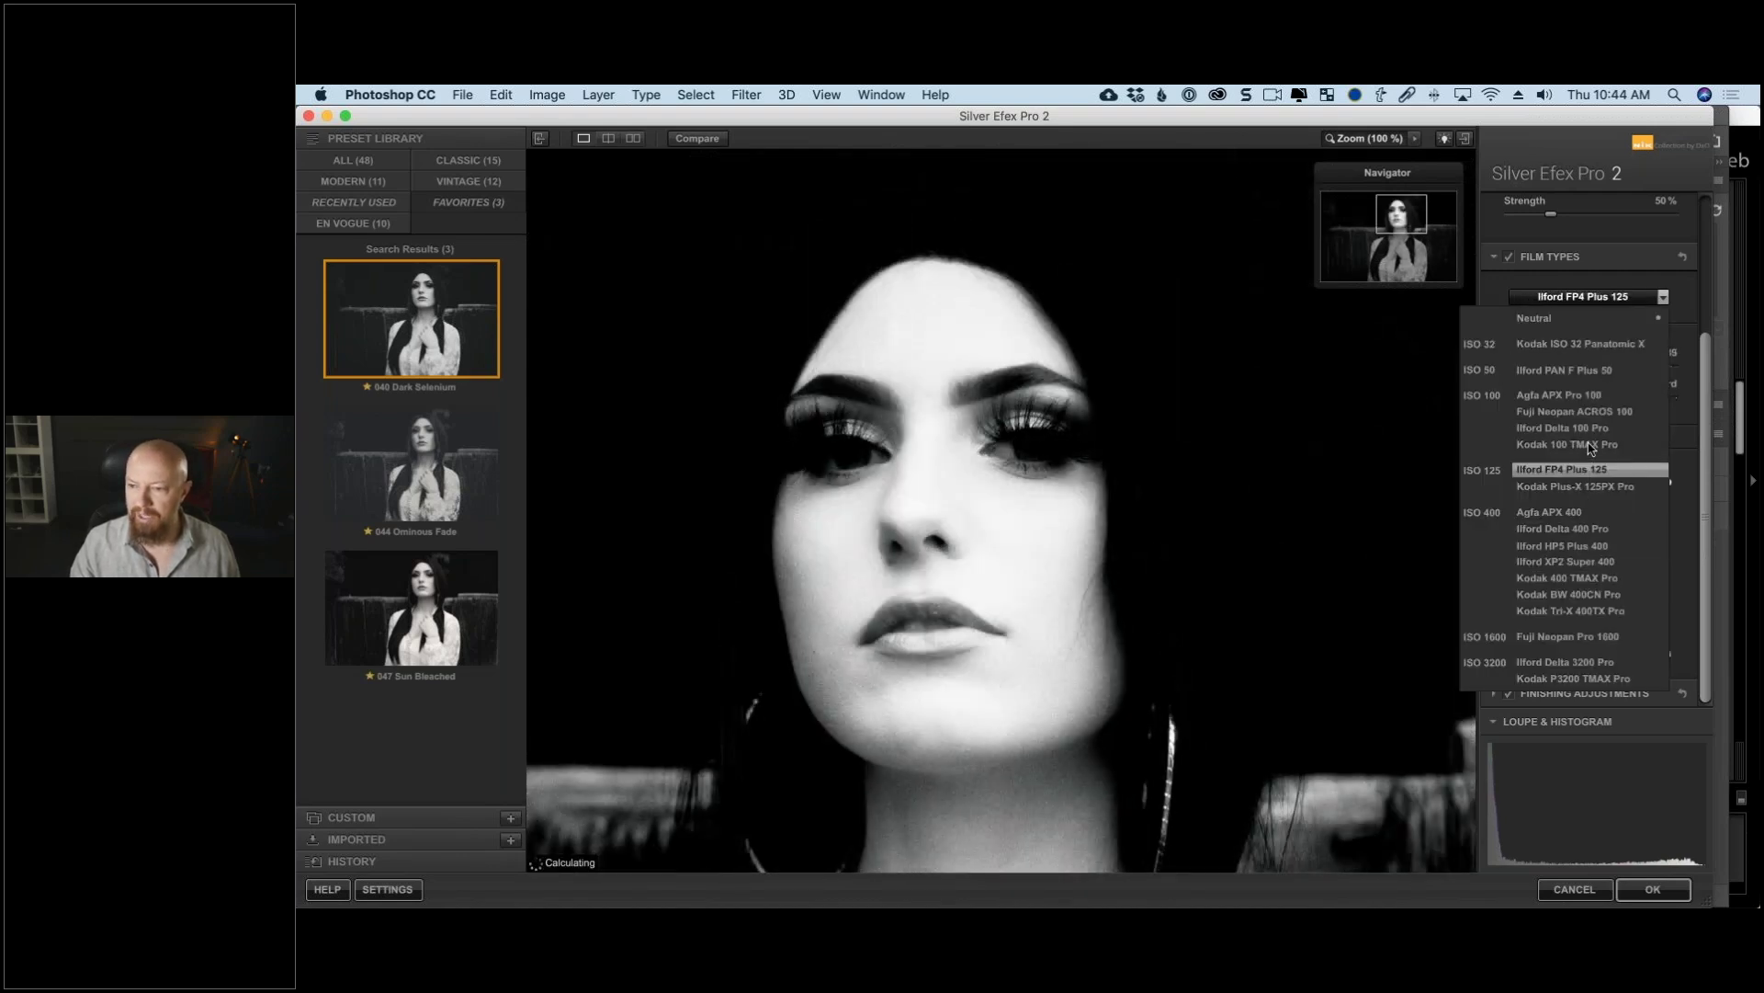
pyautogui.click(1592, 429)
pyautogui.press('super+z')
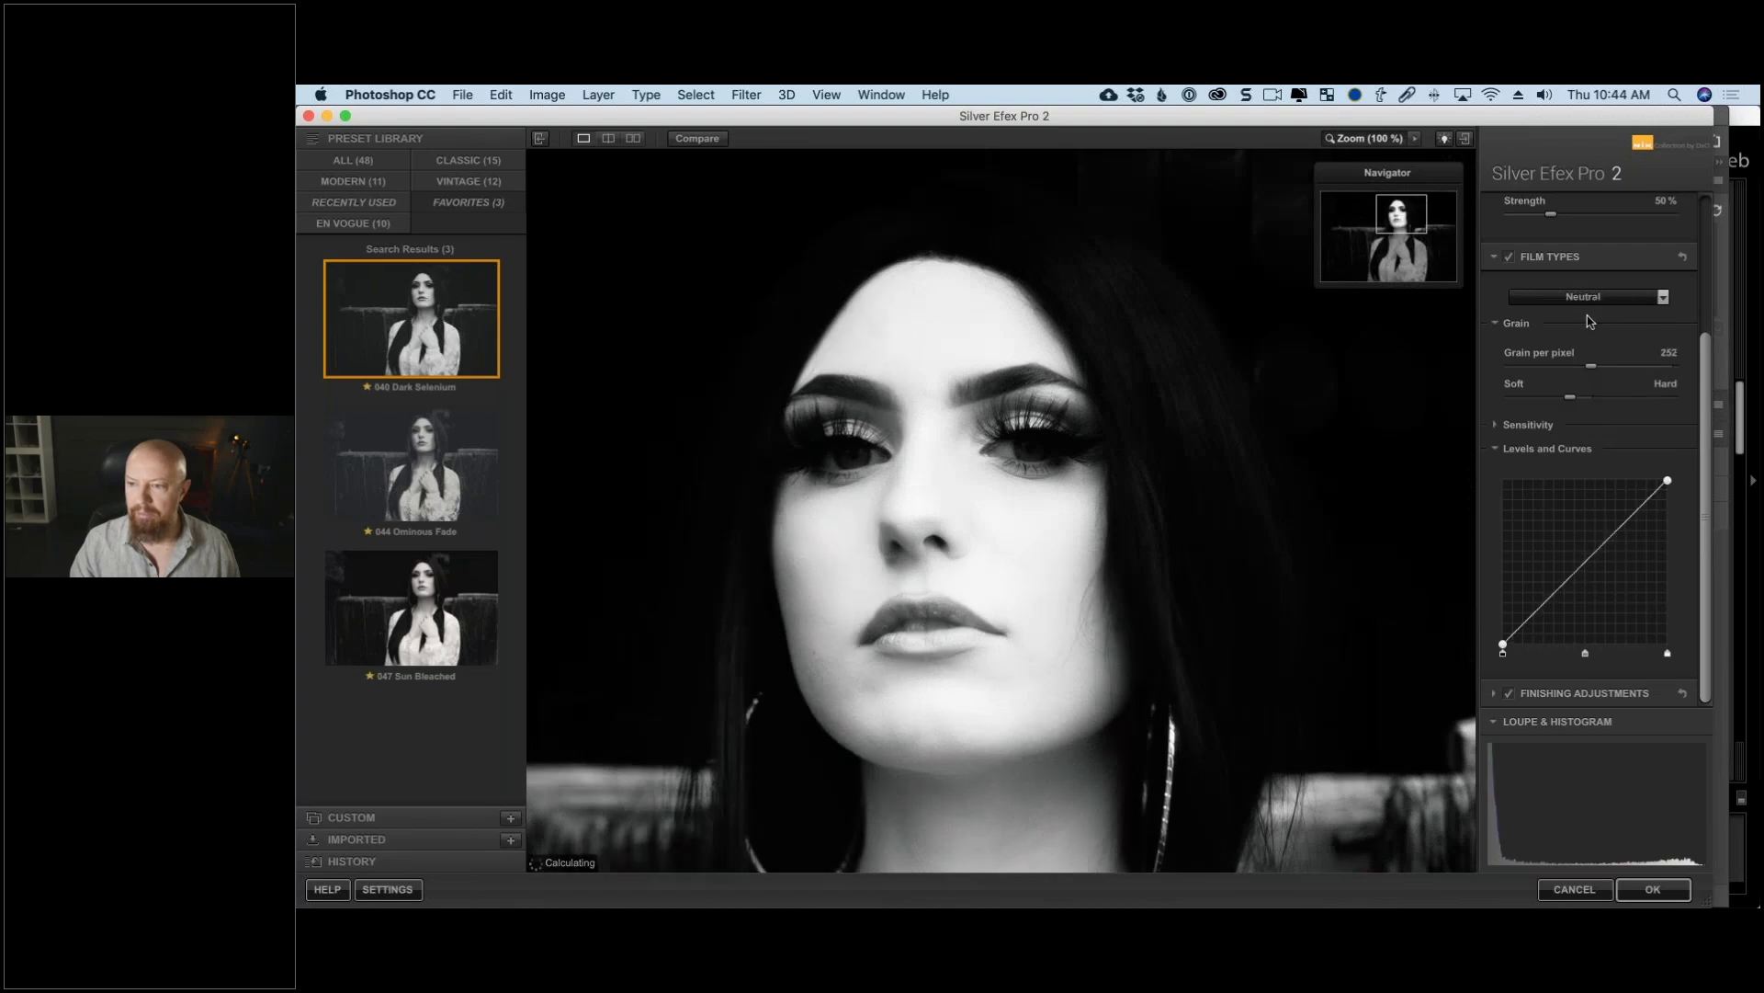
pyautogui.click(1583, 296)
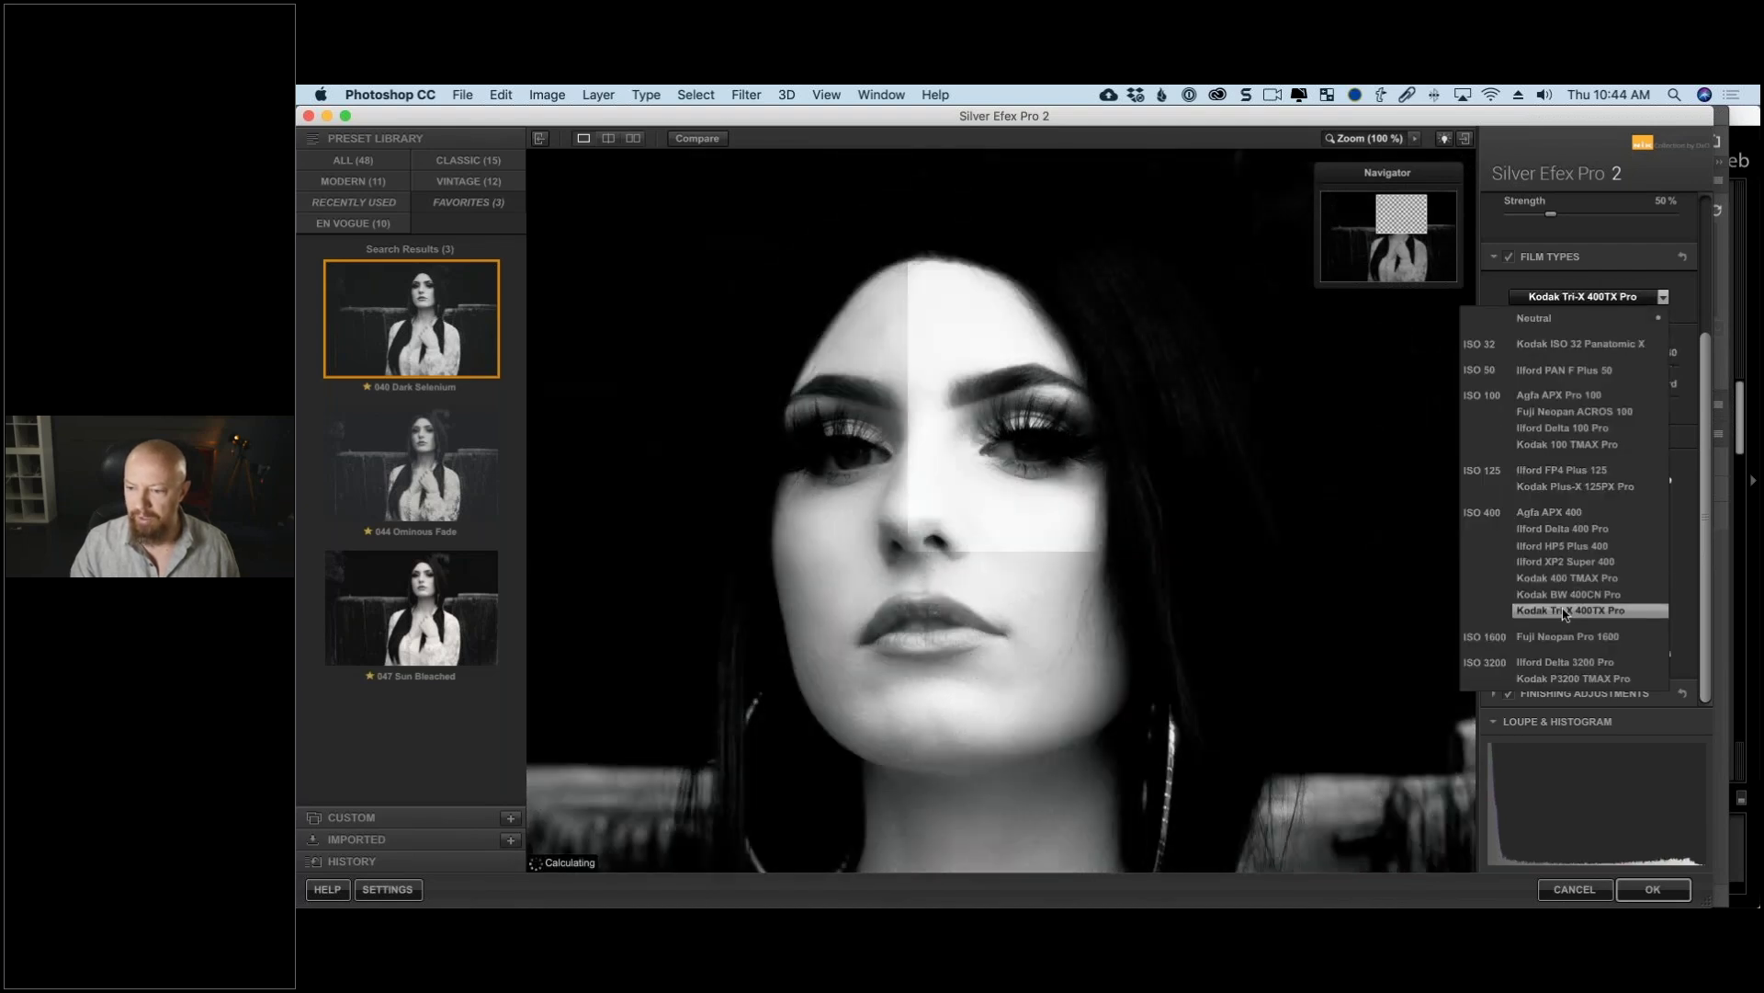
pyautogui.click(1565, 613)
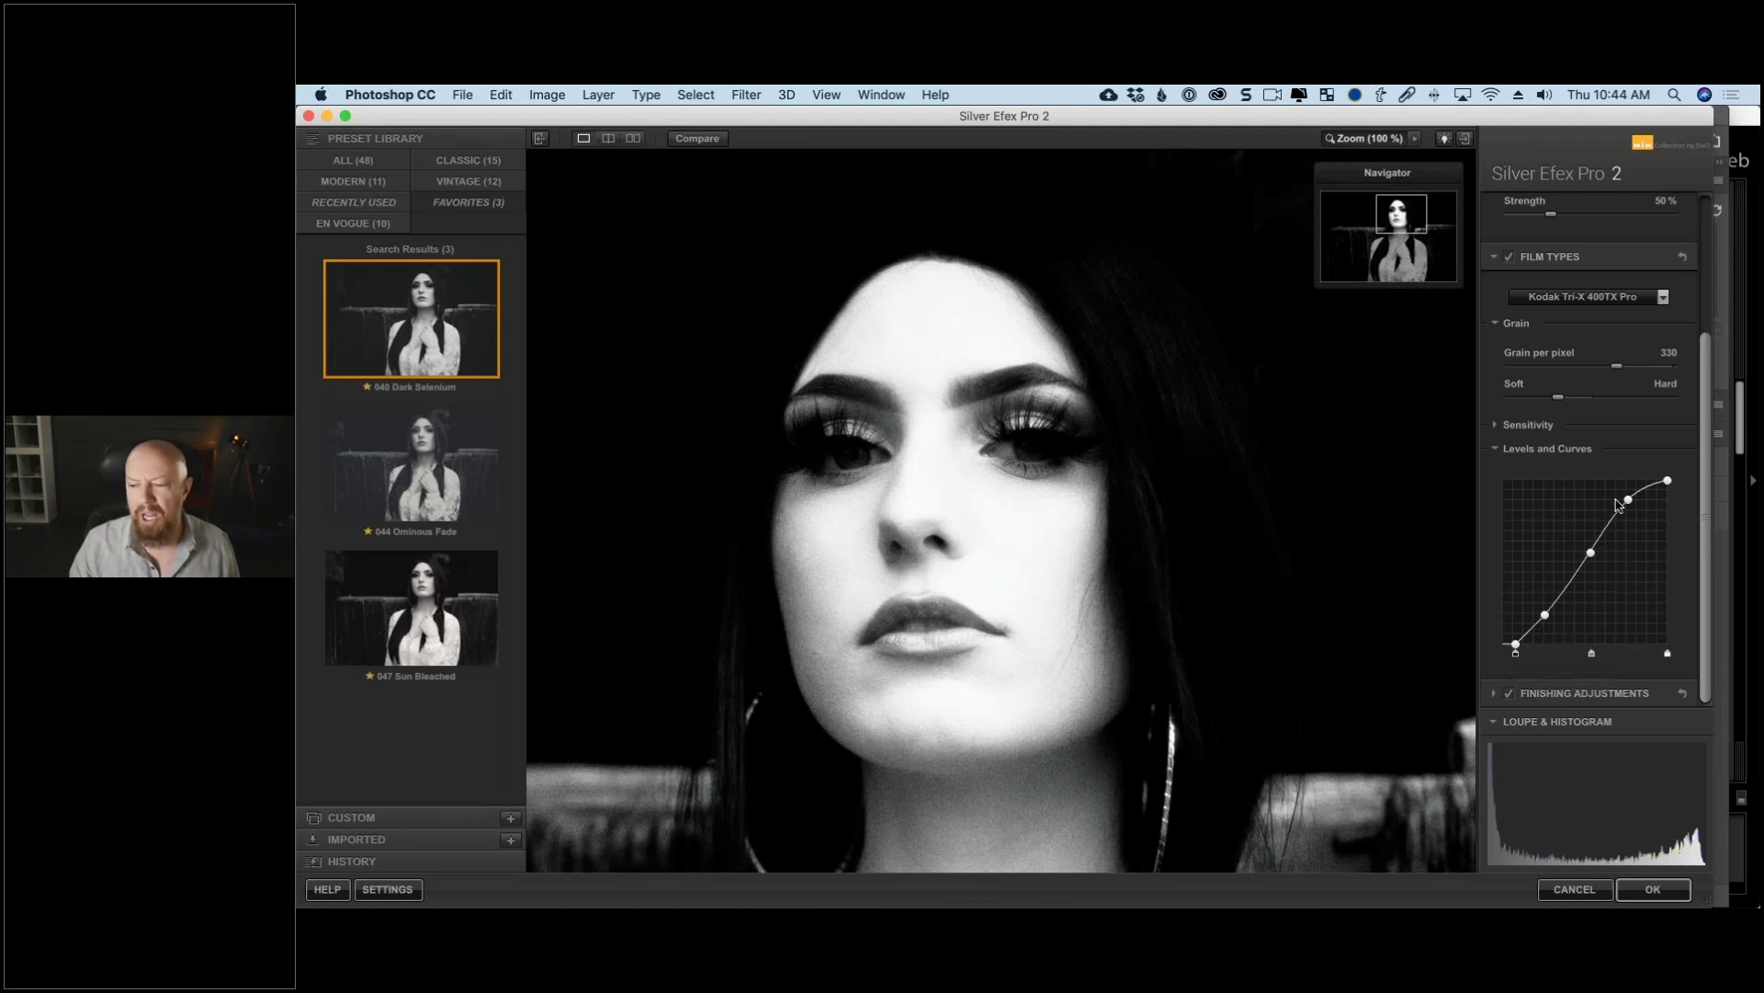
pyautogui.press('super+z')
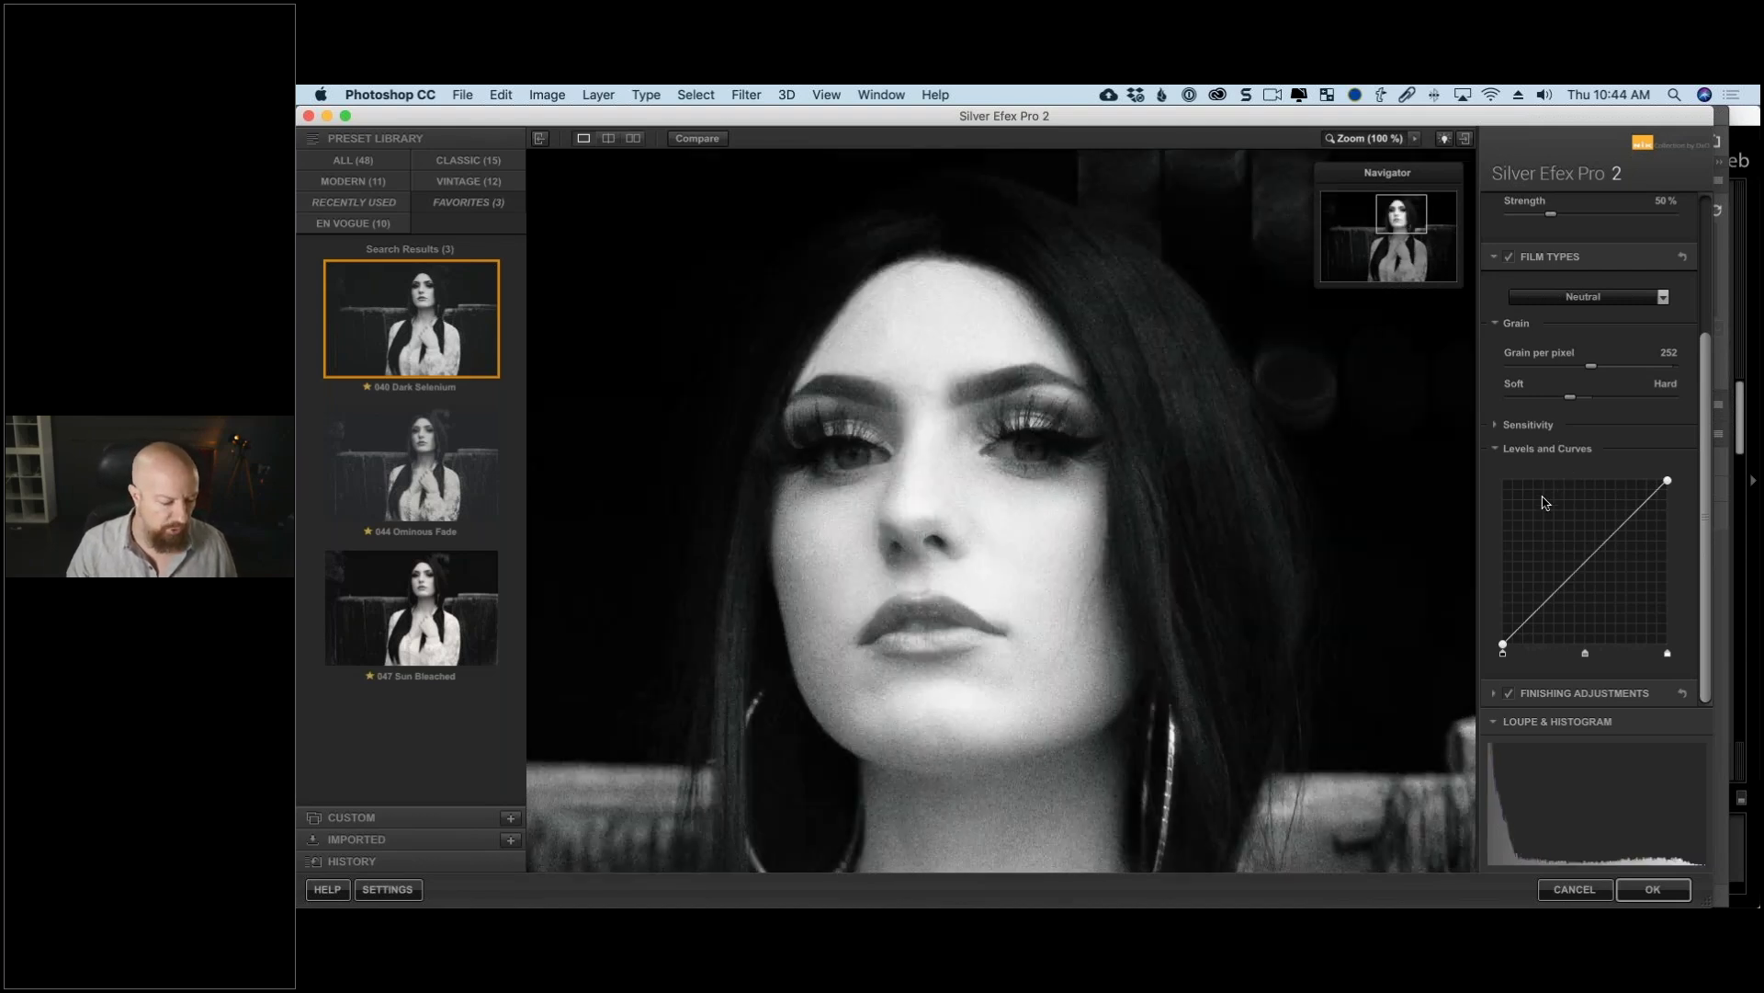
# Step: Expand the film's Sensitivity settings and examine its color sliders alongside the Color Filter options
pyautogui.click(1496, 426)
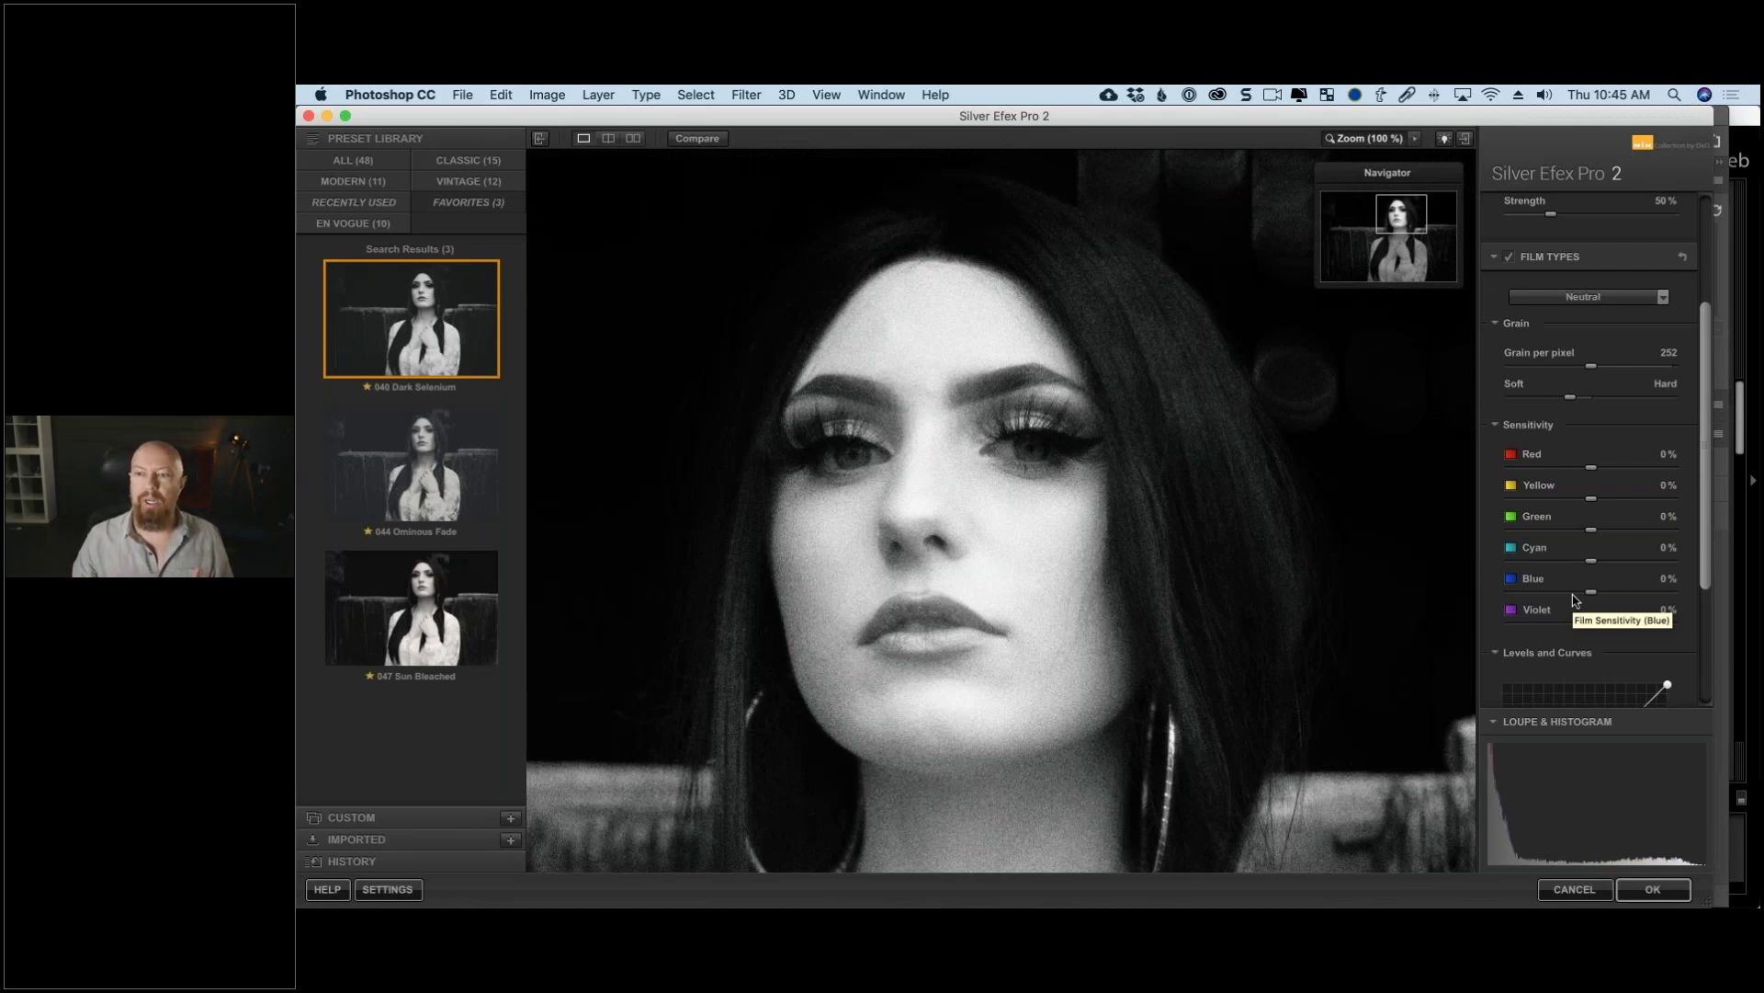
pyautogui.scroll(5, 1577, 599)
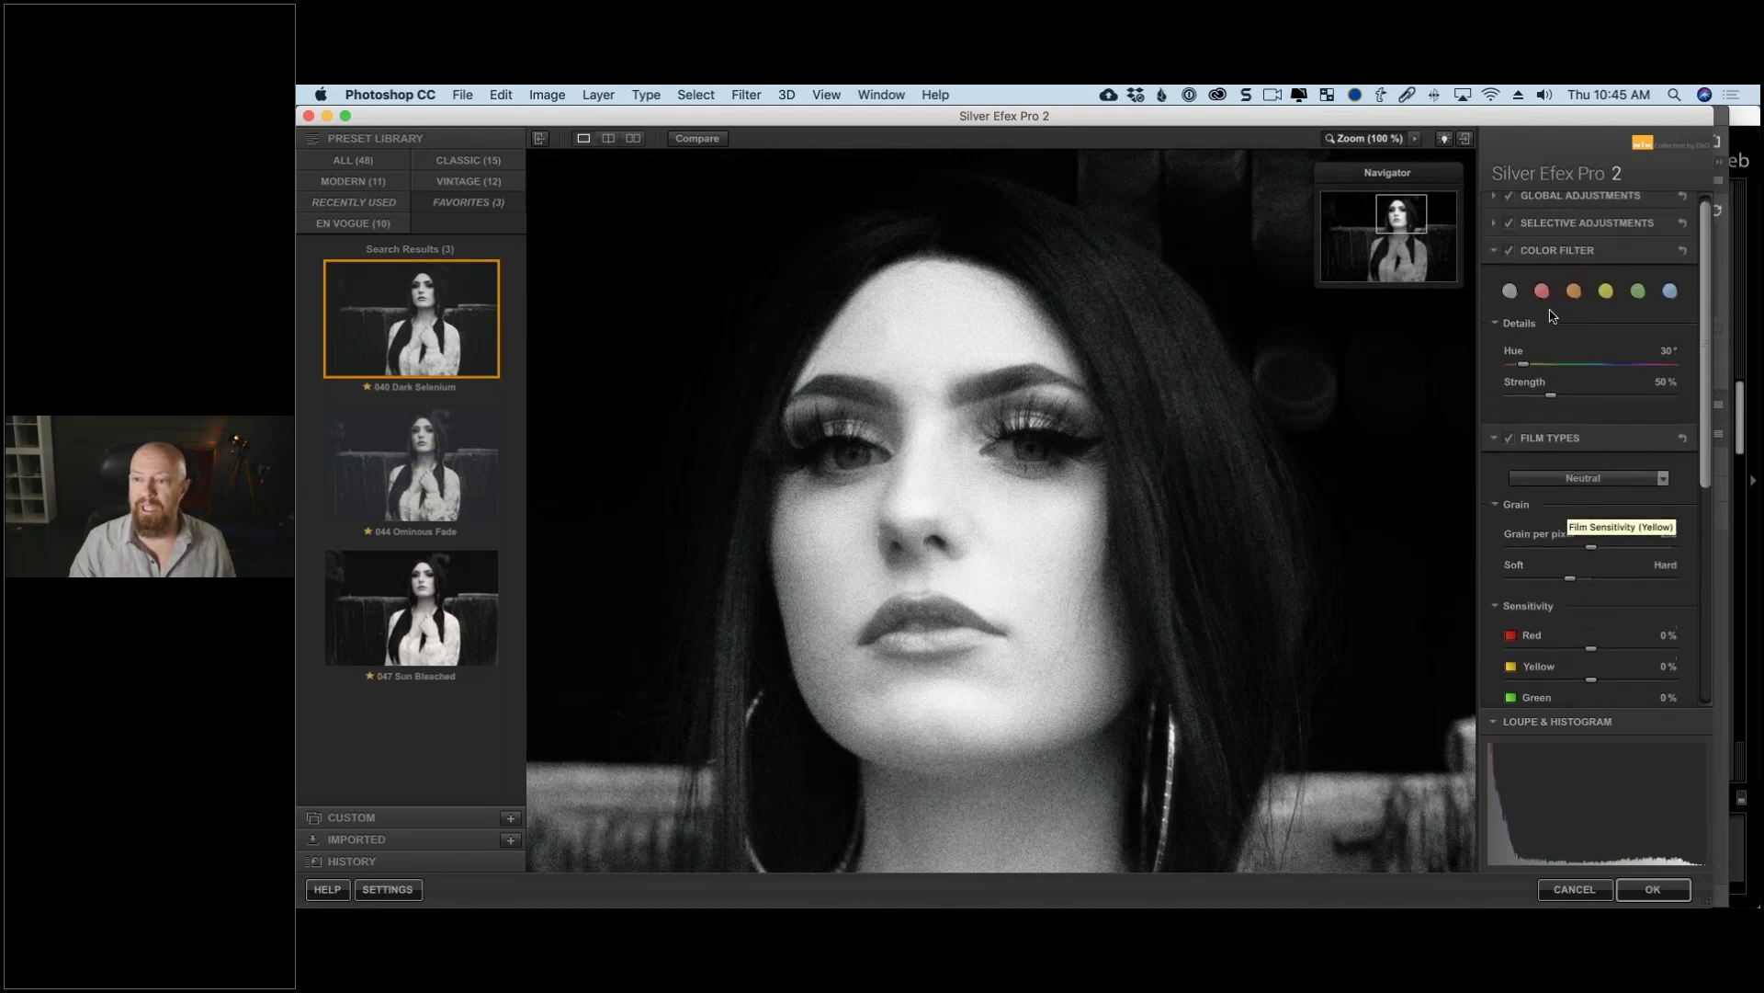
pyautogui.scroll(-6, 1553, 397)
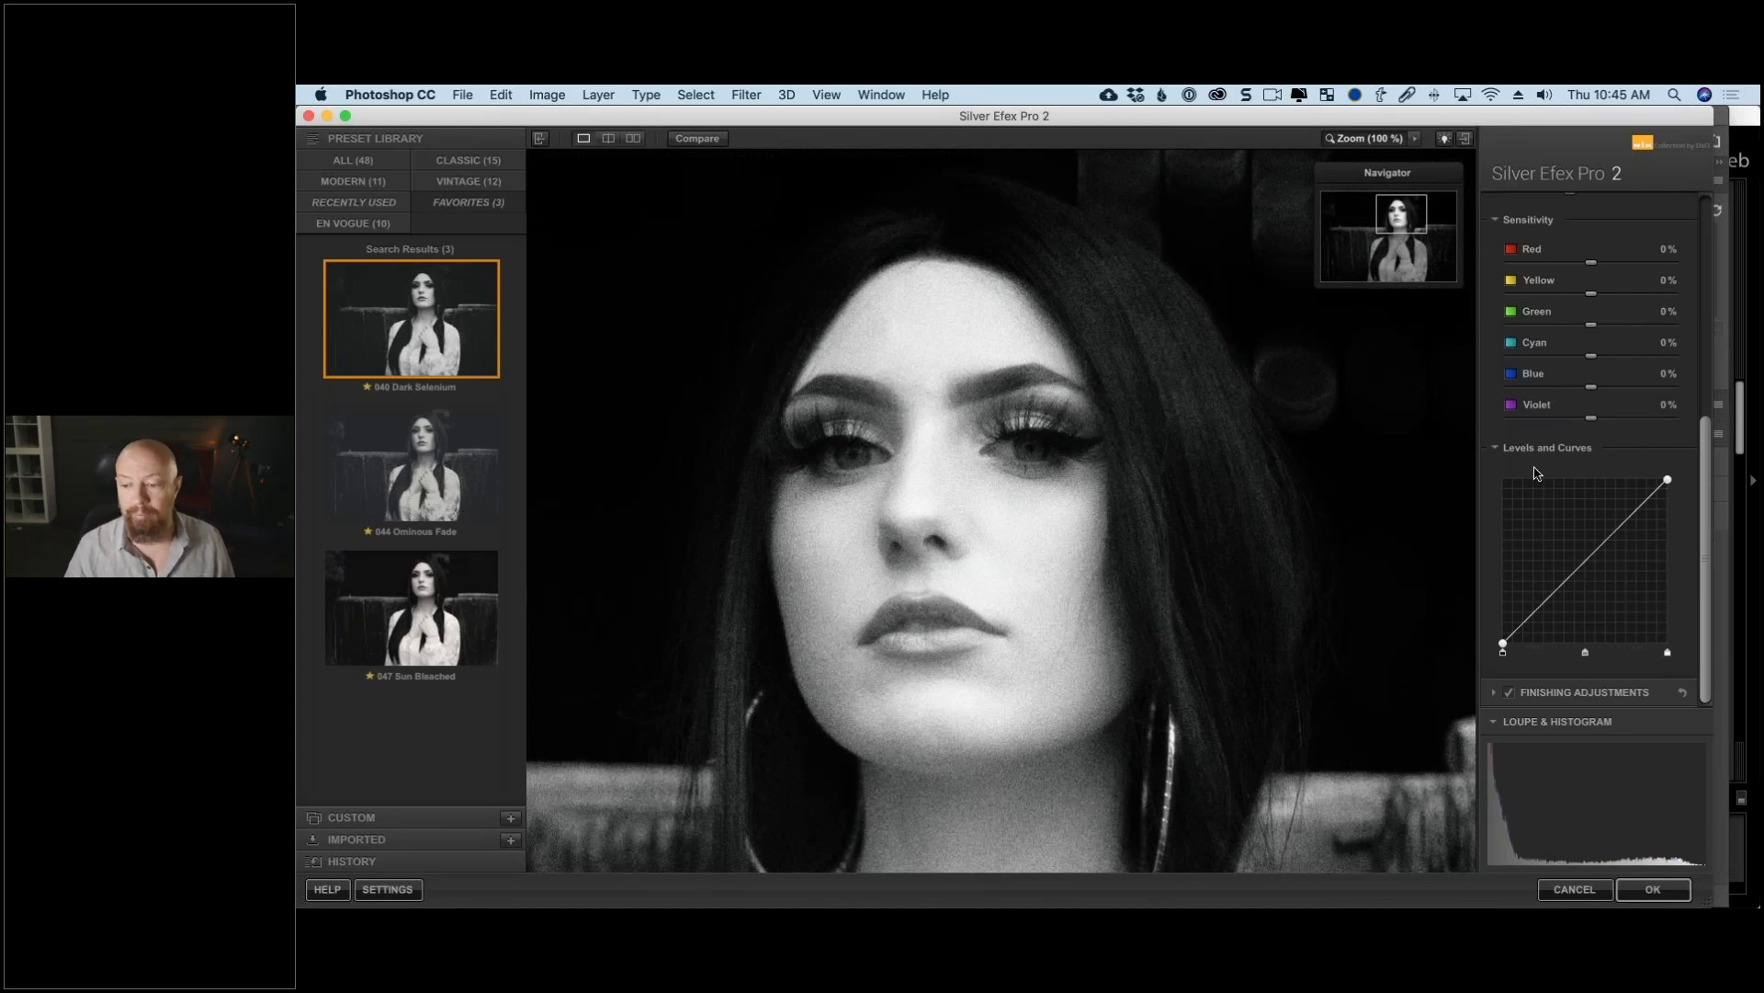
# Step: Preview toning presets such as Copper Toner 17 in the Finishing Adjustments and set Toning to Neutral 1
pyautogui.scroll(-1, 1560, 665)
pyautogui.scroll(-10, 1559, 664)
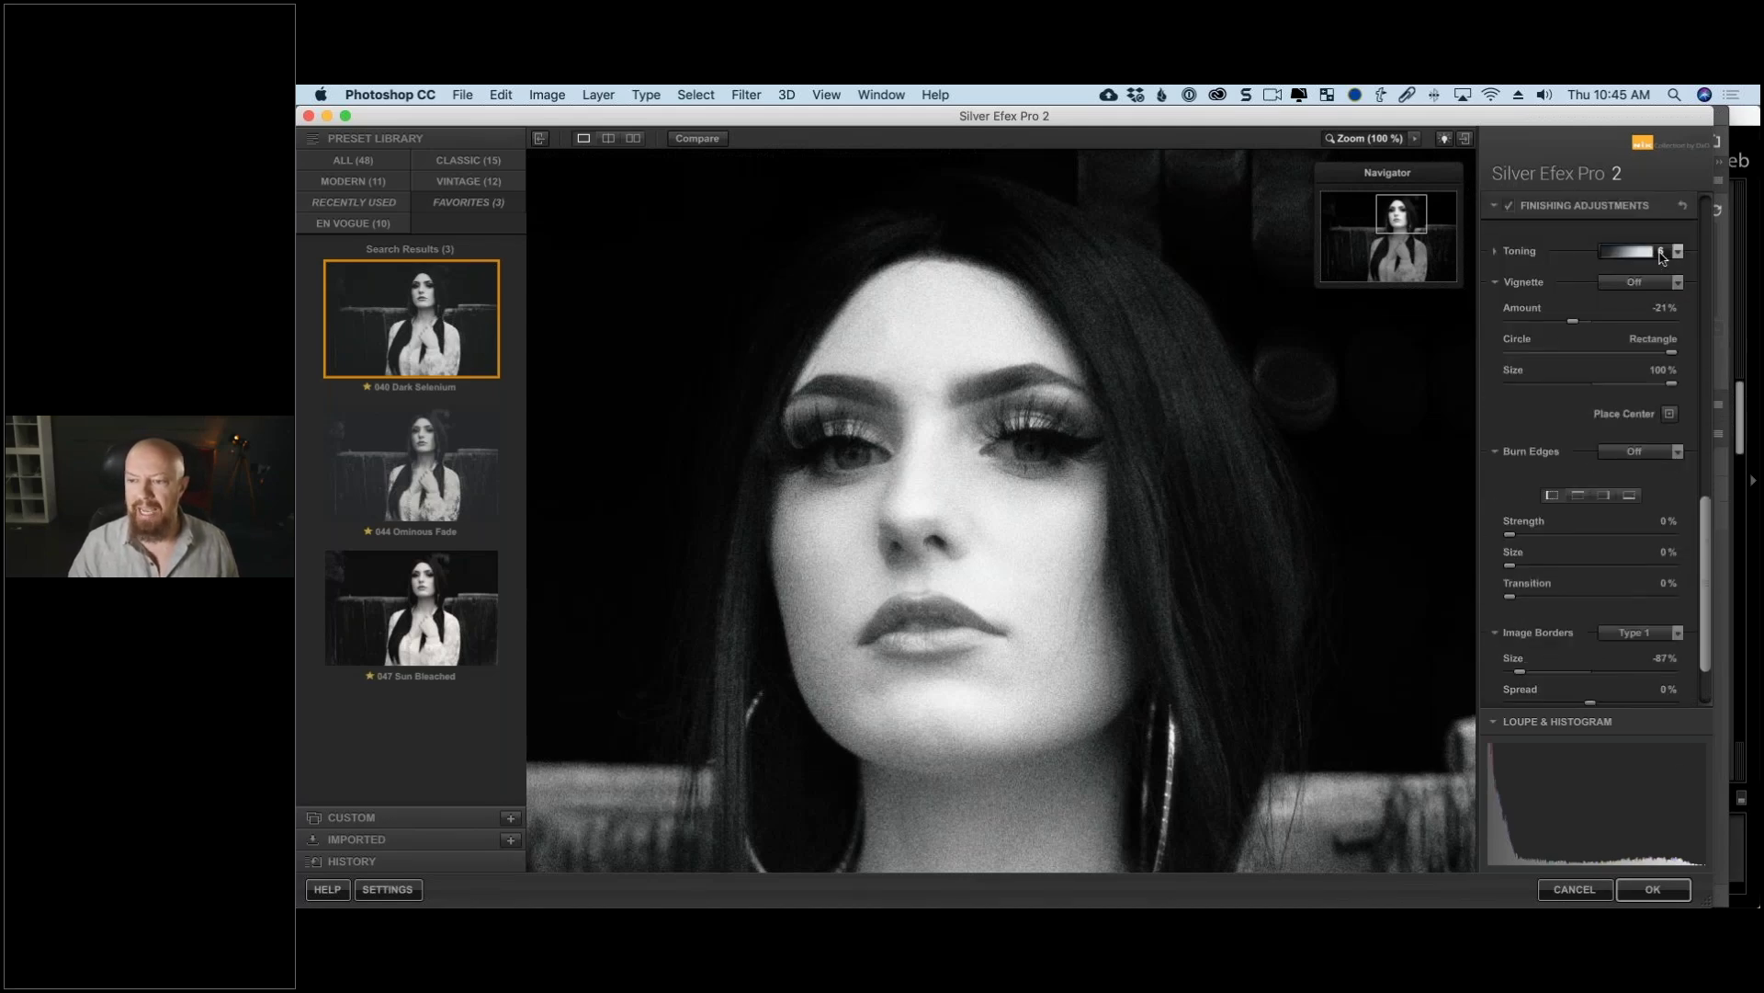
pyautogui.click(1662, 255)
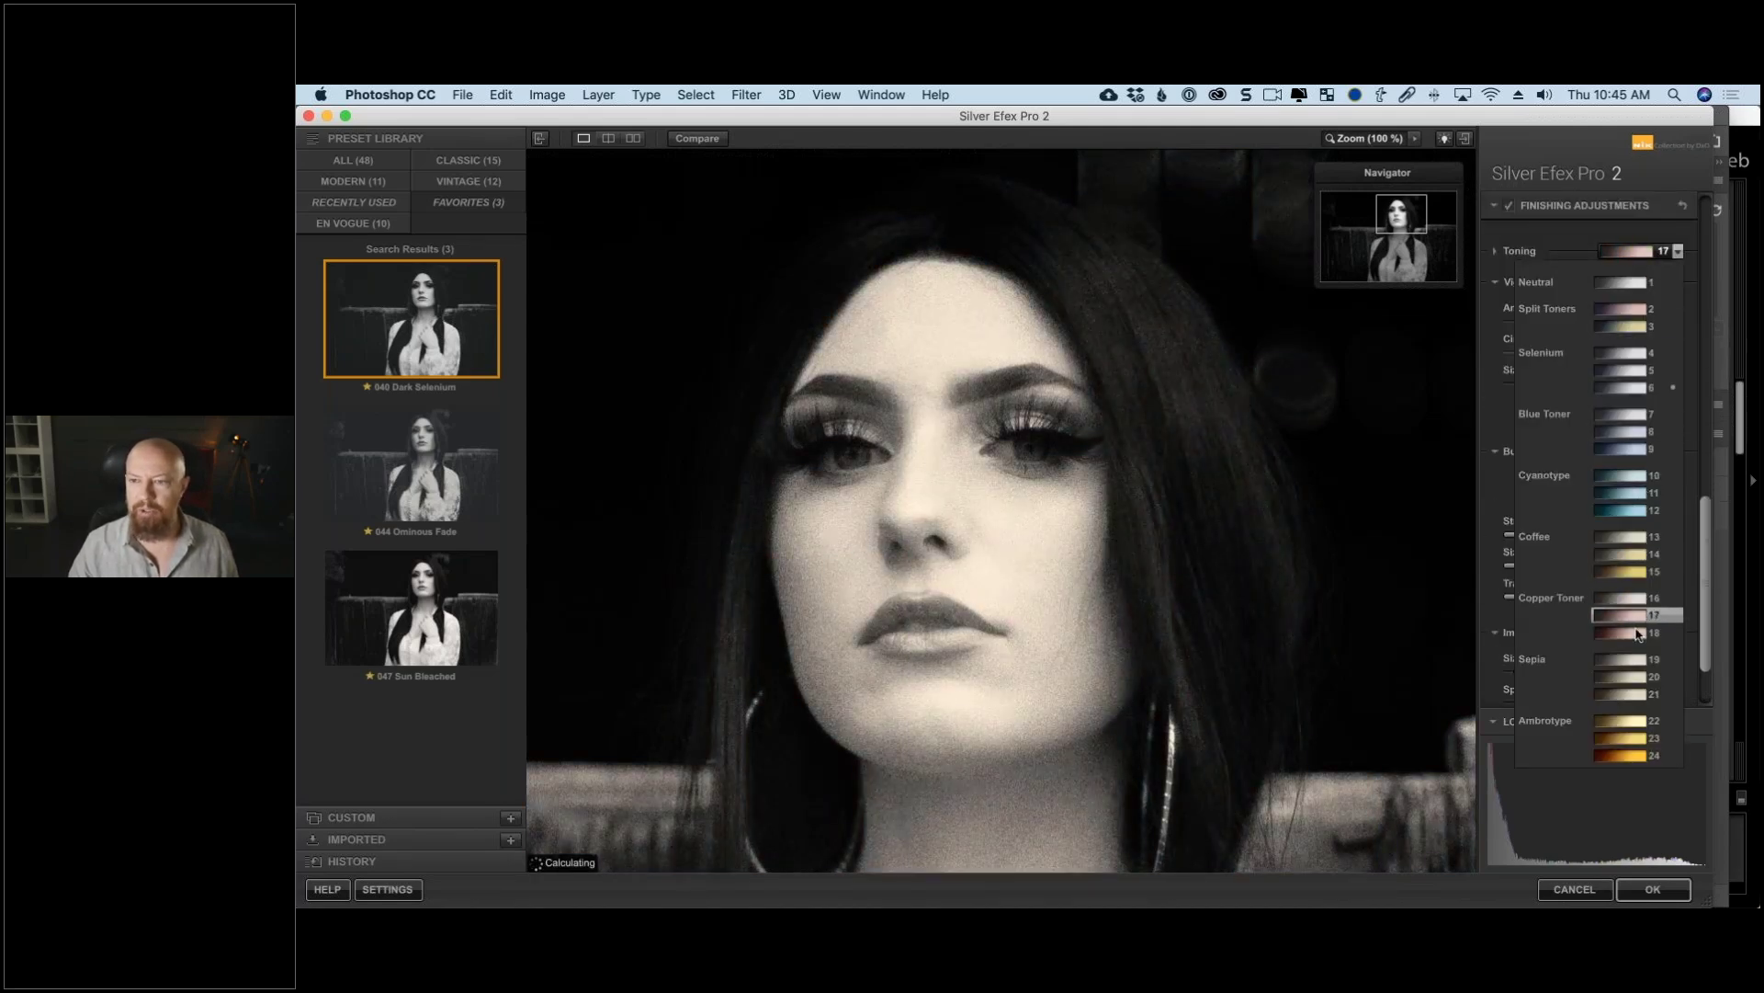
pyautogui.click(1622, 387)
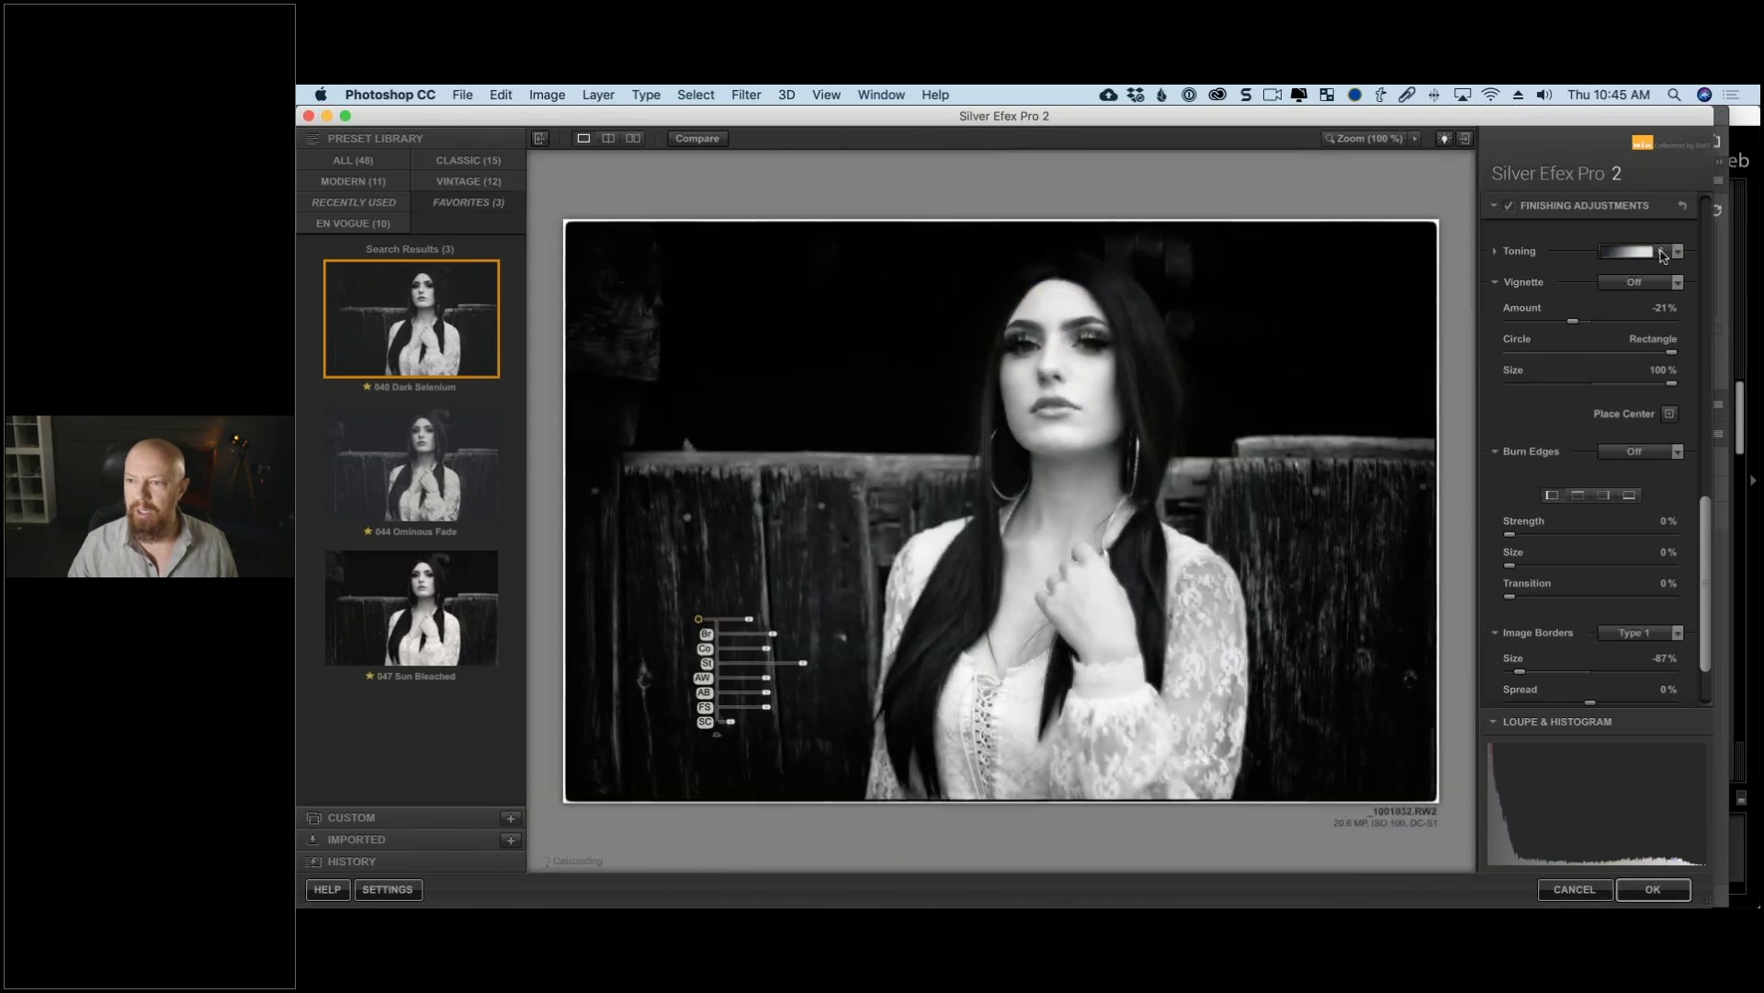
pyautogui.click(1663, 252)
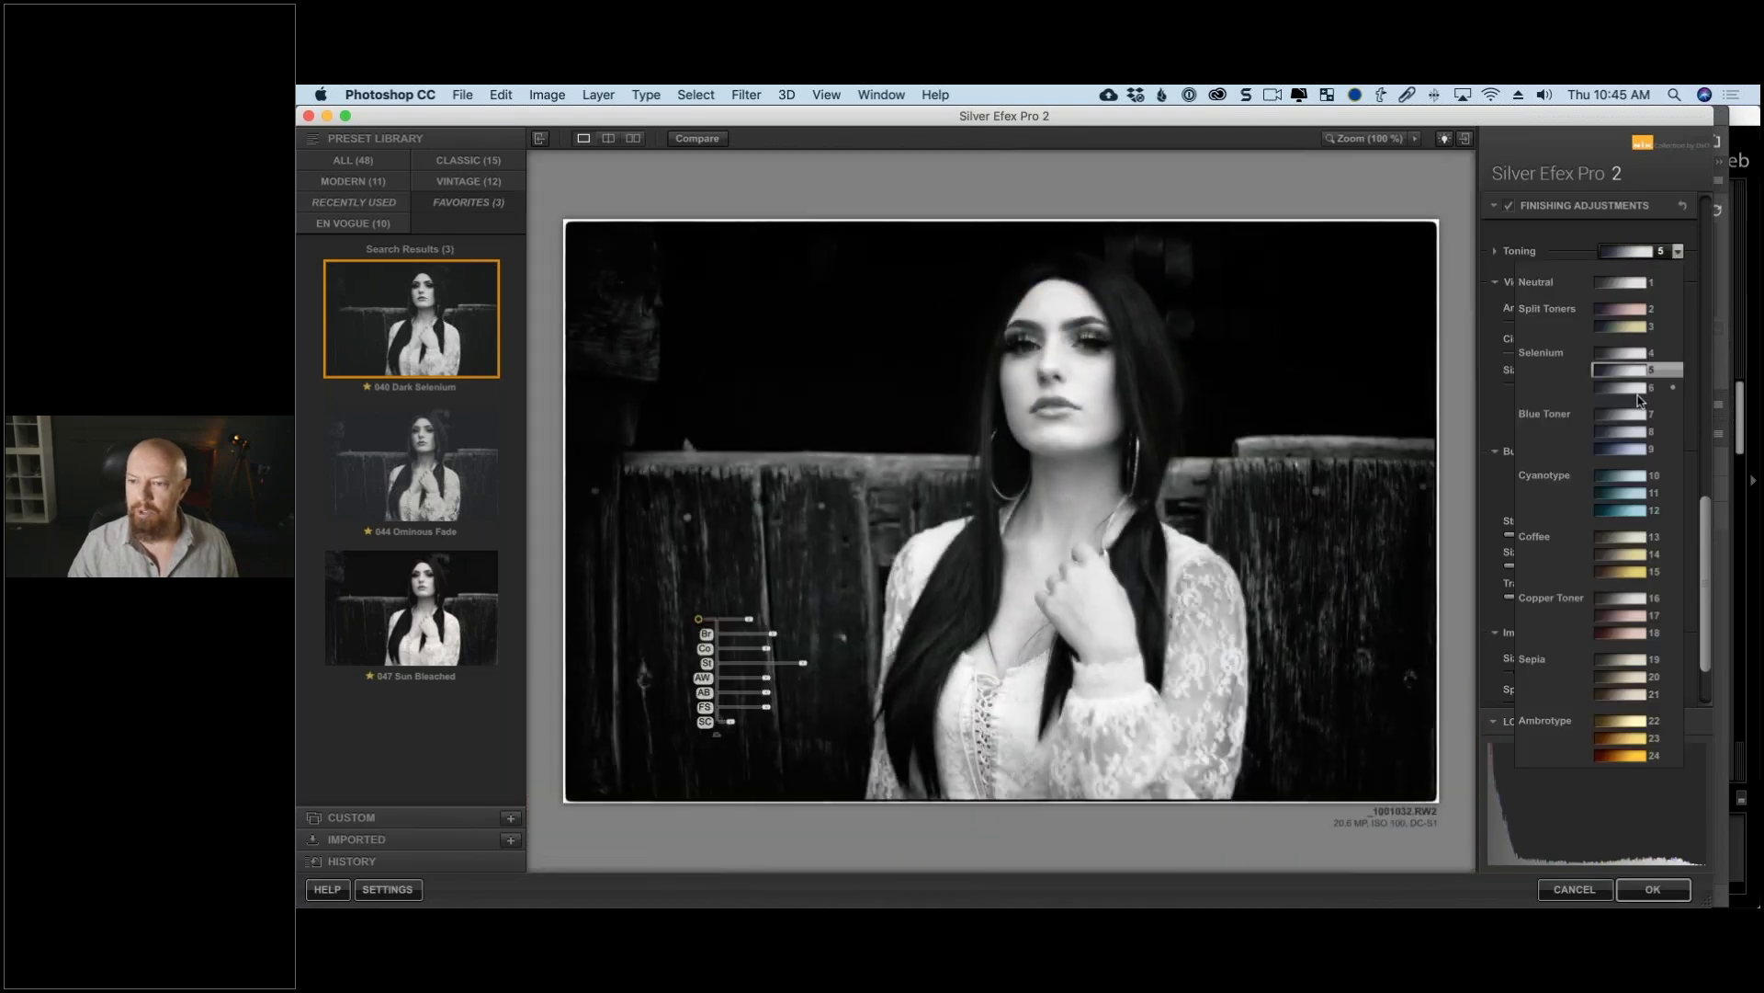
pyautogui.click(1622, 282)
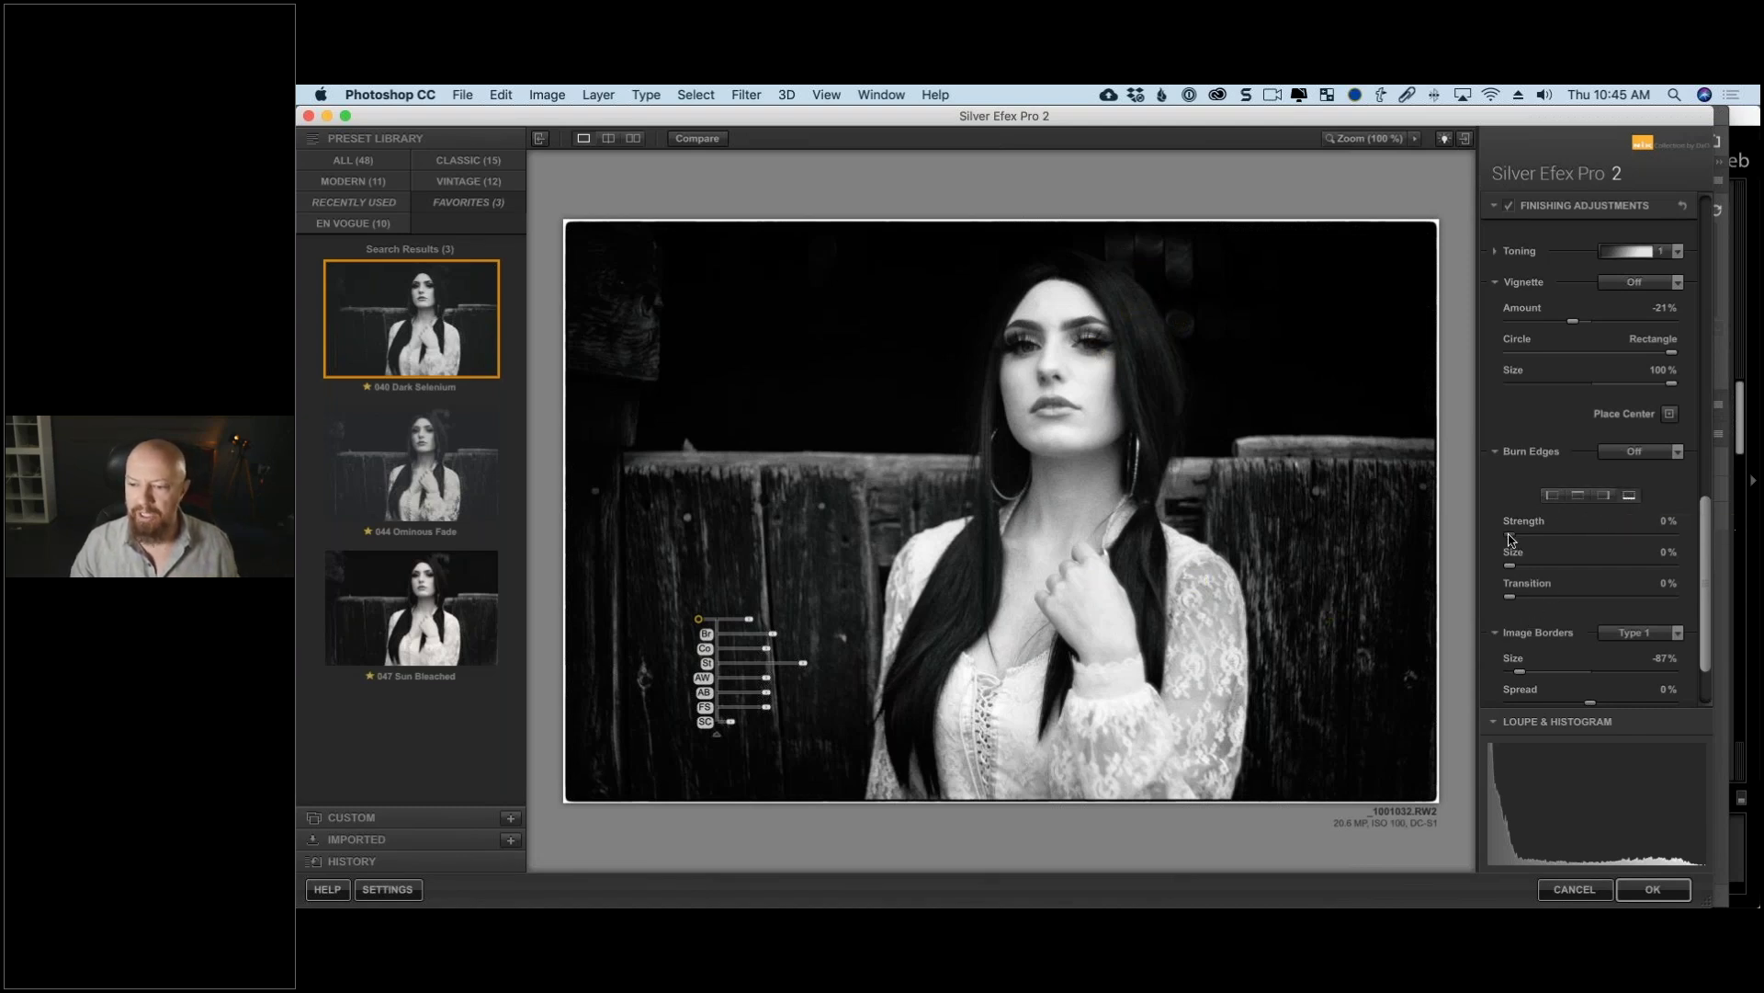
# Step: Burn the bottom edge of the portrait with Strength 20 %, Size 34 % and Transition 19 %
pyautogui.moveTo(1577, 536); pyautogui.dragTo(1591, 534)
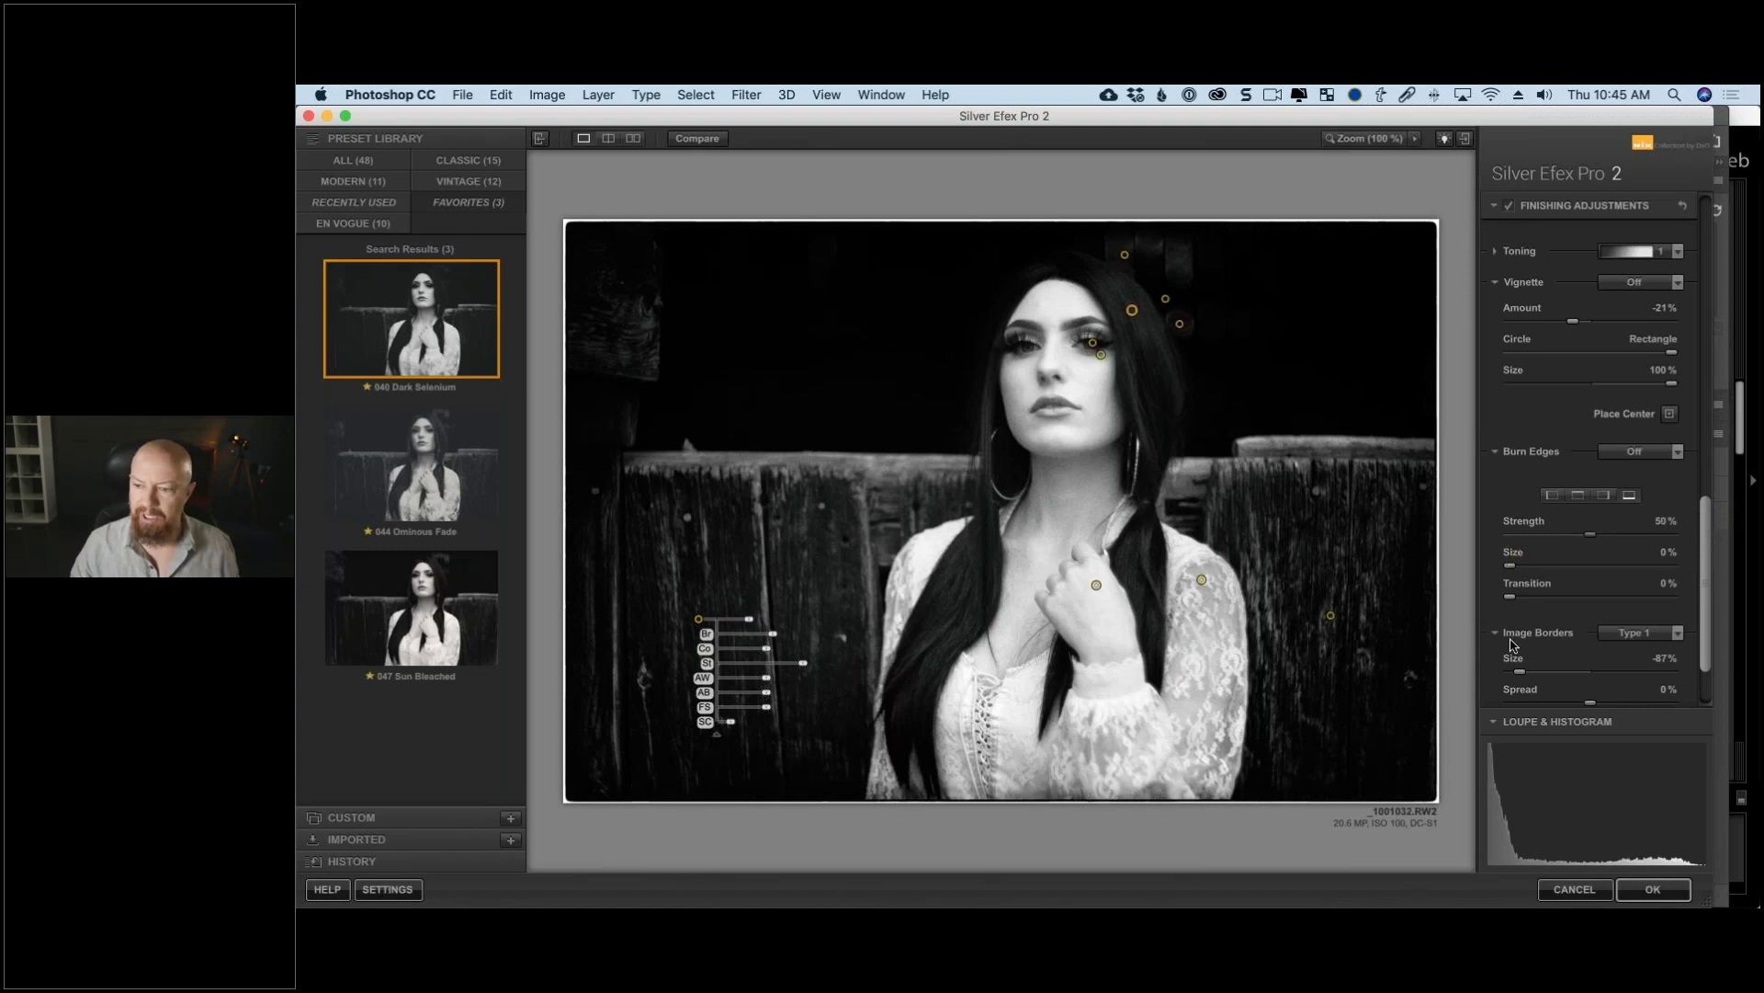
pyautogui.moveTo(1566, 571)
pyautogui.mouseDown()
pyautogui.moveTo(1651, 595)
pyautogui.moveTo(1545, 597)
pyautogui.mouseUp()
pyautogui.moveTo(1589, 535)
pyautogui.mouseDown()
pyautogui.moveTo(1545, 541)
pyautogui.moveTo(1528, 570)
pyautogui.mouseUp()
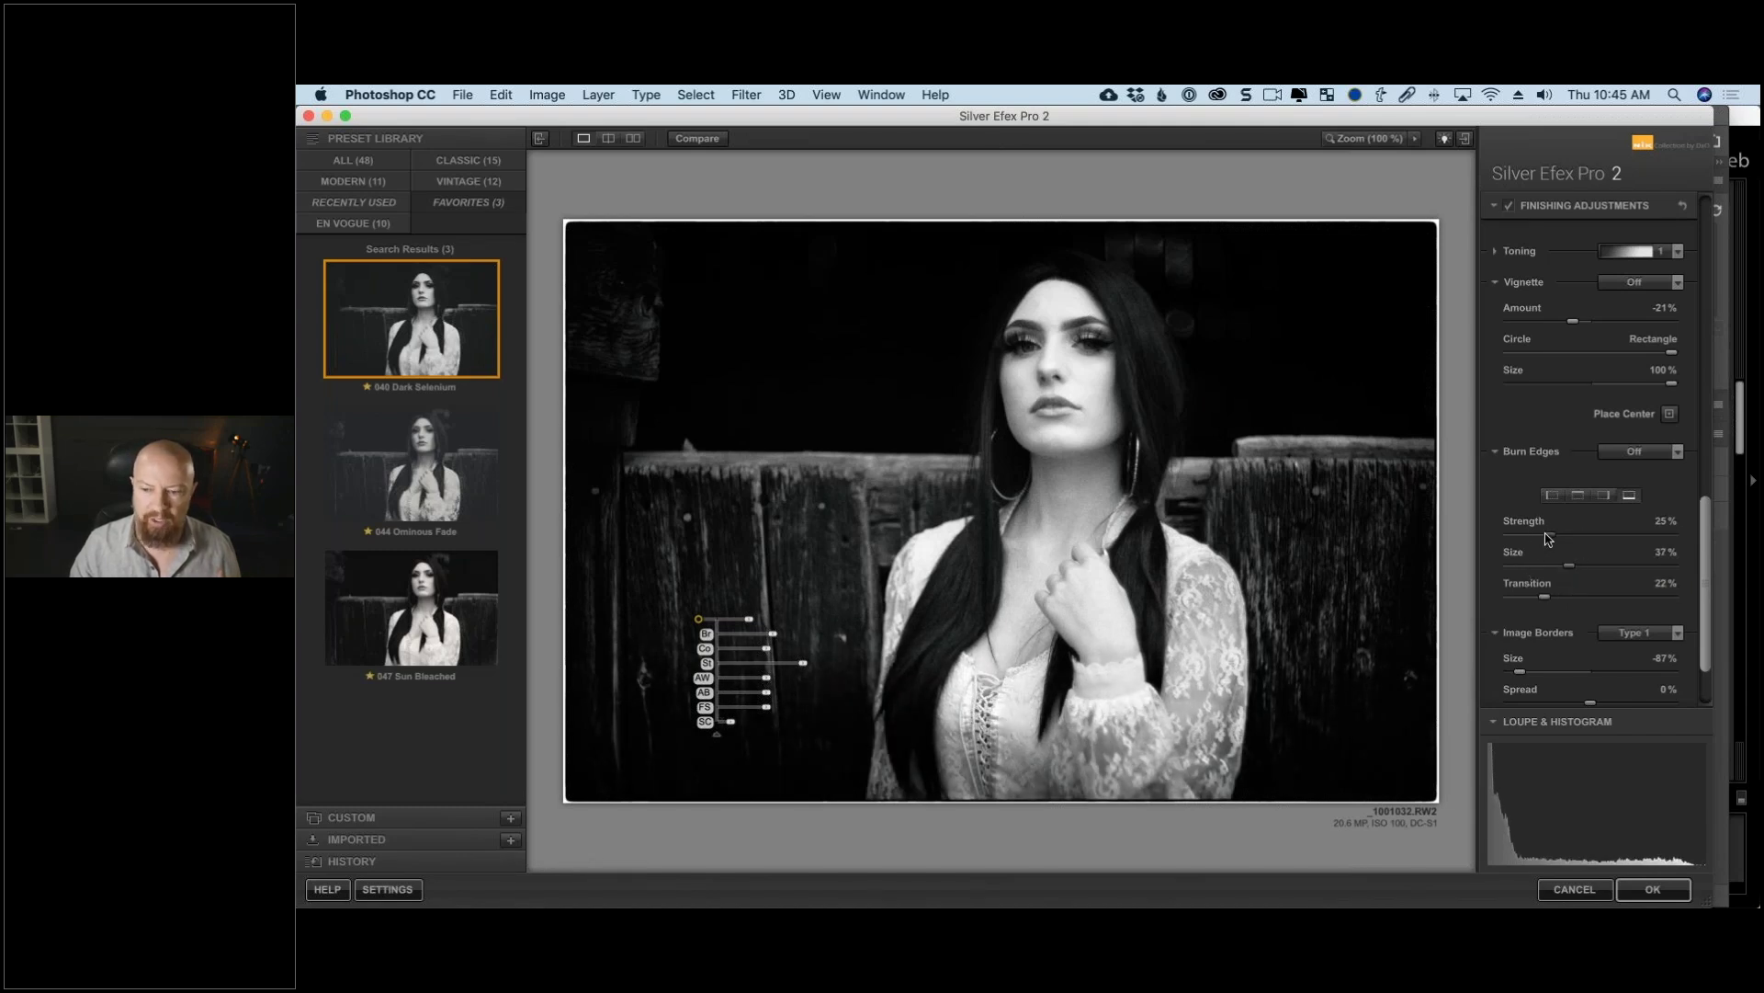
pyautogui.moveTo(1547, 538); pyautogui.dragTo(1538, 602)
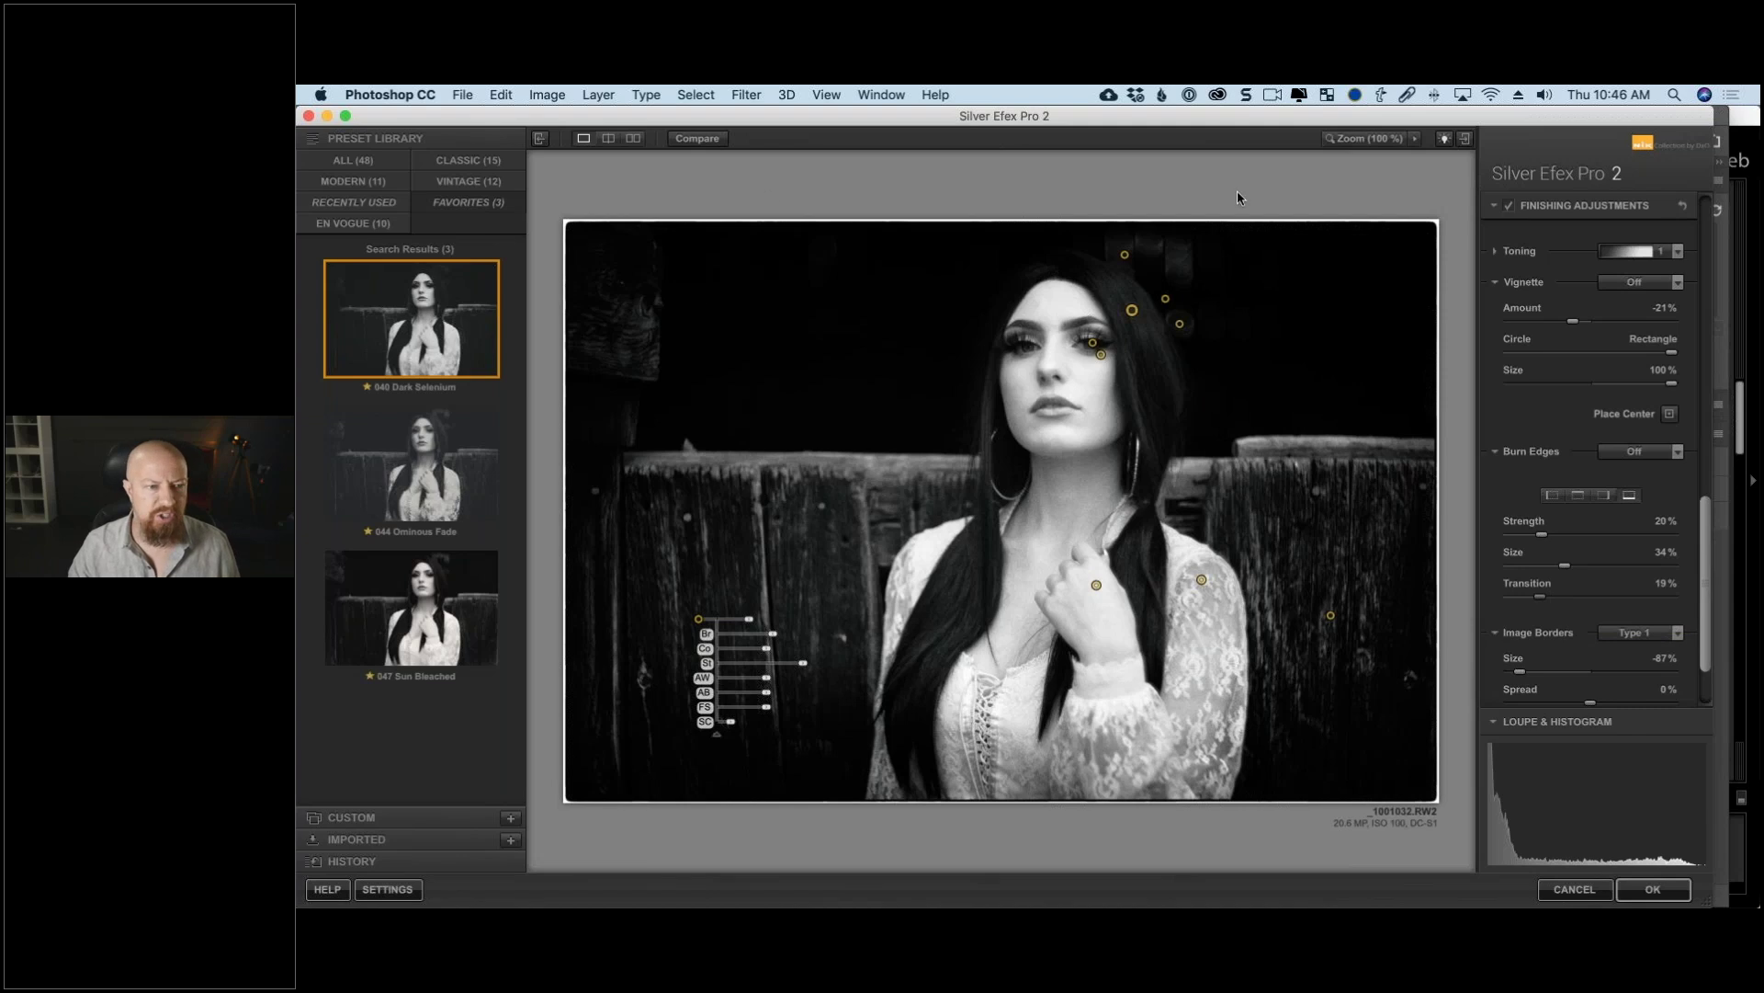
# Step: Preview image border types such as Type 6 and set Image Borders to Off
pyautogui.click(1643, 632)
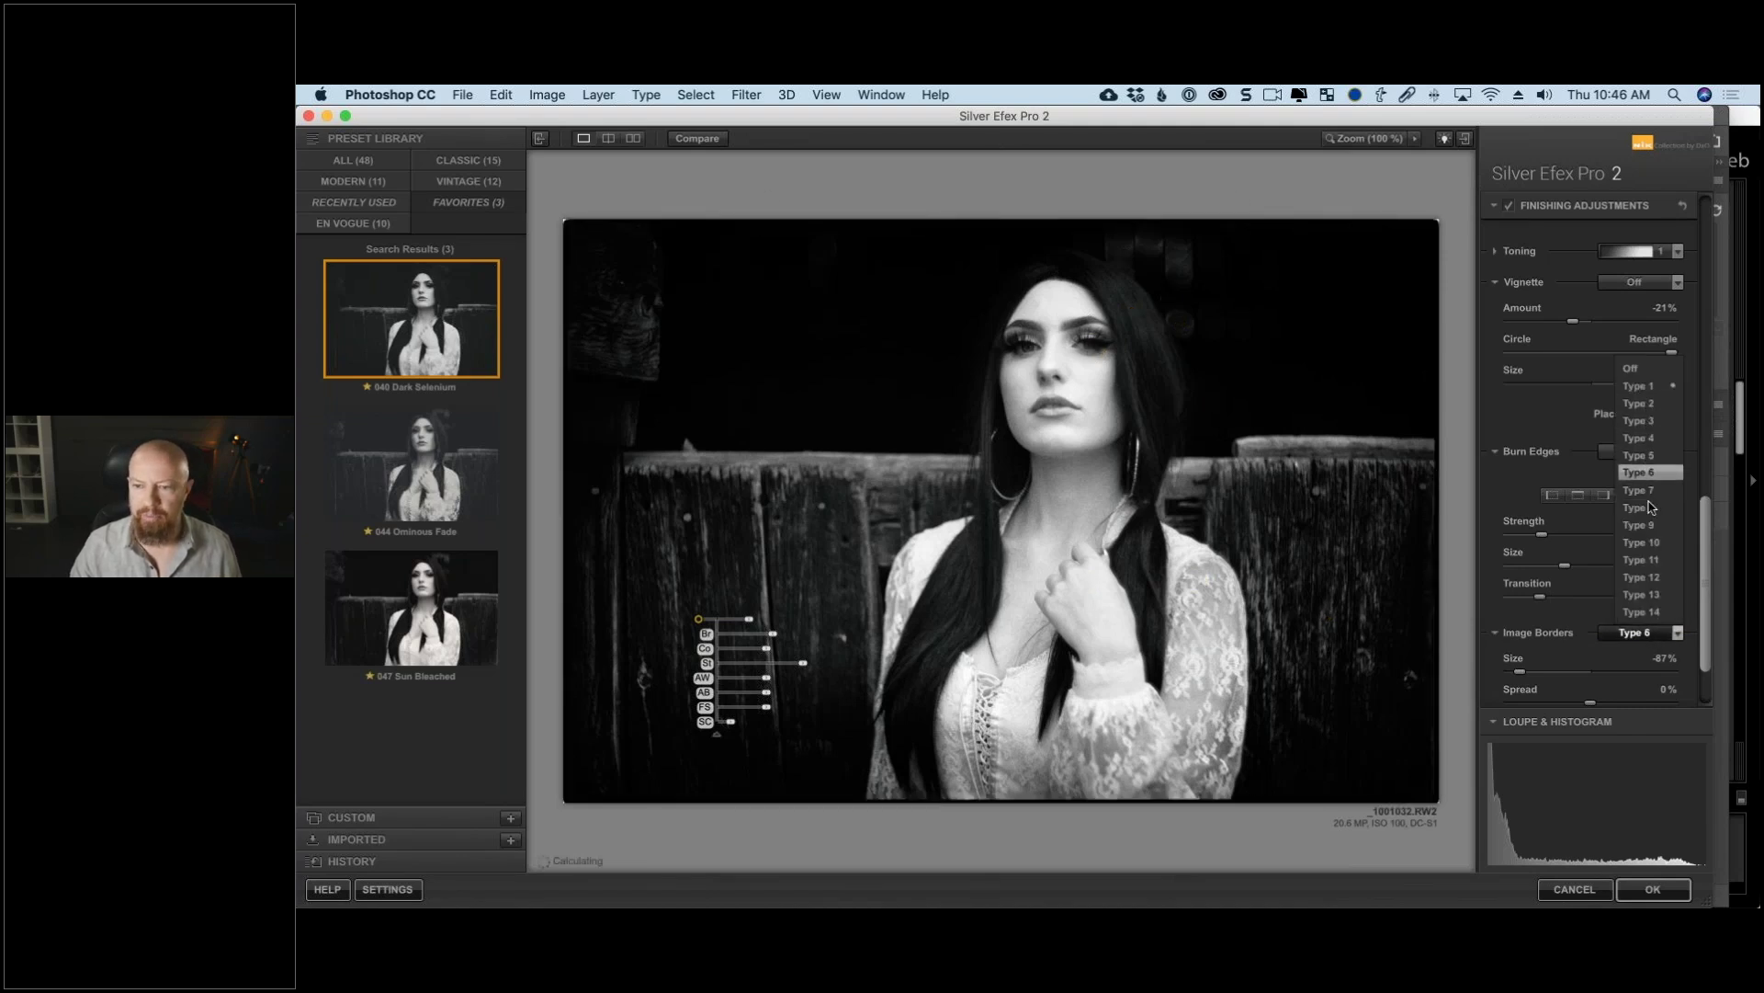
pyautogui.click(1632, 368)
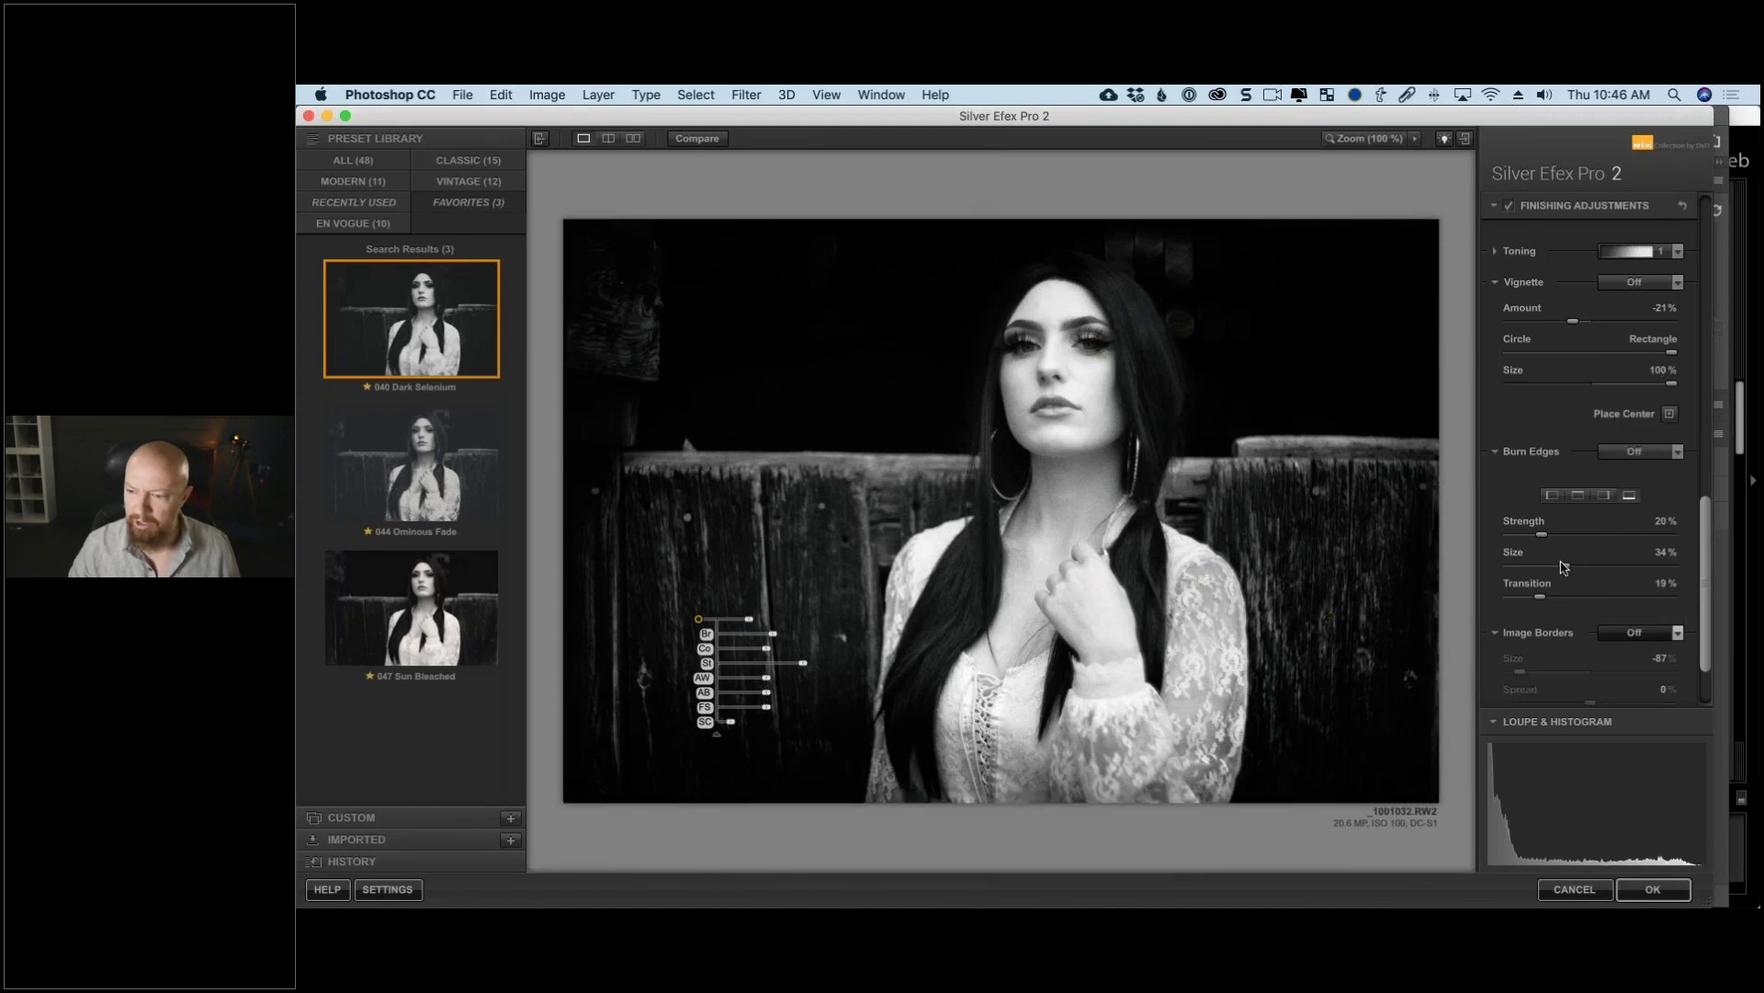
# Step: Set the bottom edge's burn Strength to 11 % and apply the Silver Efex Pro 2 filter to the portrait
pyautogui.moveTo(1545, 539); pyautogui.dragTo(1530, 544)
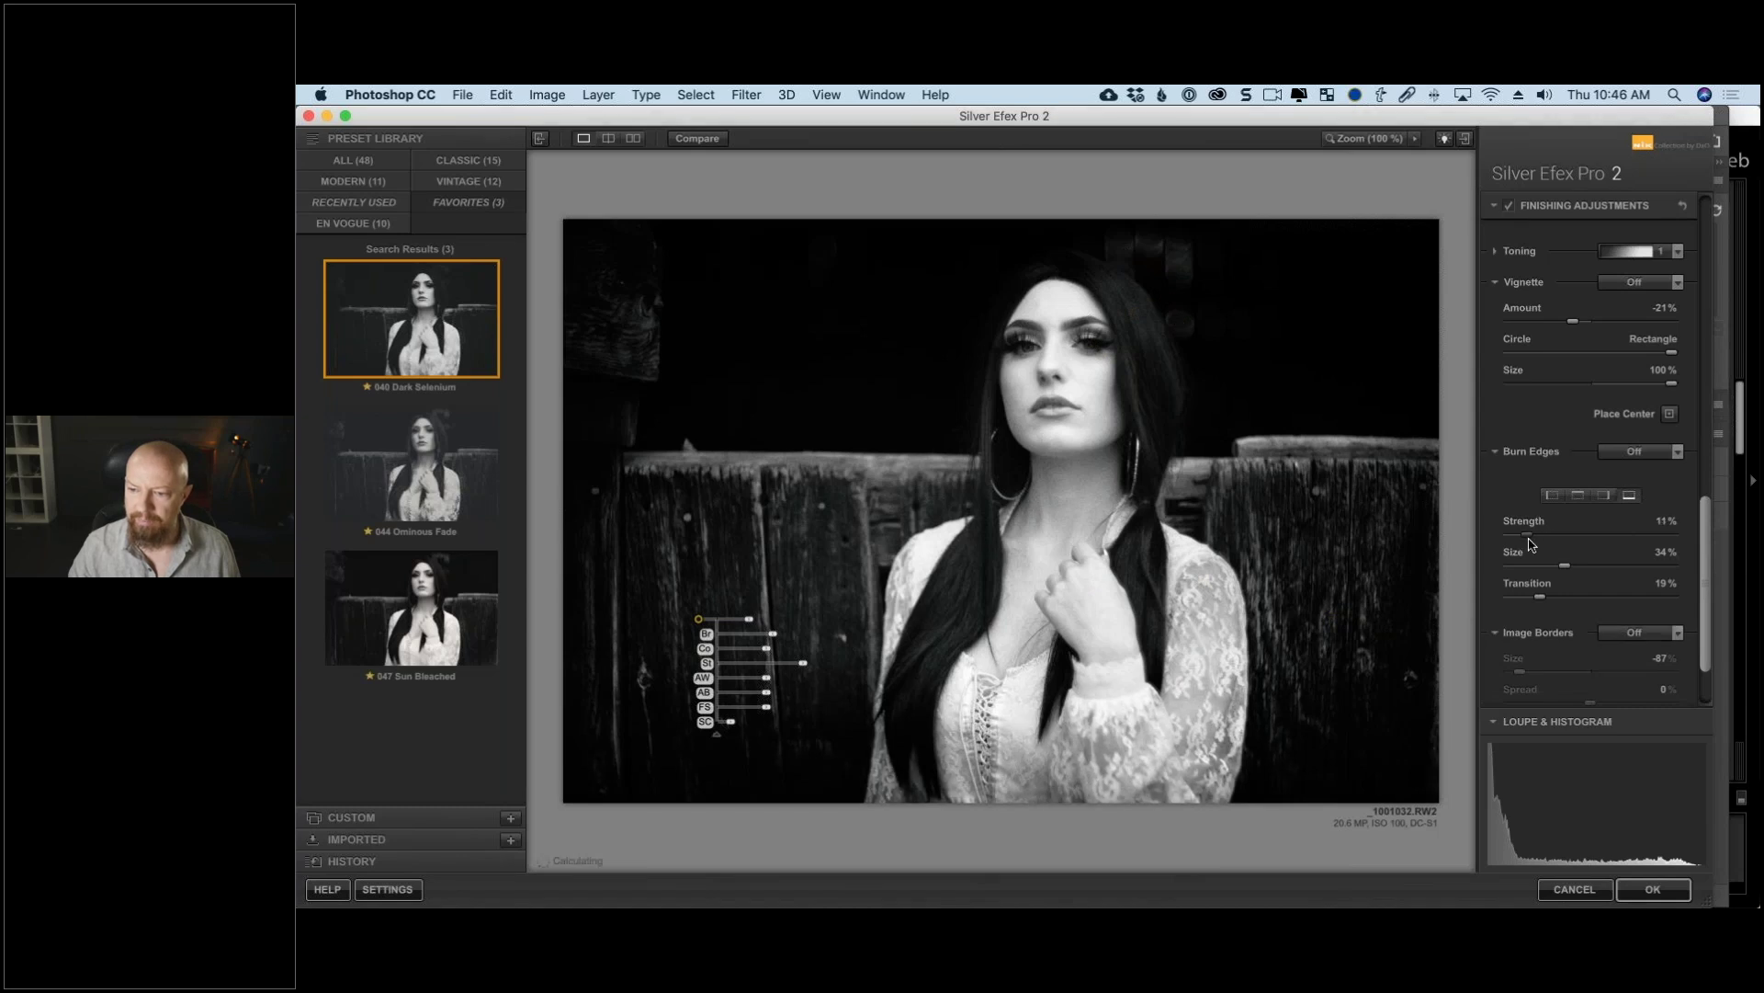
pyautogui.press('Return')
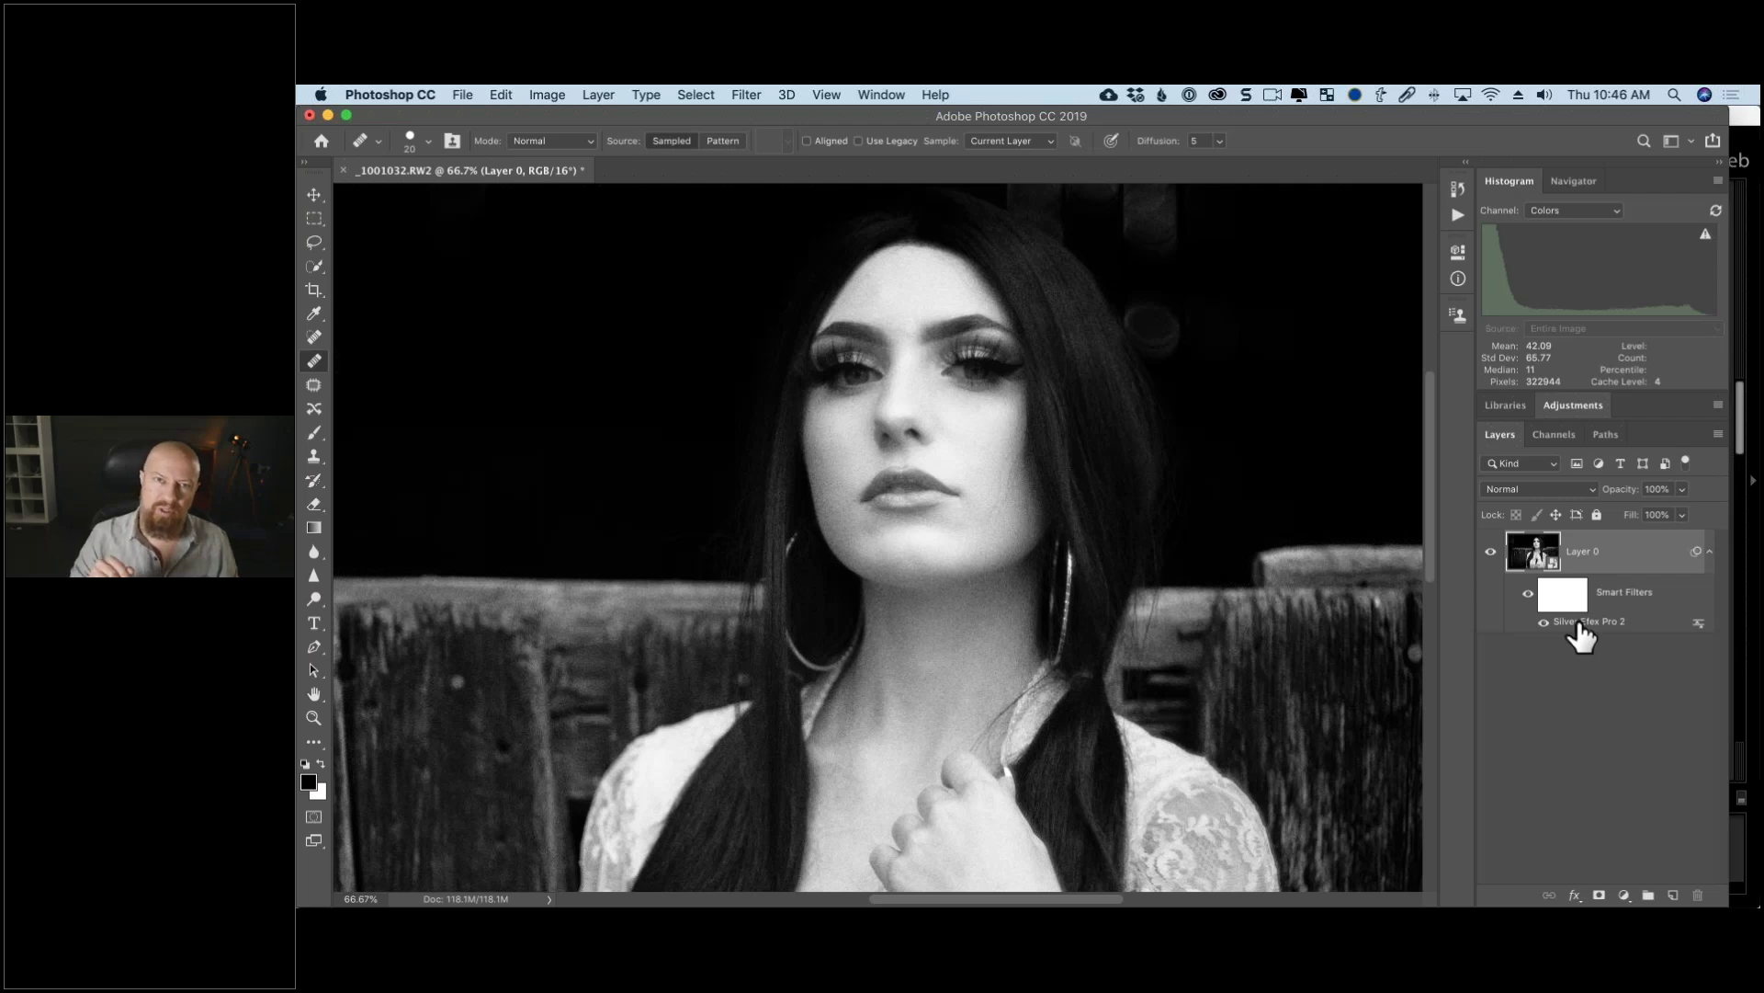
# Step: Open the color original inside the Layer 0 smart object and magnify the woman's lower face to 200%
pyautogui.doubleClick(1536, 552)
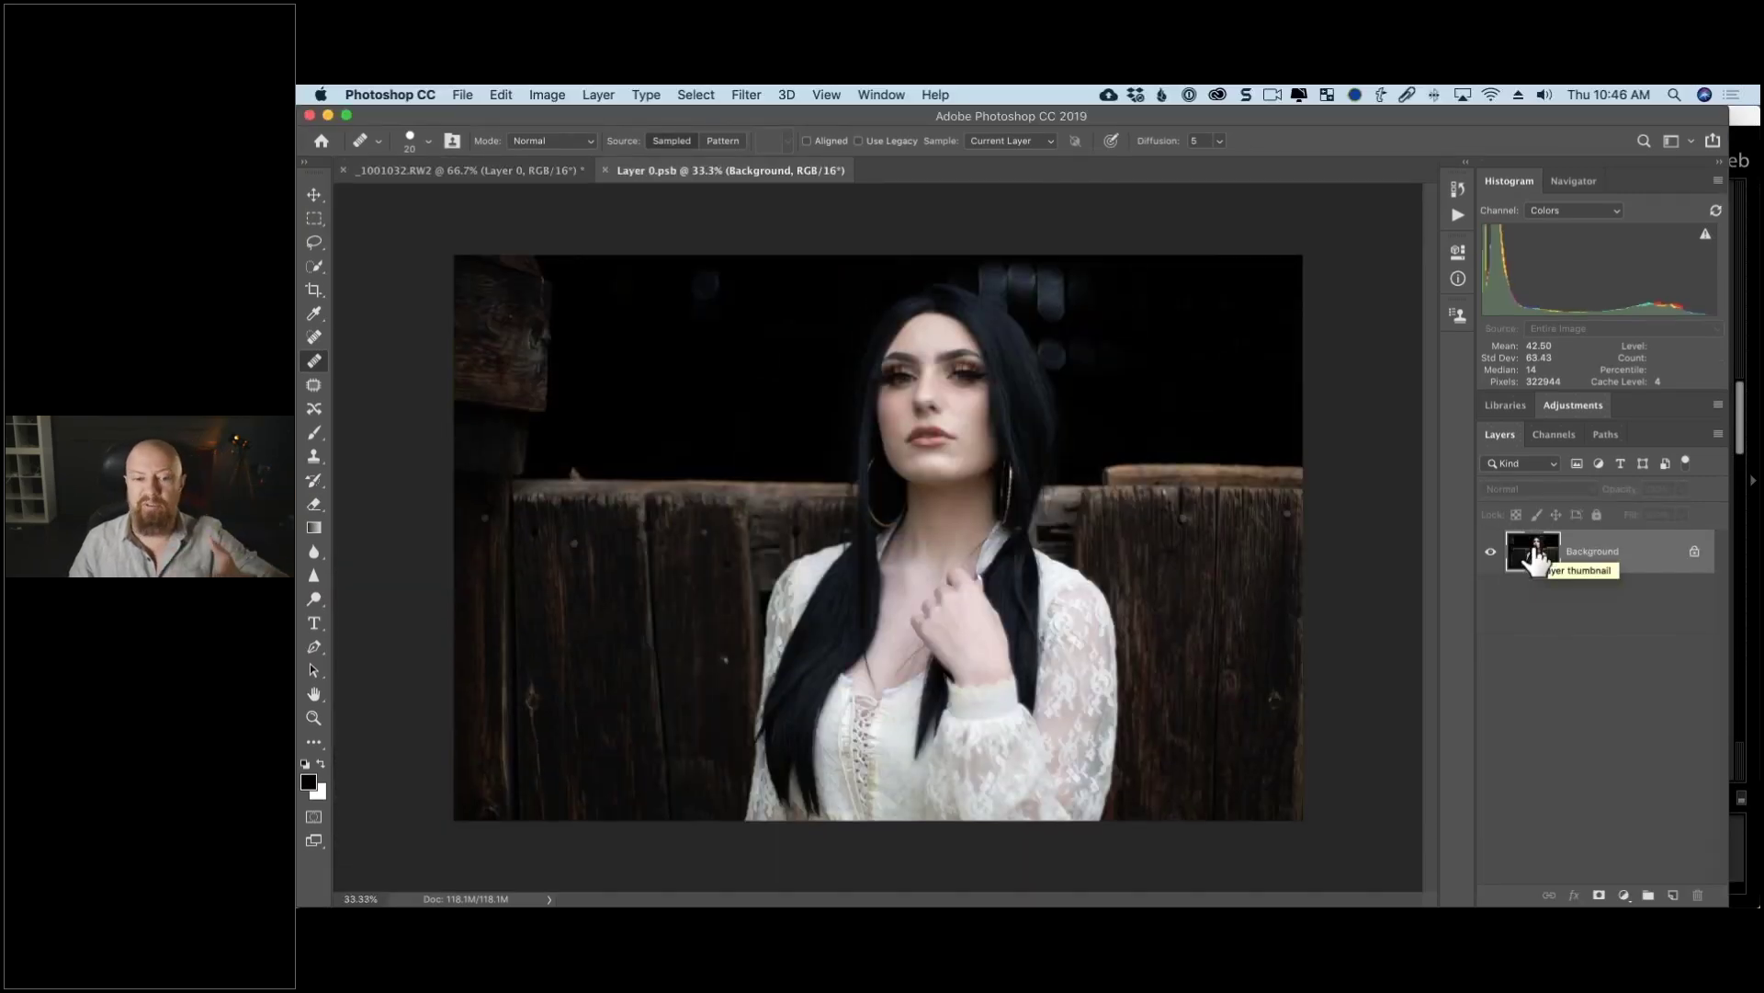
pyautogui.press('super+1')
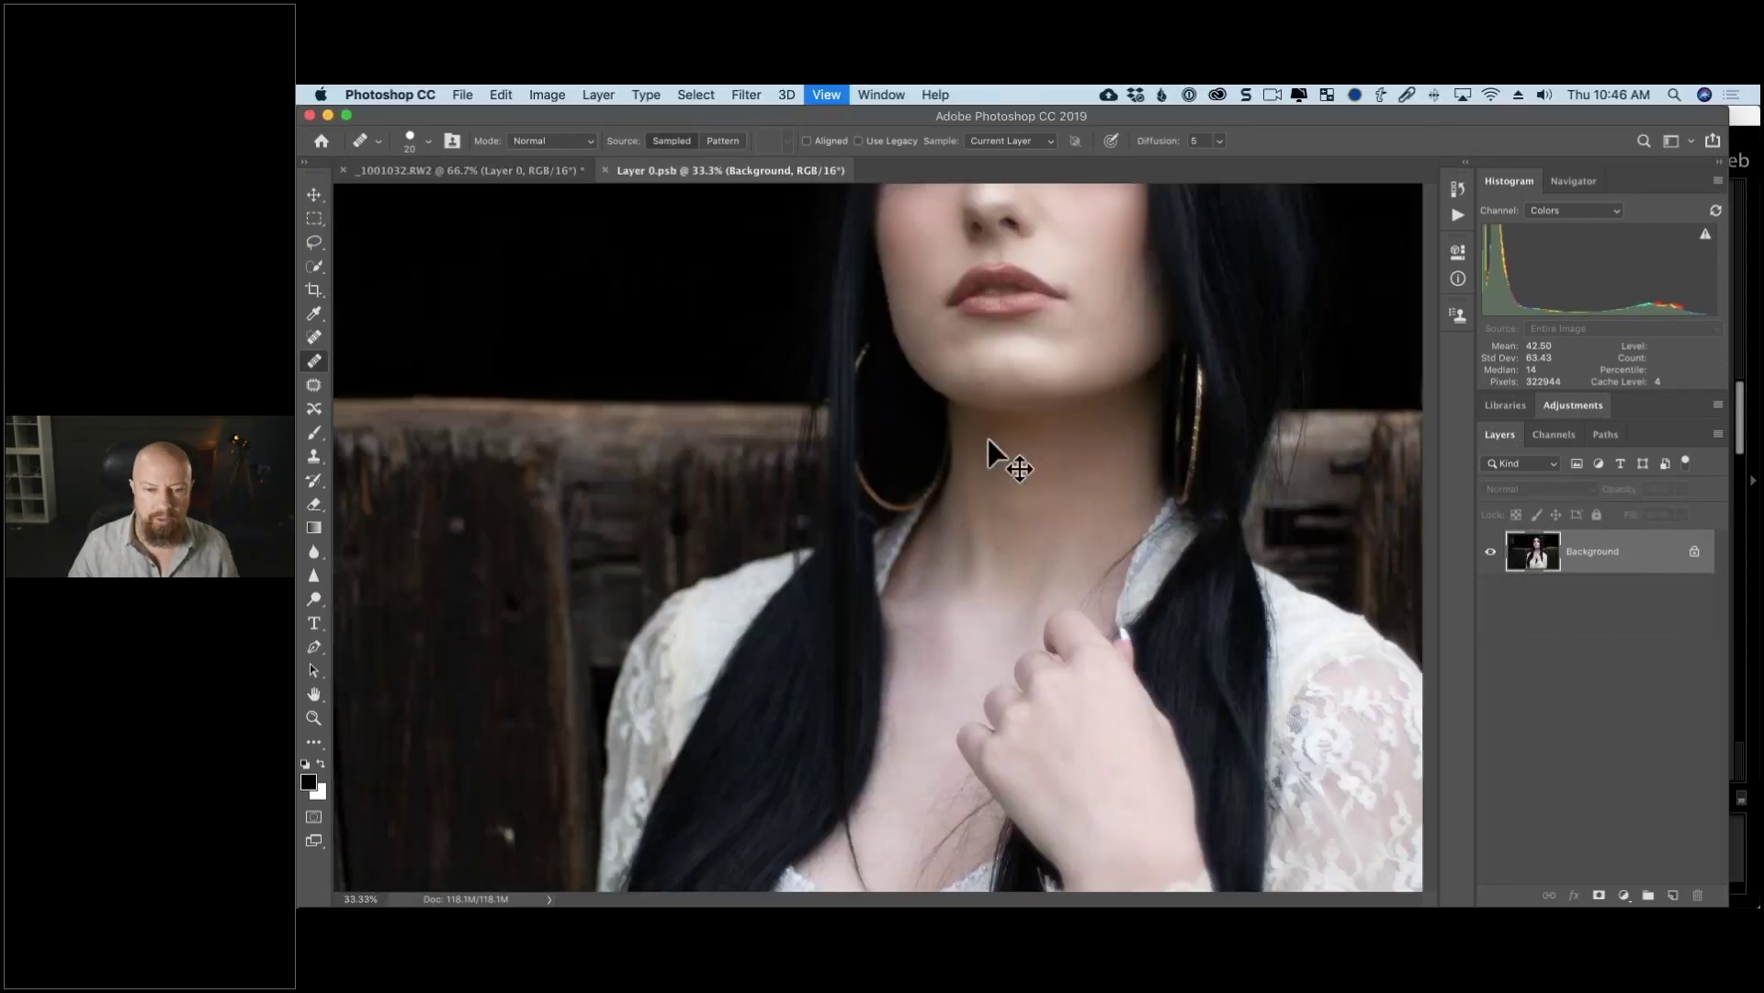
pyautogui.moveTo(1144, 320); pyautogui.dragTo(1023, 511)
pyautogui.press('super+plus')
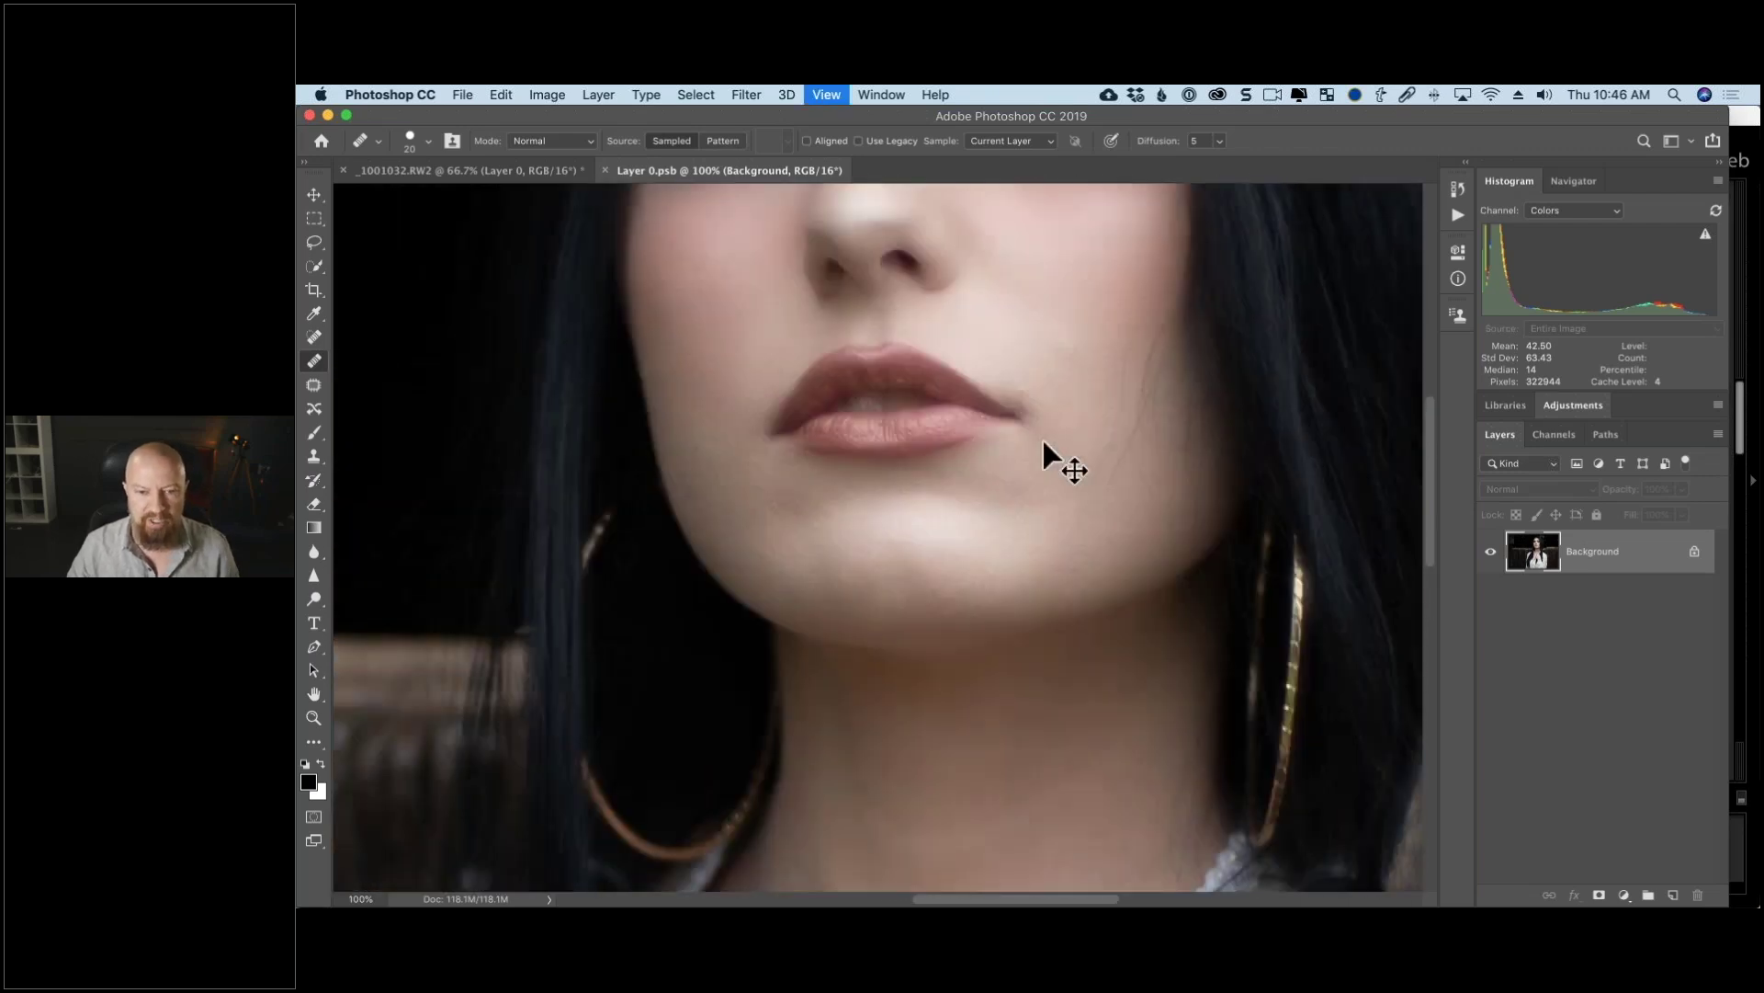
pyautogui.moveTo(912, 507); pyautogui.dragTo(724, 644)
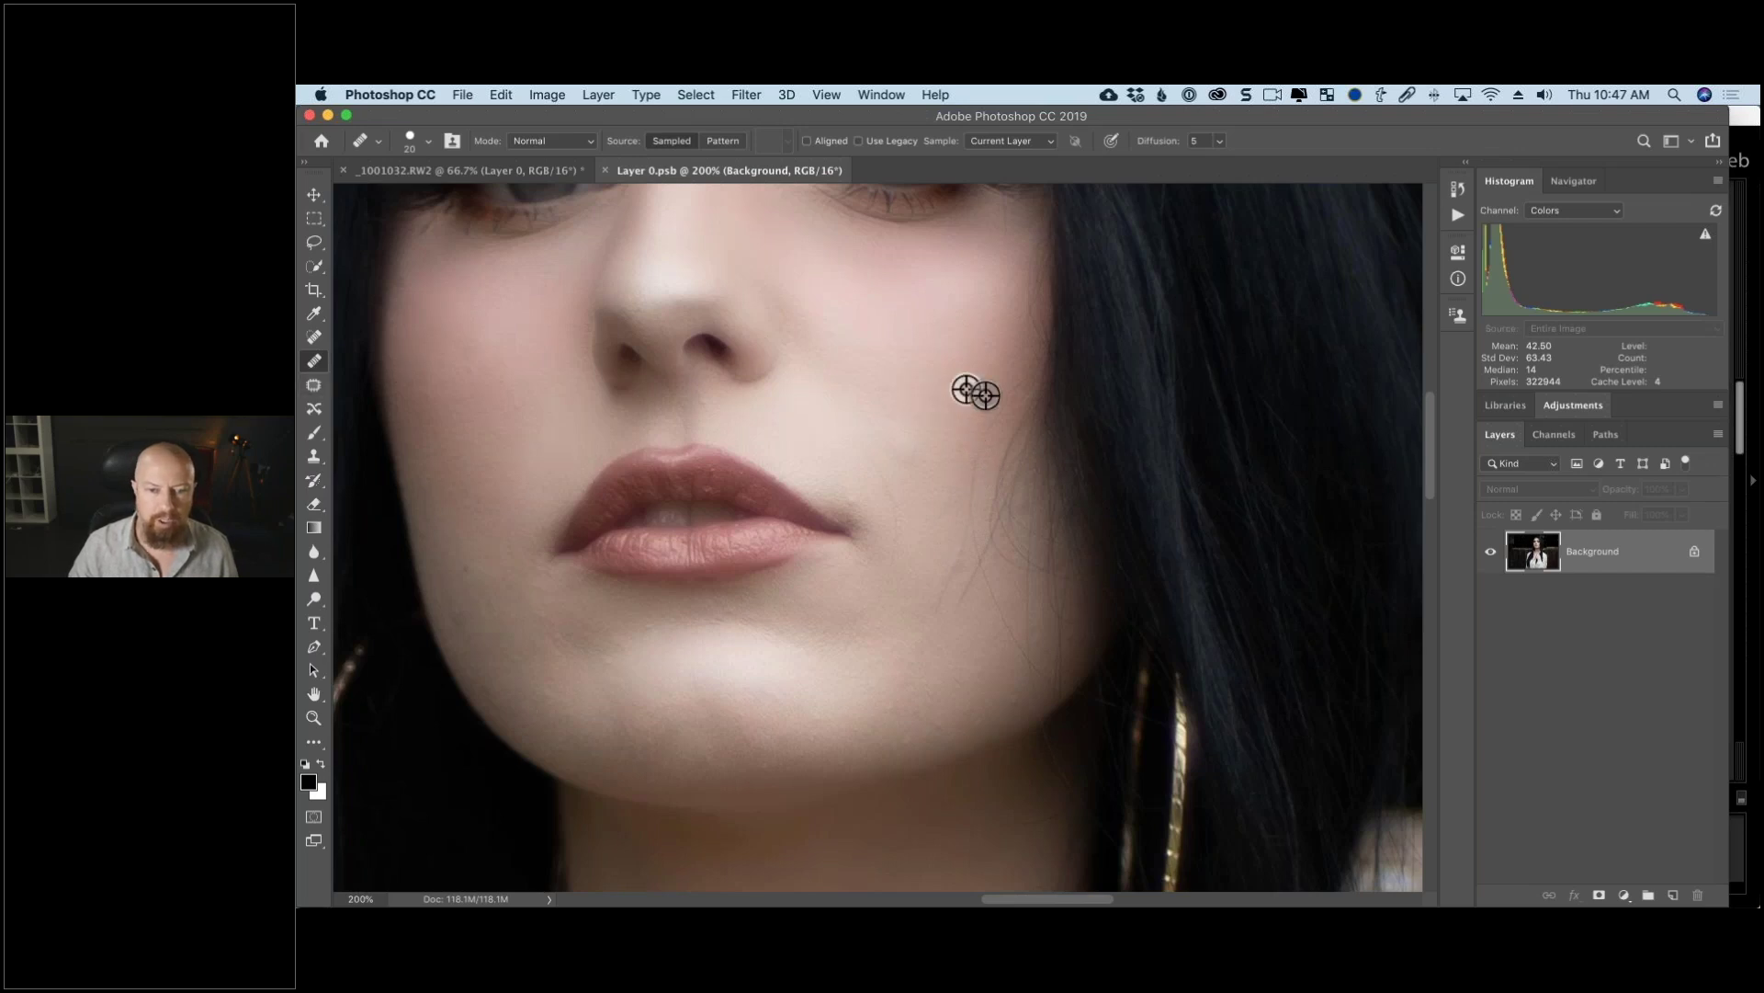
# Step: Heal the stray hairs on the woman's cheek beside her mouth using nearby clean skin as the source
pyautogui.moveTo(962, 487)
pyautogui.mouseDown()
pyautogui.moveTo(946, 598)
pyautogui.moveTo(942, 561)
pyautogui.mouseUp()
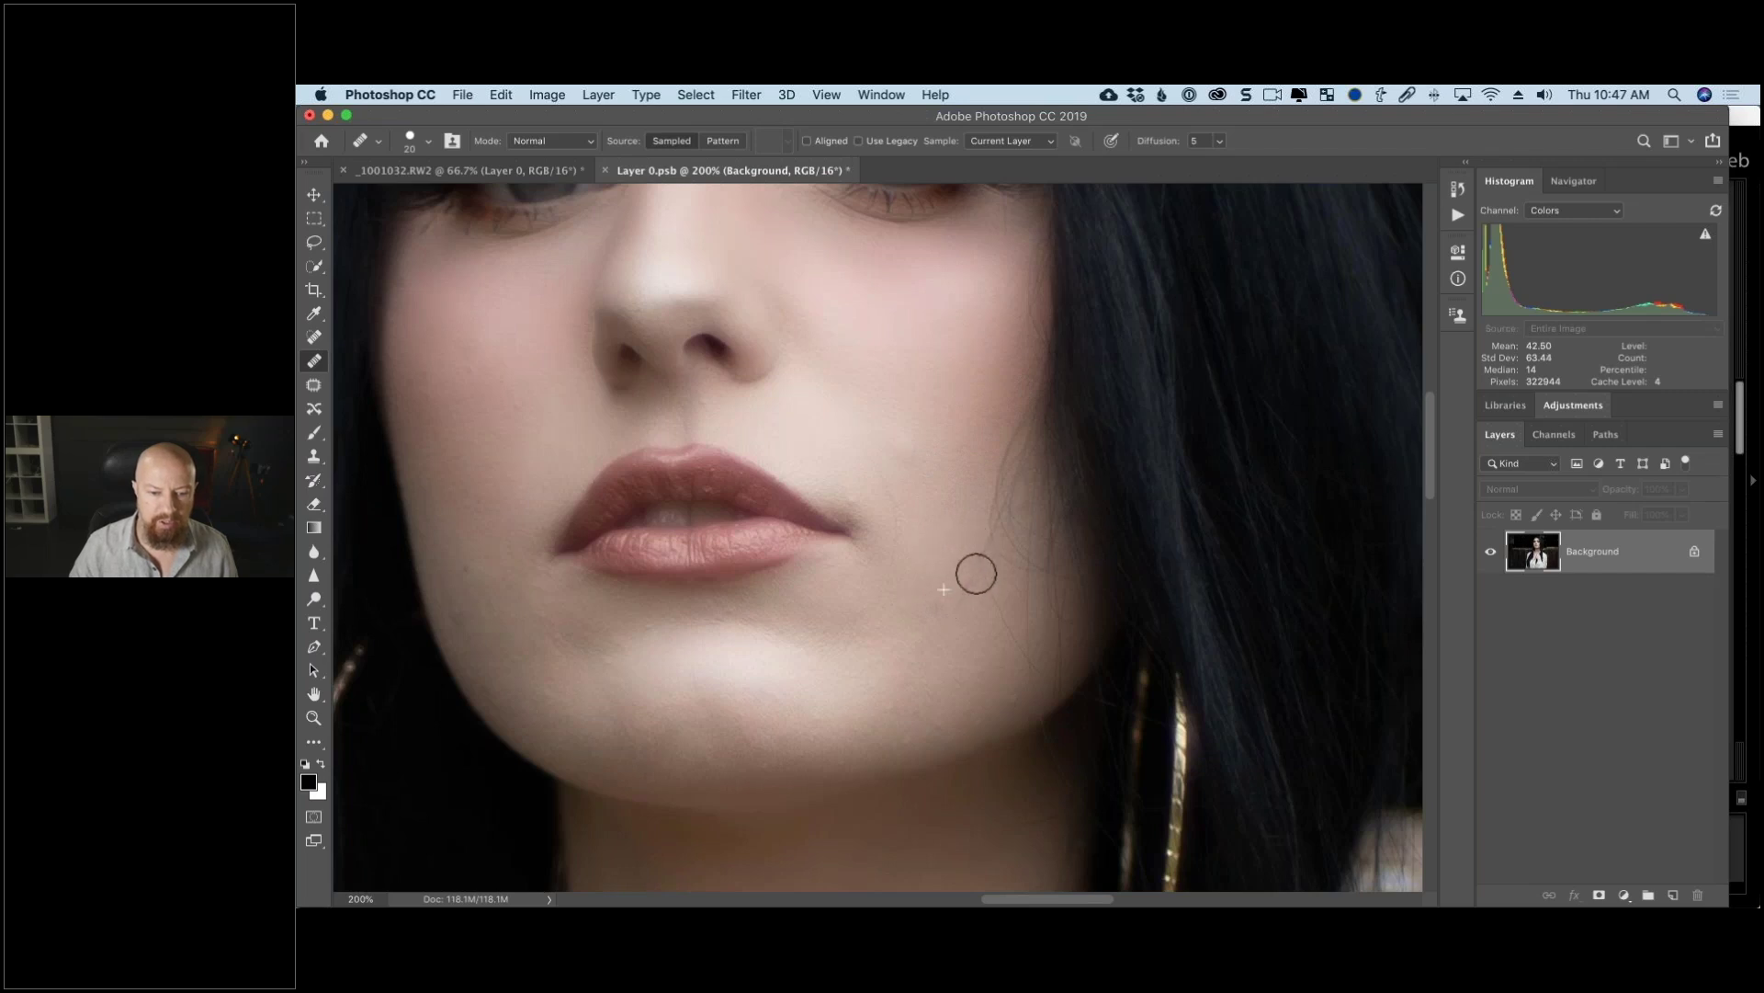
pyautogui.keyDown('alt'); pyautogui.click(949, 553); pyautogui.keyUp('alt')
pyautogui.moveTo(980, 581)
pyautogui.mouseDown()
pyautogui.moveTo(1027, 654)
pyautogui.moveTo(968, 586)
pyautogui.mouseUp()
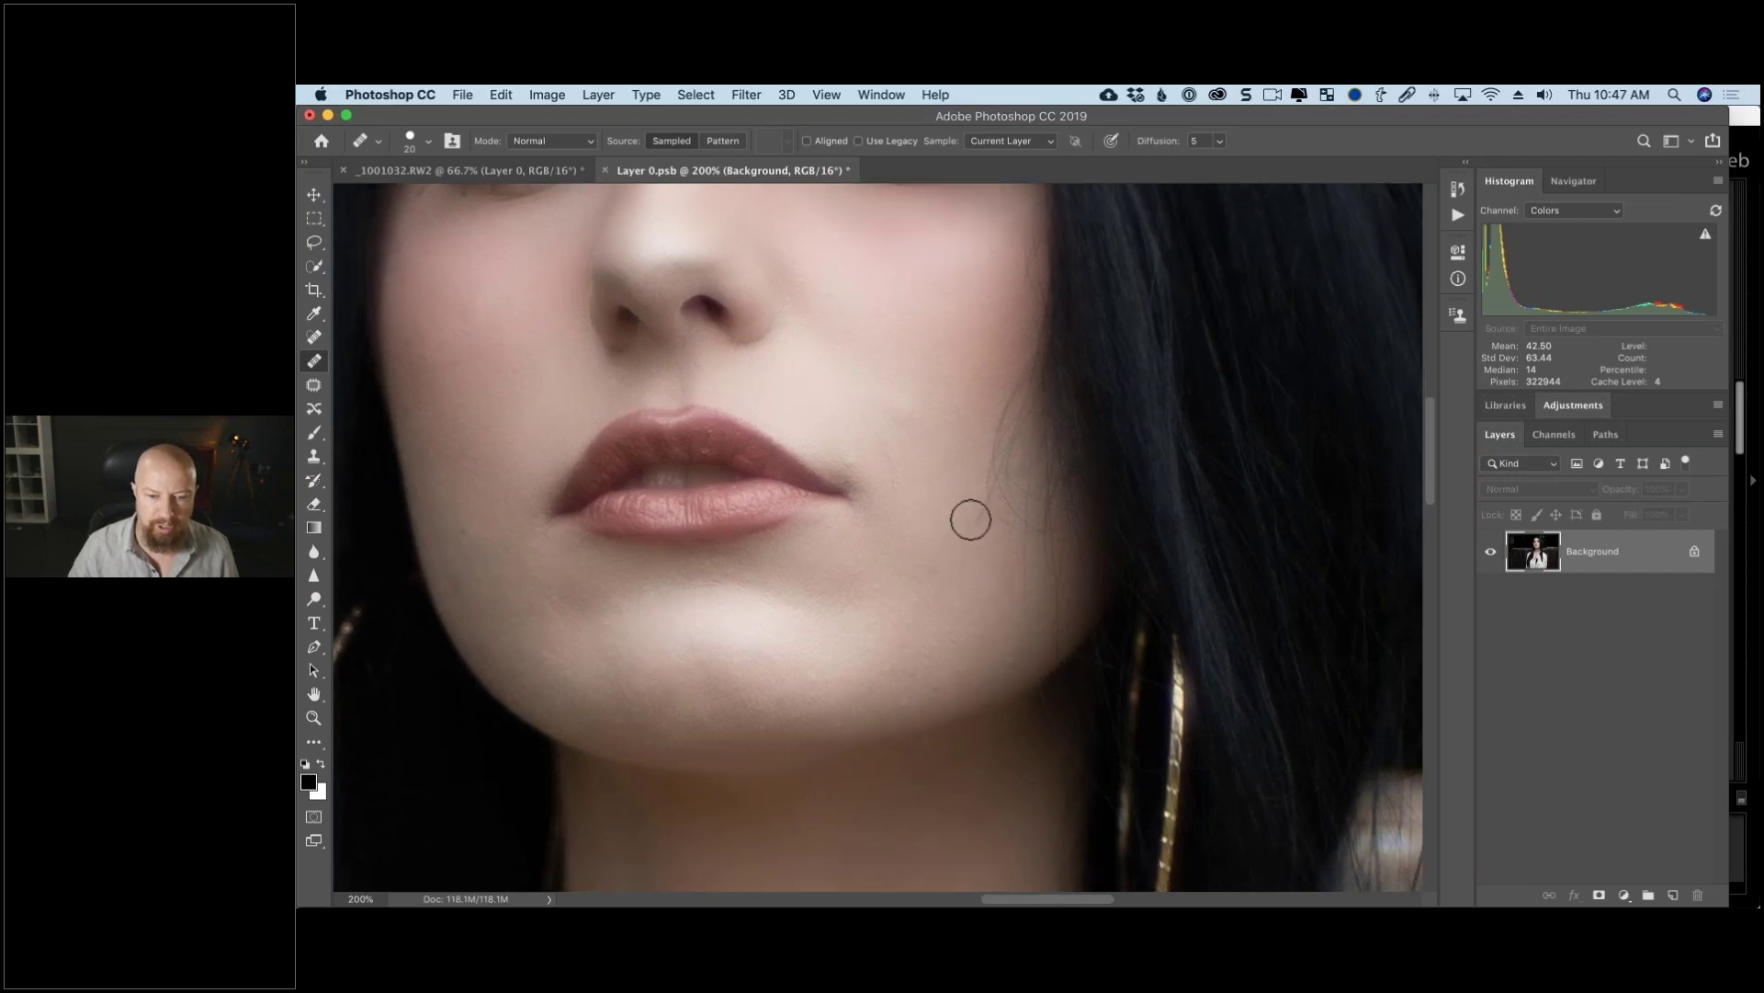
pyautogui.click(983, 562)
pyautogui.moveTo(1016, 552)
pyautogui.mouseDown()
pyautogui.moveTo(1027, 614)
pyautogui.moveTo(965, 544)
pyautogui.moveTo(1009, 562)
pyautogui.mouseUp()
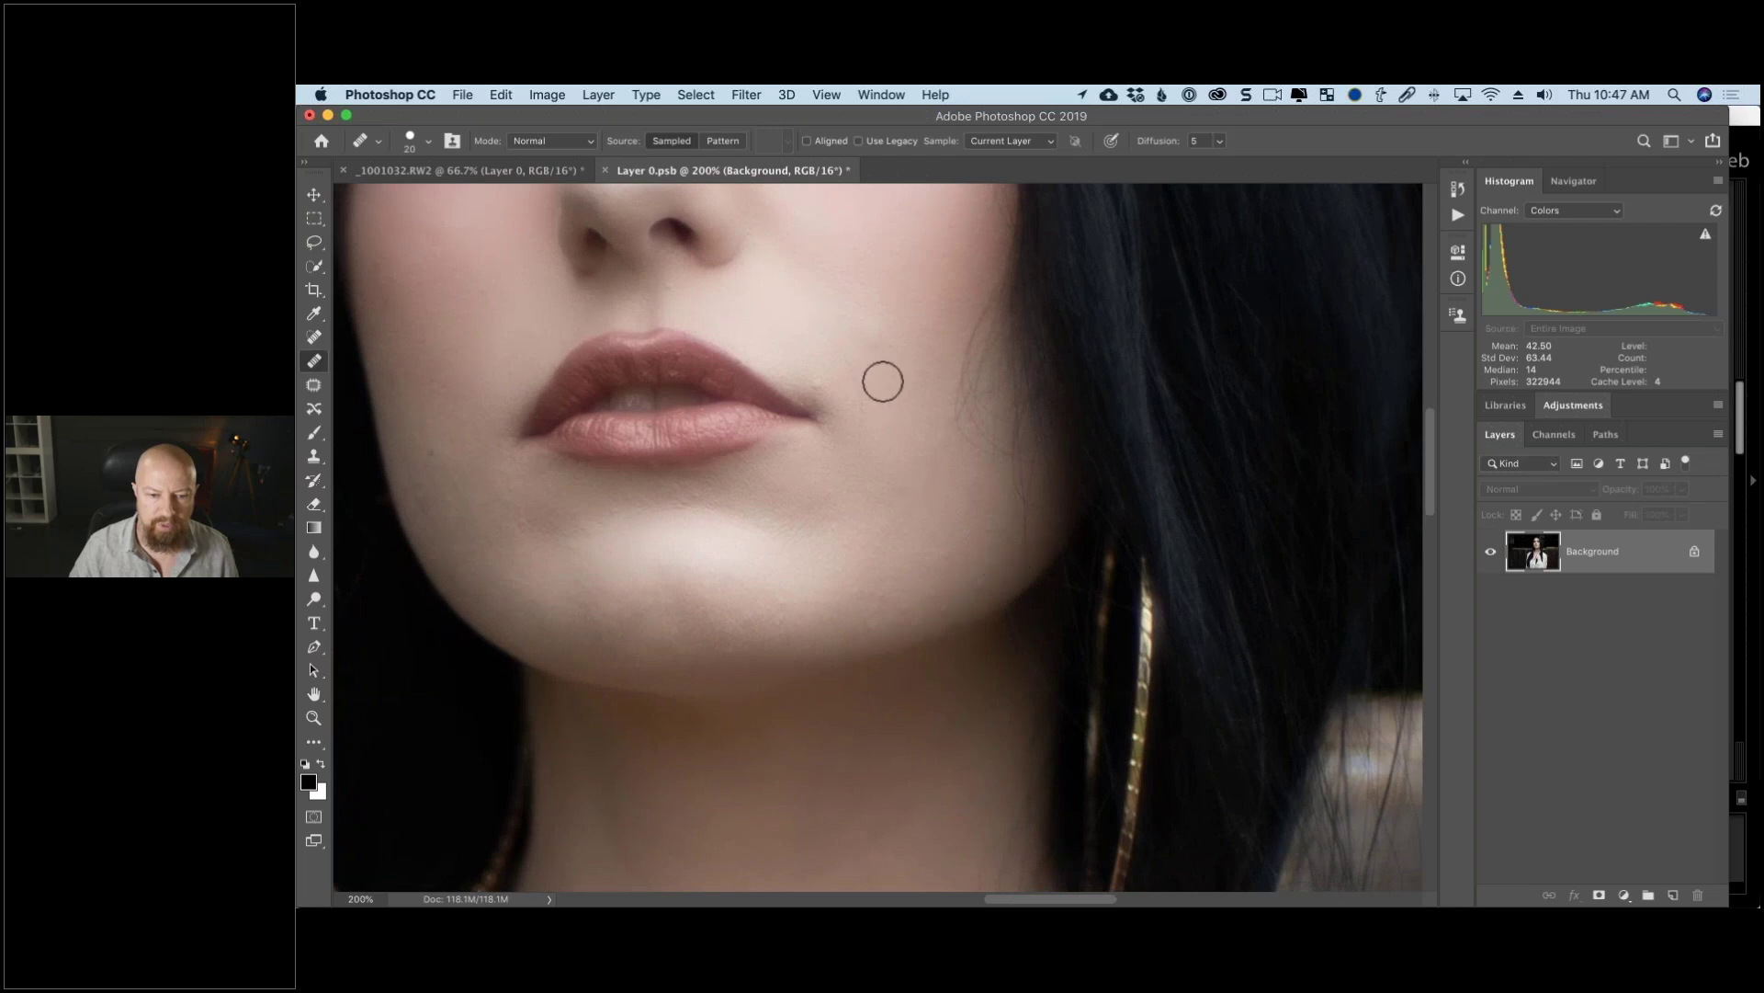
# Step: Save the retouched smart object contents and close that document to return to the black and white portrait
pyautogui.moveTo(1553, 557); pyautogui.dragTo(1253, 534)
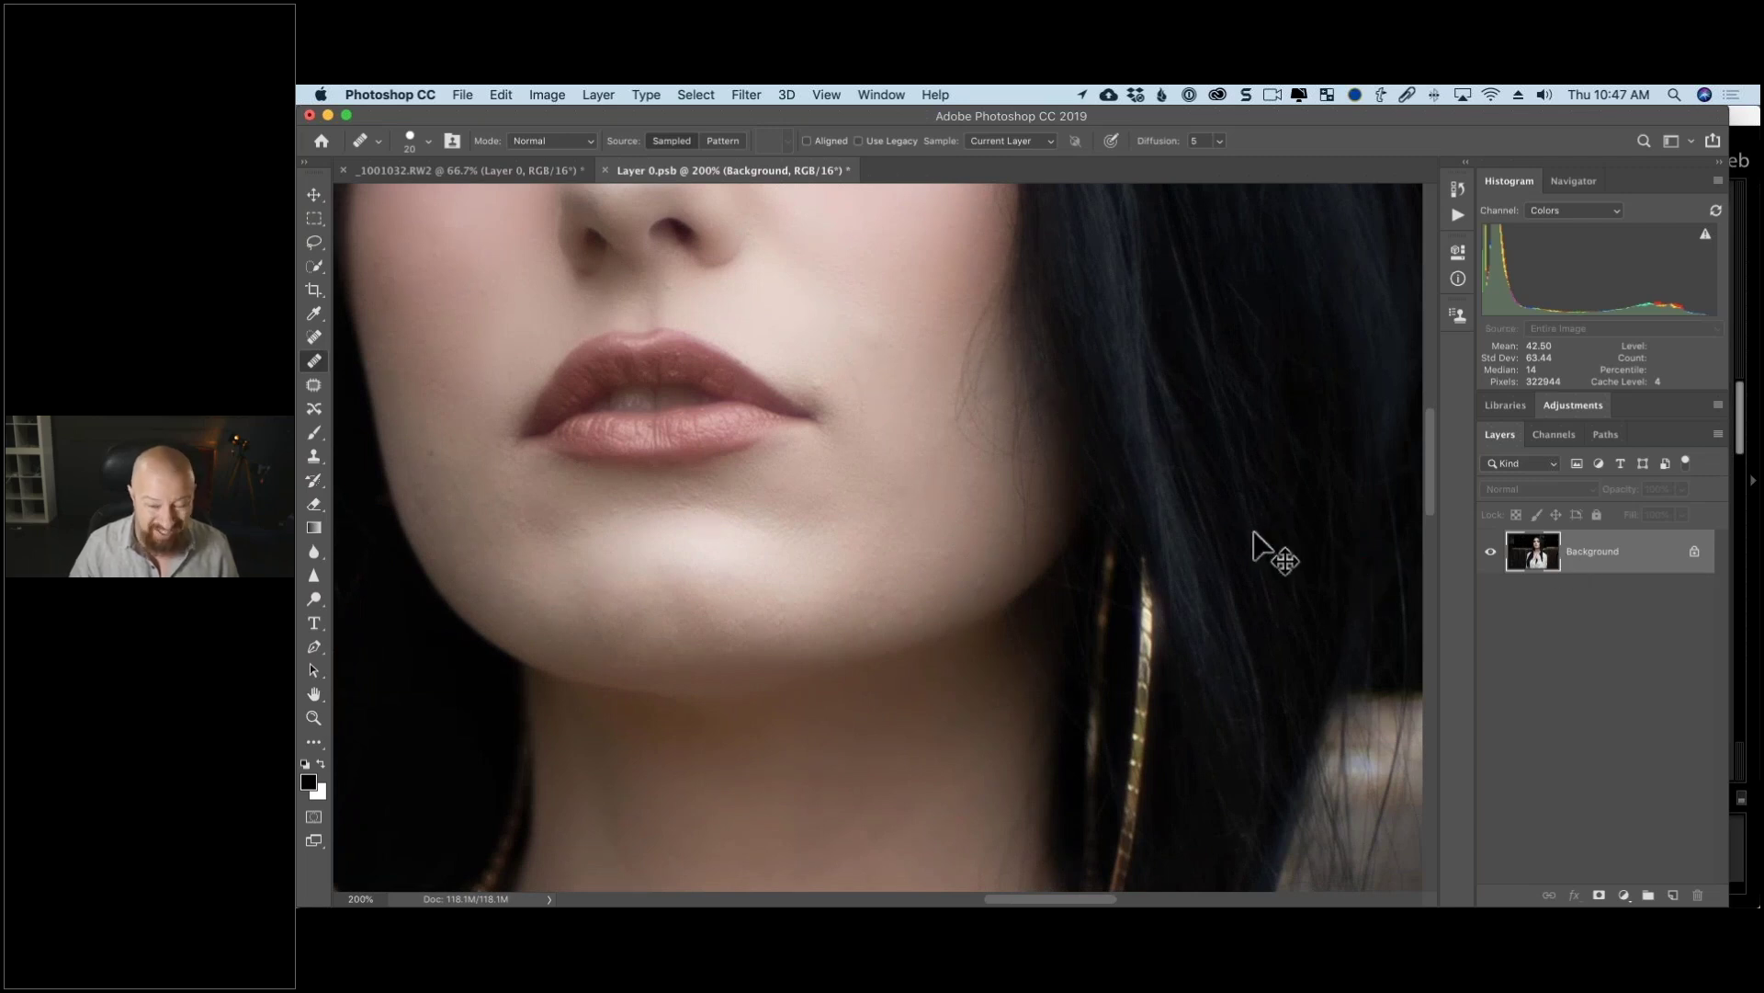
pyautogui.press('super+s')
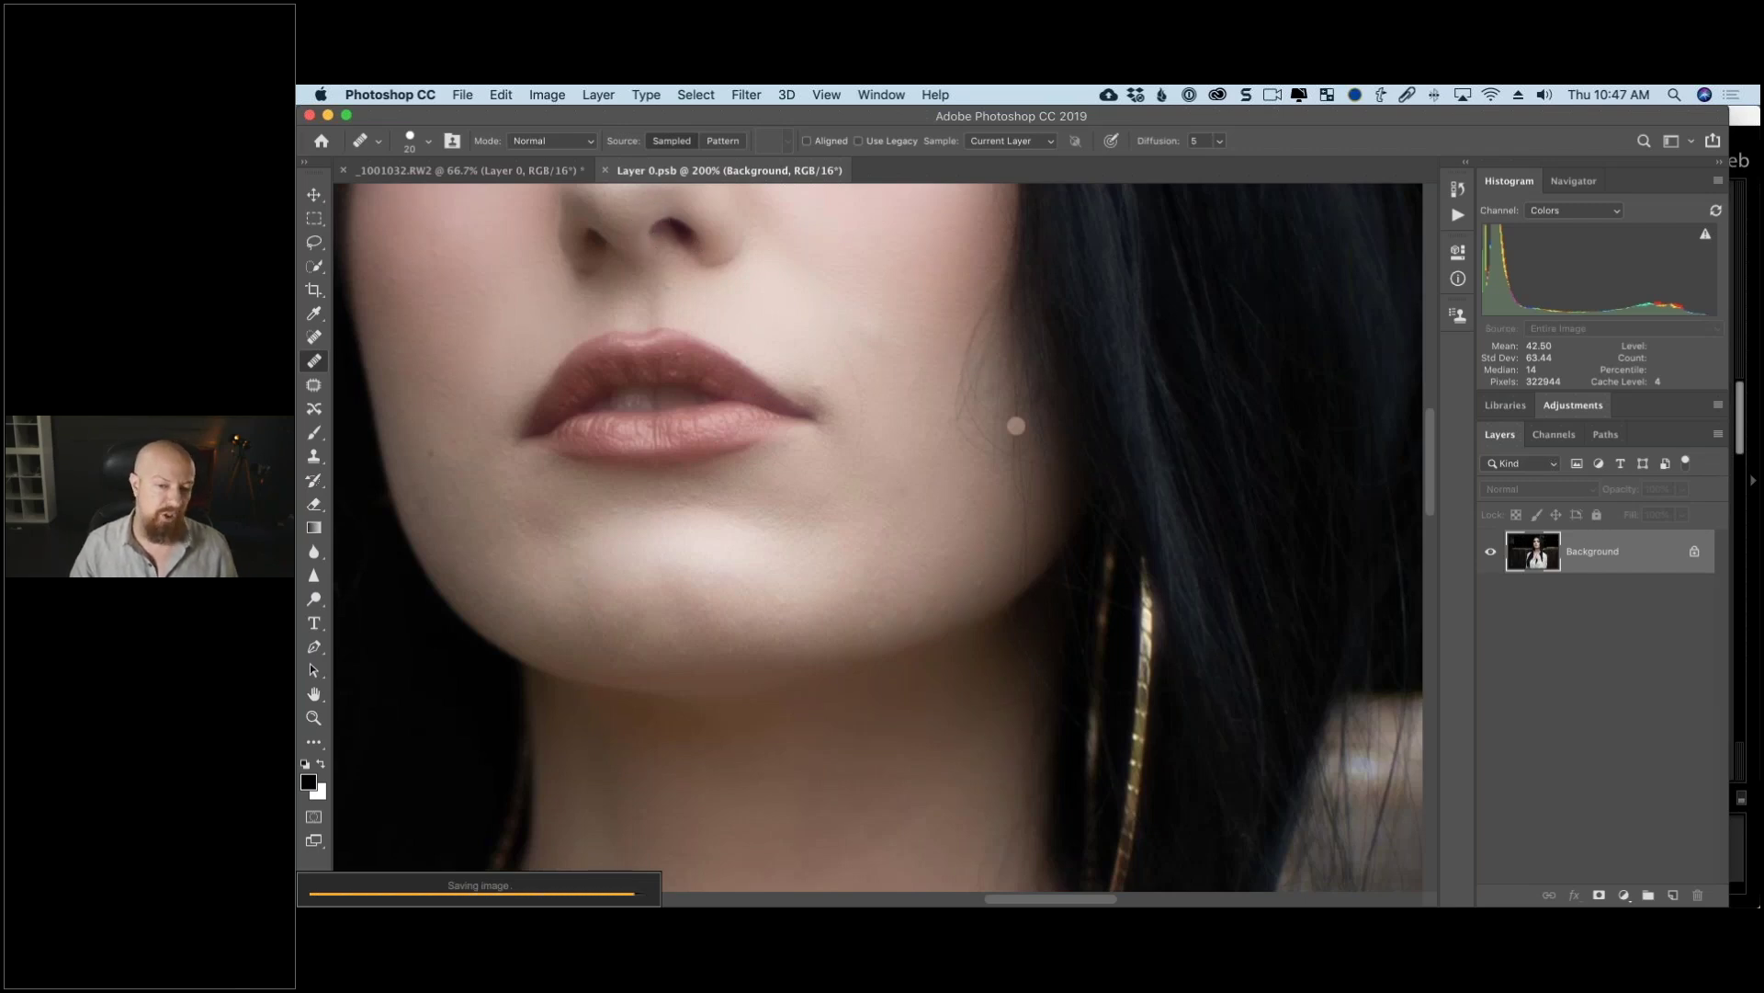
pyautogui.click(605, 171)
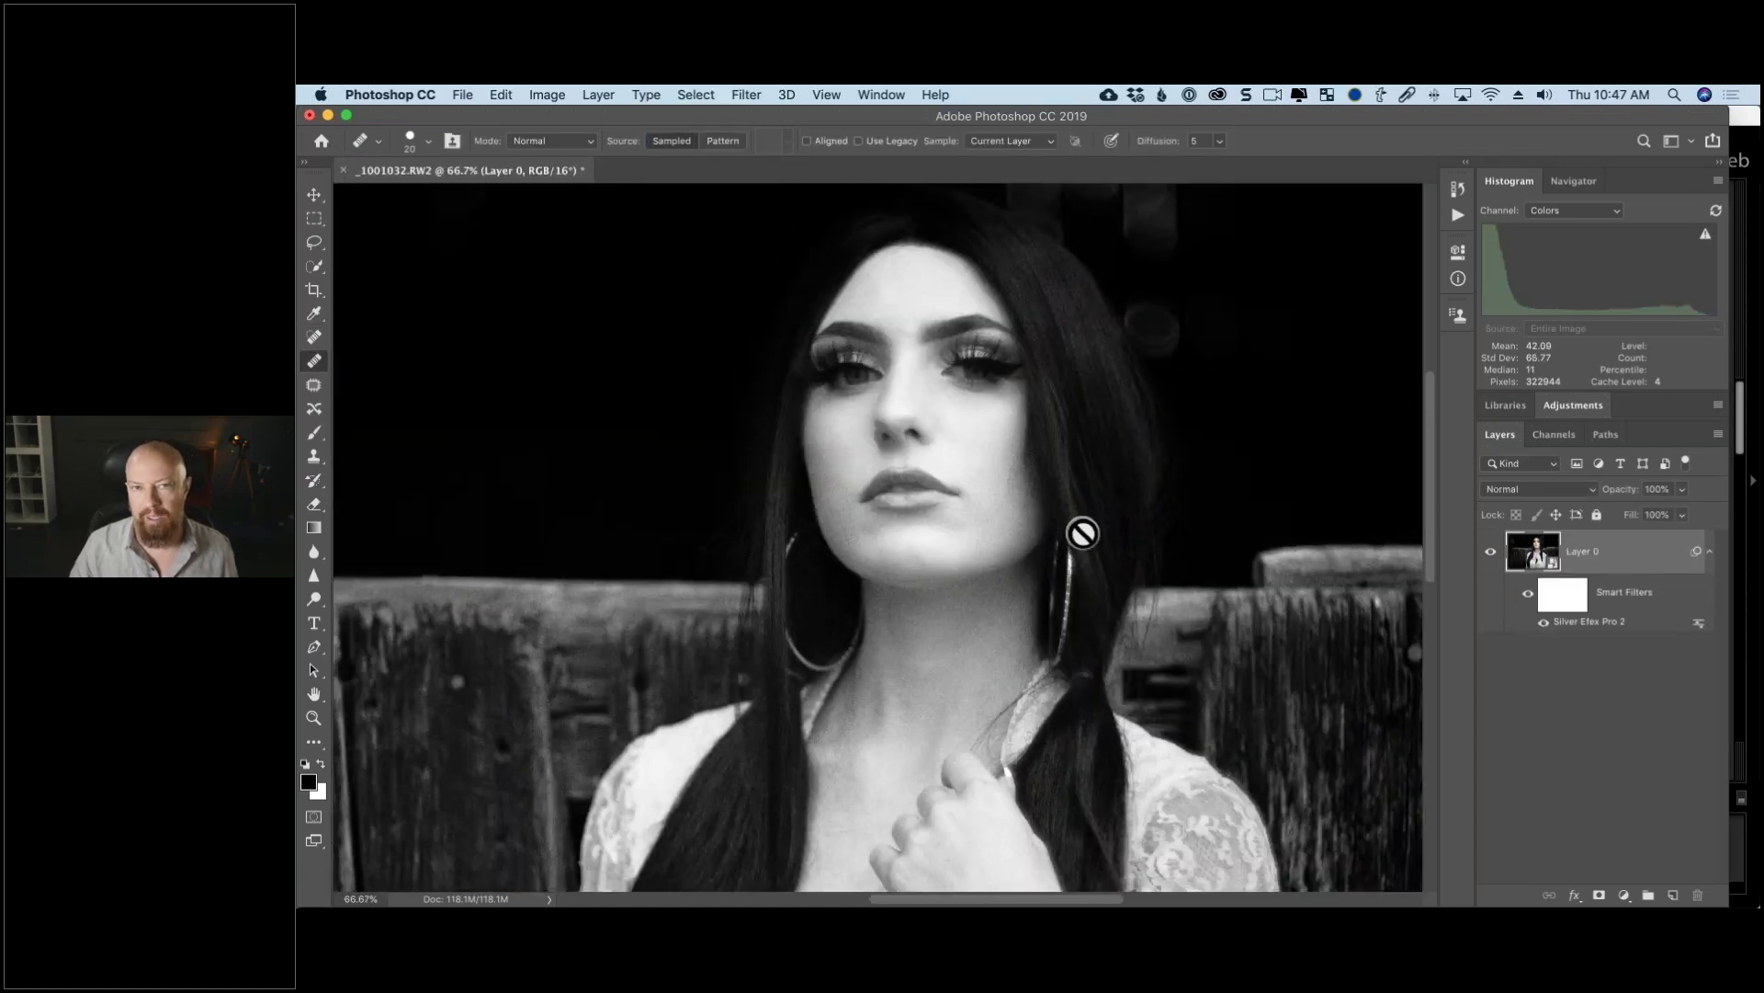
# Step: Reopen the Silver Efex Pro 2 smart filter, accept the Smart Object warning, and bring up the Finishing Adjustments
pyautogui.doubleClick(1590, 625)
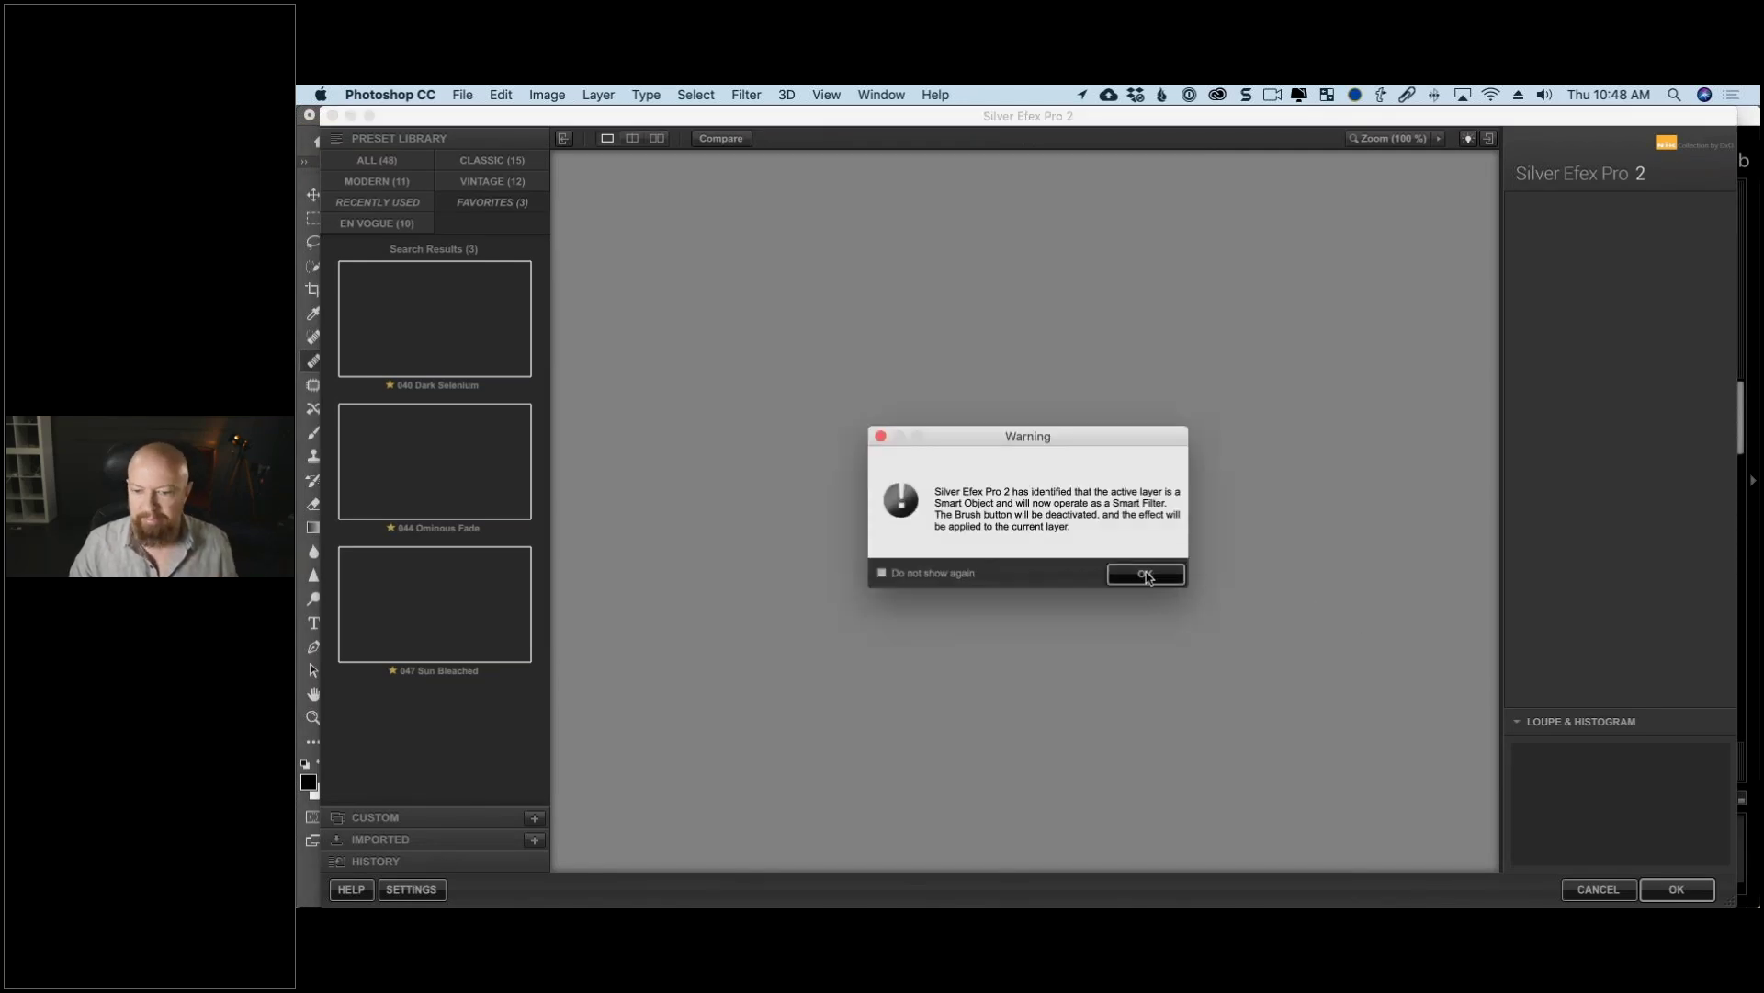
pyautogui.click(1147, 575)
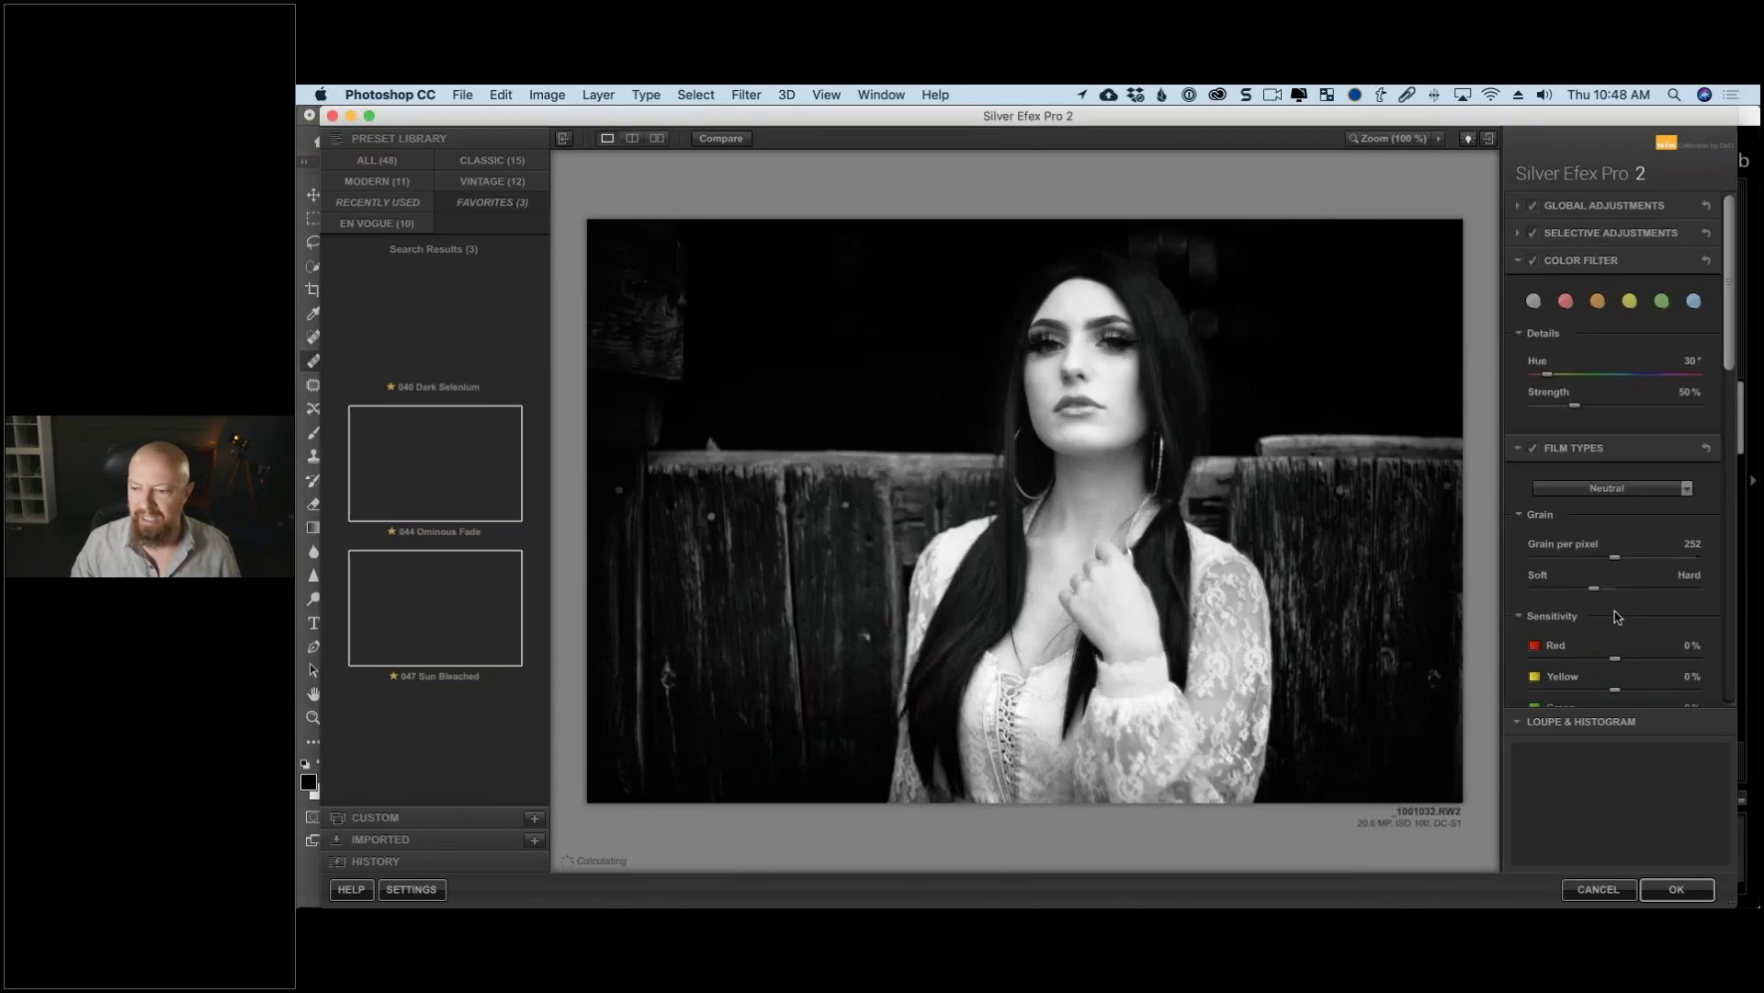
pyautogui.scroll(-10, 1617, 563)
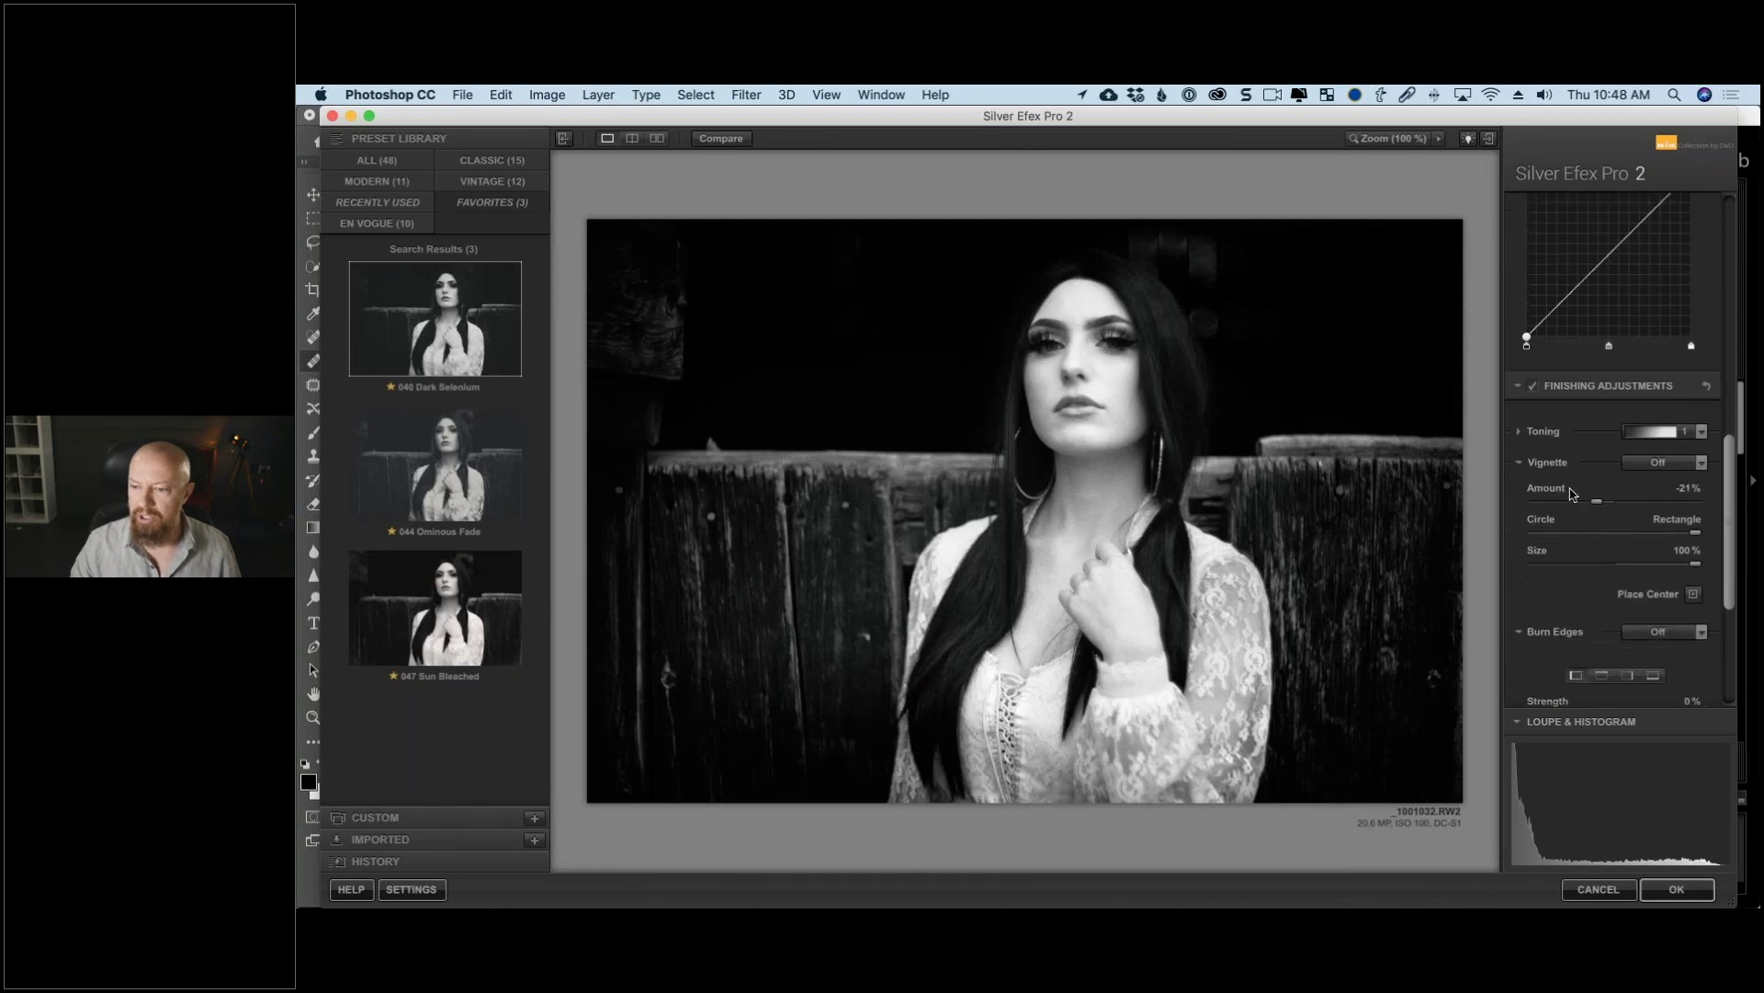
# Step: Burn the portrait's bottom edge at 27% size and 19% transition, fine-tune the burn strength, and apply the Silver Efex Pro 2 filter
pyautogui.click(1653, 591)
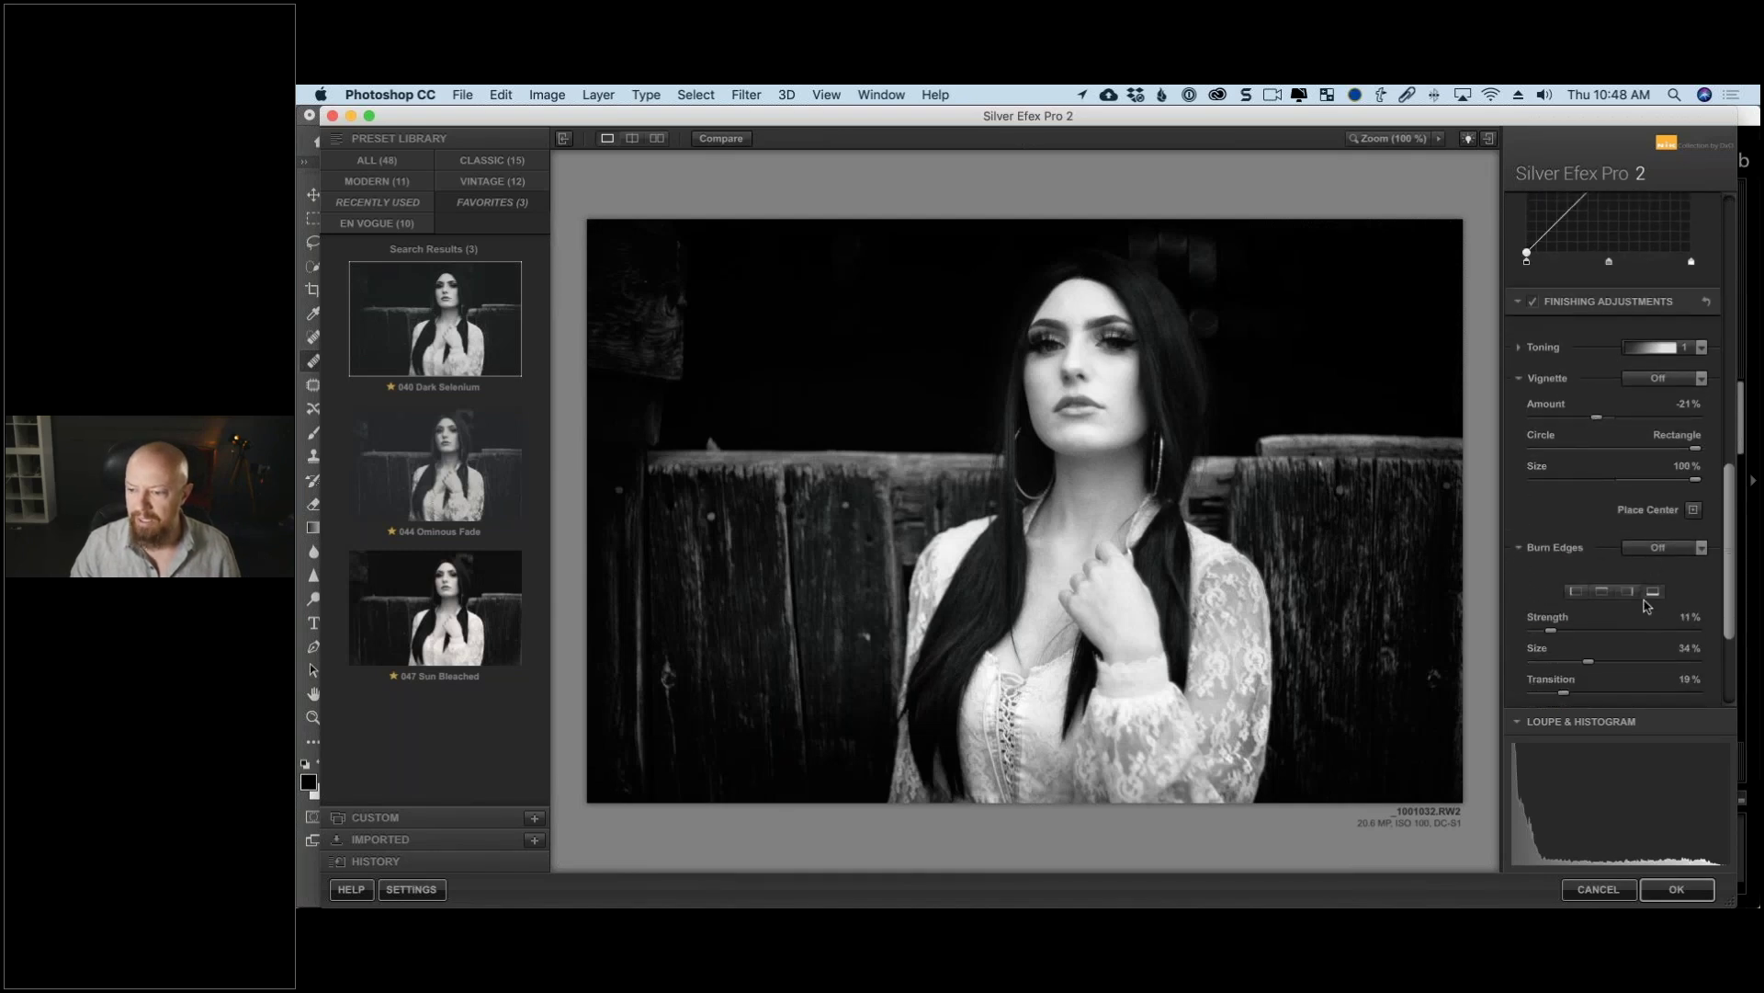
pyautogui.scroll(-3, 1595, 560)
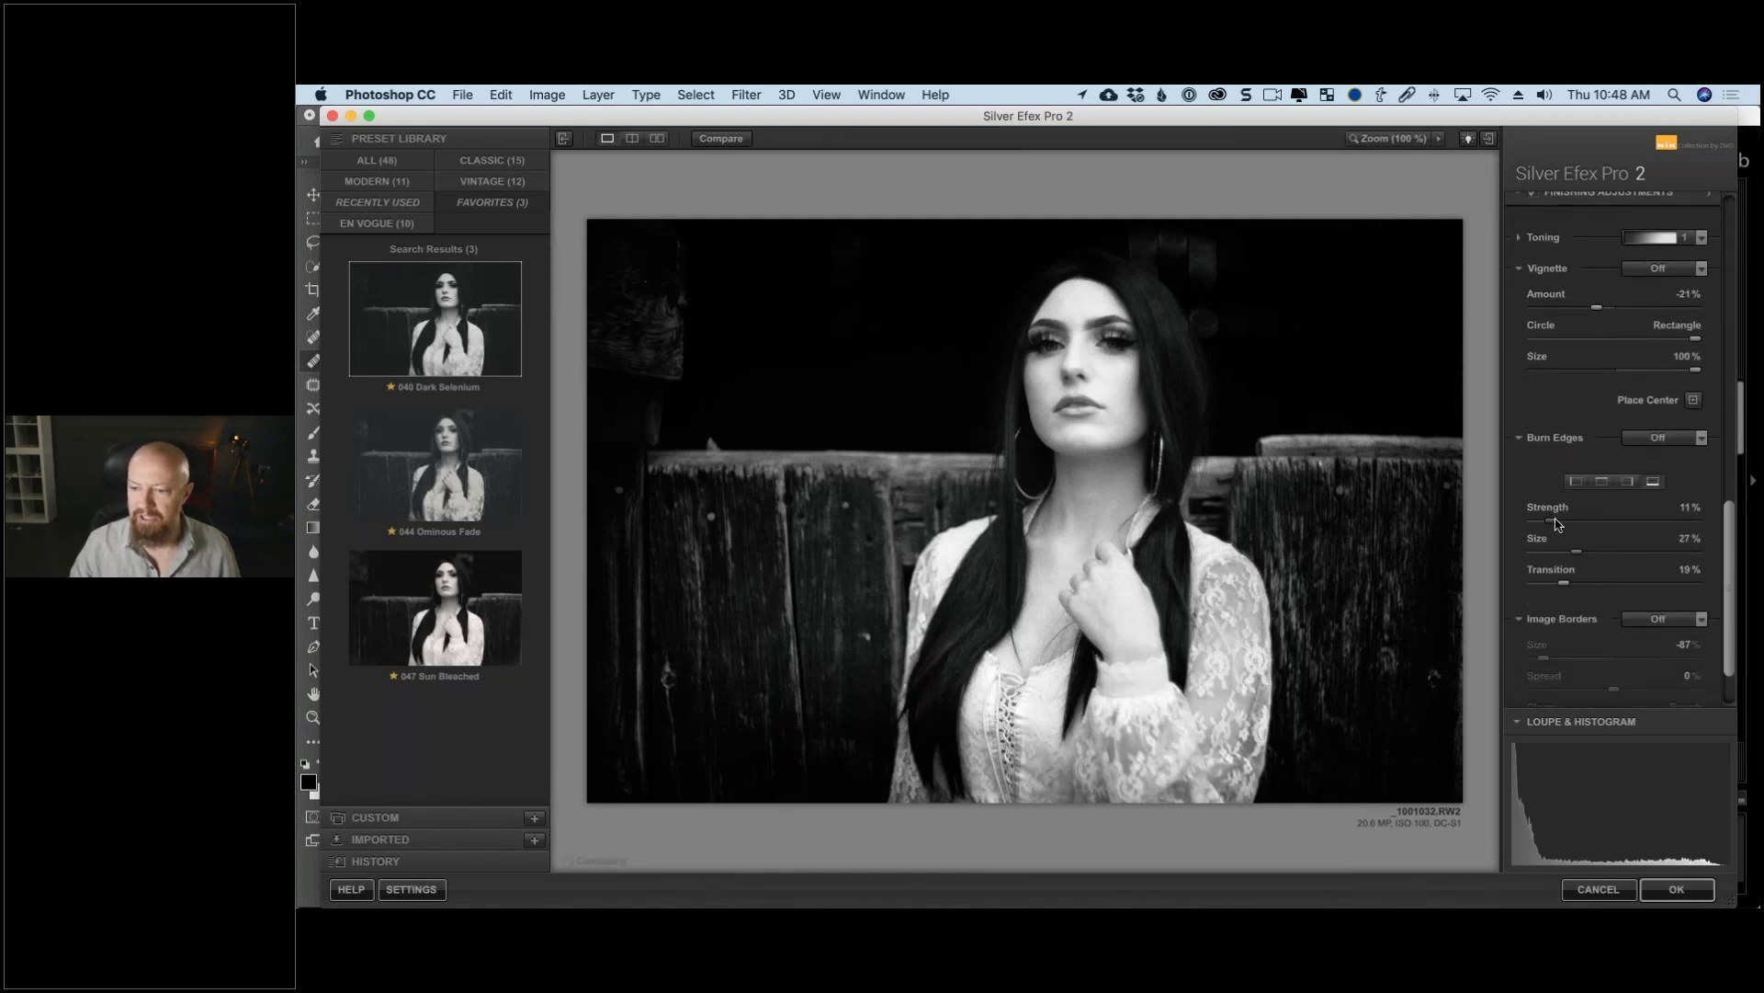
pyautogui.moveTo(1547, 526); pyautogui.dragTo(1543, 527)
pyautogui.press('Return')
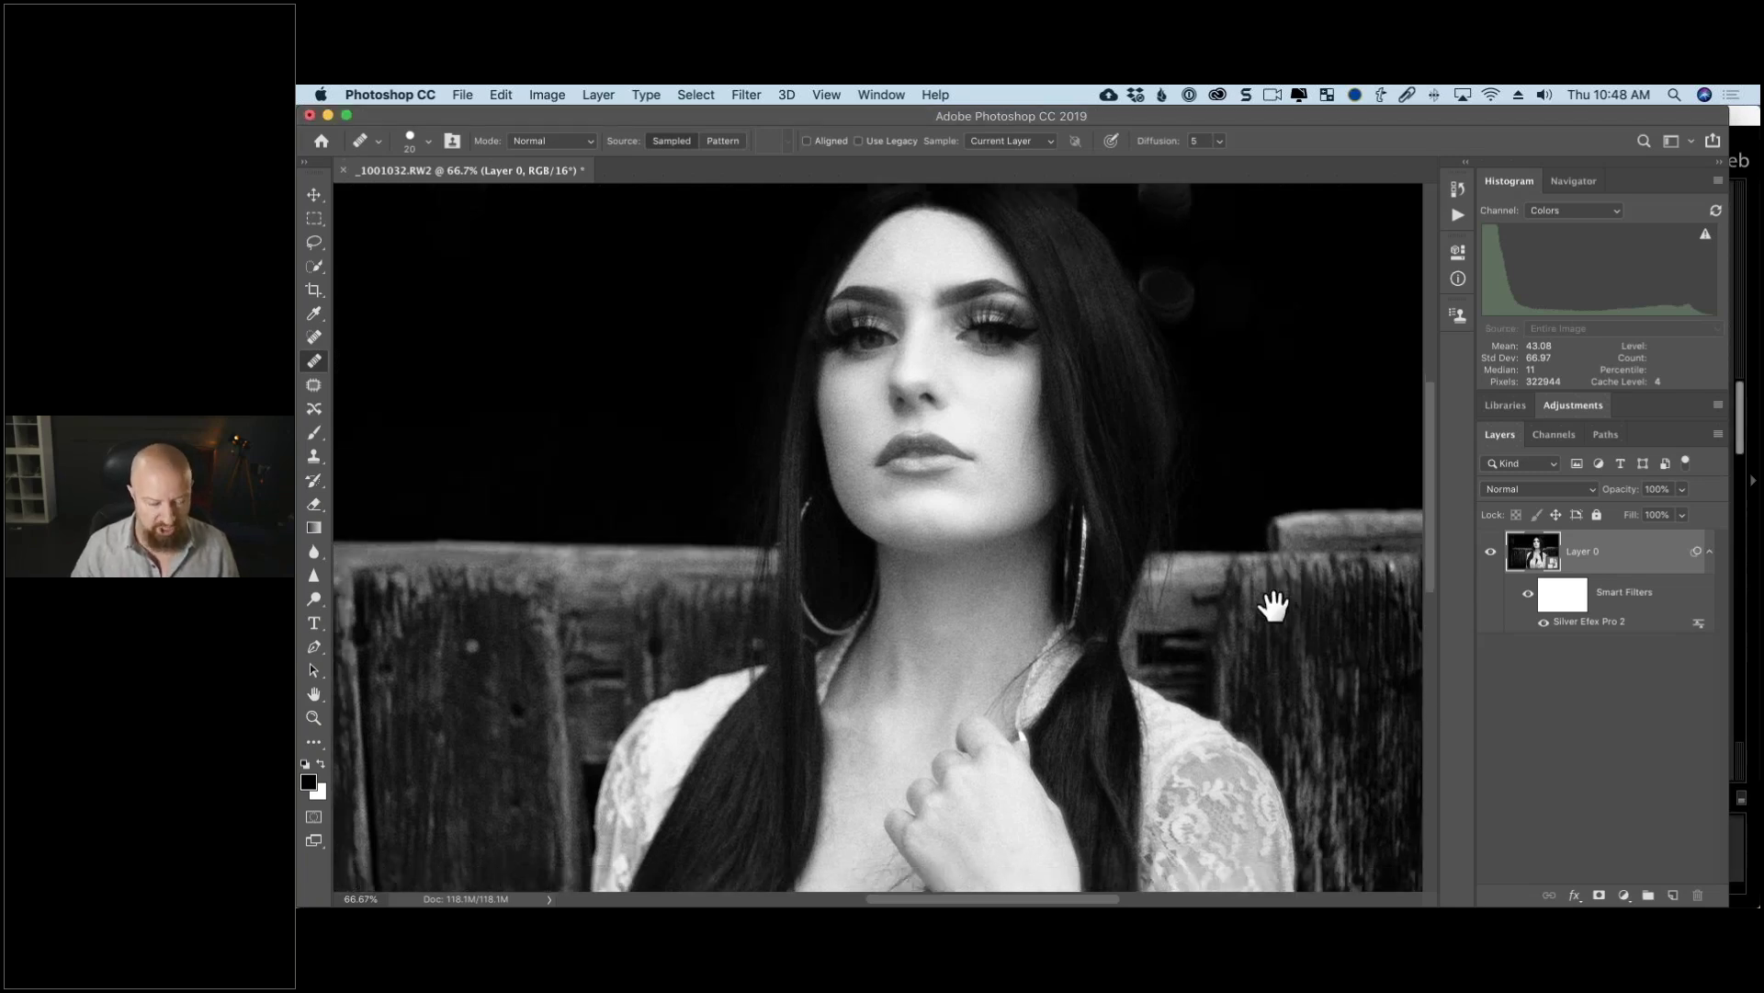
# Step: Save the black and white portrait and close its document, accepting the notice about closing after saving
pyautogui.press('super+s')
pyautogui.press('super+w')
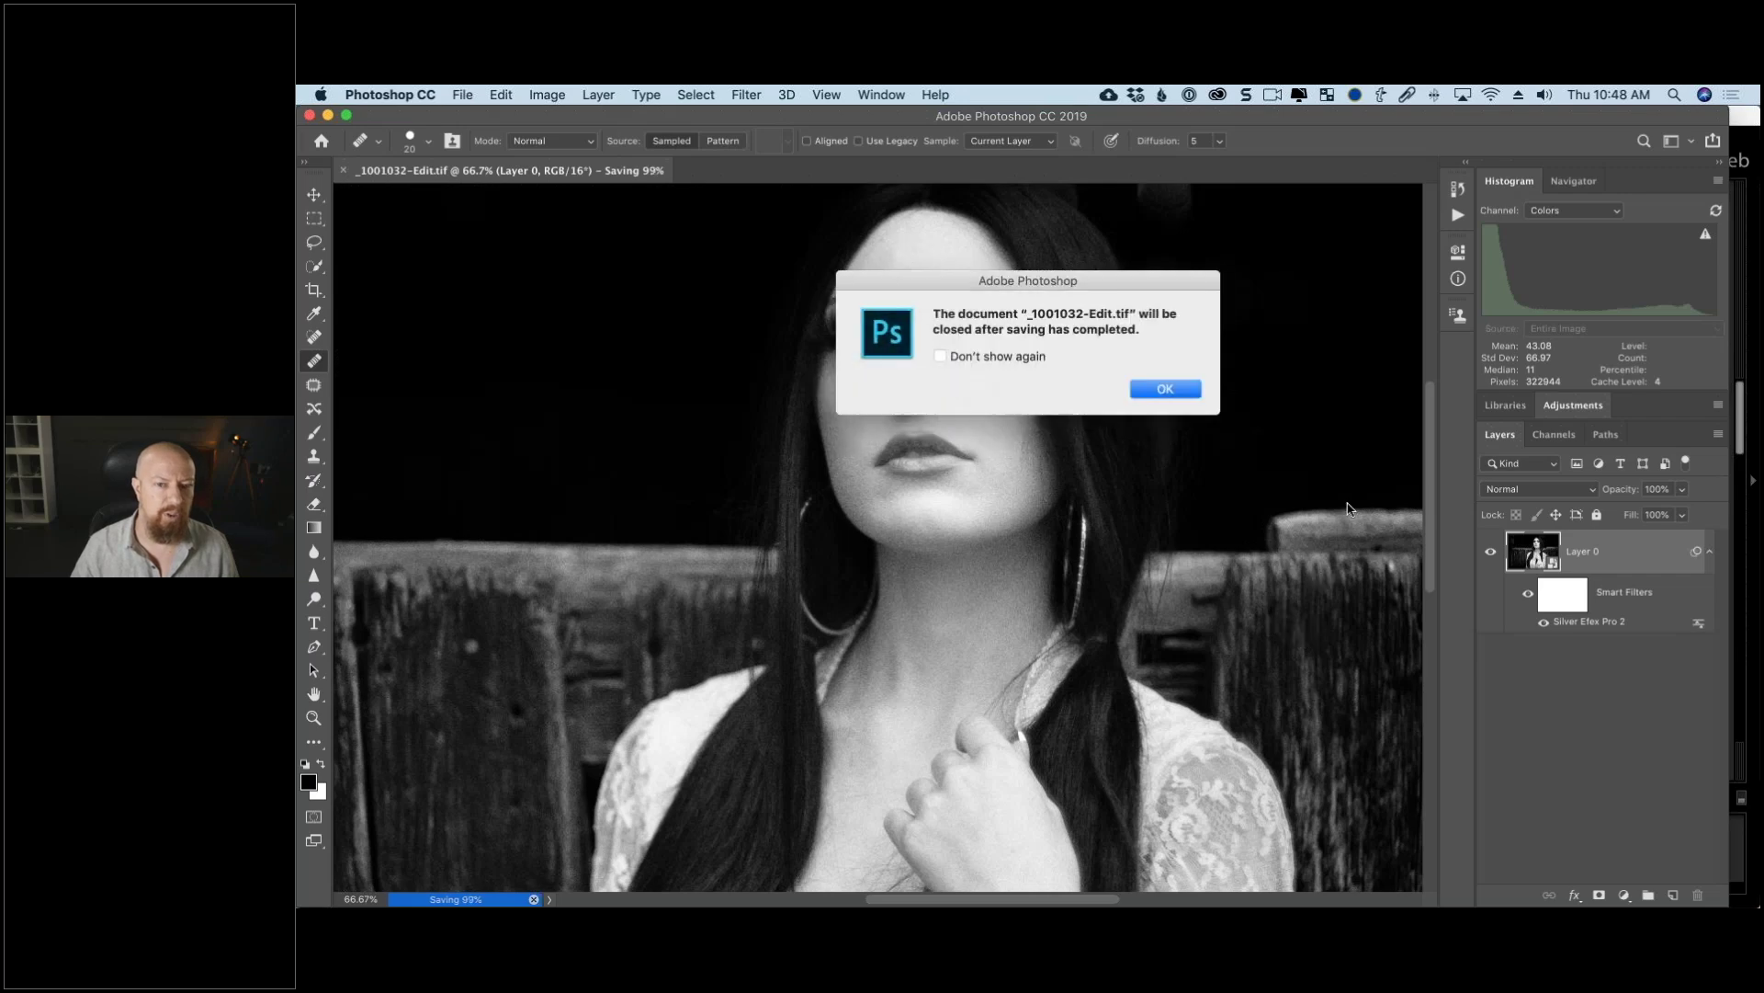
pyautogui.click(1166, 389)
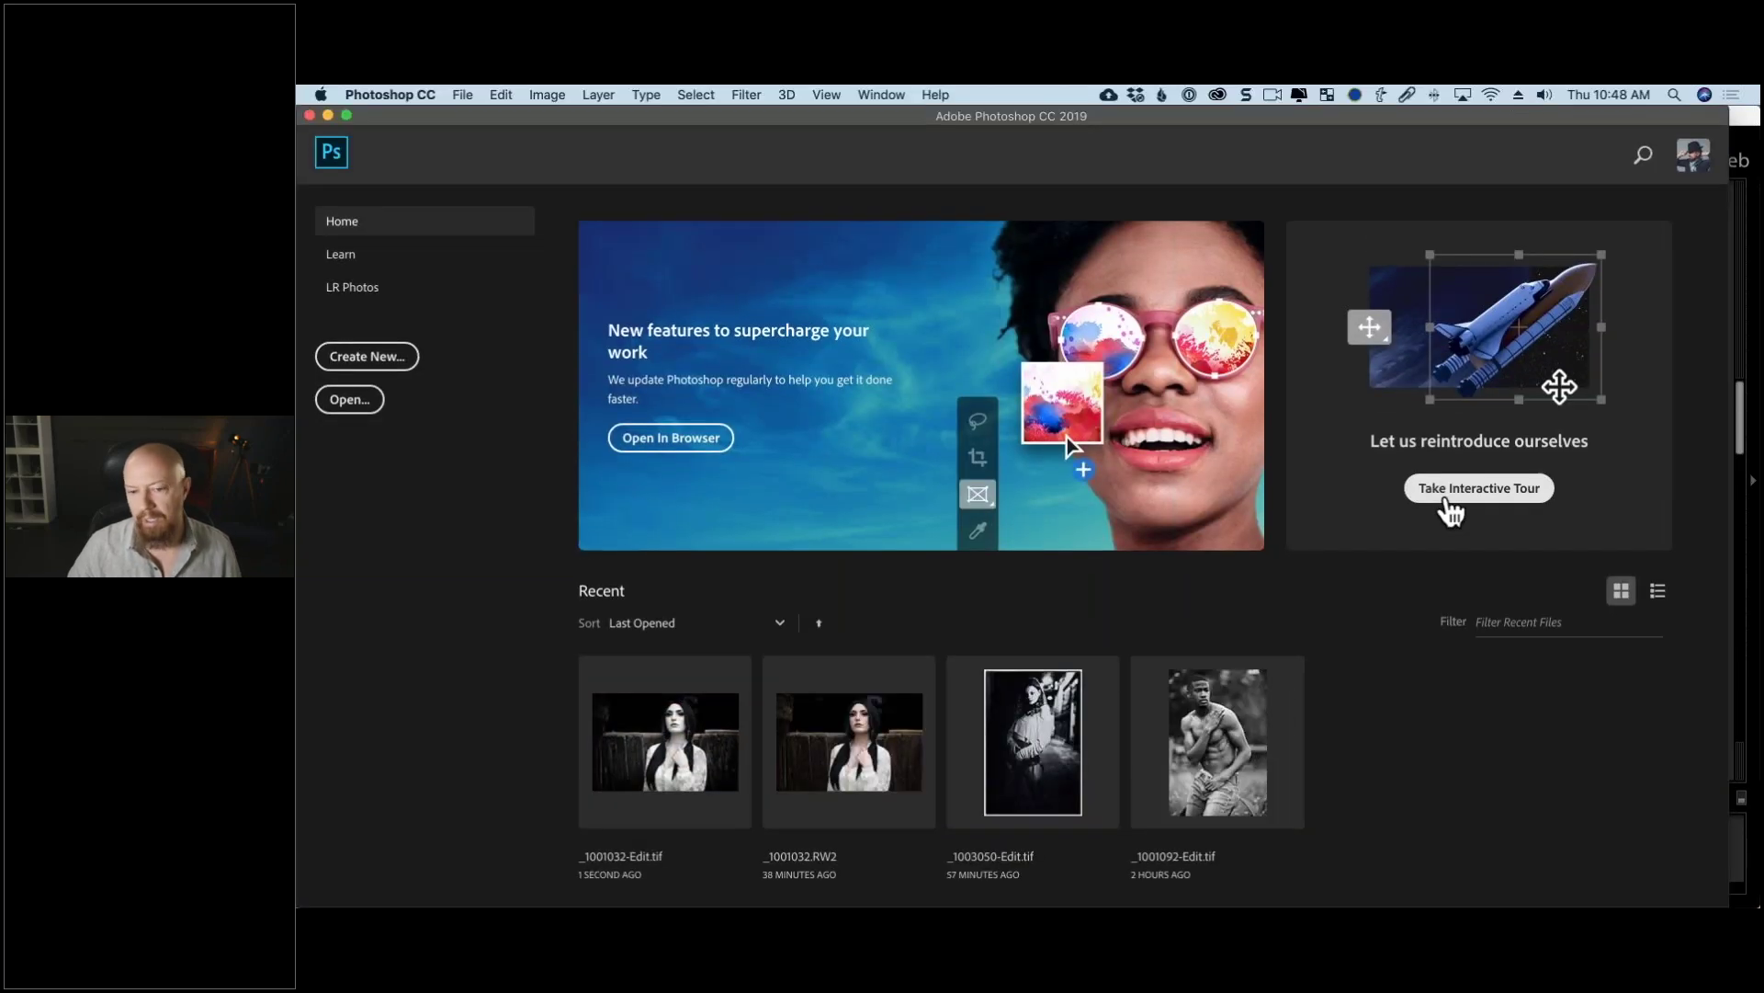
# Step: Switch to Lightroom Classic and compare the edited black and white TIFF with the woman's color raw original and its virtual copy
pyautogui.press('super+Tab')
pyautogui.press('super+Tab')
pyautogui.click(1071, 446)
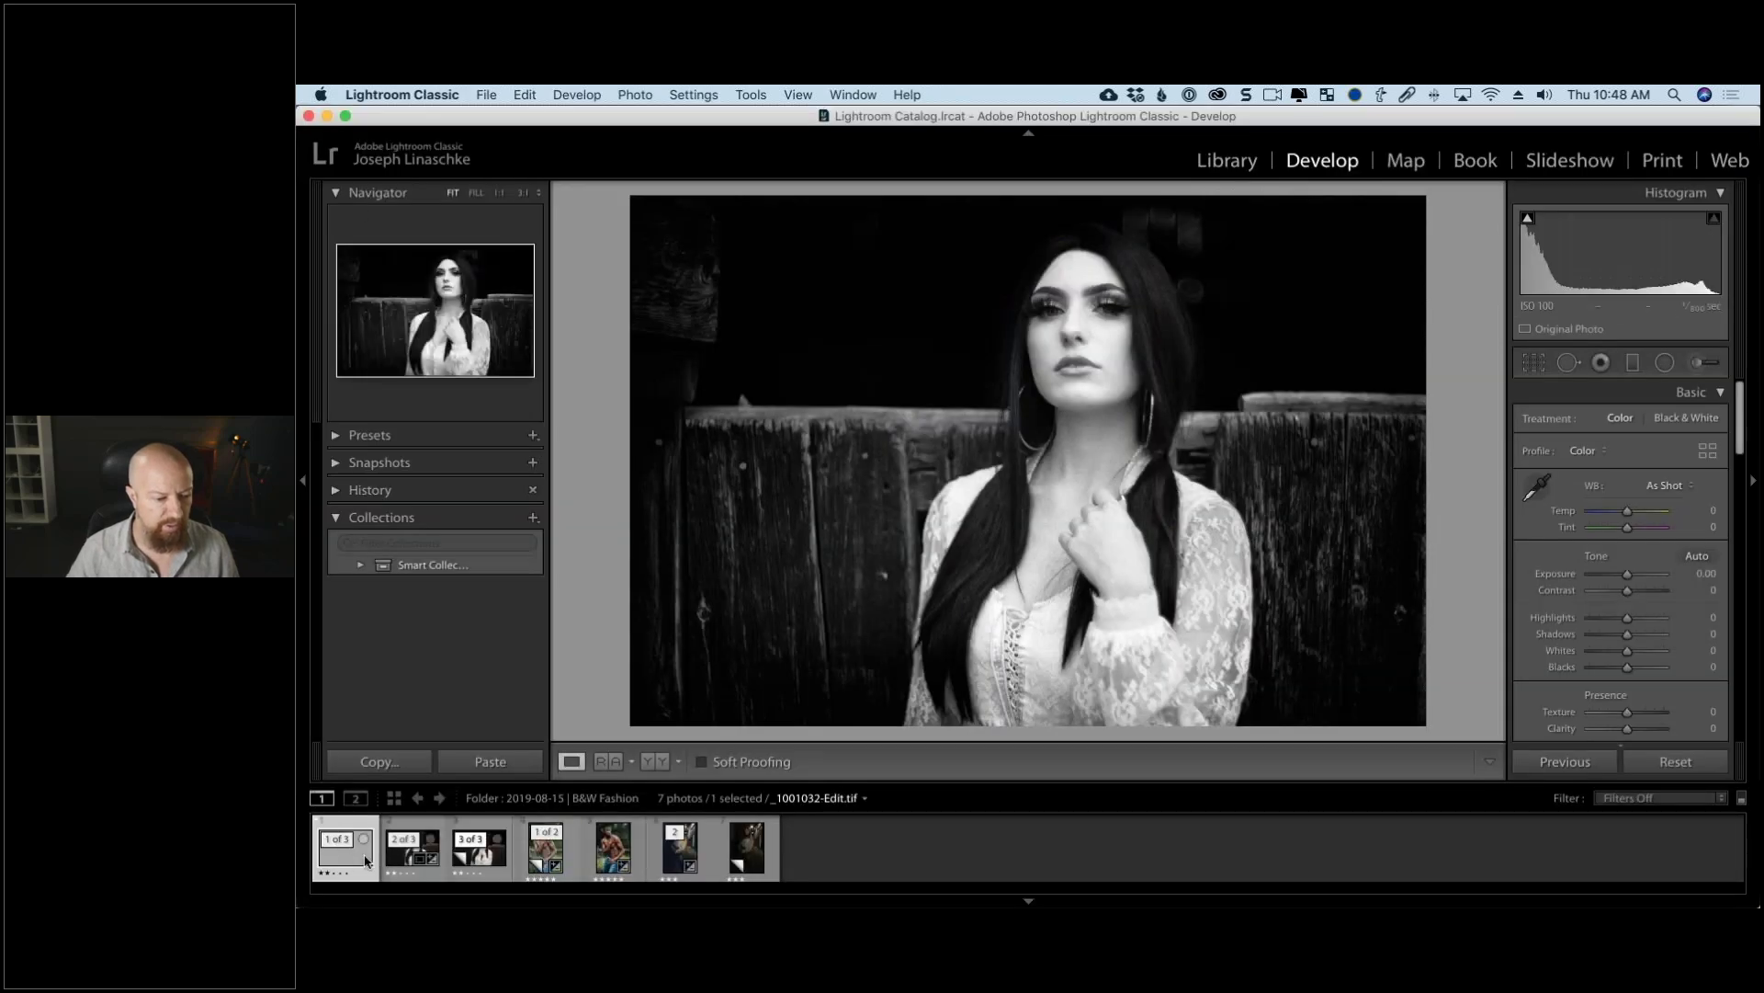
pyautogui.click(402, 859)
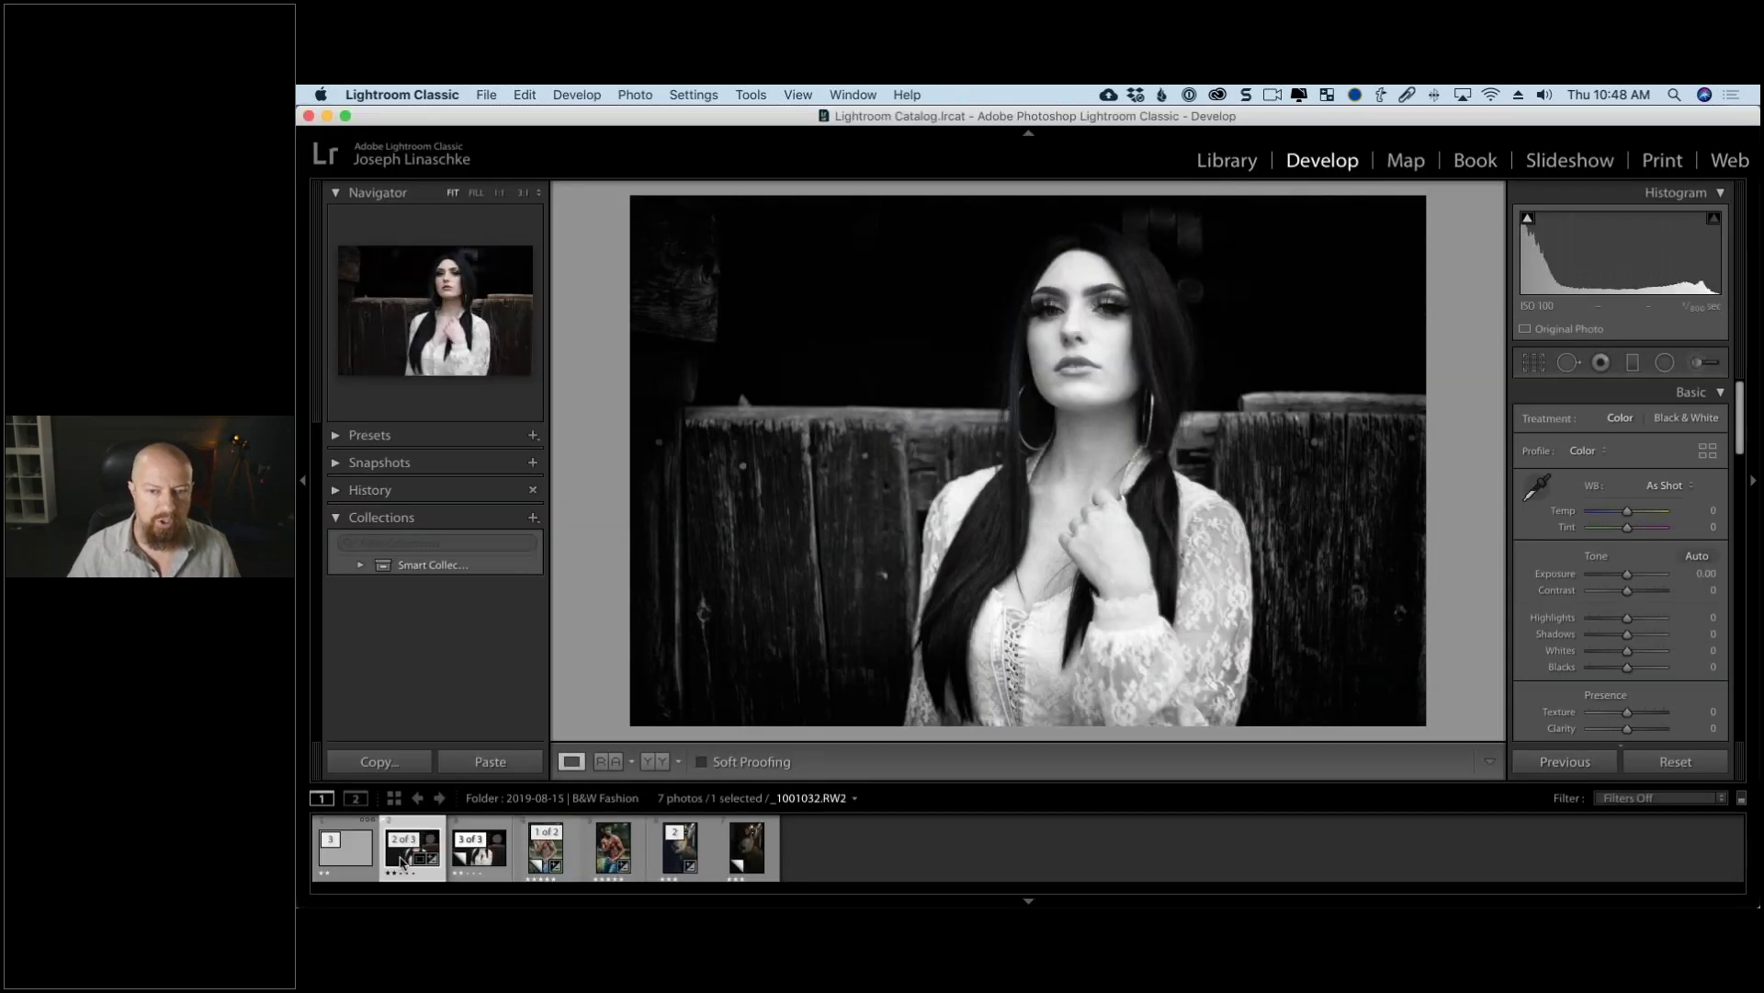
pyautogui.click(451, 860)
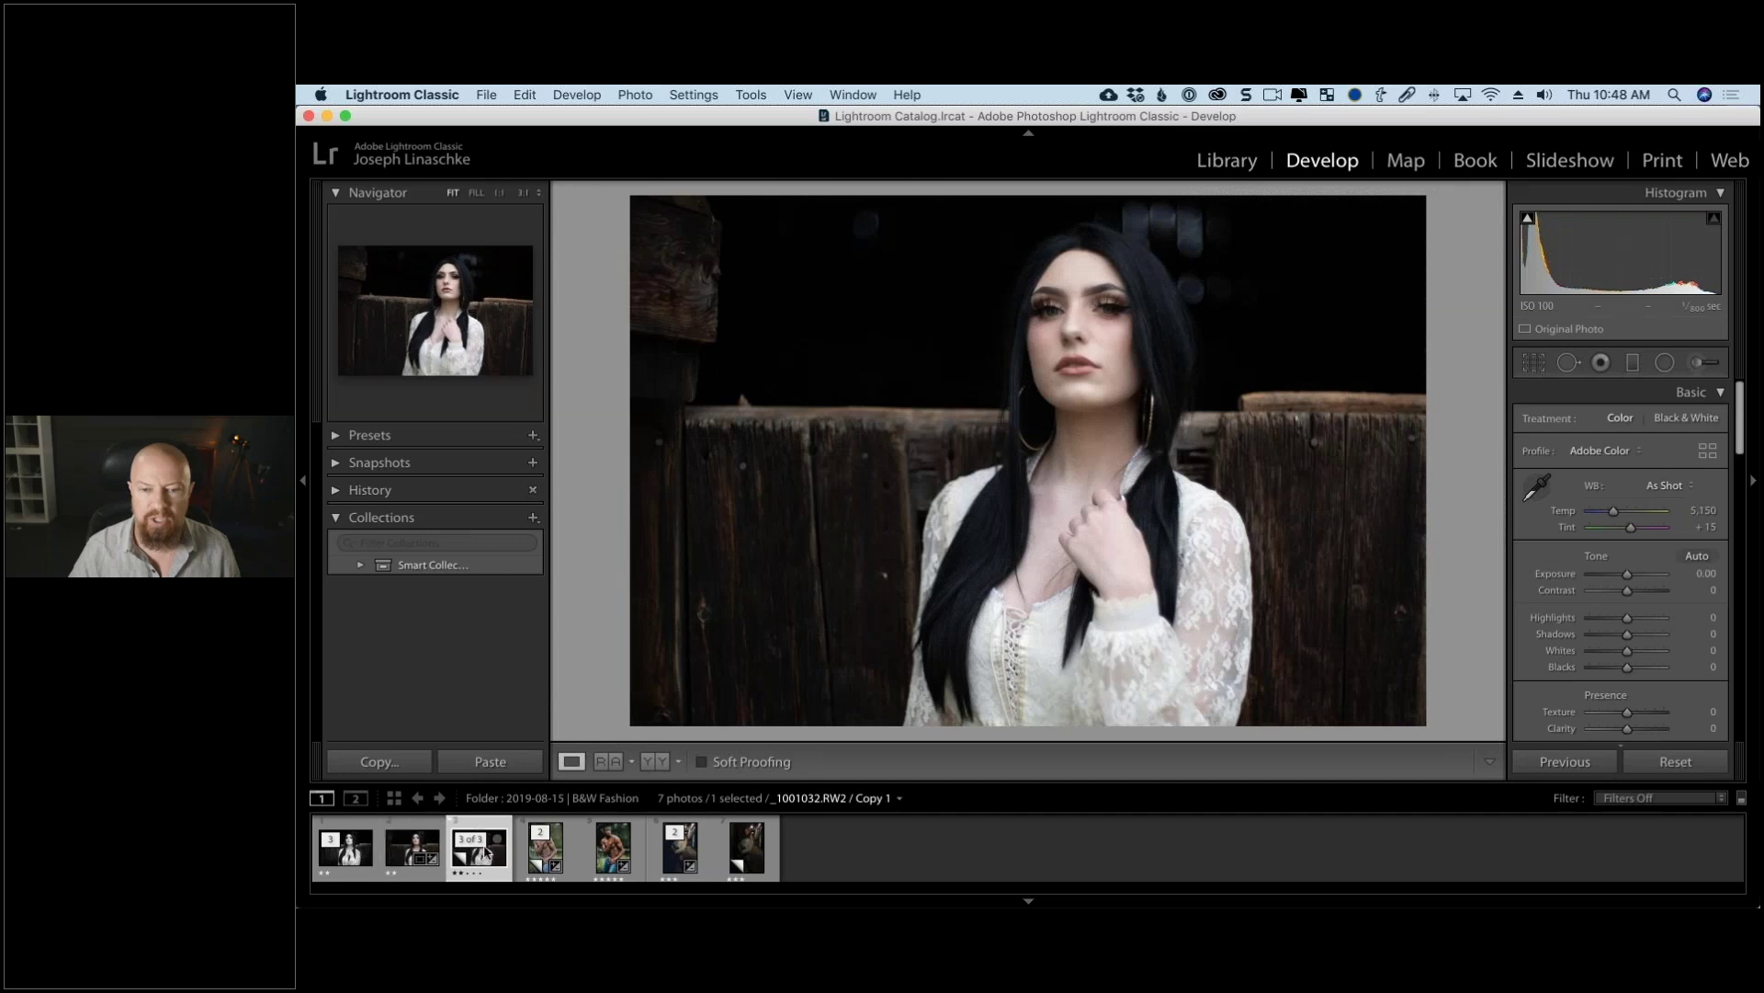
pyautogui.click(404, 859)
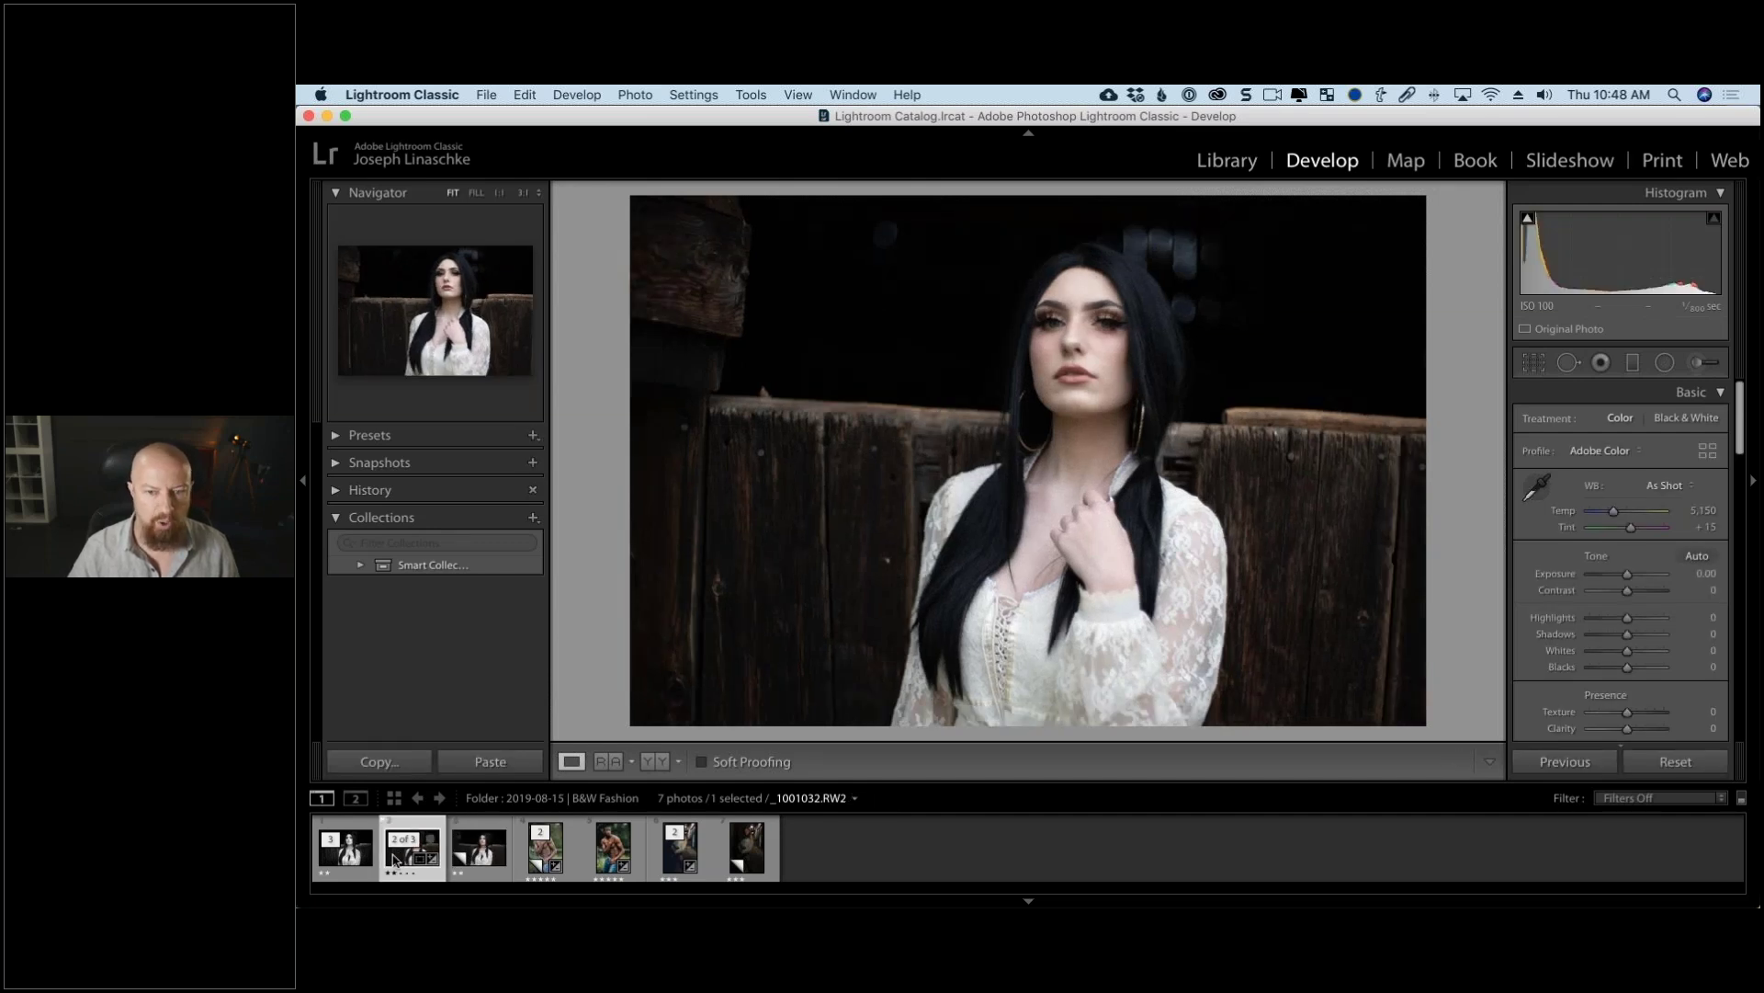
pyautogui.click(345, 859)
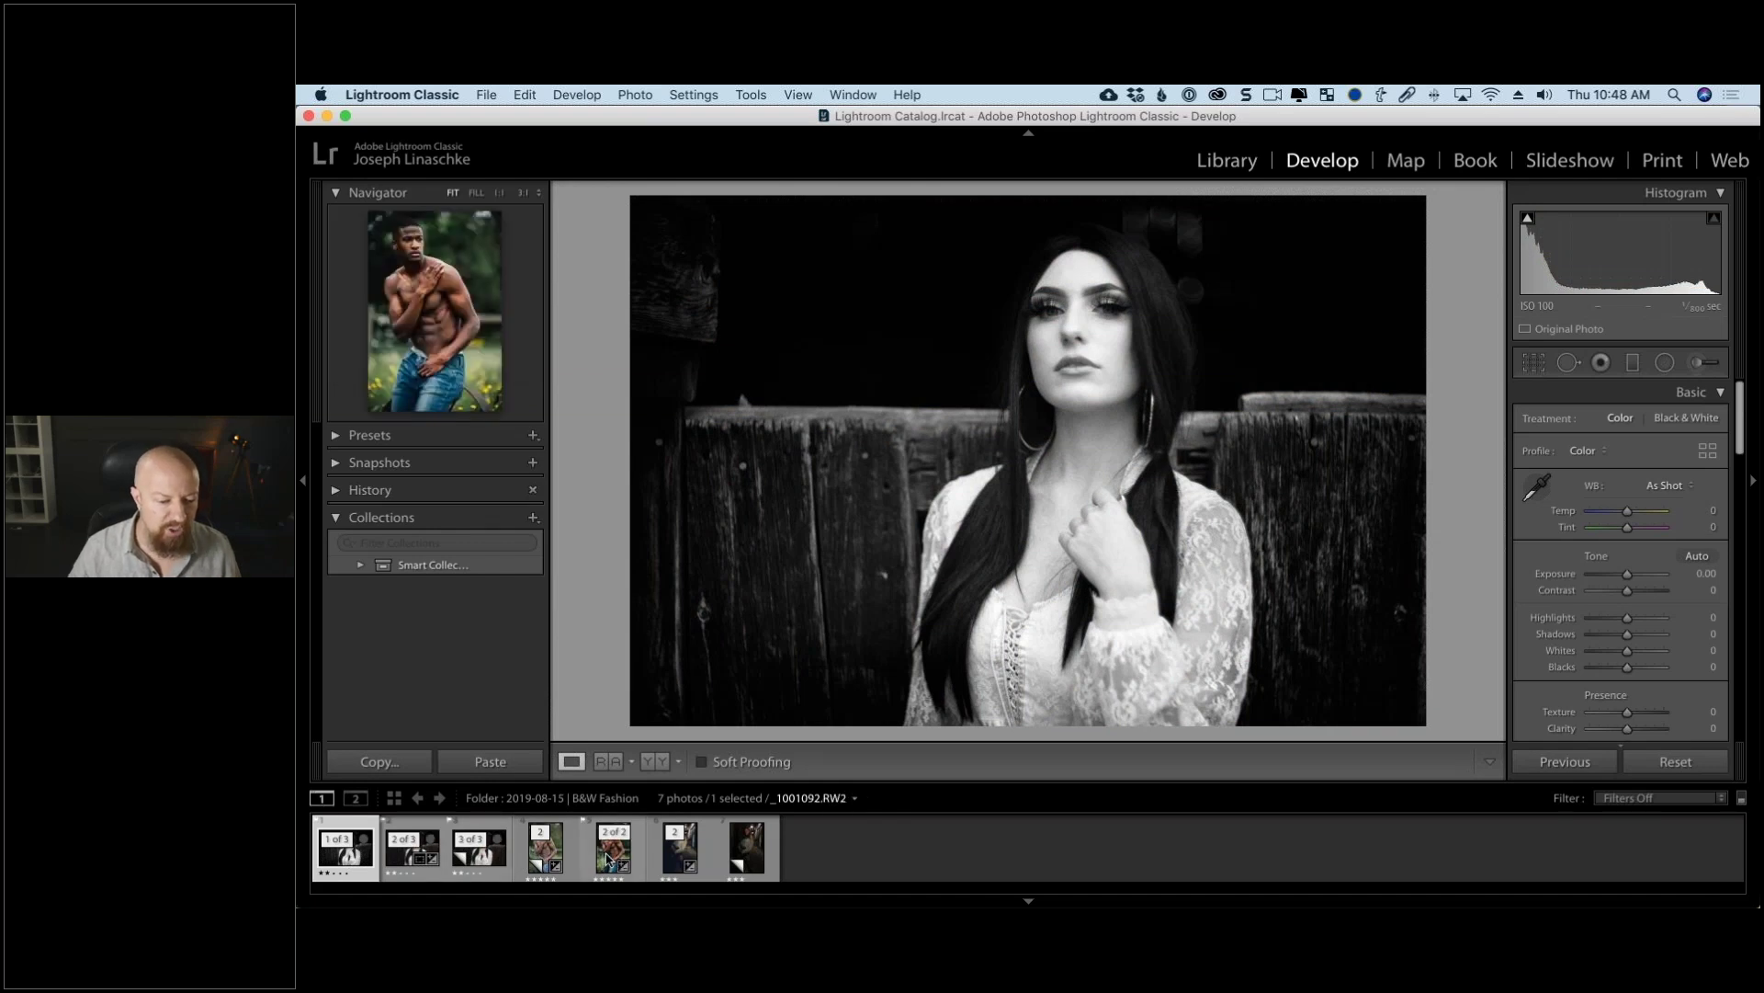
# Step: Select the color virtual copy of the shirtless man's portrait and set its exposure to +0.70
pyautogui.click(563, 858)
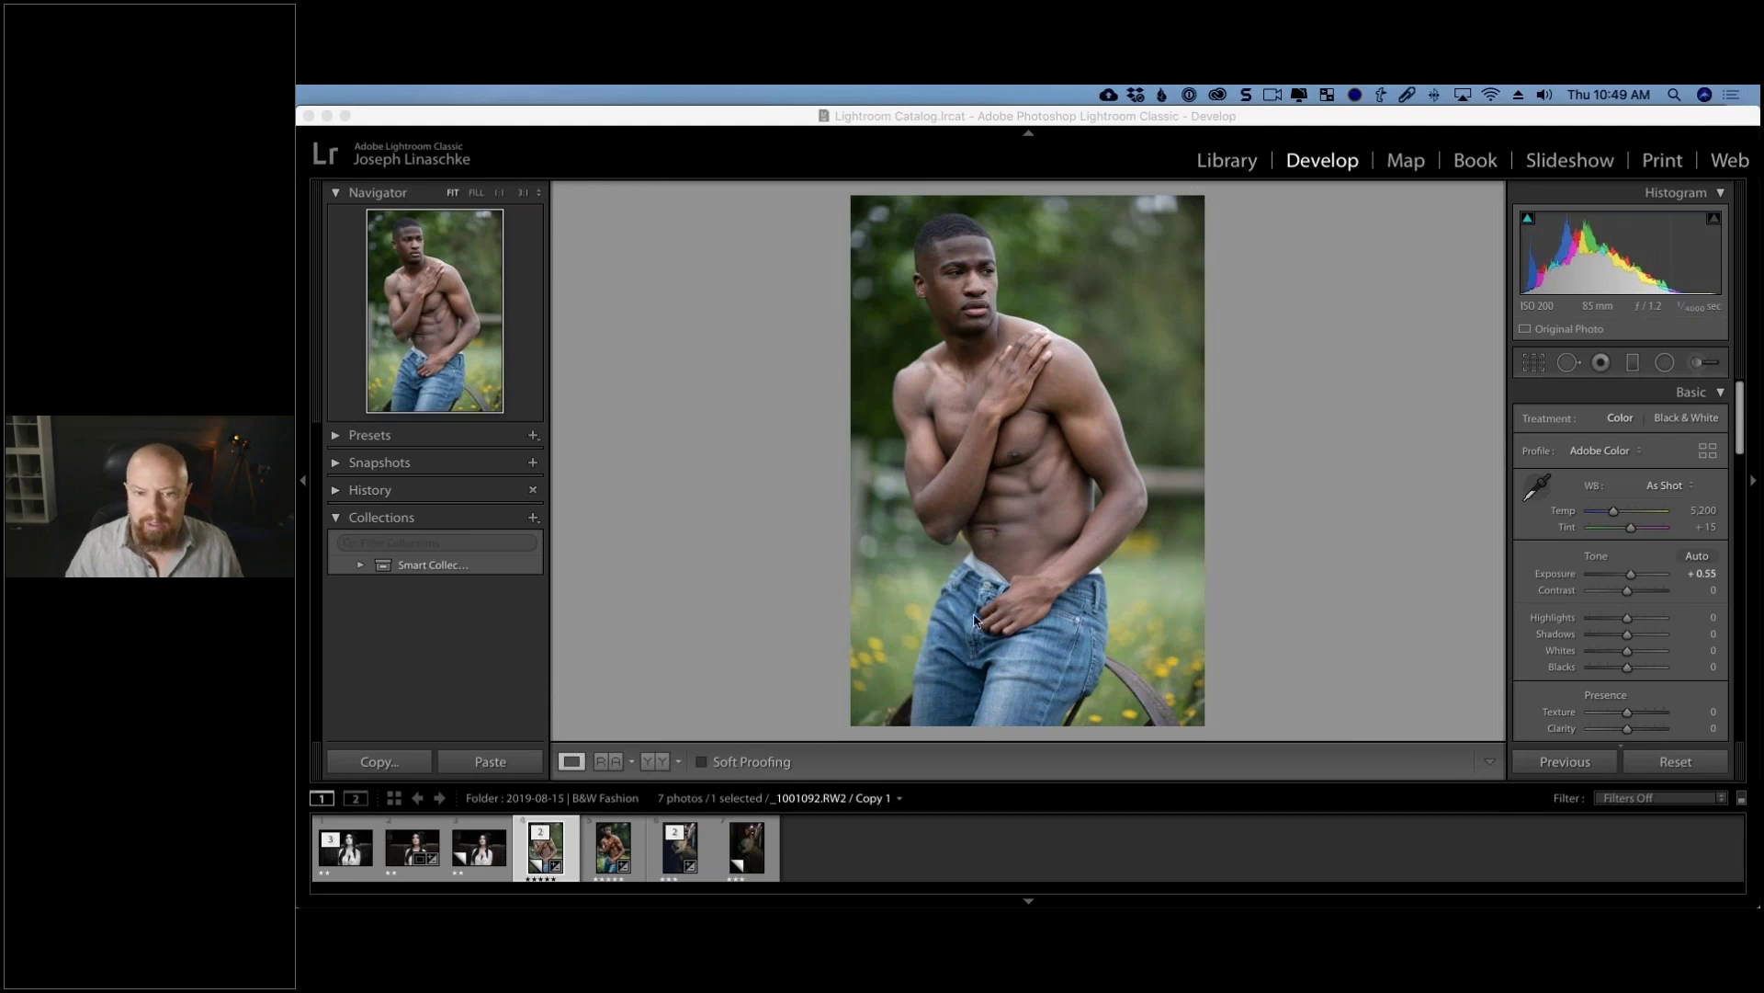
pyautogui.doubleClick(1631, 575)
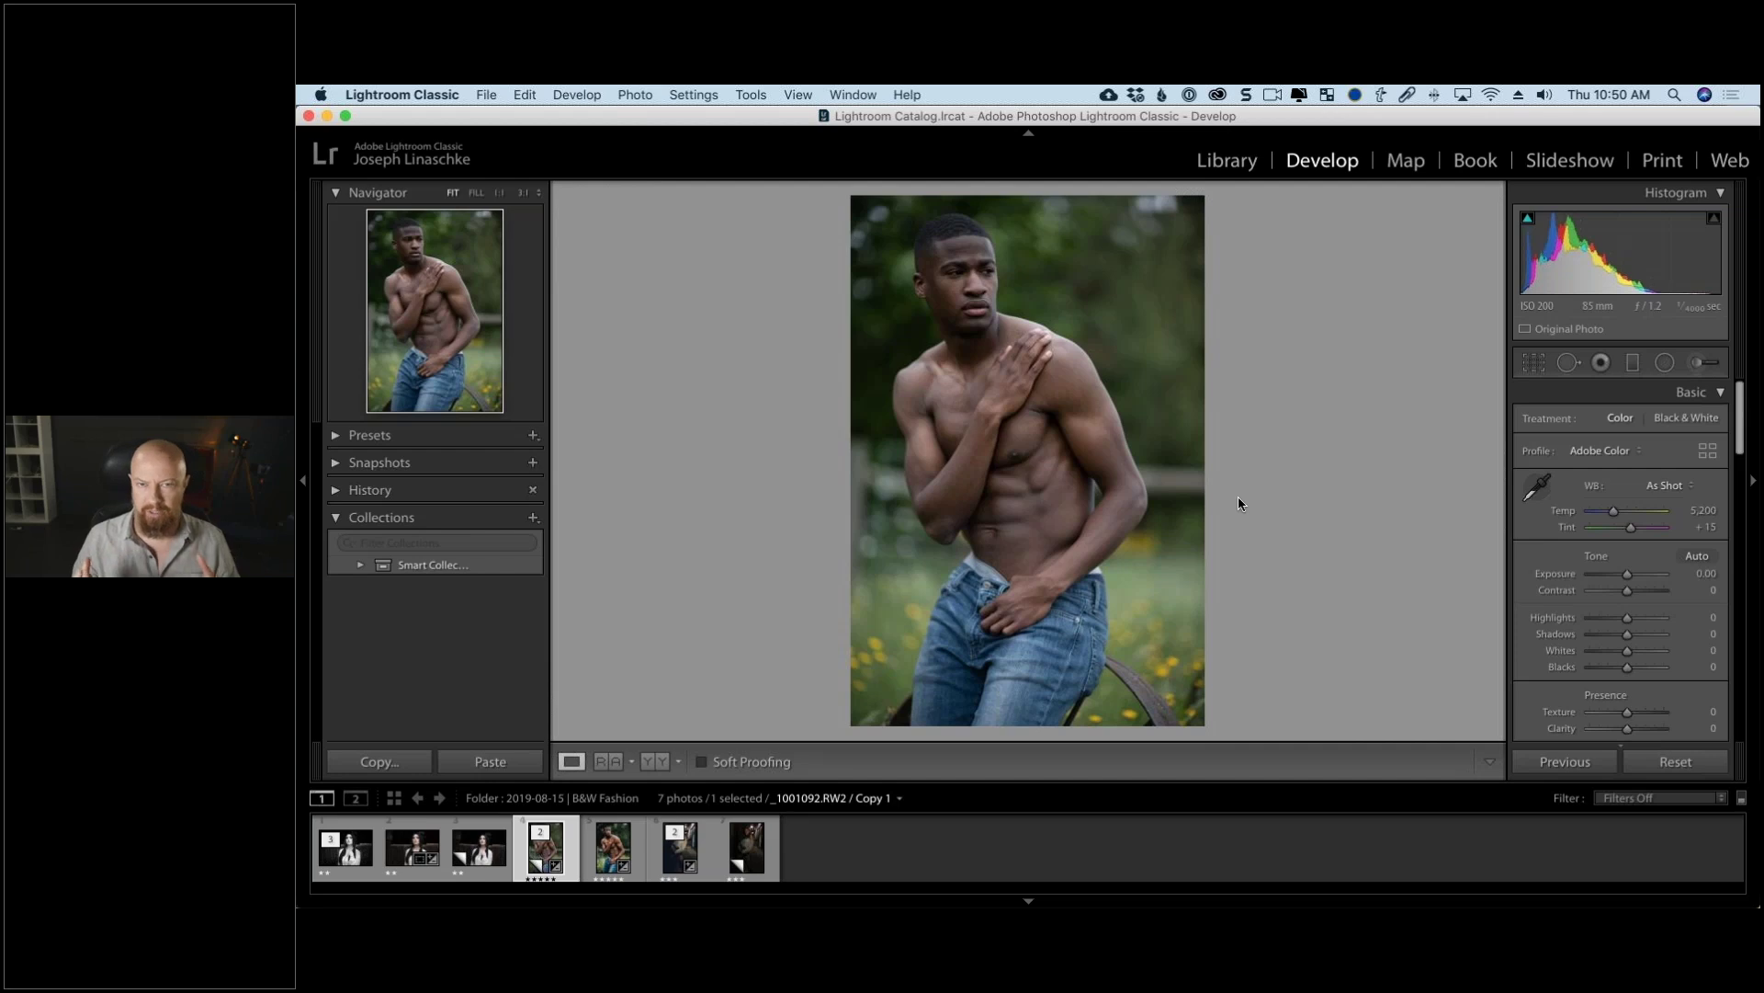
pyautogui.moveTo(1627, 573); pyautogui.dragTo(1648, 579)
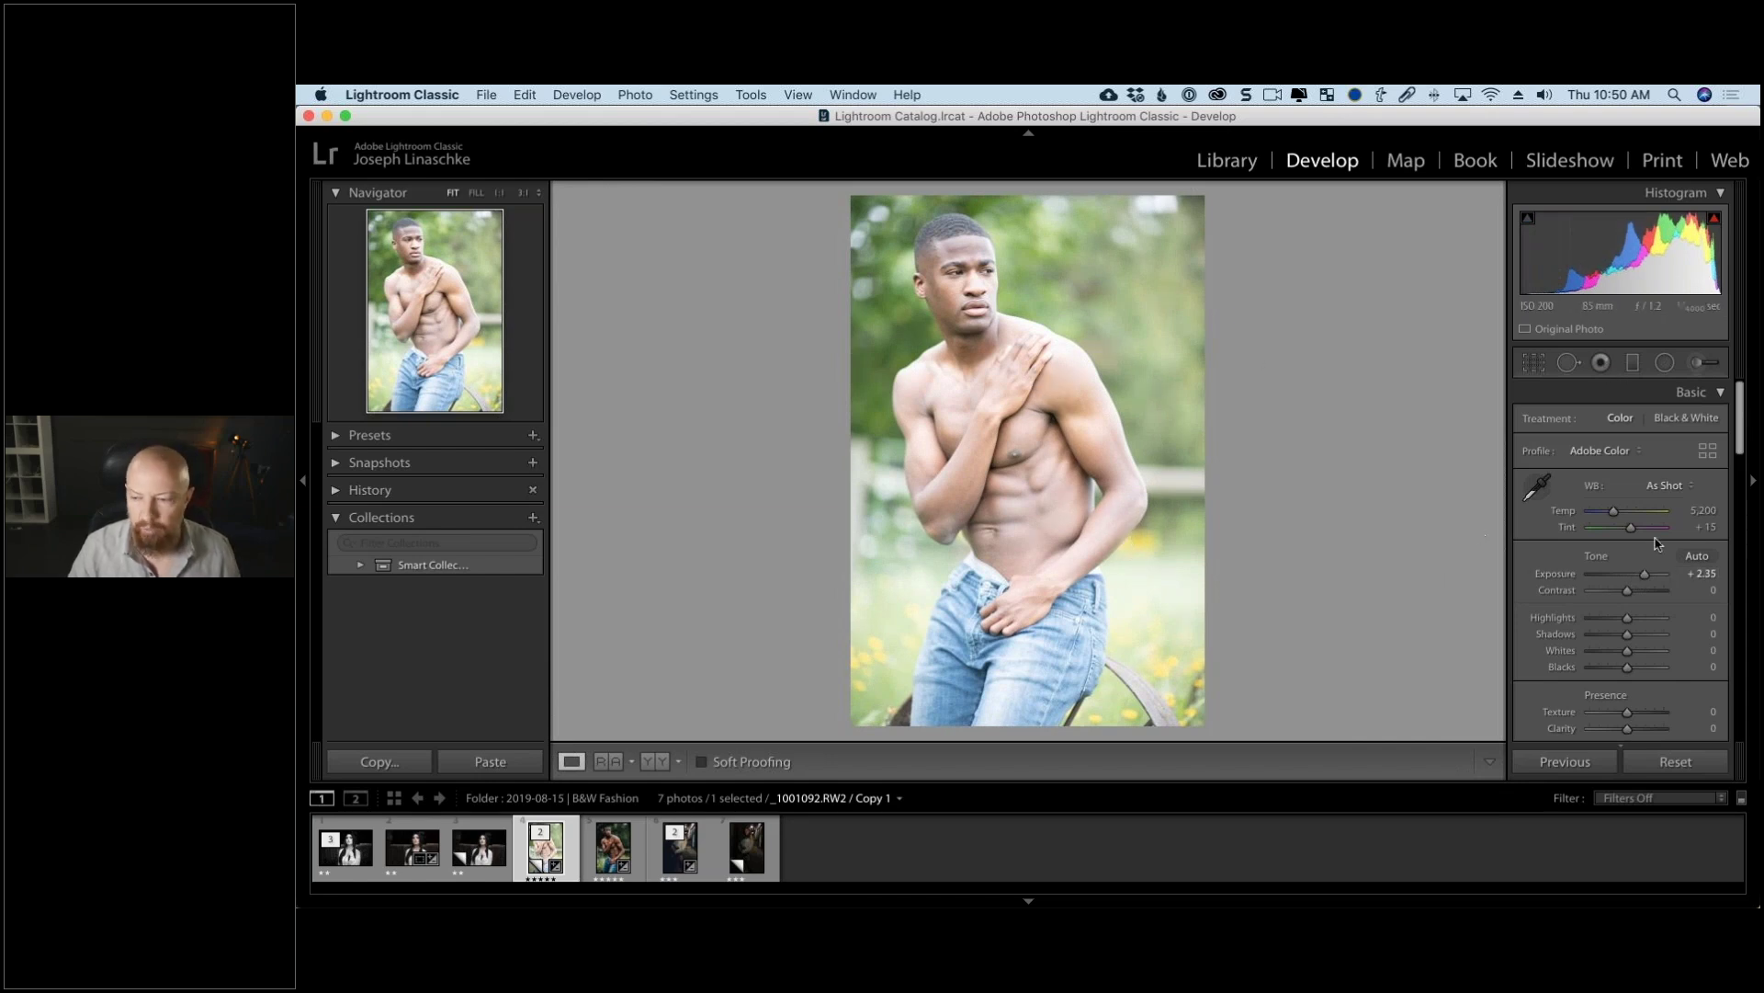
pyautogui.moveTo(1648, 577); pyautogui.dragTo(1634, 577)
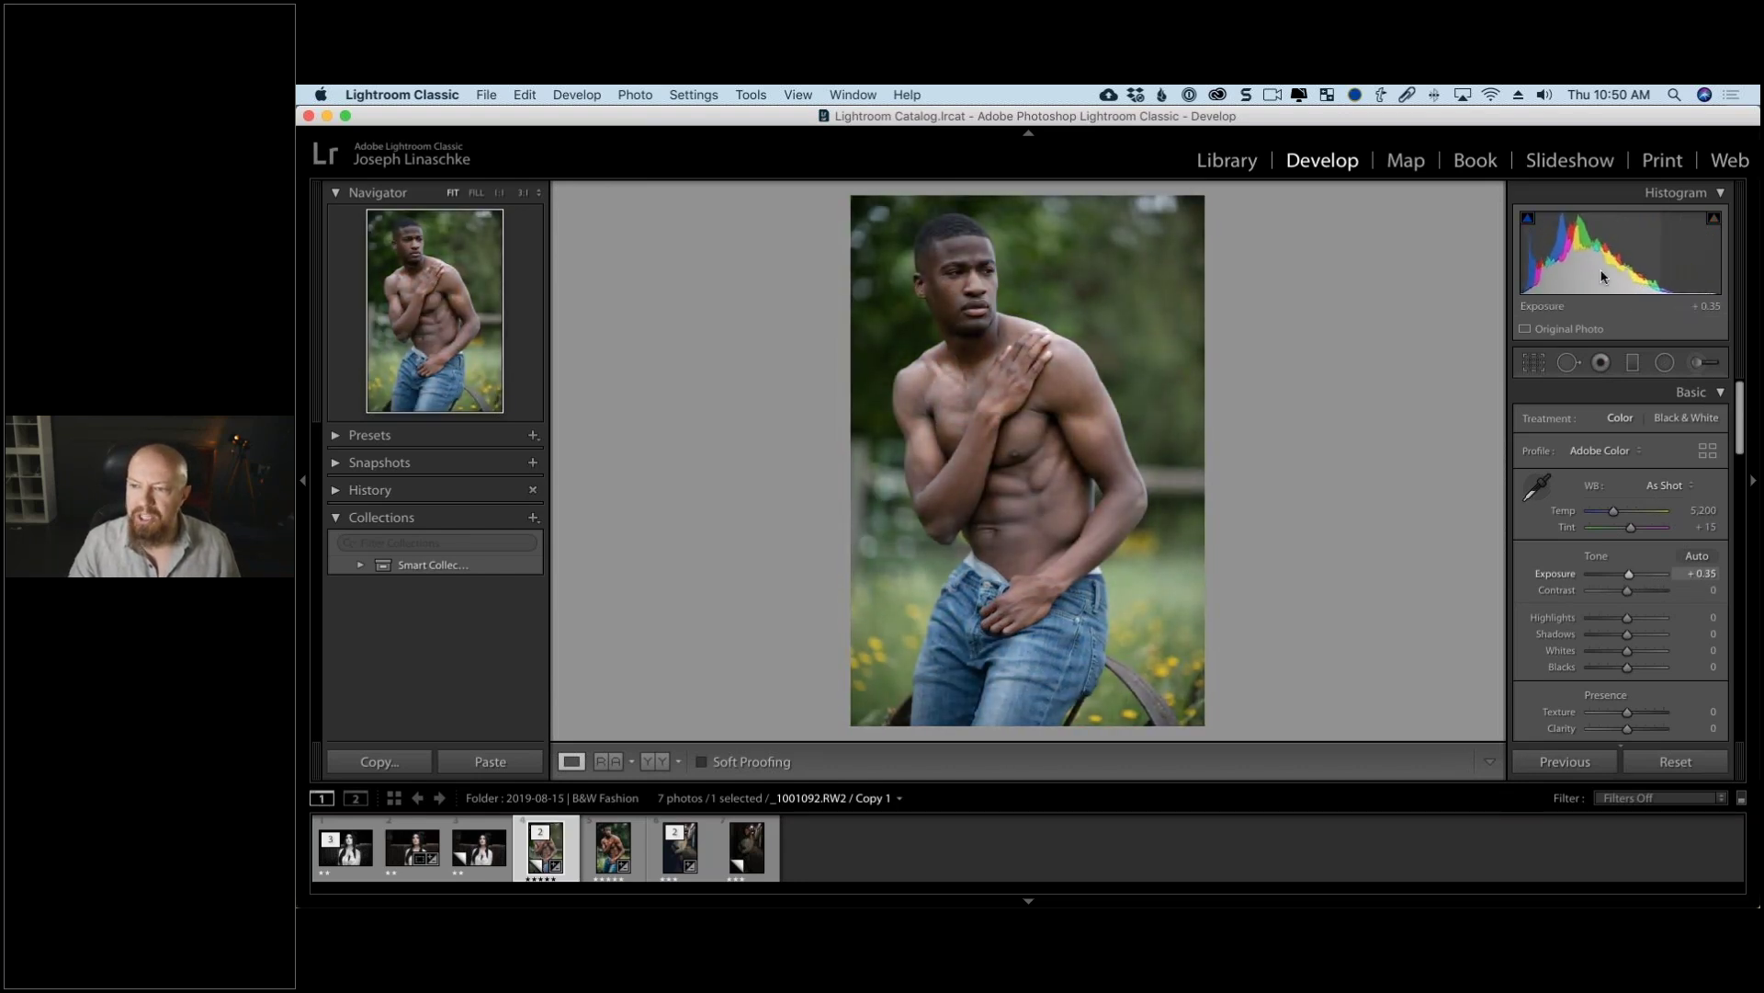
pyautogui.moveTo(1630, 575); pyautogui.dragTo(1632, 578)
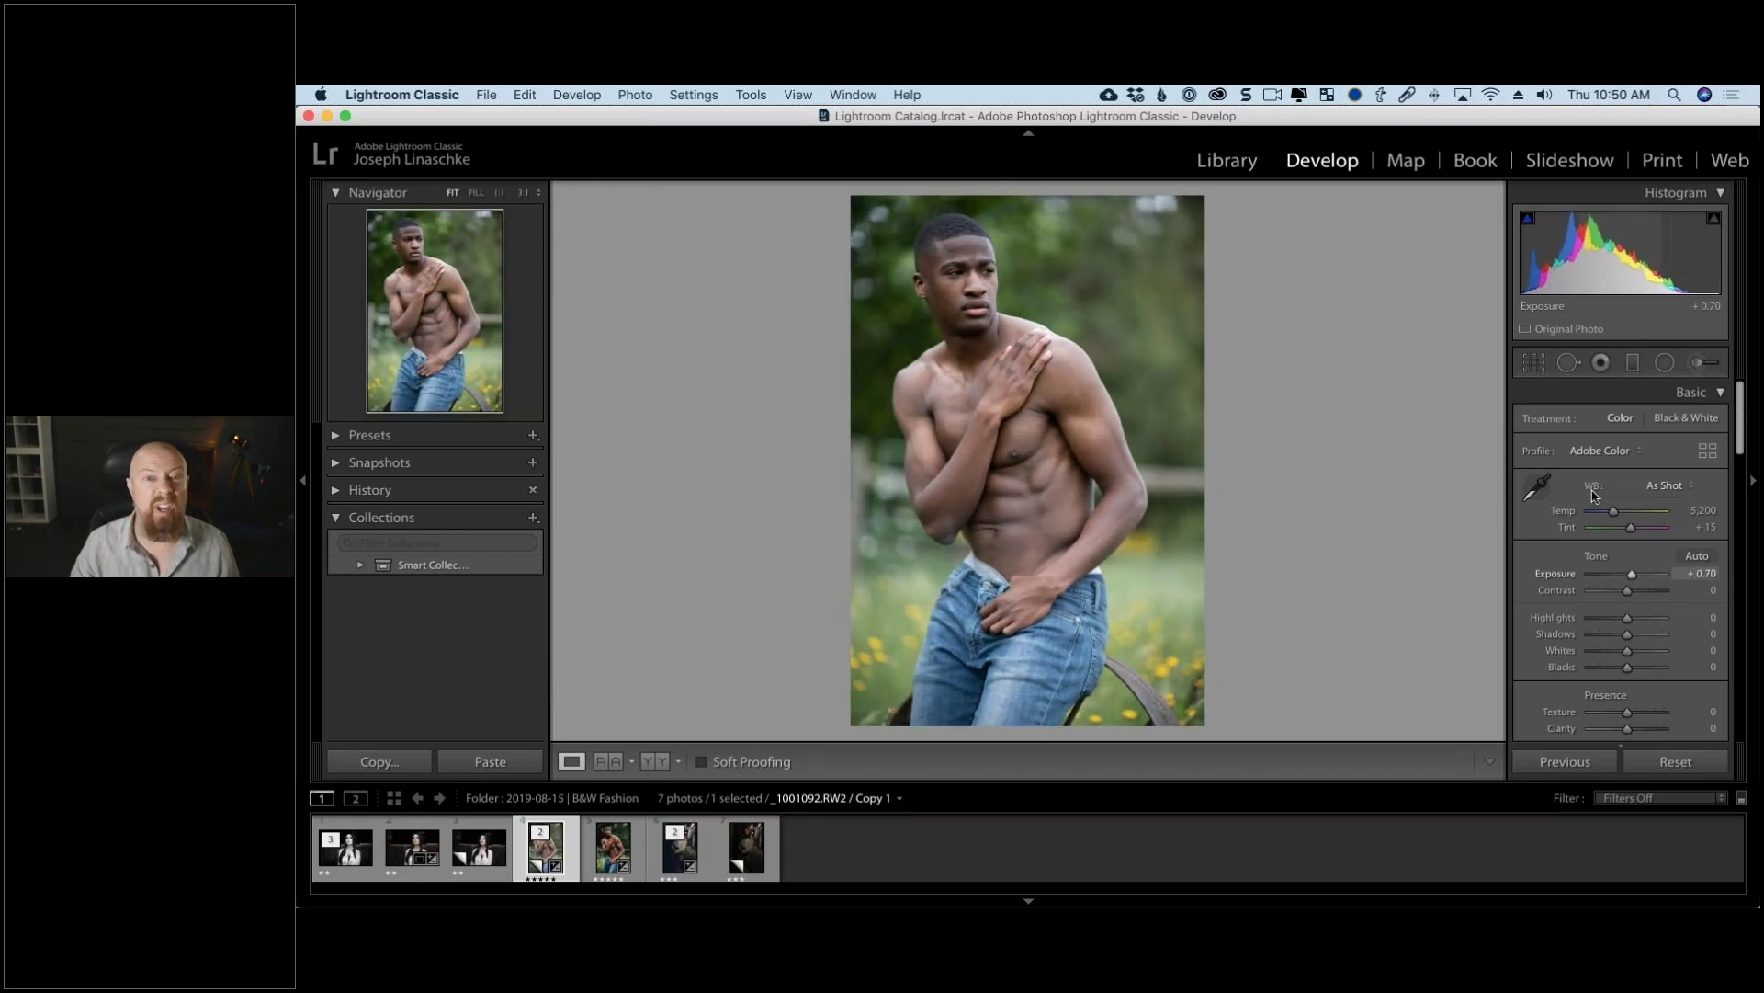
# Step: Open the shirtless man's portrait as a Smart Object in Photoshop
pyautogui.rightClick(1048, 331)
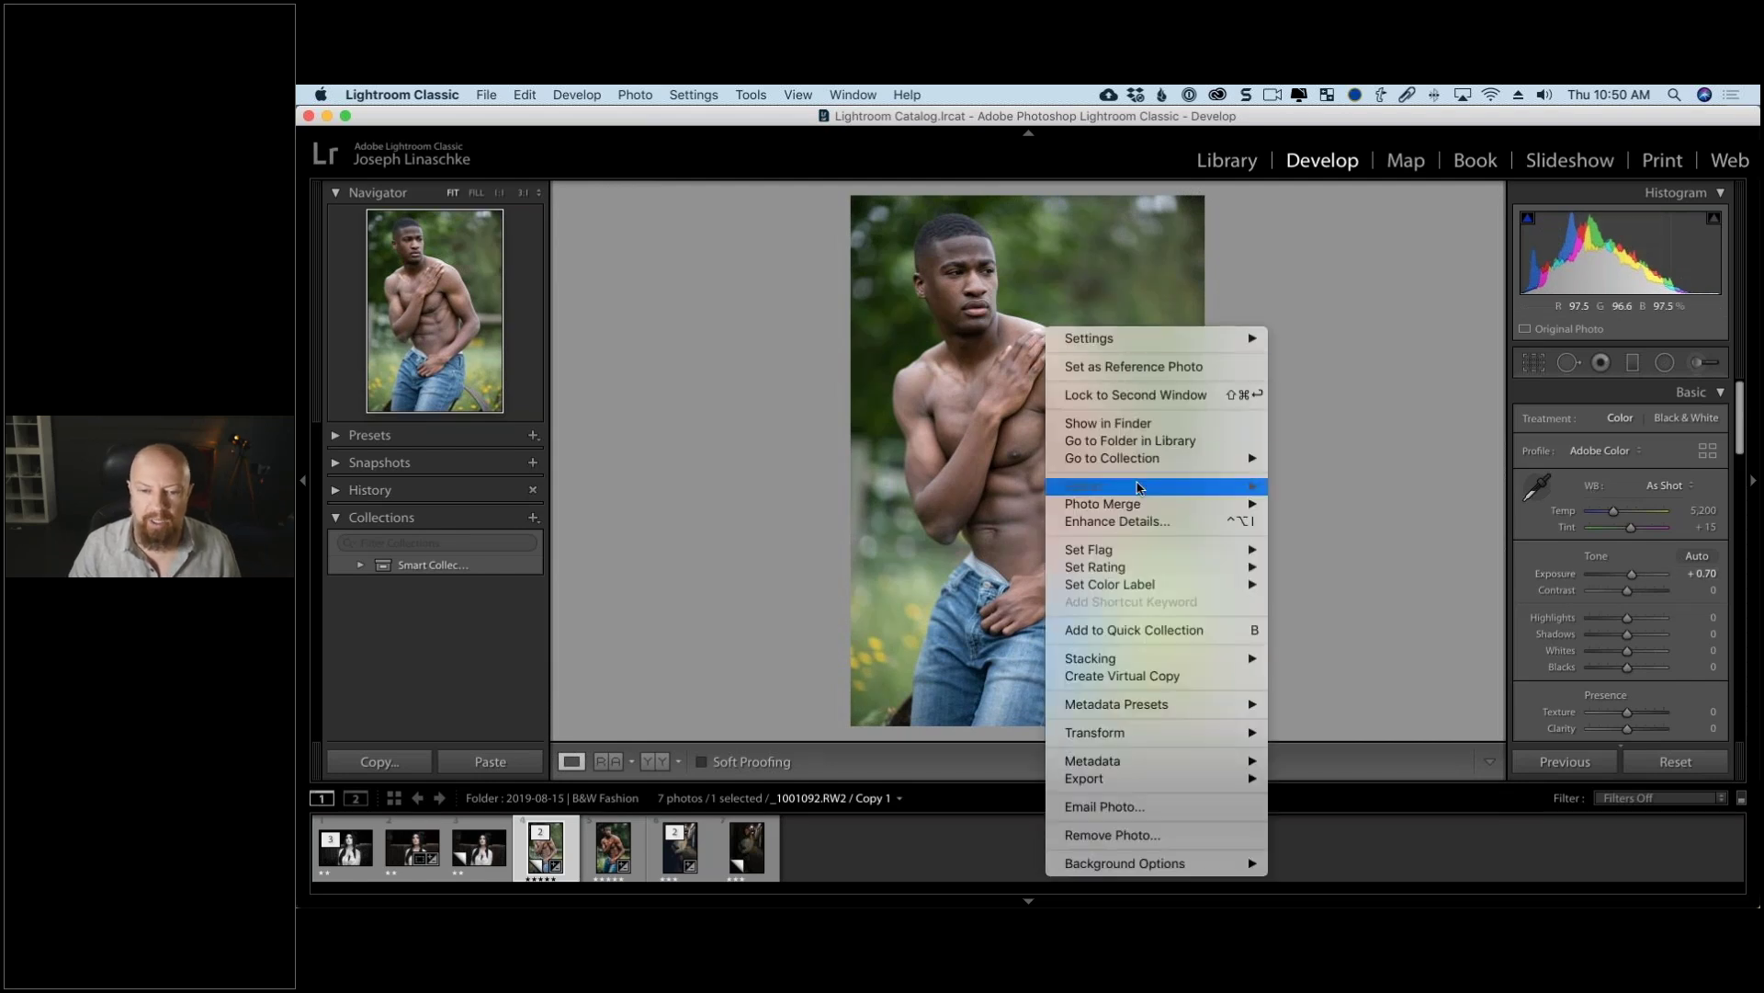
pyautogui.moveTo(1140, 489)
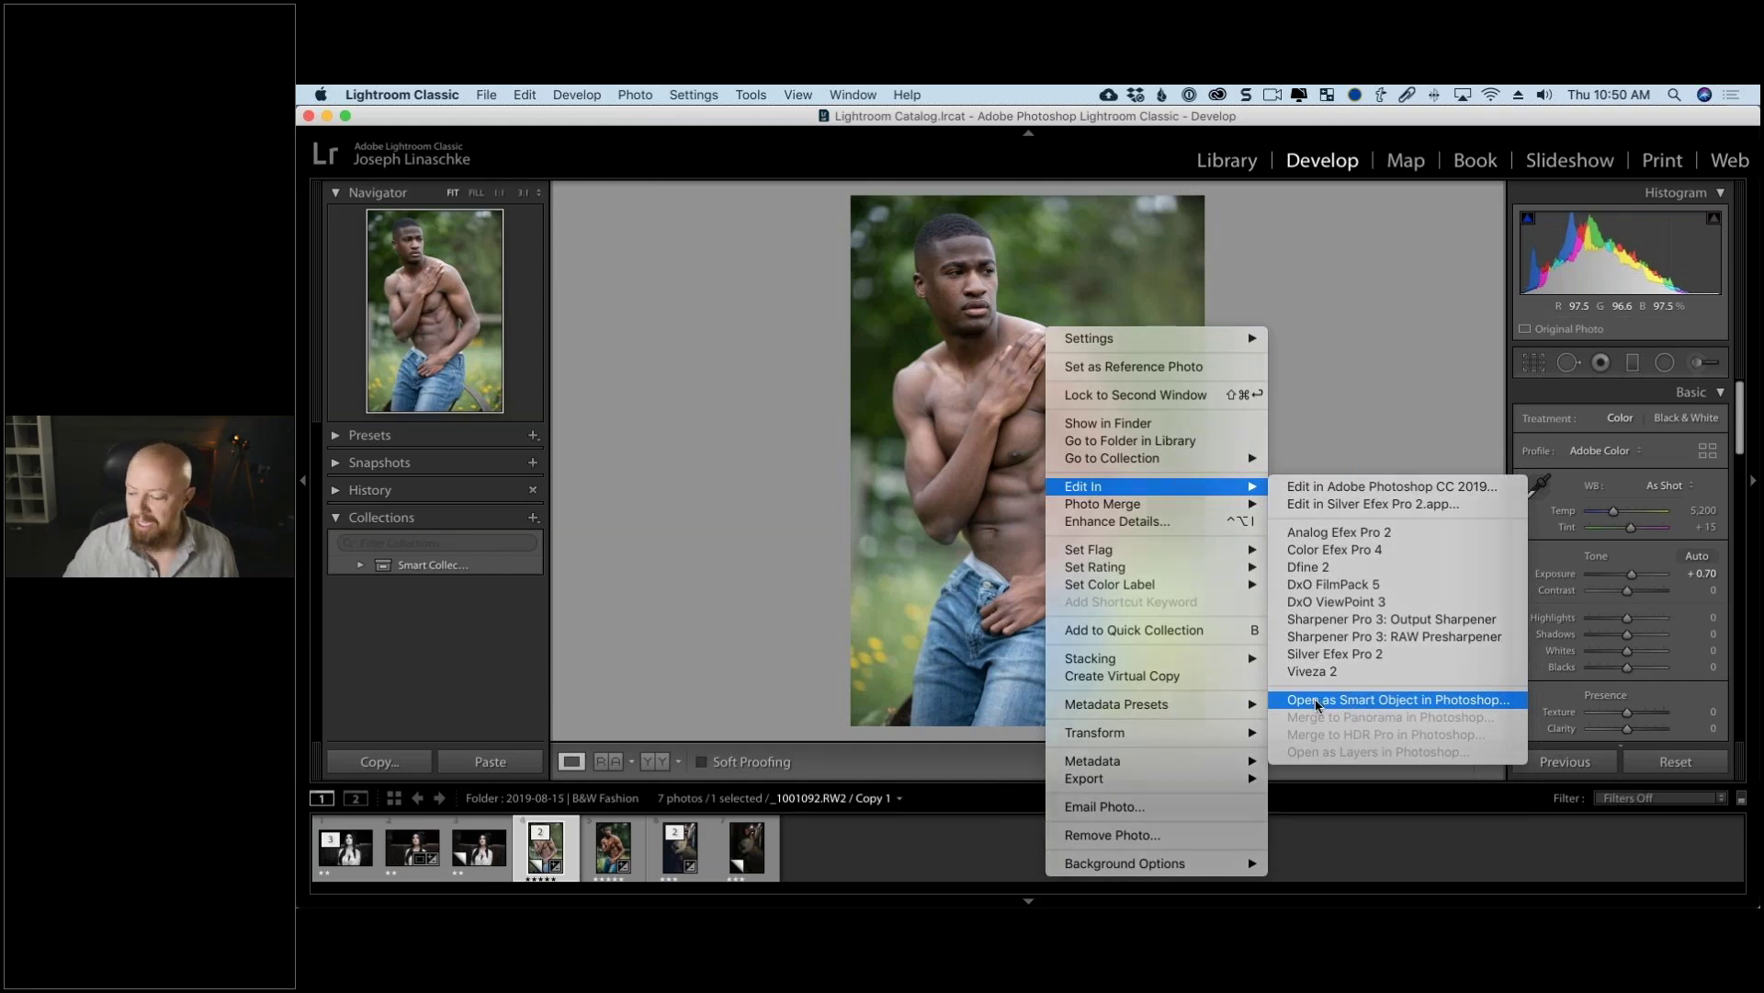
pyautogui.click(1317, 704)
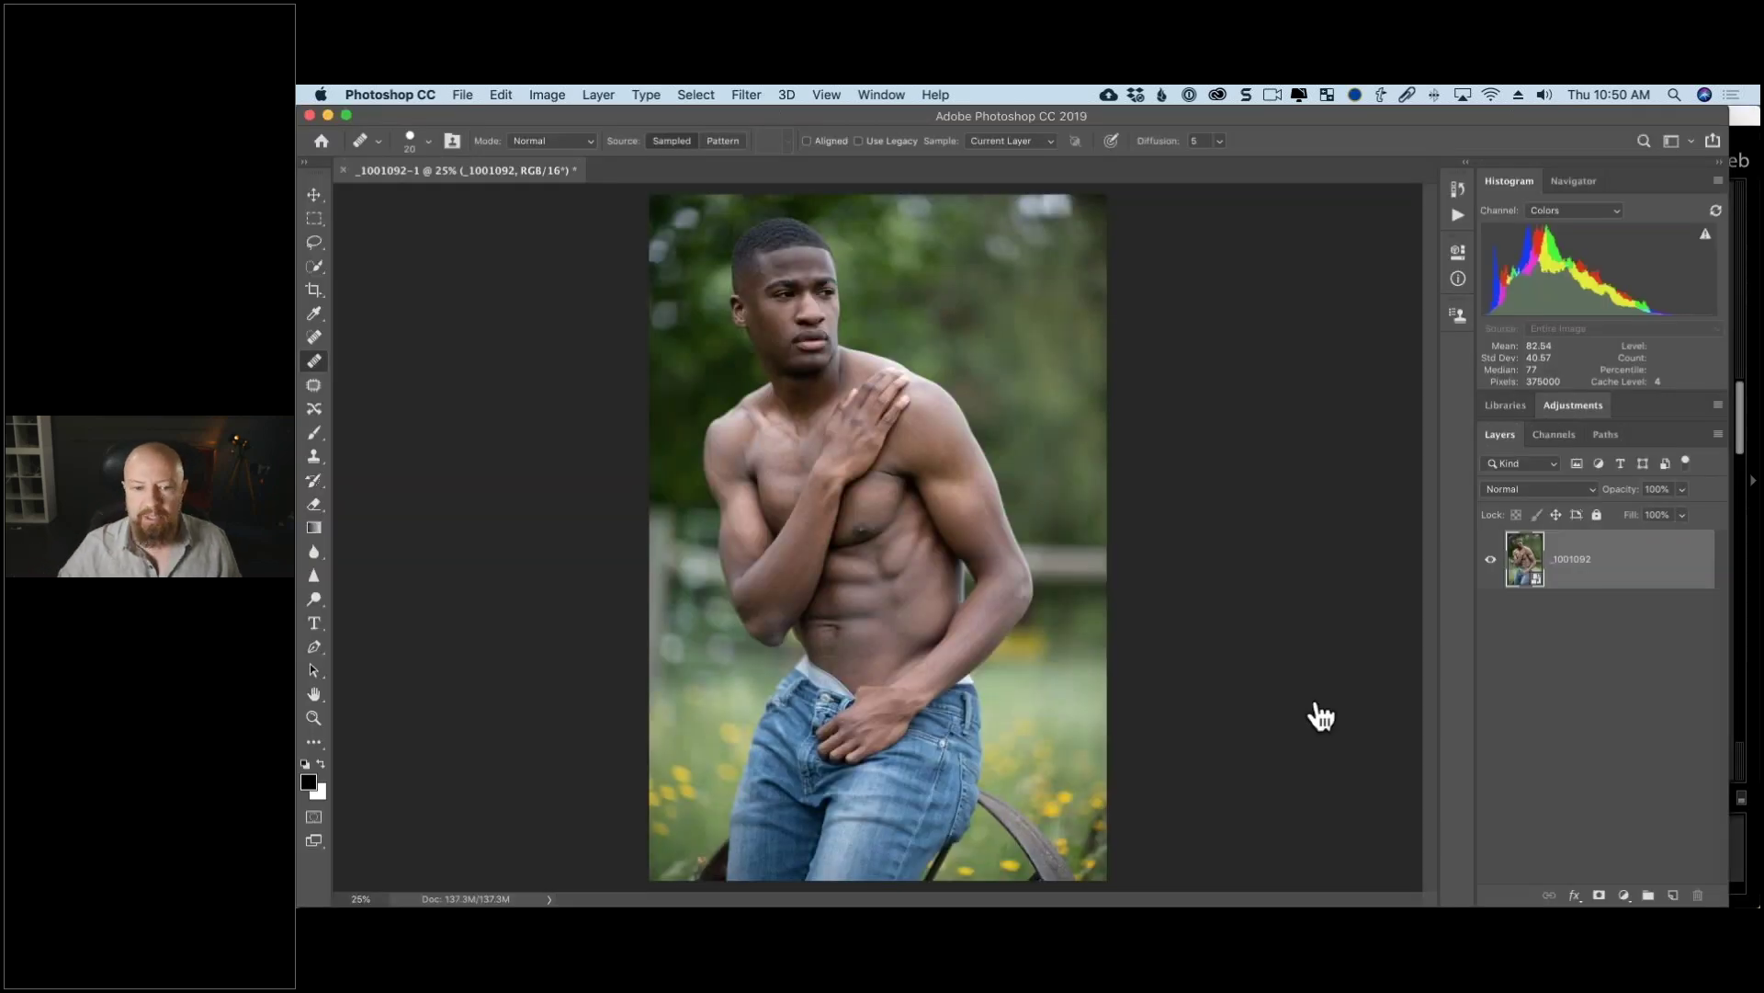
# Step: Open the smart object's raw settings in Camera Raw, set the exposure to +0.50, and accept the change
pyautogui.doubleClick(1526, 569)
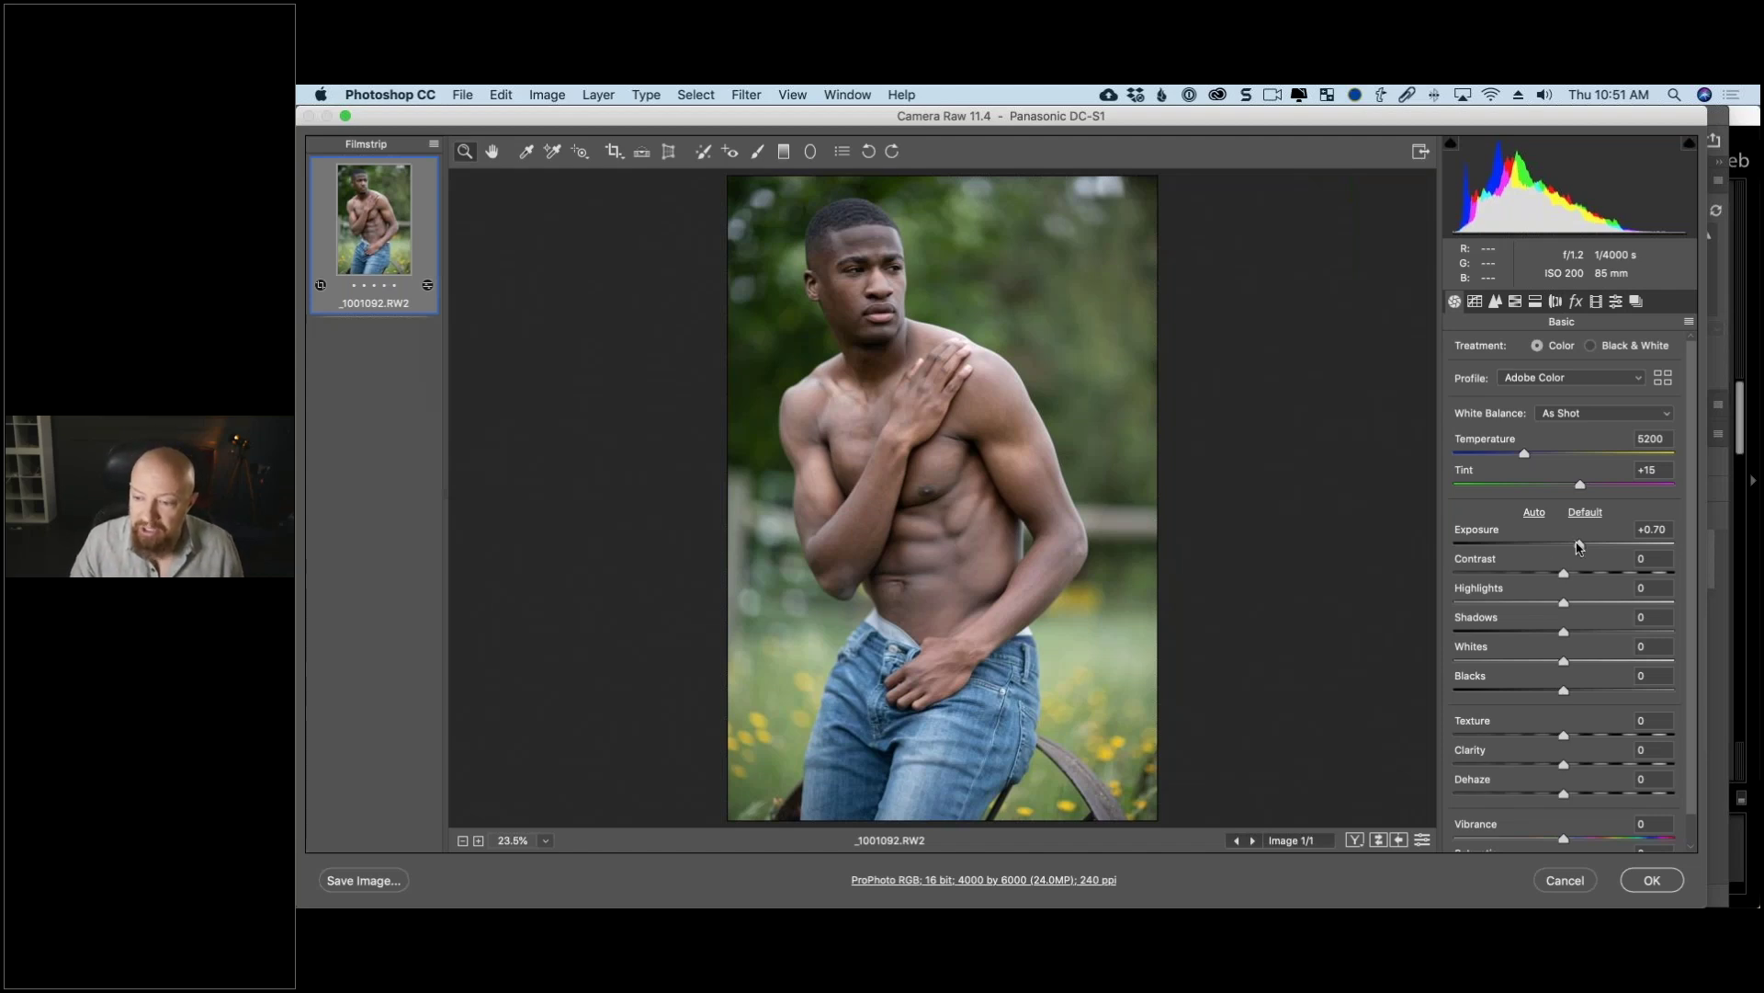
pyautogui.moveTo(1577, 544); pyautogui.dragTo(1574, 544)
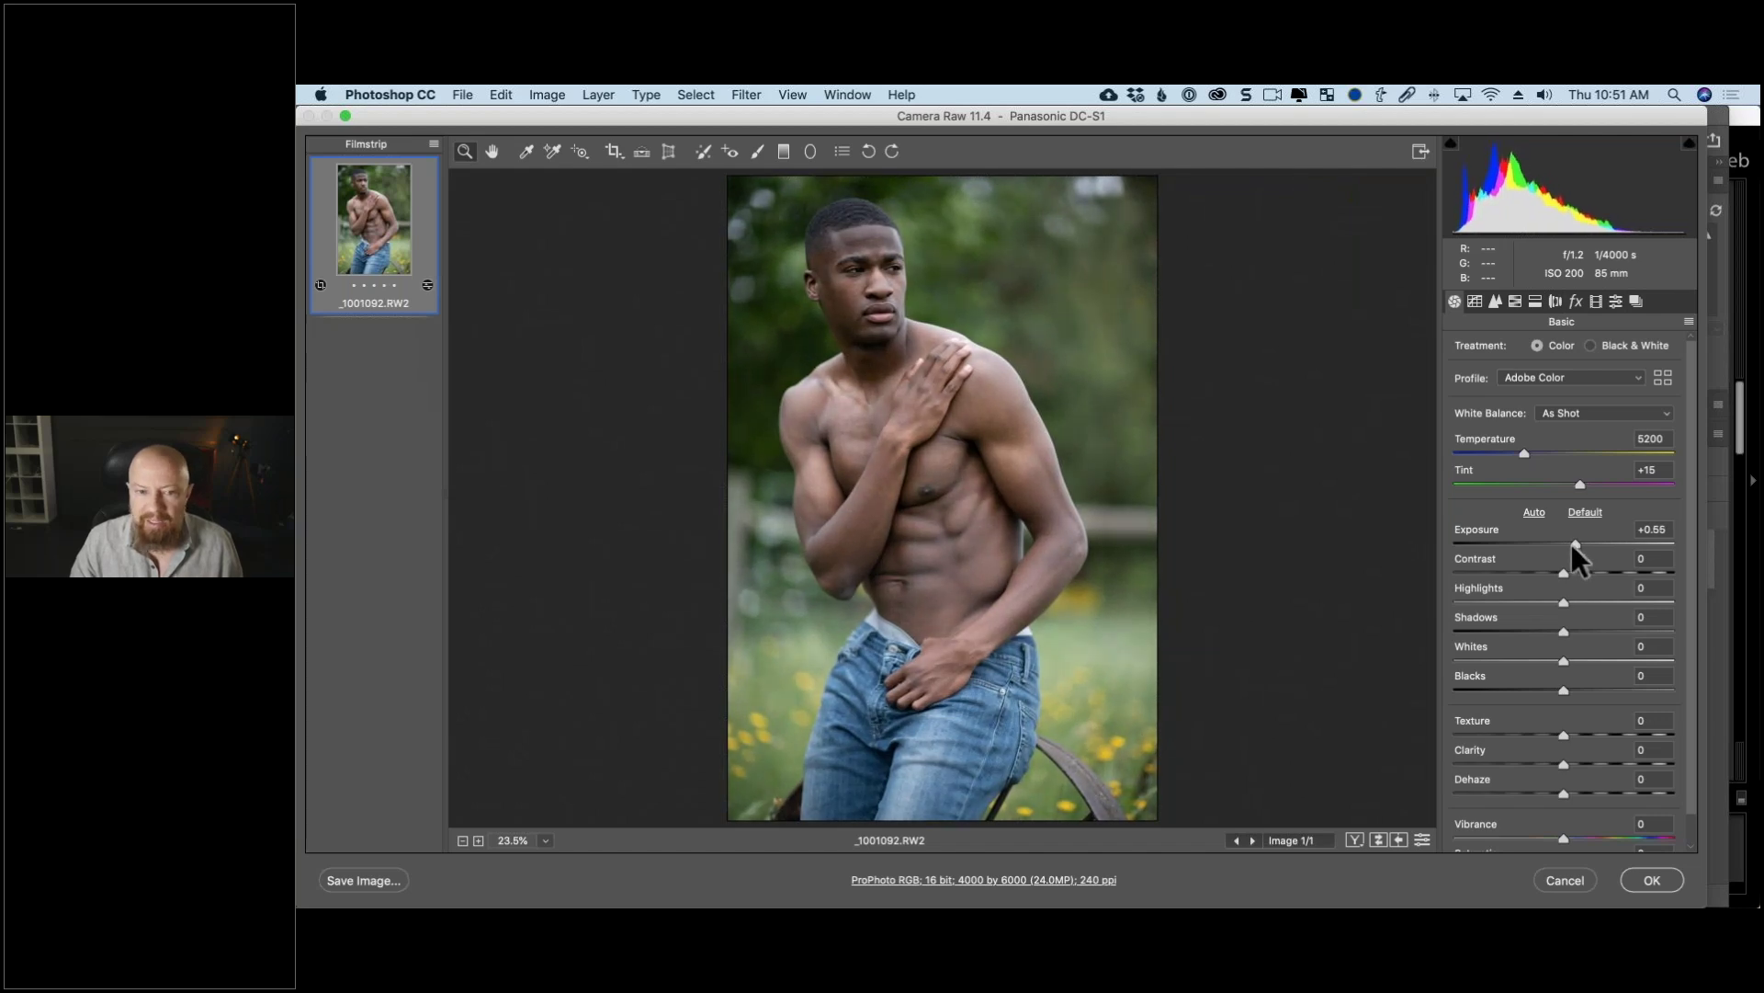
pyautogui.click(1570, 543)
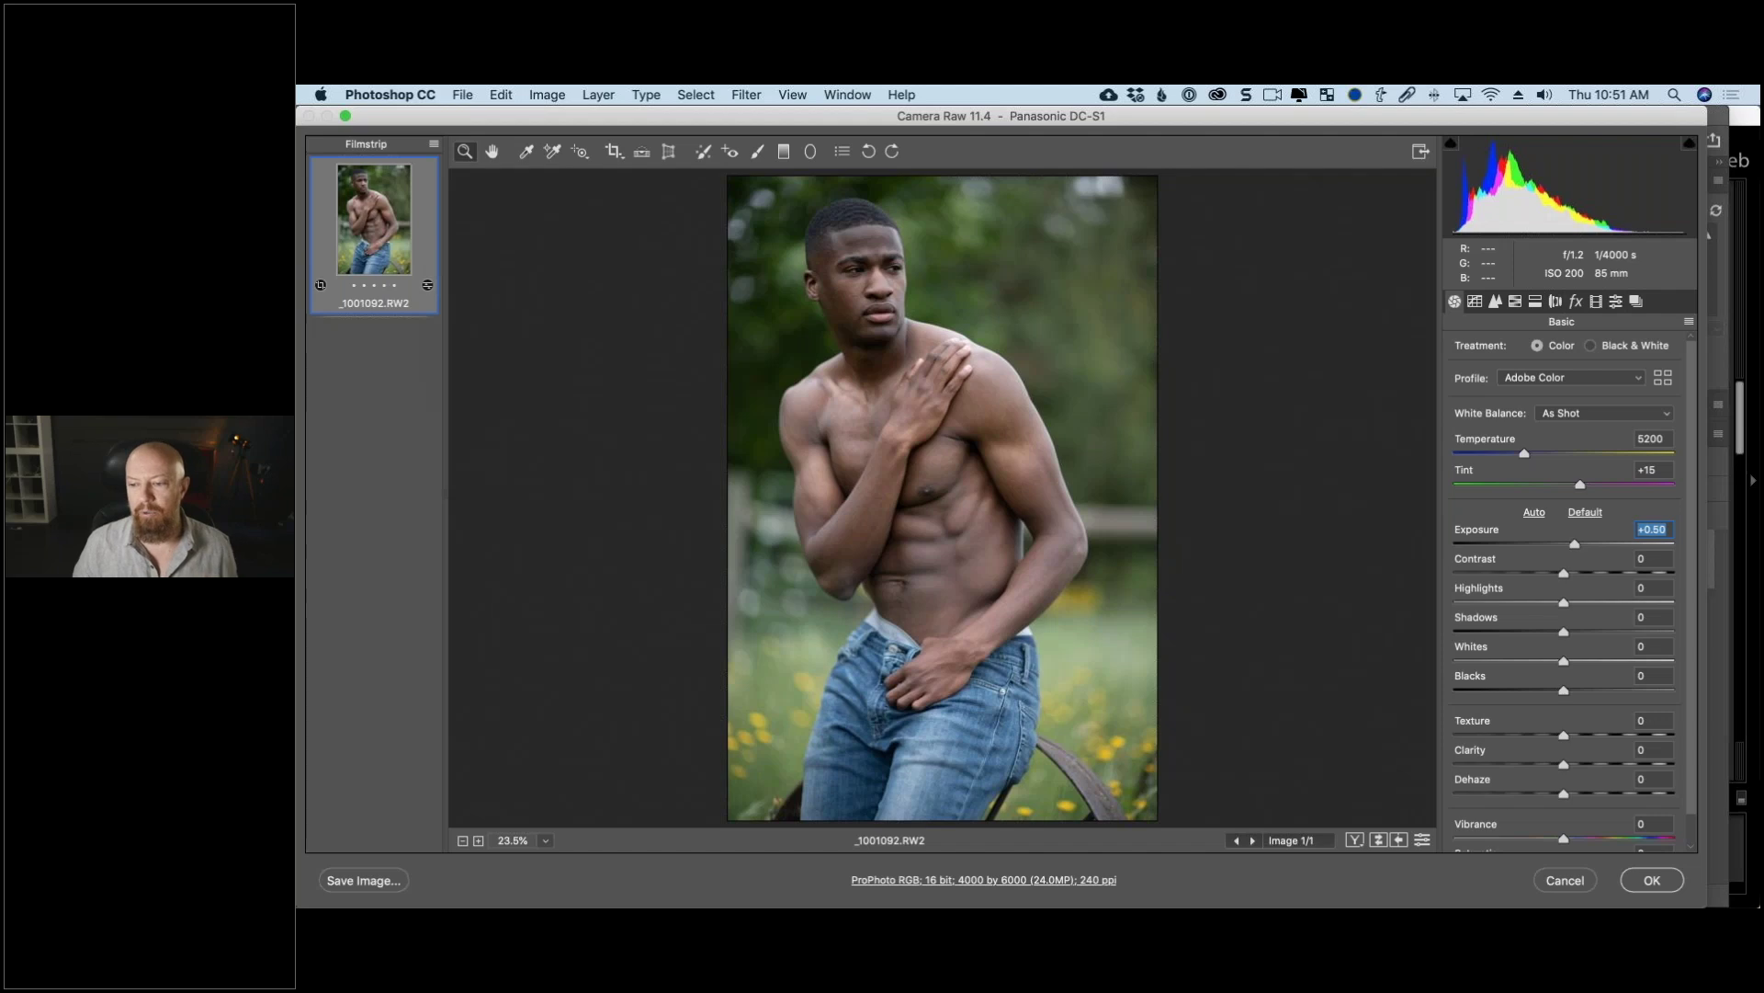
pyautogui.click(1651, 880)
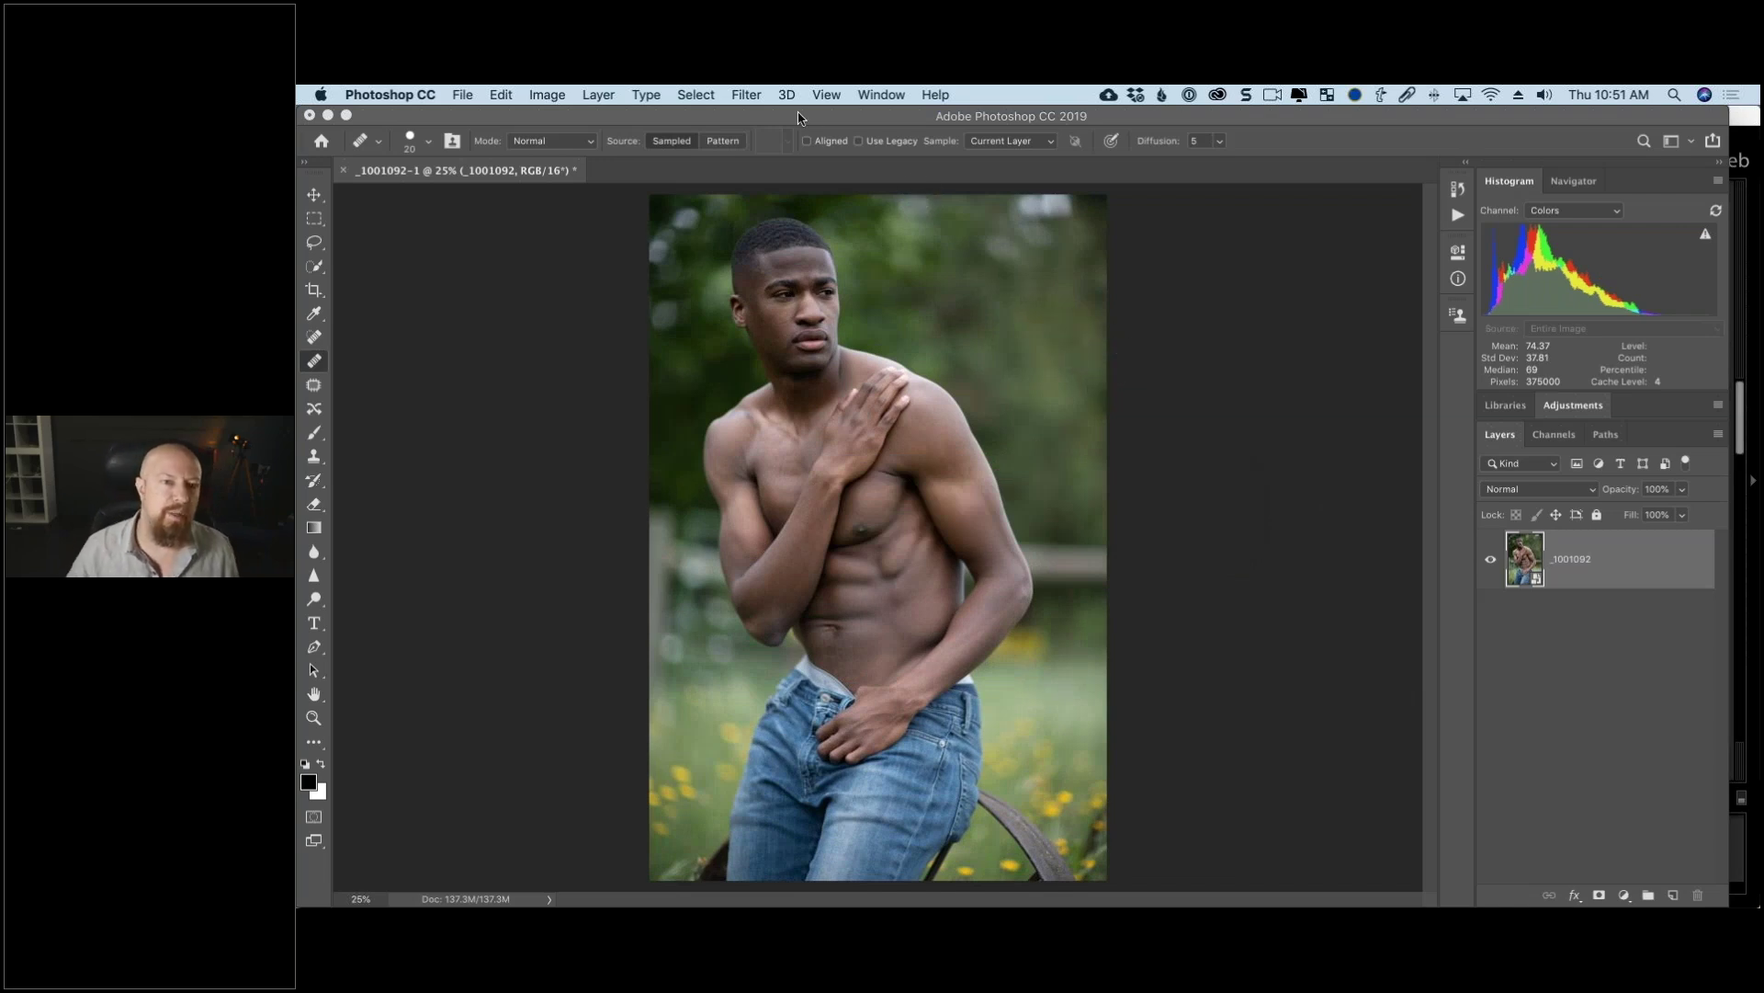
# Step: Launch the Silver Efex Pro 2 filter on the smart object, accept the warning, and show all presets
pyautogui.click(755, 93)
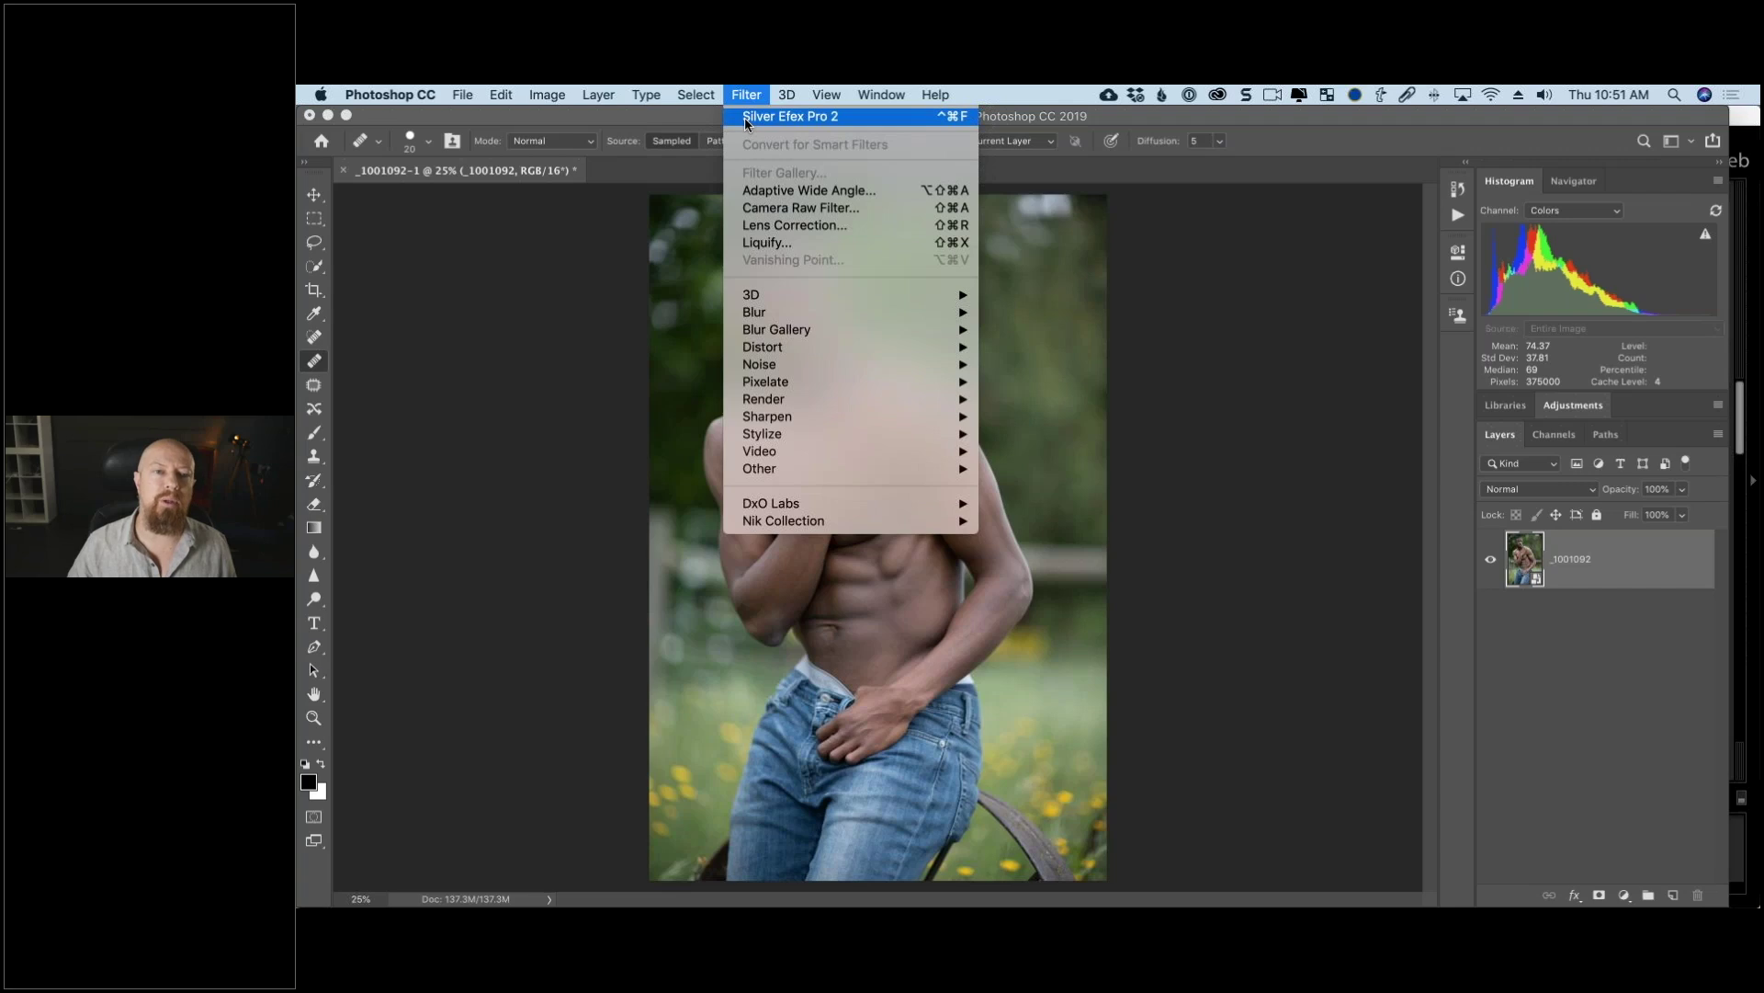
pyautogui.click(746, 122)
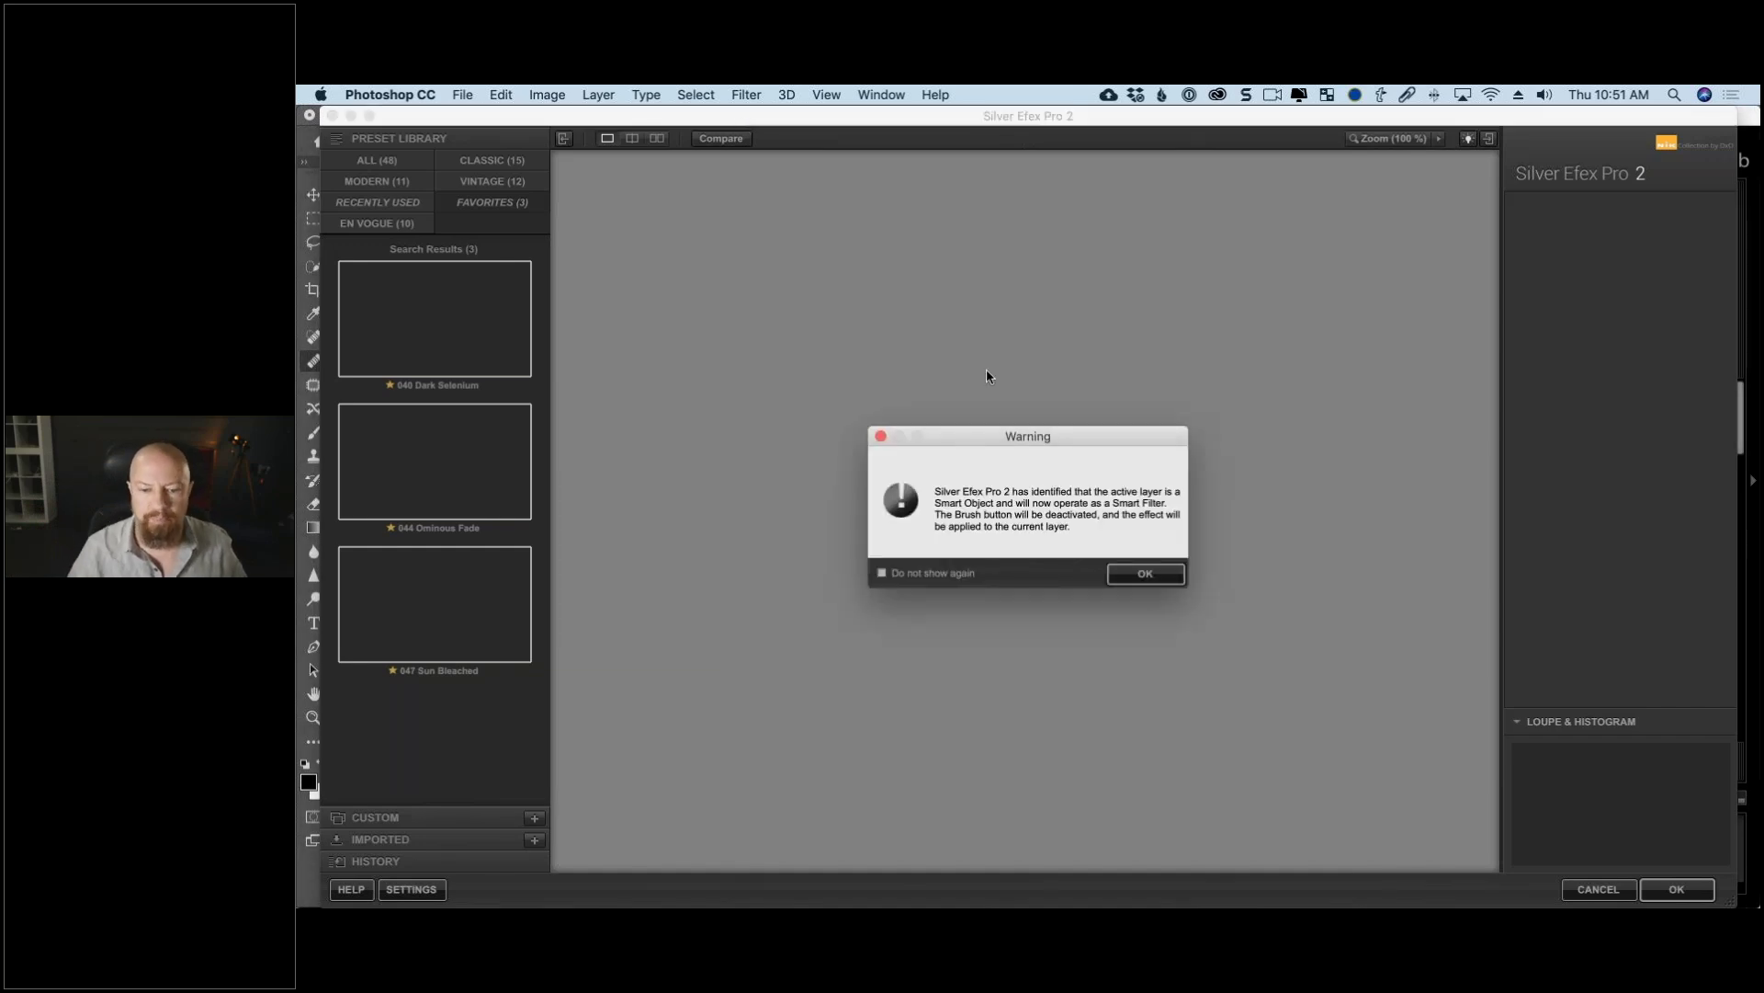
pyautogui.click(1145, 573)
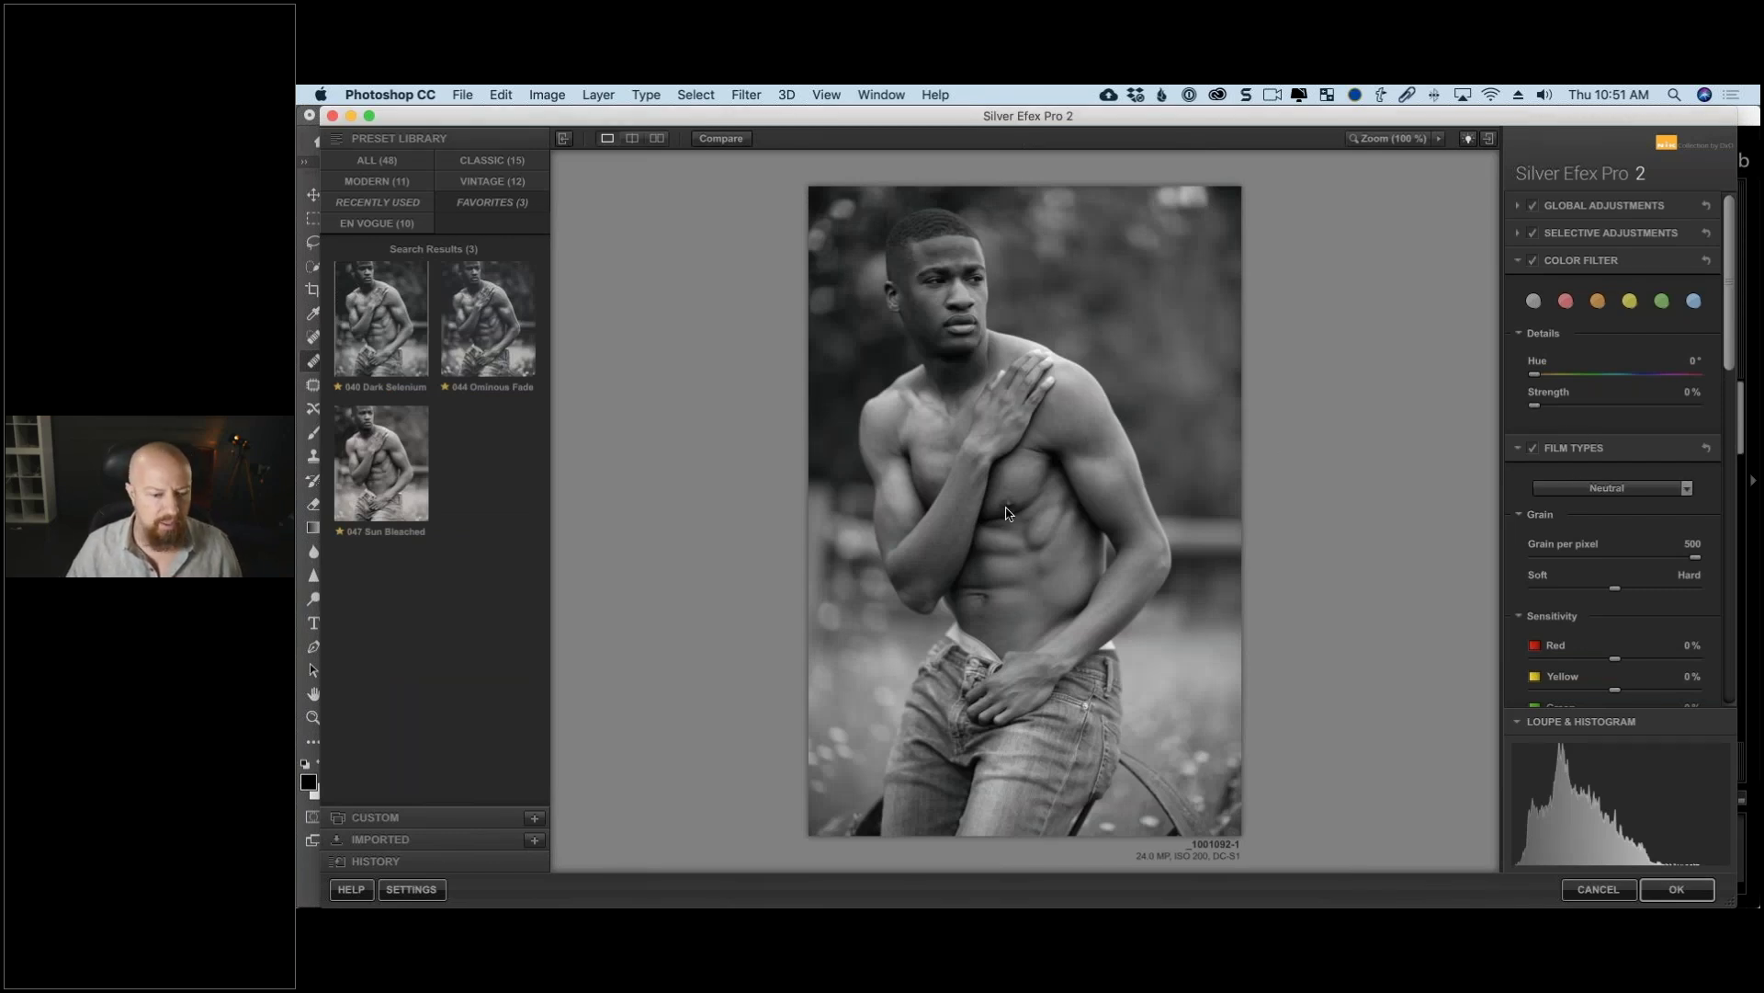
pyautogui.click(377, 161)
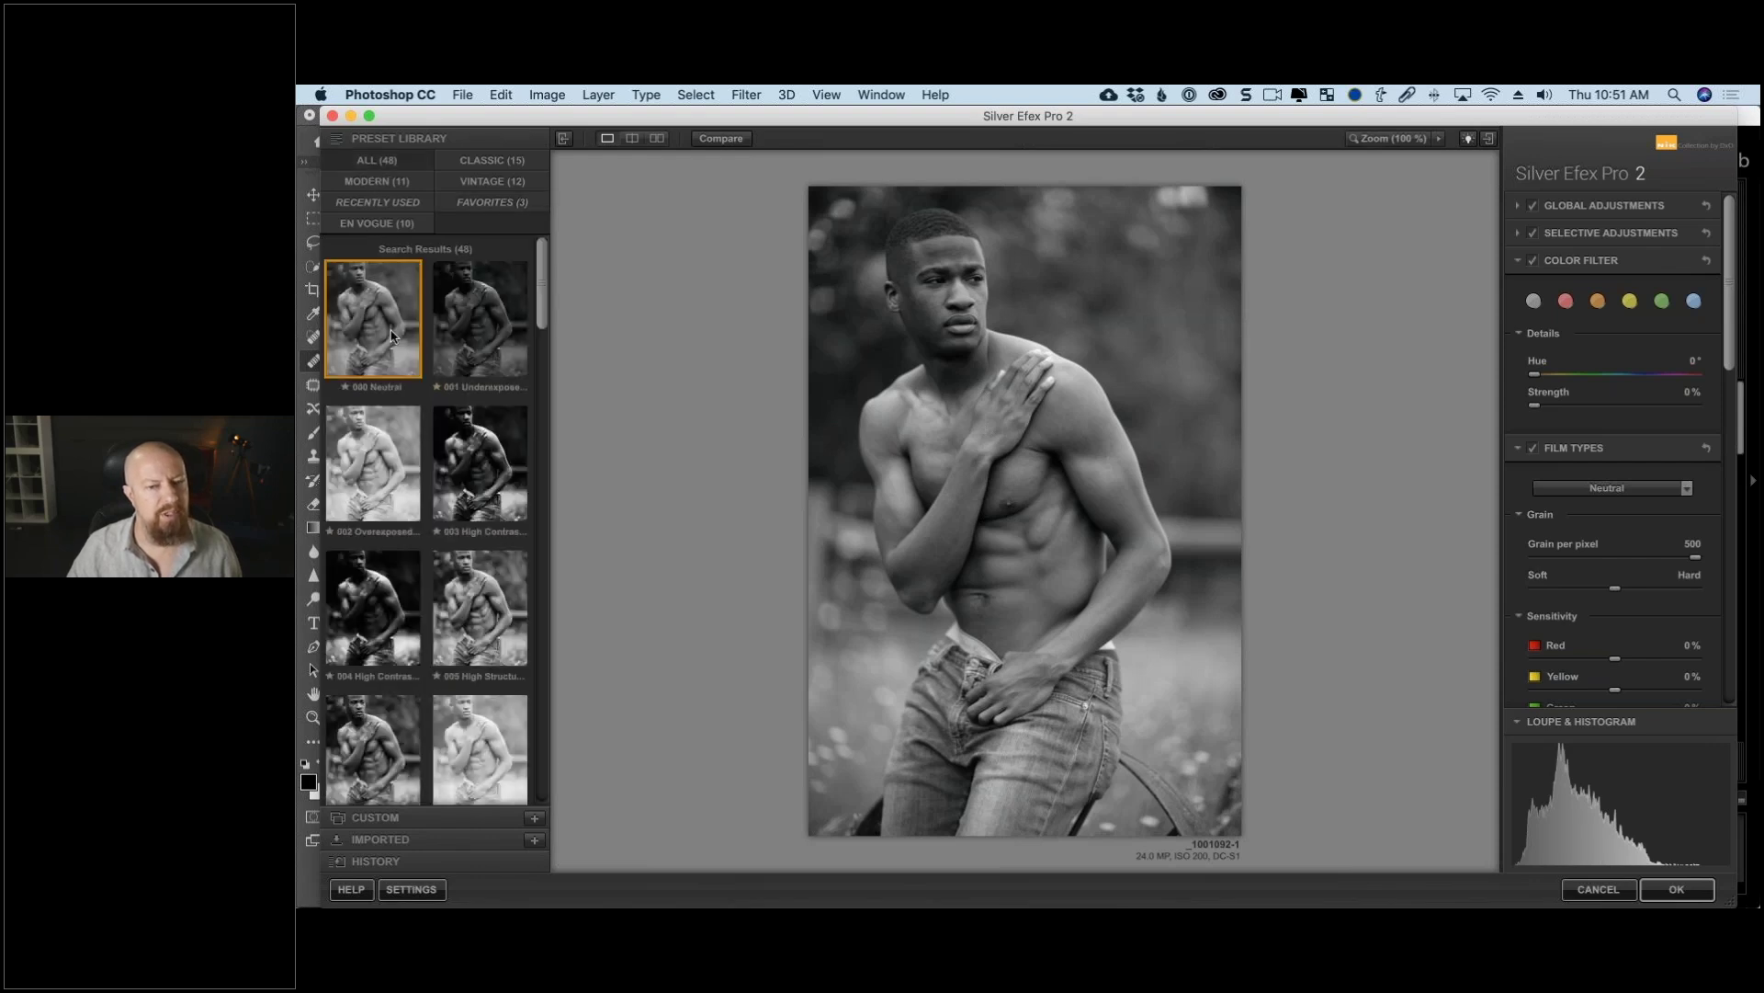
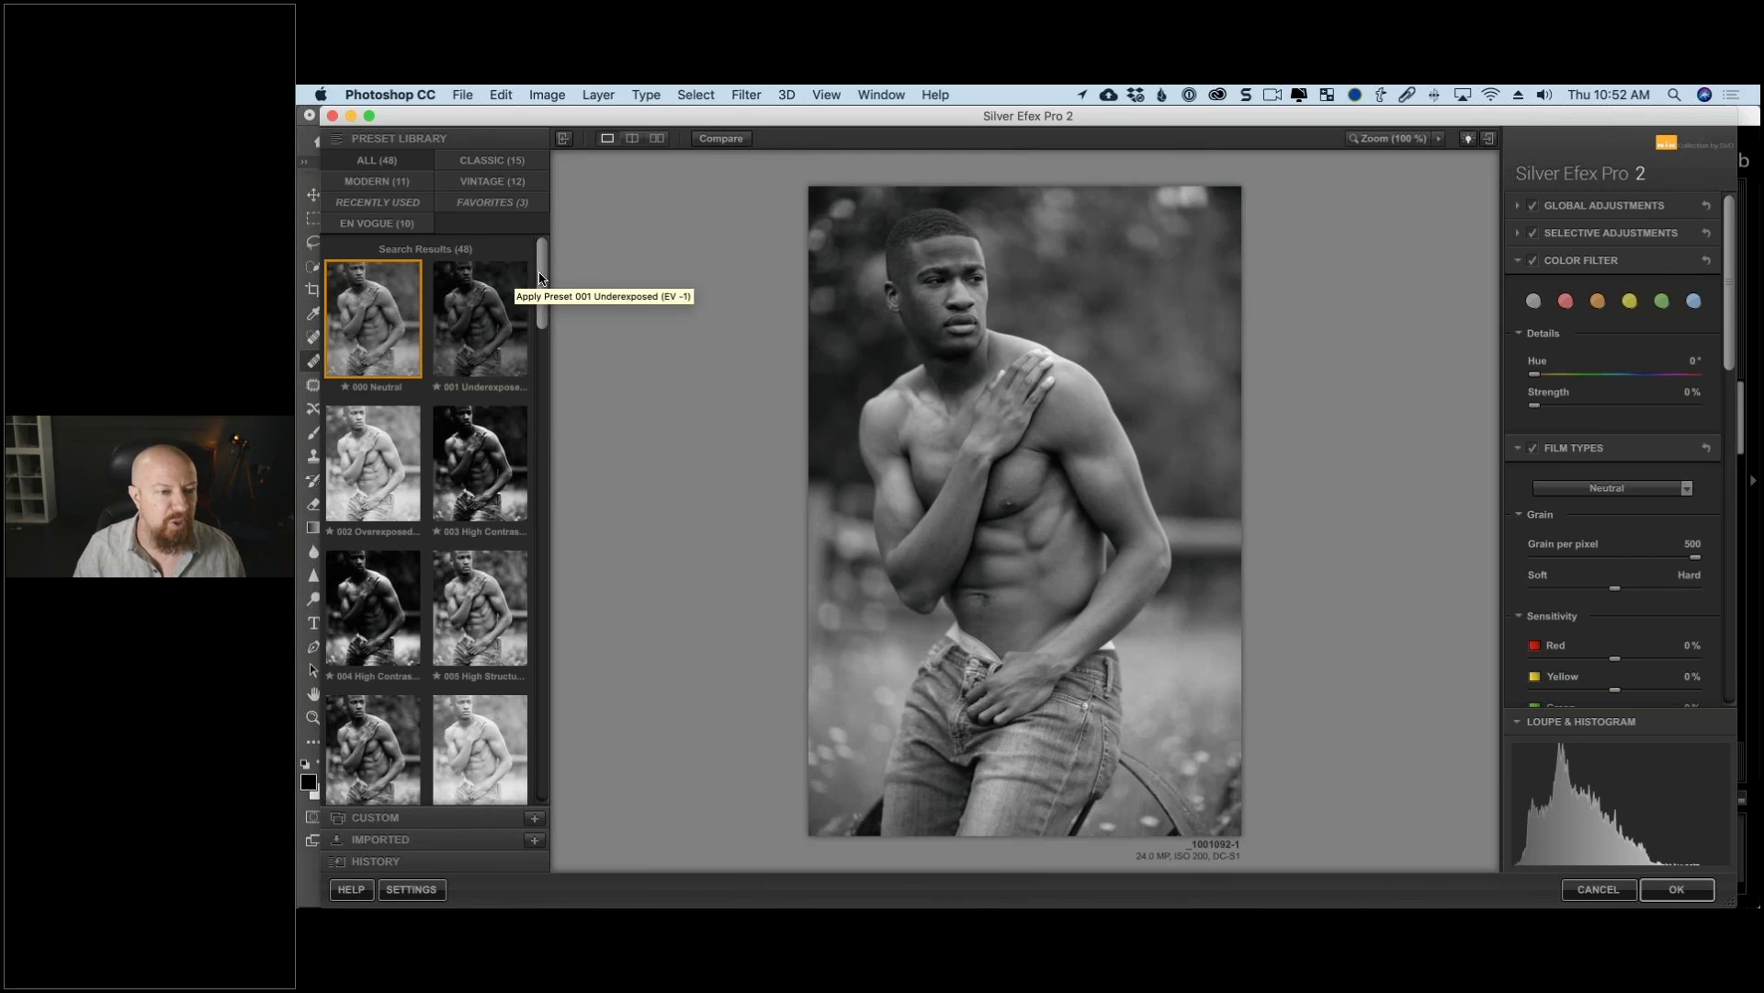
# Step: Try the 005 High Structure (harsh) and 006 High Structure (smooth) presets, and return to 000 Neutral
pyautogui.click(477, 602)
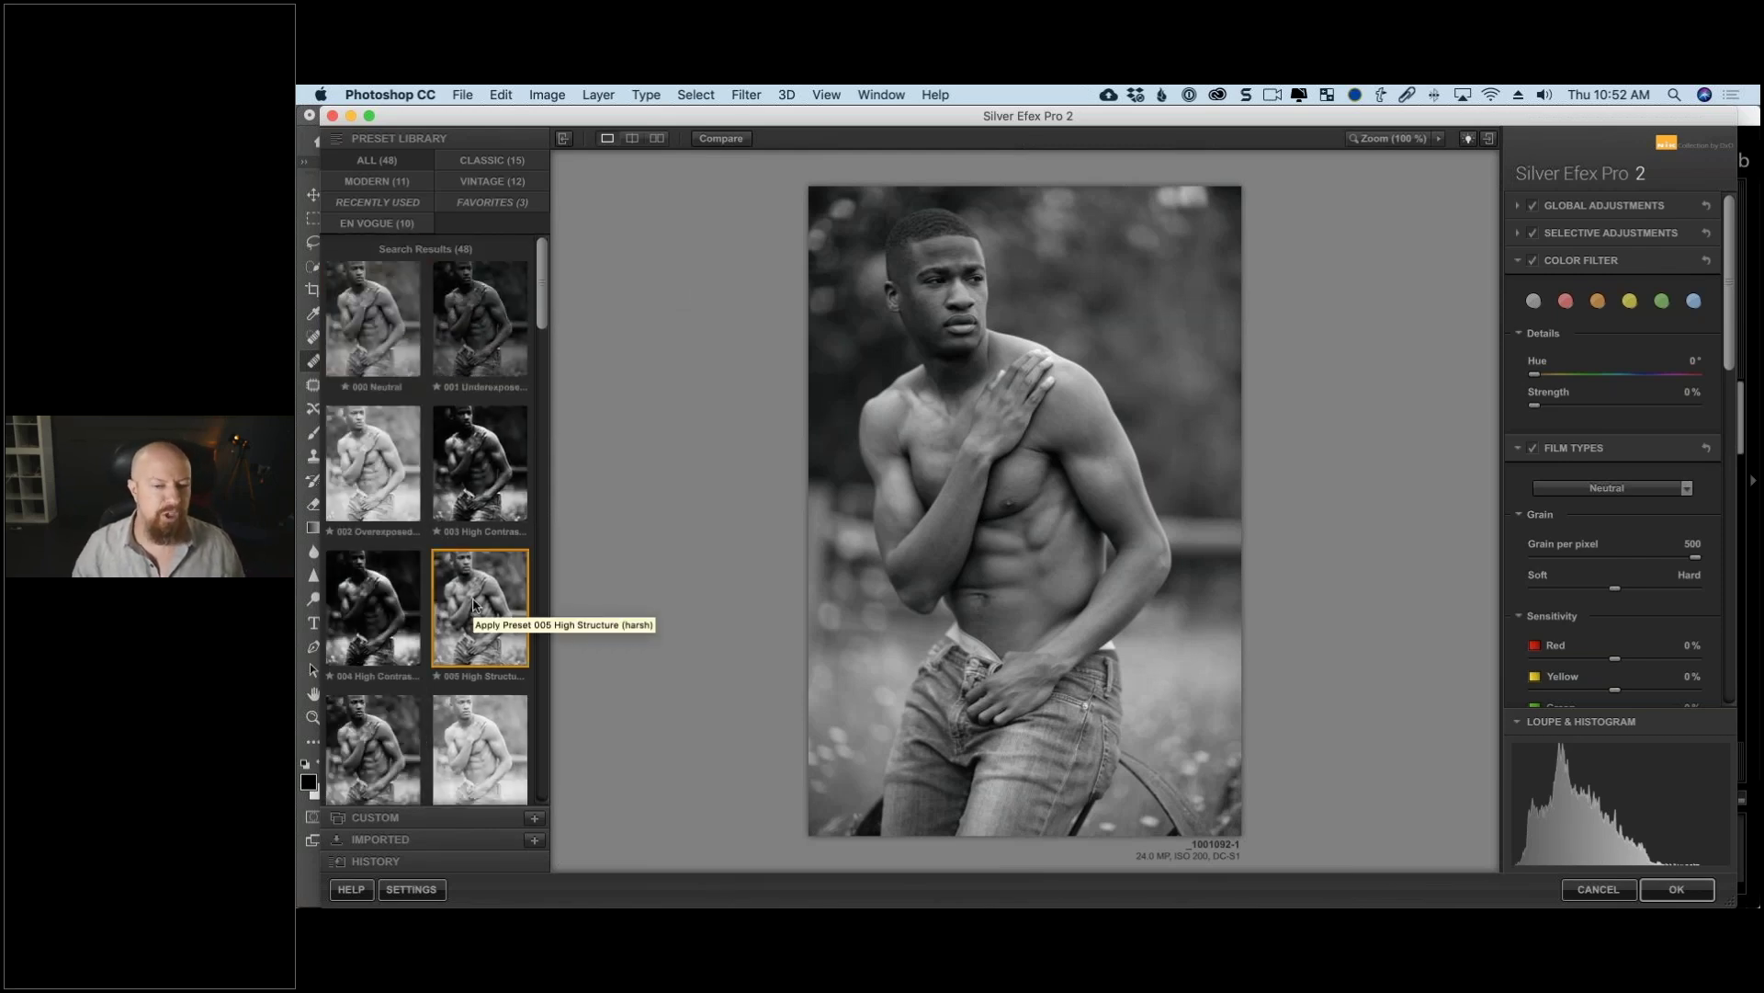
pyautogui.click(388, 740)
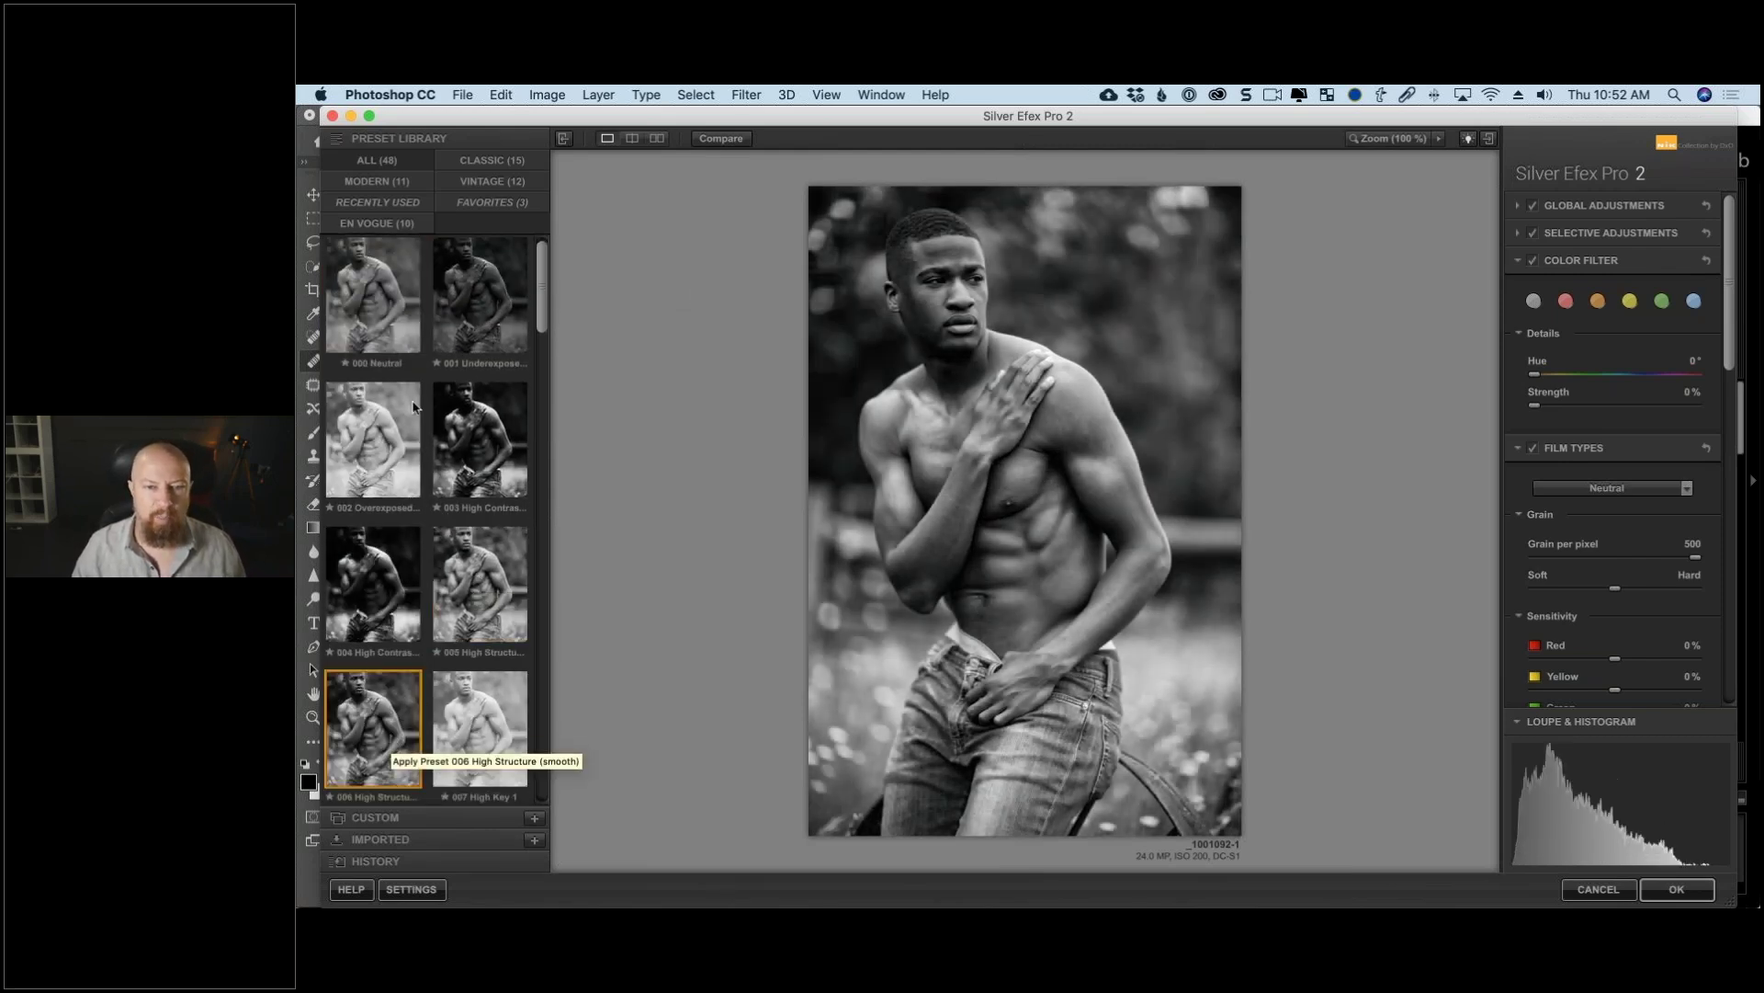
pyautogui.click(374, 327)
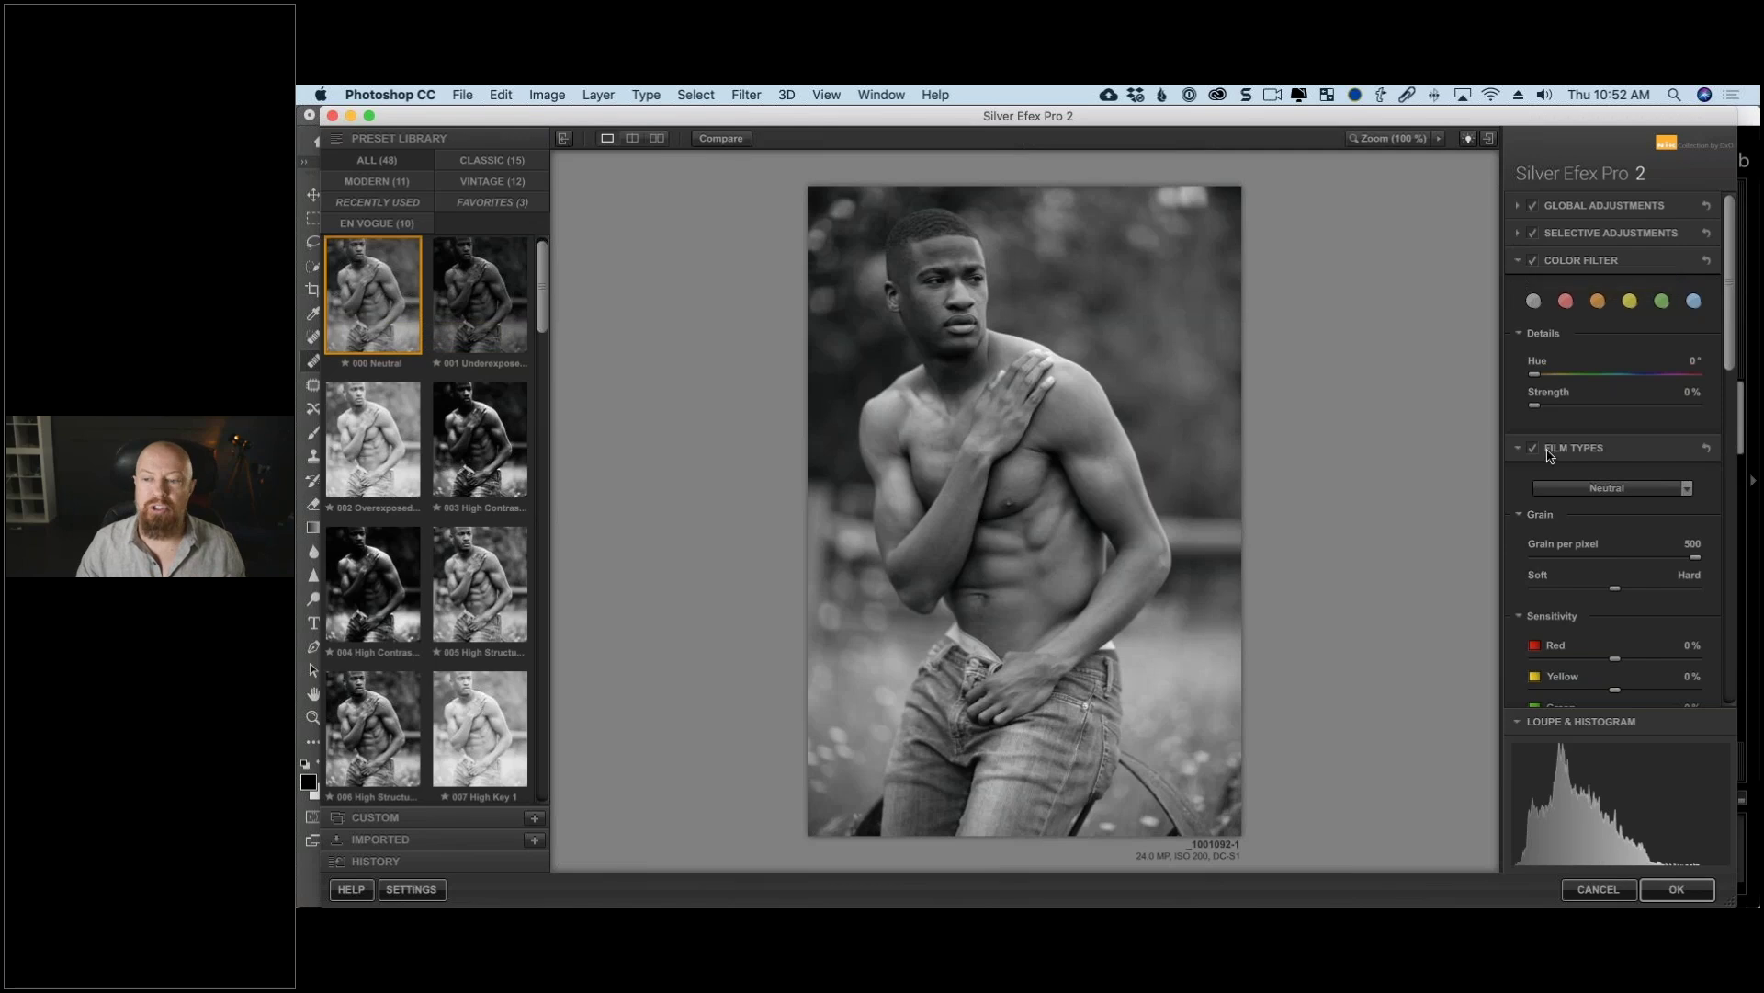
# Step: Set the film type to Kodak Plus-X 125PX Pro, compare the before and after side by side, and apply the filter
pyautogui.click(1589, 488)
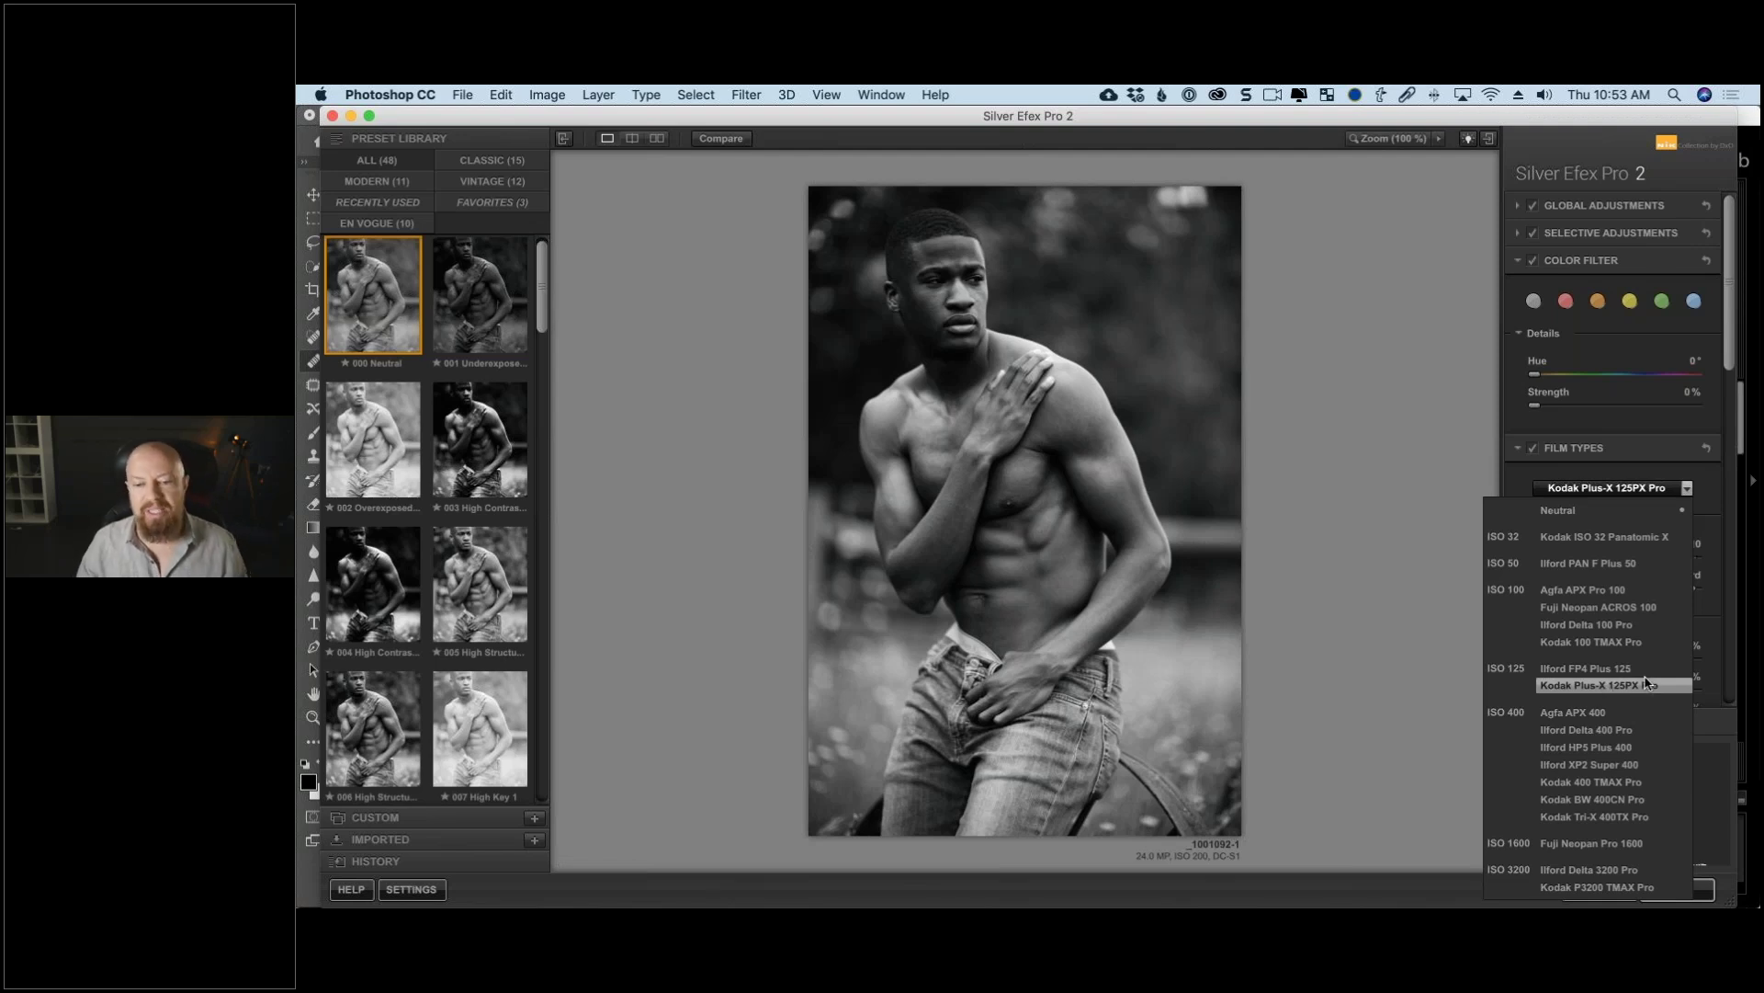
pyautogui.click(1646, 685)
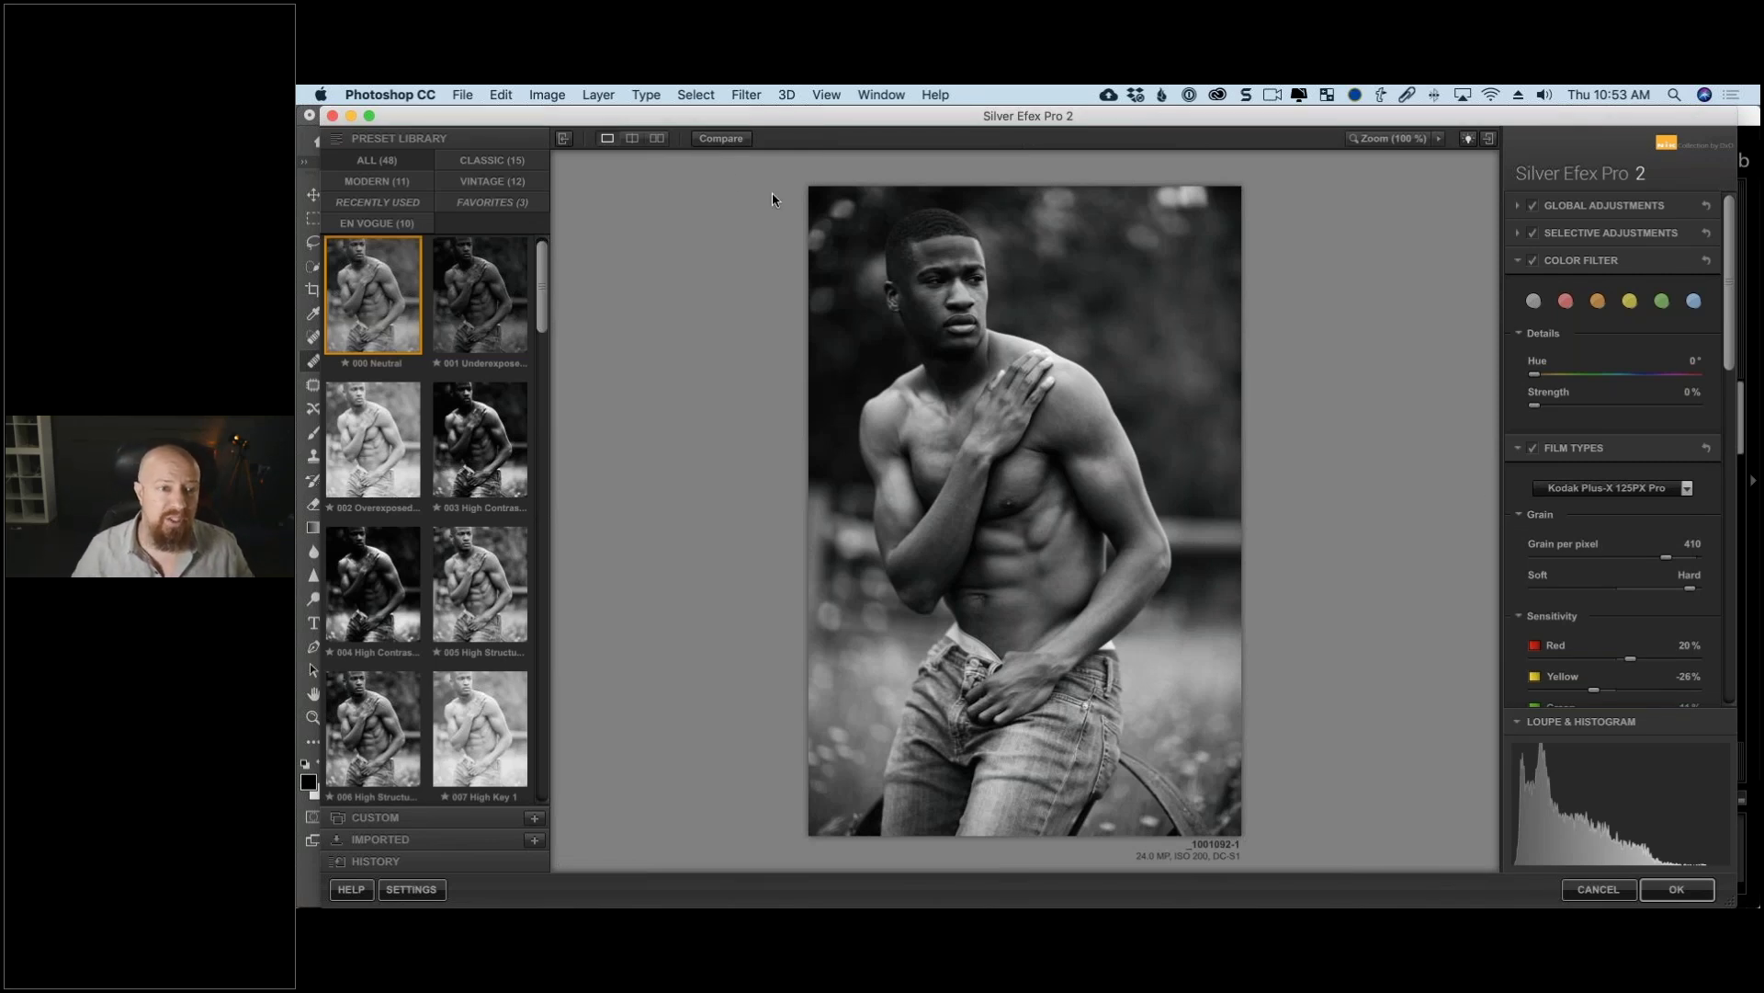
pyautogui.click(656, 138)
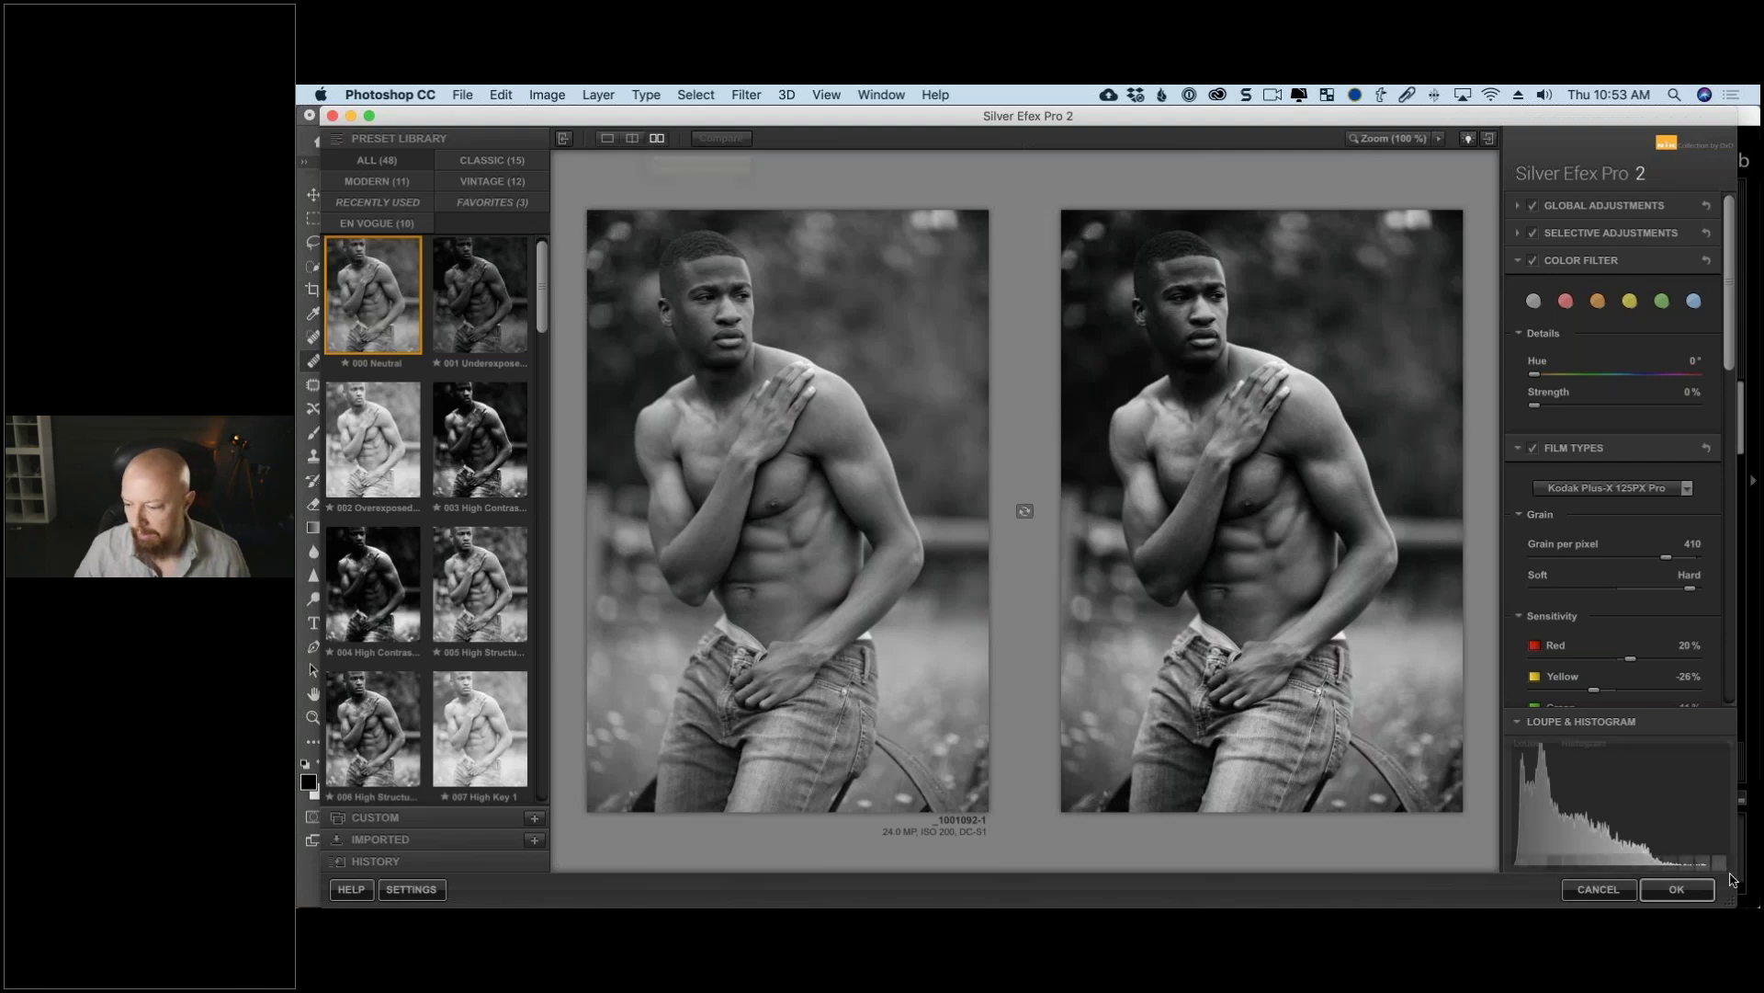
pyautogui.click(1677, 889)
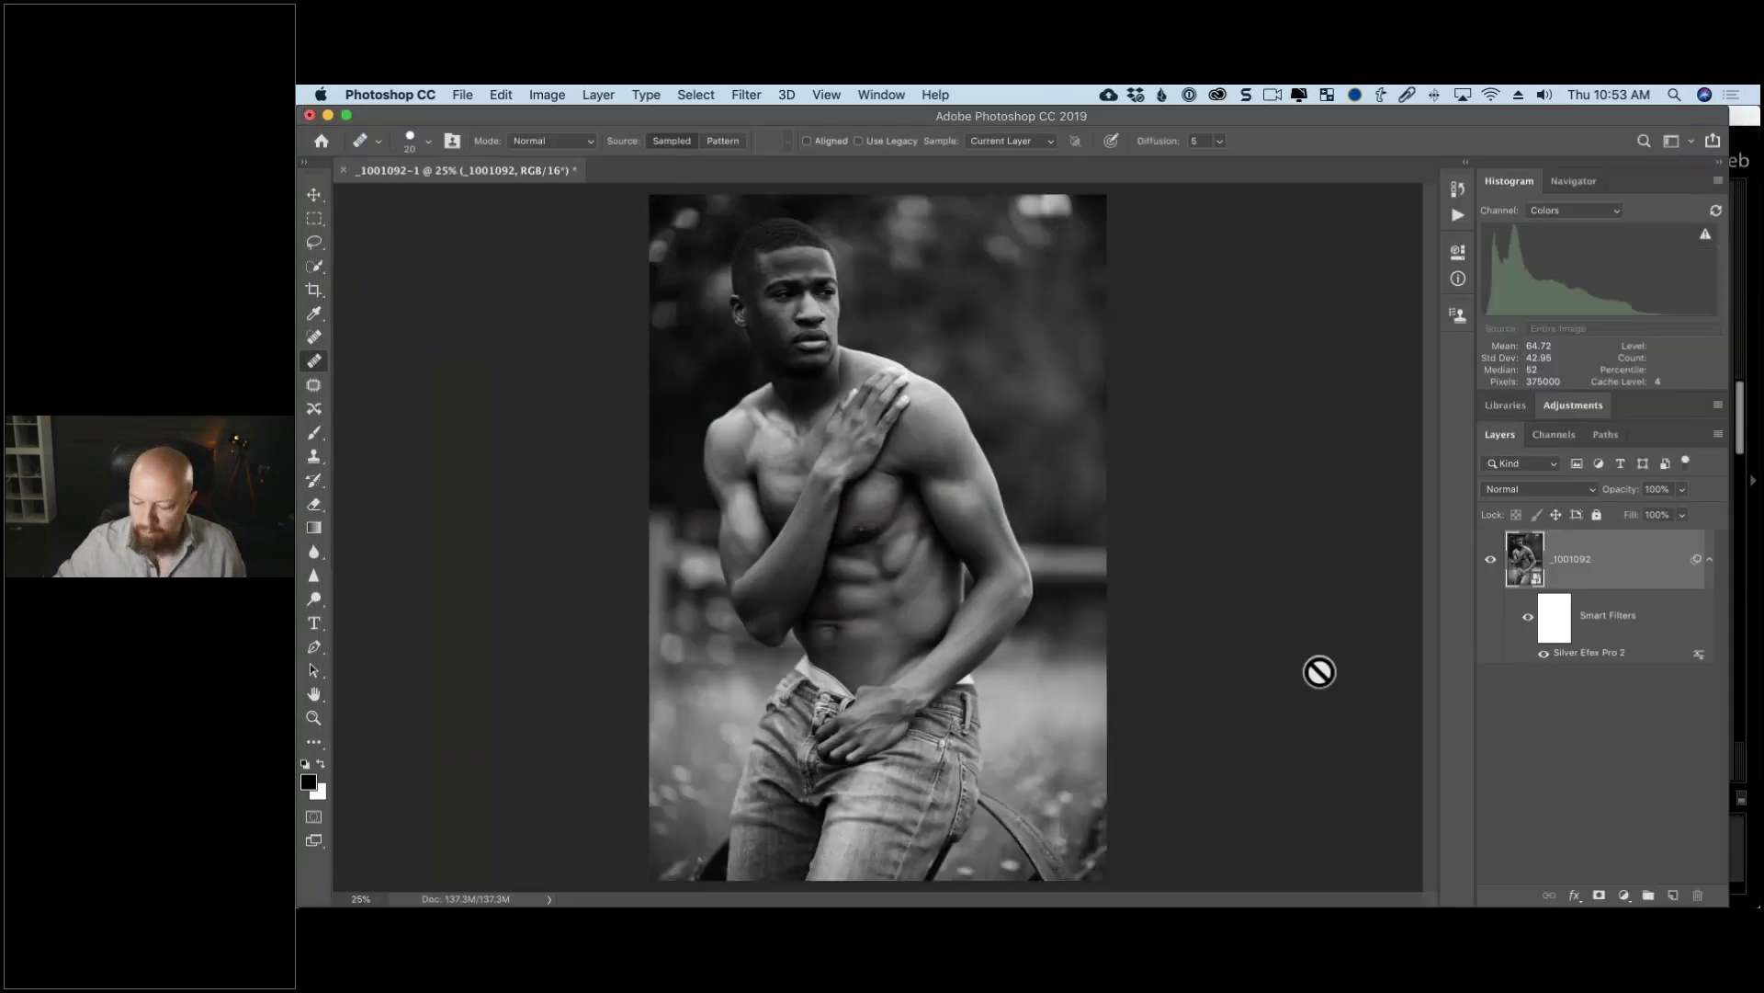
# Step: Reopen the smart object's raw settings, raise the exposure to +1.05, and accept the change
pyautogui.doubleClick(1525, 559)
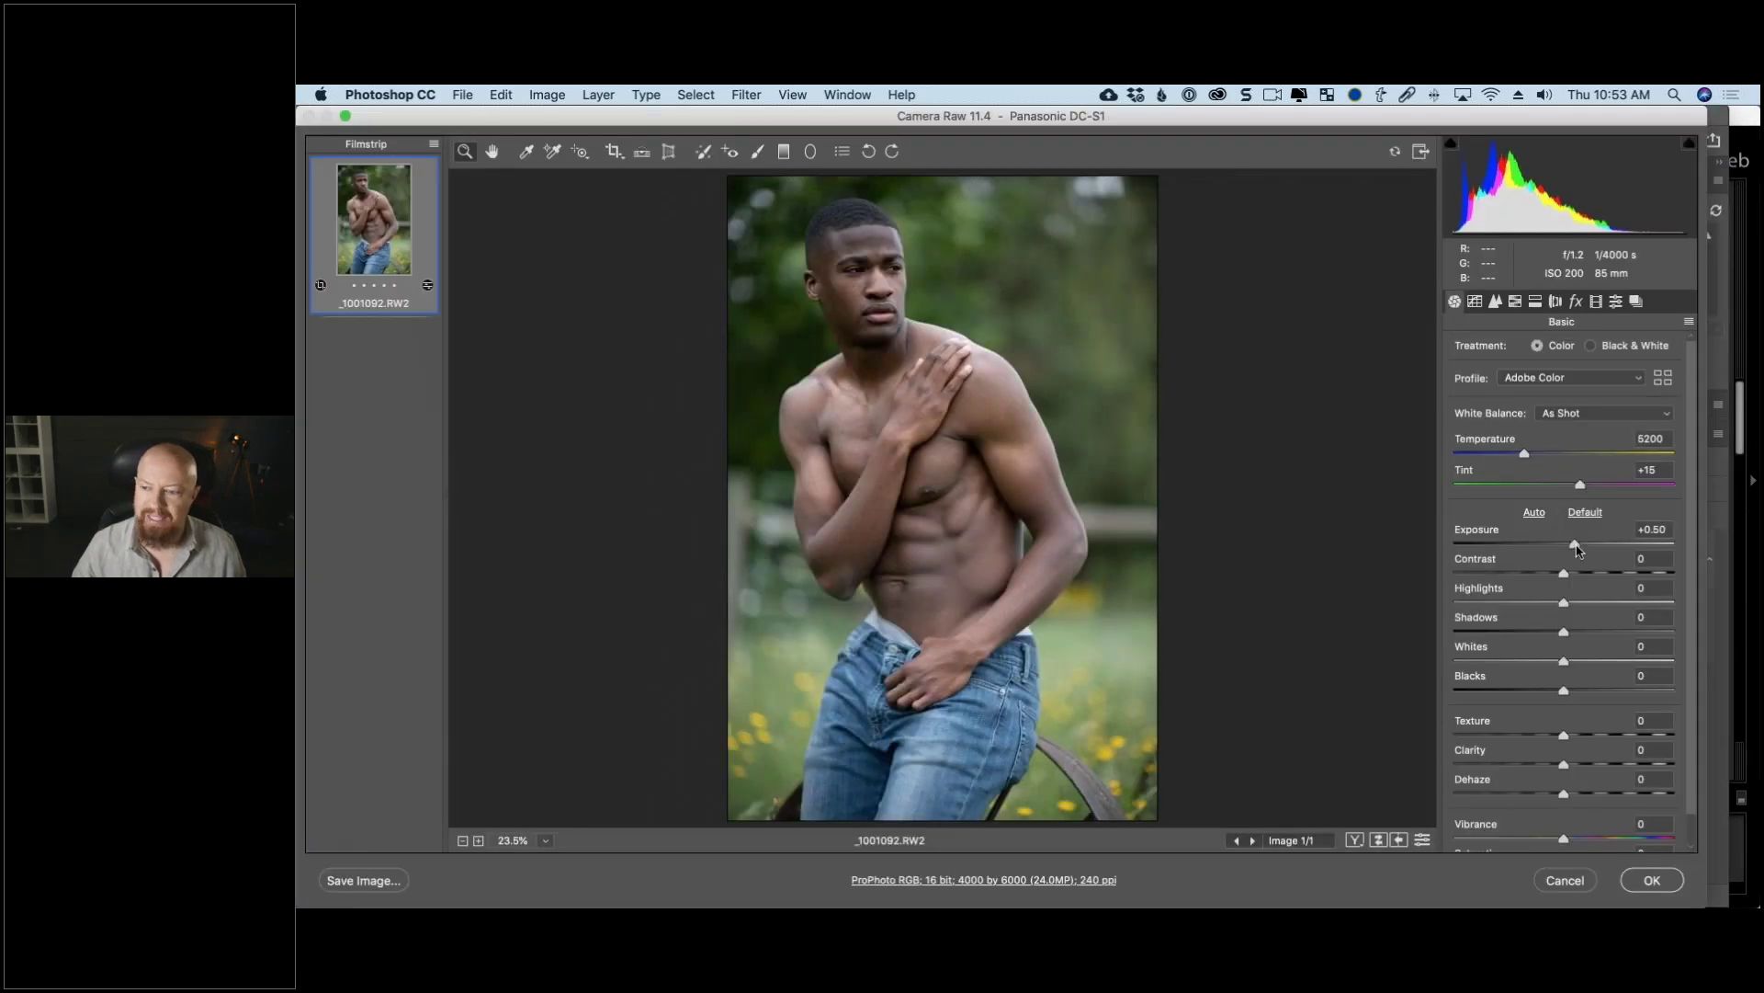
pyautogui.moveTo(1579, 543); pyautogui.dragTo(1586, 543)
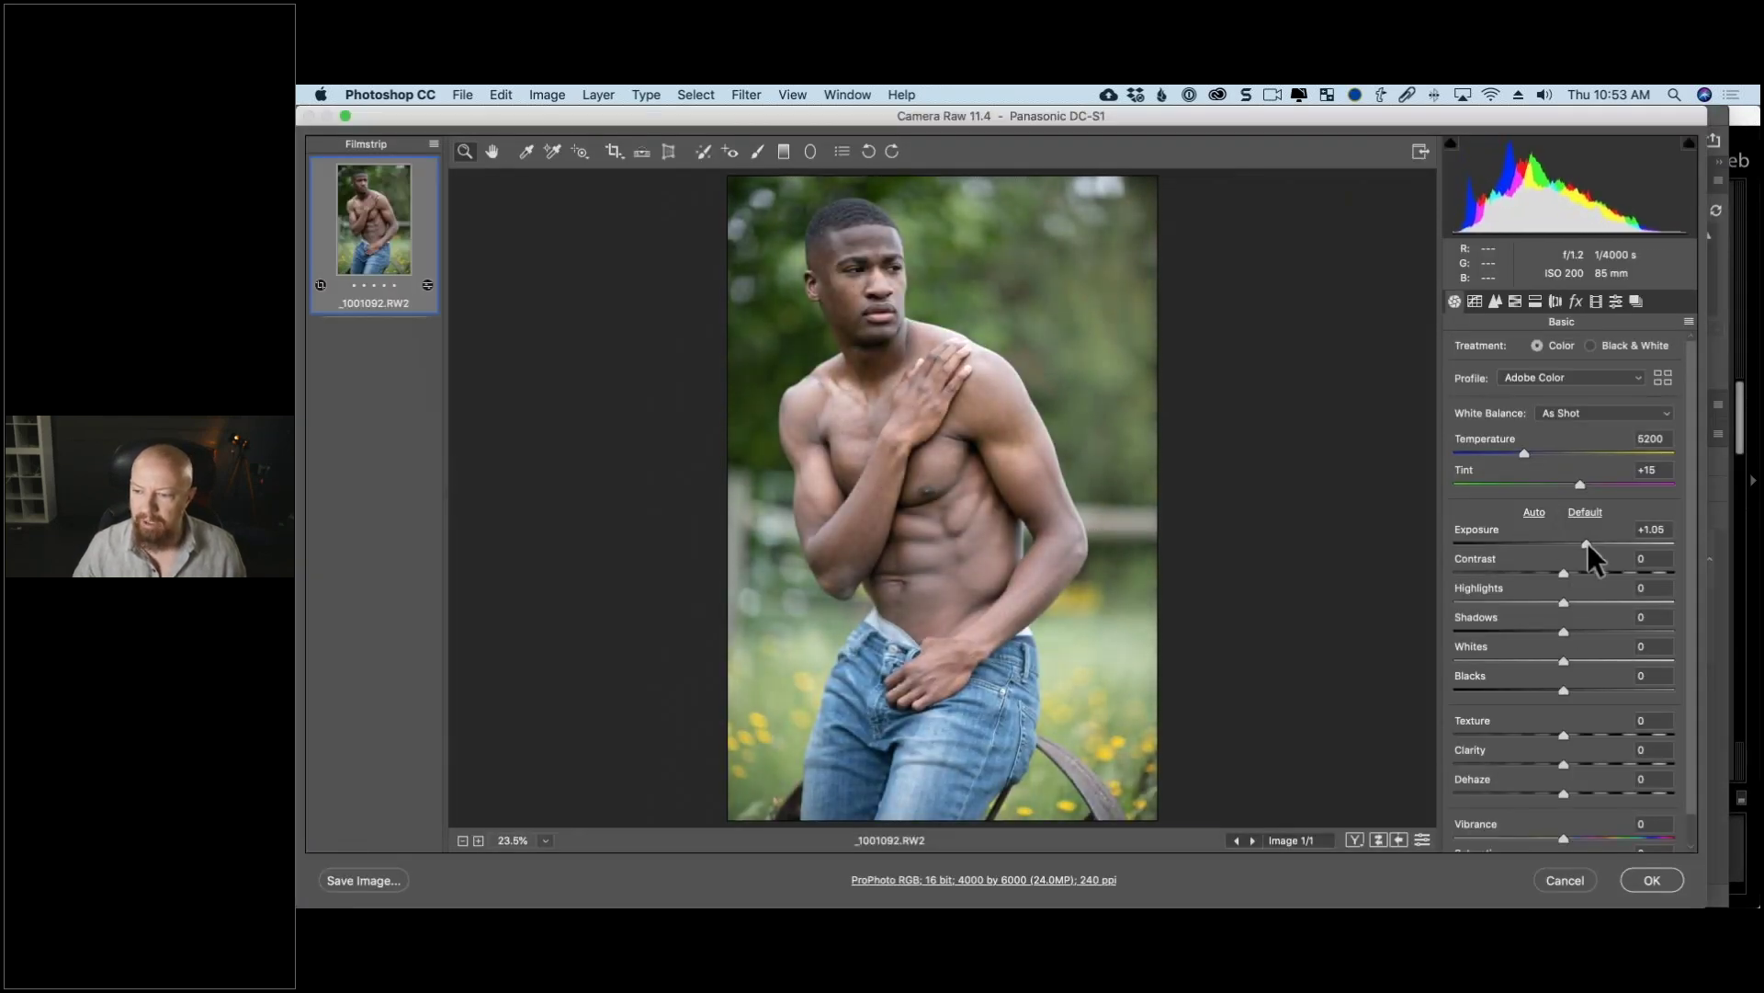
pyautogui.click(1651, 879)
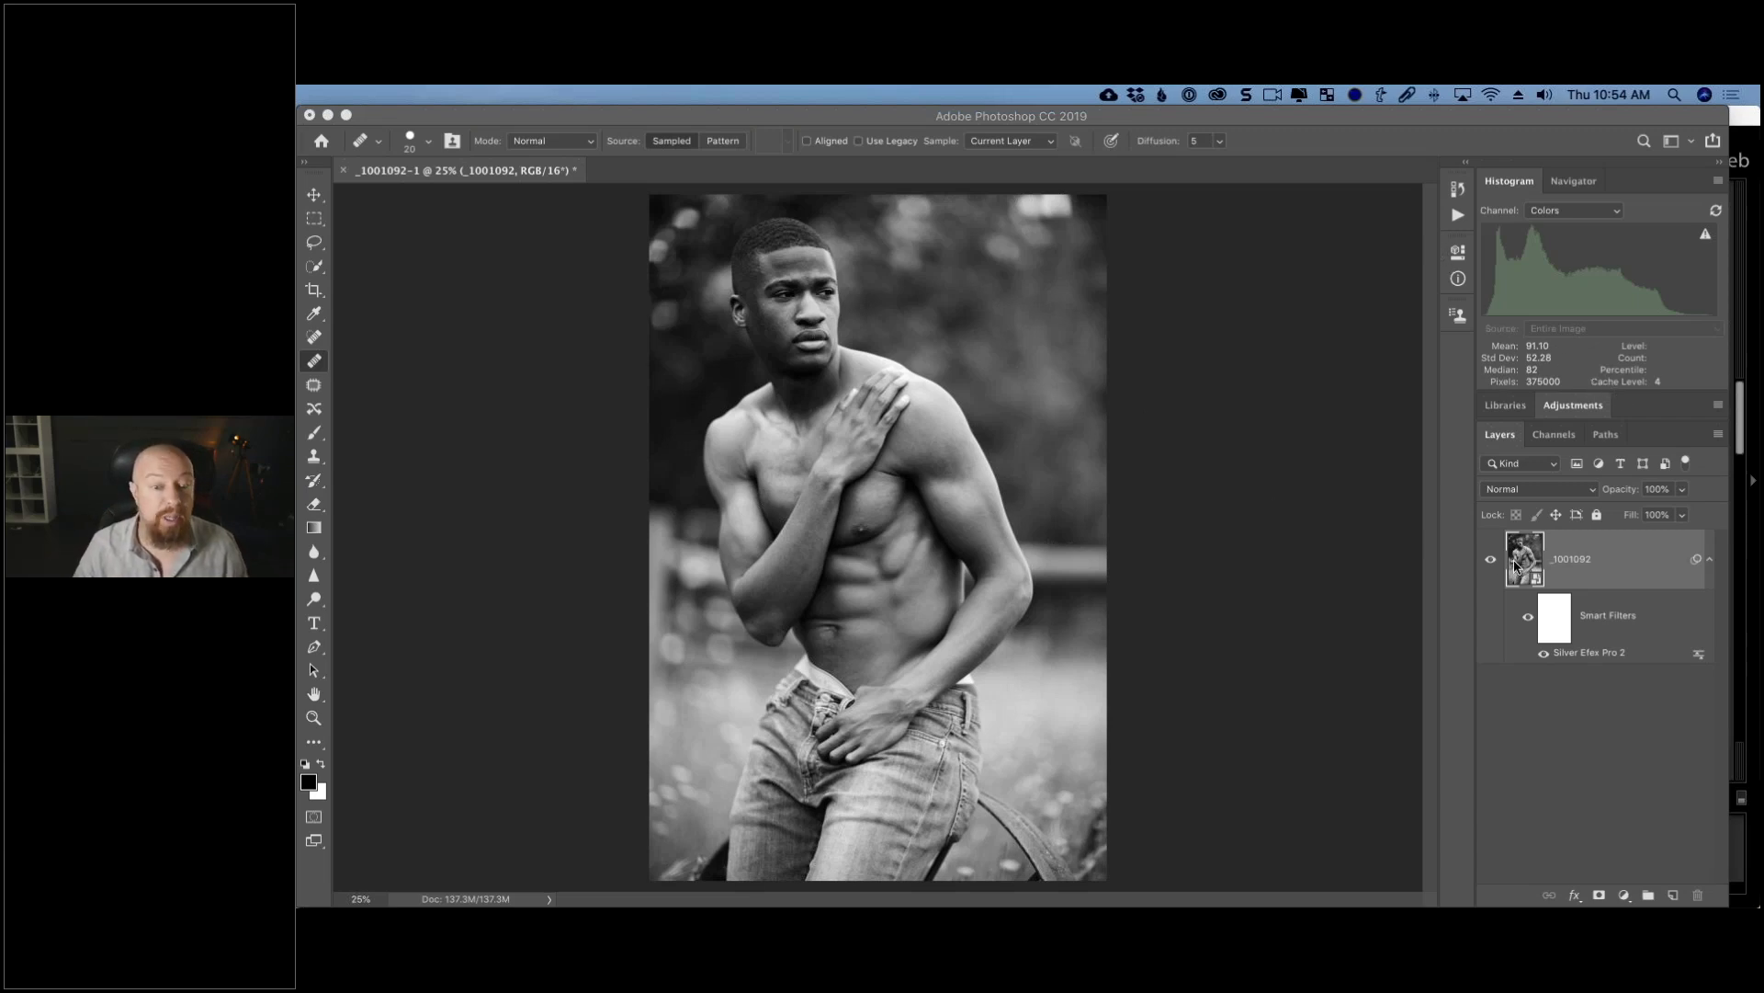
# Step: Reopen the Silver Efex Pro 2 smart filter, accept the warning, and add a control point on the man's face, brightening it slightly
pyautogui.doubleClick(1577, 654)
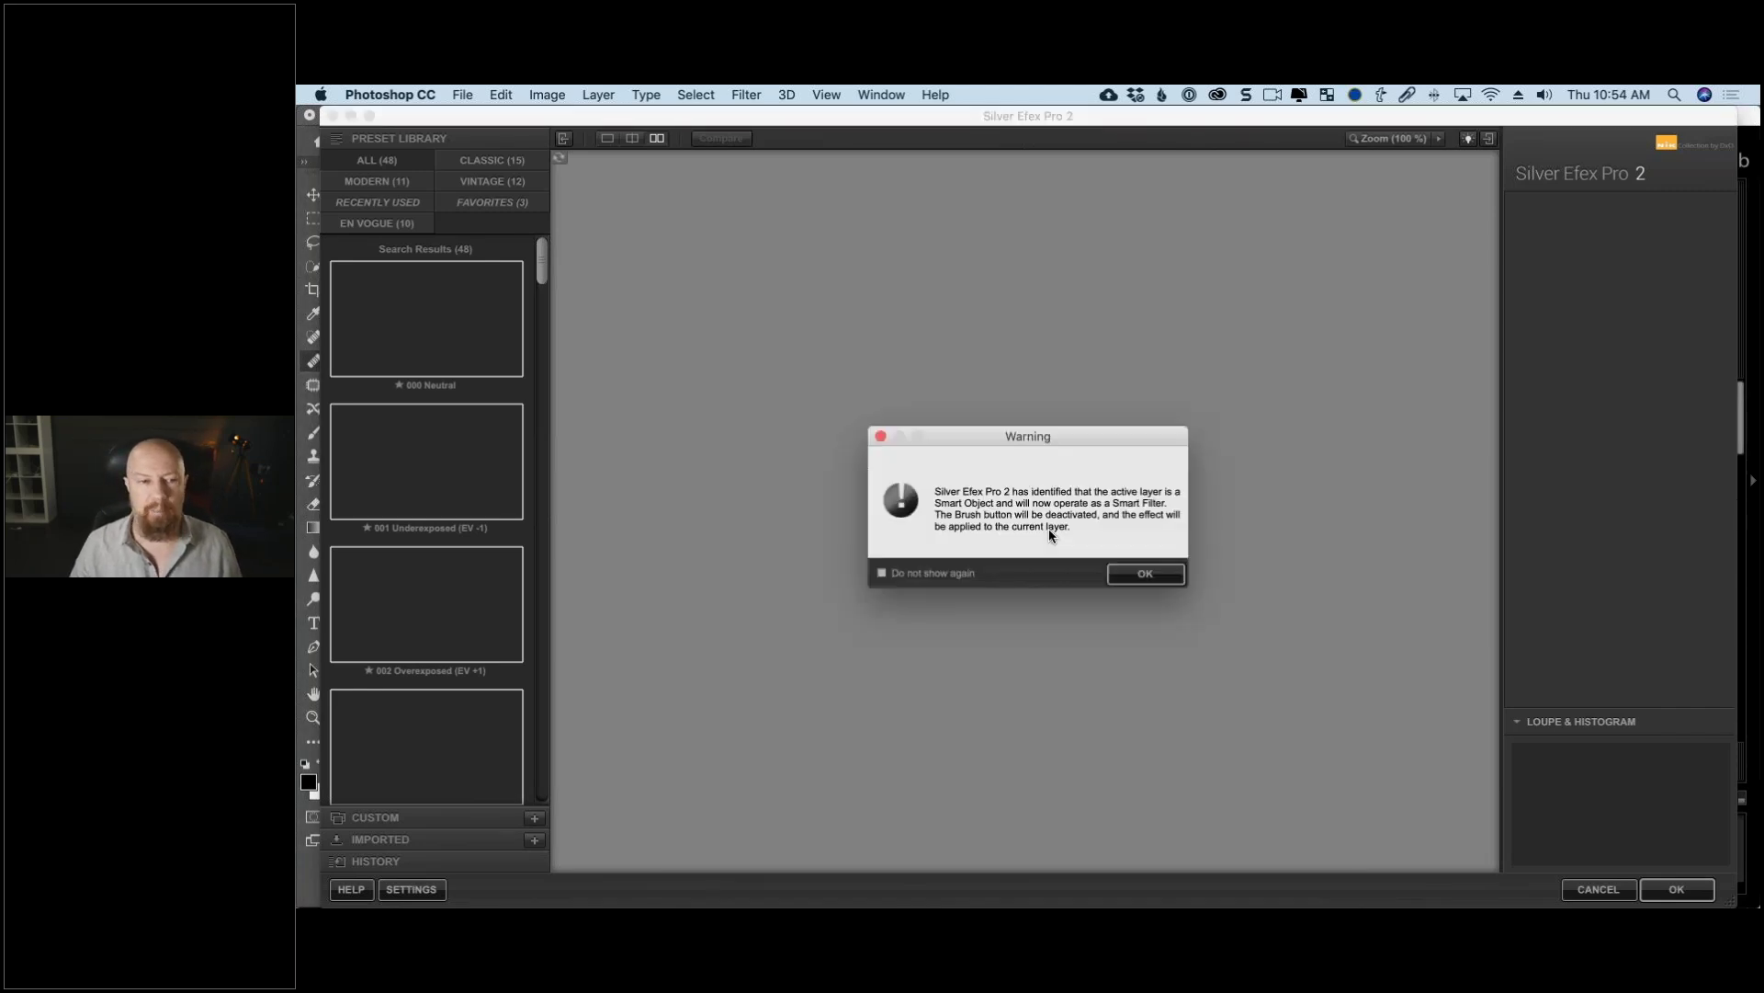
pyautogui.click(1146, 574)
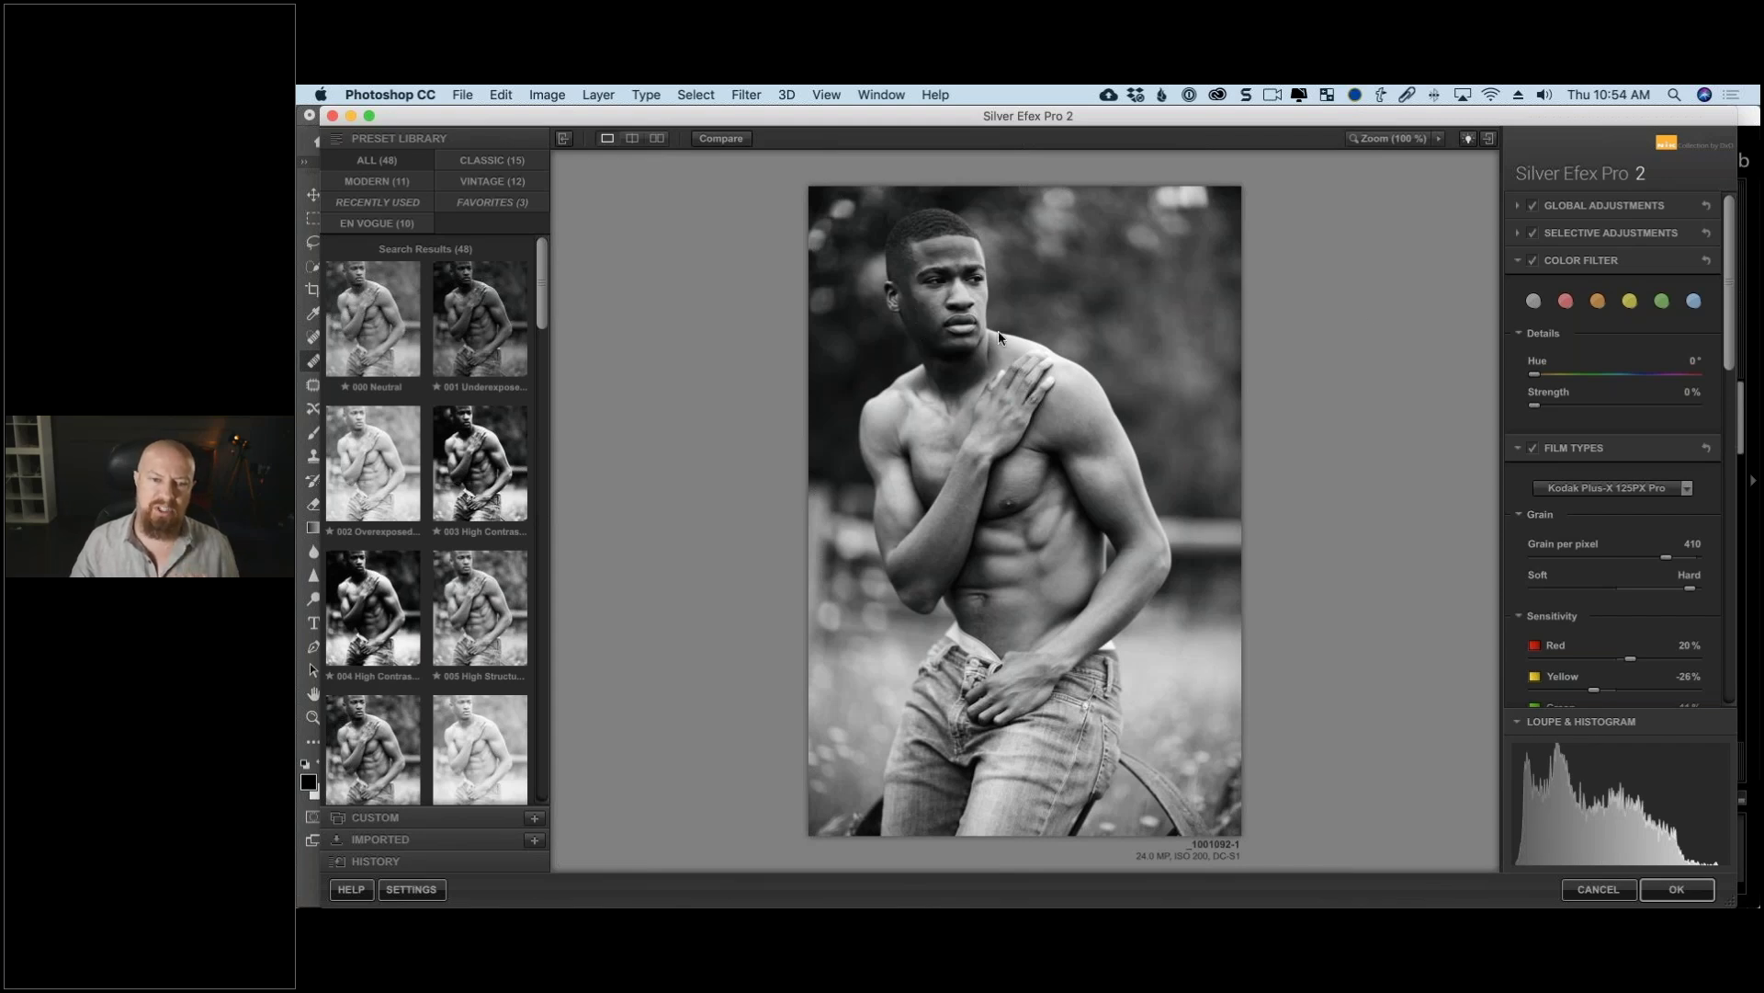
pyautogui.click(1516, 235)
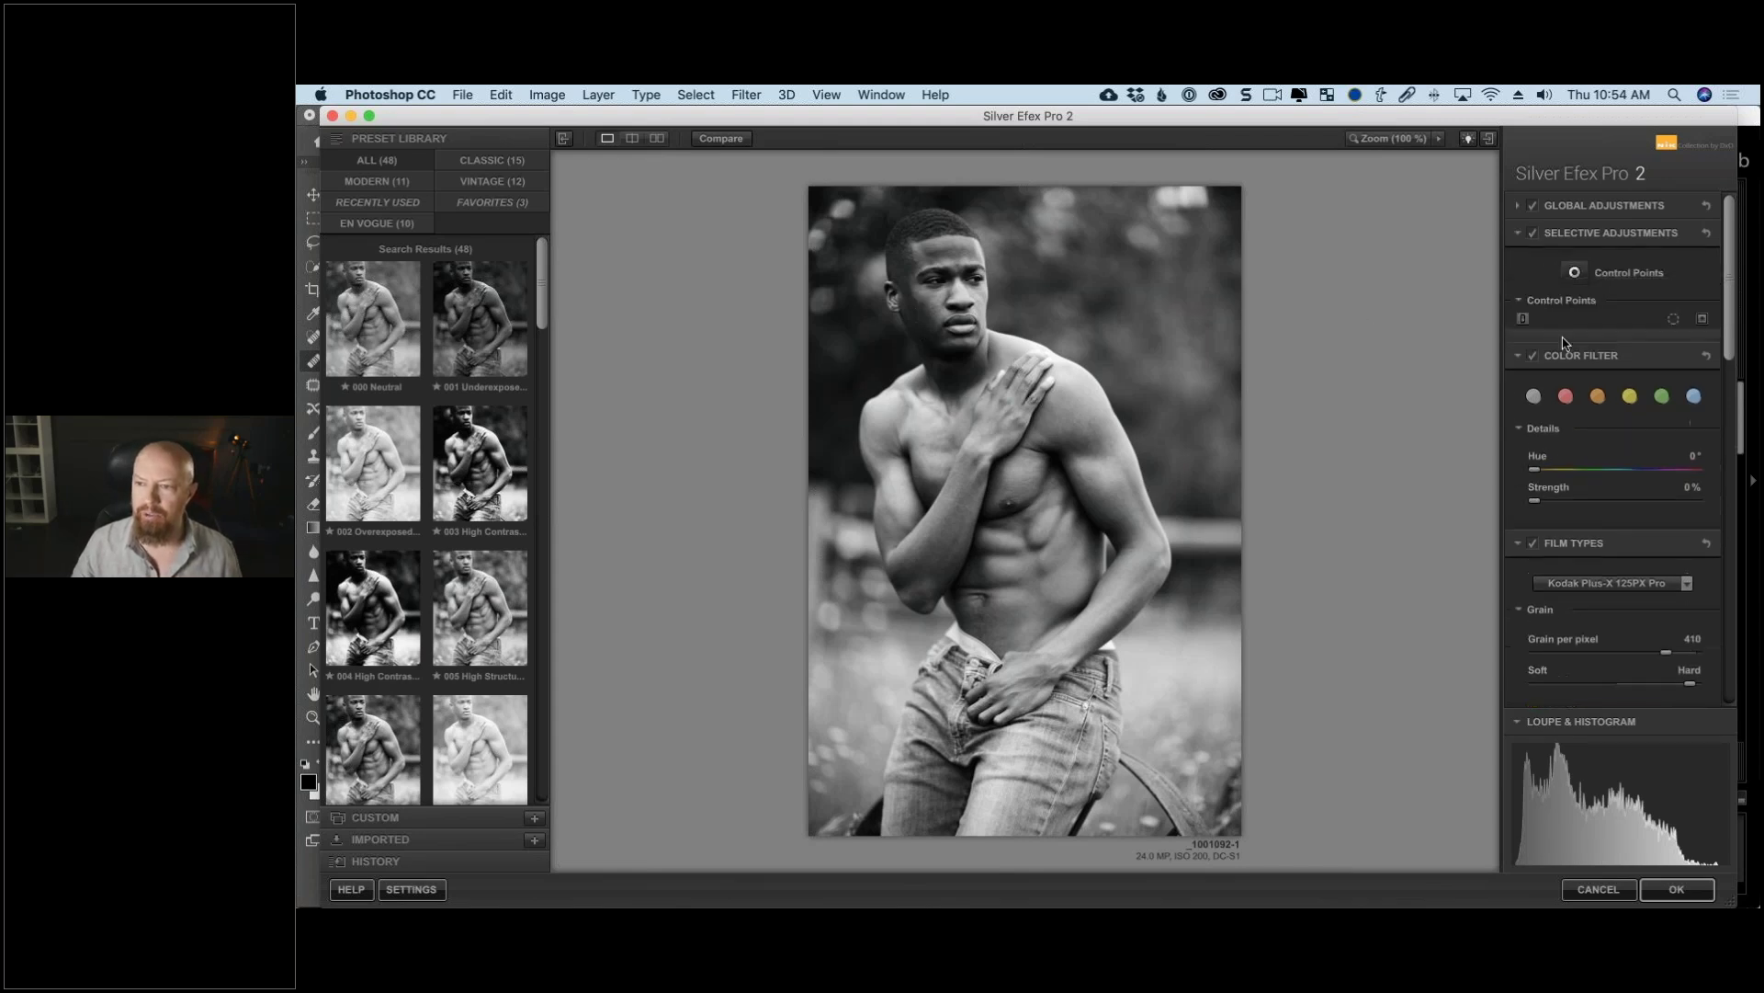
pyautogui.click(1575, 272)
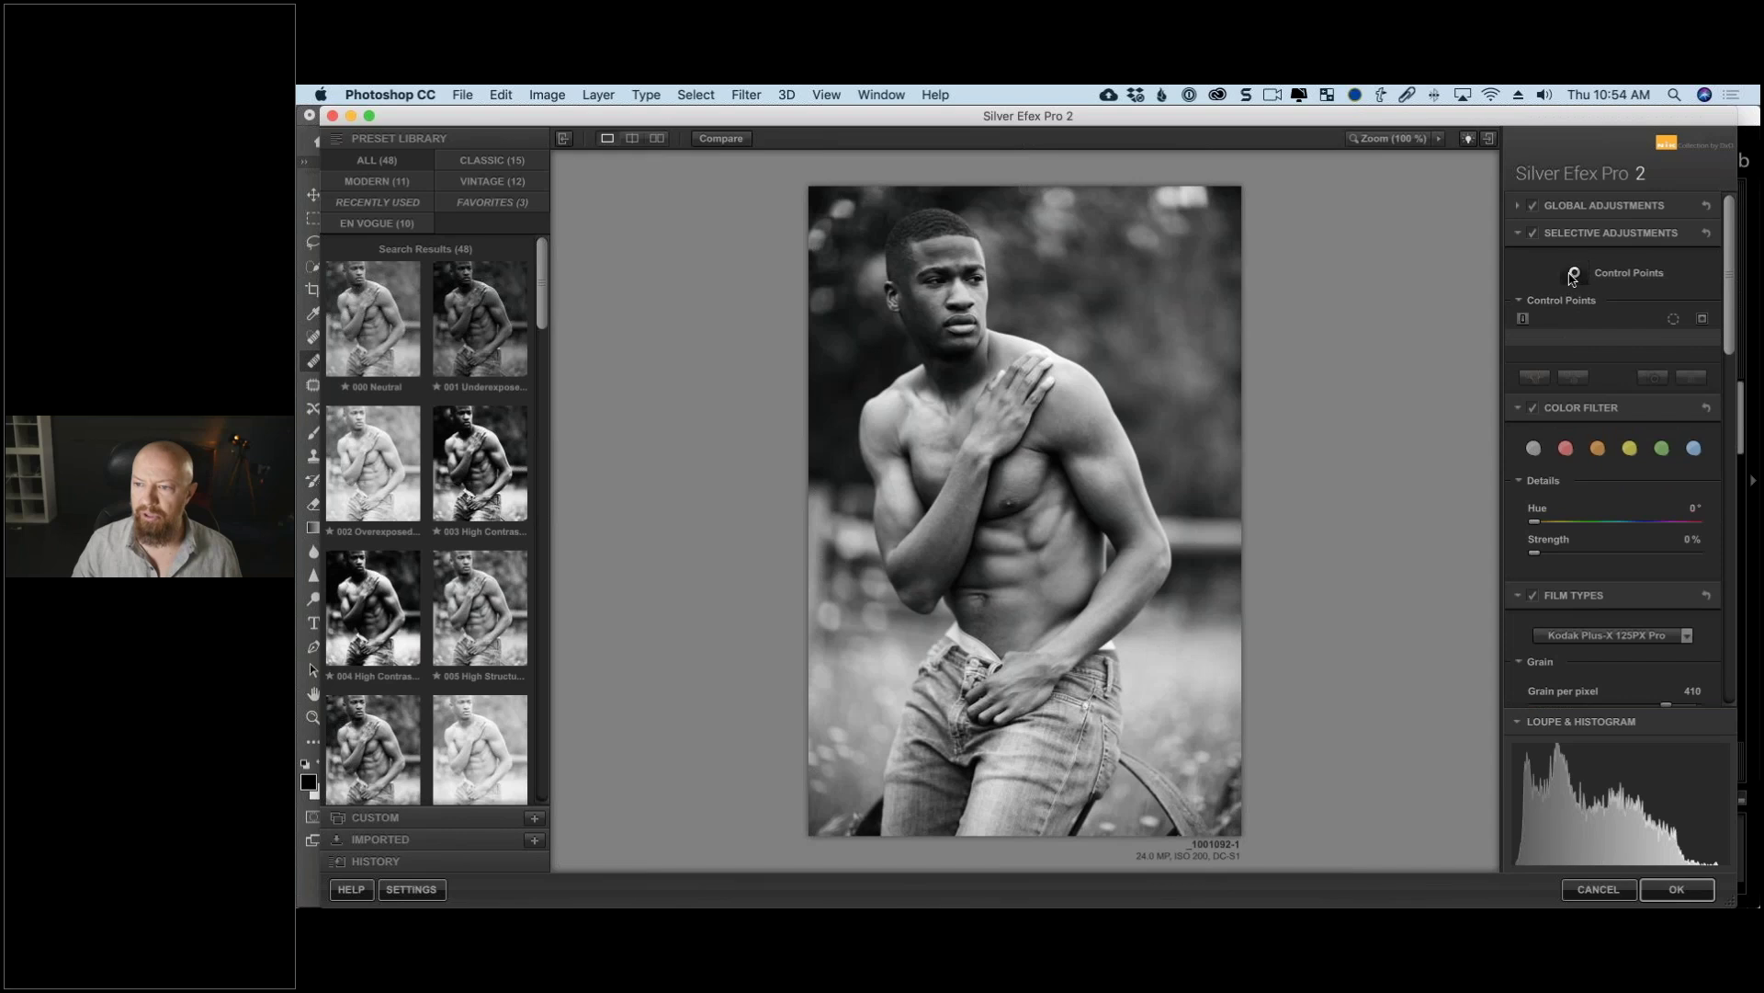
pyautogui.click(913, 309)
pyautogui.moveTo(983, 338); pyautogui.dragTo(987, 333)
# Step: Add two control points in the background, one beside the face and one in the grass beside the jeans, and darken each slightly
pyautogui.click(1574, 272)
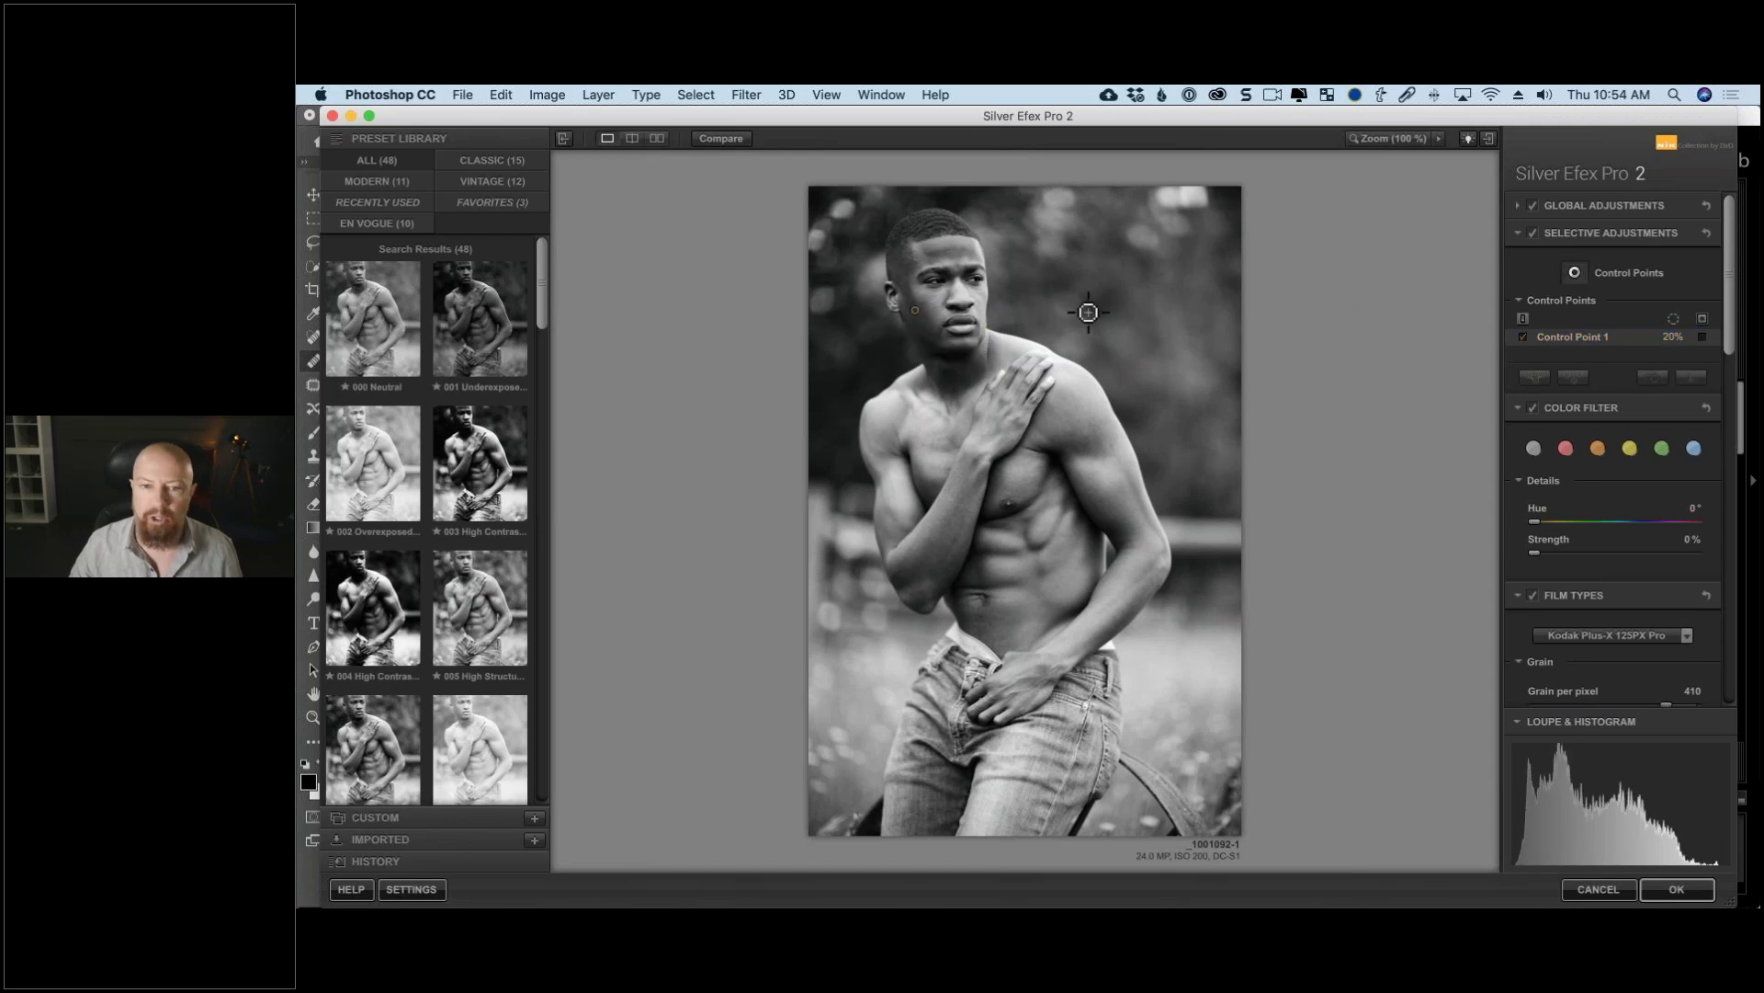
pyautogui.click(1012, 290)
pyautogui.moveTo(1077, 312); pyautogui.dragTo(1070, 314)
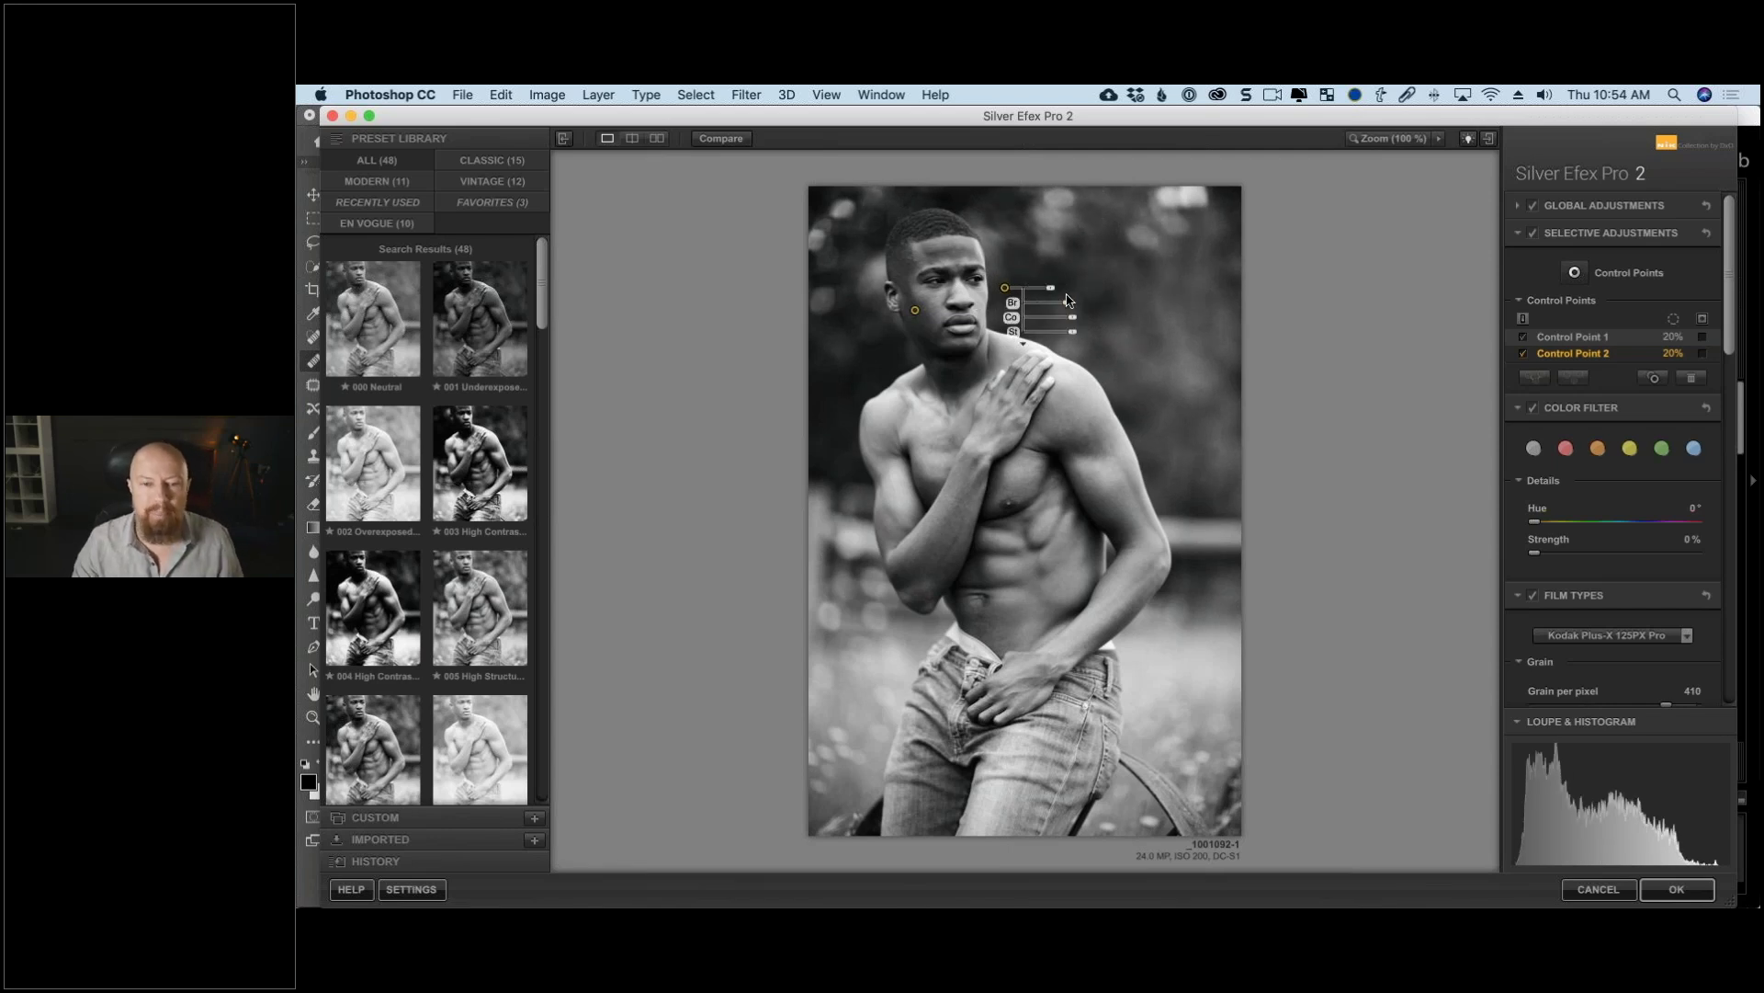
pyautogui.click(1572, 273)
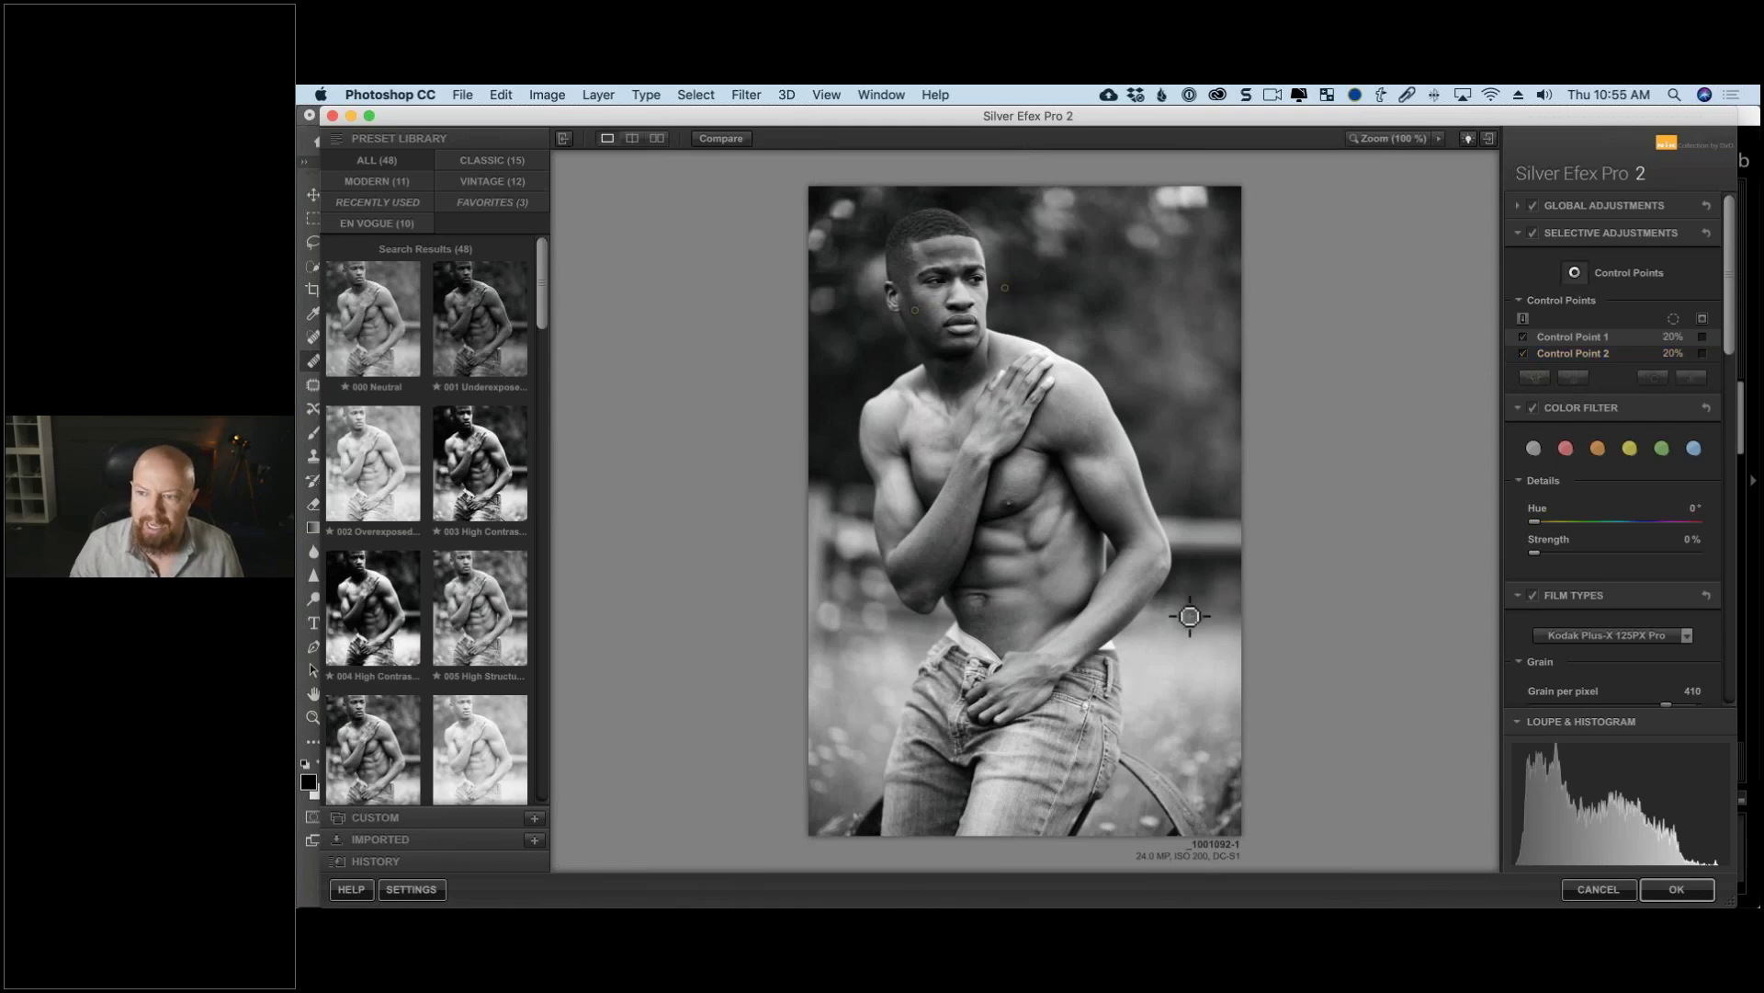
pyautogui.click(1156, 677)
pyautogui.moveTo(1225, 696); pyautogui.dragTo(1212, 702)
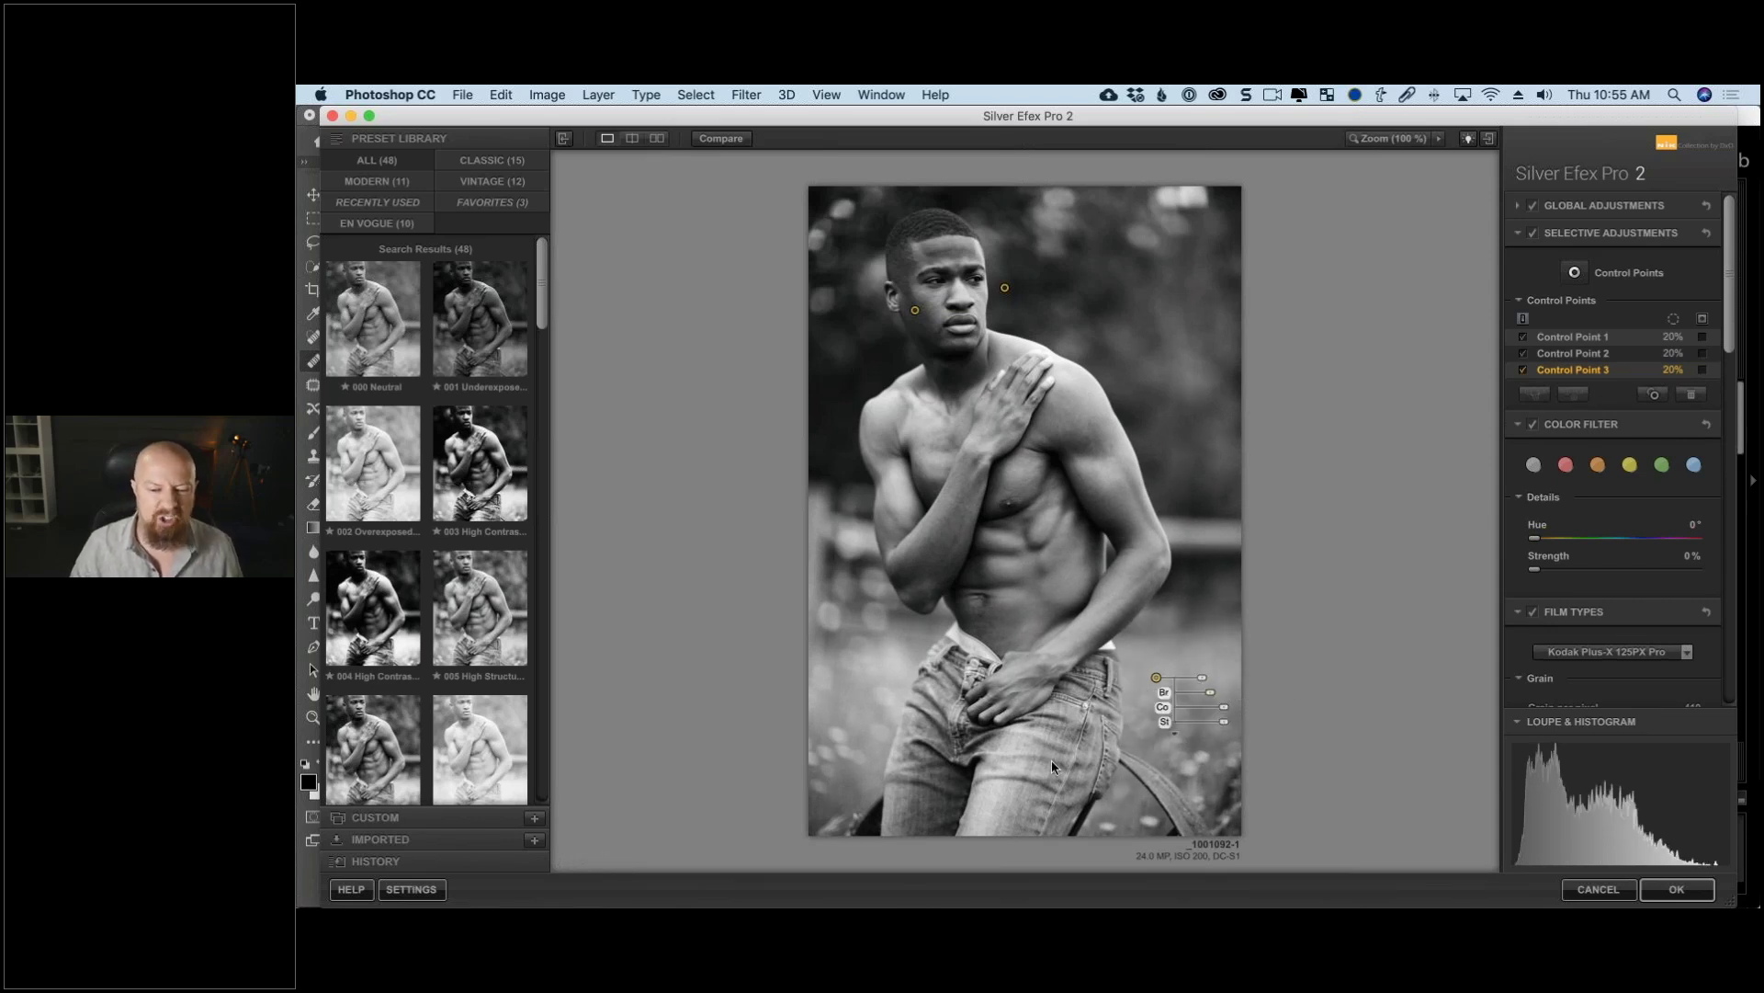
# Step: Add a control point on the jeans, increase its structure, adjust its position slightly, and toggle its effect for comparison
pyautogui.press('super+shift+a')
pyautogui.click(1055, 752)
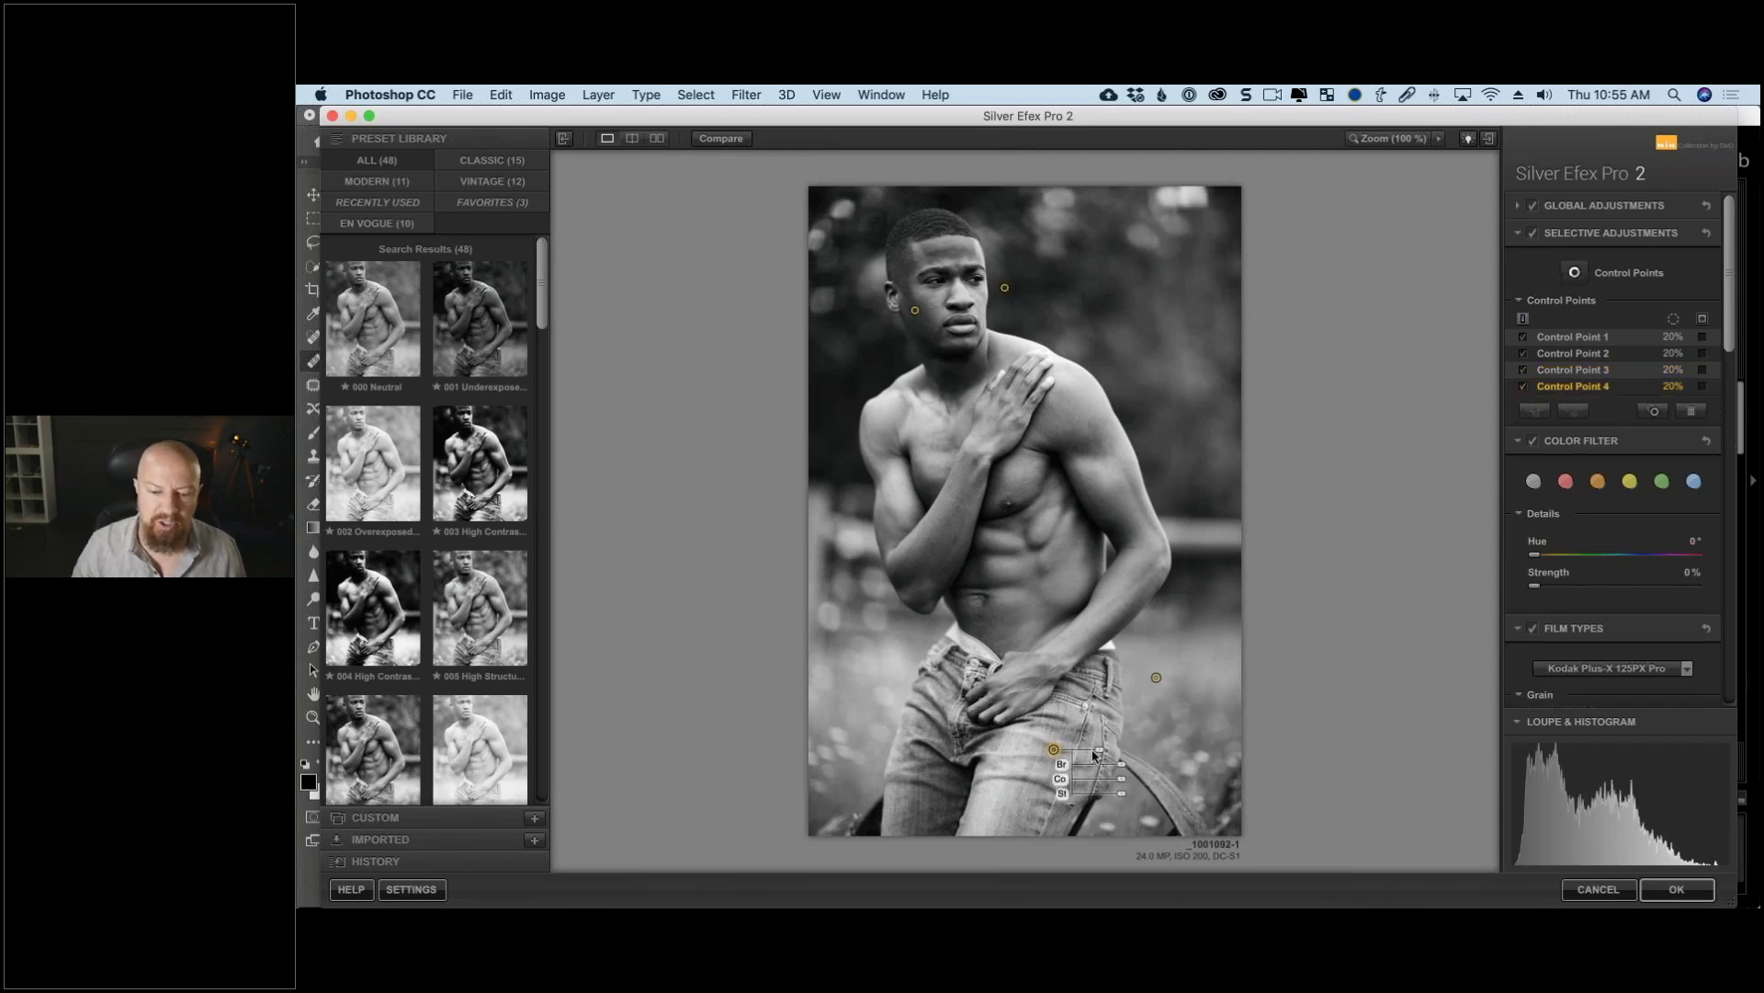
pyautogui.moveTo(1120, 794); pyautogui.dragTo(1204, 796)
pyautogui.moveTo(1054, 749); pyautogui.dragTo(1048, 749)
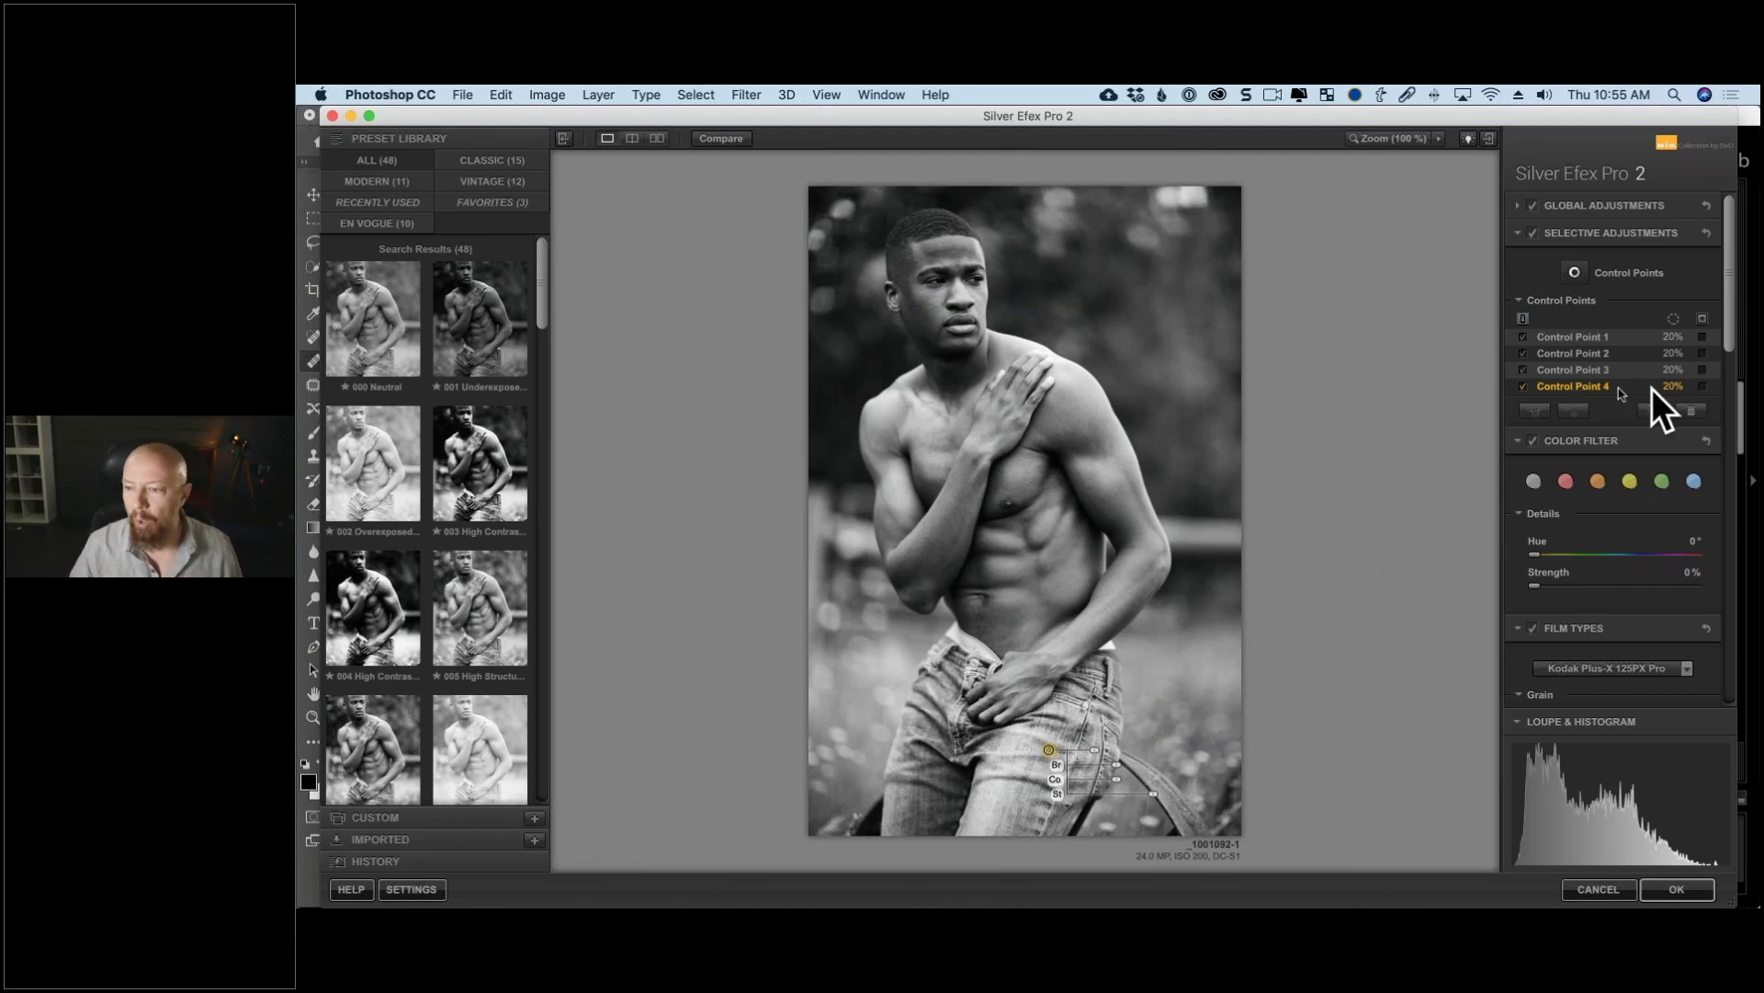
pyautogui.click(1524, 387)
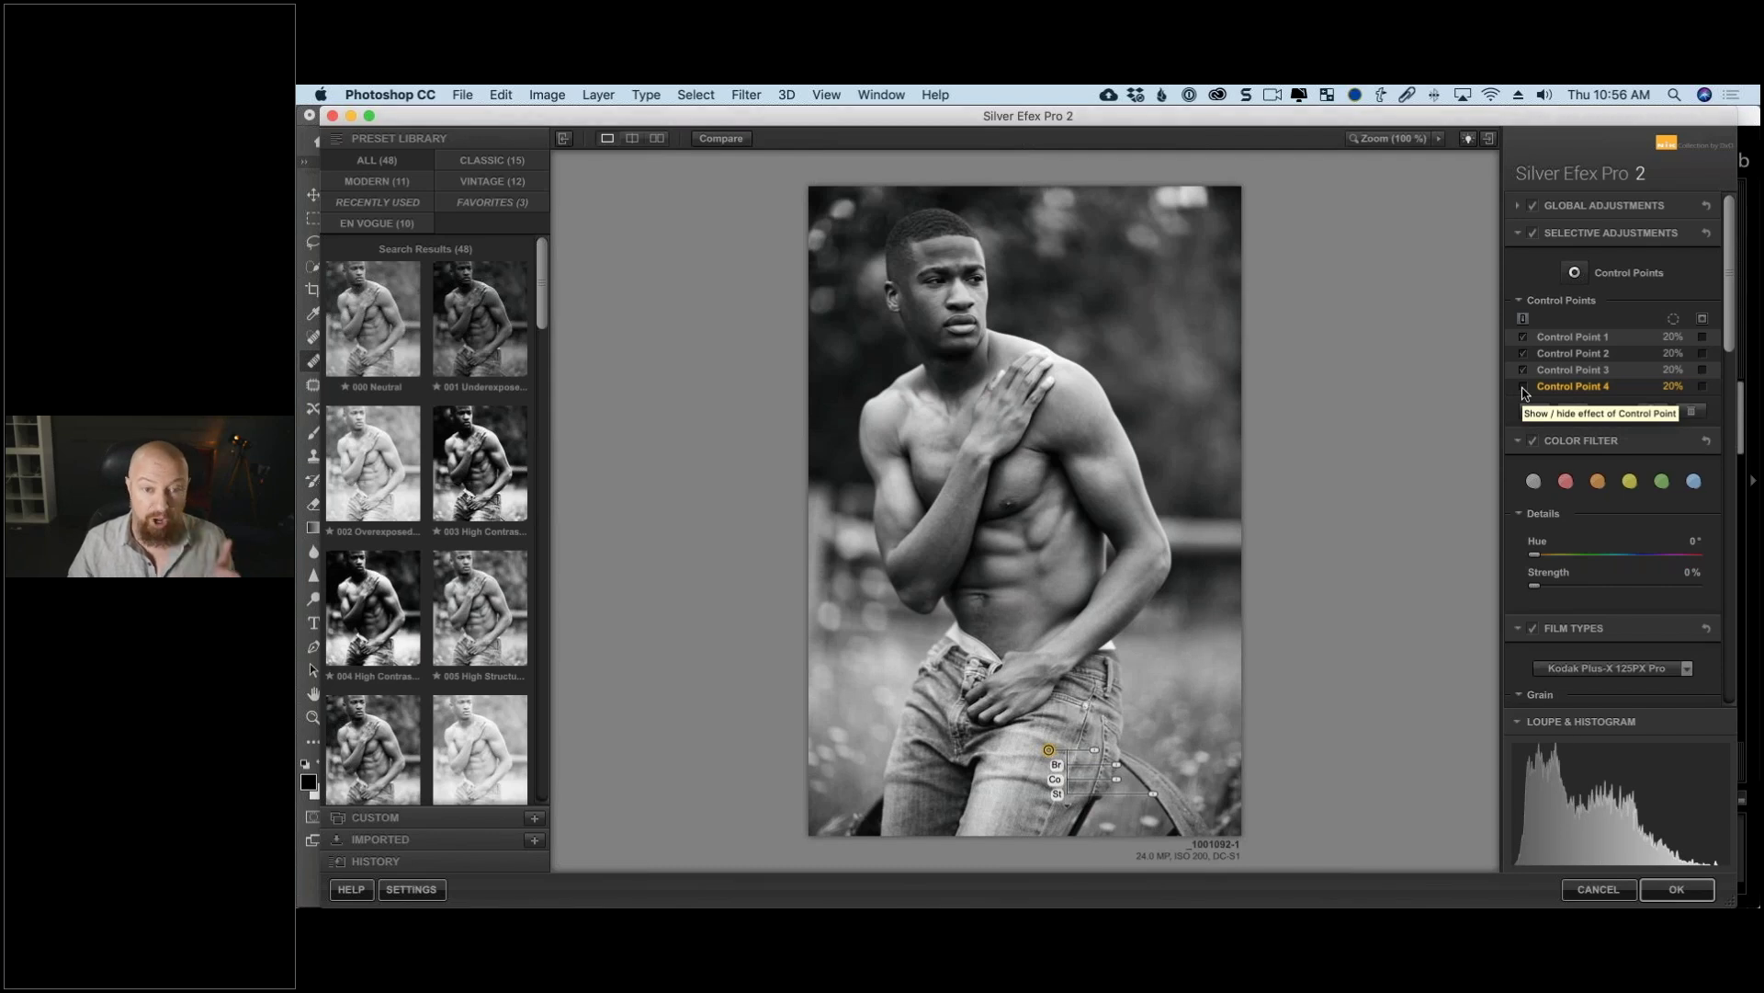
# Step: Try a global structure of 62%, inspect the skin at 100% zoom, and reset the structure to 0%
pyautogui.click(1517, 208)
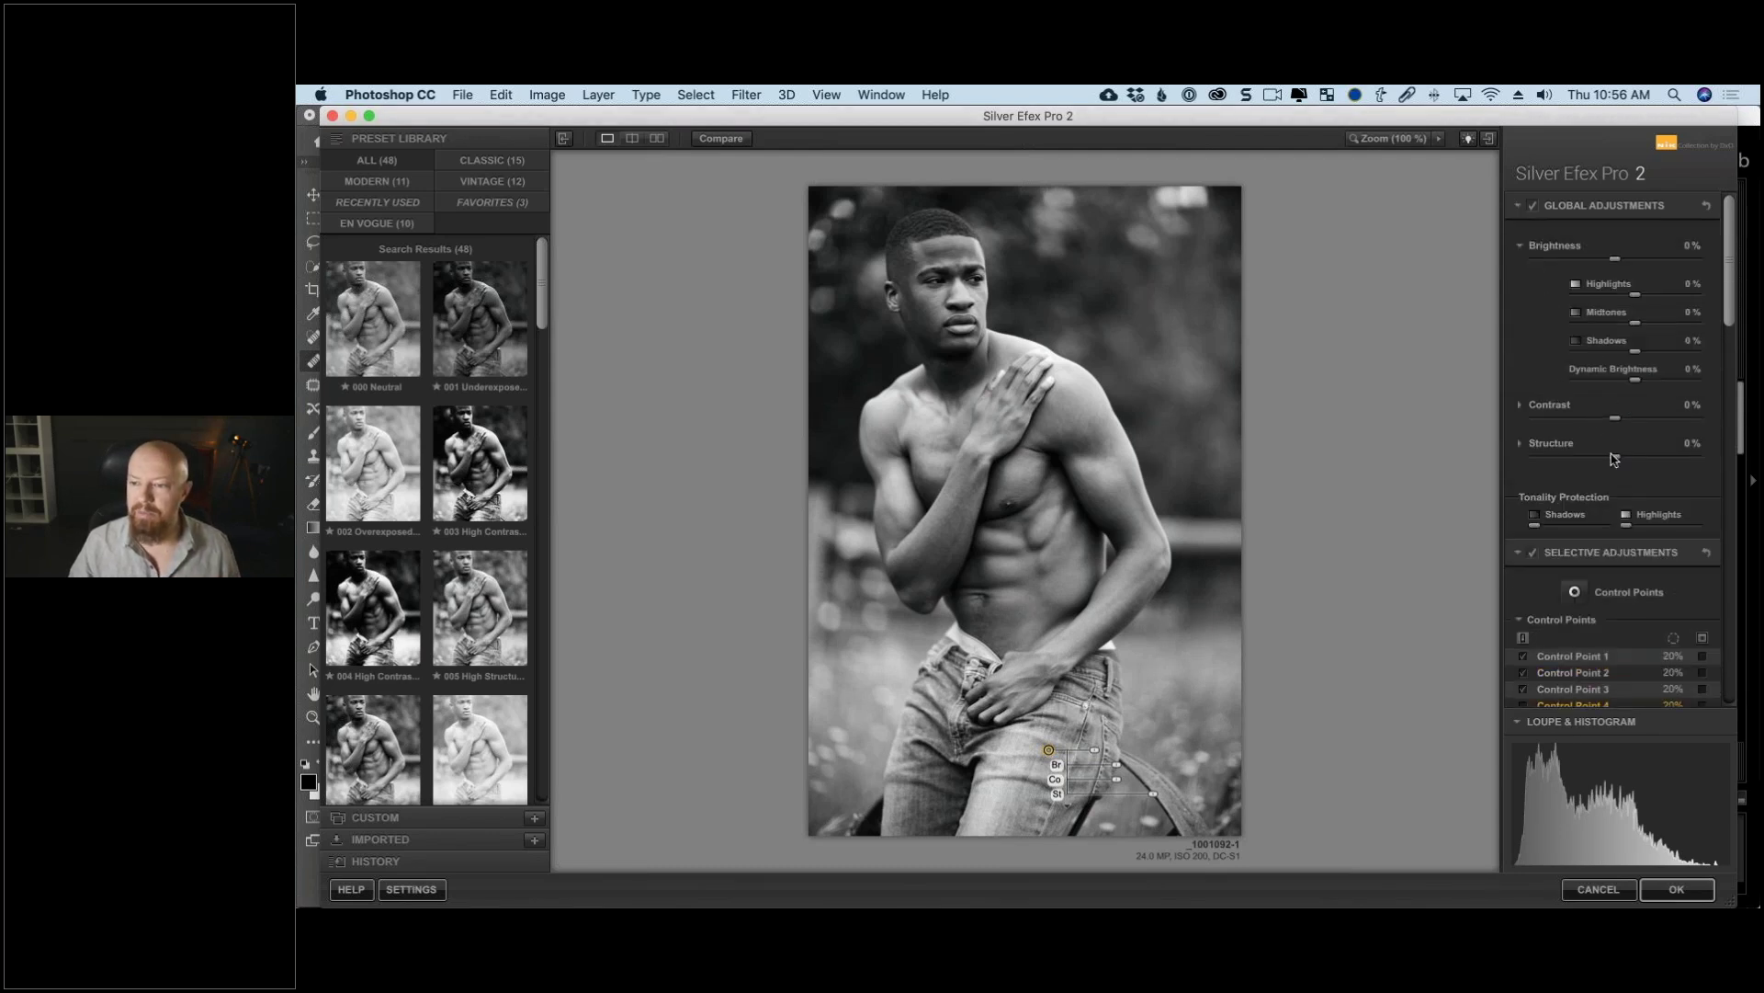
pyautogui.moveTo(1641, 464); pyautogui.dragTo(1665, 460)
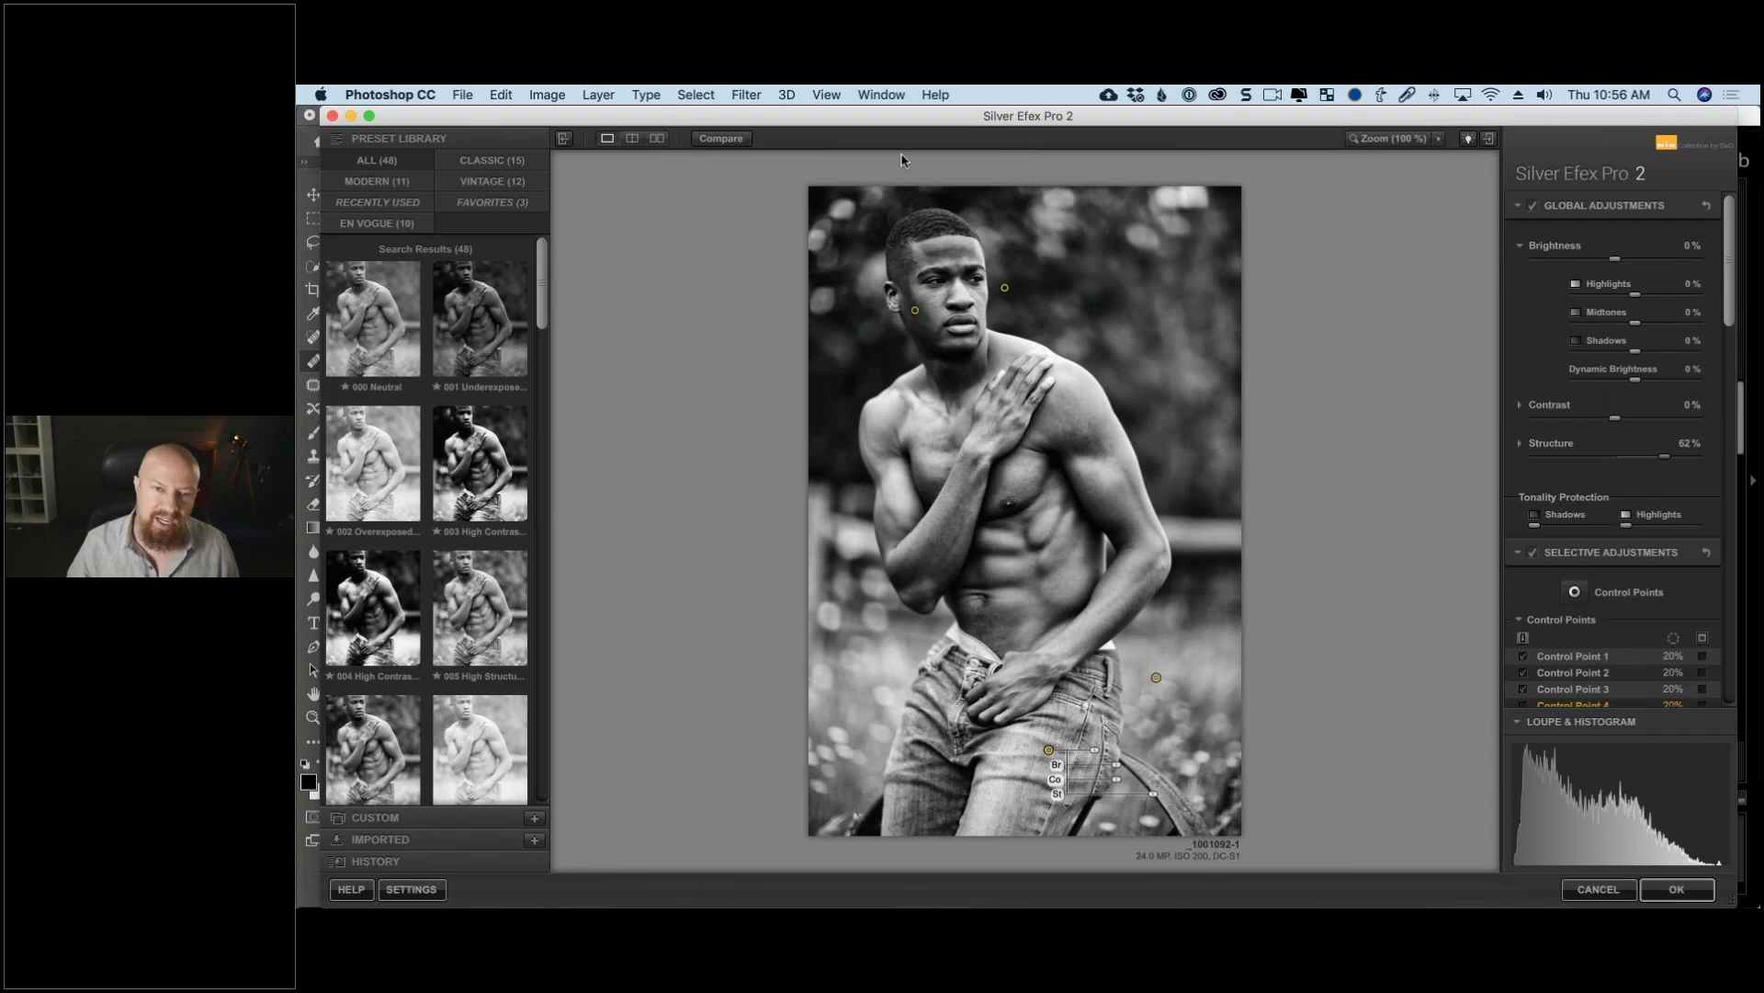
pyautogui.click(1392, 138)
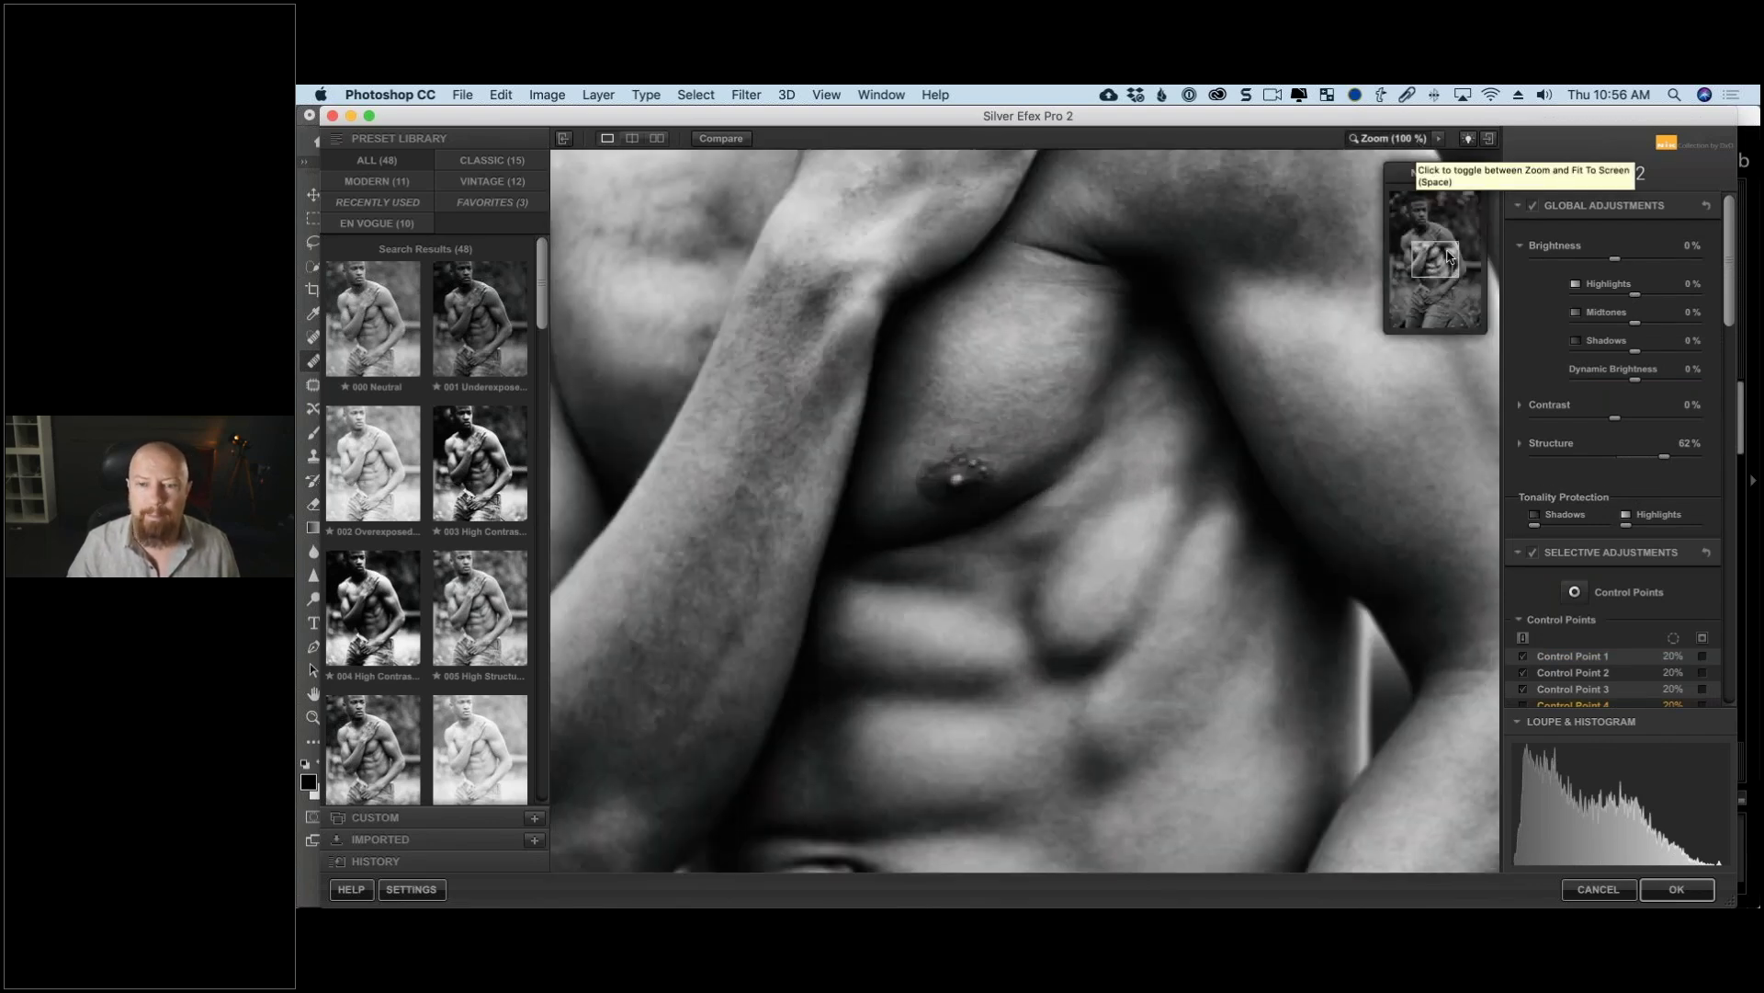
pyautogui.moveTo(1449, 258); pyautogui.dragTo(1443, 239)
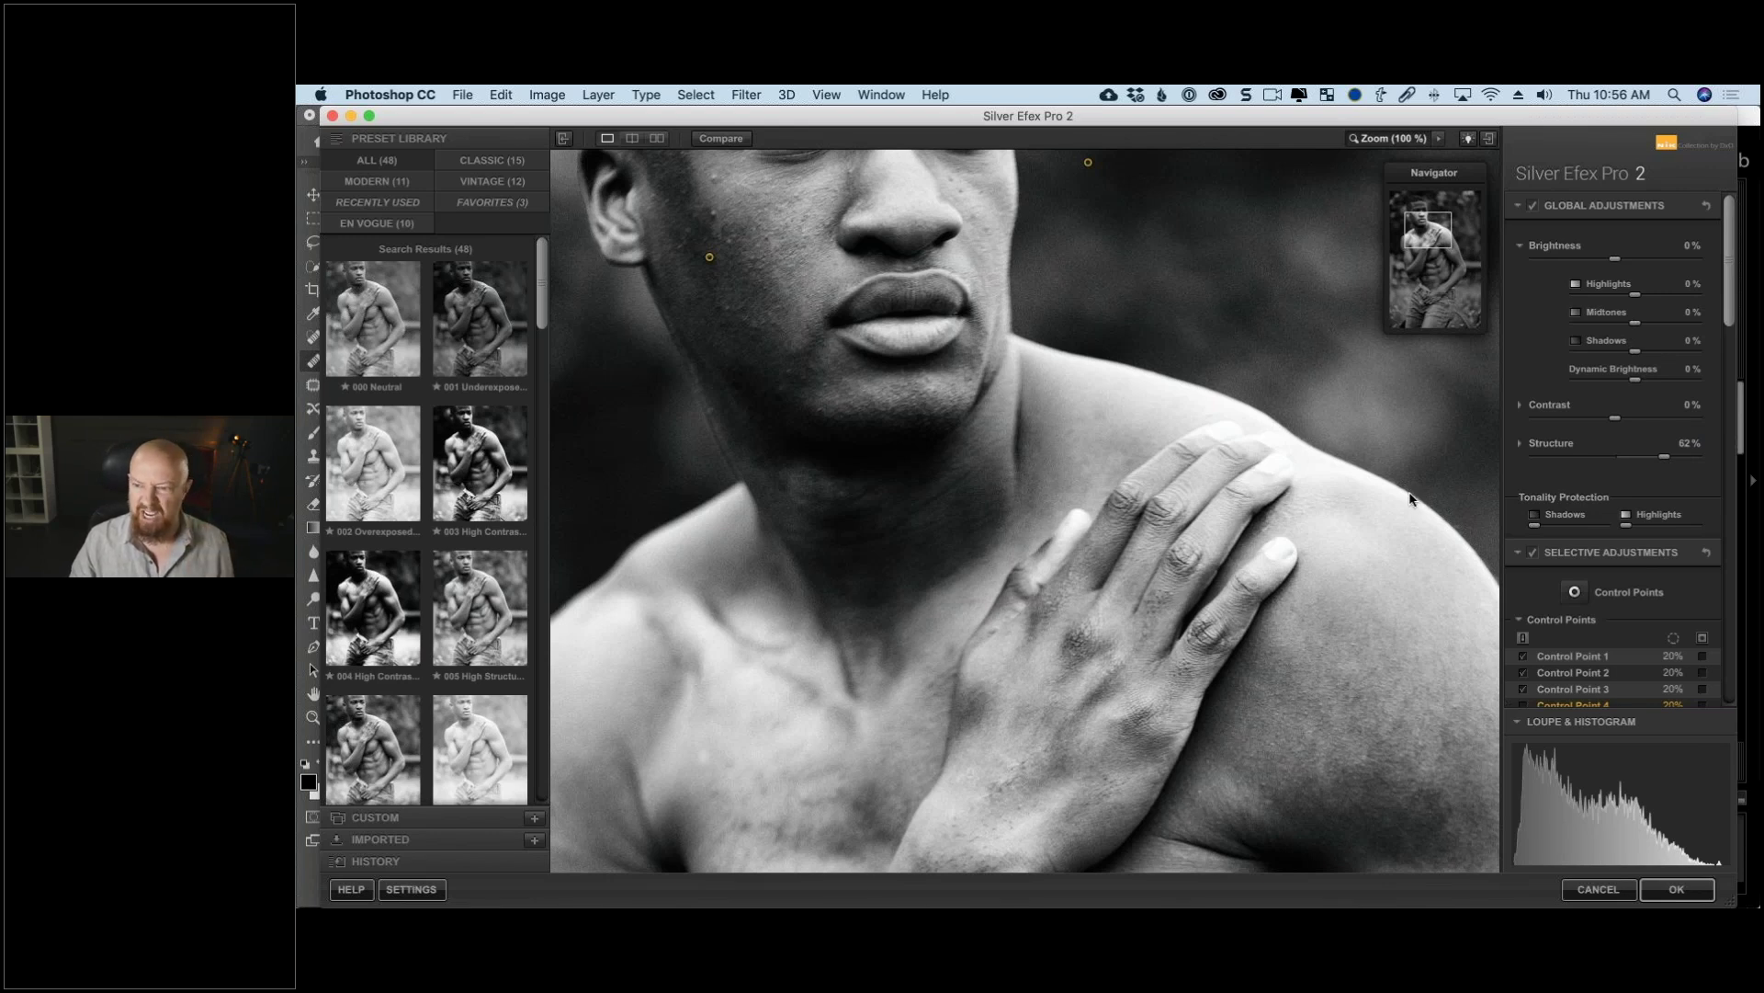
pyautogui.doubleClick(1665, 455)
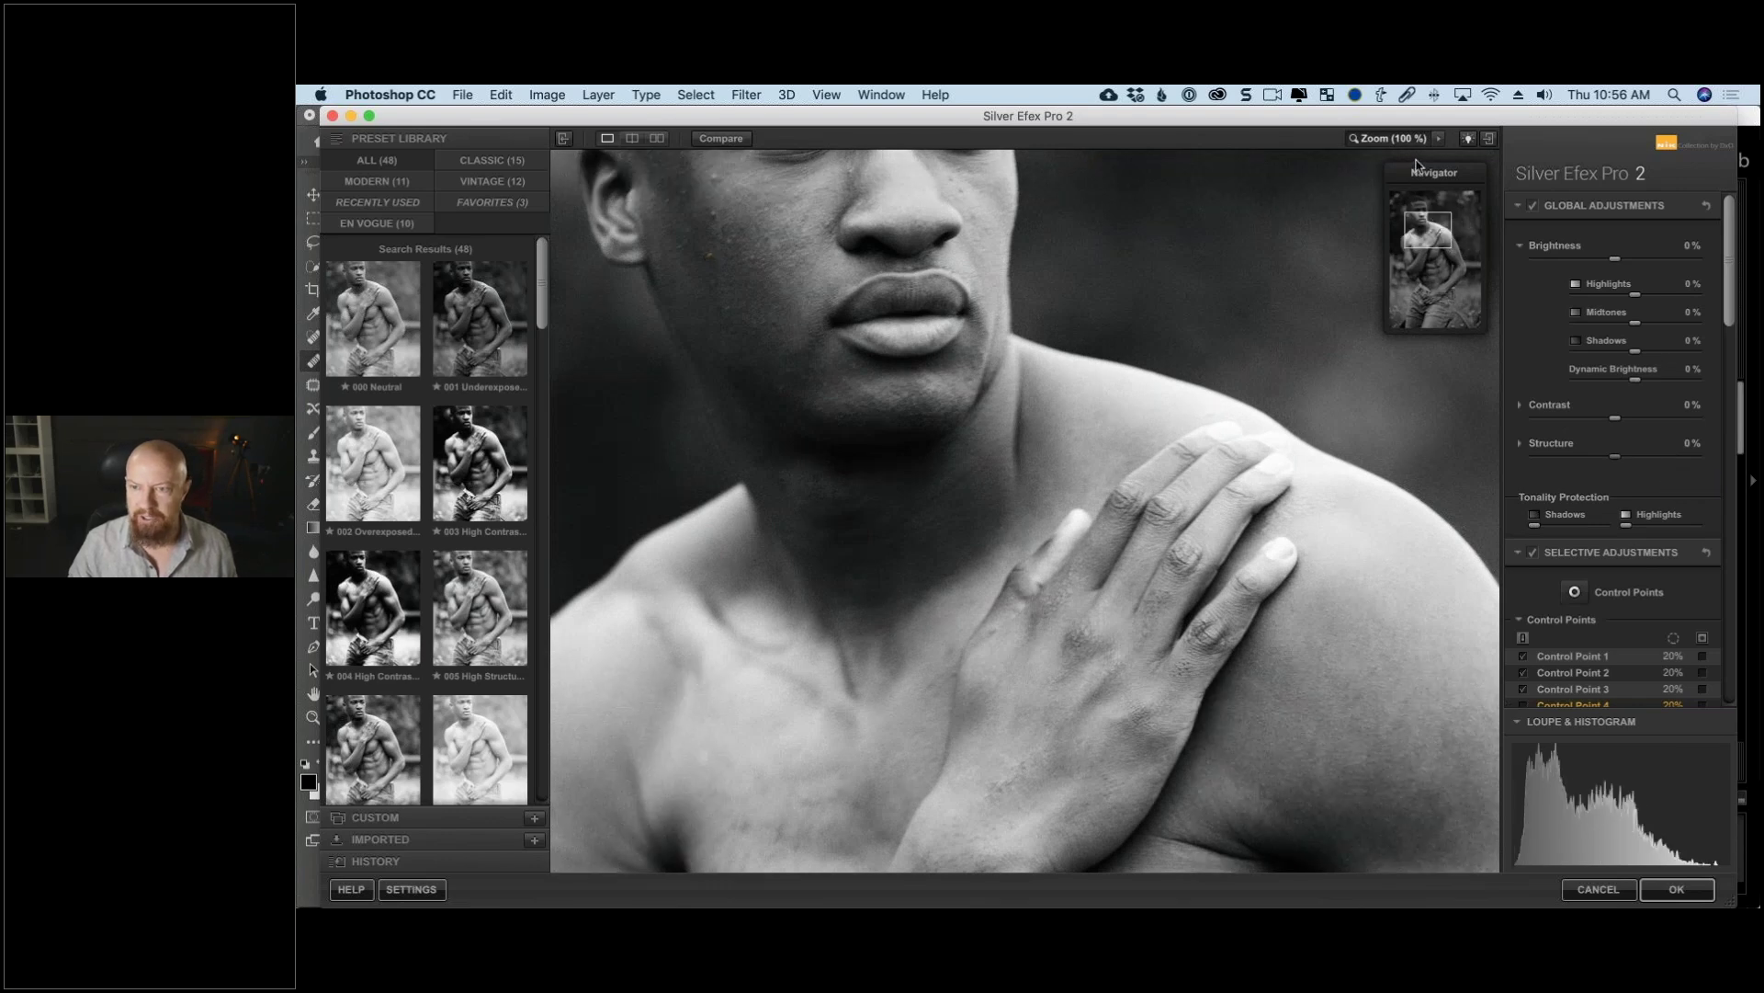
pyautogui.press('super+0')
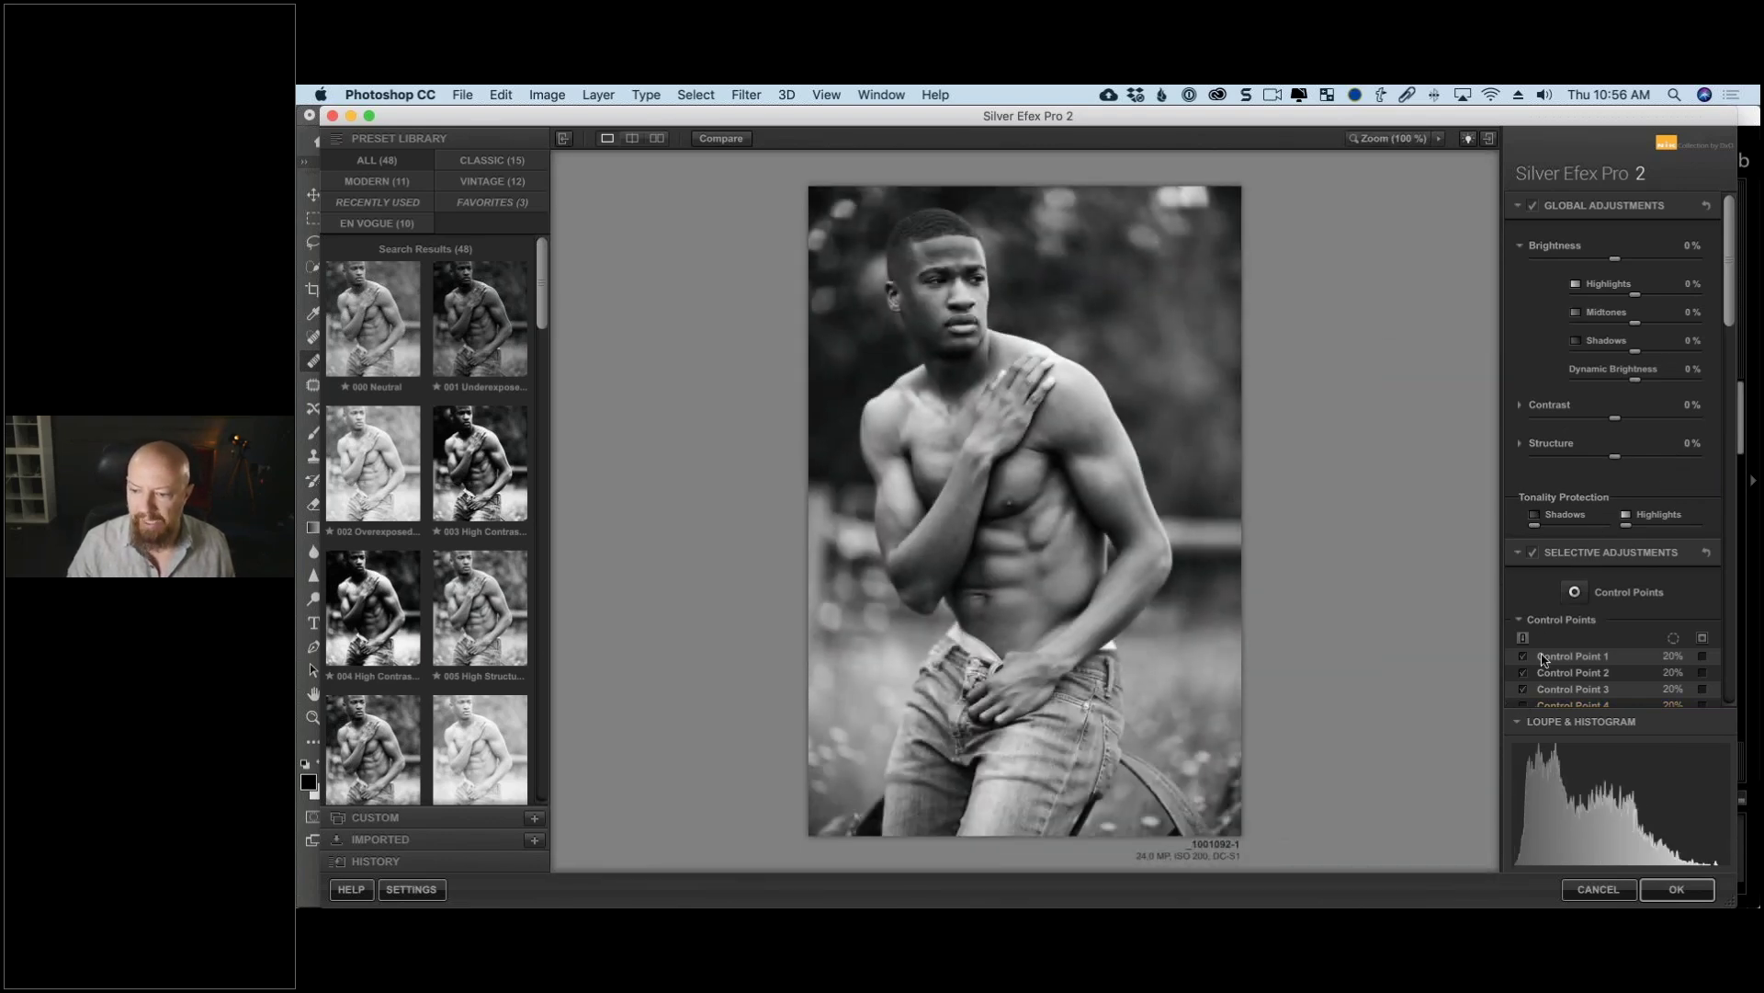
# Step: Toggle the effect of the jeans control point and apply the Silver Efex Pro 2 filter
pyautogui.scroll(-5, 1544, 662)
pyautogui.click(1523, 414)
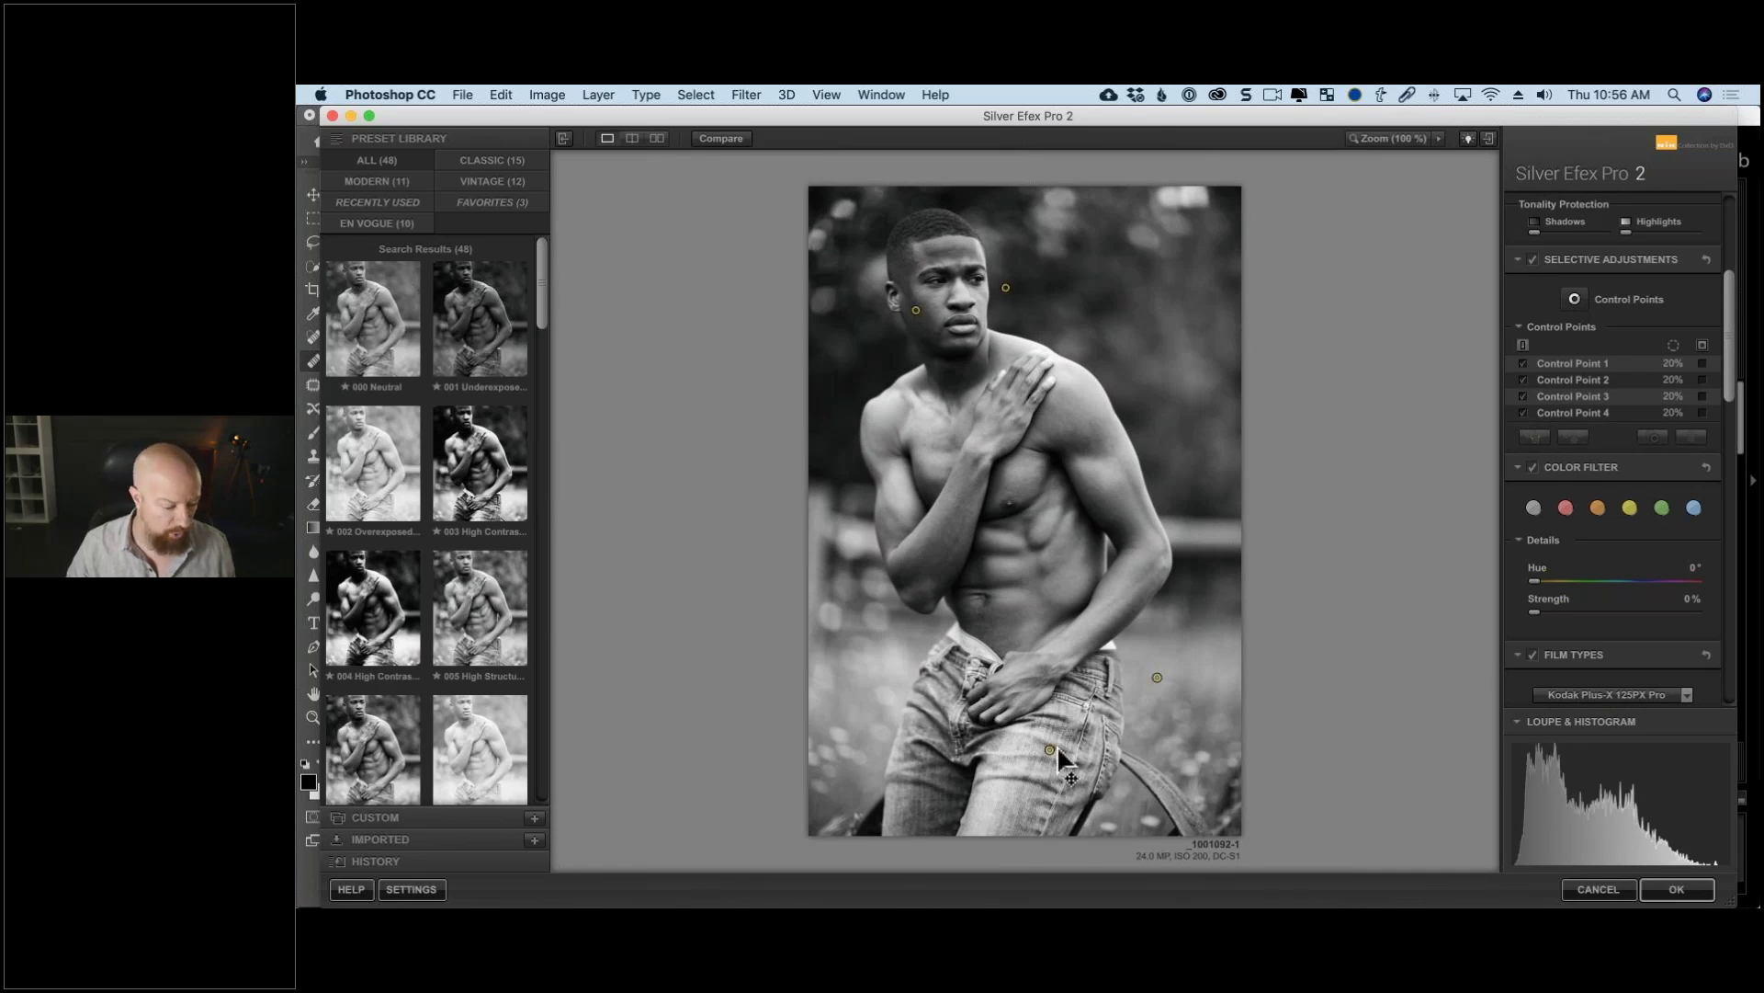
pyautogui.click(1676, 889)
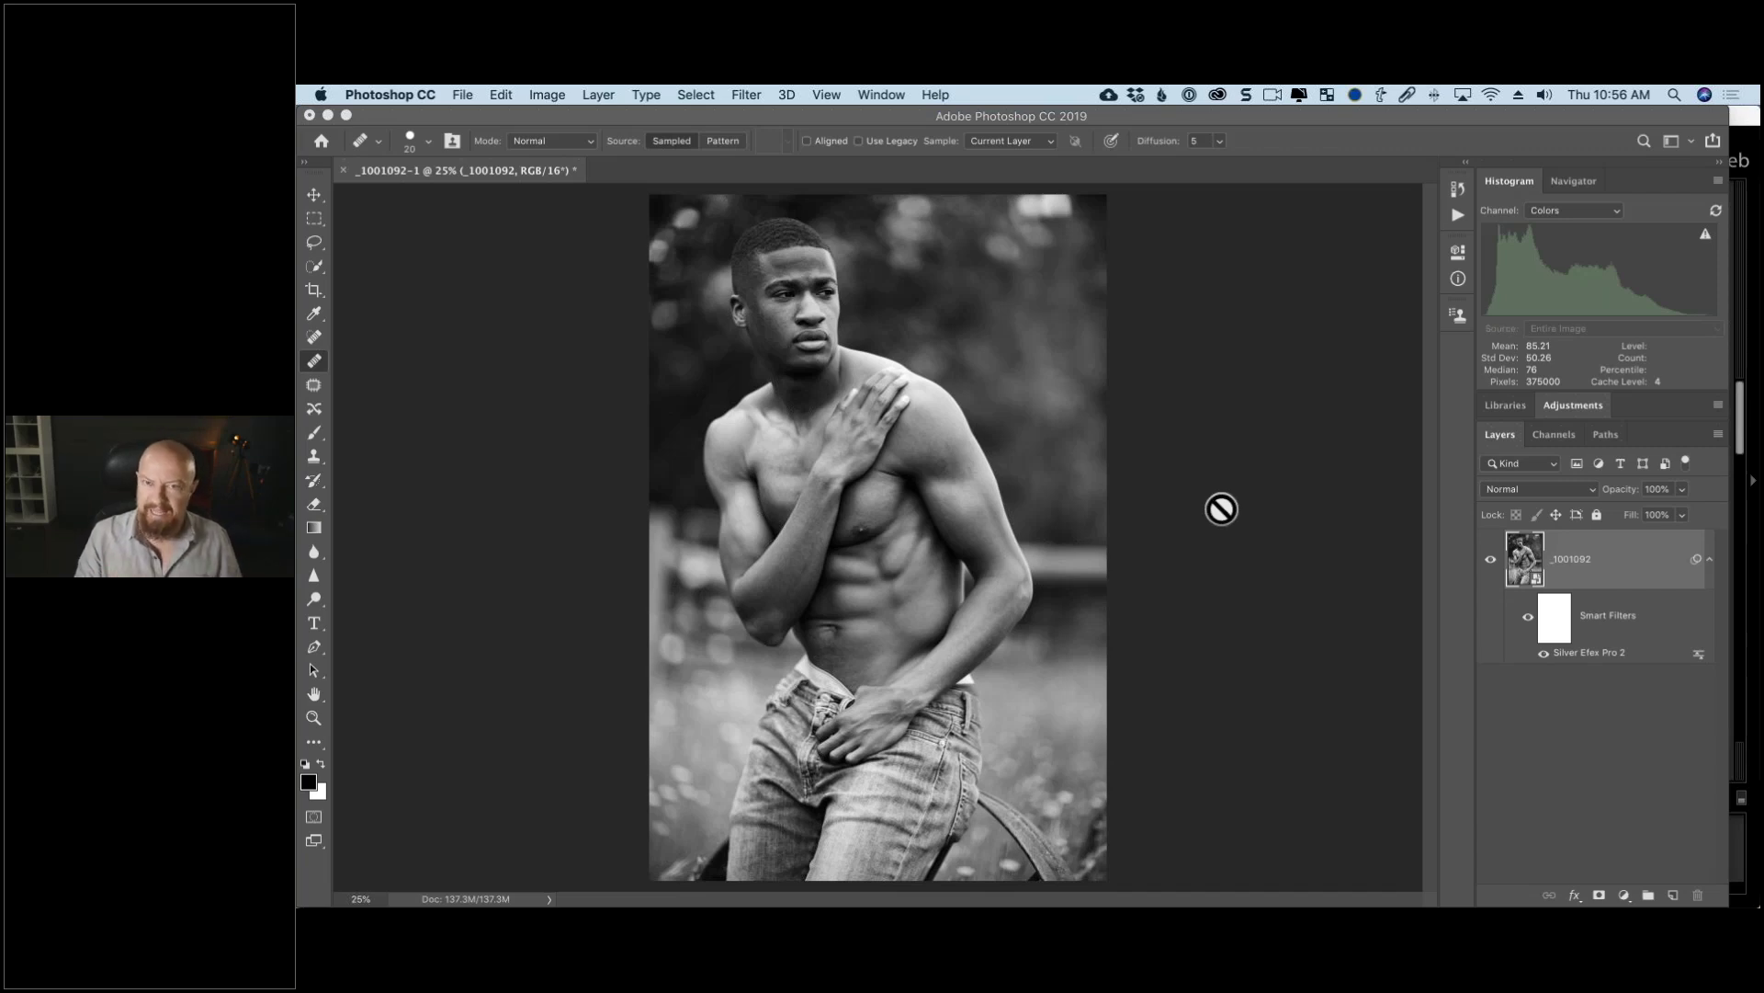
# Step: Save and close the edited image, and return to Lightroom Classic
pyautogui.press('super+s')
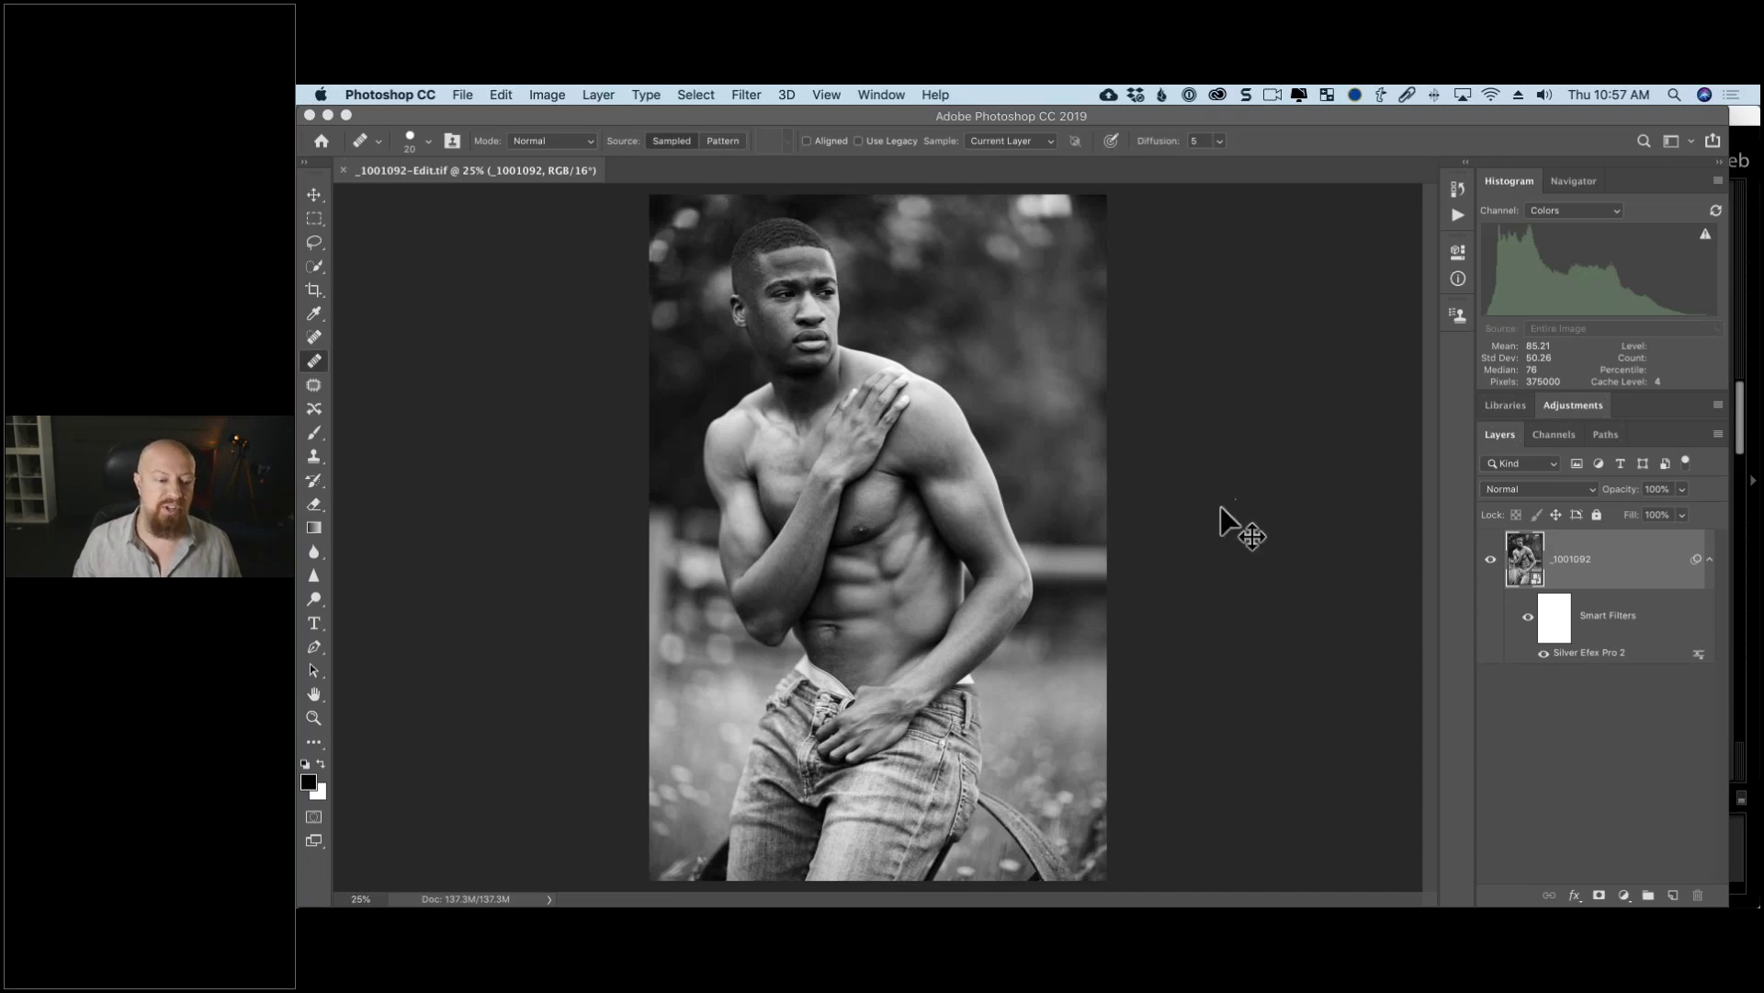
pyautogui.press('super+w')
pyautogui.press('super+Tab')
pyautogui.press('super+Tab')
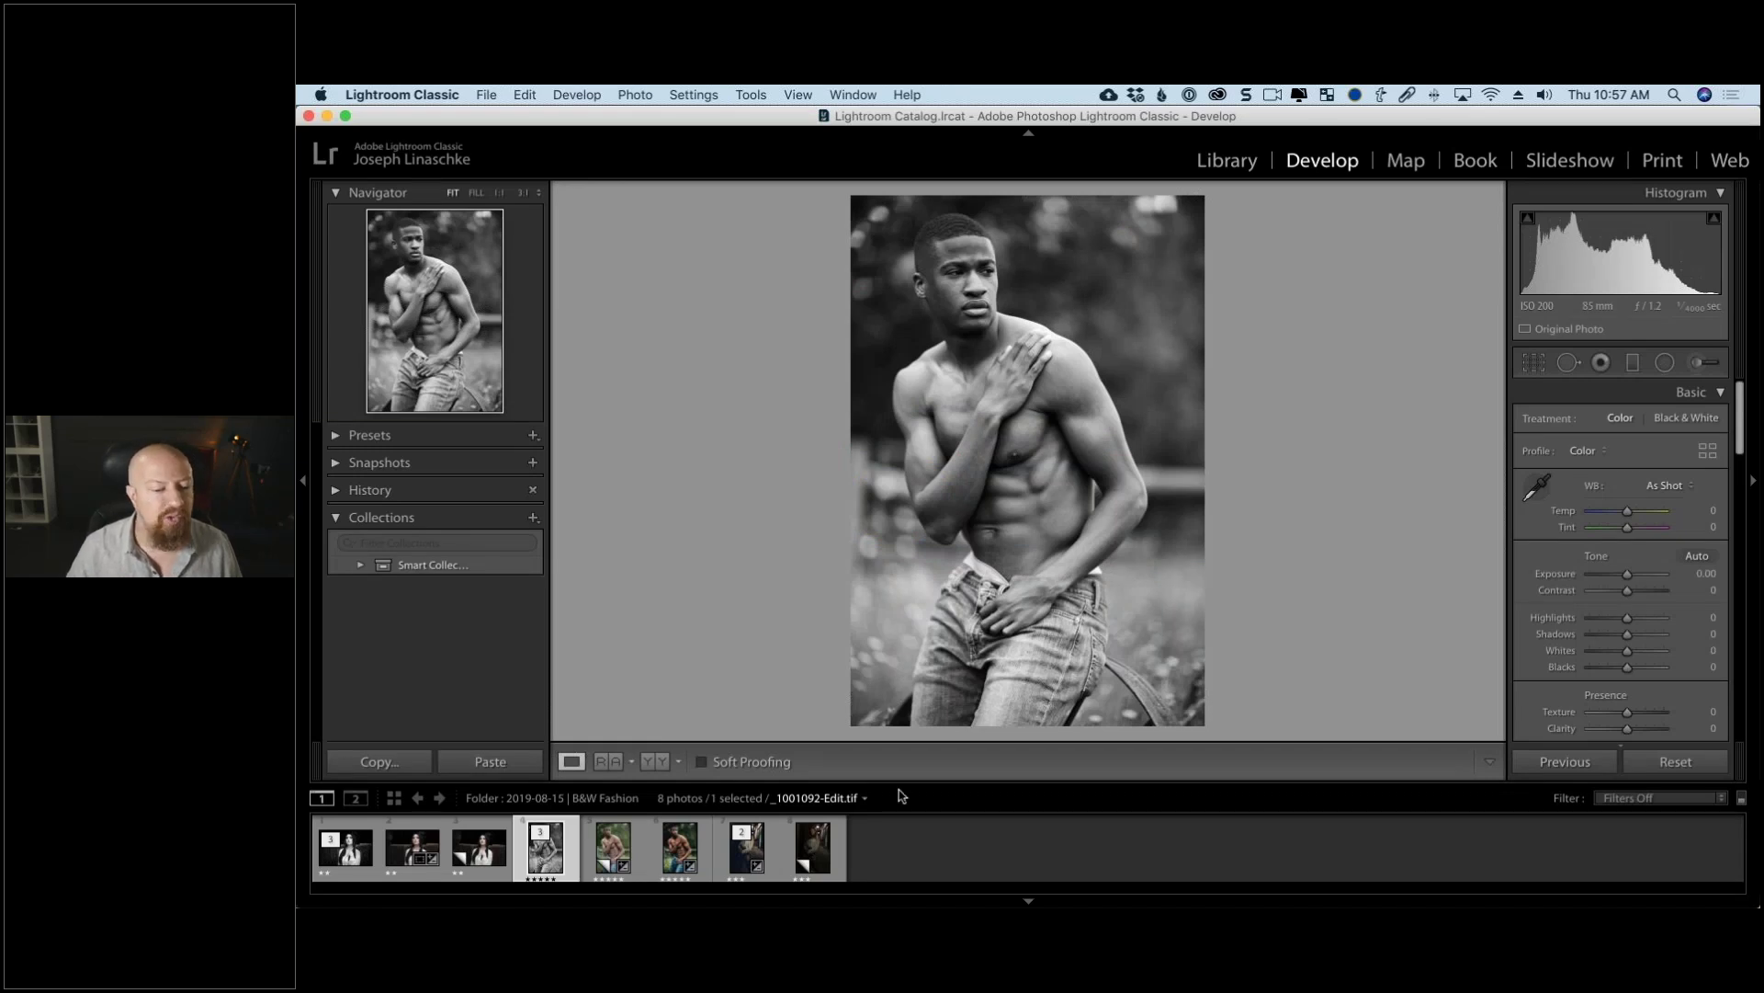
# Step: Select the color photo of the woman in the alley, collapse its stack, and zoom in on her face
pyautogui.click(747, 846)
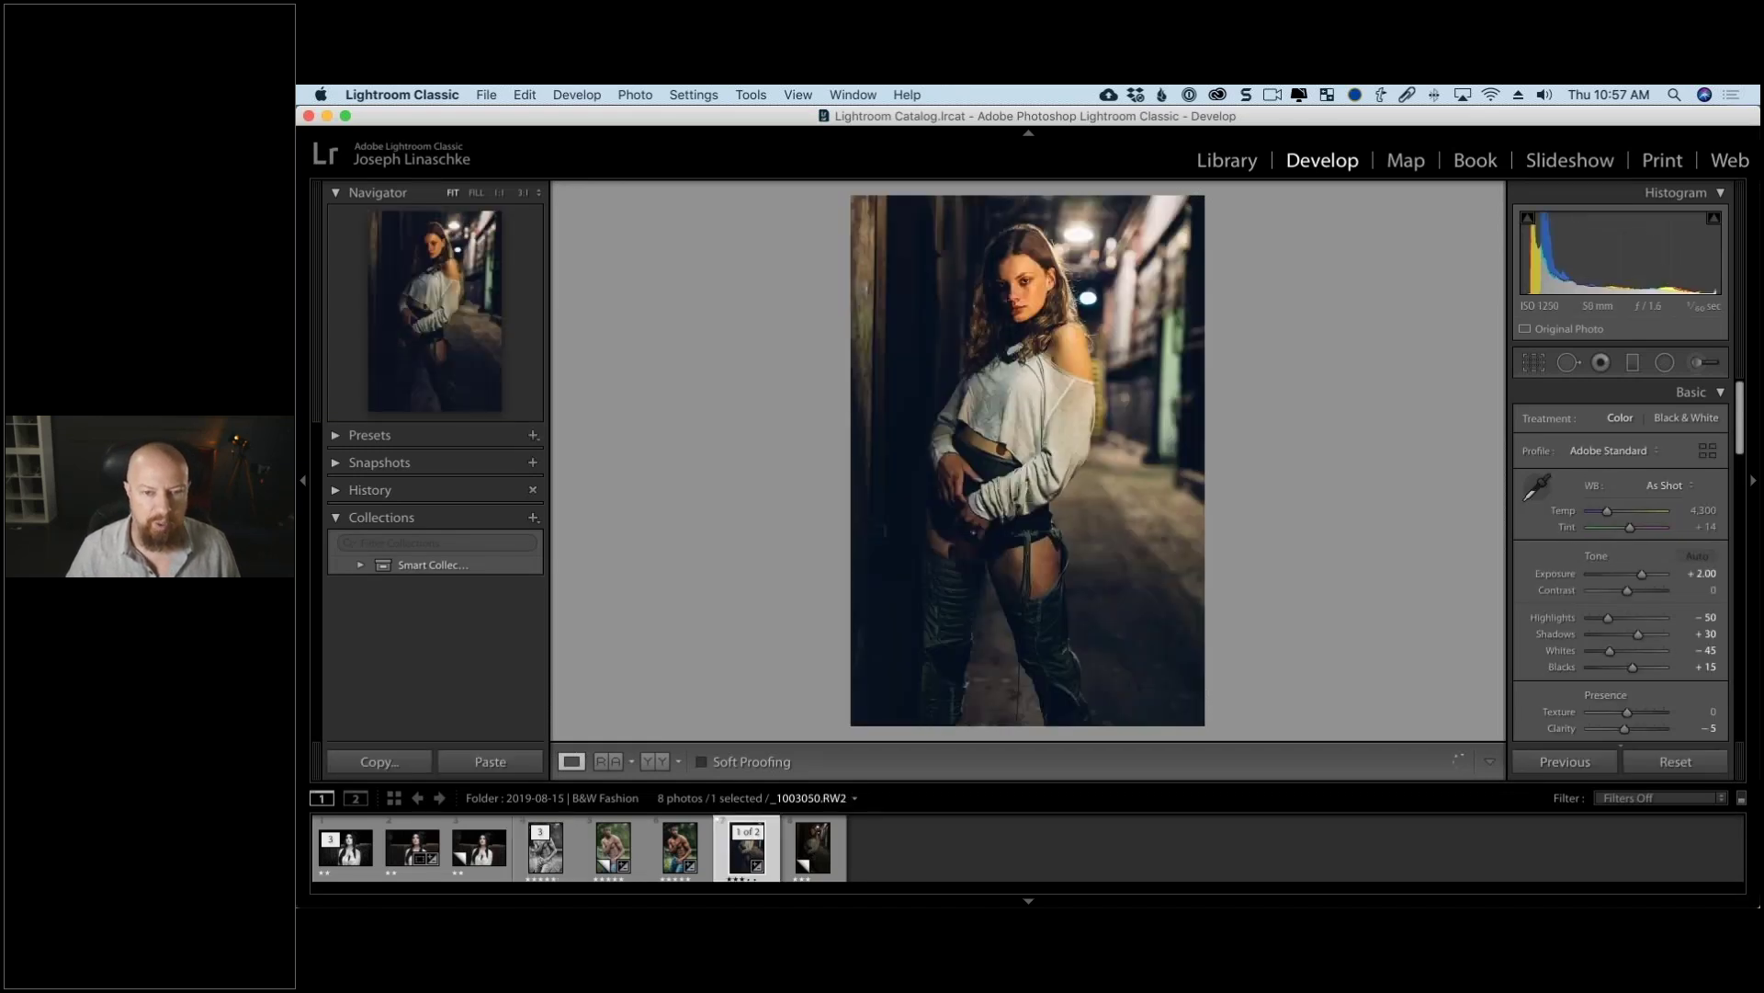
pyautogui.click(1031, 275)
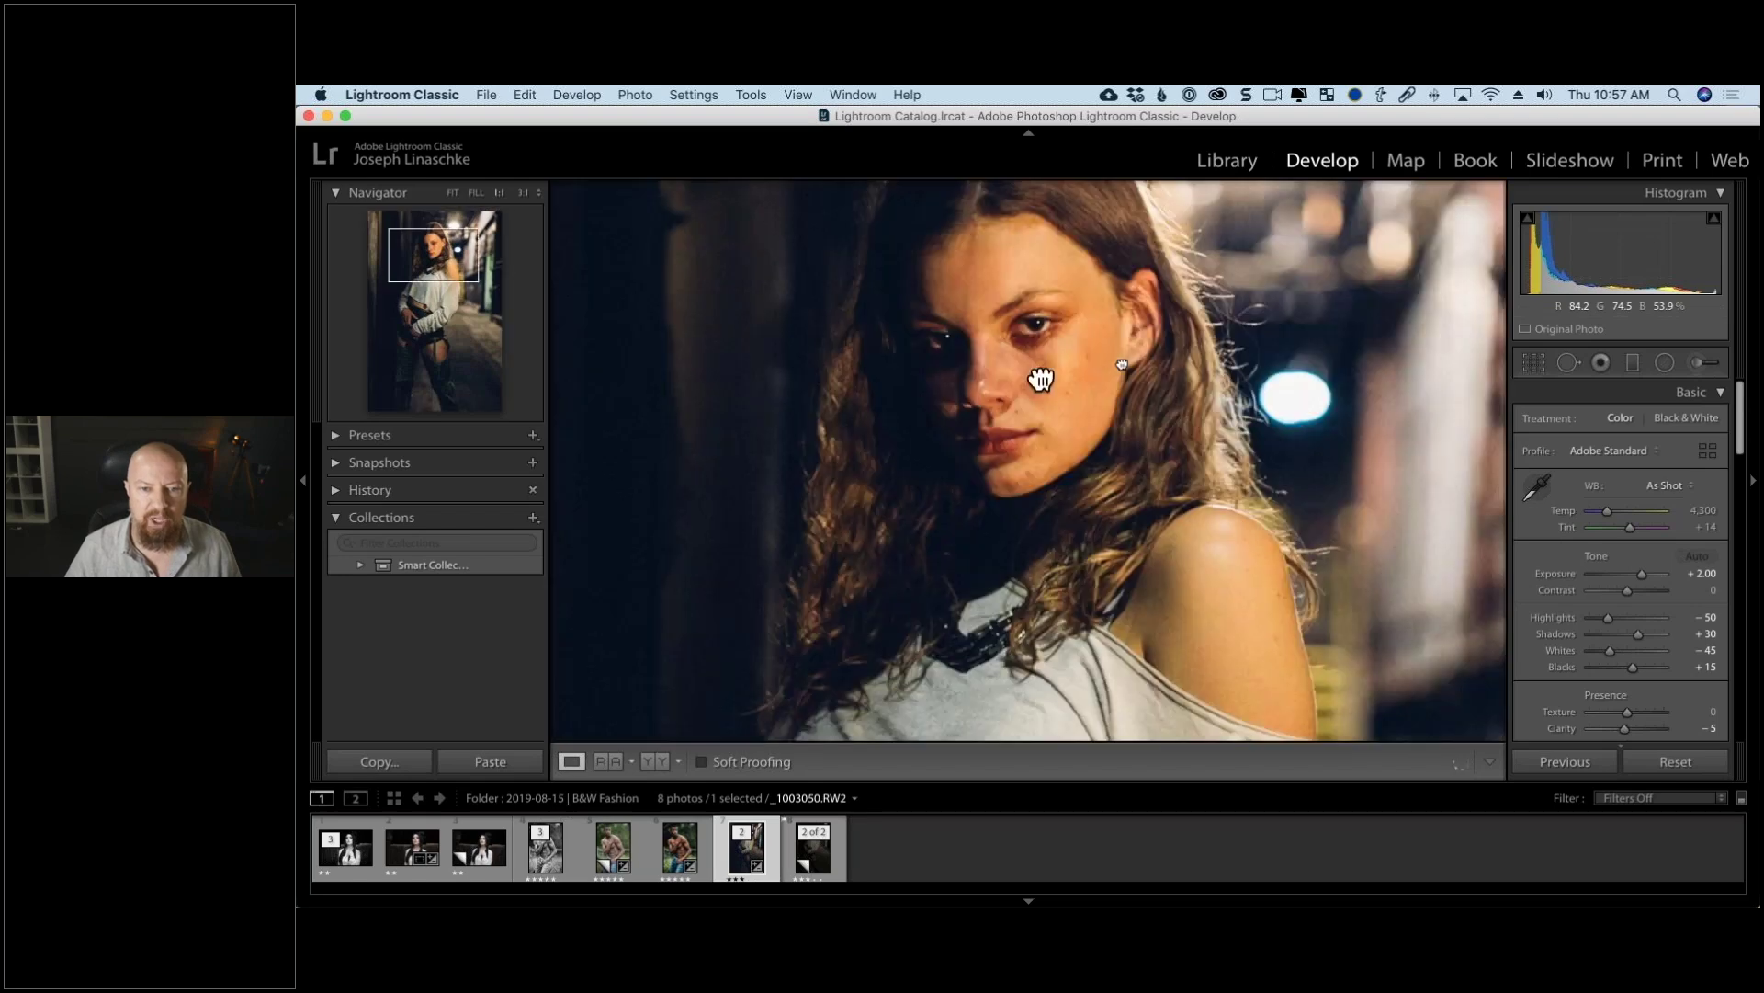
pyautogui.moveTo(1041, 379); pyautogui.dragTo(1084, 375)
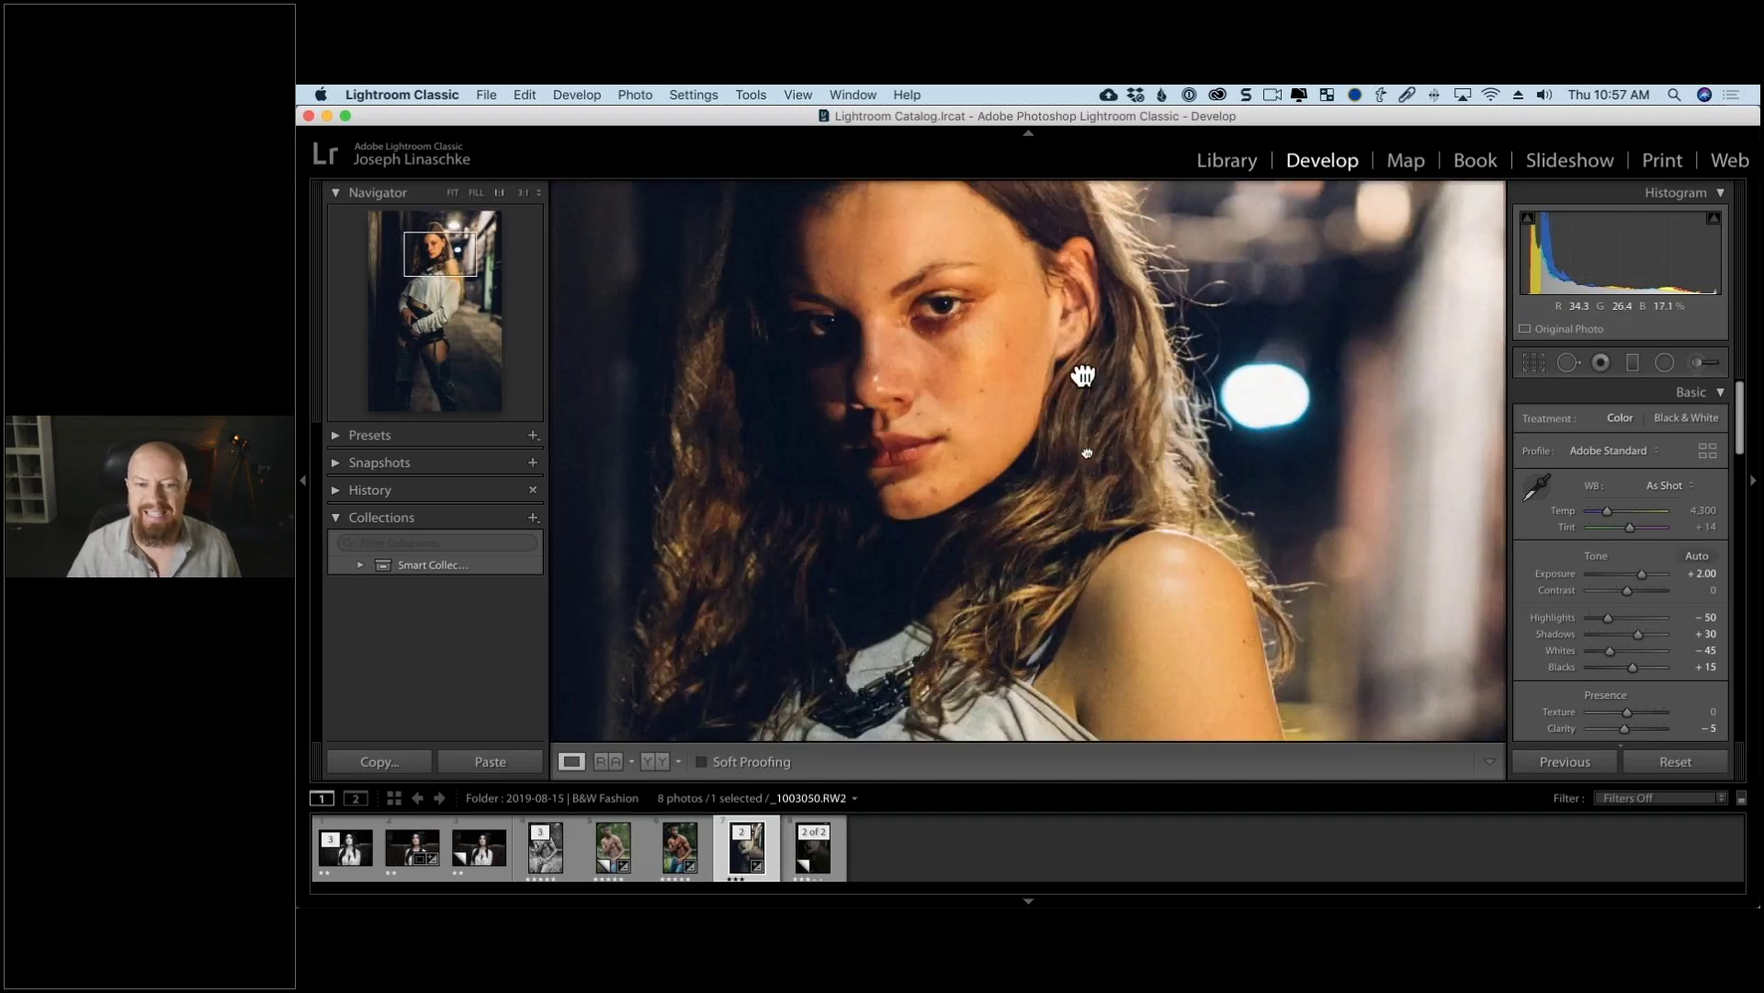
pyautogui.moveTo(1067, 445); pyautogui.dragTo(1026, 424)
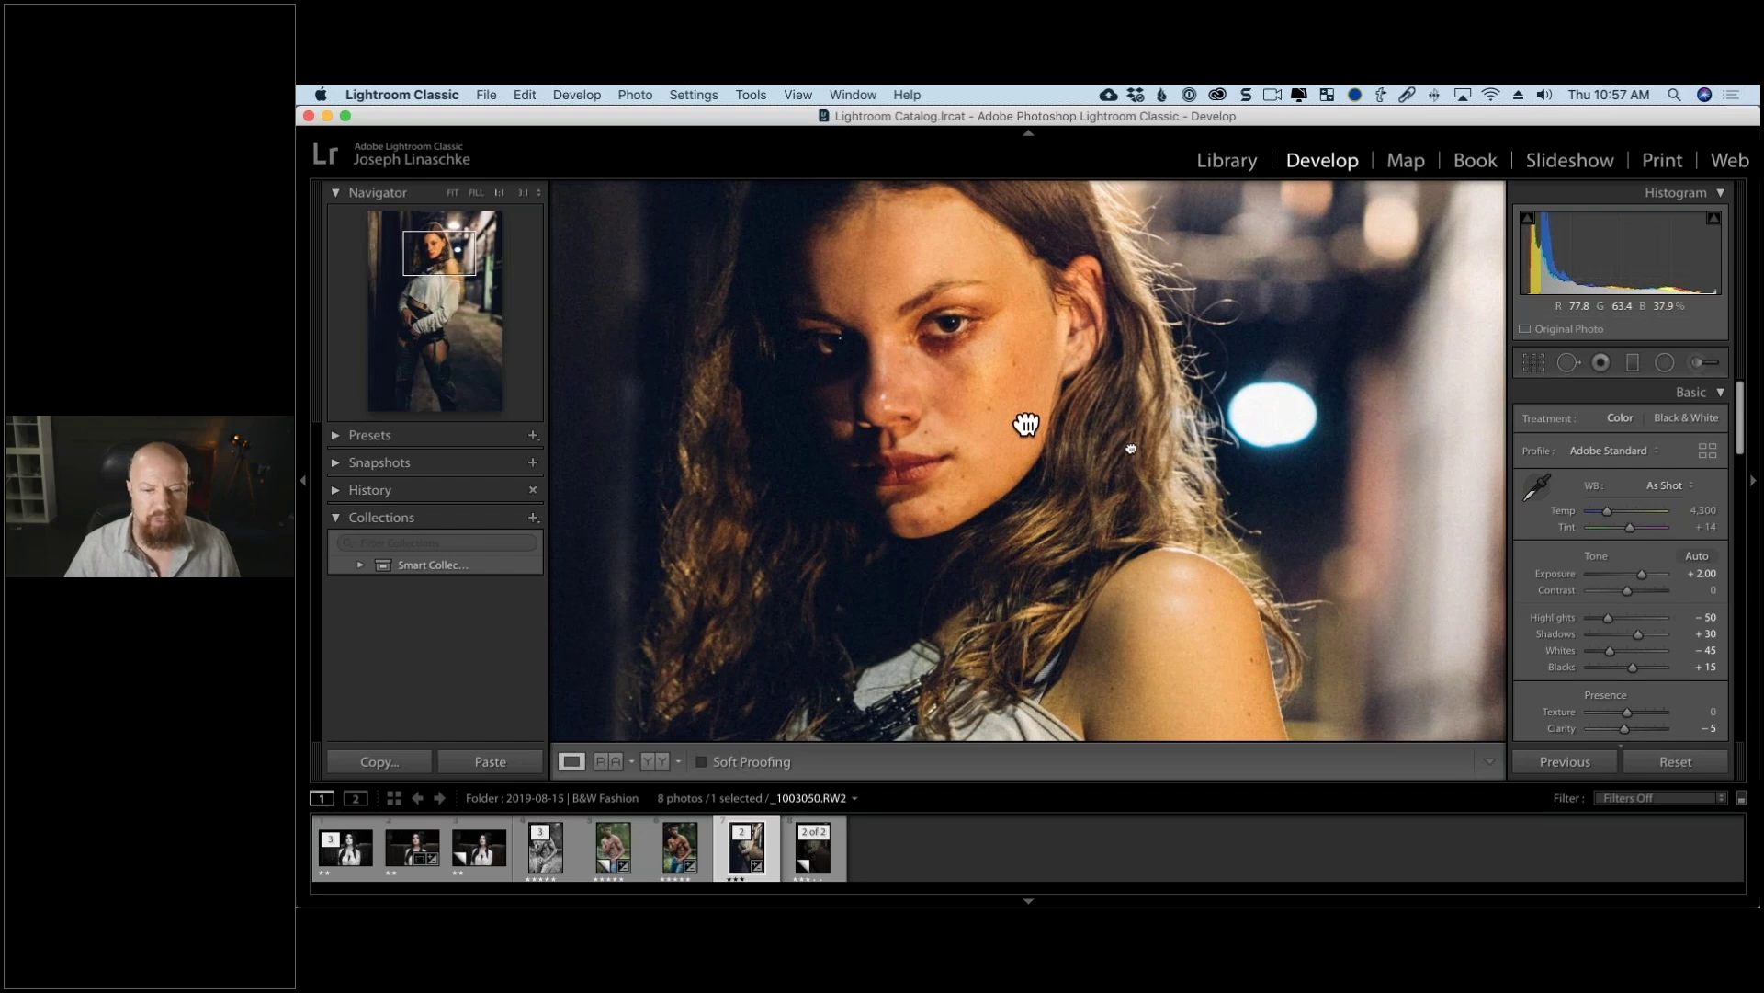
pyautogui.click(742, 832)
pyautogui.click(1033, 294)
pyautogui.moveTo(1036, 327); pyautogui.dragTo(1016, 362)
# Step: Reset the photo's sharpening amount to its default of 40
pyautogui.scroll(-3, 1599, 478)
pyautogui.scroll(-5, 1599, 477)
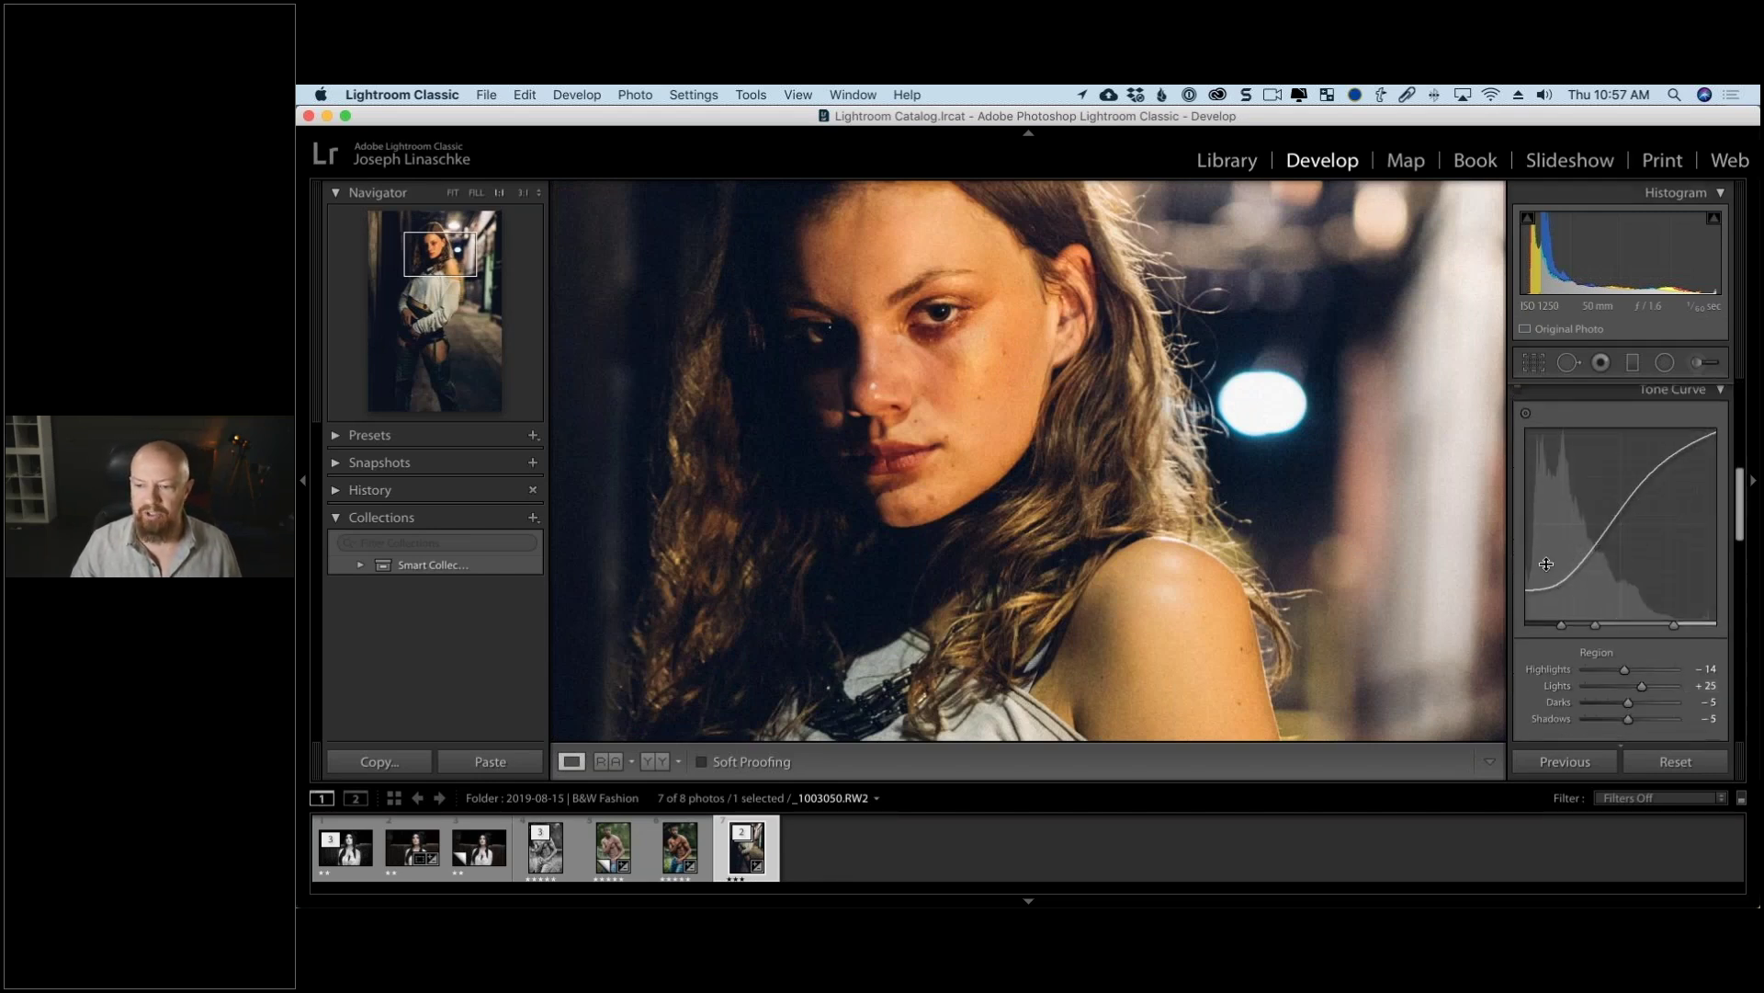
pyautogui.scroll(-8, 1547, 561)
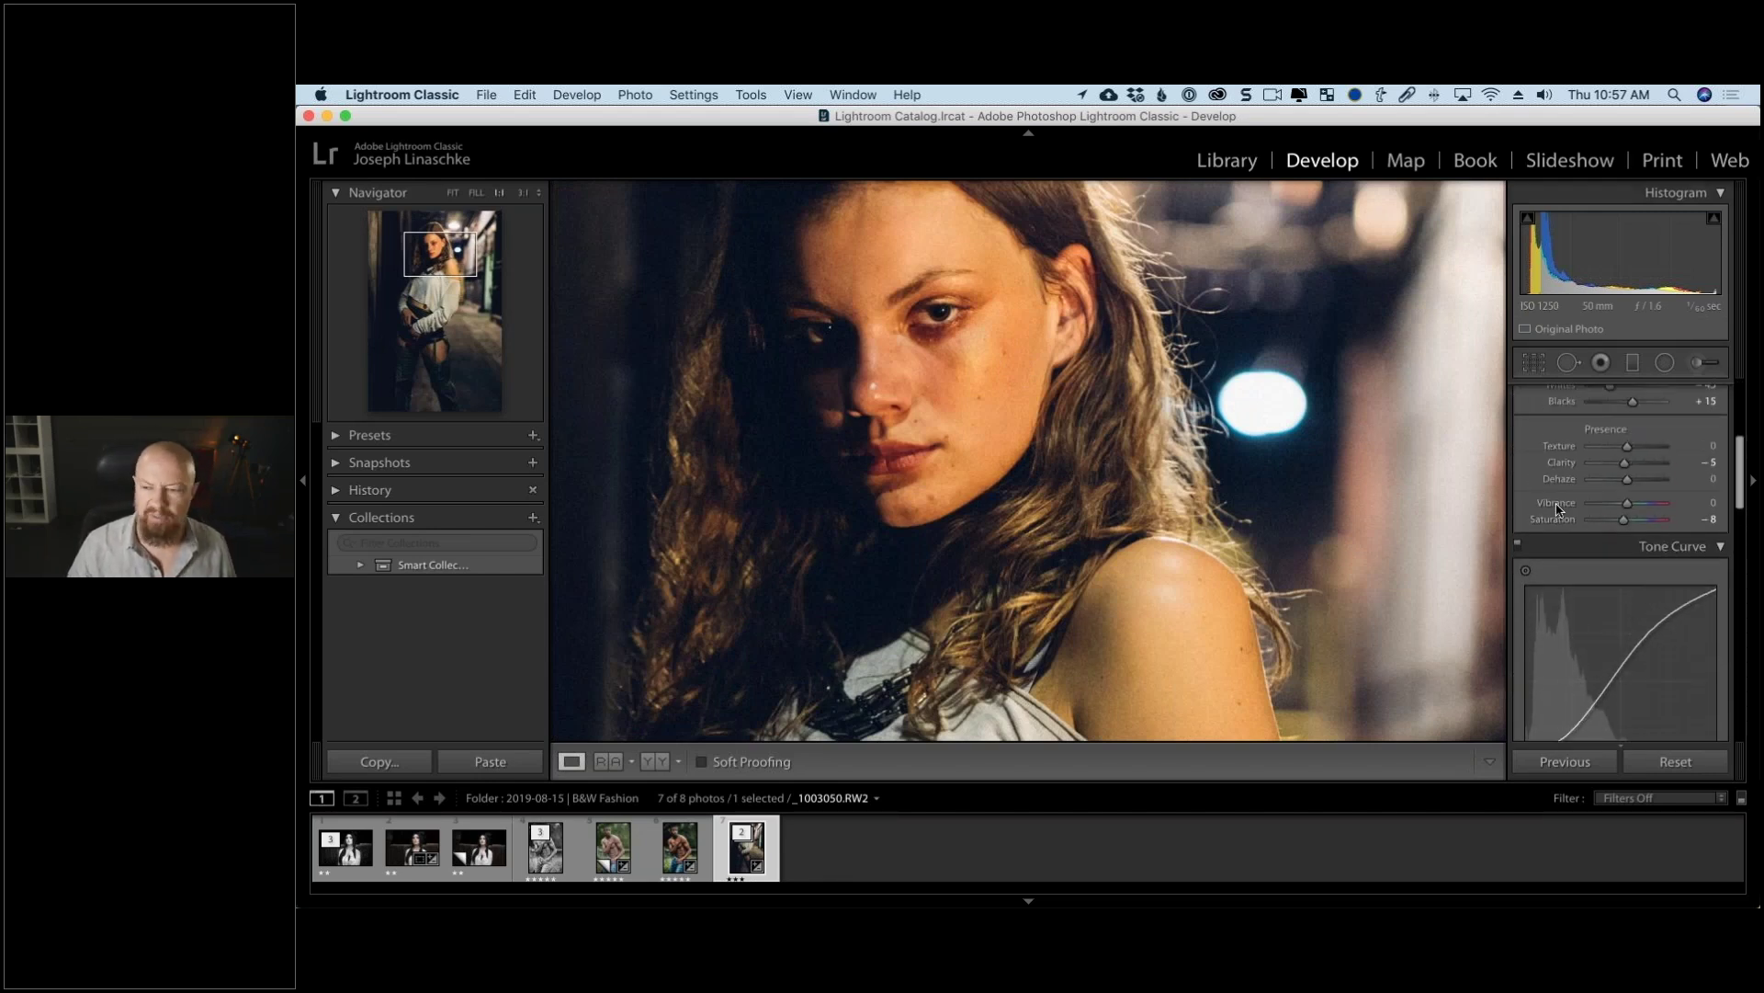
pyautogui.scroll(-6, 1579, 511)
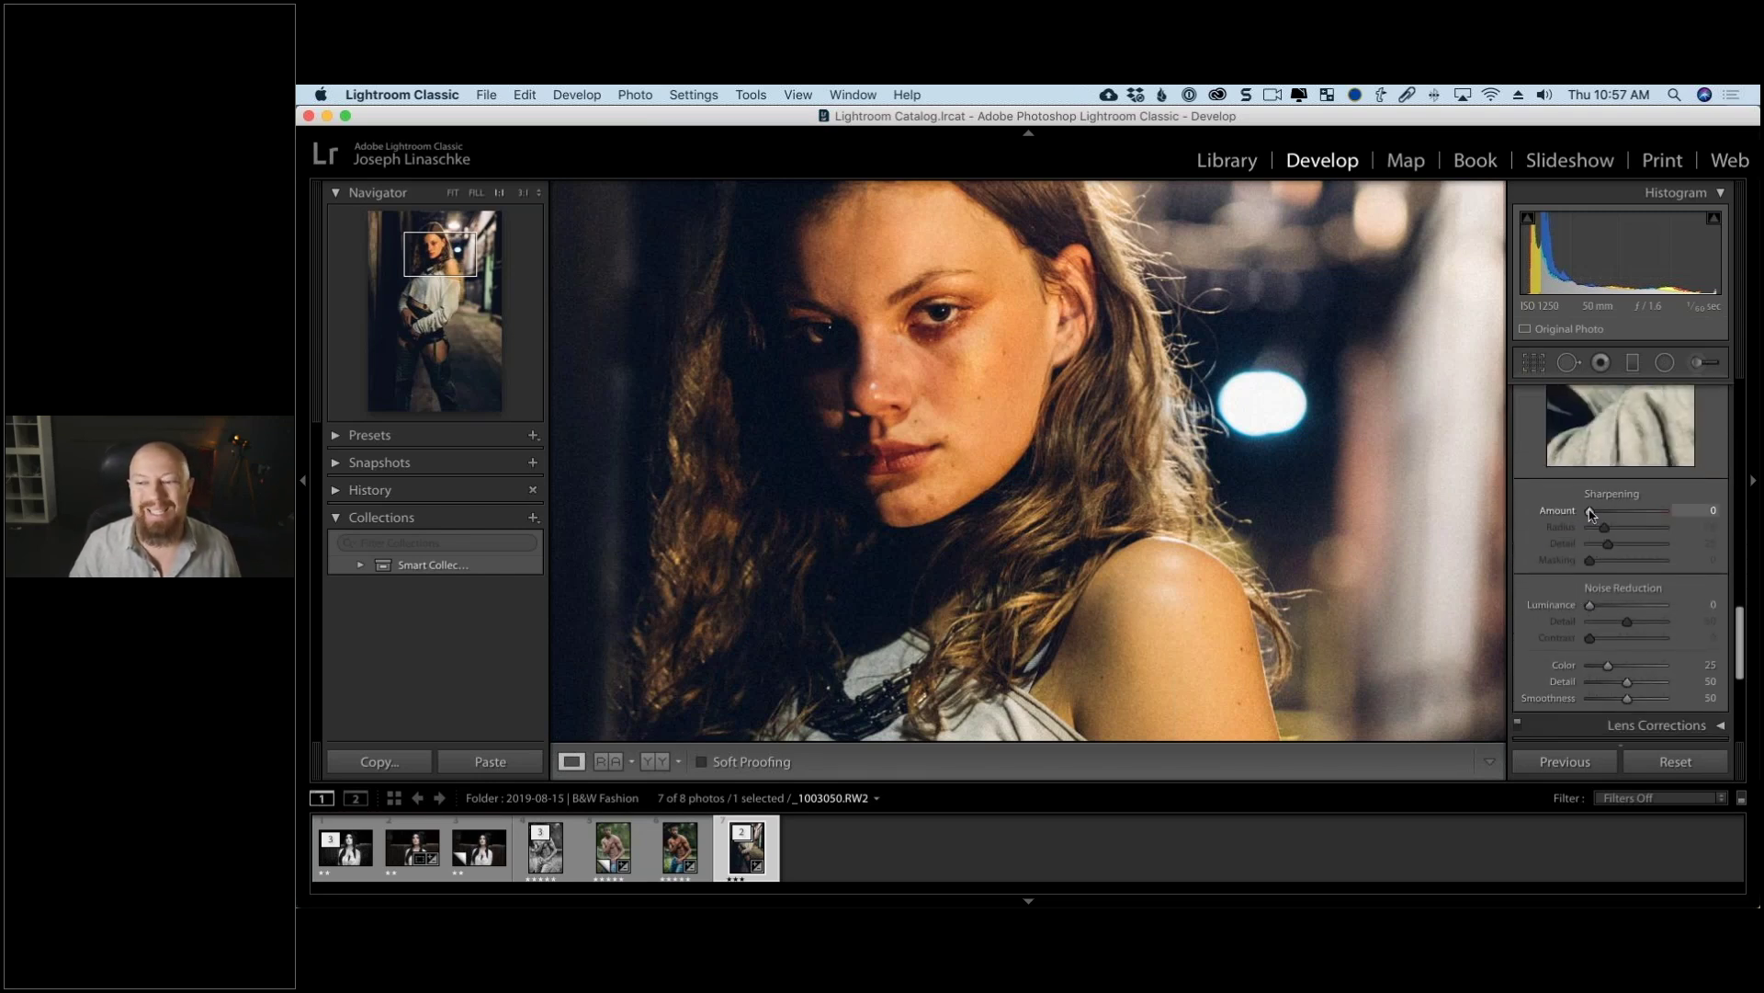
pyautogui.scroll(-1, 1592, 513)
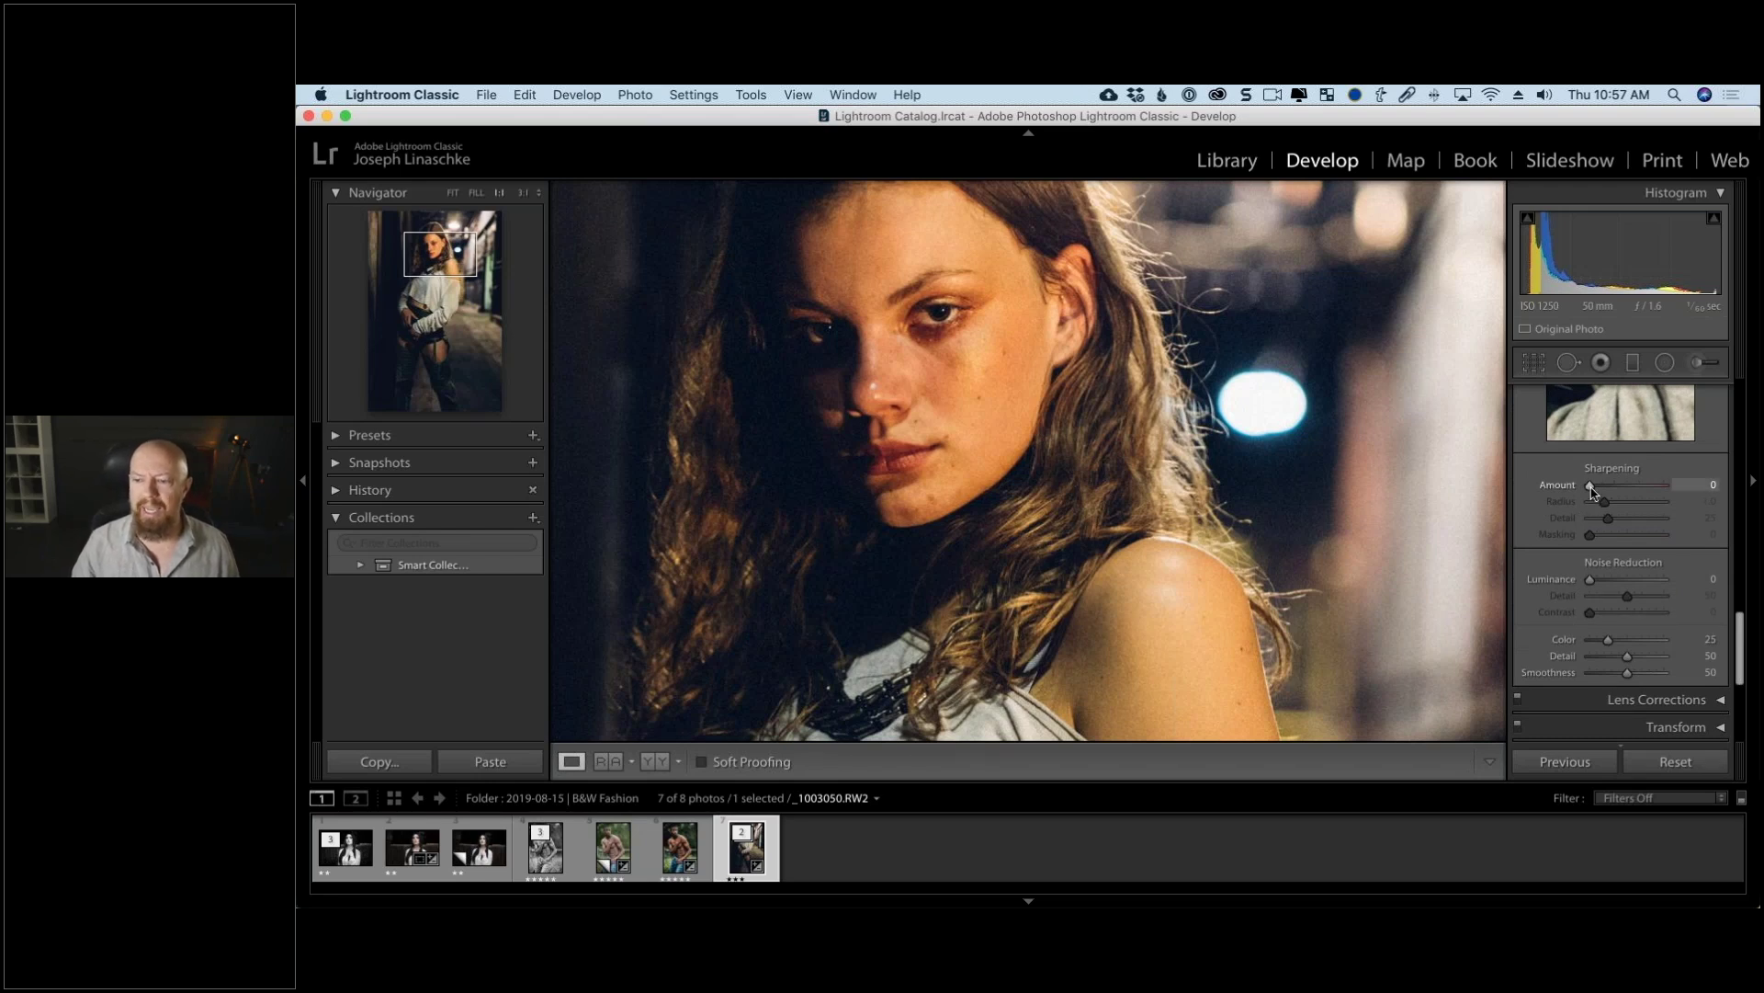
pyautogui.doubleClick(1590, 486)
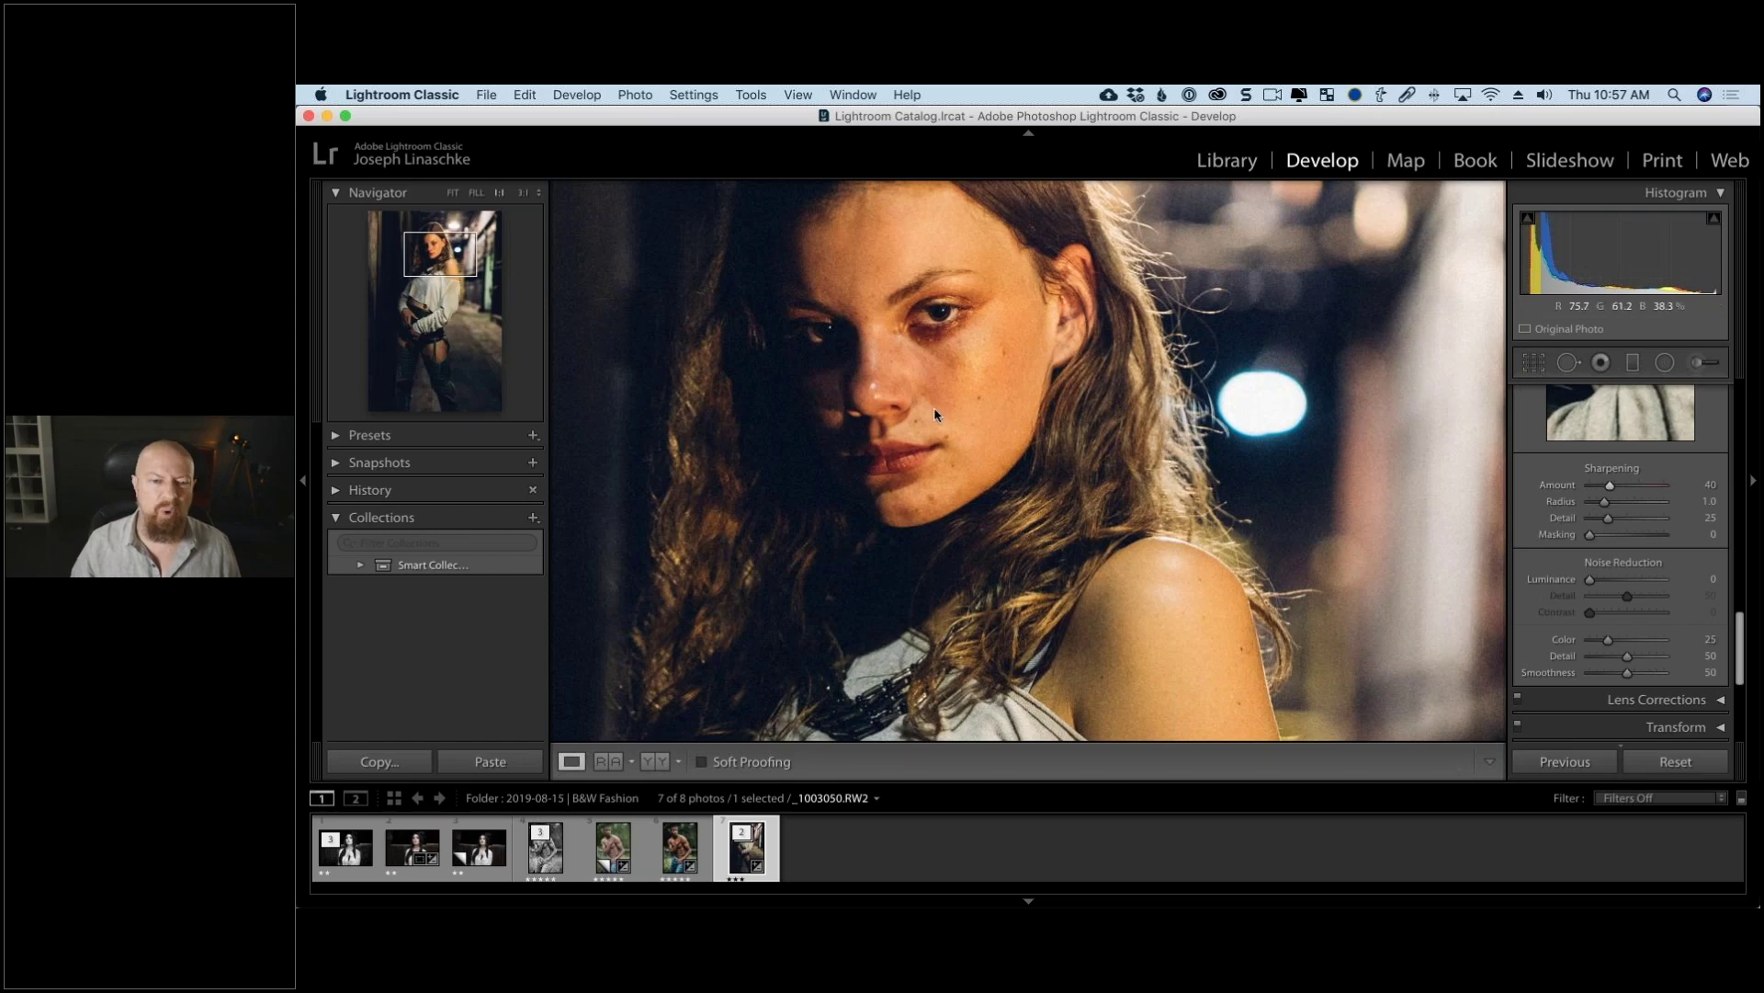
# Step: Preview the woman's face with the grain amount at 0, and set the grain amount to 24
pyautogui.click(871, 272)
pyautogui.click(898, 295)
pyautogui.moveTo(1114, 355); pyautogui.dragTo(916, 373)
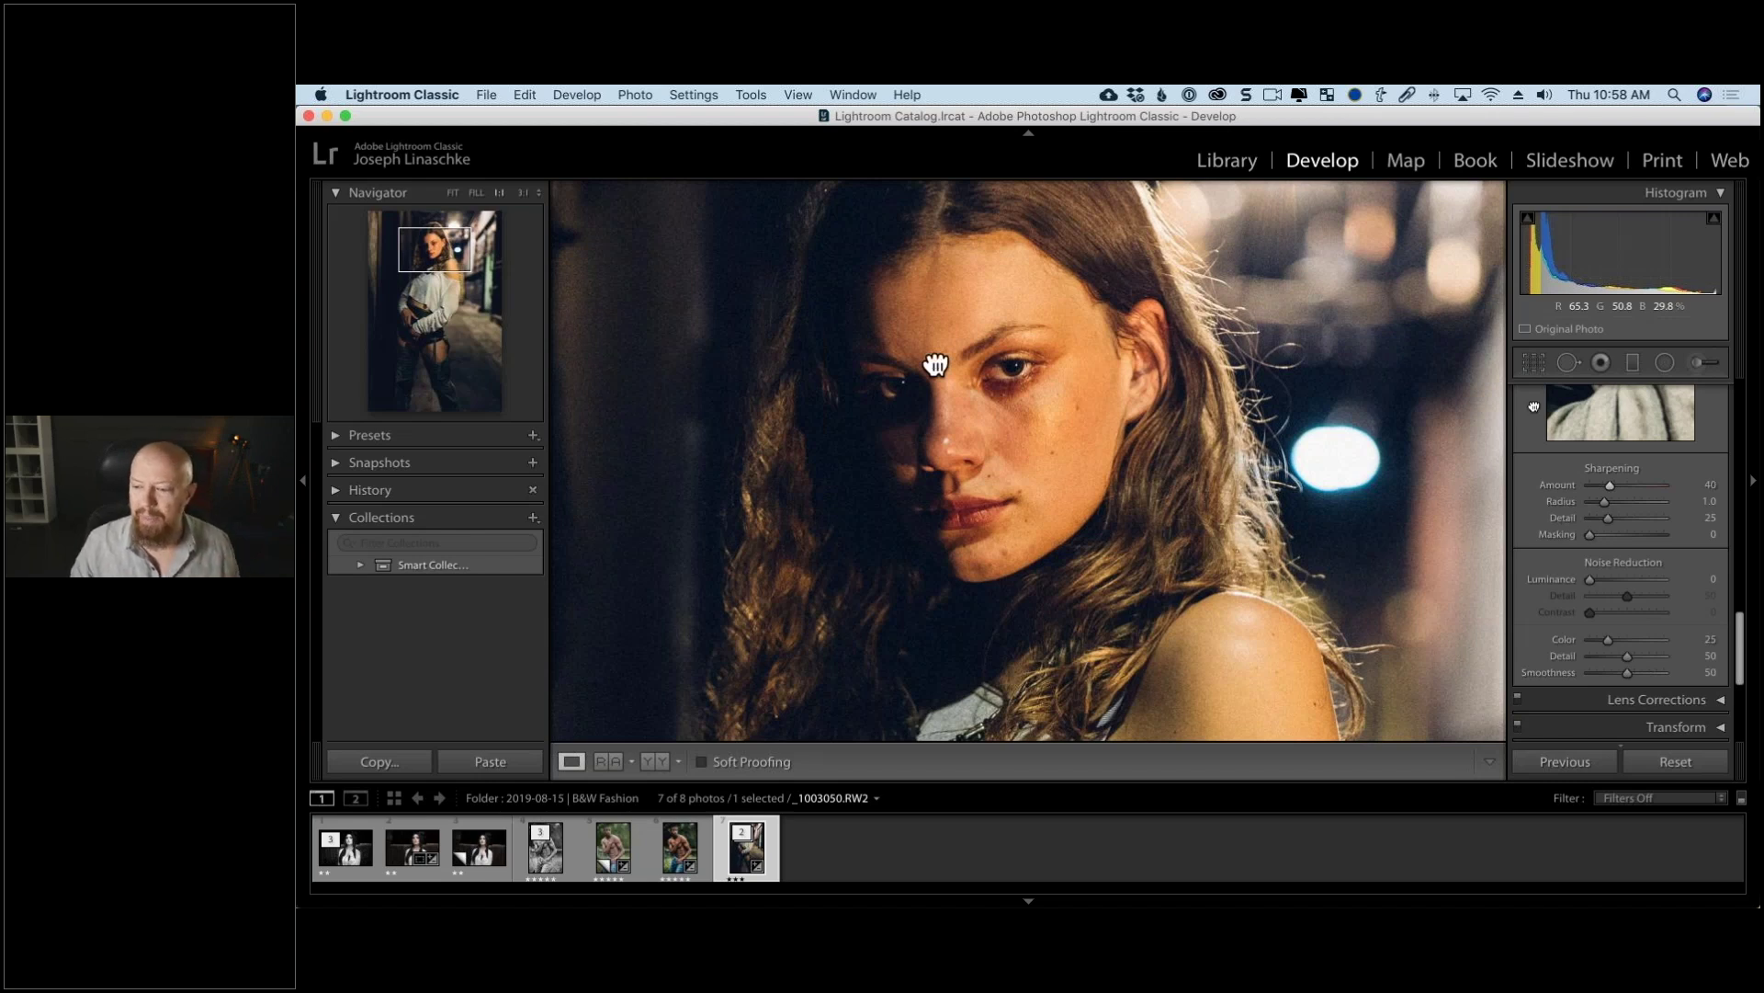
pyautogui.scroll(-2, 1665, 581)
pyautogui.scroll(-8, 1665, 581)
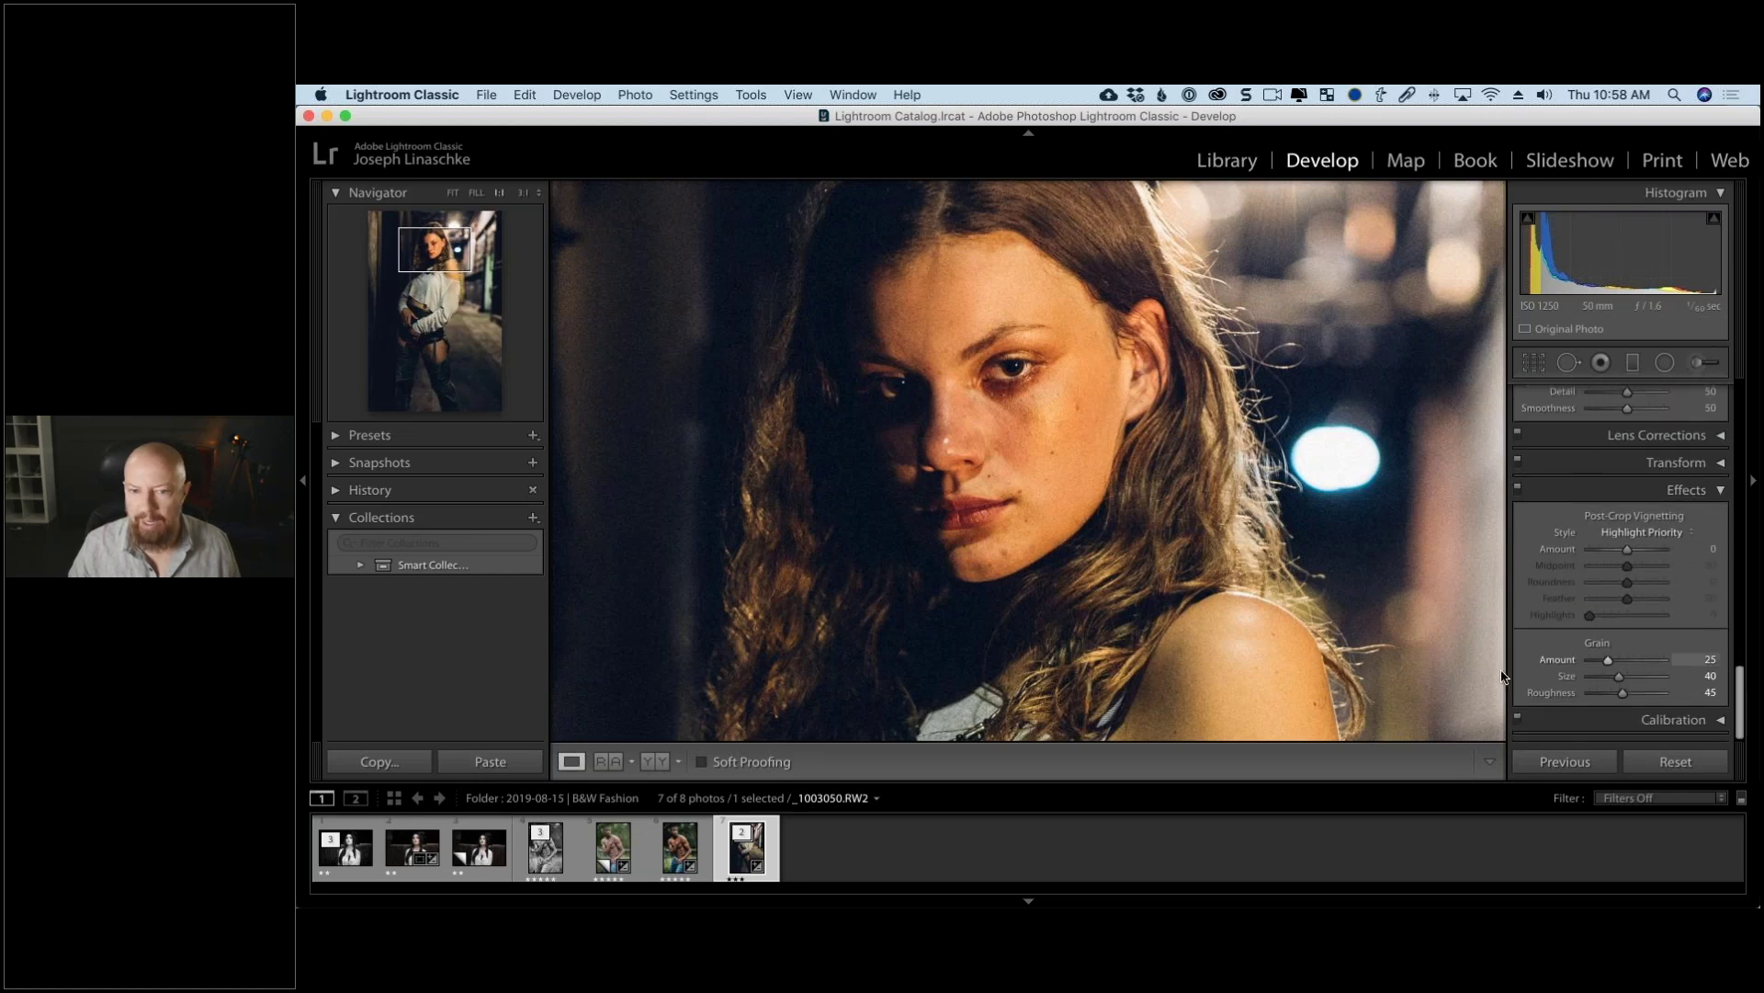
pyautogui.write('0')
pyautogui.press('Return')
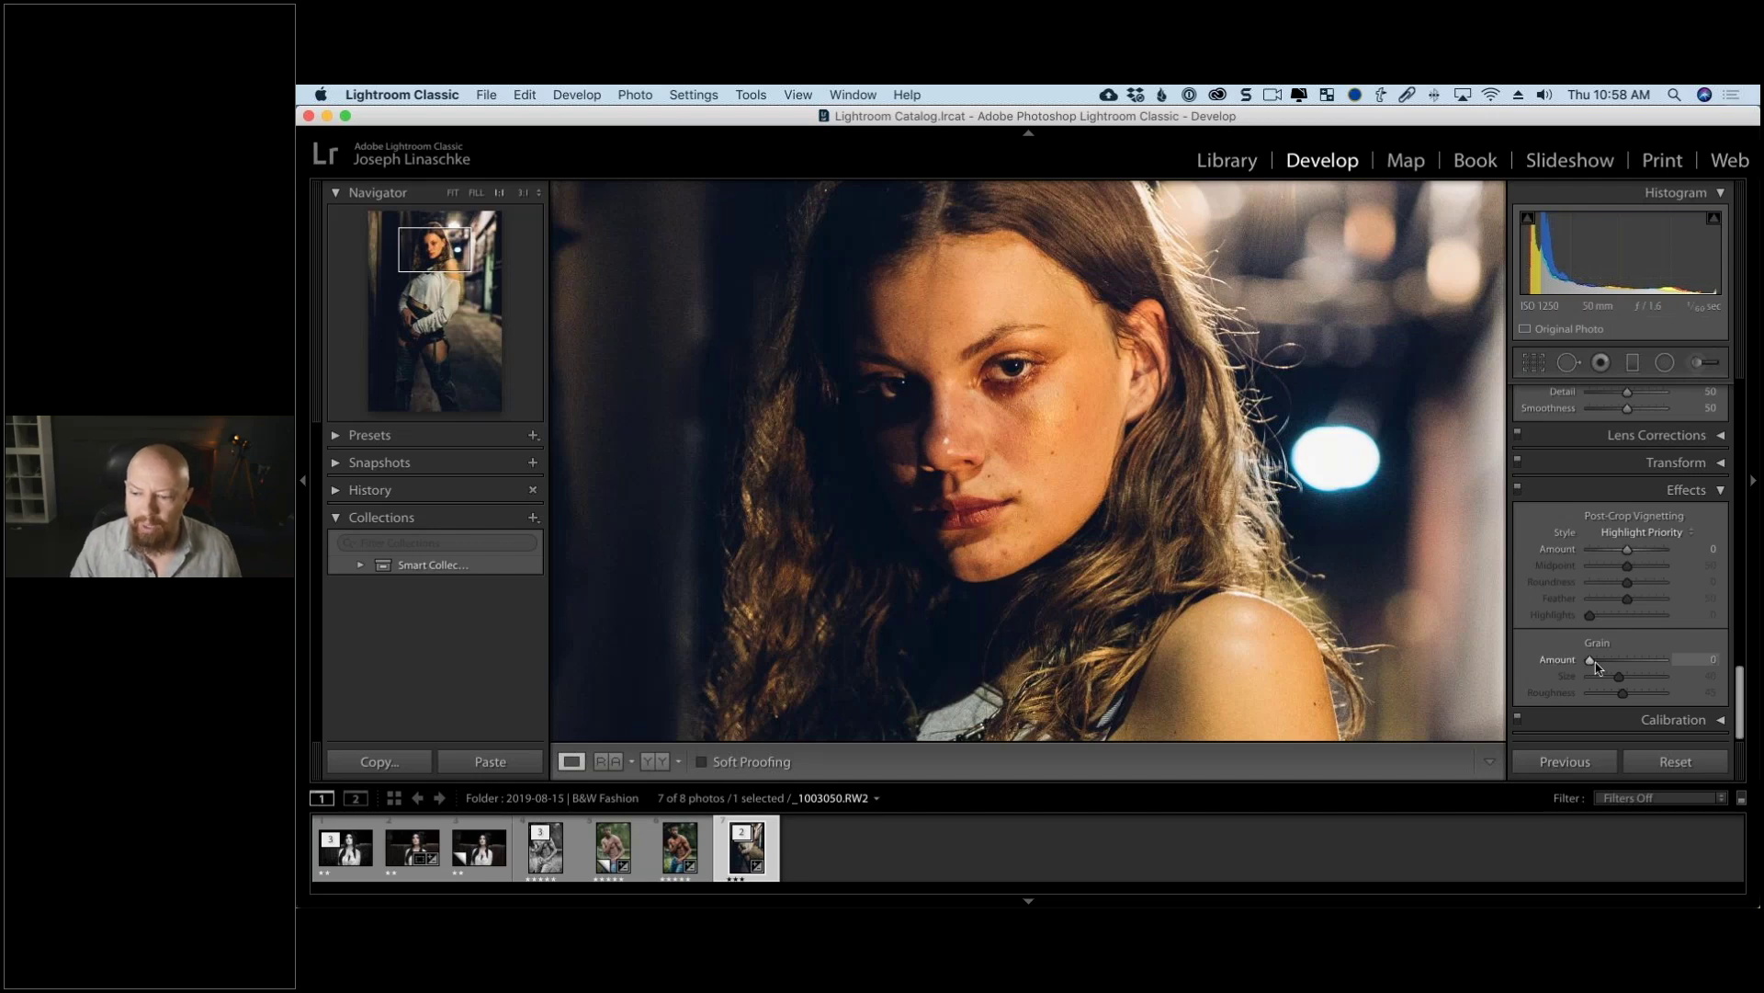
pyautogui.moveTo(1596, 661); pyautogui.dragTo(1607, 659)
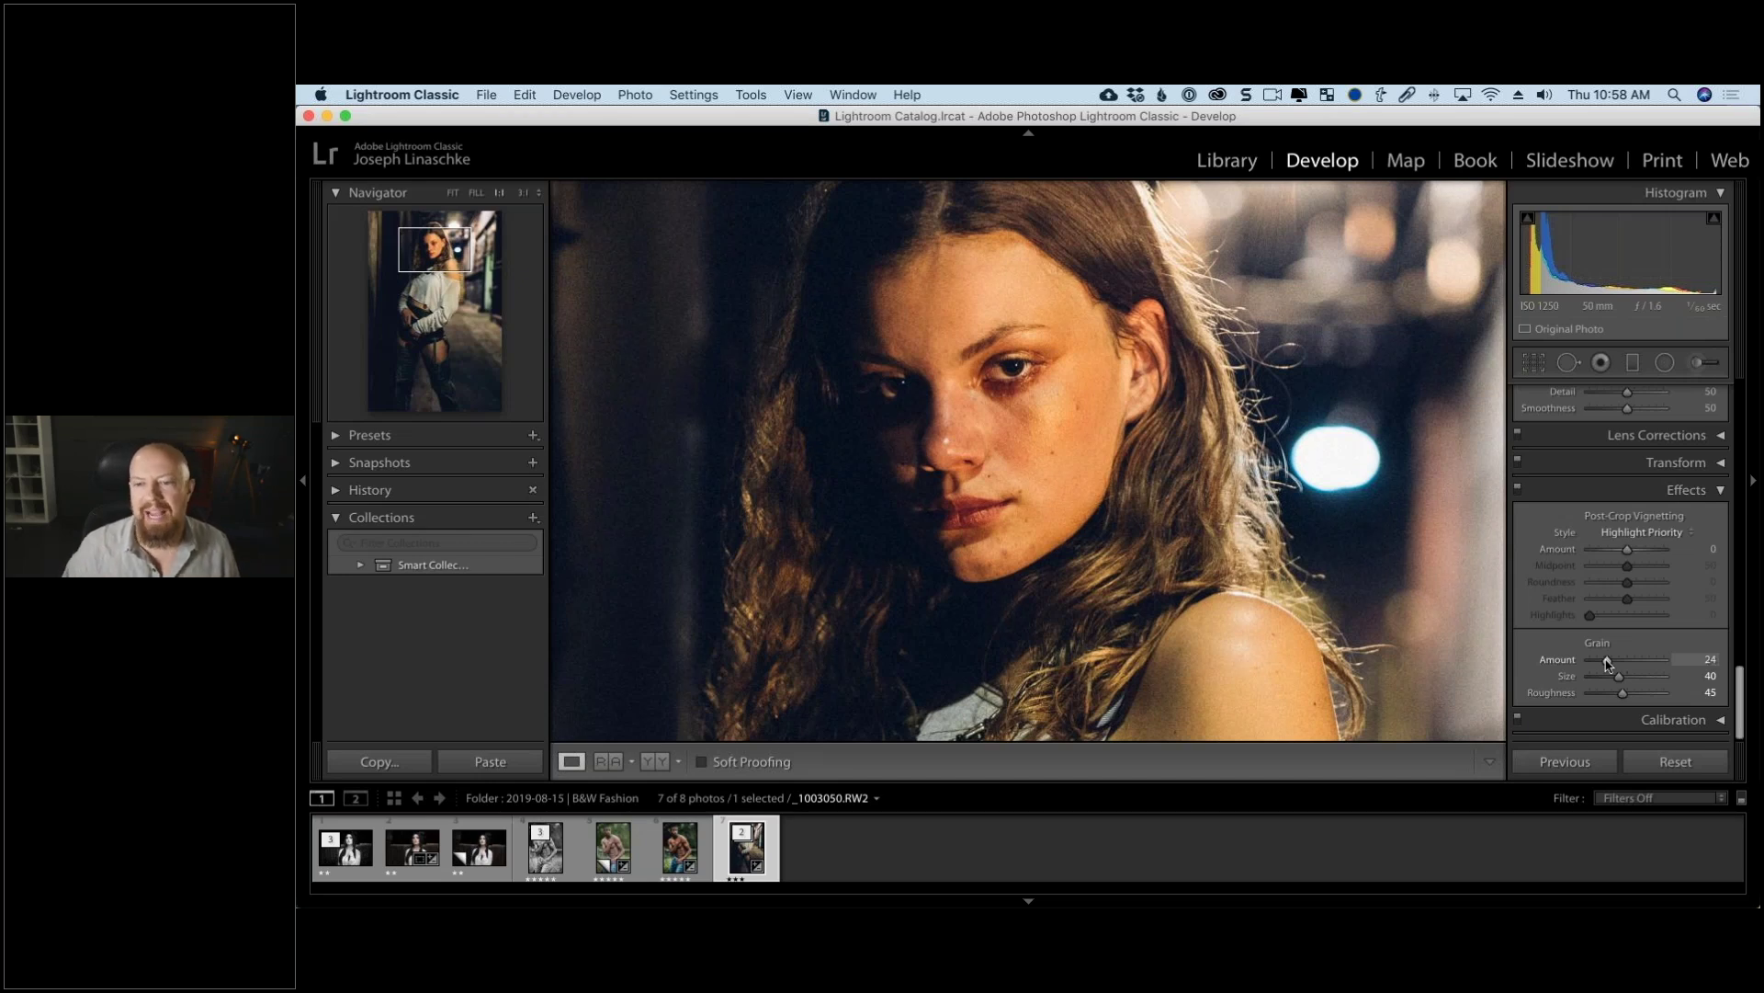
pyautogui.click(1126, 390)
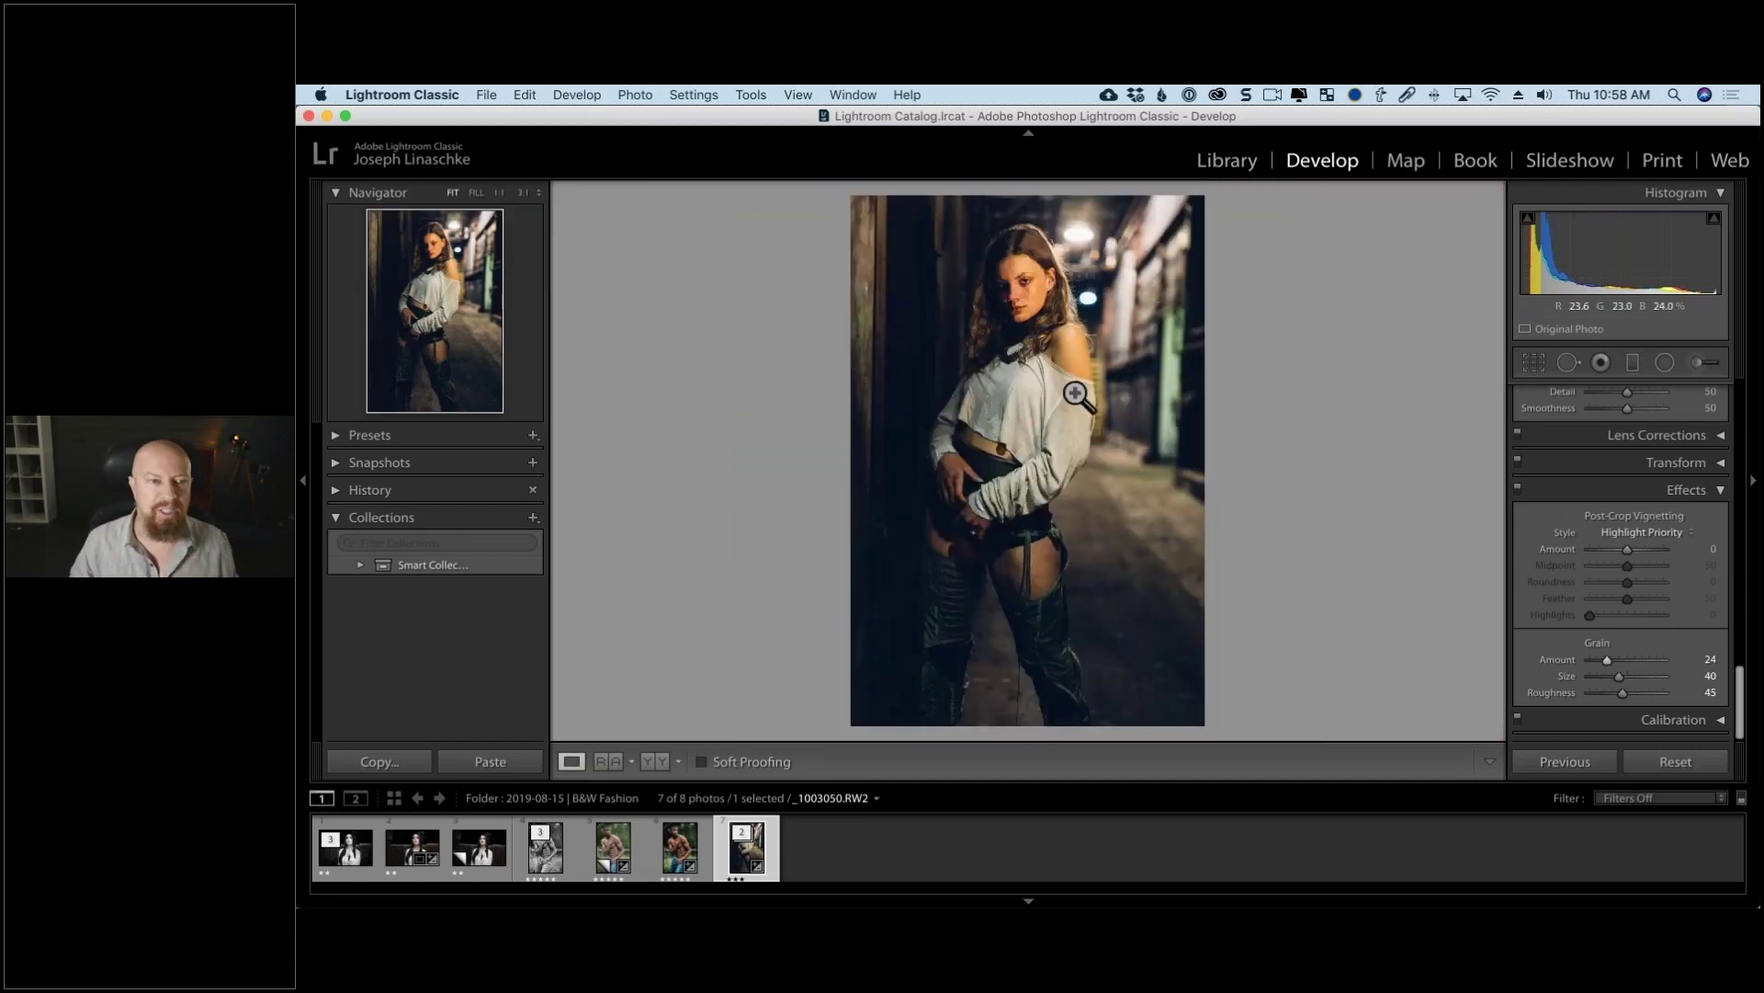
# Step: Open a 16-bit TIFF copy of the photo with Lightroom adjustments in Silver Efex Pro 2
pyautogui.click(738, 95)
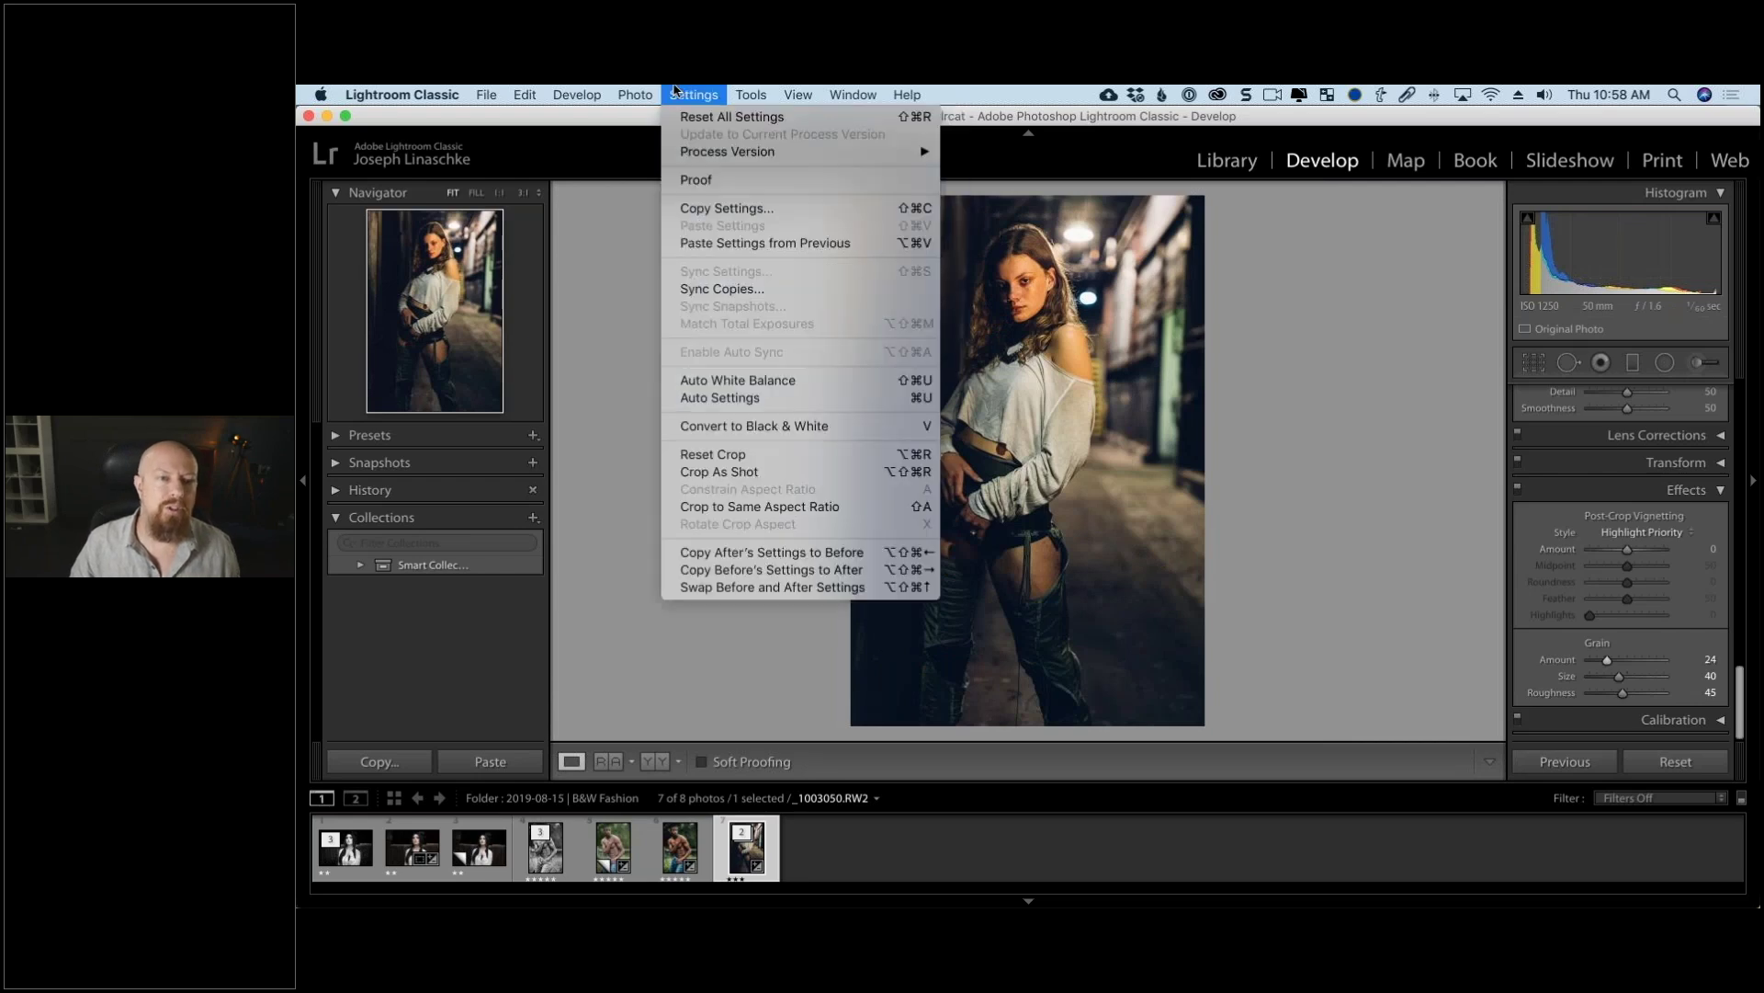
pyautogui.moveTo(651, 92)
pyautogui.click(635, 95)
pyautogui.click(635, 94)
pyautogui.moveTo(808, 190)
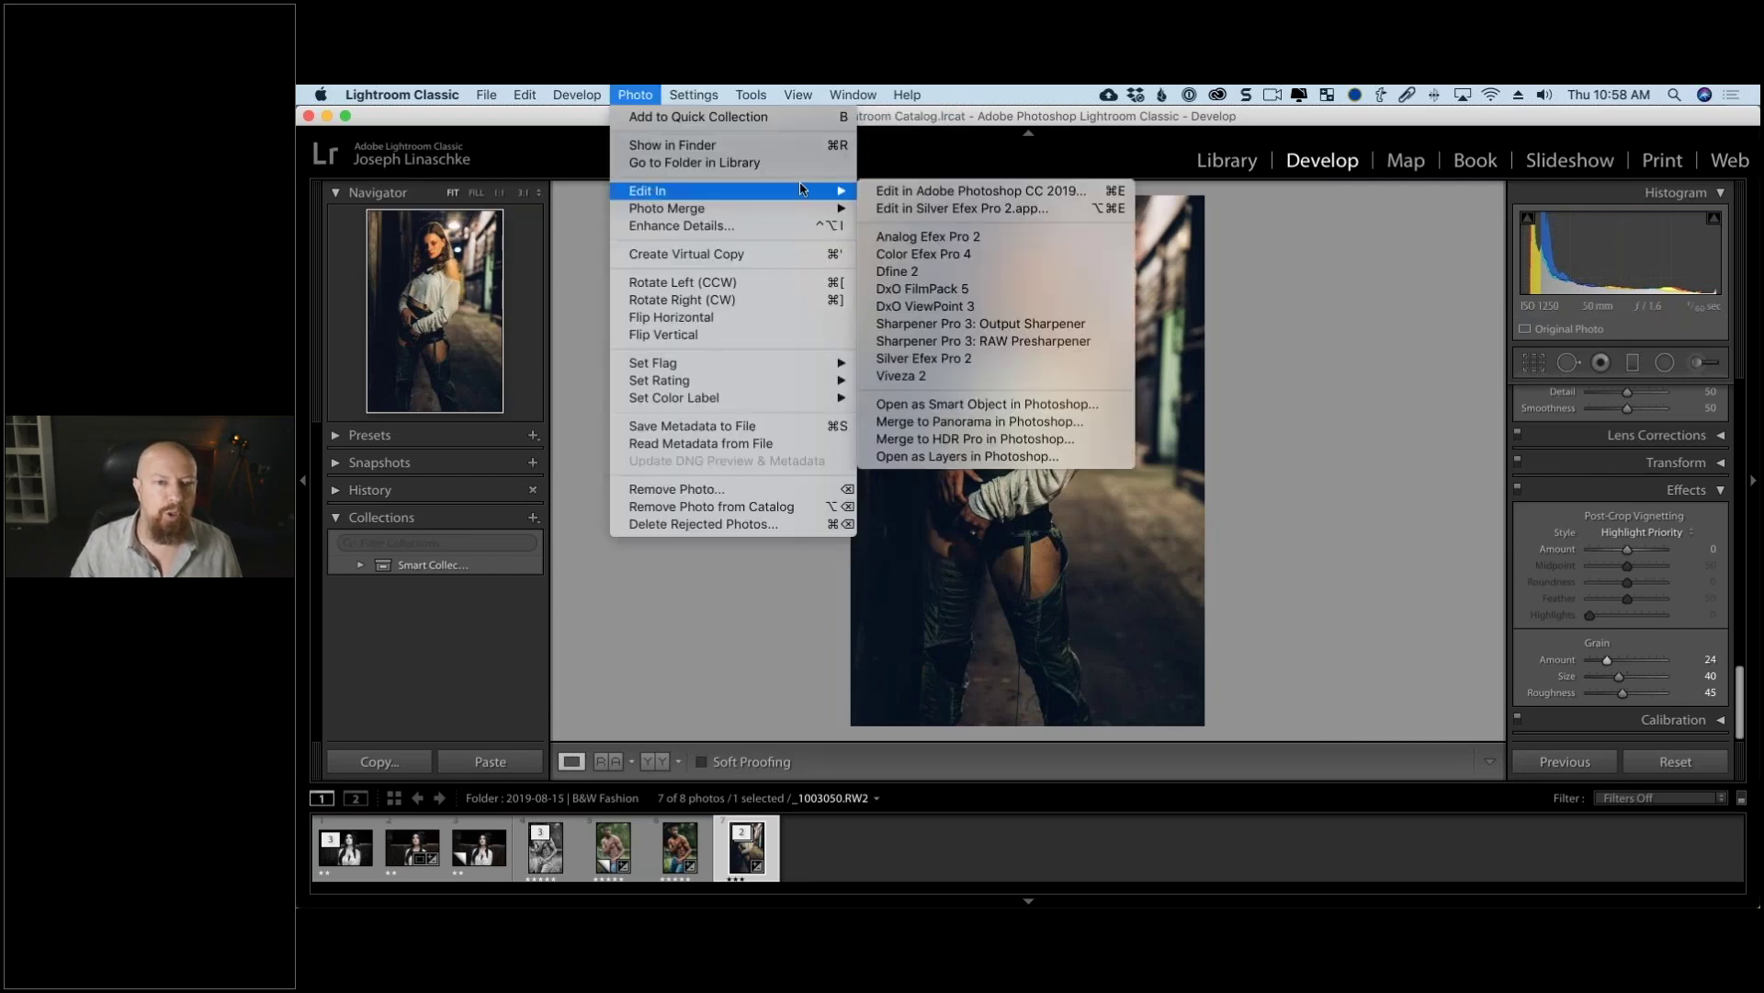
pyautogui.click(1001, 362)
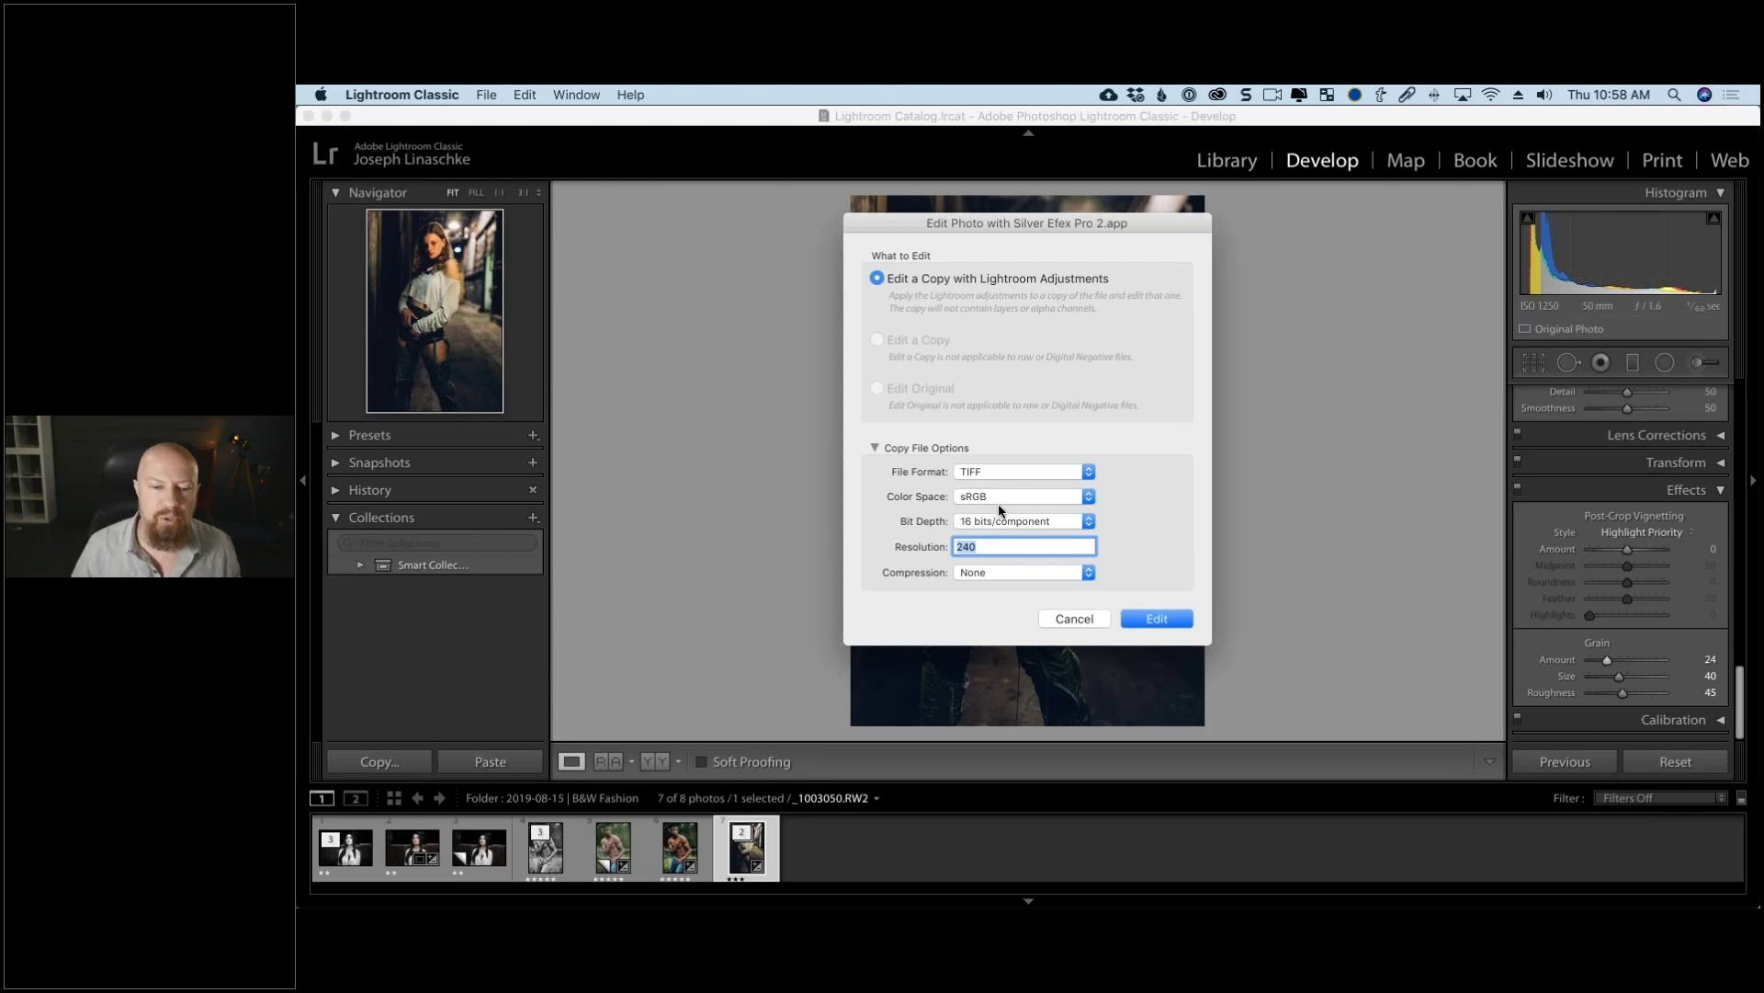
pyautogui.click(961, 492)
pyautogui.click(1034, 465)
pyautogui.click(1155, 621)
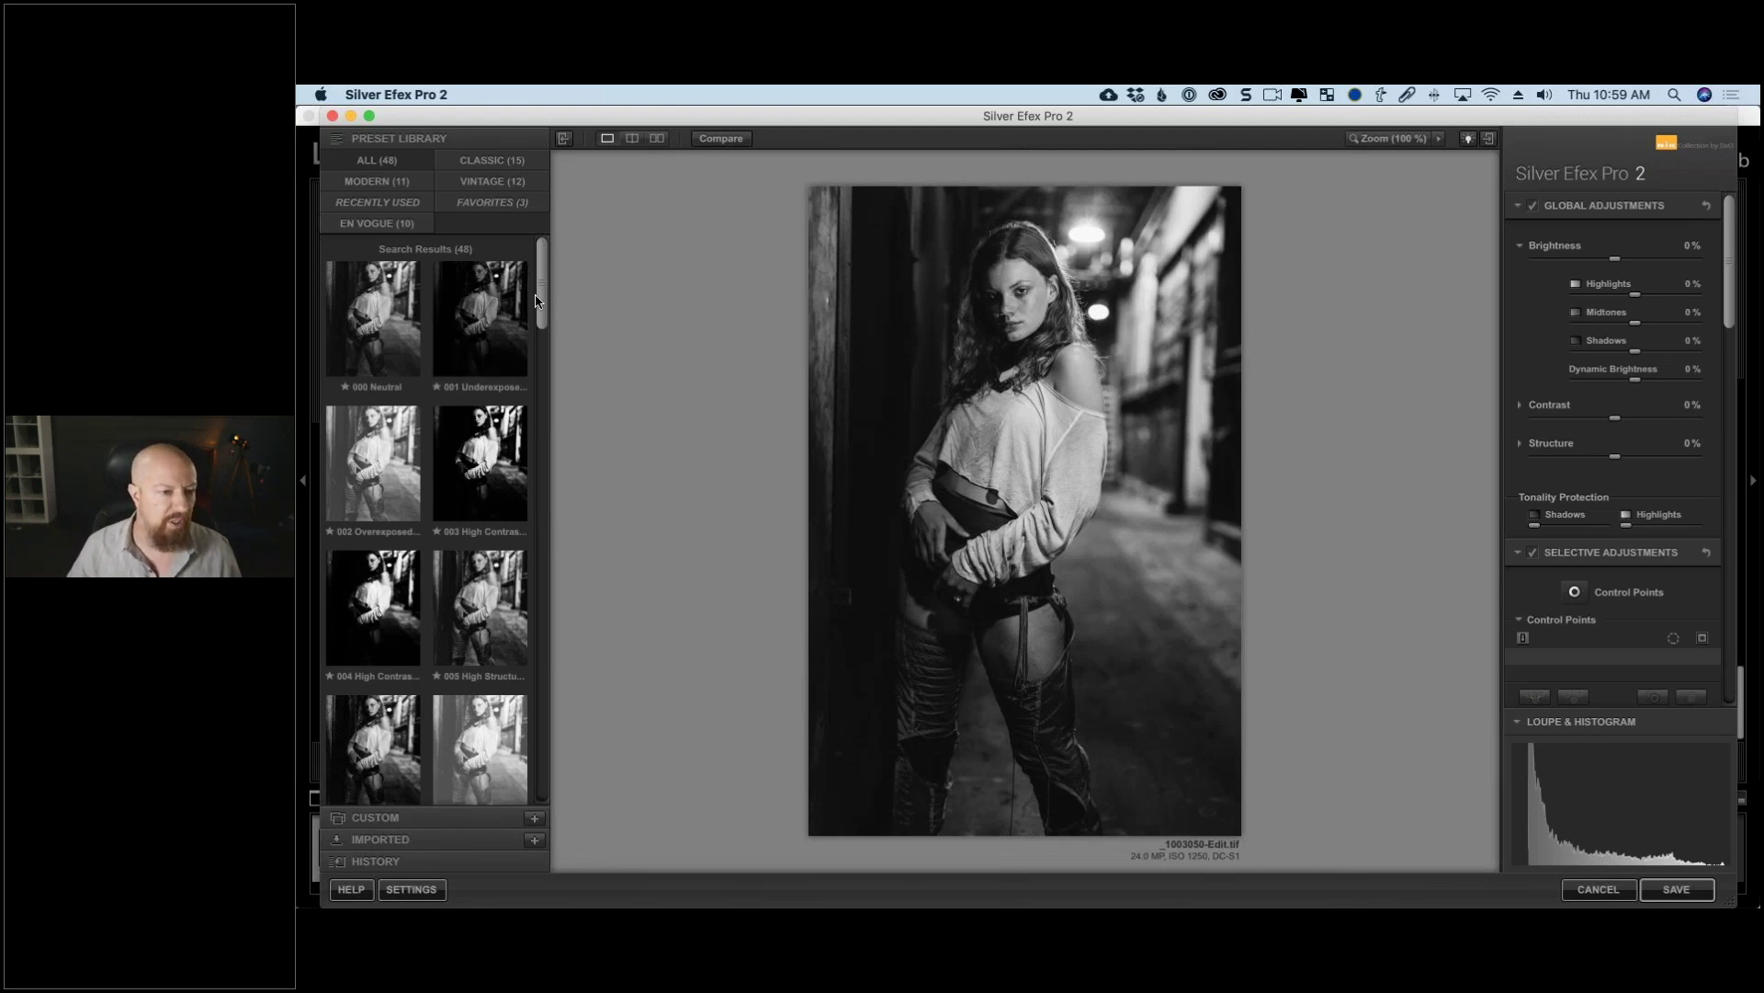
# Step: Try the Vintage presets from 026 Dark Sepia through 033 Yellowed 1, and apply 028 Cool Tones 1
pyautogui.click(493, 181)
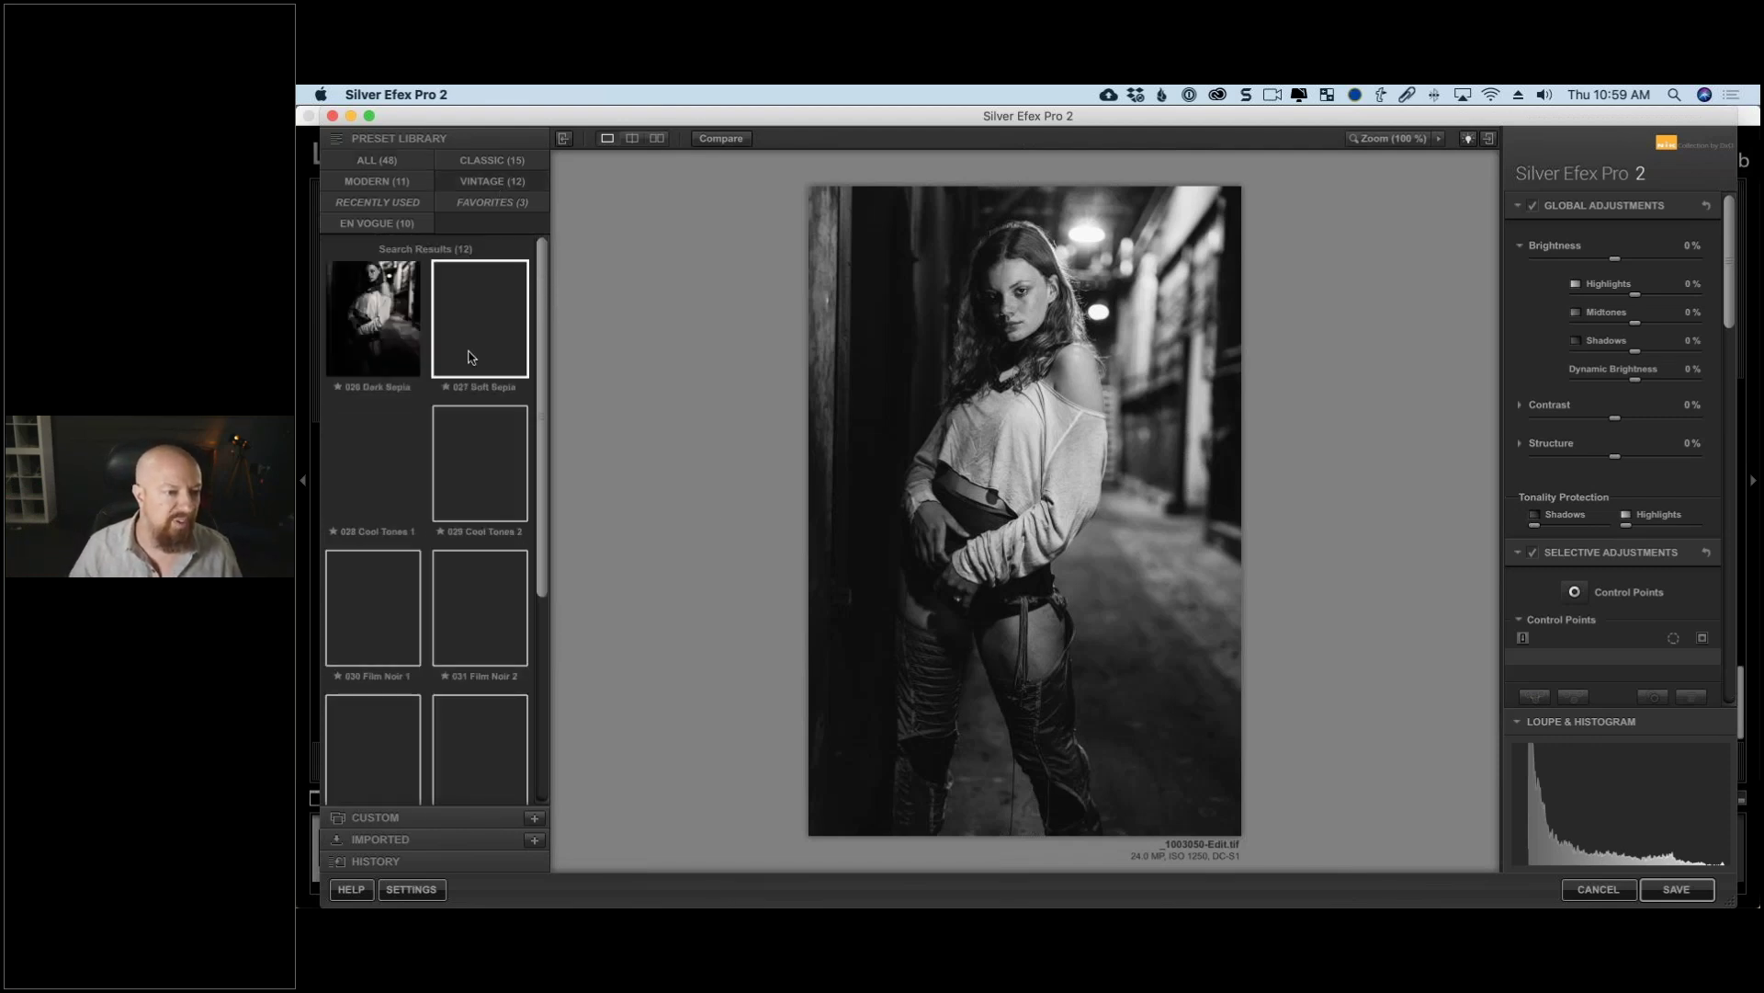
pyautogui.click(377, 330)
pyautogui.click(480, 321)
pyautogui.click(373, 464)
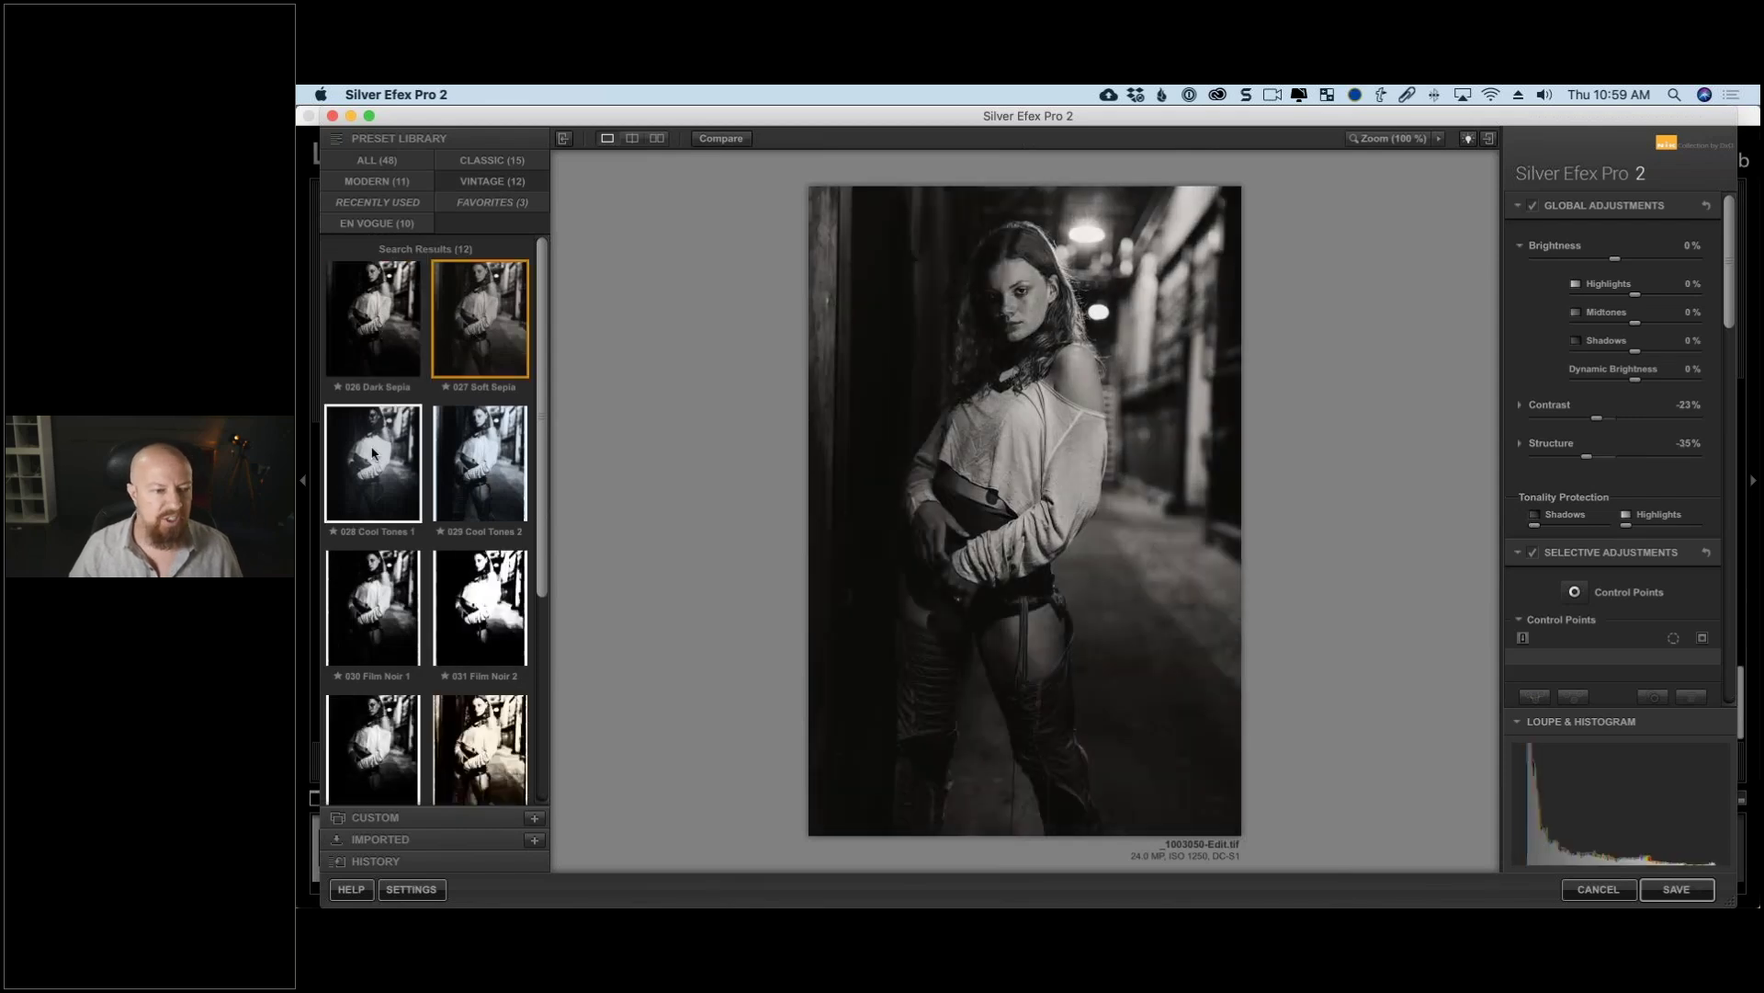
pyautogui.click(464, 476)
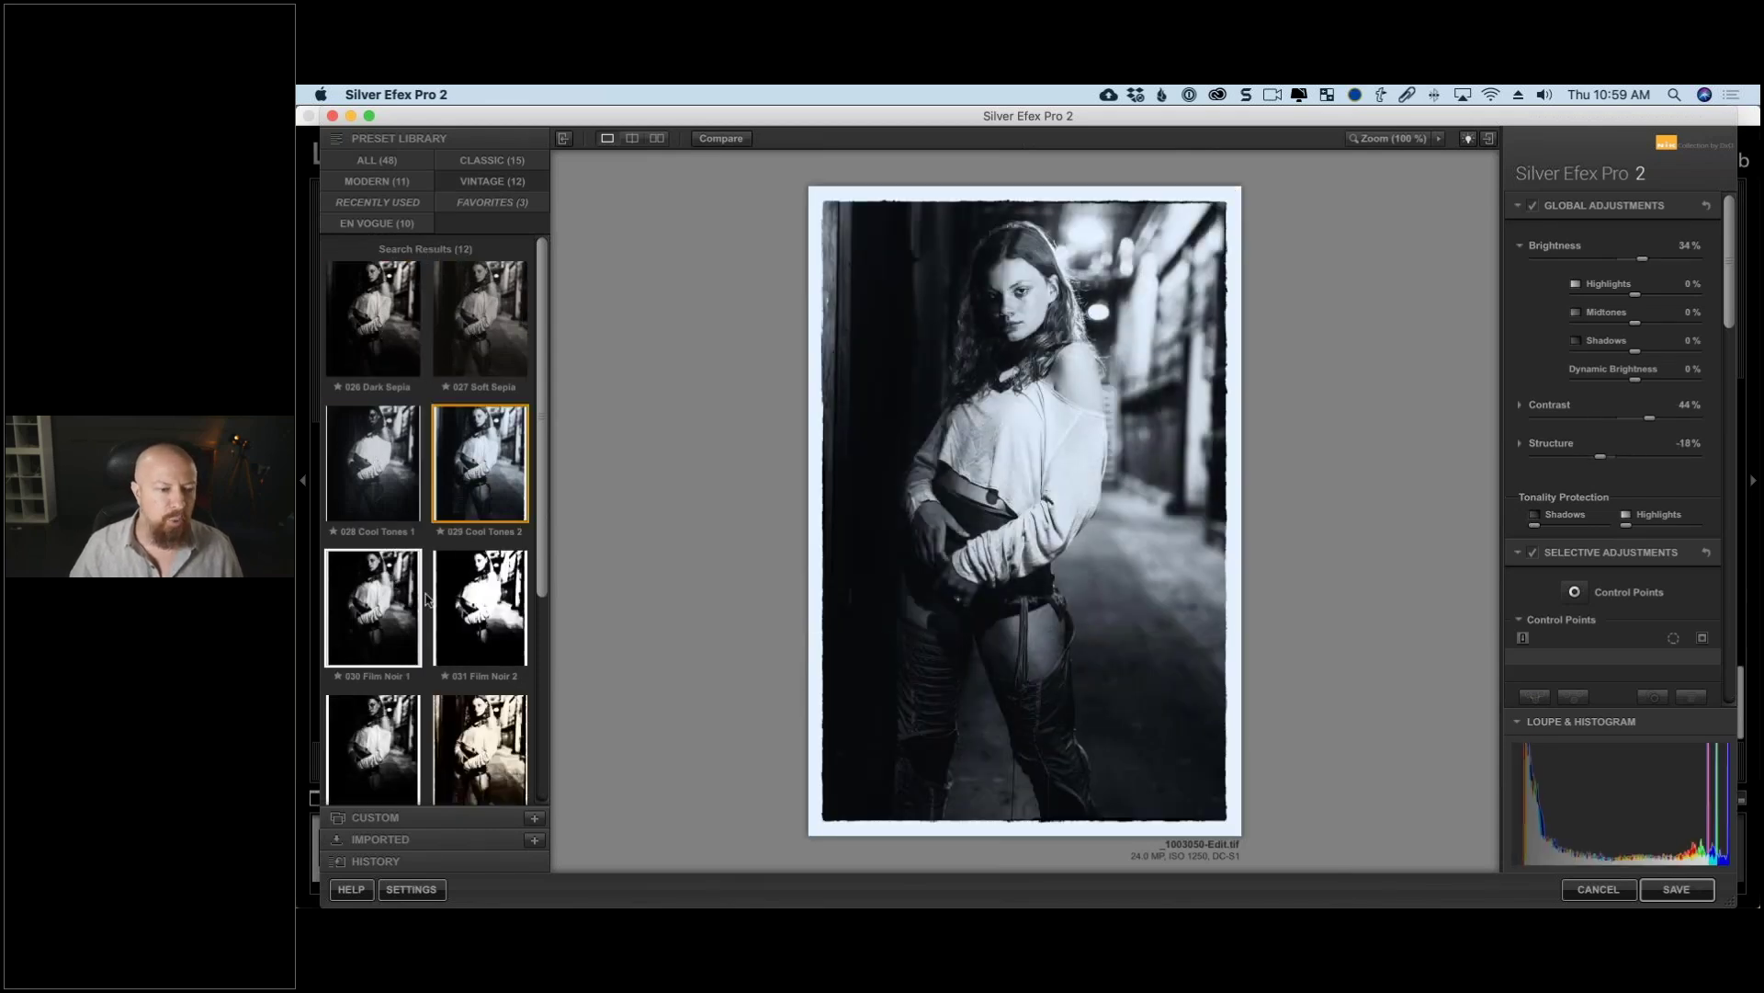
pyautogui.click(374, 607)
pyautogui.click(480, 607)
pyautogui.click(479, 745)
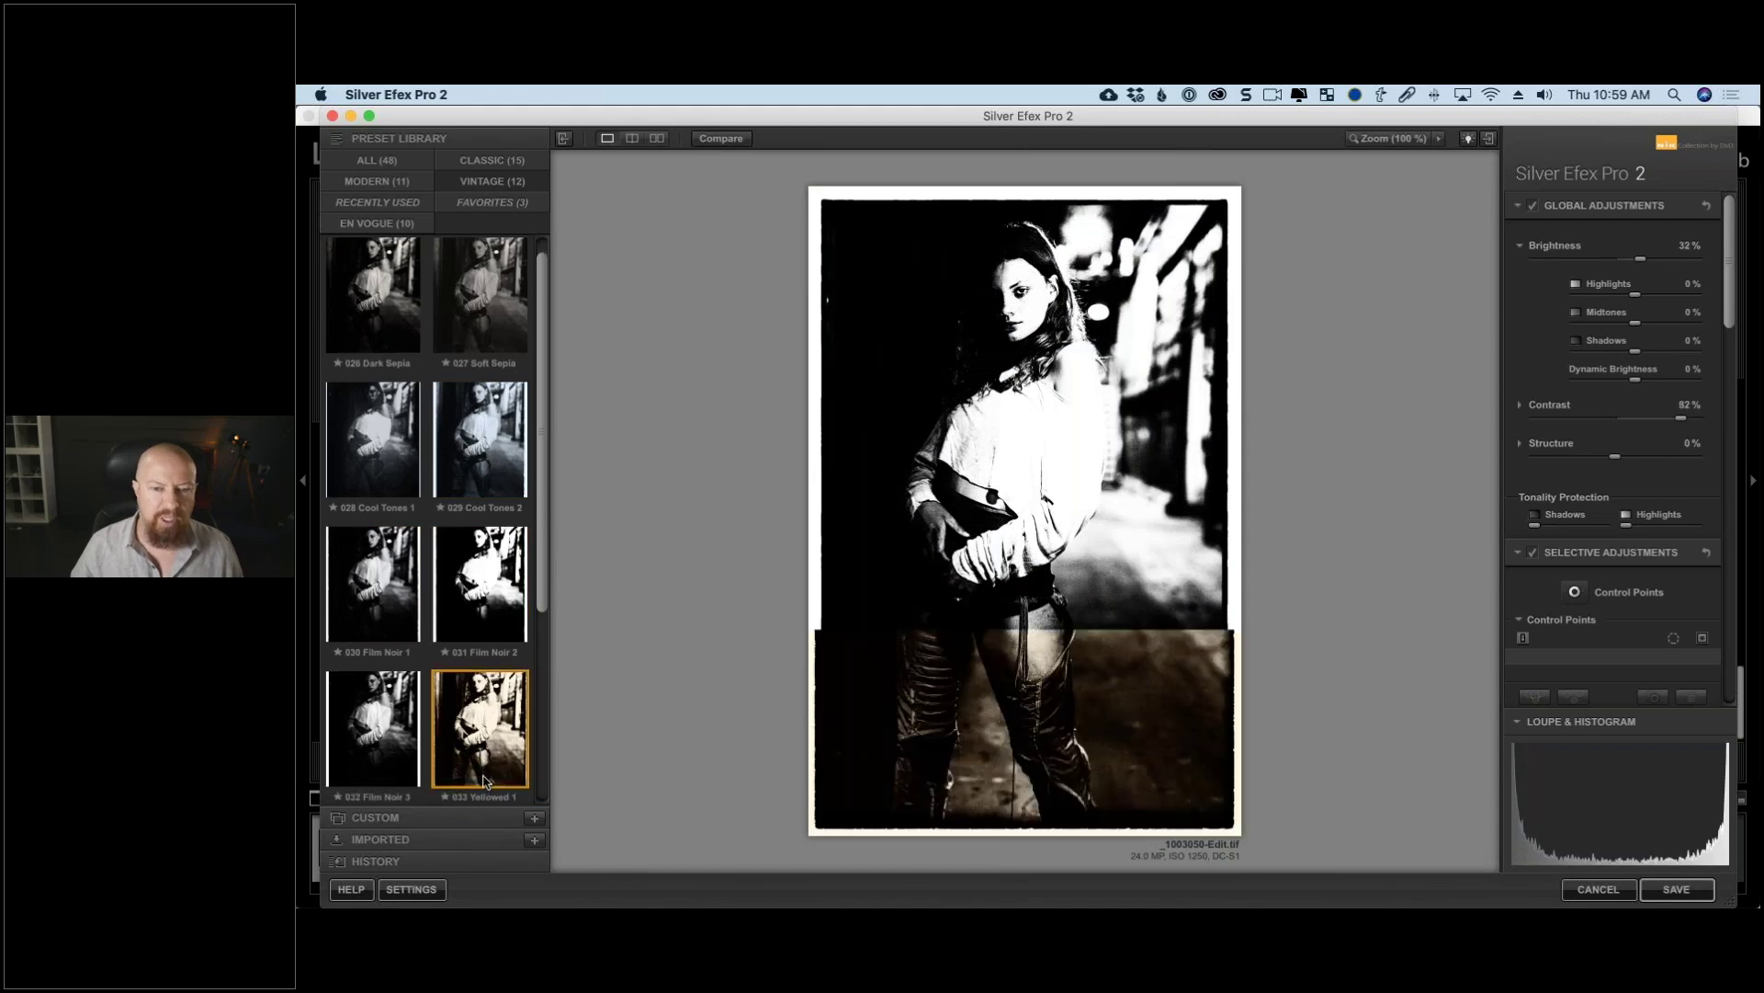
pyautogui.click(382, 443)
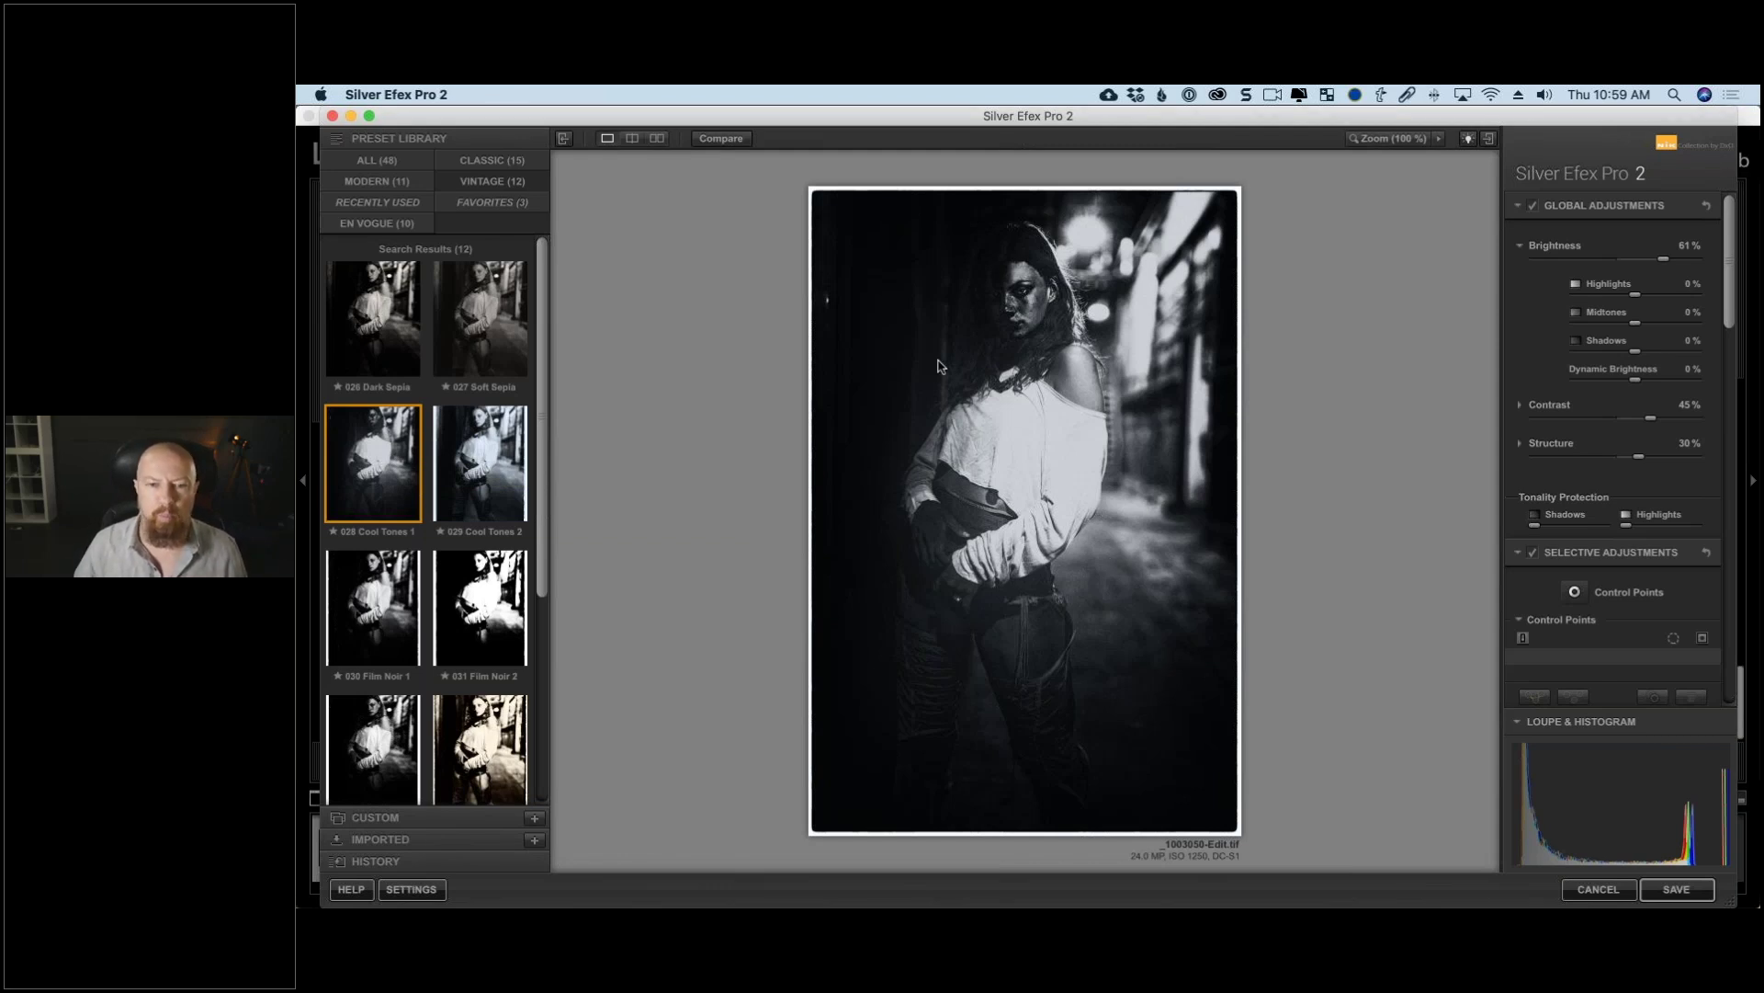
# Step: Collapse the Global Adjustments, Selective Adjustments, Color Filter, Film Types and Finishing Adjustments sections
pyautogui.click(1517, 205)
pyautogui.click(1518, 232)
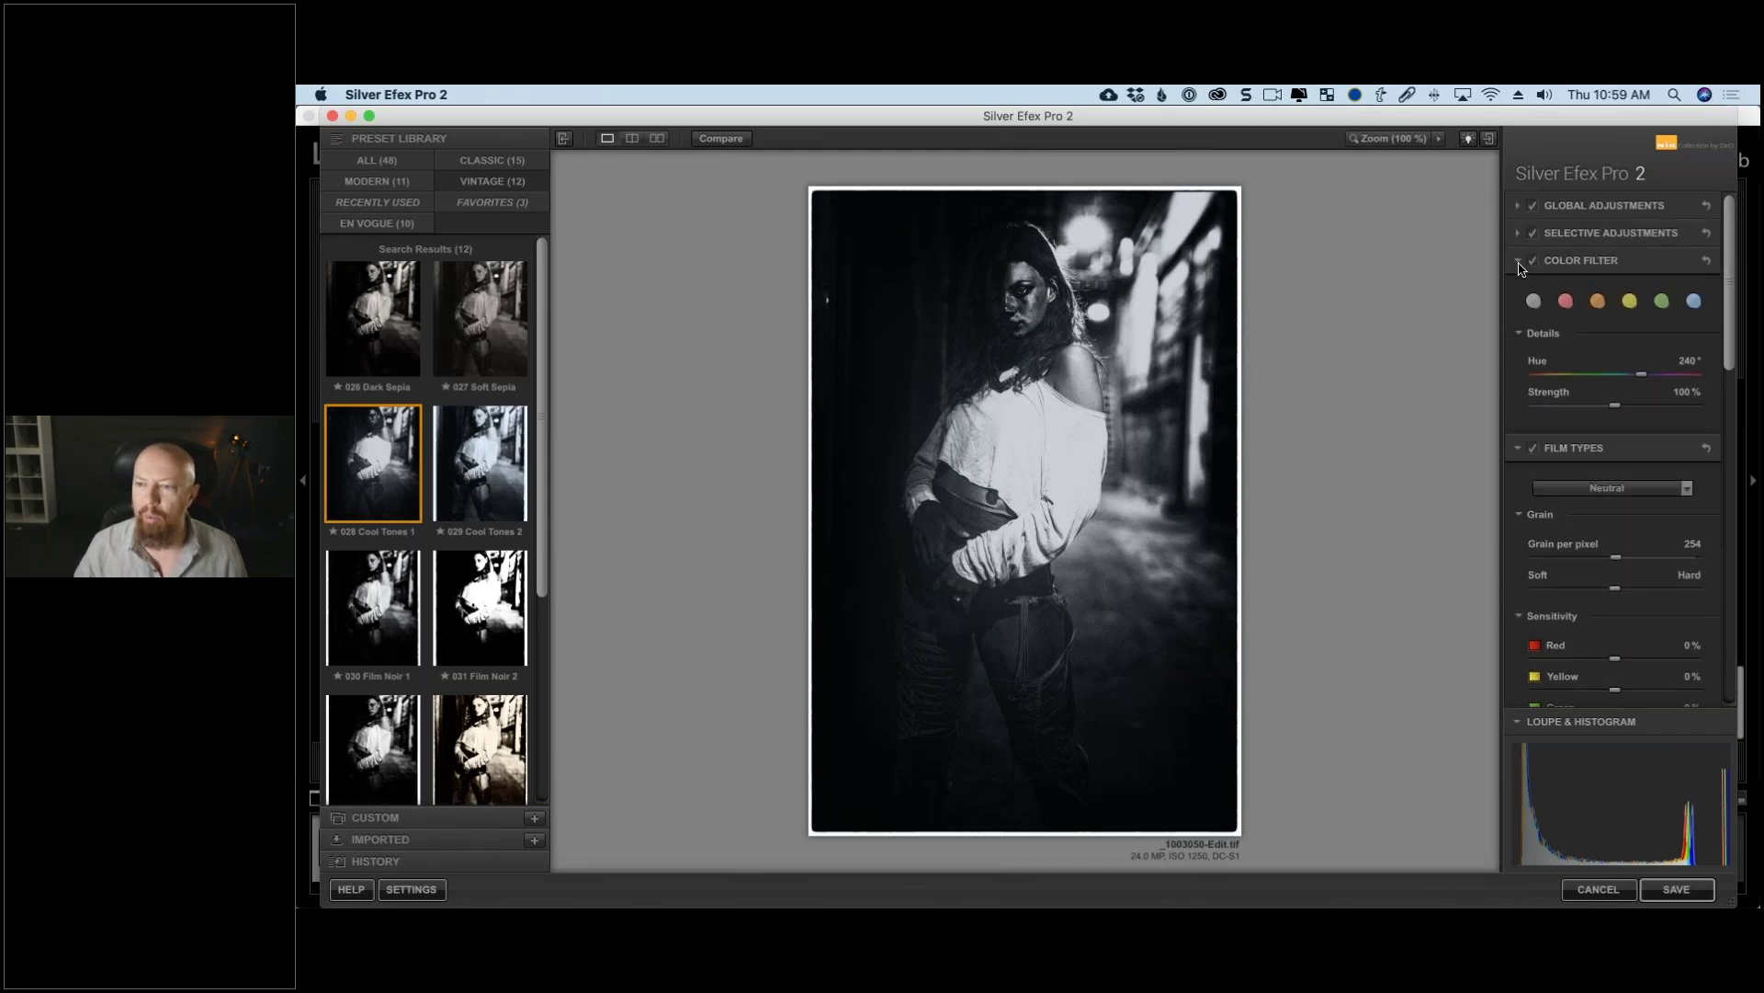
pyautogui.click(1518, 261)
pyautogui.click(1518, 289)
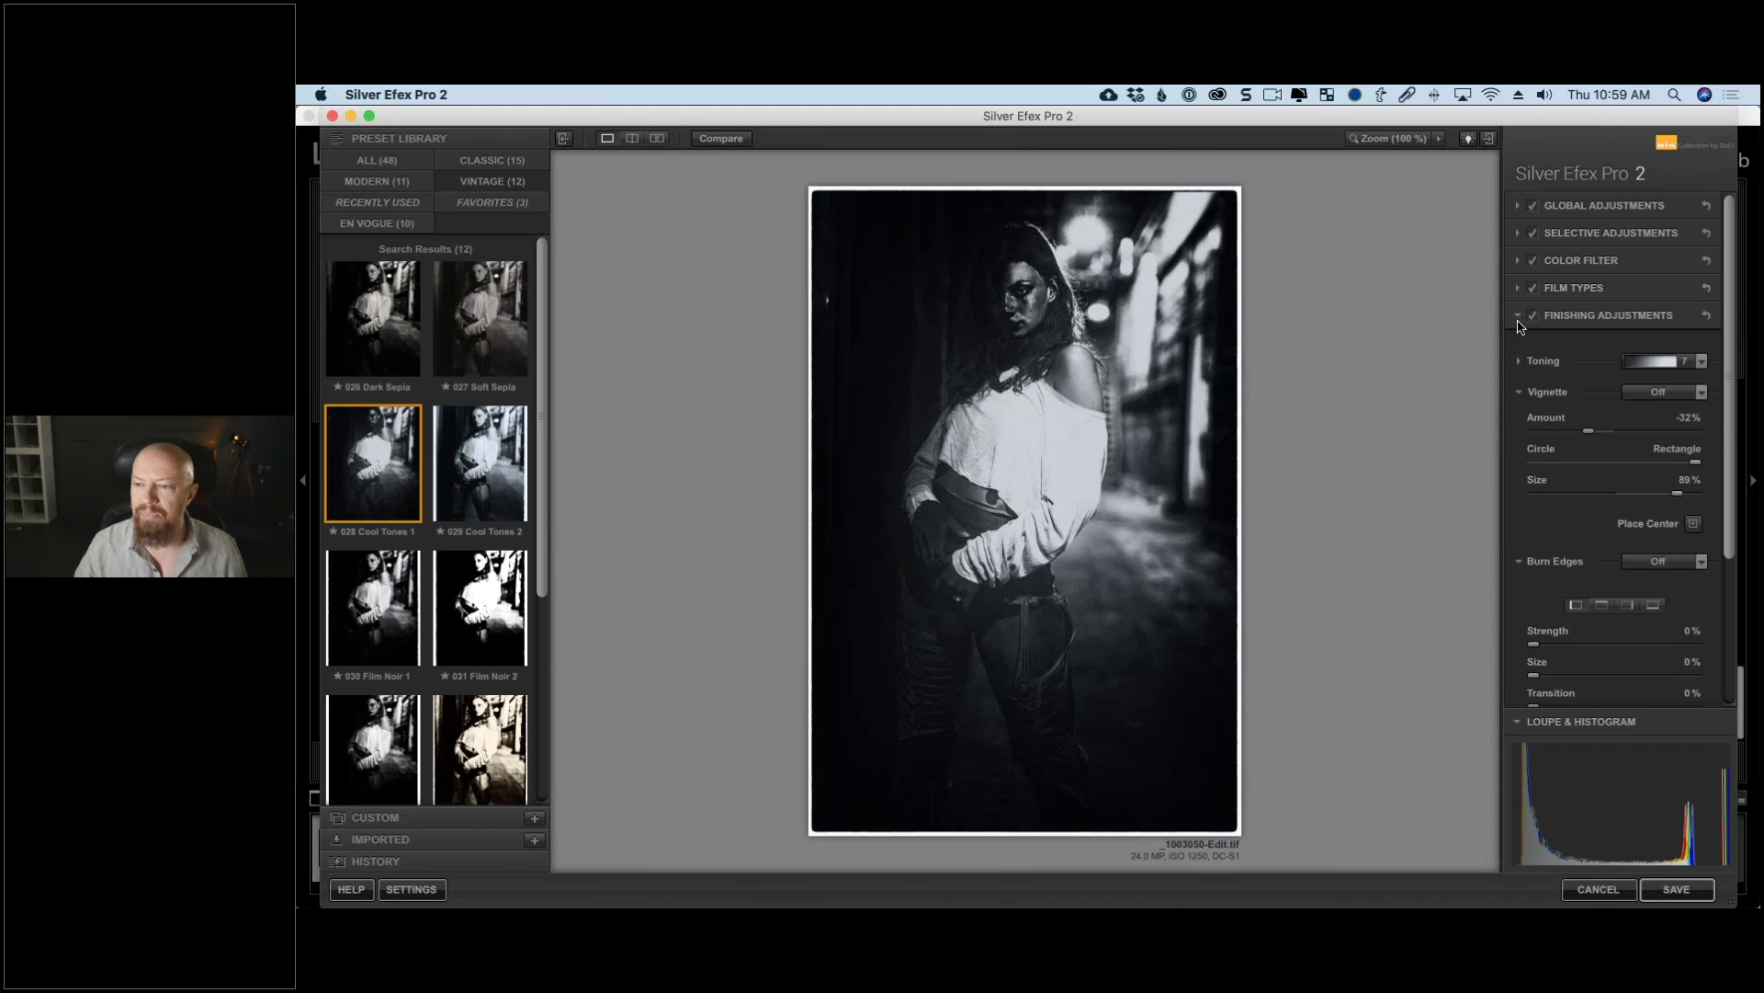
pyautogui.click(1519, 315)
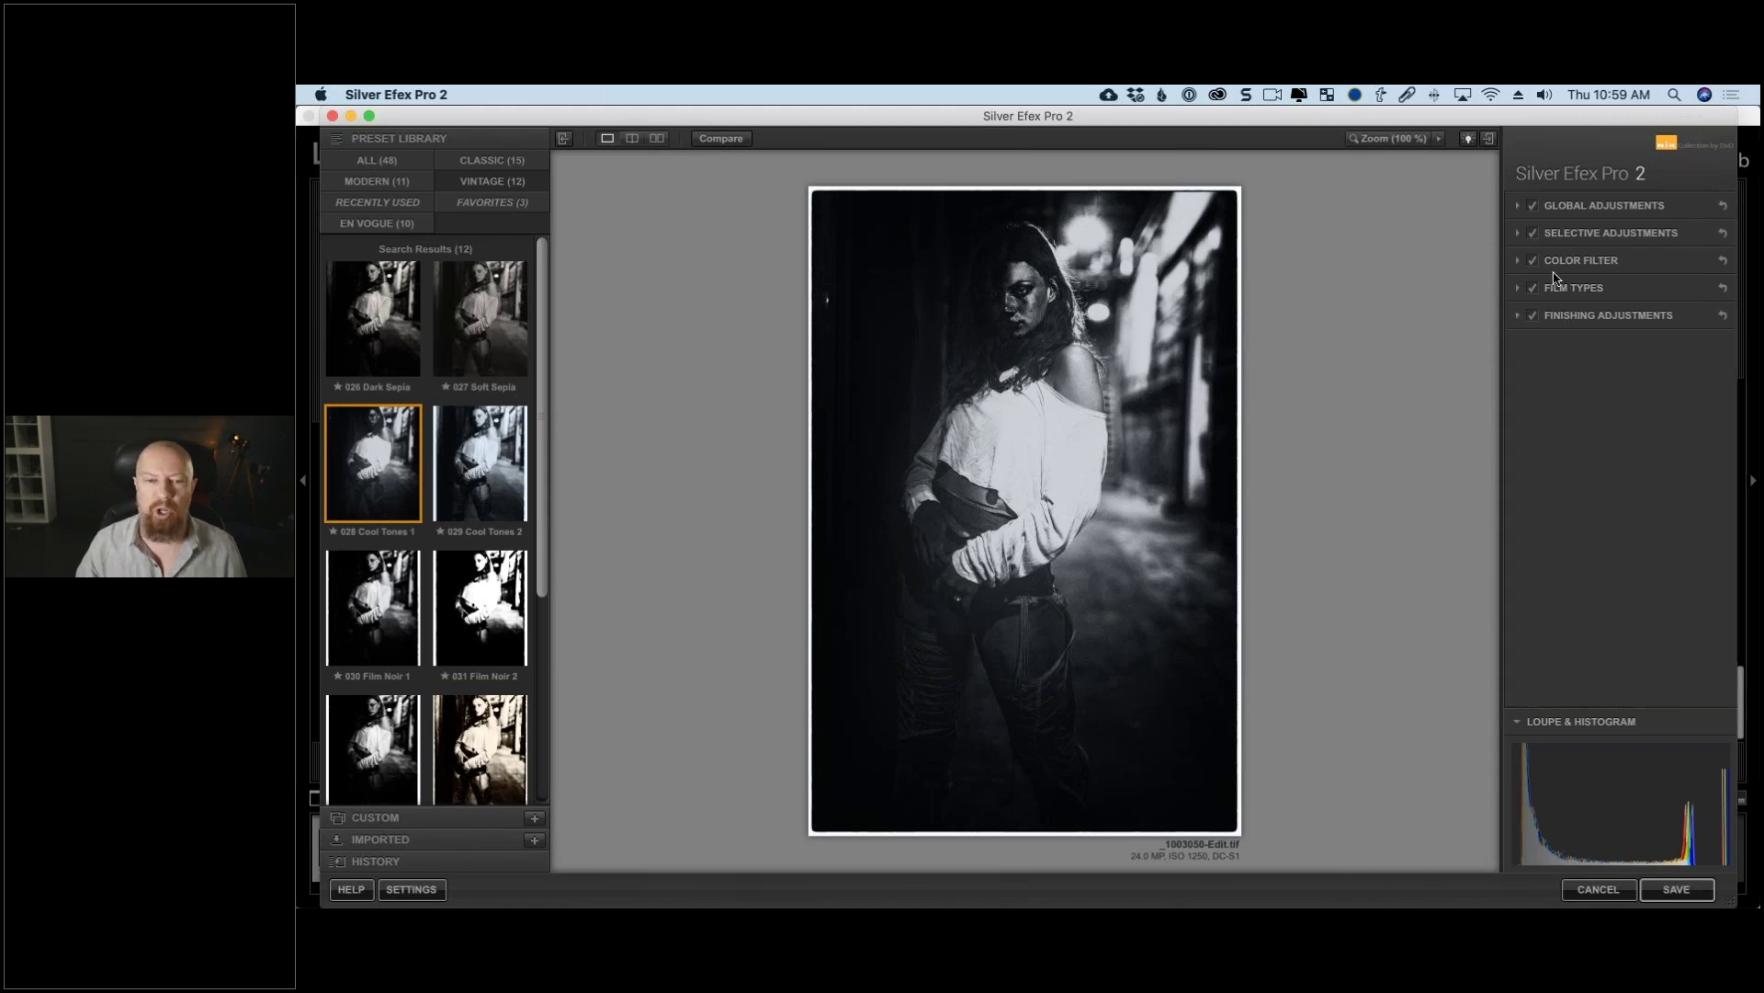
# Step: Toggle the adjustment groups off and on, including Global Adjustments, Color Filter, Film Types and Finishing Adjustments, to compare each one's effect
pyautogui.click(1533, 207)
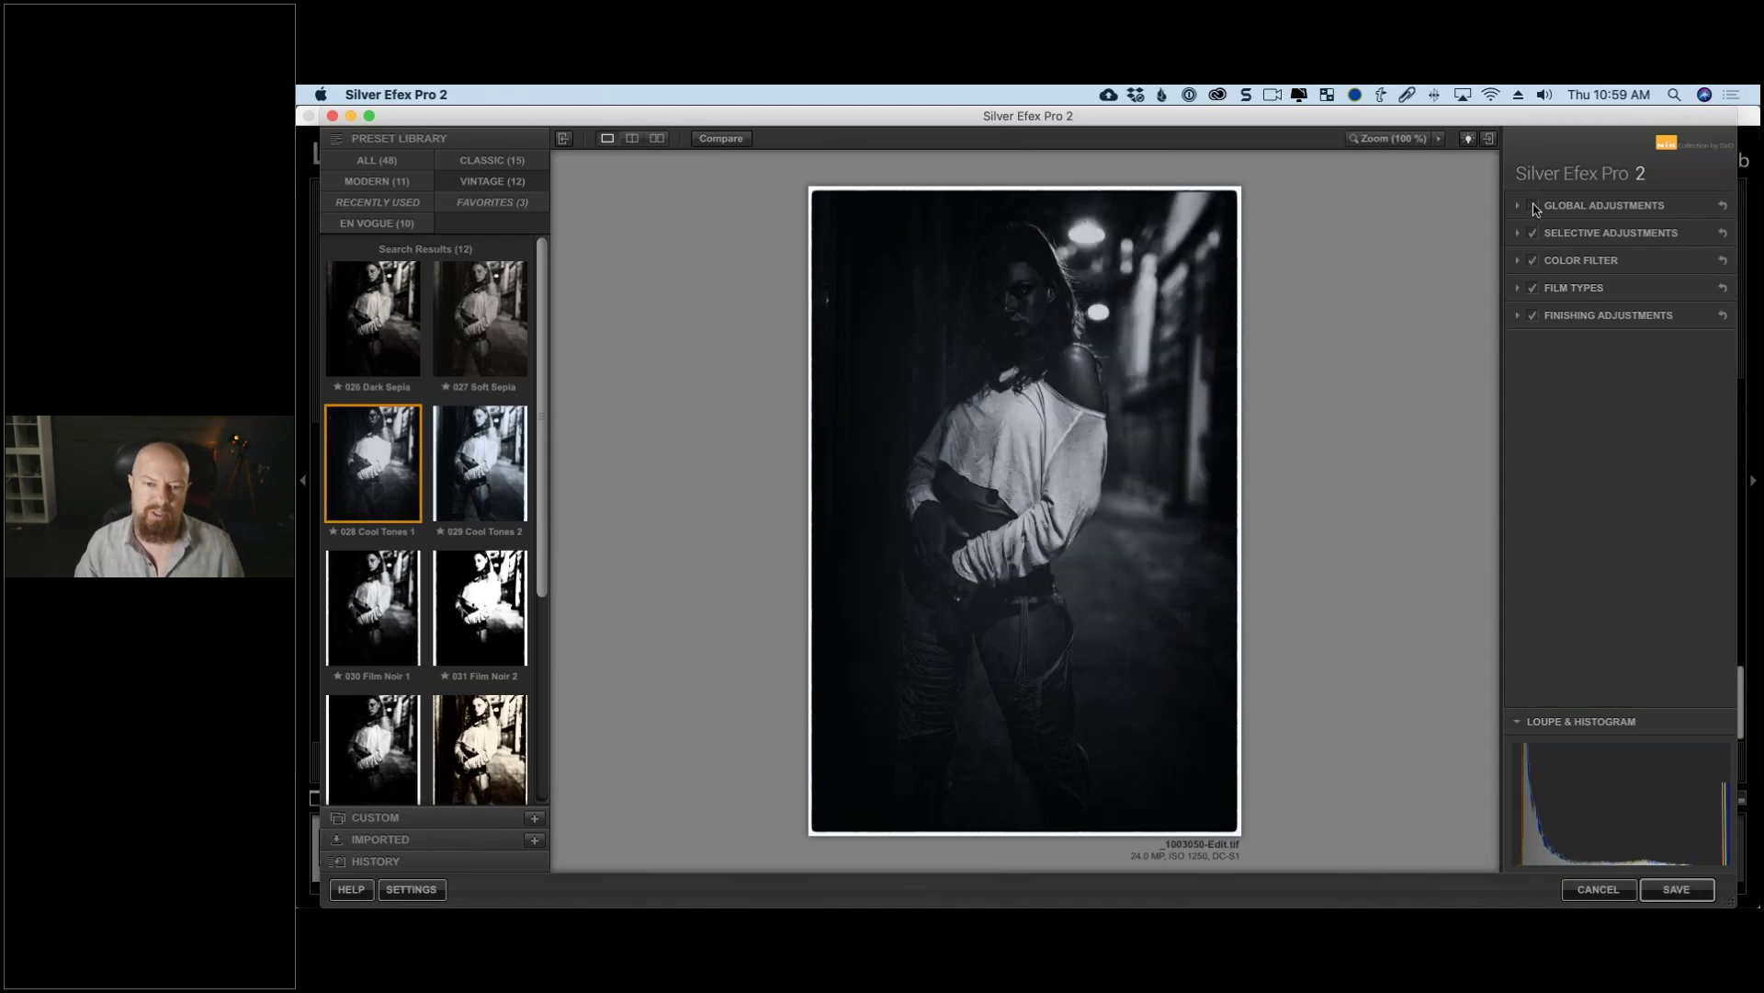
pyautogui.click(1533, 208)
pyautogui.click(1533, 207)
pyautogui.click(1533, 208)
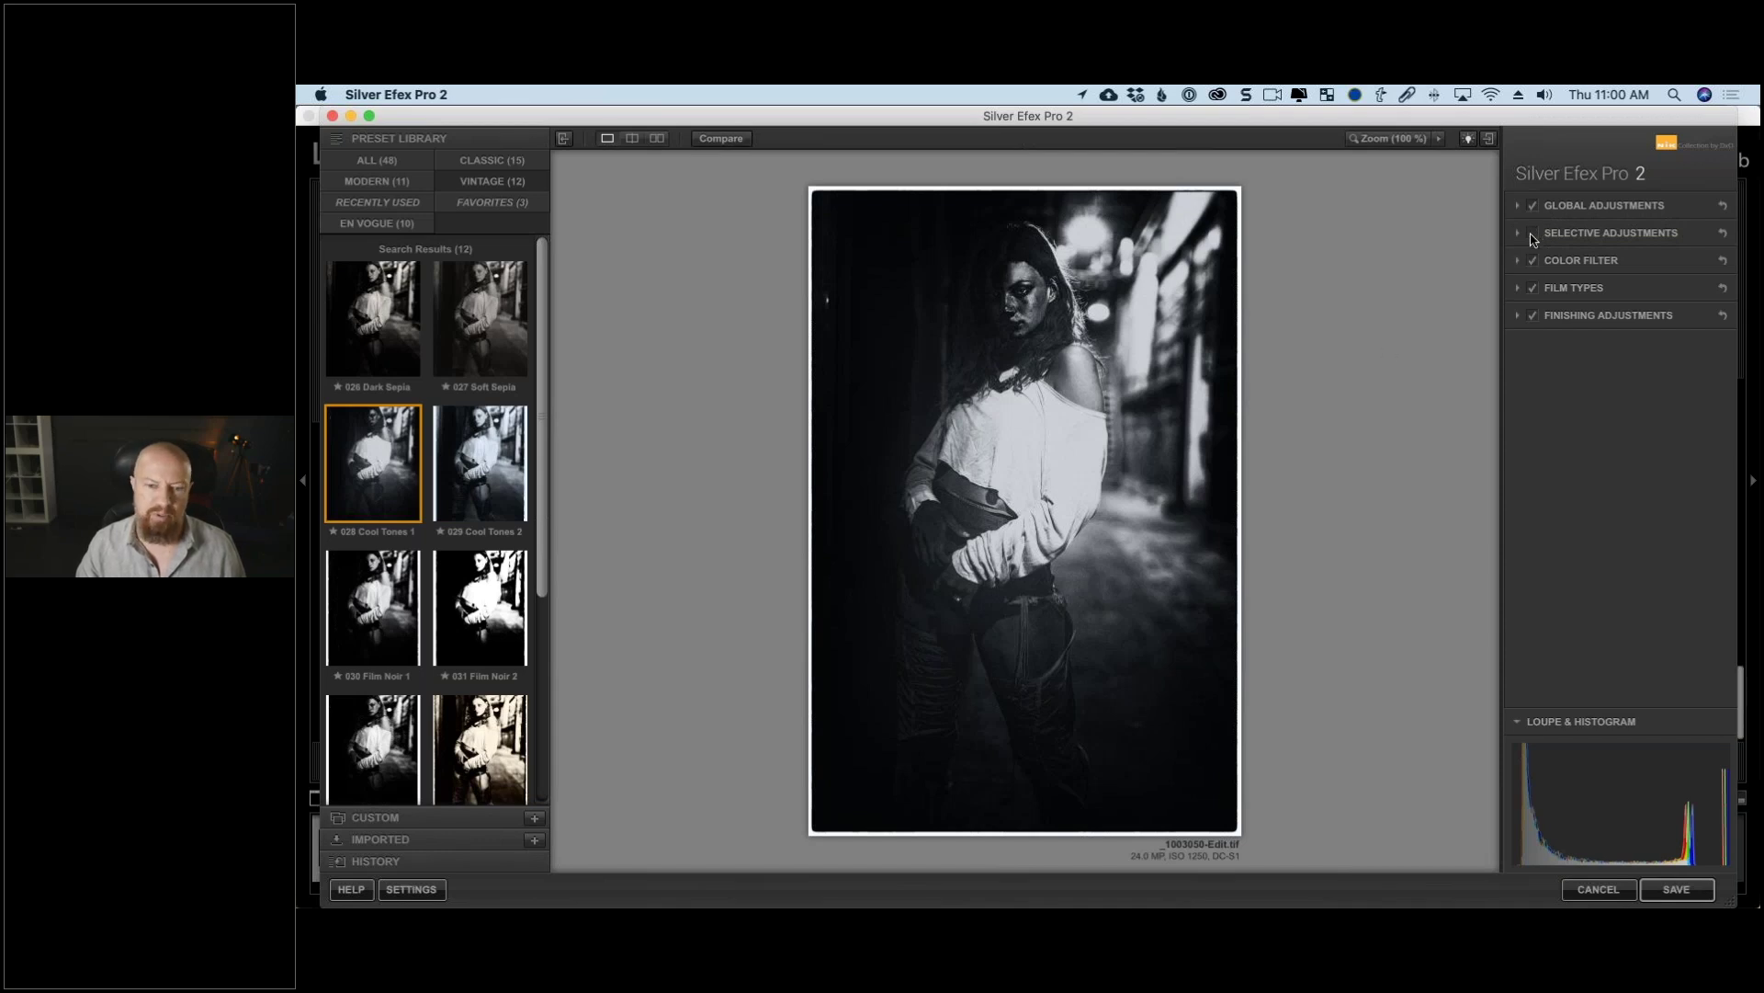
pyautogui.click(1532, 262)
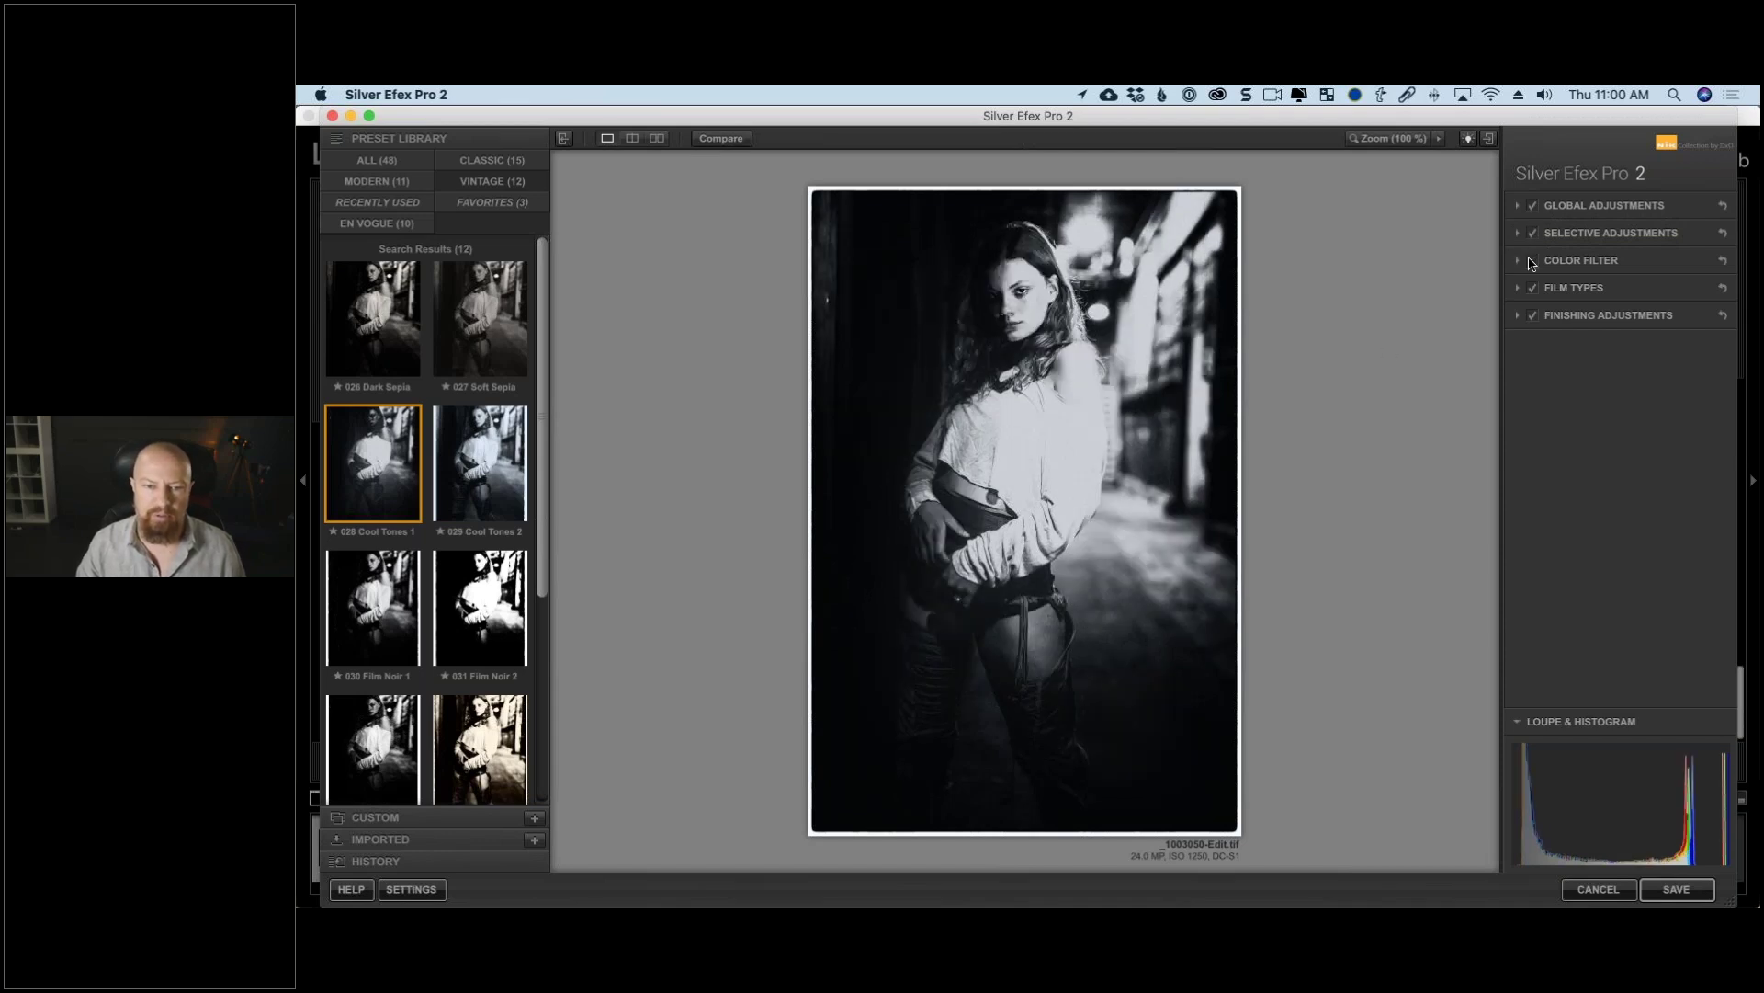
pyautogui.click(1533, 262)
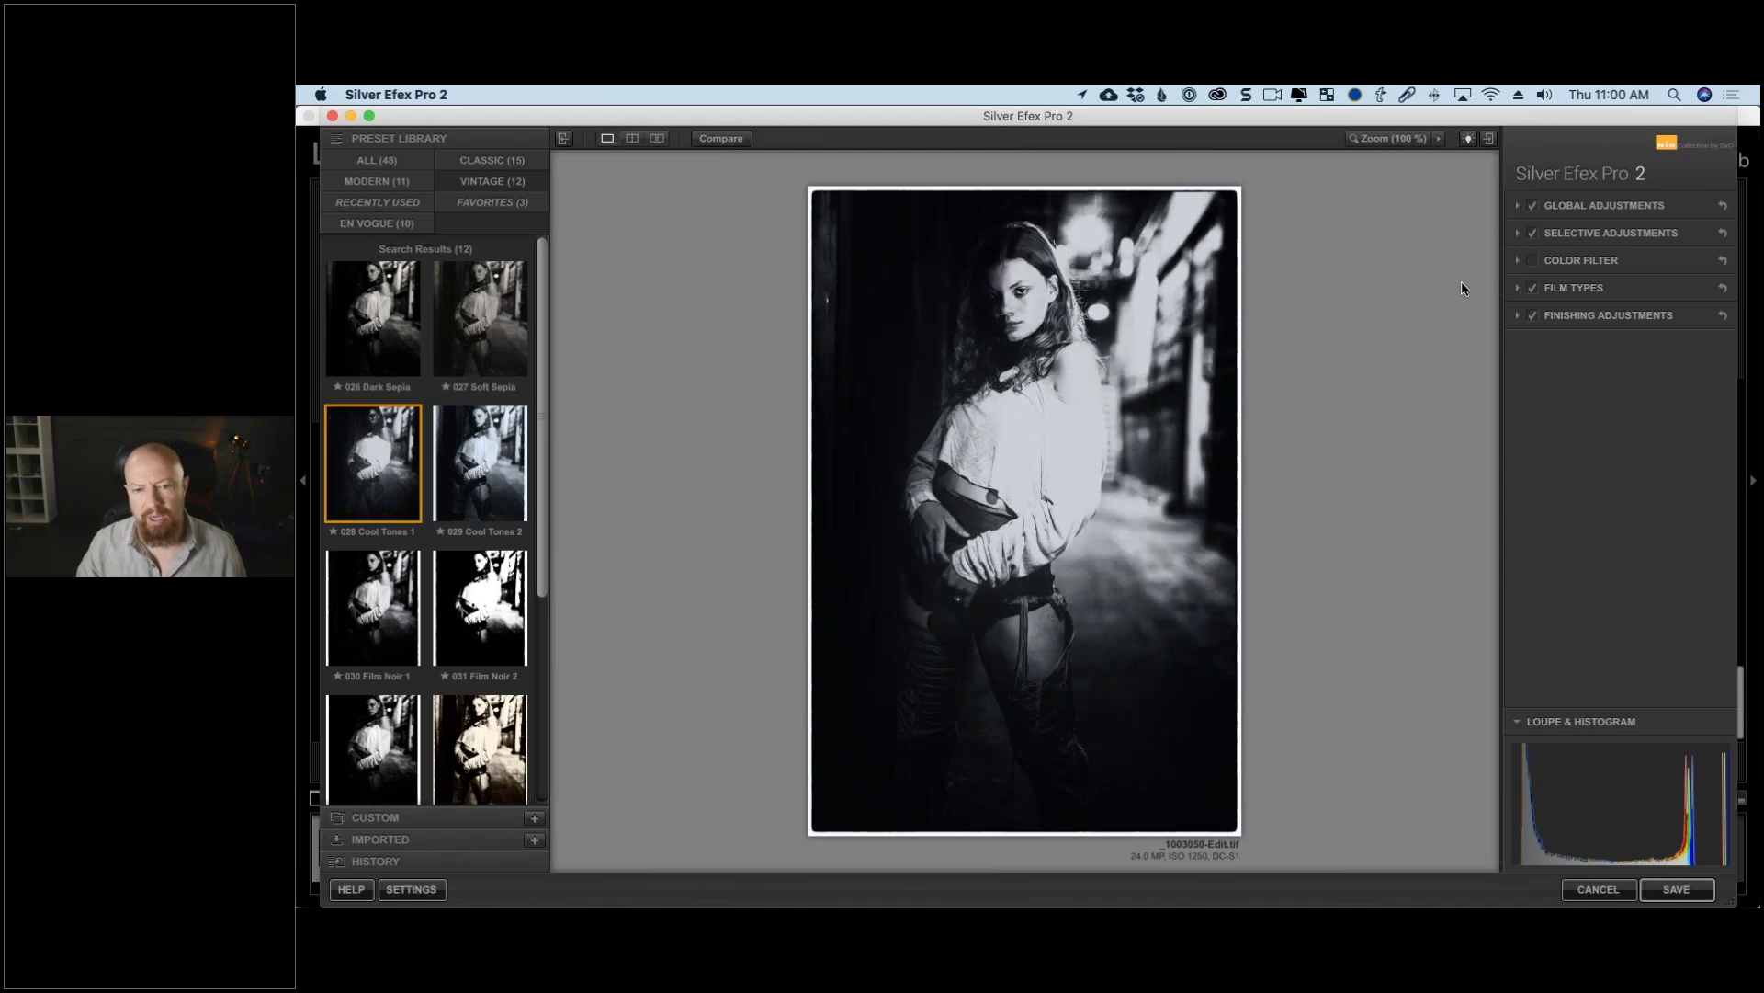
pyautogui.click(1533, 262)
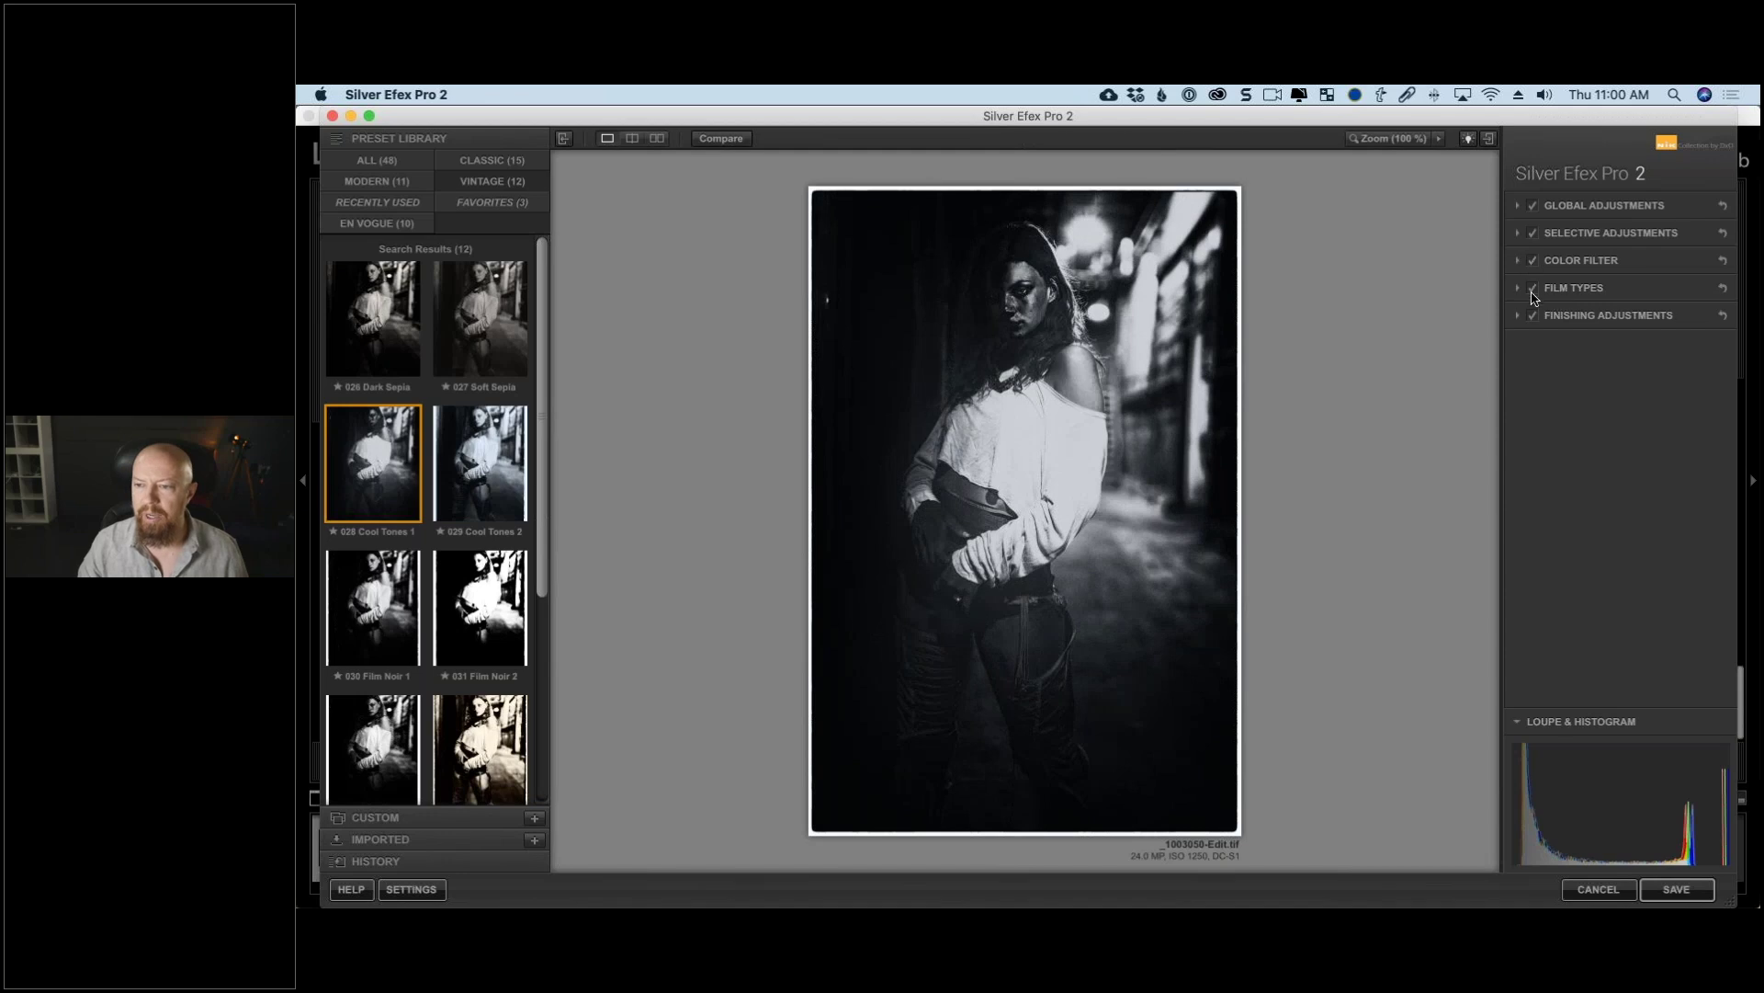
pyautogui.click(1533, 290)
pyautogui.click(1533, 289)
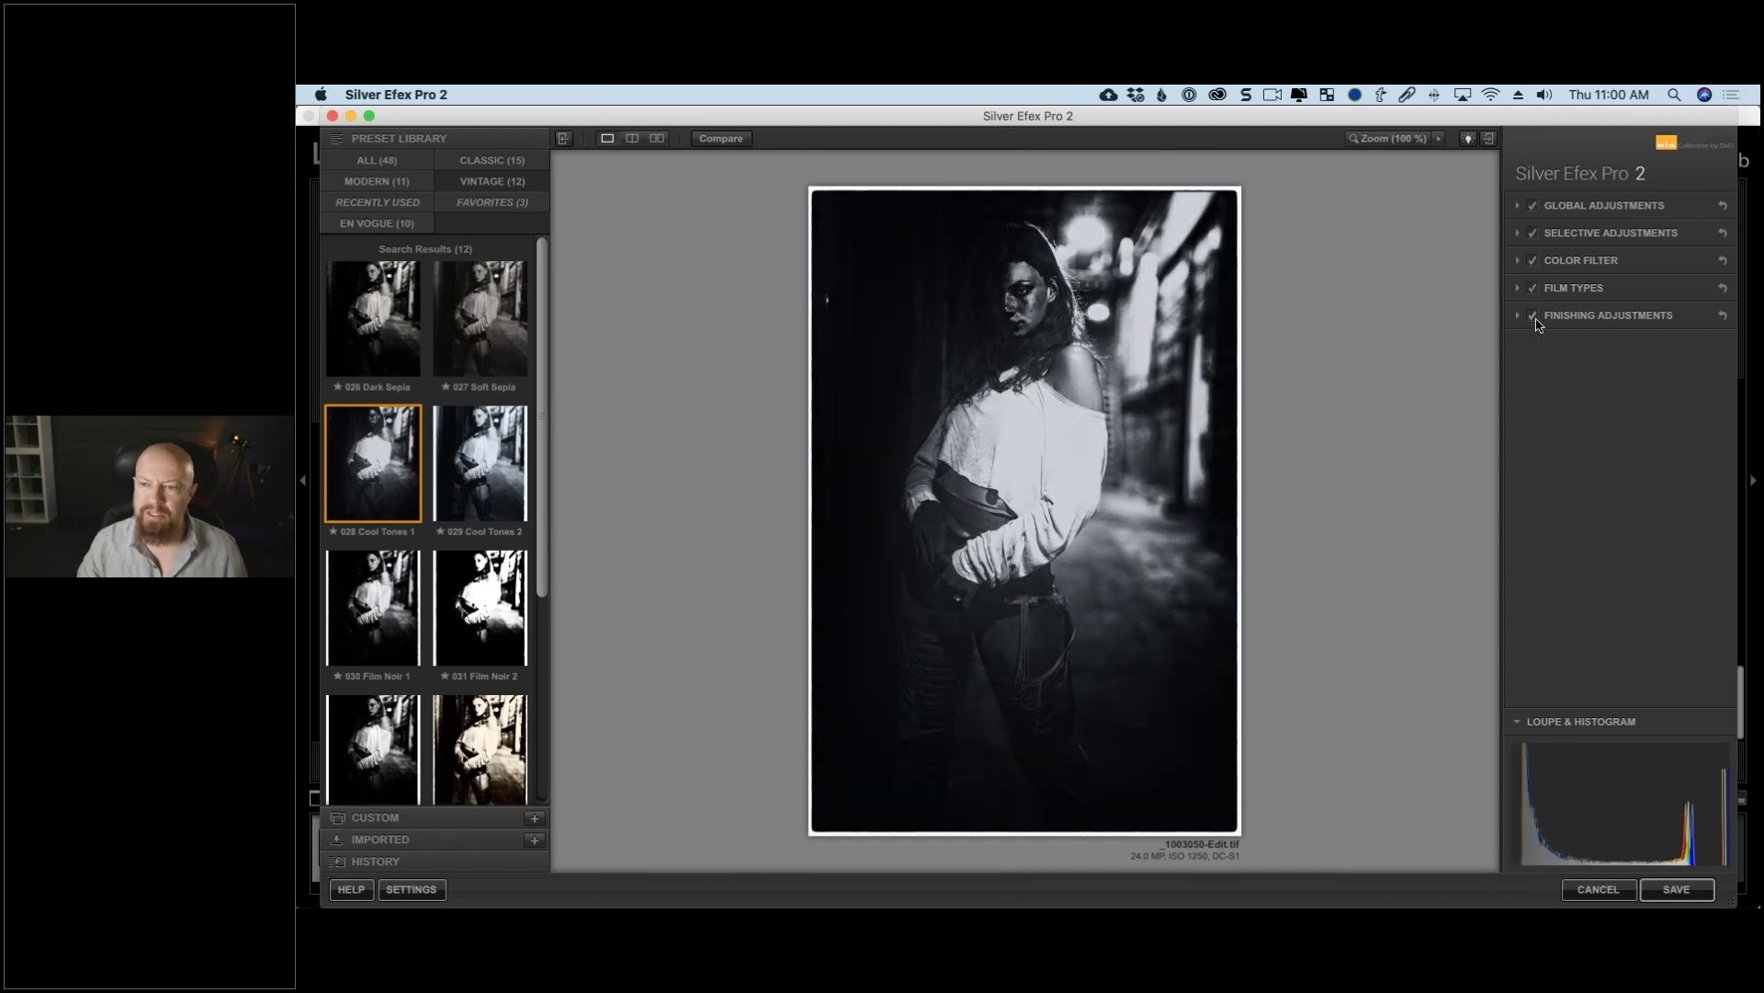
pyautogui.click(1532, 316)
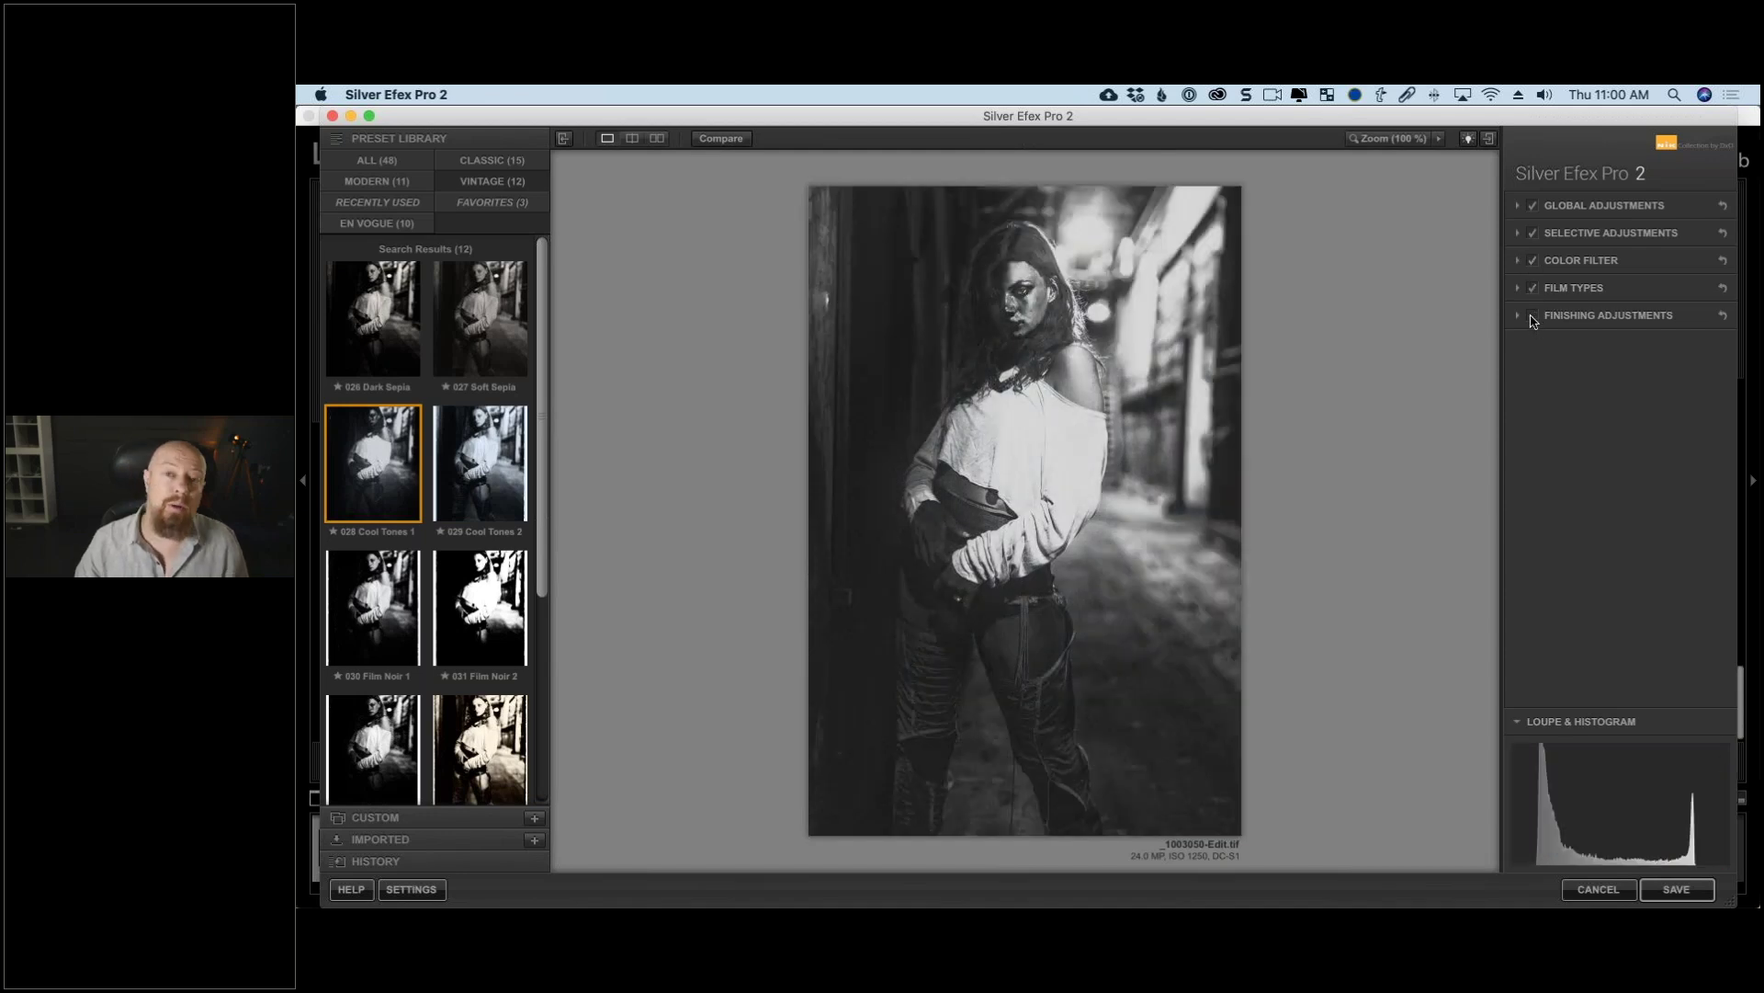
pyautogui.click(1533, 317)
# Step: Expand Finishing Adjustments and collapse its Vignette, Burn Edges and Image Borders subsections
pyautogui.click(1518, 316)
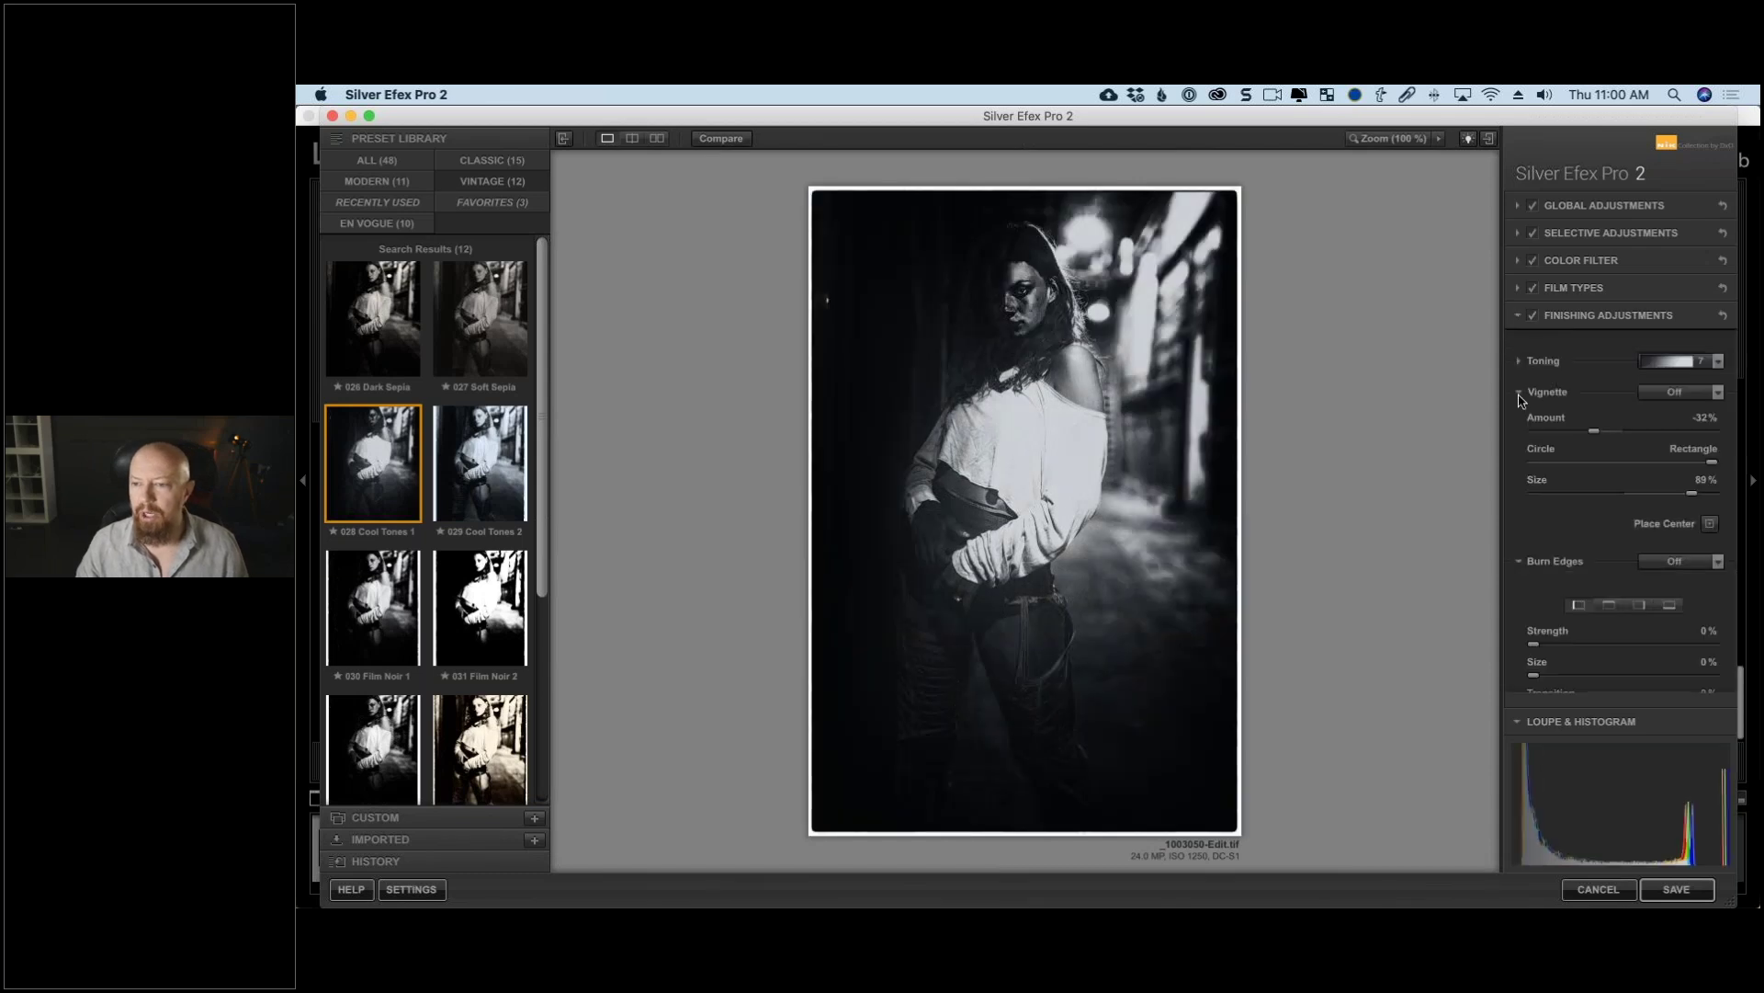
pyautogui.scroll(-3, 1619, 432)
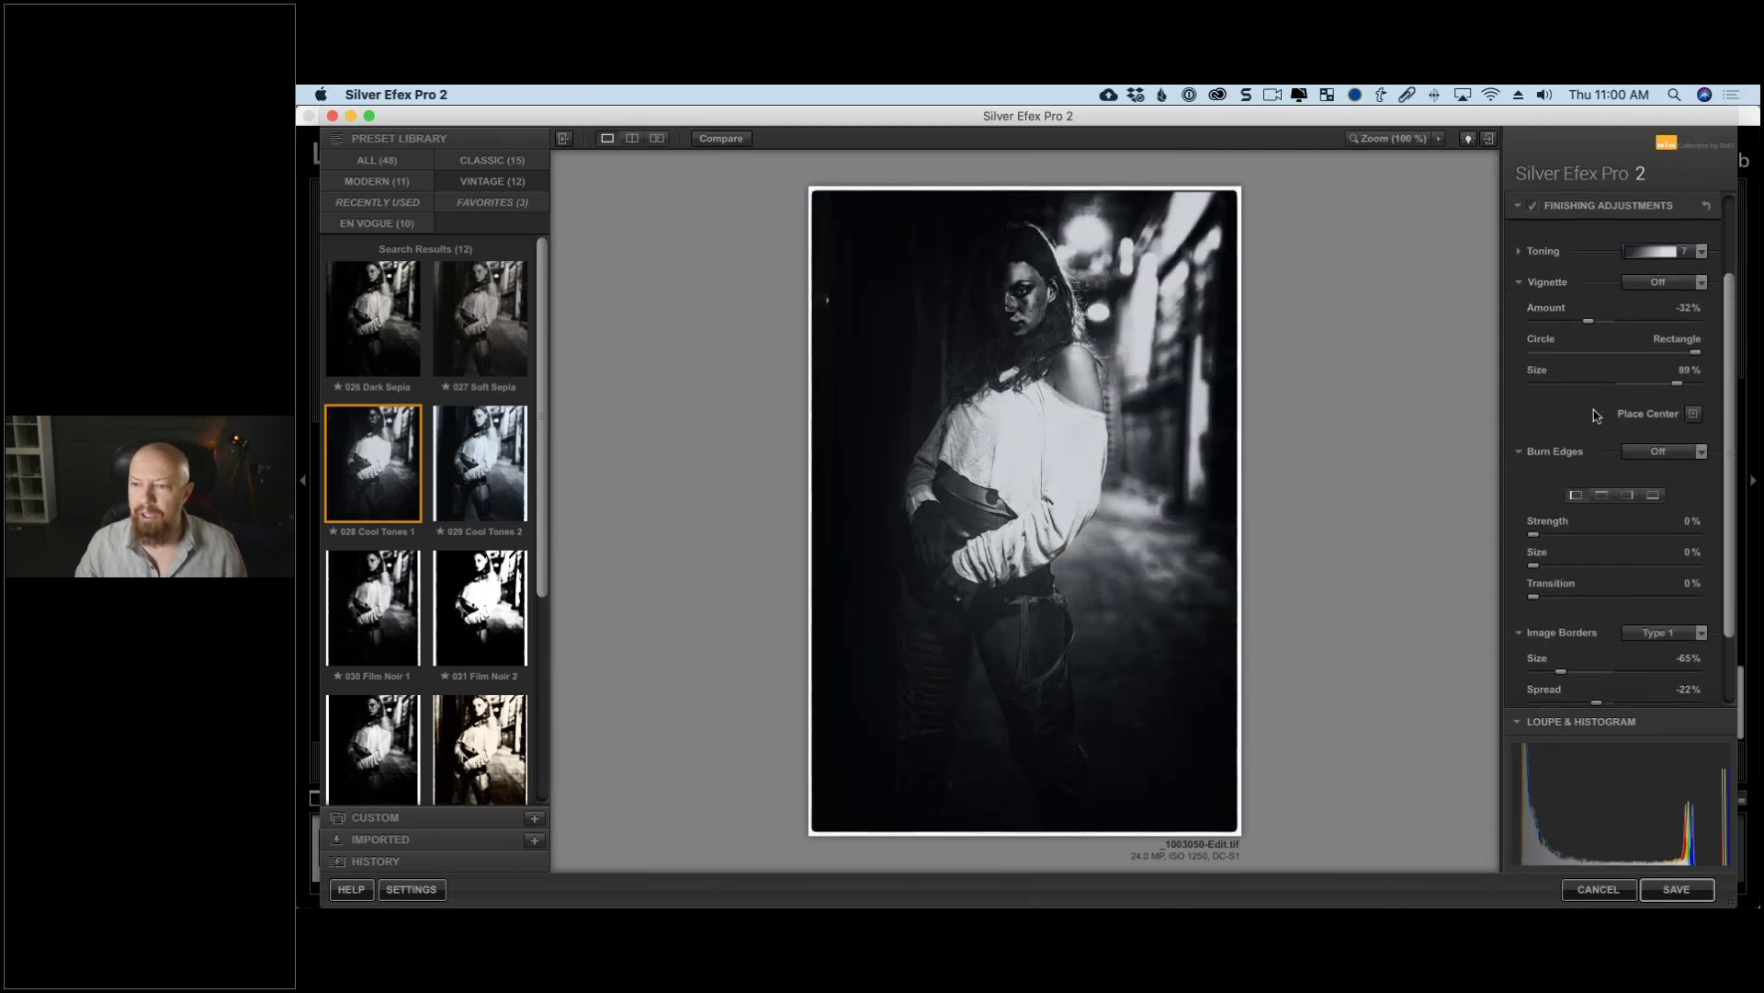
pyautogui.click(1520, 290)
pyautogui.click(1519, 358)
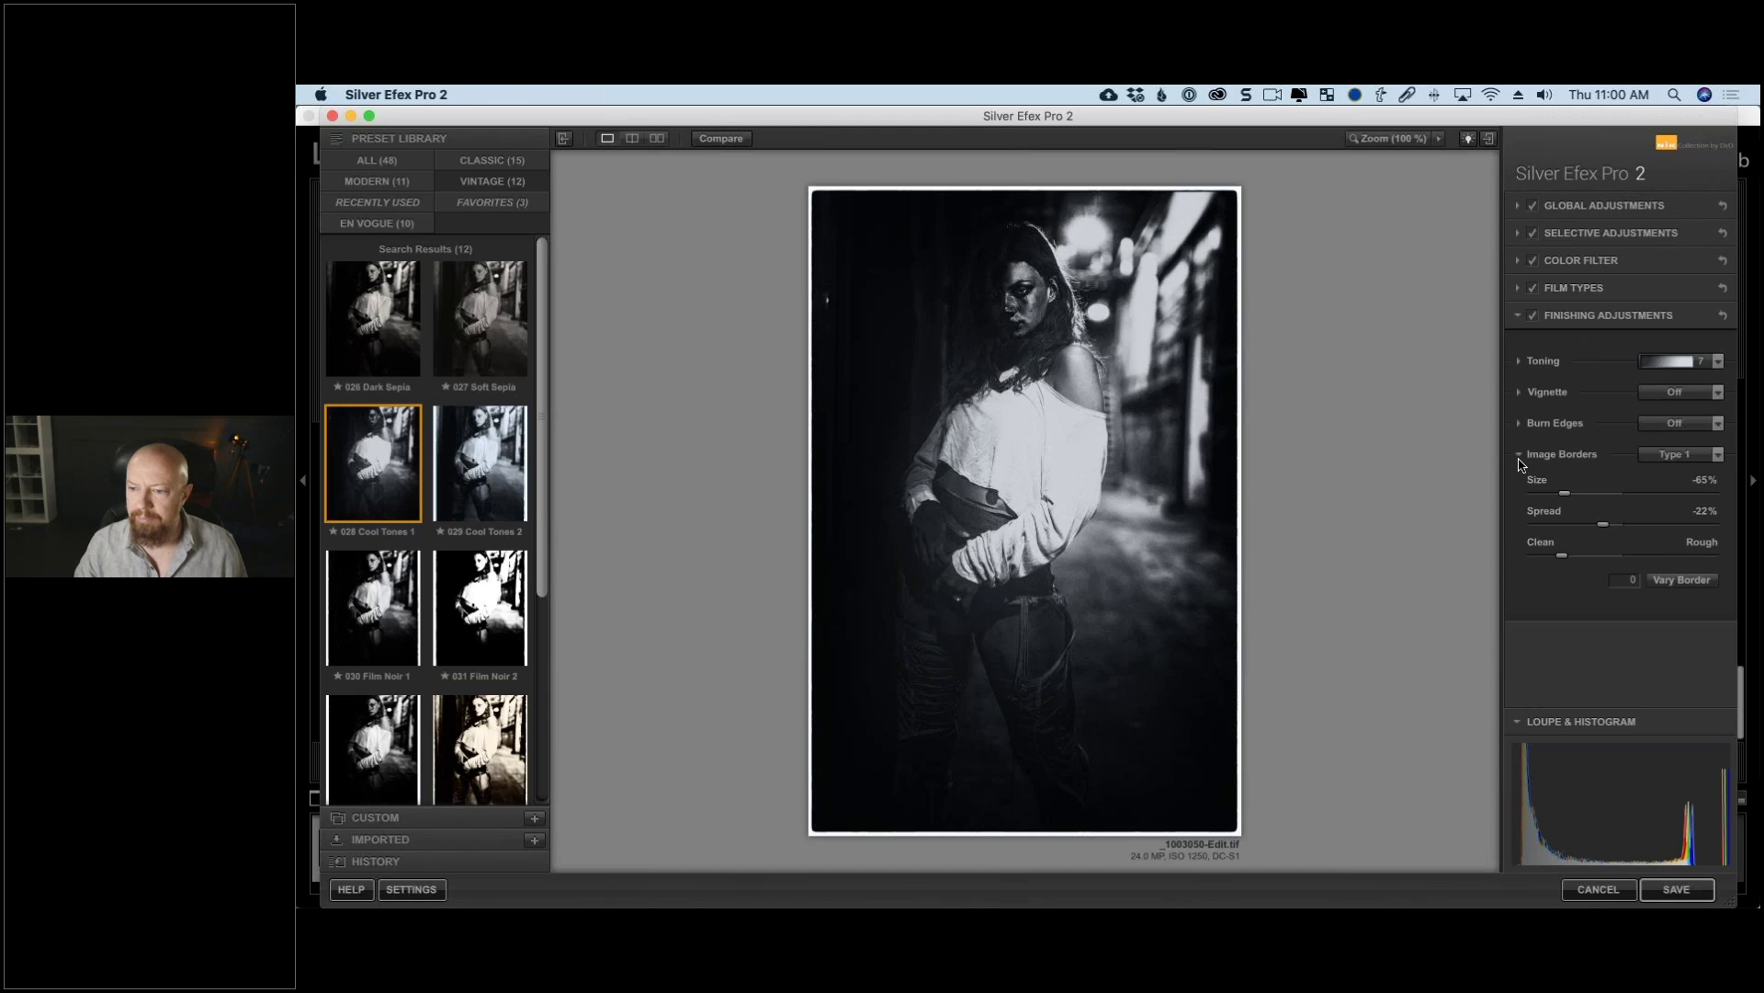
pyautogui.click(1519, 456)
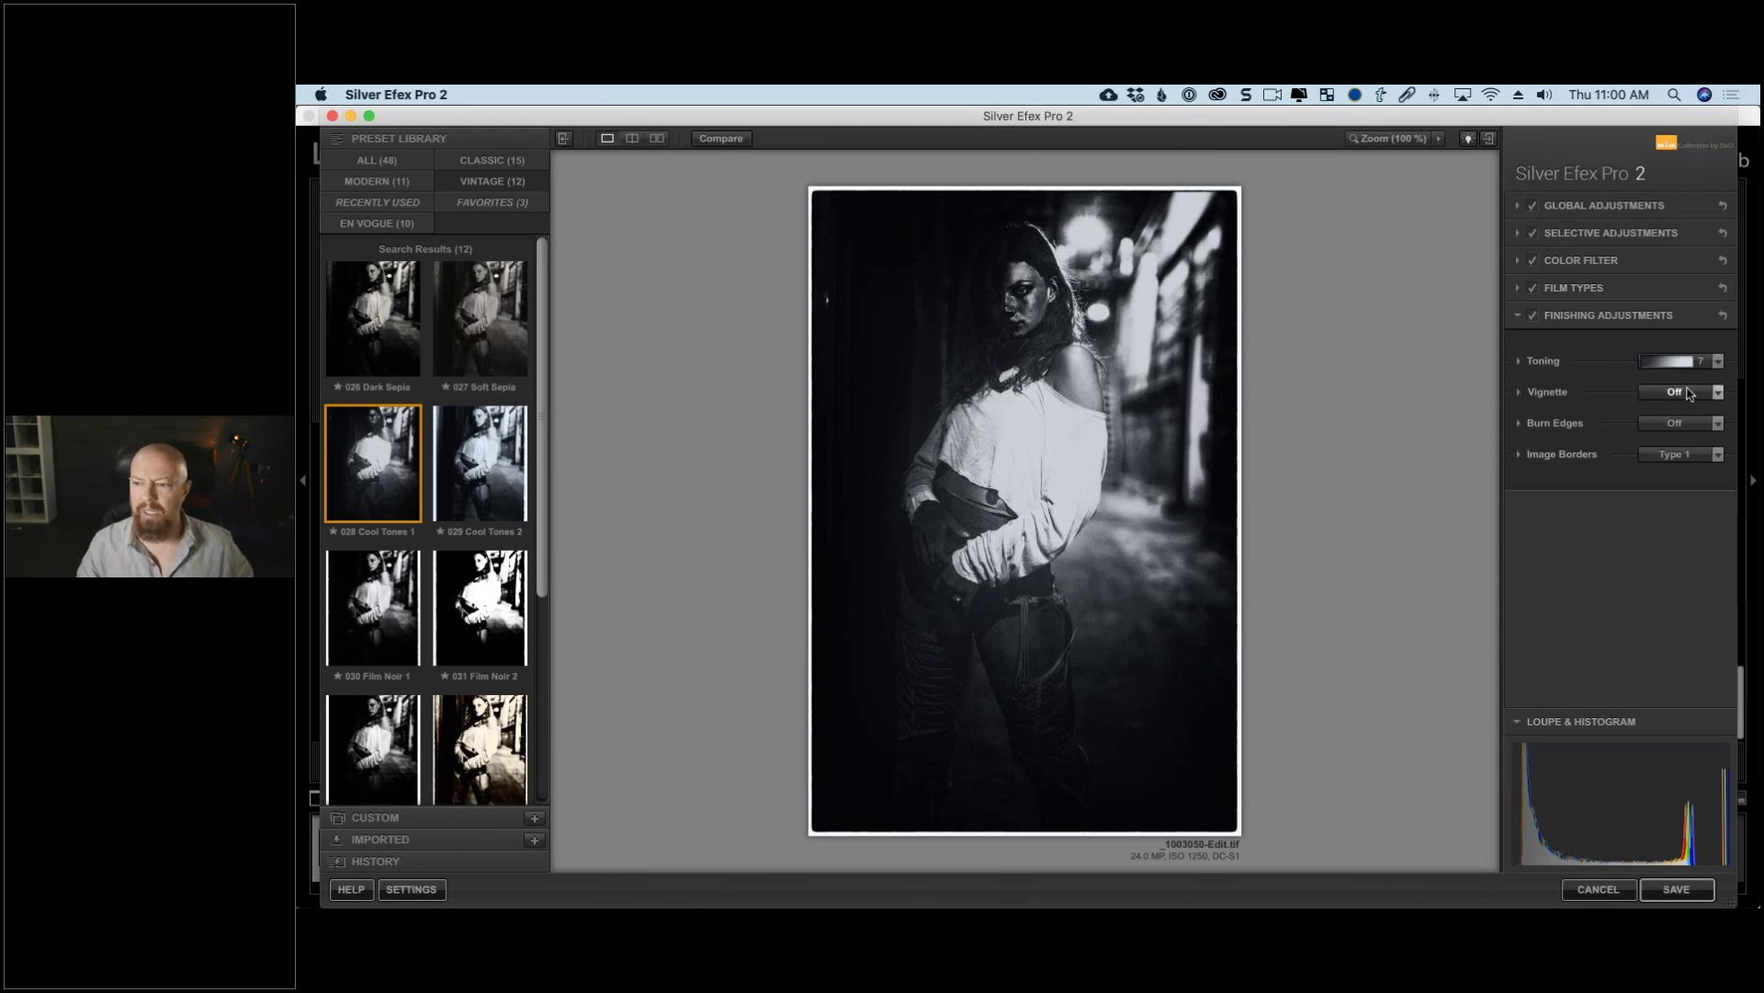
# Step: Preview the available toning and image border styles, keeping toning 7 and border Type 1
pyautogui.click(1717, 361)
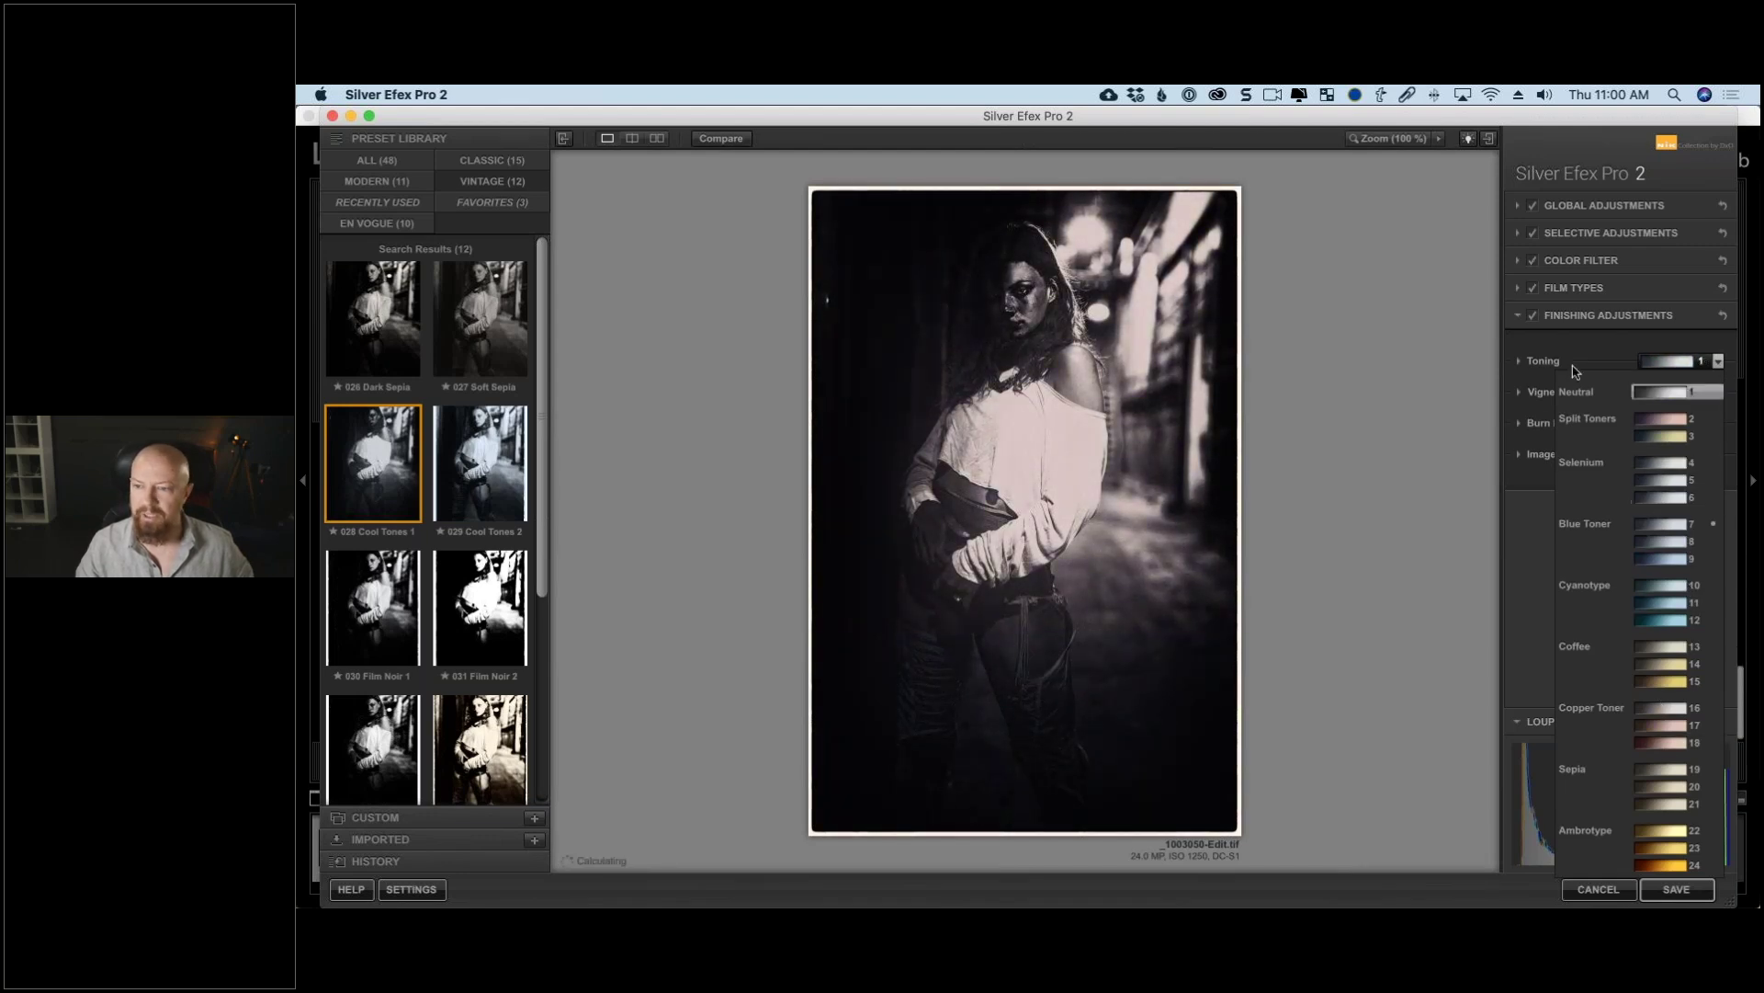
pyautogui.click(1654, 363)
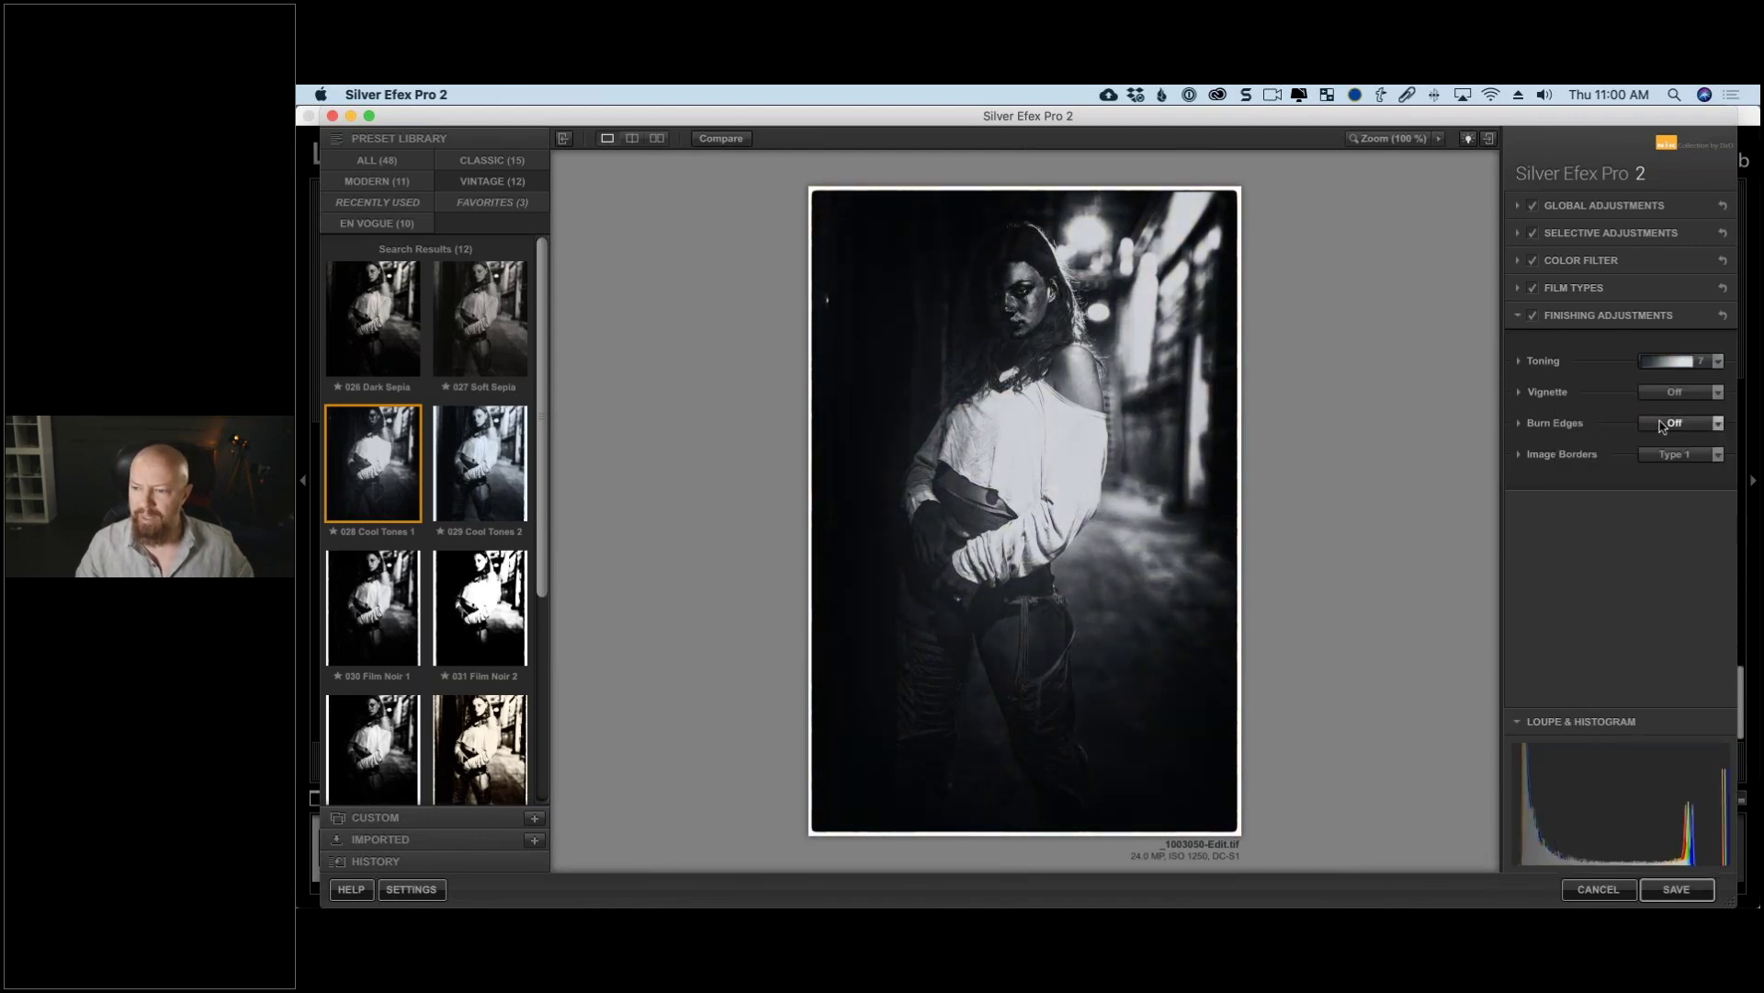
pyautogui.click(1673, 456)
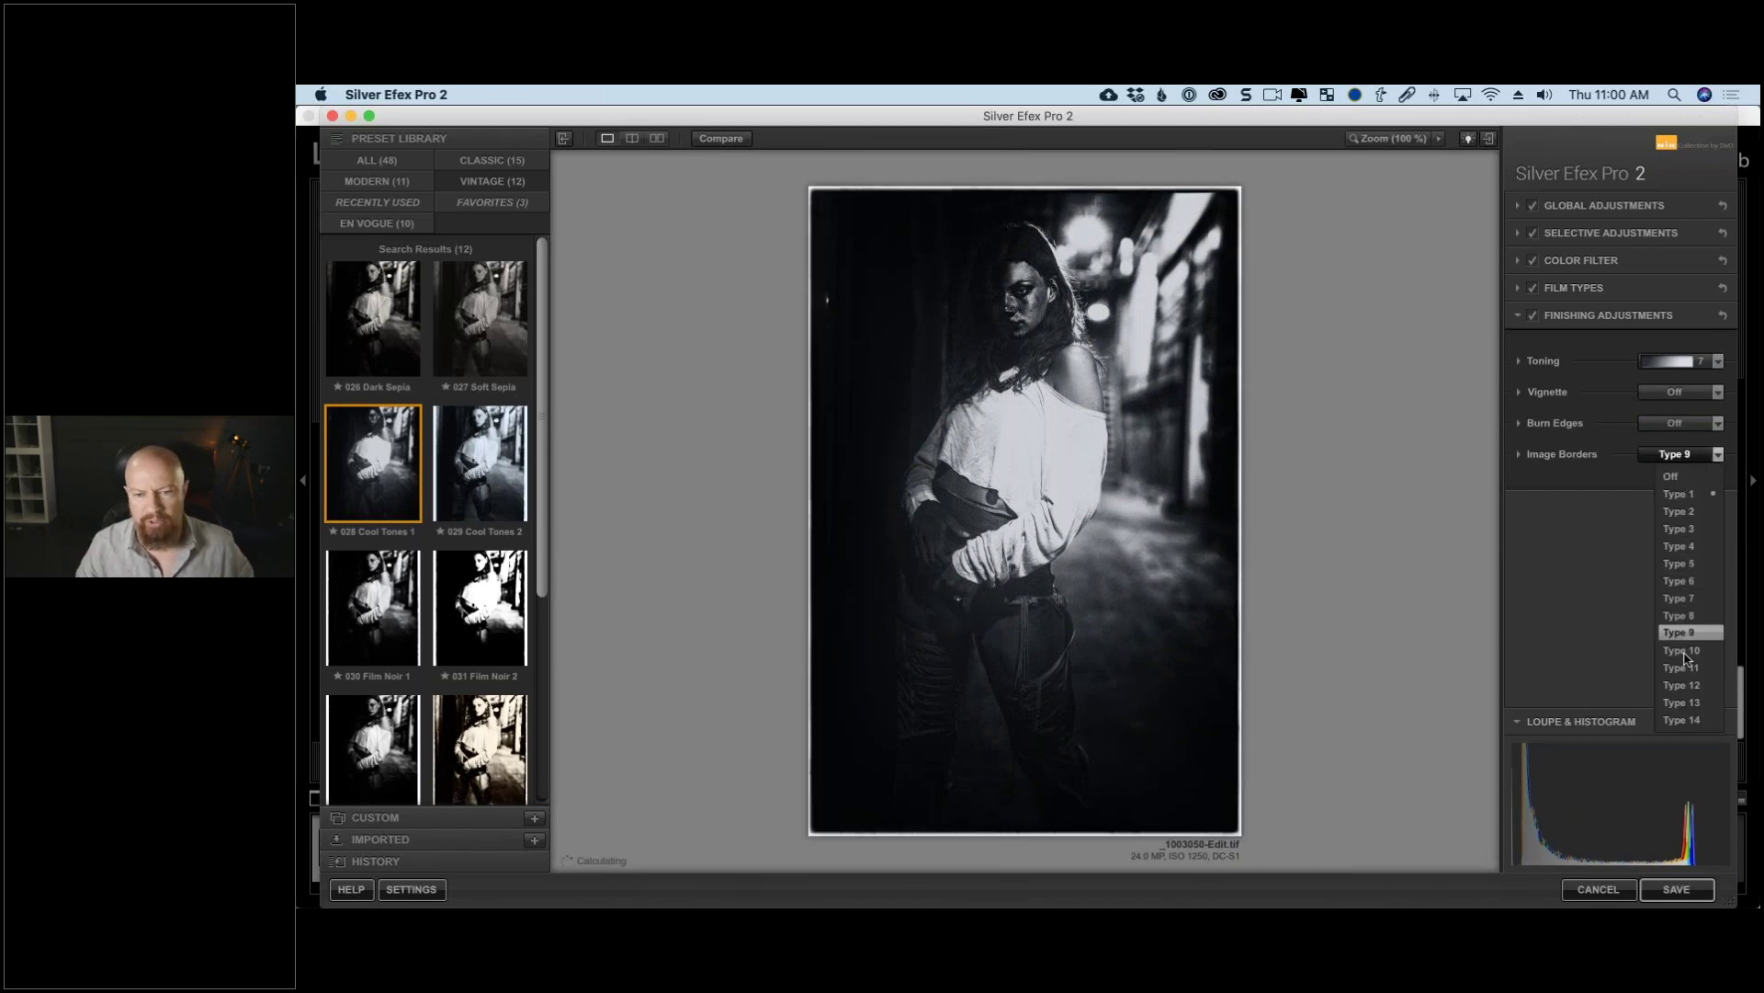
pyautogui.click(1670, 464)
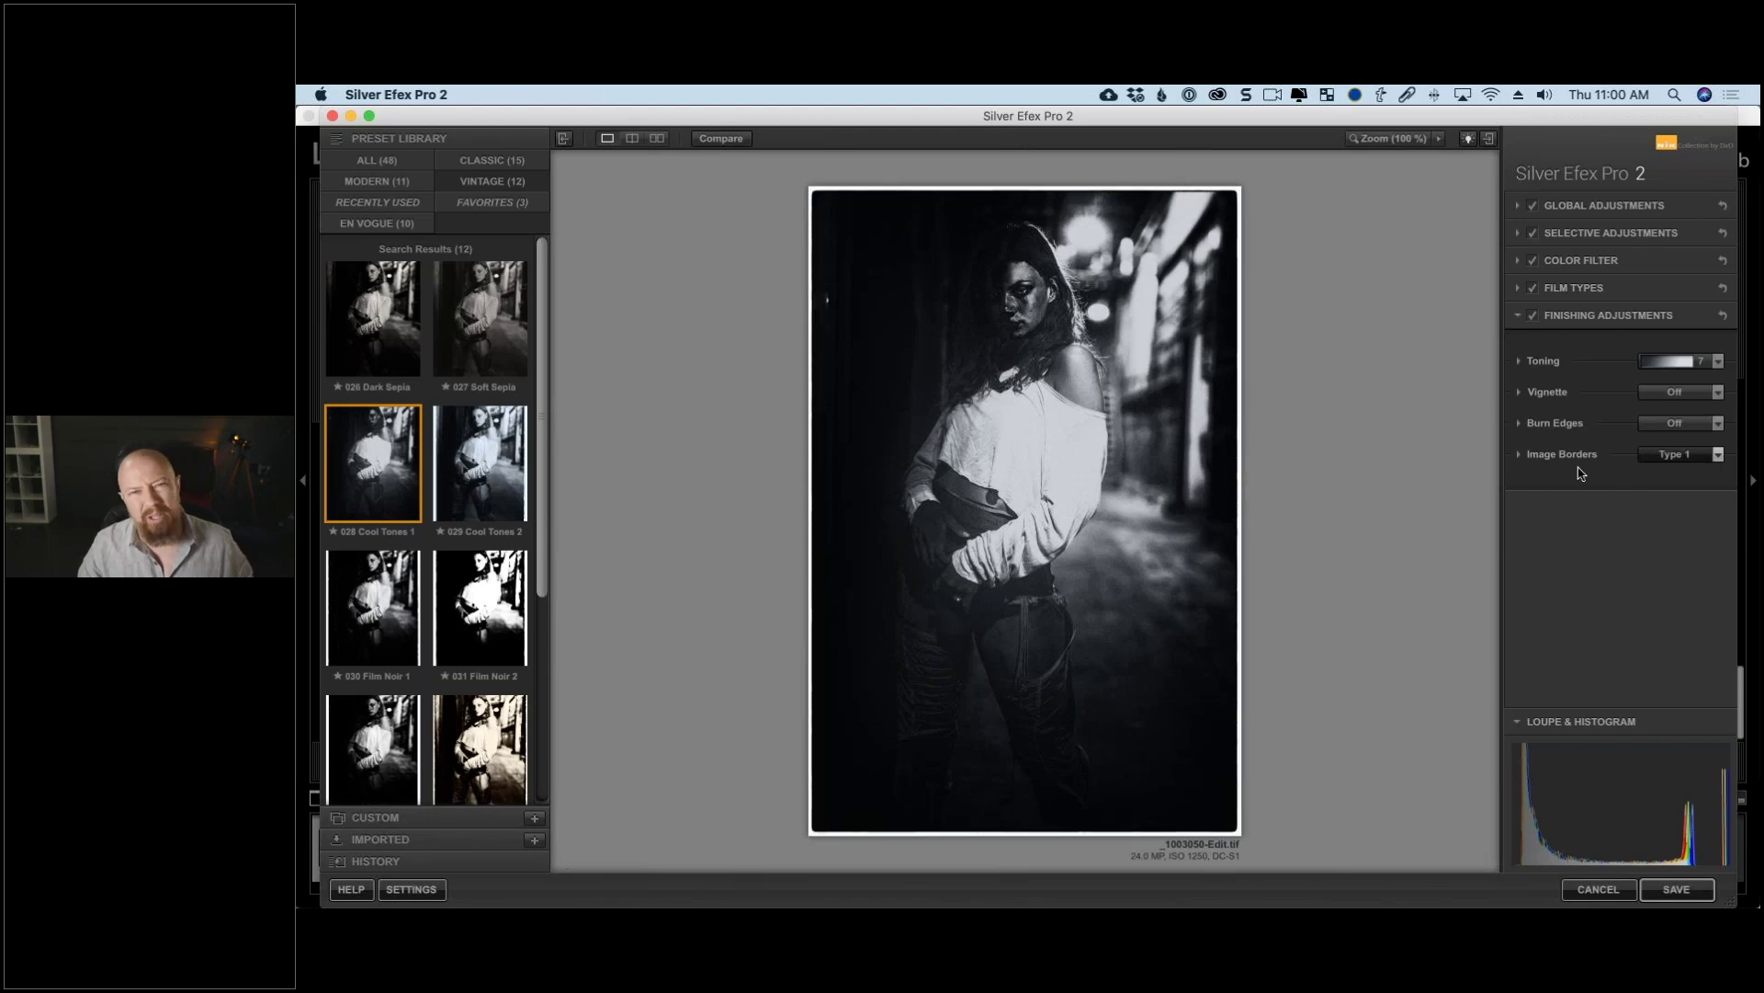
# Step: Preview the vignette presets, leave the preset at Off, and set the vignette amount to -12%
pyautogui.click(1685, 395)
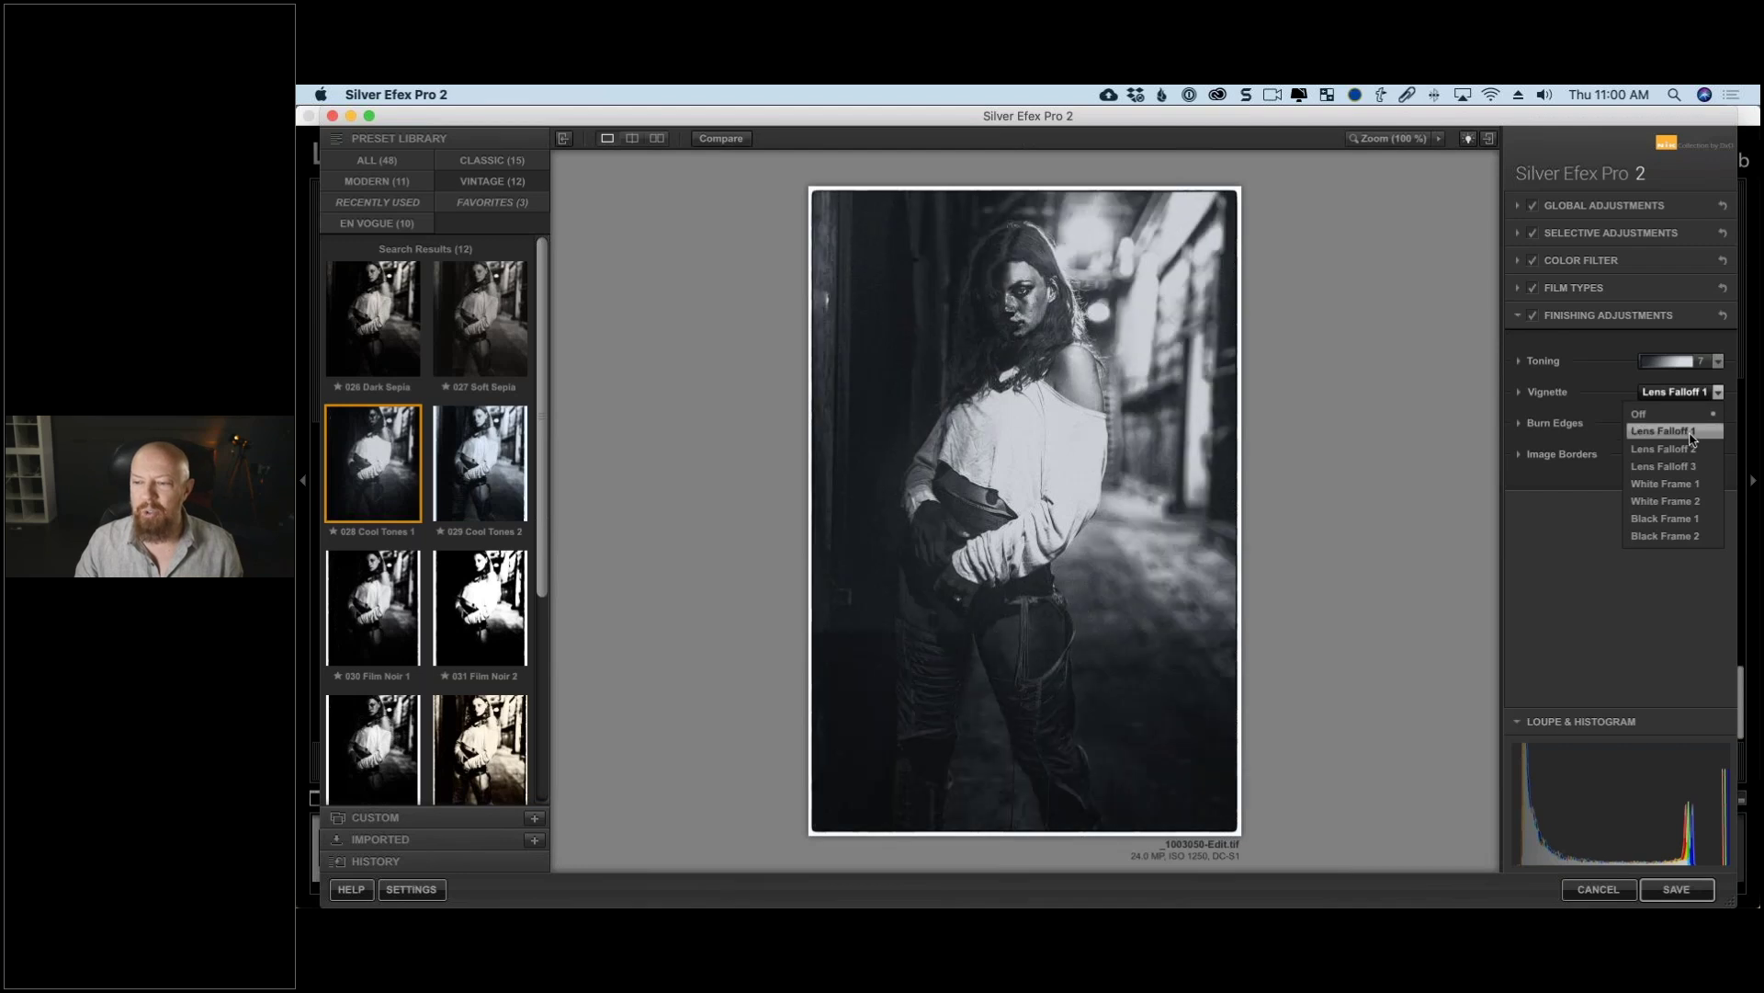
pyautogui.click(1631, 414)
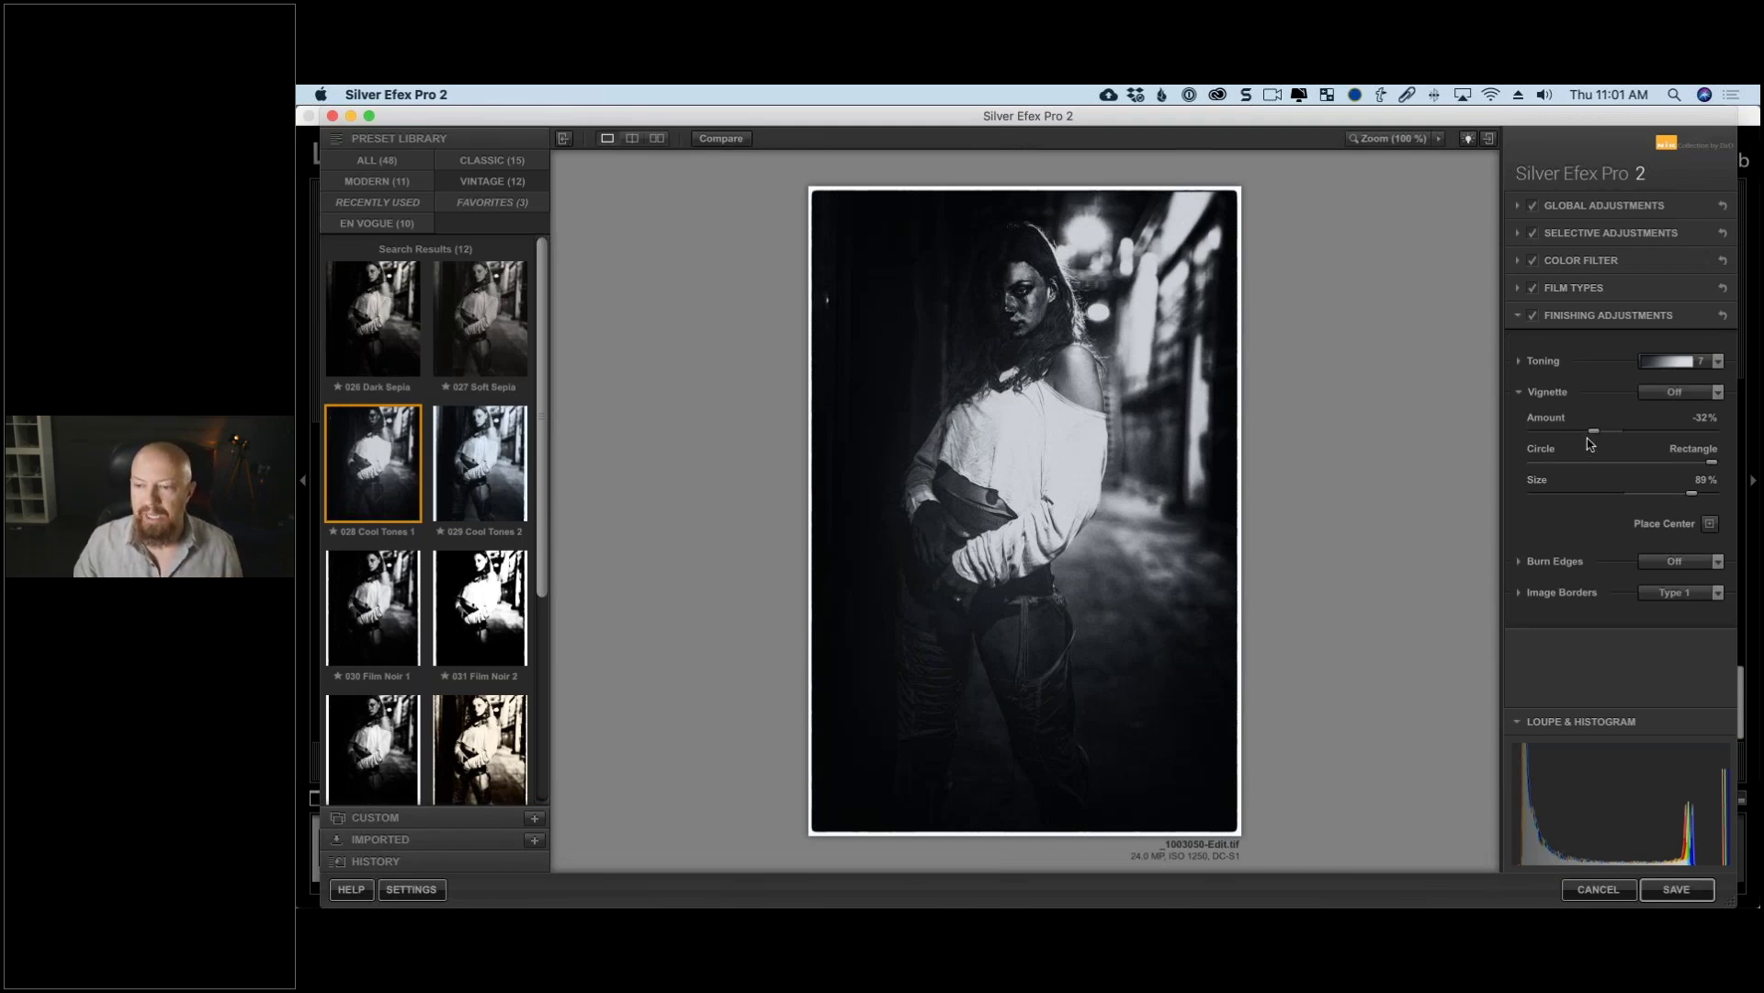
pyautogui.moveTo(1597, 431); pyautogui.dragTo(1620, 433)
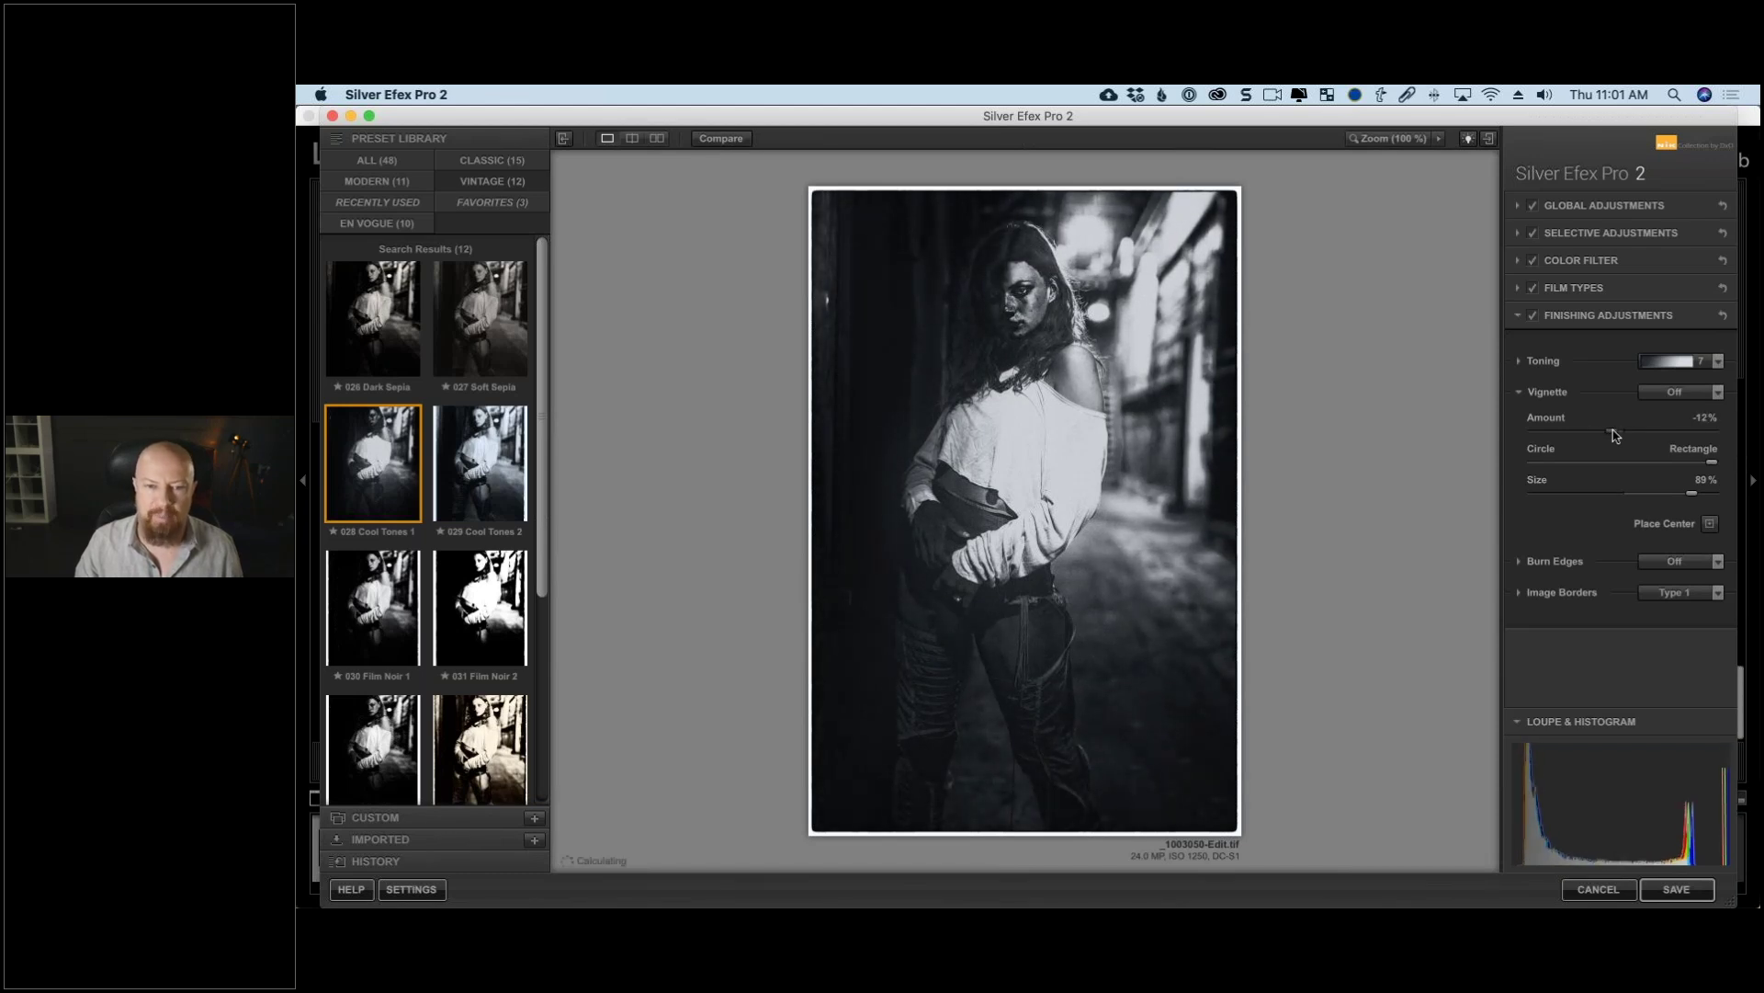
# Step: Place the vignette's center on the woman's midsection
pyautogui.click(1709, 523)
pyautogui.click(1025, 550)
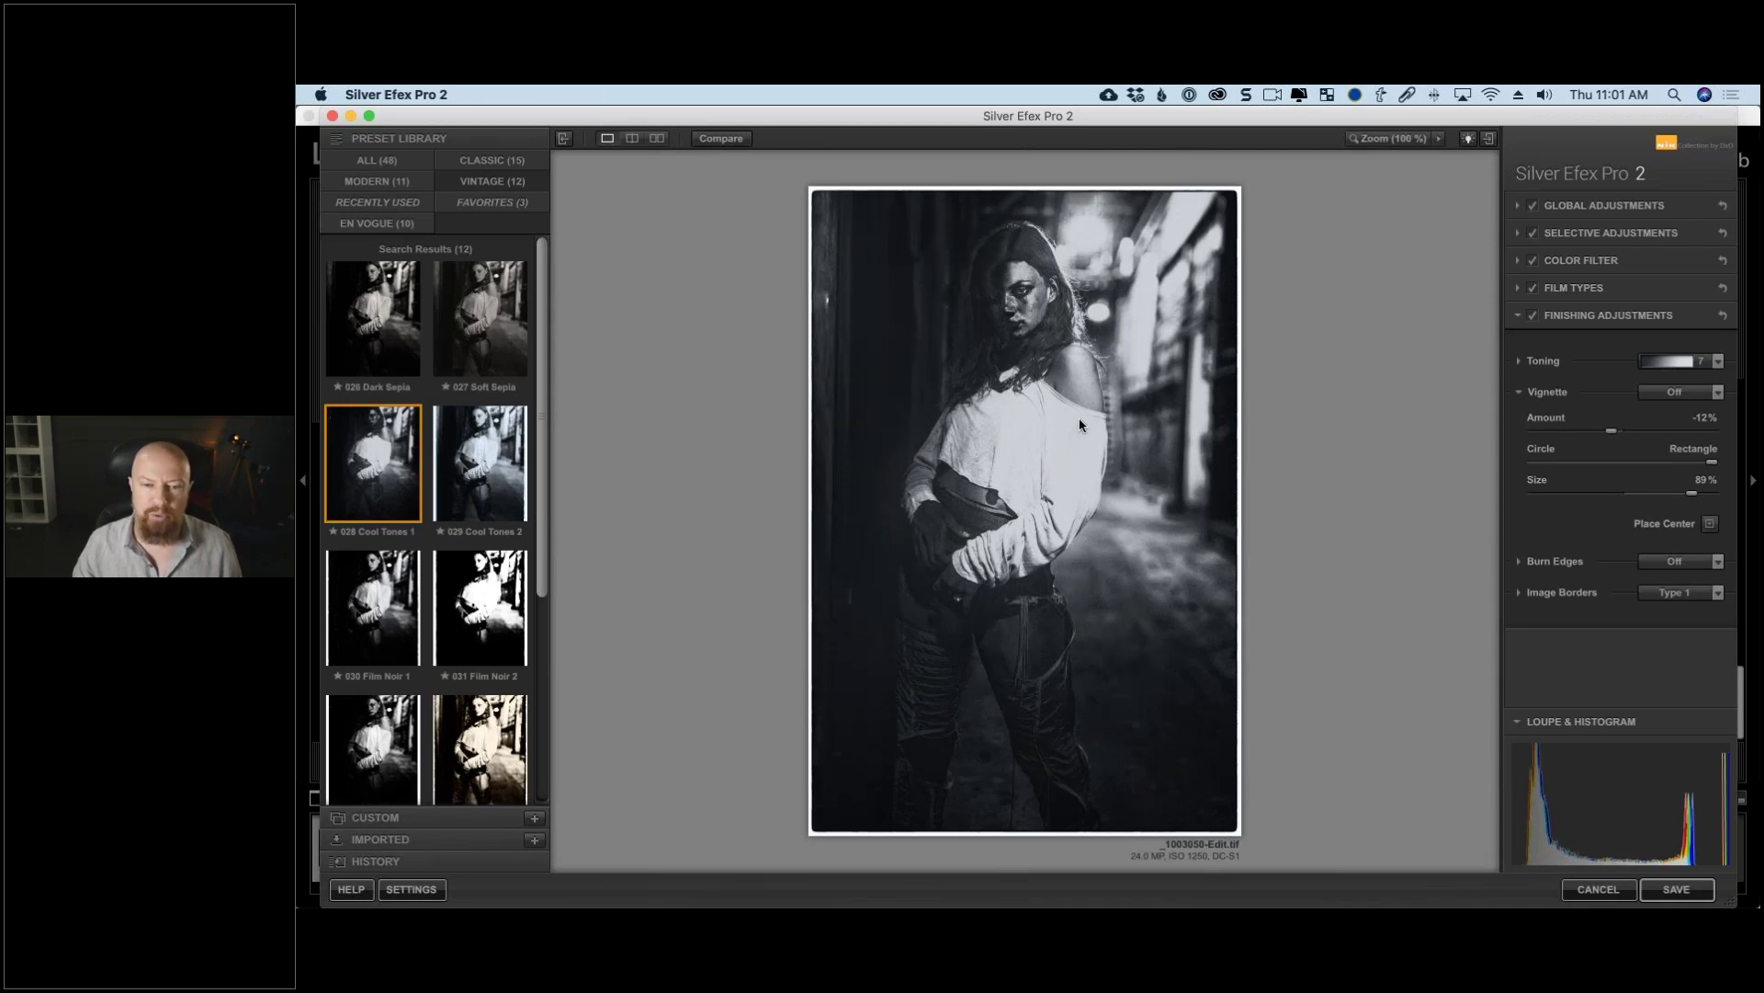
# Step: Examine the woman's face at 100% and toggle the Color Filter off and on to compare its effect on the skin
pyautogui.click(1390, 139)
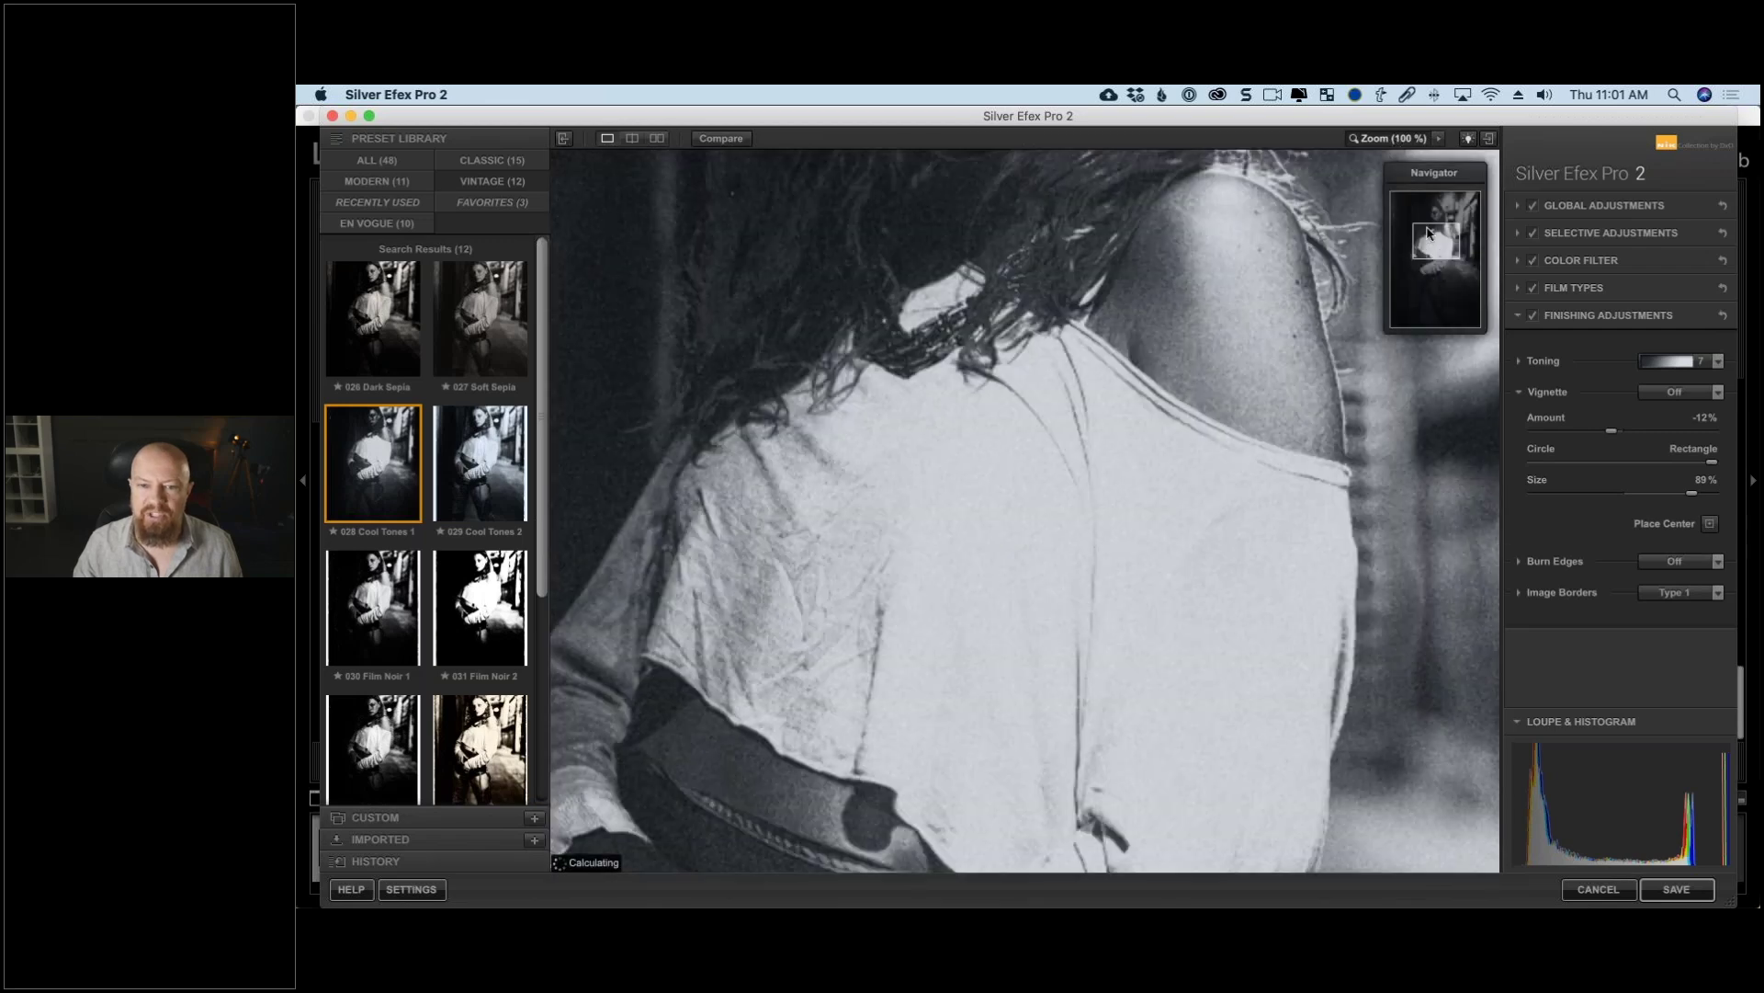
pyautogui.moveTo(1429, 233); pyautogui.dragTo(1427, 210)
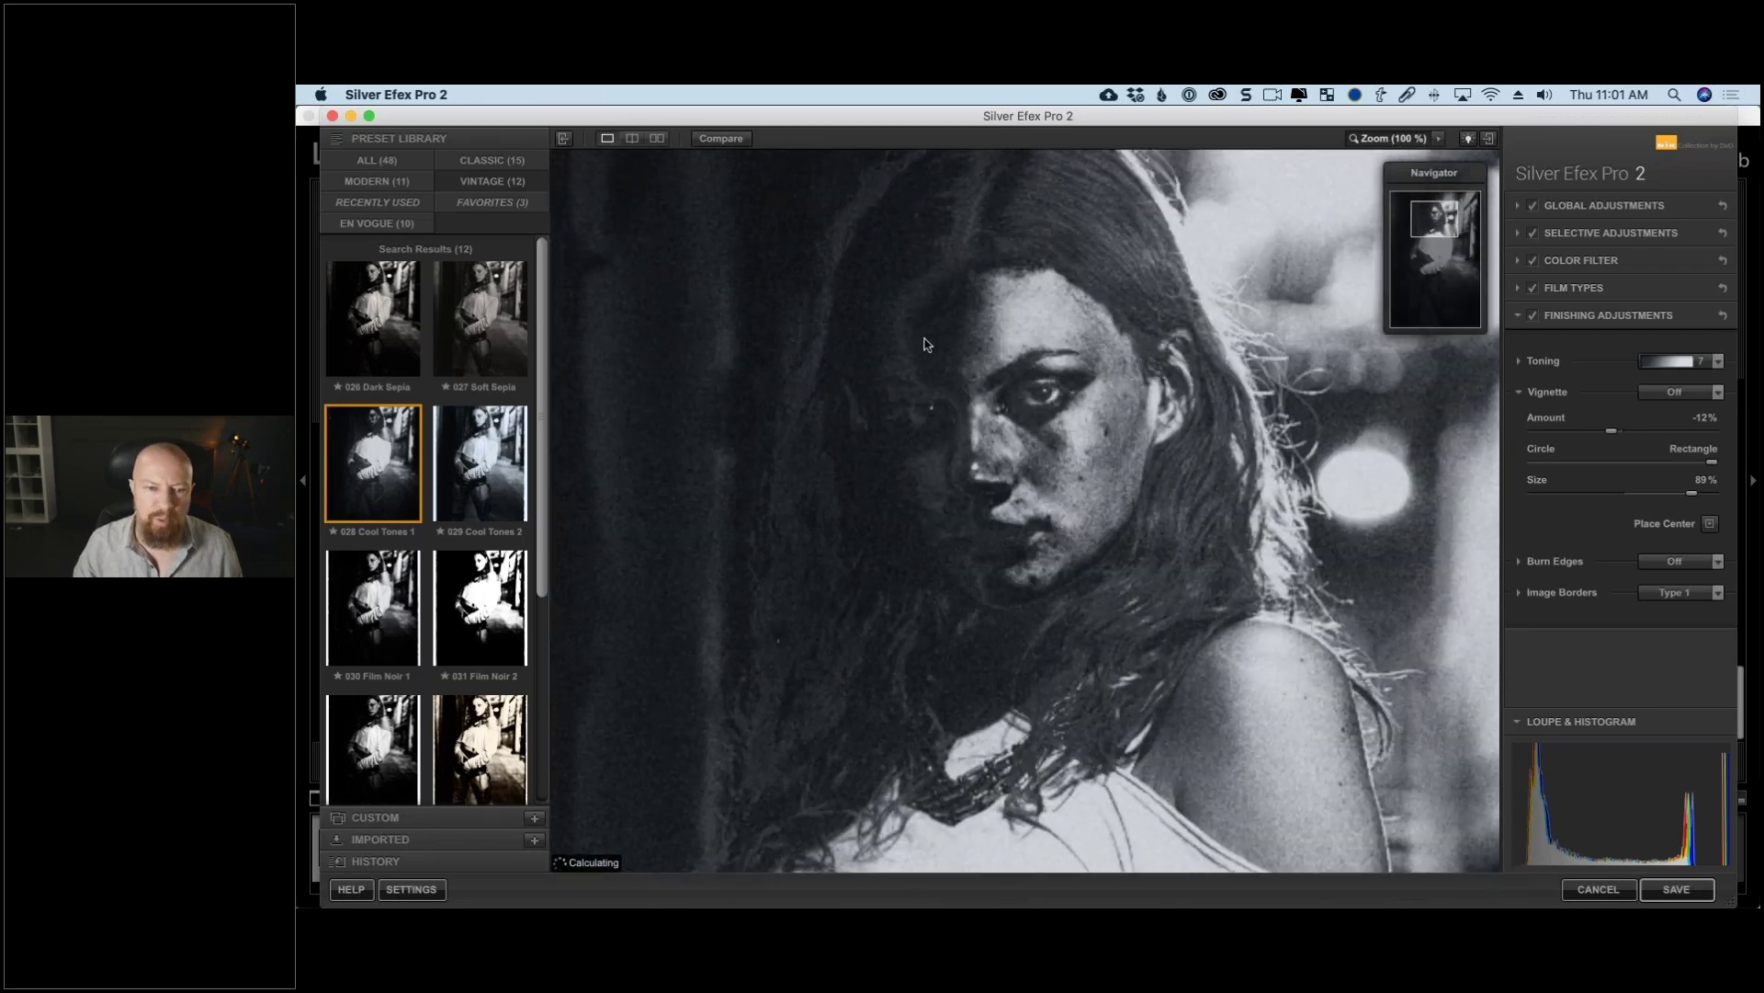
pyautogui.click(1521, 317)
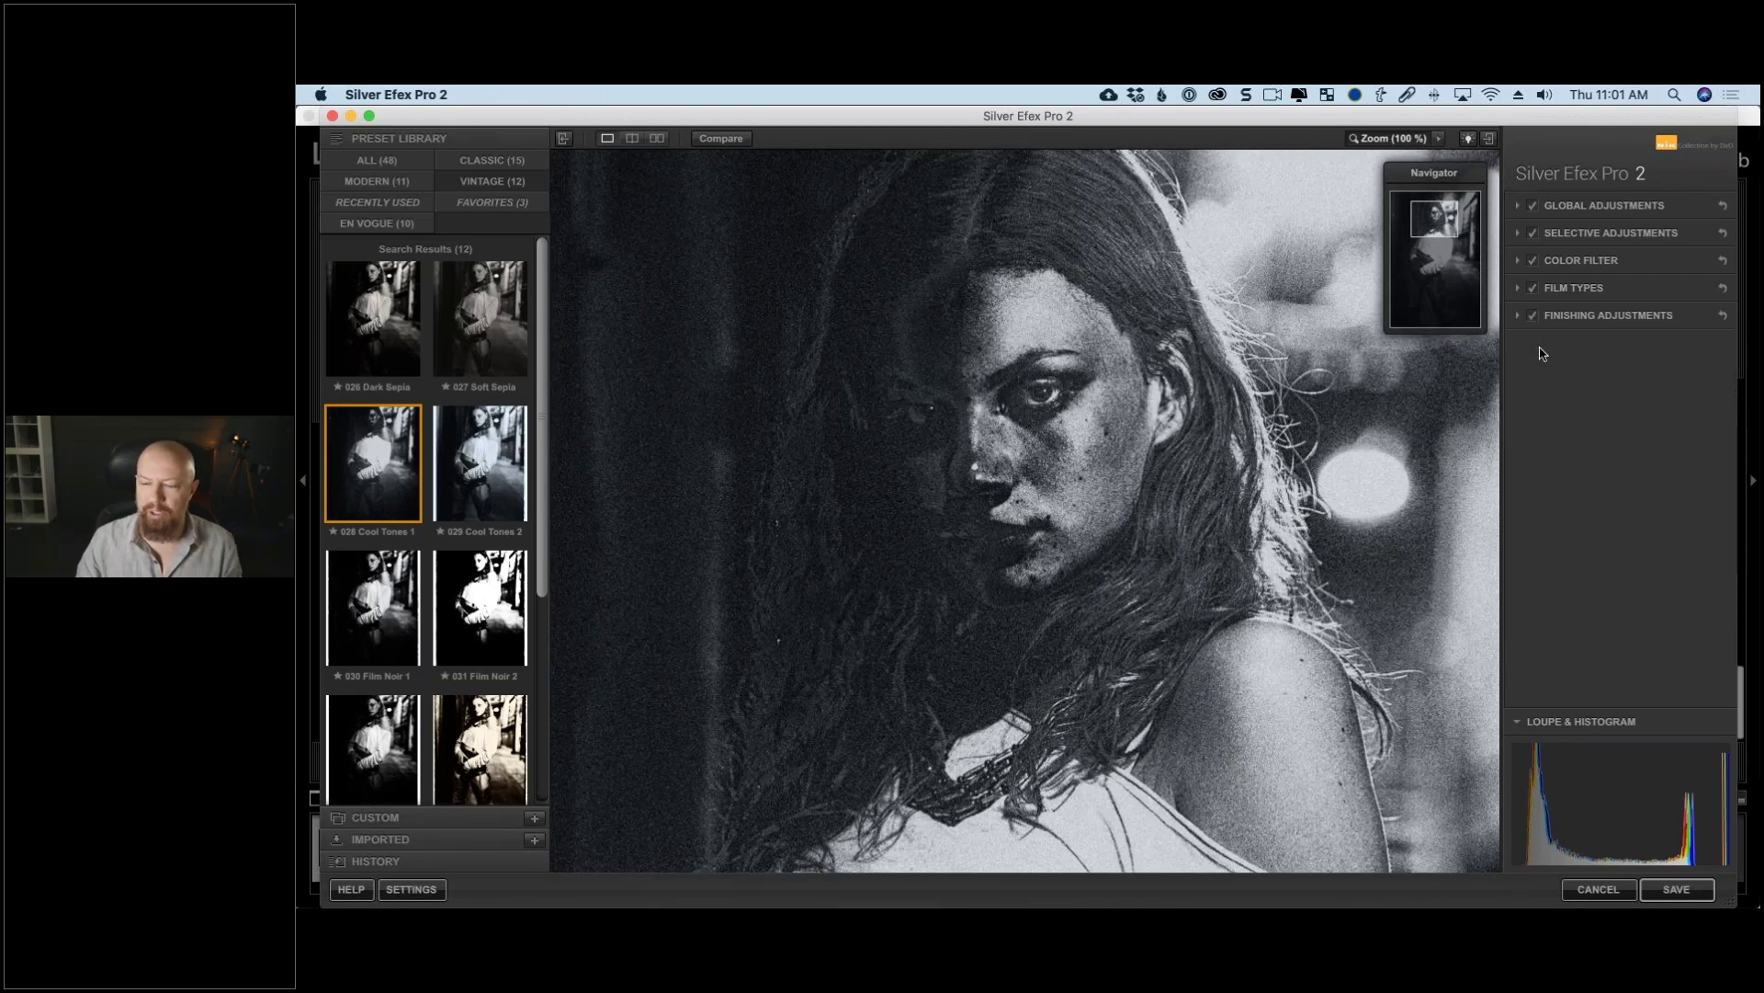
pyautogui.click(1533, 261)
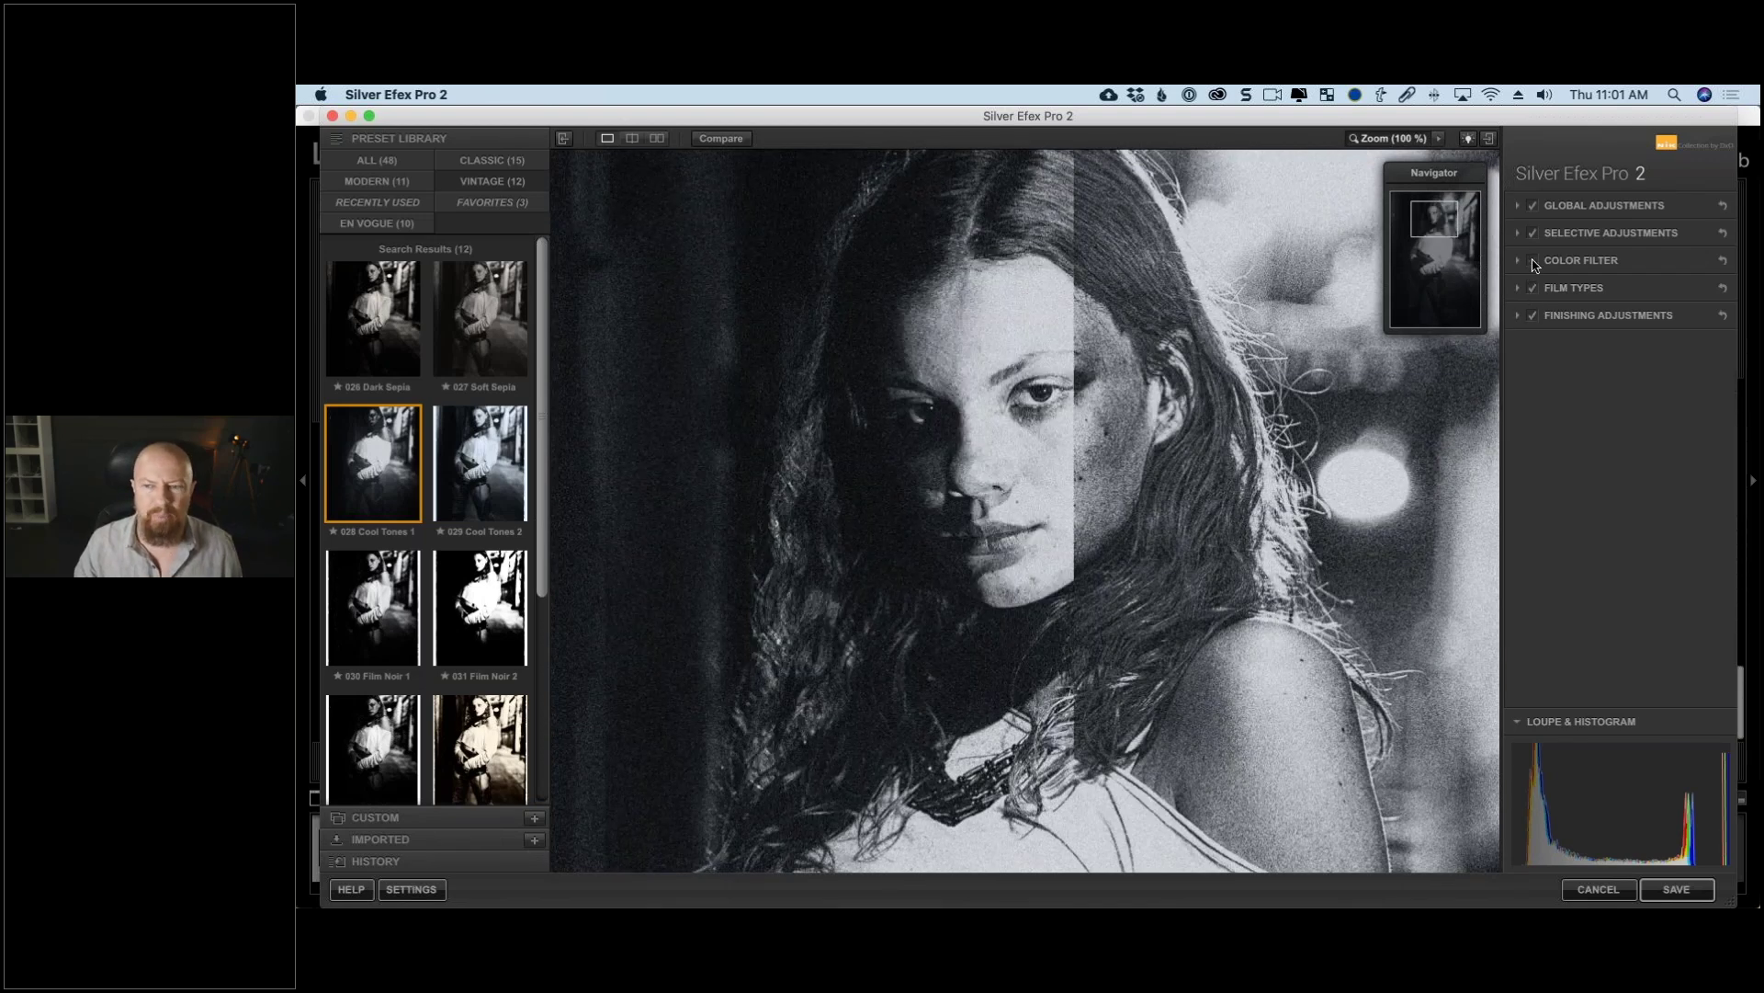
pyautogui.click(1533, 262)
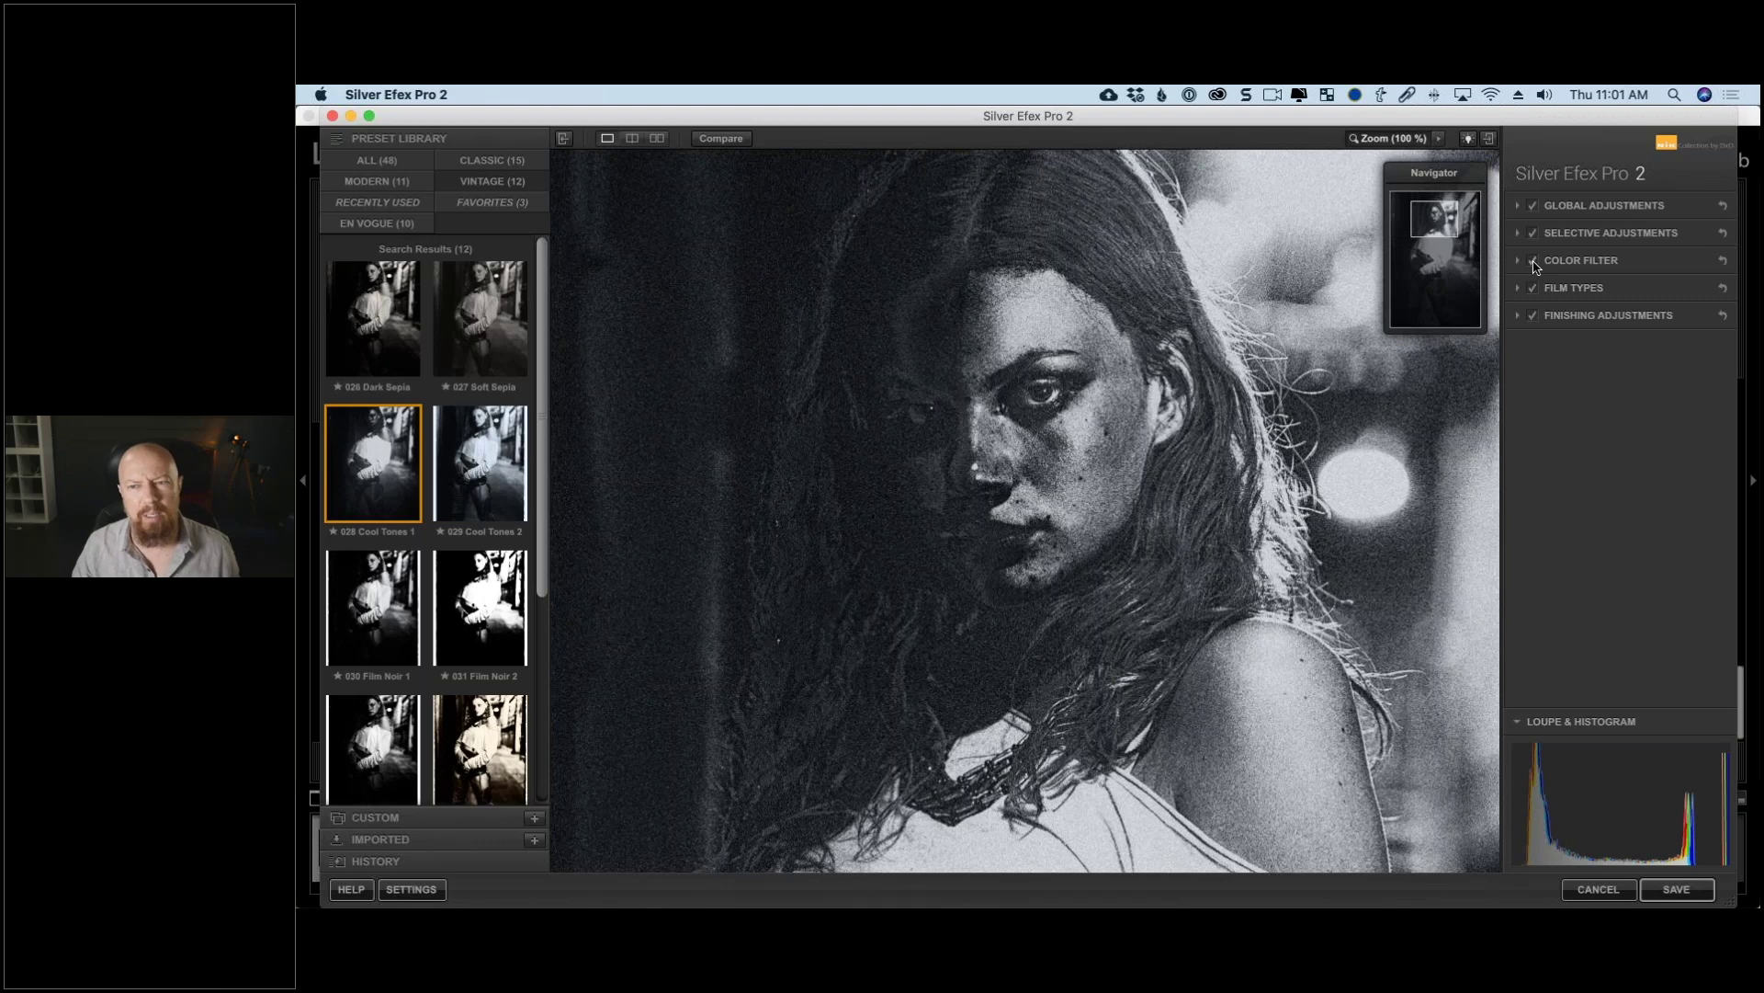
pyautogui.click(1531, 263)
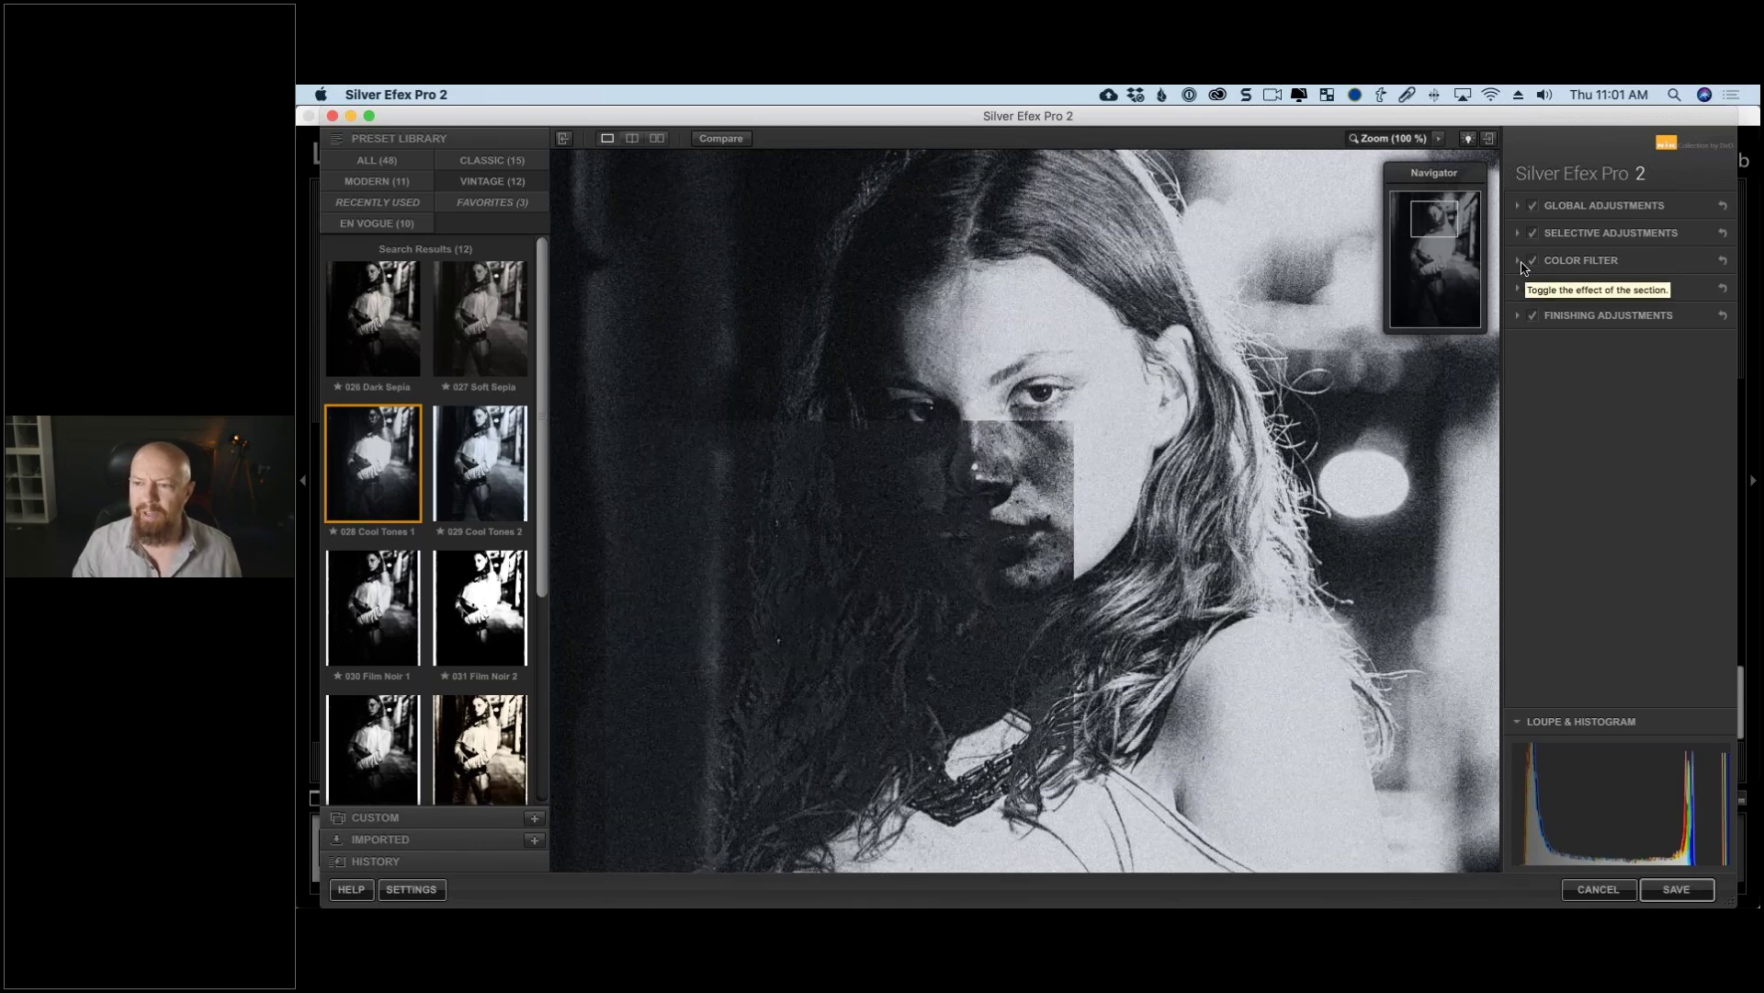
# Step: Try the red and orange color filters, settling on a hue of 136° and a strength of 96%
pyautogui.click(1519, 263)
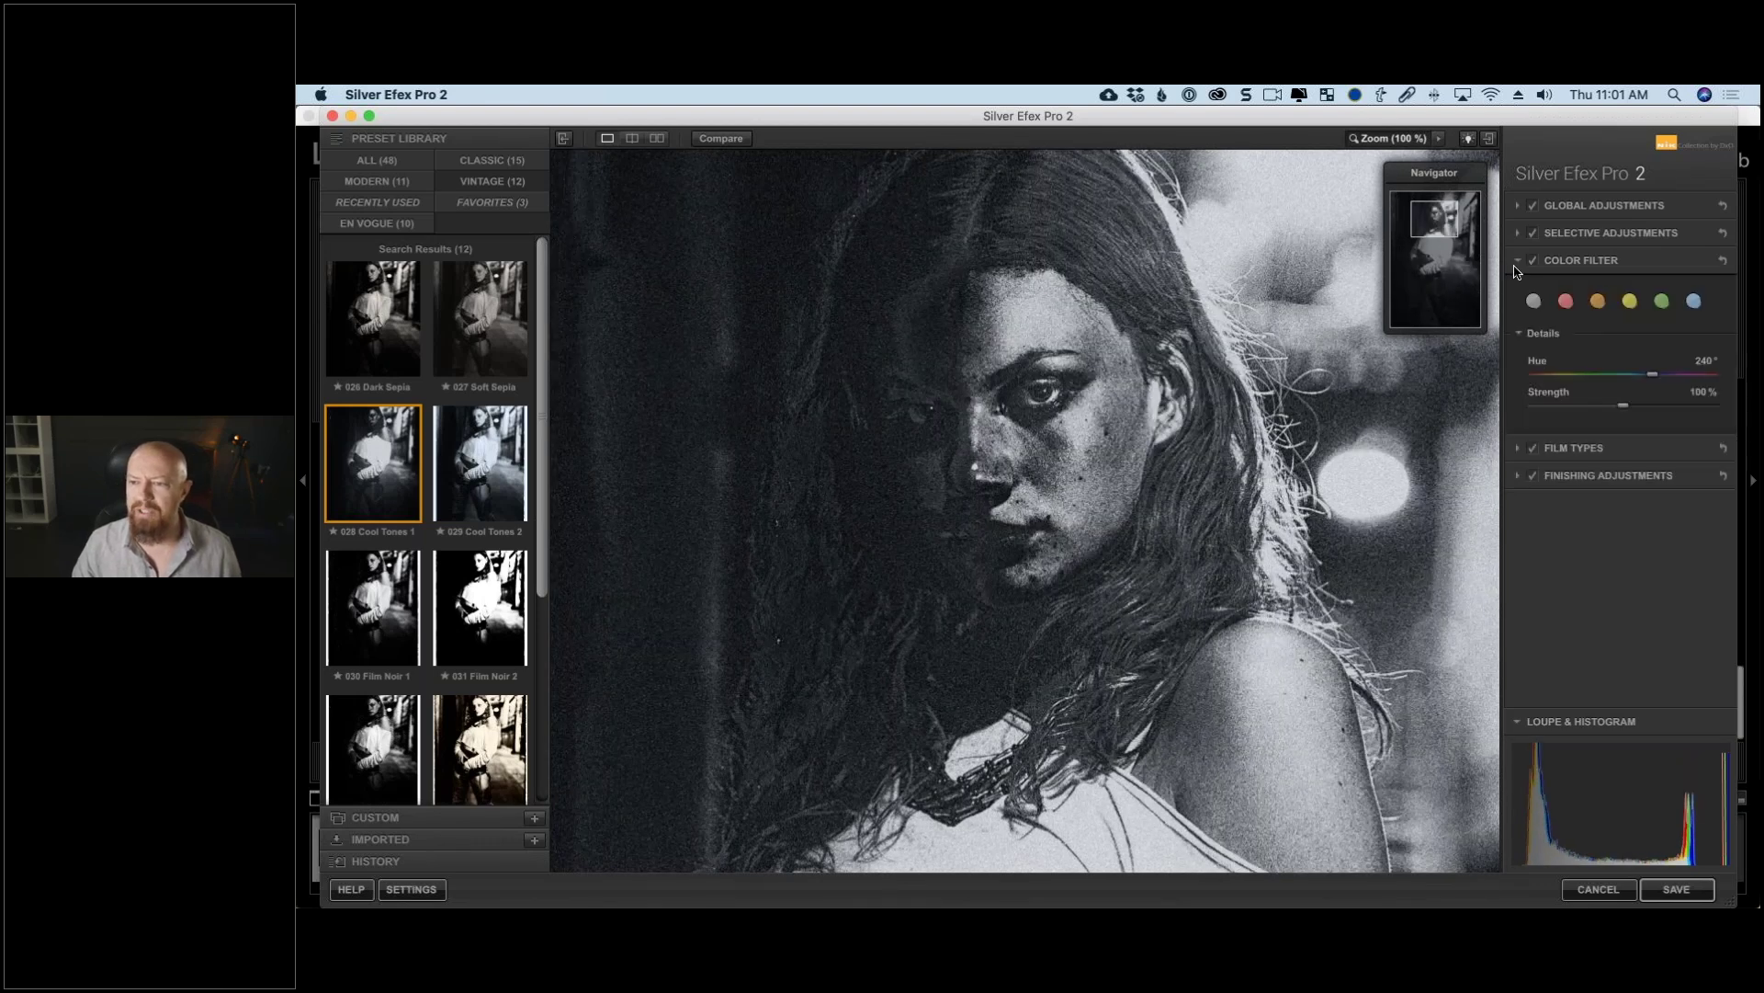
pyautogui.click(1519, 335)
pyautogui.click(1519, 334)
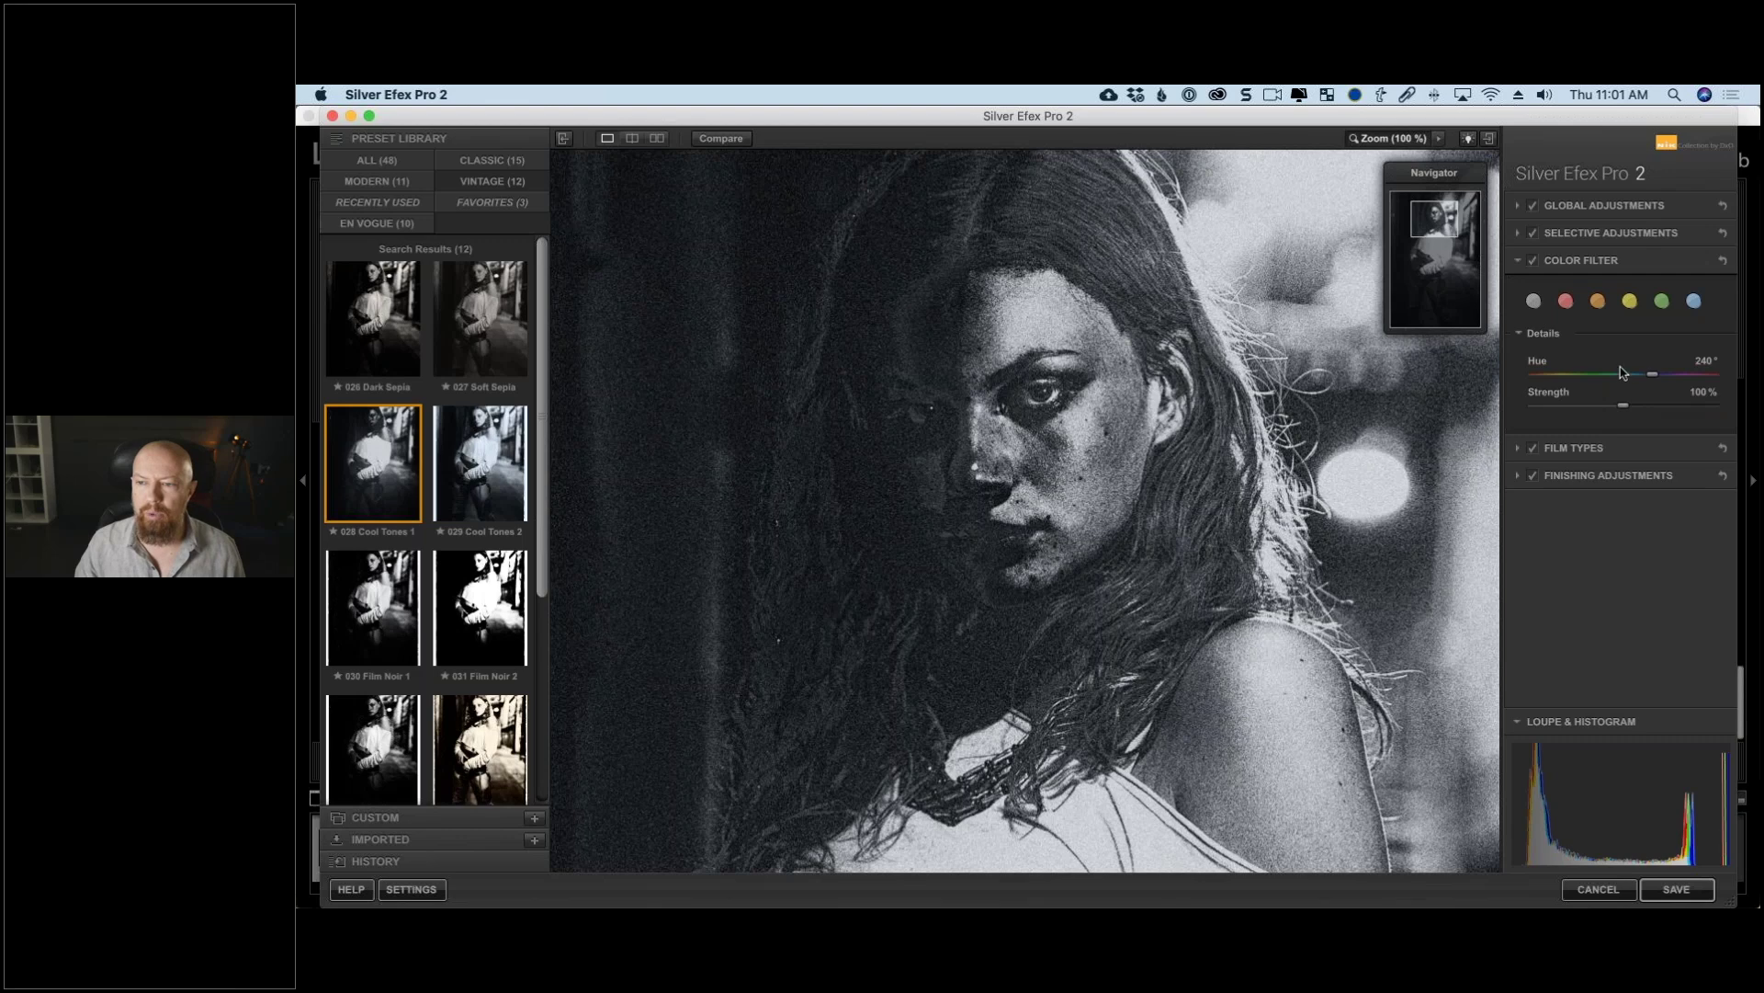
pyautogui.moveTo(1652, 377); pyautogui.dragTo(1597, 384)
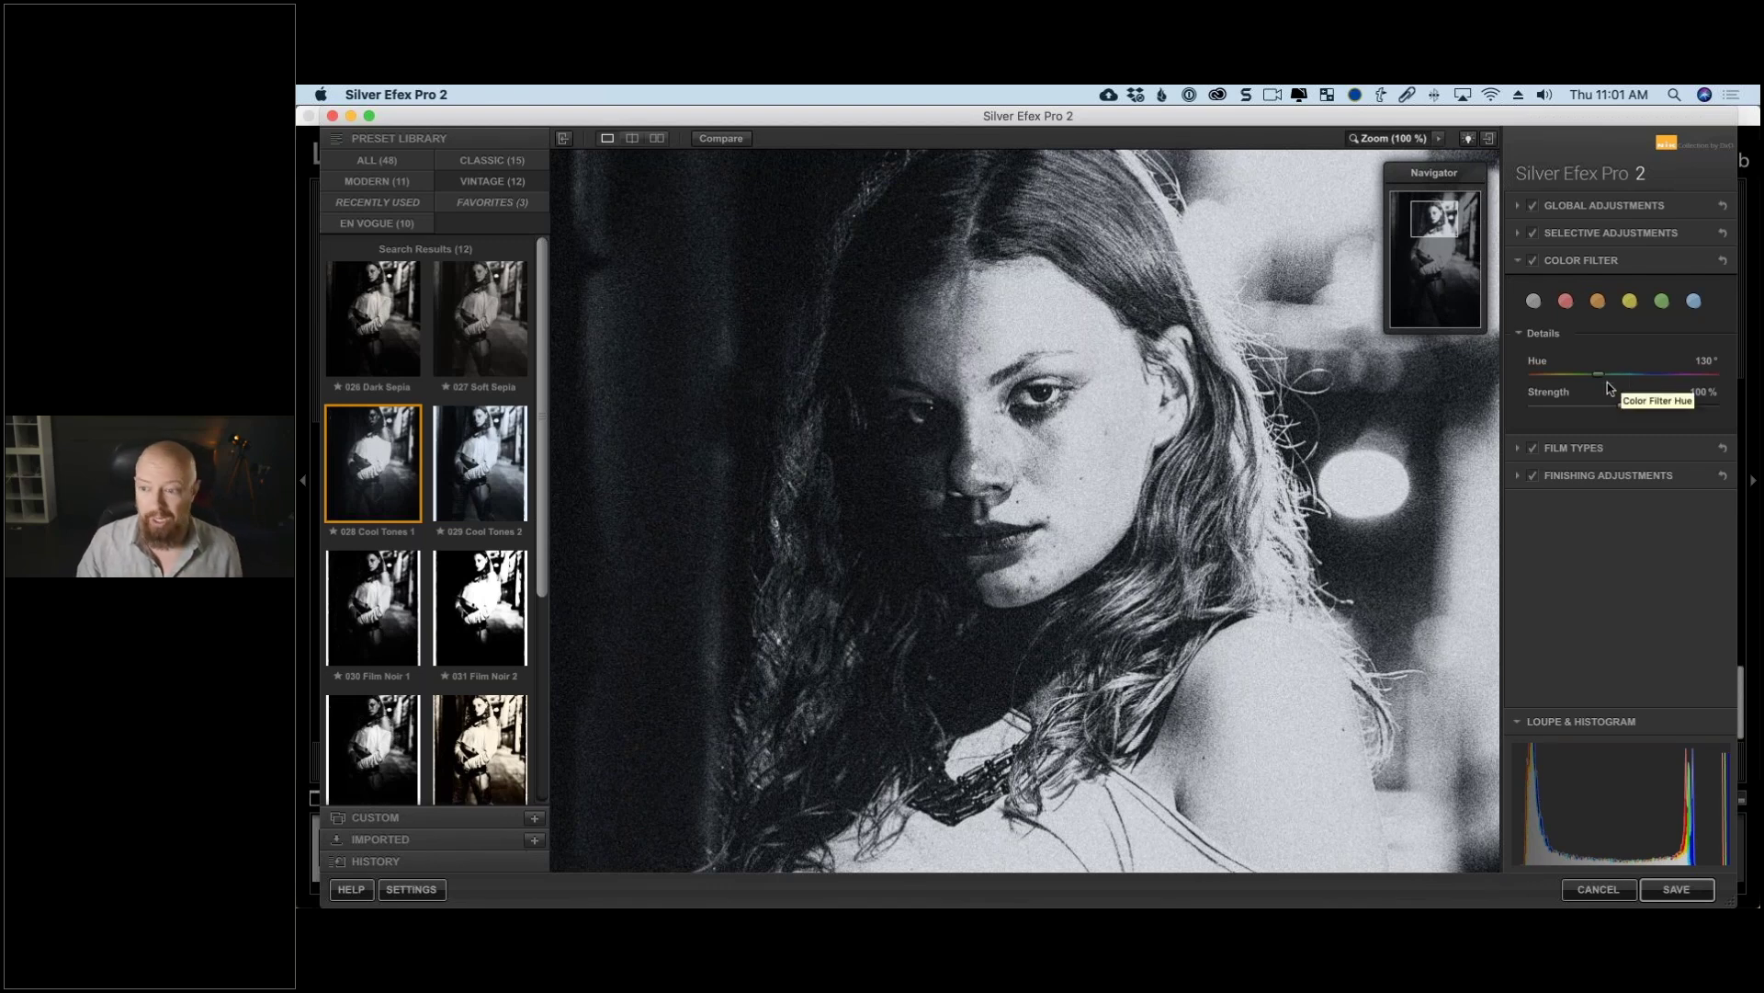
pyautogui.click(1566, 302)
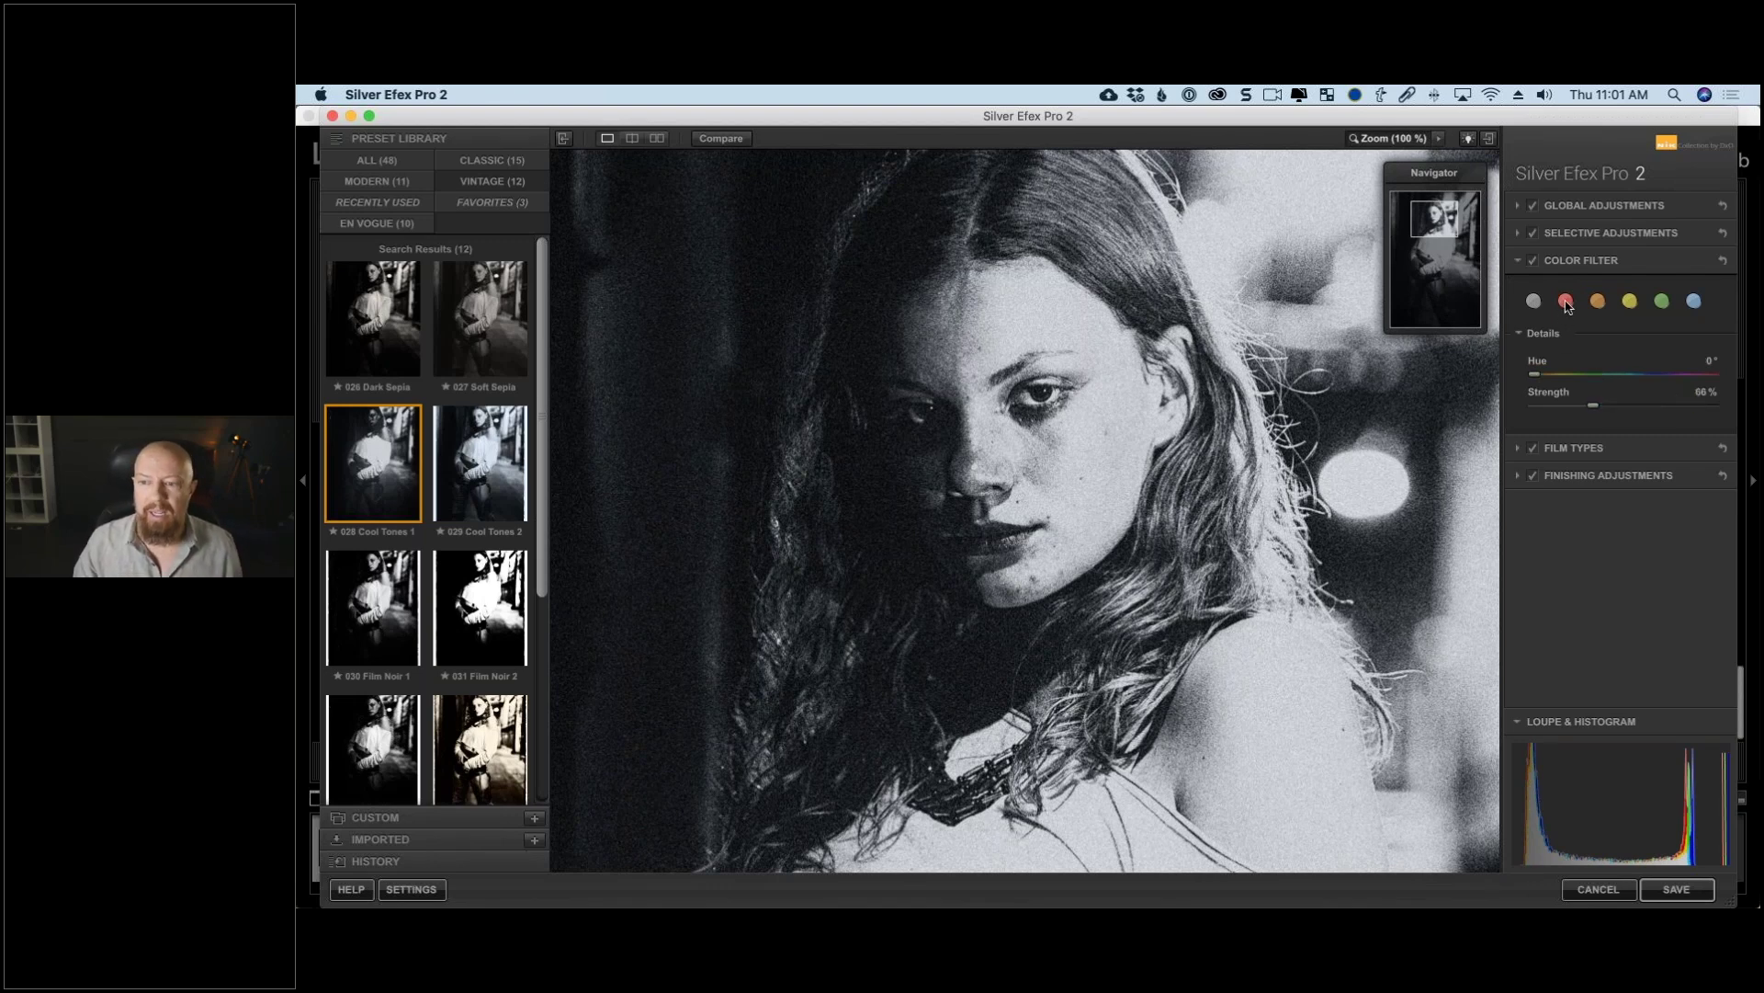
pyautogui.click(1600, 307)
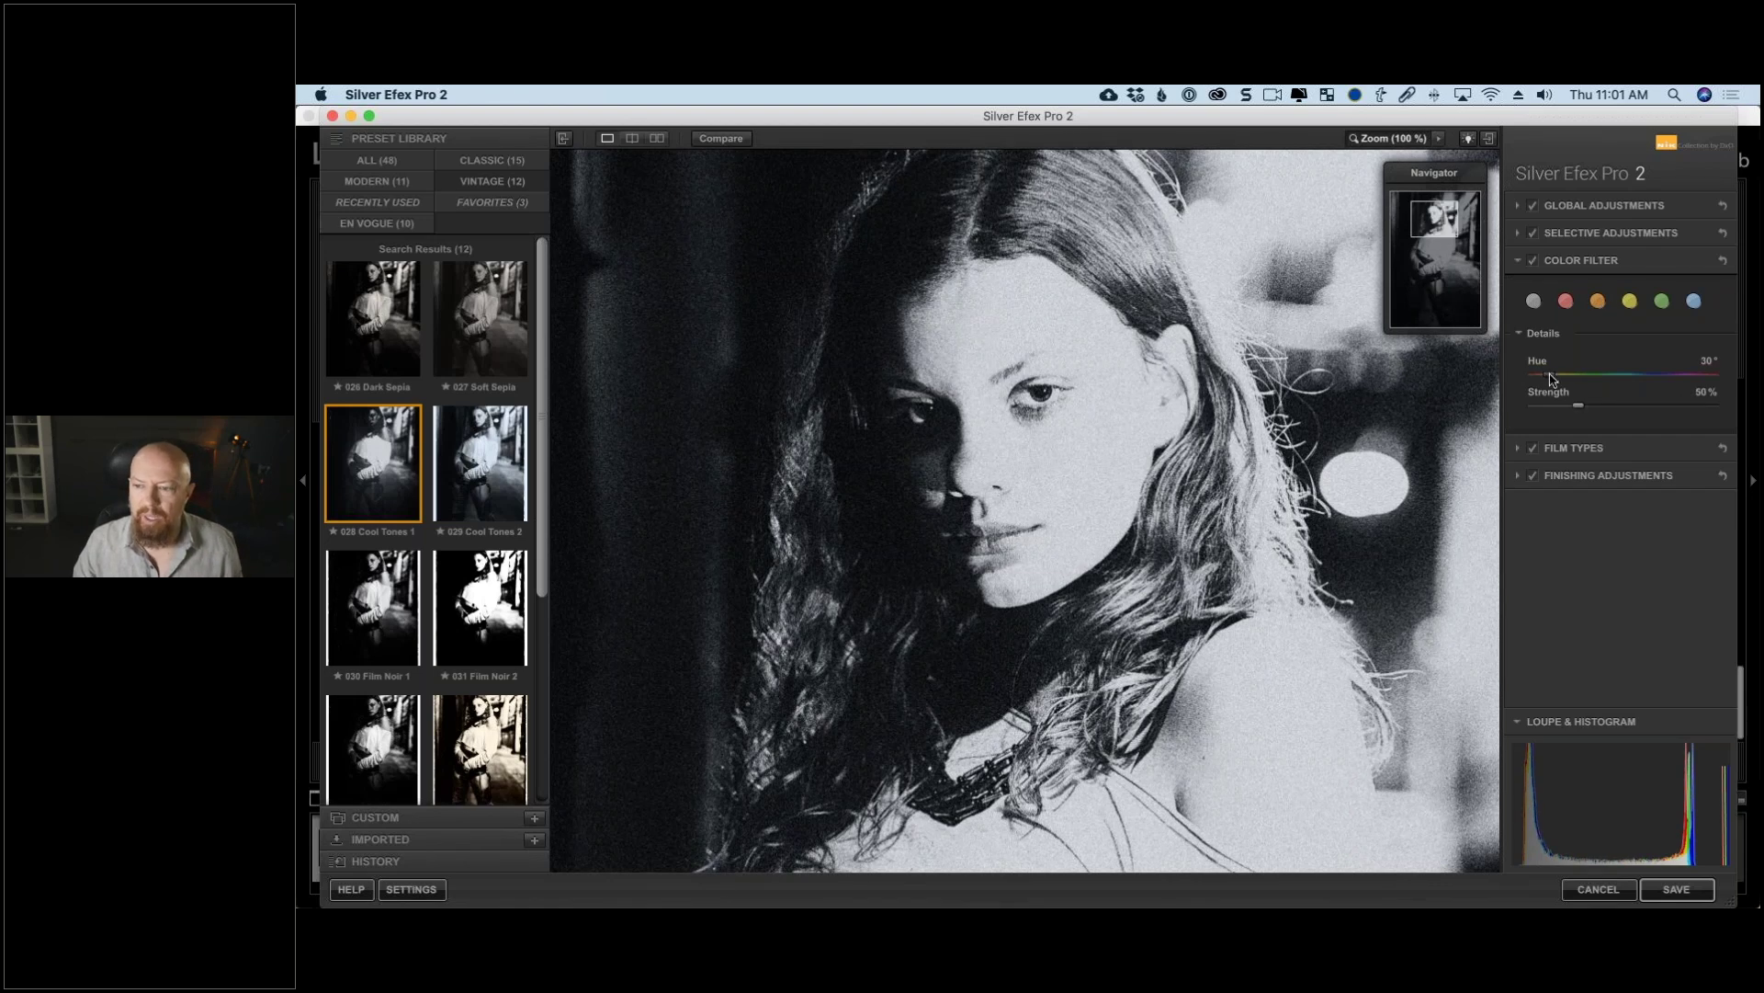
pyautogui.moveTo(1592, 380)
pyautogui.mouseDown()
pyautogui.moveTo(1613, 378)
pyautogui.moveTo(1618, 405)
pyautogui.moveTo(1609, 384)
pyautogui.mouseUp()
pyautogui.moveTo(1608, 384); pyautogui.dragTo(1603, 385)
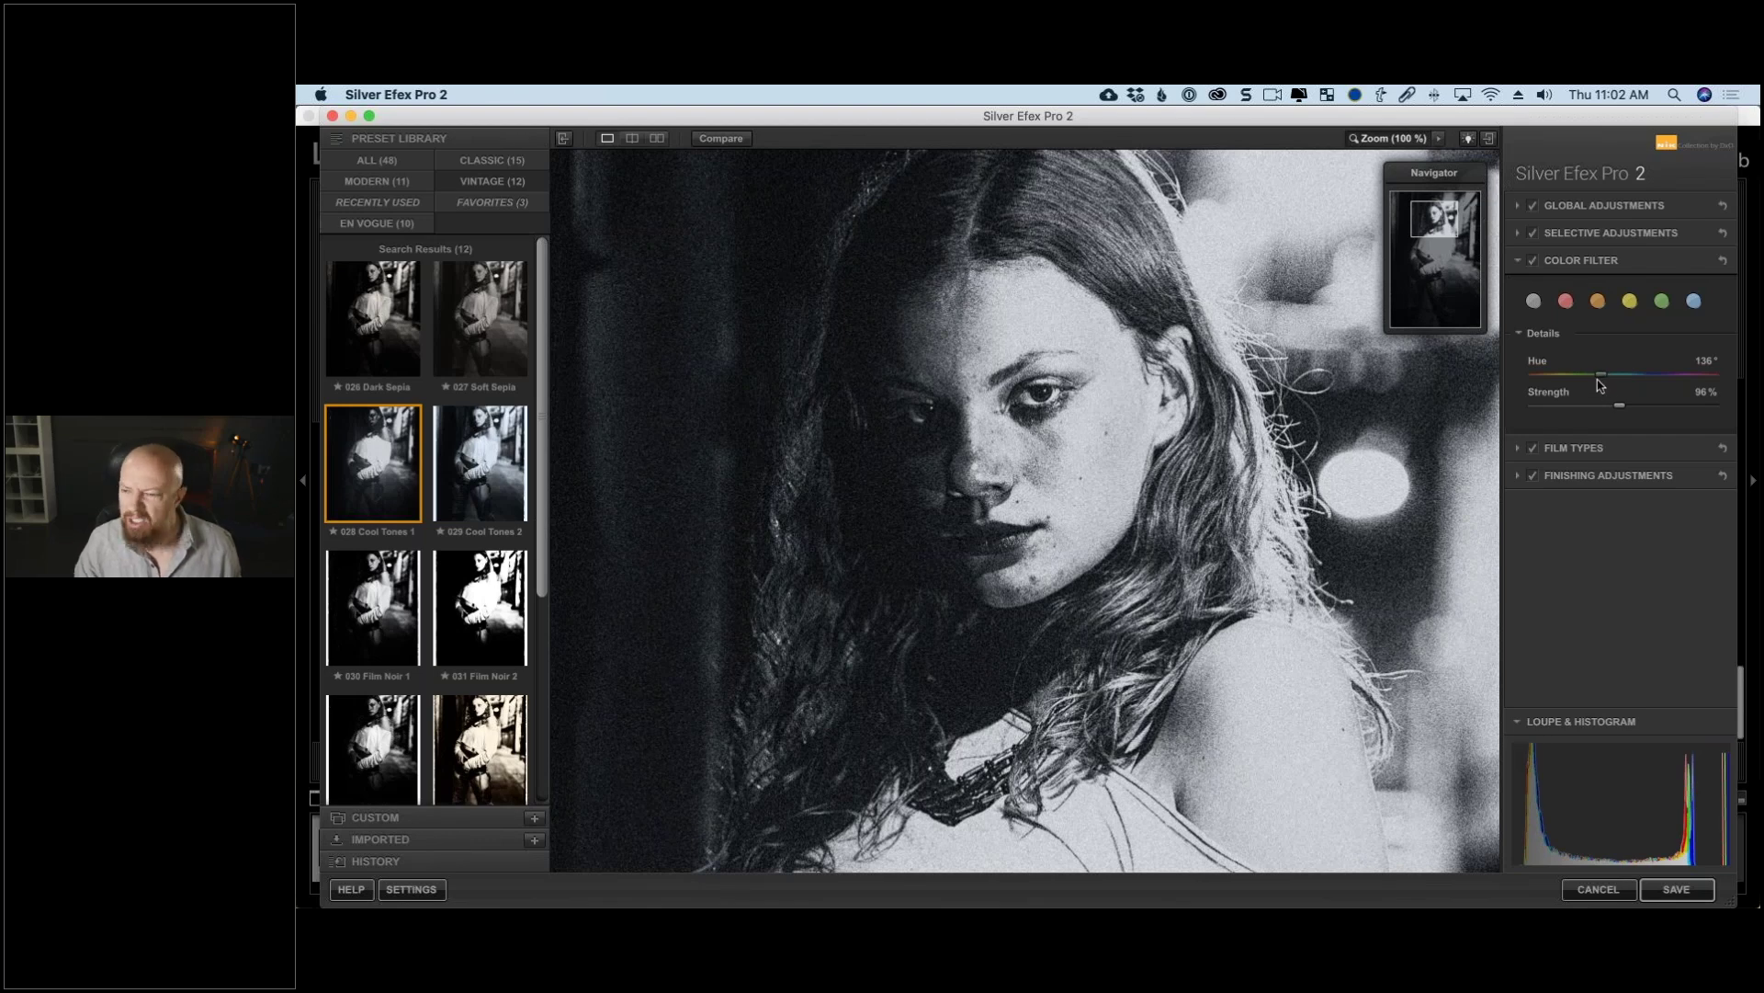
# Step: Check the whole alley portrait and save the black and white conversion back to Lightroom
pyautogui.click(1383, 138)
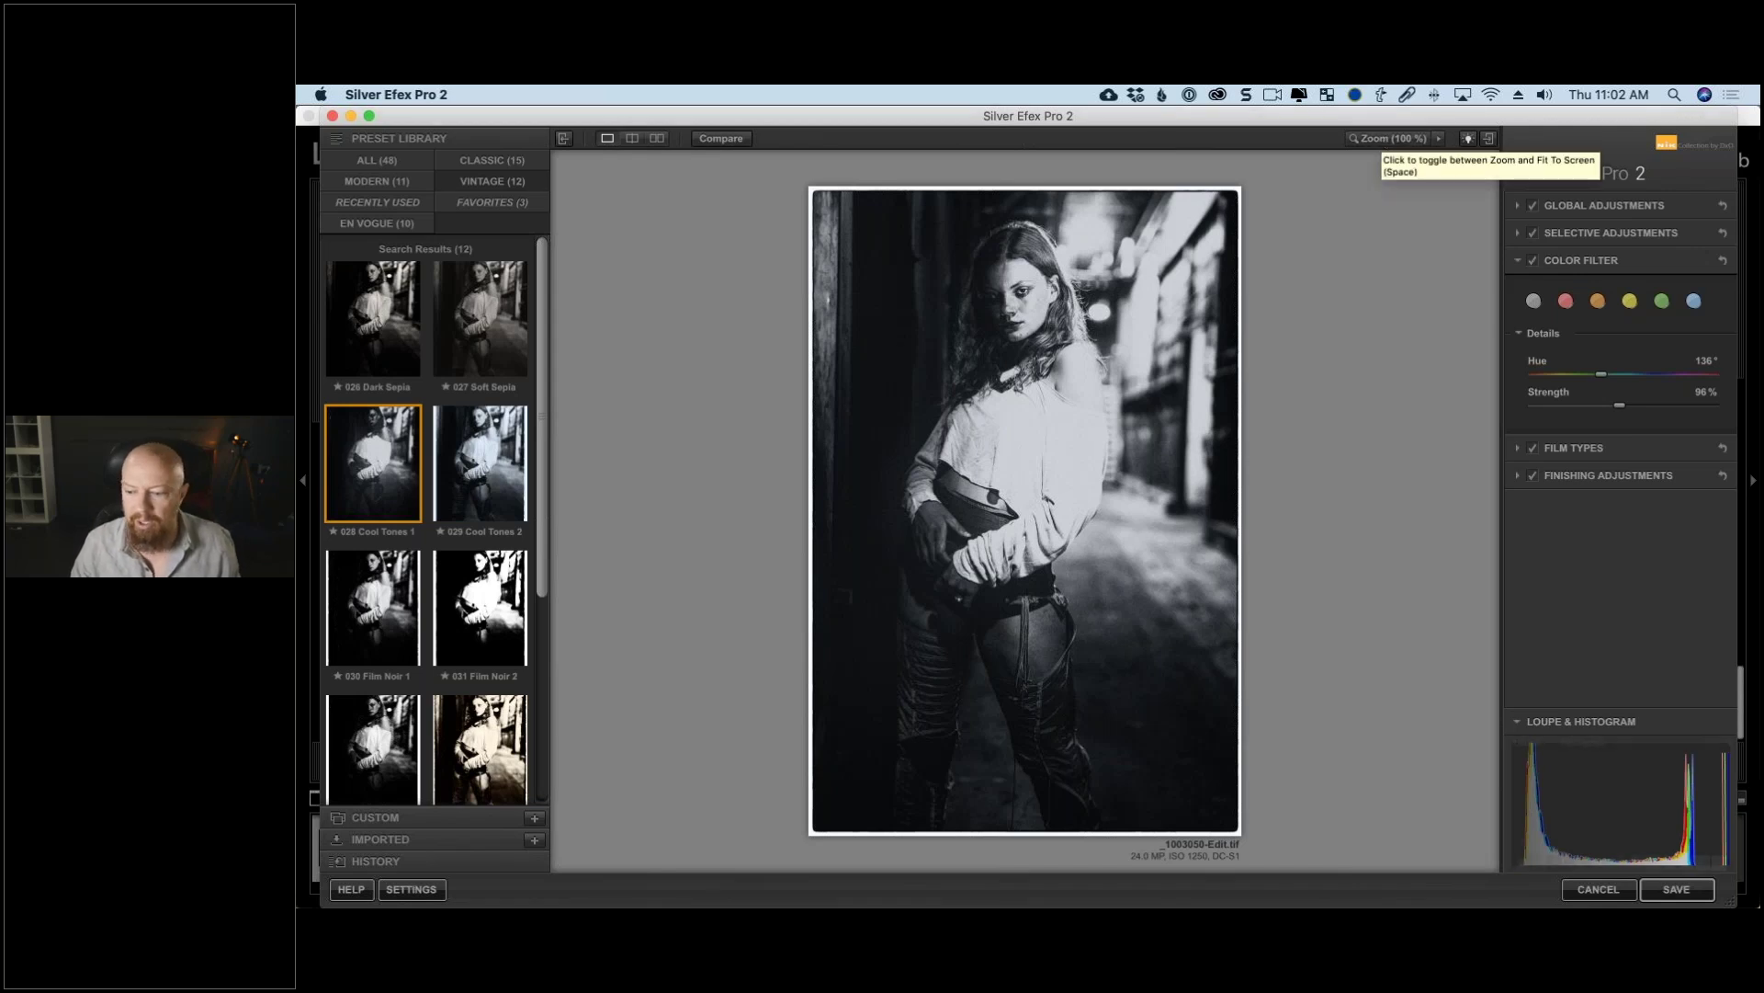
pyautogui.click(1677, 889)
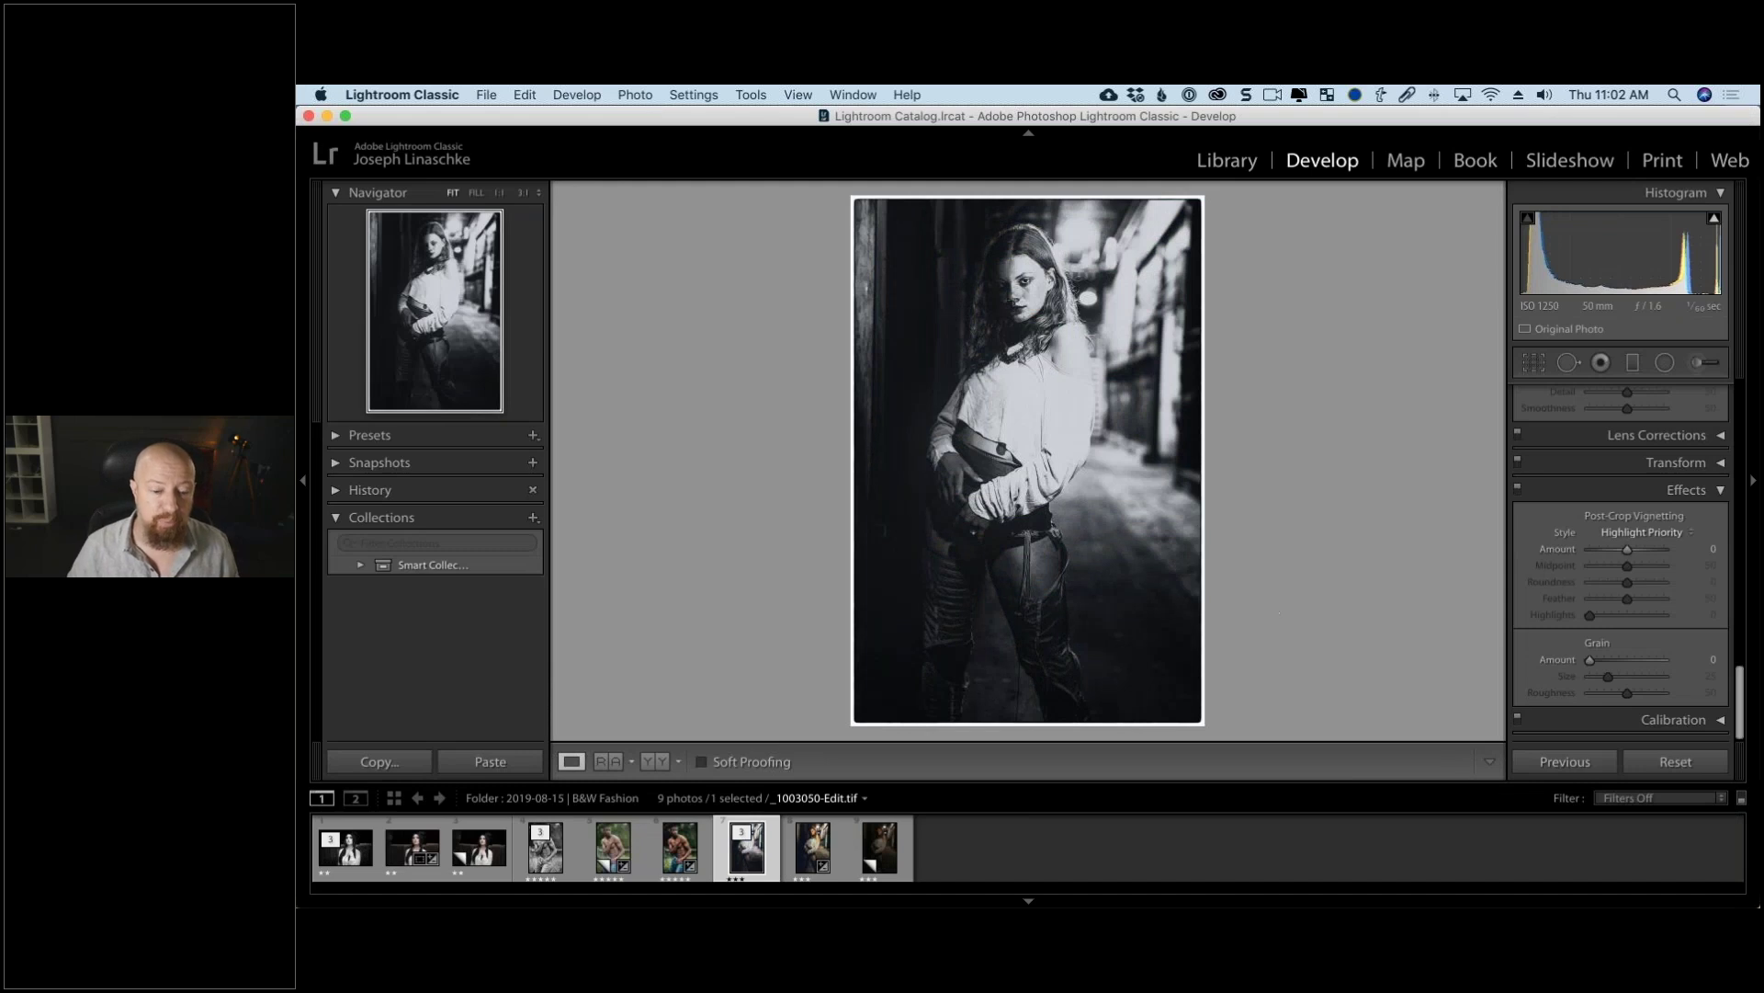
# Step: Reveal _1003050-Edit.tif in Finder and open it in Photoshop to inspect its layers
pyautogui.rightClick(744, 850)
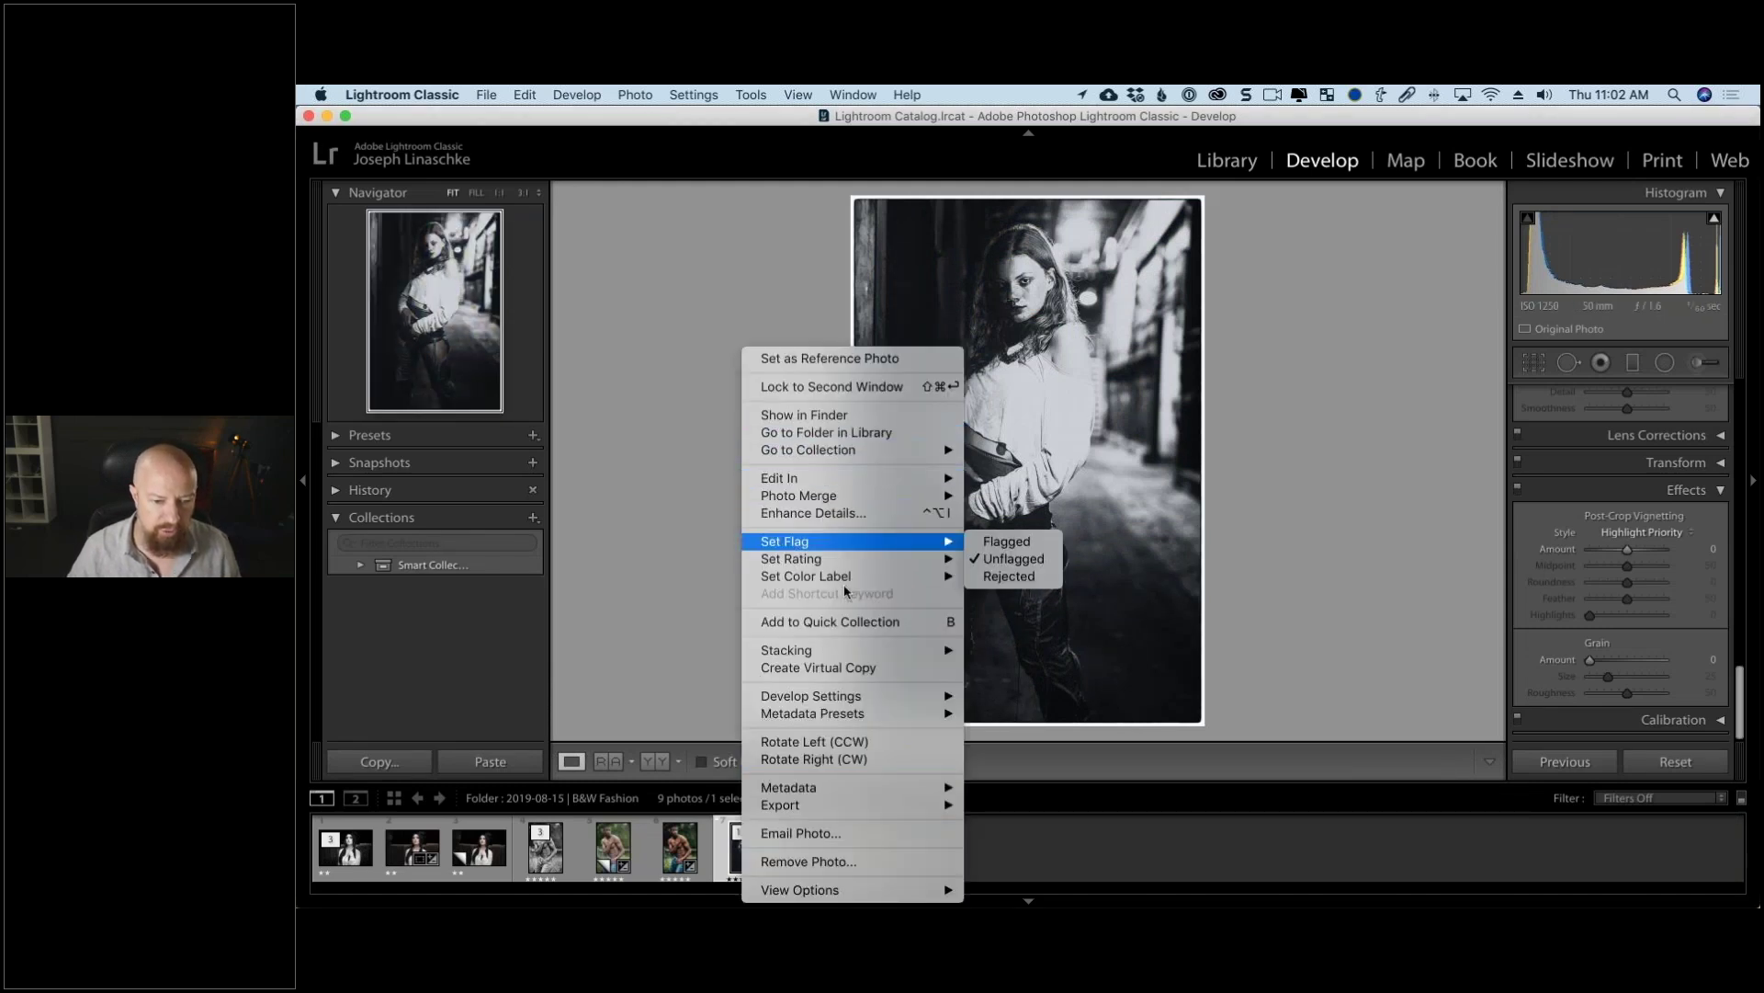
pyautogui.click(868, 416)
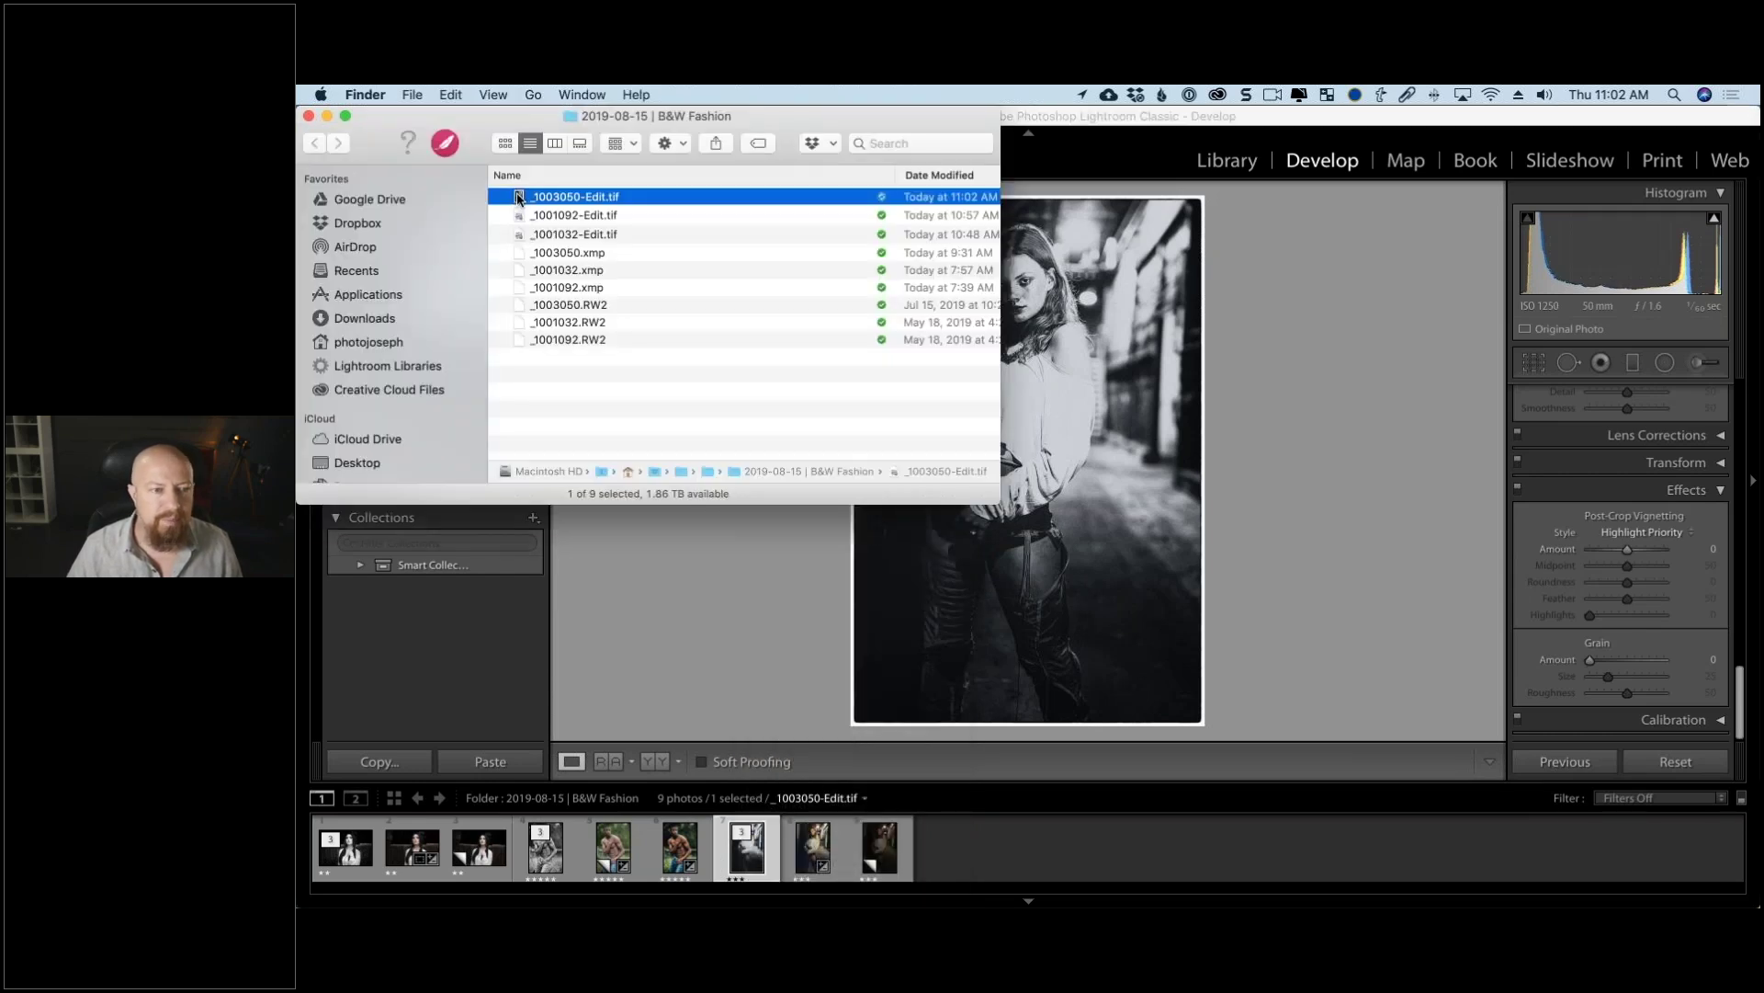
pyautogui.moveTo(565, 198); pyautogui.dragTo(1024, 493)
pyautogui.press('super+Tab')
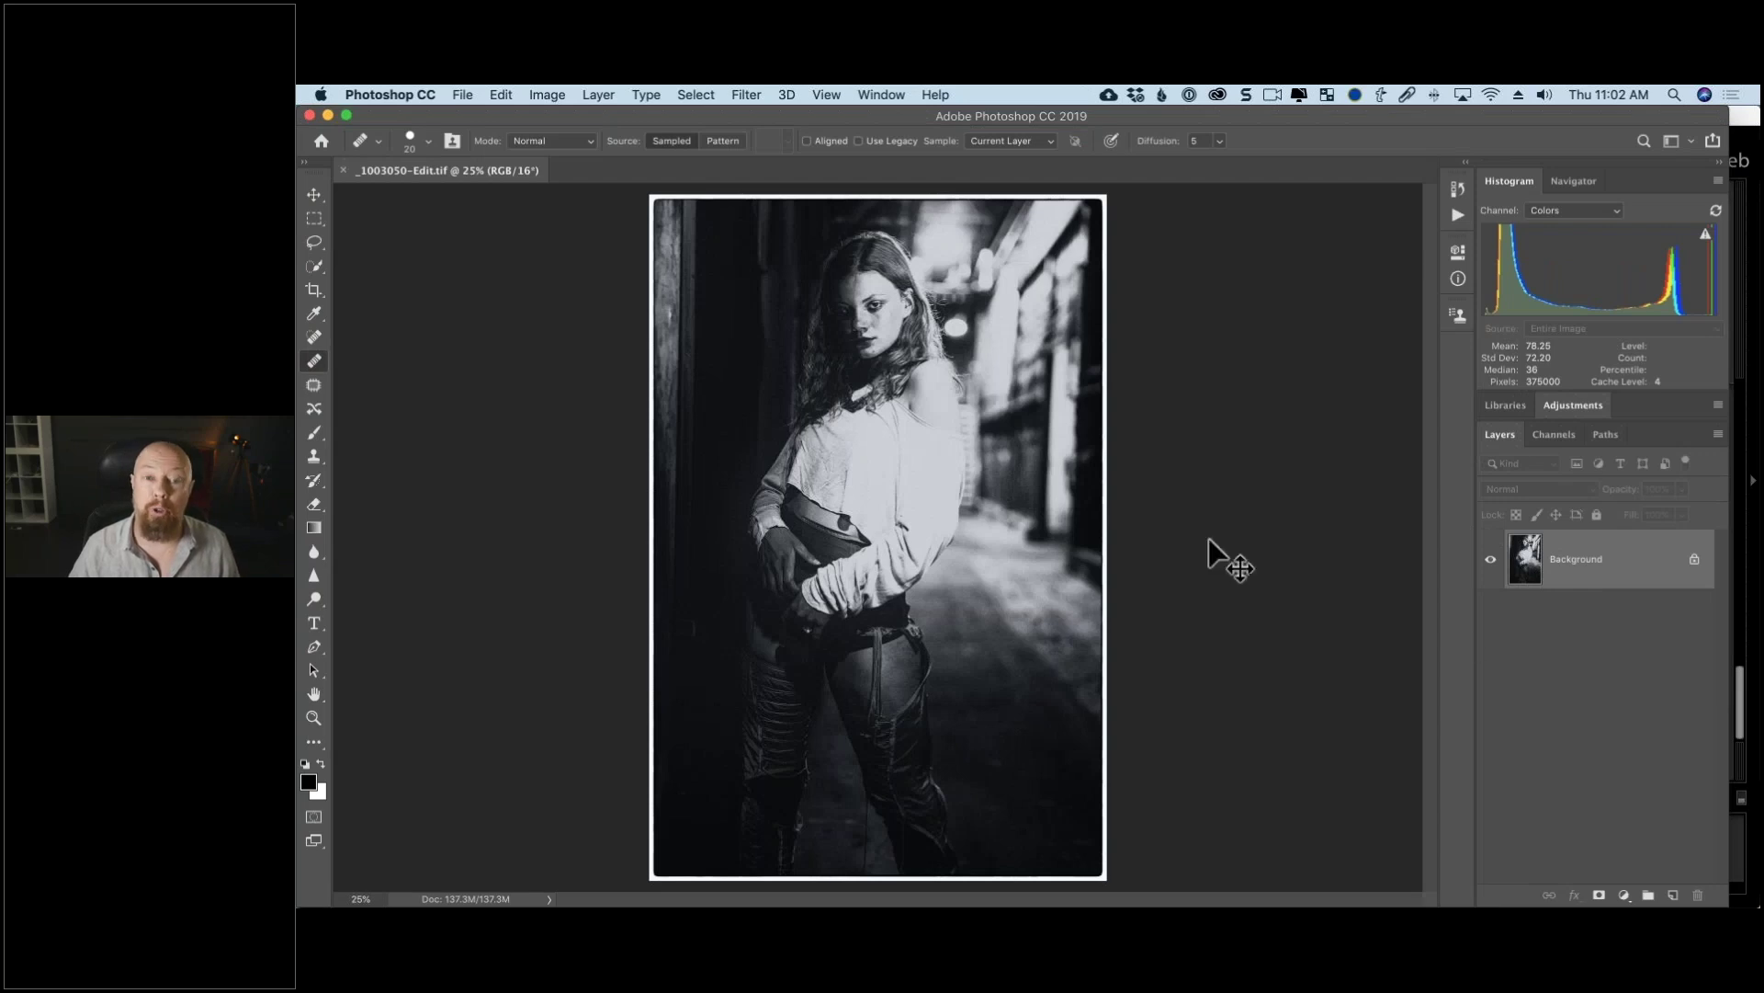
# Step: Close the TIFF in Photoshop and return to Lightroom Classic
pyautogui.press('super+w')
pyautogui.press('super+Tab')
pyautogui.press('super+Tab')
pyautogui.click(1011, 517)
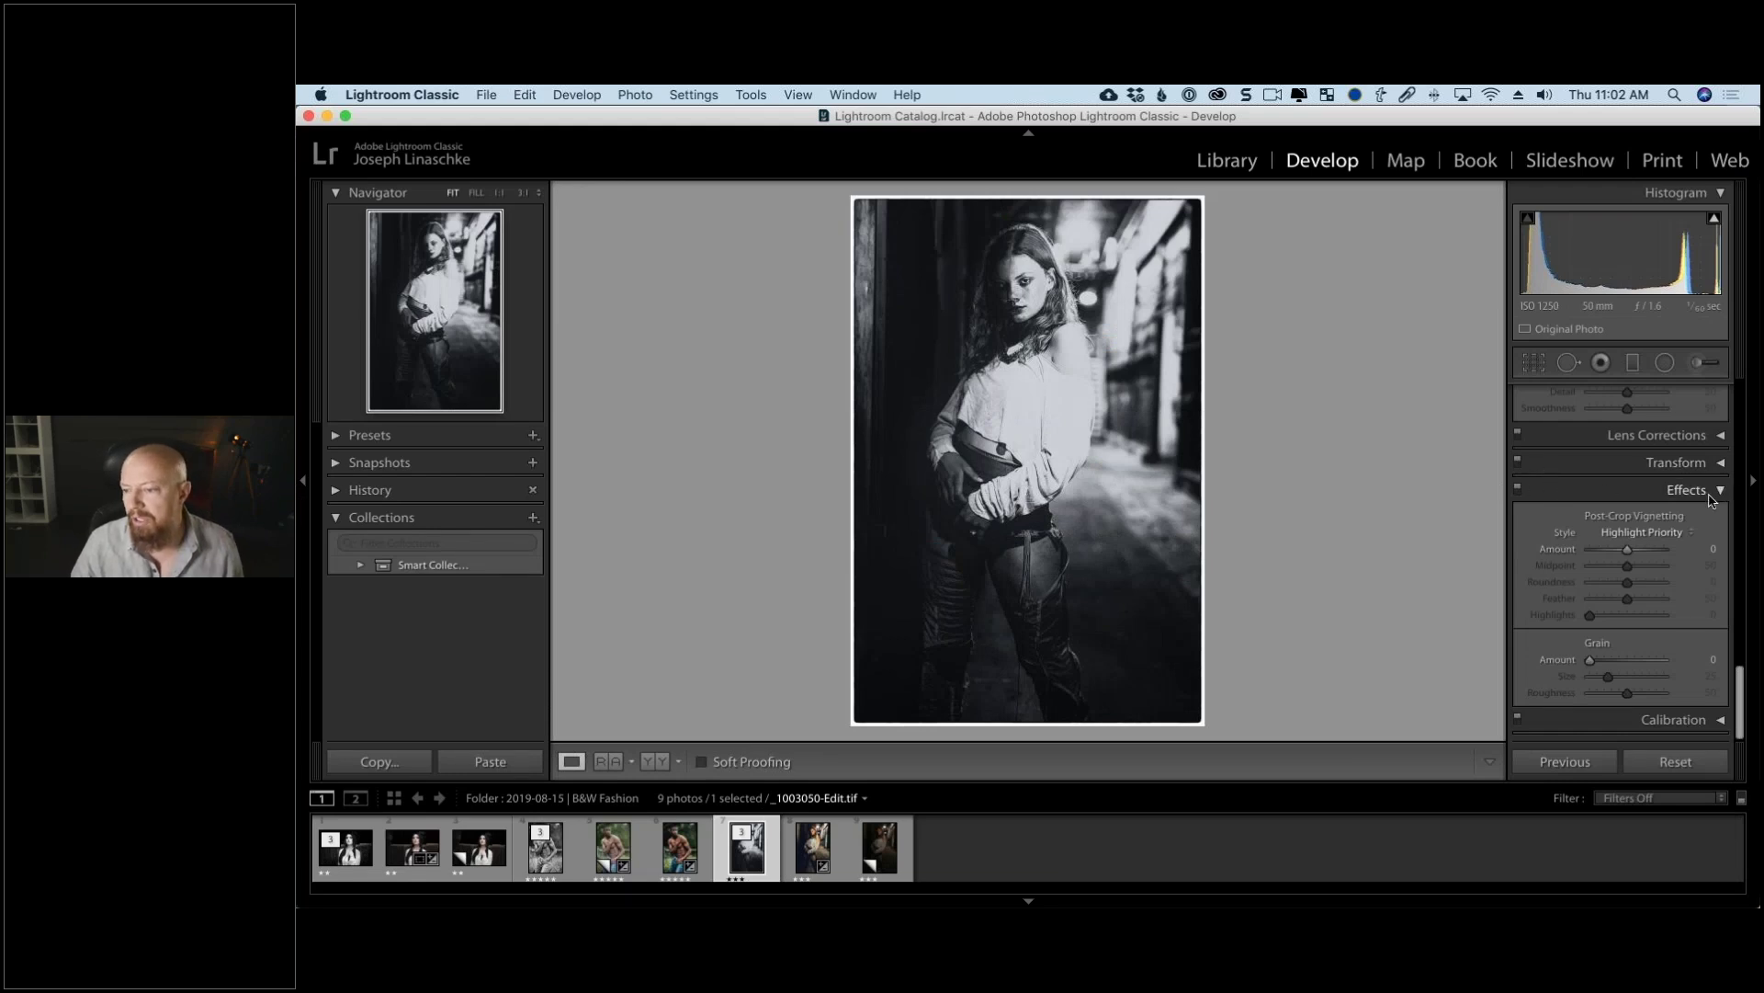
# Step: Split-tone the alley portrait's highlights with hue 193 and saturation 27
pyautogui.scroll(5, 1636, 487)
pyautogui.scroll(1, 1635, 485)
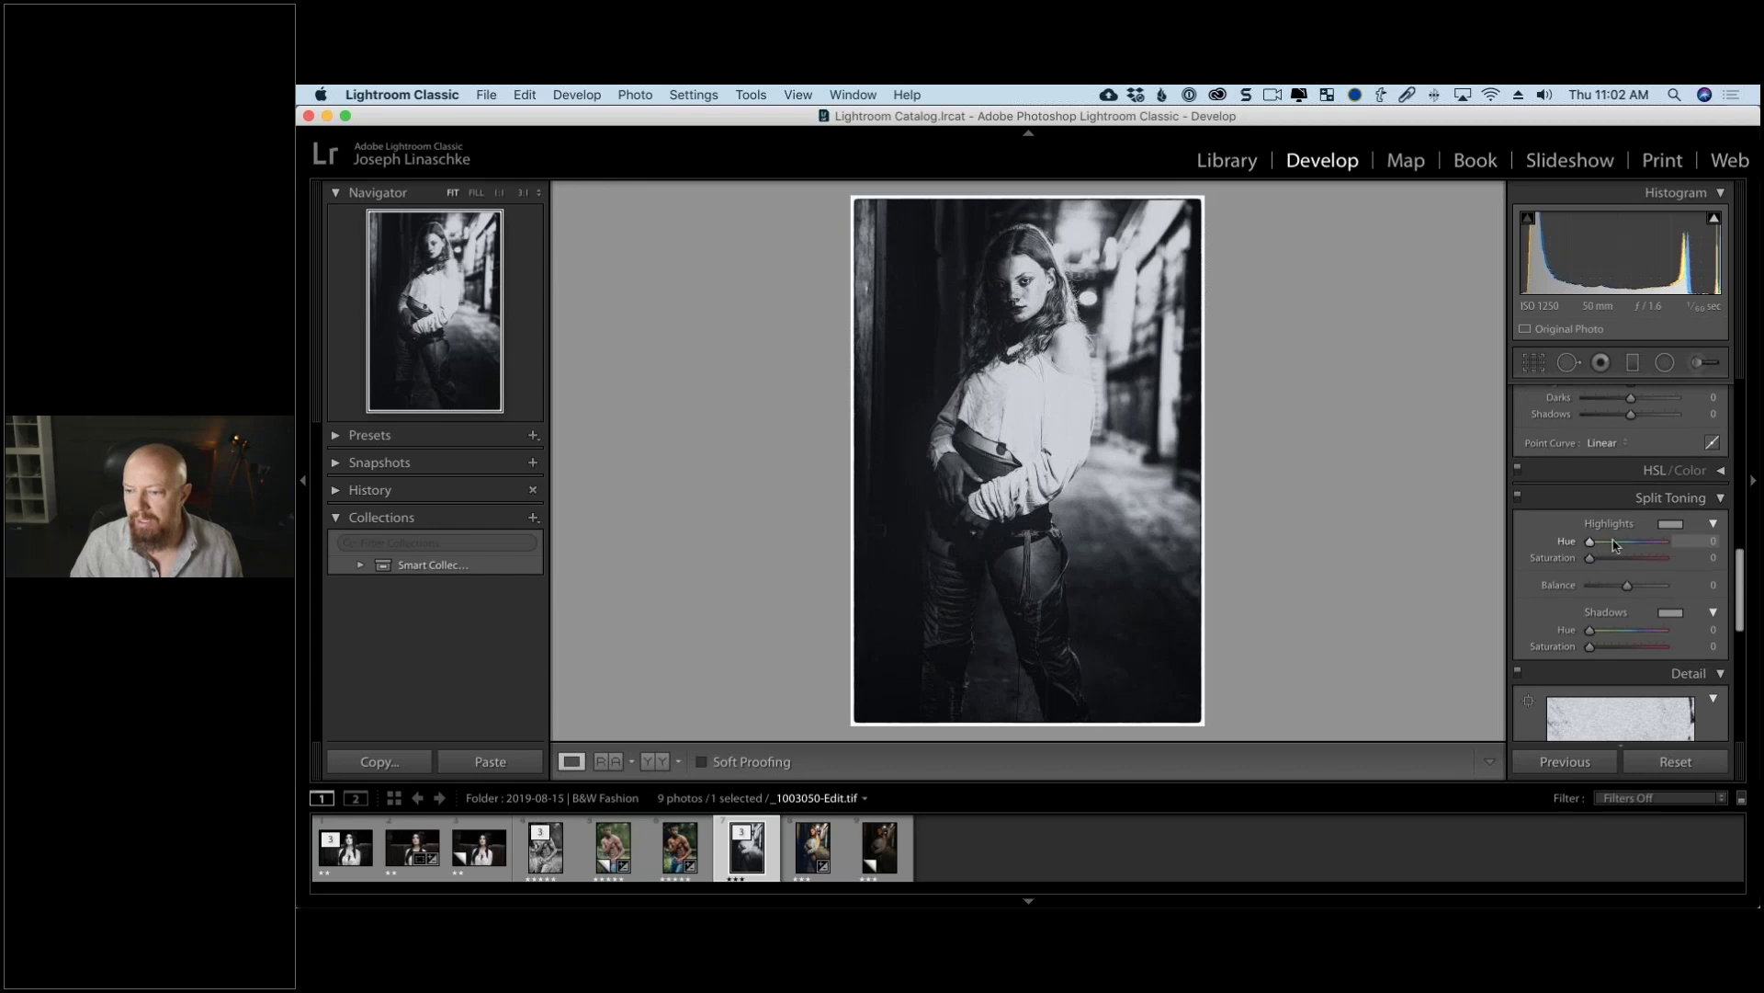
pyautogui.click(1671, 524)
pyautogui.moveTo(1515, 522); pyautogui.dragTo(1437, 492)
pyautogui.moveTo(1636, 569); pyautogui.dragTo(1608, 567)
# Step: Tint the alley portrait's shadows with split toning hue 17 and saturation 32
pyautogui.click(1658, 618)
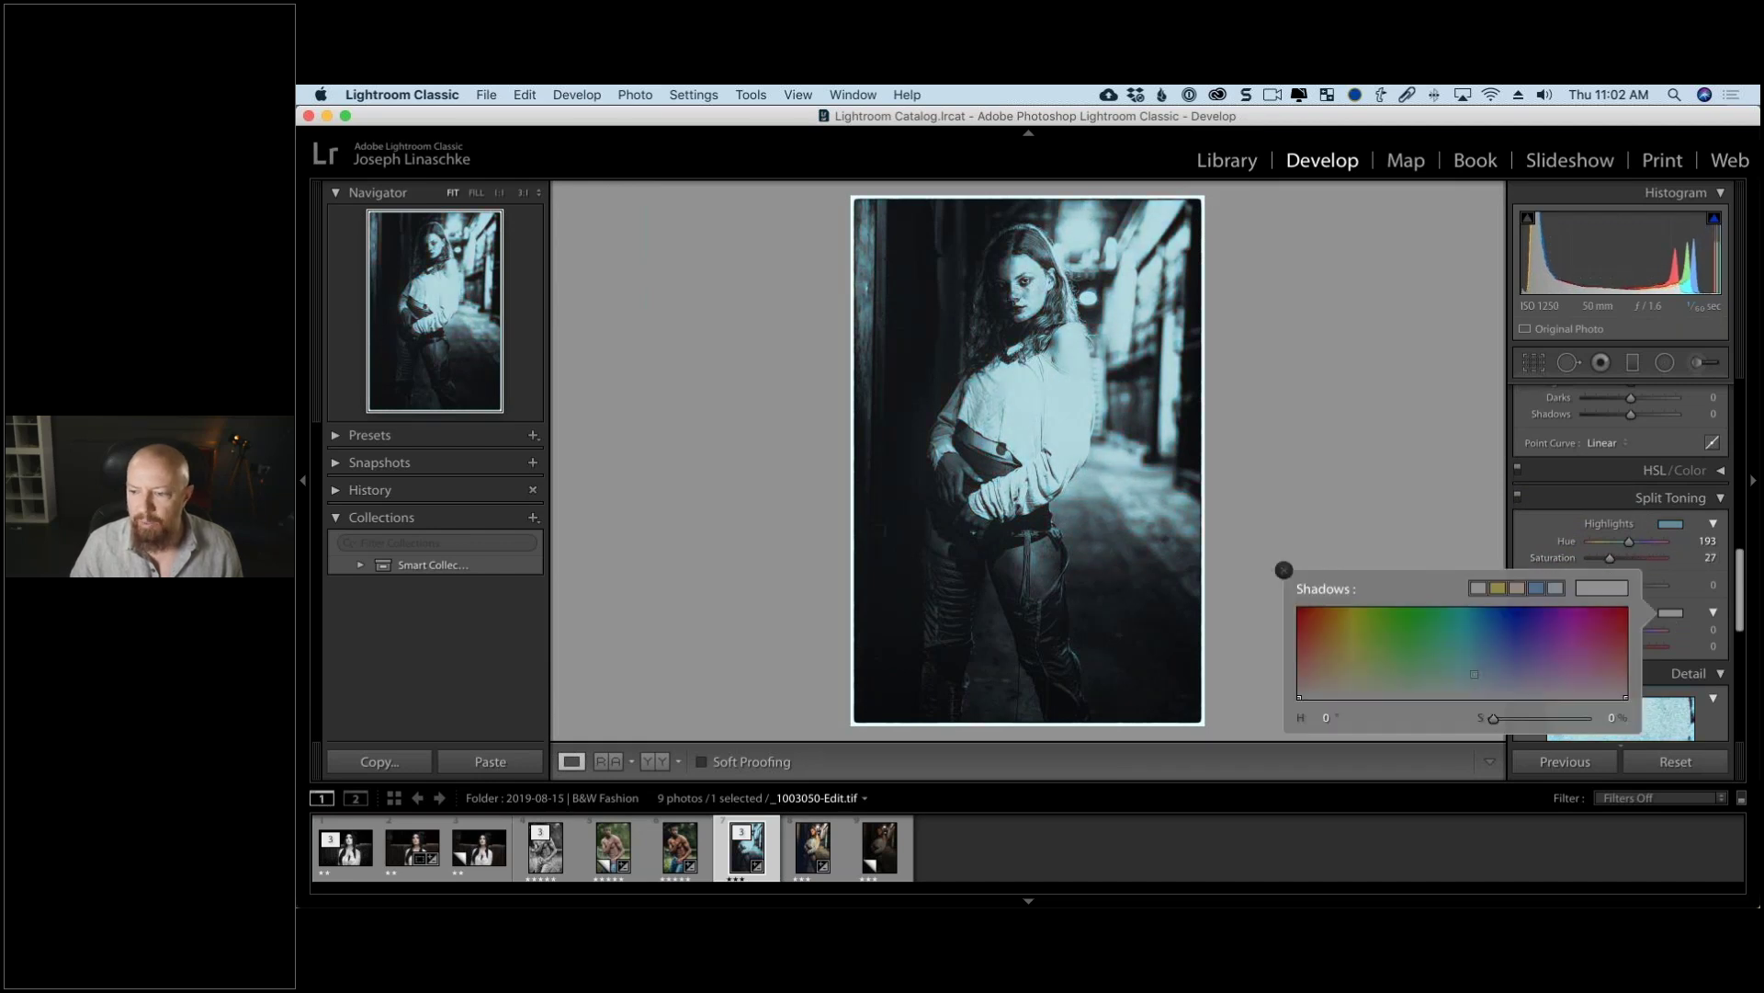
pyautogui.click(1313, 625)
pyautogui.moveTo(1648, 646); pyautogui.dragTo(1615, 655)
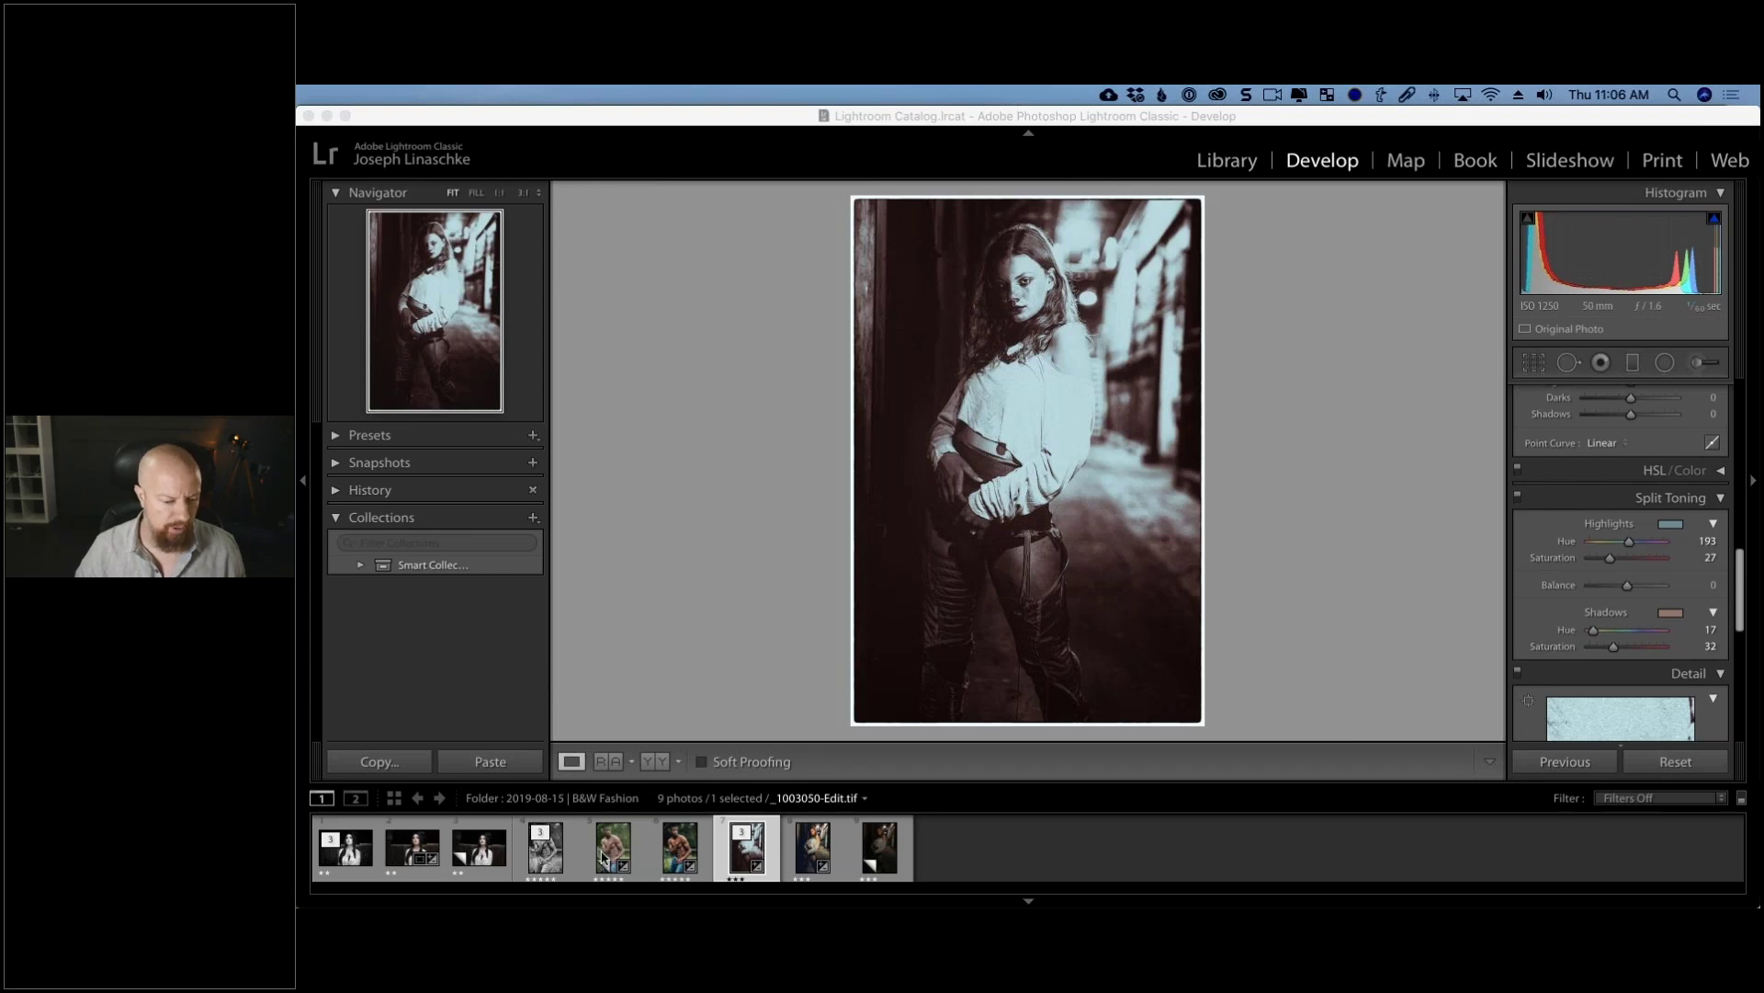
# Step: Select the shirtless man's black and white portrait, _1001092-Edit.tif
pyautogui.click(546, 855)
pyautogui.click(546, 857)
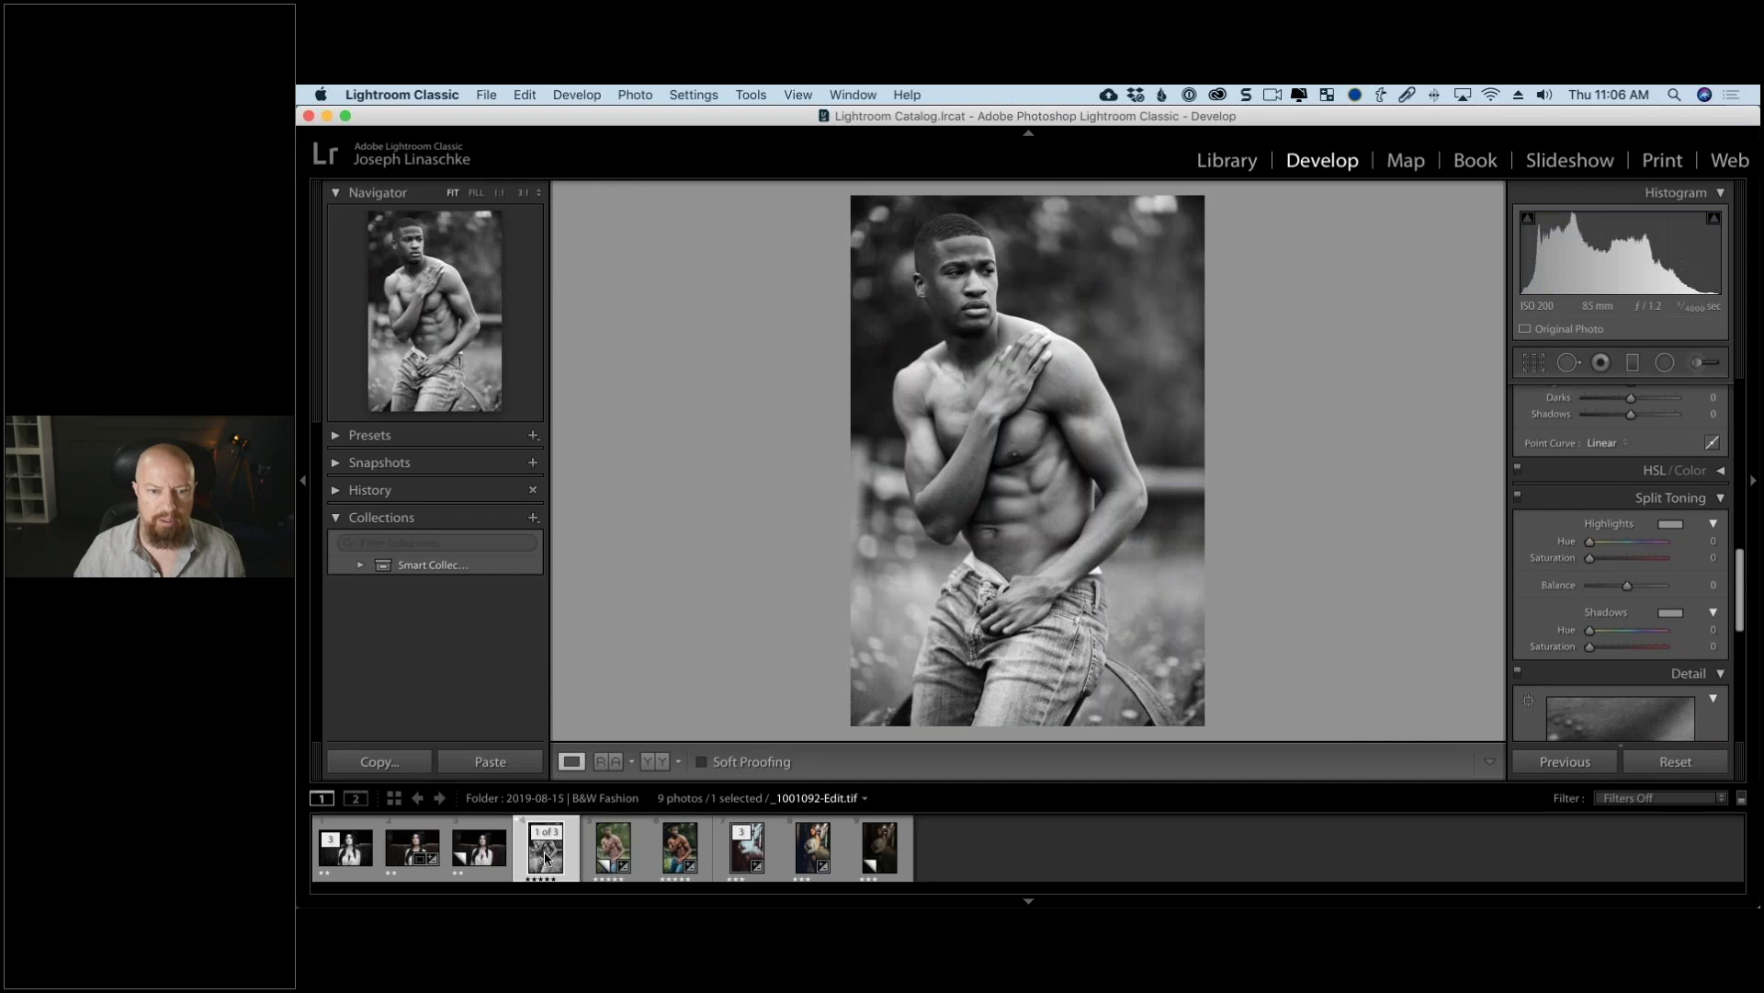
pyautogui.press('super+e')
pyautogui.press('Escape')
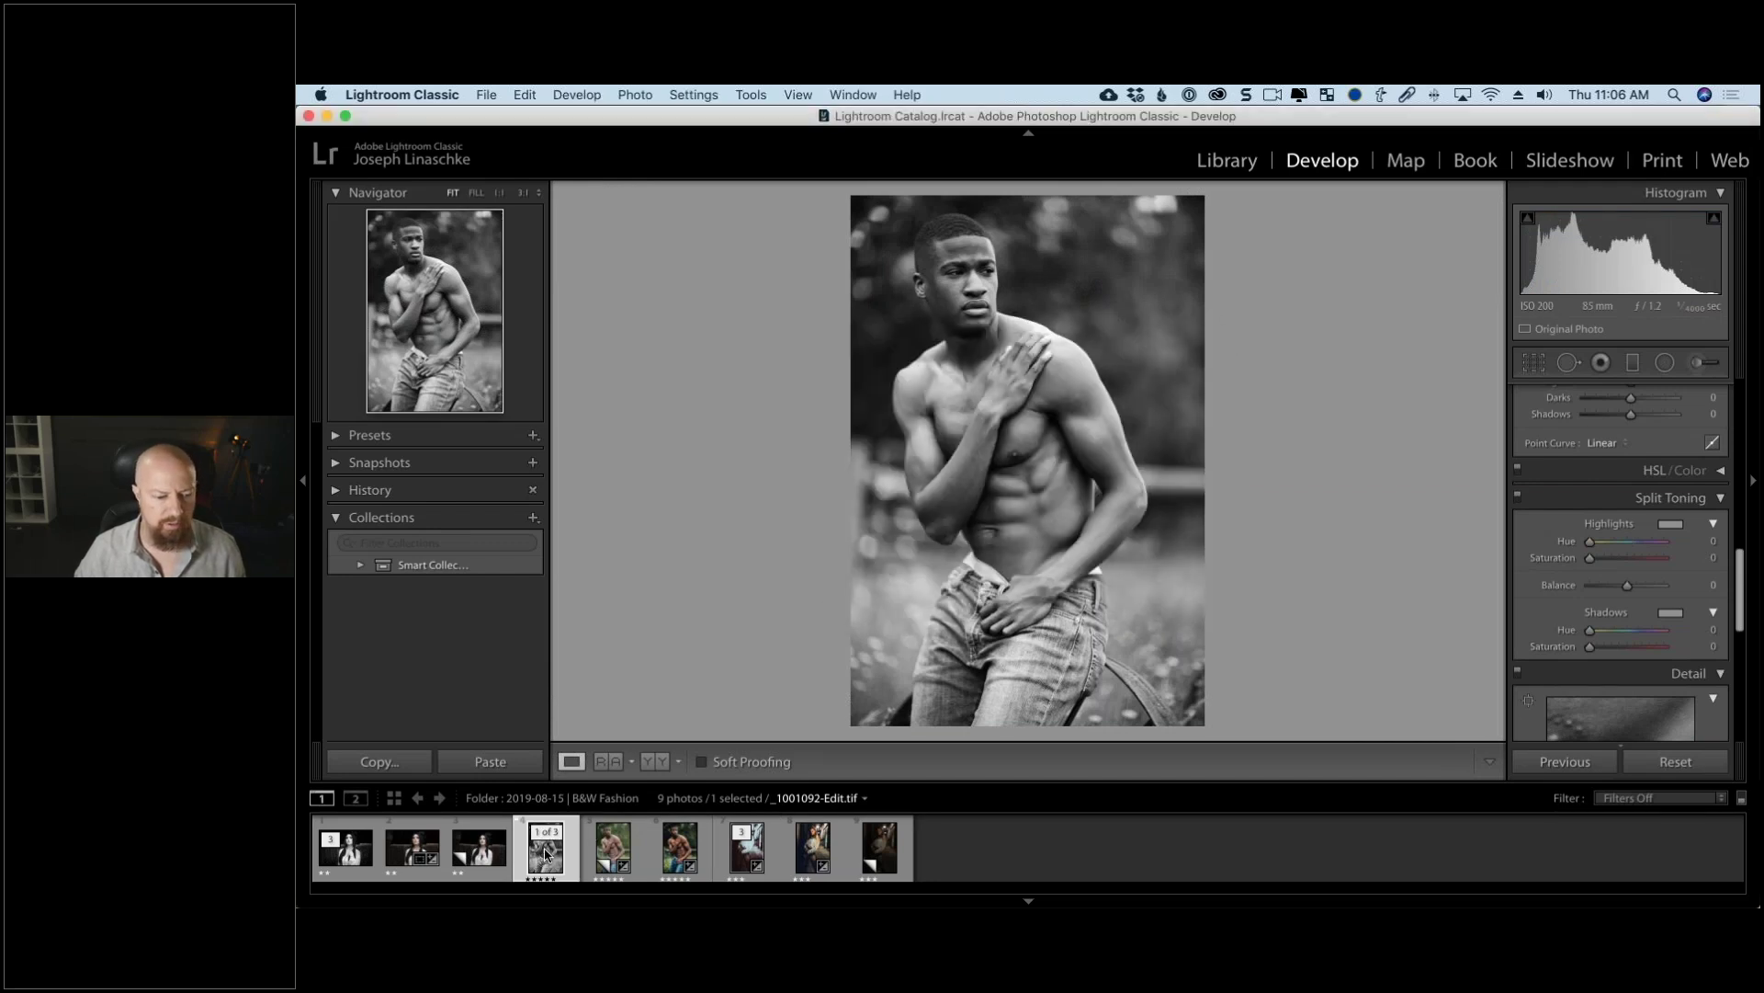
pyautogui.rightClick(546, 855)
pyautogui.click(530, 866)
# Step: Open _1001092-Edit.tif in Adobe Photoshop CC 2019 with the Edit Original option
pyautogui.rightClick(542, 860)
pyautogui.moveTo(653, 479)
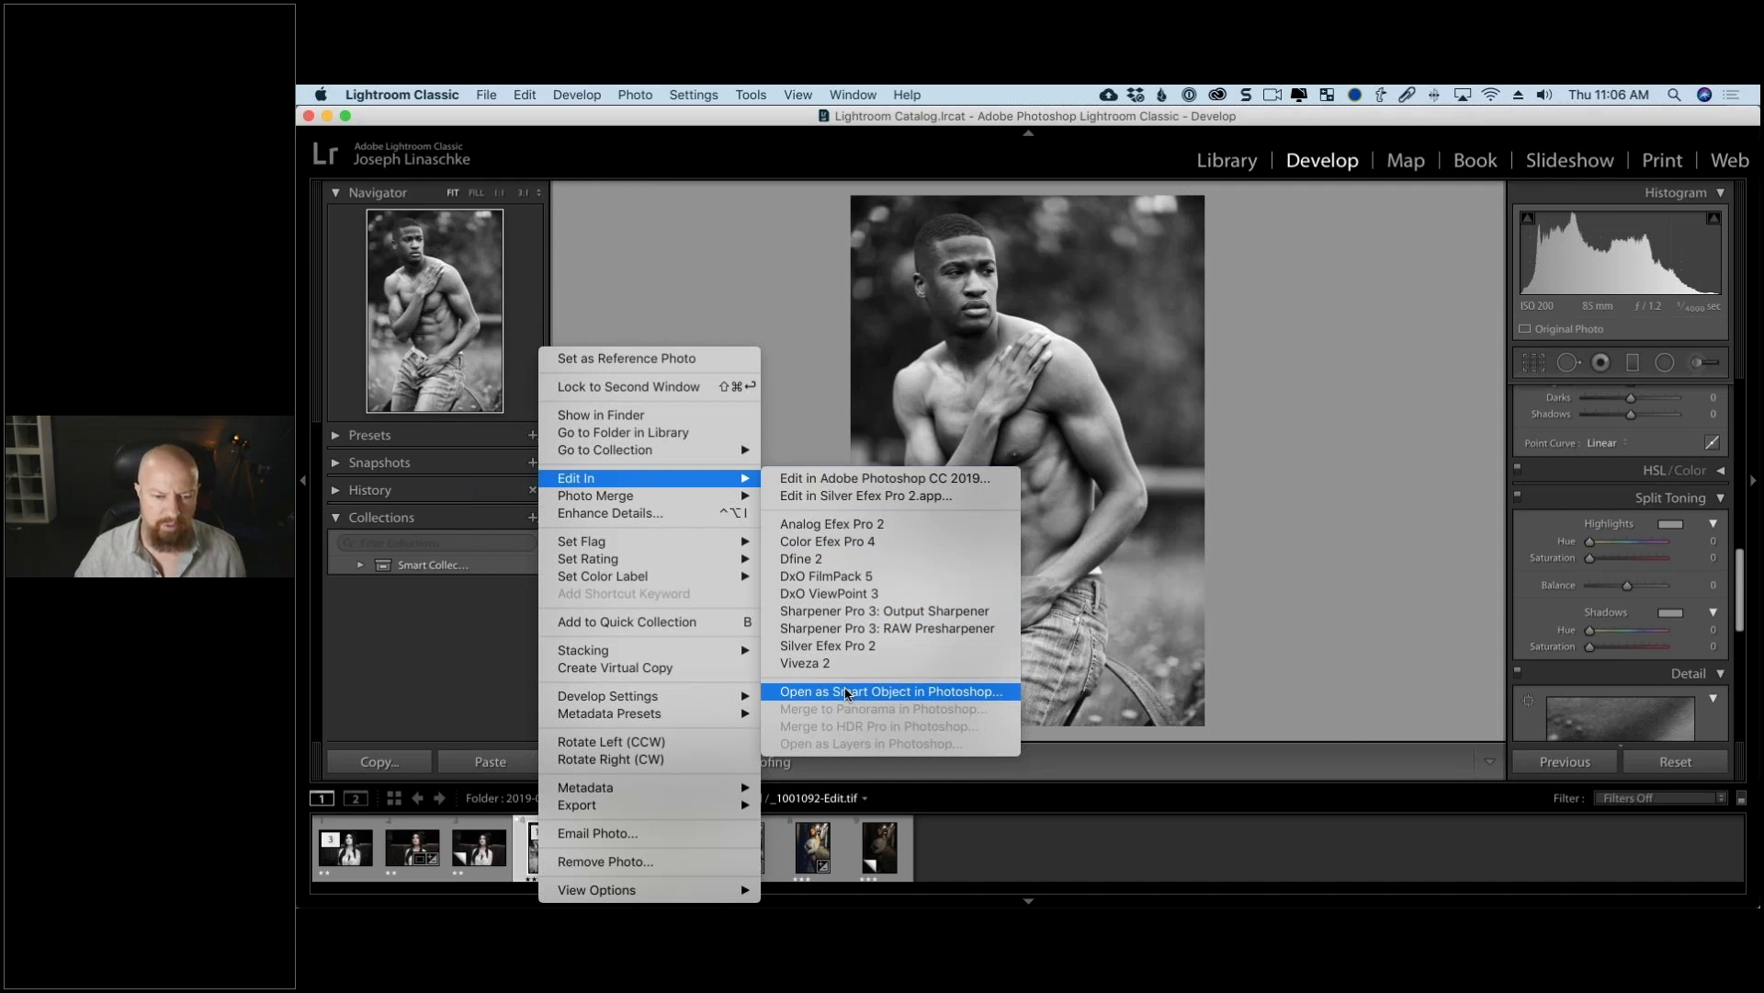
pyautogui.click(860, 483)
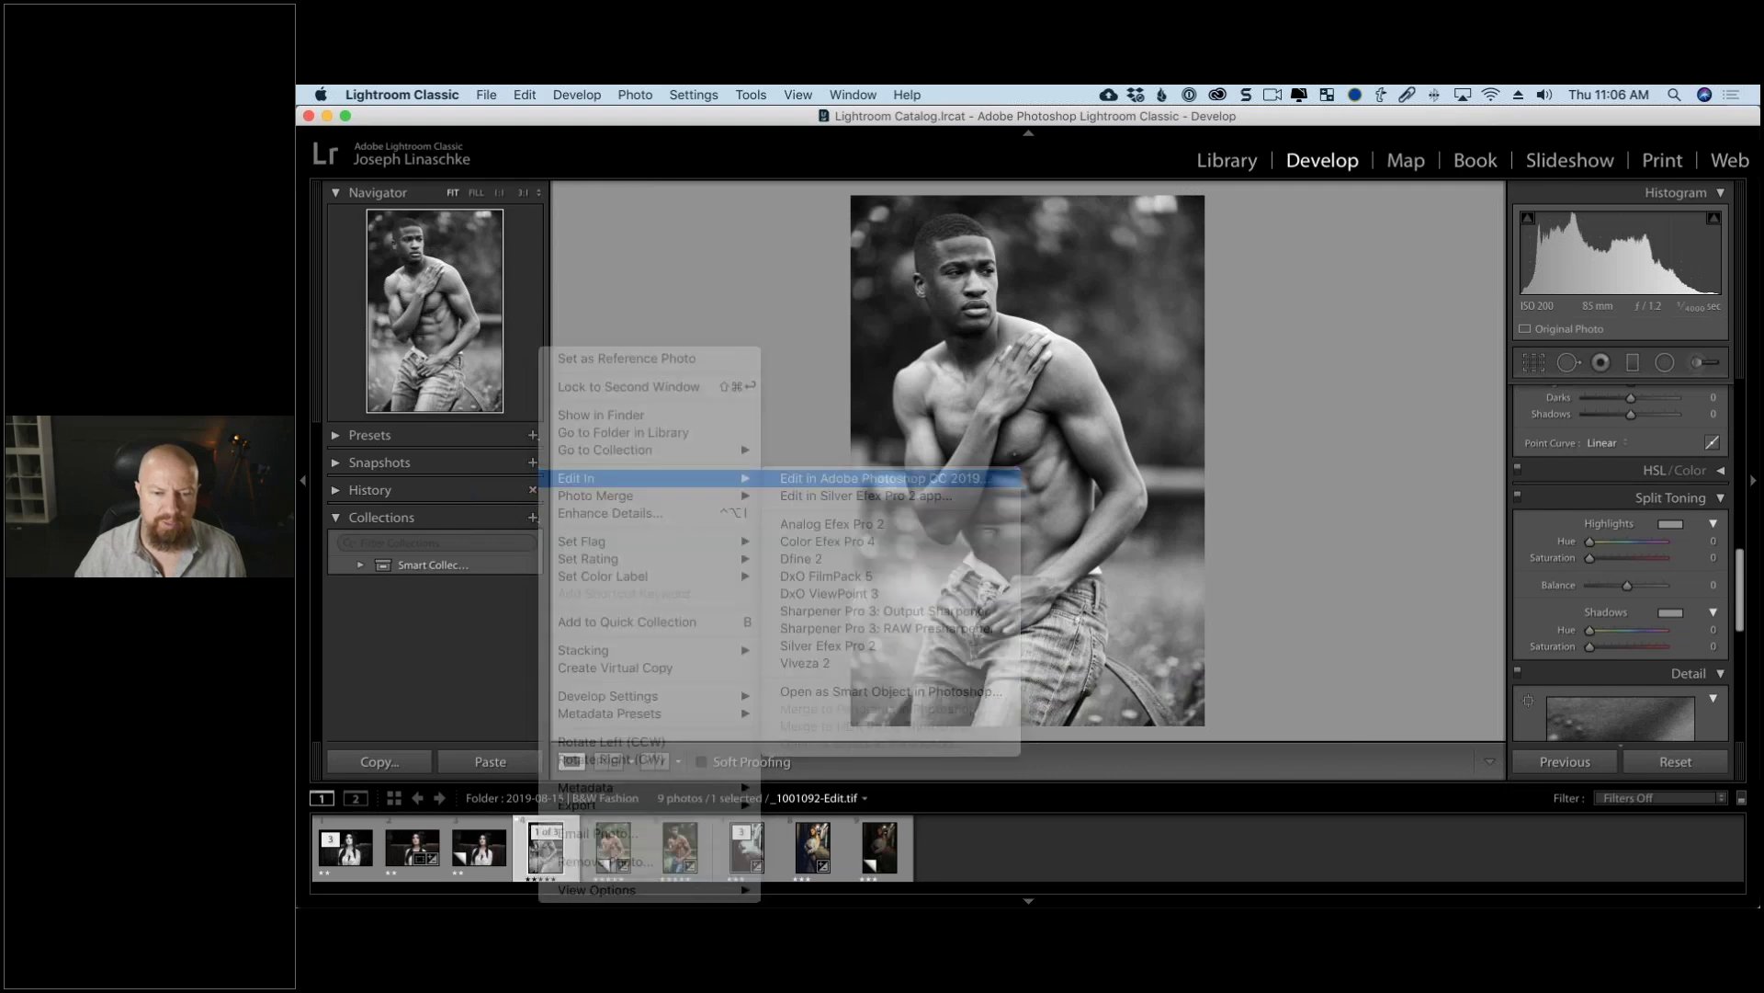
pyautogui.click(911, 492)
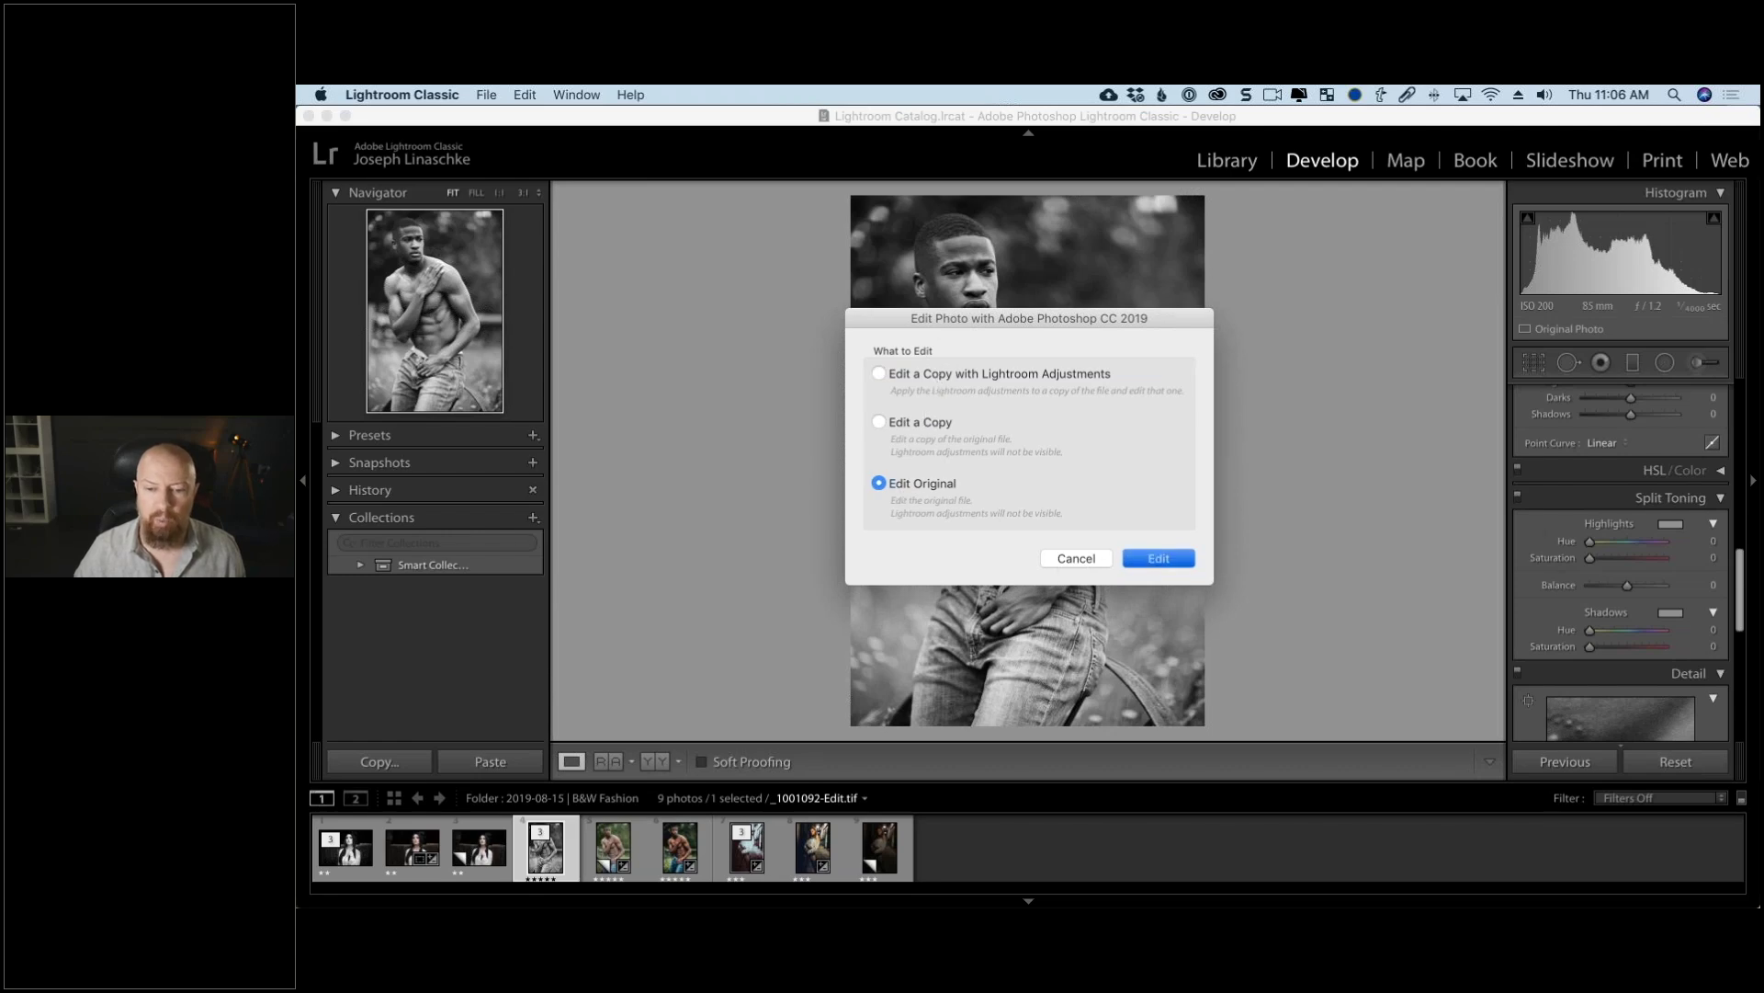
pyautogui.click(1156, 561)
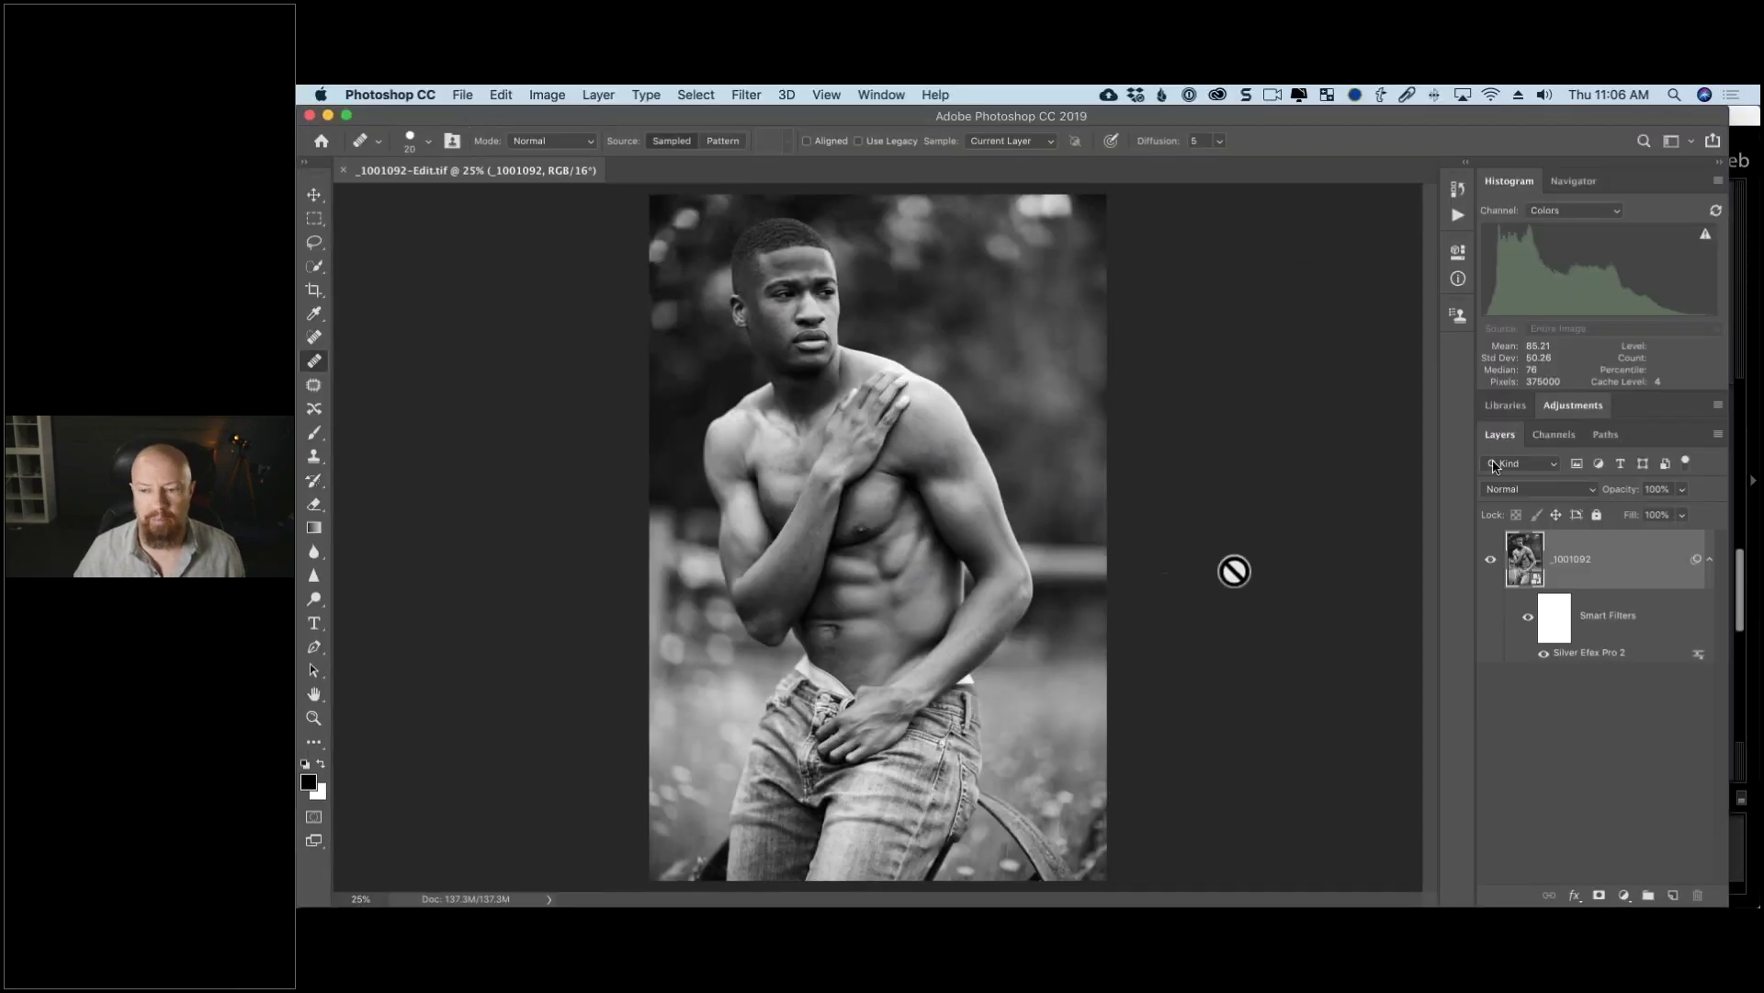
# Step: Reopen the layer's Silver Efex Pro 2 smart filter and add a selective control point on the man's chest
pyautogui.doubleClick(1586, 654)
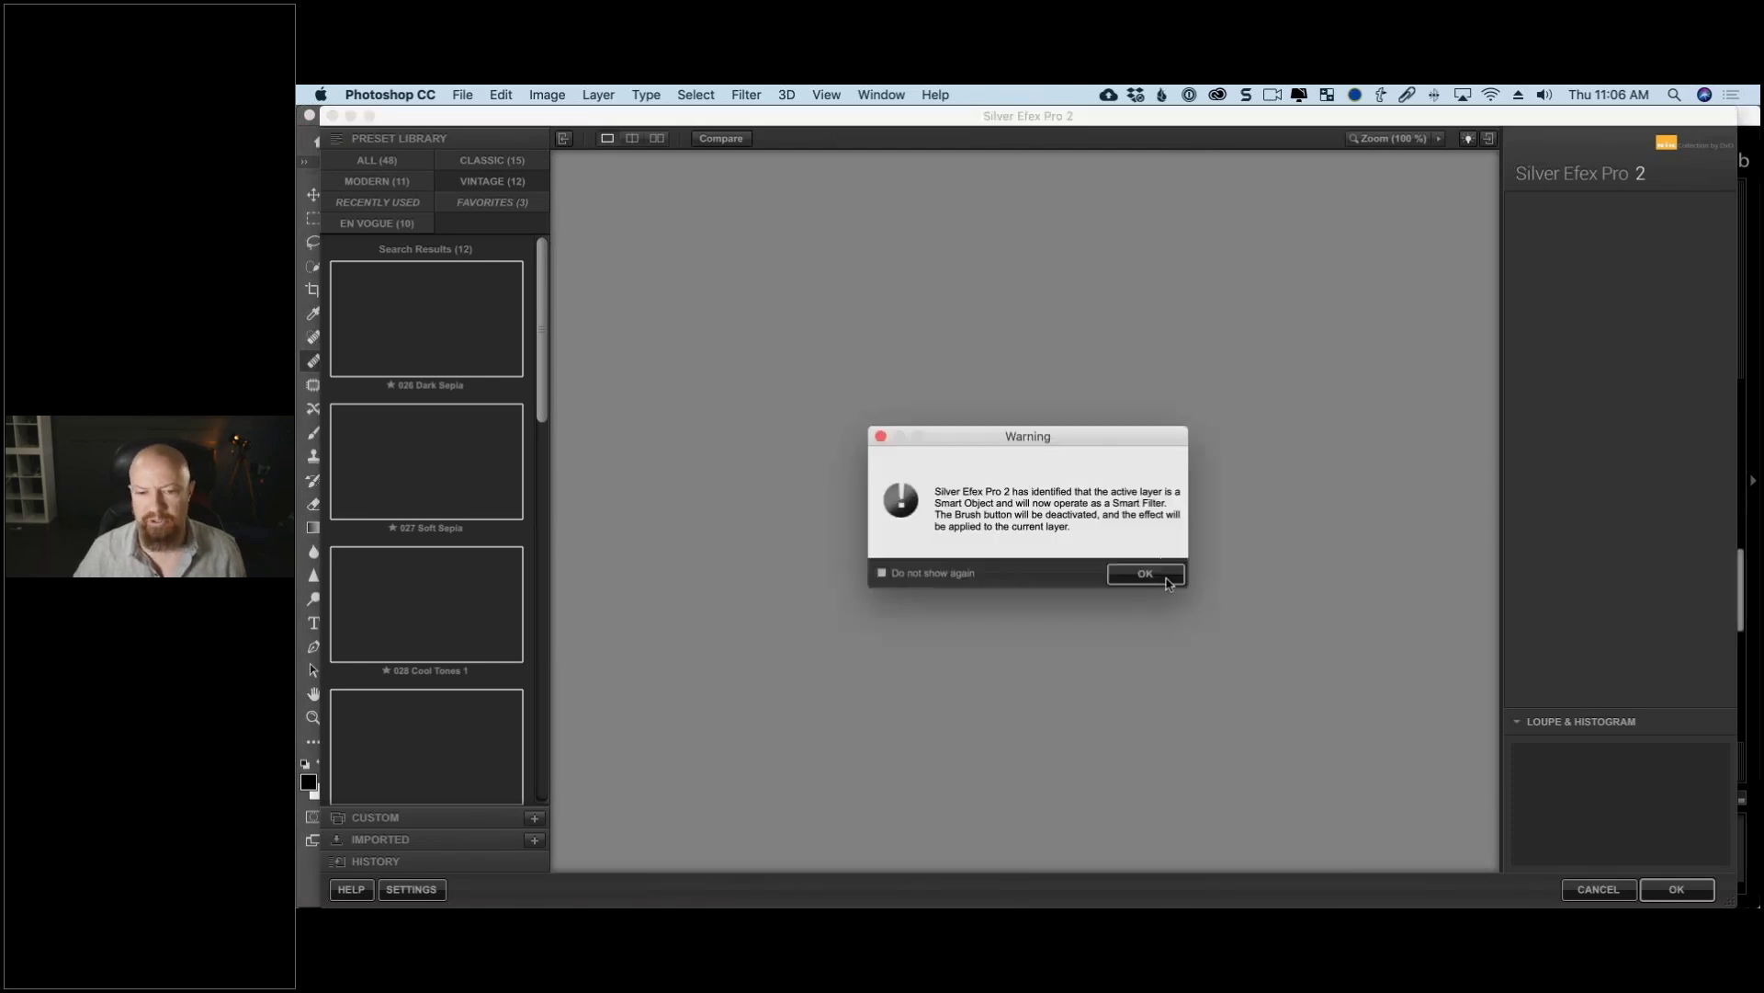
pyautogui.click(1163, 577)
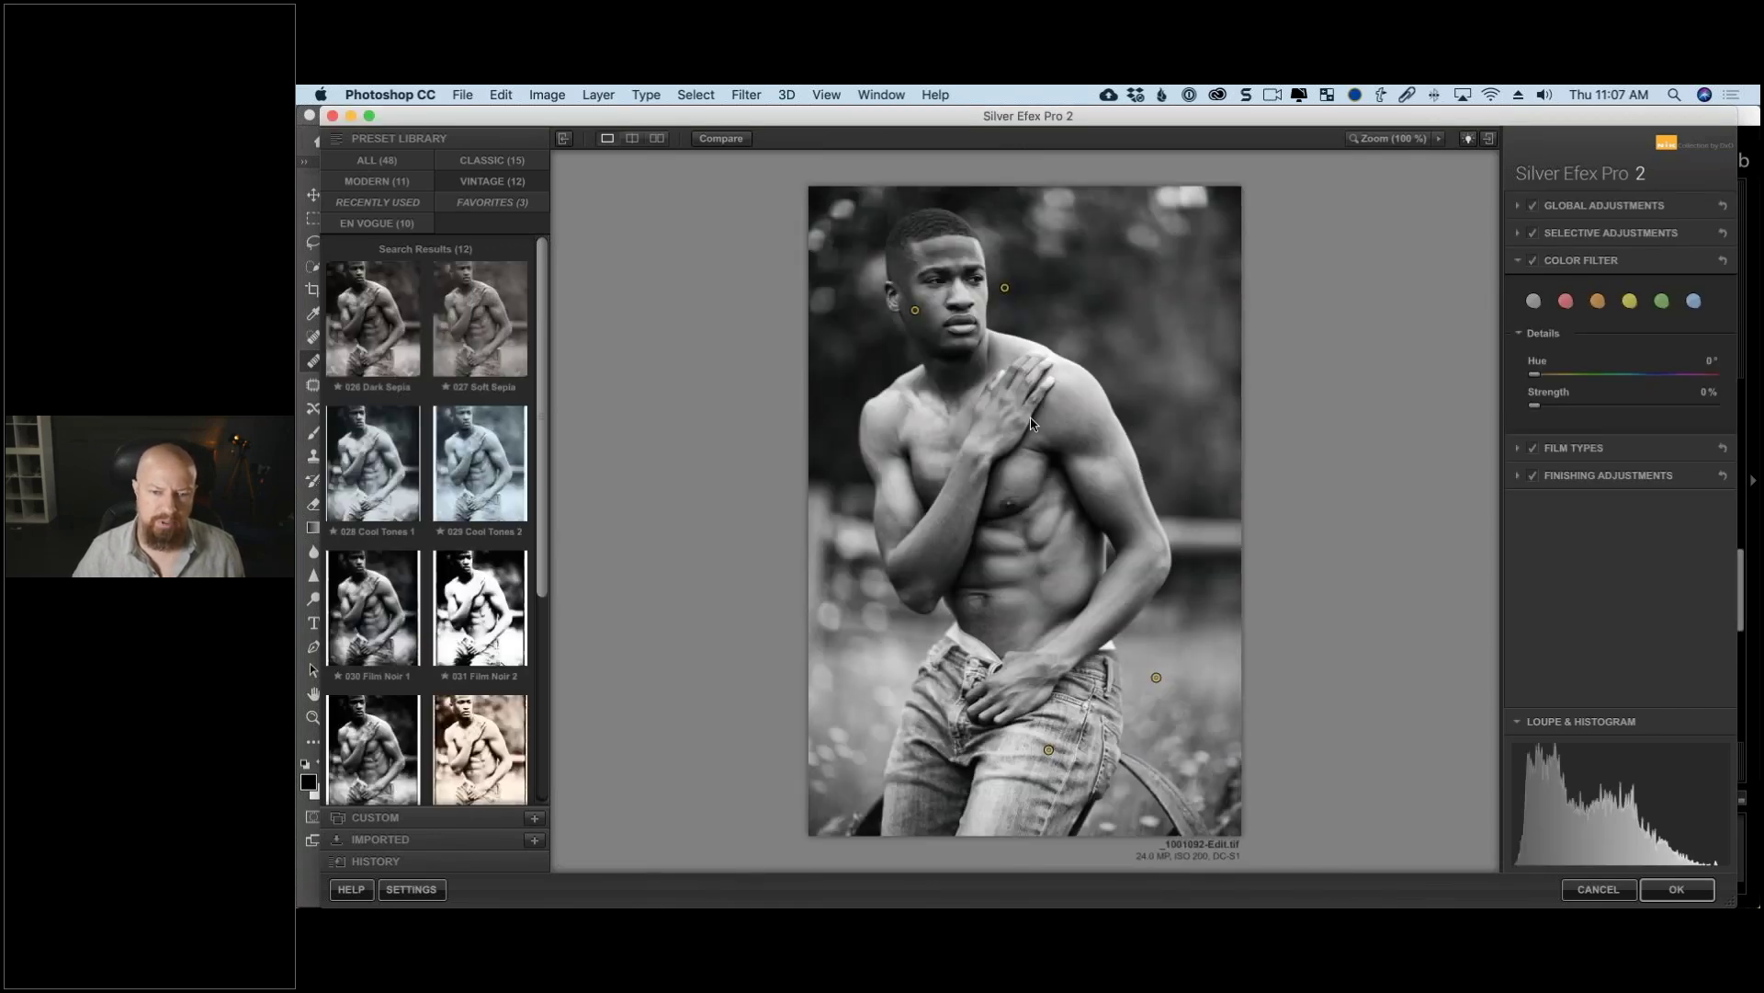
pyautogui.click(1518, 233)
pyautogui.click(1583, 272)
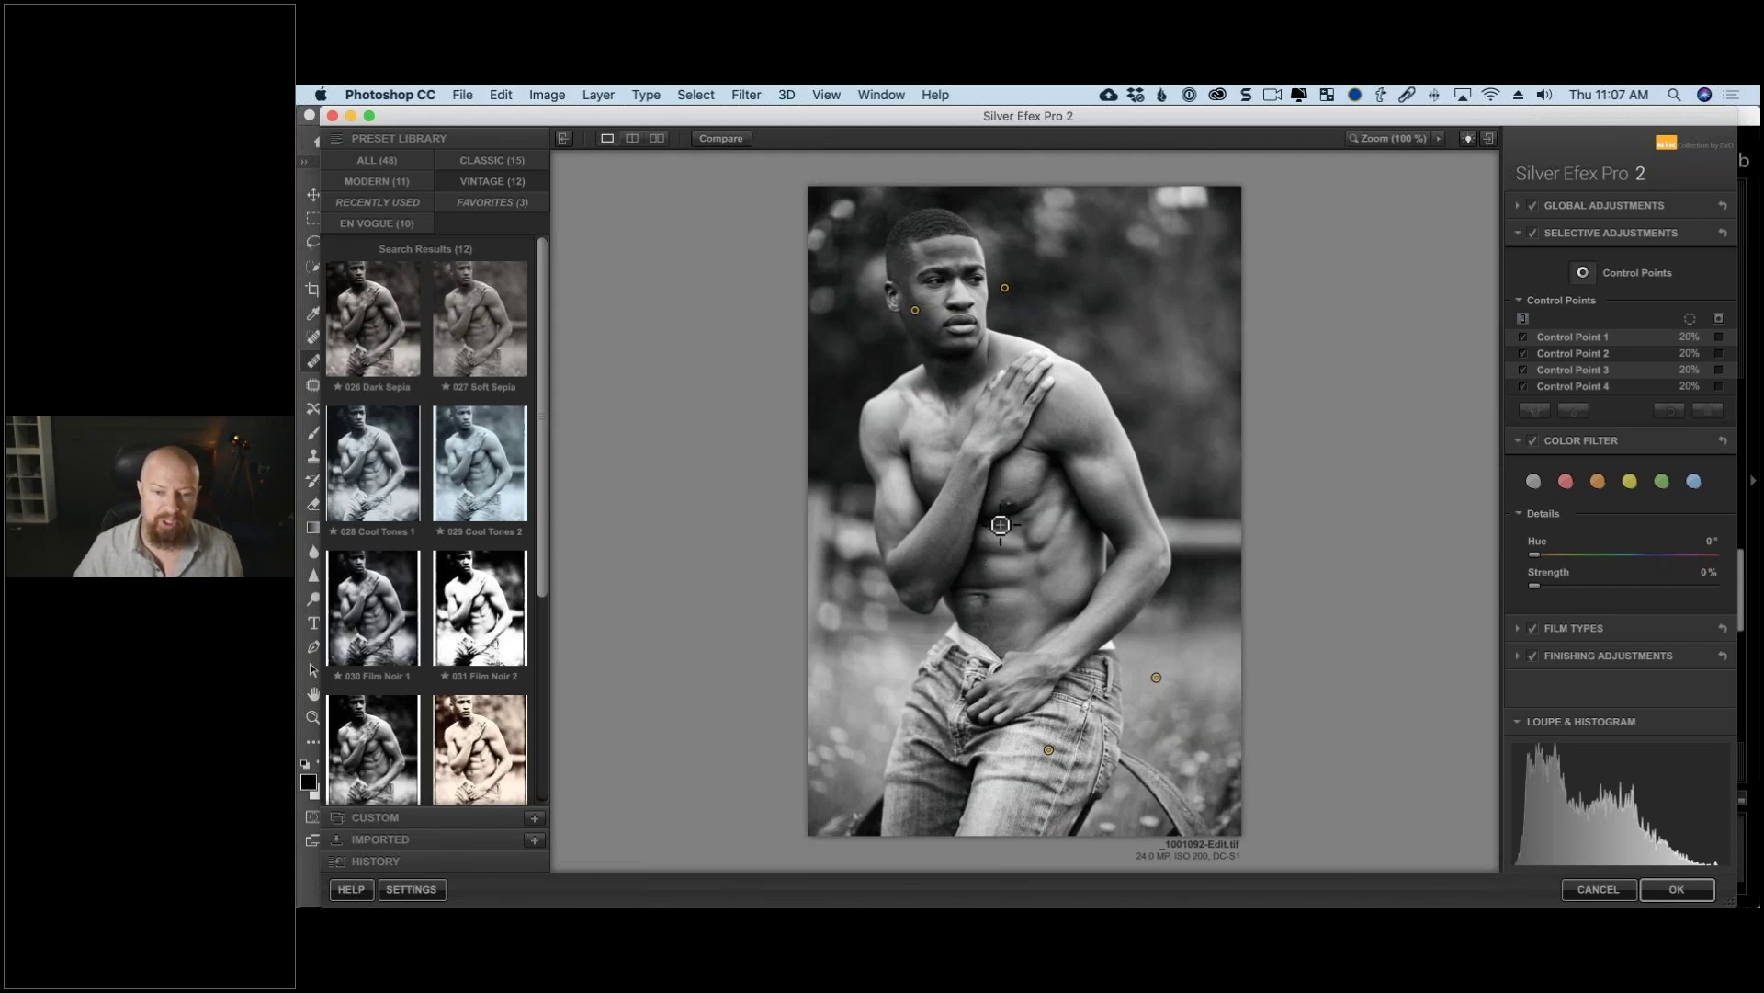
pyautogui.click(1011, 473)
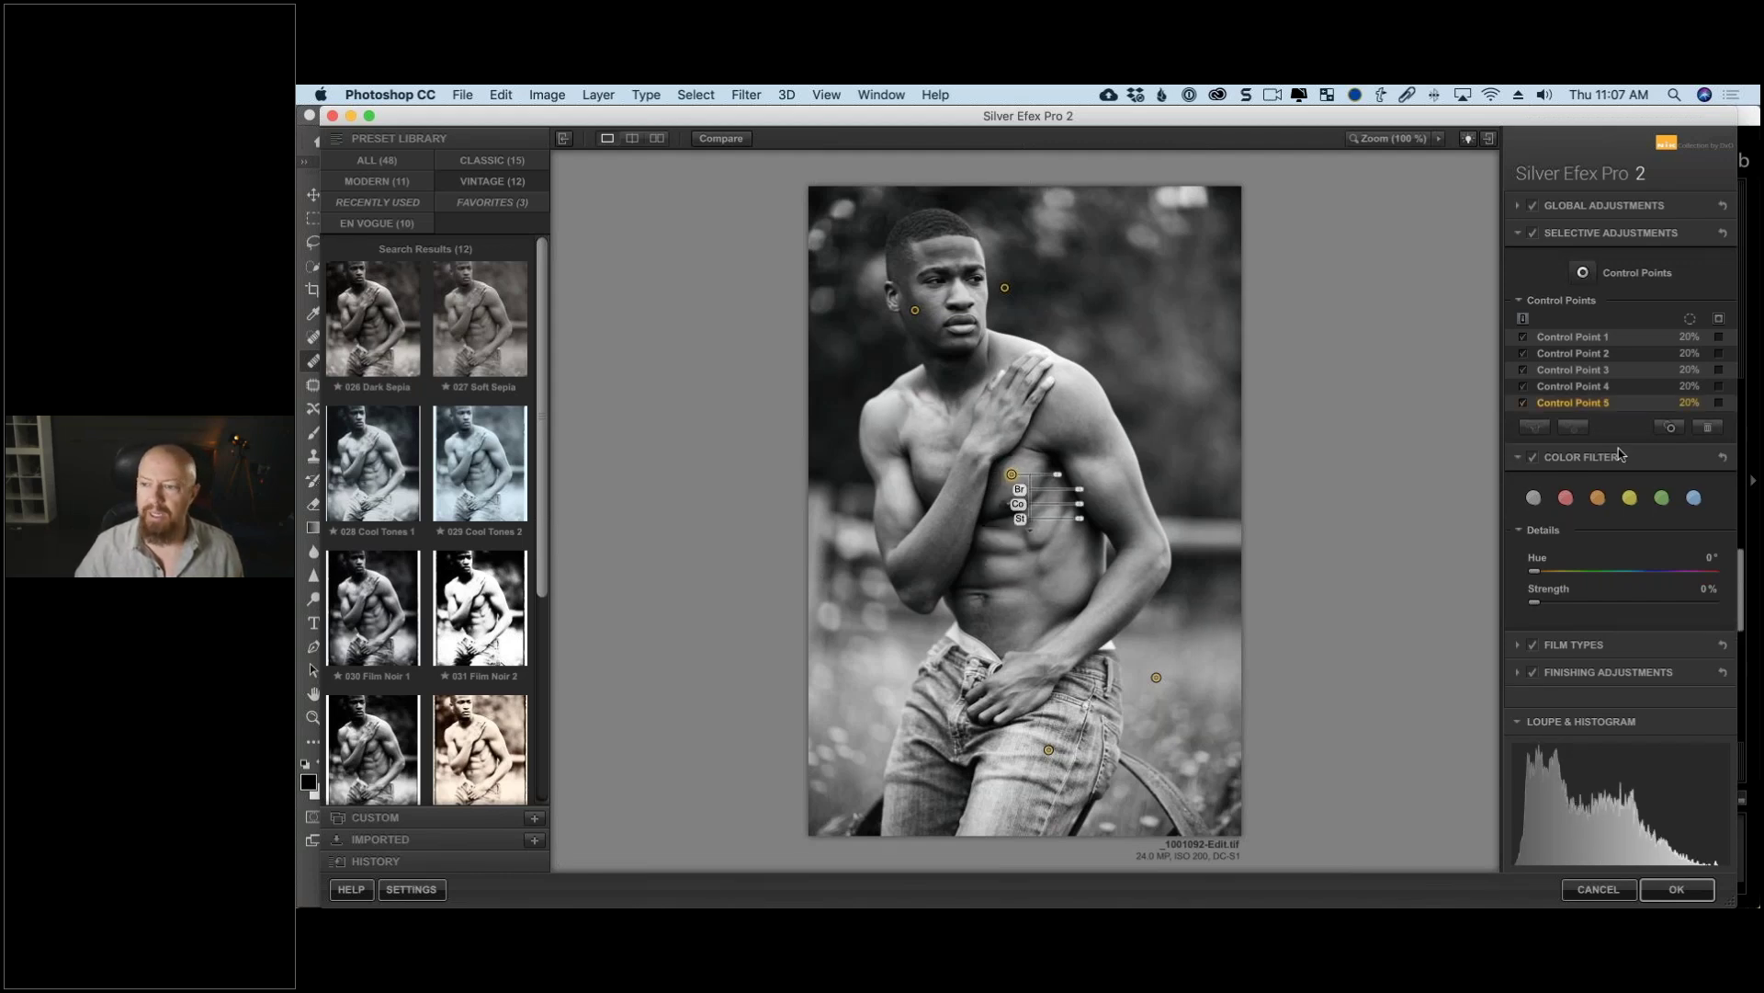
# Step: Using its mask preview, enlarge the chest control point's area to 34%, reposition it and raise its contrast
pyautogui.click(1715, 406)
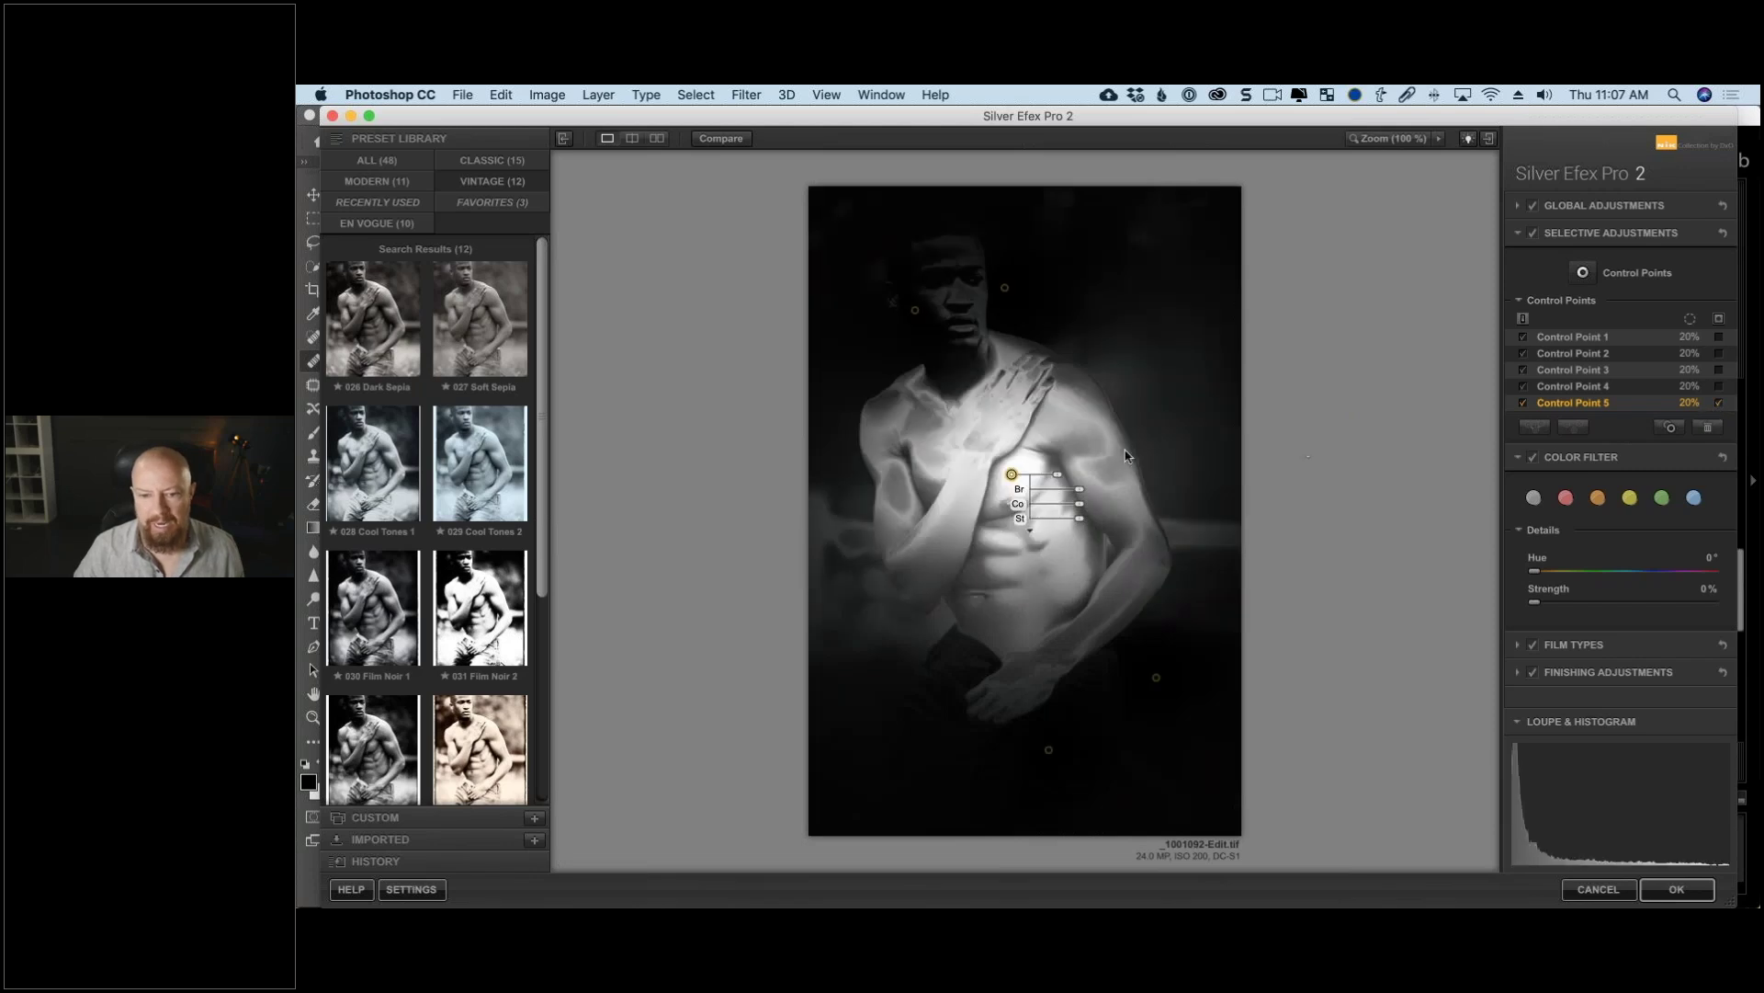
pyautogui.moveTo(1058, 475); pyautogui.dragTo(1072, 478)
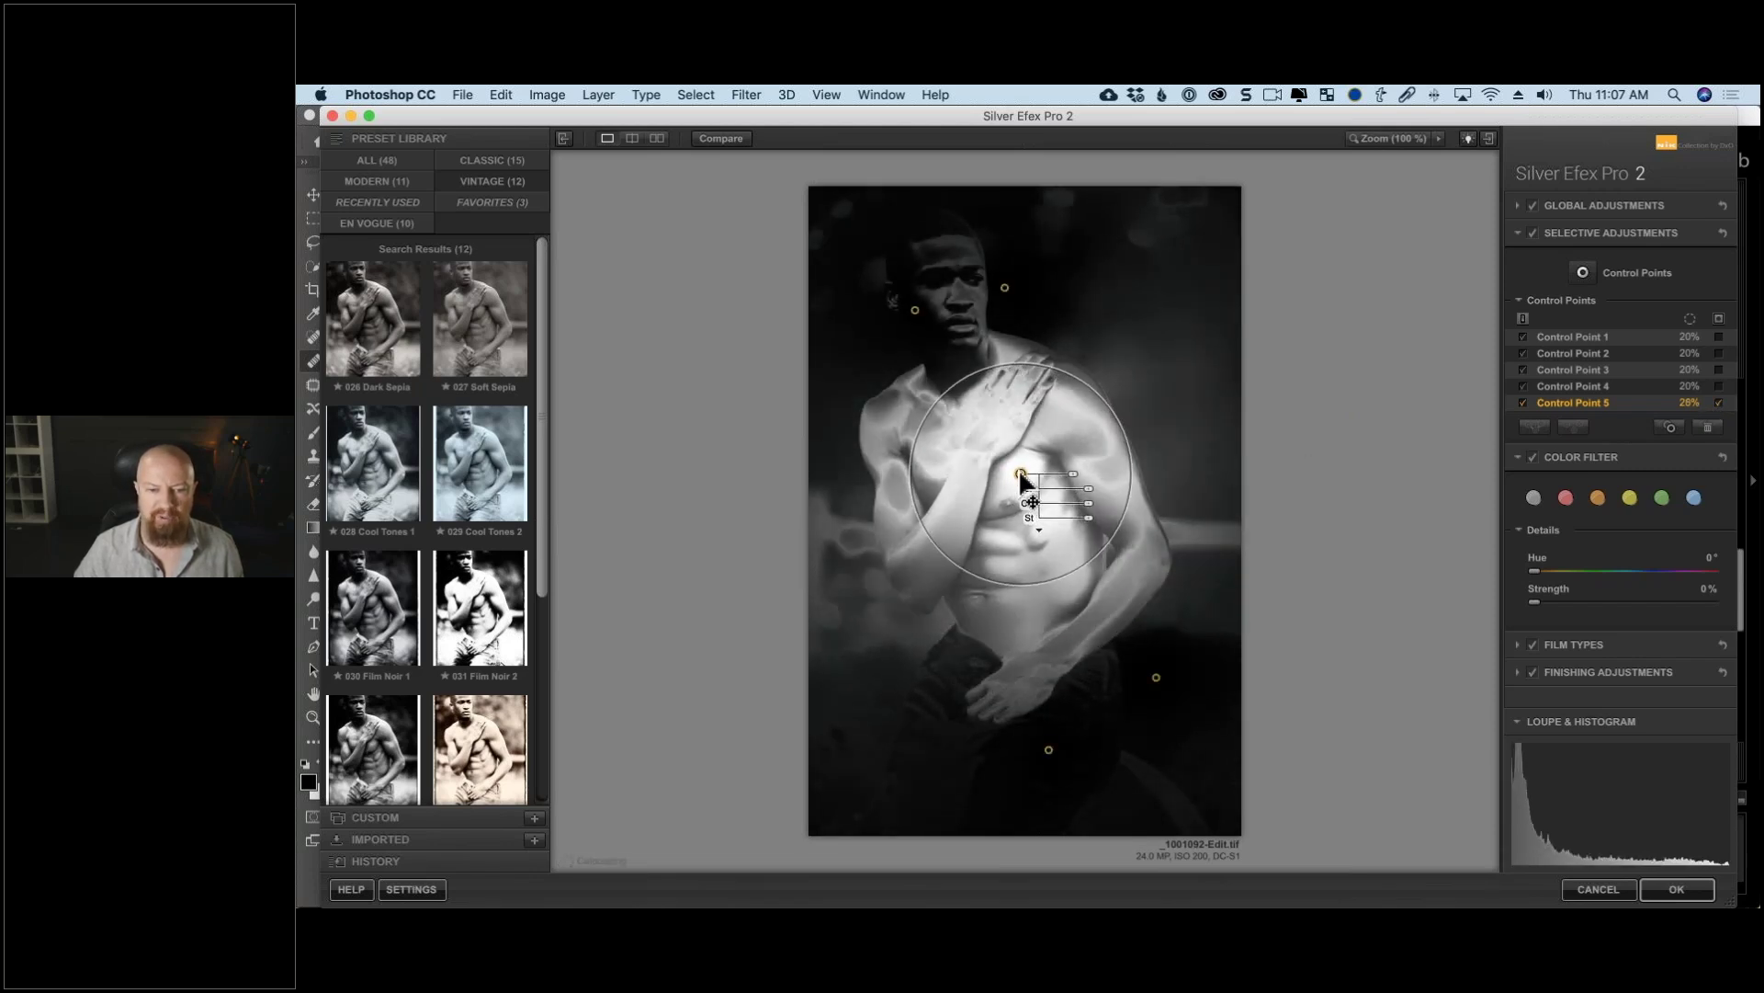
pyautogui.moveTo(1016, 478); pyautogui.dragTo(1101, 508)
pyautogui.click(1719, 403)
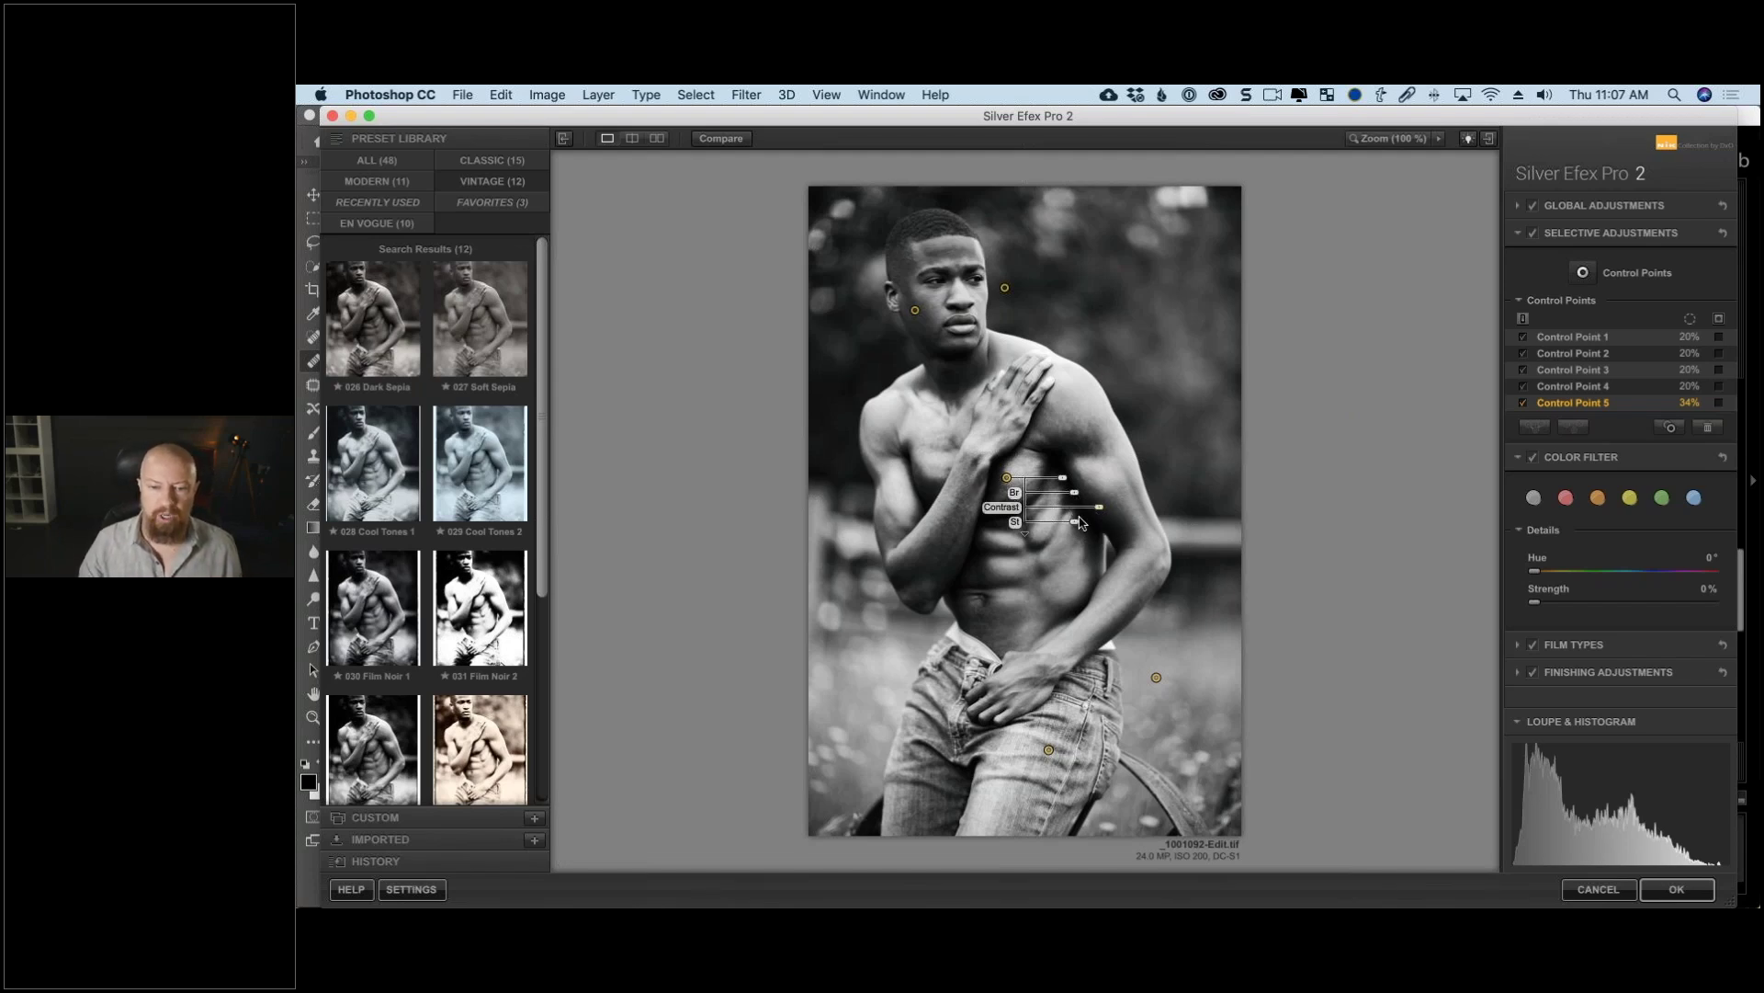
# Step: Raise the chest control point's structure and slightly lower its contrast
pyautogui.moveTo(1073, 522); pyautogui.dragTo(1111, 522)
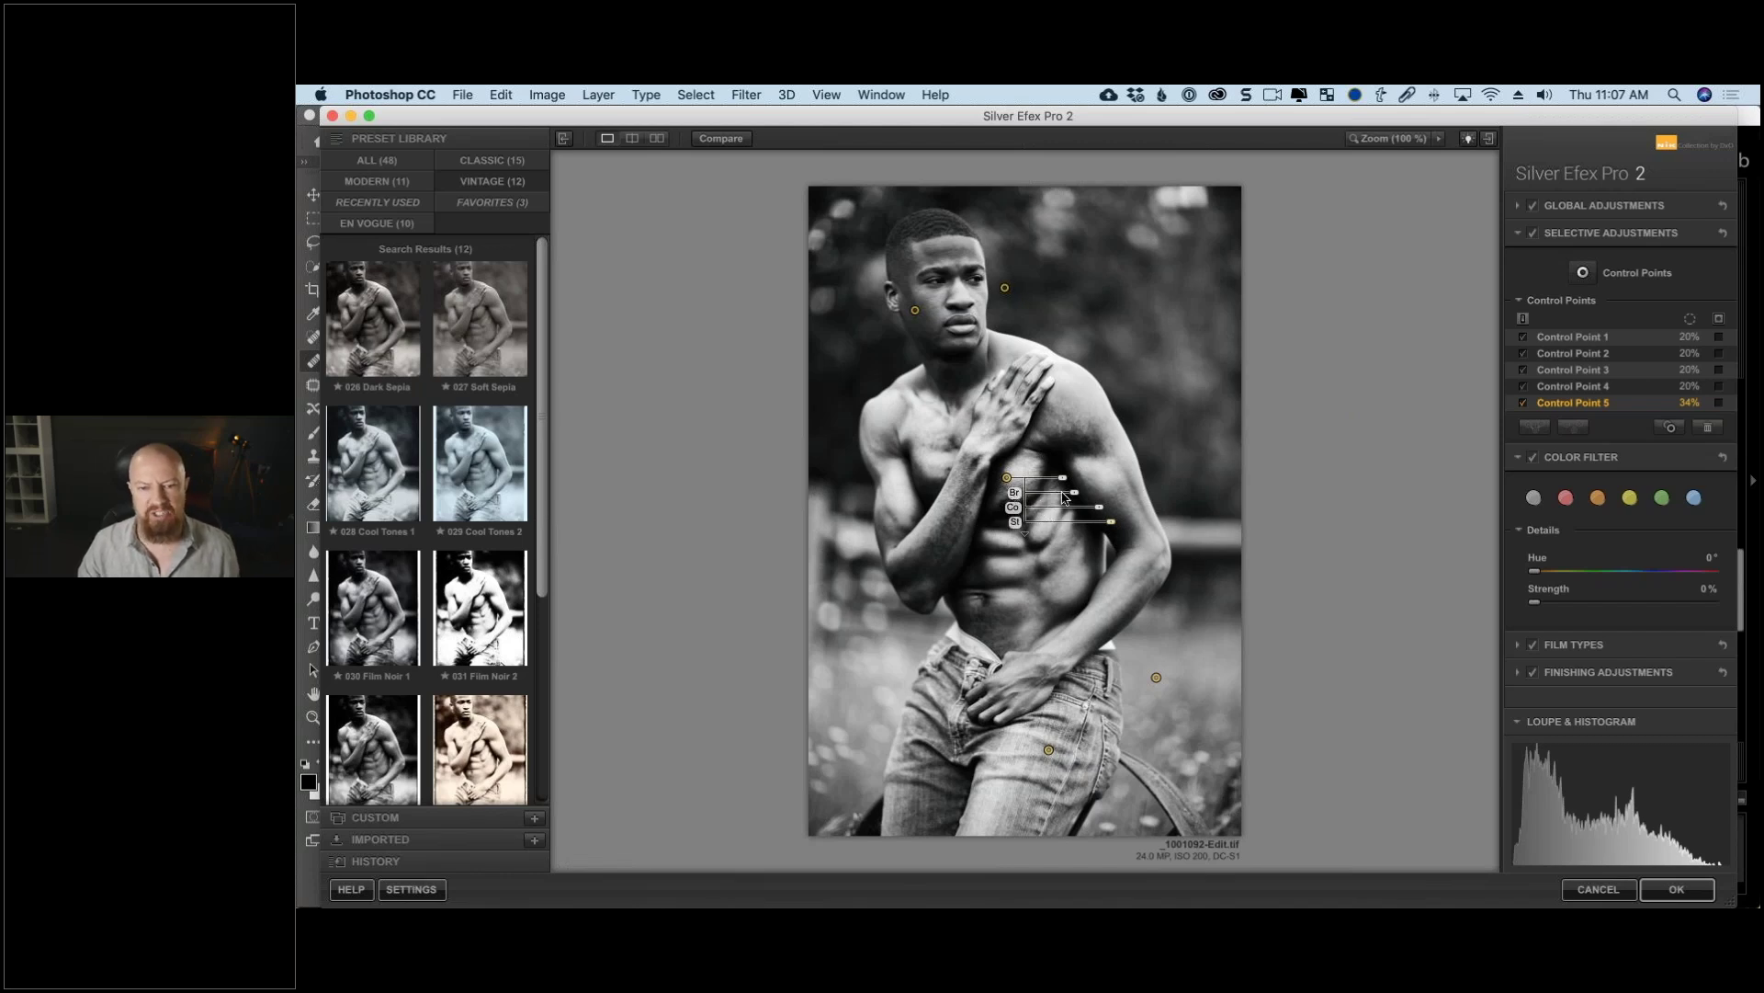
pyautogui.moveTo(1100, 507); pyautogui.dragTo(1098, 507)
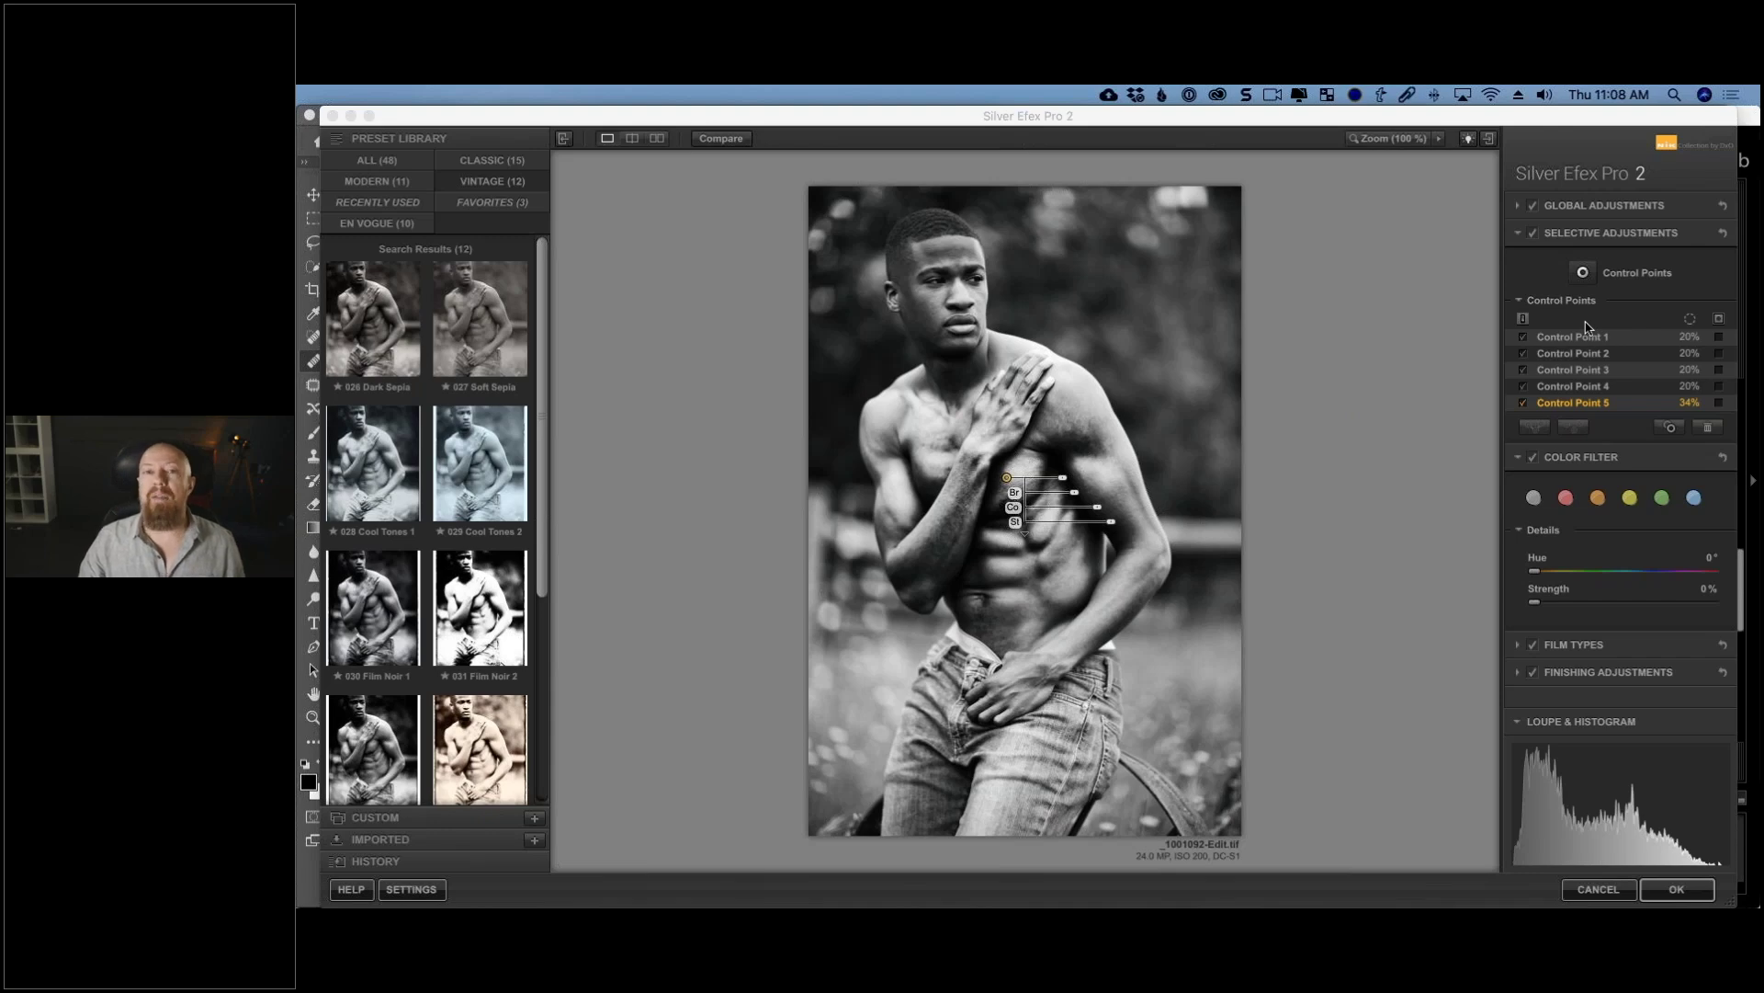
# Step: Switch to Lightroom Classic and show the woman's face up close in the color original _1003050.RW2
pyautogui.press('super+Tab')
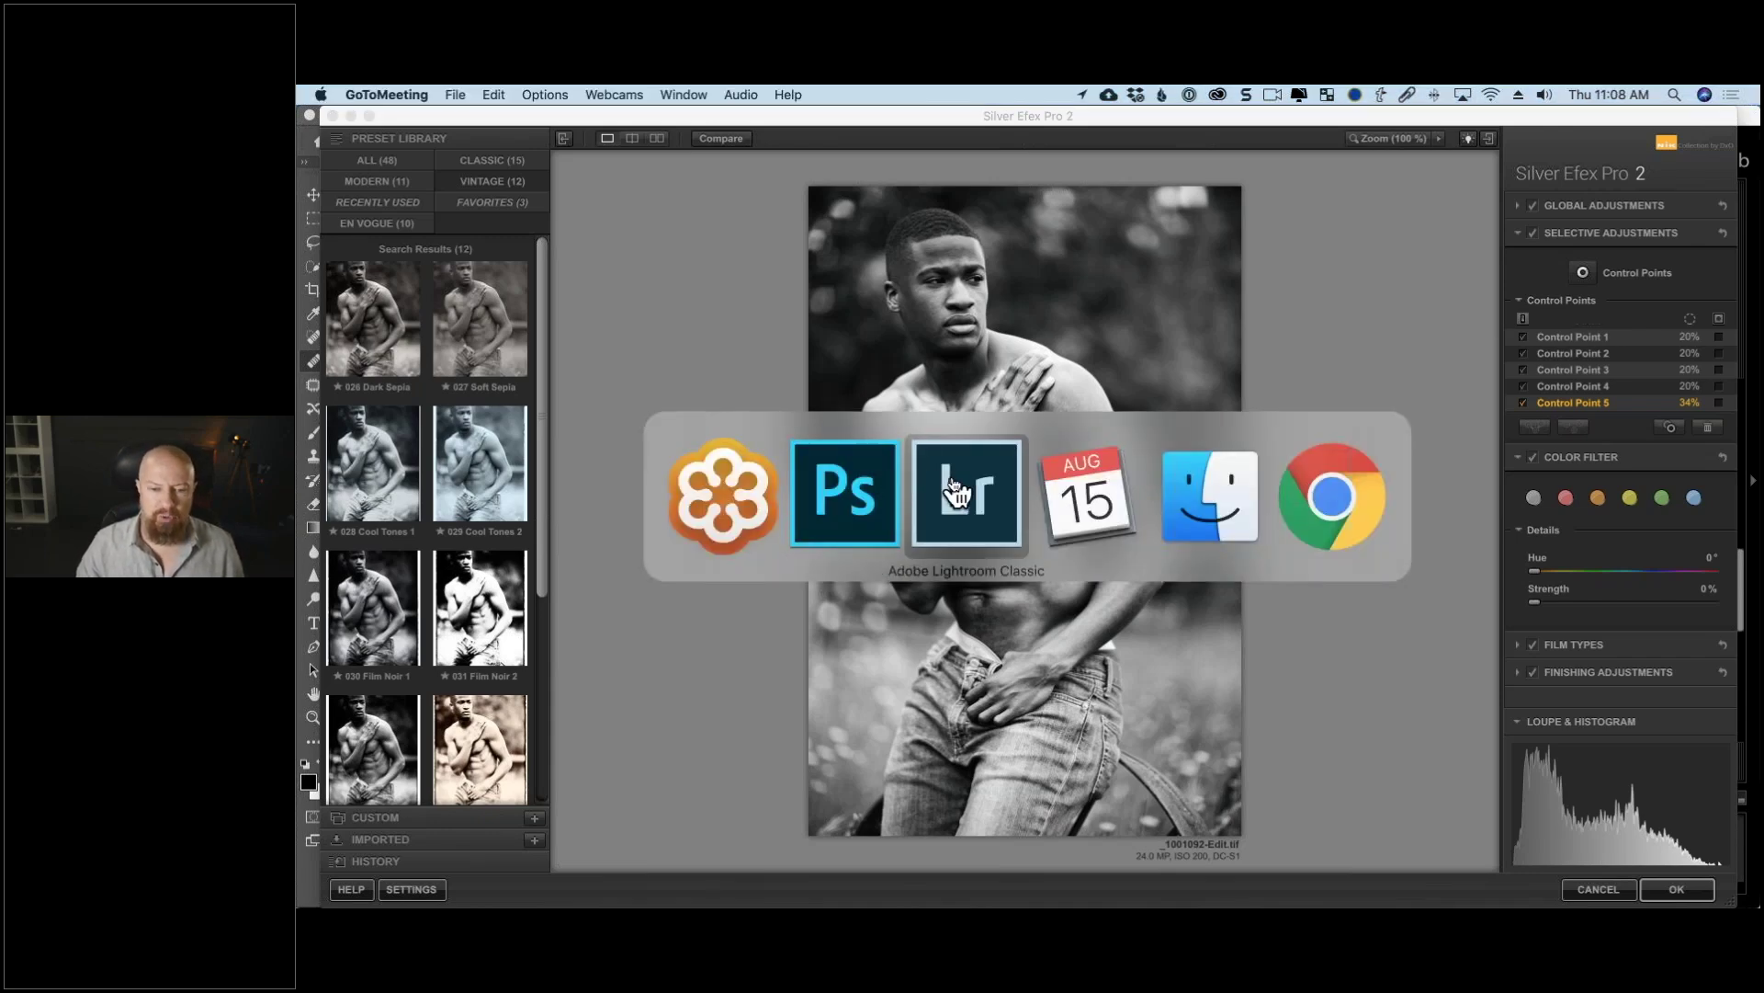
pyautogui.click(956, 492)
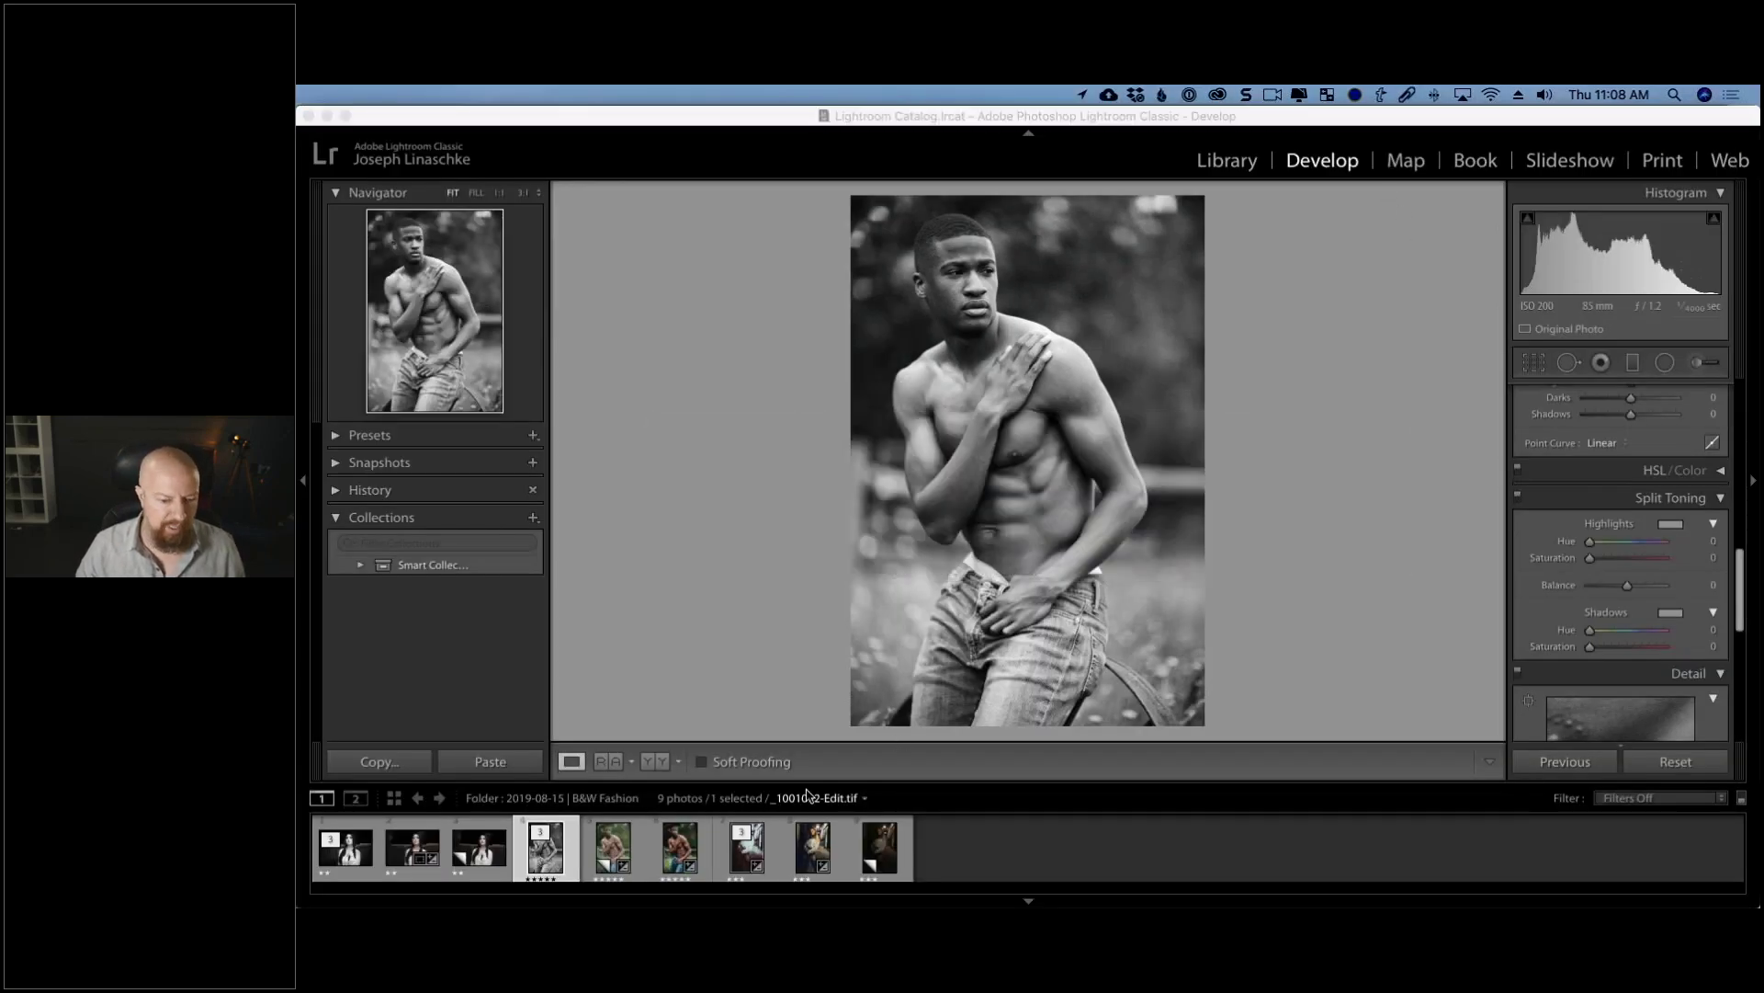
pyautogui.click(813, 853)
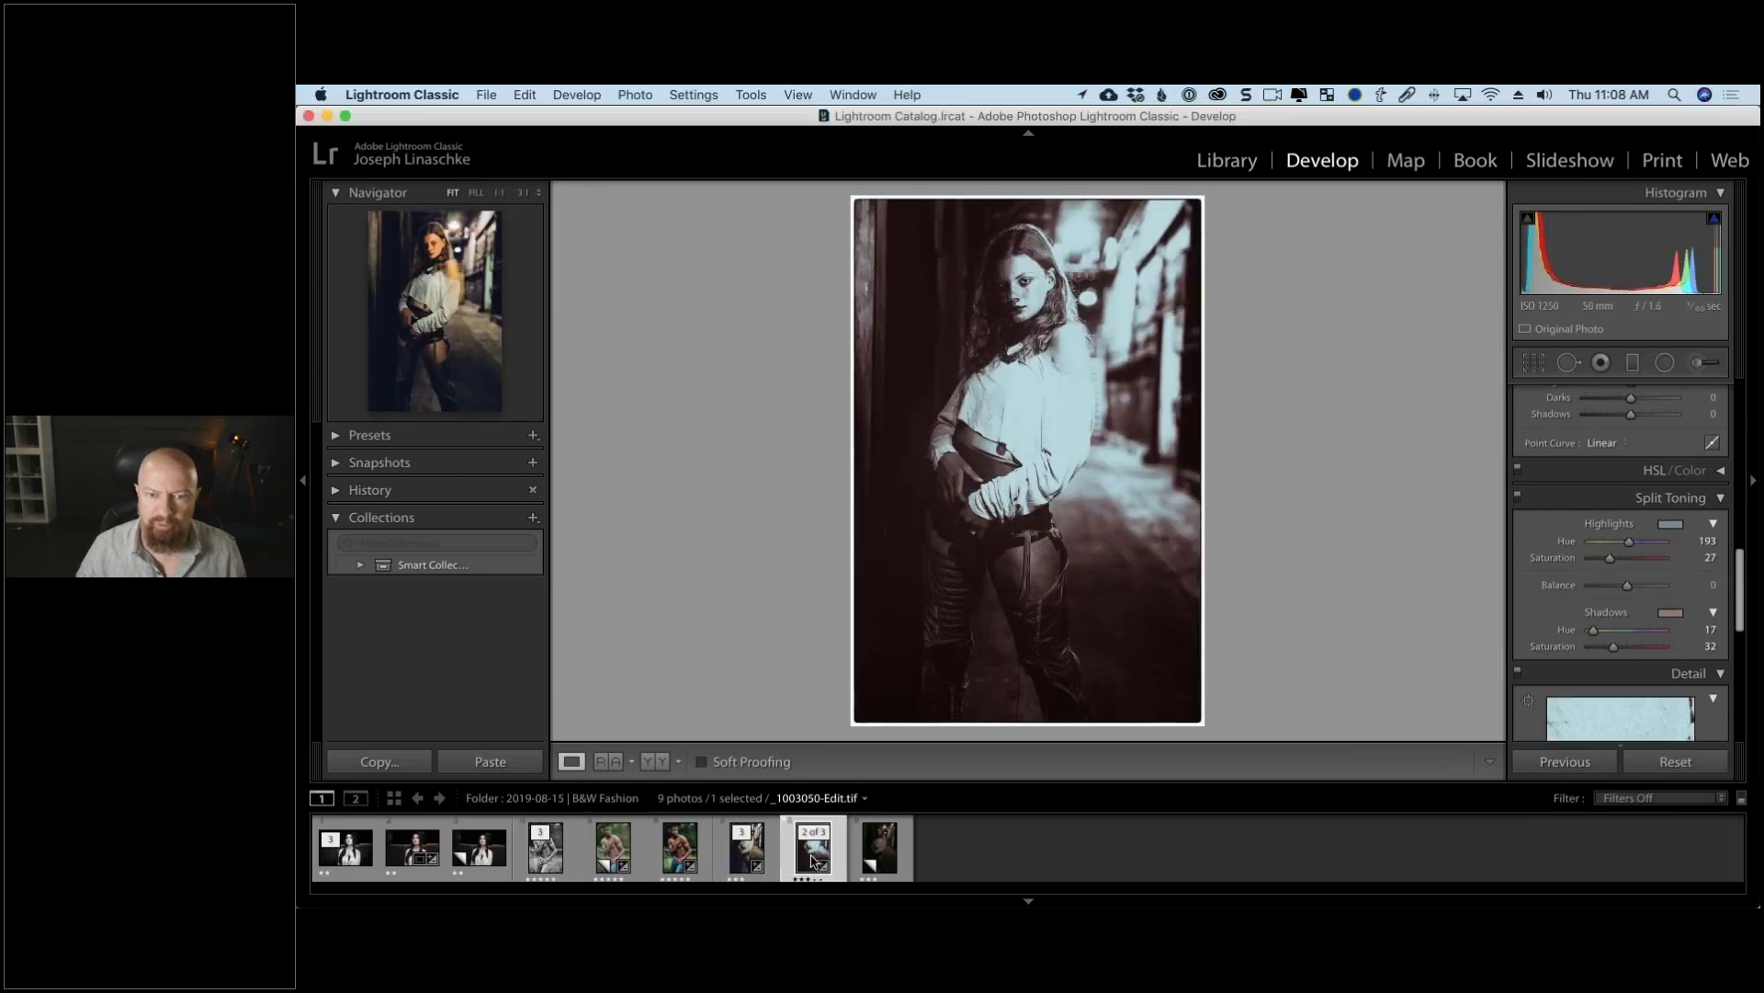
pyautogui.press('Left')
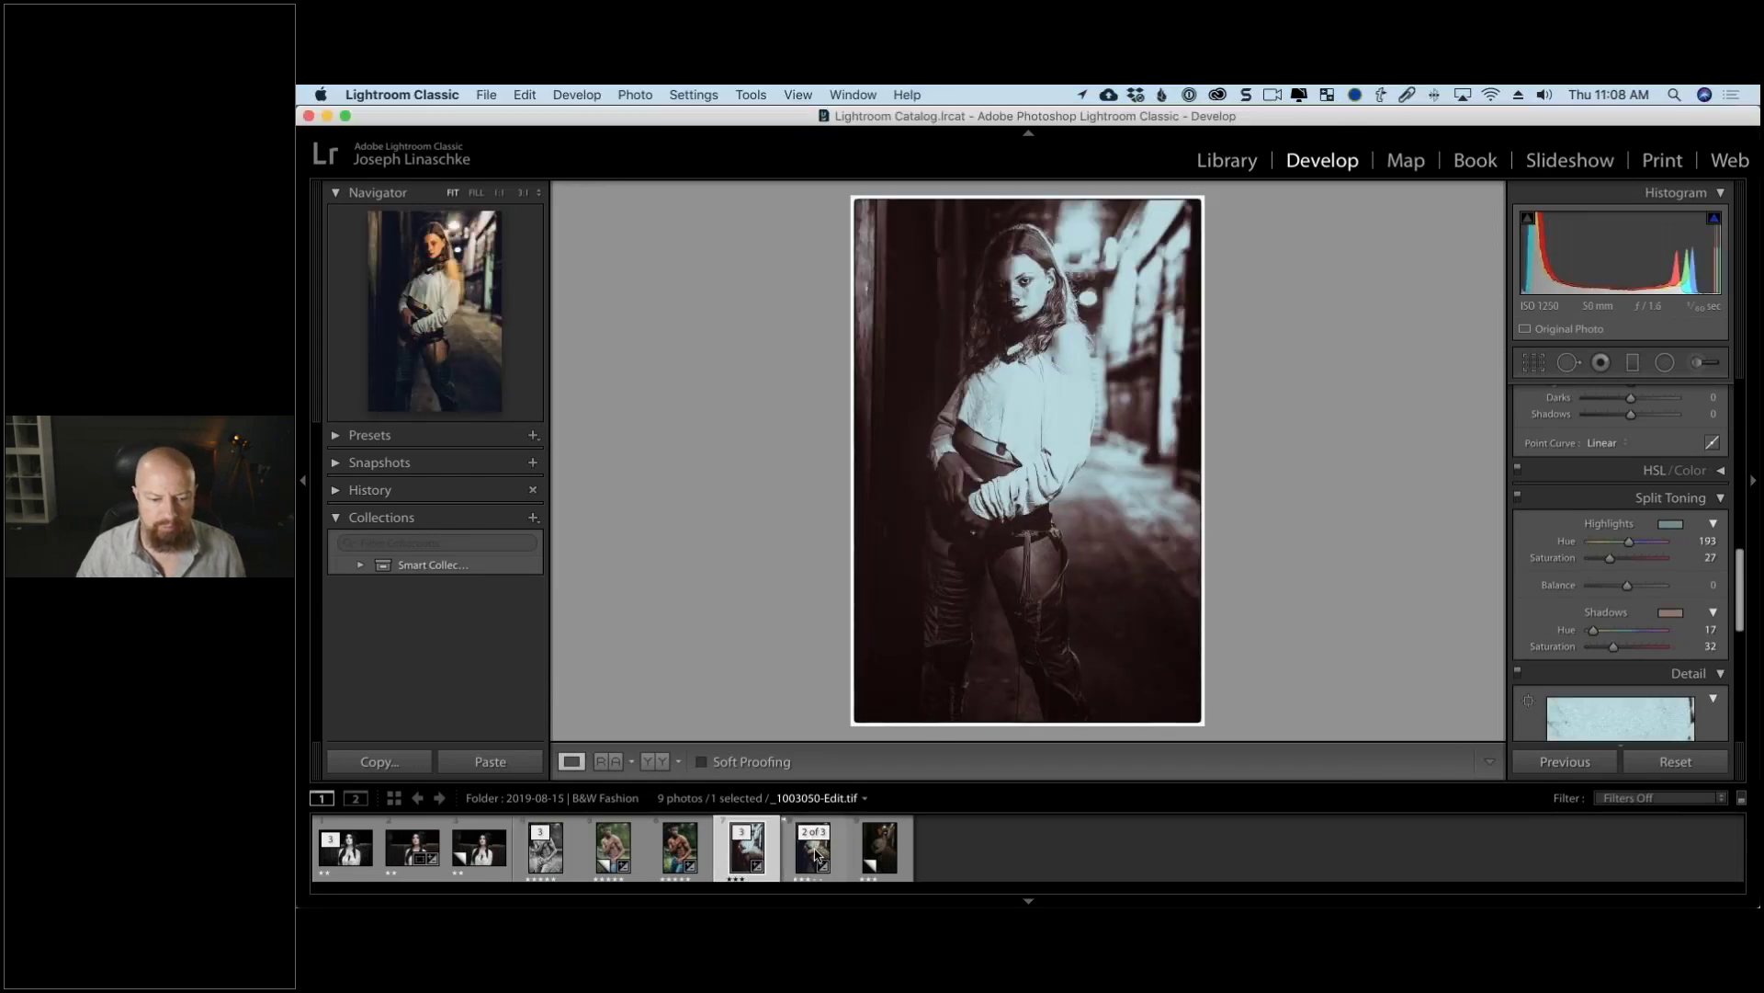
pyautogui.click(813, 853)
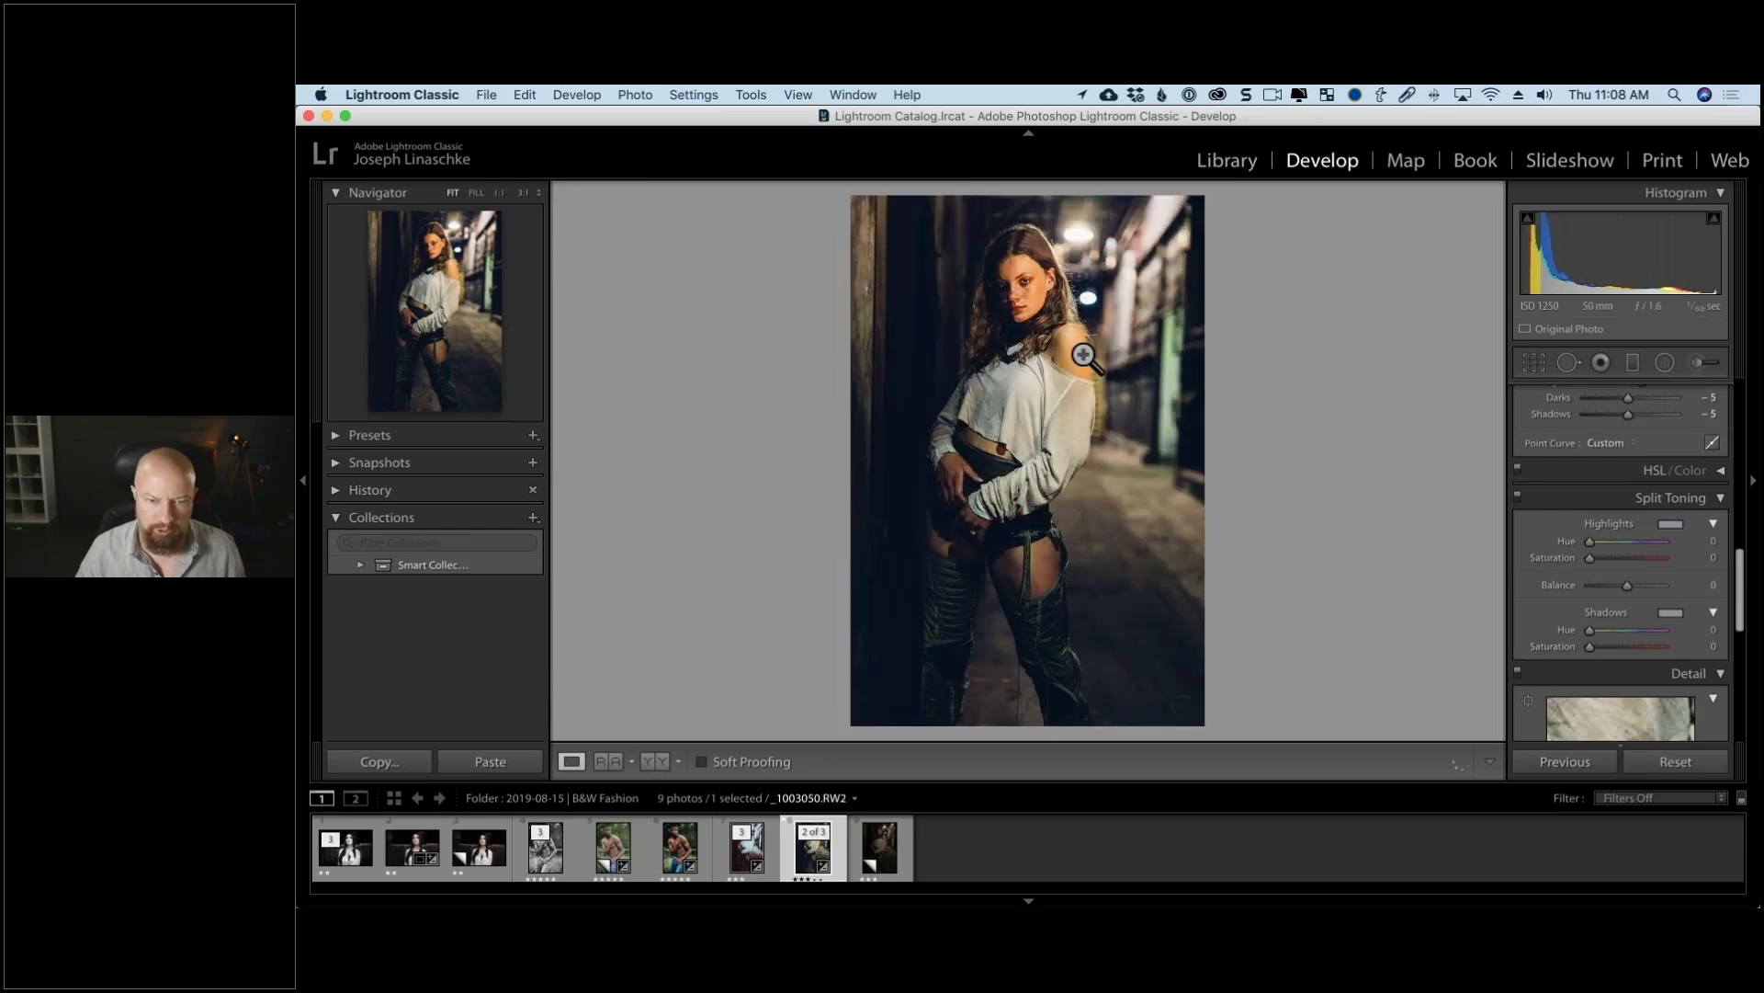
pyautogui.click(1055, 278)
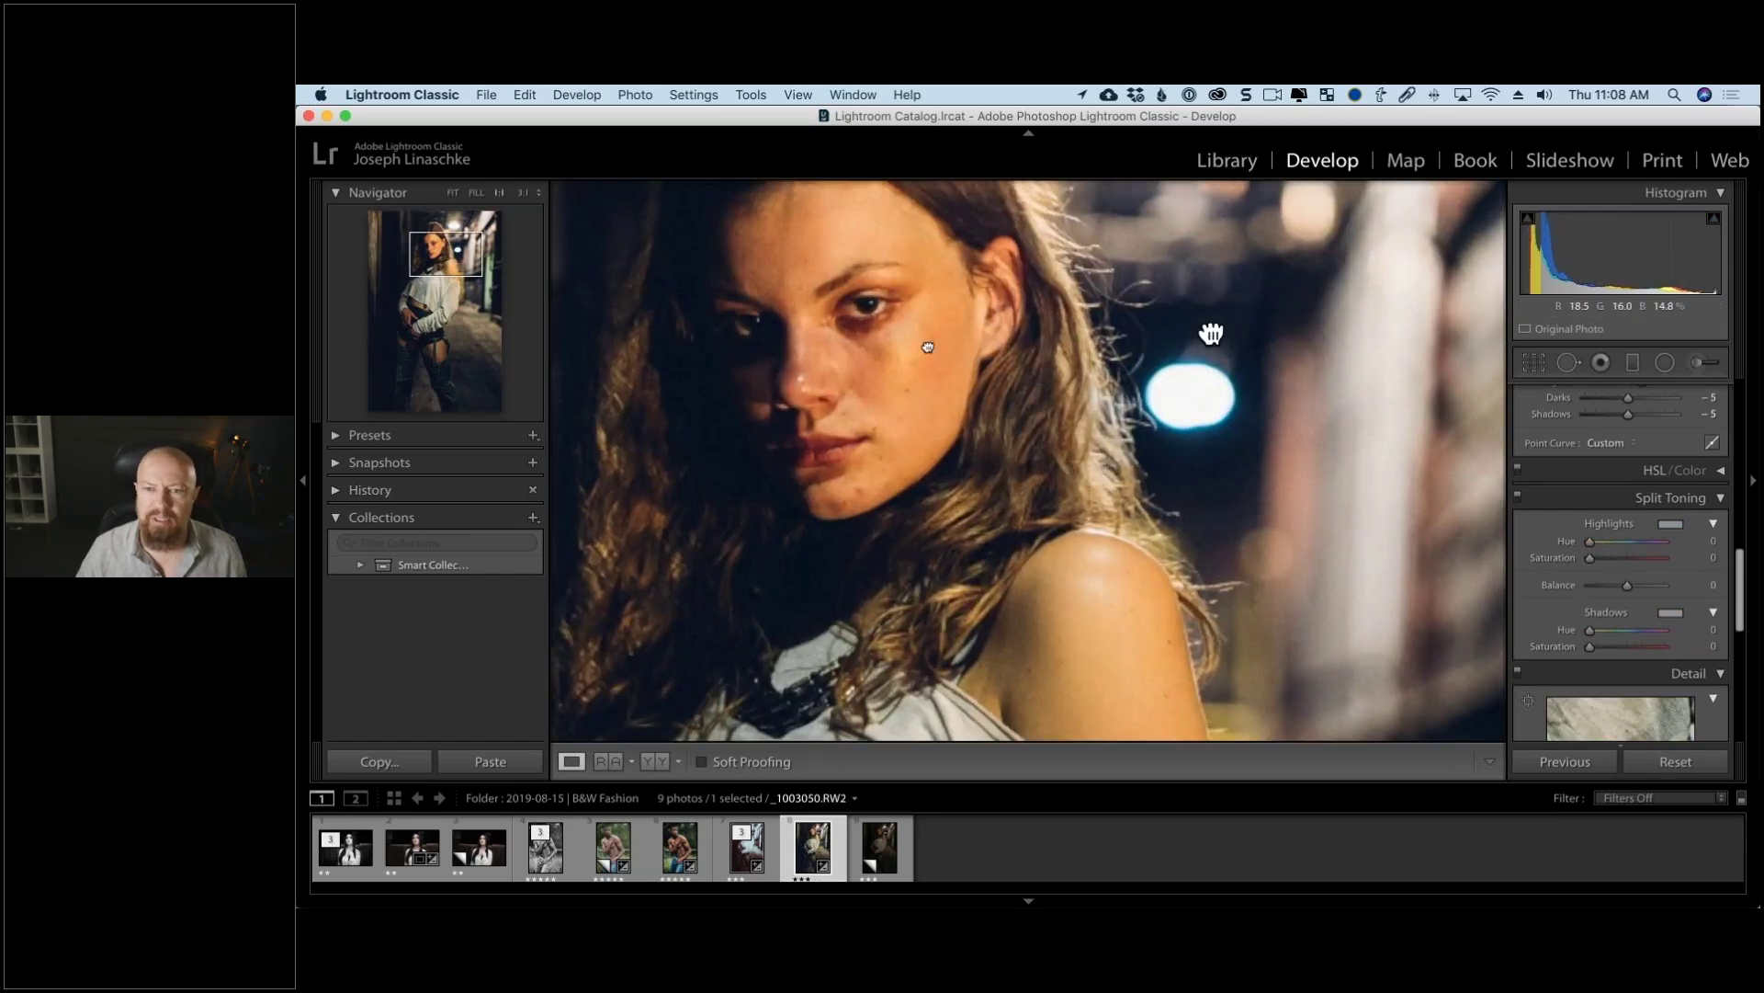
pyautogui.moveTo(877, 311); pyautogui.dragTo(922, 397)
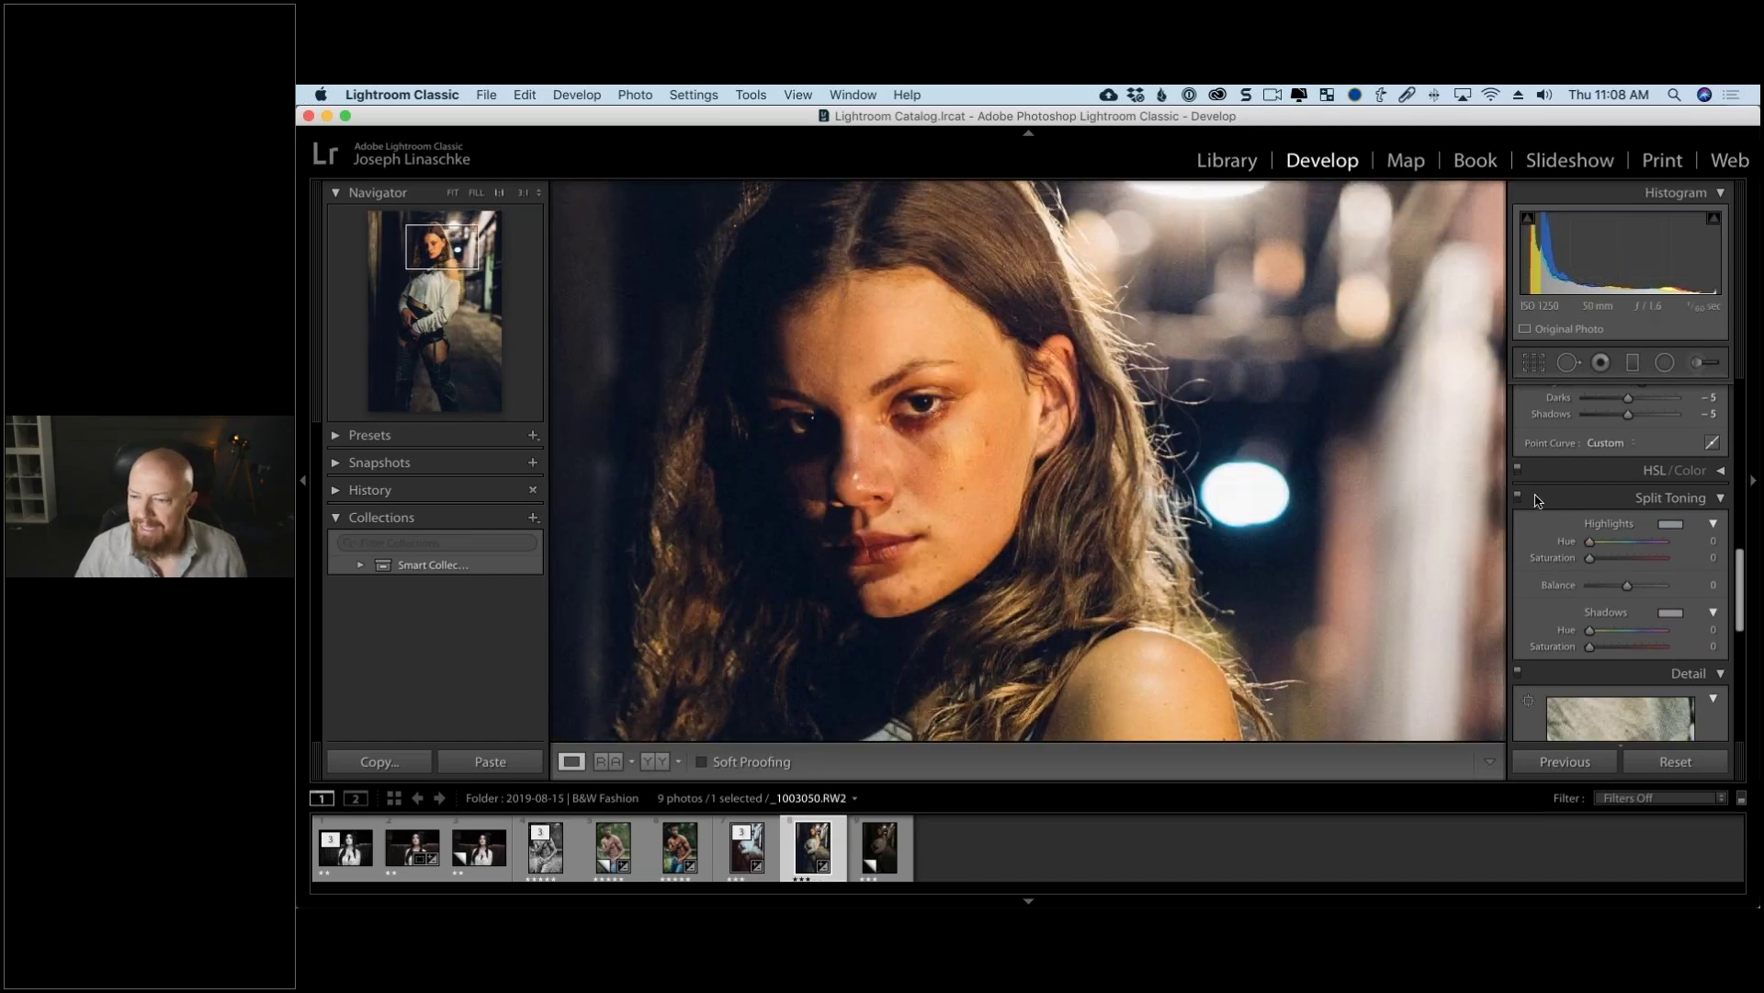
pyautogui.moveTo(1210, 460); pyautogui.dragTo(1288, 472)
# Step: Collapse the Split Toning, Detail, Tone Curve, Basic and Histogram sections of the Develop settings
pyautogui.scroll(-3, 1567, 563)
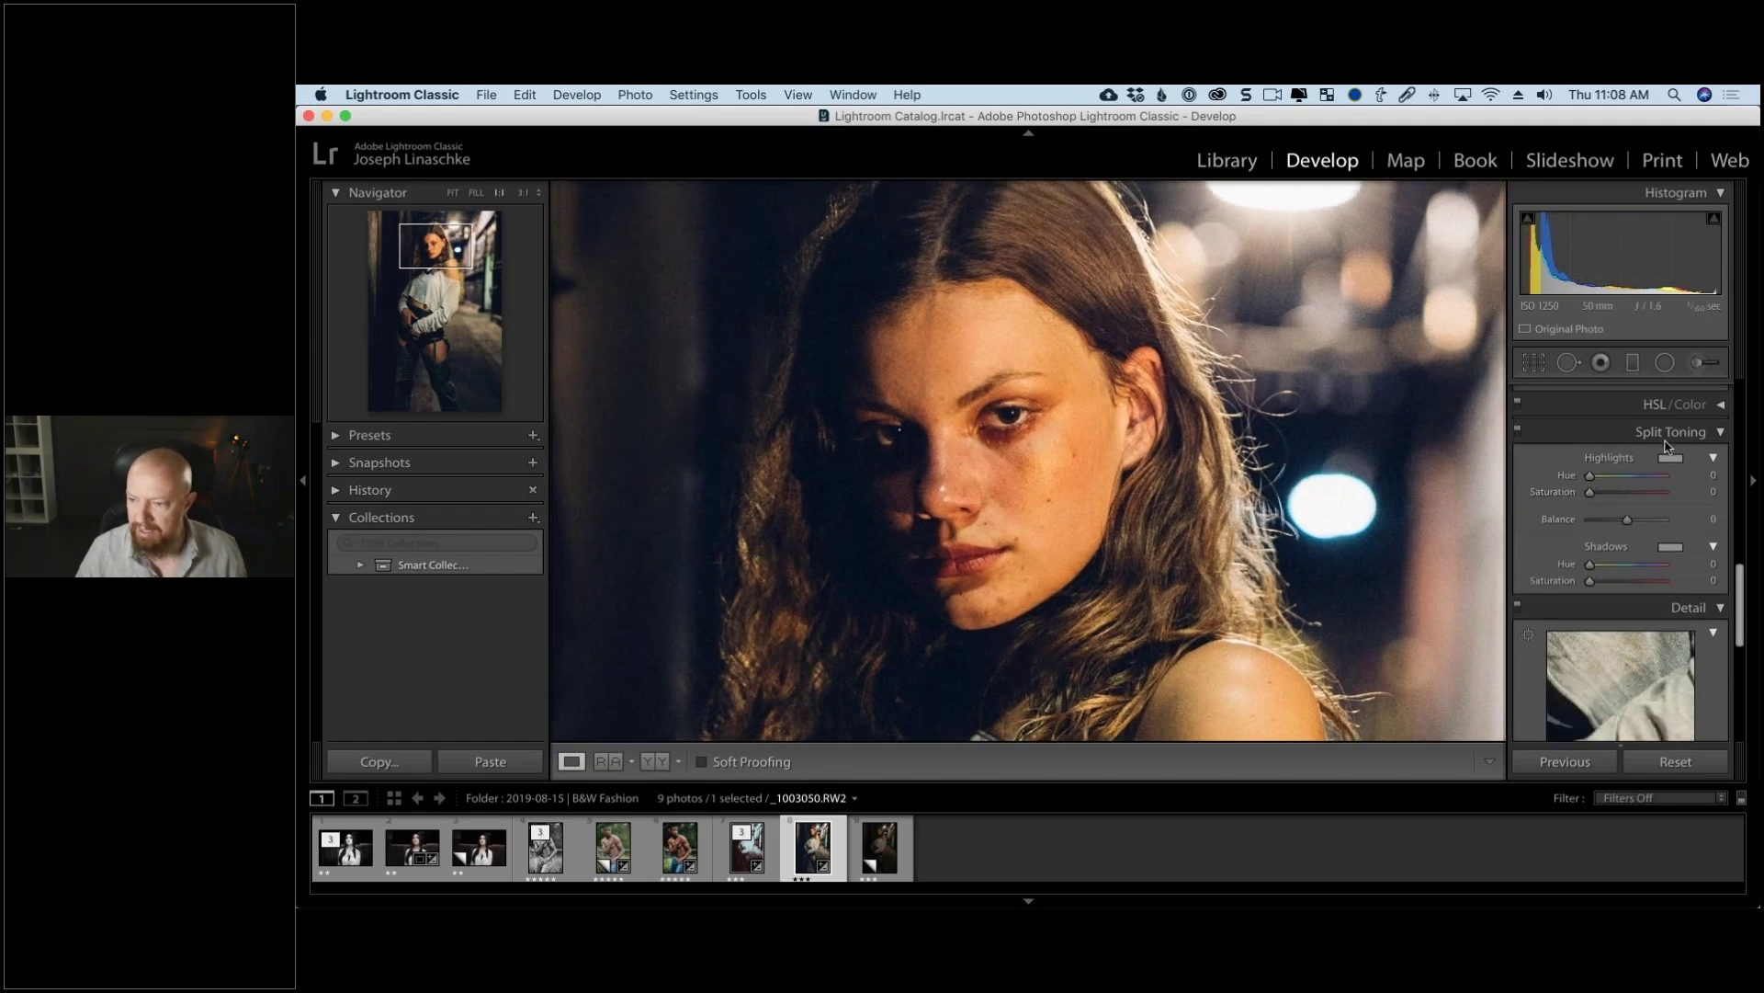
pyautogui.click(1699, 443)
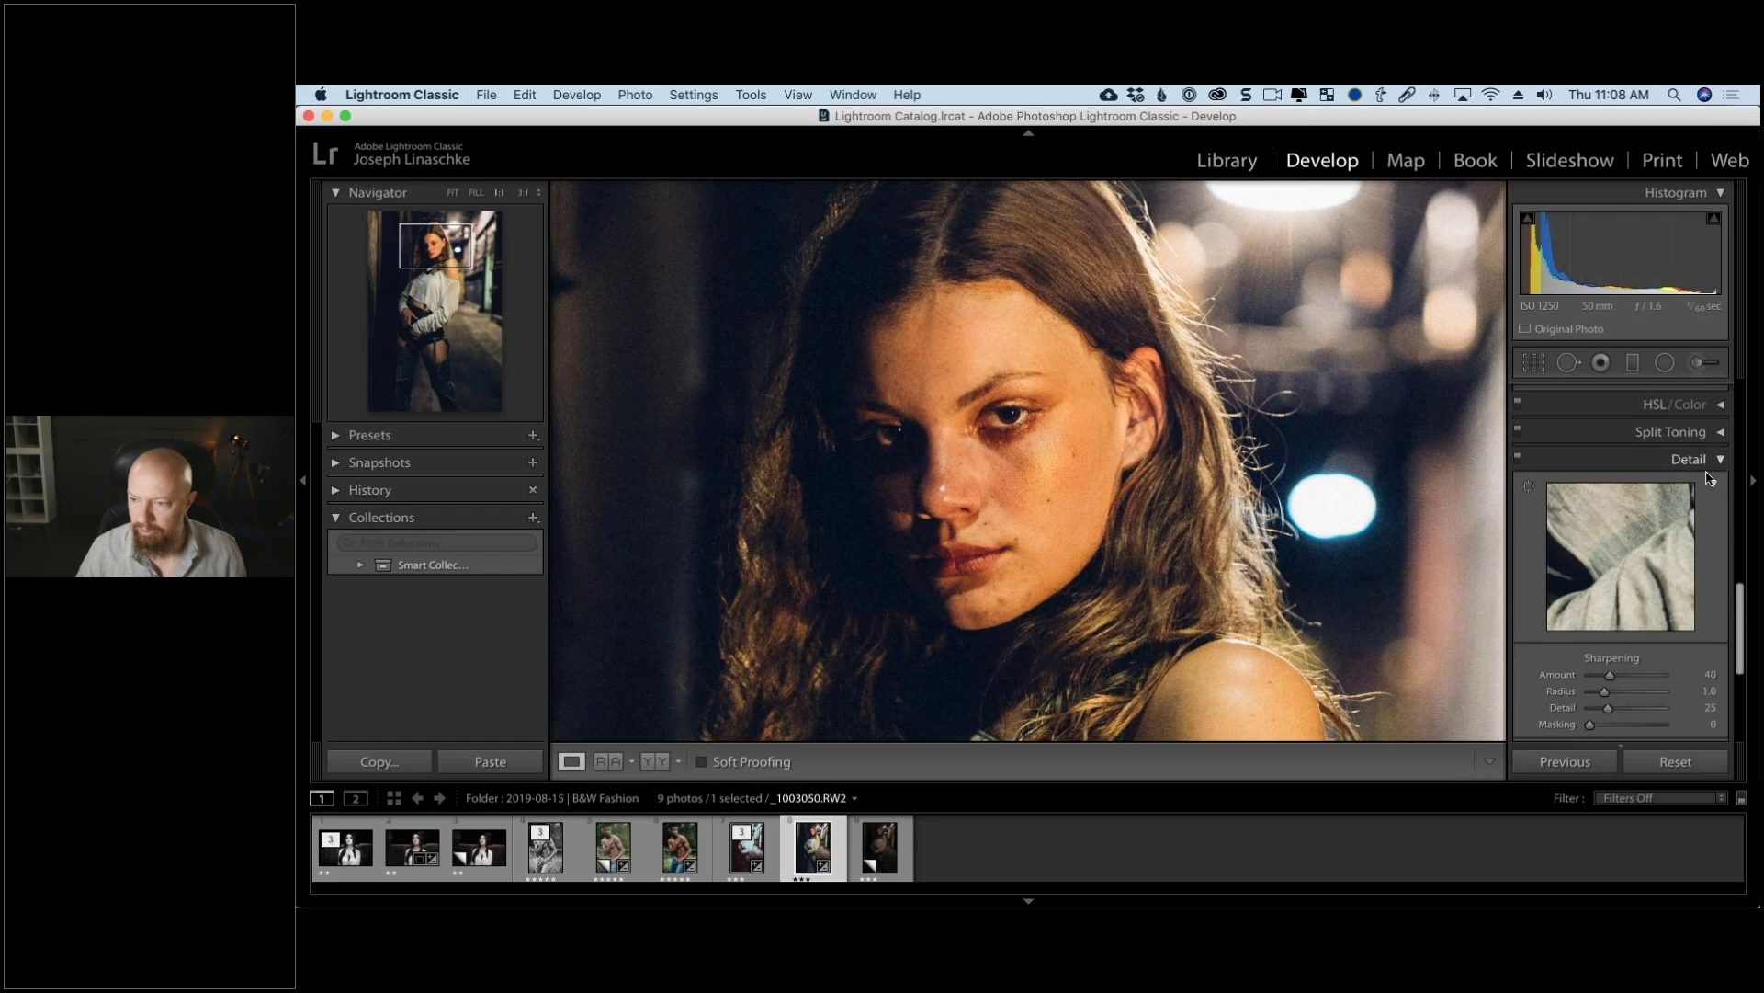
pyautogui.click(1699, 459)
pyautogui.scroll(10, 1701, 504)
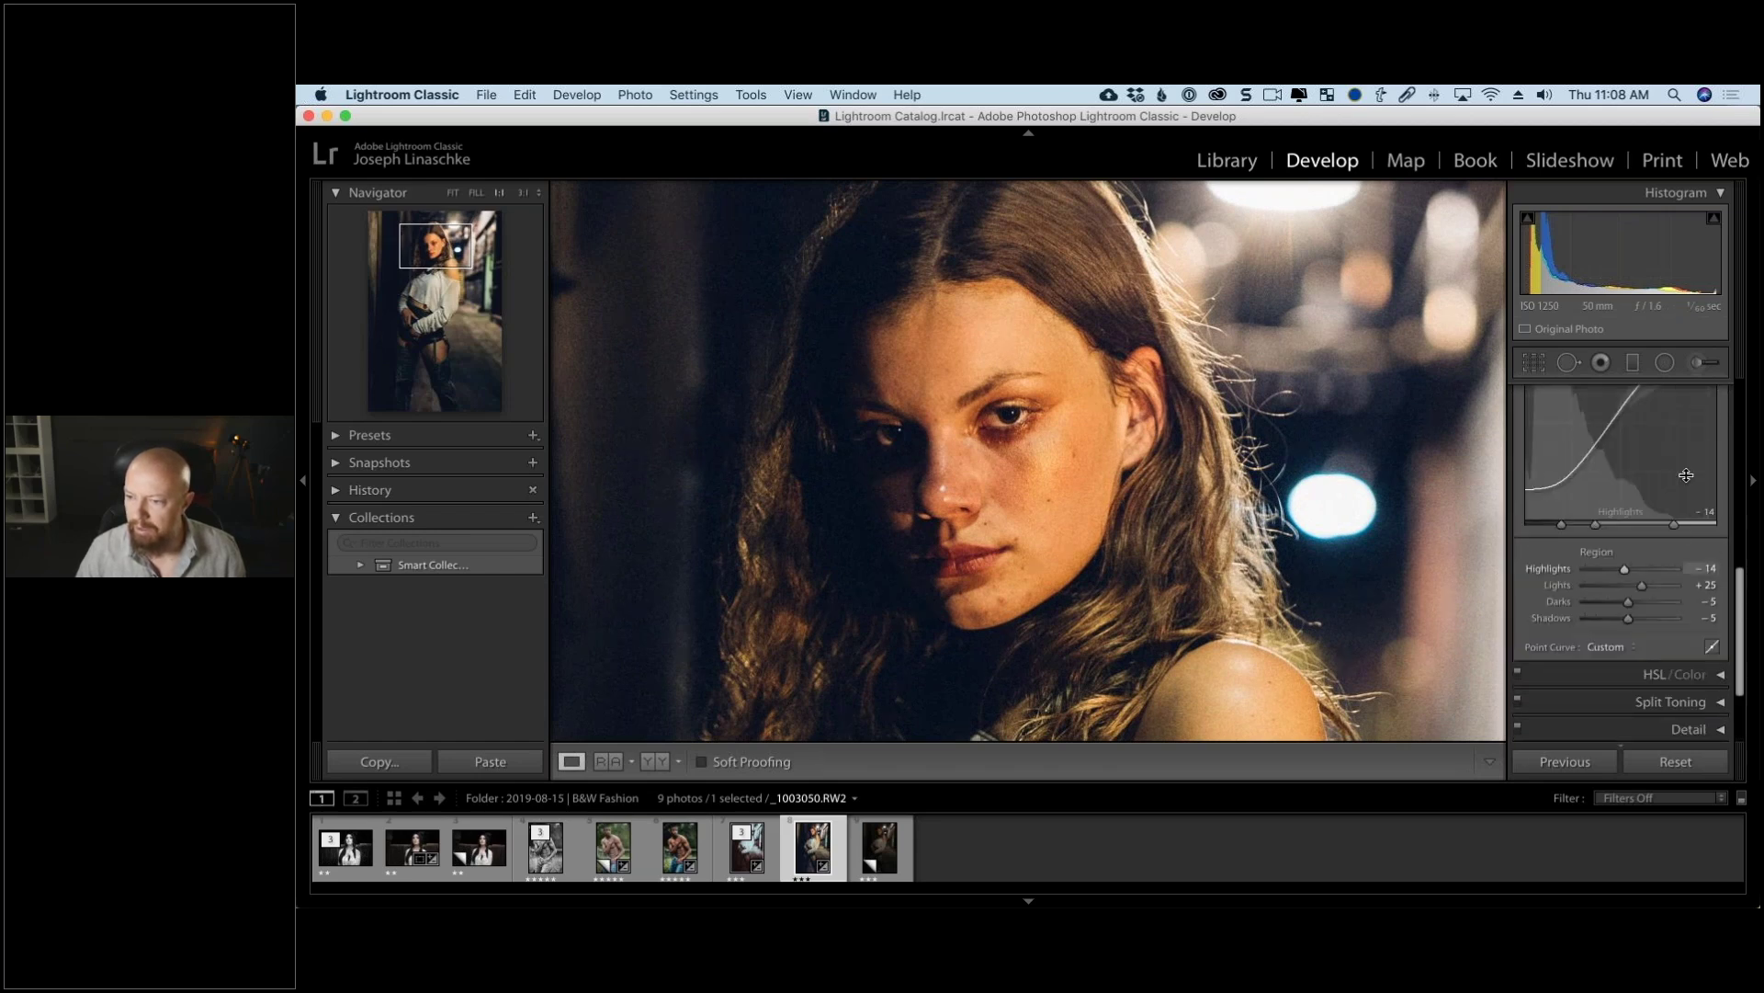
pyautogui.click(1721, 525)
pyautogui.scroll(5, 1654, 496)
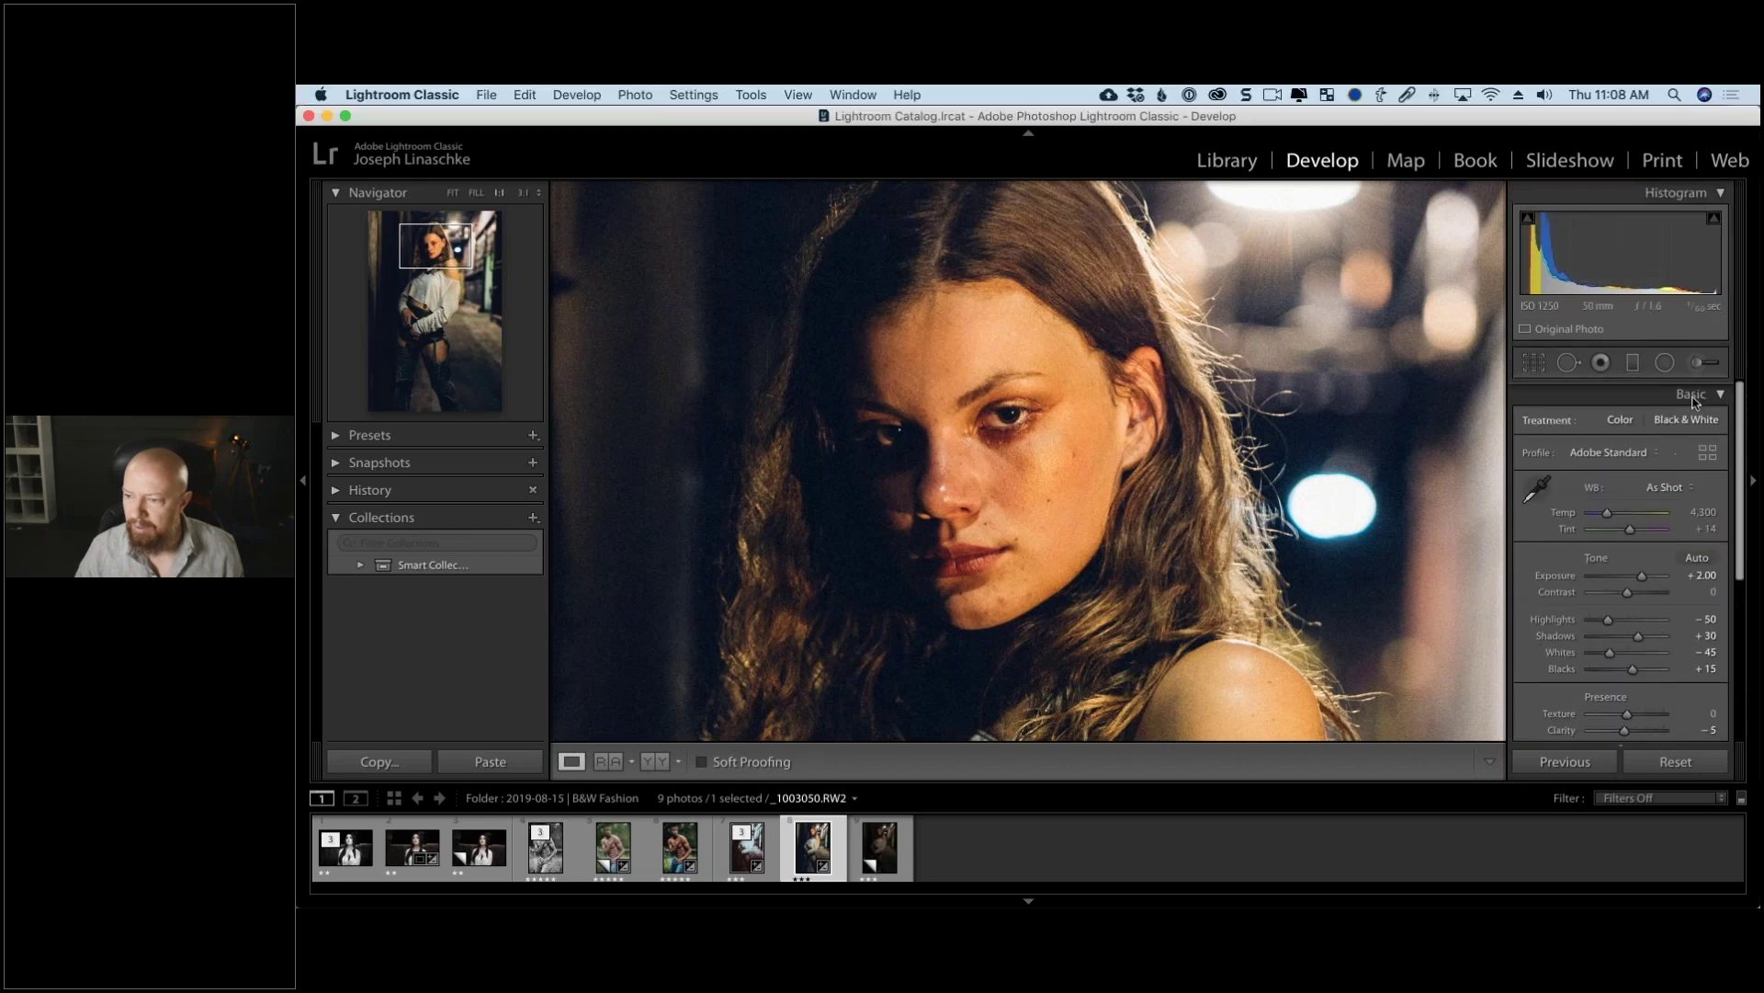
pyautogui.click(1636, 392)
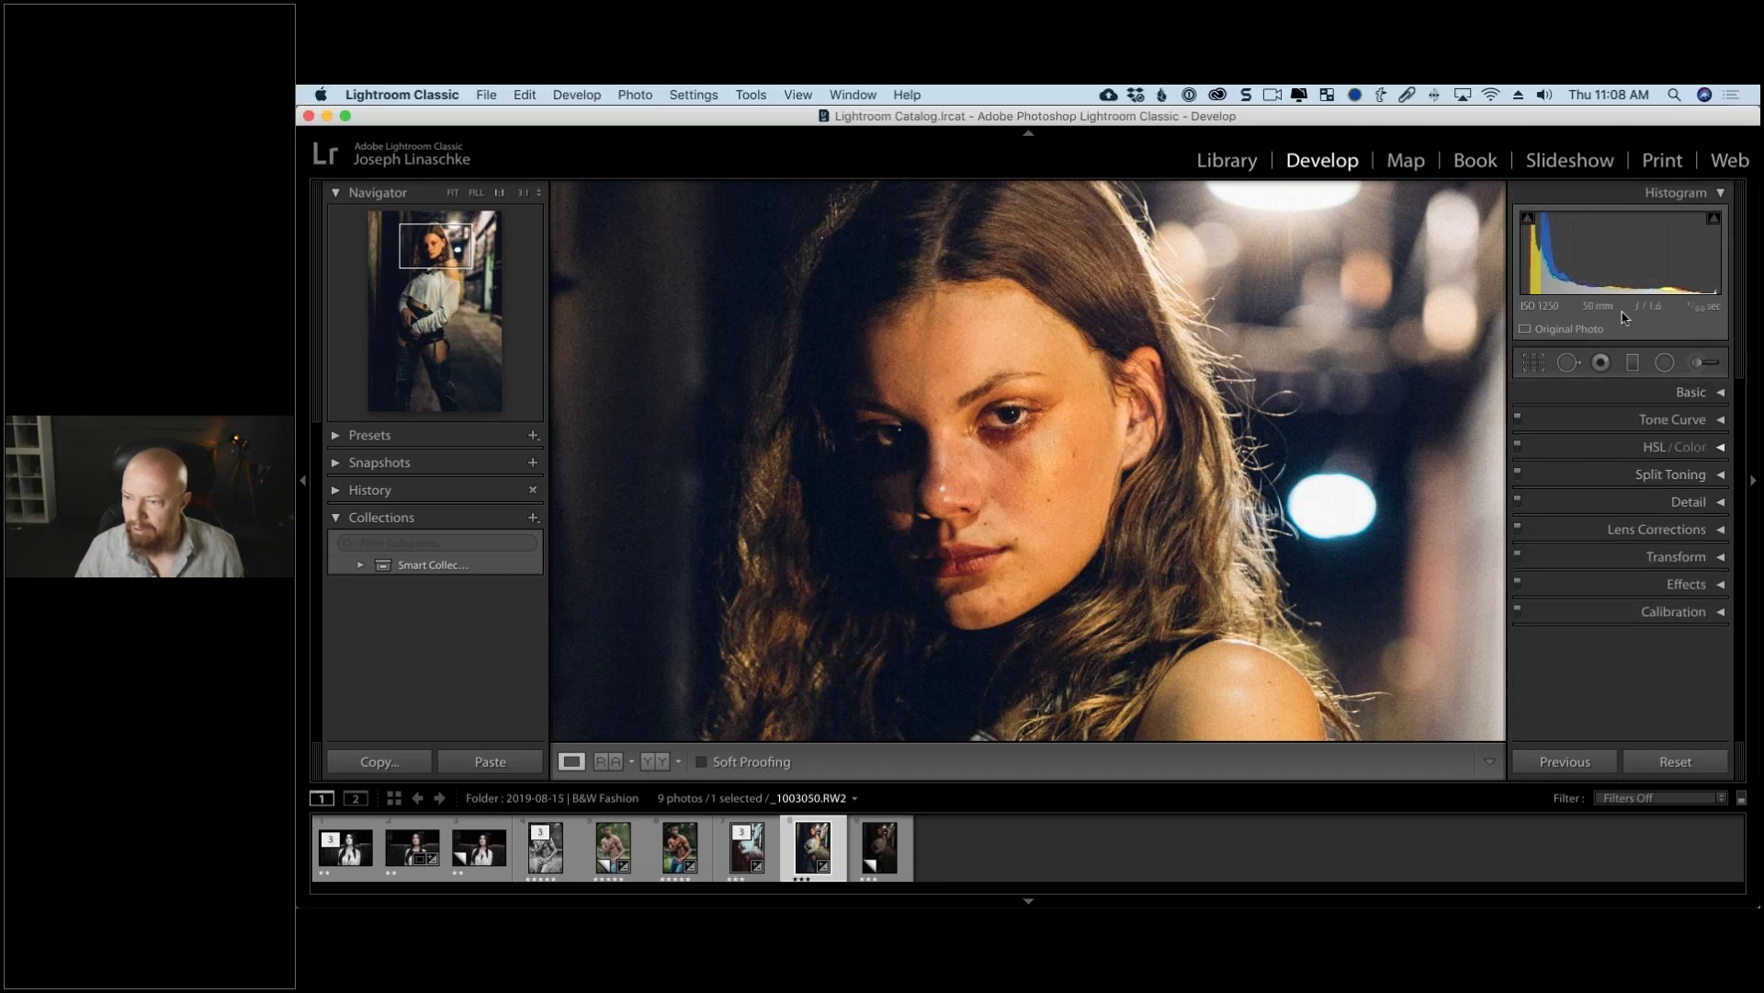
pyautogui.click(1693, 193)
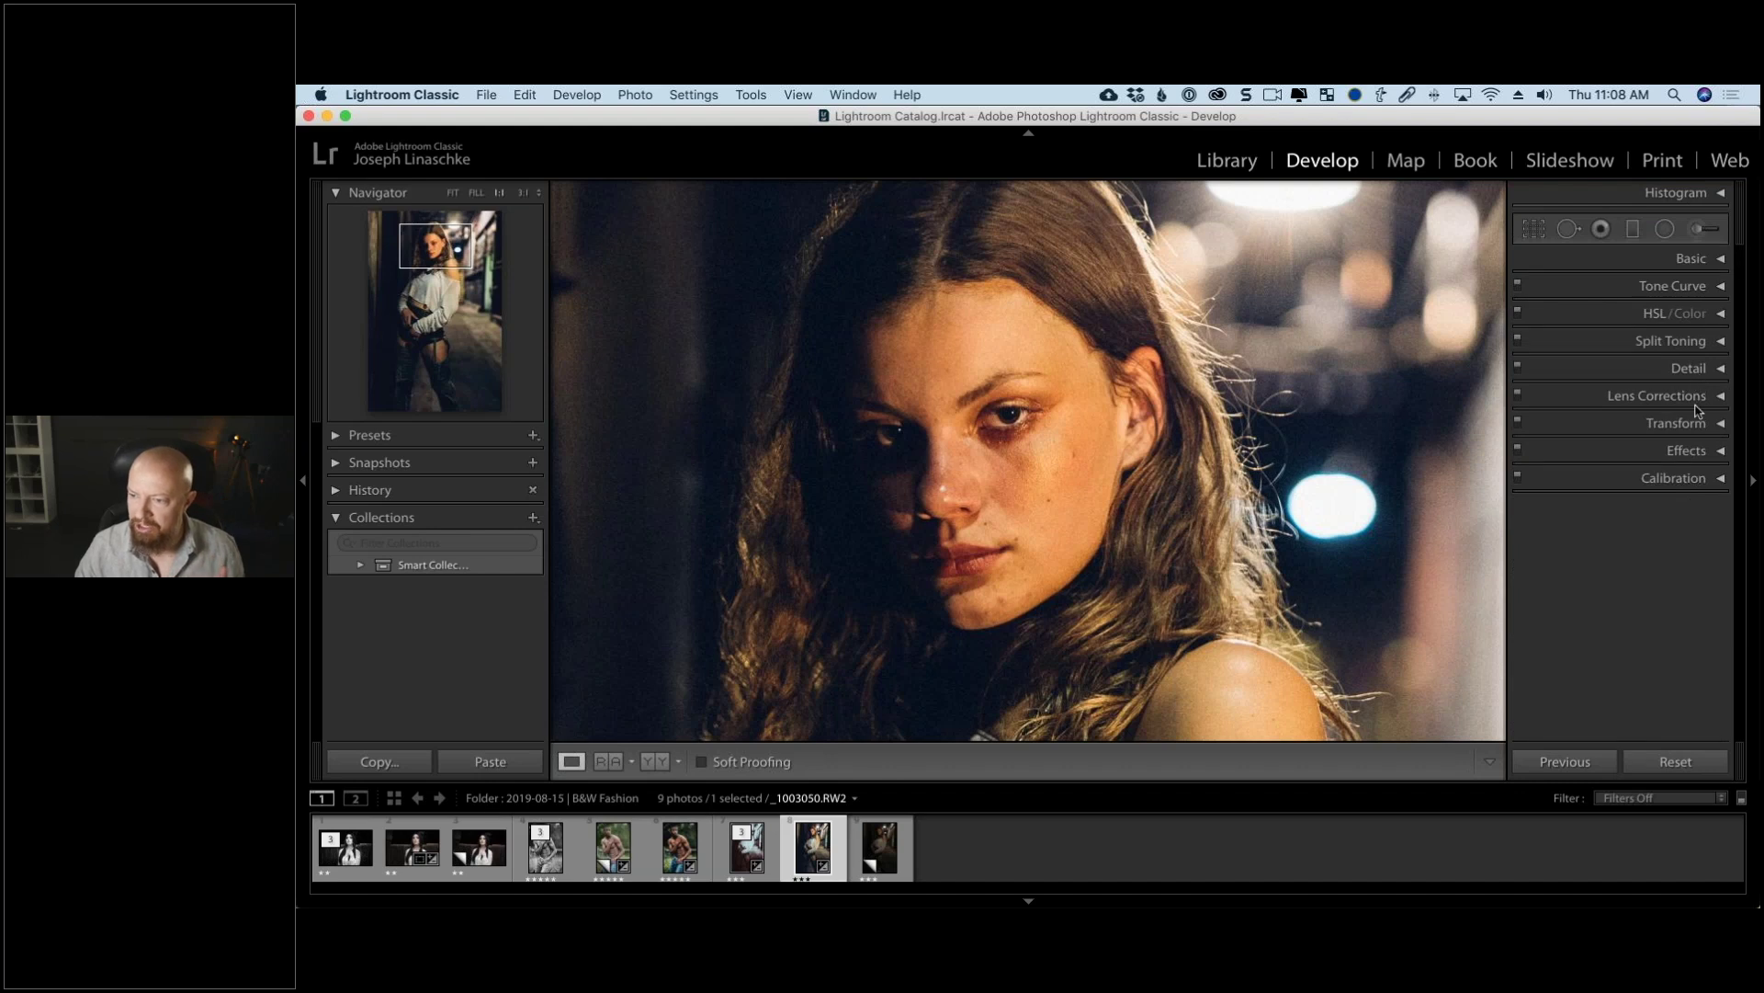
# Step: Expand the Effects and Detail settings and set the photo's sharpening amount to 102
pyautogui.click(1683, 458)
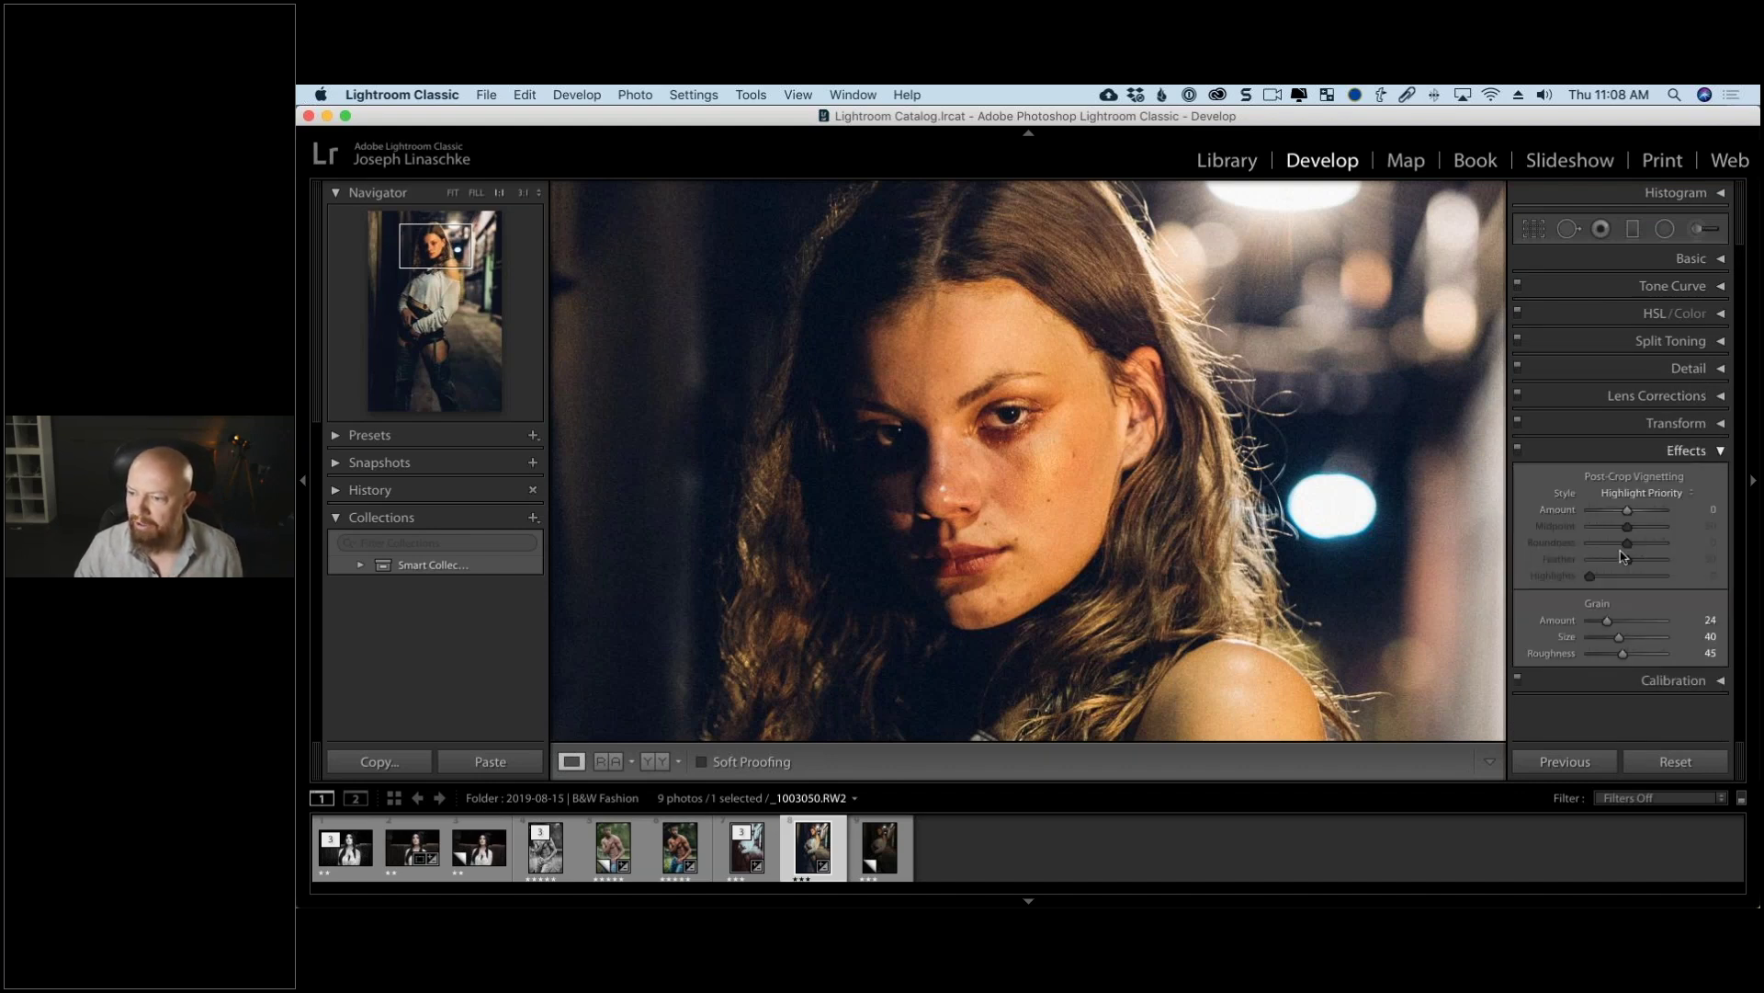
pyautogui.click(1687, 368)
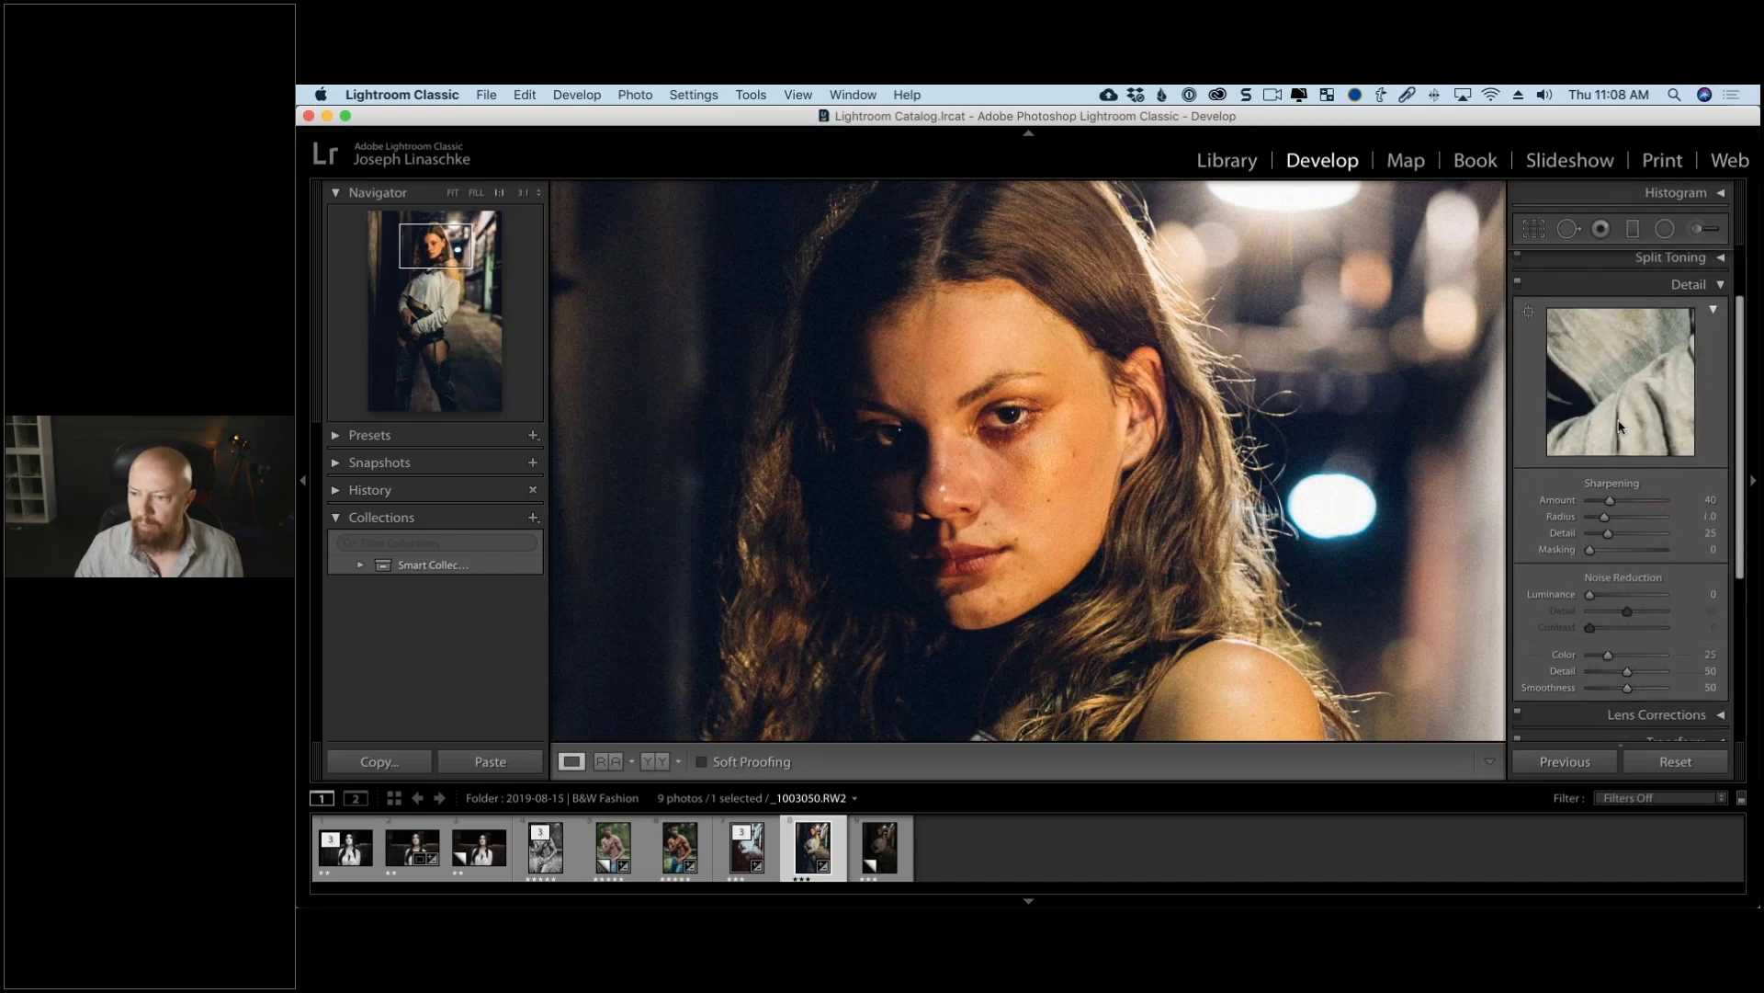
pyautogui.scroll(-5, 1599, 601)
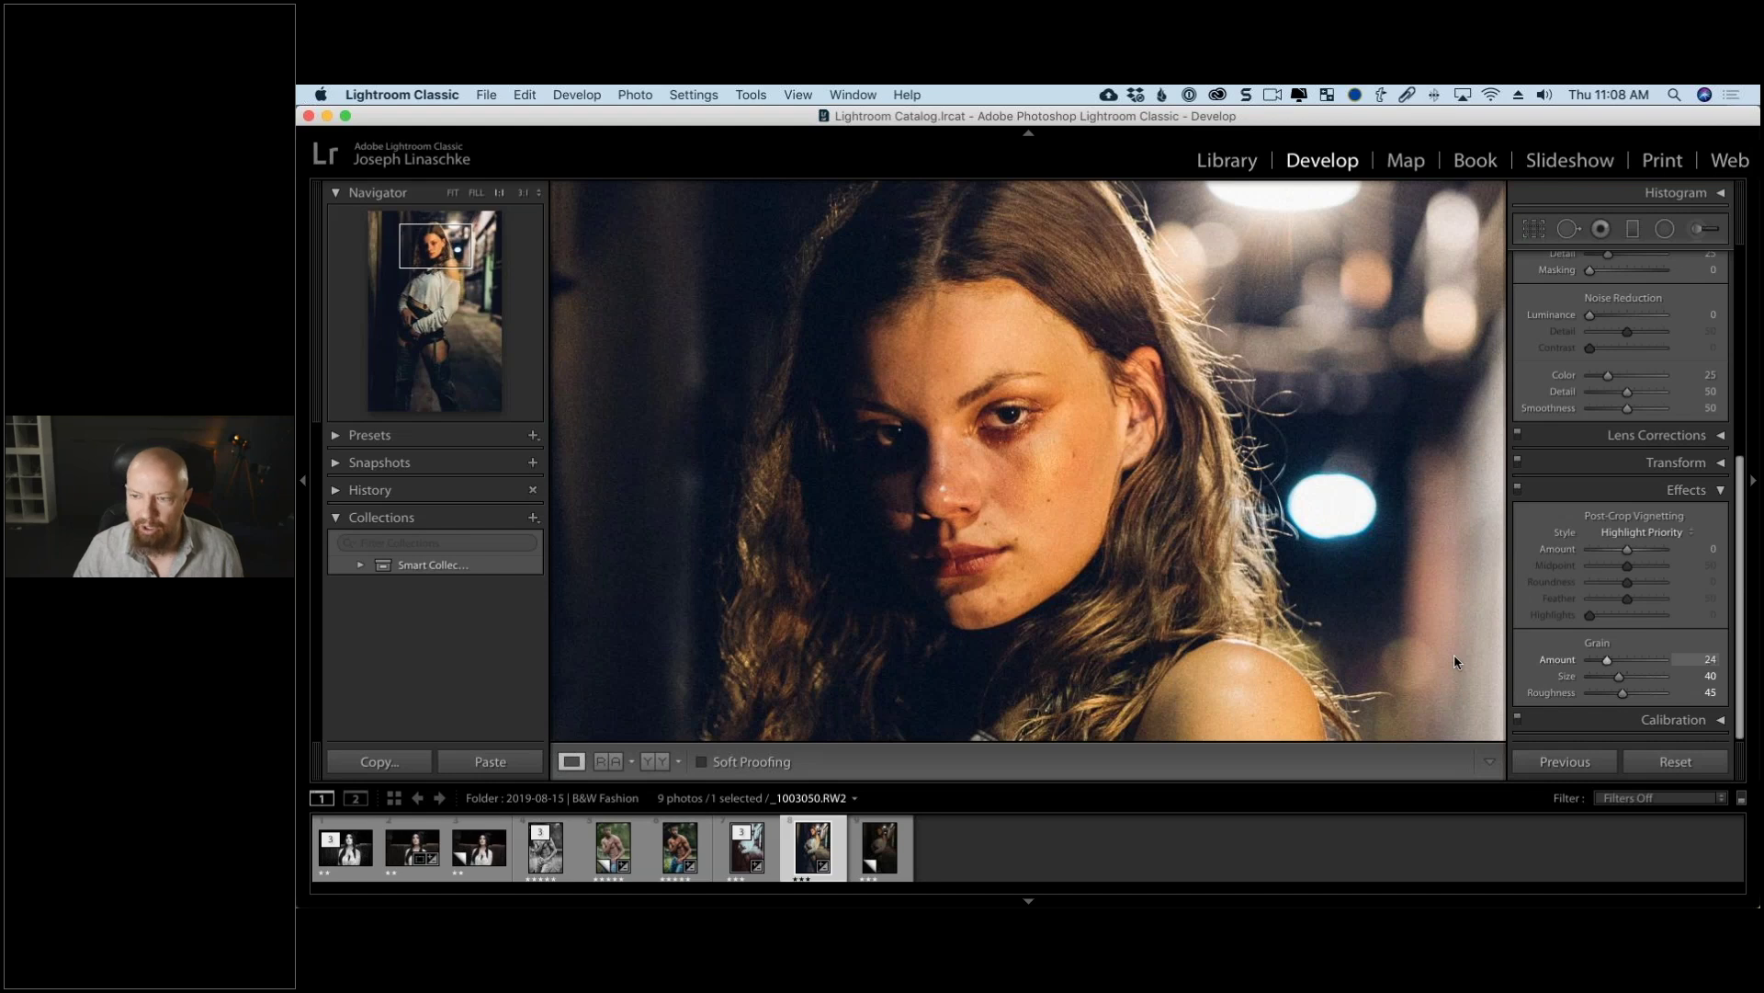
pyautogui.scroll(3, 1603, 409)
pyautogui.moveTo(1609, 375); pyautogui.dragTo(1641, 380)
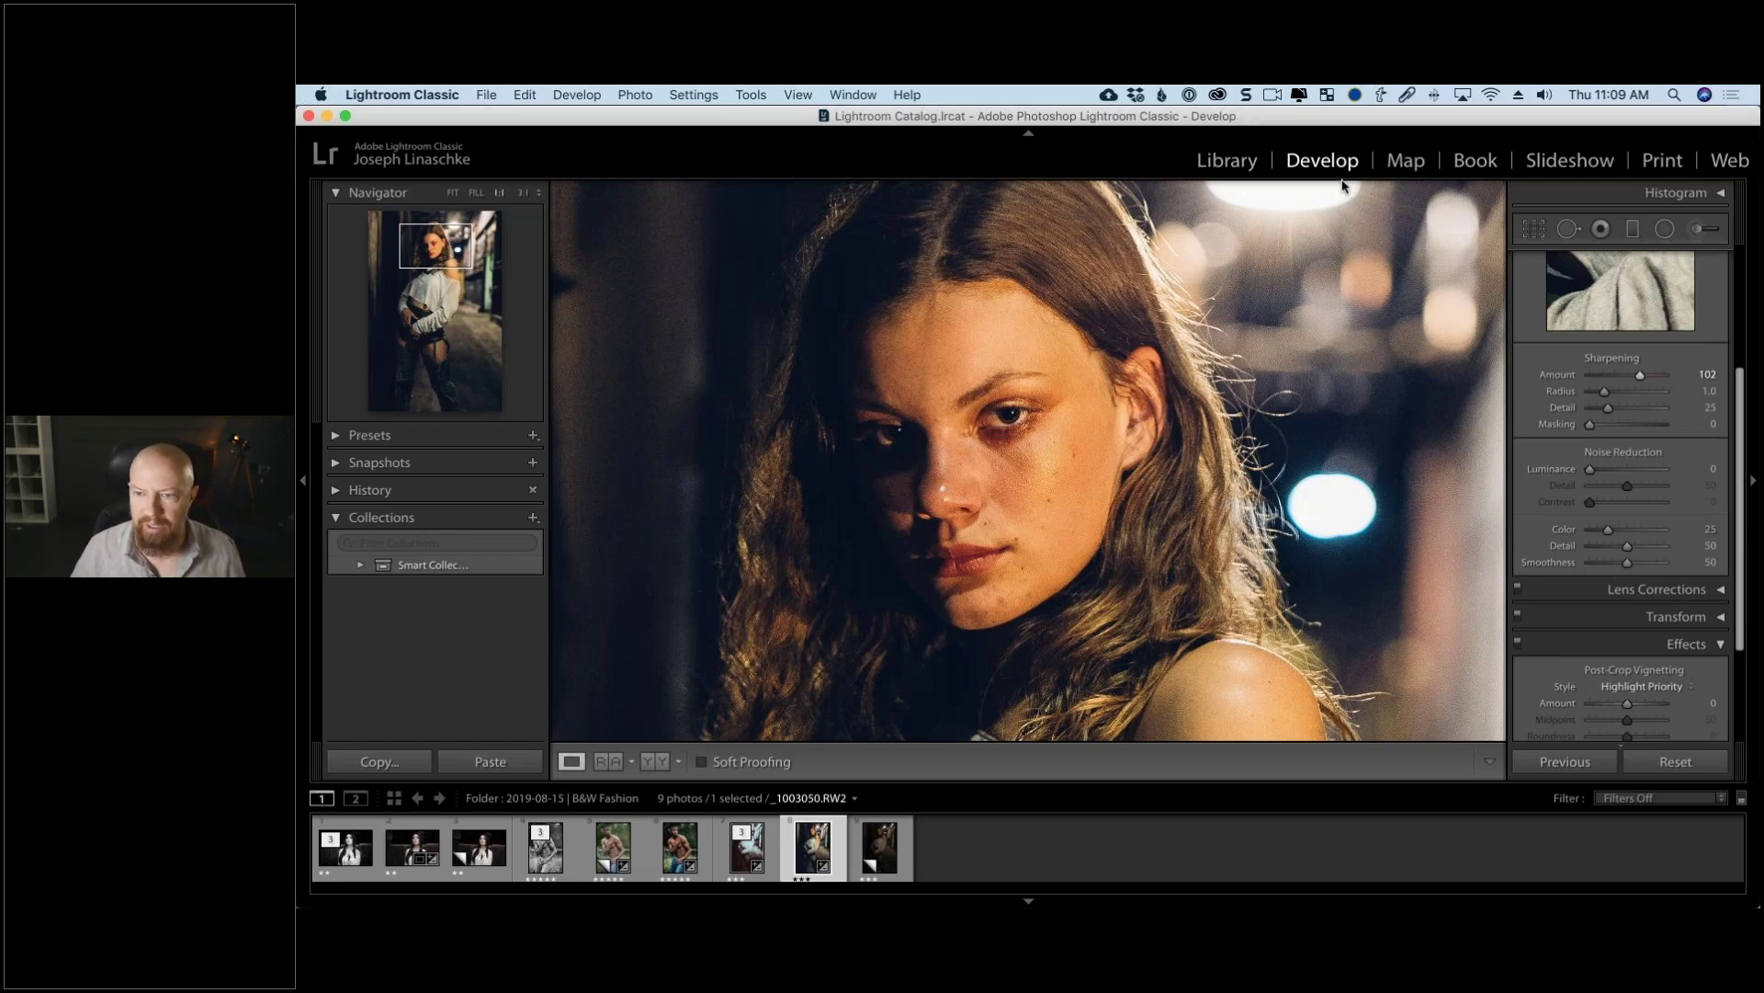
# Step: Set the sharpening amount to 0, and try luminance noise reduction at 25 before resetting it
pyautogui.press('super+equal')
pyautogui.press('super+equal')
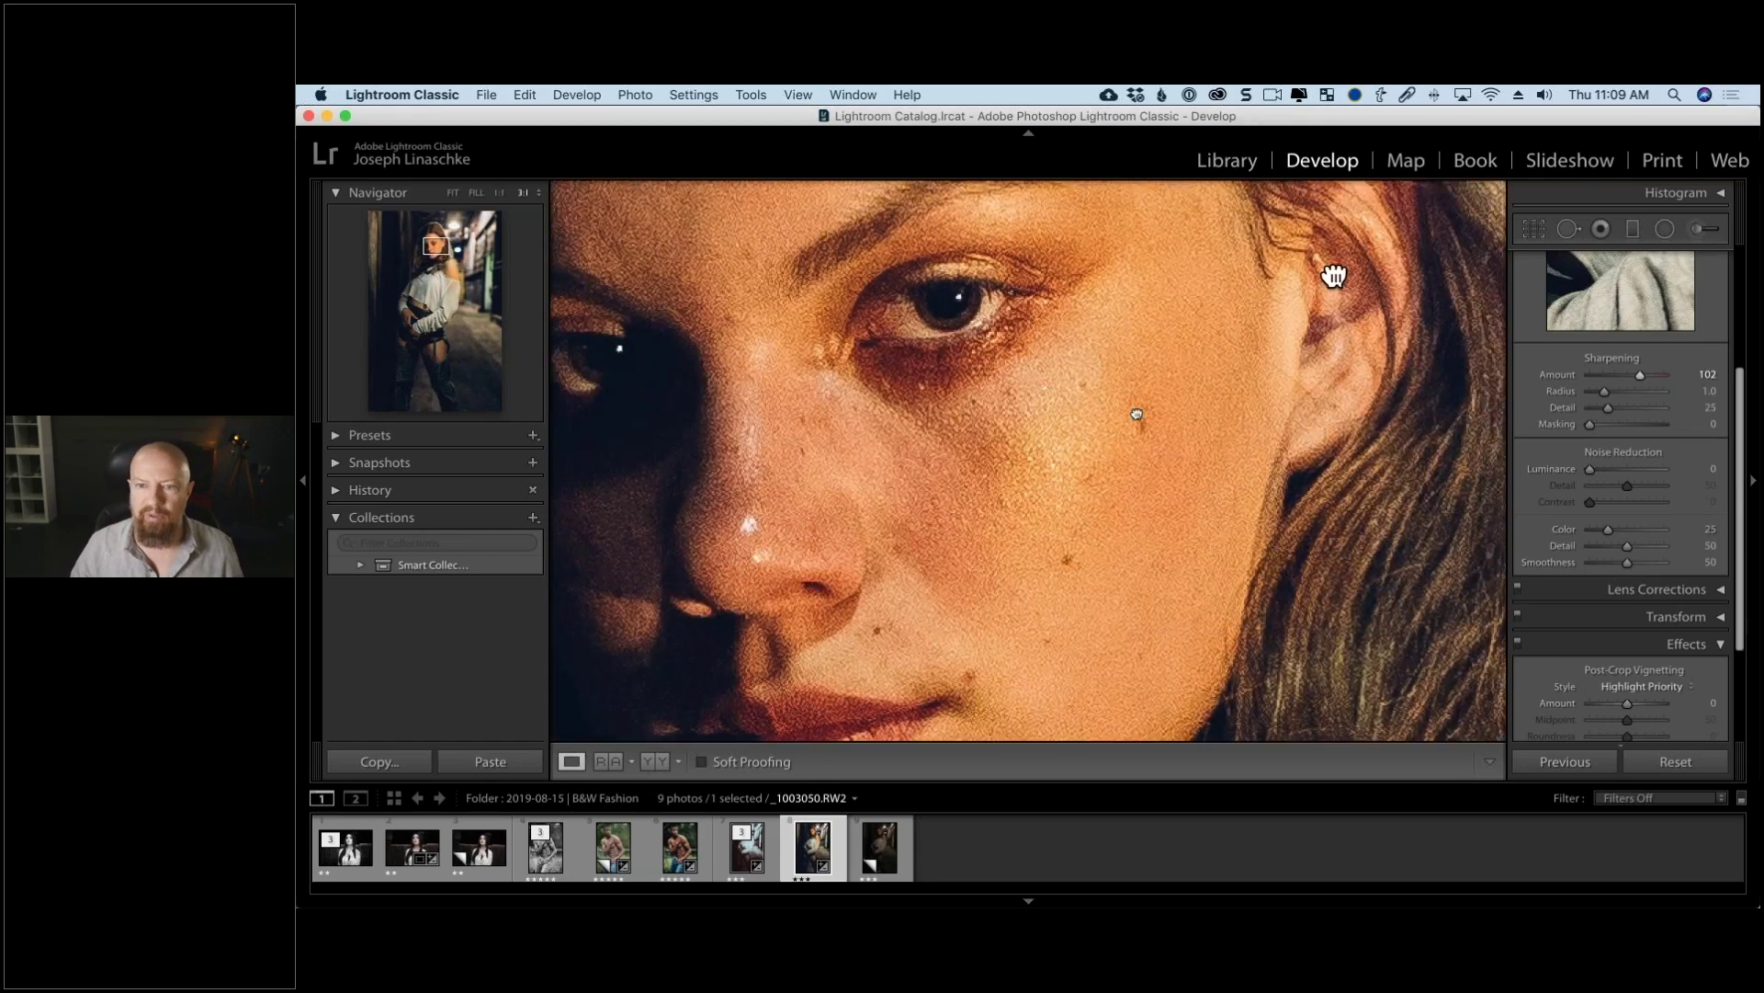
pyautogui.moveTo(1219, 340); pyautogui.dragTo(949, 422)
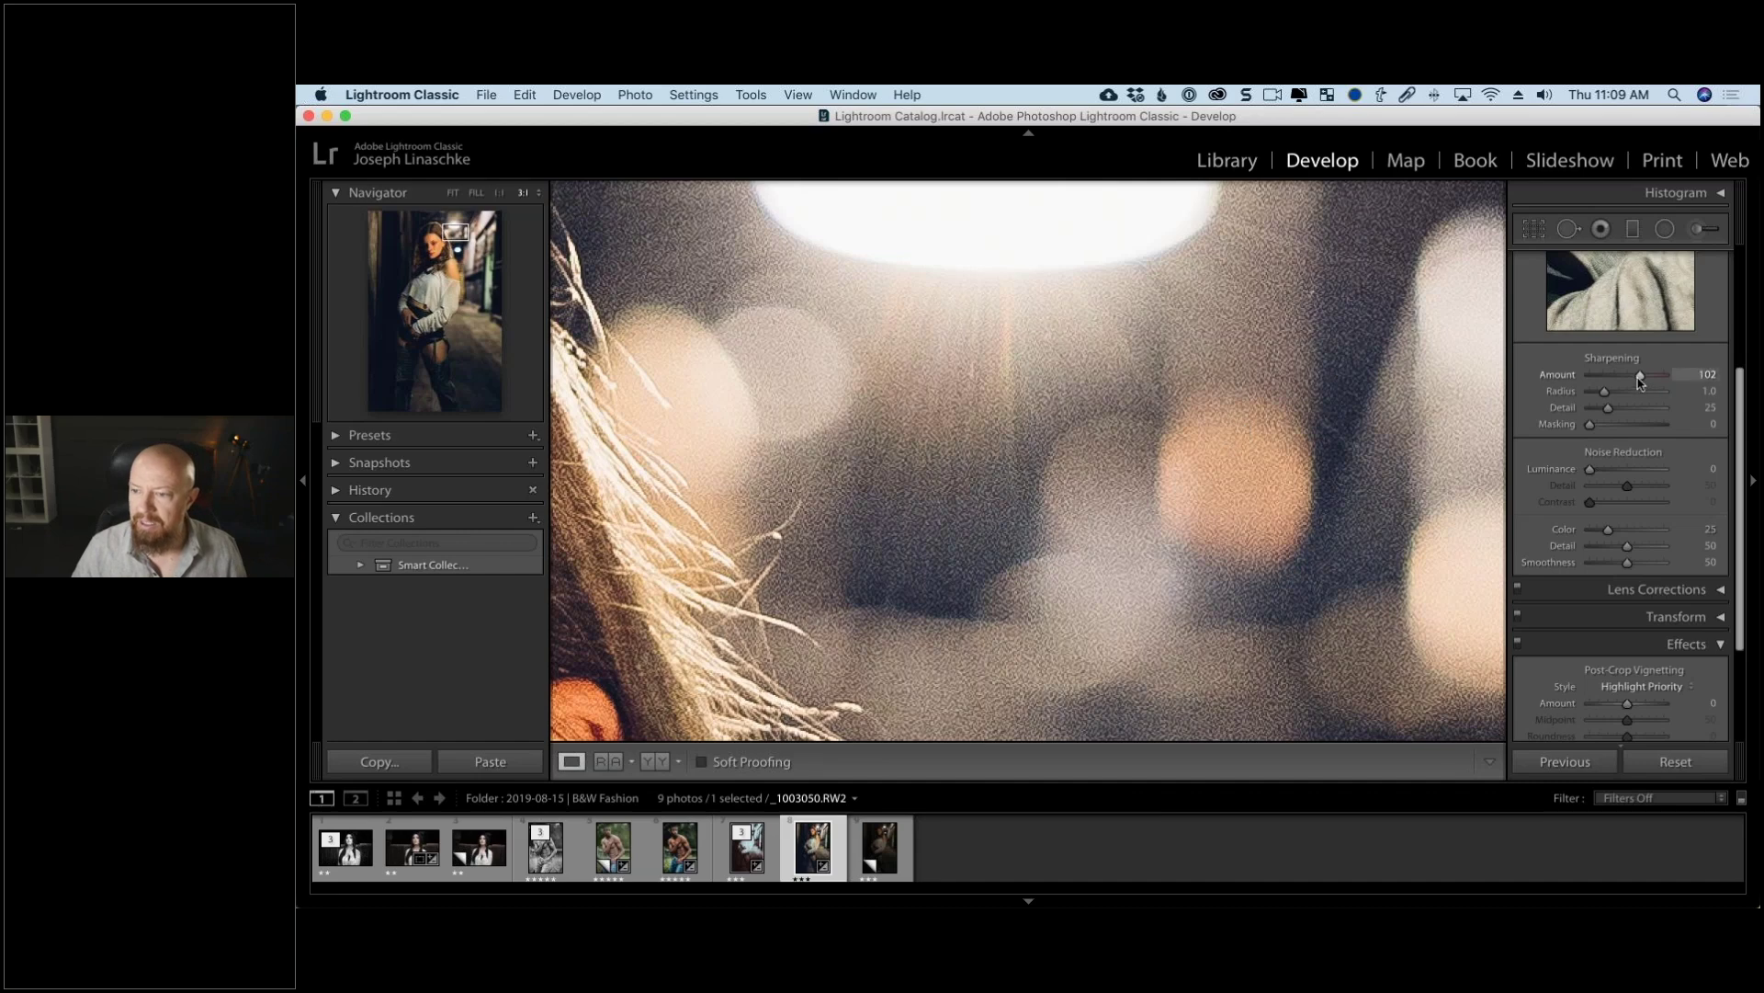
pyautogui.moveTo(1642, 381); pyautogui.dragTo(1588, 379)
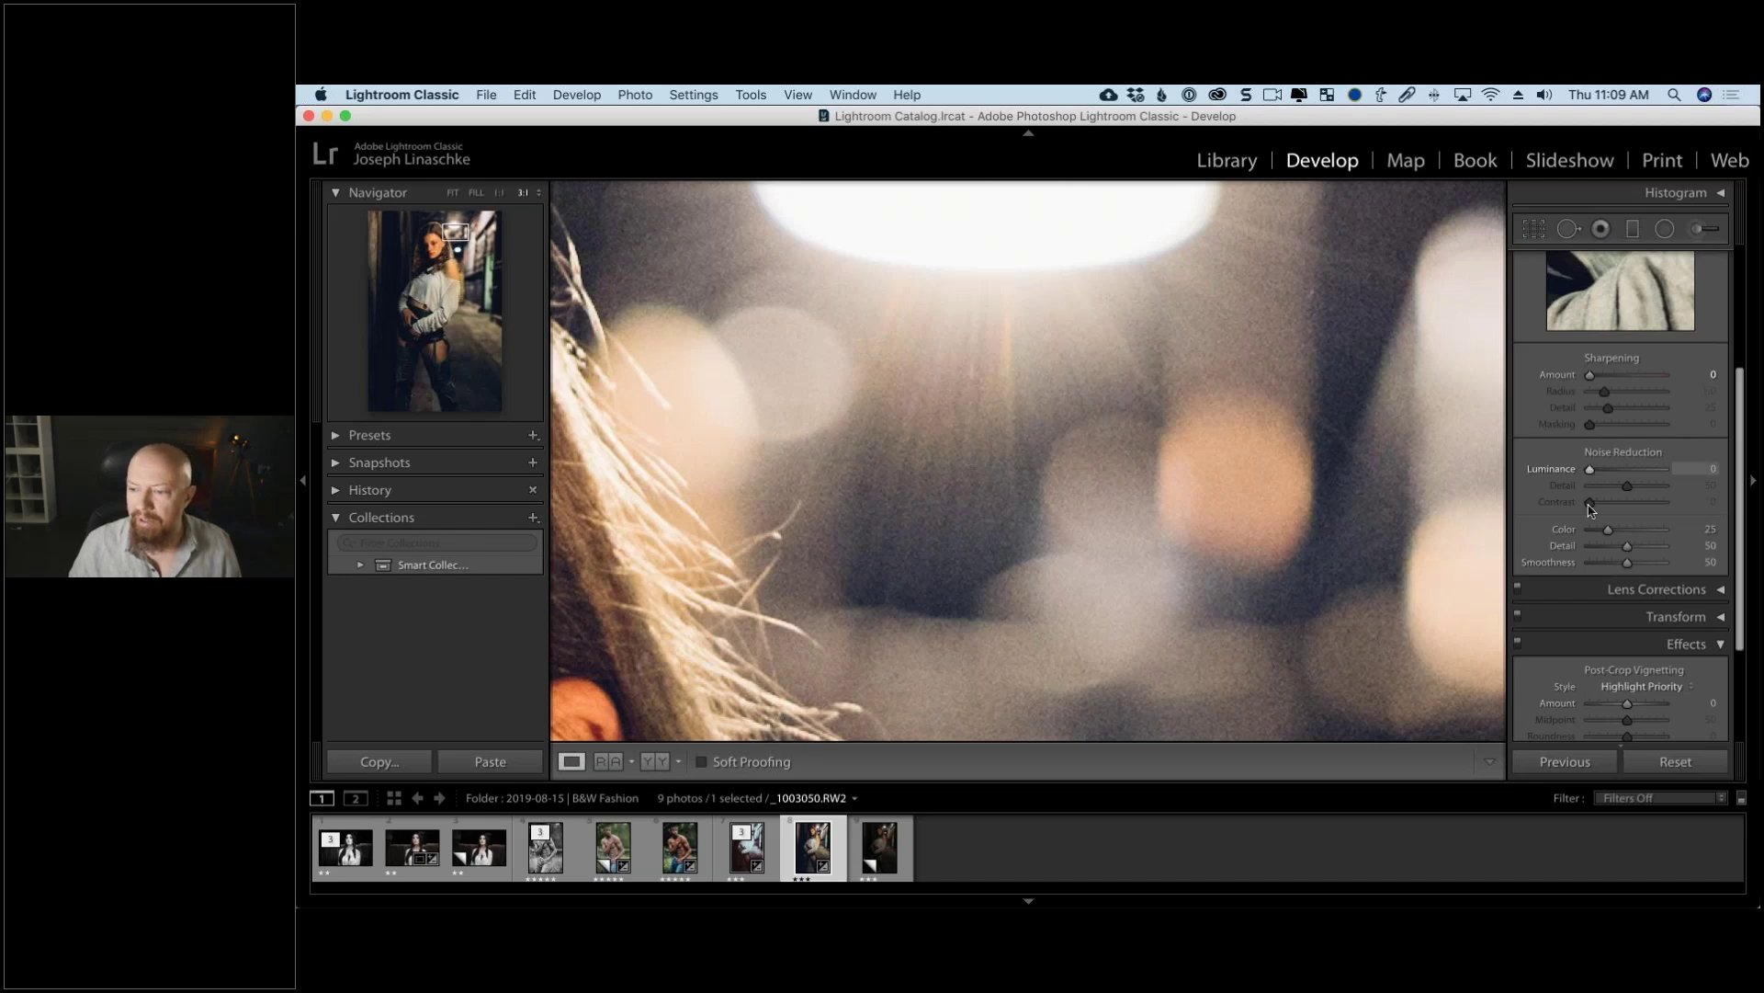
pyautogui.moveTo(1590, 468); pyautogui.dragTo(1608, 469)
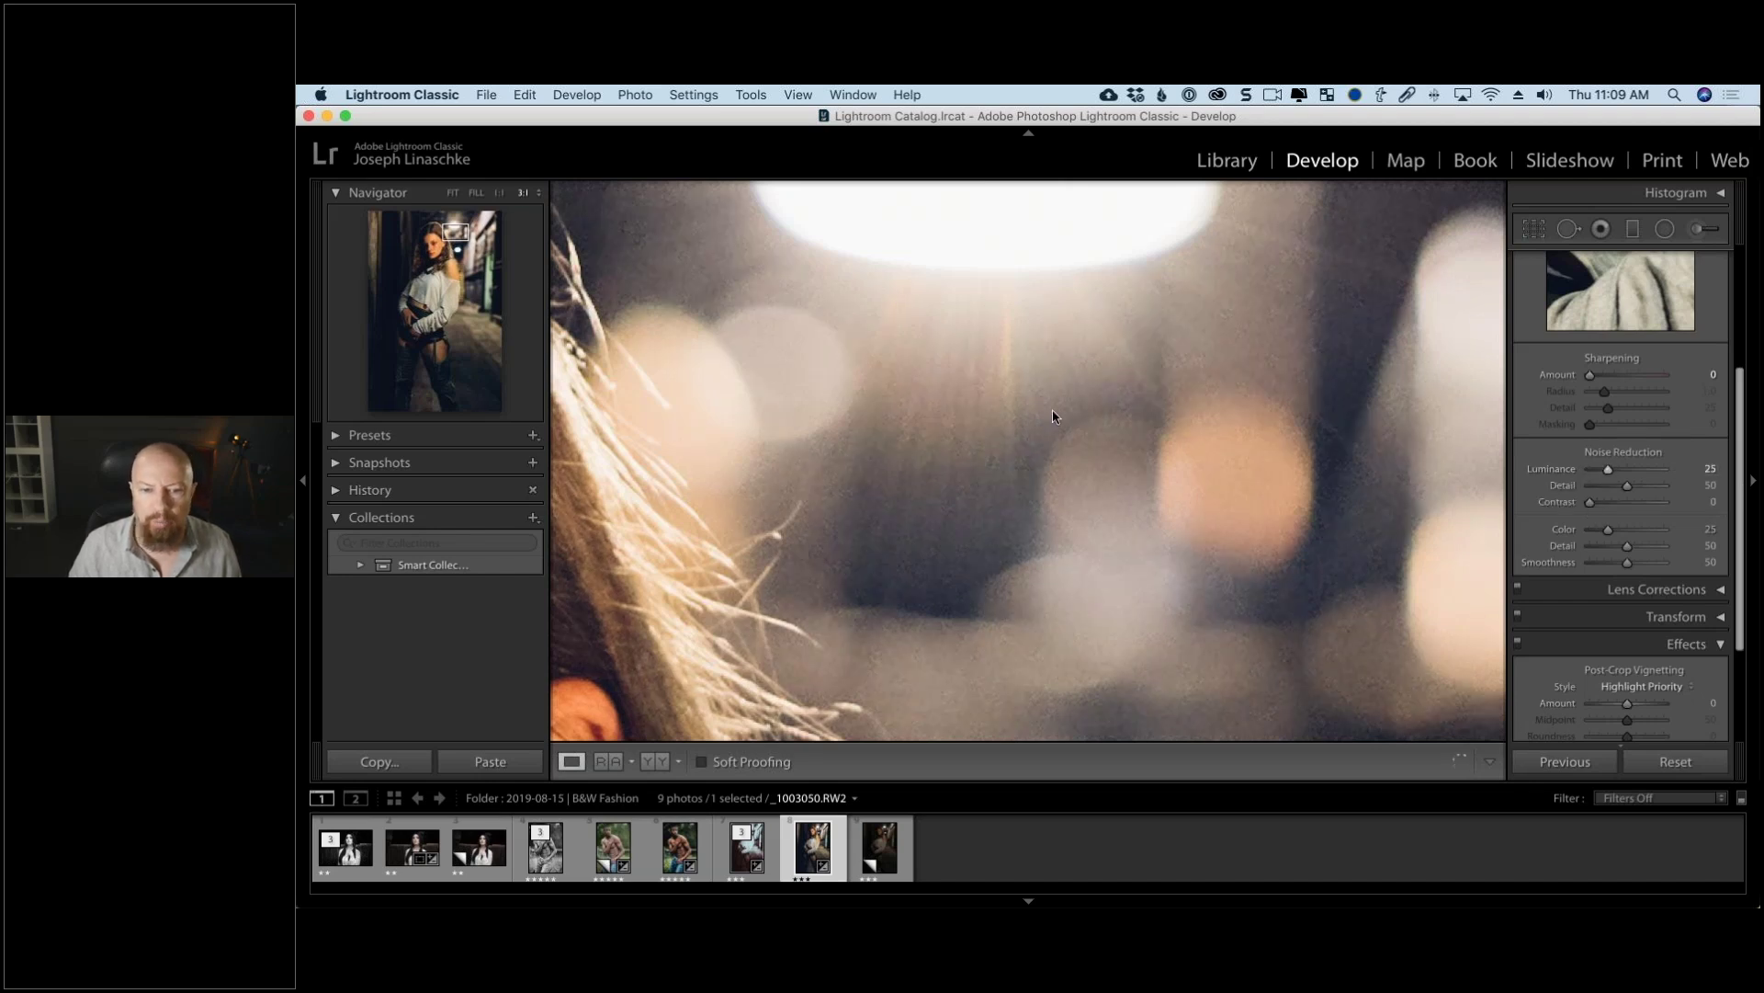
pyautogui.doubleClick(1544, 472)
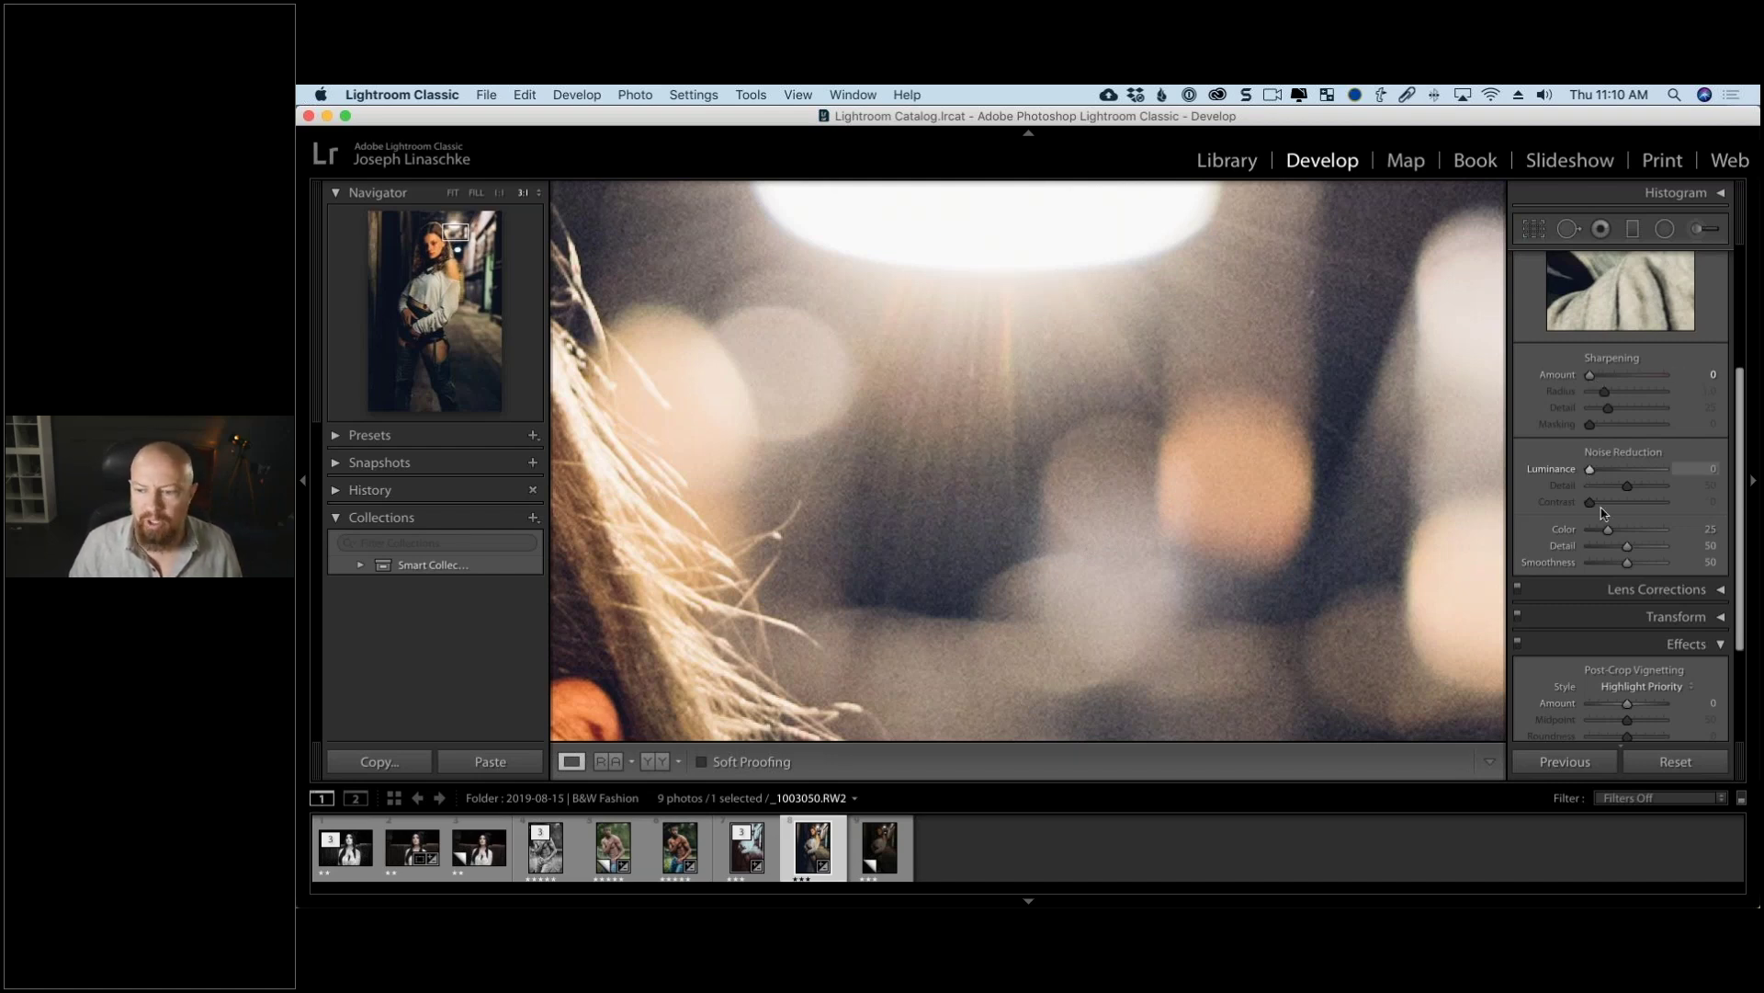
# Step: Try grain amounts of 25, 6 and 24 while viewing the blurred background lights up close
pyautogui.scroll(-5, 1580, 597)
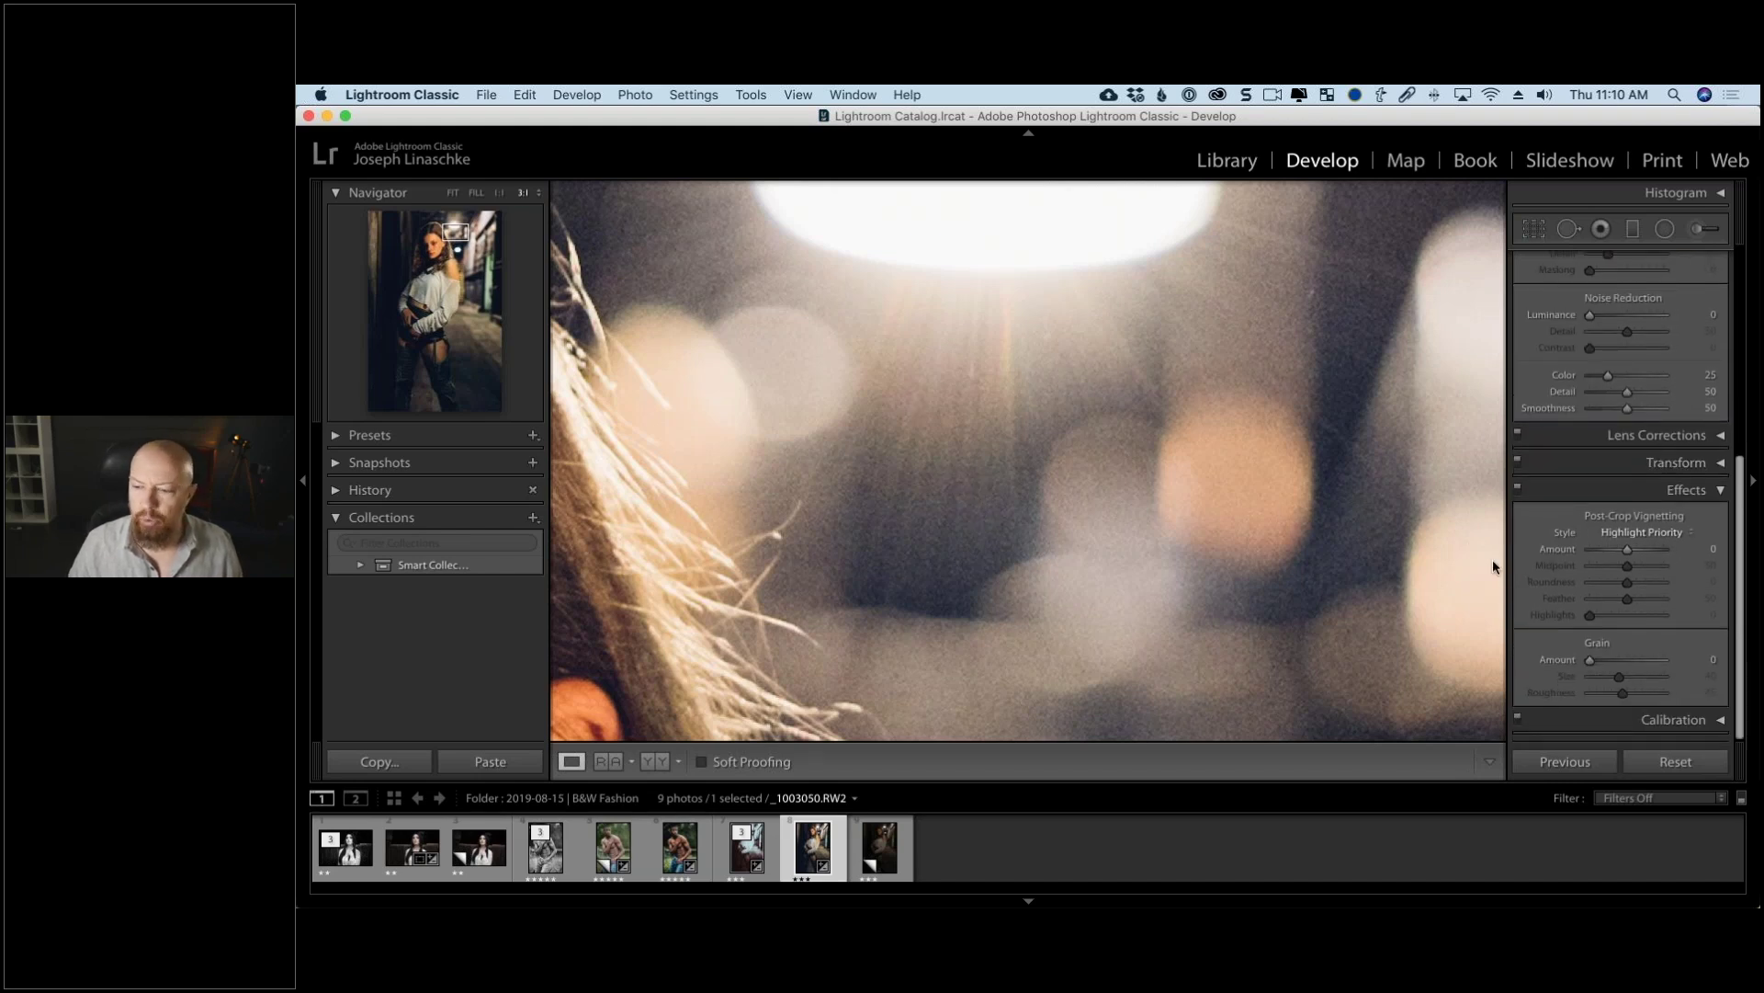
pyautogui.moveTo(1591, 661); pyautogui.dragTo(1628, 666)
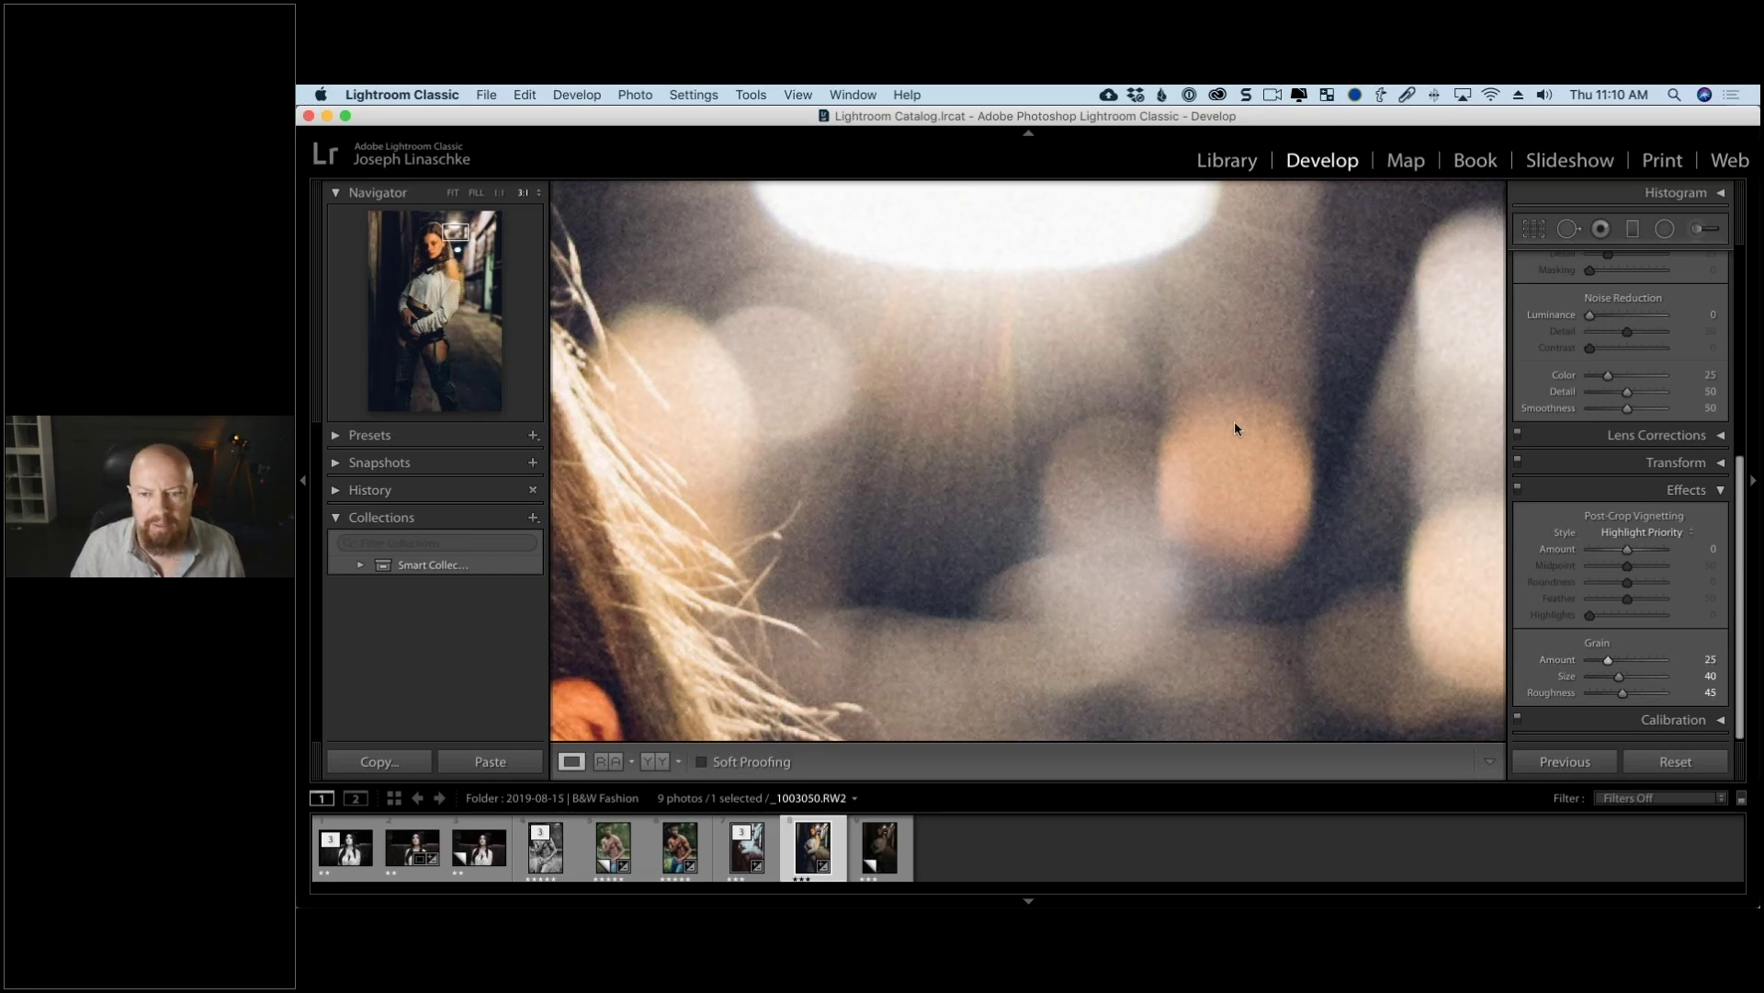
pyautogui.moveTo(1183, 377); pyautogui.dragTo(1170, 422)
pyautogui.press('Down')
pyautogui.press('Down')
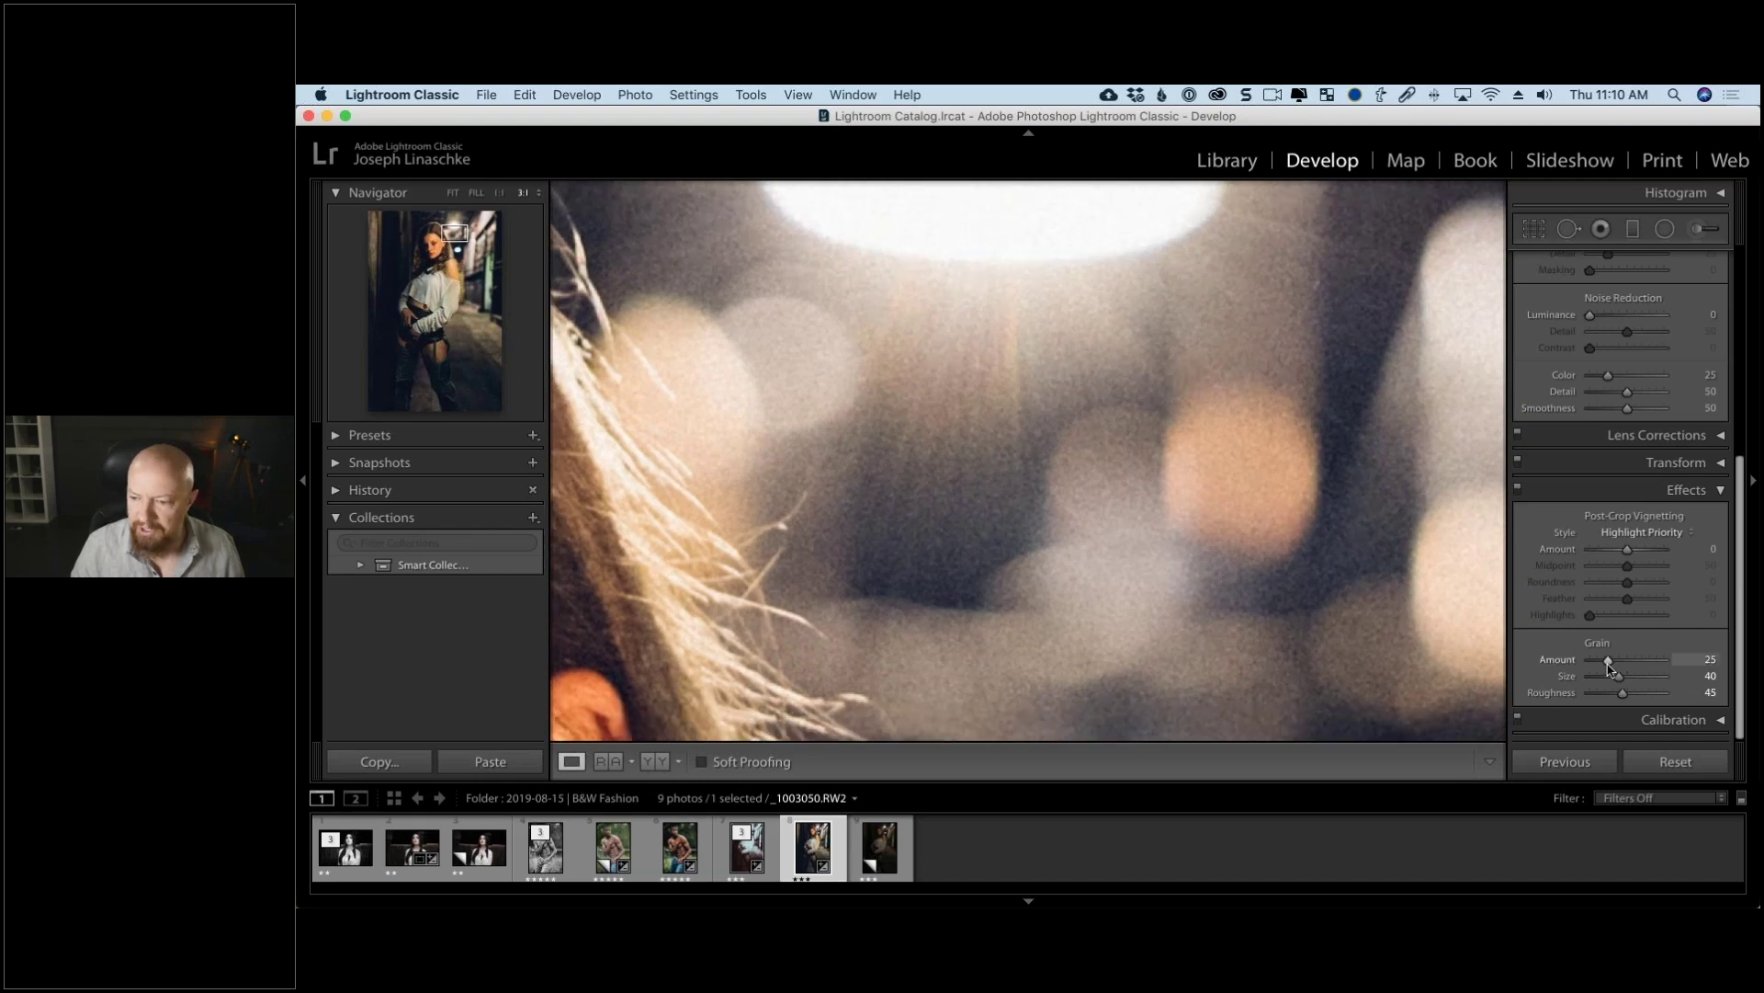
pyautogui.click(1594, 662)
pyautogui.press('Down')
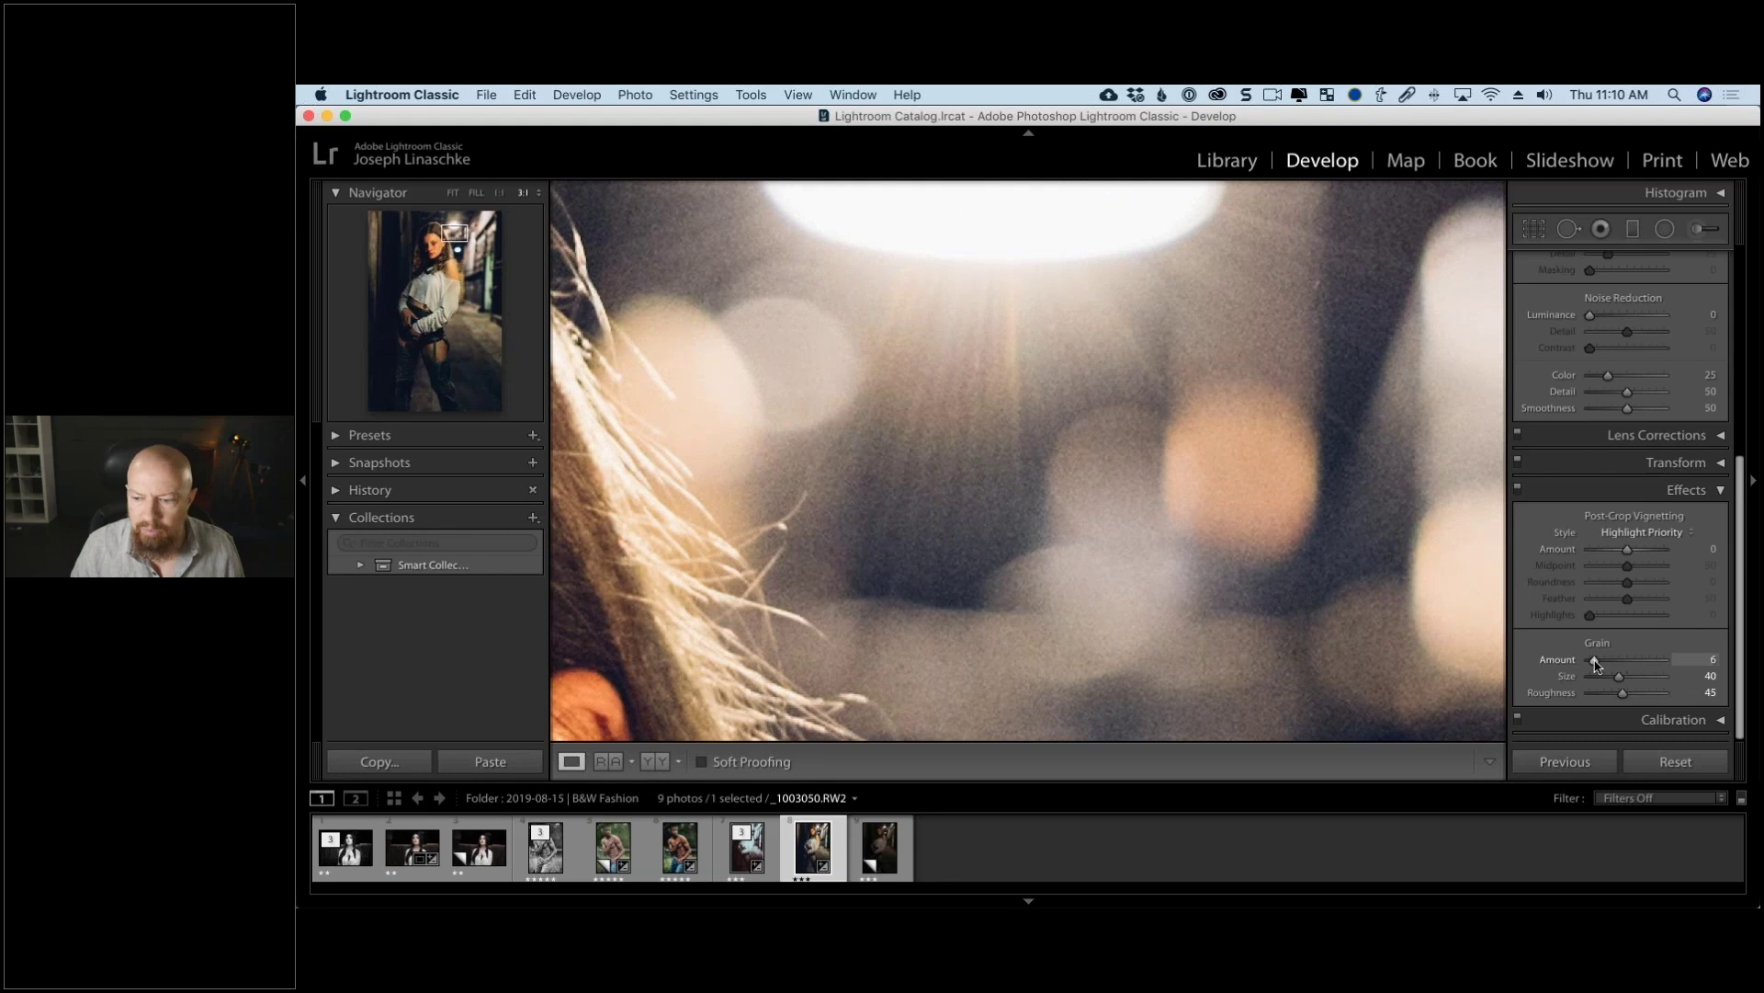
pyautogui.moveTo(1595, 663); pyautogui.dragTo(1610, 667)
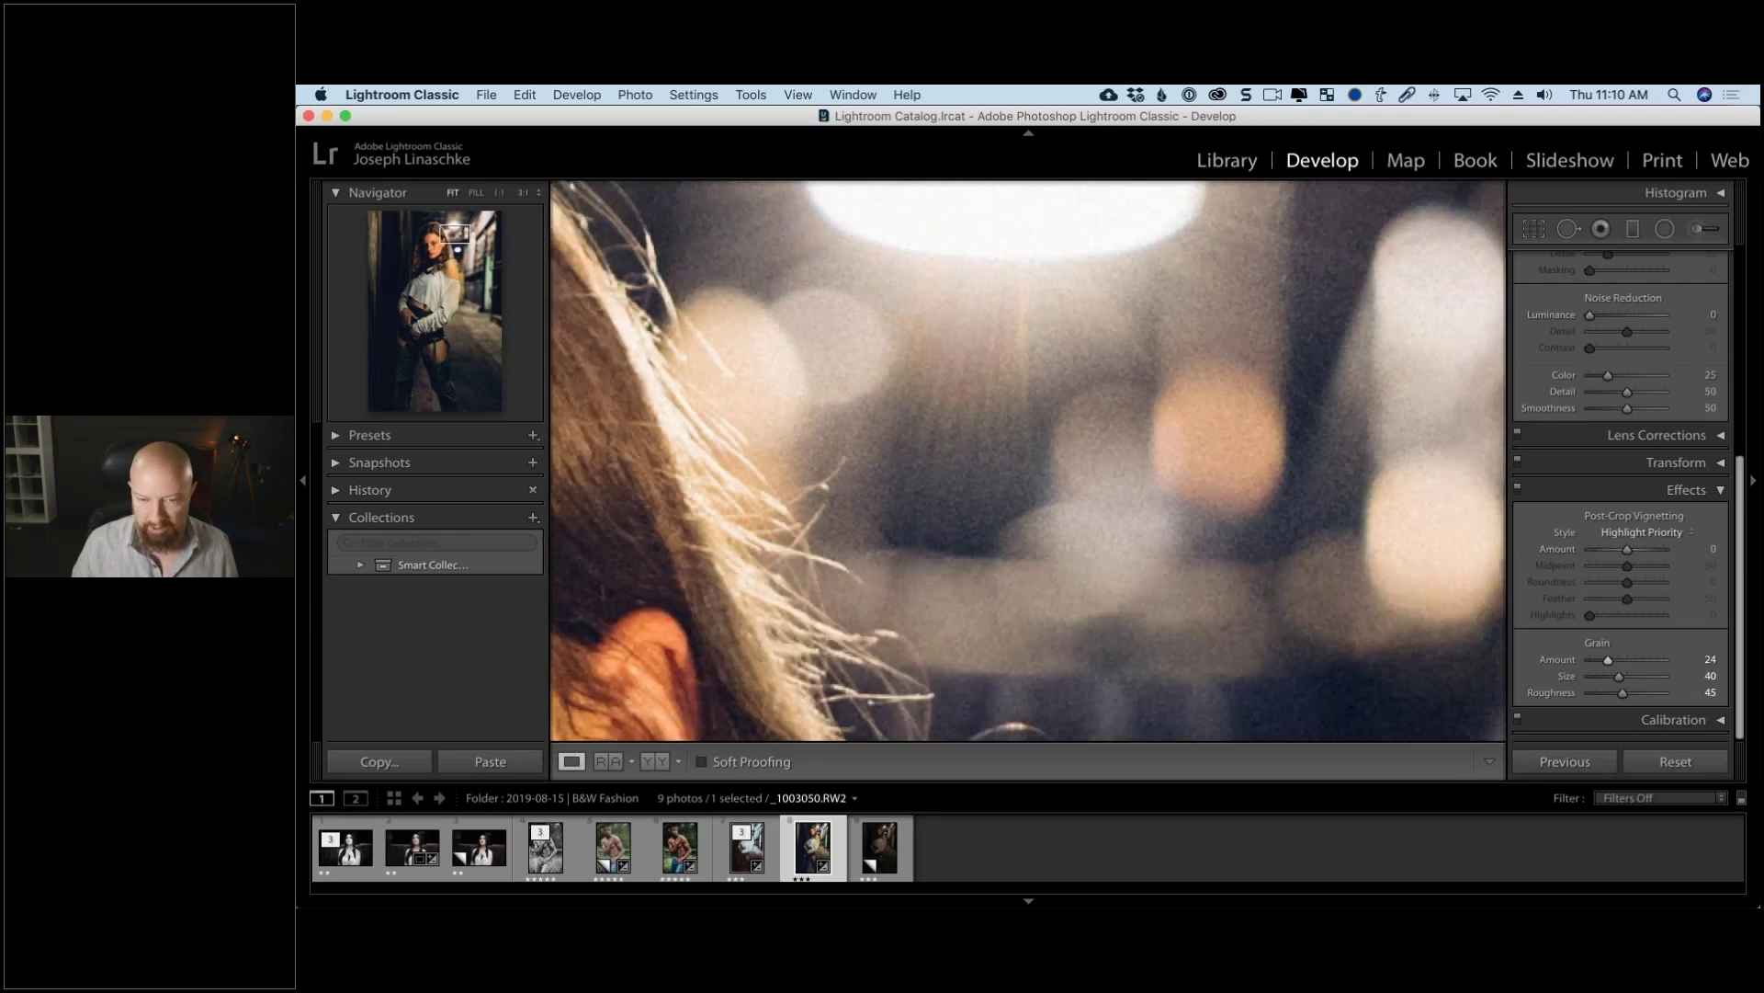
# Step: Clear the photo's grain and keep sharpening at 0, then set the grain amount to 48
pyautogui.click(1257, 344)
pyautogui.click(1114, 208)
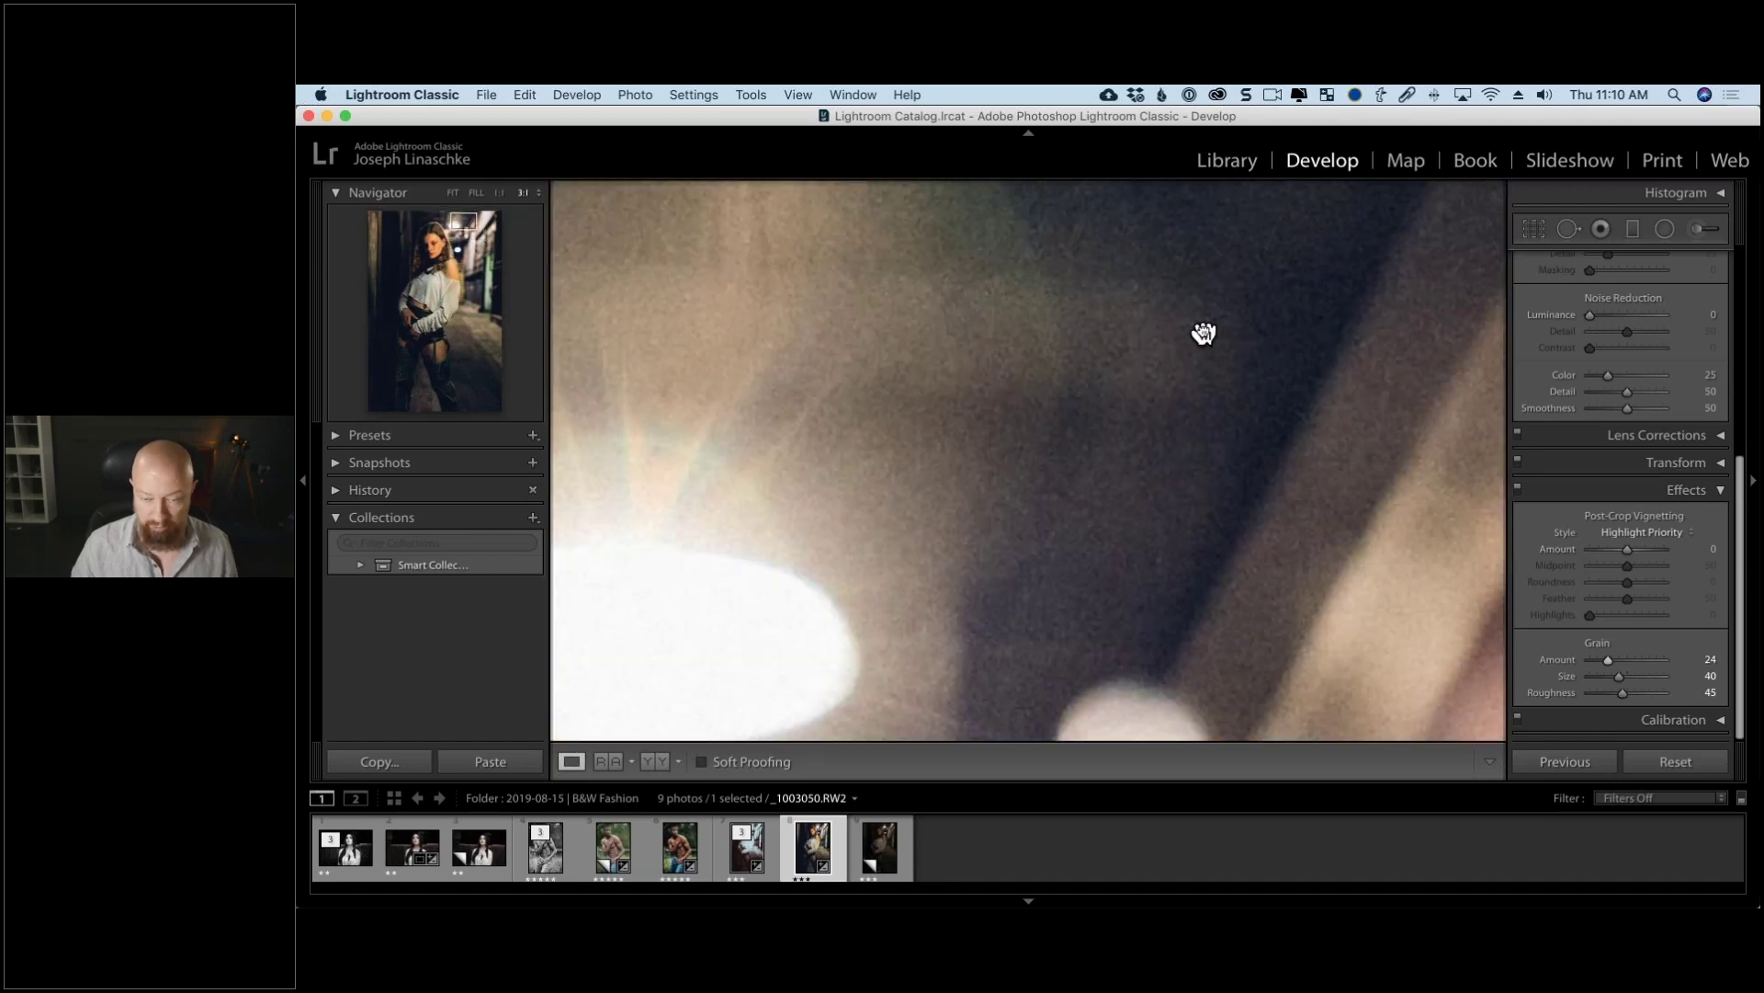
pyautogui.press('super+minus')
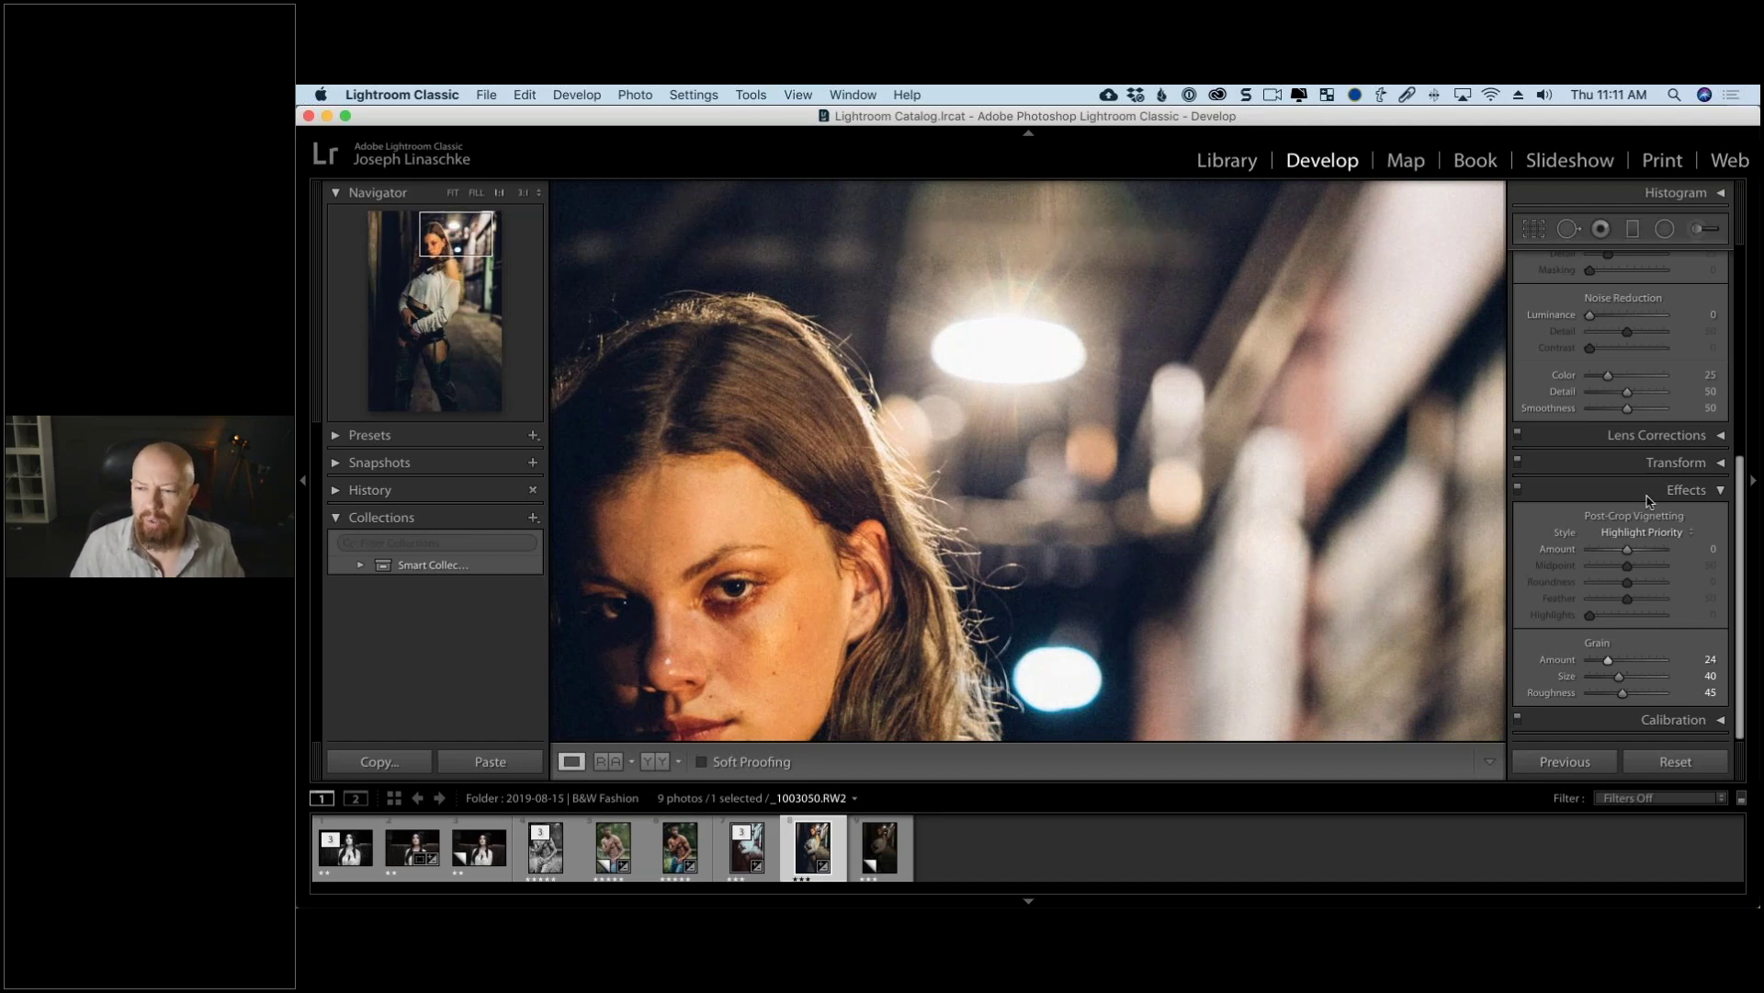
pyautogui.scroll(2, 1597, 490)
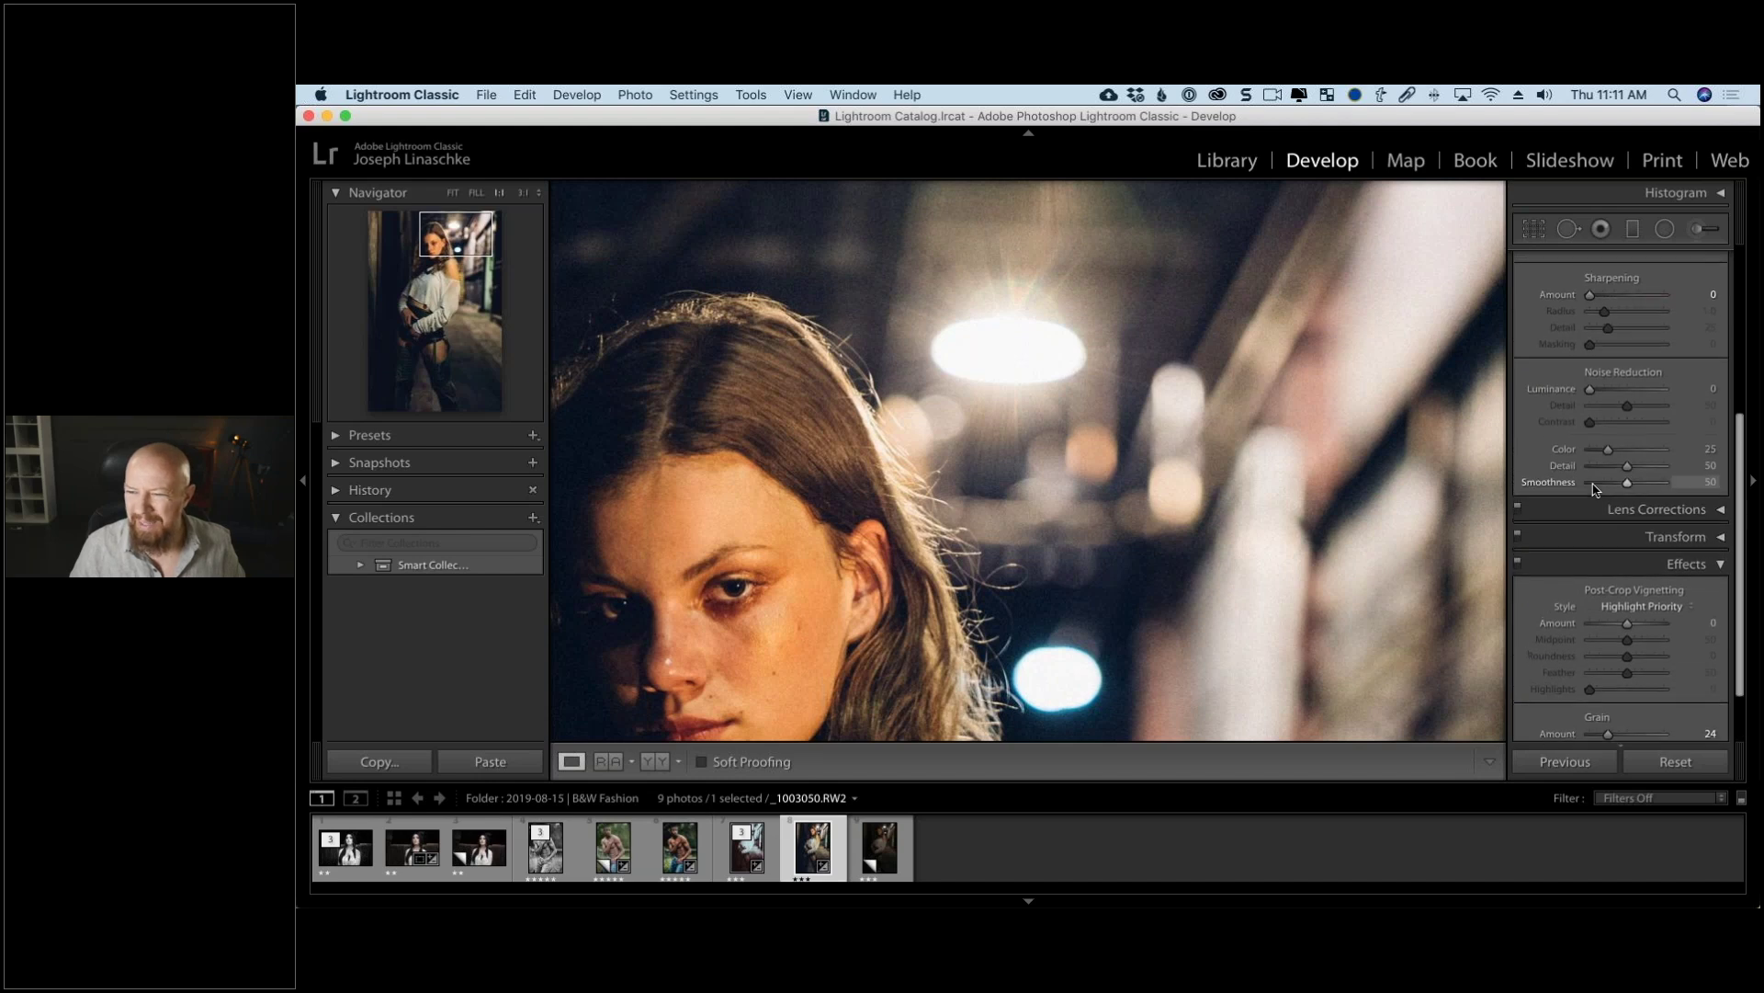
pyautogui.scroll(-2, 1604, 606)
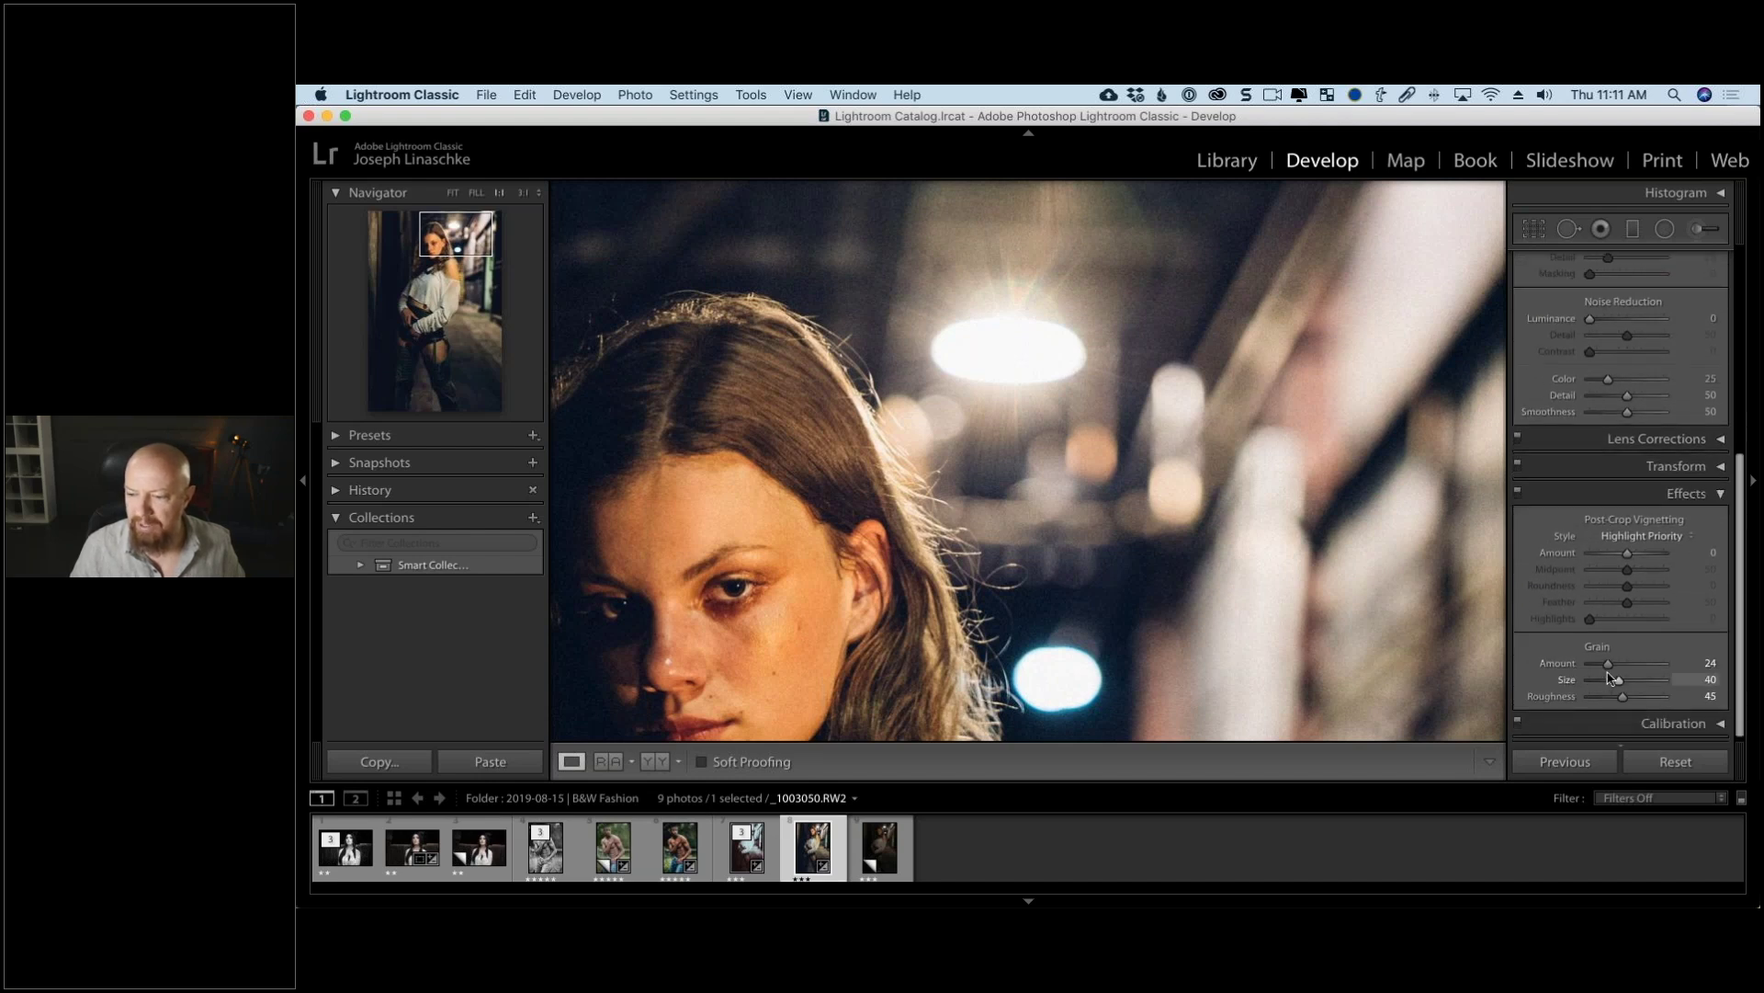
pyautogui.moveTo(1609, 664); pyautogui.dragTo(1542, 674)
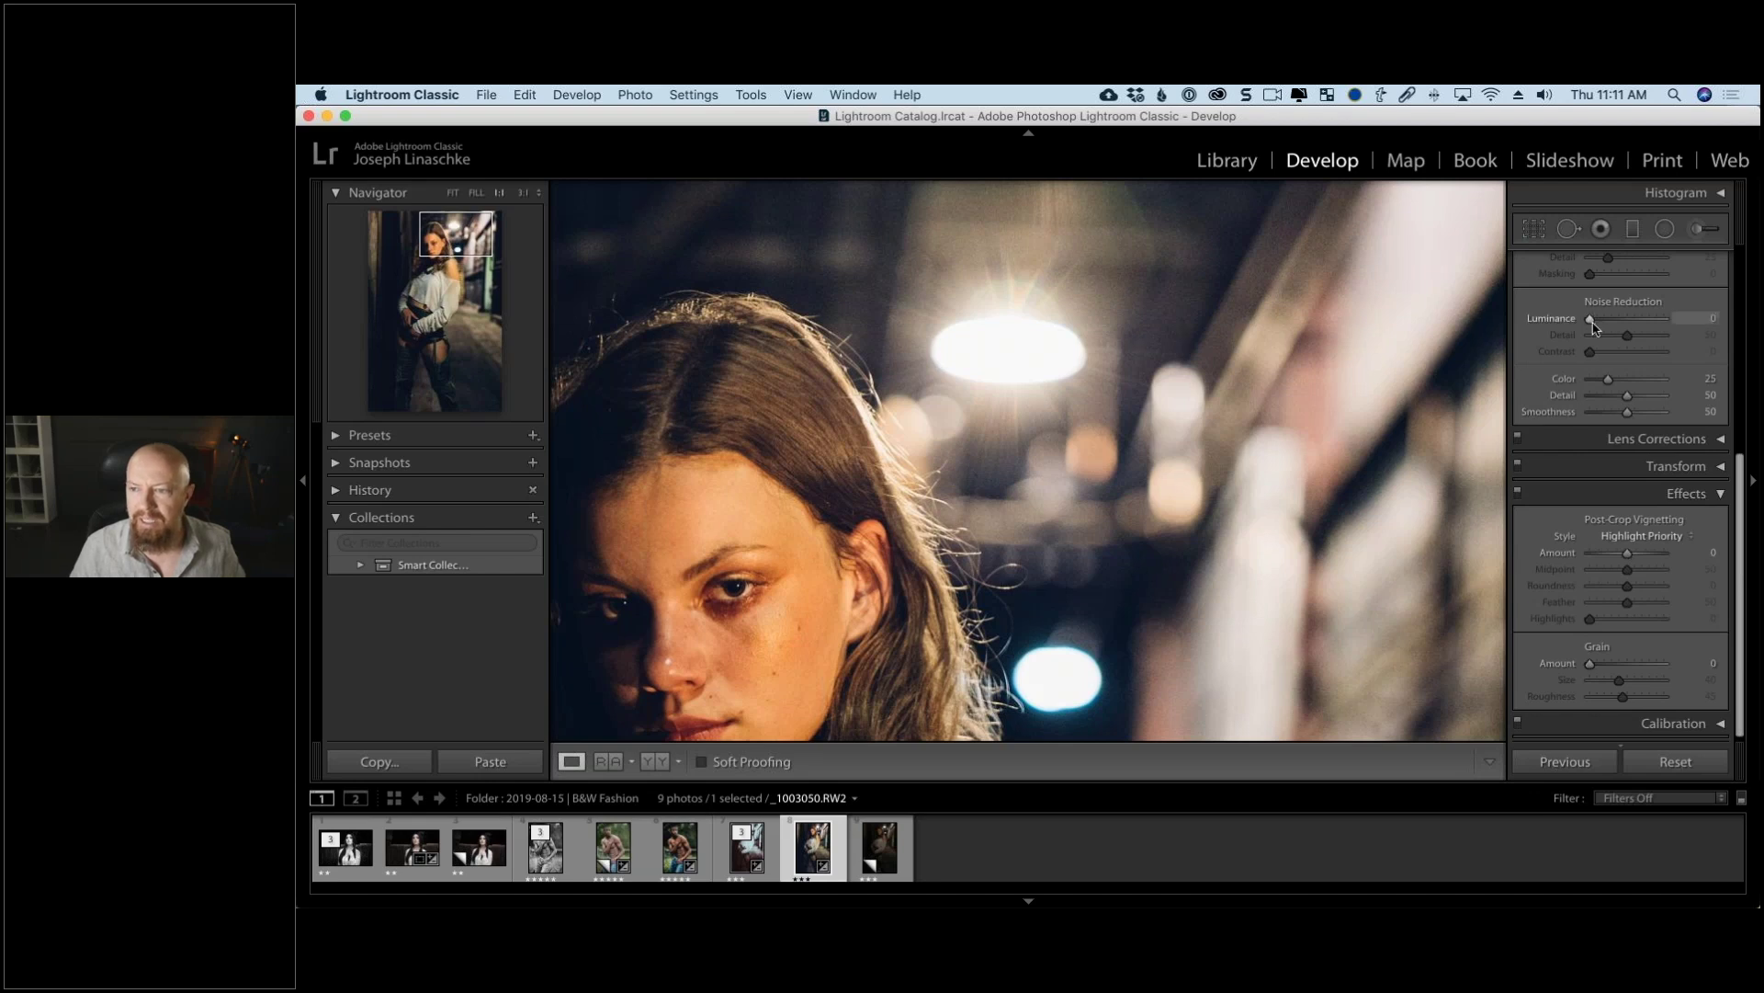
pyautogui.scroll(4, 1595, 326)
pyautogui.moveTo(1623, 383); pyautogui.dragTo(1577, 393)
pyautogui.scroll(-4, 1589, 460)
pyautogui.moveTo(1601, 660); pyautogui.dragTo(1629, 662)
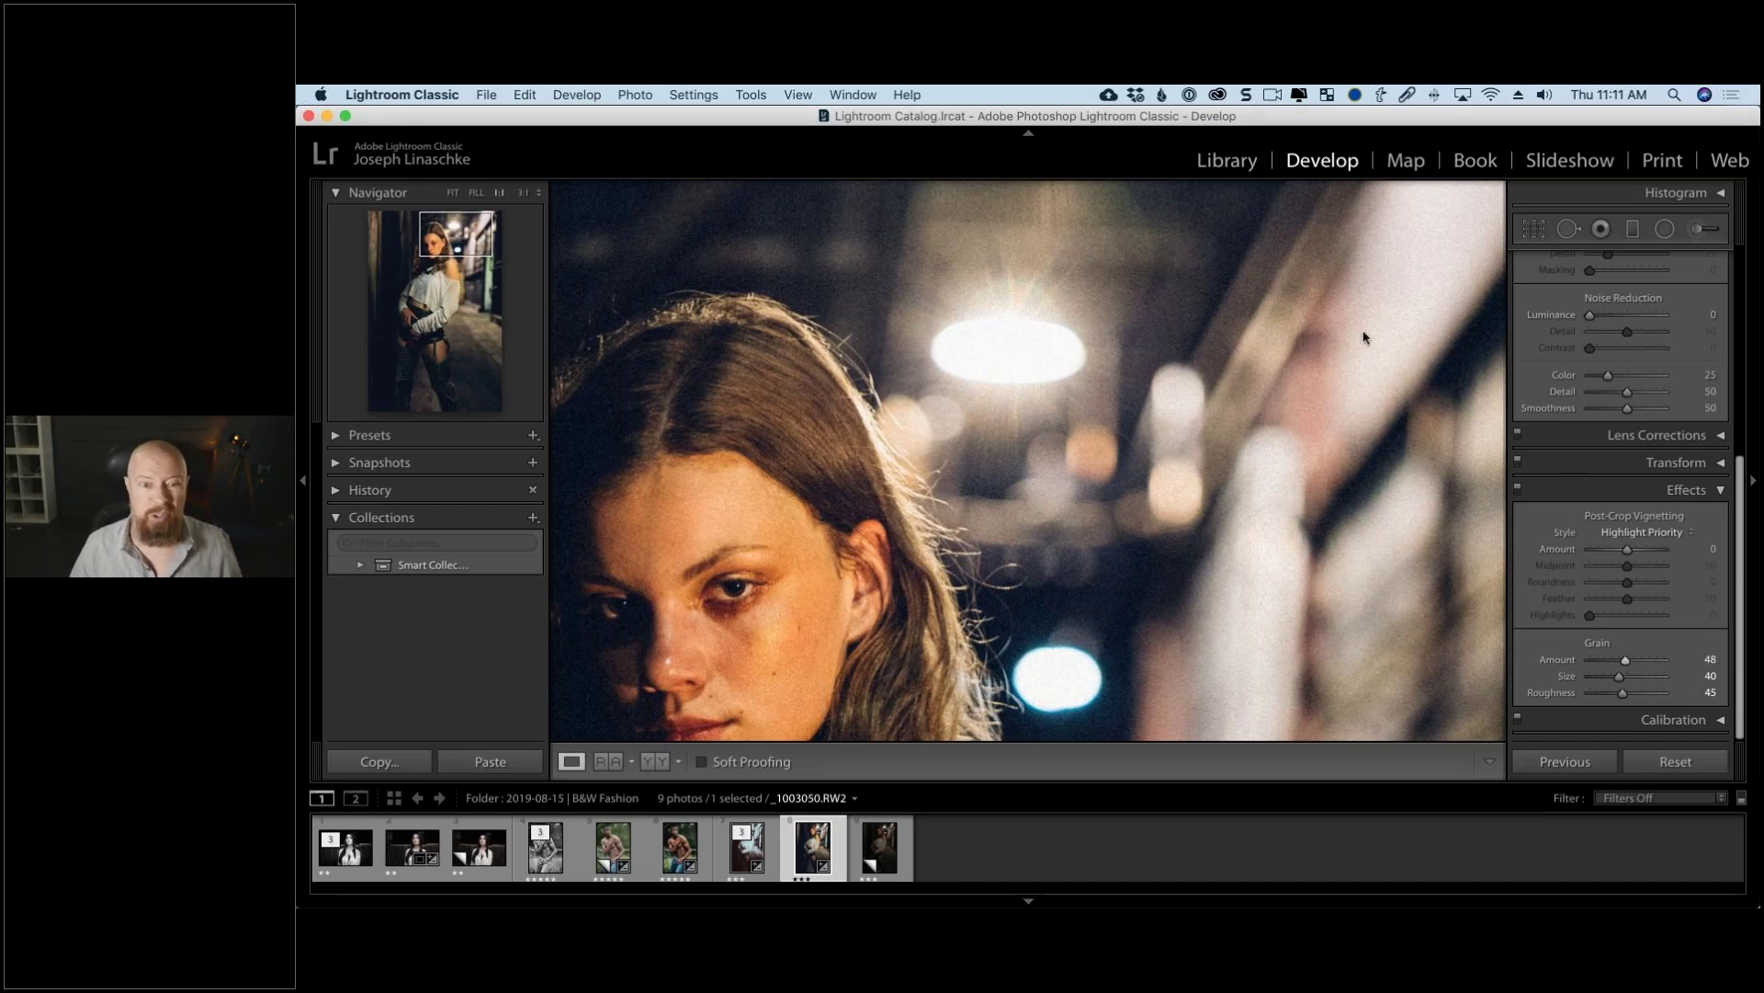
# Step: Switch to GoToMeeting
pyautogui.press('super+Tab')
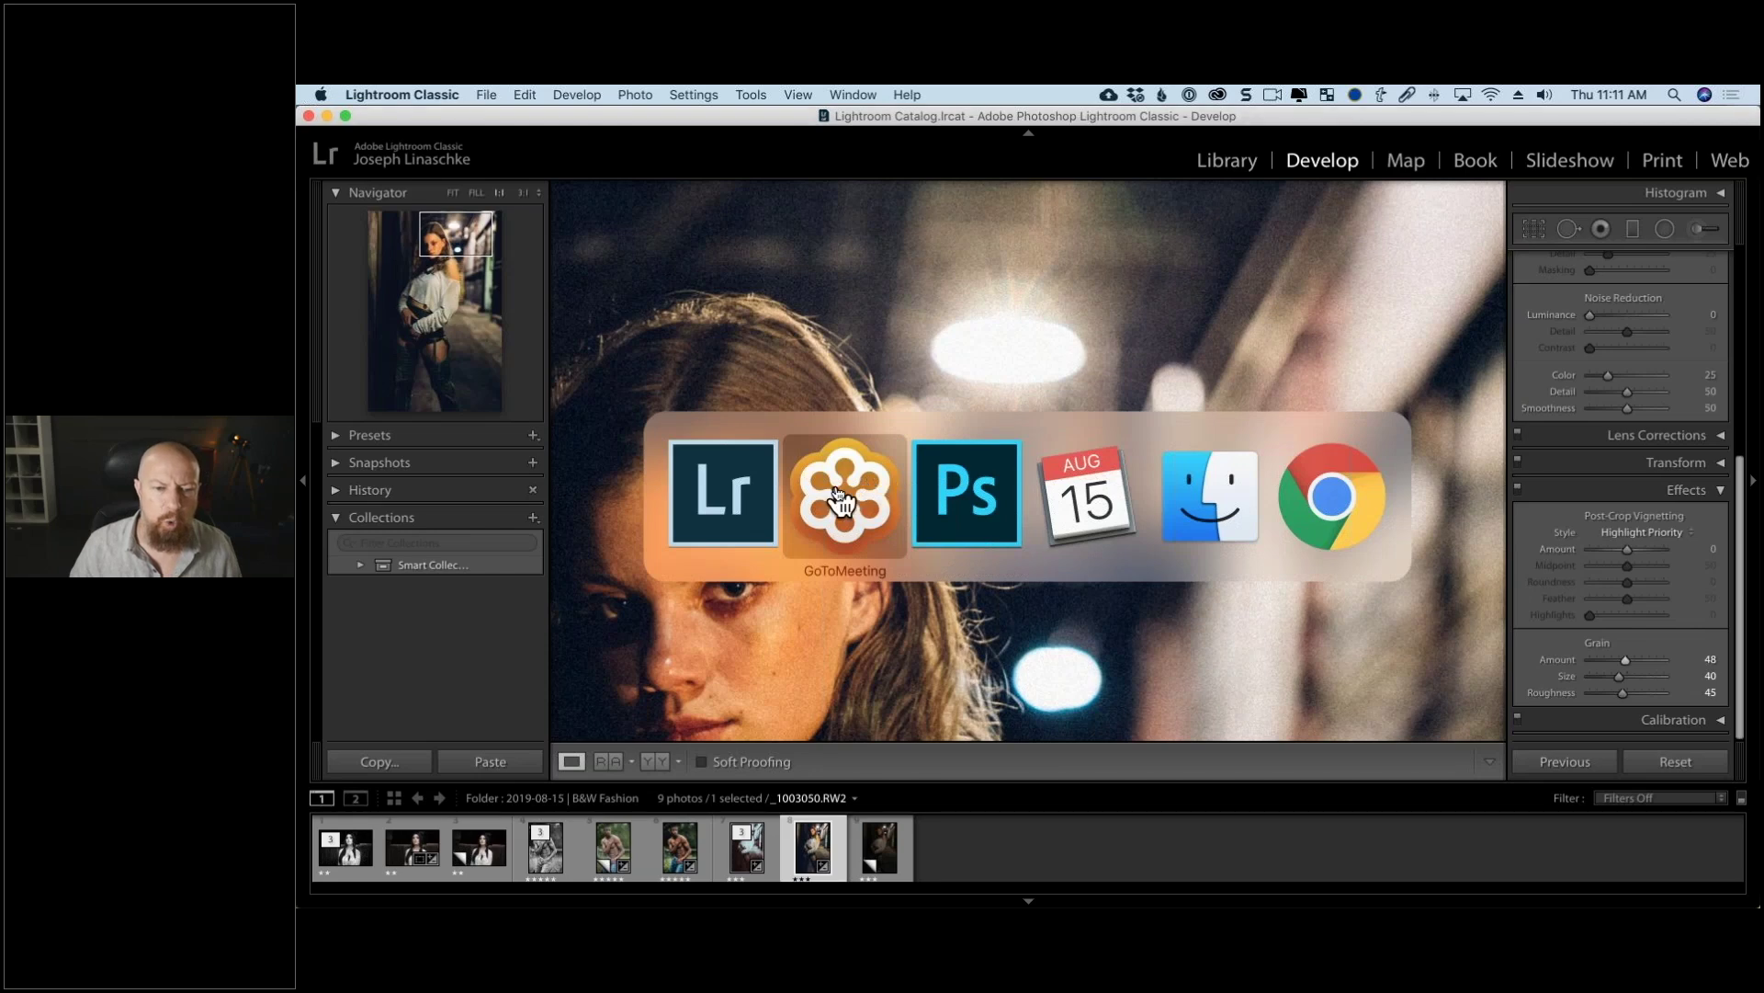
pyautogui.click(874, 495)
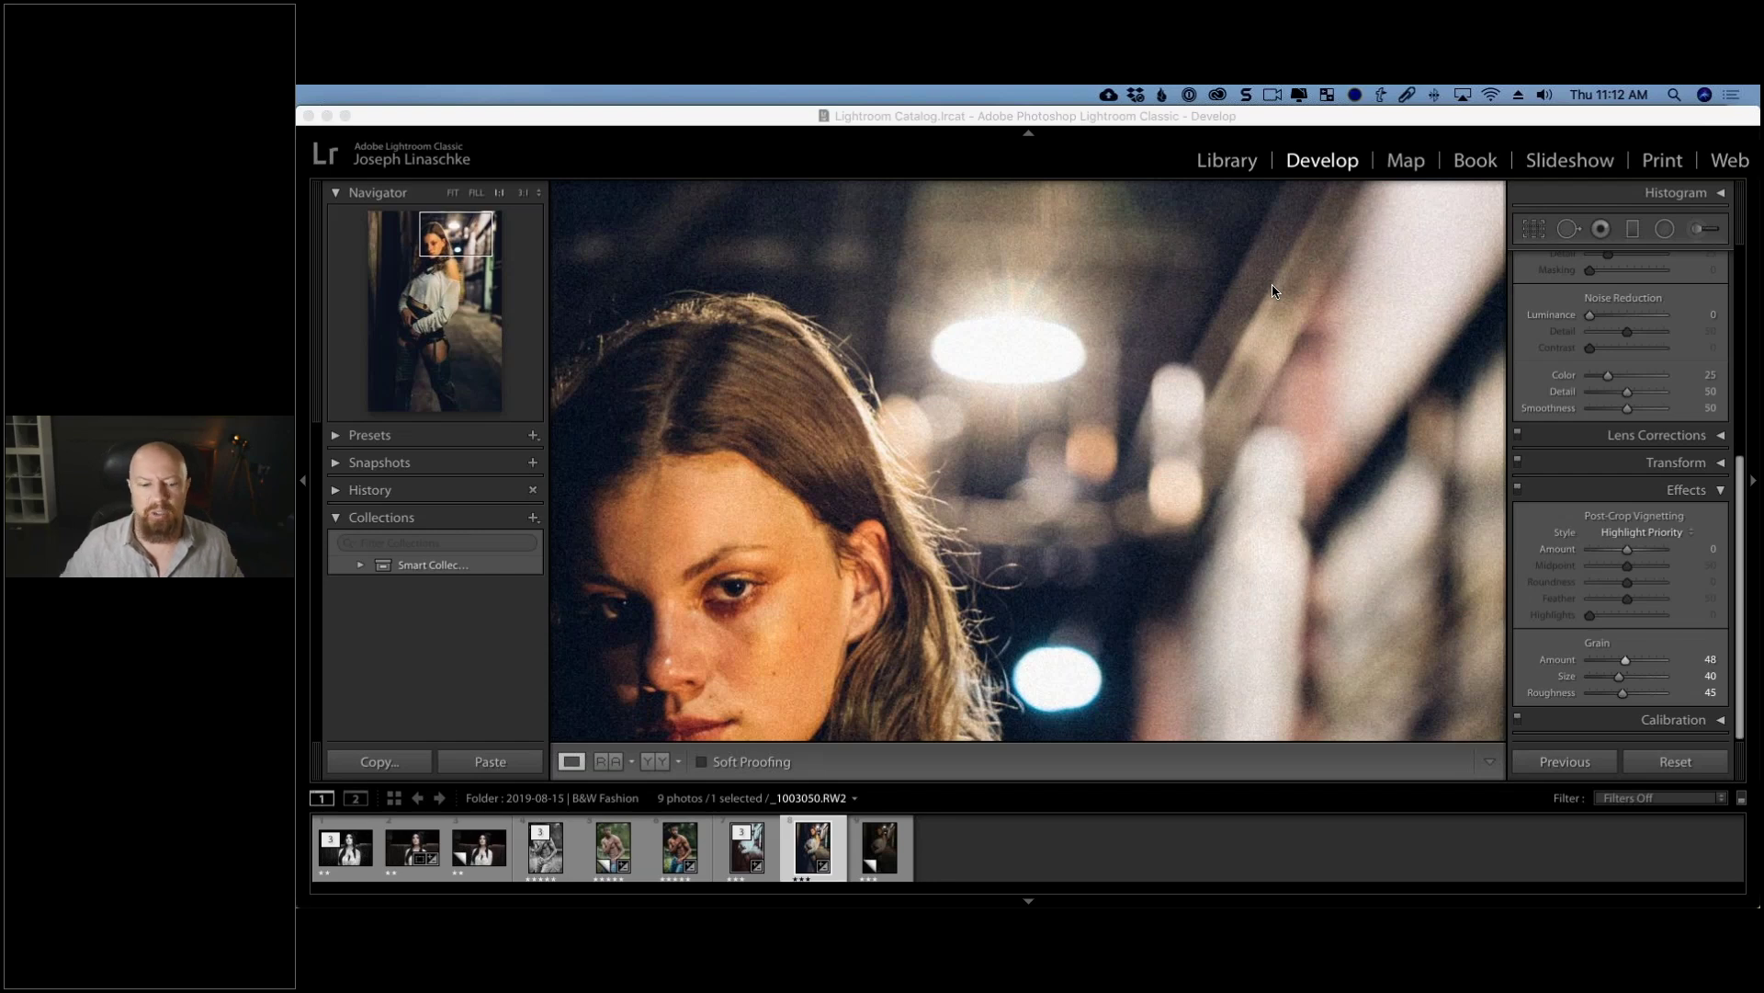
# Step: Select the toned portrait _1003050-Edit.tif in Lightroom and reset its split toning highlight and shadow hue and saturation to 0
pyautogui.click(749, 848)
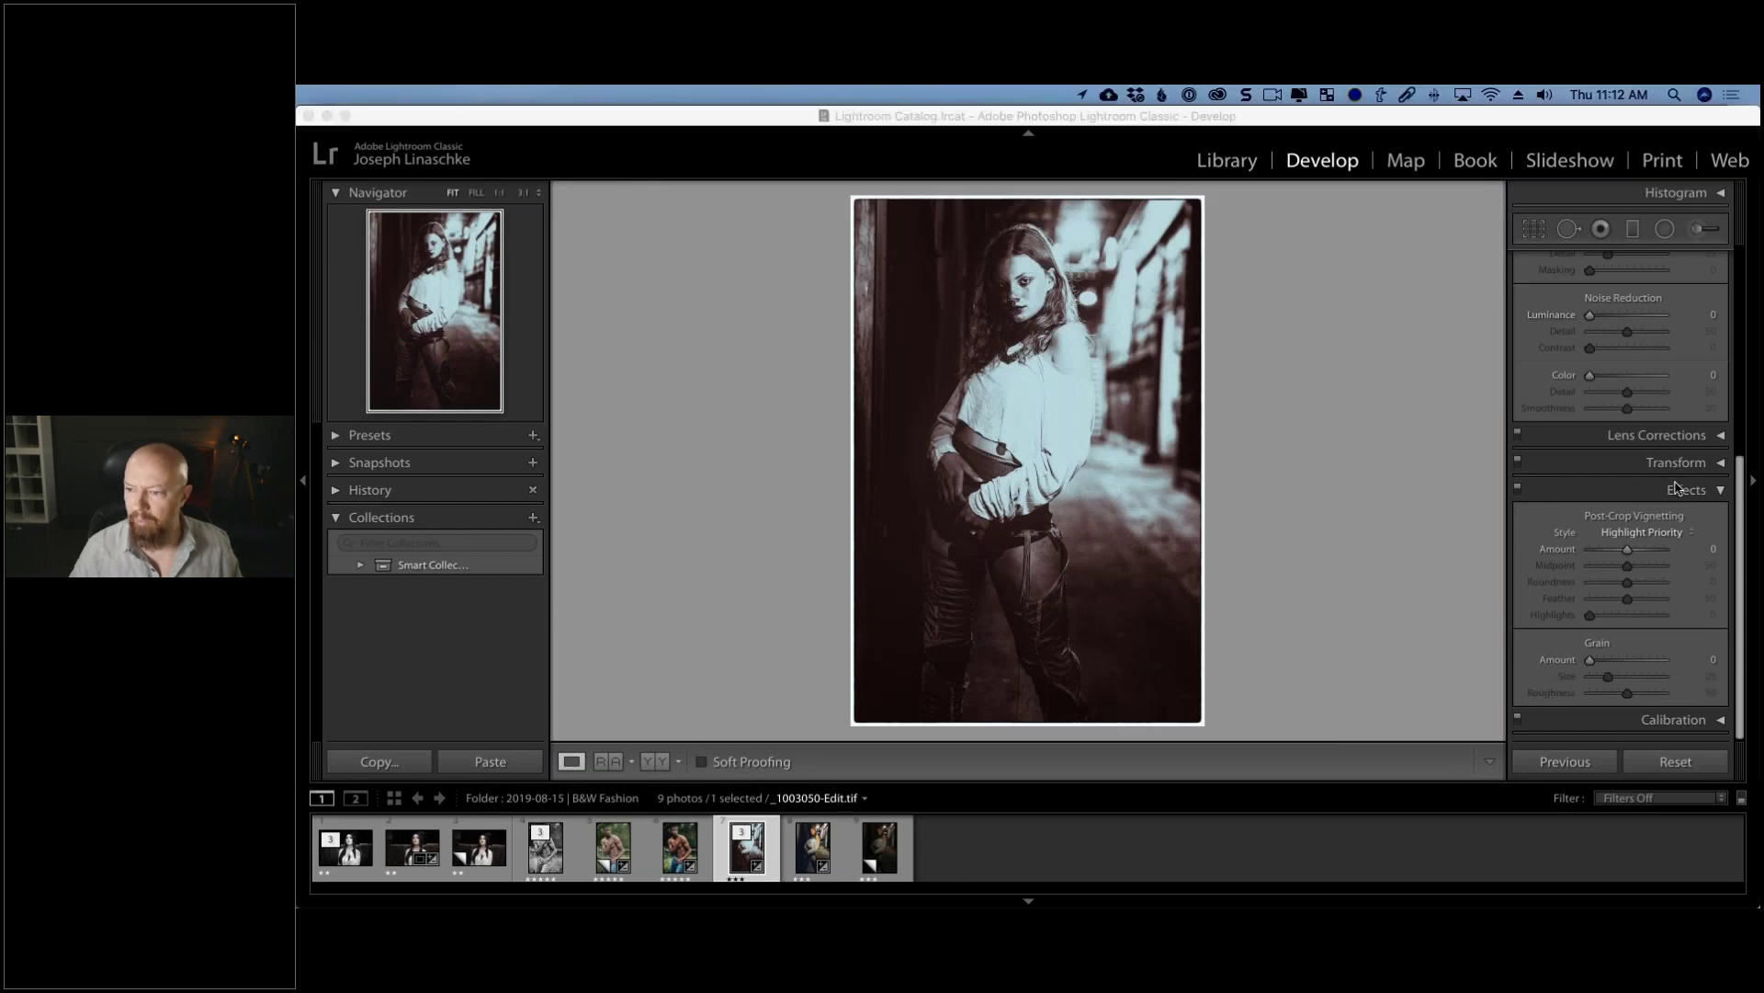
pyautogui.scroll(8, 1676, 488)
pyautogui.click(1697, 325)
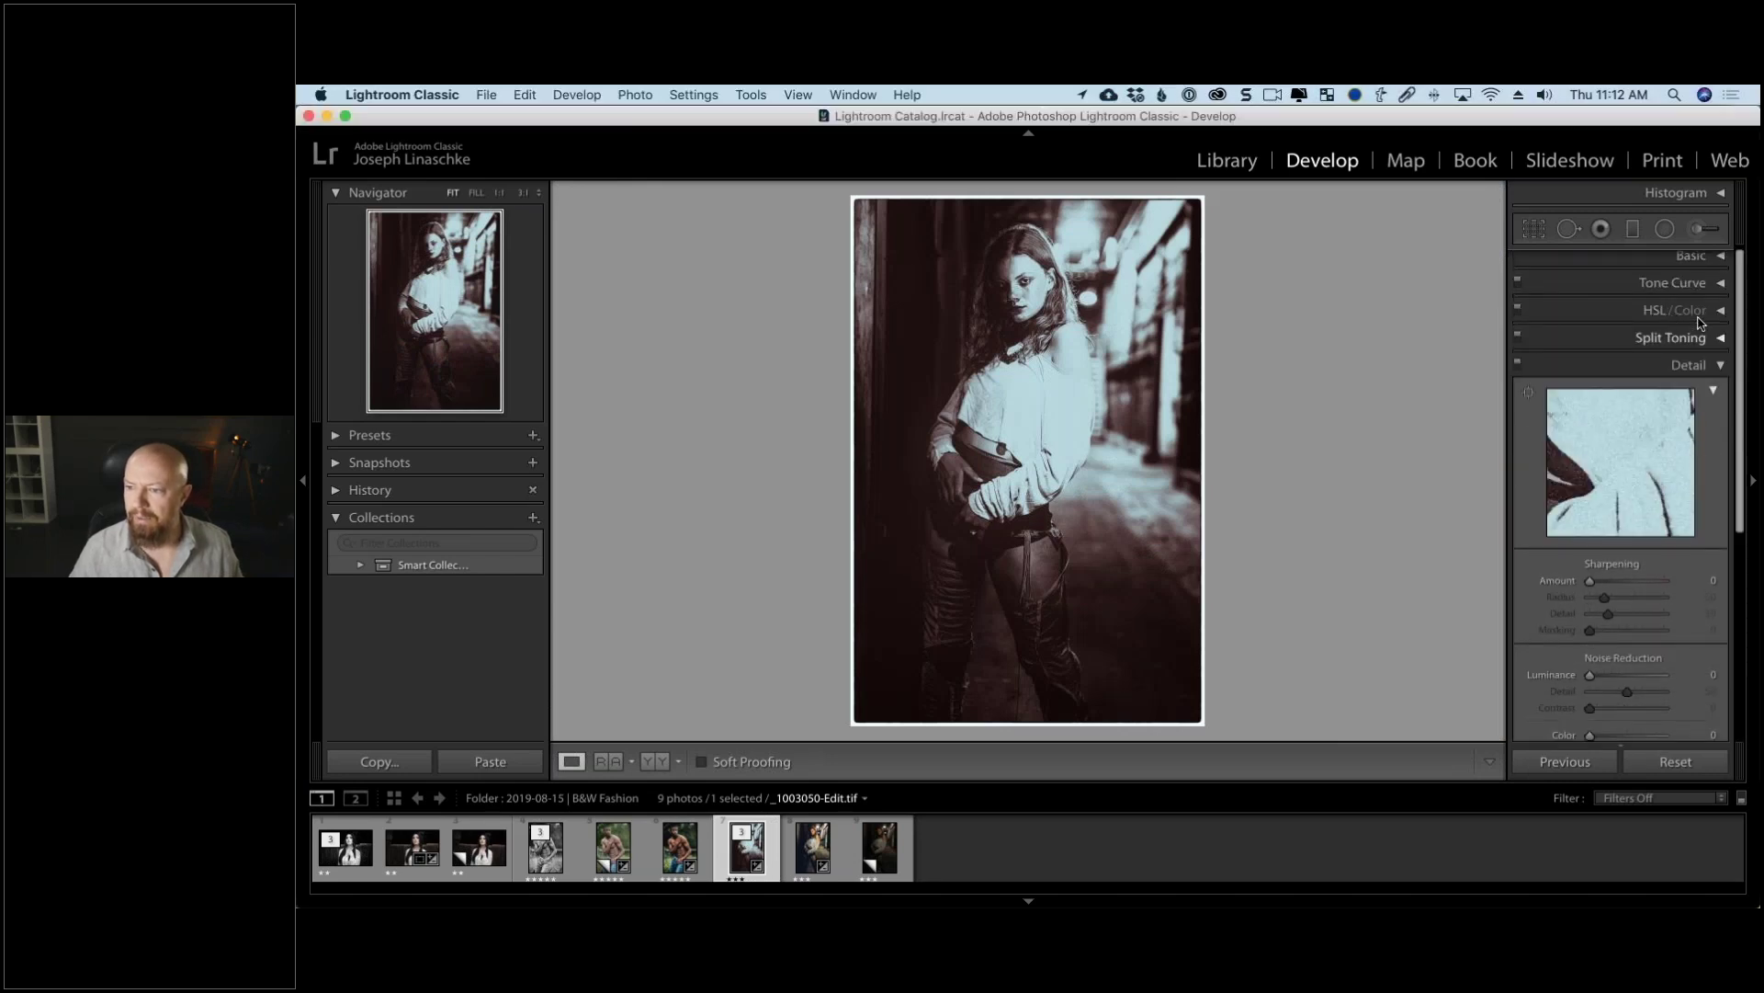
pyautogui.click(1720, 312)
pyautogui.click(1719, 312)
pyautogui.click(1721, 339)
pyautogui.doubleClick(1592, 470)
pyautogui.doubleClick(1596, 489)
pyautogui.click(1032, 312)
pyautogui.moveTo(1032, 312); pyautogui.dragTo(1239, 413)
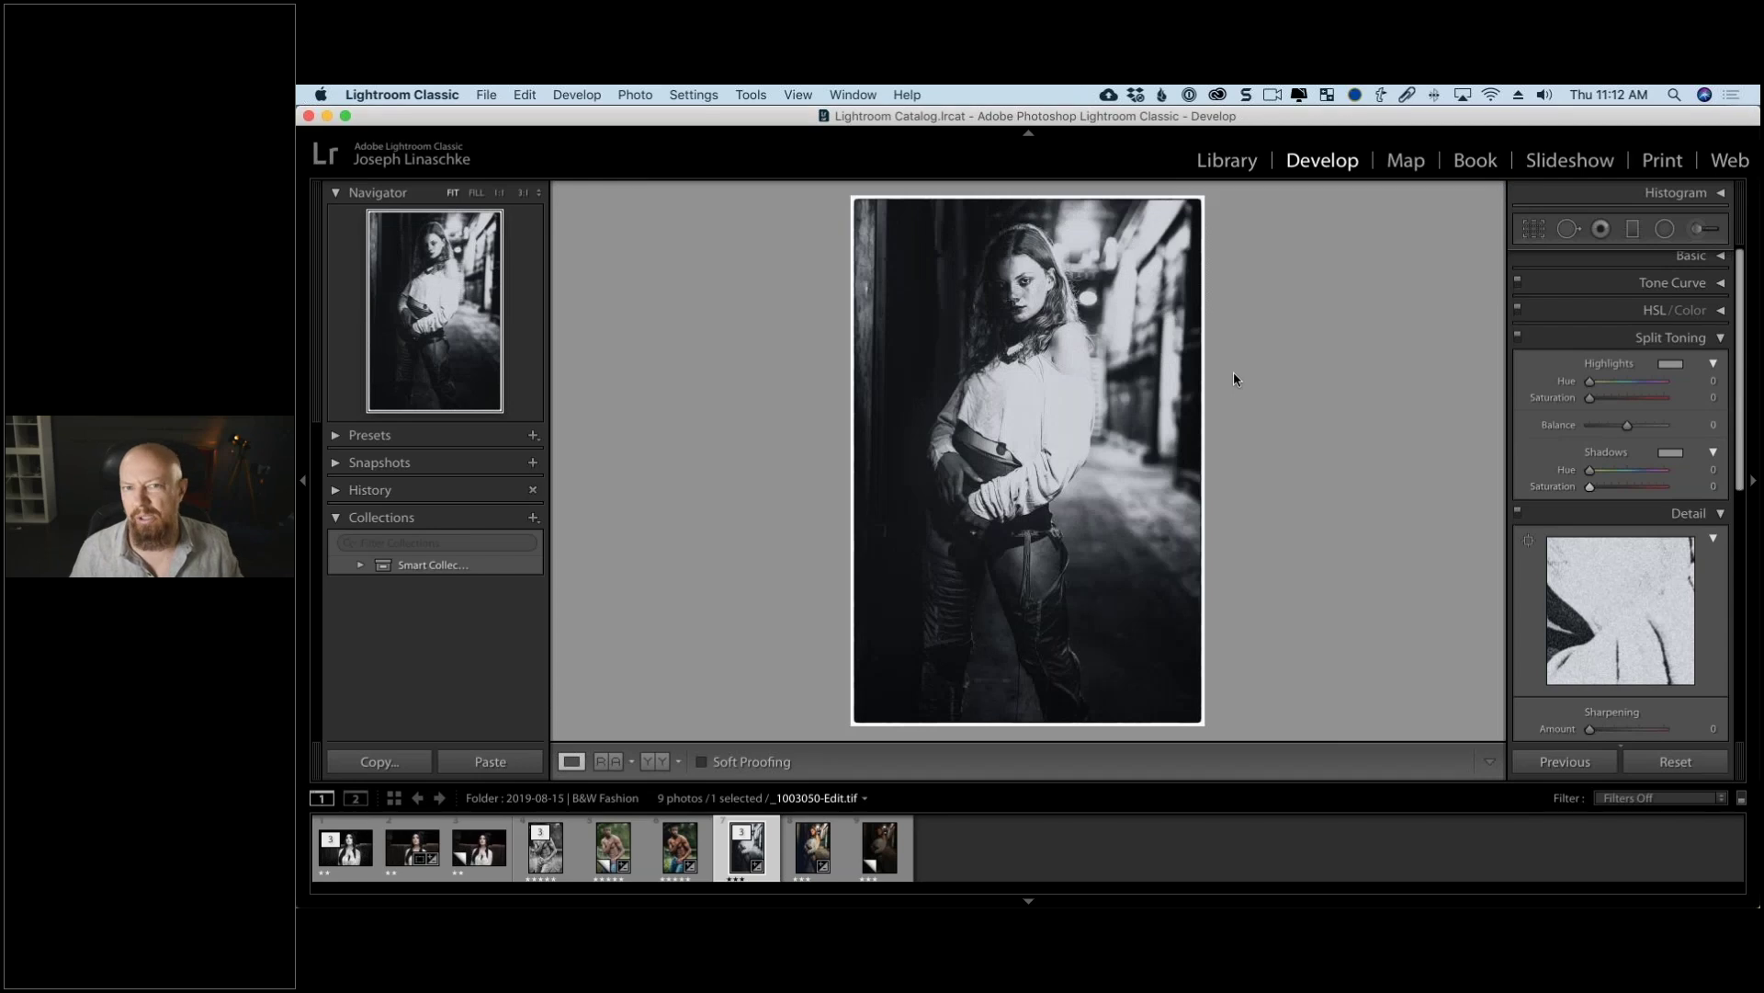